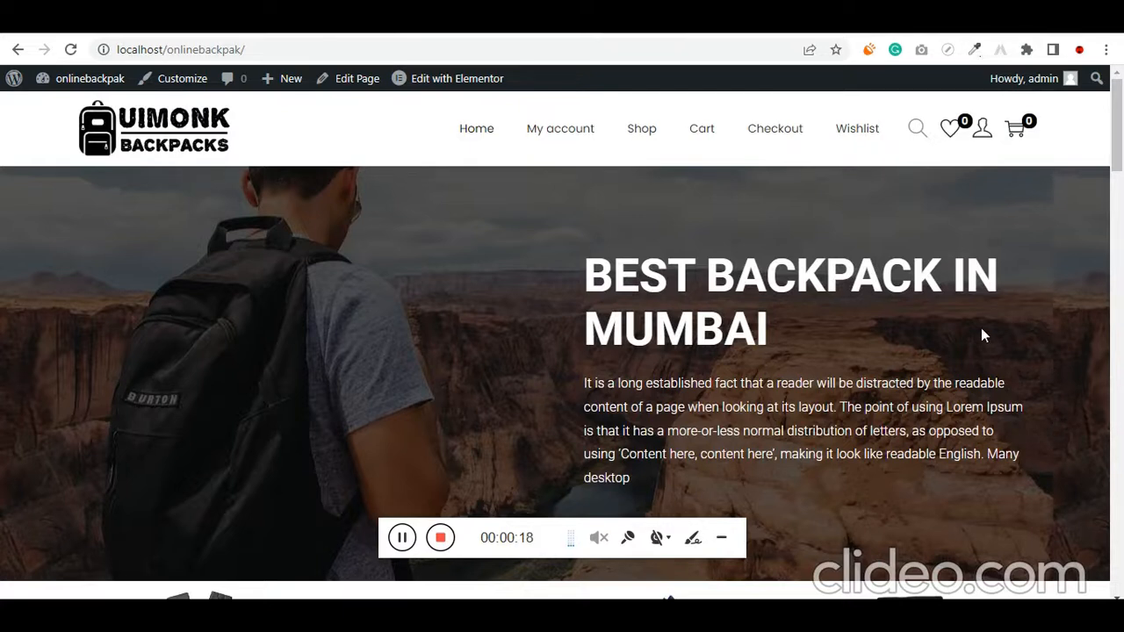
Look over the backpack store's homepage down past the on-sale products, and read the hero banner's heading and intro text
{"action": "scroll", "coordinate": [983, 333], "scroll_direction": "down", "scroll_amount": 5}
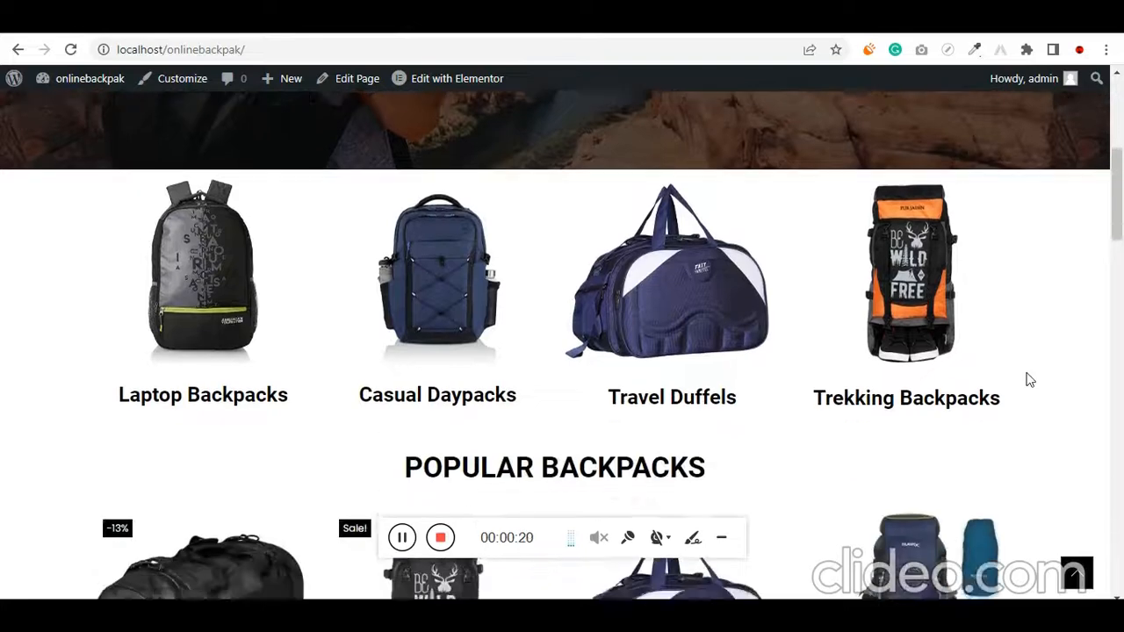
{"action": "scroll", "coordinate": [1030, 380], "scroll_direction": "down", "scroll_amount": 5}
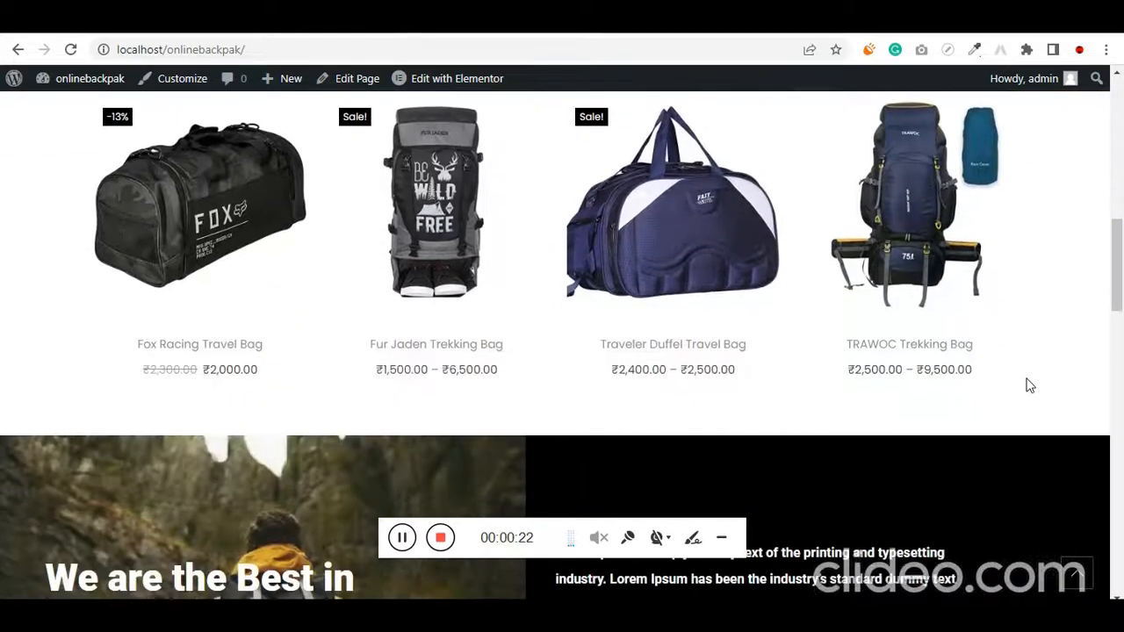
{"action": "scroll", "coordinate": [1030, 386], "scroll_direction": "down", "scroll_amount": 8}
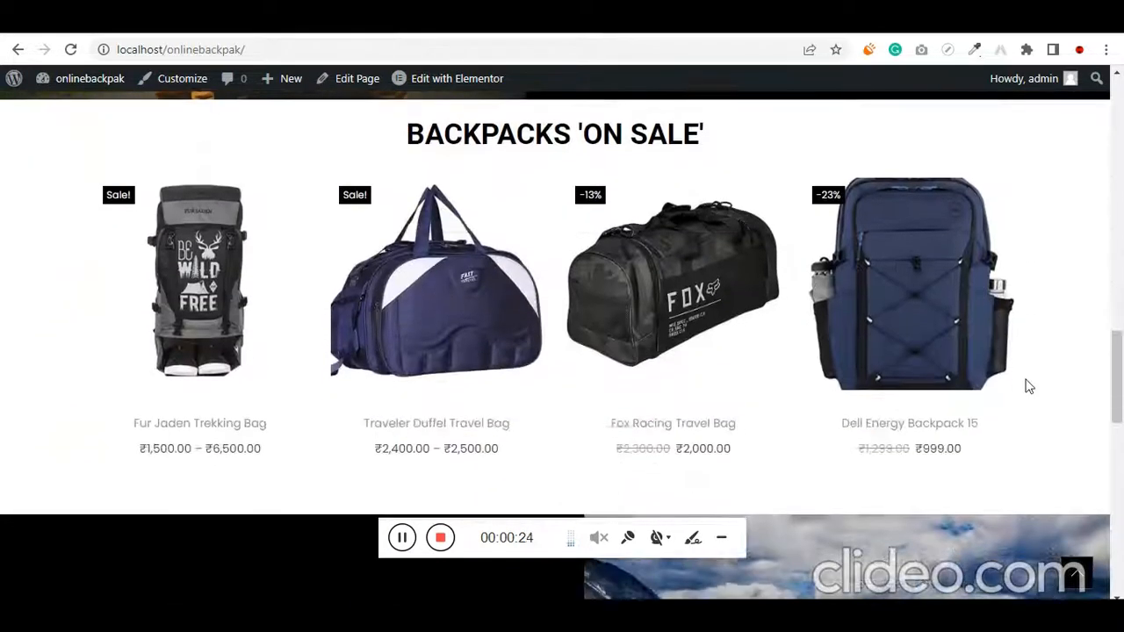
{"action": "scroll", "coordinate": [1027, 383], "scroll_direction": "down", "scroll_amount": 6}
{"action": "scroll", "coordinate": [1025, 385], "scroll_direction": "up", "scroll_amount": 14}
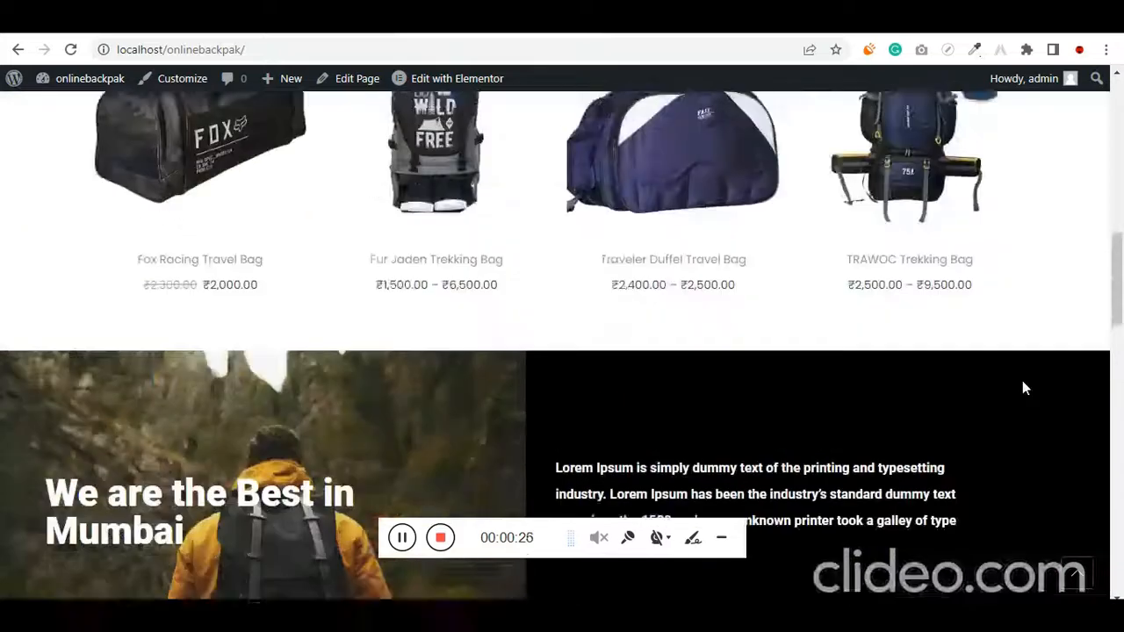
{"action": "scroll", "coordinate": [1023, 387], "scroll_direction": "up", "scroll_amount": 10}
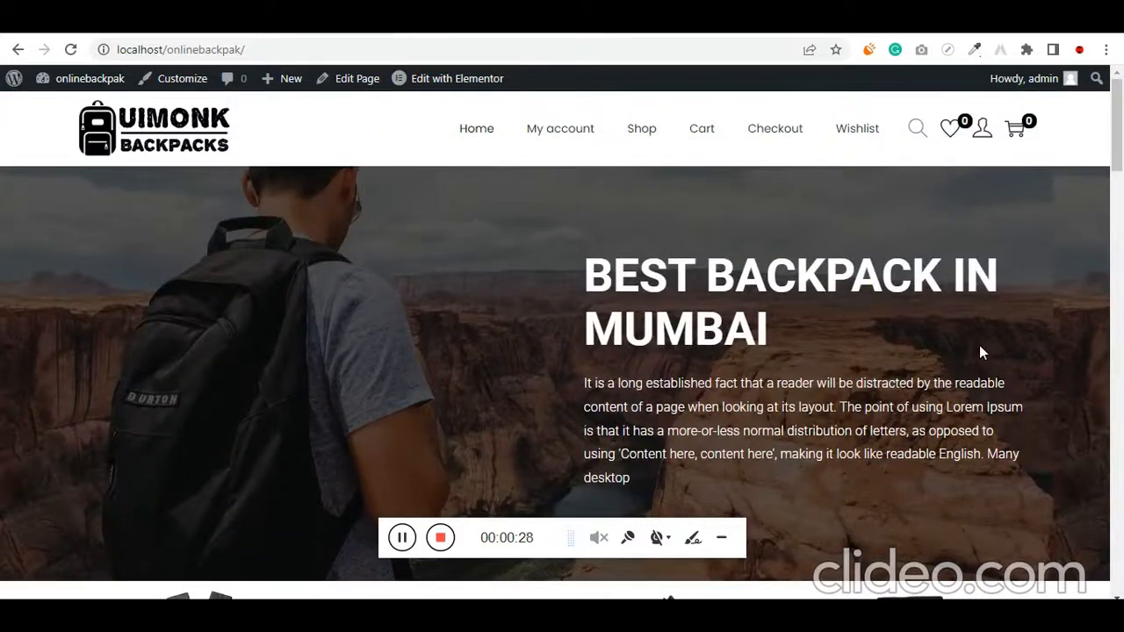
{"action": "scroll", "coordinate": [865, 276], "scroll_direction": "down", "scroll_amount": 2}
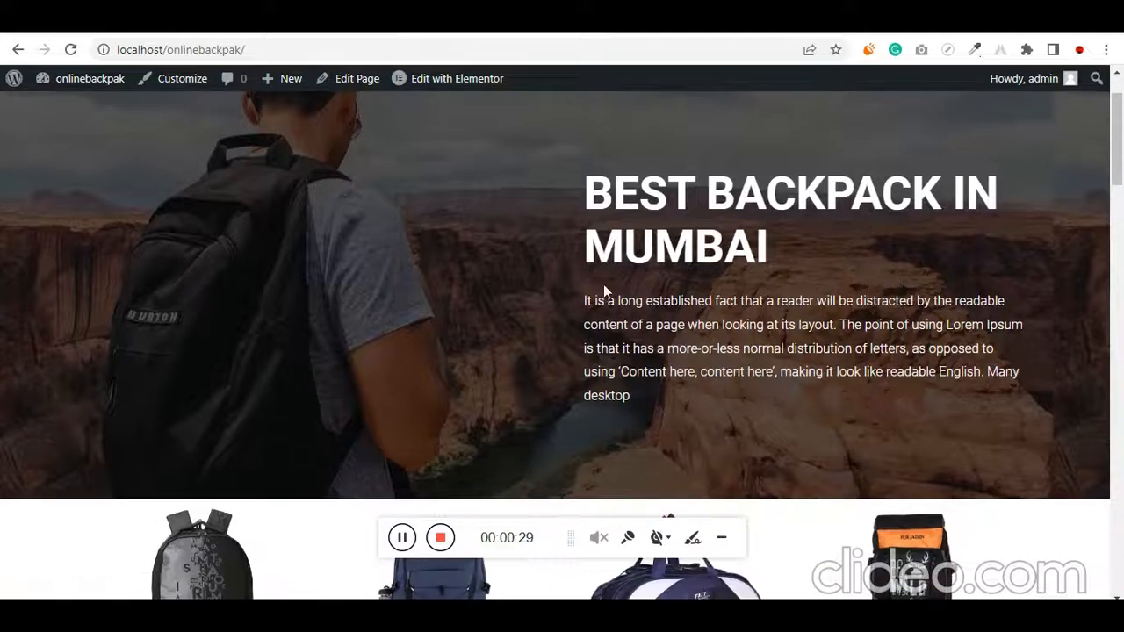
{"action": "scroll", "coordinate": [603, 285], "scroll_direction": "up", "scroll_amount": 2}
{"action": "left_click_drag", "start_coordinate": [613, 274], "coordinate": [760, 433]}
{"action": "left_click", "coordinate": [761, 432]}
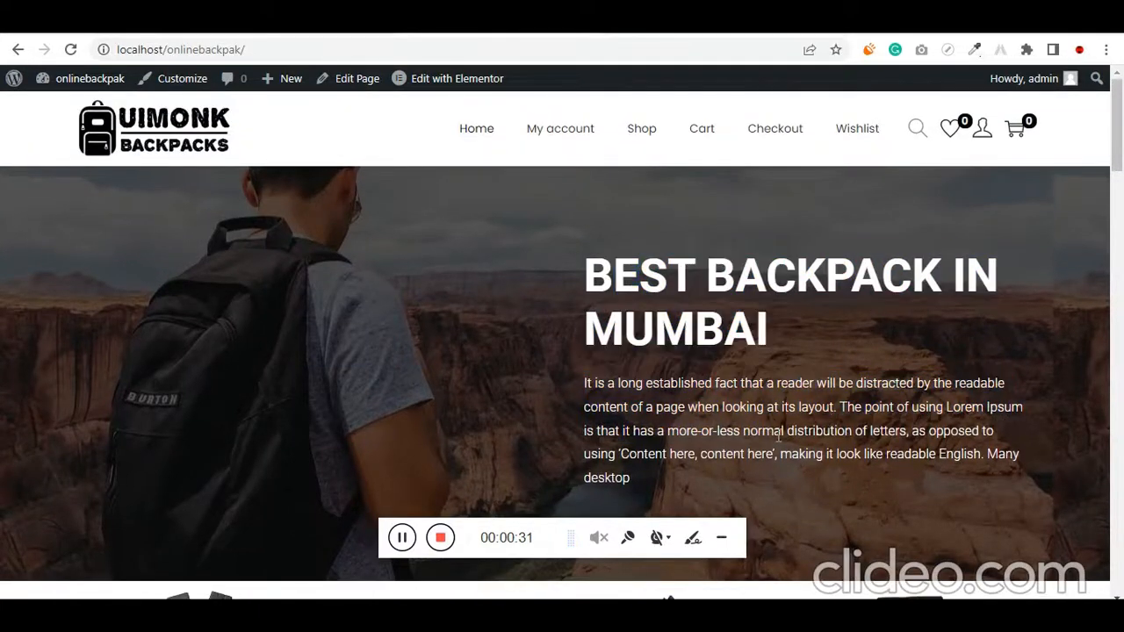
Open the Laptop Backpacks, Casual Daypacks, Travel Duffels and Trekking Backpacks links from the homepage in separate new tabs
{"action": "scroll", "coordinate": [781, 438], "scroll_direction": "down", "scroll_amount": 1}
{"action": "scroll", "coordinate": [685, 296], "scroll_direction": "down", "scroll_amount": 4}
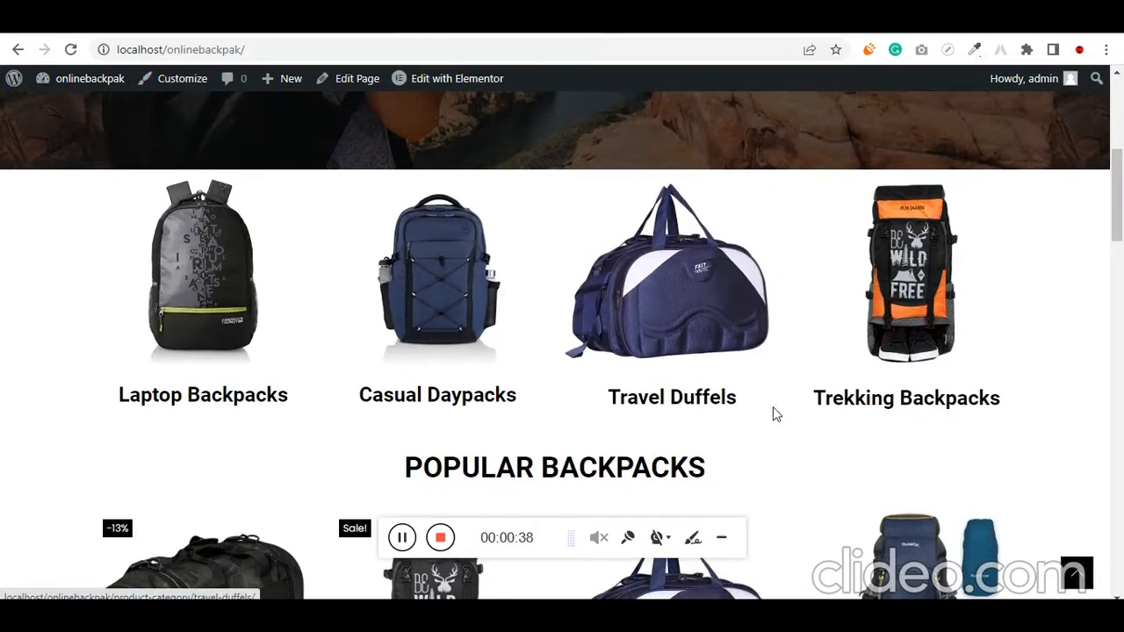
{"action": "right_click", "coordinate": [201, 254]}
{"action": "left_click", "coordinate": [246, 268]}
{"action": "right_click", "coordinate": [420, 267]}
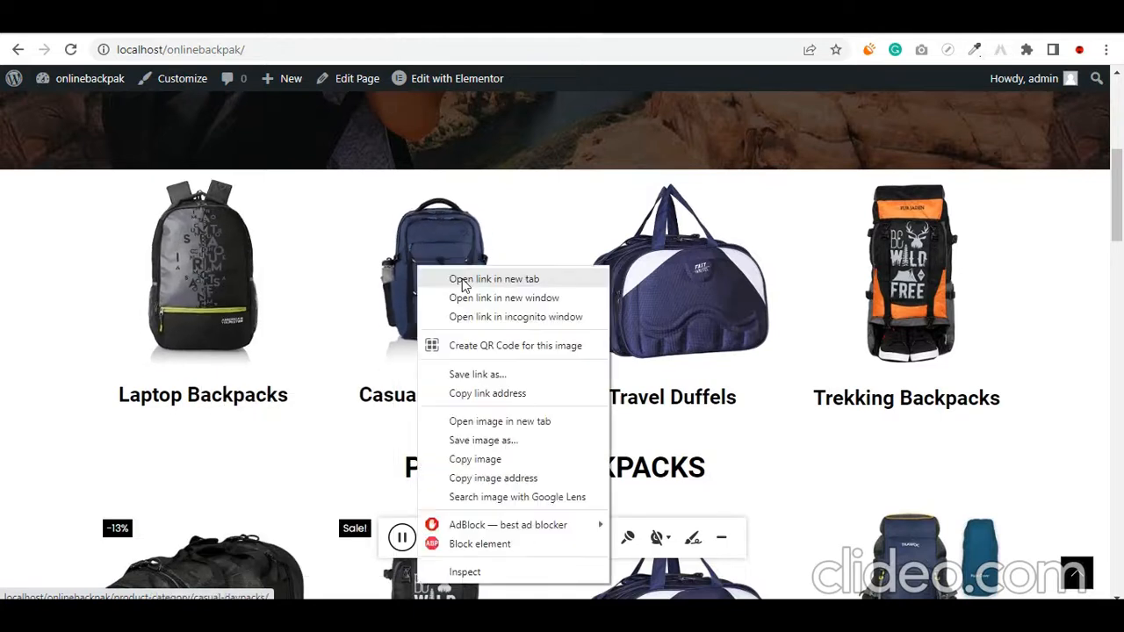
{"action": "left_click", "coordinate": [566, 279]}
{"action": "right_click", "coordinate": [675, 289]}
{"action": "left_click", "coordinate": [694, 295]}
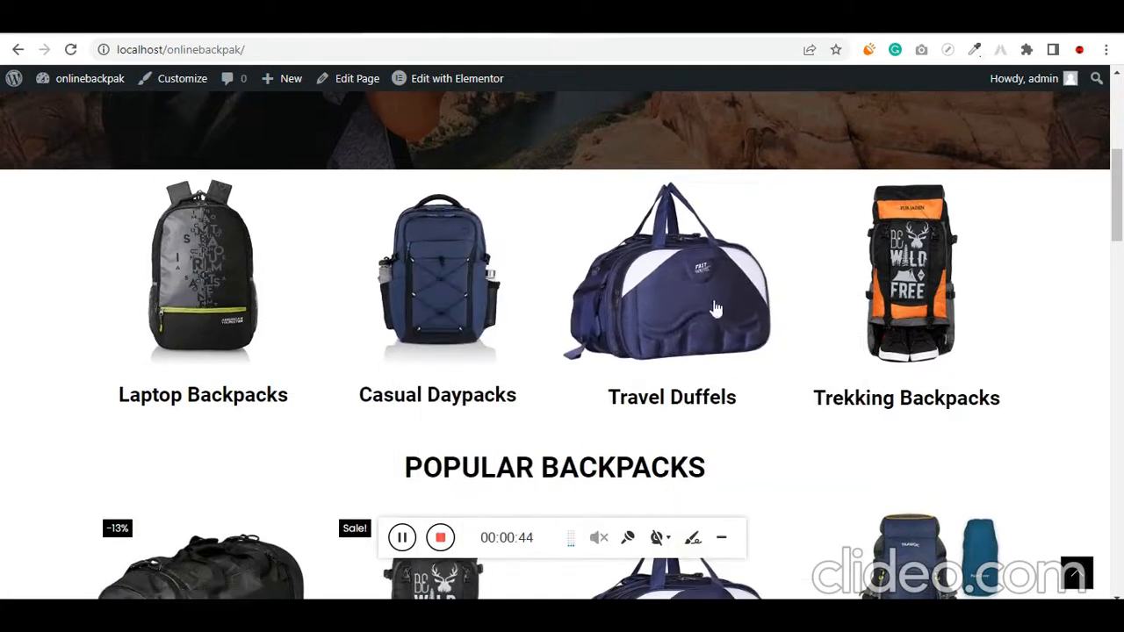
{"action": "right_click", "coordinate": [954, 279]}
{"action": "left_click", "coordinate": [956, 283]}
Examine the Popular Backpacks section of the homepage, highlighting its heading and previewing the product images
{"action": "scroll", "coordinate": [948, 294], "scroll_direction": "down", "scroll_amount": 3}
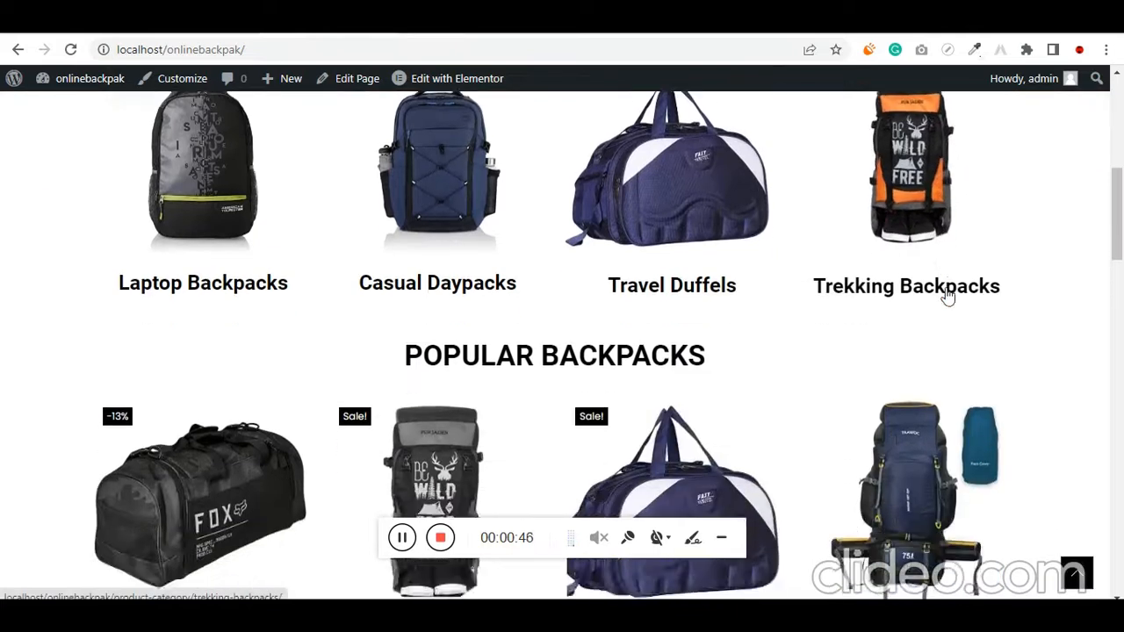
{"action": "left_click_drag", "start_coordinate": [393, 224], "coordinate": [735, 213]}
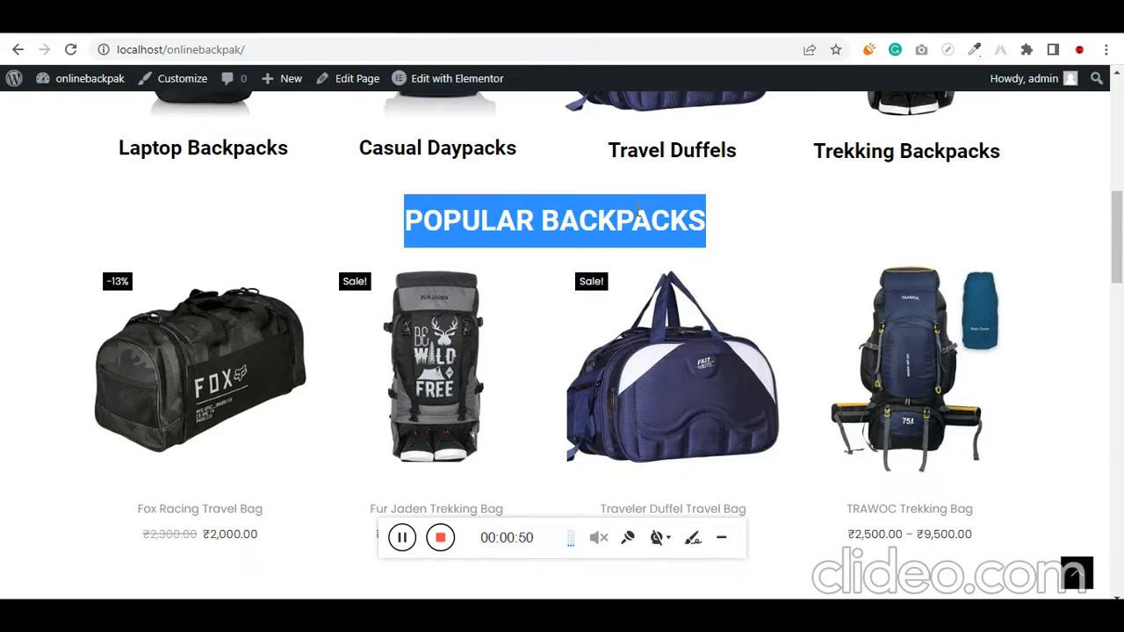
{"action": "left_click", "coordinate": [747, 219]}
{"action": "triple_click", "coordinate": [680, 221]}
{"action": "scroll", "coordinate": [680, 222], "scroll_direction": "down", "scroll_amount": 1}
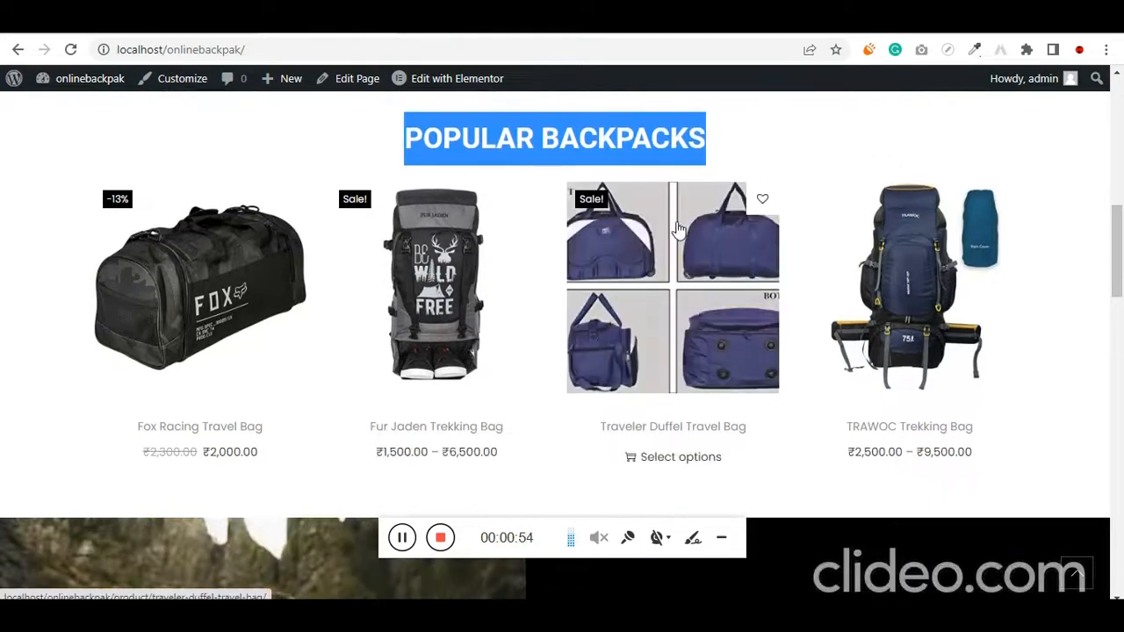
{"action": "left_click", "coordinate": [710, 146]}
{"action": "triple_click", "coordinate": [630, 135]}
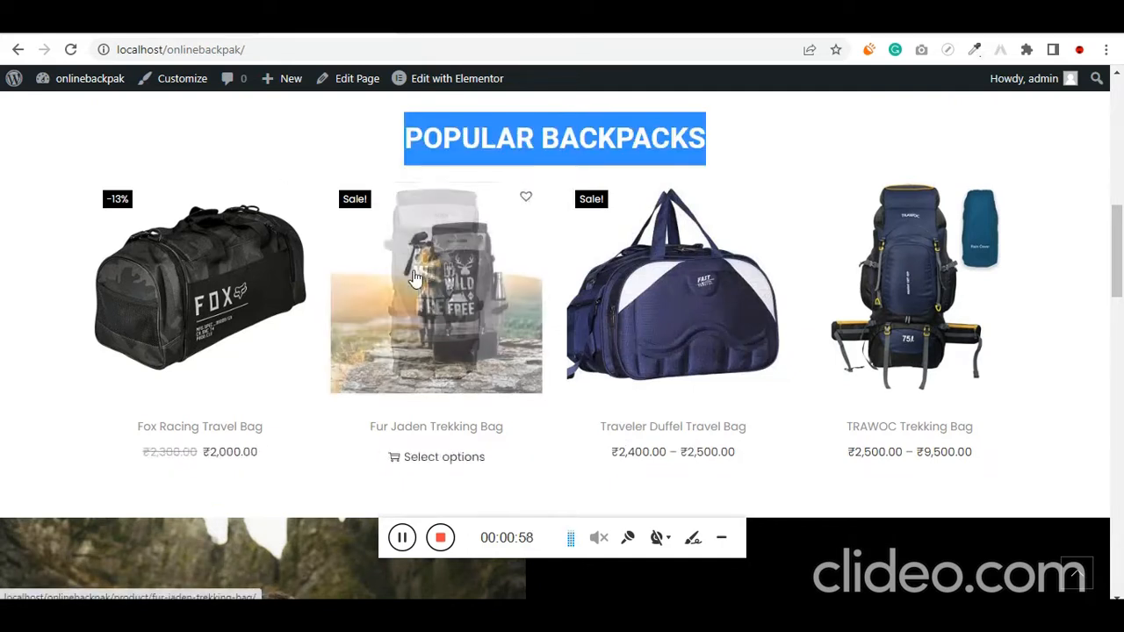
{"action": "scroll", "coordinate": [940, 334], "scroll_direction": "down", "scroll_amount": 4}
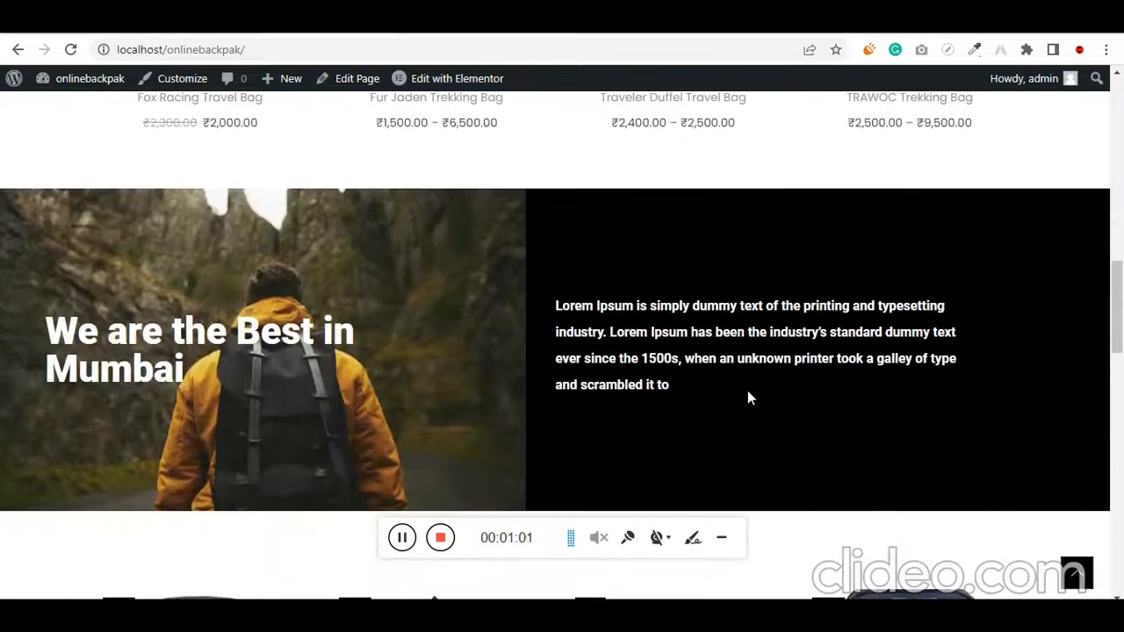
Examine the homepage from the first Mumbai banner through the on-sale backpacks to the Marketing, Management and Investors boxes
{"action": "left_click_drag", "start_coordinate": [747, 390], "coordinate": [237, 332]}
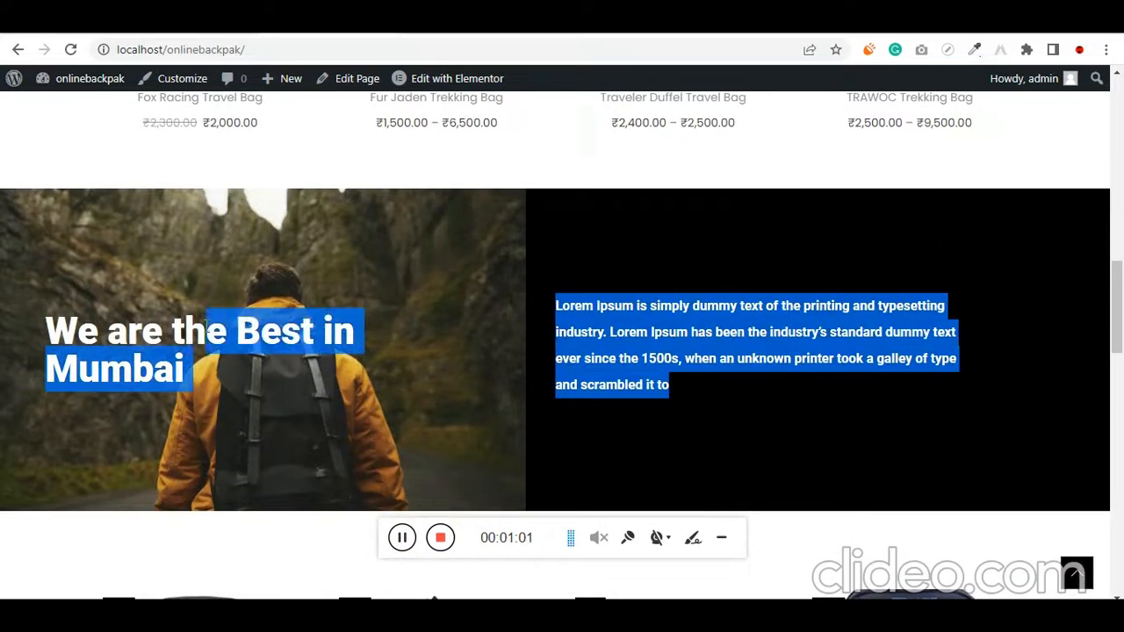
{"action": "left_click", "coordinate": [286, 305]}
{"action": "scroll", "coordinate": [326, 312], "scroll_direction": "down", "scroll_amount": 3}
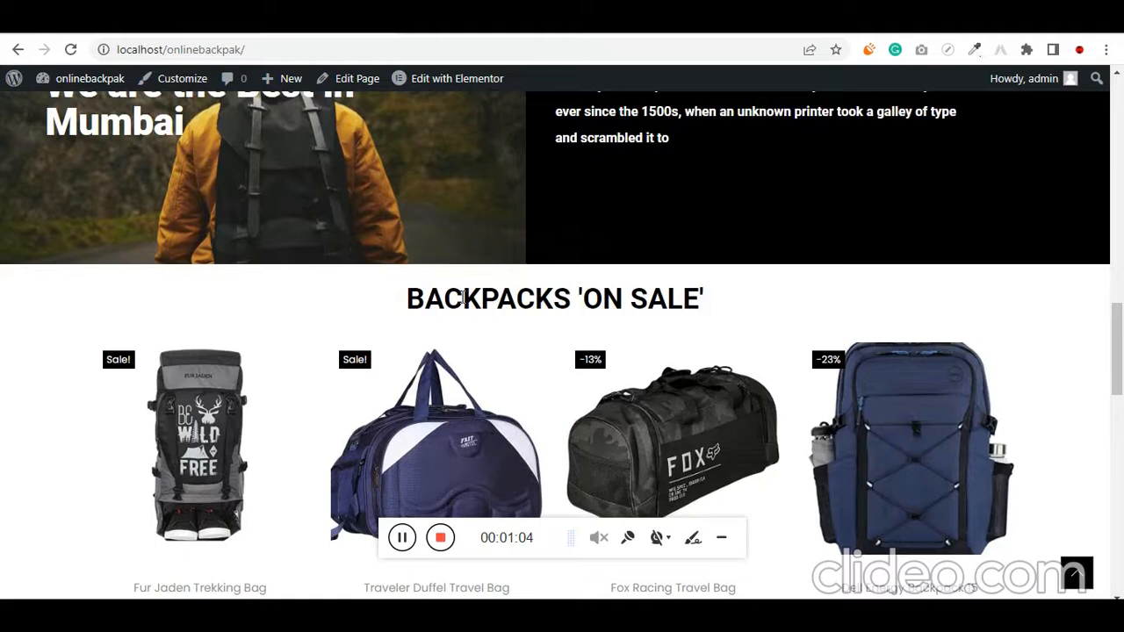
{"action": "left_click_drag", "start_coordinate": [399, 303], "coordinate": [720, 309]}
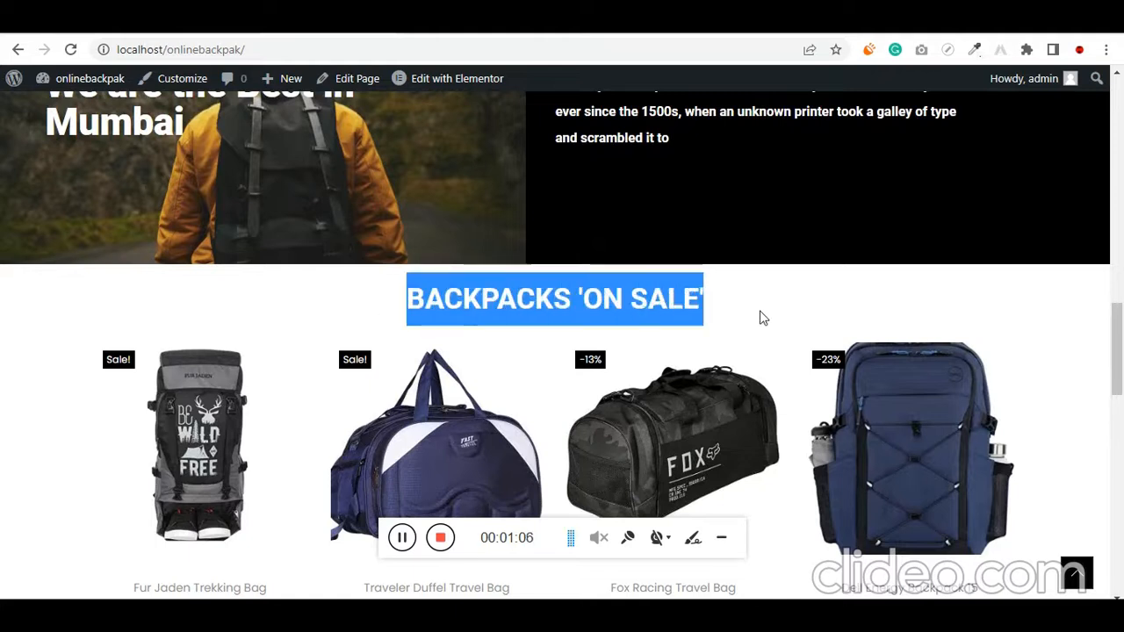
{"action": "scroll", "coordinate": [762, 318], "scroll_direction": "down", "scroll_amount": 1}
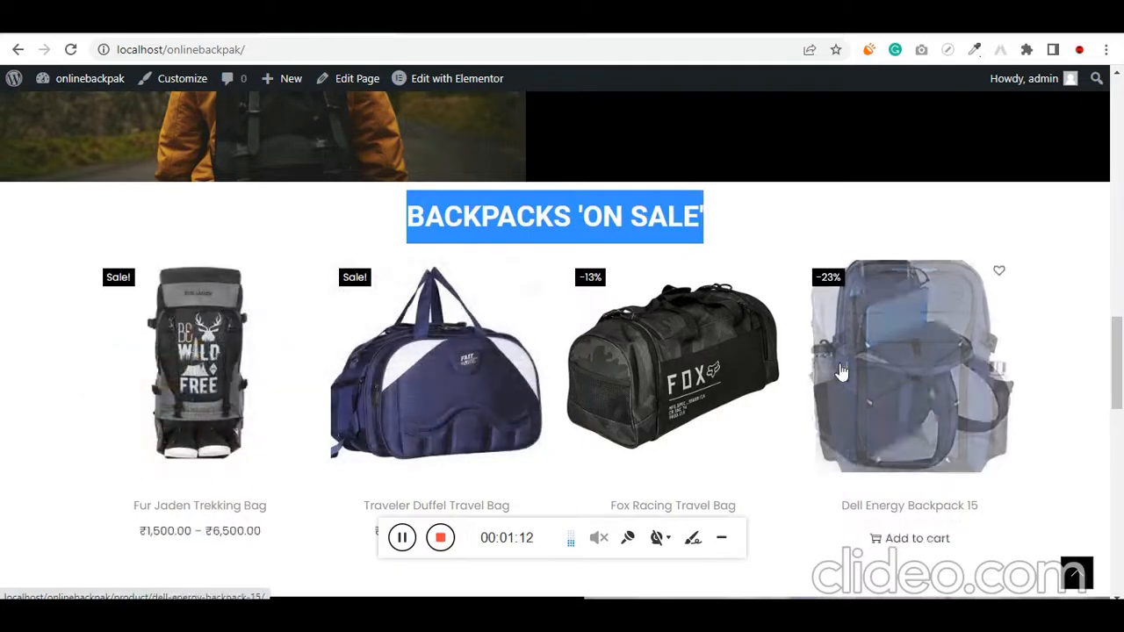
{"action": "scroll", "coordinate": [752, 358], "scroll_direction": "down", "scroll_amount": 1}
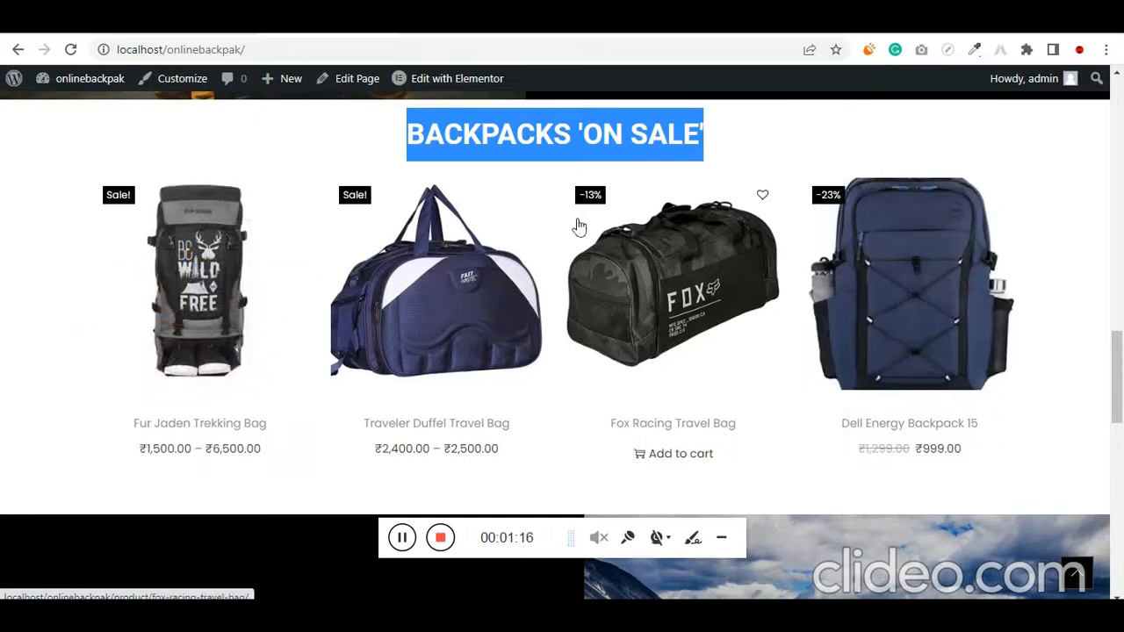
{"action": "scroll", "coordinate": [360, 246], "scroll_direction": "down", "scroll_amount": 4}
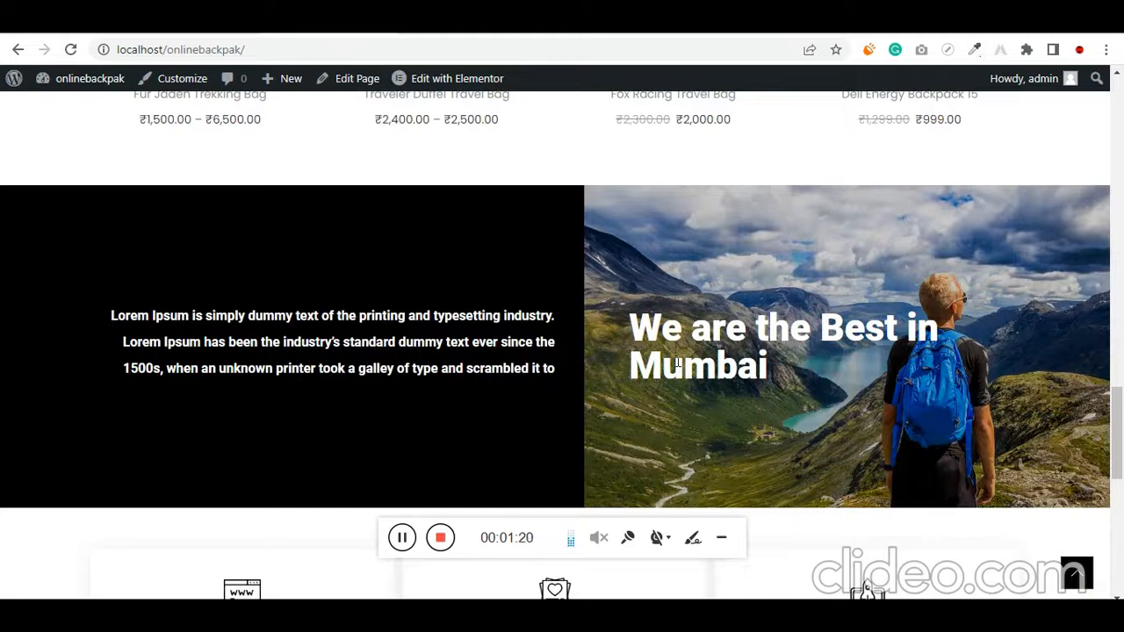
{"action": "scroll", "coordinate": [677, 362], "scroll_direction": "down", "scroll_amount": 5}
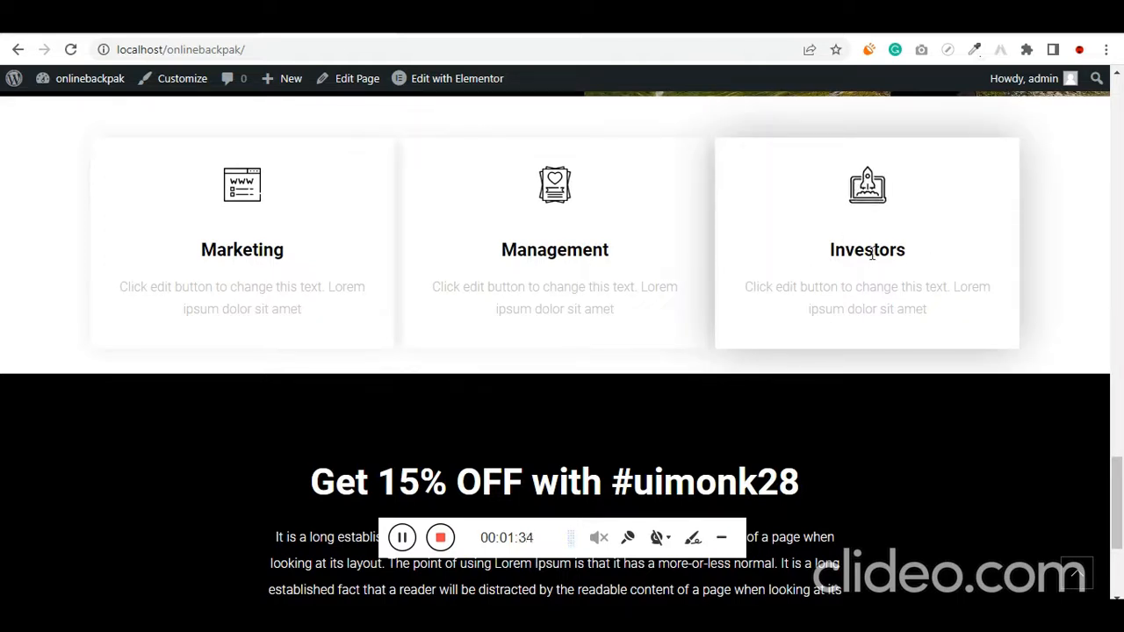
Read the 15% discount offer near the end of the homepage, highlighting the coupon code and the discount figure
{"action": "scroll", "coordinate": [908, 246], "scroll_direction": "down", "scroll_amount": 3}
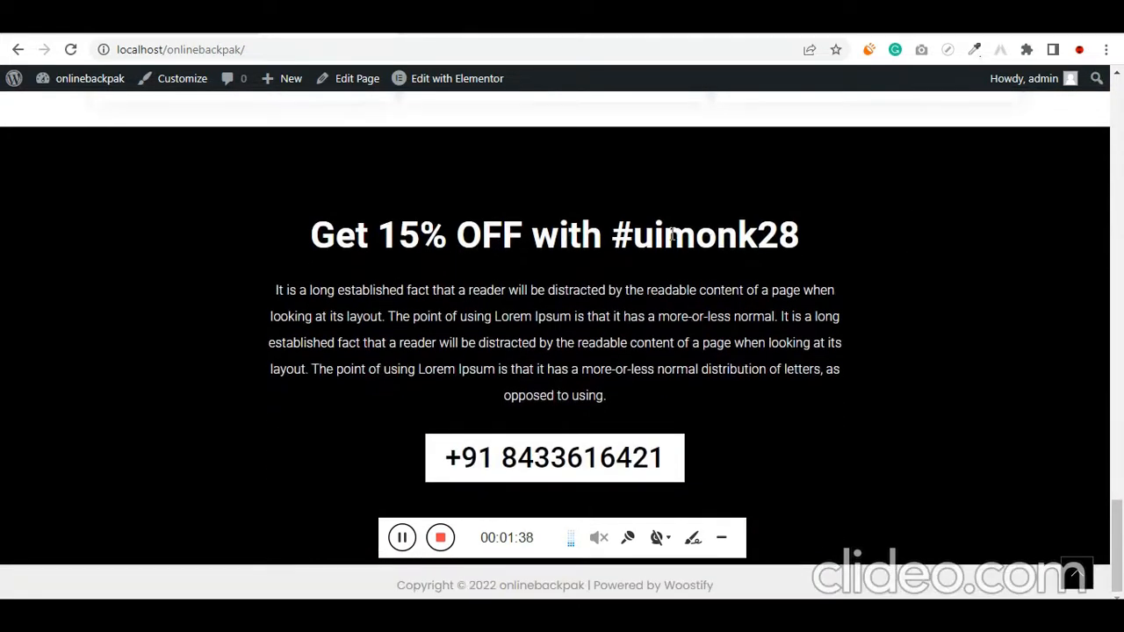
{"action": "left_click_drag", "start_coordinate": [605, 238], "coordinate": [822, 261]}
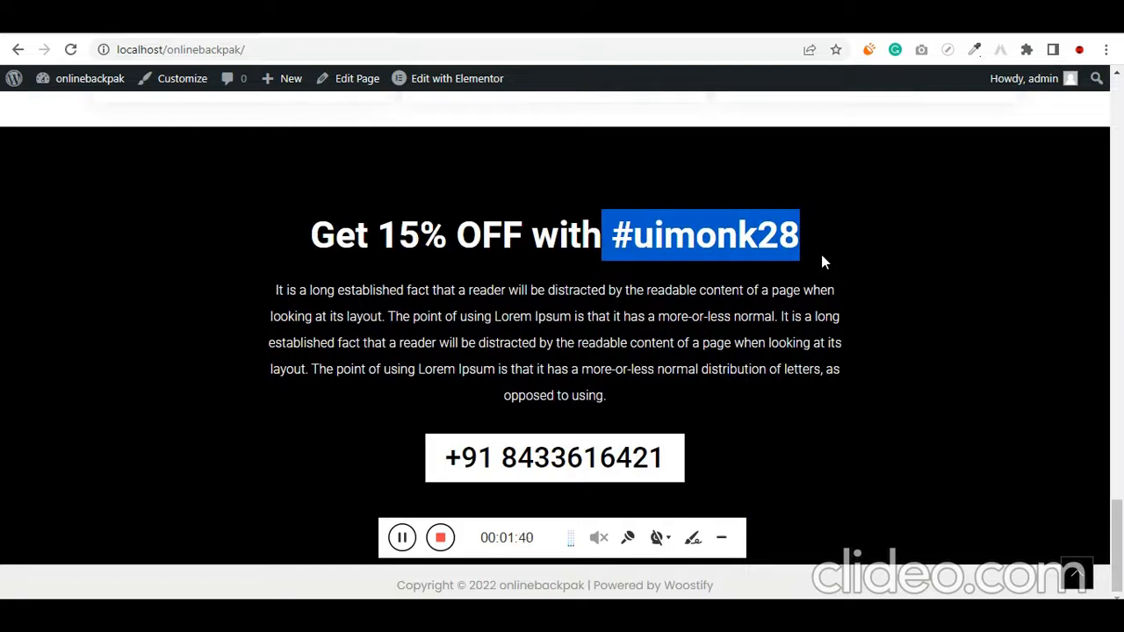
{"action": "left_click", "coordinate": [558, 257]}
{"action": "mouse_move", "coordinate": [400, 237]}
{"action": "left_mouse_down"}
{"action": "mouse_move", "coordinate": [446, 237]}
{"action": "mouse_move", "coordinate": [421, 235]}
{"action": "left_mouse_up"}
{"action": "left_click", "coordinate": [420, 262]}
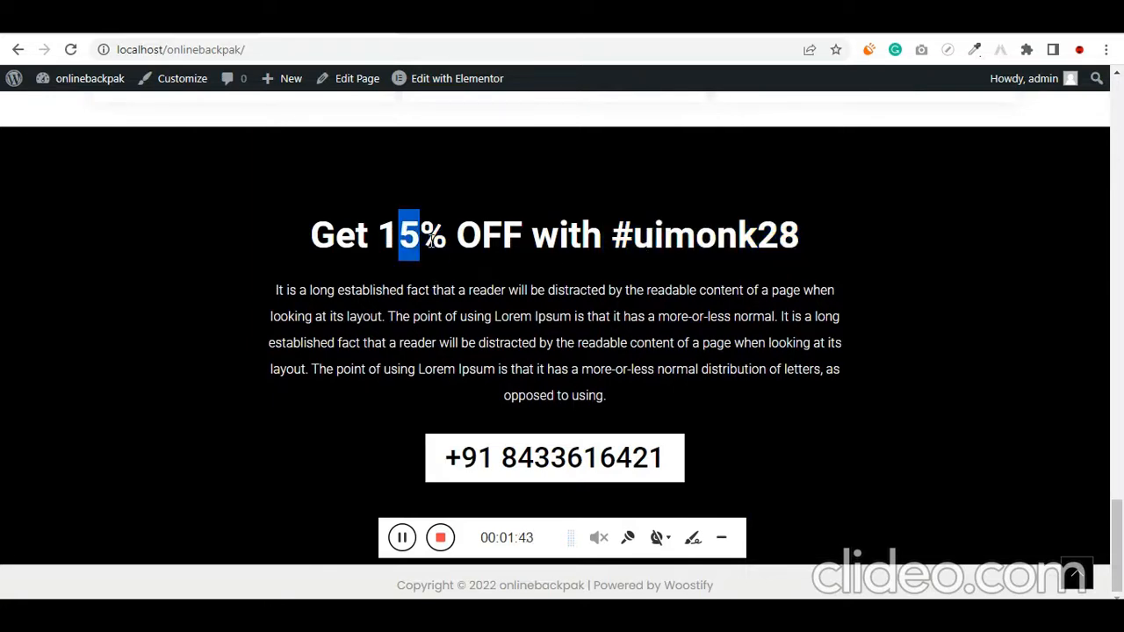
{"action": "left_click", "coordinate": [422, 278]}
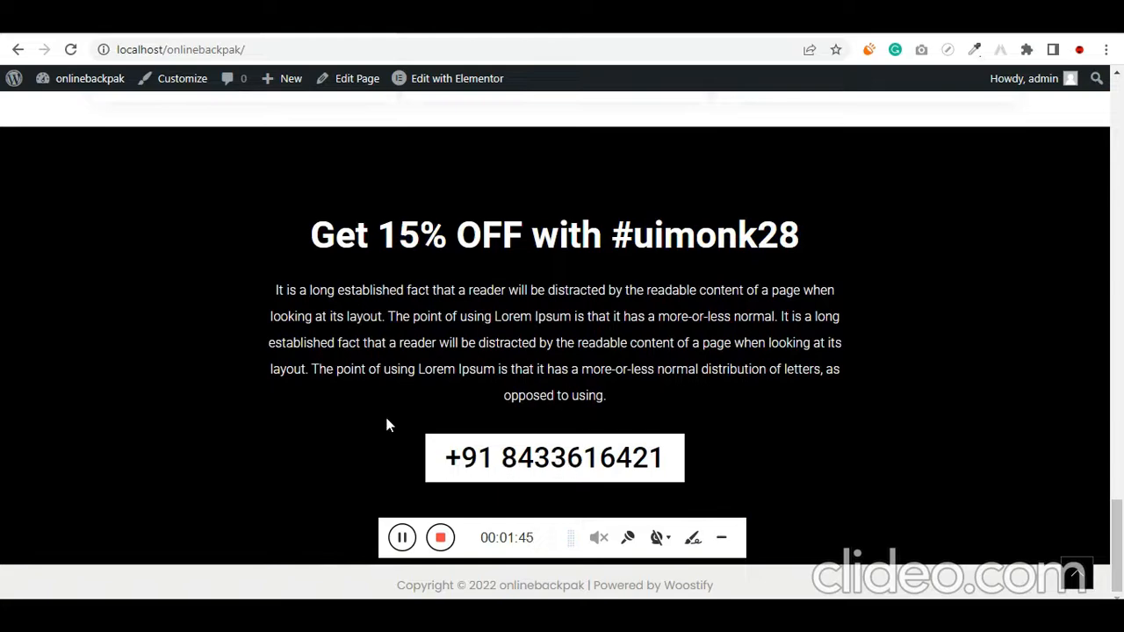
Return to the homepage's category row and review the opened Dell Energy 2.0, Casual Daypacks, Travel Duffels and Trekking Backpacks pages
{"action": "scroll", "coordinate": [286, 396], "scroll_direction": "up", "scroll_amount": 15}
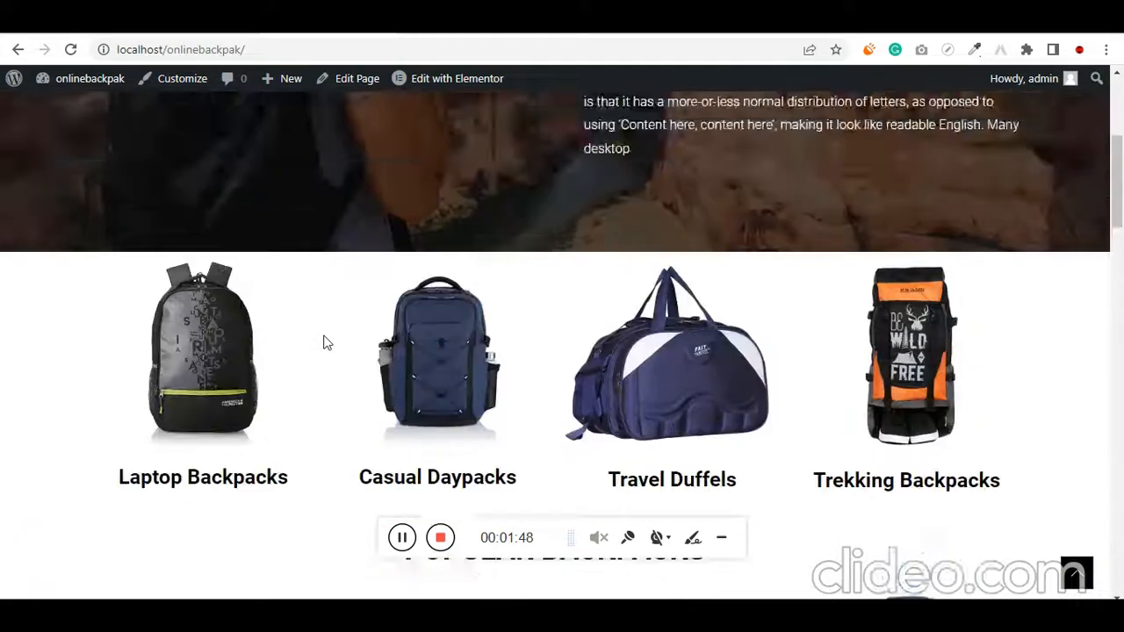
{"action": "scroll", "coordinate": [321, 346], "scroll_direction": "down", "scroll_amount": 3}
{"action": "scroll", "coordinate": [316, 351], "scroll_direction": "up", "scroll_amount": 3}
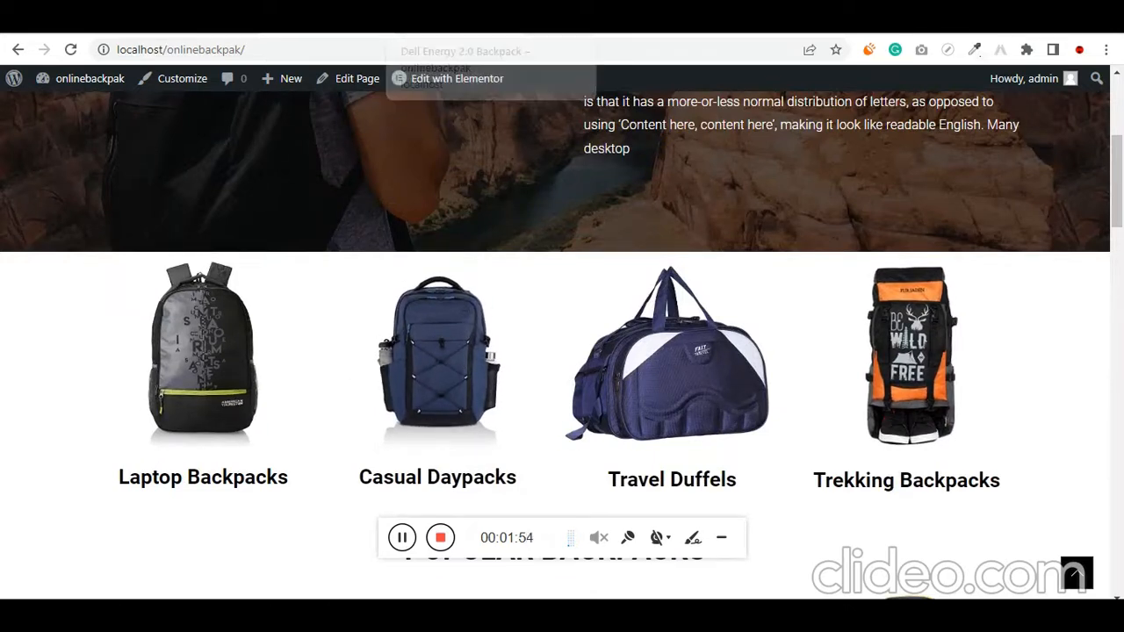
{"action": "left_click", "coordinate": [448, 19]}
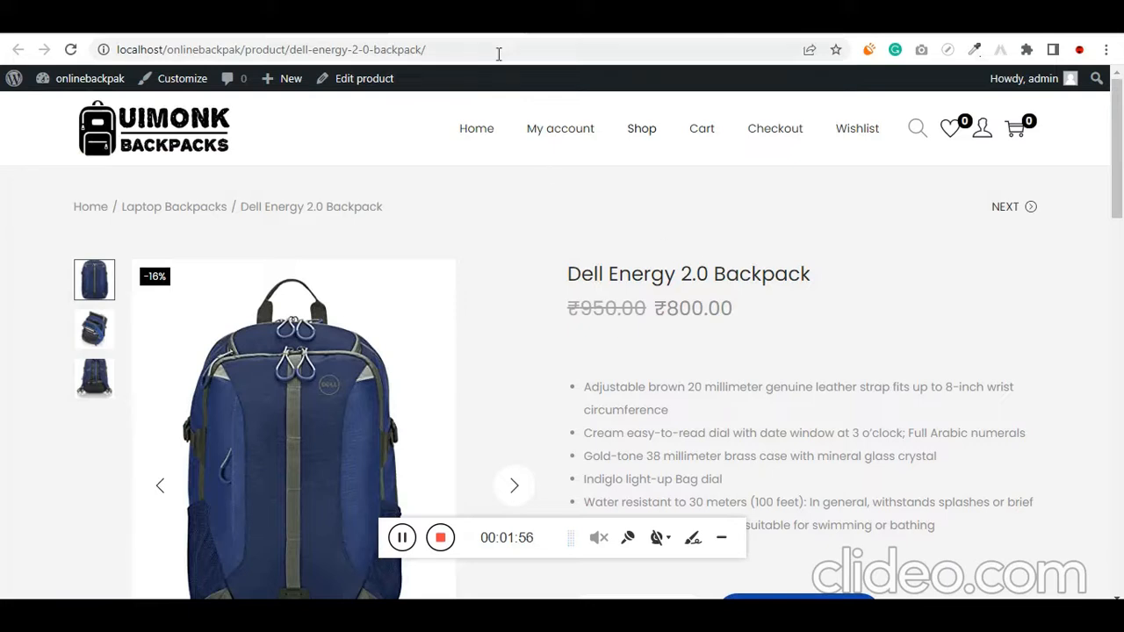
{"action": "left_click", "coordinate": [562, 20]}
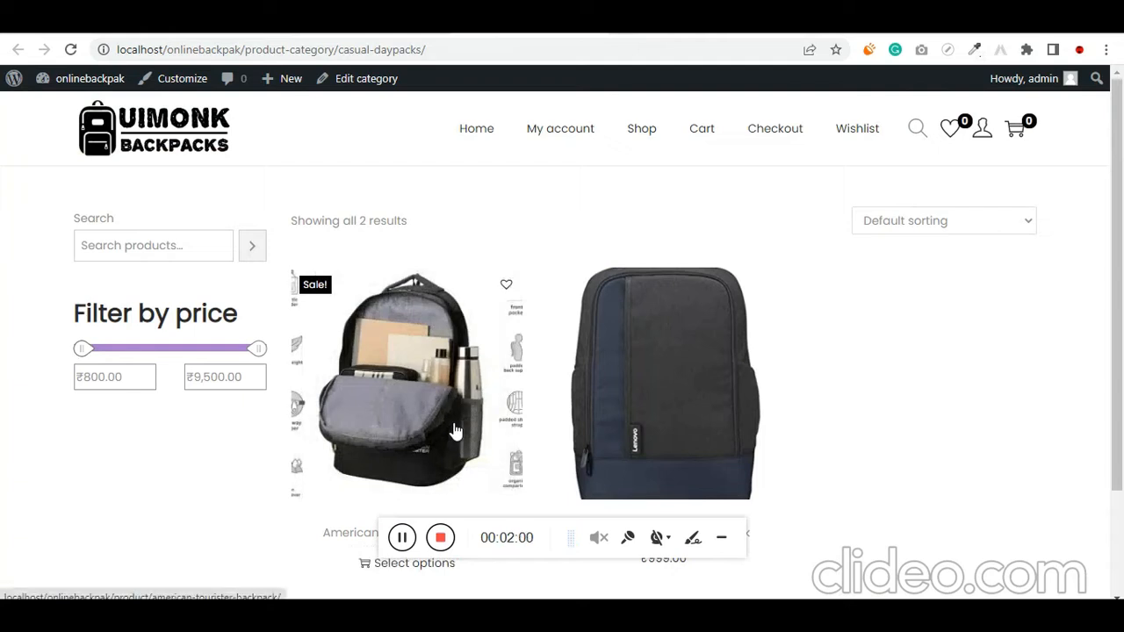
{"action": "scroll", "coordinate": [454, 431], "scroll_direction": "down", "scroll_amount": 1}
{"action": "scroll", "coordinate": [441, 459], "scroll_direction": "up", "scroll_amount": 1}
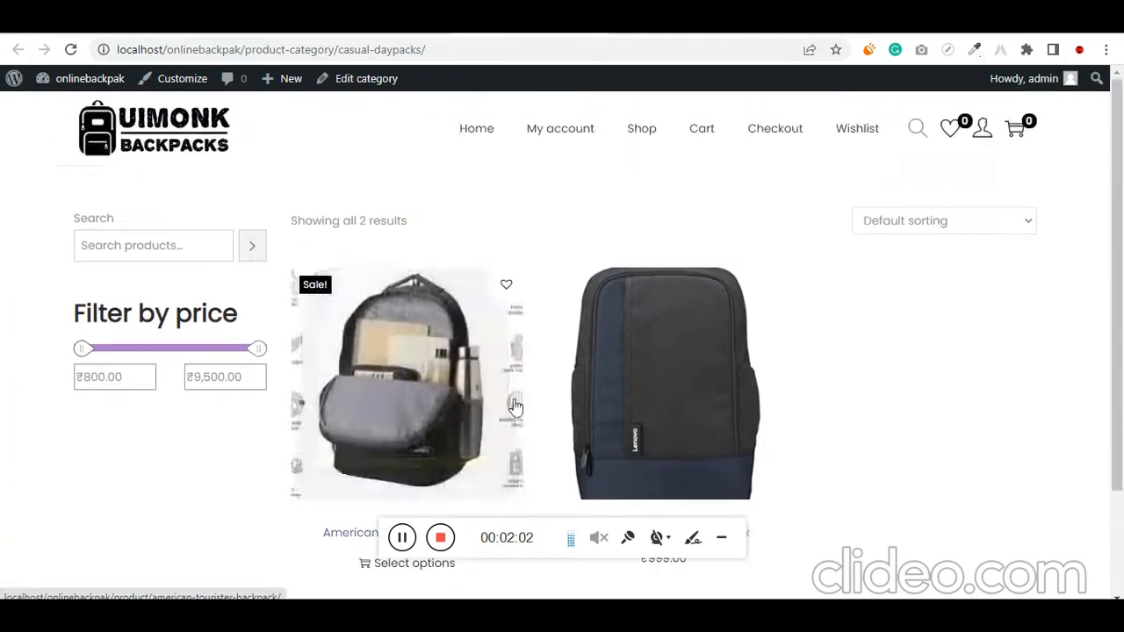
{"action": "left_click", "coordinate": [654, 19]}
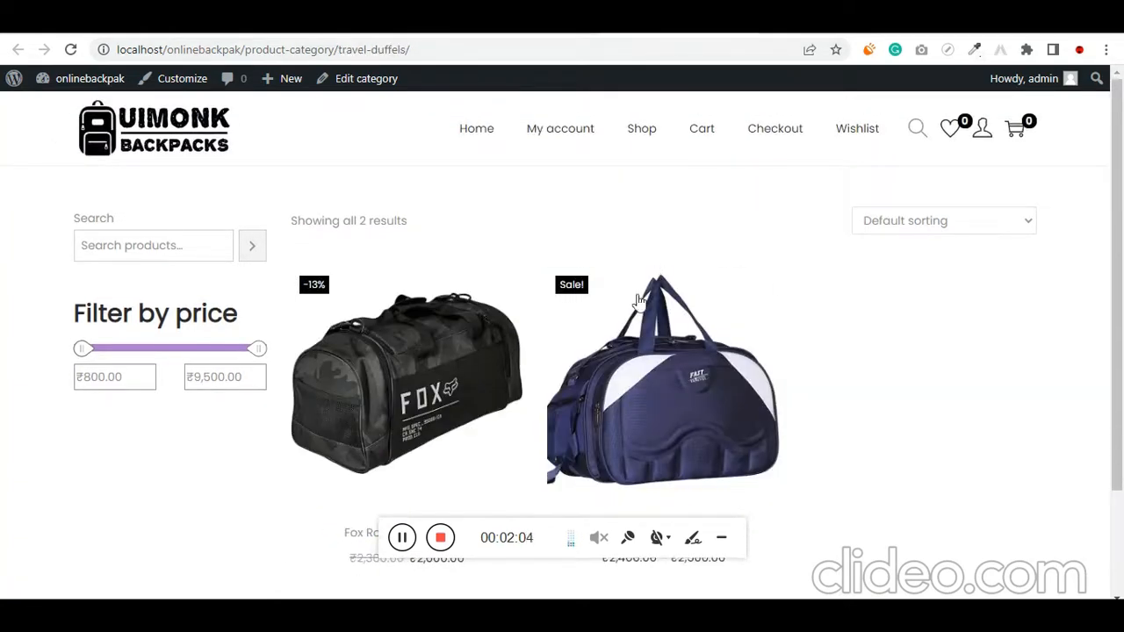
{"action": "left_click", "coordinate": [886, 20]}
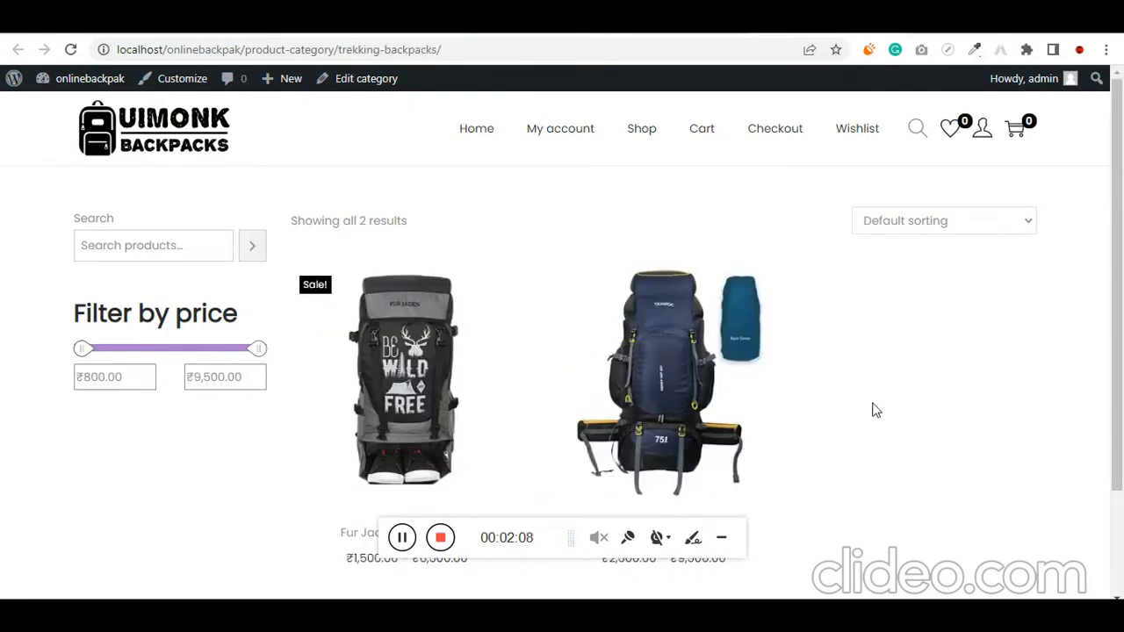
Open the Shop page and look through its full product grid
{"action": "left_click", "coordinate": [640, 136]}
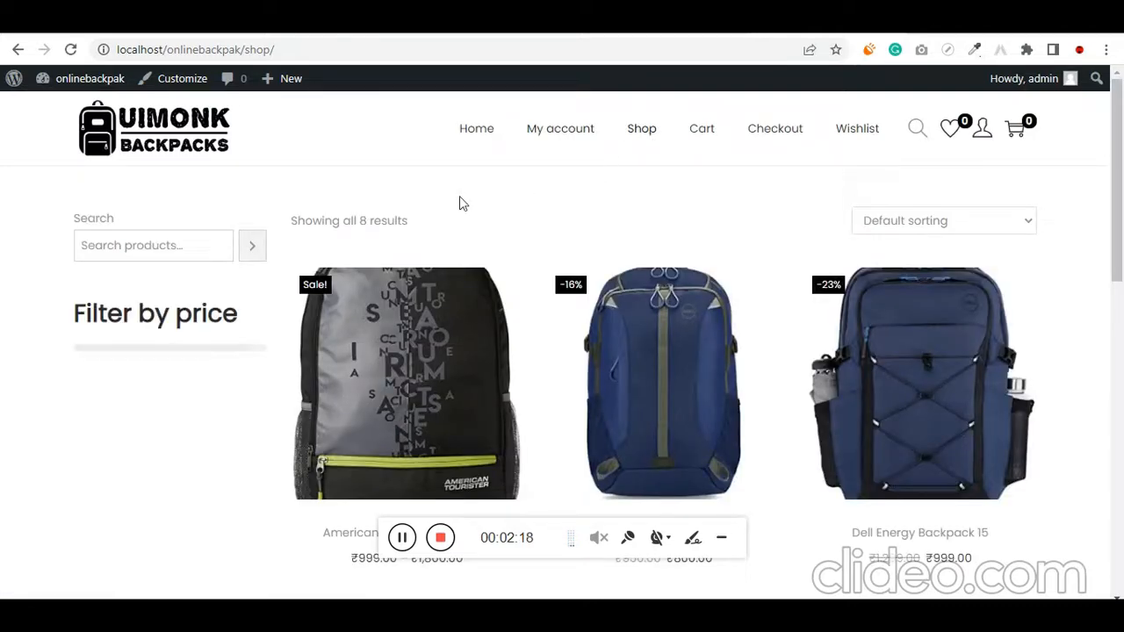
{"action": "scroll", "coordinate": [459, 203], "scroll_direction": "down", "scroll_amount": 1}
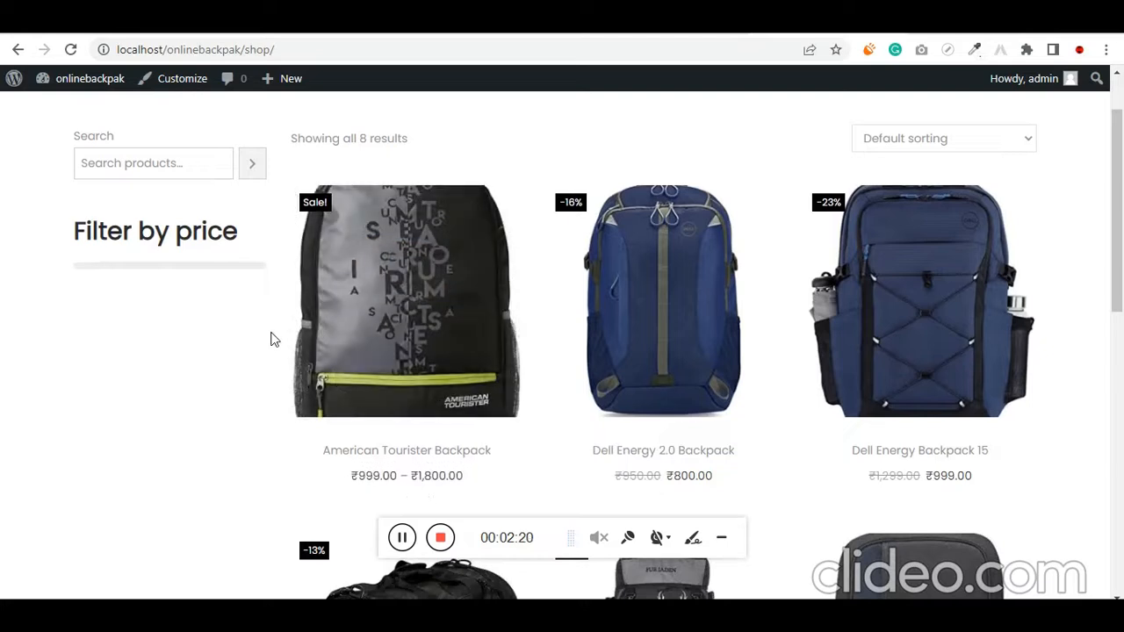
{"action": "scroll", "coordinate": [272, 340], "scroll_direction": "down", "scroll_amount": 6}
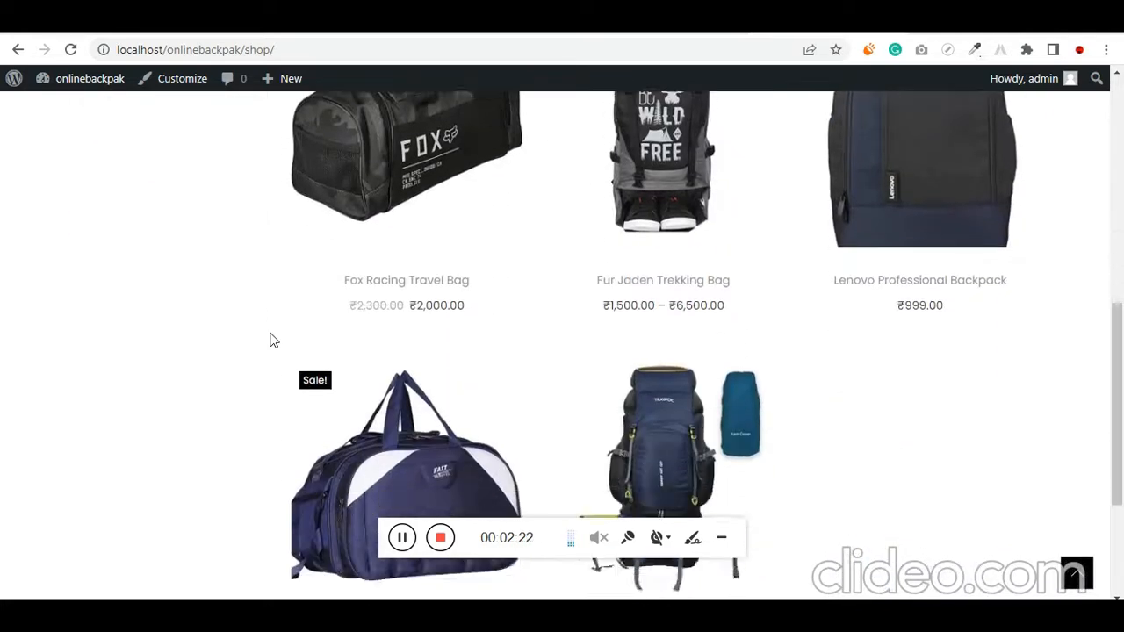
{"action": "scroll", "coordinate": [272, 340], "scroll_direction": "down", "scroll_amount": 2}
{"action": "scroll", "coordinate": [273, 340], "scroll_direction": "up", "scroll_amount": 9}
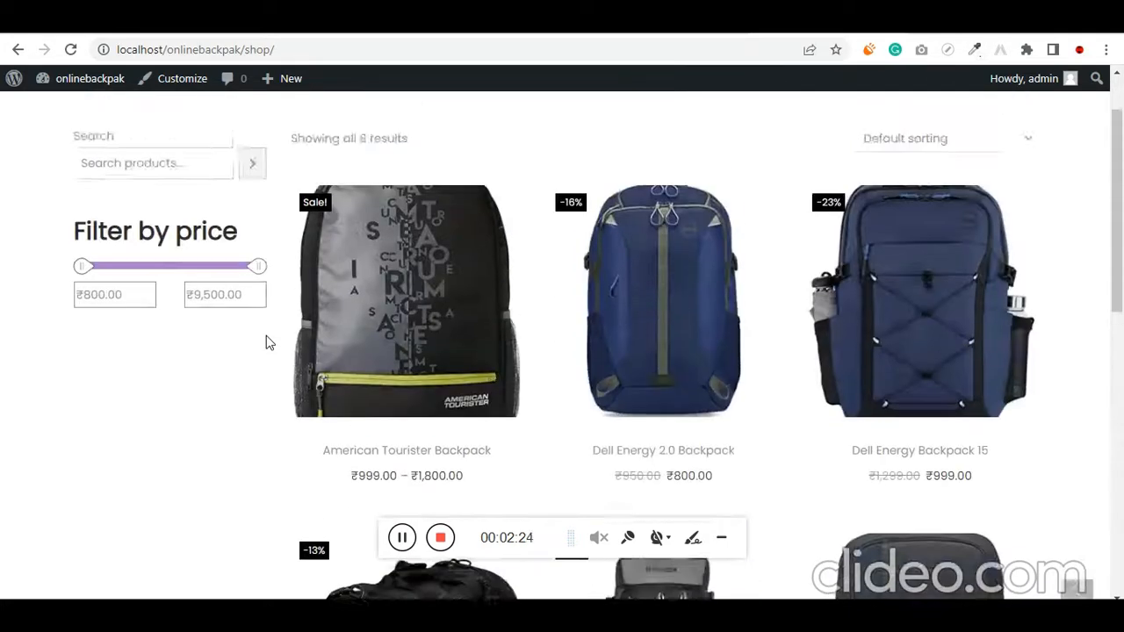
Highlight the price filter heading, limit the shop products to a maximum of ₹2,760, and review the filtered list
{"action": "left_click_drag", "start_coordinate": [77, 308], "coordinate": [225, 311]}
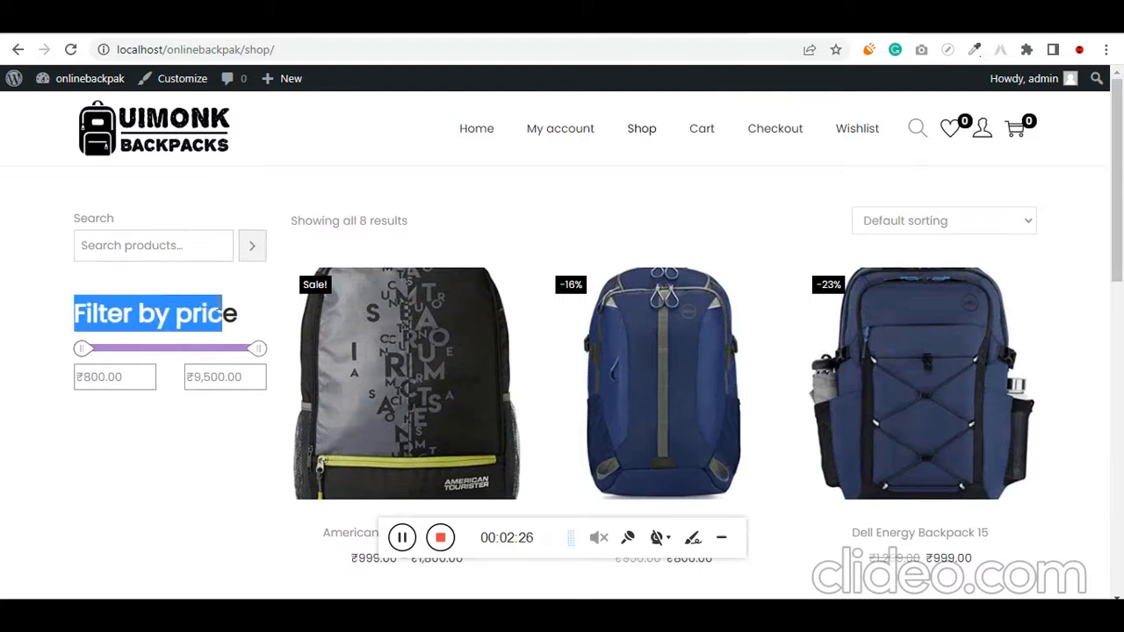
{"action": "left_click", "coordinate": [246, 314]}
{"action": "left_click_drag", "start_coordinate": [258, 356], "coordinate": [128, 362]}
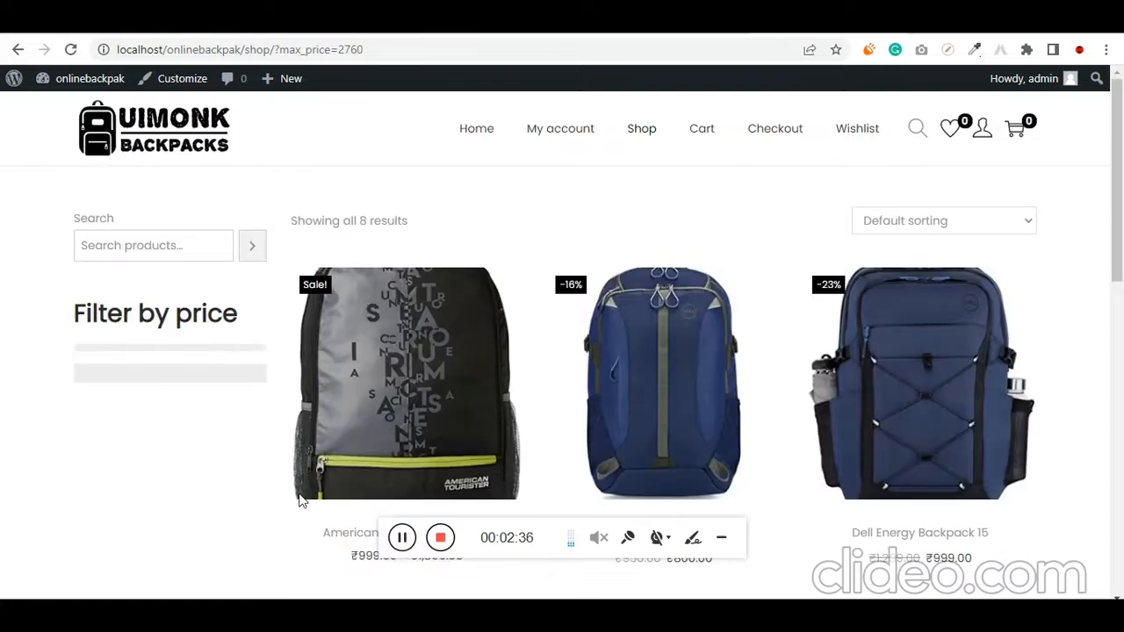
{"action": "scroll", "coordinate": [214, 465], "scroll_direction": "down", "scroll_amount": 8}
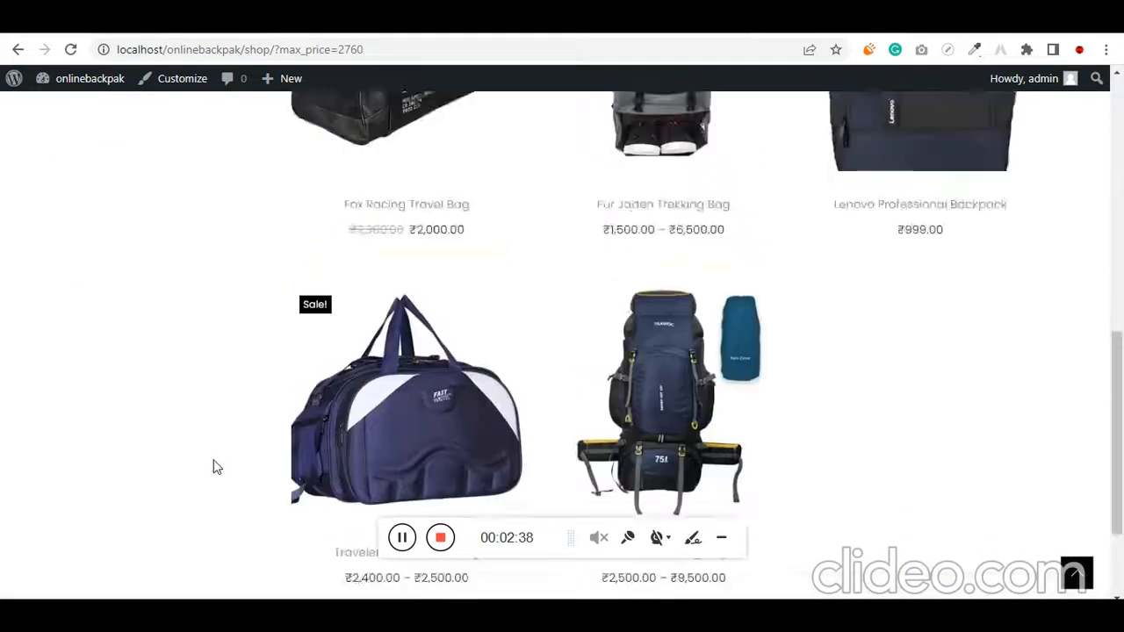
{"action": "scroll", "coordinate": [214, 464], "scroll_direction": "up", "scroll_amount": 9}
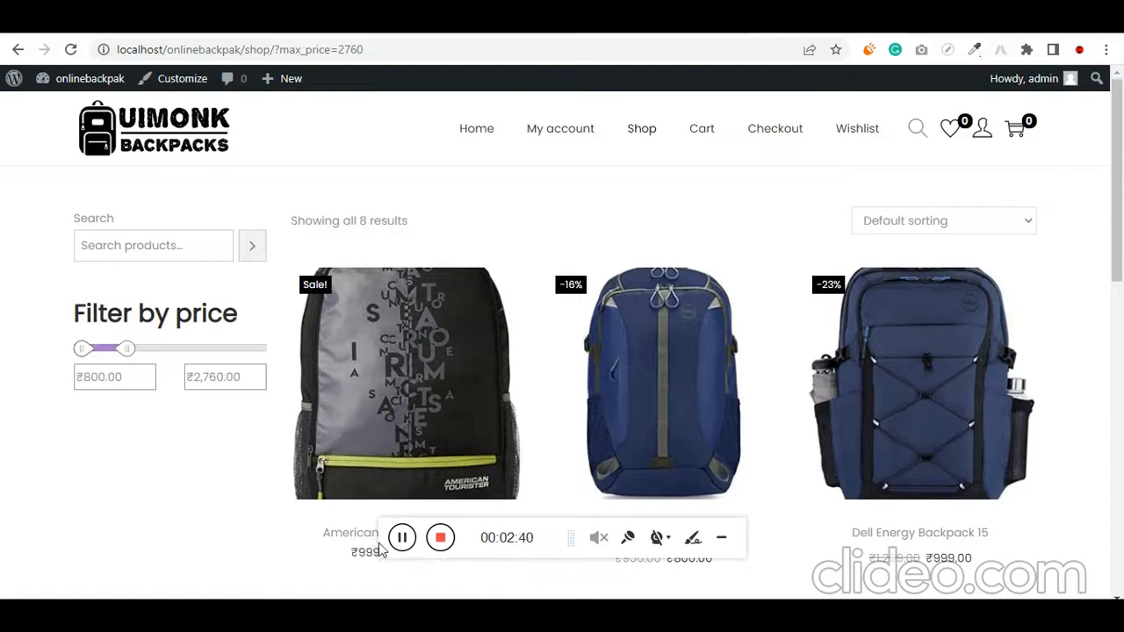
Lower the price filter's maximum to ₹1,960 and look through the matching products
{"action": "left_click", "coordinate": [402, 540]}
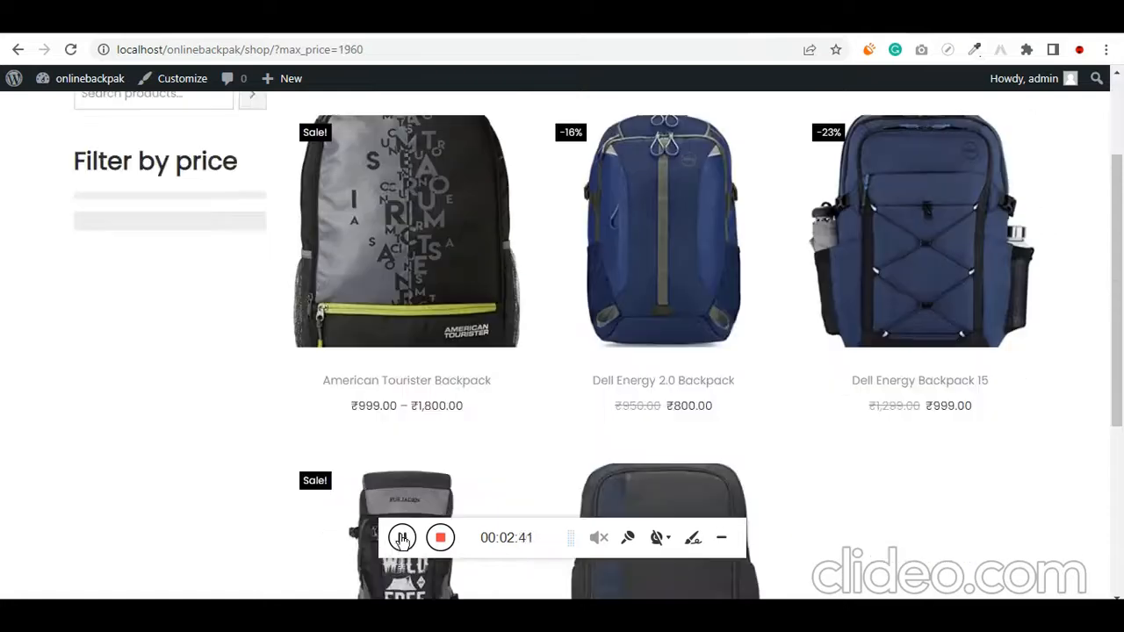
{"action": "scroll", "coordinate": [264, 457], "scroll_direction": "up", "scroll_amount": 2}
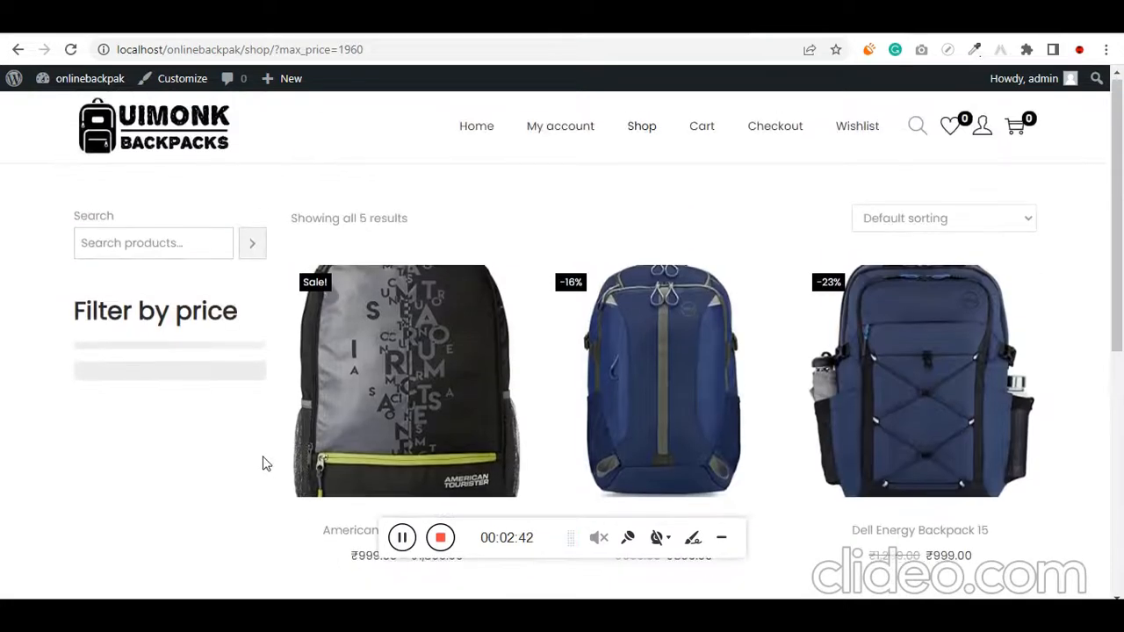
{"action": "scroll", "coordinate": [403, 351], "scroll_direction": "down", "scroll_amount": 1}
{"action": "scroll", "coordinate": [764, 343], "scroll_direction": "down", "scroll_amount": 2}
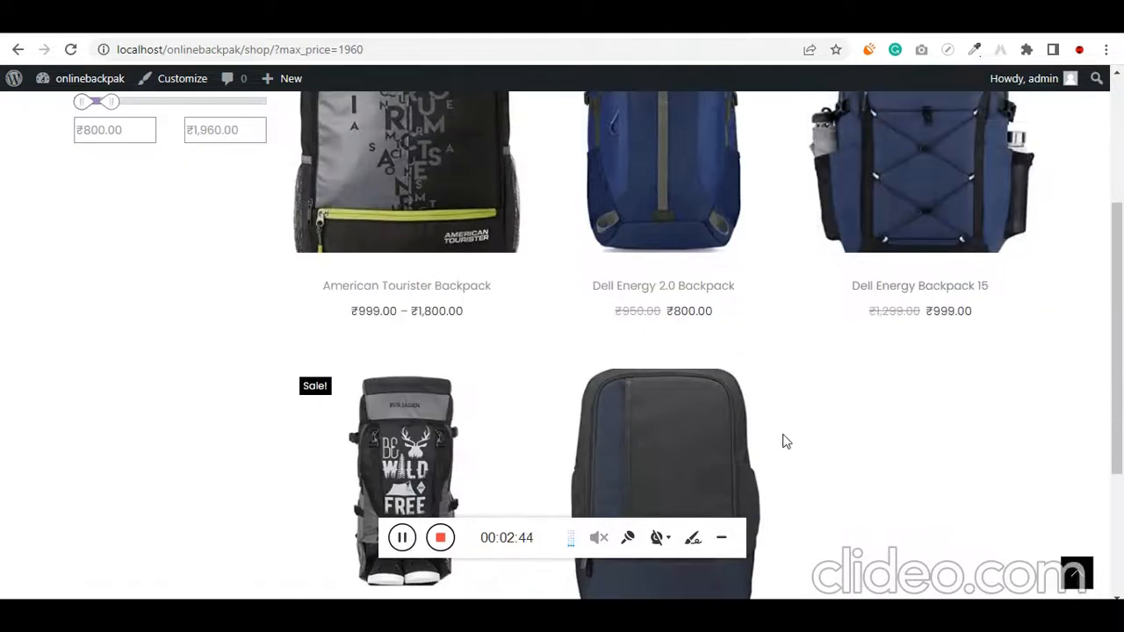
{"action": "scroll", "coordinate": [702, 430], "scroll_direction": "up", "scroll_amount": 1}
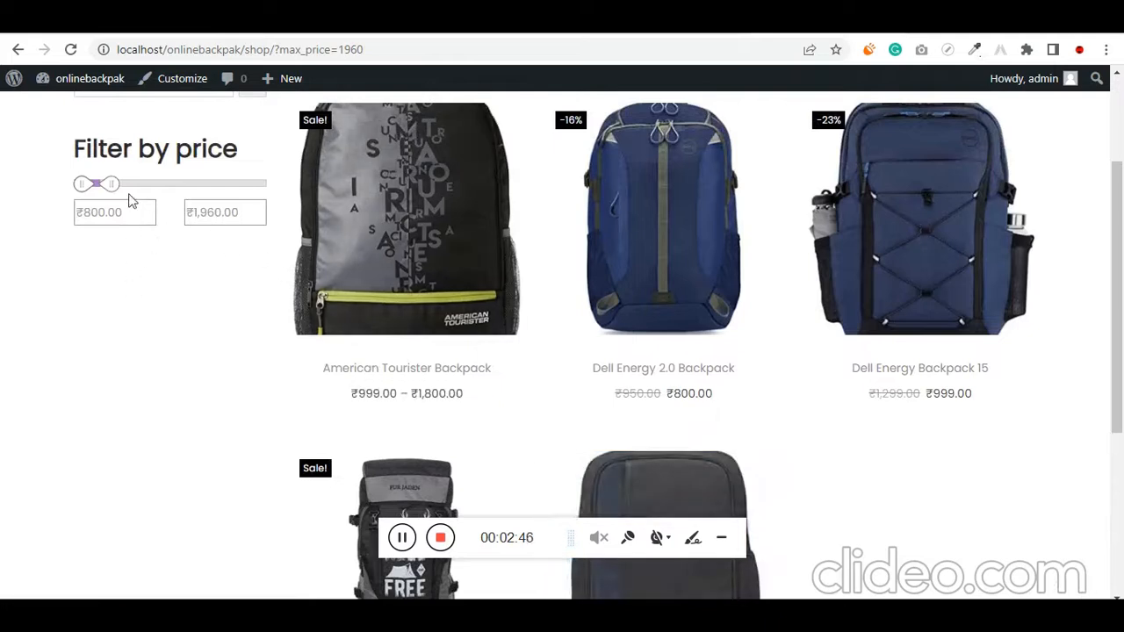
Filter the shop products to the ₹6,400 to ₹8,210 price range and preview the available sorting options
{"action": "left_click_drag", "start_coordinate": [110, 186], "coordinate": [195, 194]}
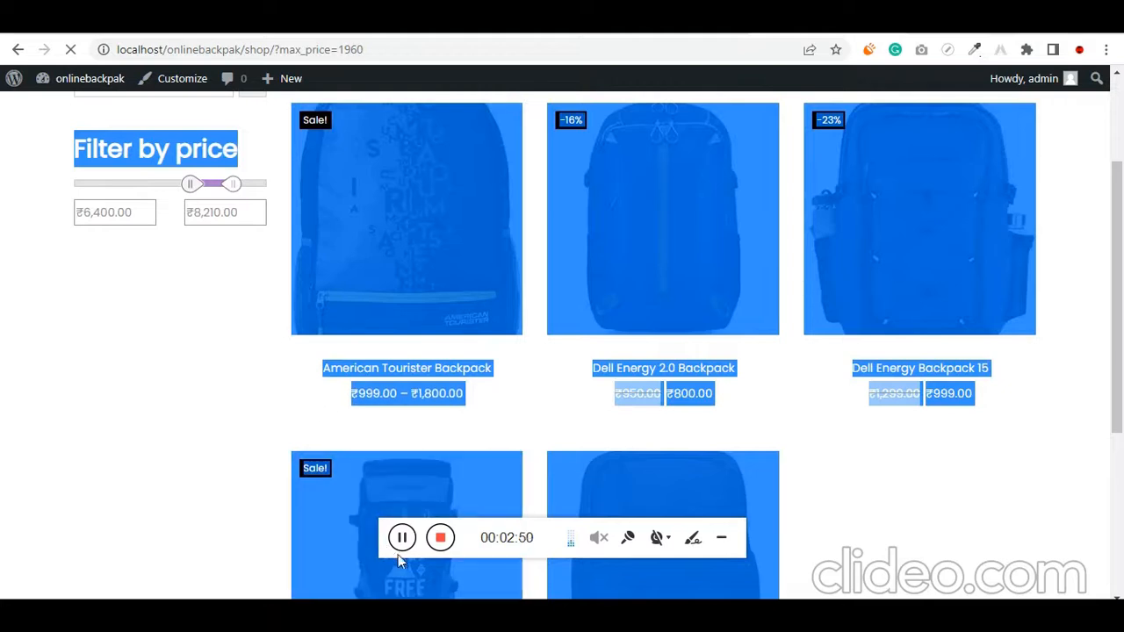
{"action": "scroll", "coordinate": [197, 463], "scroll_direction": "down", "scroll_amount": 1}
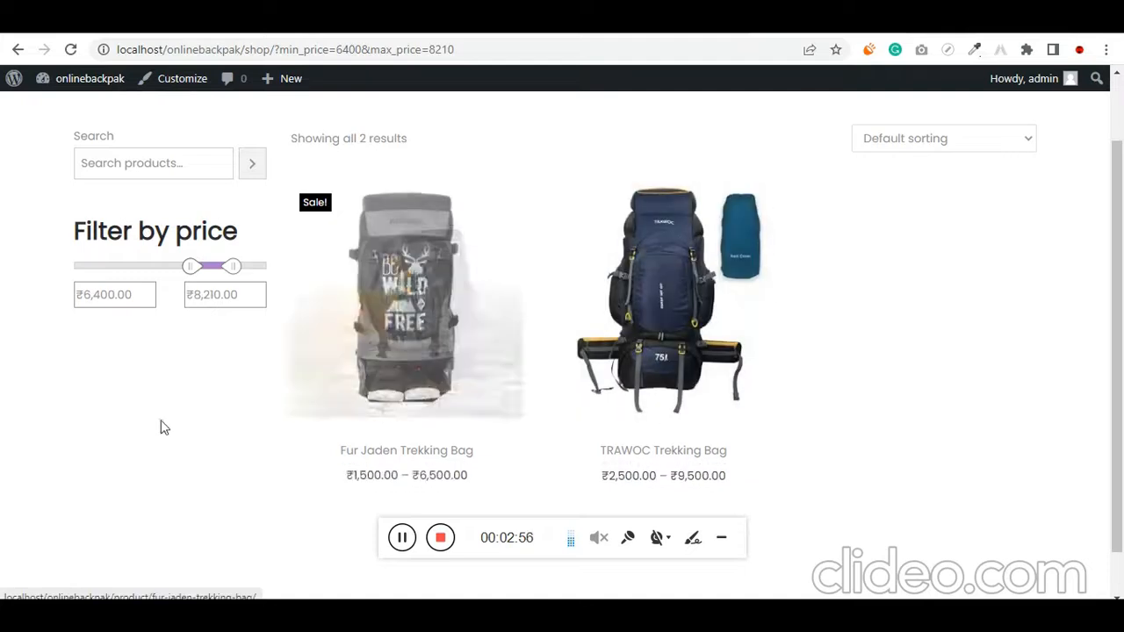
{"action": "scroll", "coordinate": [145, 454], "scroll_direction": "up", "scroll_amount": 1}
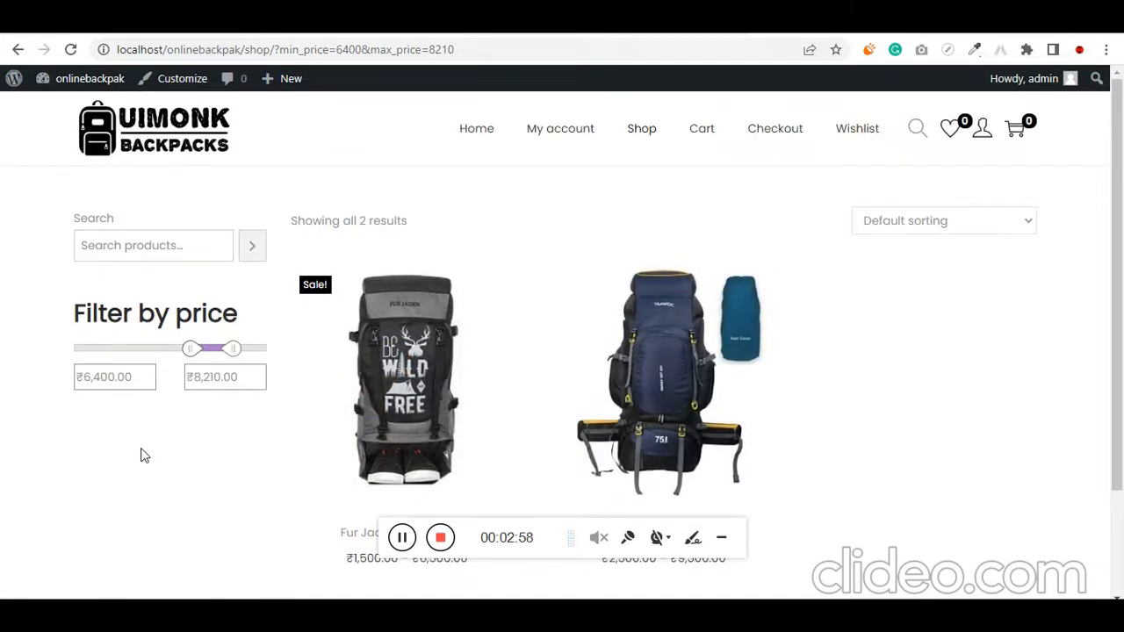
{"action": "left_click", "coordinate": [934, 220]}
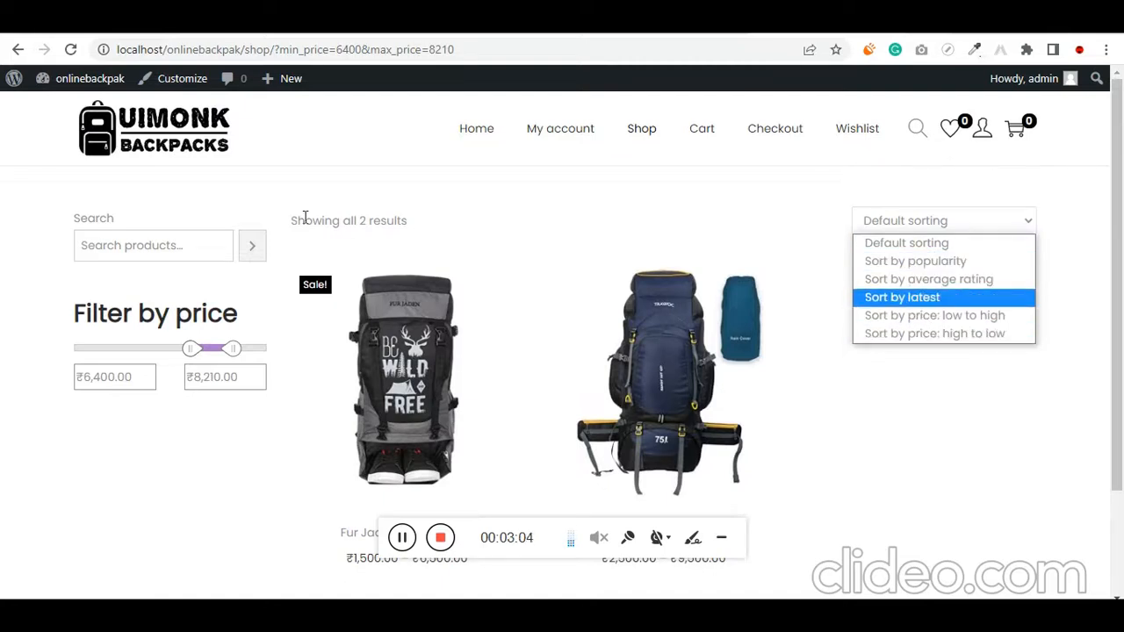
{"action": "left_click", "coordinate": [149, 246]}
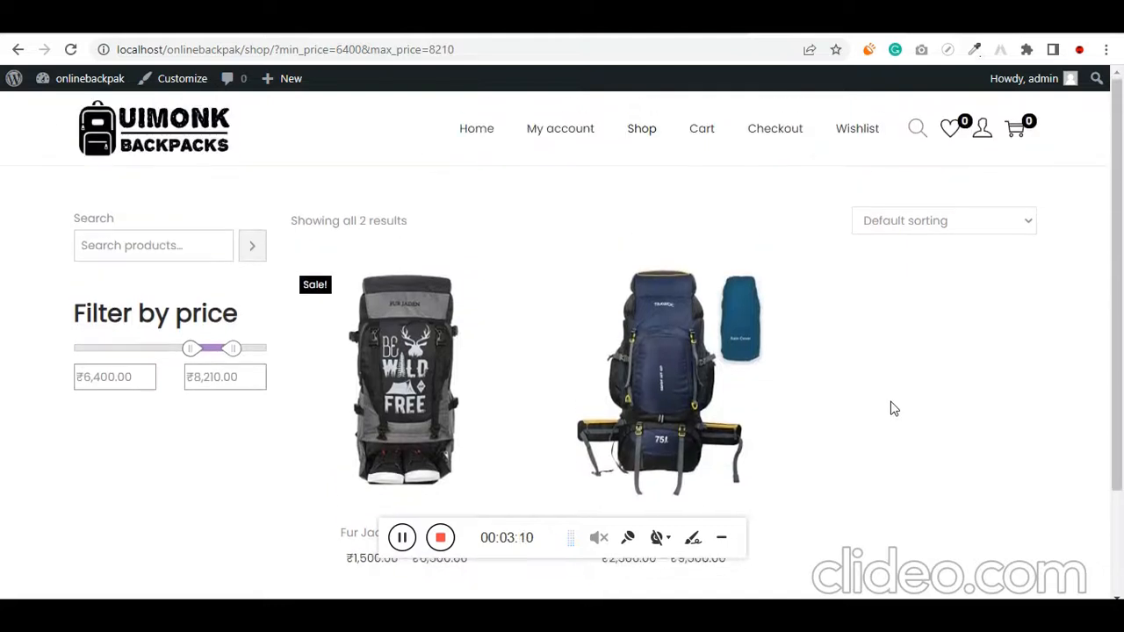
Open the Fur Jaden Trekking Bag product page and preview its gallery images, ending on the second one
{"action": "left_click", "coordinate": [422, 371]}
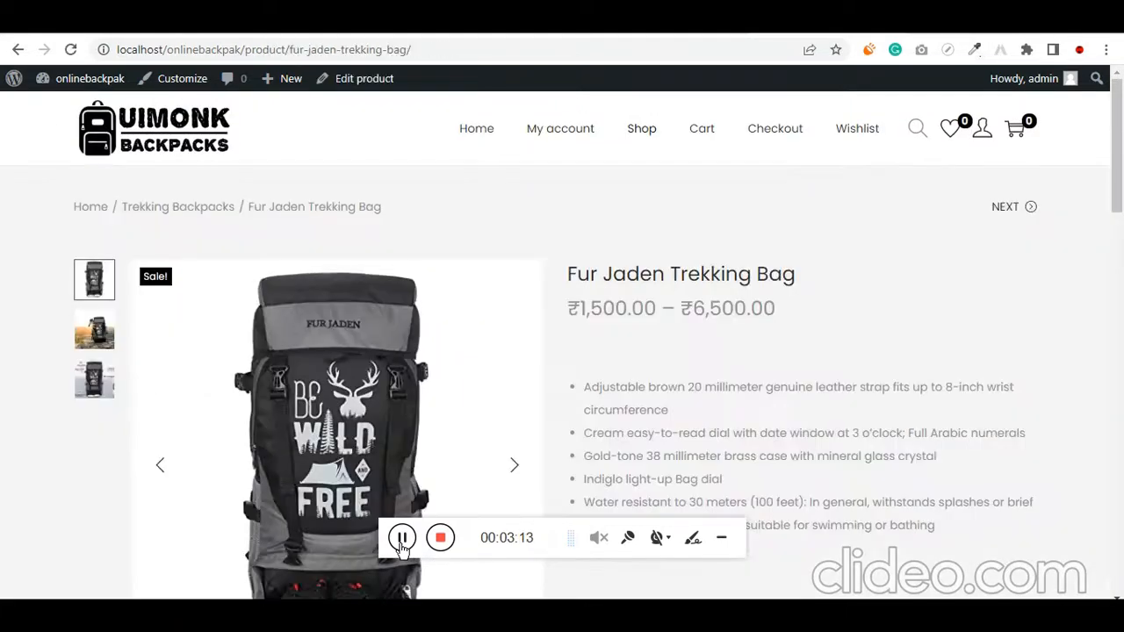
{"action": "left_click", "coordinate": [97, 333]}
{"action": "left_click", "coordinate": [97, 379]}
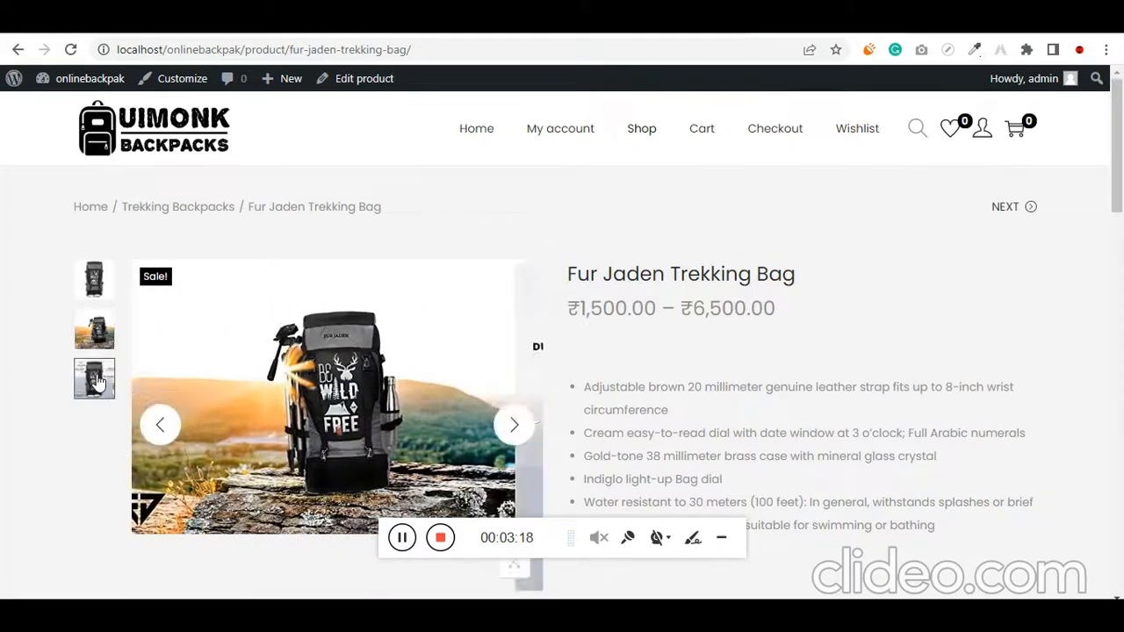
{"action": "left_click", "coordinate": [97, 334]}
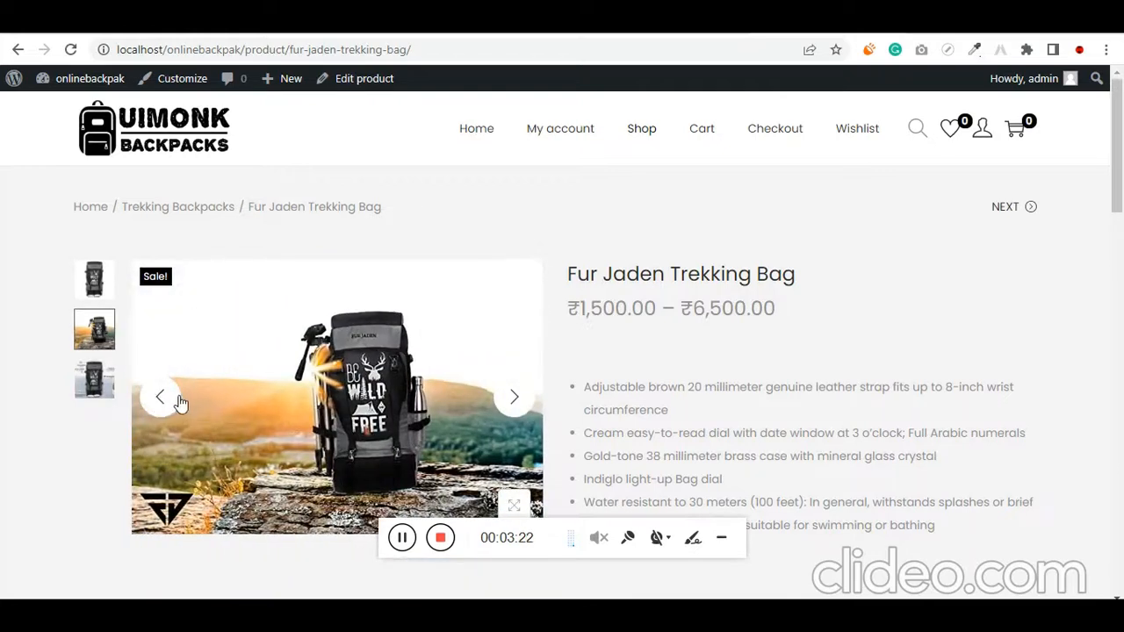
Highlight the Fur Jaden Trekking Bag's name and its price range
{"action": "scroll", "coordinate": [589, 257], "scroll_direction": "down", "scroll_amount": 1}
{"action": "left_click_drag", "start_coordinate": [589, 200], "coordinate": [806, 199]}
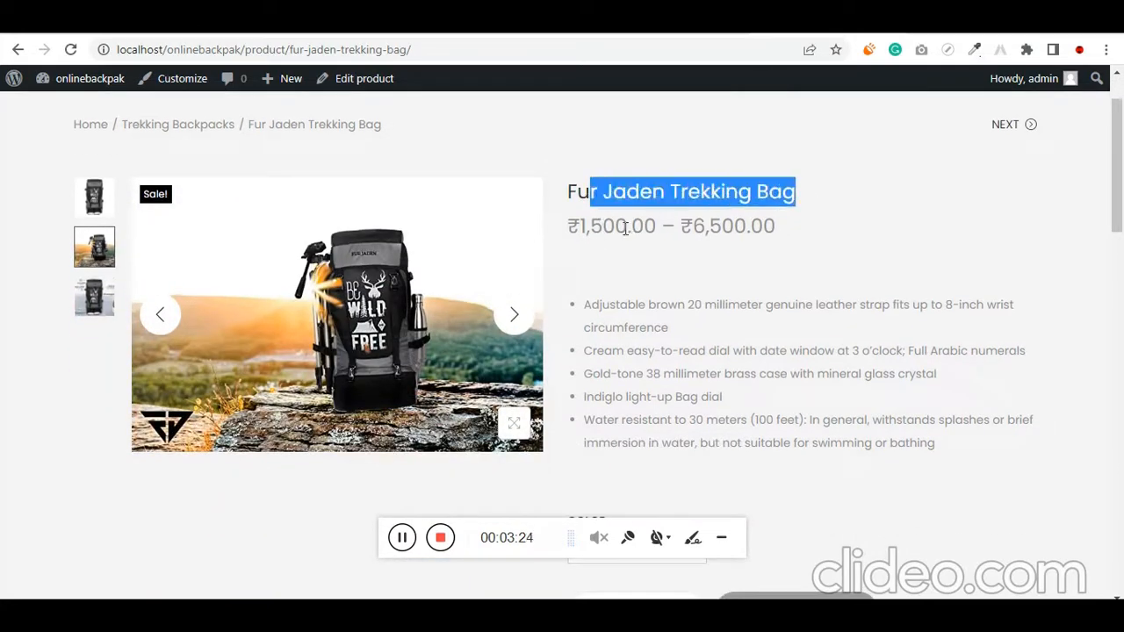
{"action": "left_click_drag", "start_coordinate": [580, 226], "coordinate": [784, 232]}
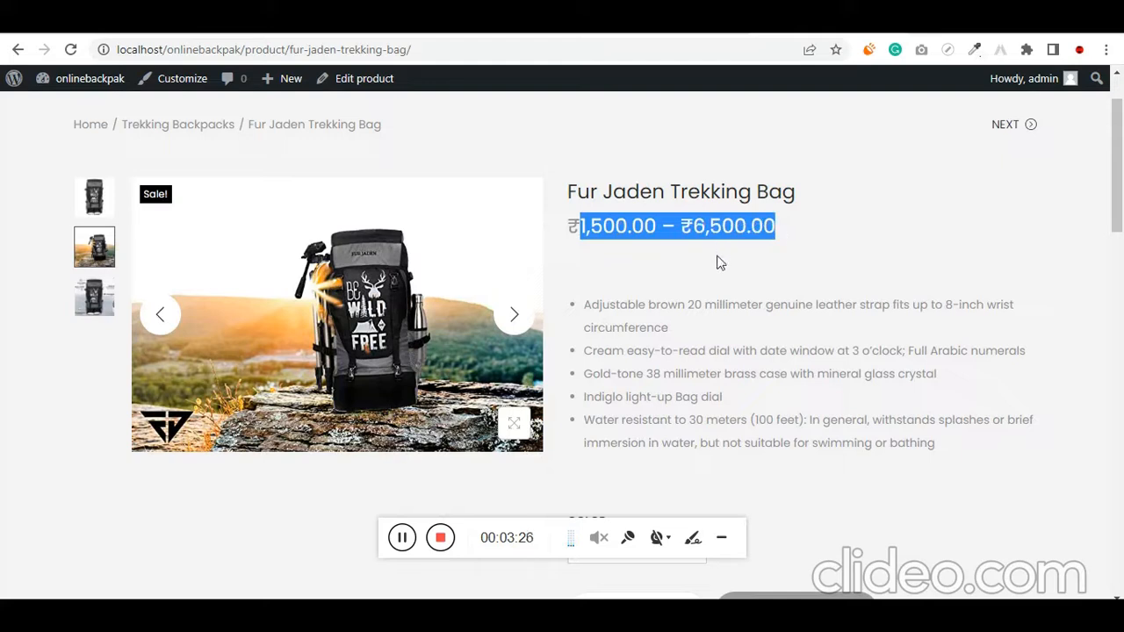
{"action": "left_click_drag", "start_coordinate": [717, 303], "coordinate": [706, 302]}
{"action": "left_click_drag", "start_coordinate": [580, 227], "coordinate": [784, 221]}
{"action": "scroll", "coordinate": [707, 306], "scroll_direction": "down", "scroll_amount": 1}
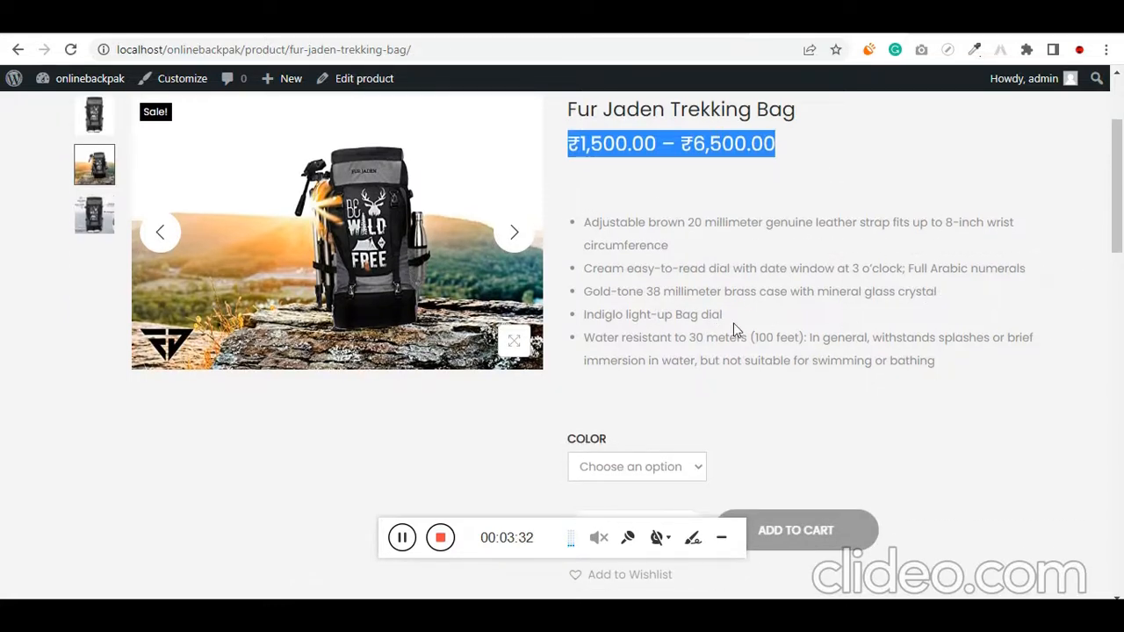
Show the first gallery image again and highlight the water-resistance point in the product's short description
{"action": "left_click", "coordinate": [103, 121]}
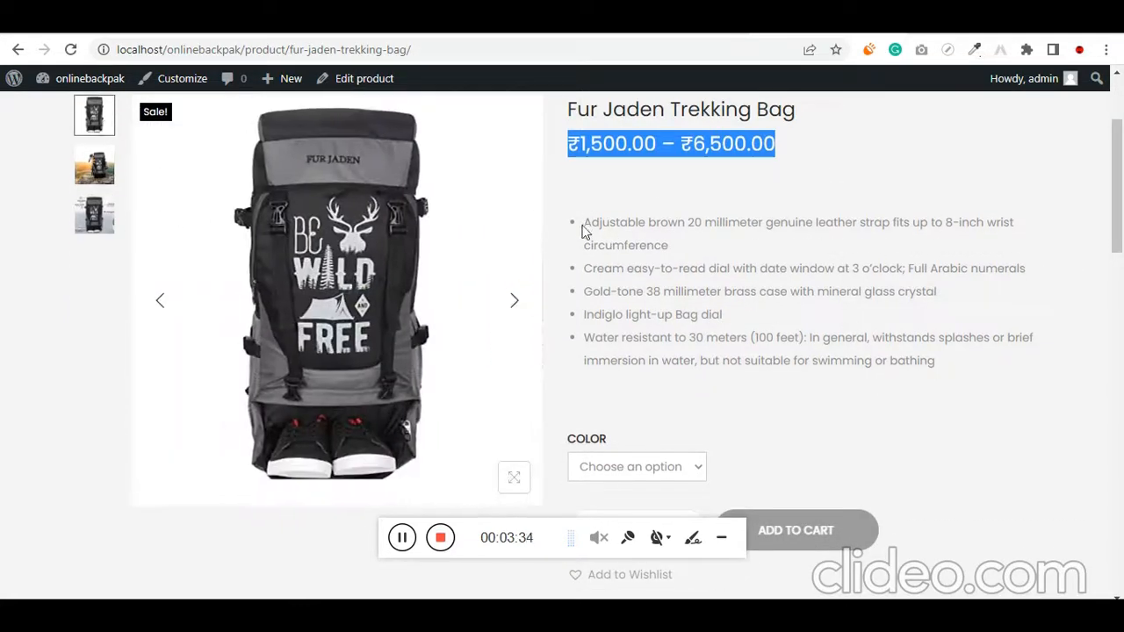
{"action": "double_click", "coordinate": [906, 343]}
{"action": "triple_click", "coordinate": [816, 348]}
{"action": "scroll", "coordinate": [816, 347], "scroll_direction": "down", "scroll_amount": 1}
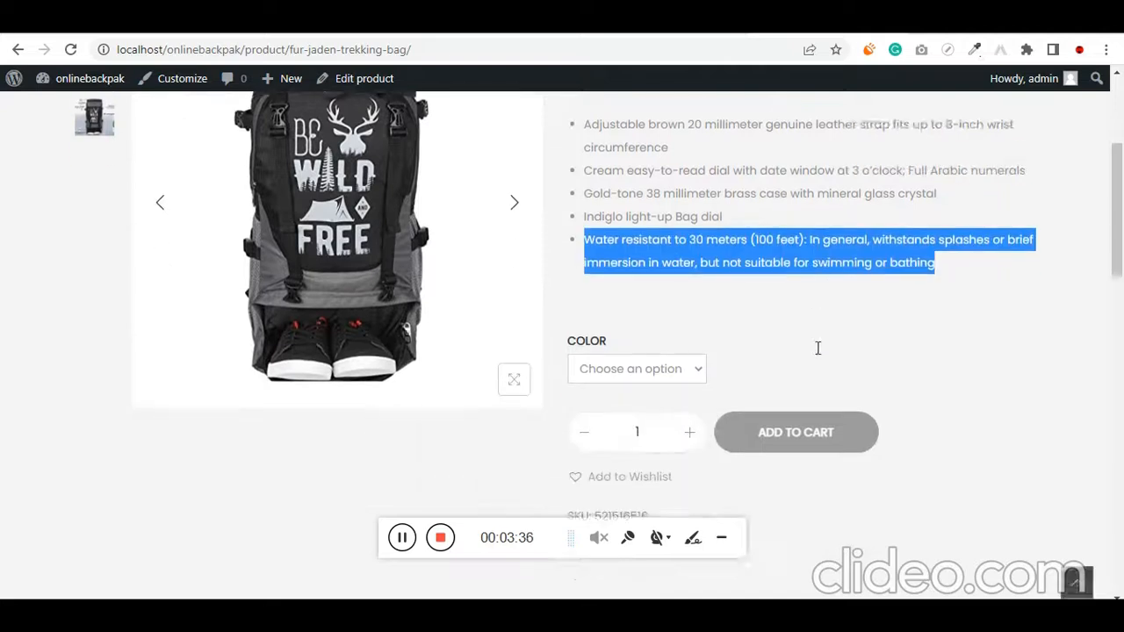
Choose Orange as the bag's color and highlight that variation's price
{"action": "scroll", "coordinate": [816, 348], "scroll_direction": "down", "scroll_amount": 1}
{"action": "left_click", "coordinate": [676, 304]}
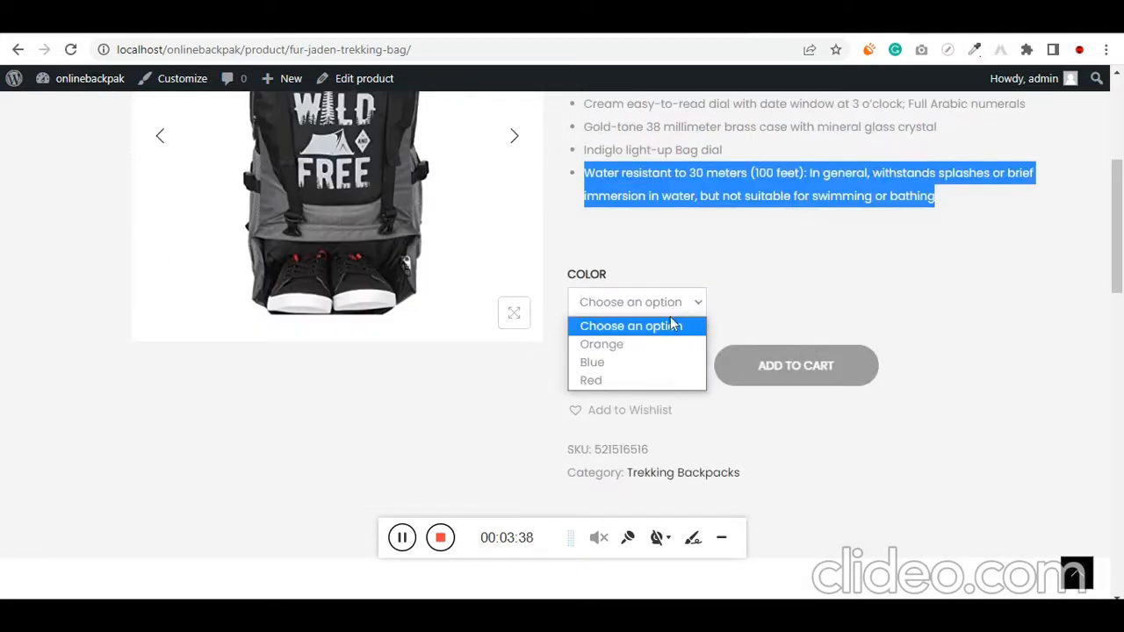
{"action": "left_click", "coordinate": [659, 344]}
{"action": "scroll", "coordinate": [661, 349], "scroll_direction": "up", "scroll_amount": 1}
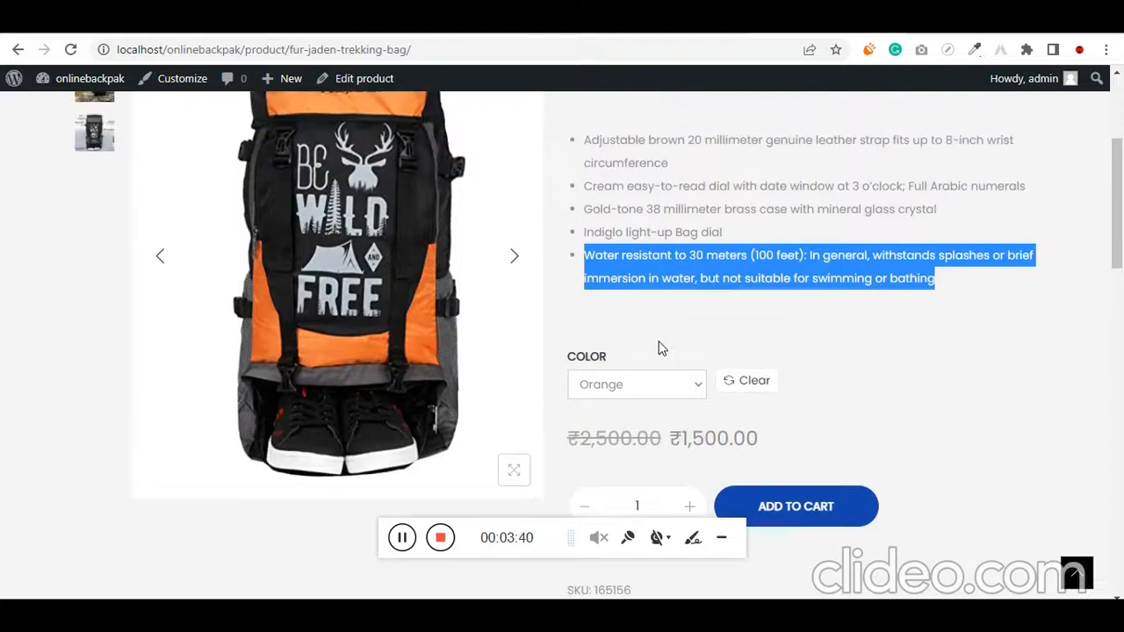
{"action": "left_click", "coordinate": [644, 383]}
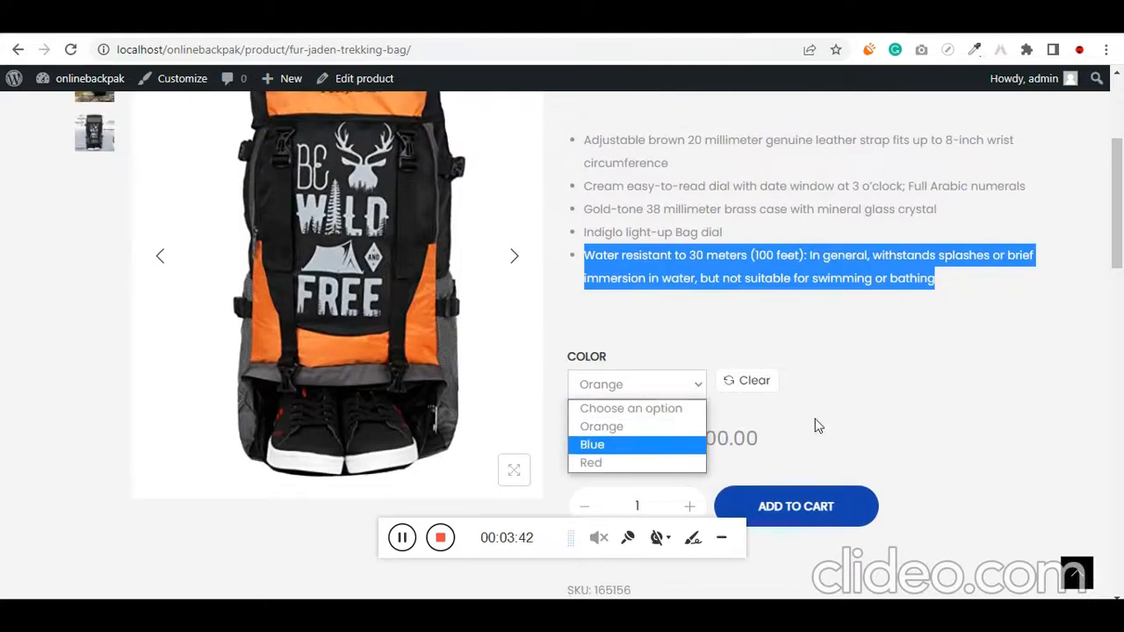
{"action": "left_click", "coordinate": [816, 425]}
{"action": "triple_click", "coordinate": [720, 437]}
Switch the bag's color to Blue and finally to Red, highlighting each variation's price
{"action": "left_click", "coordinate": [654, 386]}
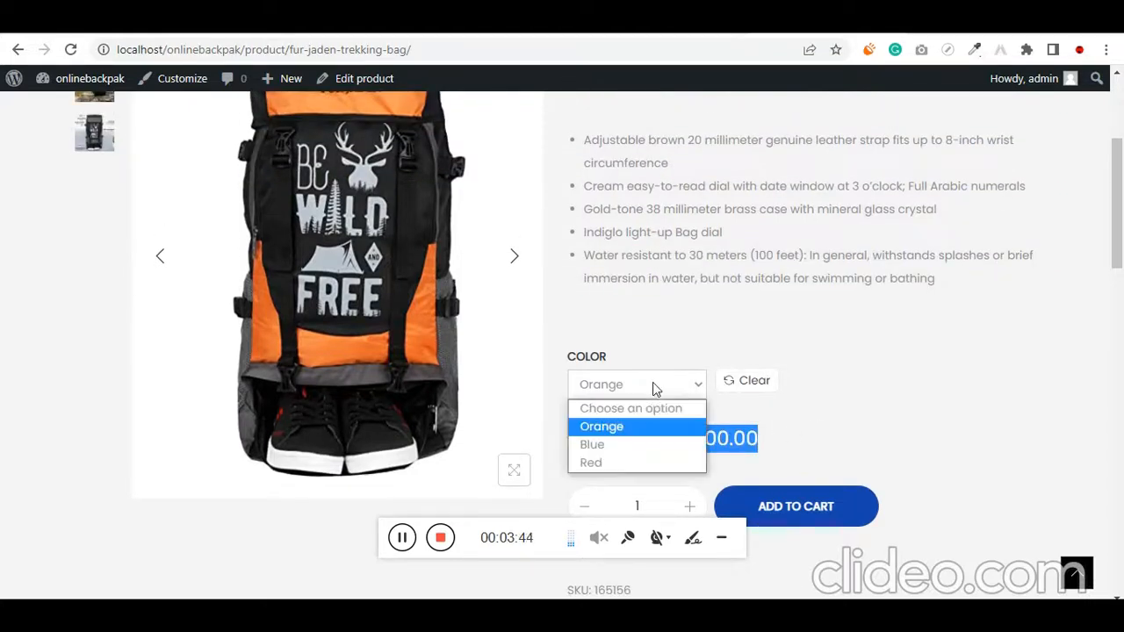
{"action": "left_click", "coordinate": [642, 443]}
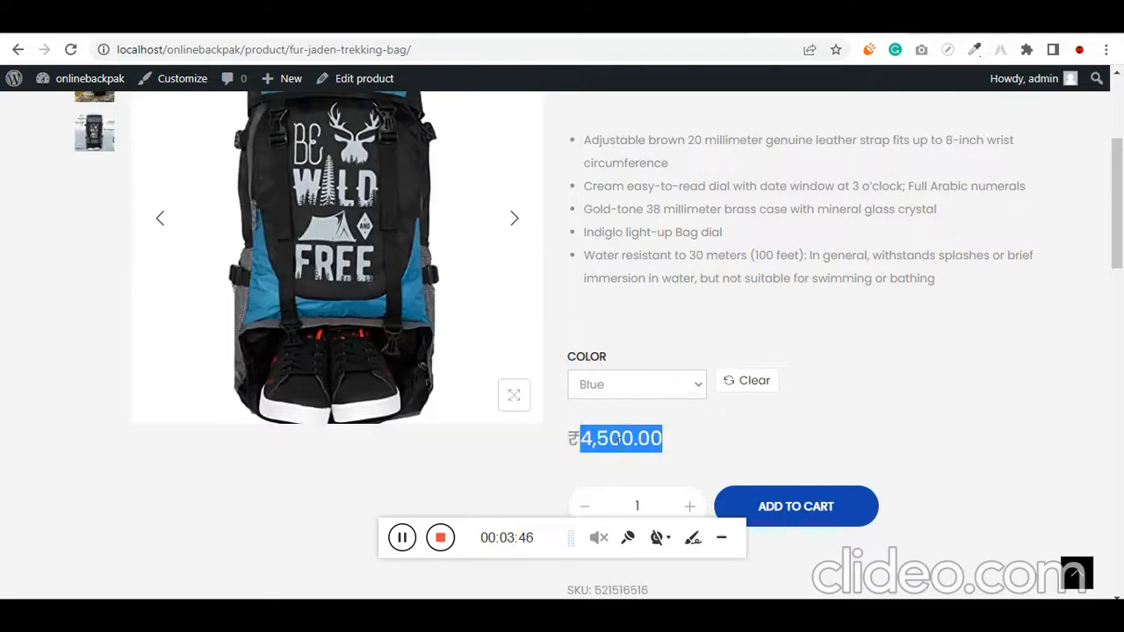
{"action": "left_click", "coordinate": [654, 386]}
{"action": "left_click", "coordinate": [643, 458]}
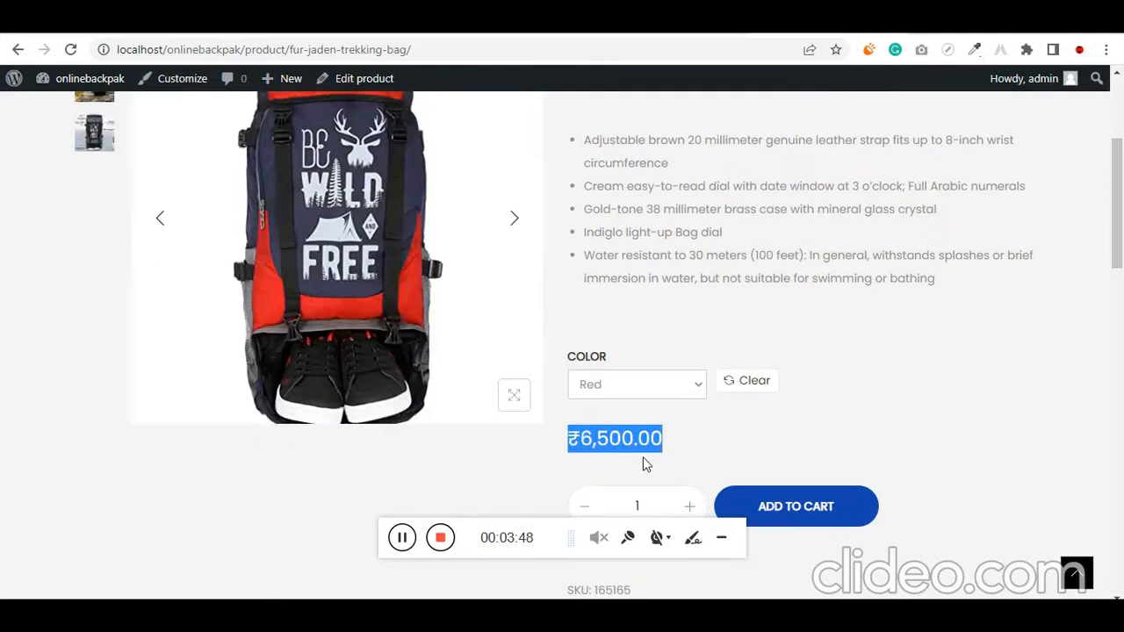
{"action": "double_click", "coordinate": [624, 444]}
Return to the product heading and highlight the lower and upper ends of the price range
{"action": "scroll", "coordinate": [624, 450], "scroll_direction": "up", "scroll_amount": 3}
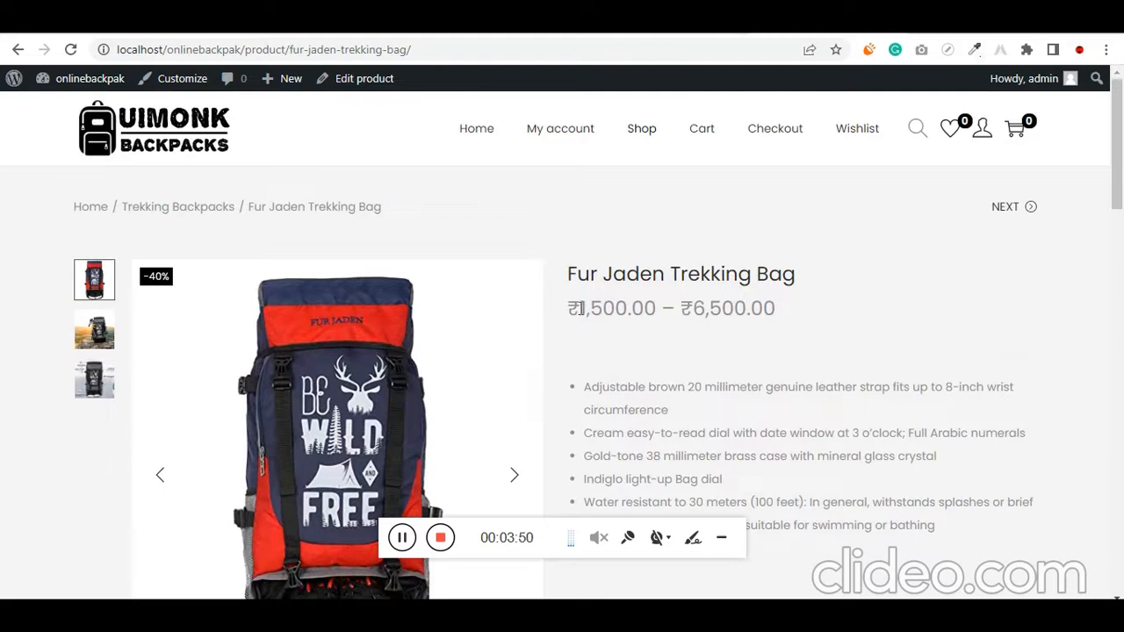
{"action": "left_click_drag", "start_coordinate": [602, 308], "coordinate": [657, 308]}
{"action": "double_click", "coordinate": [612, 308]}
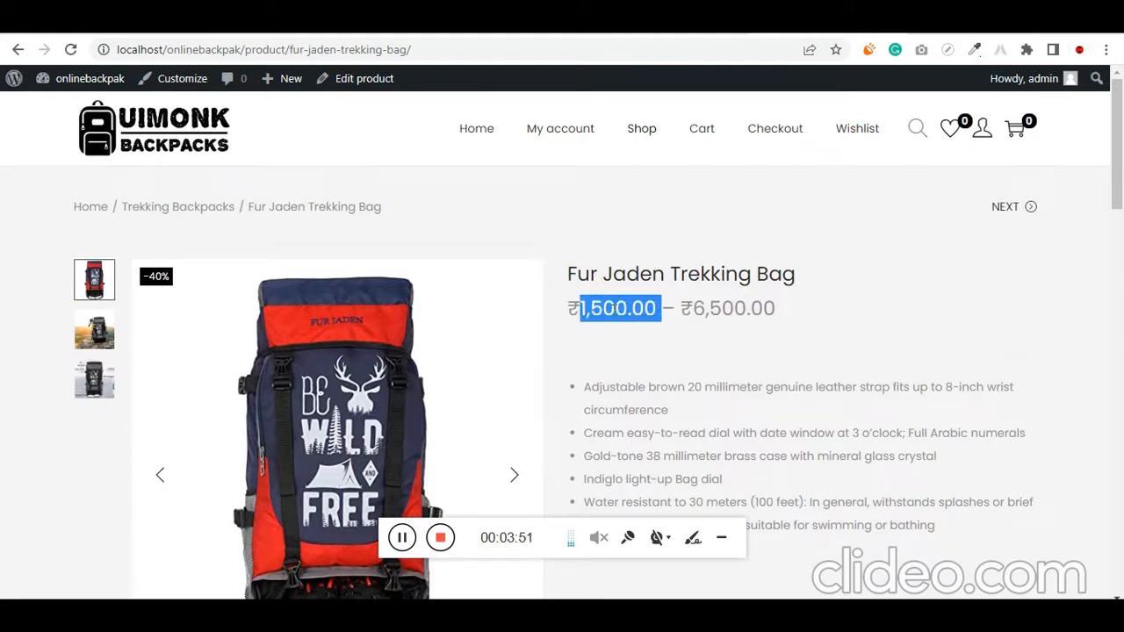
{"action": "triple_click", "coordinate": [759, 308]}
Go to the product's Description section and highlight all of its bullet points
{"action": "scroll", "coordinate": [724, 364], "scroll_direction": "down", "scroll_amount": 5}
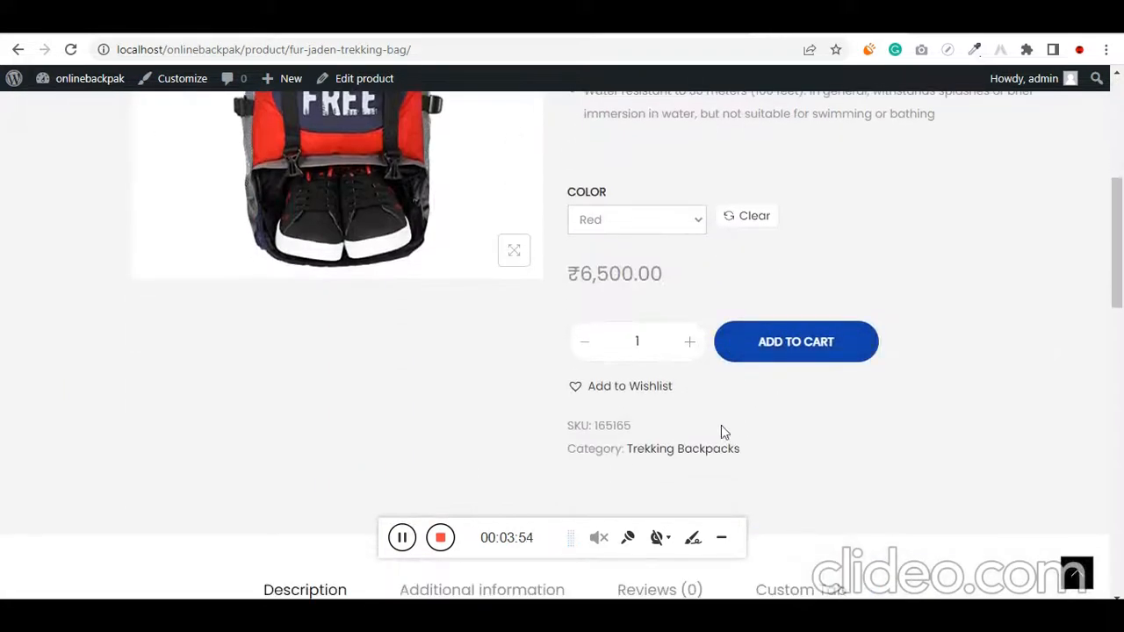
{"action": "scroll", "coordinate": [721, 424], "scroll_direction": "down", "scroll_amount": 4}
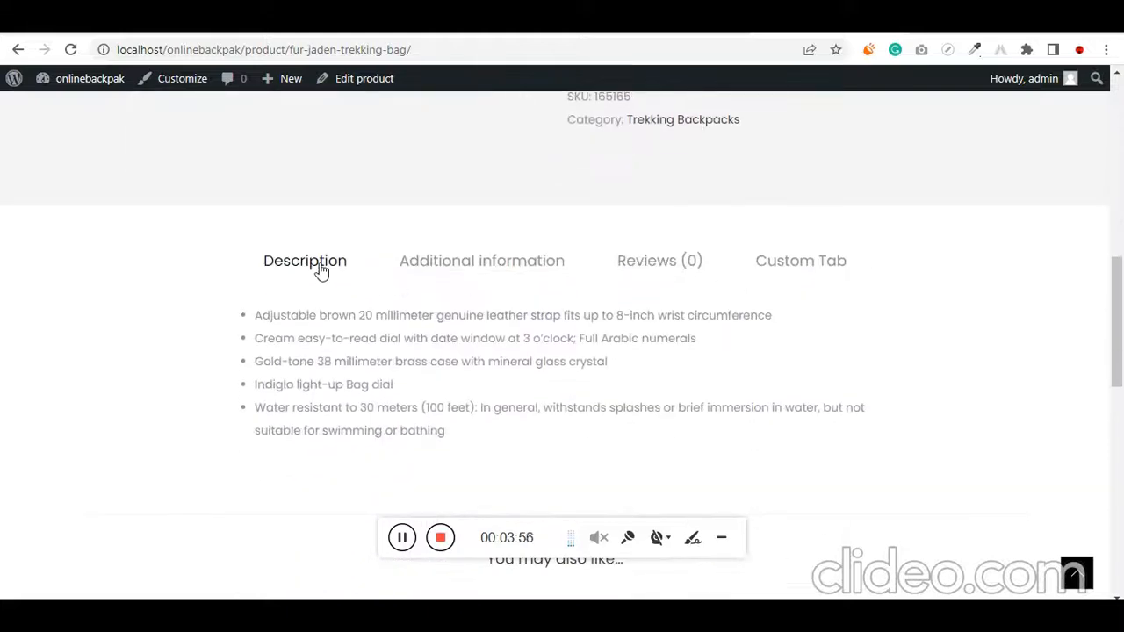
{"action": "left_click_drag", "start_coordinate": [261, 316], "coordinate": [465, 431]}
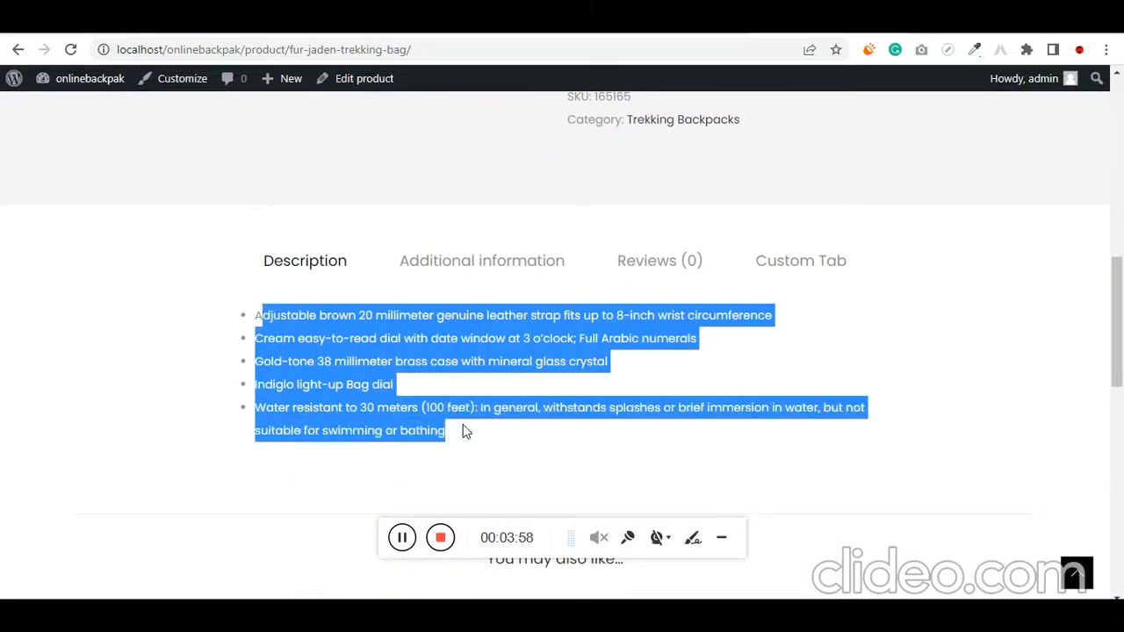
Show the product's Additional information section and highlight its color row
{"action": "left_click", "coordinate": [499, 262]}
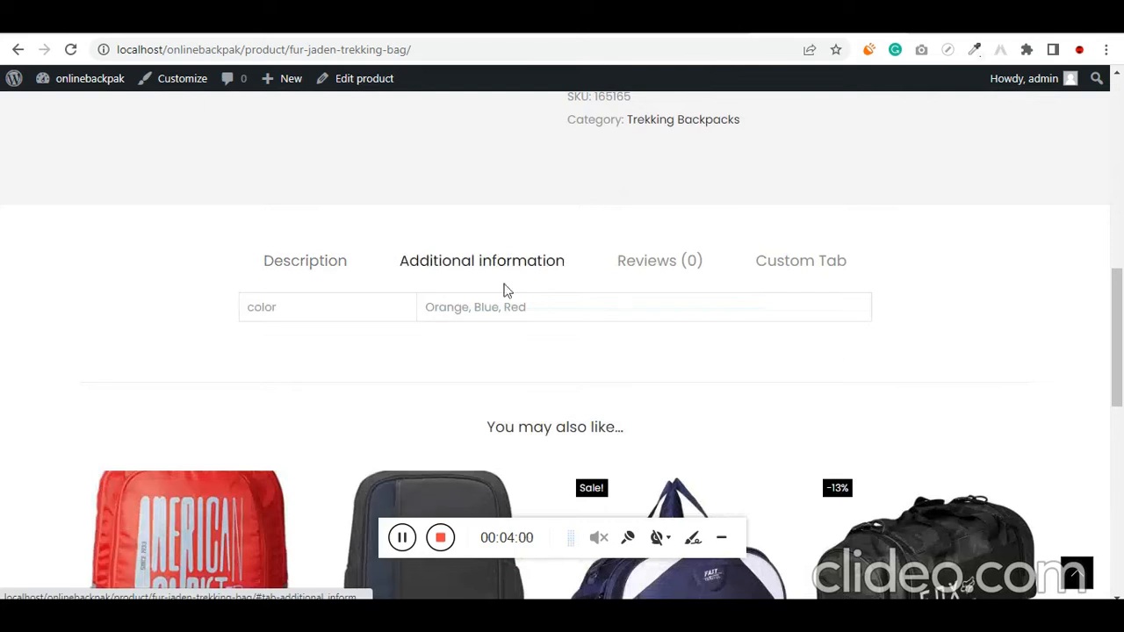
{"action": "left_click_drag", "start_coordinate": [597, 306], "coordinate": [211, 308]}
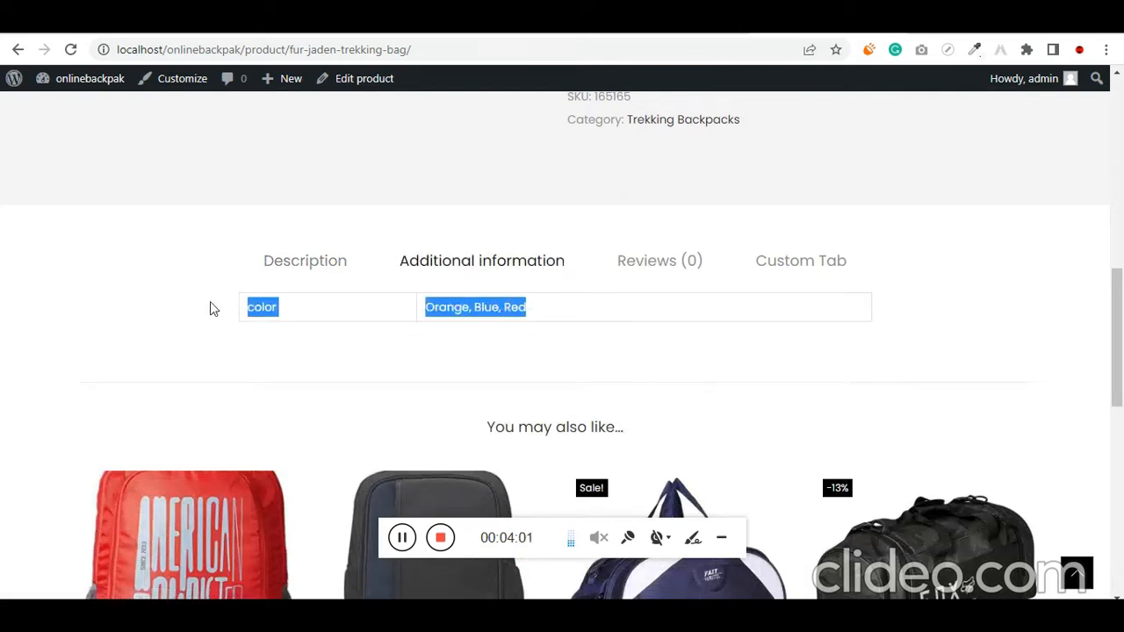
Submit a five-star review for the Fur Jaden Trekking Bag with the text "awesome bag"
{"action": "left_click", "coordinate": [657, 274]}
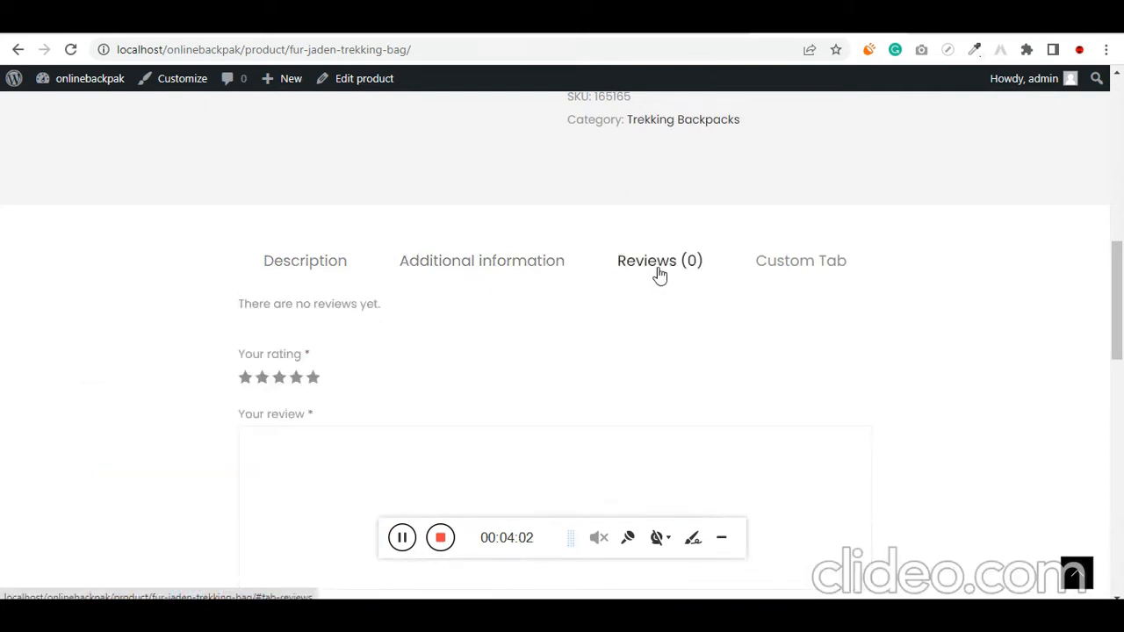
{"action": "left_click", "coordinate": [313, 380]}
{"action": "left_click", "coordinate": [324, 446]}
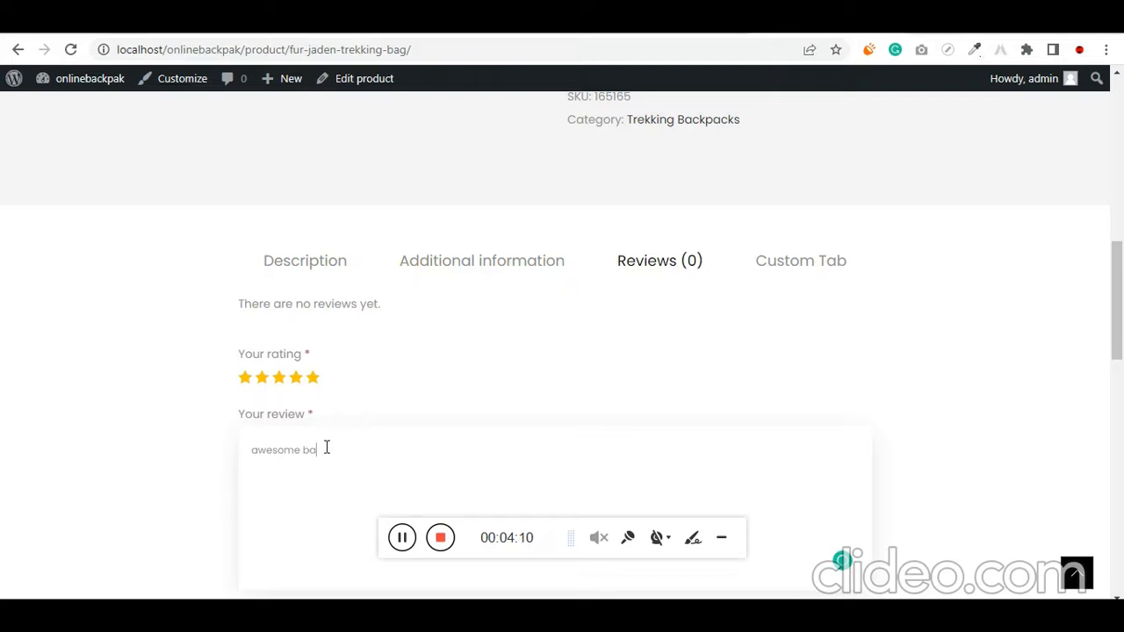
{"action": "type", "text": "awesome bag"}
{"action": "scroll", "coordinate": [554, 342], "scroll_direction": "down", "scroll_amount": 3}
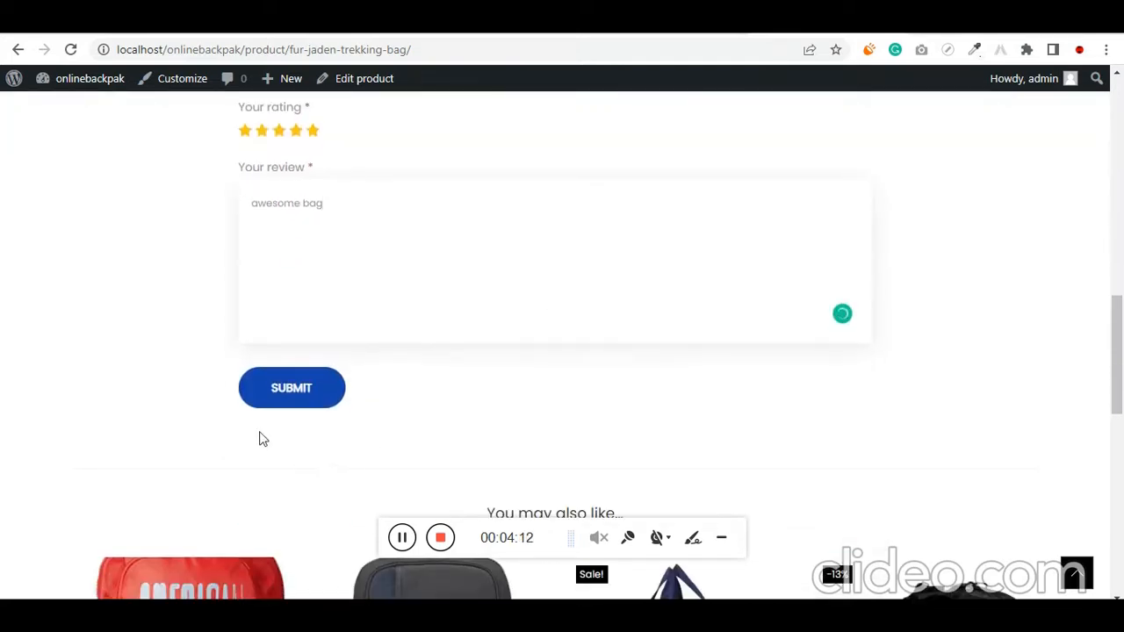
{"action": "left_click", "coordinate": [289, 390]}
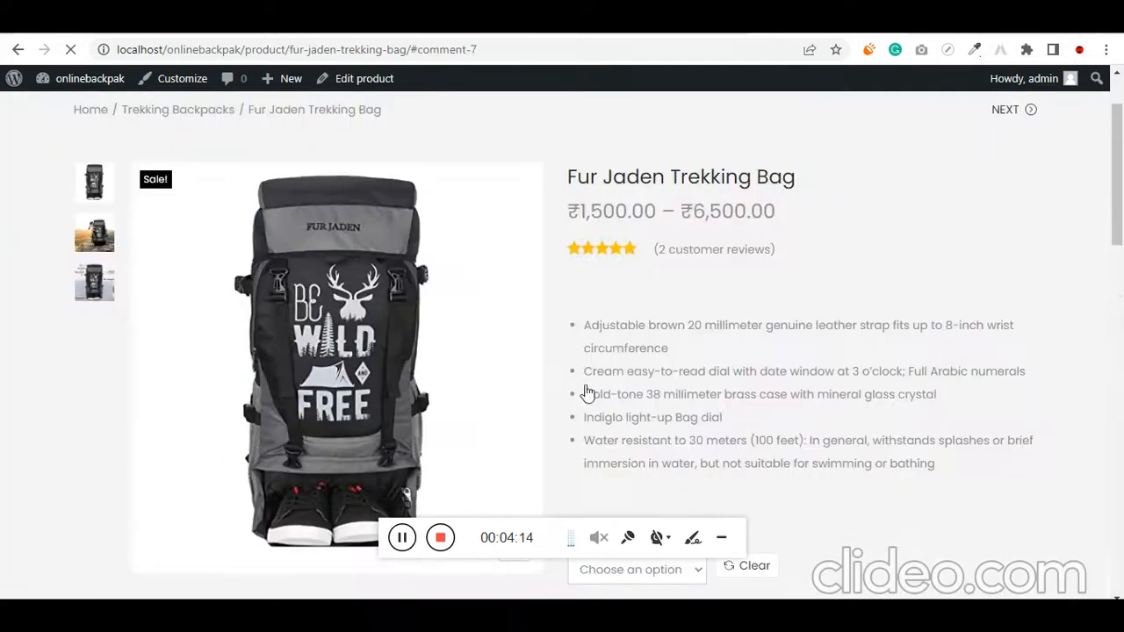
Highlight the customer review count under the product's price range and view the posted reviews
{"action": "scroll", "coordinate": [562, 391], "scroll_direction": "up", "scroll_amount": 6}
{"action": "scroll", "coordinate": [554, 395], "scroll_direction": "up", "scroll_amount": 4}
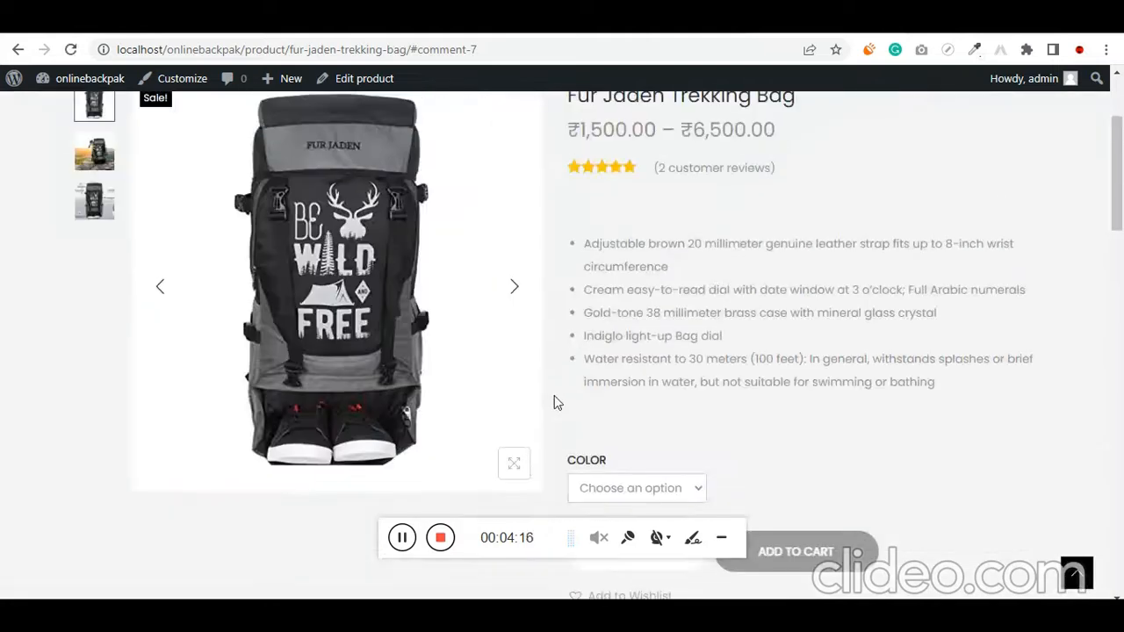
{"action": "left_click_drag", "start_coordinate": [774, 176], "coordinate": [615, 170]}
{"action": "left_click", "coordinate": [538, 232]}
{"action": "scroll", "coordinate": [544, 263], "scroll_direction": "down", "scroll_amount": 5}
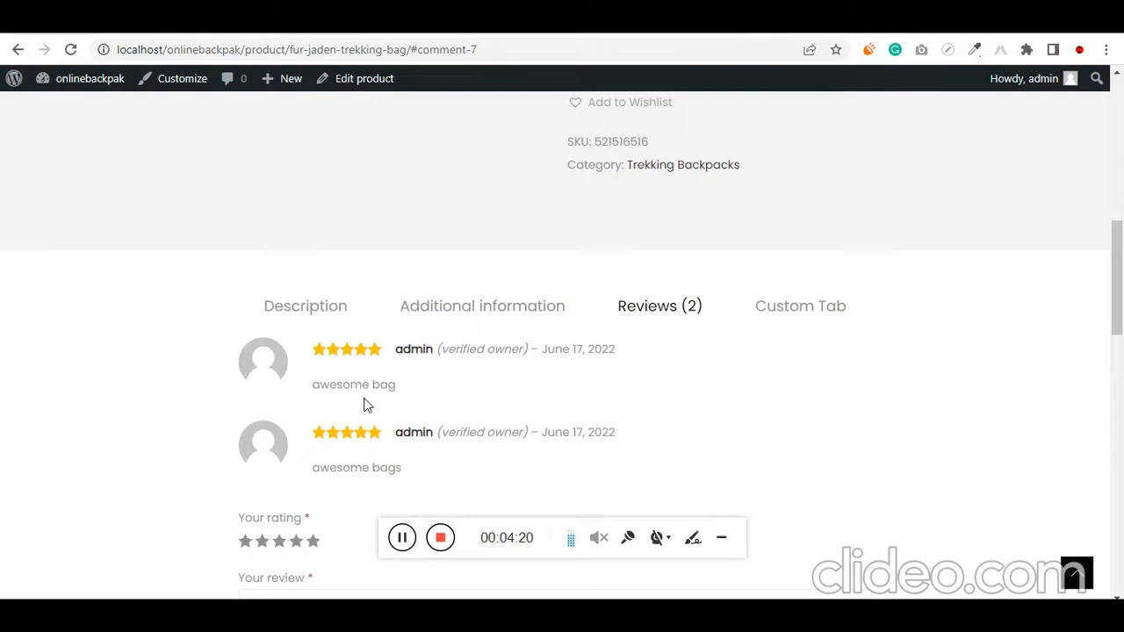
Look over the "You may also like" suggestions and highlight the Related products heading below them
{"action": "scroll", "coordinate": [443, 483], "scroll_direction": "down", "scroll_amount": 1}
{"action": "scroll", "coordinate": [454, 465], "scroll_direction": "down", "scroll_amount": 7}
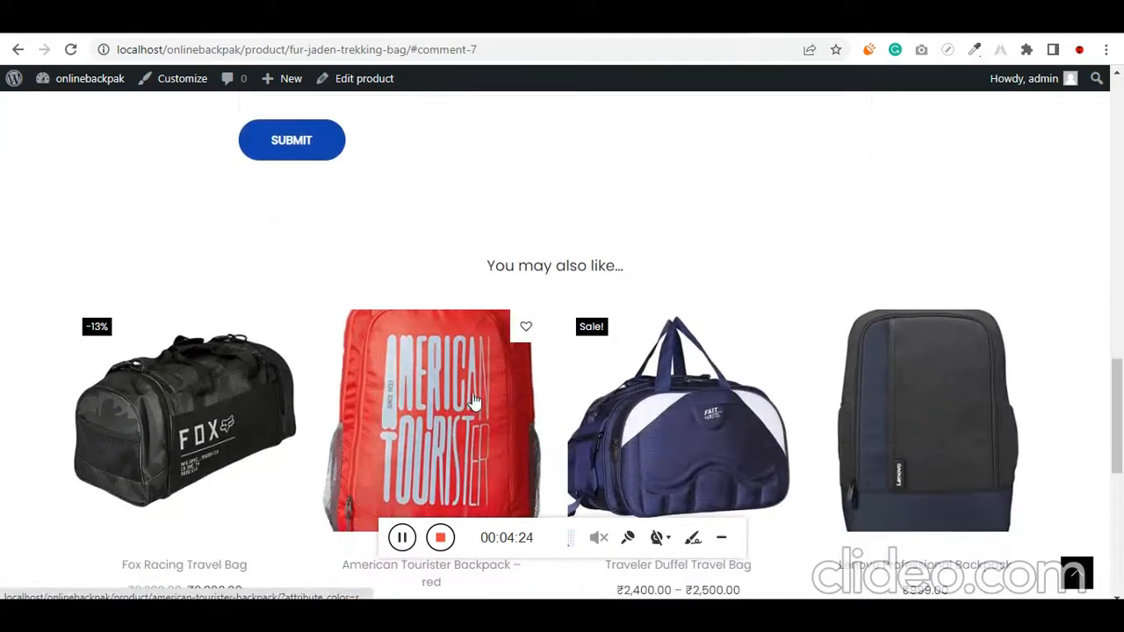
{"action": "scroll", "coordinate": [479, 383], "scroll_direction": "up", "scroll_amount": 1}
{"action": "scroll", "coordinate": [351, 351], "scroll_direction": "down", "scroll_amount": 2}
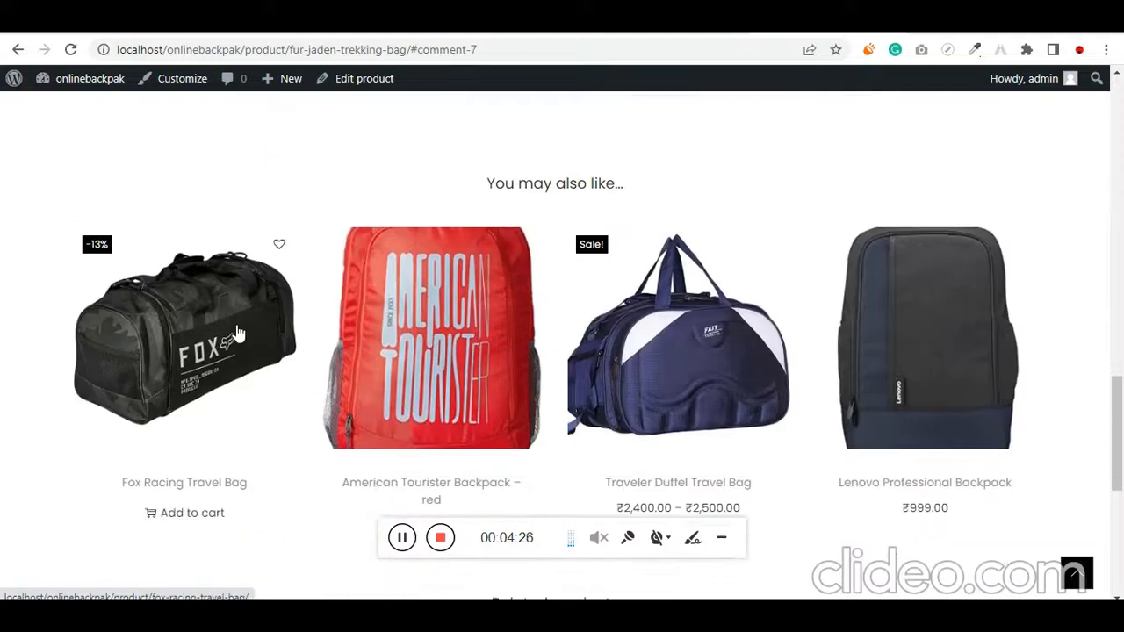
{"action": "scroll", "coordinate": [838, 338], "scroll_direction": "down", "scroll_amount": 5}
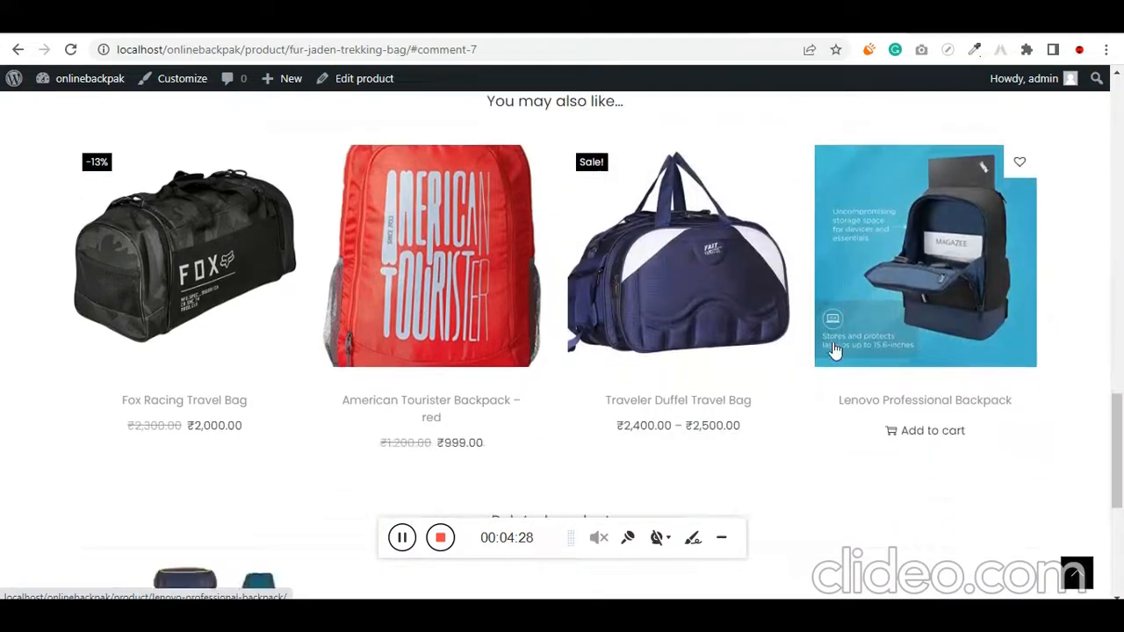
{"action": "left_click_drag", "start_coordinate": [667, 194], "coordinate": [456, 195]}
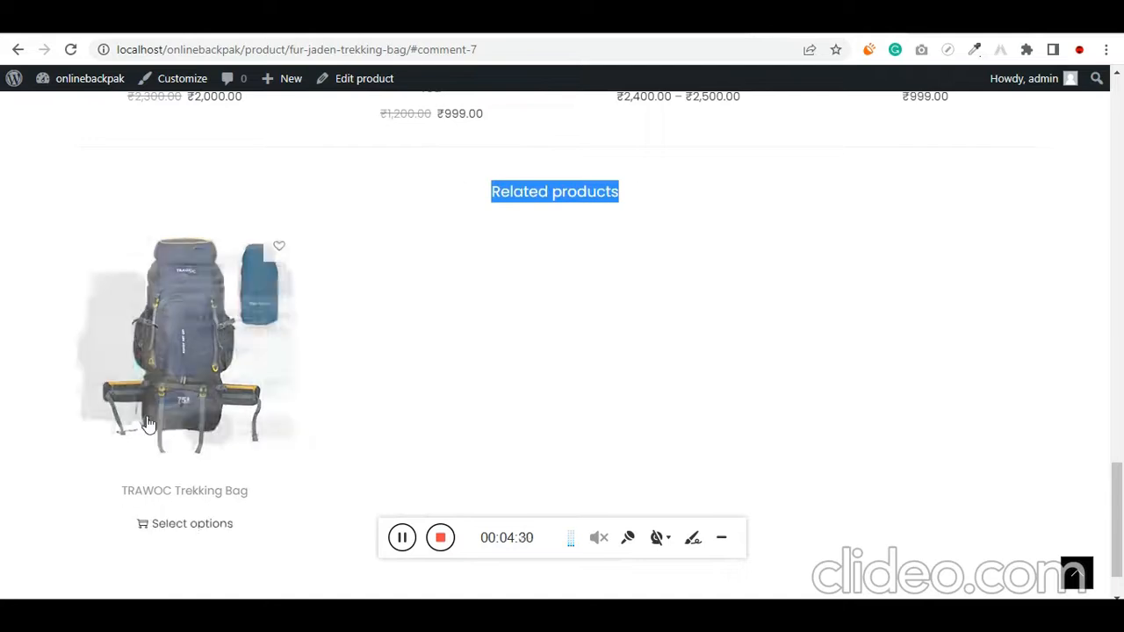
{"action": "scroll", "coordinate": [156, 395], "scroll_direction": "up", "scroll_amount": 9}
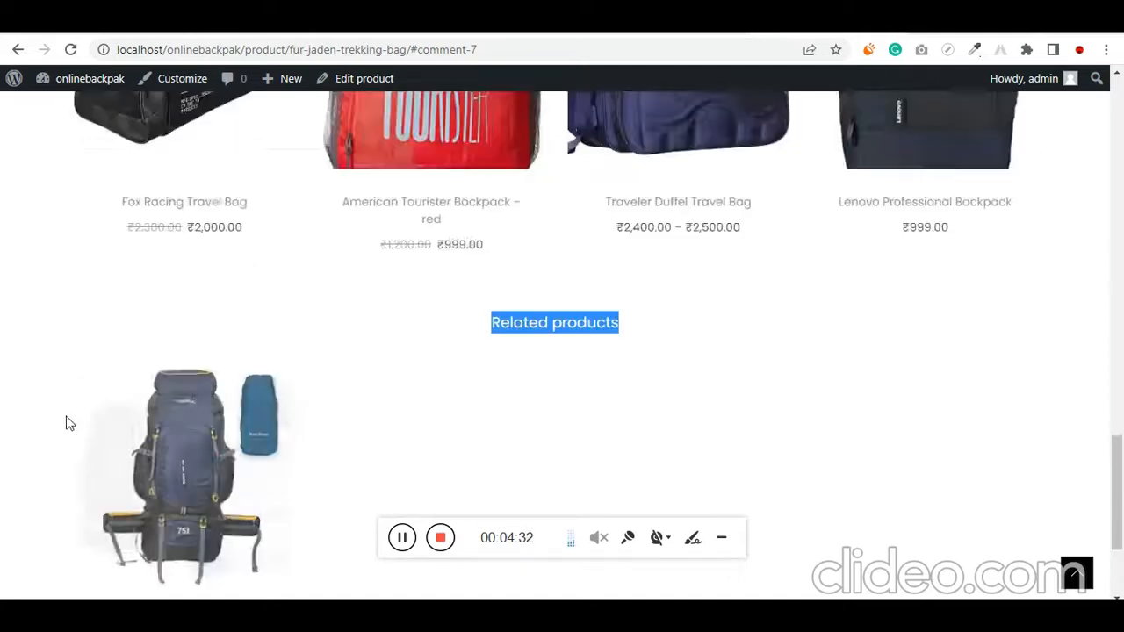
Choose the Orange color for the Fur Jaden Trekking Bag, add it to the wishlist, and dismiss the confirmation
{"action": "scroll", "coordinate": [517, 392], "scroll_direction": "up", "scroll_amount": 15}
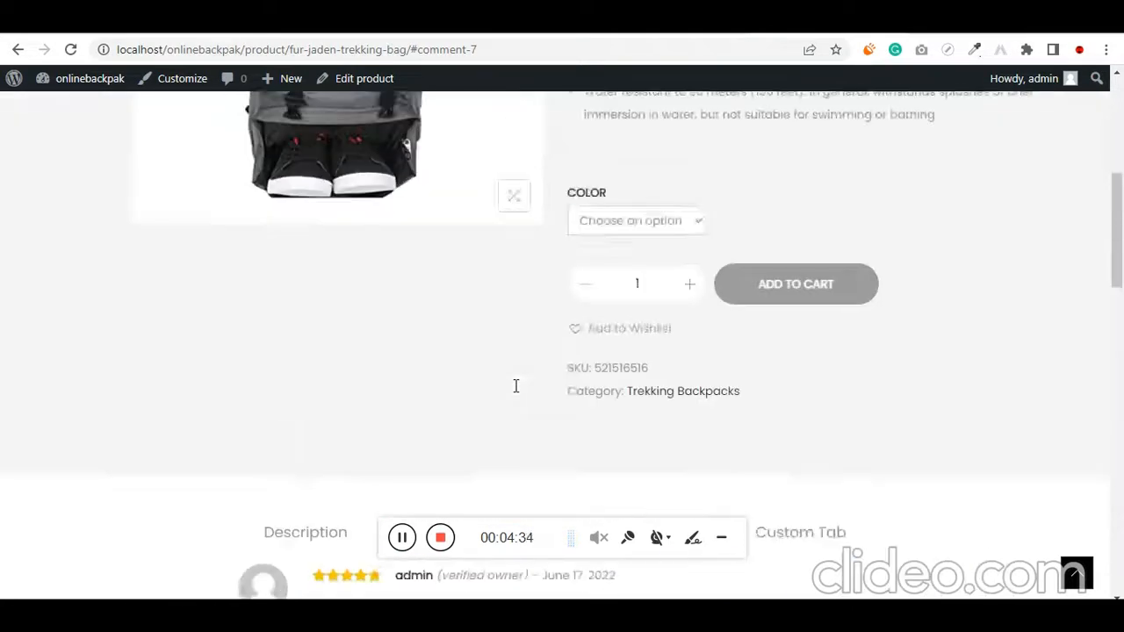
{"action": "scroll", "coordinate": [514, 394], "scroll_direction": "down", "scroll_amount": 2}
{"action": "scroll", "coordinate": [535, 377], "scroll_direction": "down", "scroll_amount": 2}
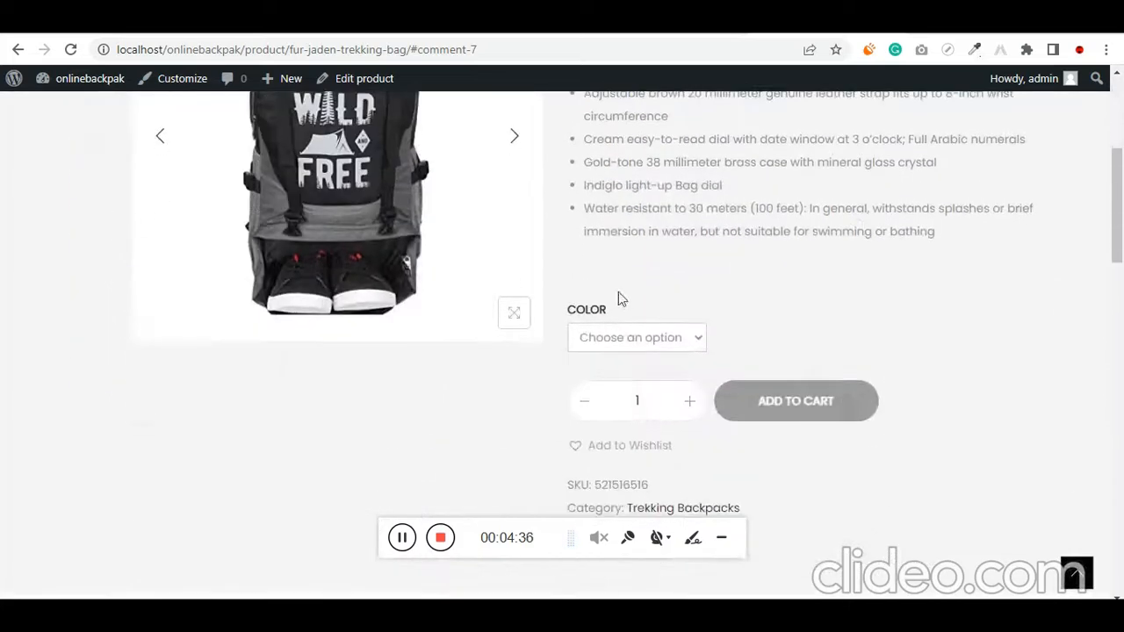
{"action": "scroll", "coordinate": [553, 434], "scroll_direction": "up", "scroll_amount": 3}
{"action": "scroll", "coordinate": [480, 374], "scroll_direction": "down", "scroll_amount": 4}
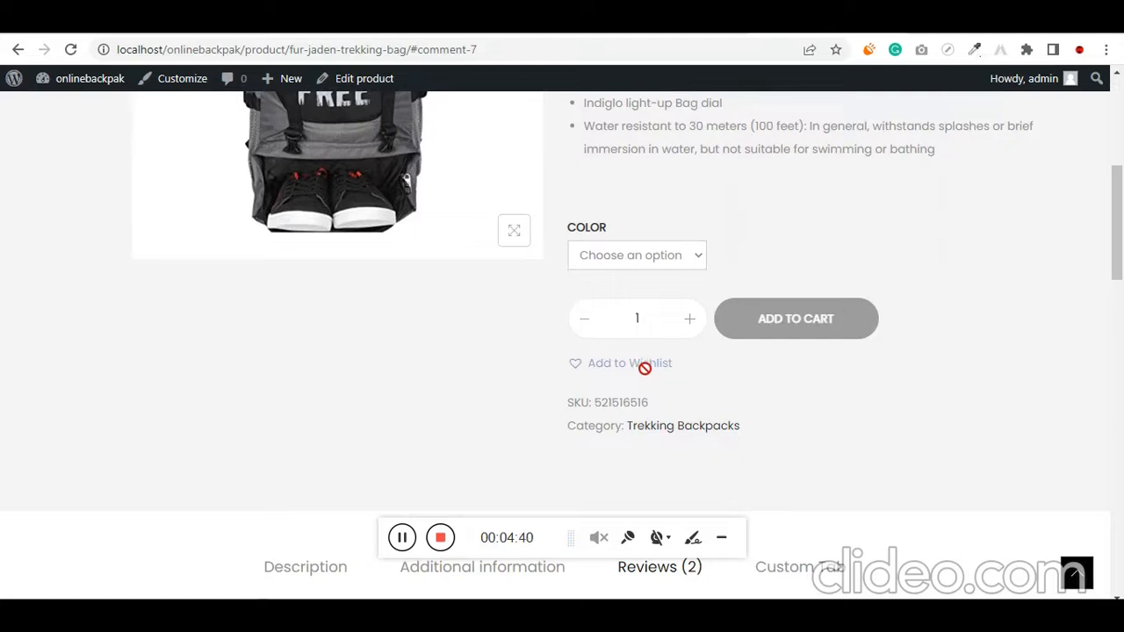
{"action": "scroll", "coordinate": [641, 368], "scroll_direction": "up", "scroll_amount": 7}
{"action": "scroll", "coordinate": [643, 377], "scroll_direction": "down", "scroll_amount": 7}
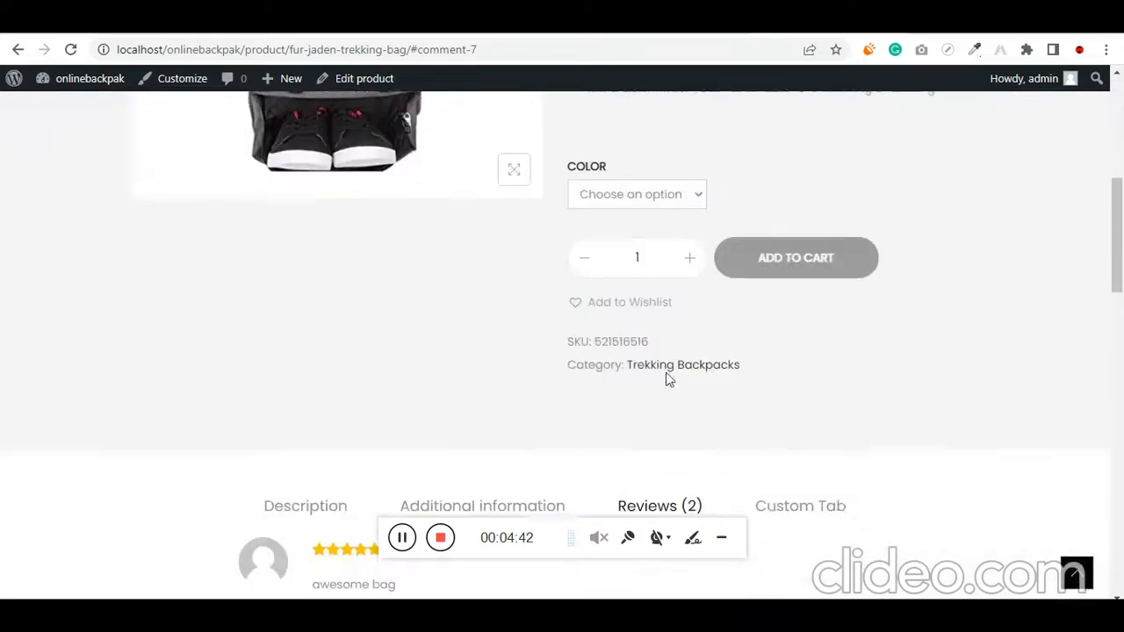
{"action": "left_click", "coordinate": [640, 175]}
{"action": "left_click", "coordinate": [628, 216]}
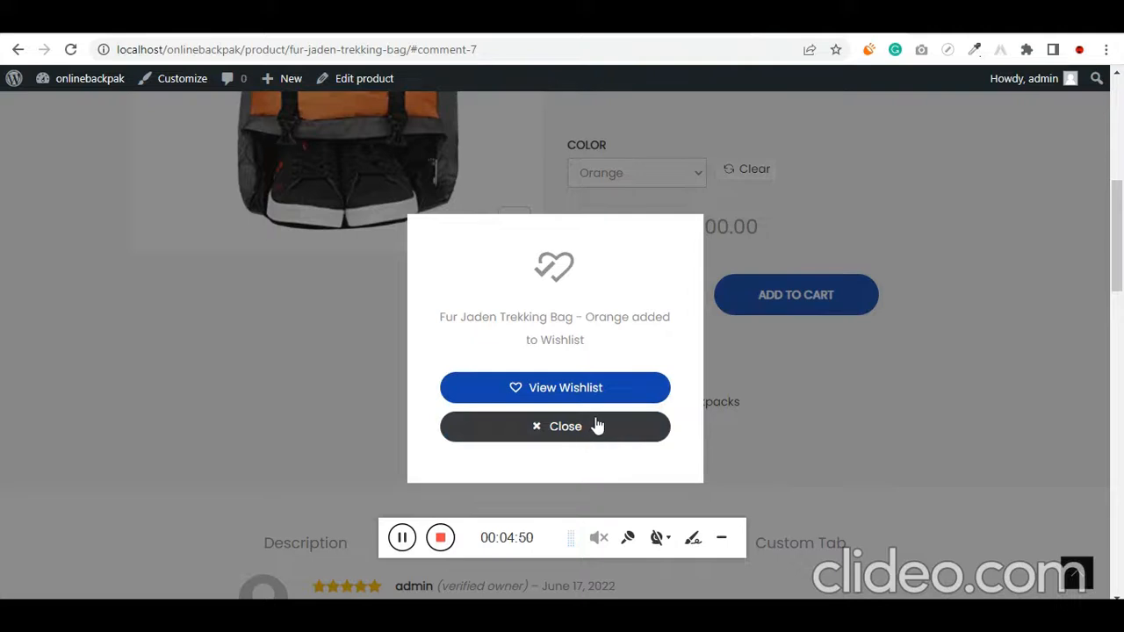
{"action": "left_click", "coordinate": [596, 426]}
Return to the Shop page and open the Traveler Duffel Travel Bag product
{"action": "scroll", "coordinate": [645, 435], "scroll_direction": "up", "scroll_amount": 7}
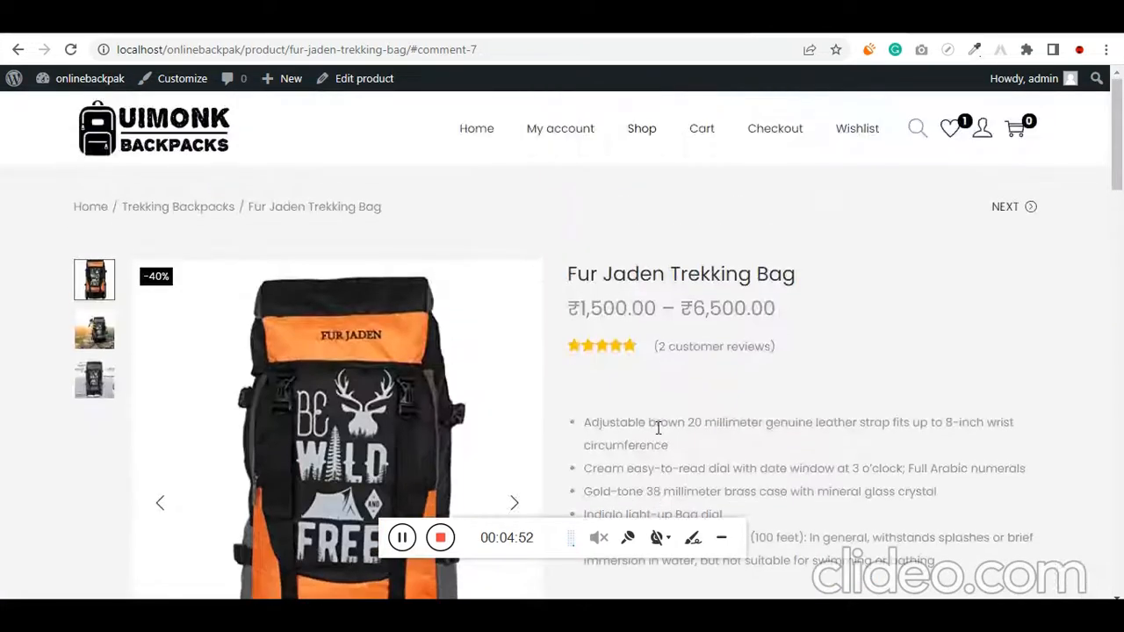
{"action": "left_click", "coordinate": [645, 133]}
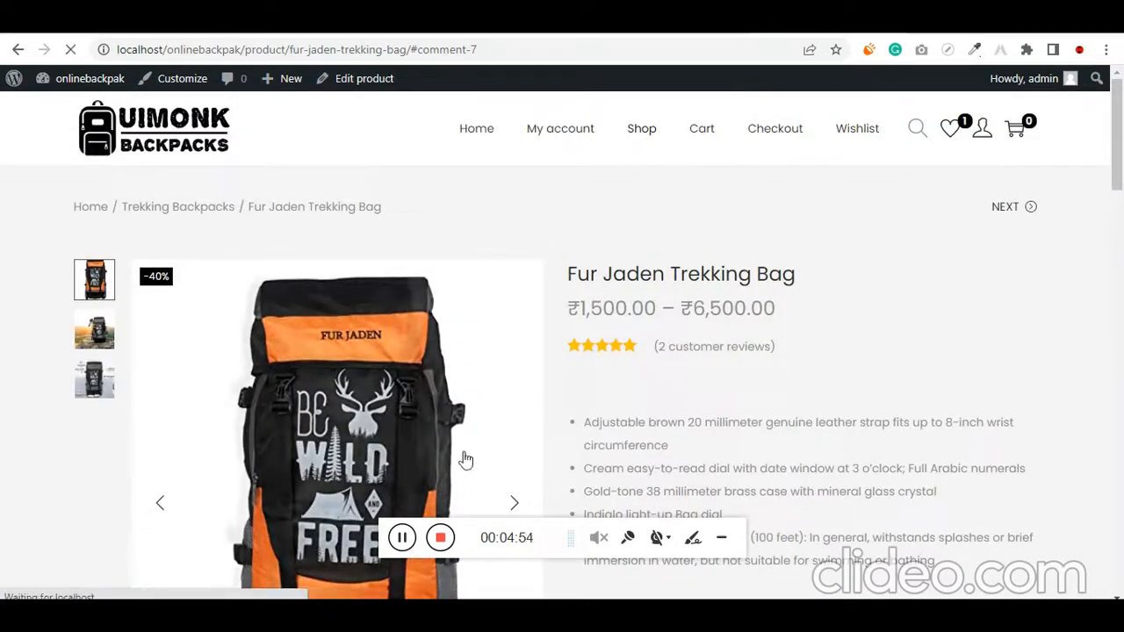
{"action": "scroll", "coordinate": [210, 454], "scroll_direction": "down", "scroll_amount": 8}
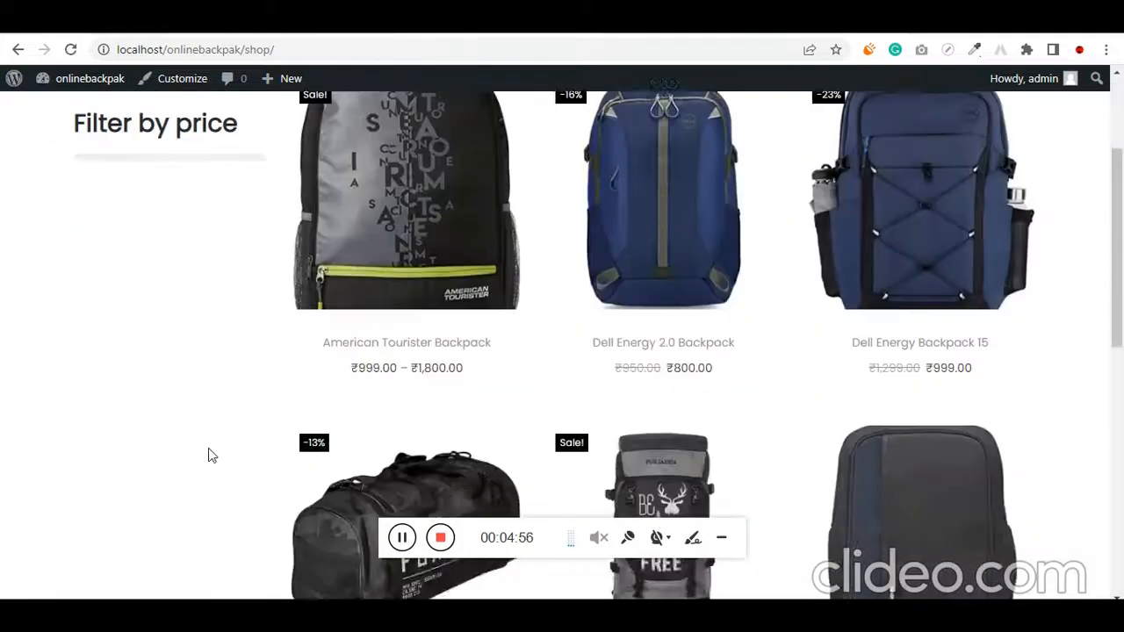
{"action": "scroll", "coordinate": [208, 448], "scroll_direction": "down", "scroll_amount": 1}
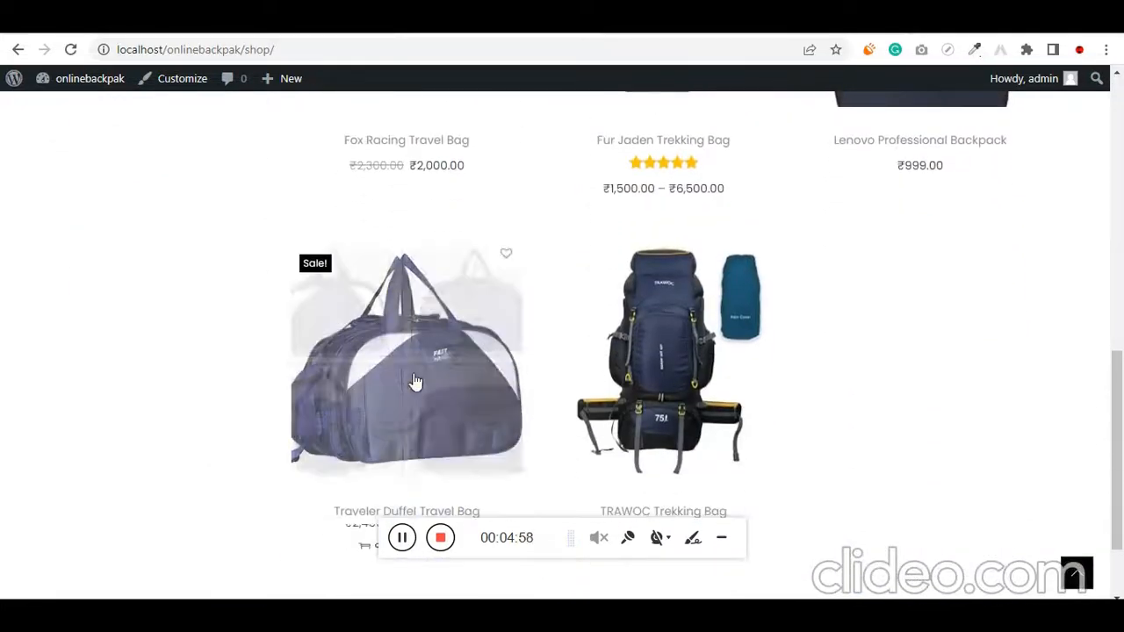
{"action": "left_click", "coordinate": [447, 363]}
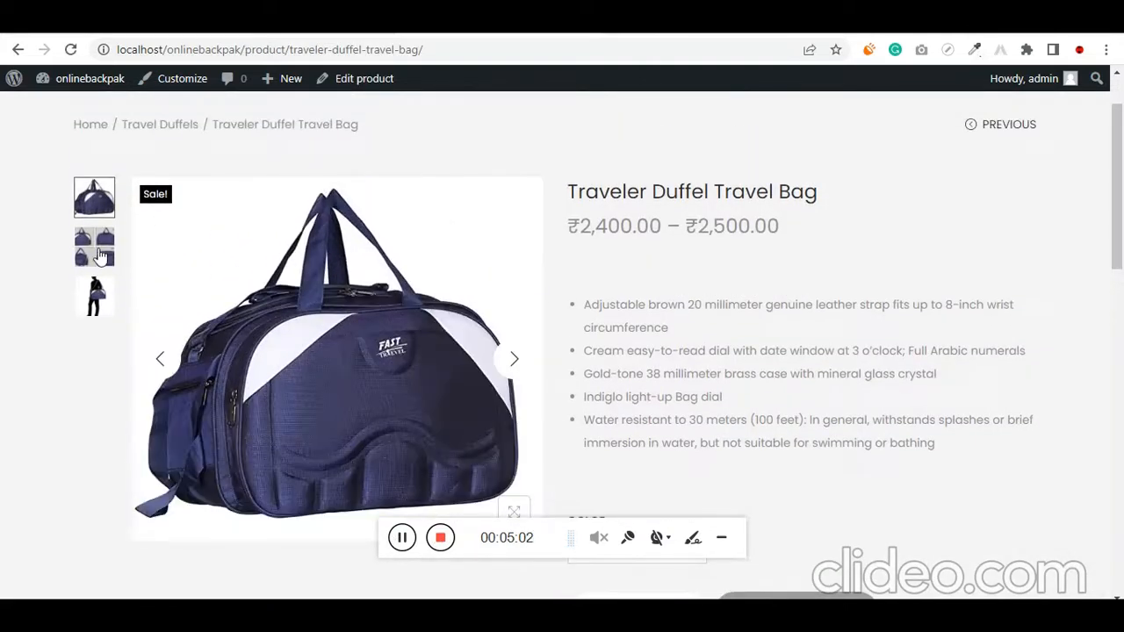
View each gallery image of the duffel bag and highlight its price range
{"action": "left_click", "coordinate": [94, 253]}
{"action": "left_click", "coordinate": [103, 291]}
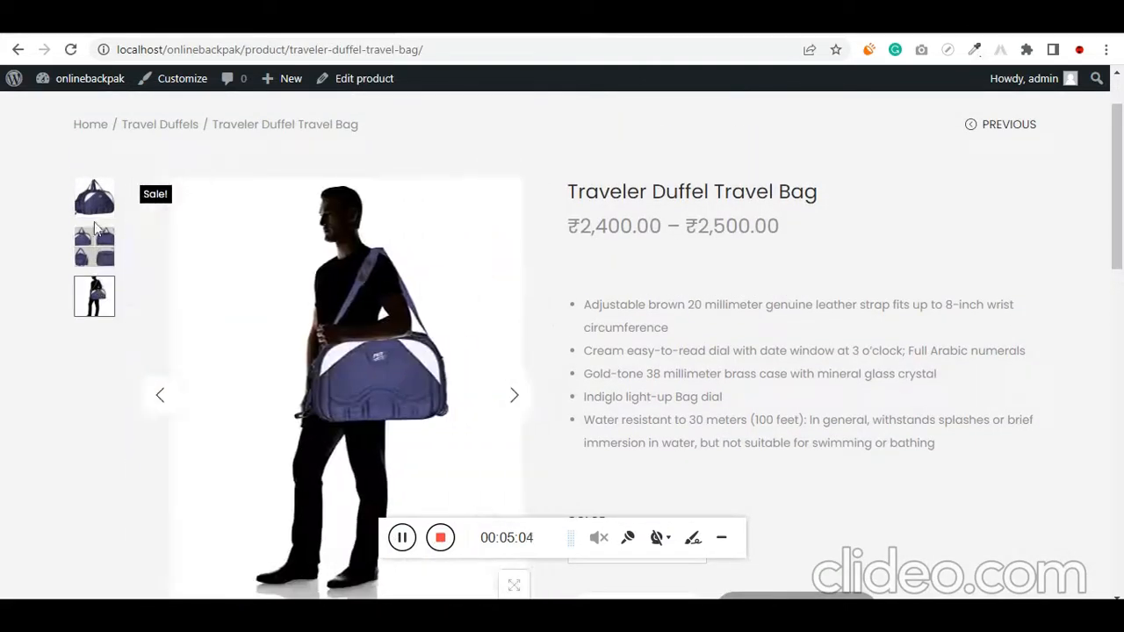
{"action": "left_click", "coordinate": [95, 211]}
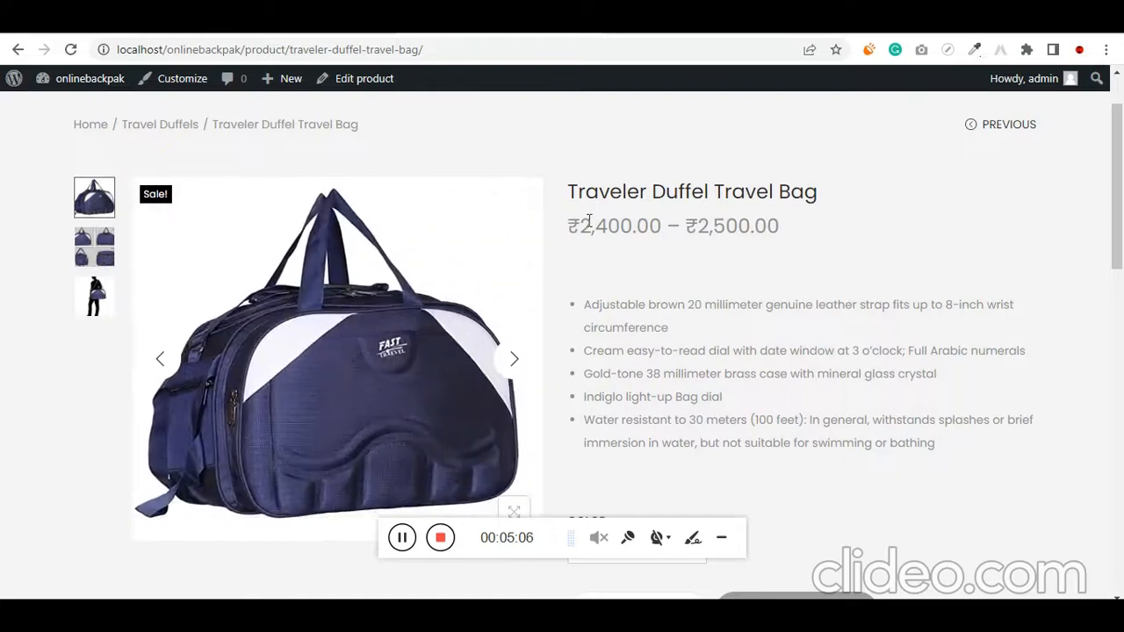
{"action": "left_click_drag", "start_coordinate": [592, 226], "coordinate": [780, 226]}
Choose the Red color for the Traveler Duffel Travel Bag and add it to the wishlist
{"action": "scroll", "coordinate": [750, 265], "scroll_direction": "down", "scroll_amount": 2}
{"action": "scroll", "coordinate": [750, 265], "scroll_direction": "down", "scroll_amount": 1}
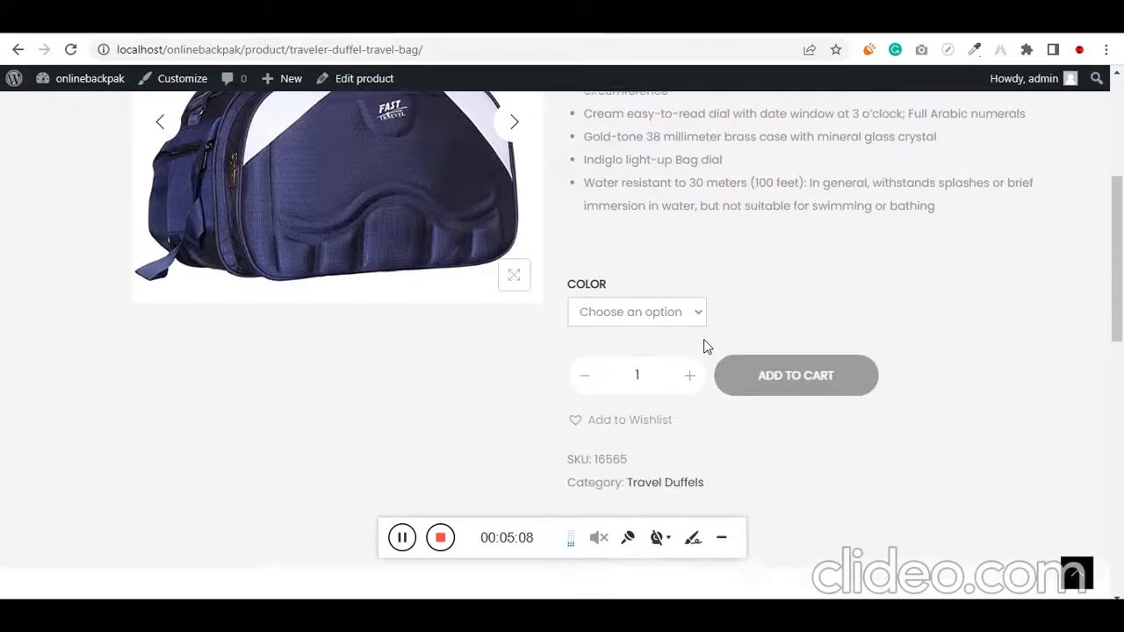
{"action": "left_click", "coordinate": [656, 304]}
{"action": "left_click", "coordinate": [626, 363]}
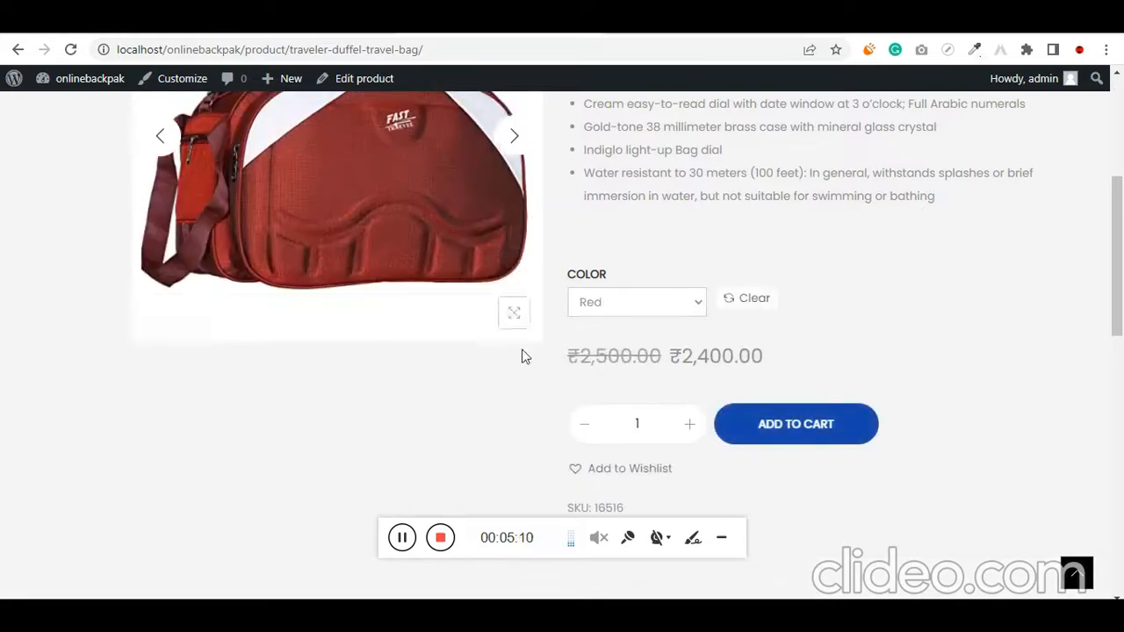
{"action": "scroll", "coordinate": [527, 352], "scroll_direction": "up", "scroll_amount": 2}
{"action": "scroll", "coordinate": [645, 256], "scroll_direction": "down", "scroll_amount": 2}
{"action": "scroll", "coordinate": [668, 264], "scroll_direction": "down", "scroll_amount": 1}
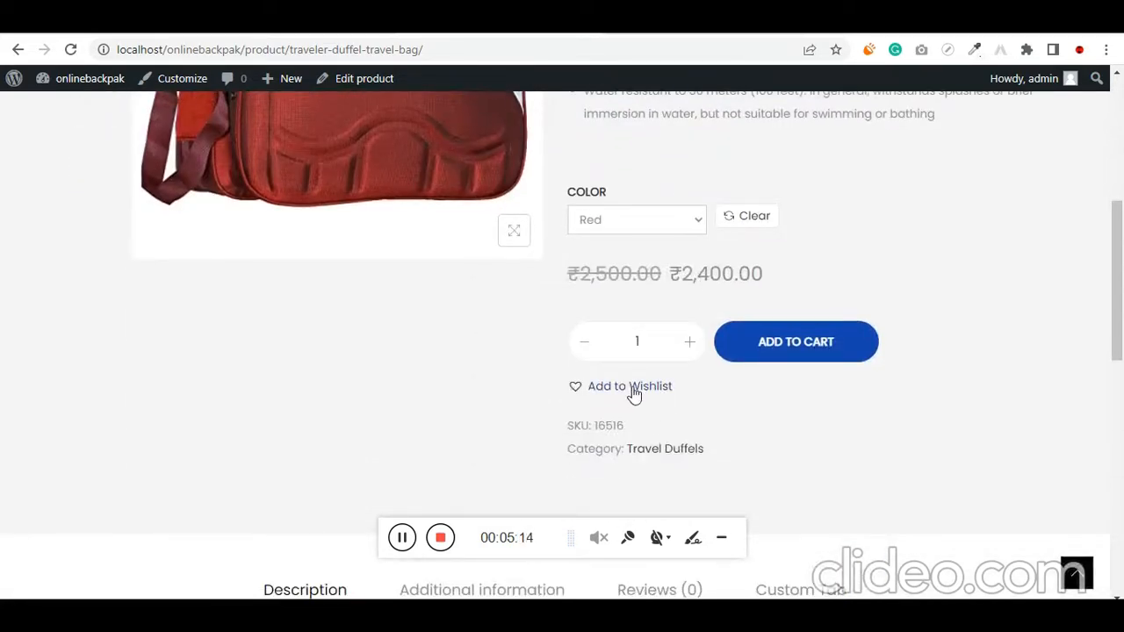
{"action": "left_click", "coordinate": [634, 393]}
{"action": "left_click", "coordinate": [580, 387]}
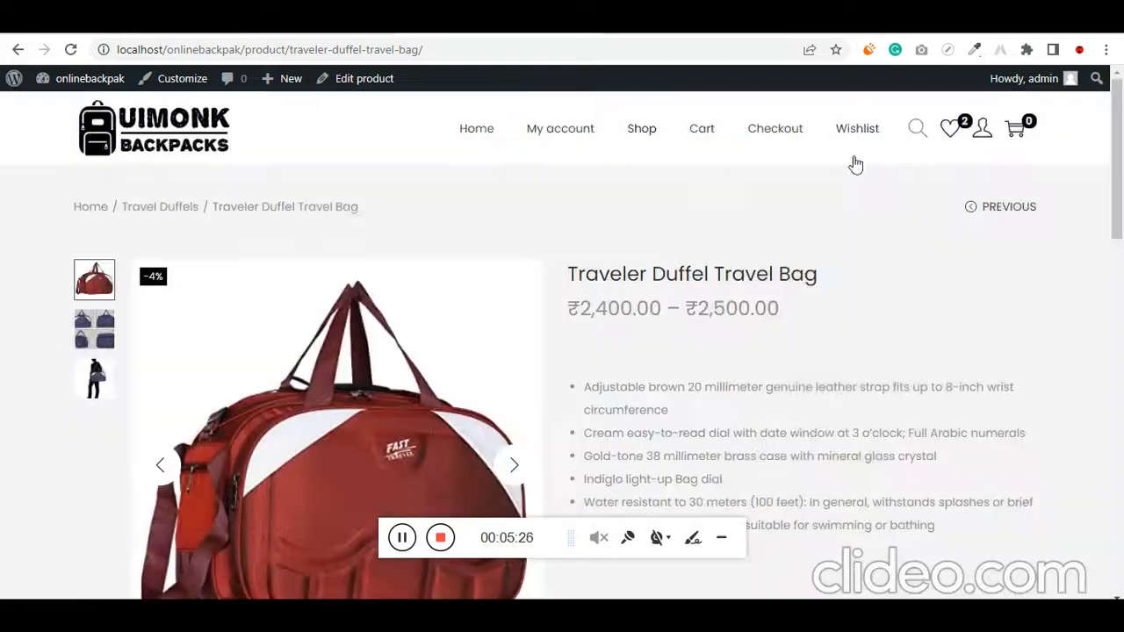
Open the Wishlist page, look over the saved products, and highlight the "Default wishlist" heading
{"action": "left_click", "coordinate": [860, 137]}
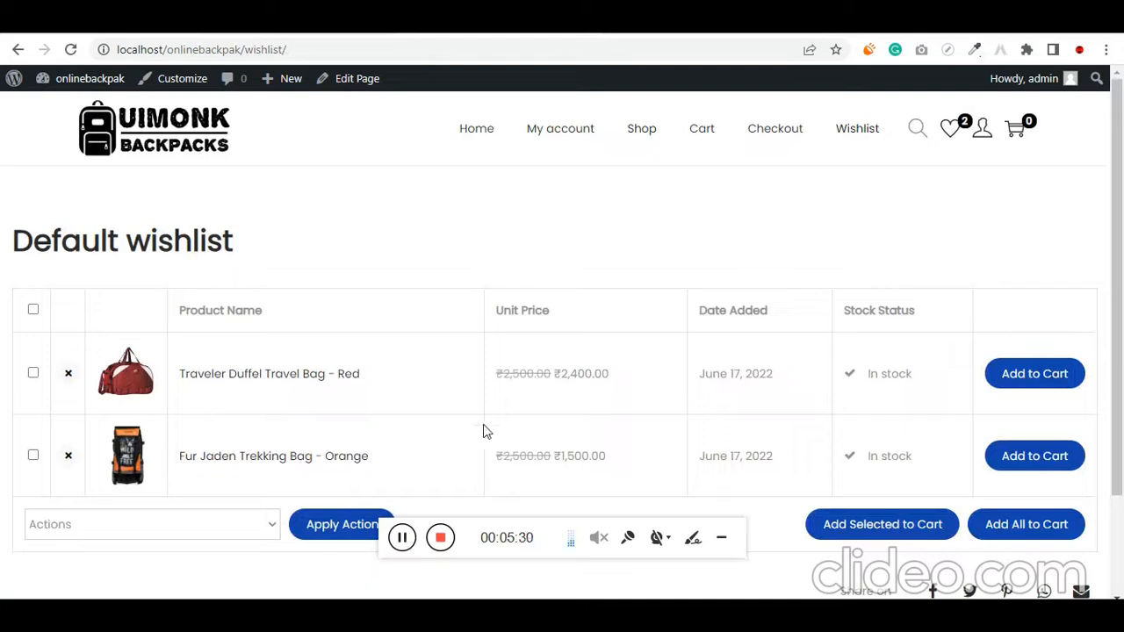
{"action": "scroll", "coordinate": [488, 425], "scroll_direction": "down", "scroll_amount": 1}
{"action": "scroll", "coordinate": [475, 413], "scroll_direction": "up", "scroll_amount": 1}
{"action": "left_click_drag", "start_coordinate": [256, 241], "coordinate": [200, 242]}
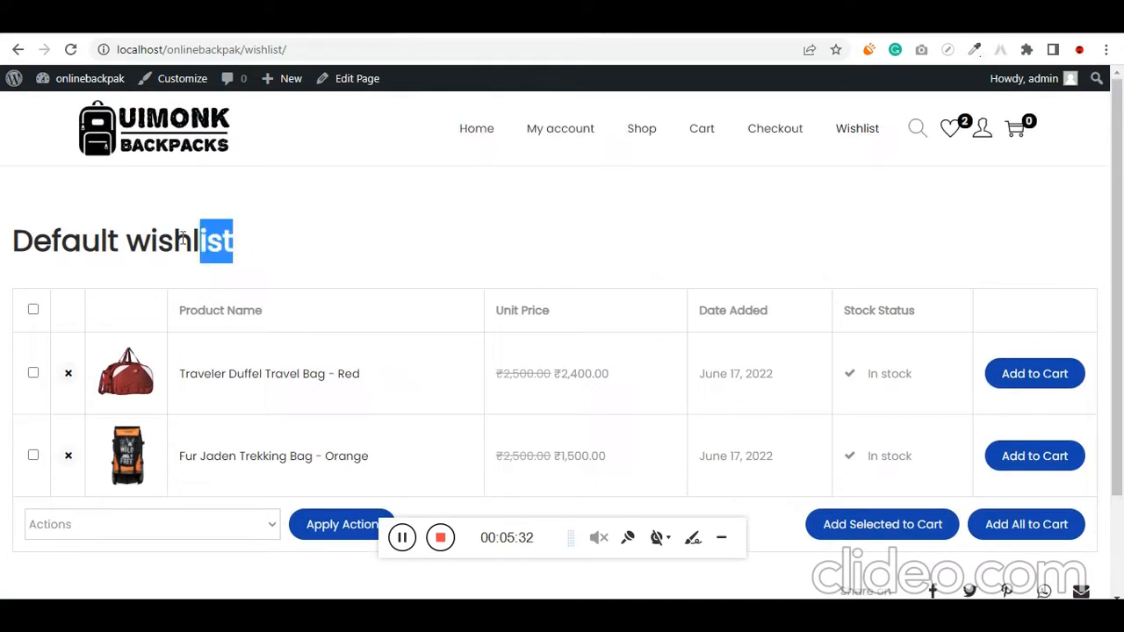
{"action": "left_click_drag", "start_coordinate": [119, 242], "coordinate": [146, 241]}
{"action": "left_click", "coordinate": [458, 255]}
Add all wishlist products to the cart and proceed through the cart to checkout
{"action": "scroll", "coordinate": [457, 256], "scroll_direction": "down", "scroll_amount": 1}
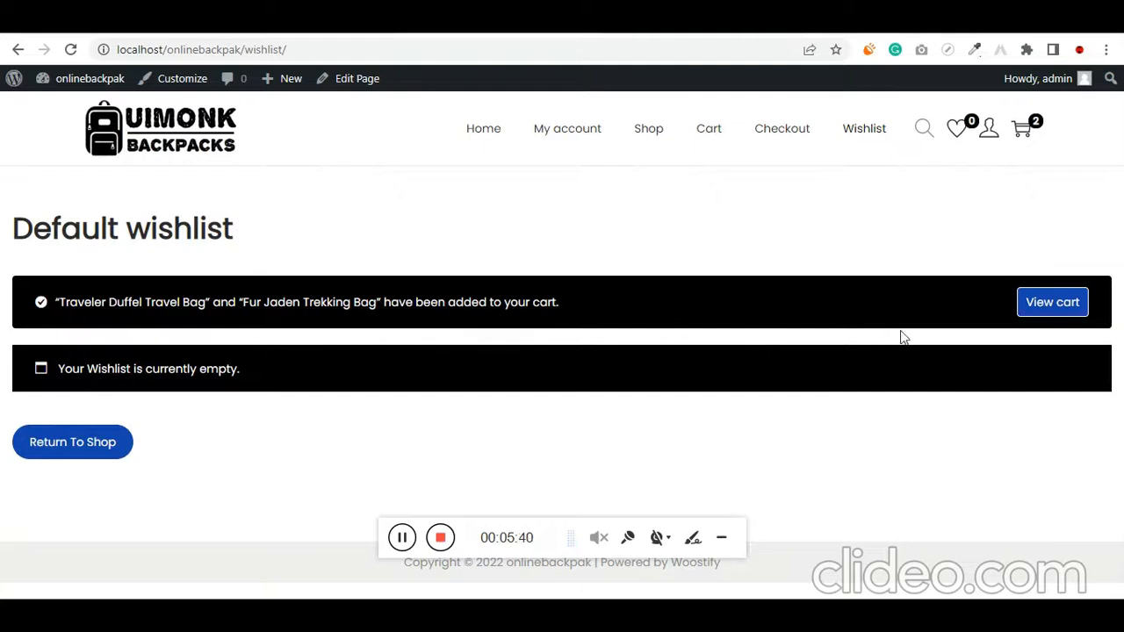
{"action": "left_click", "coordinate": [1043, 314]}
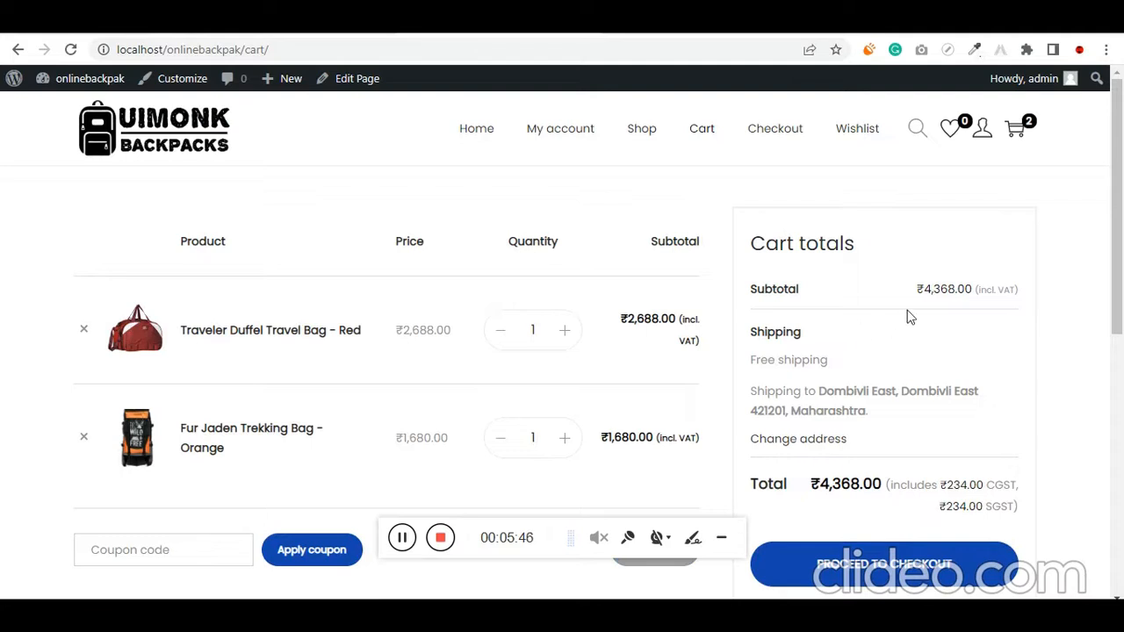
{"action": "scroll", "coordinate": [909, 316], "scroll_direction": "down", "scroll_amount": 1}
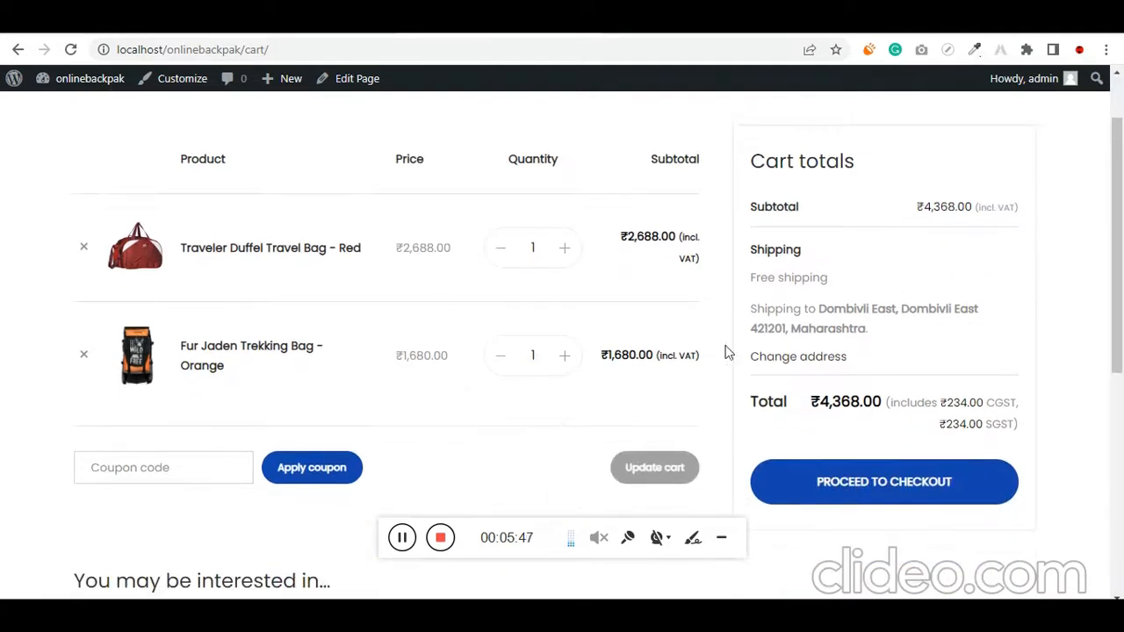
{"action": "left_click", "coordinate": [885, 490]}
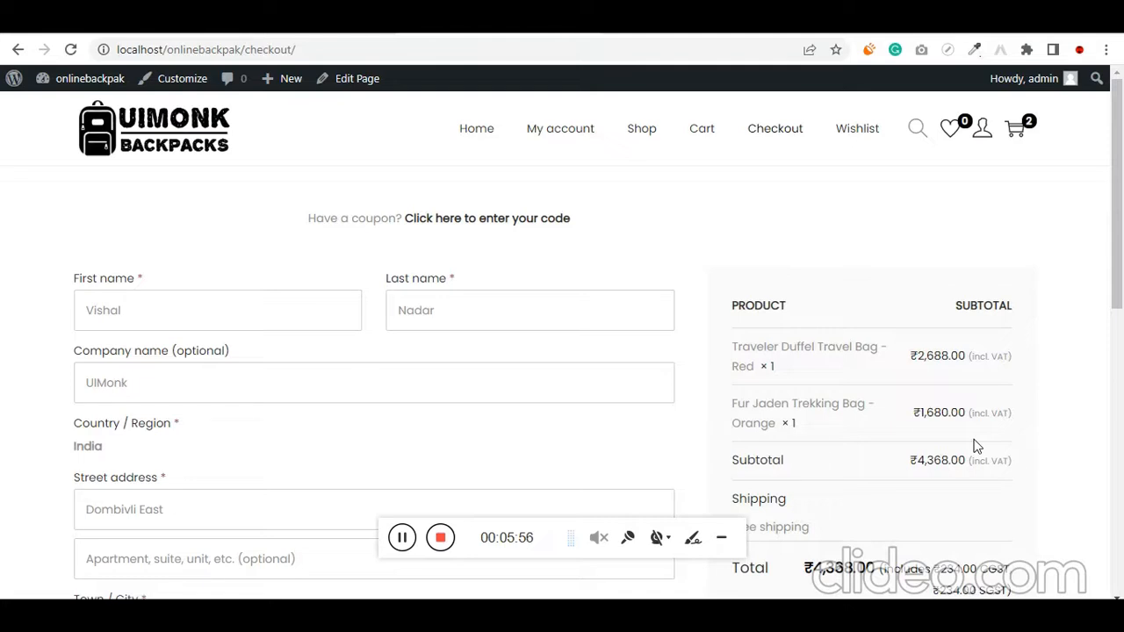
Look over the checkout billing form and order summary, and highlight the SGST label in the total
{"action": "scroll", "coordinate": [983, 431], "scroll_direction": "down", "scroll_amount": 2}
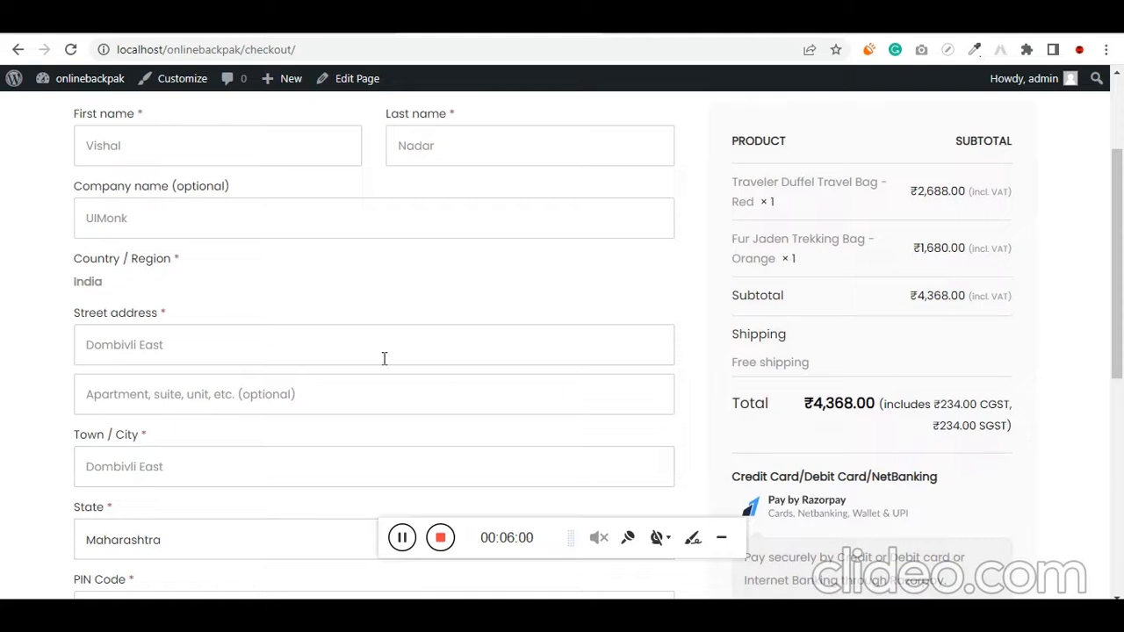
{"action": "scroll", "coordinate": [63, 261], "scroll_direction": "up", "scroll_amount": 2}
{"action": "scroll", "coordinate": [67, 384], "scroll_direction": "down", "scroll_amount": 4}
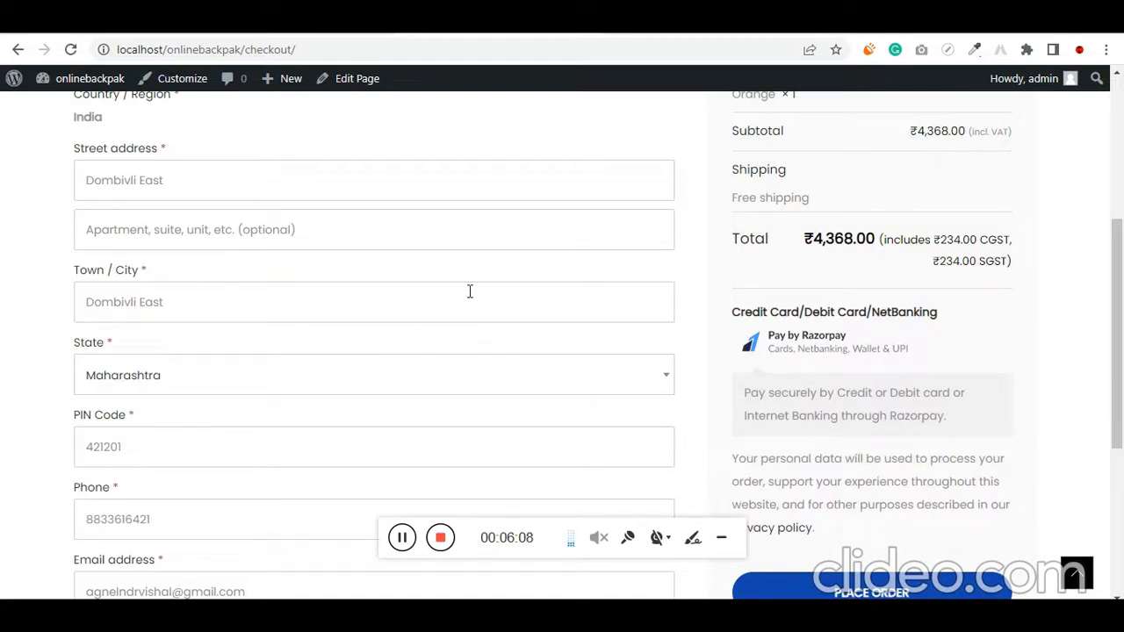
{"action": "left_click_drag", "start_coordinate": [980, 261], "coordinate": [1008, 261]}
Set the billing state to Goa in the checkout form
{"action": "left_click", "coordinate": [228, 379]}
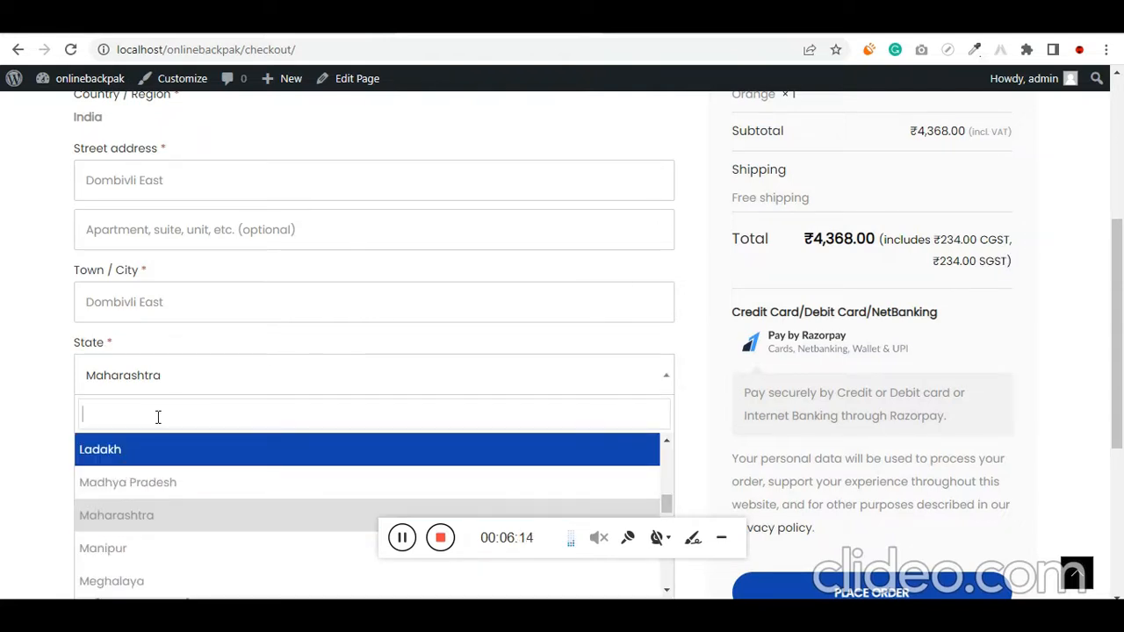
{"action": "type", "text": "foa"}
{"action": "key", "text": "ctrl+a"}
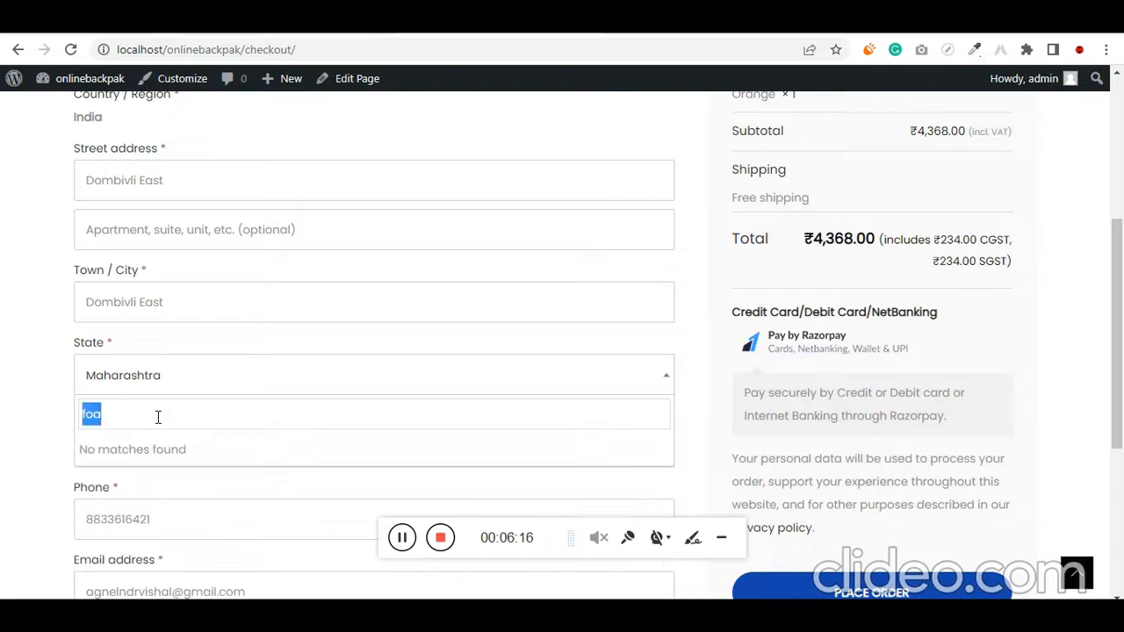
{"action": "type", "text": "goa"}
{"action": "left_click", "coordinate": [149, 450]}
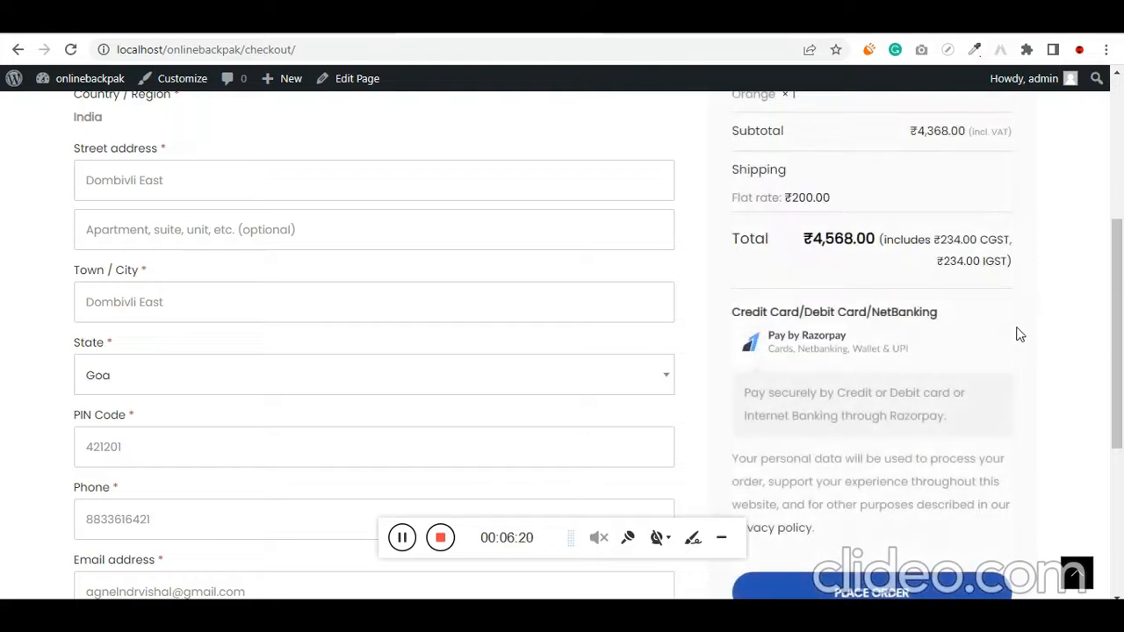
Highlight the included taxes beside the order total, first together, and again separately as CGST and IGST
{"action": "left_click_drag", "start_coordinate": [981, 260], "coordinate": [1010, 261]}
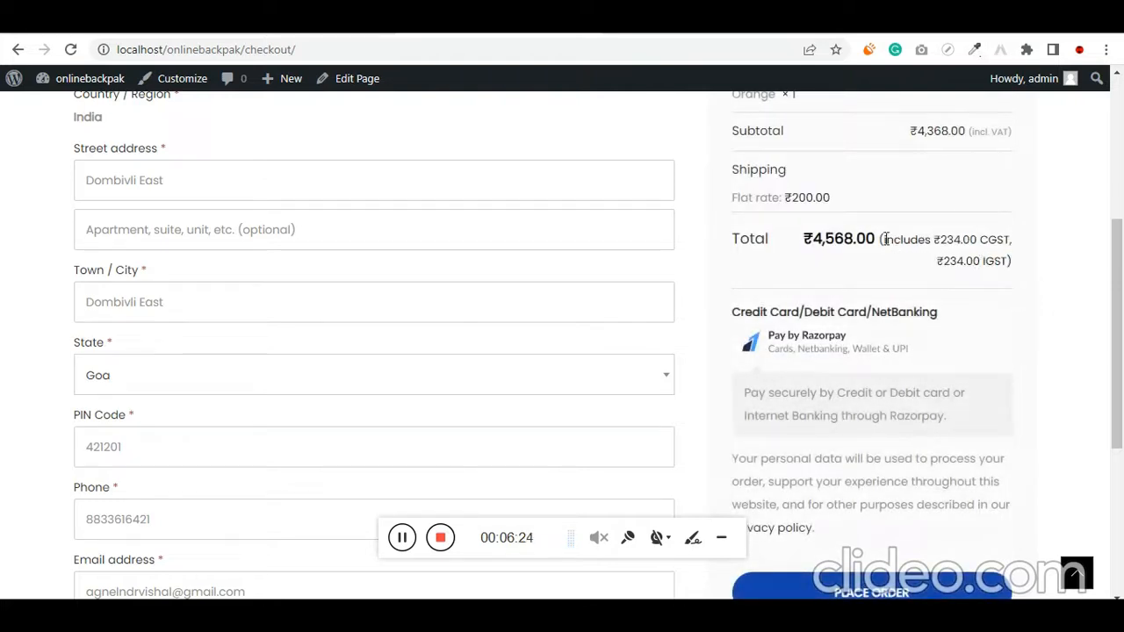
{"action": "left_click_drag", "start_coordinate": [883, 239], "coordinate": [1008, 261]}
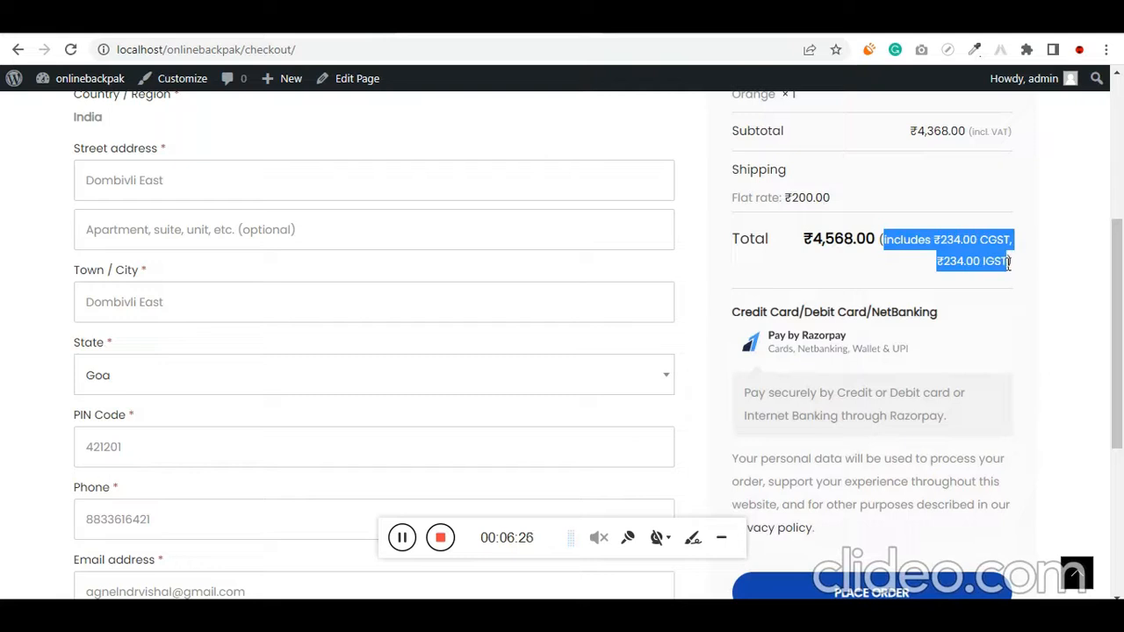
{"action": "left_click", "coordinate": [1005, 263]}
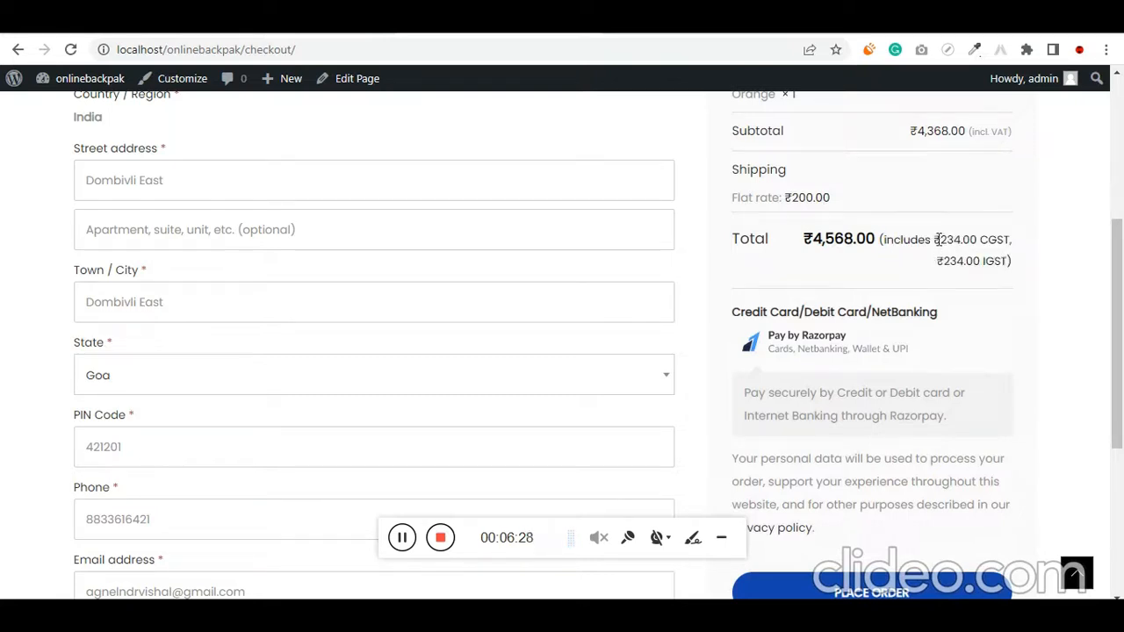
{"action": "left_click_drag", "start_coordinate": [937, 239], "coordinate": [1012, 241]}
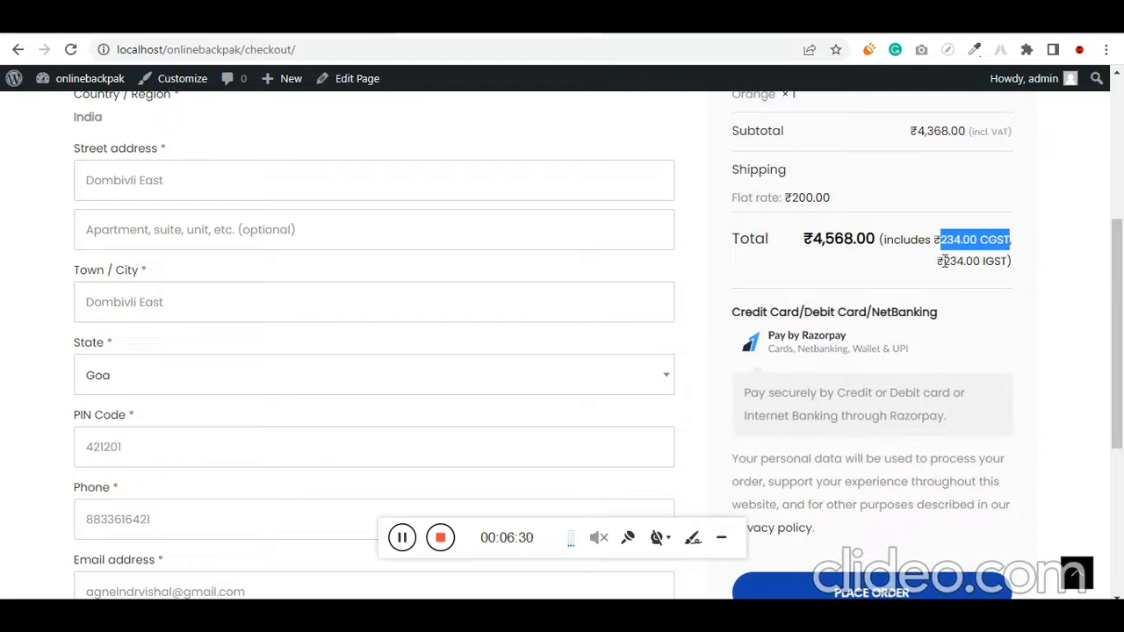
{"action": "left_click_drag", "start_coordinate": [943, 261], "coordinate": [1005, 261]}
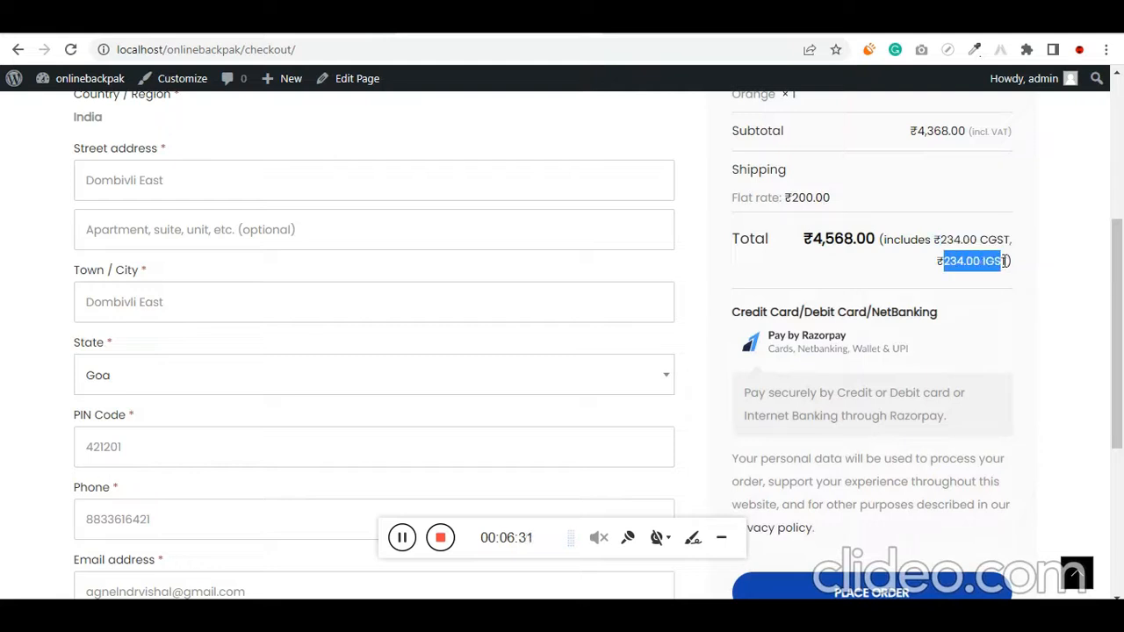
Change the billing state to Maharashtra and highlight the shipping charge in the order summary
{"action": "left_click", "coordinate": [178, 378]}
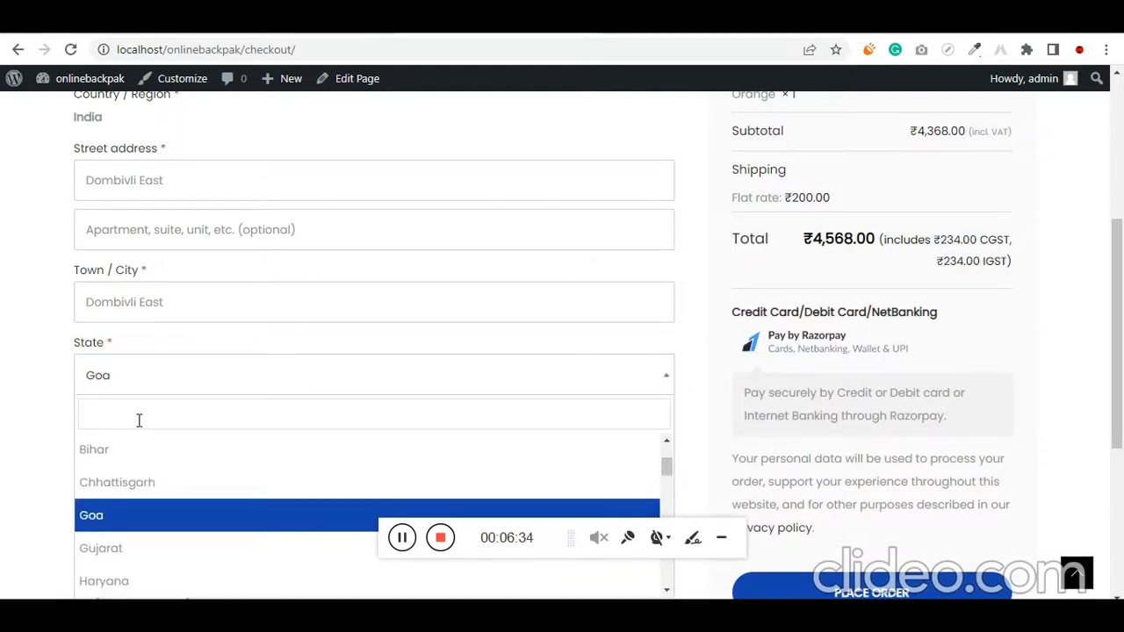
{"action": "type", "text": "mah"}
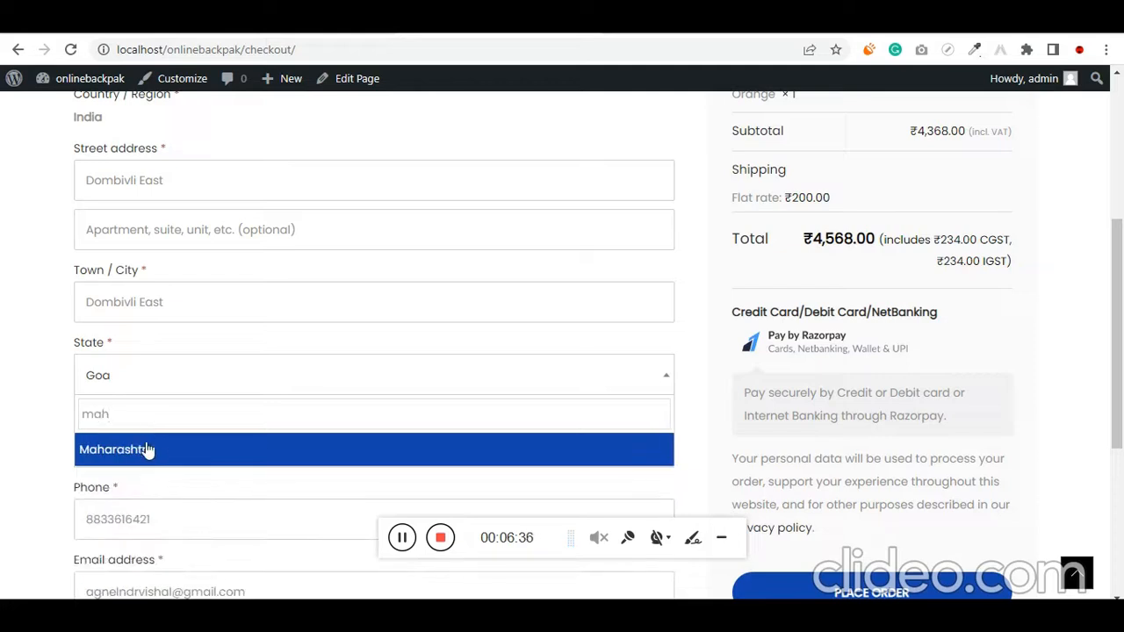
{"action": "left_click", "coordinate": [148, 450]}
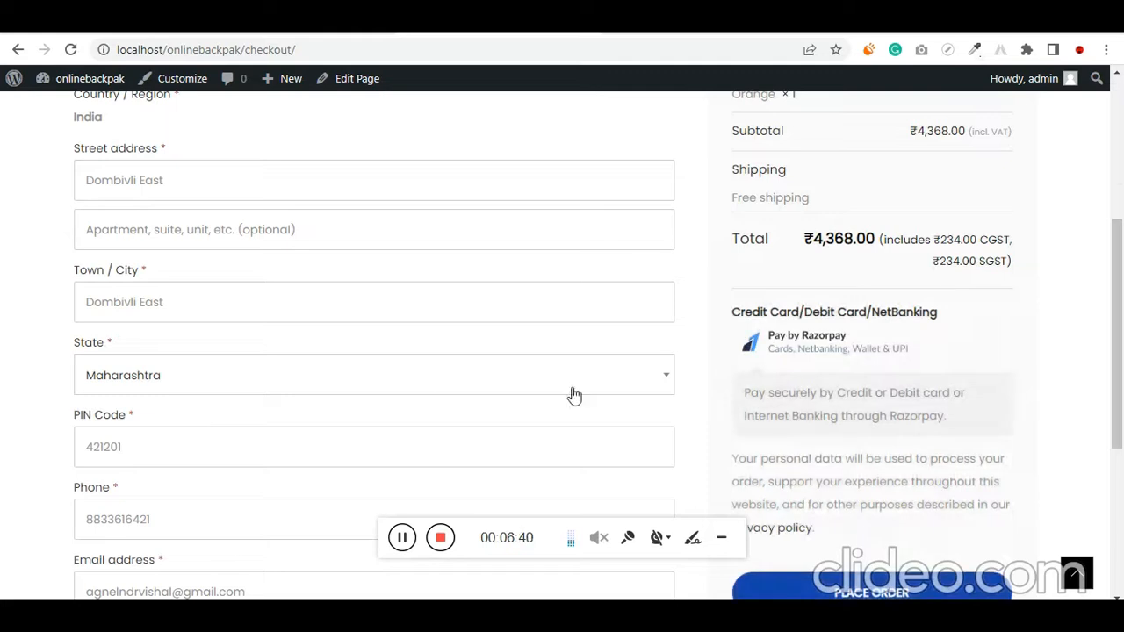
{"action": "scroll", "coordinate": [667, 391], "scroll_direction": "up", "scroll_amount": 1}
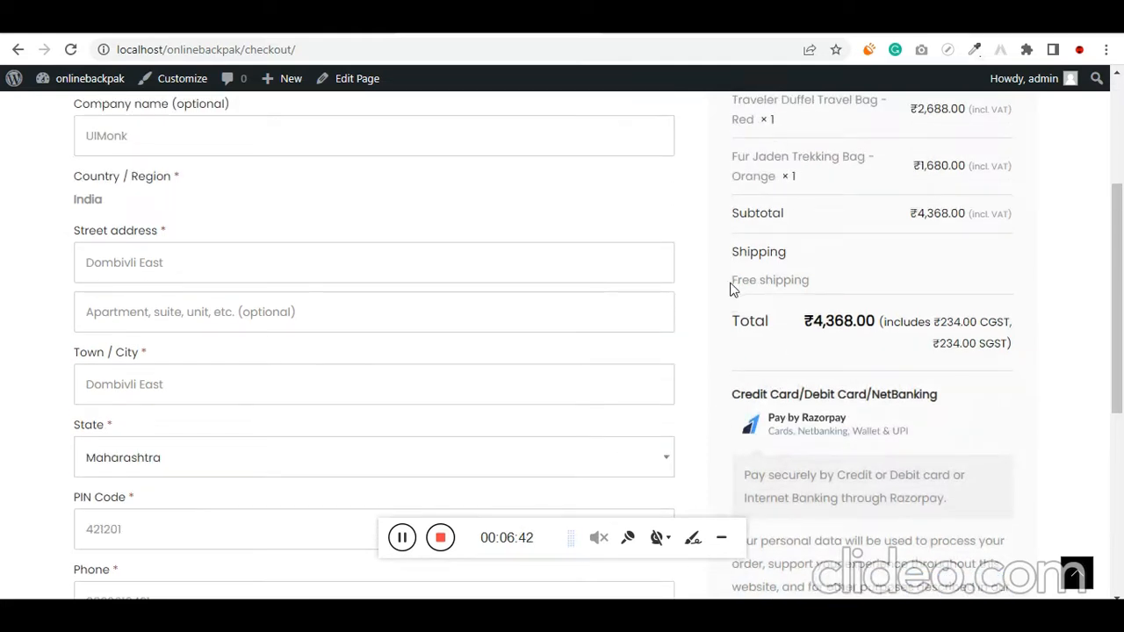
{"action": "left_click_drag", "start_coordinate": [787, 293], "coordinate": [759, 277]}
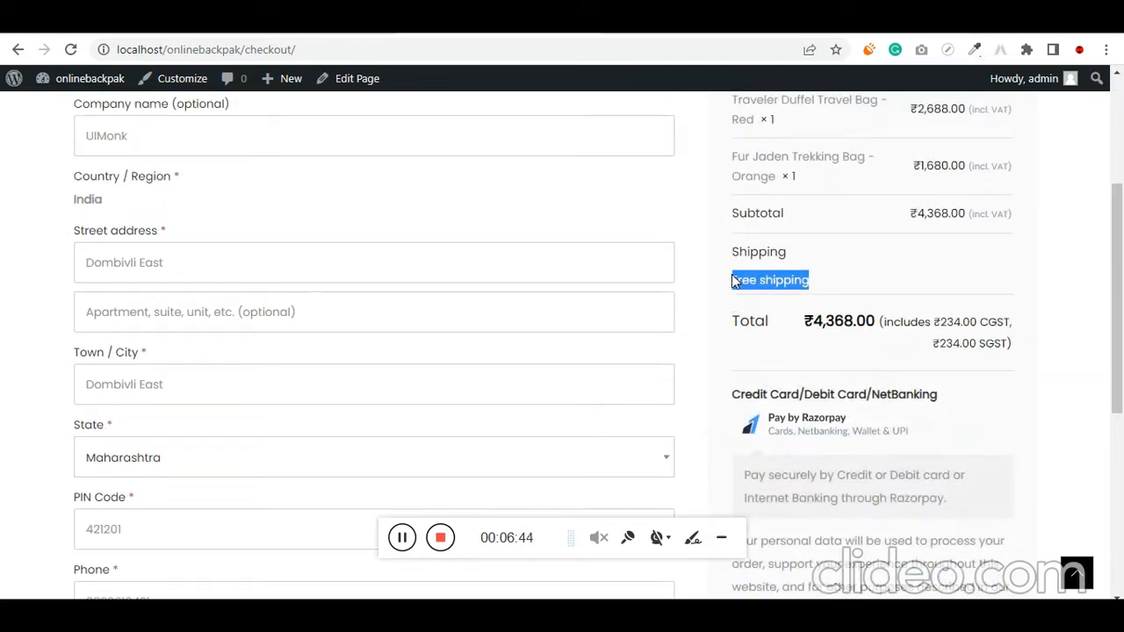
Switch the billing state to Tamil Nadu and highlight the flat rate under Shipping
{"action": "scroll", "coordinate": [354, 399], "scroll_direction": "down", "scroll_amount": 1}
{"action": "left_click", "coordinate": [138, 384]}
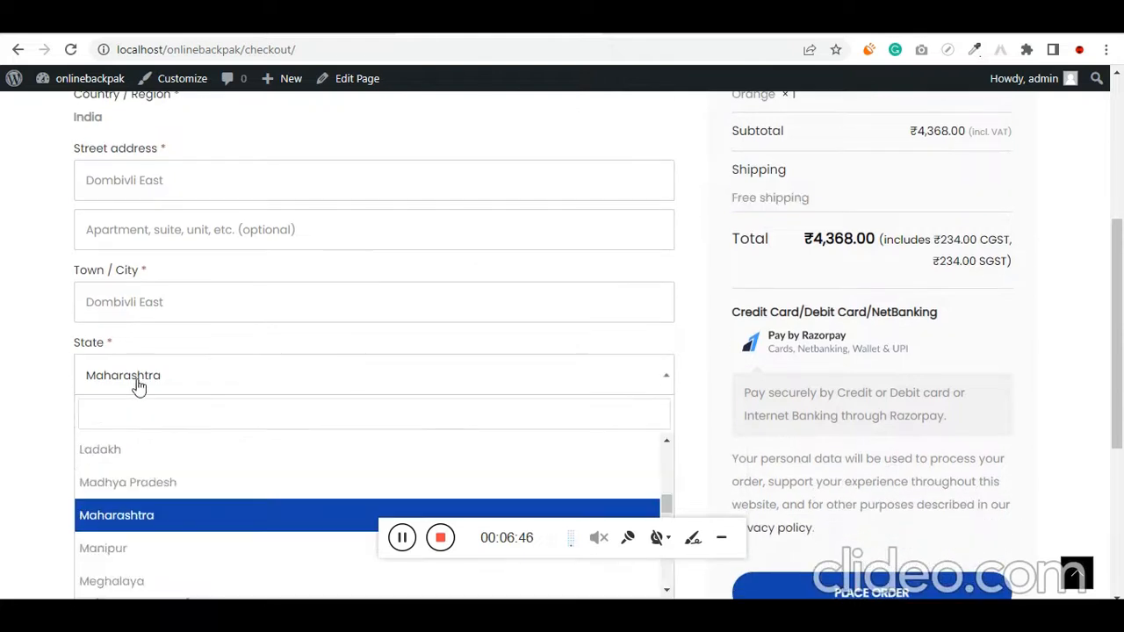
{"action": "type", "text": "tm"}
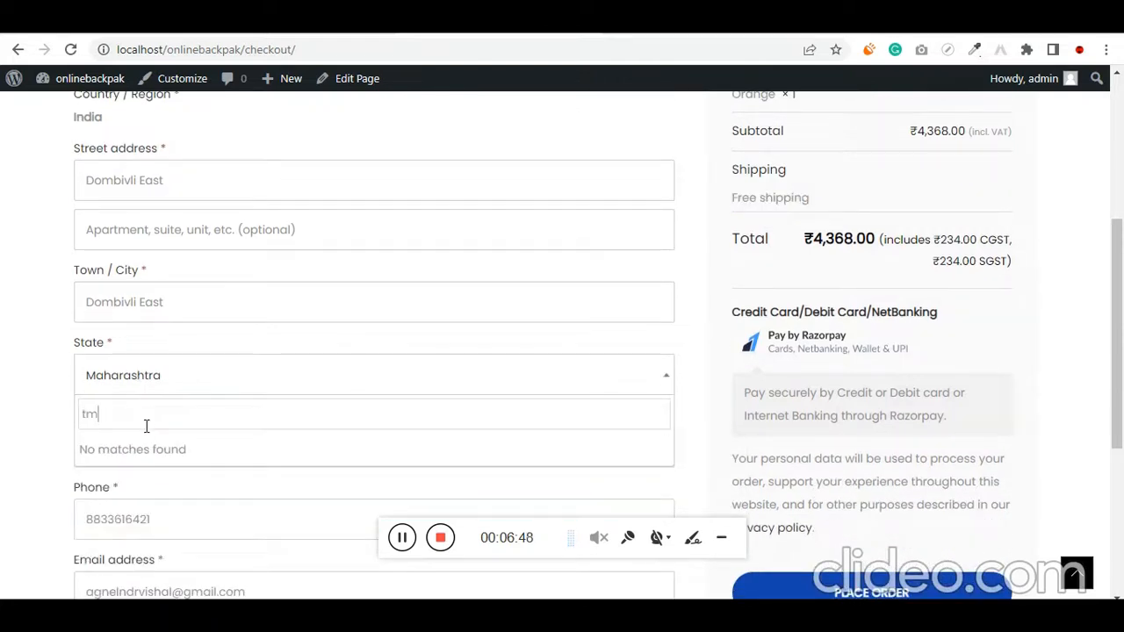
{"action": "key", "text": "BackSpace"}
{"action": "type", "text": "amil na"}
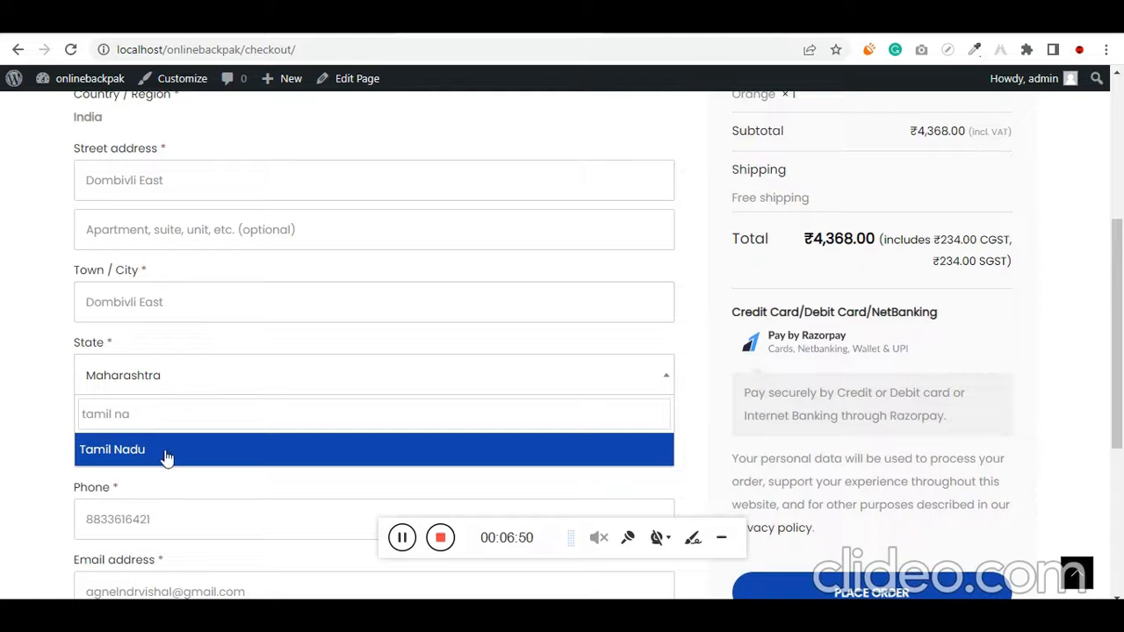
{"action": "left_click", "coordinate": [166, 450]}
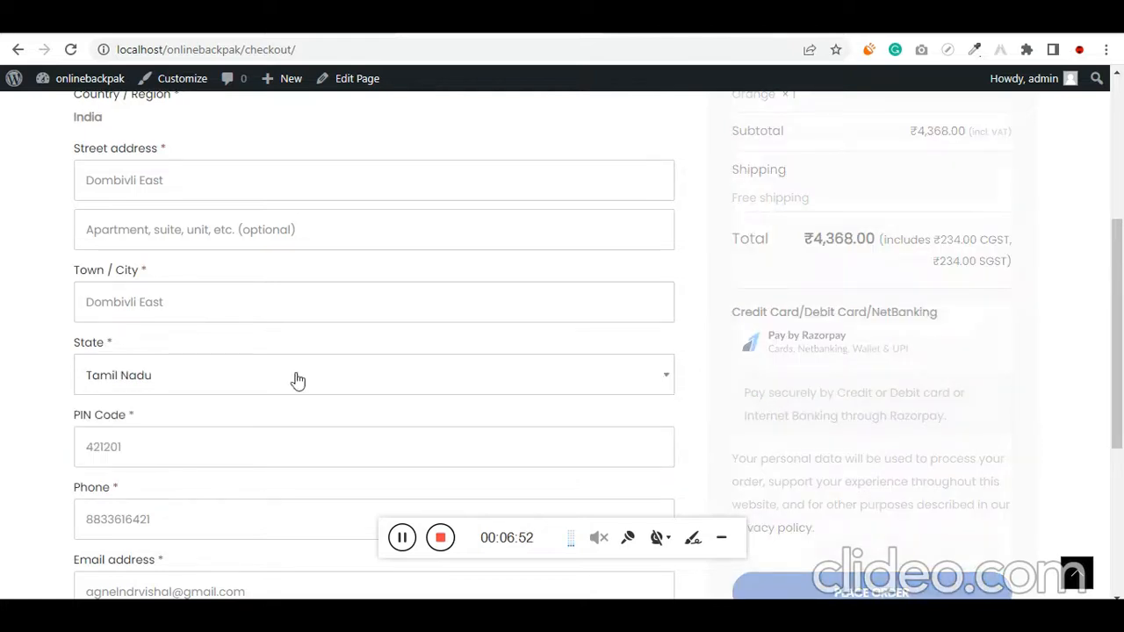
{"action": "left_click_drag", "start_coordinate": [830, 197], "coordinate": [730, 197]}
{"action": "left_click", "coordinate": [743, 202]}
{"action": "triple_click", "coordinate": [743, 202]}
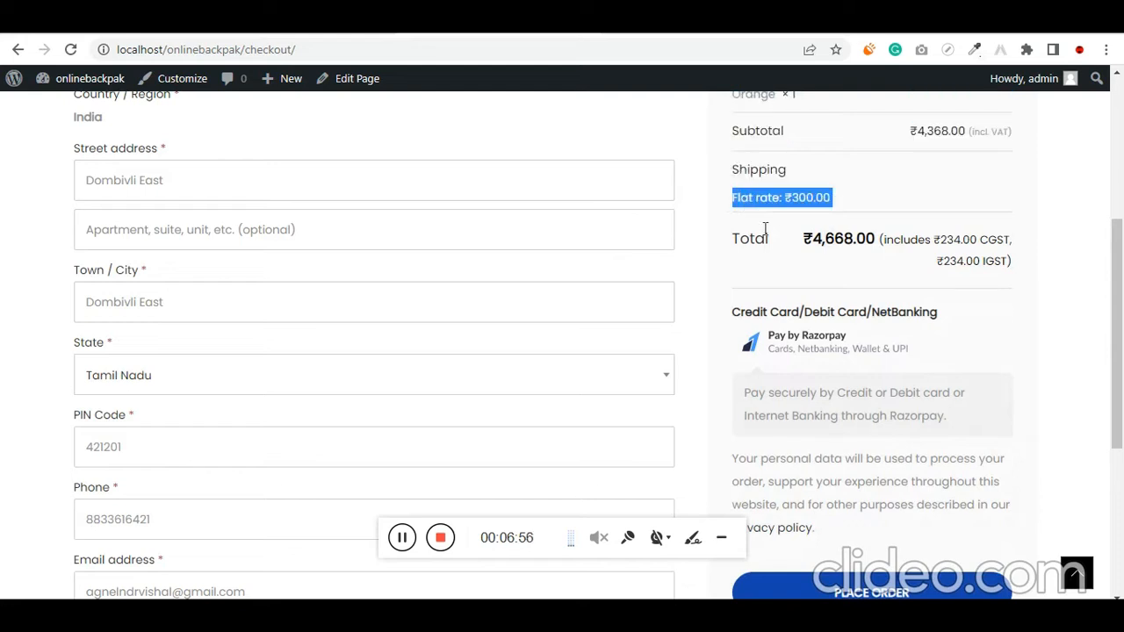
{"action": "scroll", "coordinate": [764, 255], "scroll_direction": "up", "scroll_amount": 2}
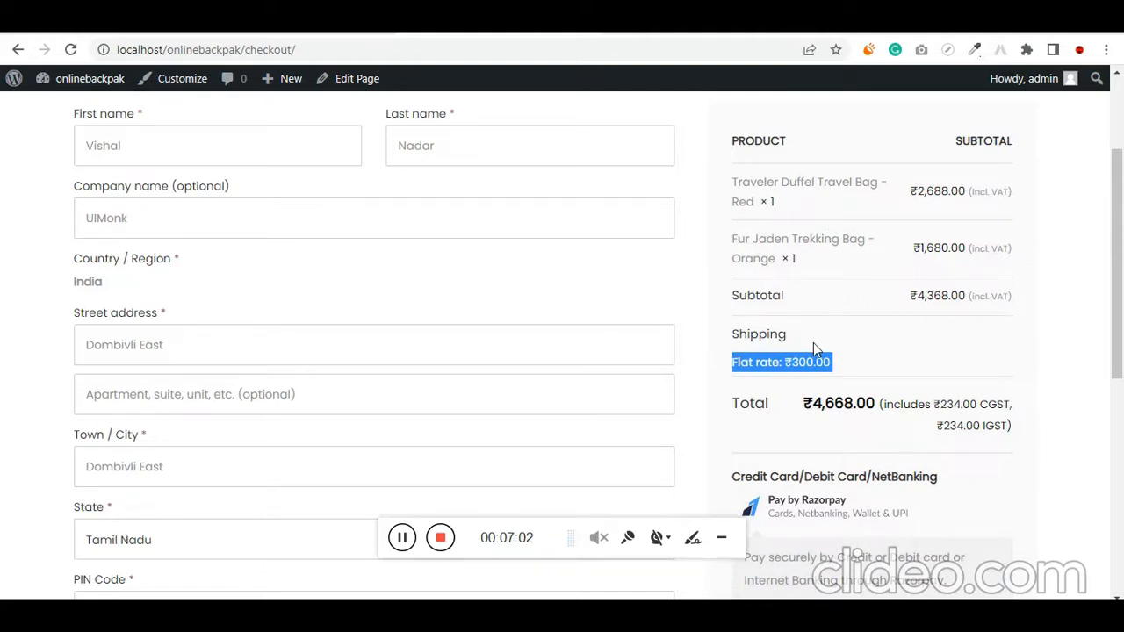
Change the billing state from Tamil Nadu back to Goa
{"action": "scroll", "coordinate": [813, 348], "scroll_direction": "down", "scroll_amount": 2}
{"action": "left_click", "coordinate": [169, 383]}
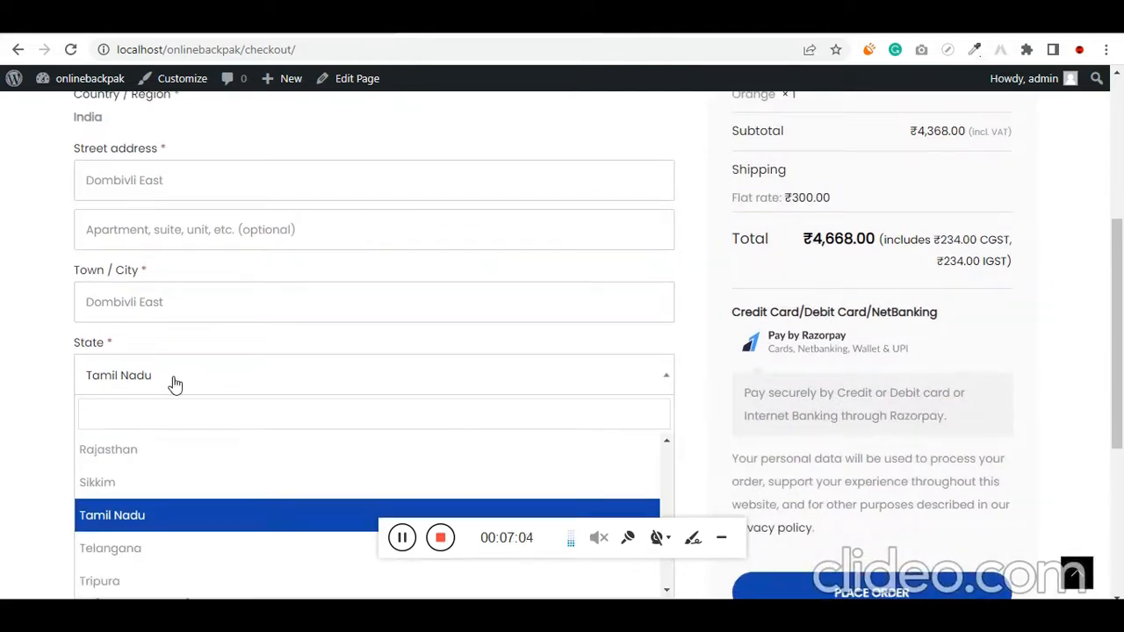
{"action": "type", "text": "goa"}
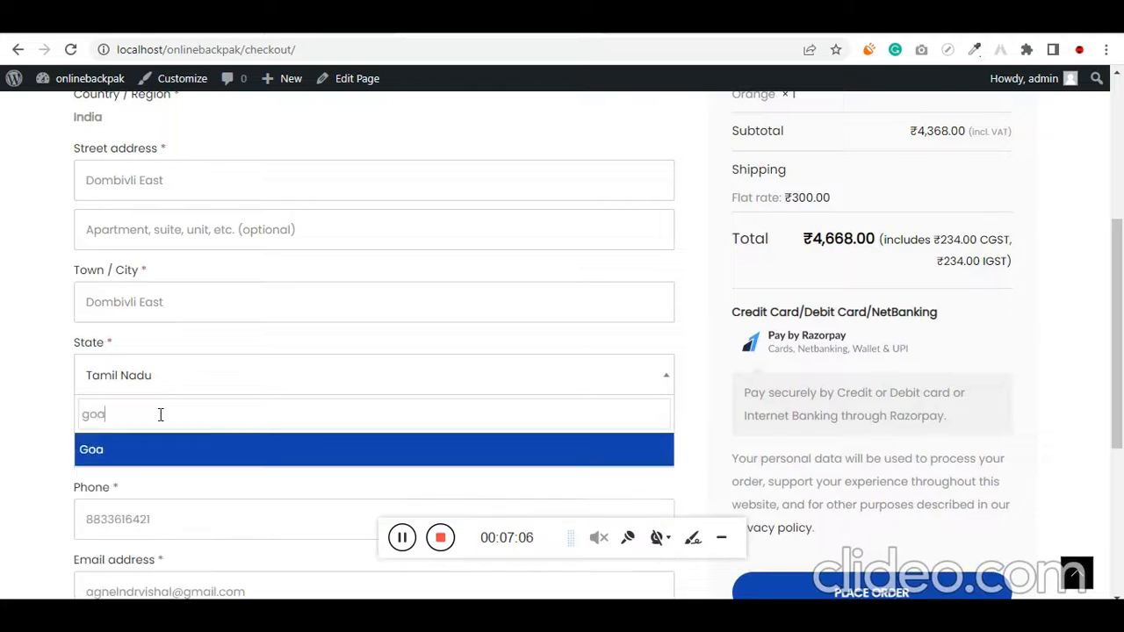
{"action": "left_click", "coordinate": [156, 451]}
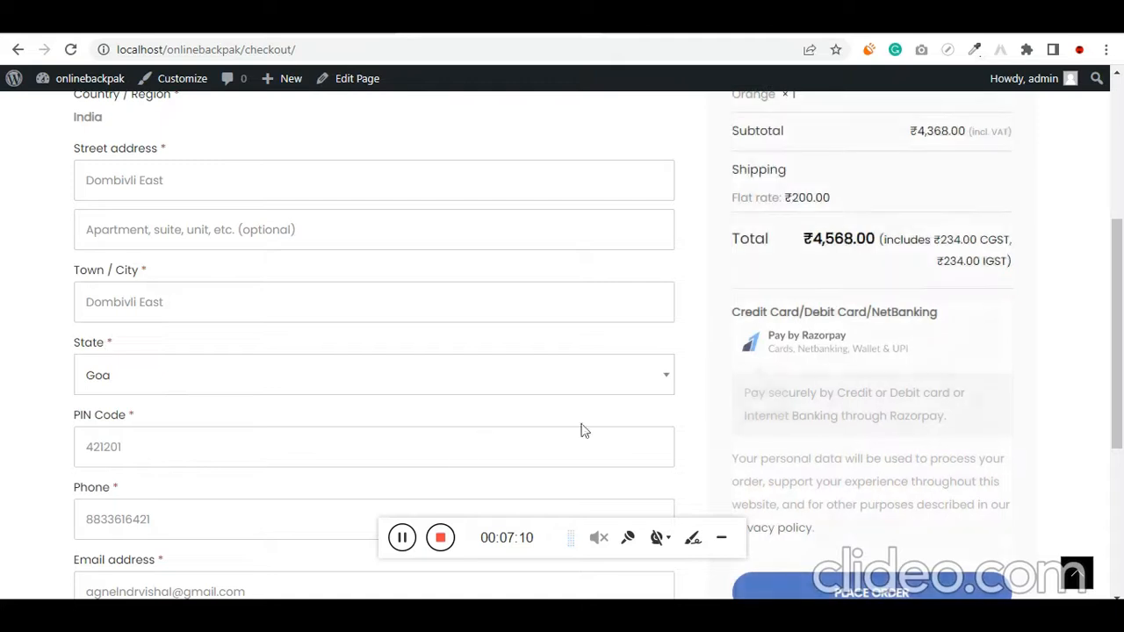
Highlight the shipping flat rate, the order total with its taxes, and the whole Shipping section
{"action": "scroll", "coordinate": [820, 293], "scroll_direction": "up", "scroll_amount": 2}
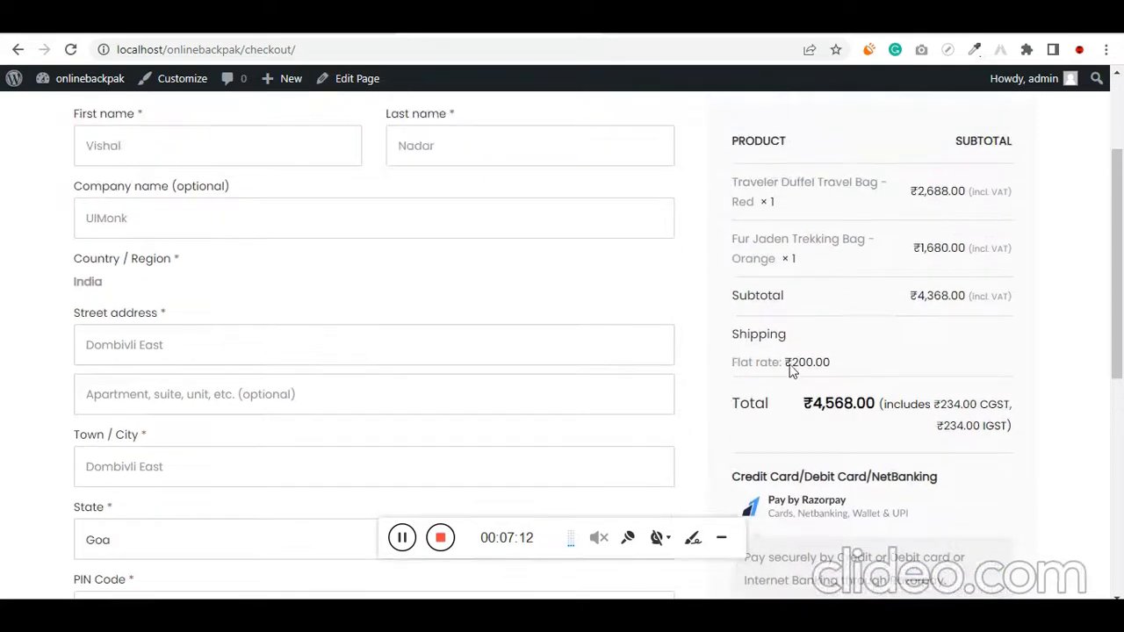
{"action": "left_click_drag", "start_coordinate": [787, 362], "coordinate": [836, 370]}
{"action": "left_click", "coordinate": [909, 371]}
{"action": "left_click_drag", "start_coordinate": [804, 406], "coordinate": [1018, 441]}
{"action": "left_click_drag", "start_coordinate": [849, 384], "coordinate": [731, 332]}
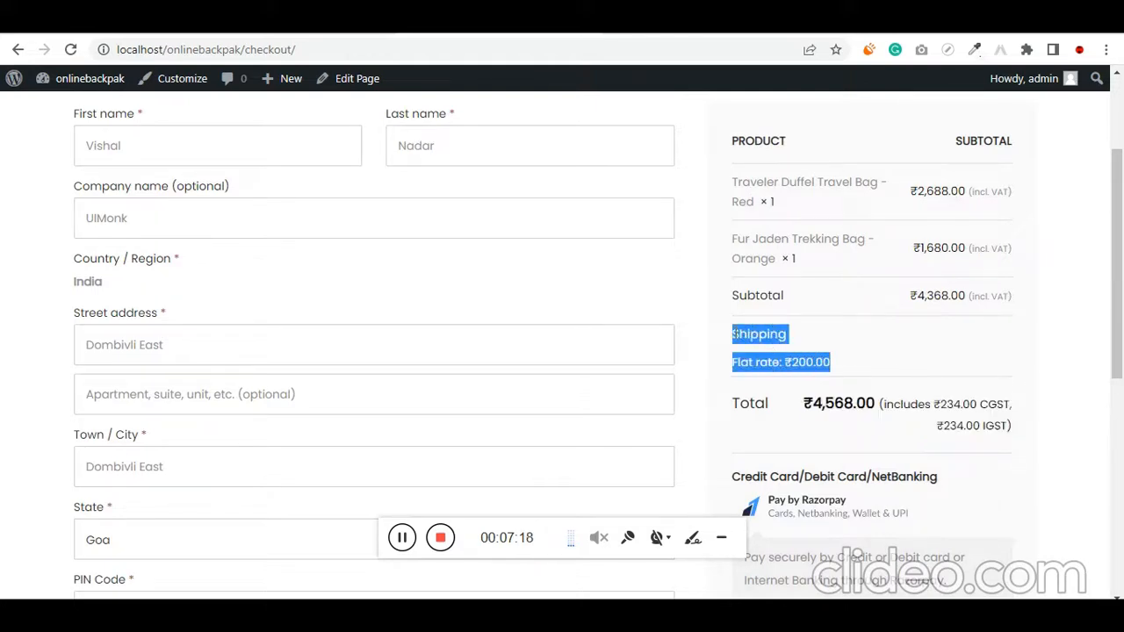
{"action": "left_click", "coordinate": [758, 363]}
Open the coupon entry on the checkout page and apply the coupon code #uimonk28
{"action": "scroll", "coordinate": [827, 384], "scroll_direction": "up", "scroll_amount": 1}
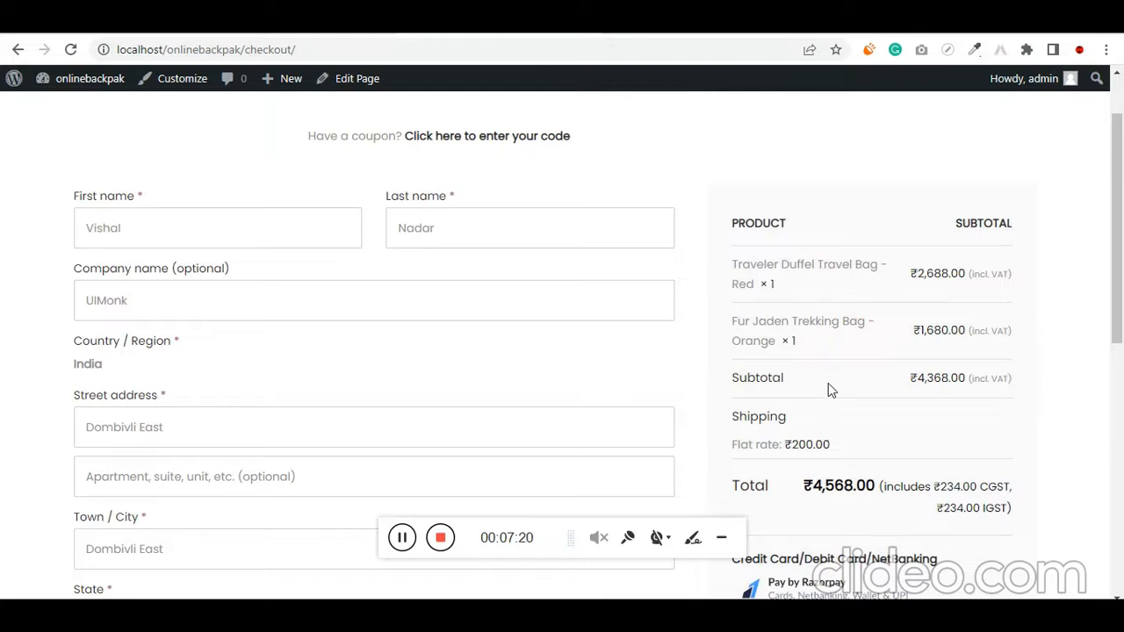
{"action": "scroll", "coordinate": [828, 384], "scroll_direction": "up", "scroll_amount": 1}
{"action": "left_click", "coordinate": [525, 224]}
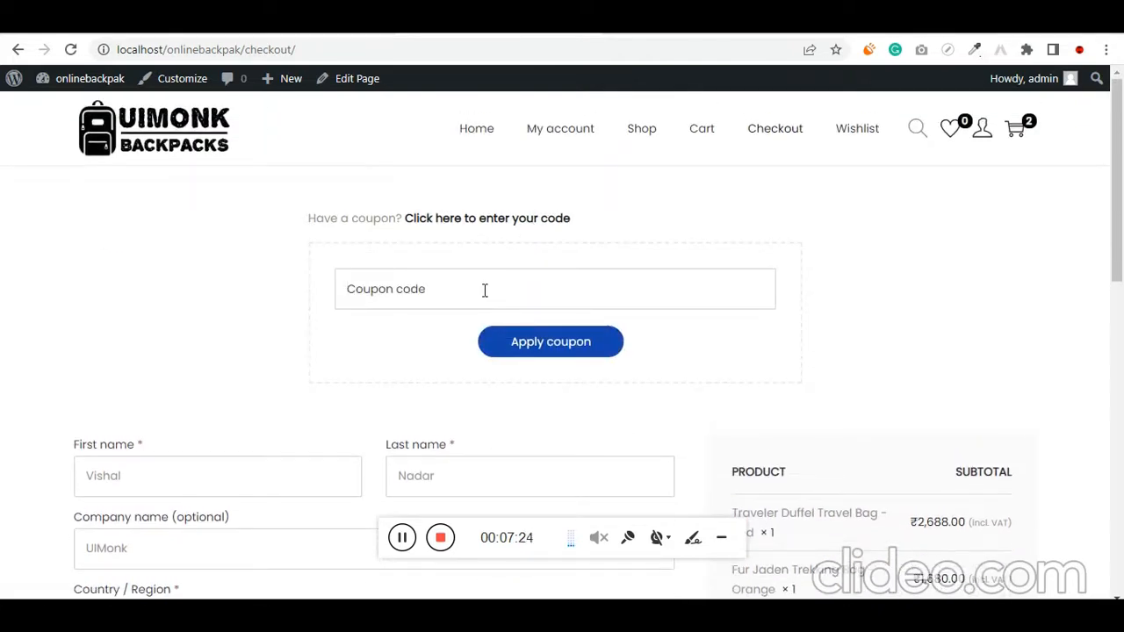
{"action": "type", "text": "#"}
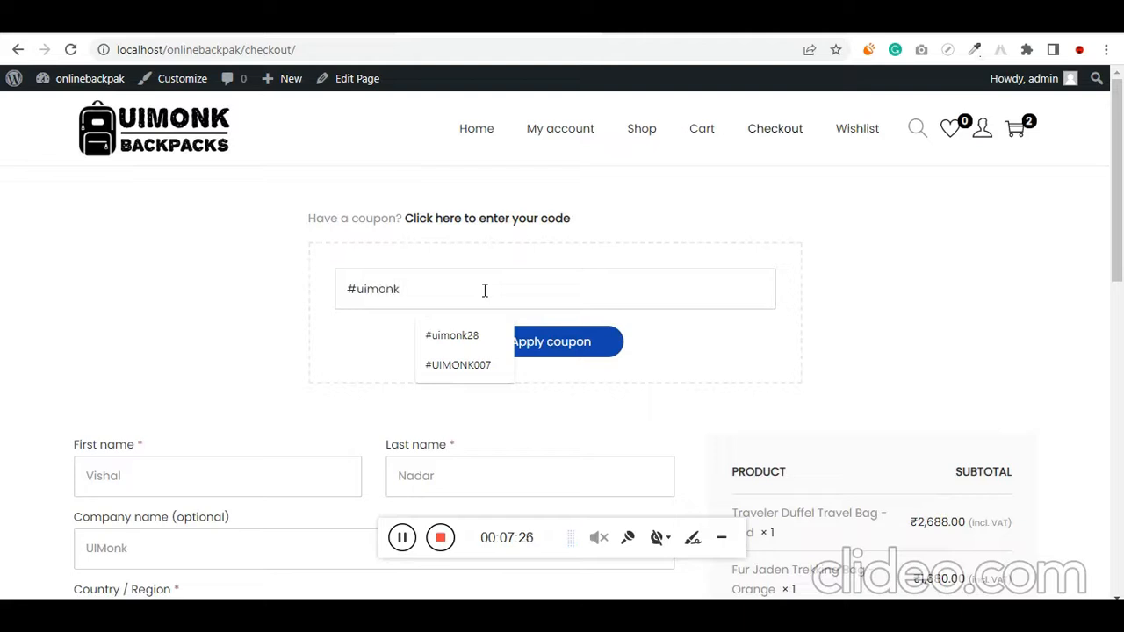
{"action": "type", "text": "uimonk"}
{"action": "key", "text": "Down"}
{"action": "key", "text": "Return"}
{"action": "key", "text": "ctrl+a"}
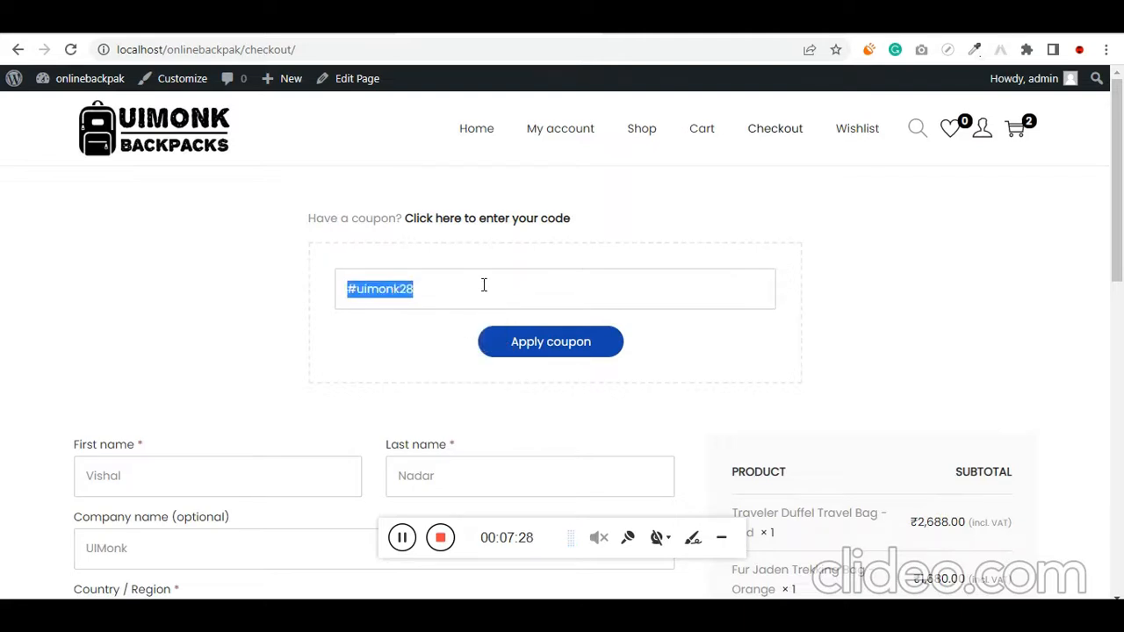
{"action": "scroll", "coordinate": [876, 333], "scroll_direction": "down", "scroll_amount": 3}
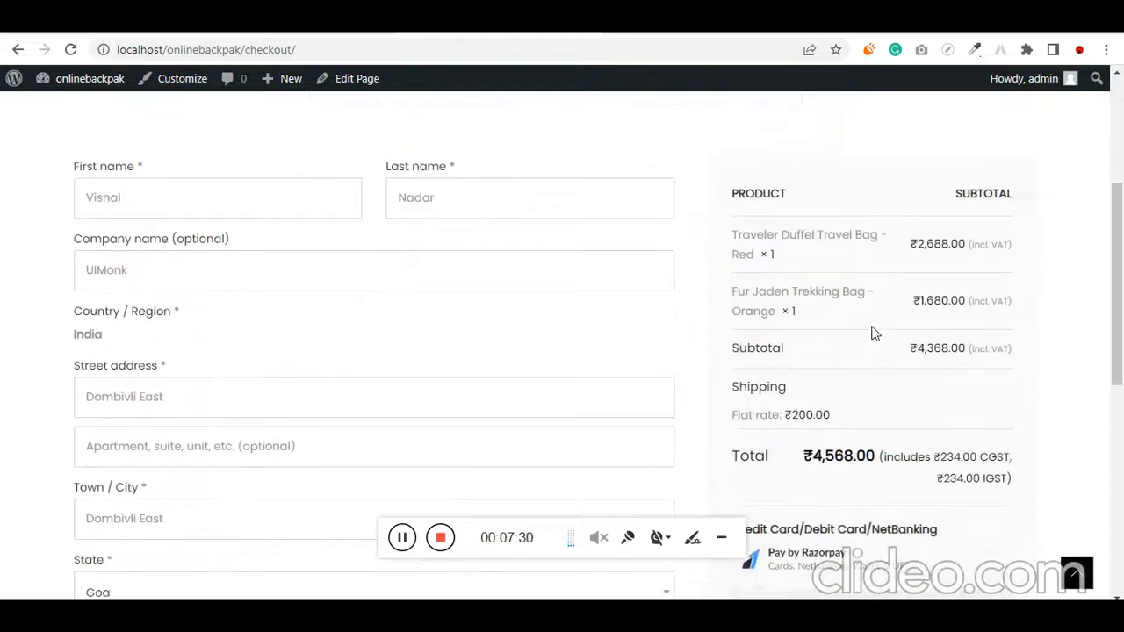
{"action": "scroll", "coordinate": [870, 331], "scroll_direction": "up", "scroll_amount": 1}
{"action": "left_click", "coordinate": [571, 183]}
{"action": "left_click", "coordinate": [571, 182]}
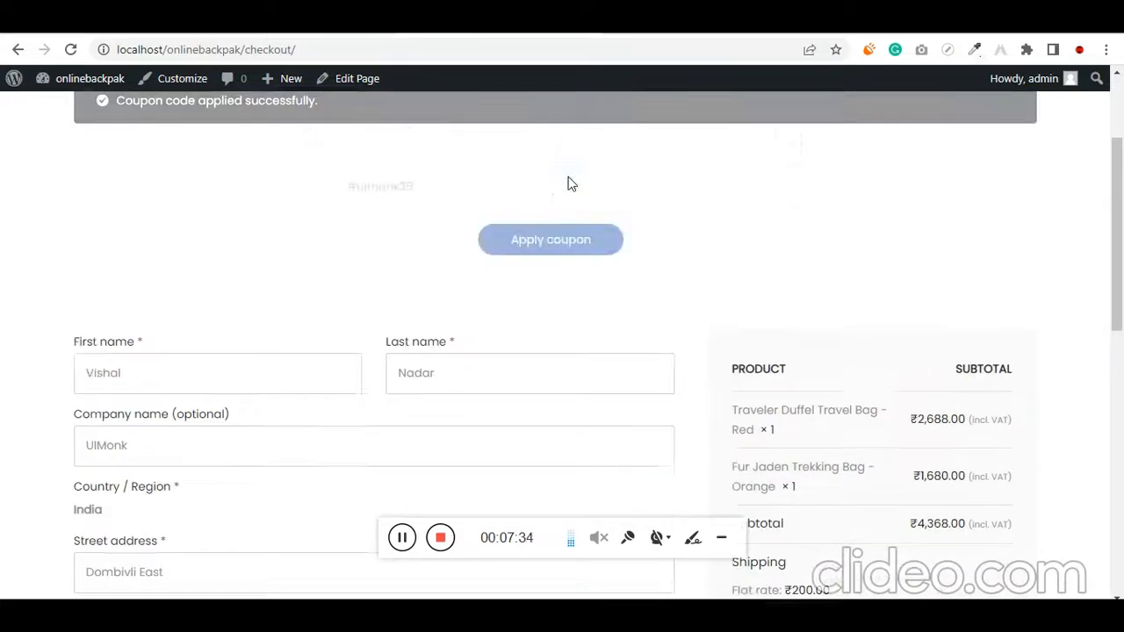
Highlight the coupon confirmation message and the discount amount on the order summary's coupon line
{"action": "left_click_drag", "start_coordinate": [97, 202], "coordinate": [321, 186]}
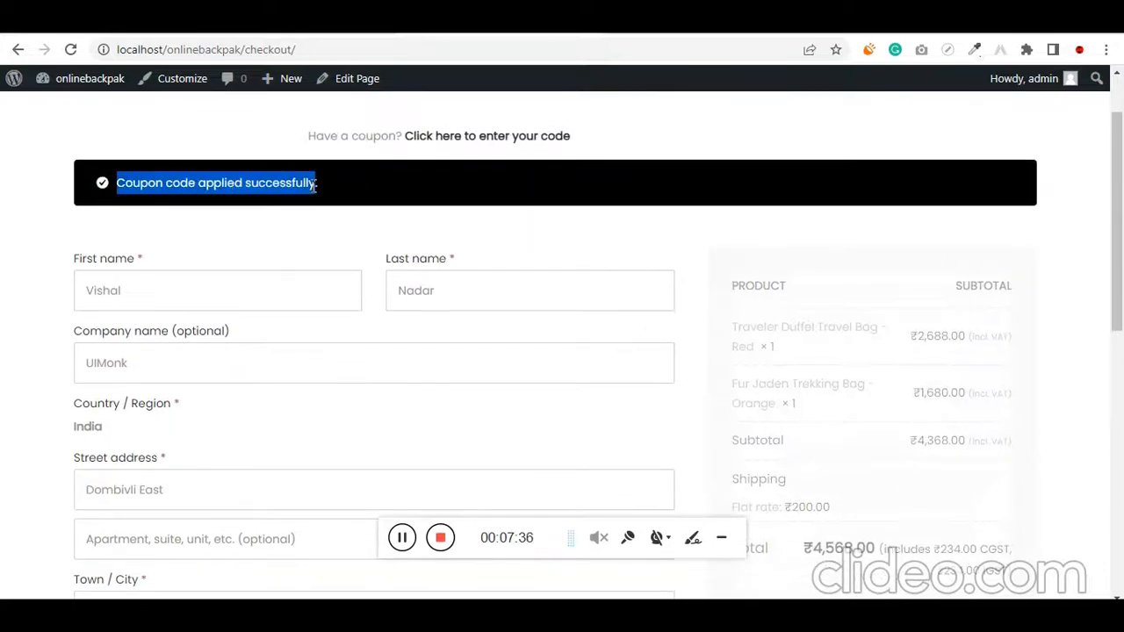
{"action": "scroll", "coordinate": [582, 246], "scroll_direction": "down", "scroll_amount": 2}
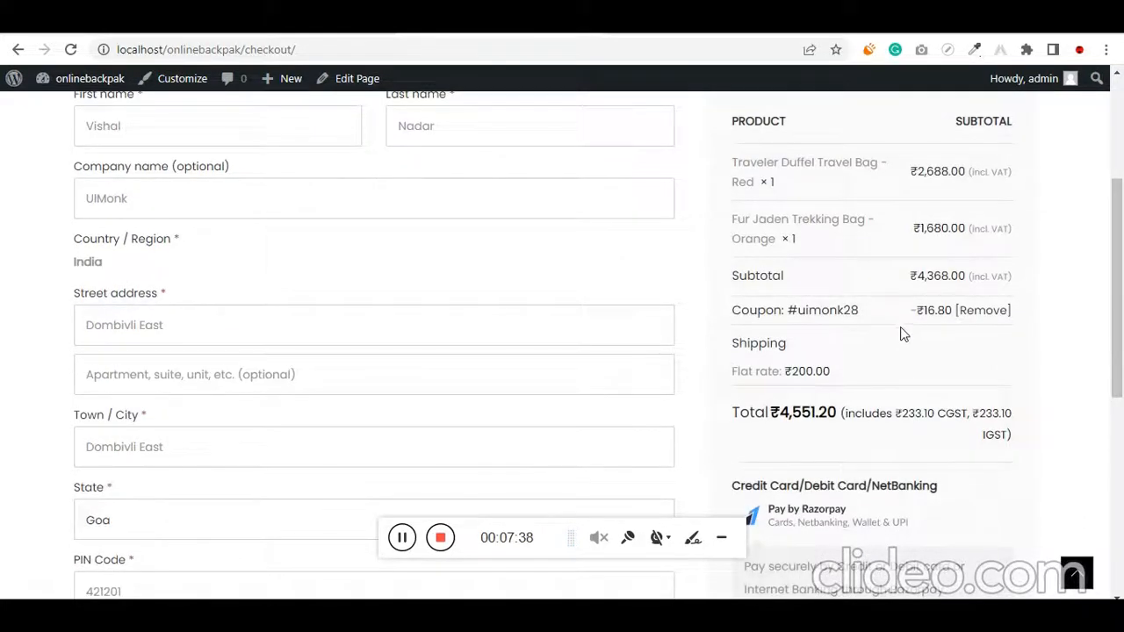
{"action": "scroll", "coordinate": [904, 334], "scroll_direction": "up", "scroll_amount": 1}
{"action": "left_click_drag", "start_coordinate": [735, 399], "coordinate": [945, 394]}
{"action": "left_click", "coordinate": [1062, 408]}
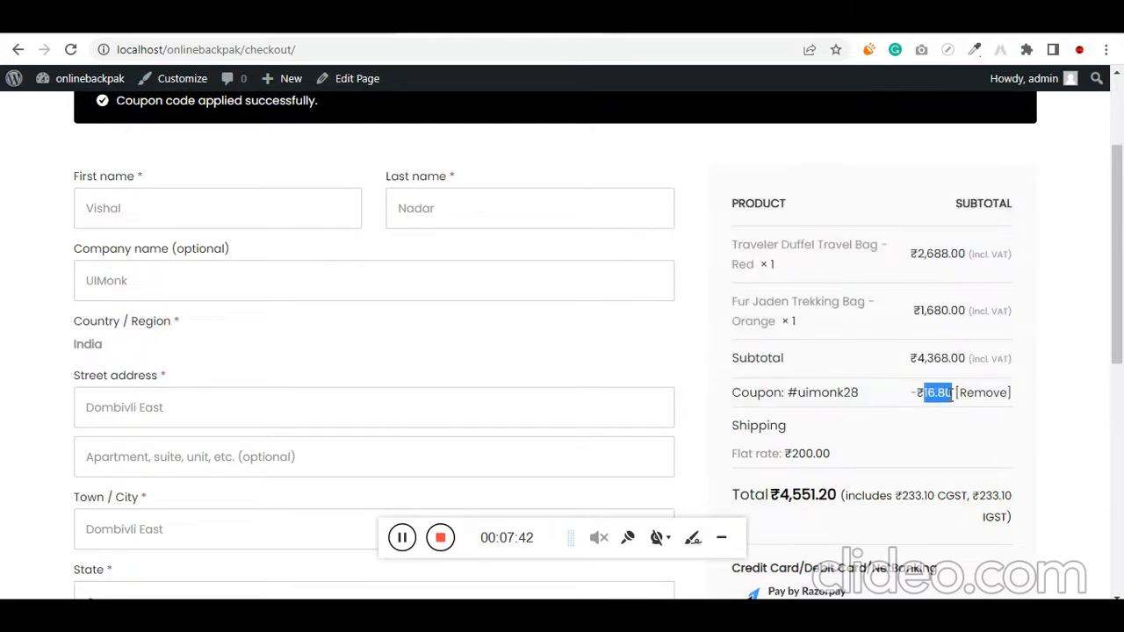
Highlight the order total in the checkout summary and place the order with the Razorpay payment method
{"action": "left_click", "coordinate": [1079, 330]}
{"action": "scroll", "coordinate": [994, 282], "scroll_direction": "down", "scroll_amount": 1}
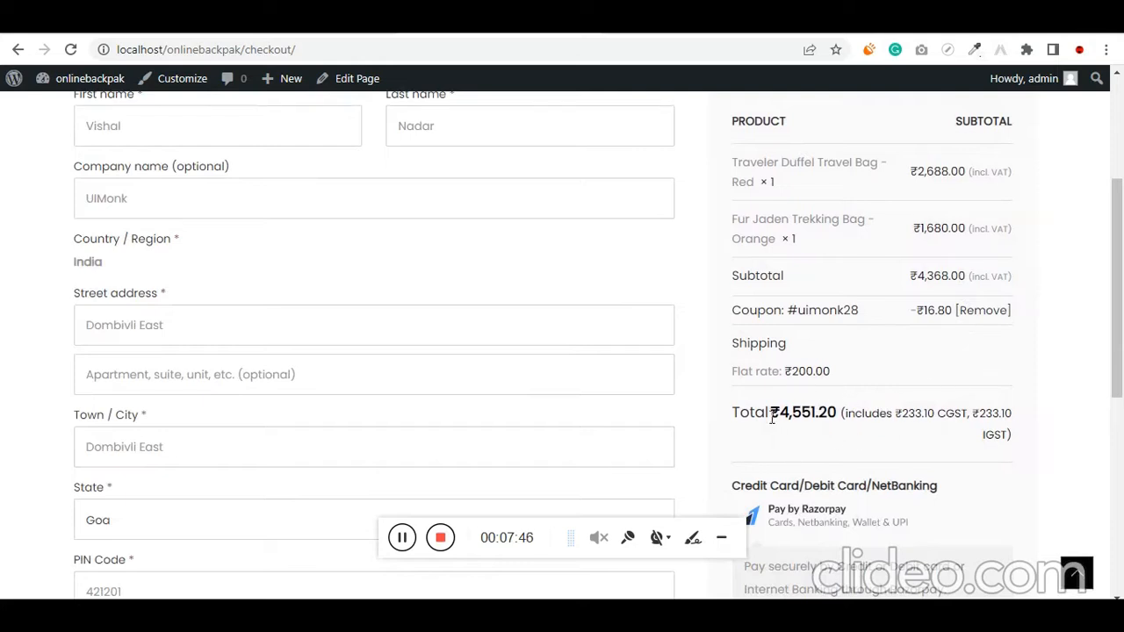
{"action": "left_click_drag", "start_coordinate": [772, 418], "coordinate": [840, 415]}
{"action": "scroll", "coordinate": [827, 413], "scroll_direction": "down", "scroll_amount": 3}
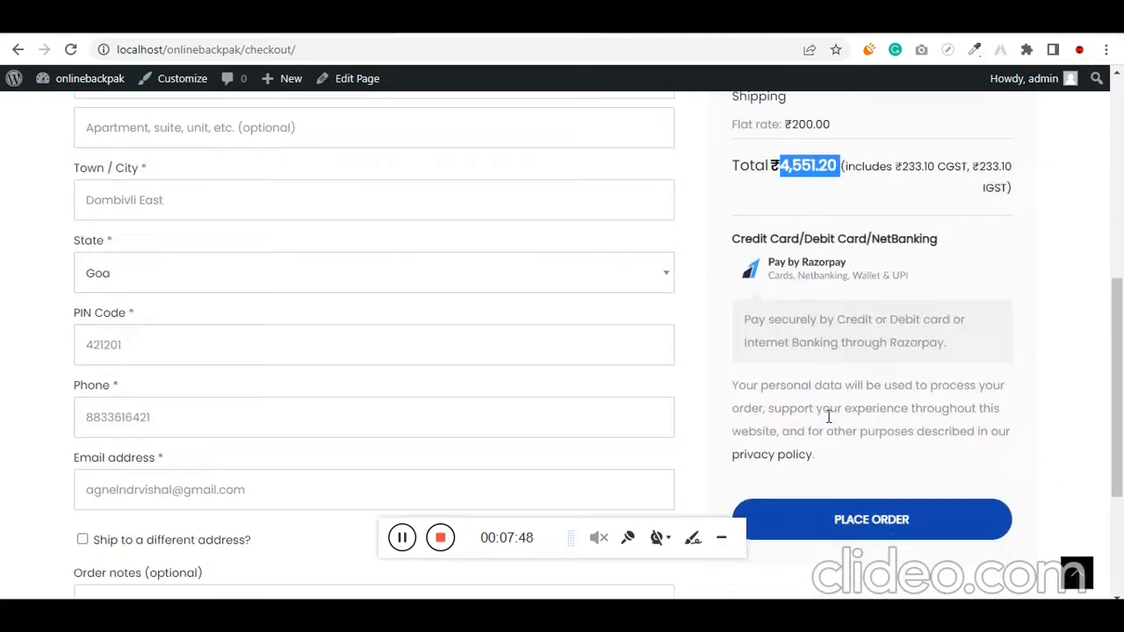
{"action": "left_click", "coordinate": [866, 520]}
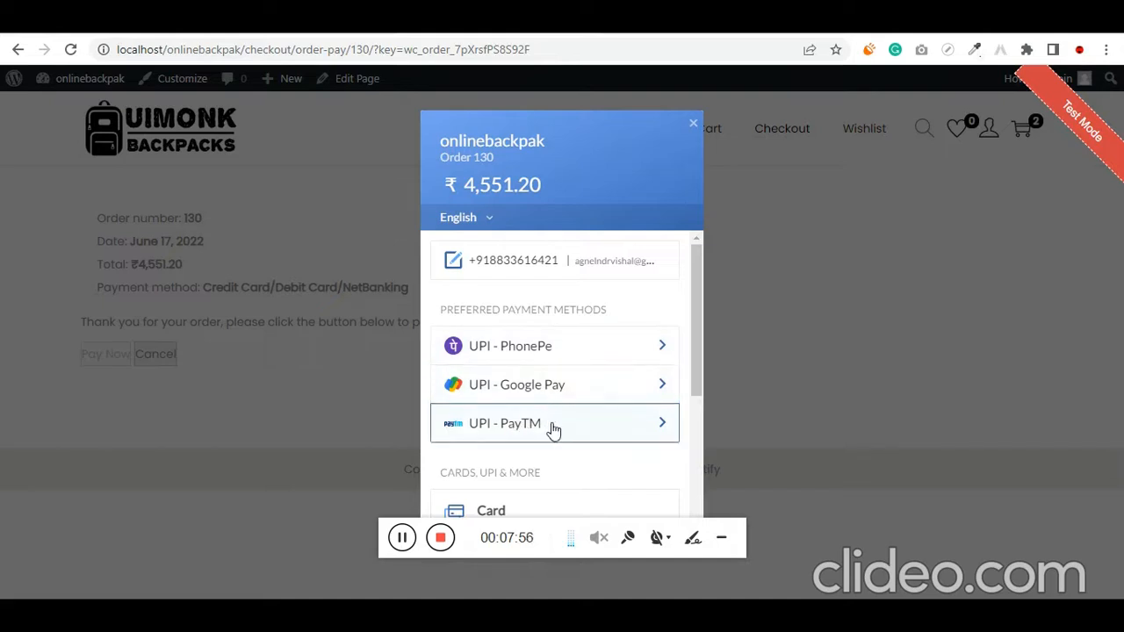
Choose UPI / QR as the Razorpay payment method, enter the UPI ID success@razorpay, and pay for the order
{"action": "left_click_drag", "start_coordinate": [696, 366], "coordinate": [695, 498]}
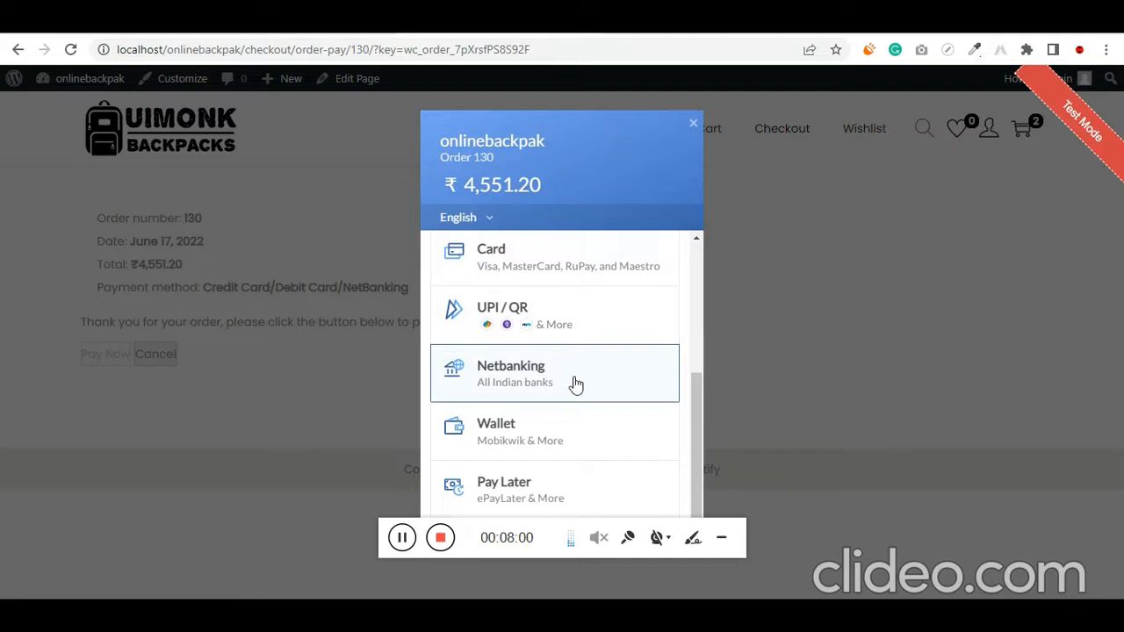
{"action": "left_click", "coordinate": [557, 317]}
{"action": "type", "text": "success@razorpay"}
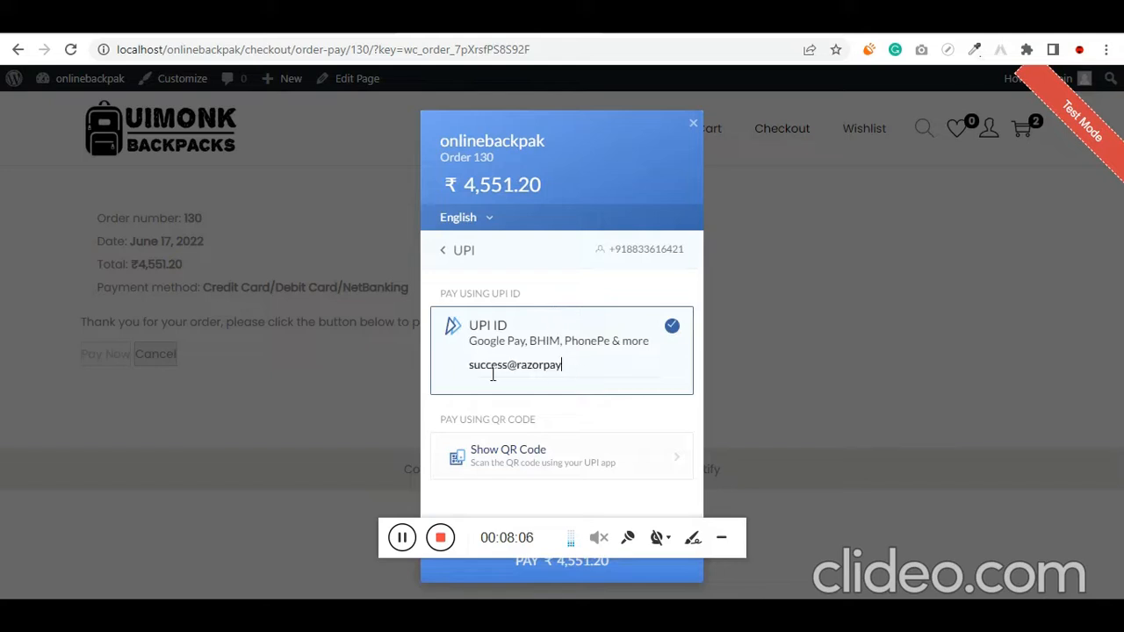
{"action": "left_click", "coordinate": [570, 562]}
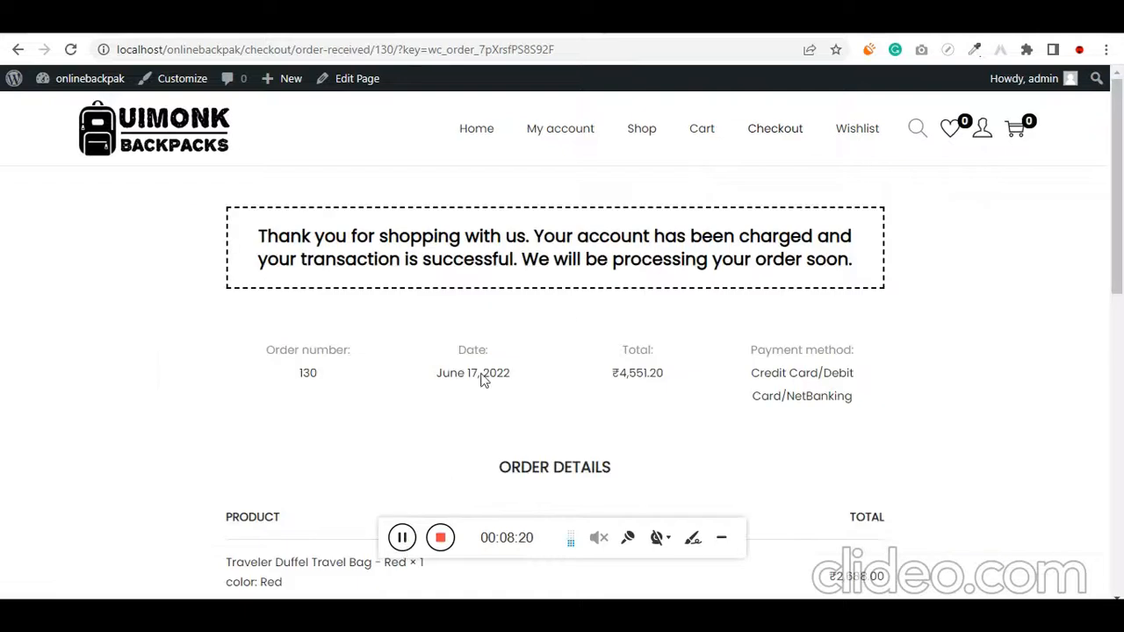
Highlight the payment confirmation message and the subtotal, discount, shipping, and included tax amounts in the order details
{"action": "triple_click", "coordinate": [494, 256]}
{"action": "scroll", "coordinate": [492, 258], "scroll_direction": "down", "scroll_amount": 4}
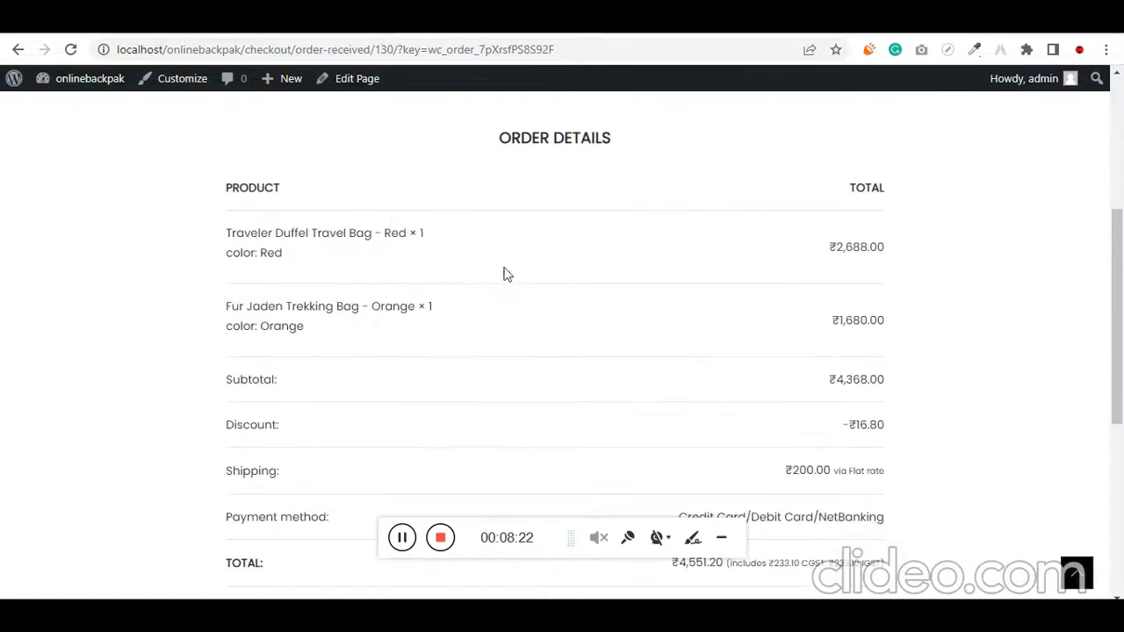
{"action": "scroll", "coordinate": [588, 409], "scroll_direction": "down", "scroll_amount": 1}
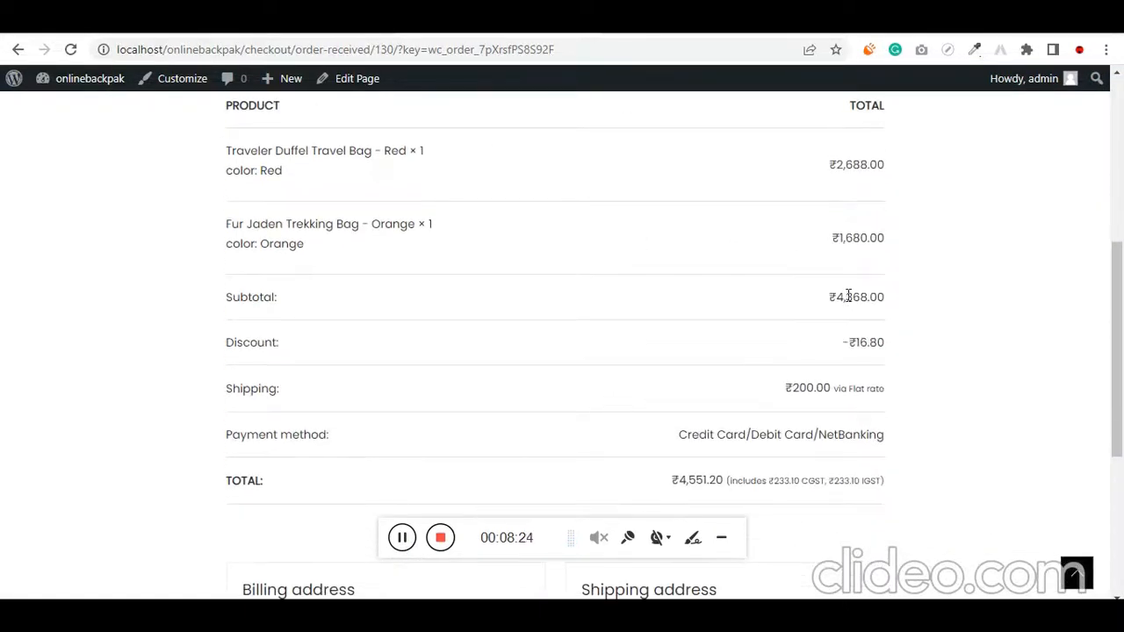
{"action": "triple_click", "coordinate": [844, 296]}
{"action": "triple_click", "coordinate": [866, 341]}
{"action": "triple_click", "coordinate": [808, 389]}
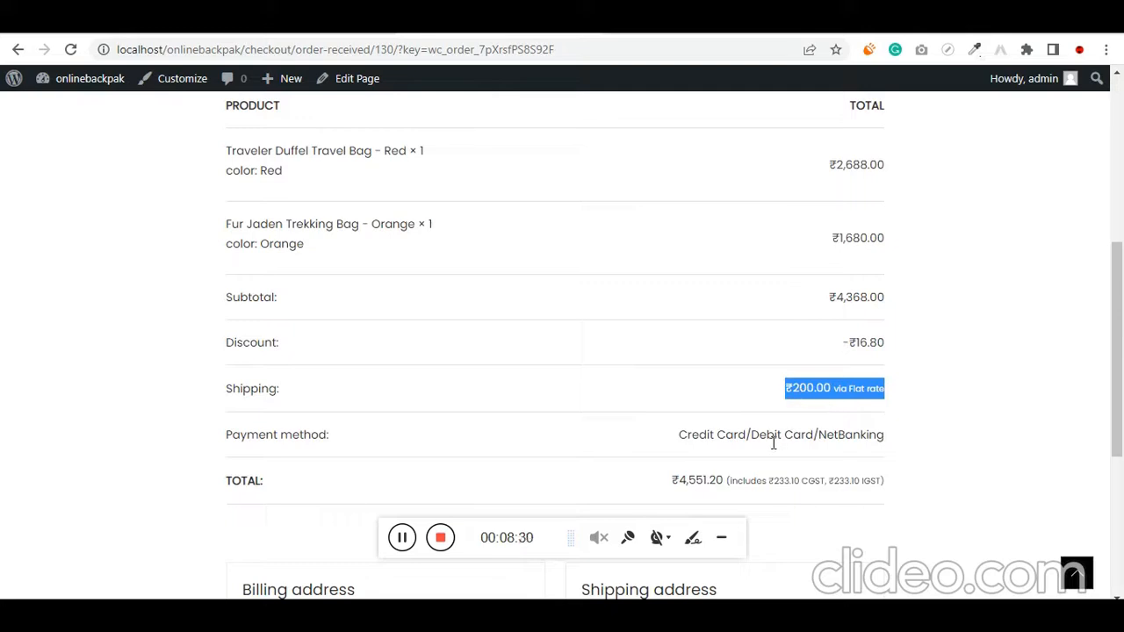
{"action": "left_click_drag", "start_coordinate": [737, 480], "coordinate": [881, 480]}
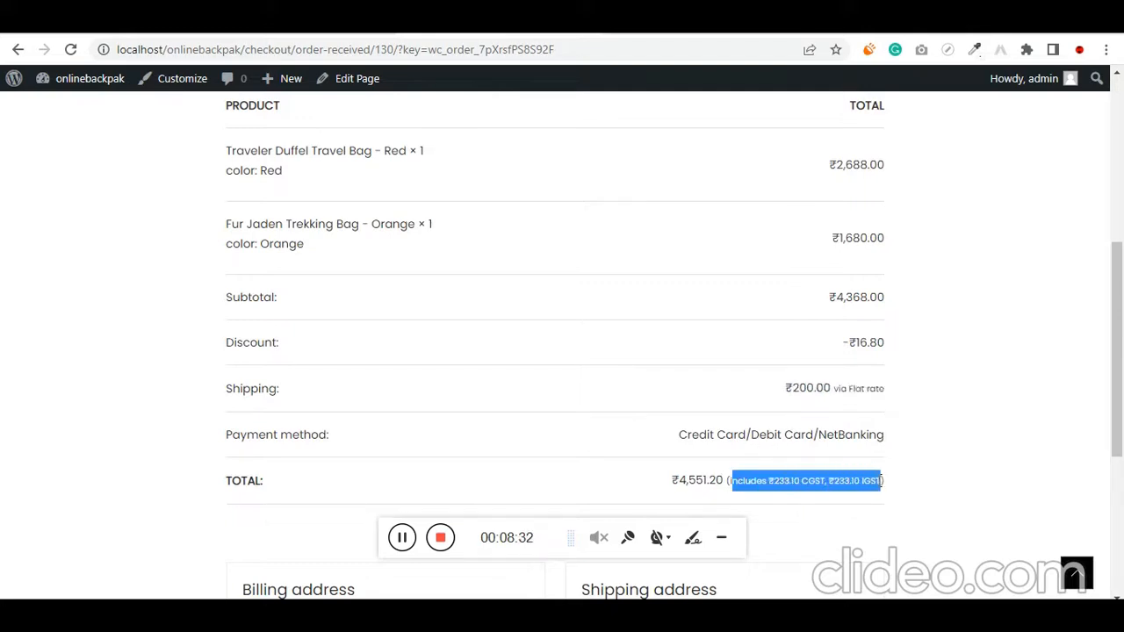
Highlight the billing and shipping address headings, the state in the shipping address, and the flat-rate shipping charge
{"action": "scroll", "coordinate": [804, 480], "scroll_direction": "down", "scroll_amount": 4}
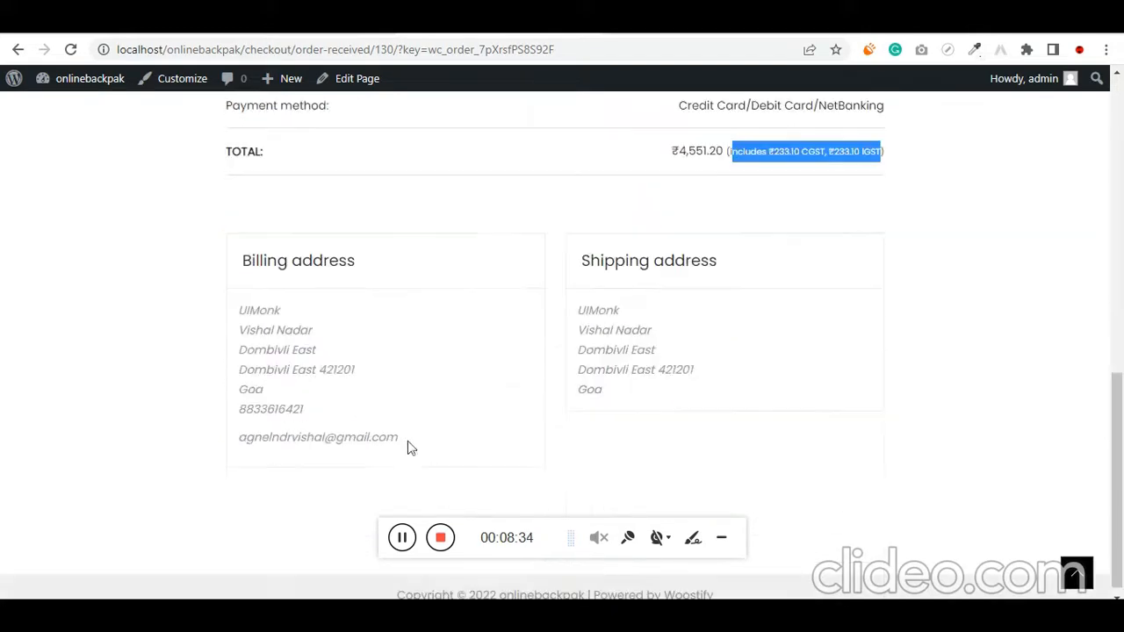
{"action": "triple_click", "coordinate": [306, 264]}
{"action": "left_click_drag", "start_coordinate": [579, 260], "coordinate": [718, 260]}
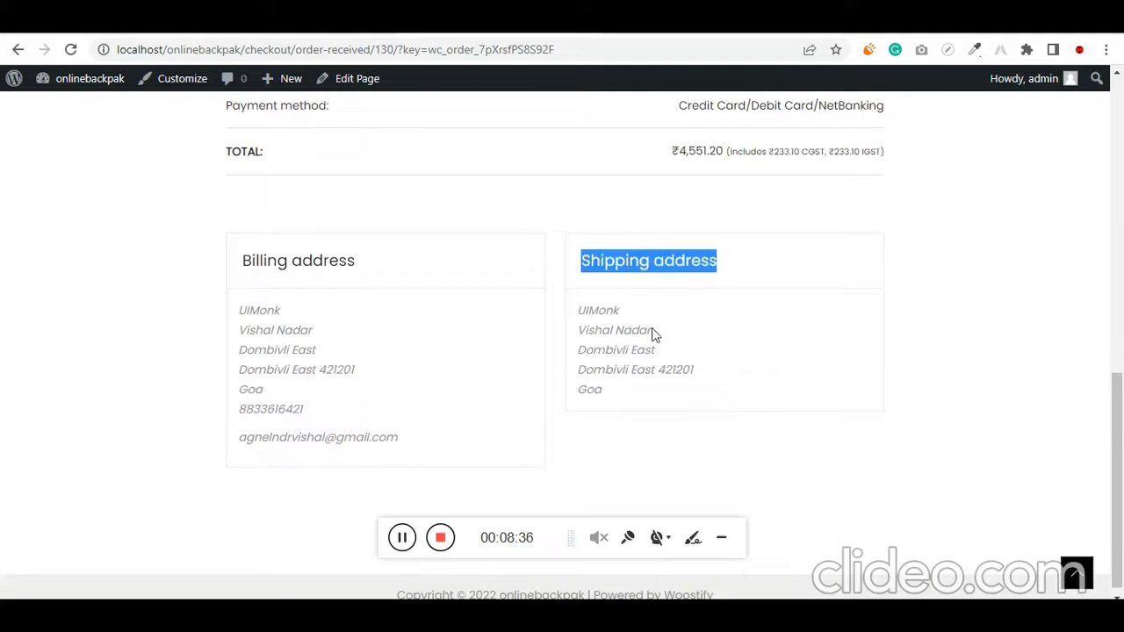
{"action": "left_click_drag", "start_coordinate": [622, 396], "coordinate": [573, 393]}
{"action": "scroll", "coordinate": [572, 392], "scroll_direction": "up", "scroll_amount": 3}
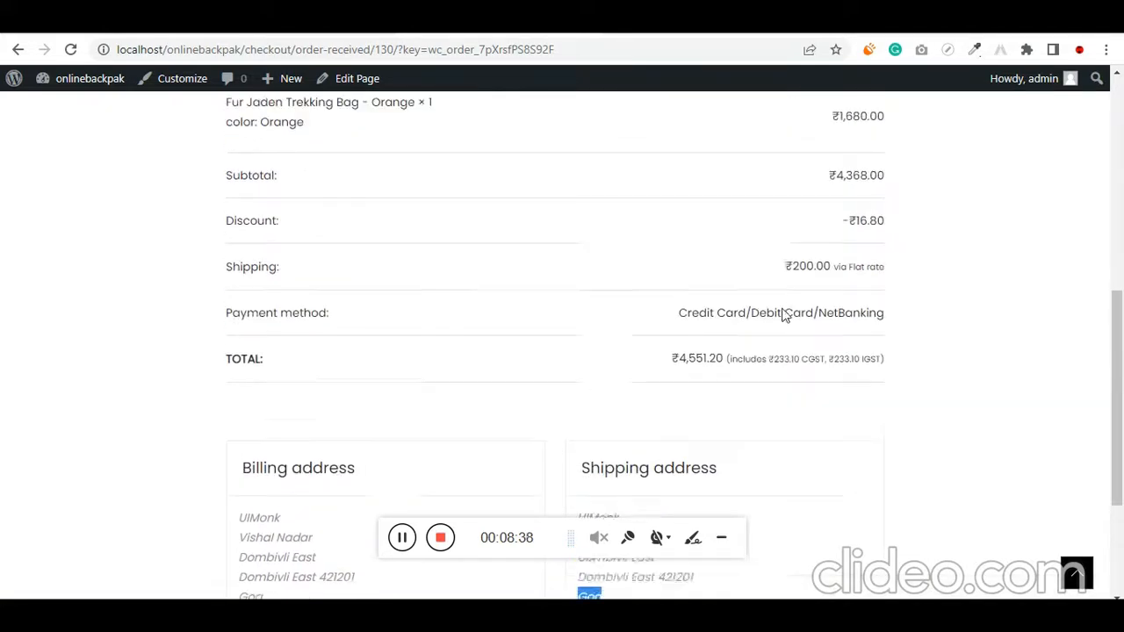
{"action": "triple_click", "coordinate": [807, 298]}
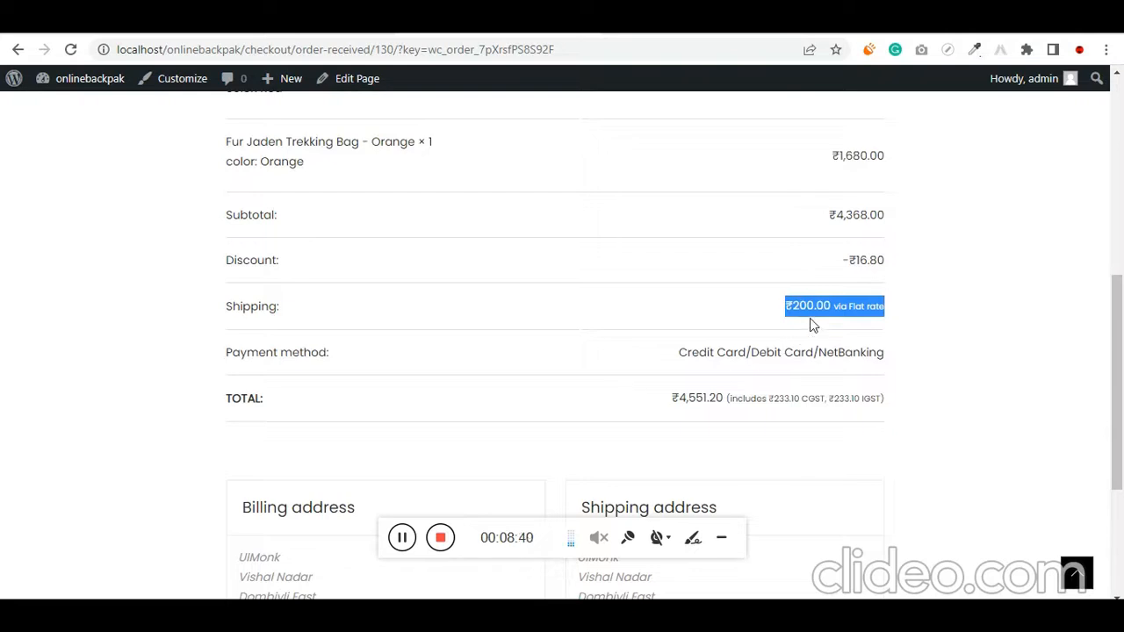
Open the order list in My account and highlight the Status heading and the newest order's Processing status
{"action": "scroll", "coordinate": [736, 350], "scroll_direction": "up", "scroll_amount": 6}
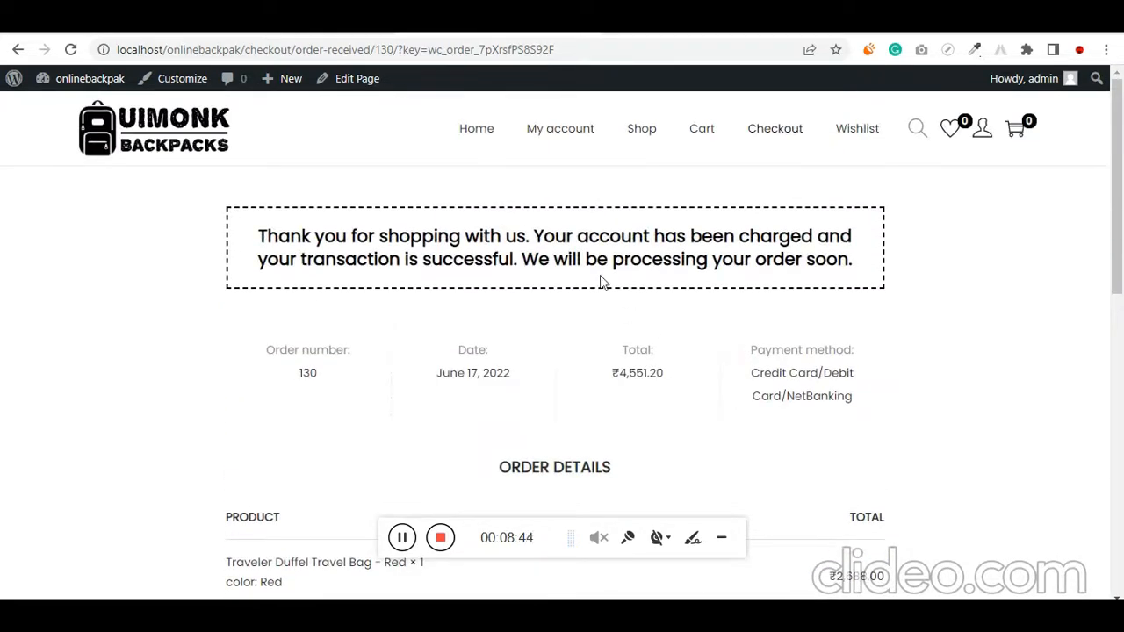
{"action": "left_click", "coordinate": [572, 143]}
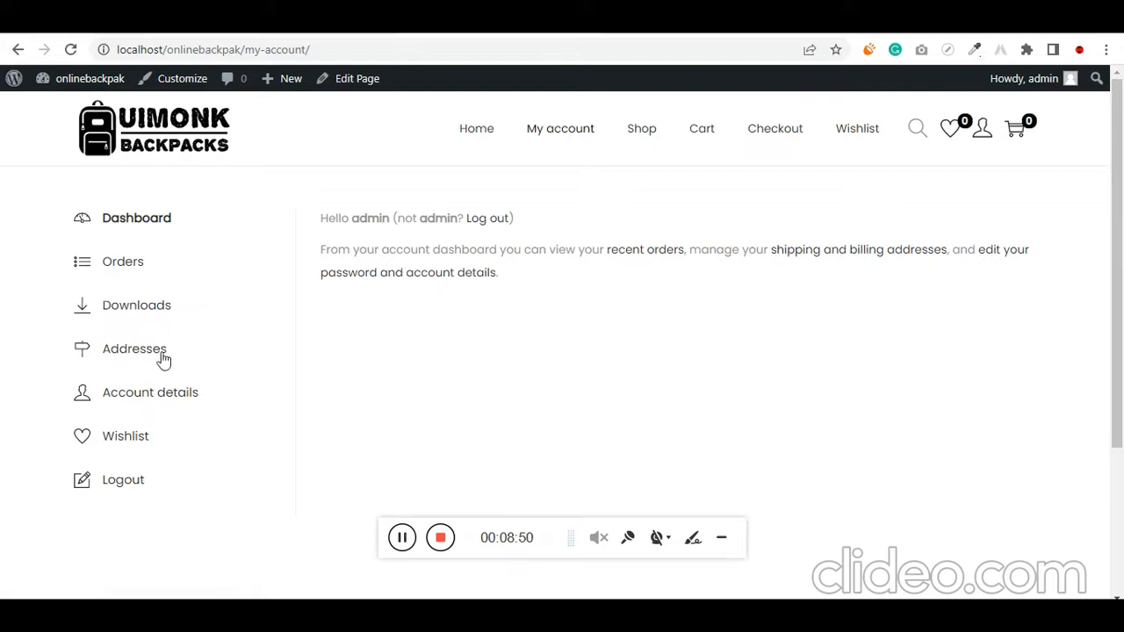
{"action": "left_click", "coordinate": [138, 264]}
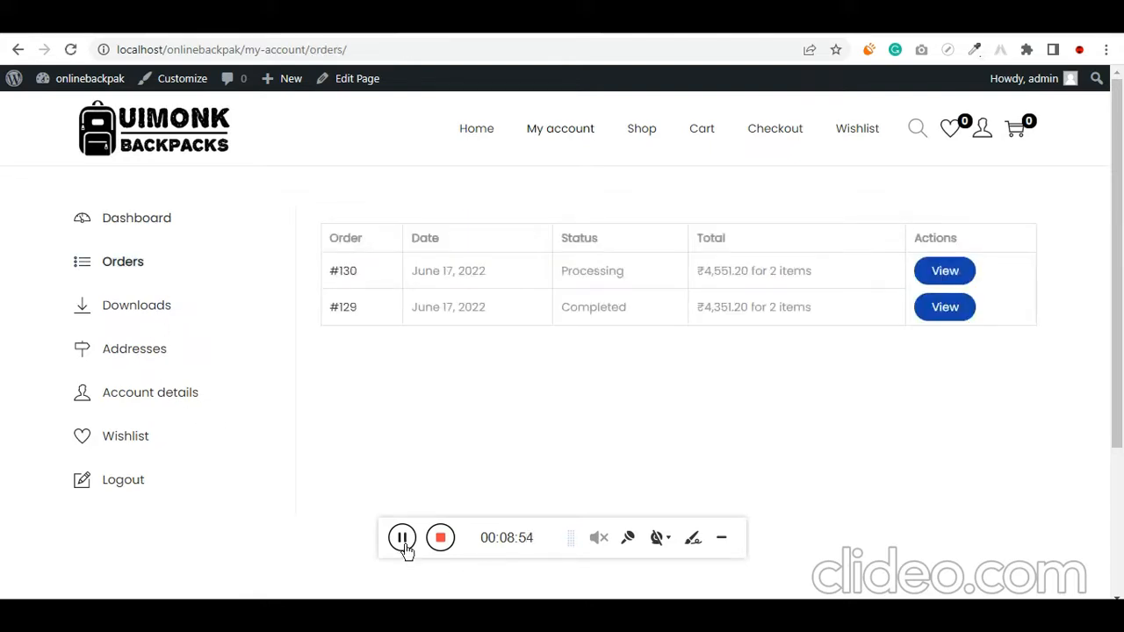
{"action": "double_click", "coordinate": [597, 273]}
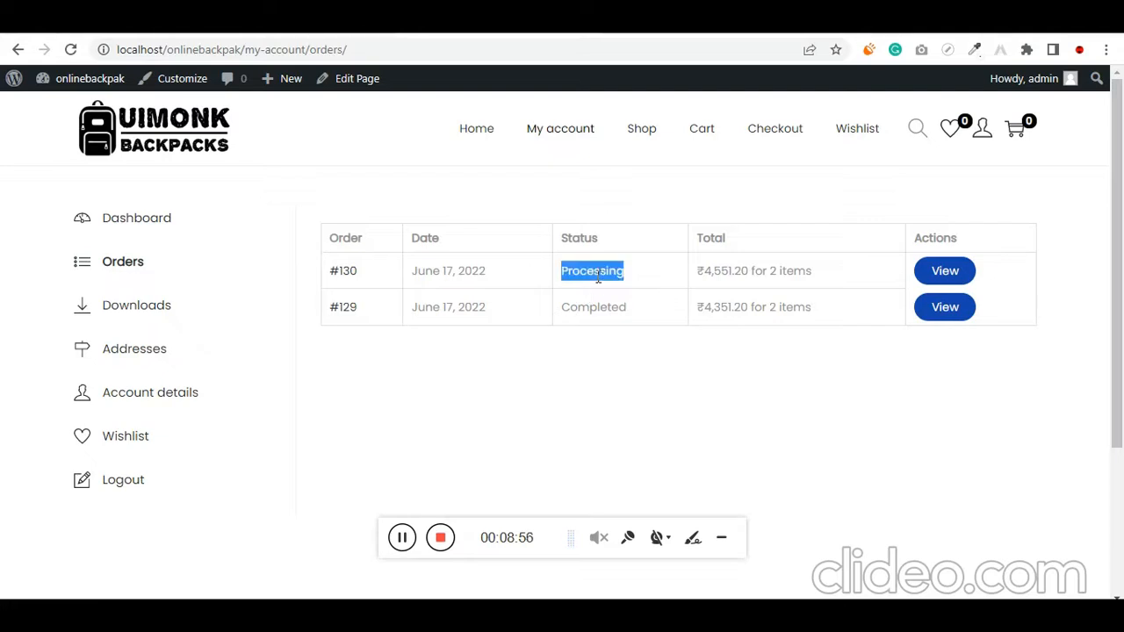
{"action": "double_click", "coordinate": [588, 239]}
{"action": "double_click", "coordinate": [593, 273]}
{"action": "double_click", "coordinate": [604, 272]}
Switch to the WordPress admin, open the WooCommerce orders list, and open the order marked Processing
{"action": "left_click", "coordinate": [151, 21]}
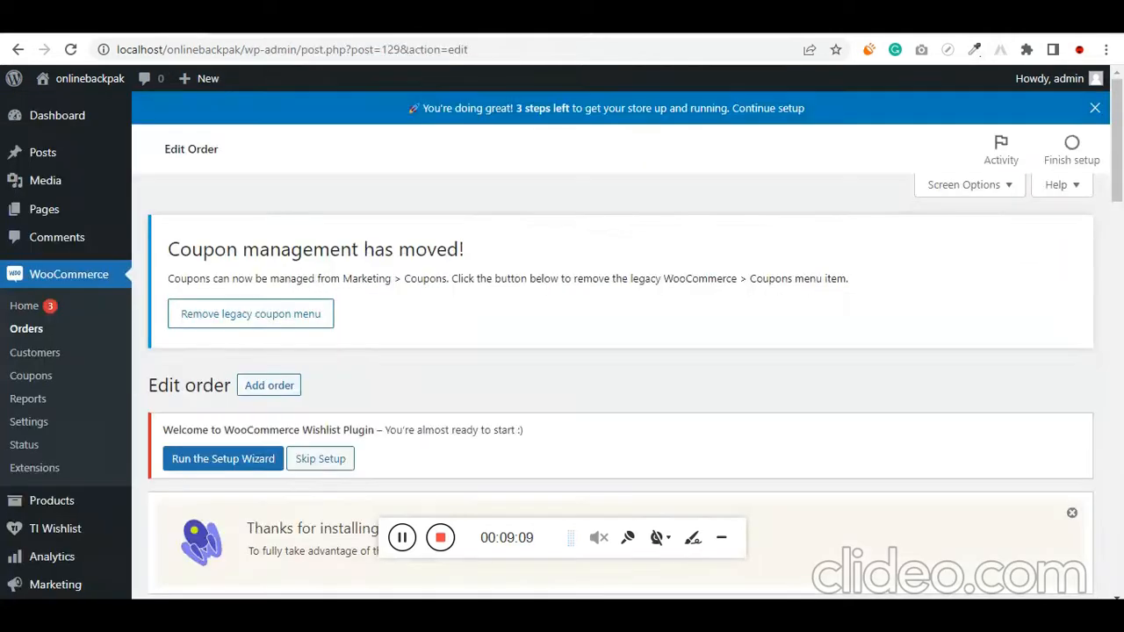
{"action": "left_click", "coordinate": [25, 328]}
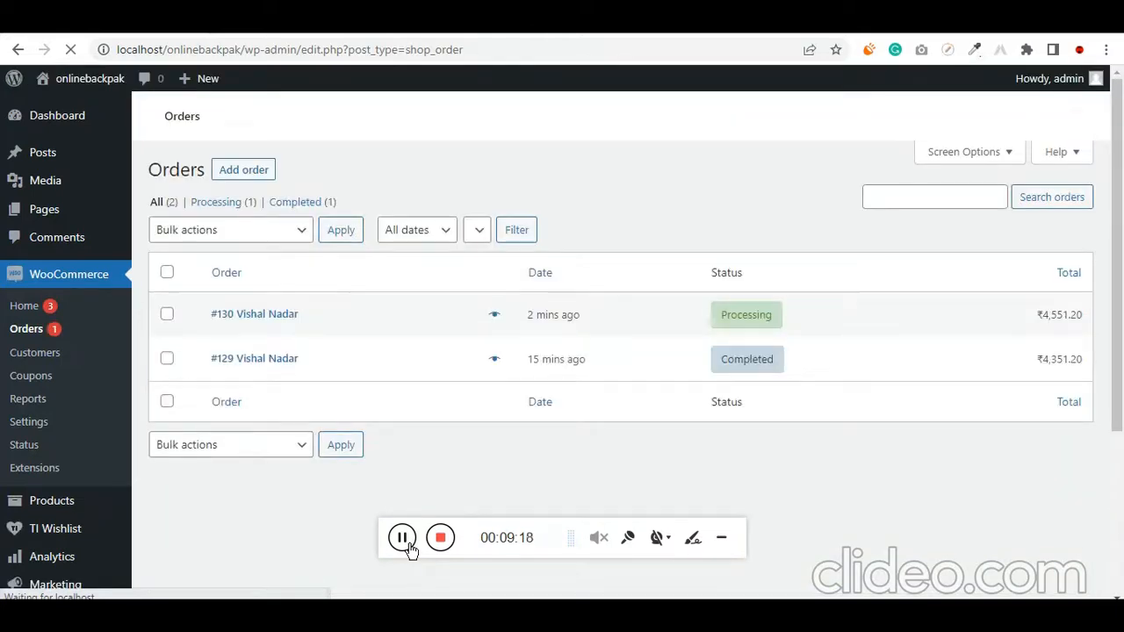
{"action": "scroll", "coordinate": [606, 415], "scroll_direction": "down", "scroll_amount": 4}
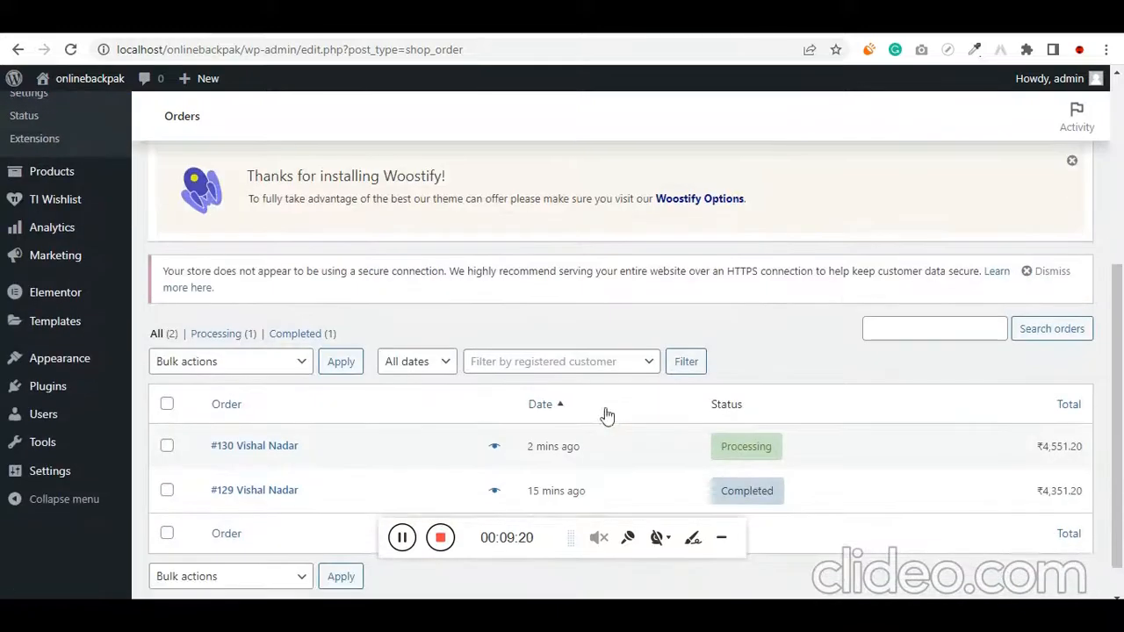
{"action": "scroll", "coordinate": [605, 415], "scroll_direction": "down", "scroll_amount": 1}
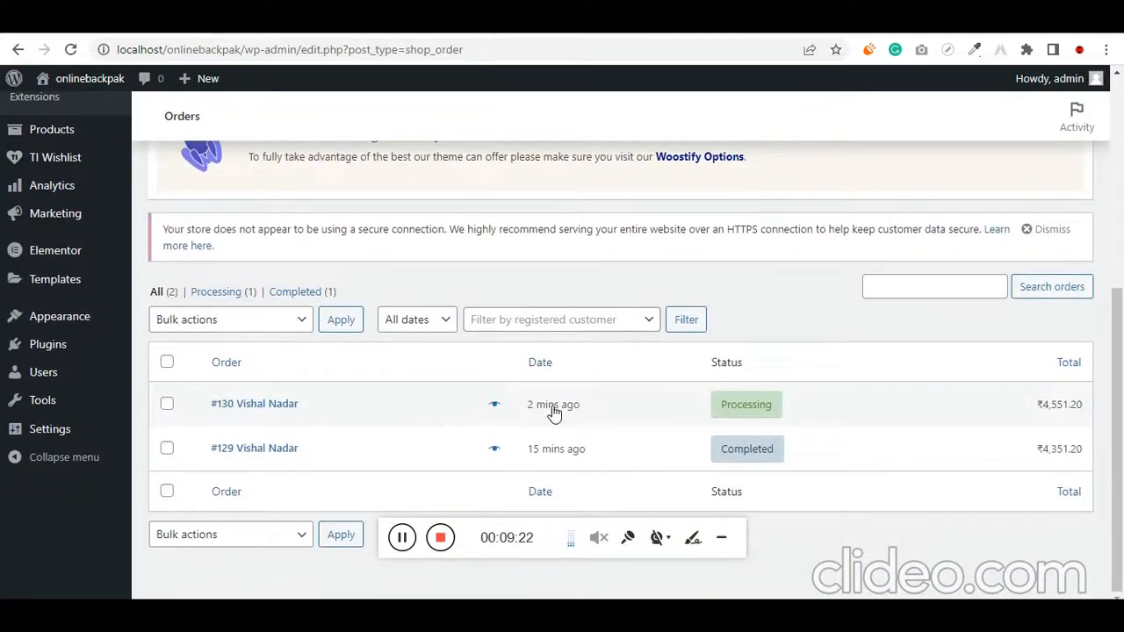
{"action": "left_click", "coordinate": [737, 409]}
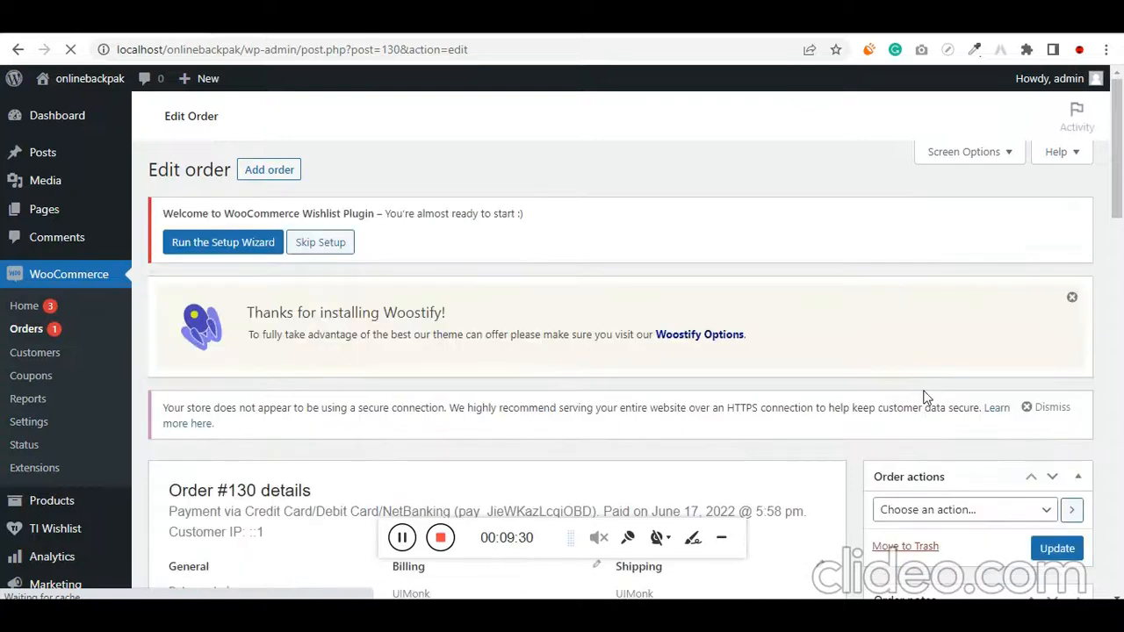
Highlight the Razorpay payment note and its payment ID in the order notes
{"action": "scroll", "coordinate": [896, 411], "scroll_direction": "down", "scroll_amount": 5}
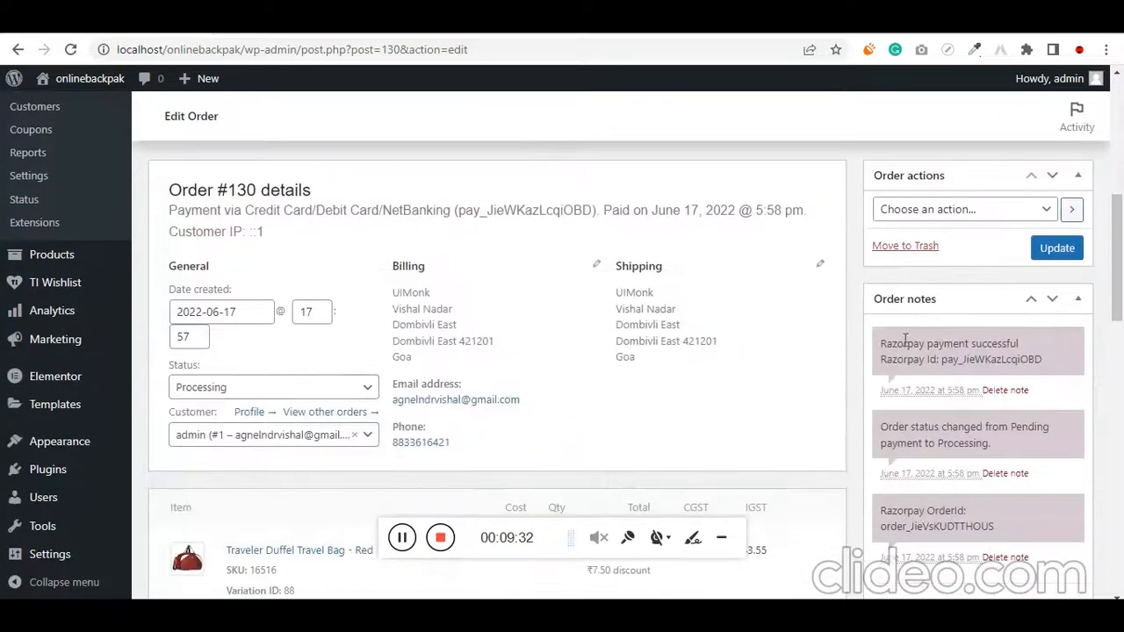
{"action": "triple_click", "coordinate": [933, 336]}
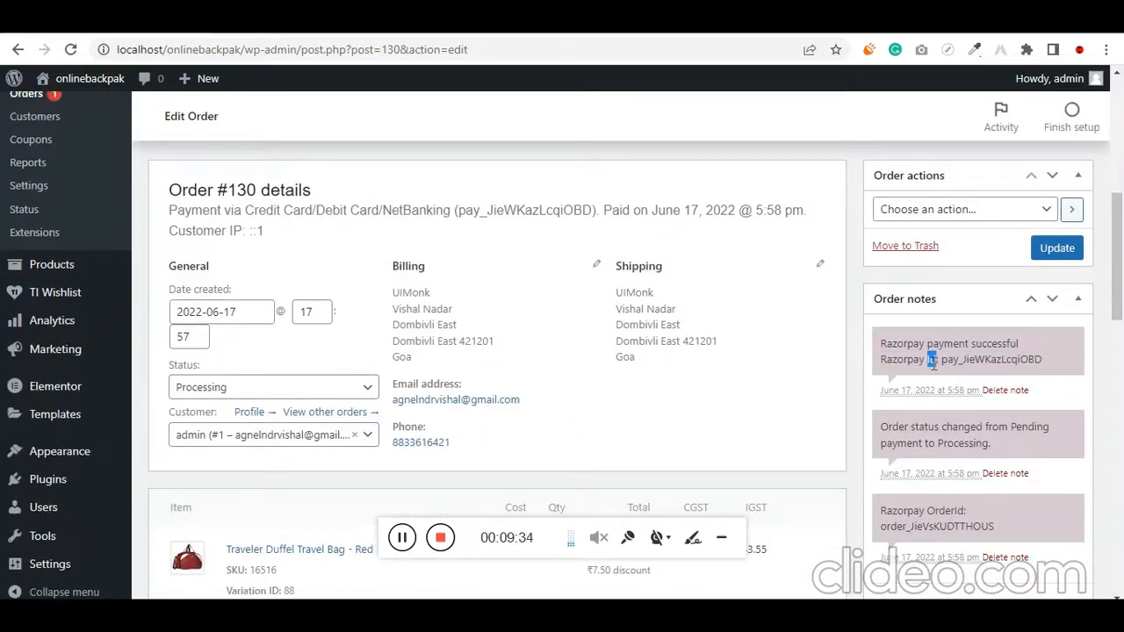
{"action": "triple_click", "coordinate": [932, 359]}
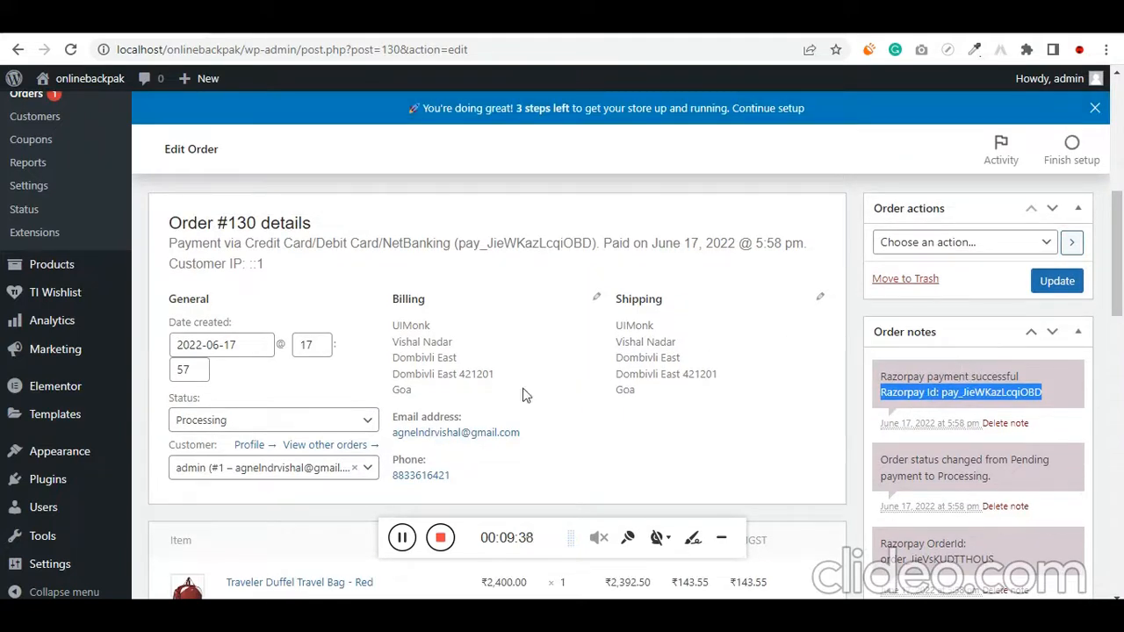
Look through the available order statuses, set the order's status to Completed, and update the order
{"action": "left_click", "coordinate": [315, 421]}
{"action": "scroll", "coordinate": [308, 431], "scroll_direction": "down", "scroll_amount": 1}
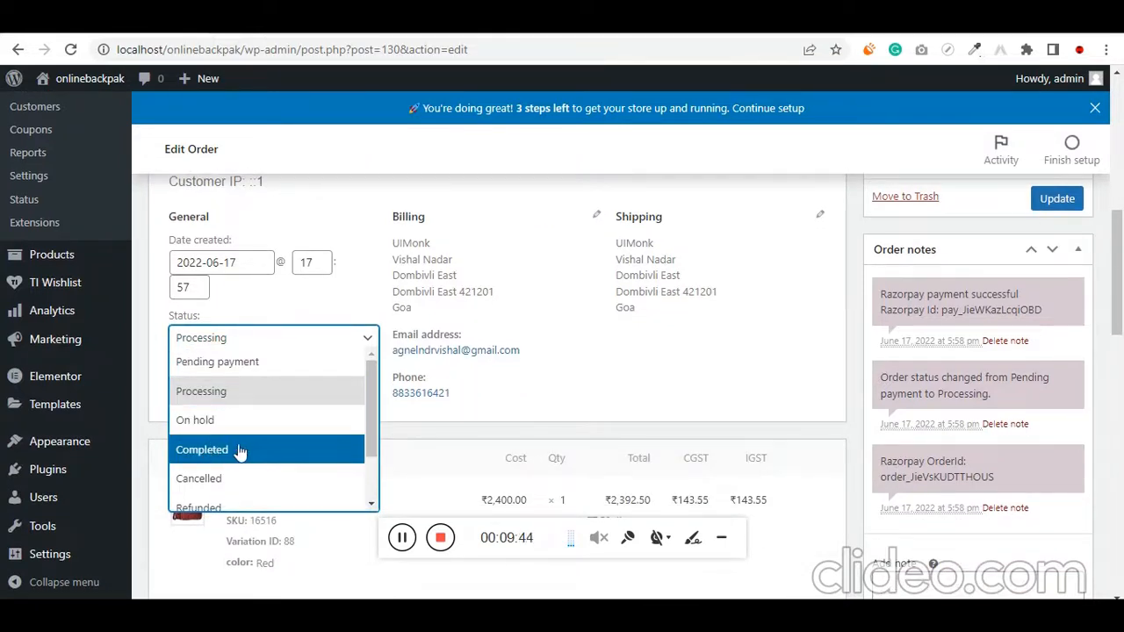
{"action": "scroll", "coordinate": [263, 478], "scroll_direction": "down", "scroll_amount": 2}
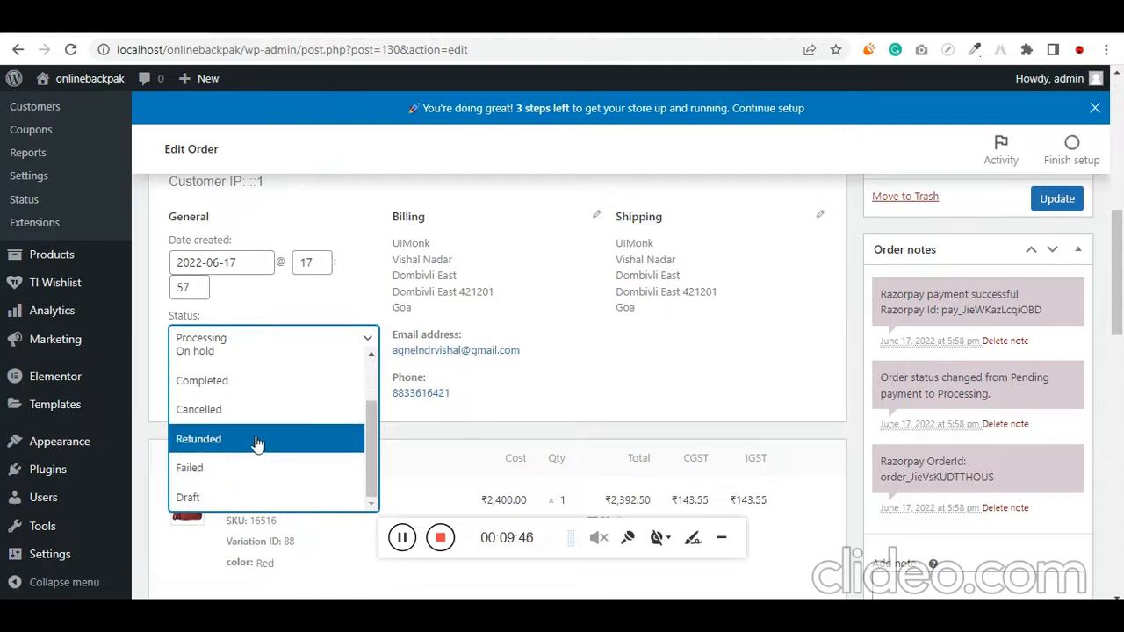
{"action": "scroll", "coordinate": [268, 474], "scroll_direction": "up", "scroll_amount": 1}
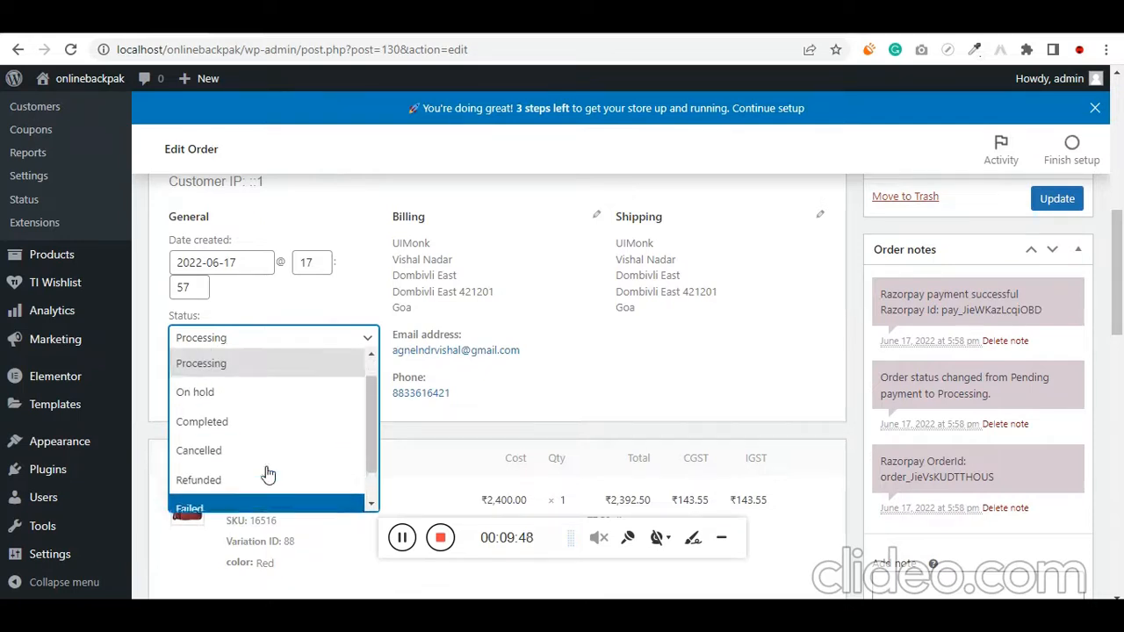
{"action": "scroll", "coordinate": [266, 470], "scroll_direction": "up", "scroll_amount": 1}
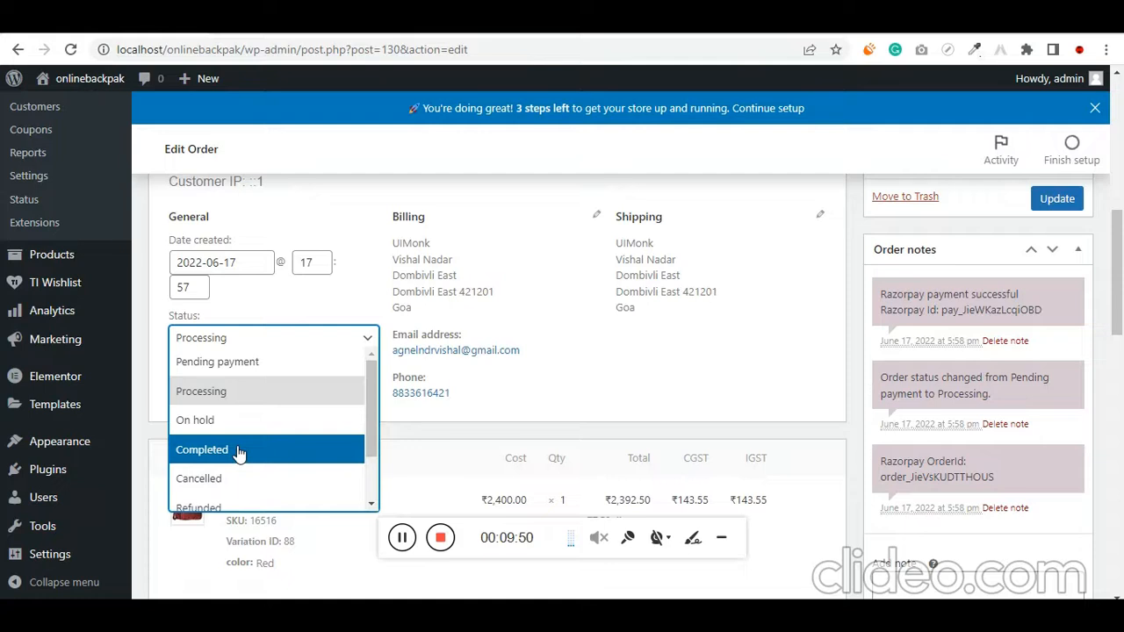
{"action": "left_click", "coordinate": [239, 451]}
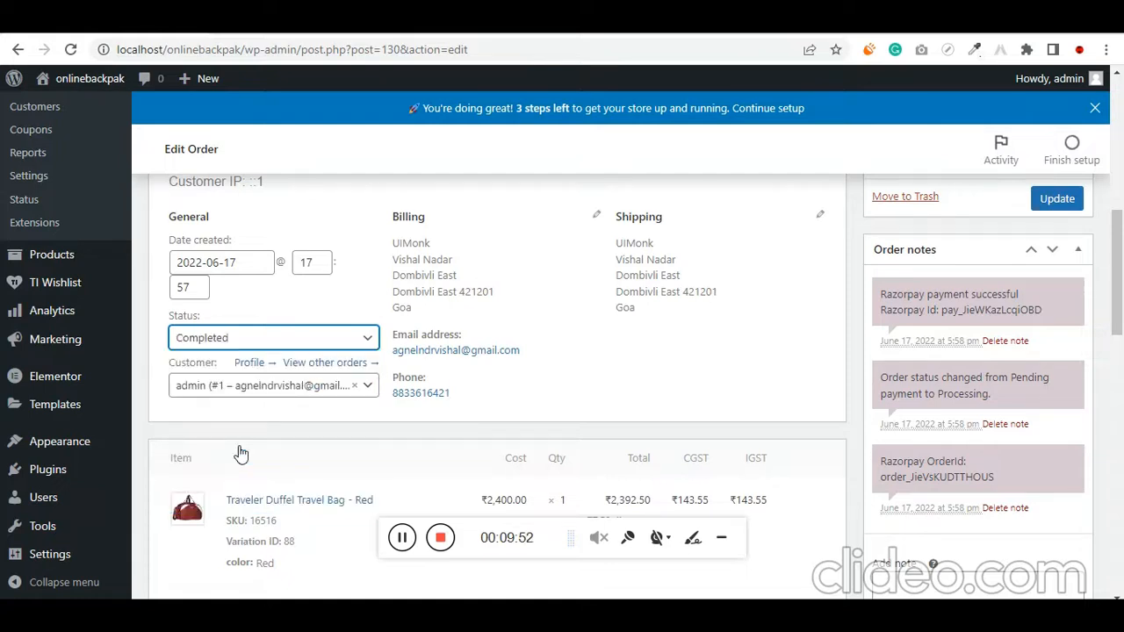
{"action": "scroll", "coordinate": [352, 452], "scroll_direction": "down", "scroll_amount": 5}
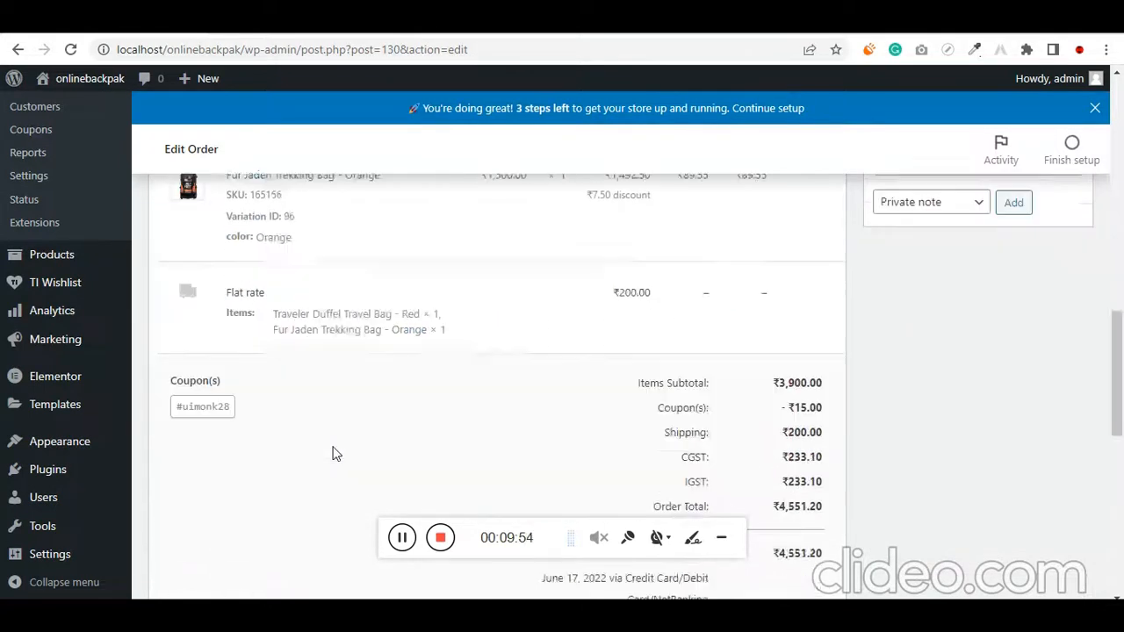
{"action": "scroll", "coordinate": [342, 449], "scroll_direction": "down", "scroll_amount": 8}
{"action": "scroll", "coordinate": [351, 452], "scroll_direction": "up", "scroll_amount": 15}
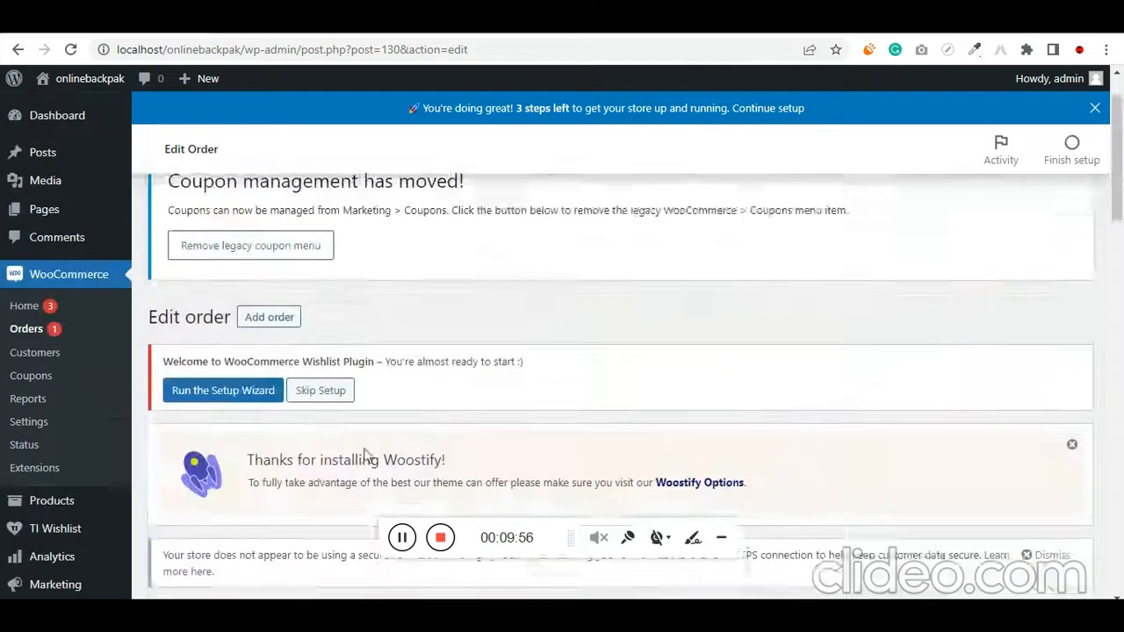
{"action": "scroll", "coordinate": [364, 454], "scroll_direction": "down", "scroll_amount": 4}
{"action": "left_click", "coordinate": [1060, 354]}
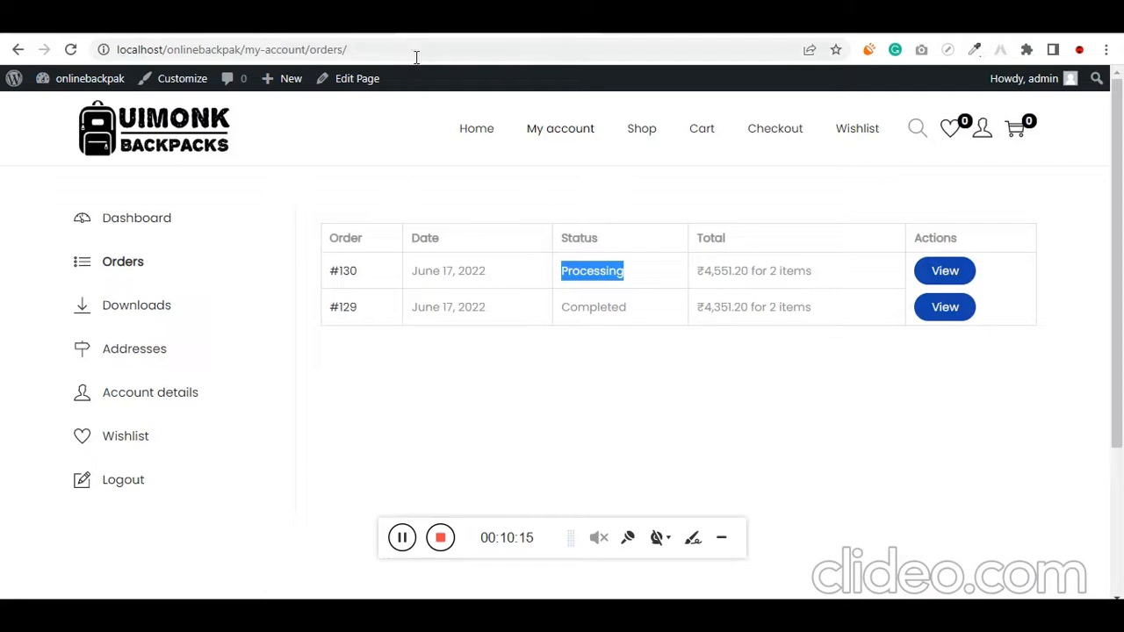
Switch back to the store's My account order list, reload it, and highlight the newest order's status
{"action": "left_click", "coordinate": [418, 50]}
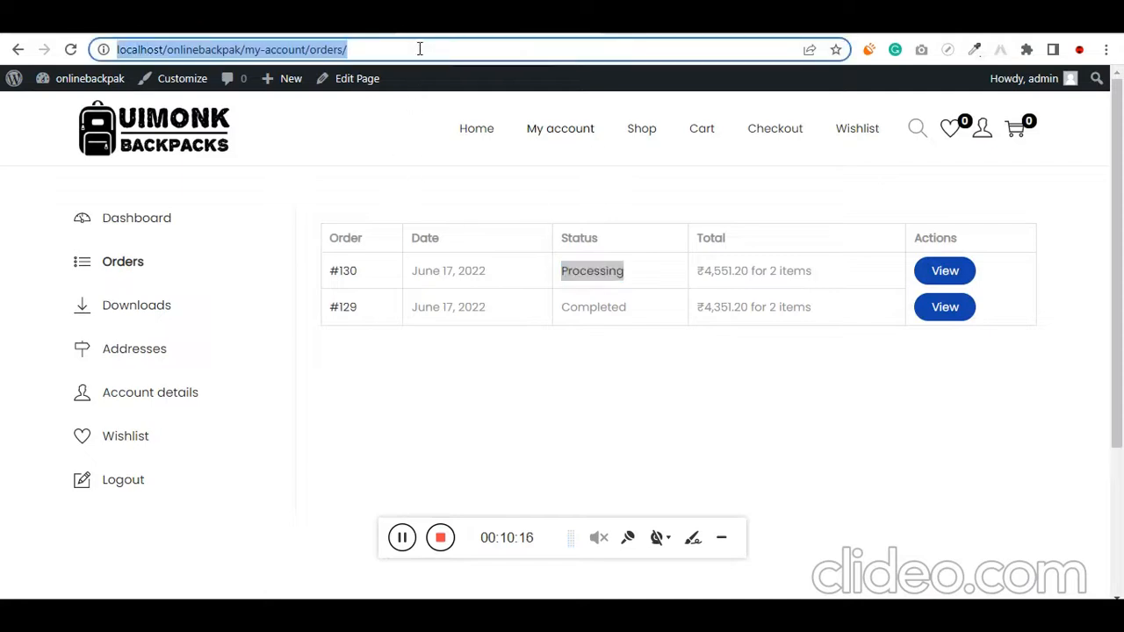
{"action": "key", "text": "Return"}
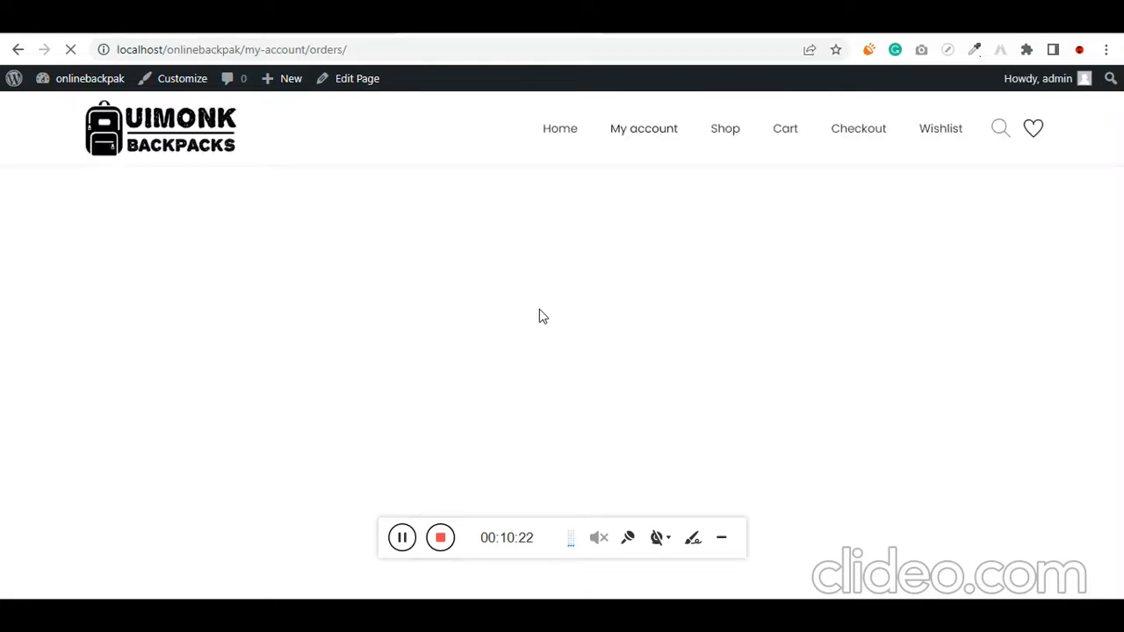
{"action": "double_click", "coordinate": [597, 286]}
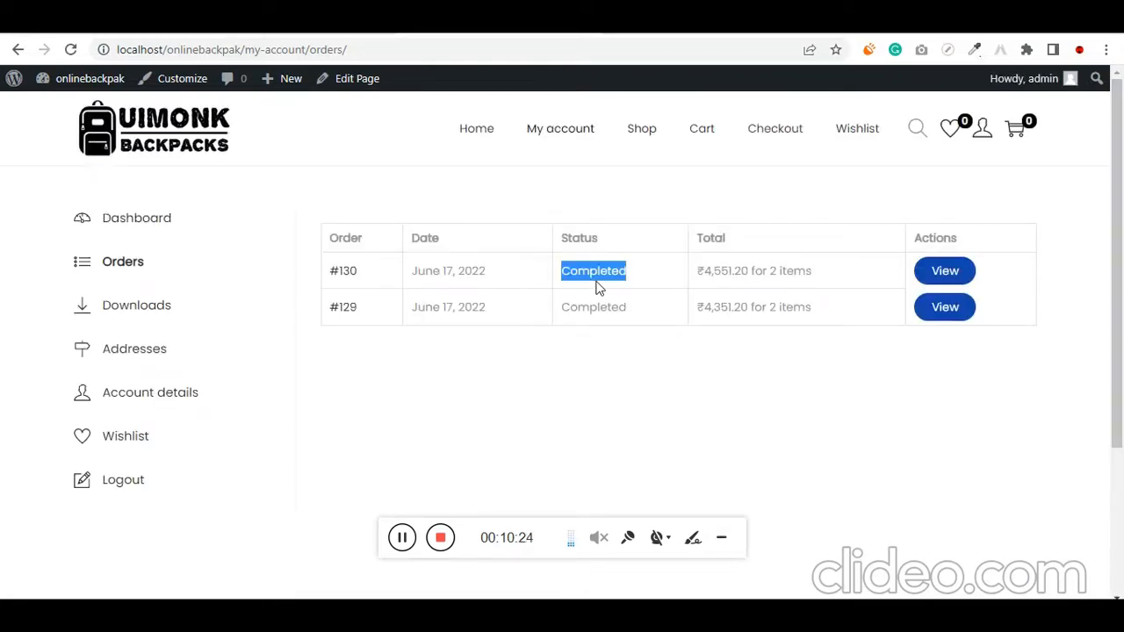
Open the newest order's details and review its products, discount, shipping, payment method, total and addresses
{"action": "left_click", "coordinate": [945, 272]}
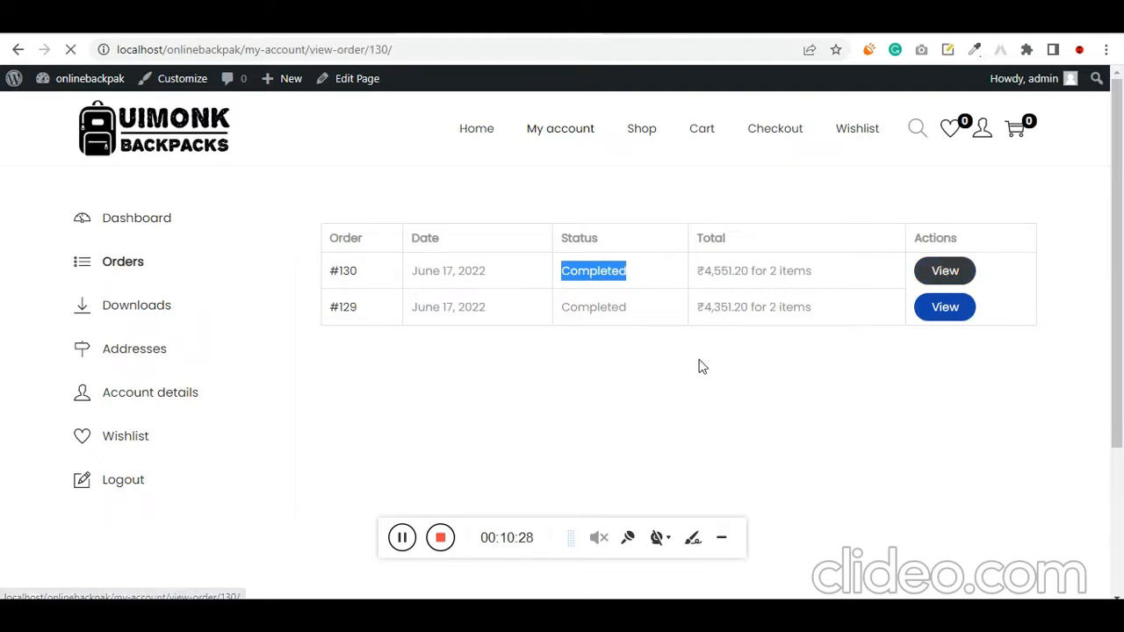
{"action": "scroll", "coordinate": [414, 281], "scroll_direction": "down", "scroll_amount": 1}
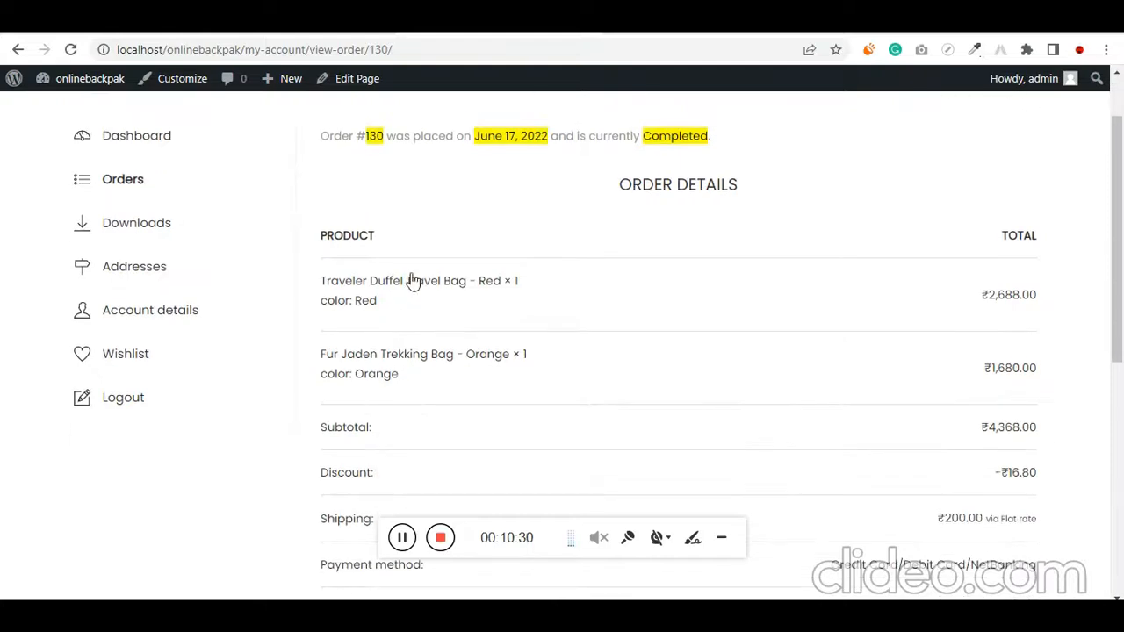
{"action": "scroll", "coordinate": [966, 422], "scroll_direction": "down", "scroll_amount": 3}
{"action": "scroll", "coordinate": [923, 338], "scroll_direction": "down", "scroll_amount": 1}
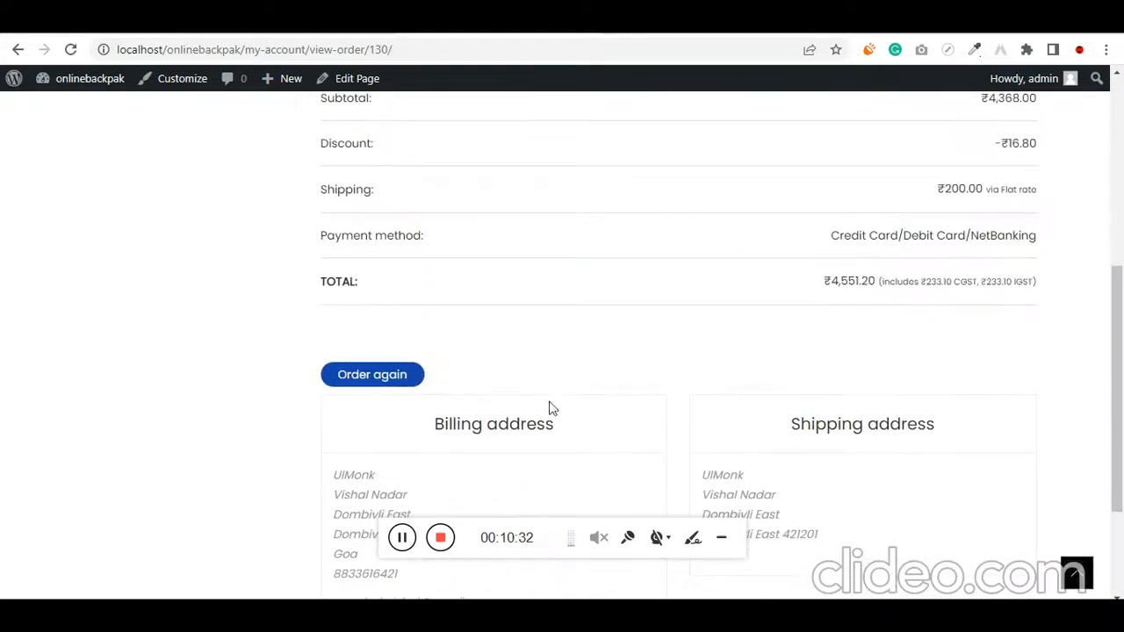
{"action": "scroll", "coordinate": [355, 490], "scroll_direction": "up", "scroll_amount": 5}
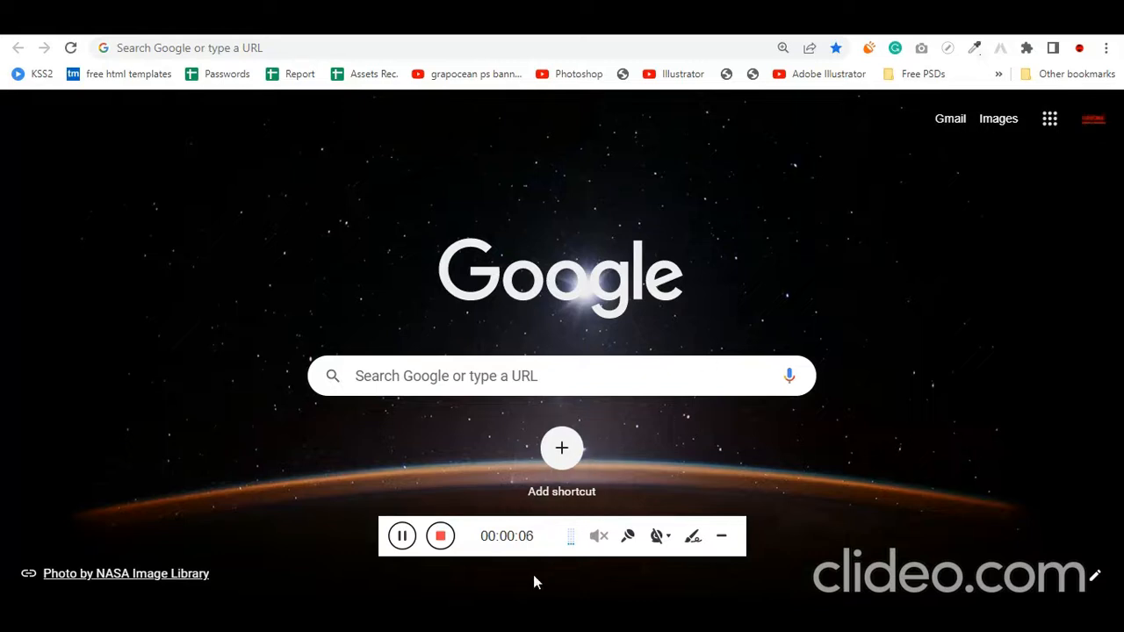
Show the XAMPP Control Panel, switch to File Explorer, and open the htdocs folder in C:\xampp
{"action": "key", "text": "alt+Tab"}
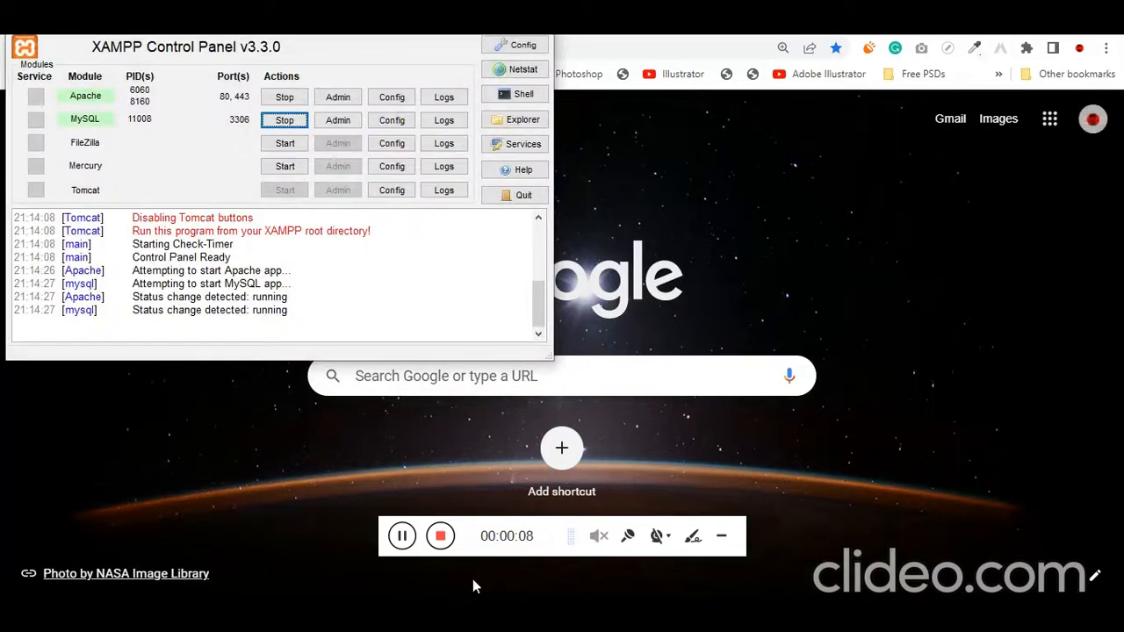
{"action": "key", "text": "alt+Tab"}
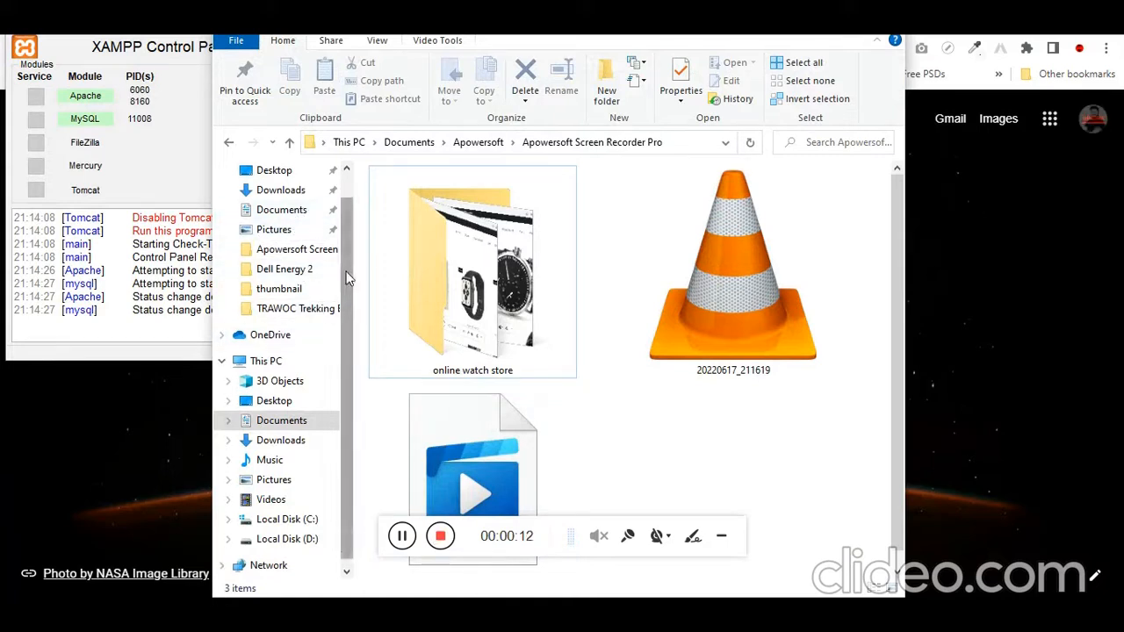
{"action": "scroll", "coordinate": [346, 252], "scroll_direction": "up", "scroll_amount": 1}
{"action": "scroll", "coordinate": [348, 465], "scroll_direction": "down", "scroll_amount": 1}
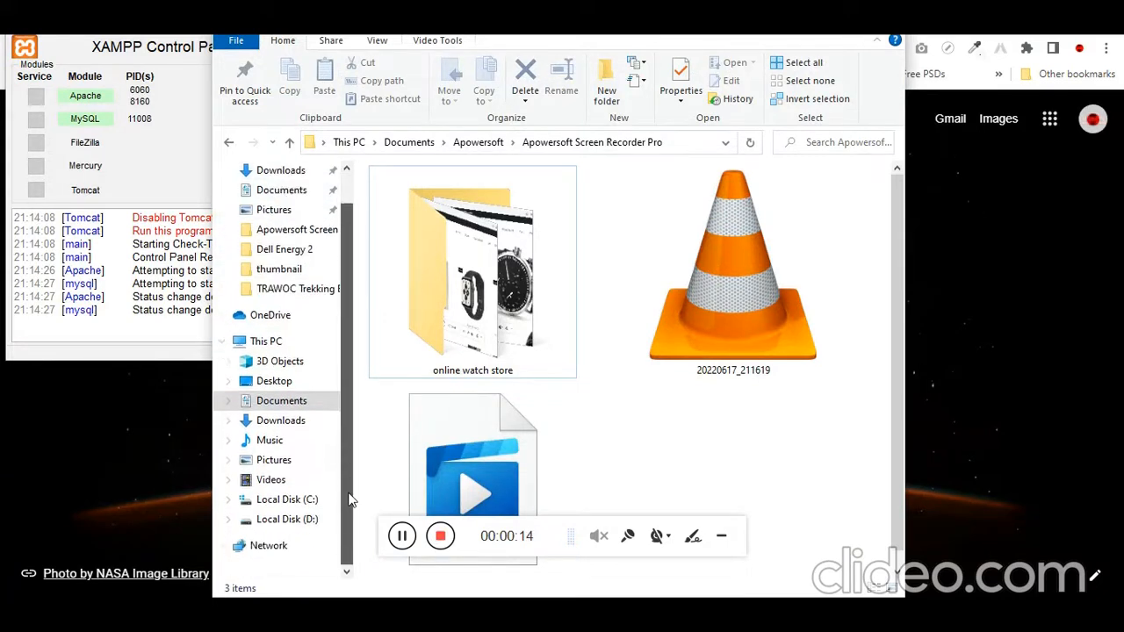
{"action": "left_click", "coordinate": [309, 499]}
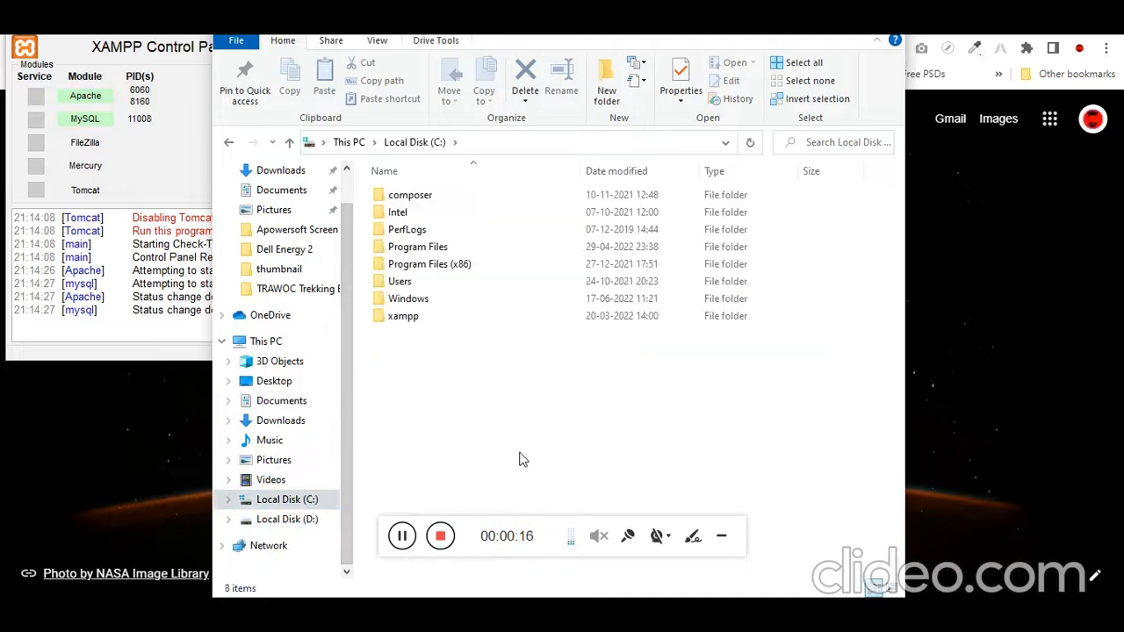
{"action": "key", "text": "x"}
{"action": "key", "text": "Return"}
{"action": "key", "text": "h"}
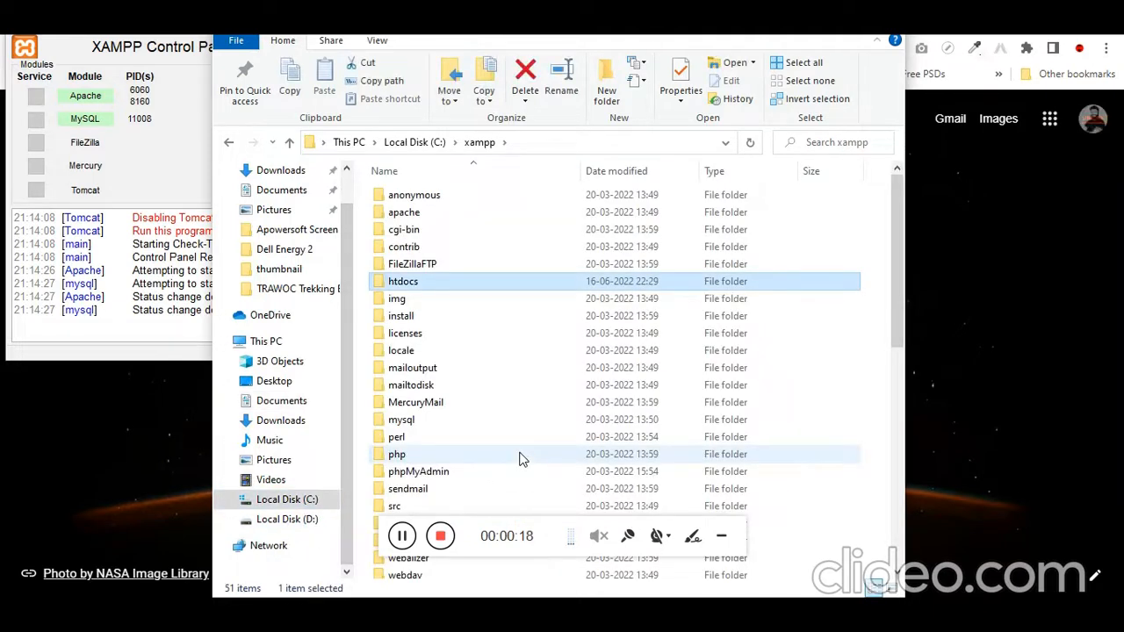
{"action": "key", "text": "Return"}
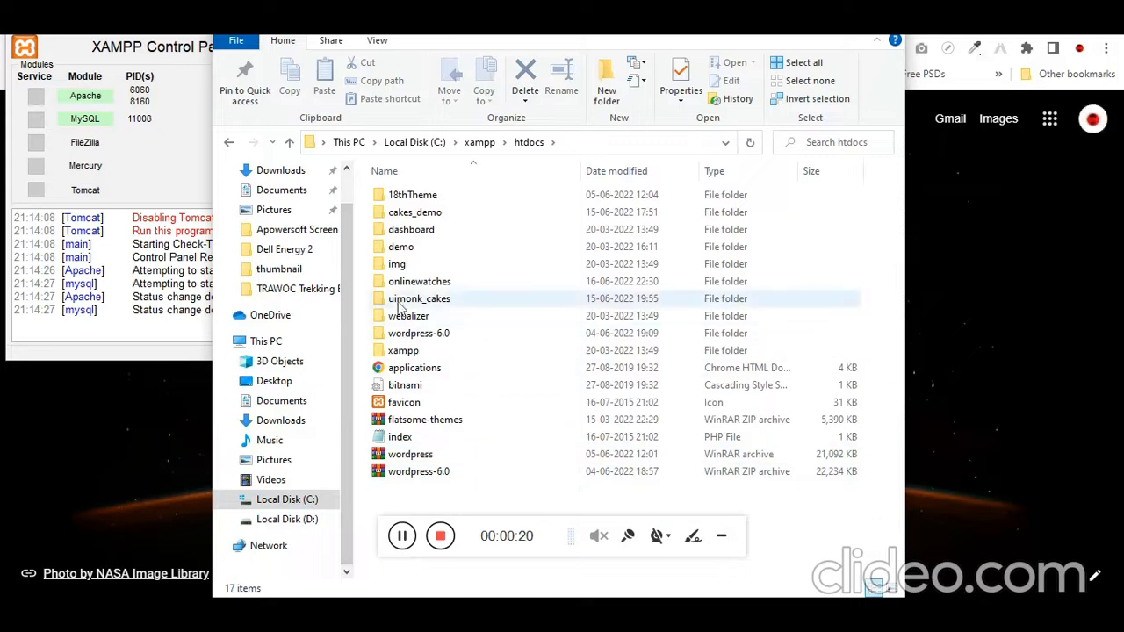
Copy the wordpress folder from inside wordpress-6.0 and paste it into htdocs
{"action": "double_click", "coordinate": [380, 333]}
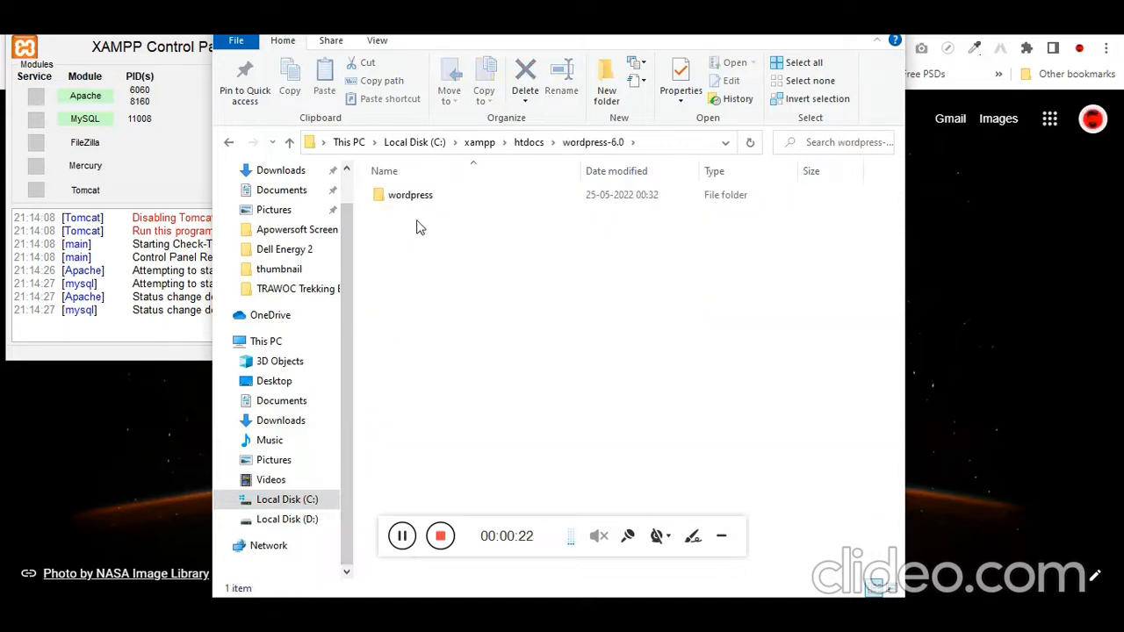
{"action": "left_click", "coordinate": [423, 201]}
{"action": "left_click", "coordinate": [530, 142]}
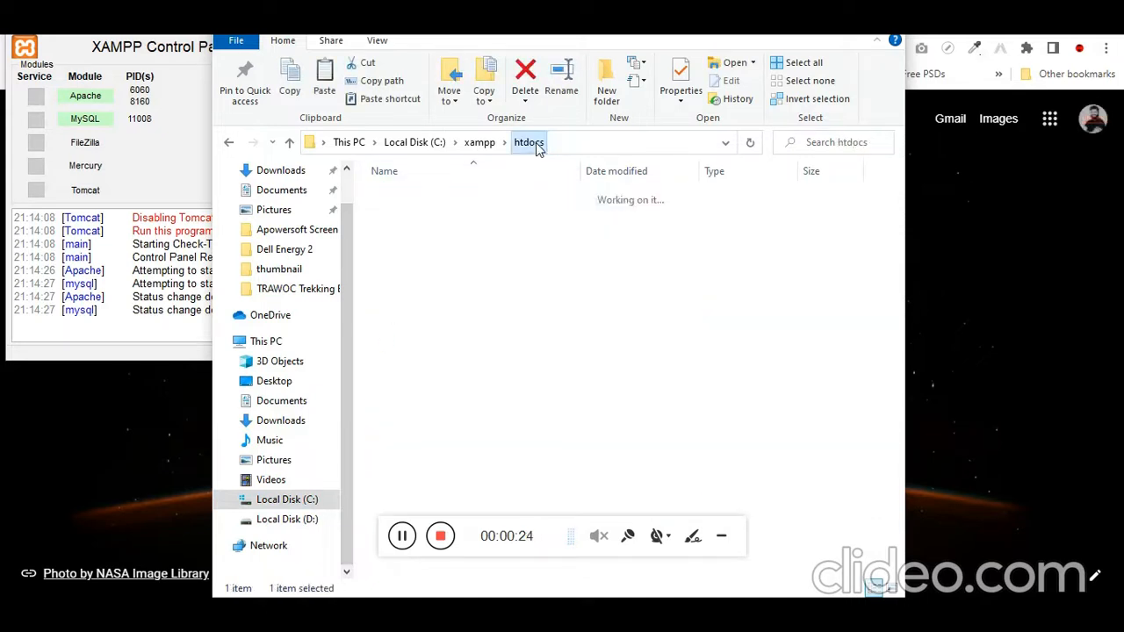
{"action": "left_click", "coordinate": [777, 517]}
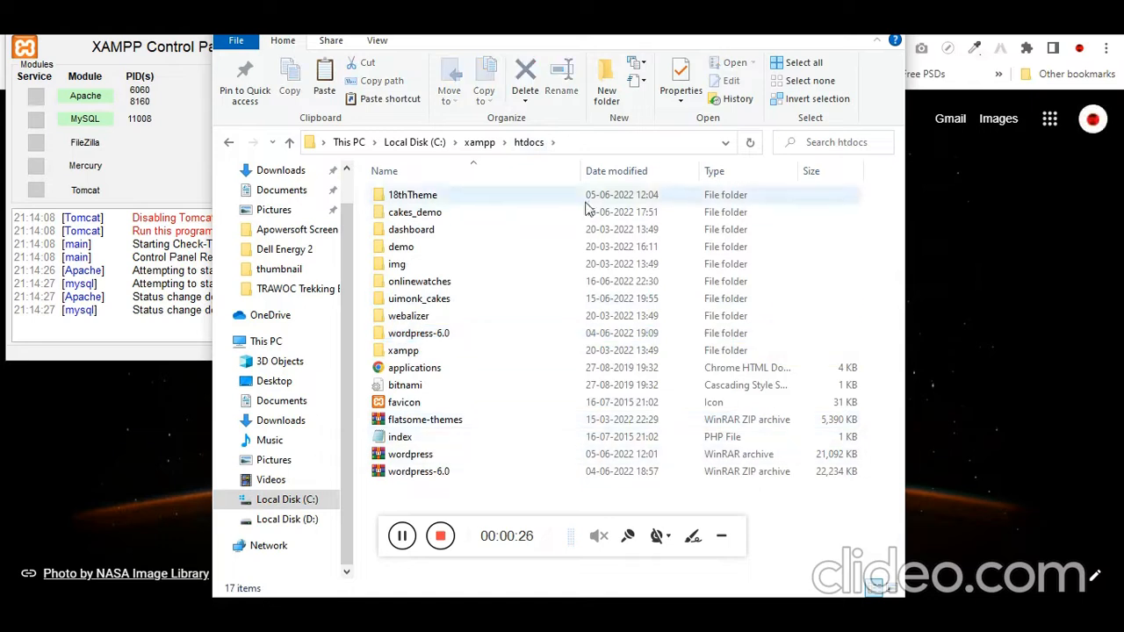
{"action": "key", "text": "ctrl+v"}
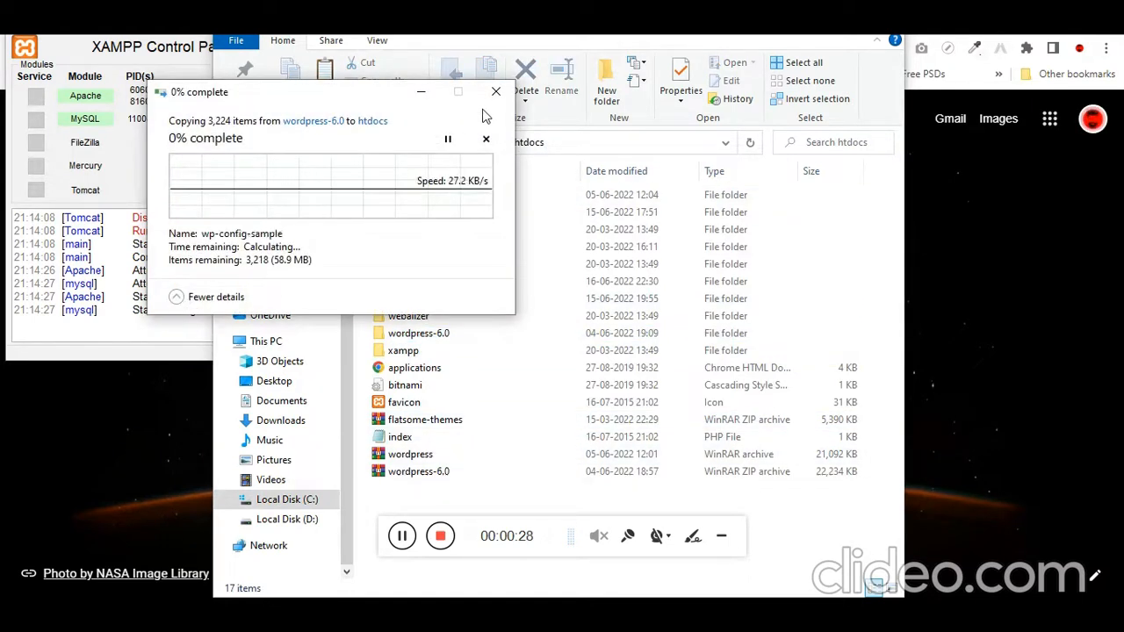
Switch to the browser and load phpMyAdmin at localhost/phpmyadmin
{"action": "left_click", "coordinate": [940, 432]}
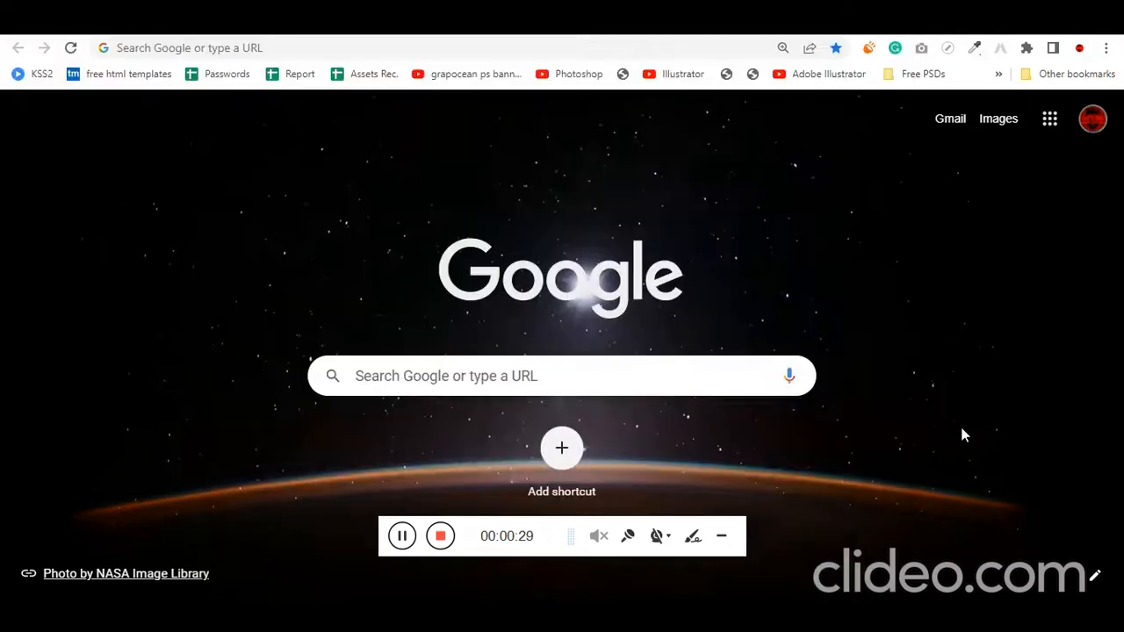
{"action": "left_click", "coordinate": [330, 49]}
{"action": "type", "text": "localhost/p"}
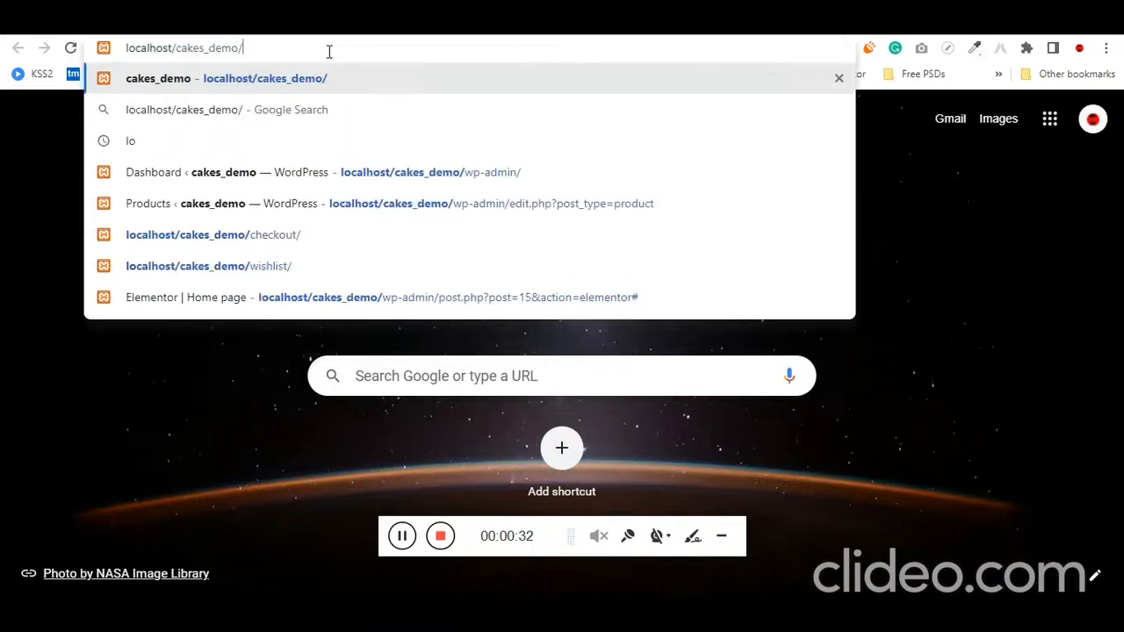
{"action": "type", "text": "hpmyadmin"}
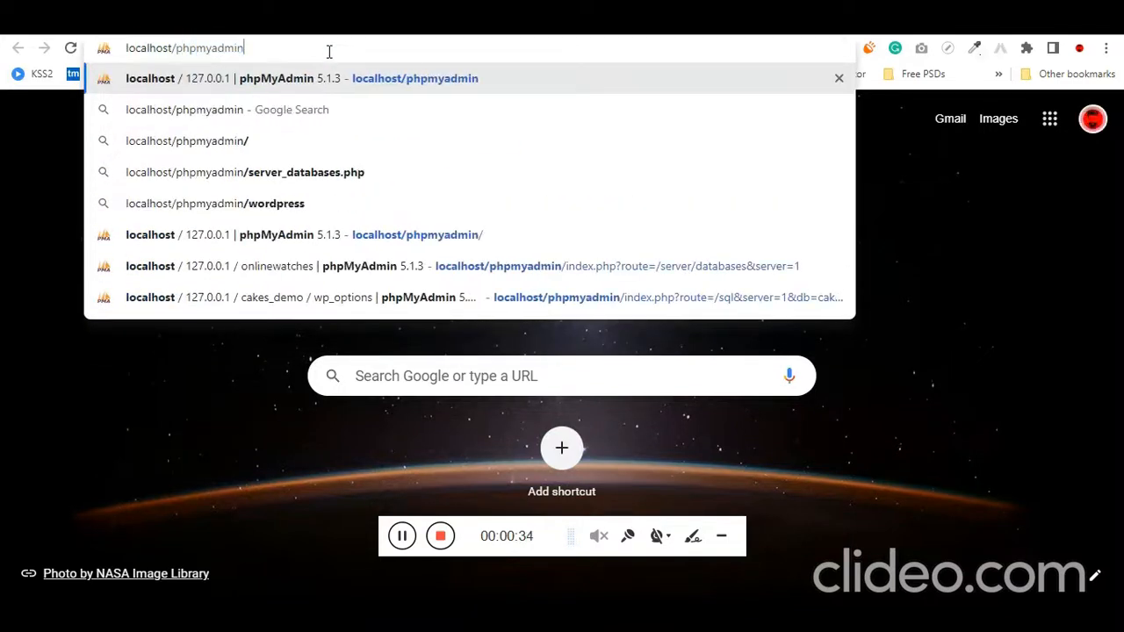
{"action": "key", "text": "Return"}
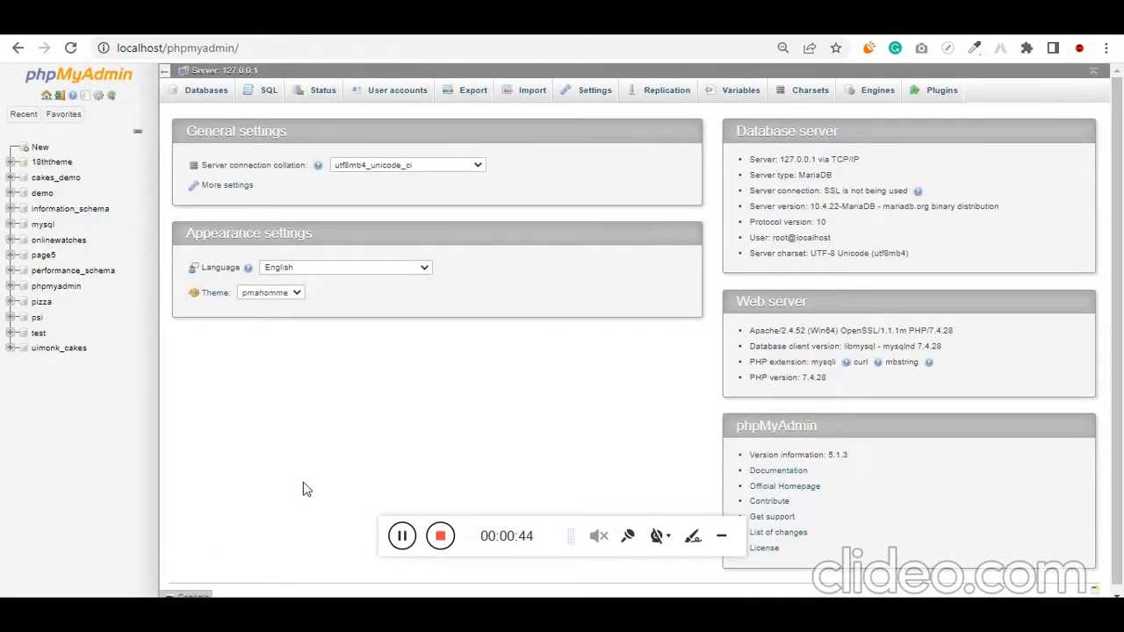
Create a new database named onlinebackpak with the utf8mb4_general_ci collation
{"action": "left_click", "coordinate": [40, 149]}
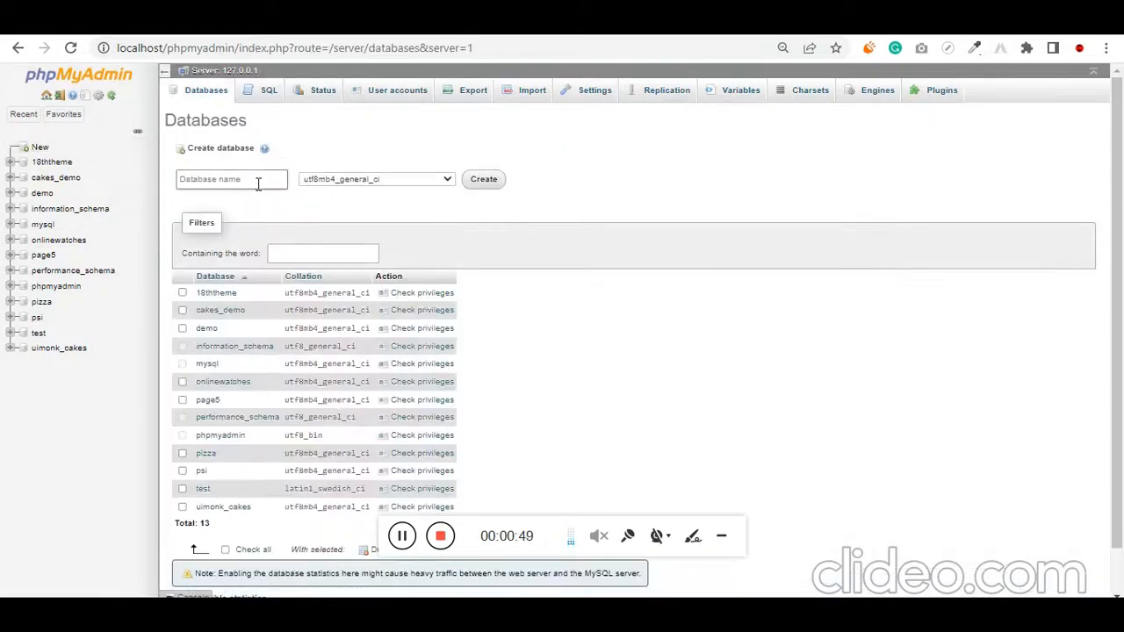
{"action": "left_click", "coordinate": [258, 180]}
{"action": "type", "text": "onlinebackpak"}
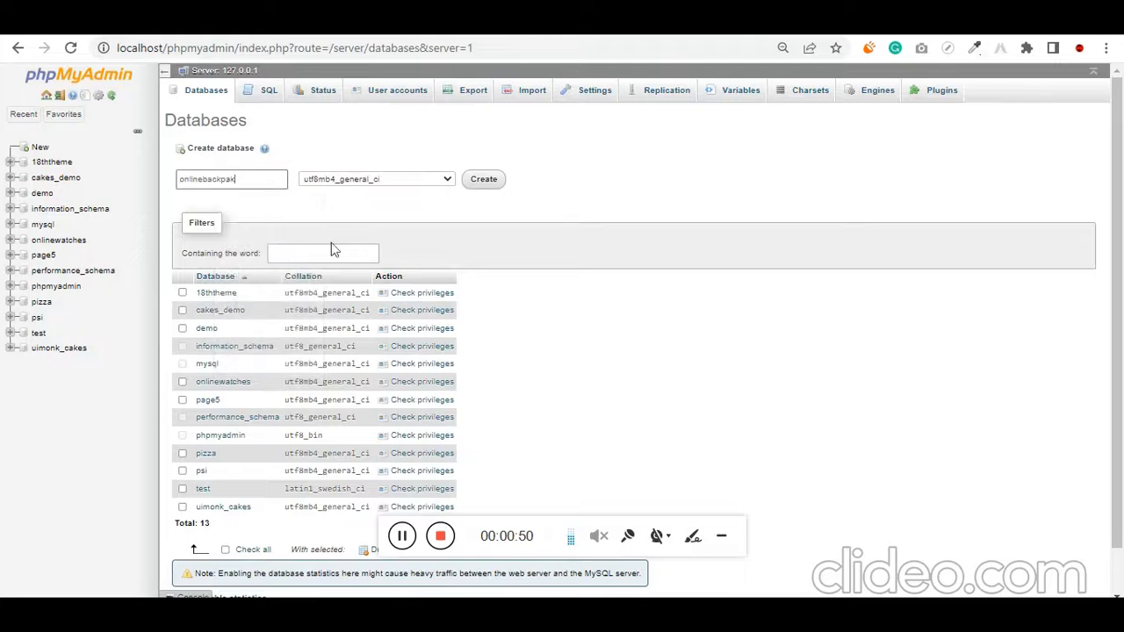
{"action": "left_click", "coordinate": [487, 183]}
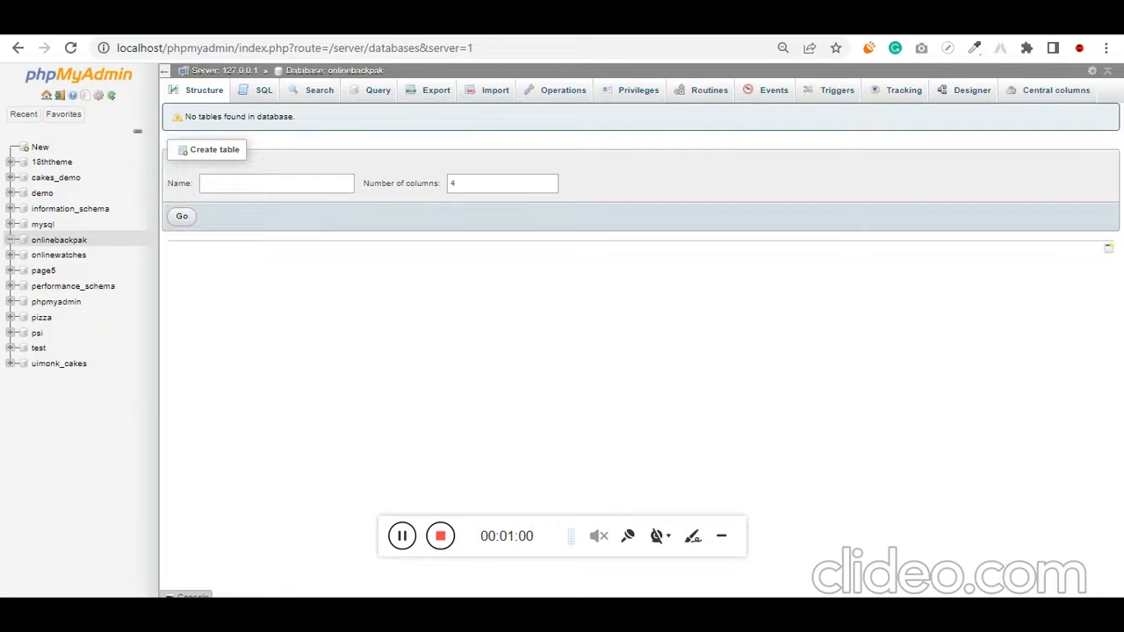
Switch to the bag store notes in Notepad and highlight the listed steps for building the bag-selling website
{"action": "left_click", "coordinate": [306, 47]}
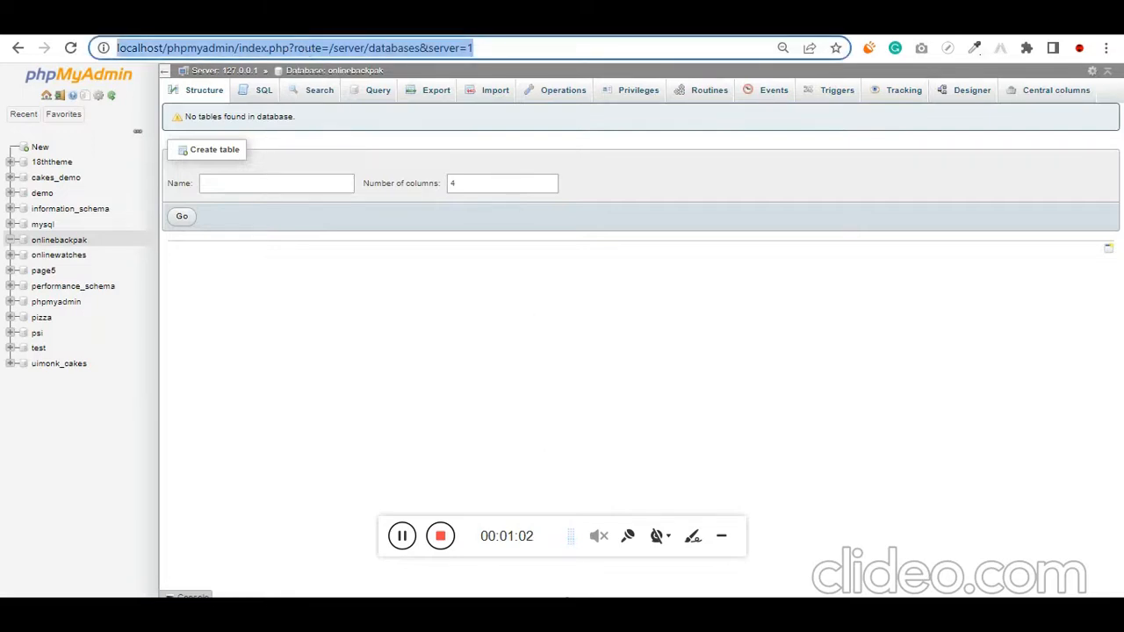
{"action": "key", "text": "alt+Tab"}
{"action": "left_click", "coordinate": [562, 242]}
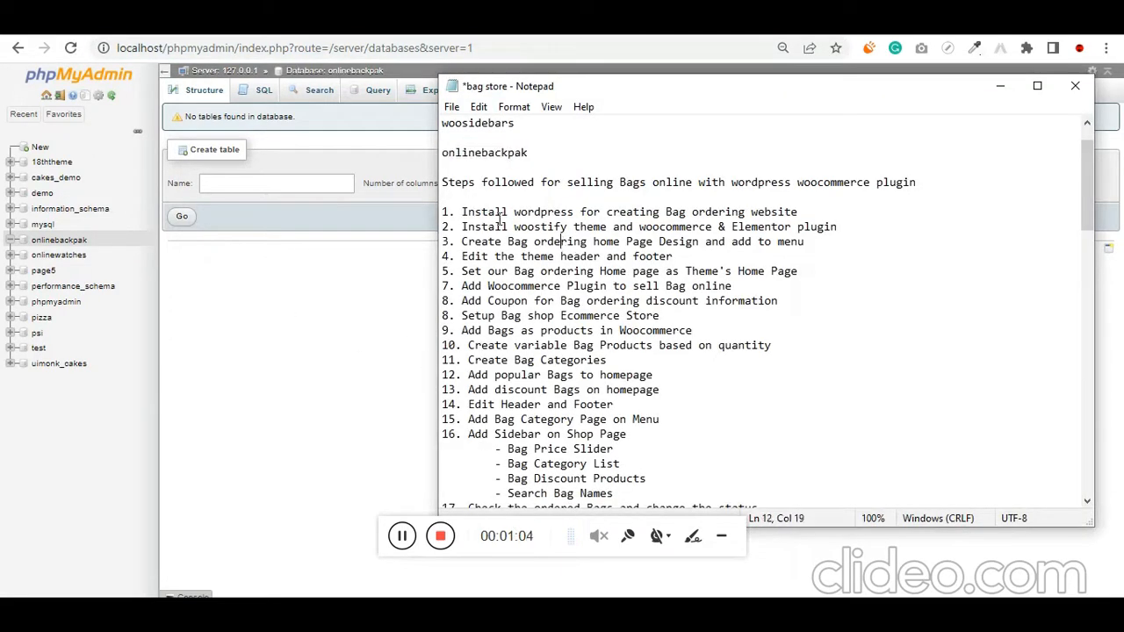
{"action": "left_click_drag", "start_coordinate": [444, 212], "coordinate": [562, 123]}
{"action": "scroll", "coordinate": [670, 125], "scroll_direction": "up", "scroll_amount": 9}
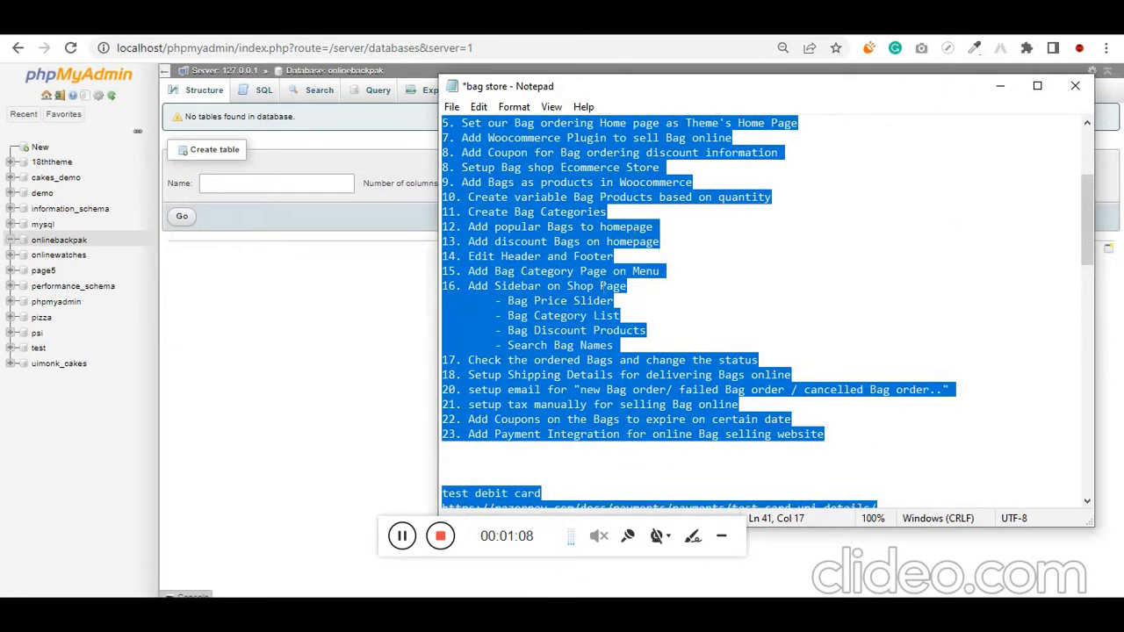
{"action": "key", "text": "alt+Tab"}
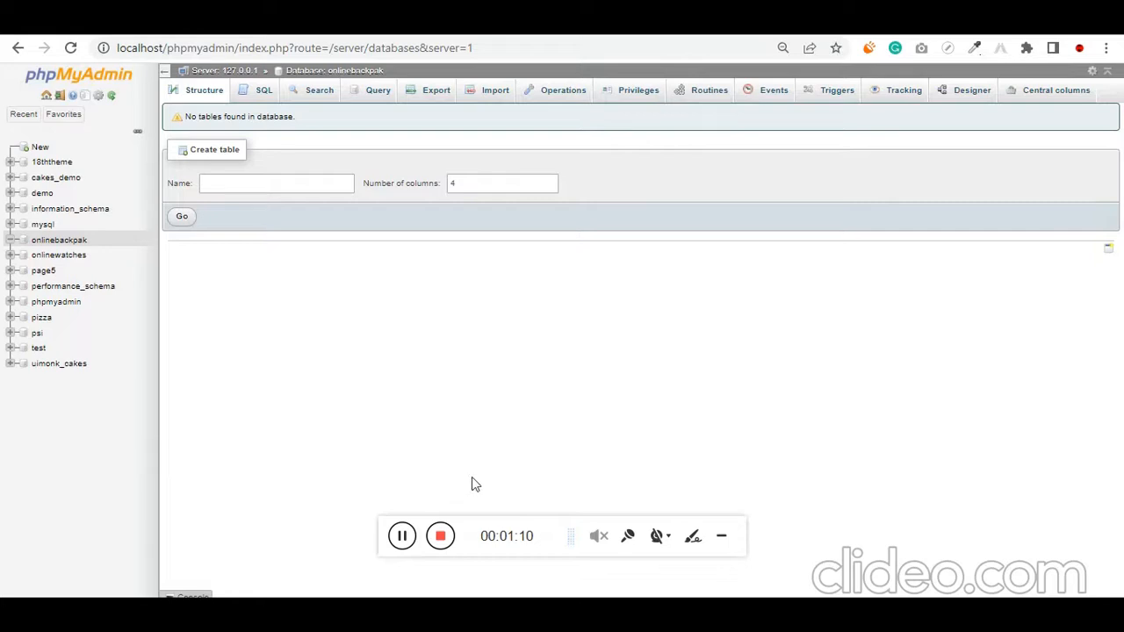
Switch to File Explorer and rename the copied wordpress folder in htdocs as onlinebackpak
{"action": "key", "text": "alt+Tab"}
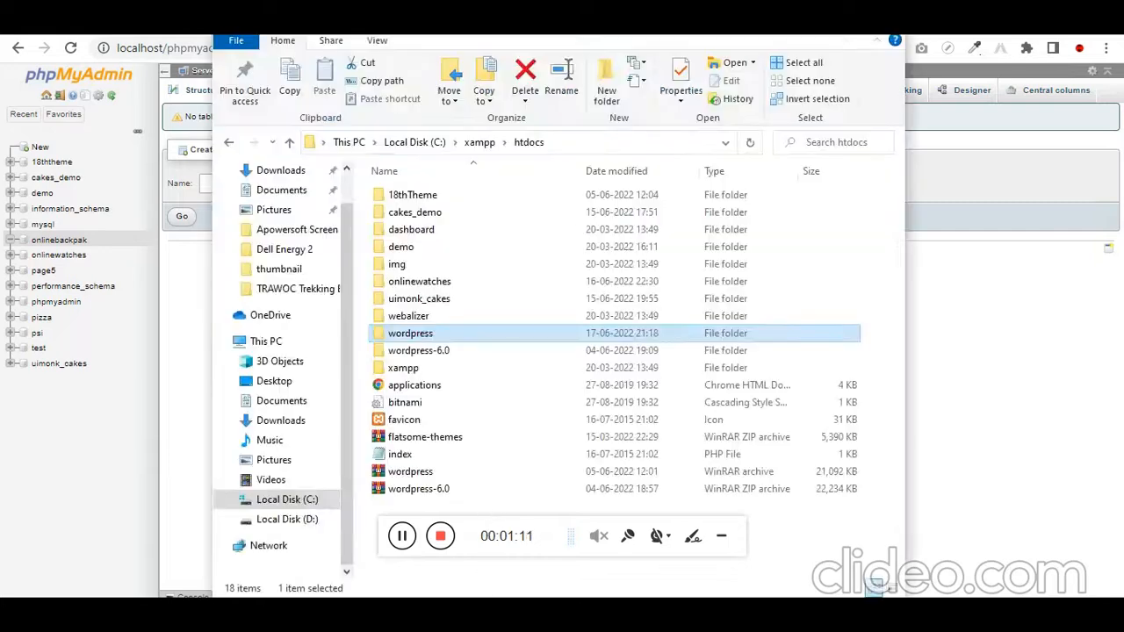
{"action": "left_click", "coordinate": [404, 338]}
{"action": "type", "text": "onlinebackpak"}
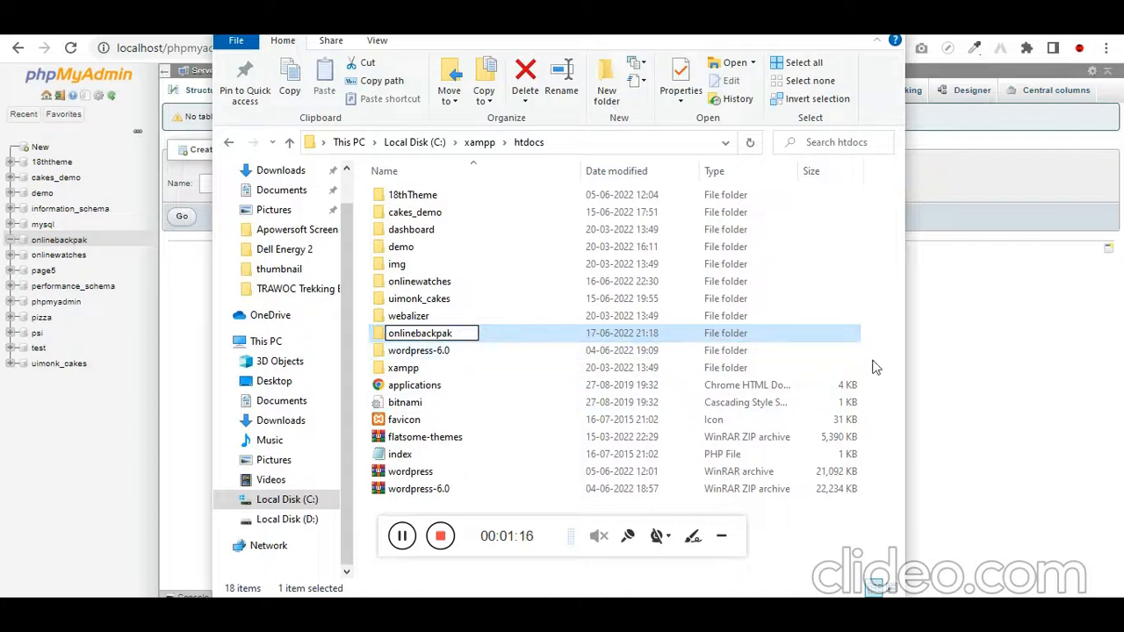
{"action": "left_click", "coordinate": [984, 367]}
Load localhost/onlinebackpak in the browser to start the WordPress setup, and reset the page zoom to its default
{"action": "left_click", "coordinate": [380, 49]}
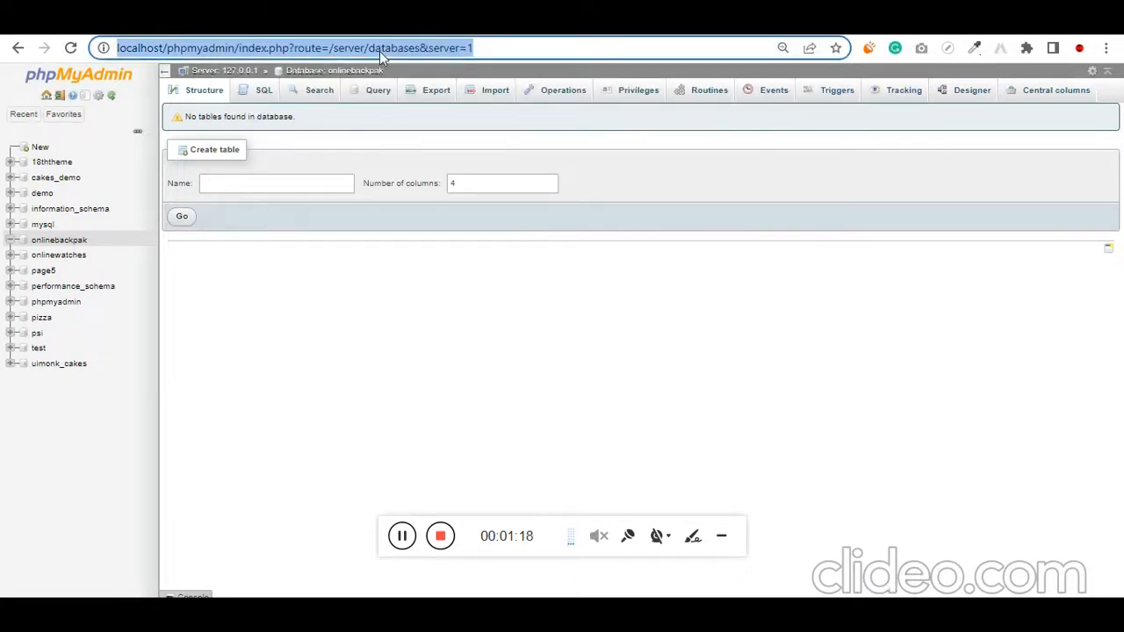
{"action": "type", "text": "localhost/onlinebackpak"}
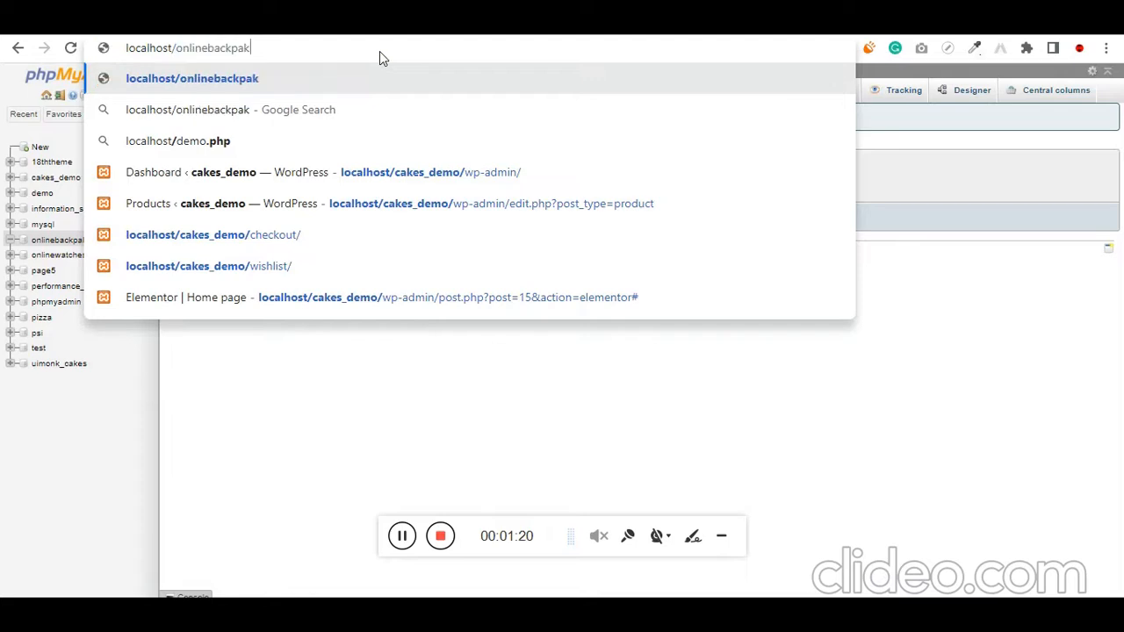
{"action": "key", "text": "Return"}
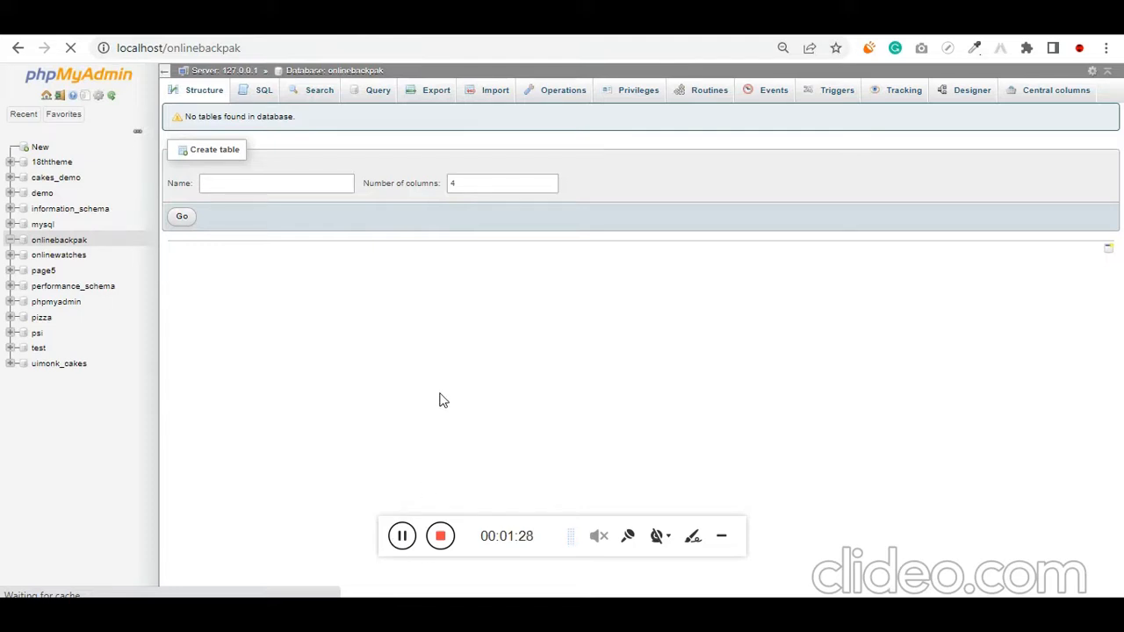
{"action": "key", "text": "ctrl+0"}
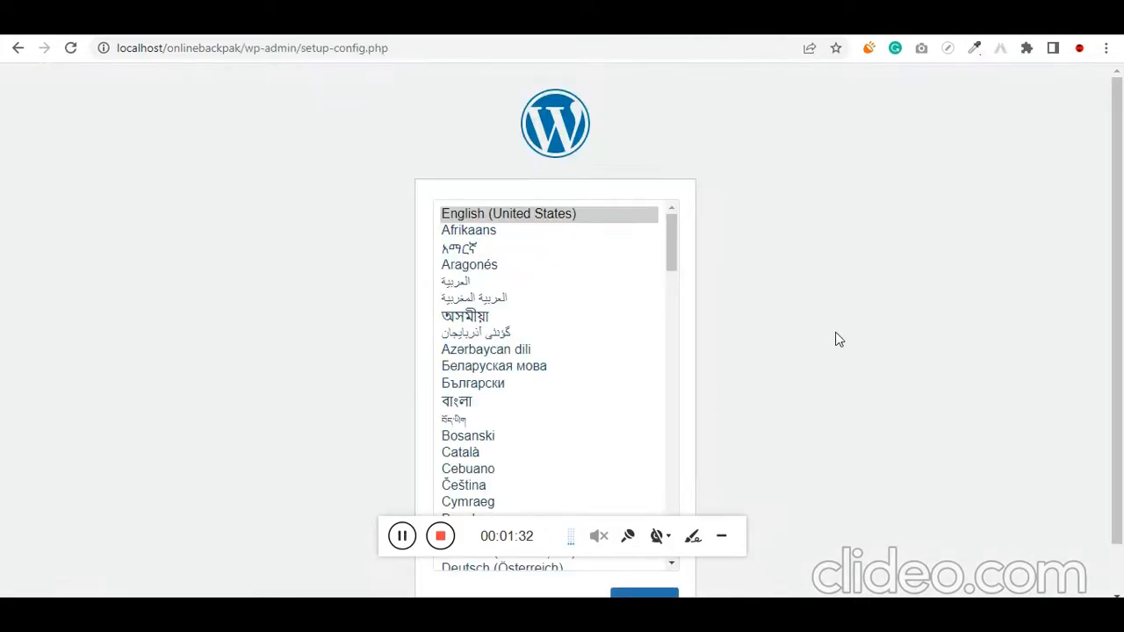
{"action": "scroll", "coordinate": [940, 518], "scroll_direction": "down", "scroll_amount": 1}
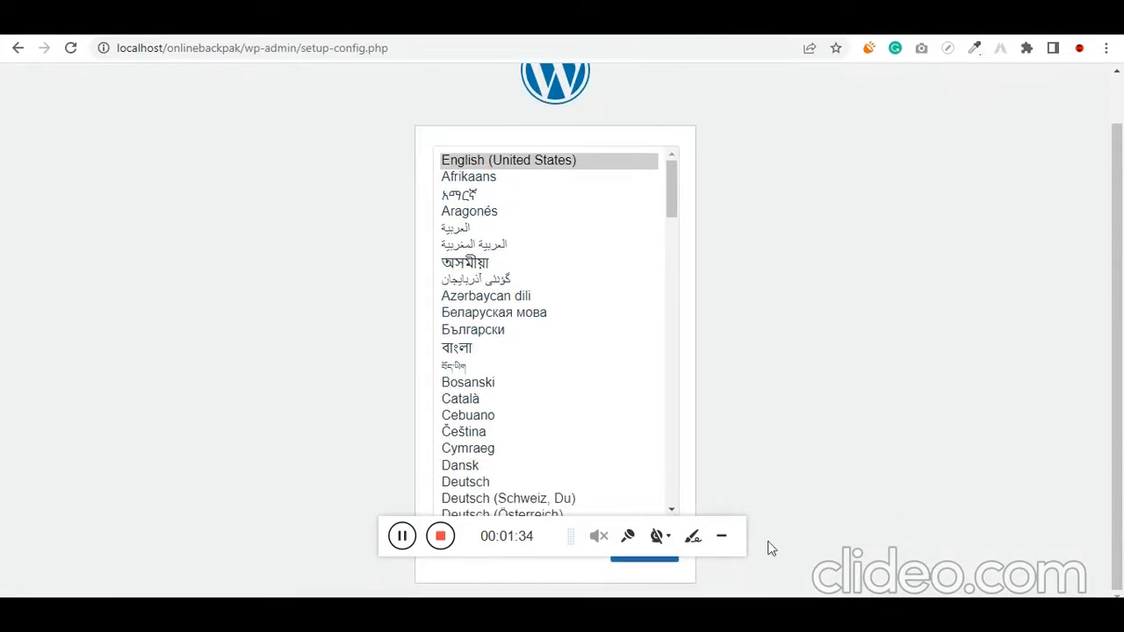
Continue the WordPress setup in English (United States) and enter onlinebackpak as the database name
{"action": "left_click", "coordinate": [663, 569]}
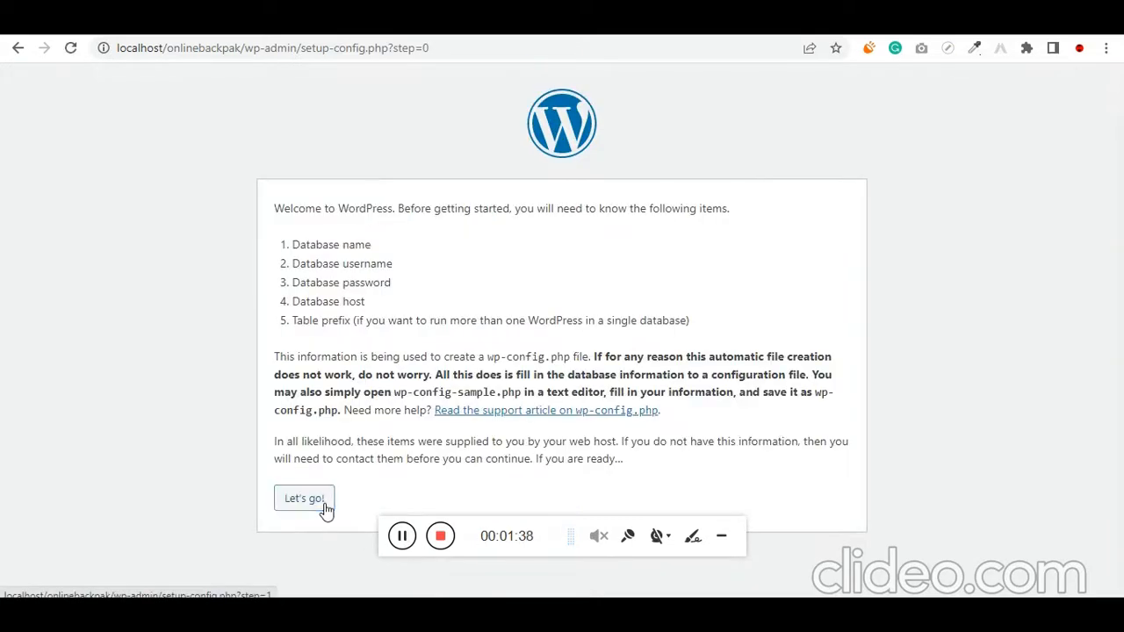
{"action": "left_click", "coordinate": [323, 507]}
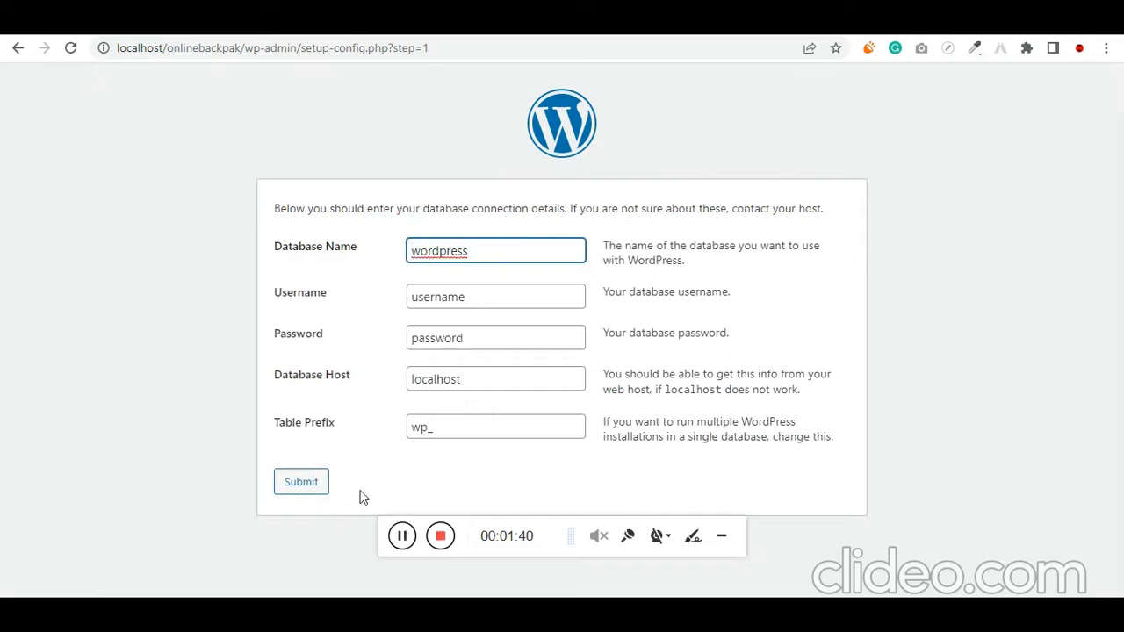
{"action": "double_click", "coordinate": [466, 250]}
{"action": "type", "text": "onlinebackpak"}
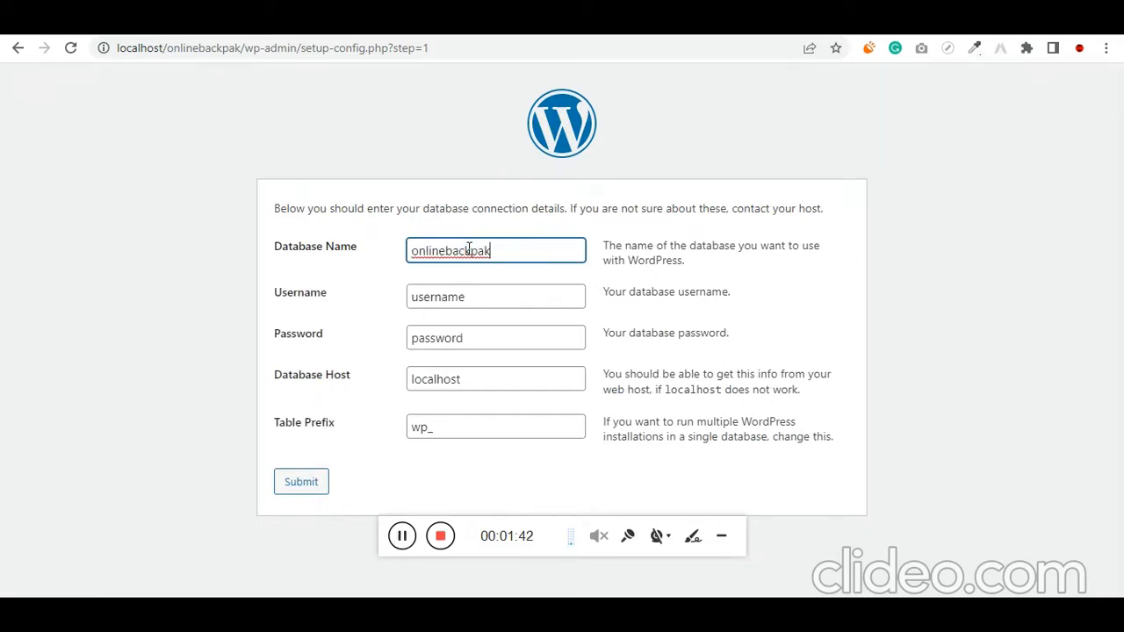
Set the database username to root with an empty password, submit the connection details, and run the installation
{"action": "left_click", "coordinate": [484, 299]}
{"action": "double_click", "coordinate": [484, 298]}
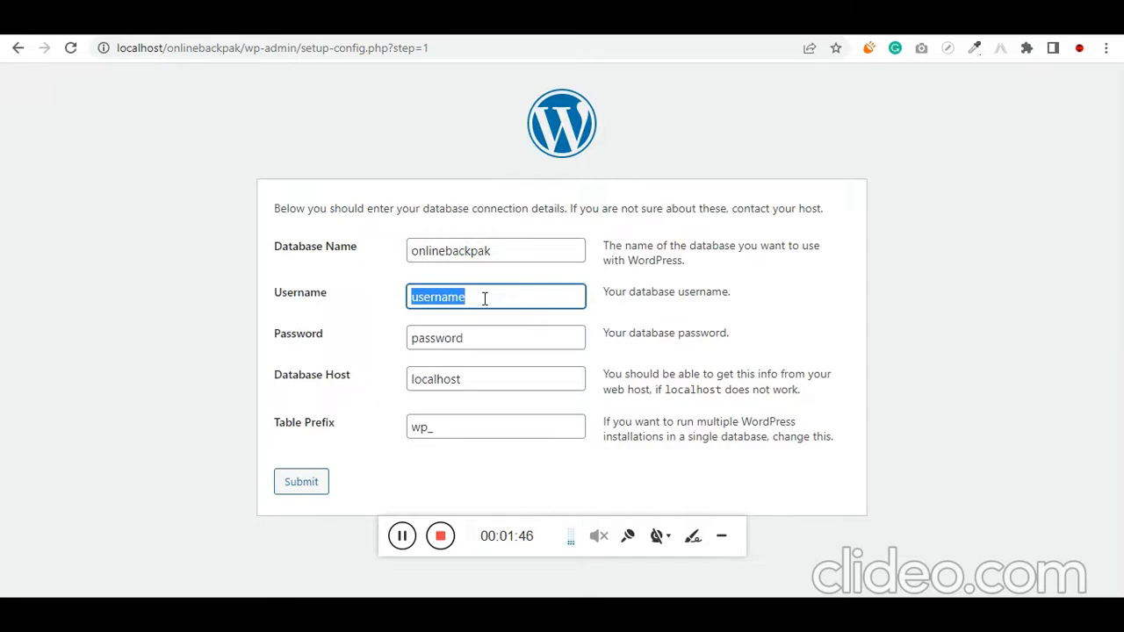
{"action": "type", "text": "admin"}
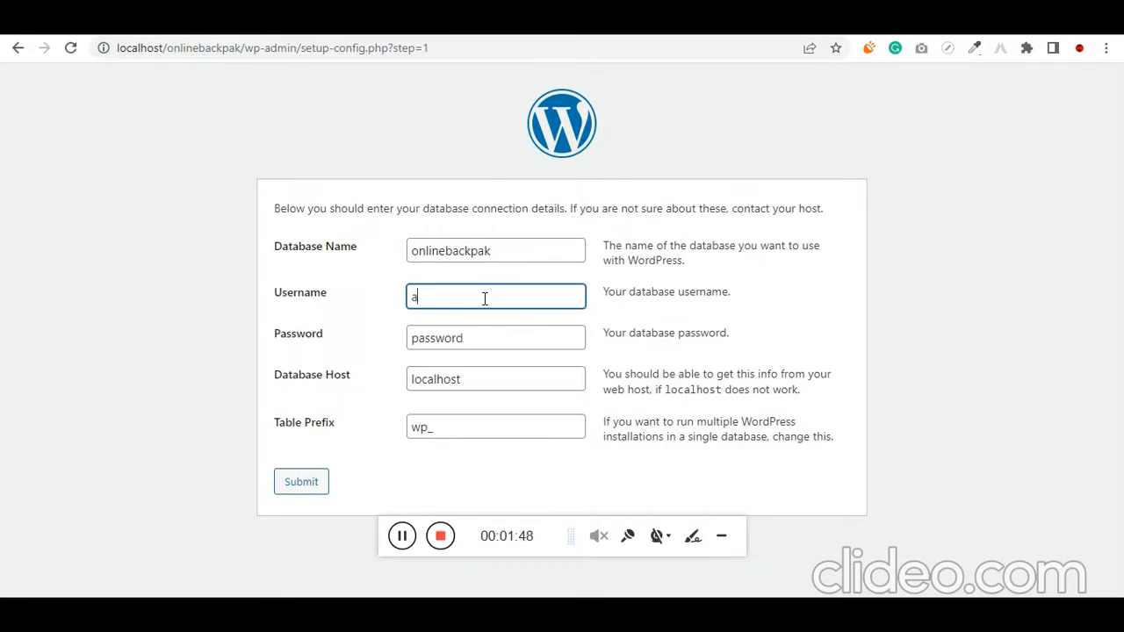
{"action": "double_click", "coordinate": [484, 299]}
{"action": "type", "text": "root"}
{"action": "key", "text": "Tab"}
{"action": "key", "text": "BackSpace"}
{"action": "key", "text": "Tab"}
{"action": "key", "text": "Tab"}
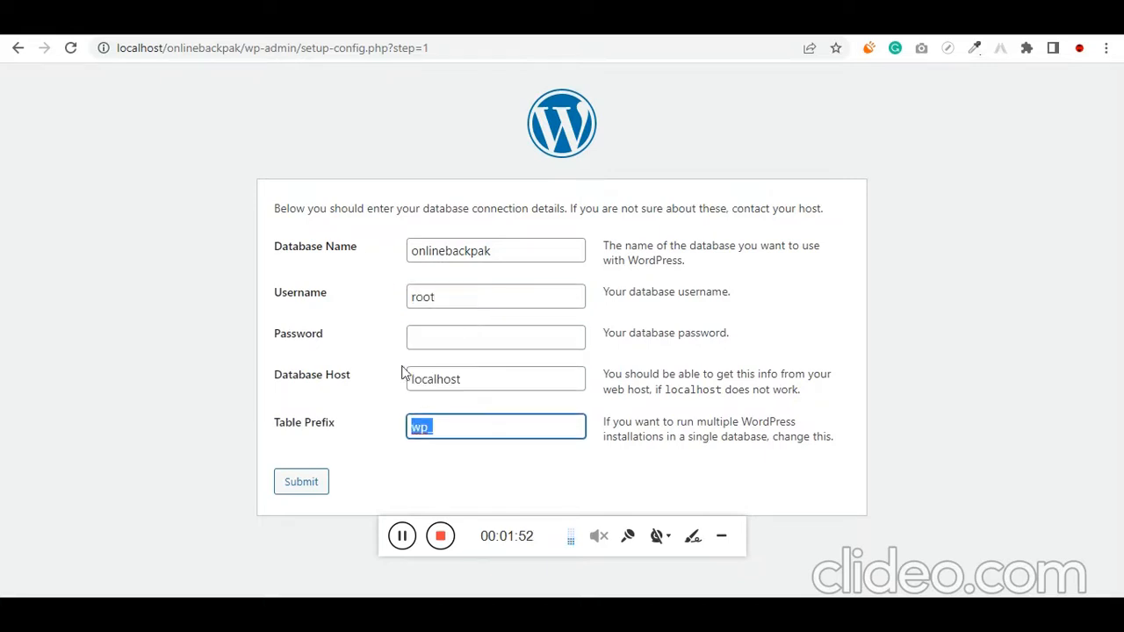
{"action": "left_click", "coordinate": [321, 487]}
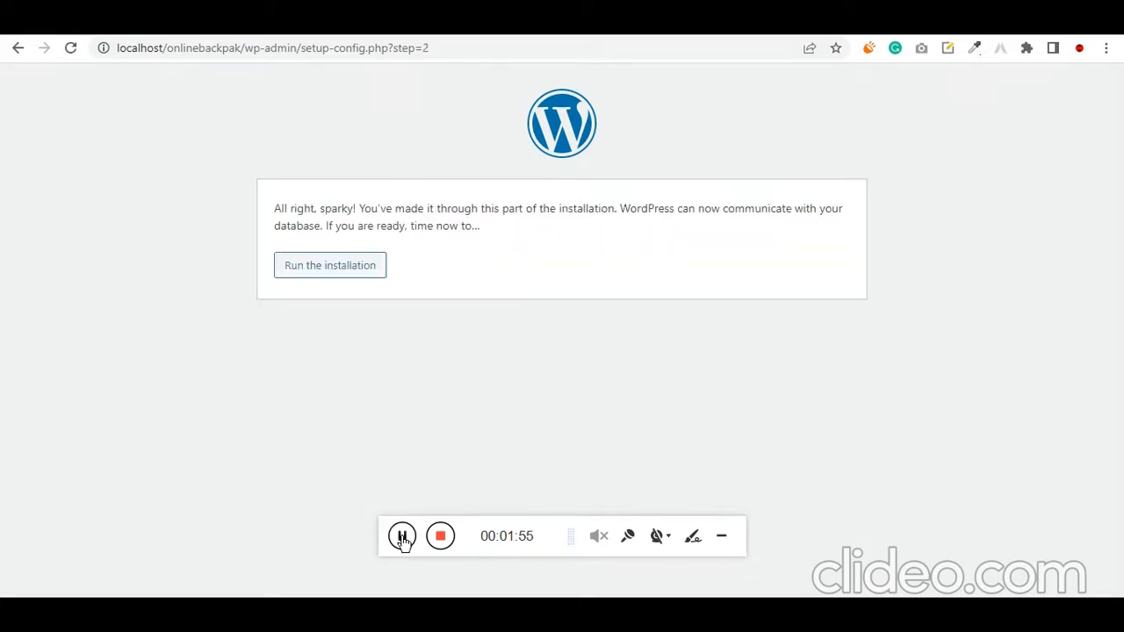
{"action": "left_click", "coordinate": [374, 270]}
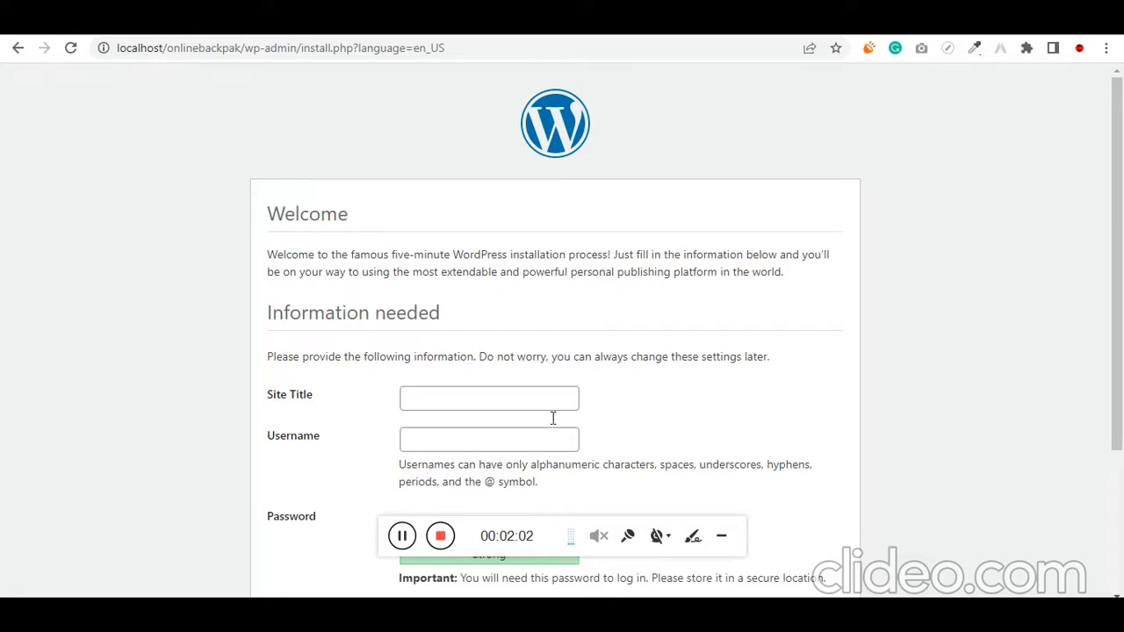
Enter onlinebackpak as the site title and admin as the site's username
{"action": "scroll", "coordinate": [552, 419], "scroll_direction": "down", "scroll_amount": 1}
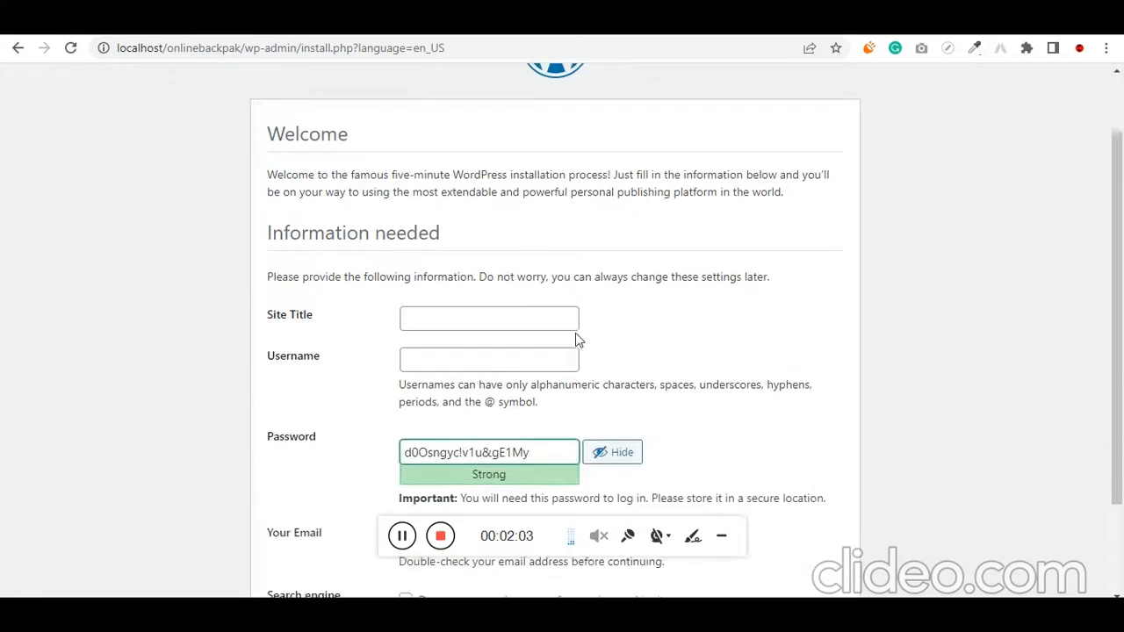
{"action": "left_click", "coordinate": [472, 311]}
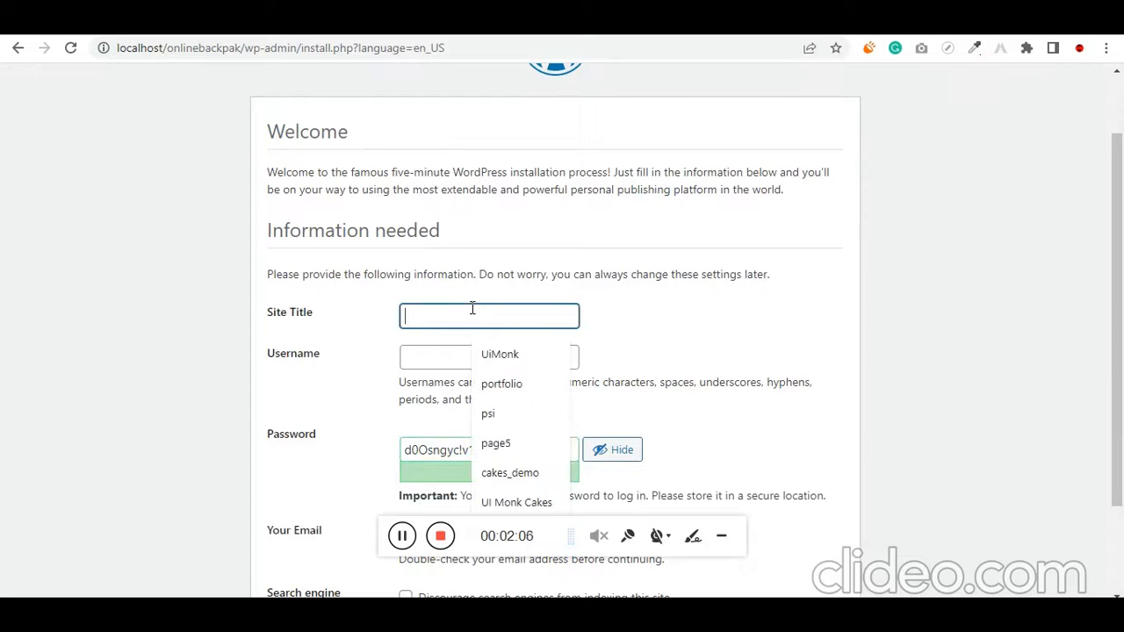
{"action": "type", "text": "onlinebackpak"}
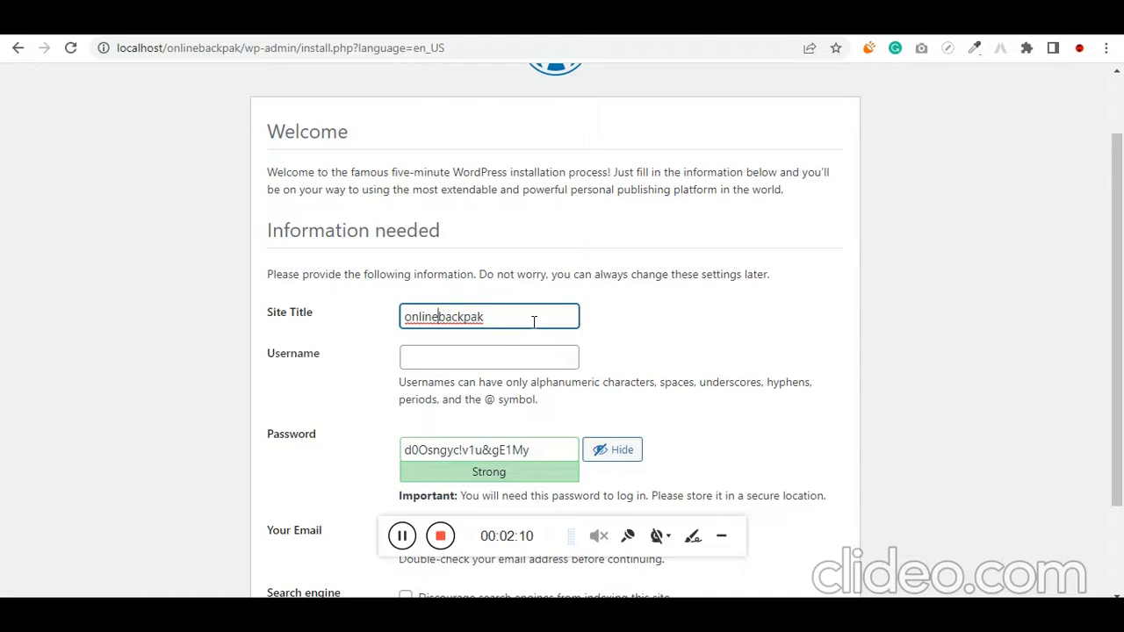
{"action": "key", "text": "Tab"}
{"action": "type", "text": "admin"}
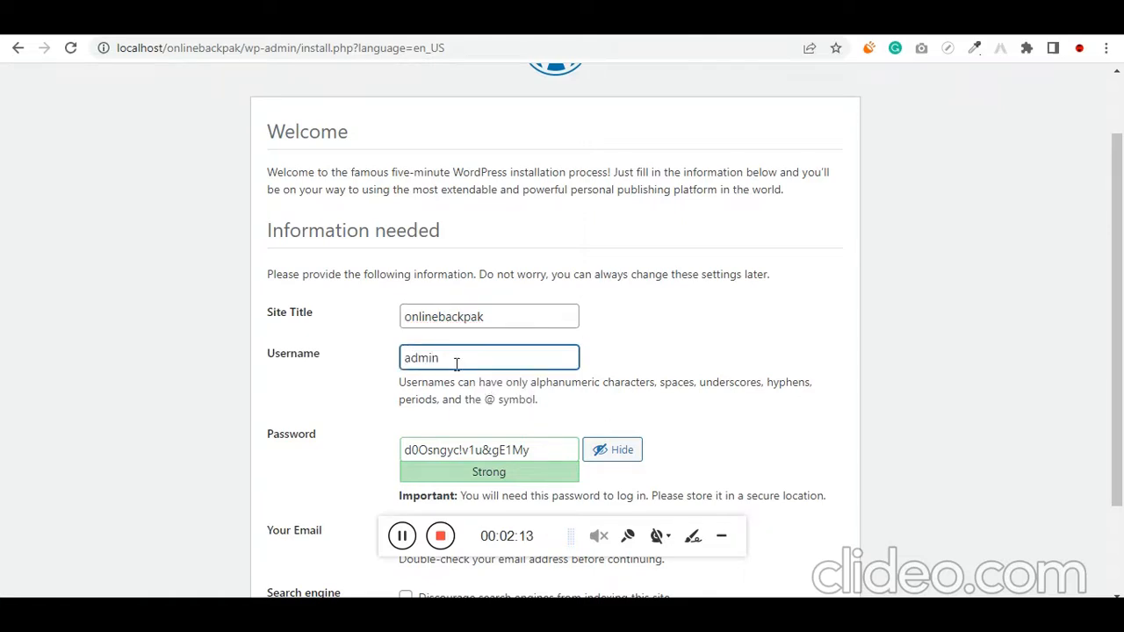
Replace the suggested password with the chosen account password and confirm the use of a weak password
{"action": "key", "text": "Tab"}
{"action": "type", "text": "admi"}
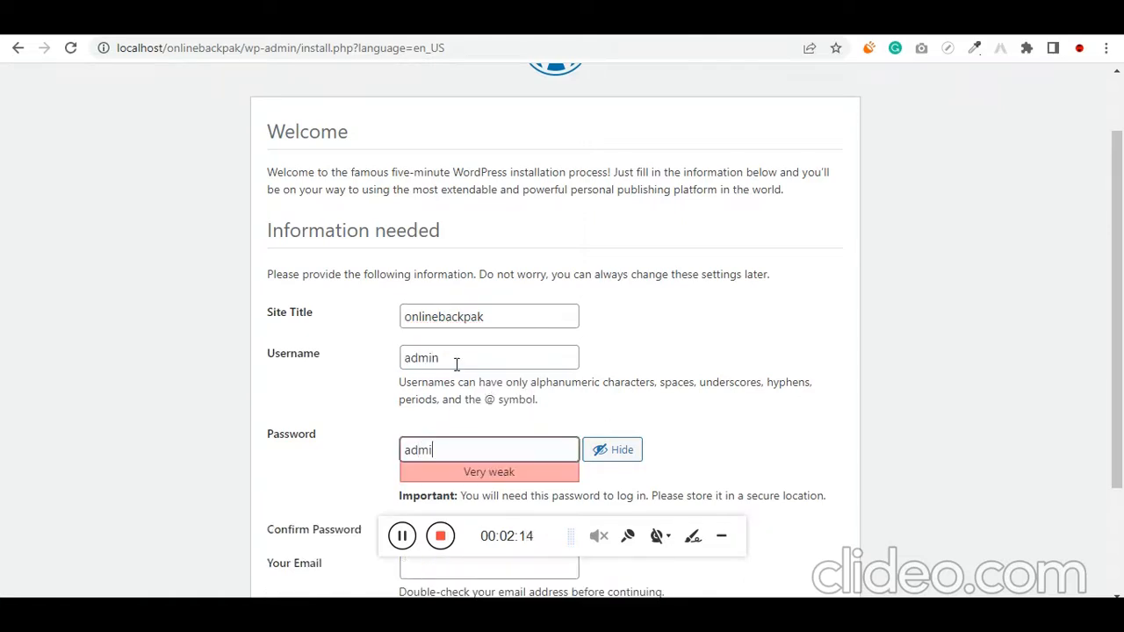
{"action": "type", "text": "n"}
{"action": "scroll", "coordinate": [457, 363], "scroll_direction": "down", "scroll_amount": 3}
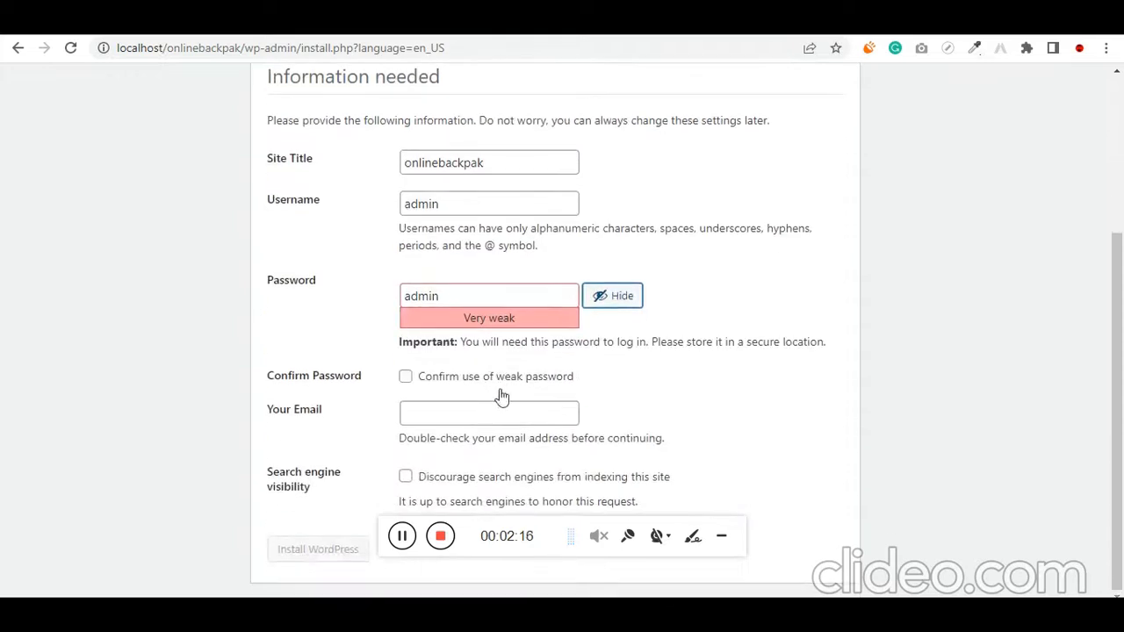
{"action": "left_click", "coordinate": [404, 379]}
{"action": "left_click", "coordinate": [405, 380]}
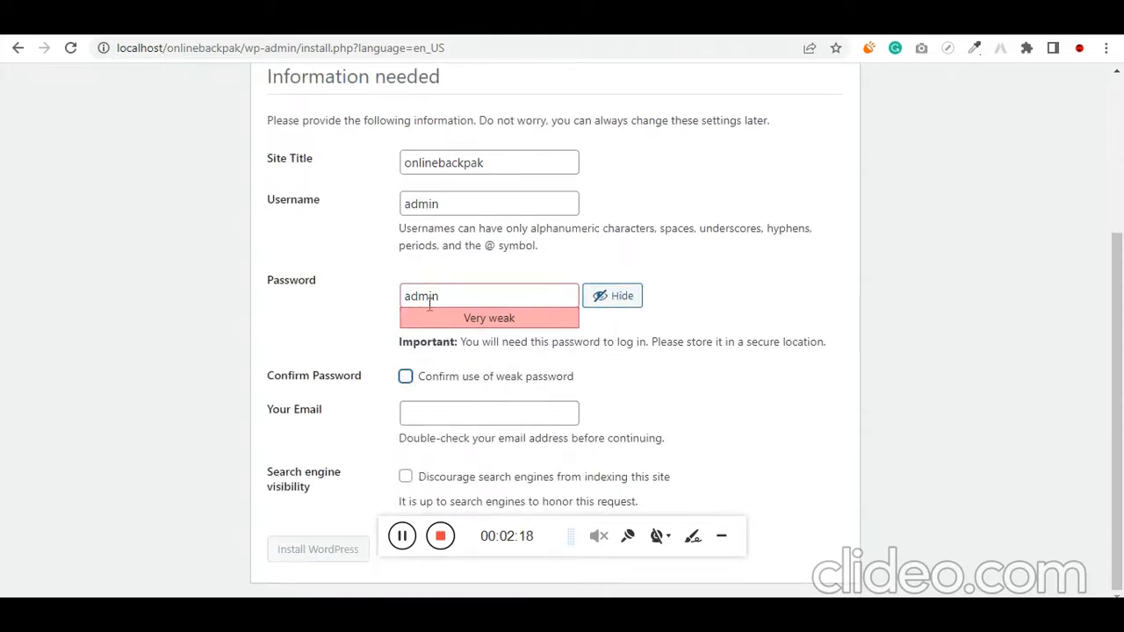
{"action": "left_click", "coordinate": [406, 381]}
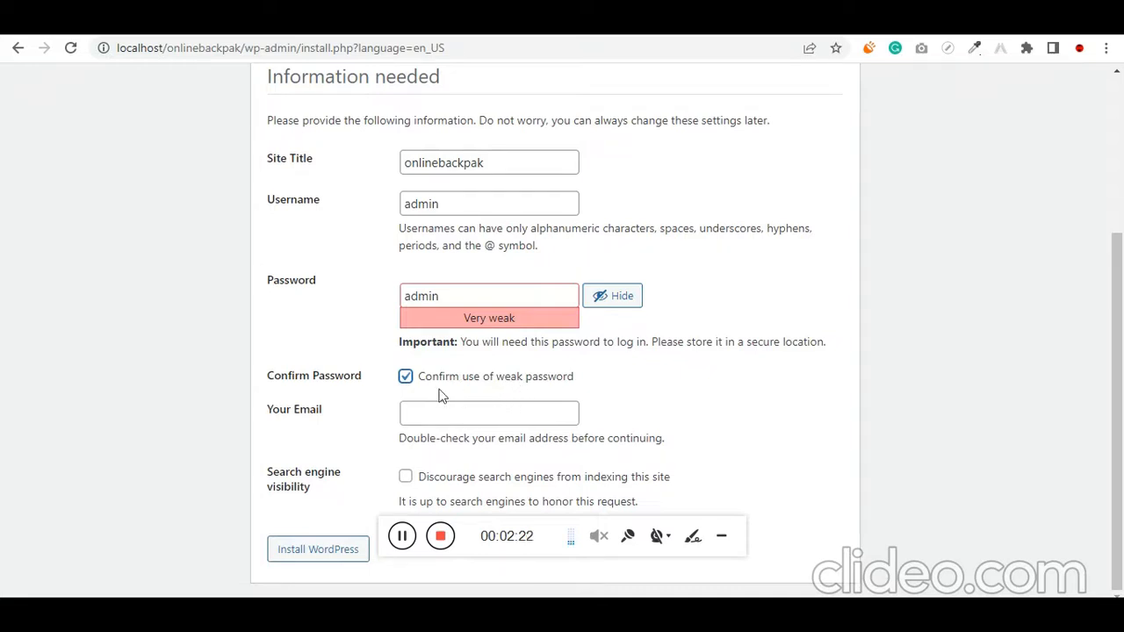
{"action": "left_click_drag", "start_coordinate": [467, 299], "coordinate": [390, 305]}
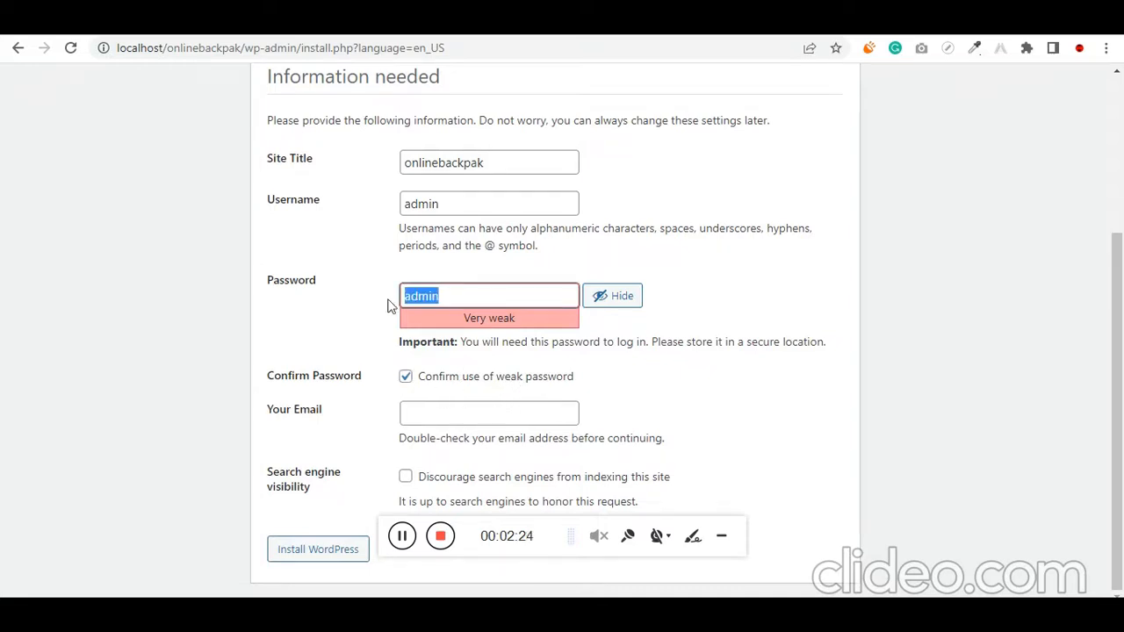
Fill in the administrator's email, discourage search engines from indexing the site, and install WordPress
{"action": "left_click", "coordinate": [439, 420]}
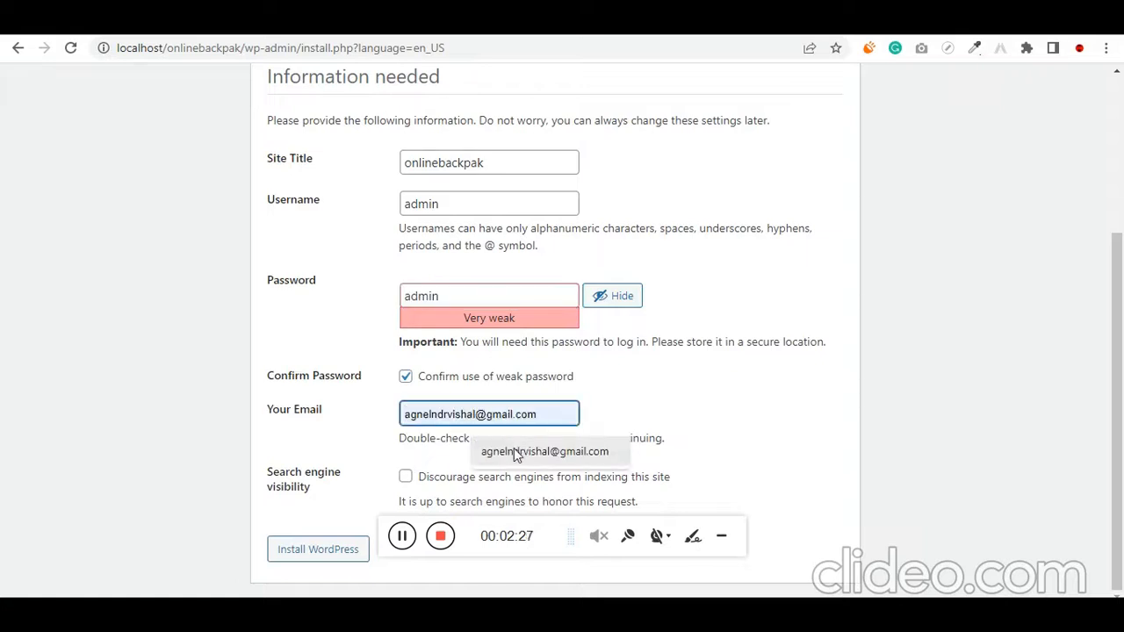
{"action": "left_click", "coordinate": [536, 451]}
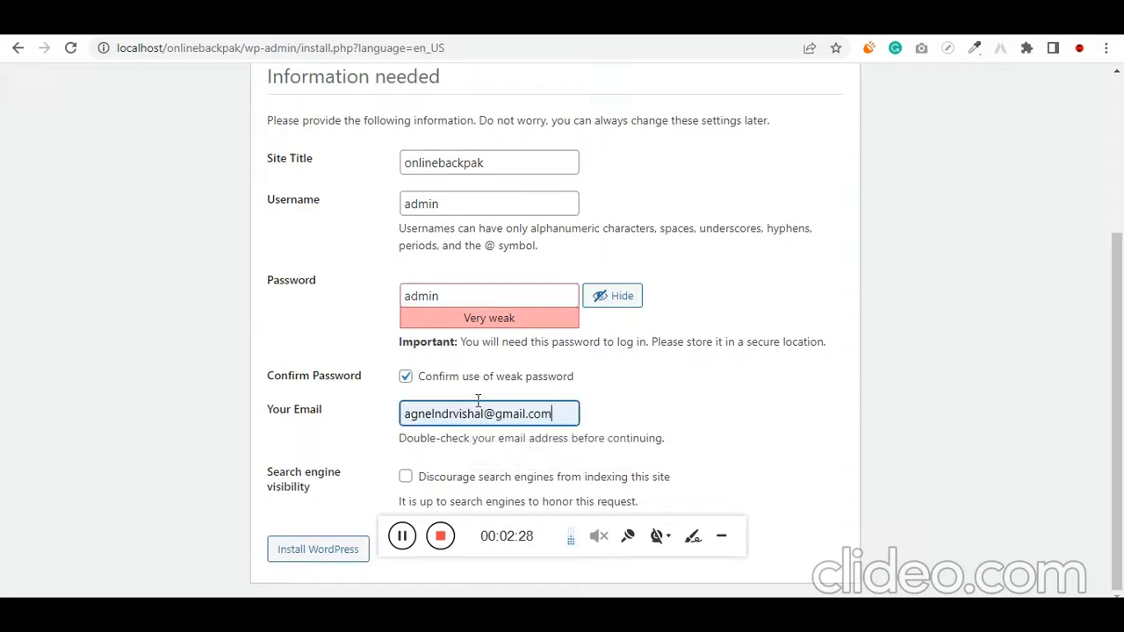
{"action": "left_click", "coordinate": [407, 479]}
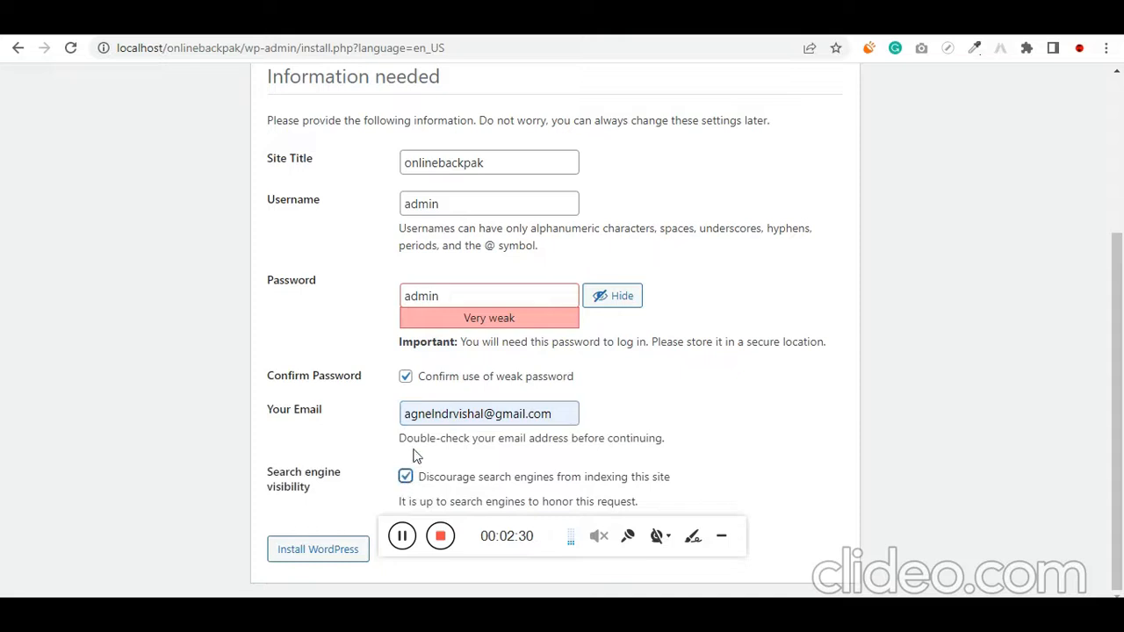
{"action": "triple_click", "coordinate": [515, 410]}
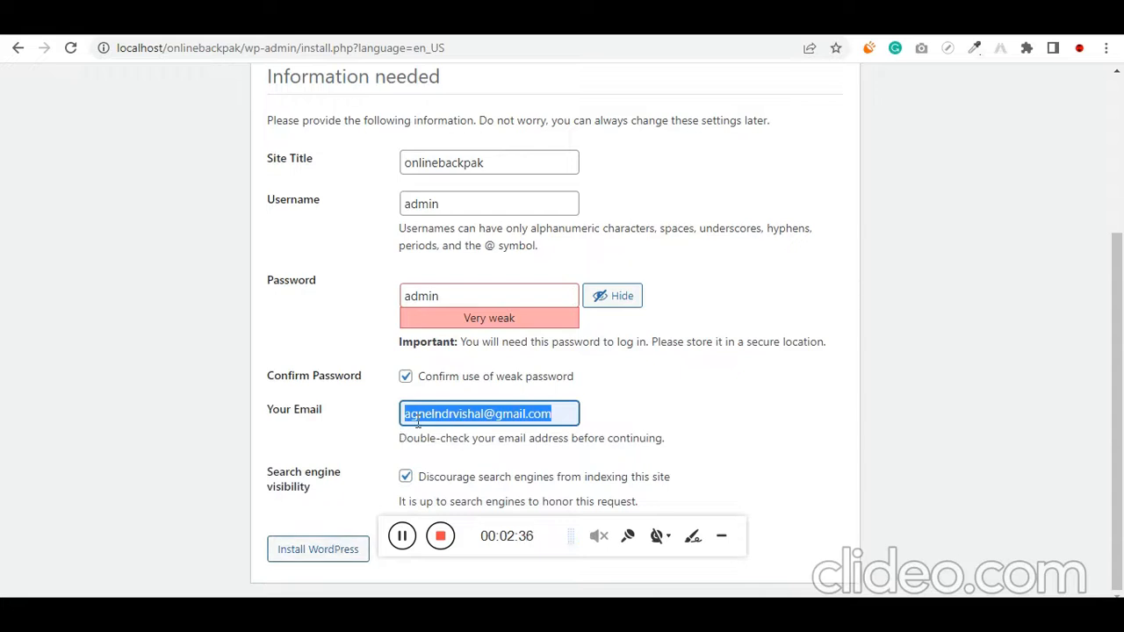
{"action": "left_click", "coordinate": [347, 552]}
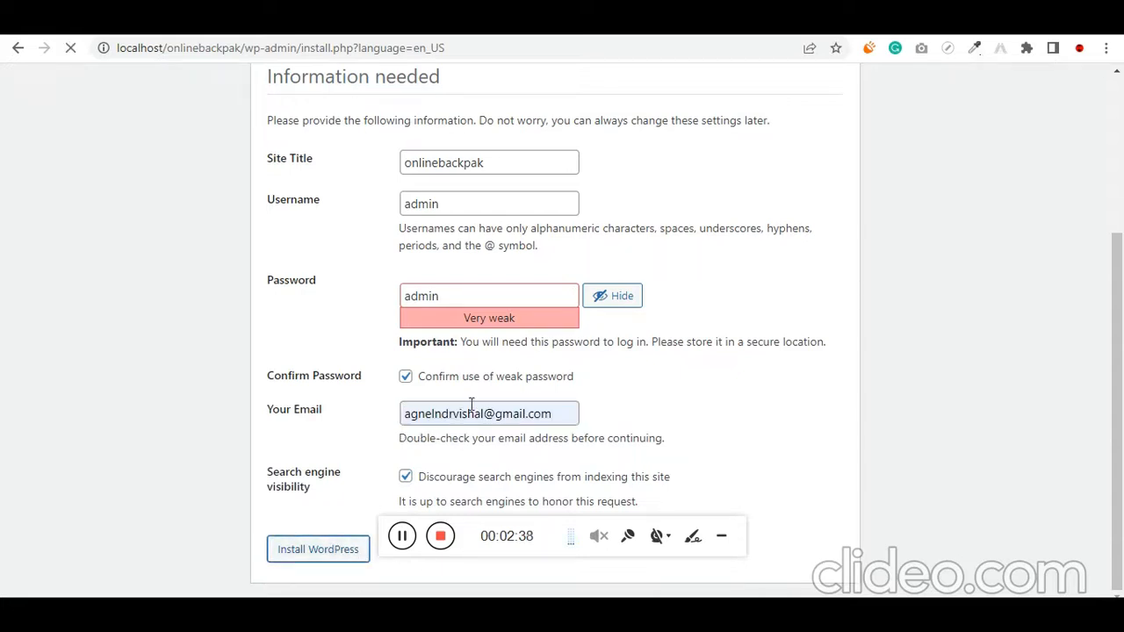
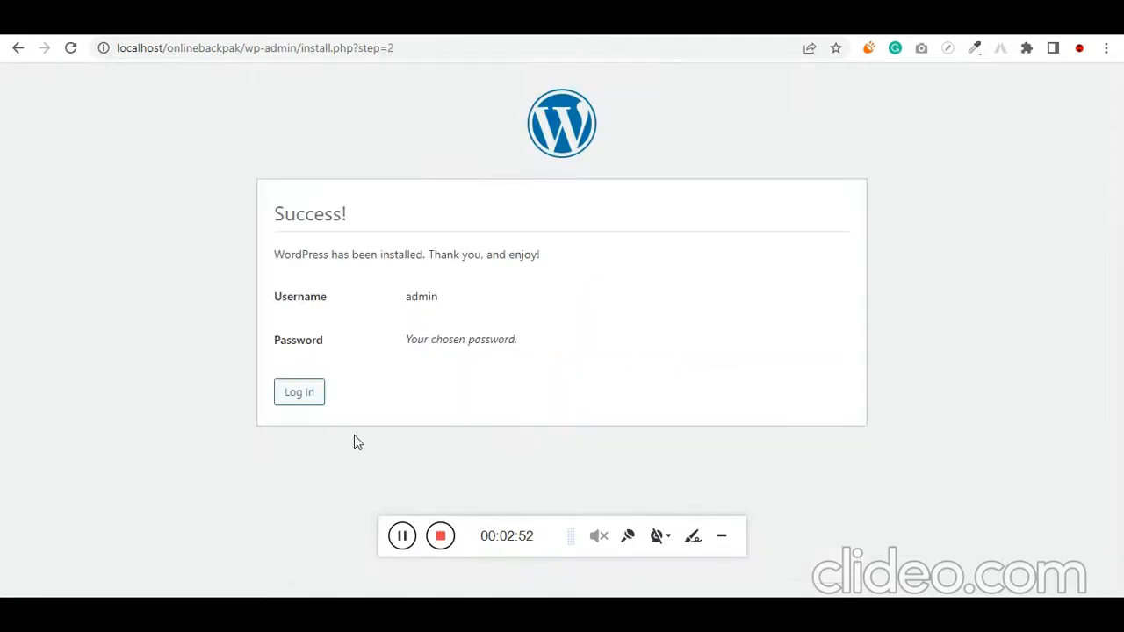
Log in to the onlinebackpak dashboard as admin with the account password and enable Remember Me
{"action": "left_click", "coordinate": [316, 401]}
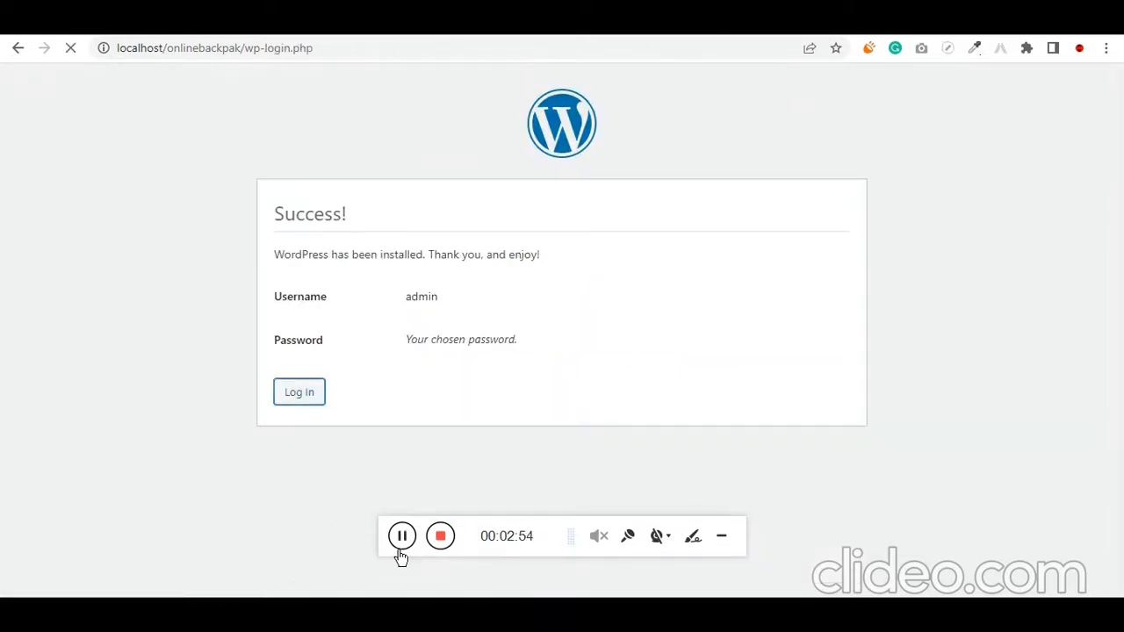
{"action": "left_click", "coordinate": [497, 274]}
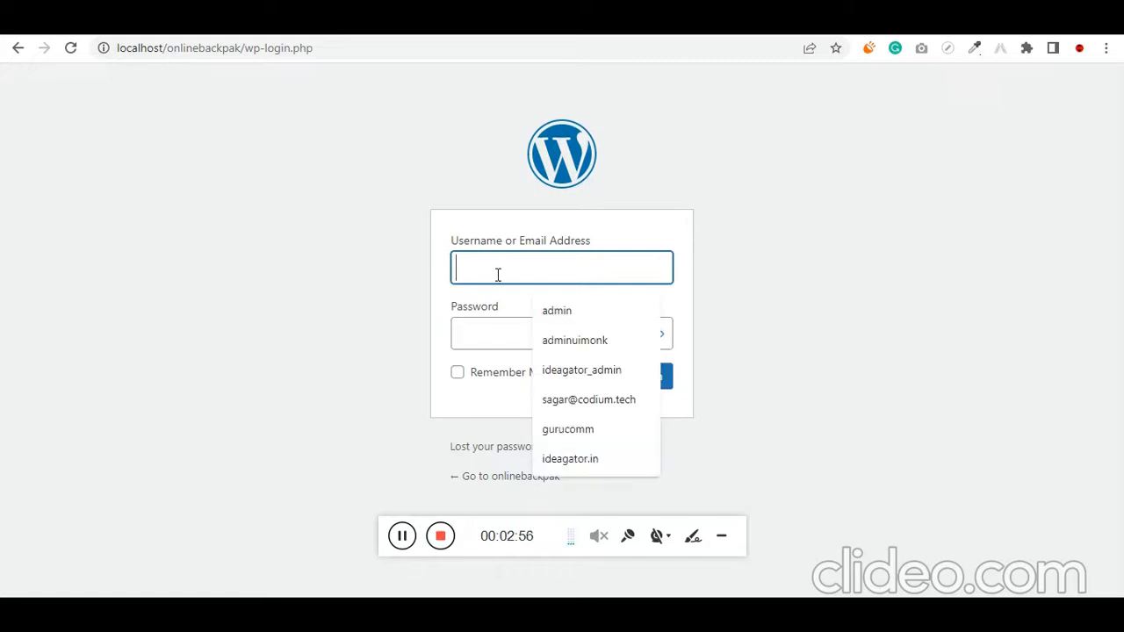
{"action": "type", "text": "admin"}
{"action": "key", "text": "Tab"}
{"action": "type", "text": "•••••"}
{"action": "key", "text": "Tab"}
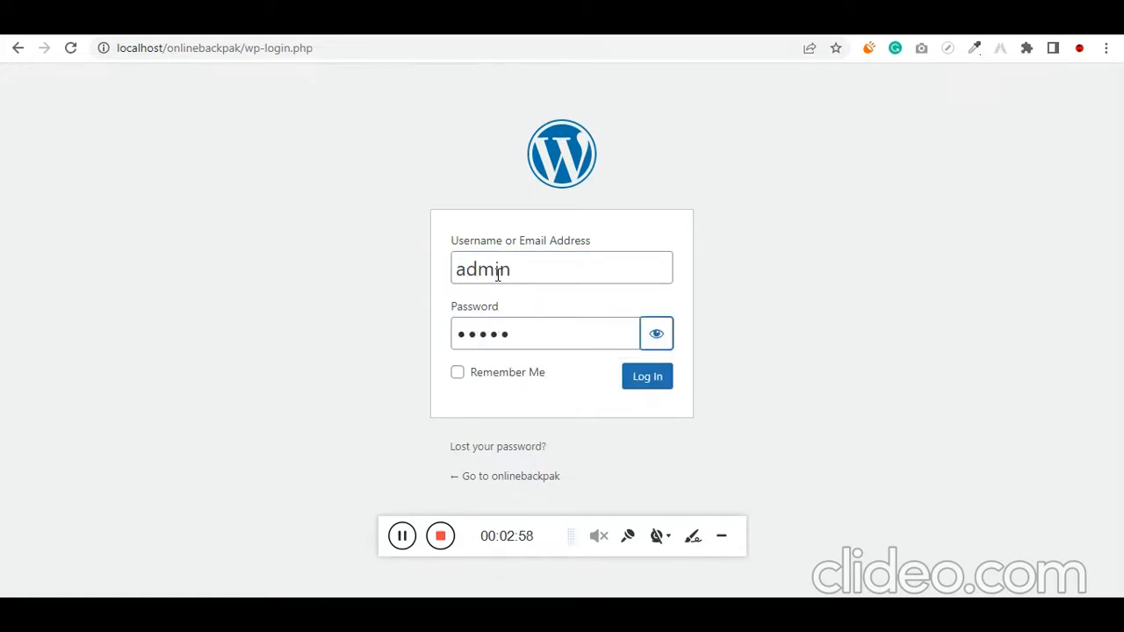
{"action": "key", "text": "space"}
{"action": "left_click", "coordinate": [456, 372]}
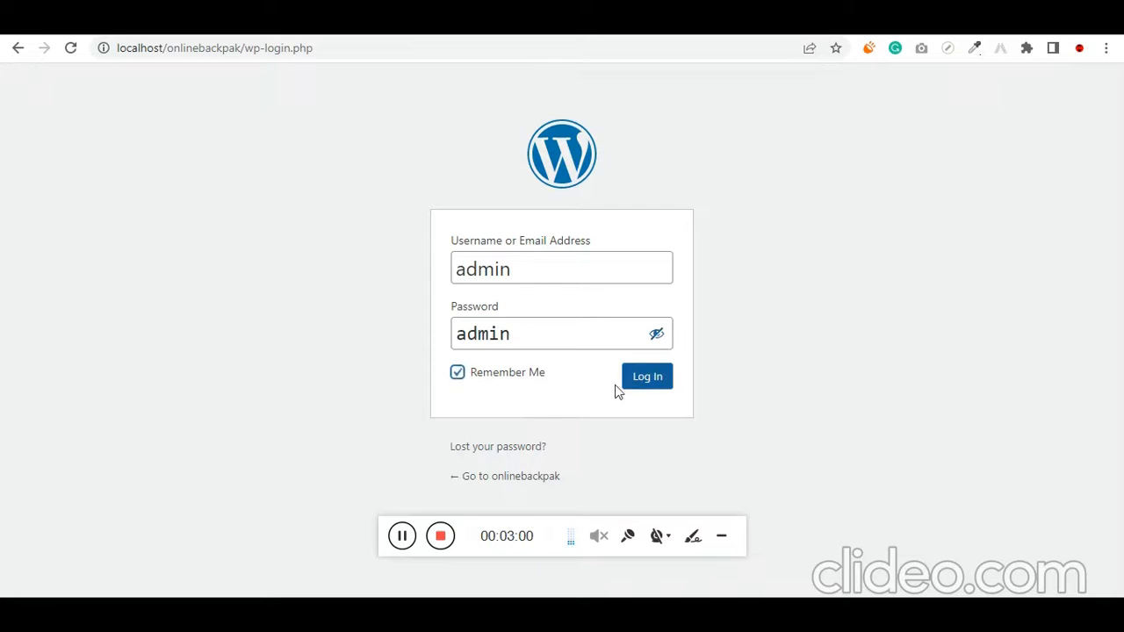
{"action": "left_click", "coordinate": [641, 386]}
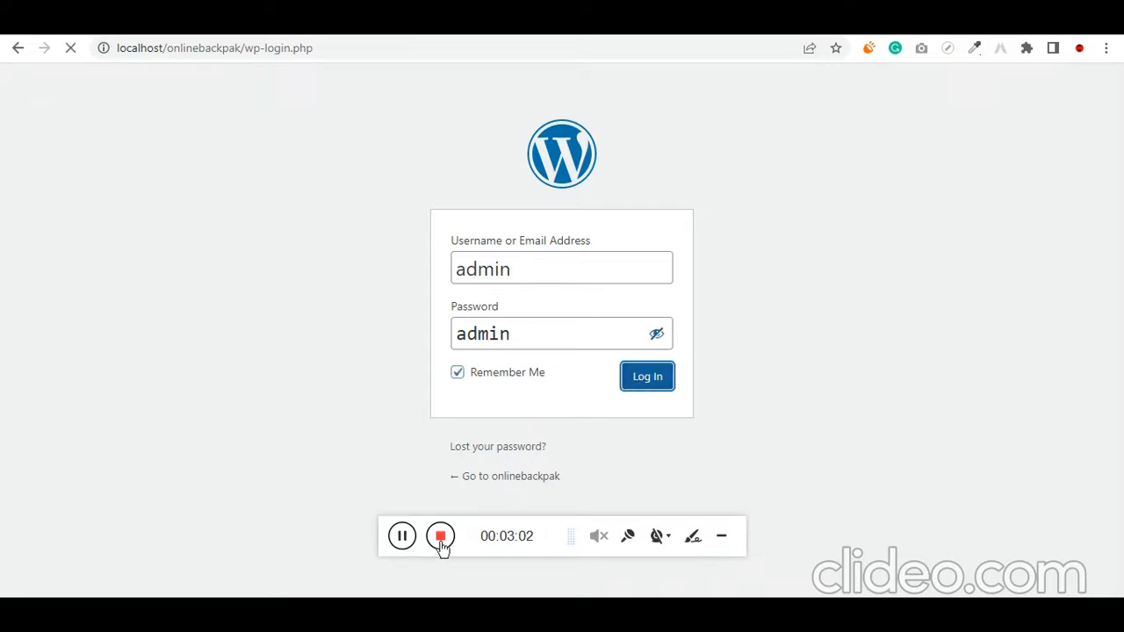
Switch to the bag store notes in Notepad and add woostify on its own line below the plugin list
{"action": "key", "text": "alt+Tab"}
{"action": "scroll", "coordinate": [459, 223], "scroll_direction": "up", "scroll_amount": 2}
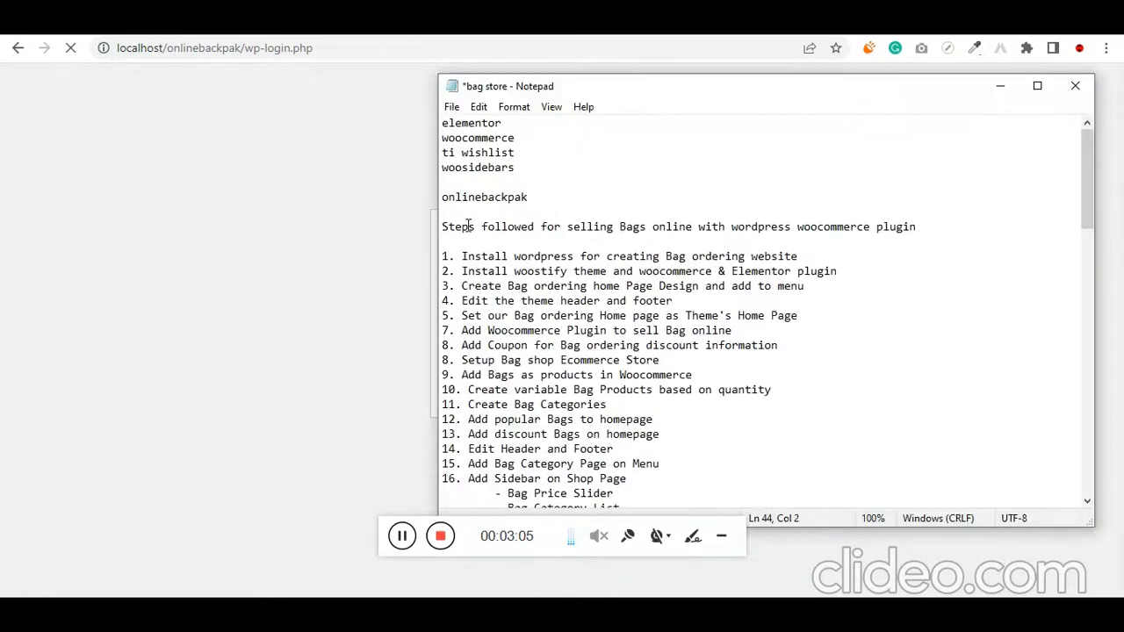
{"action": "left_click_drag", "start_coordinate": [517, 166], "coordinate": [417, 118]}
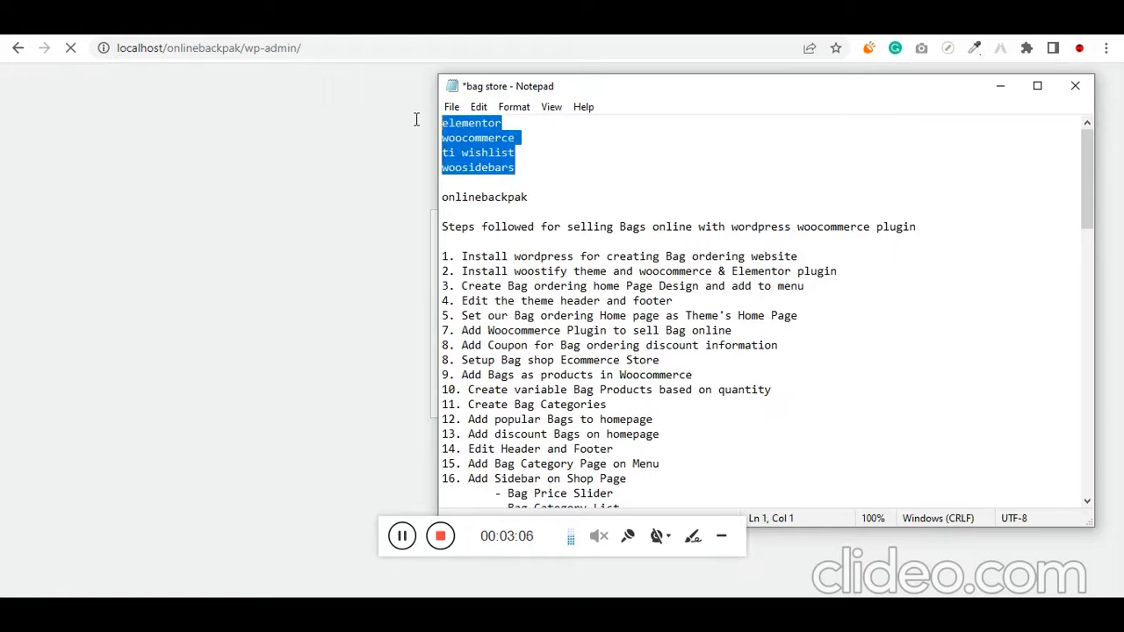
{"action": "left_click", "coordinate": [539, 164]}
{"action": "key", "text": "Return"}
{"action": "key", "text": "Return"}
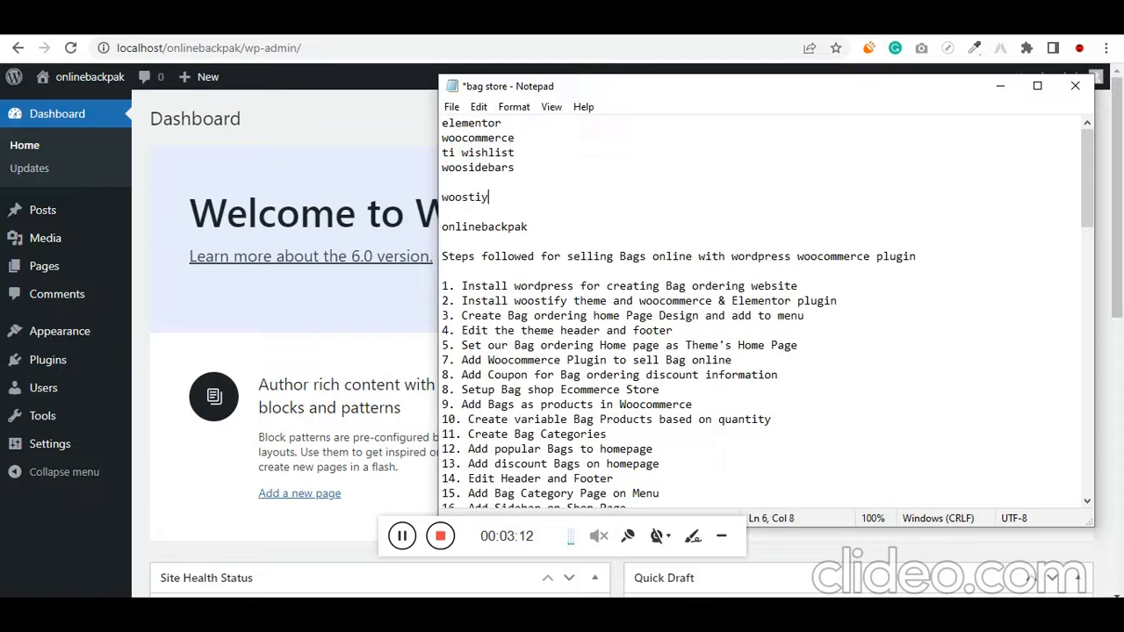
{"action": "double_click", "coordinate": [478, 197]}
{"action": "left_click", "coordinate": [488, 197]}
{"action": "key", "text": "Return"}
{"action": "key", "text": "BackSpace"}
Highlight the lines from elementor through woostify in the notes
{"action": "left_click_drag", "start_coordinate": [497, 199], "coordinate": [454, 166]}
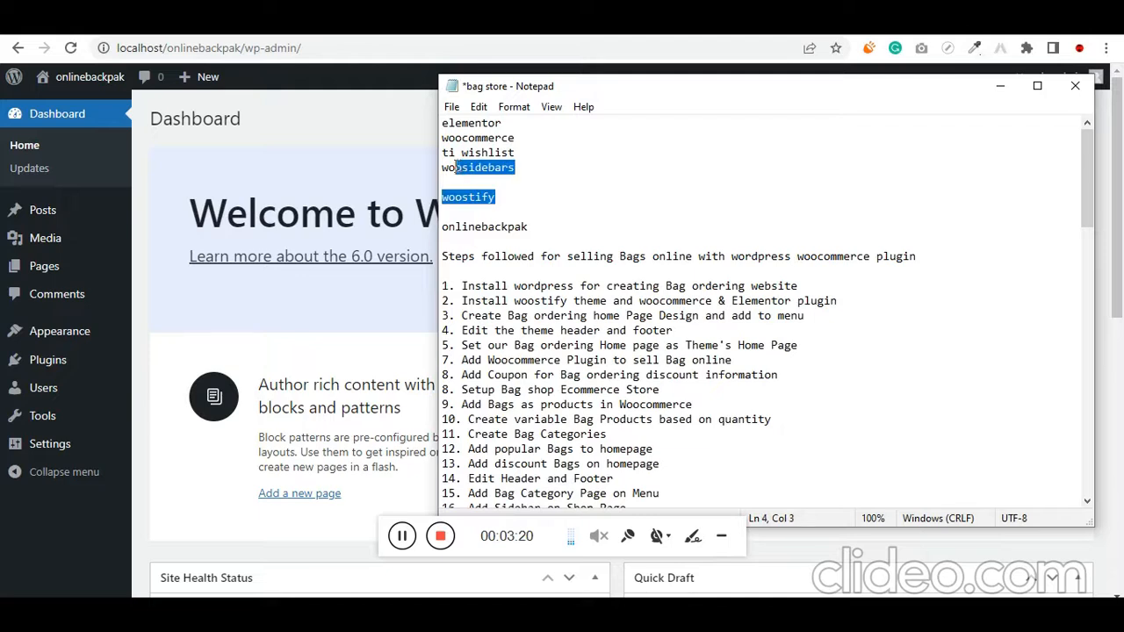
{"action": "left_click", "coordinate": [443, 185]}
{"action": "left_click_drag", "start_coordinate": [525, 191], "coordinate": [443, 123]}
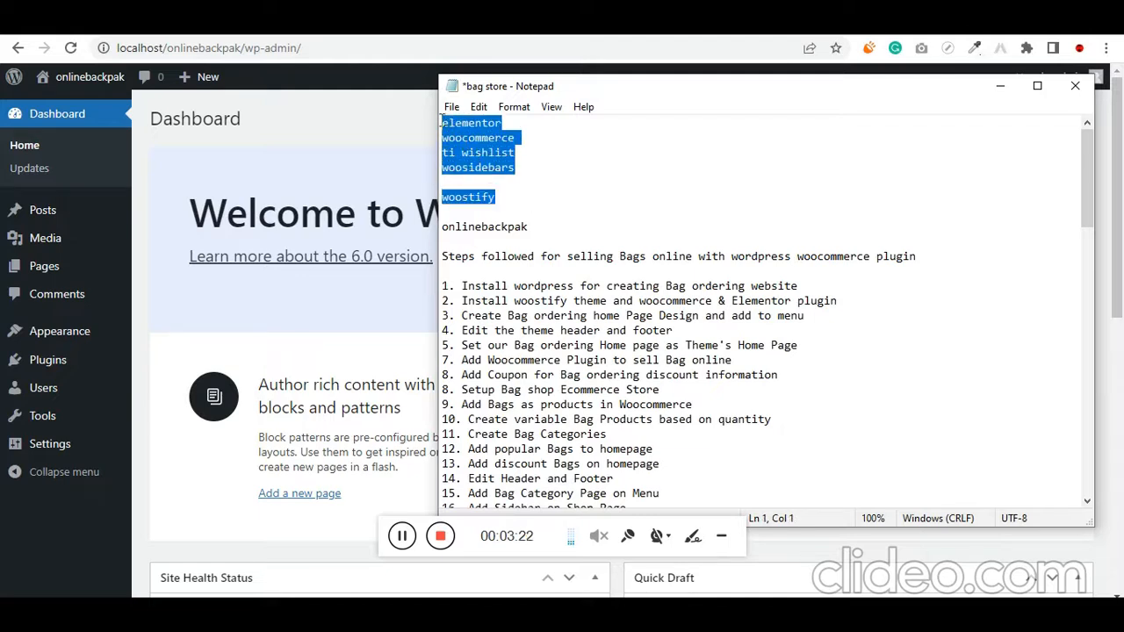
Review the installed plugins on the site, from Akismet Anti-Spam down to WooSidebars
{"action": "left_click", "coordinate": [403, 538]}
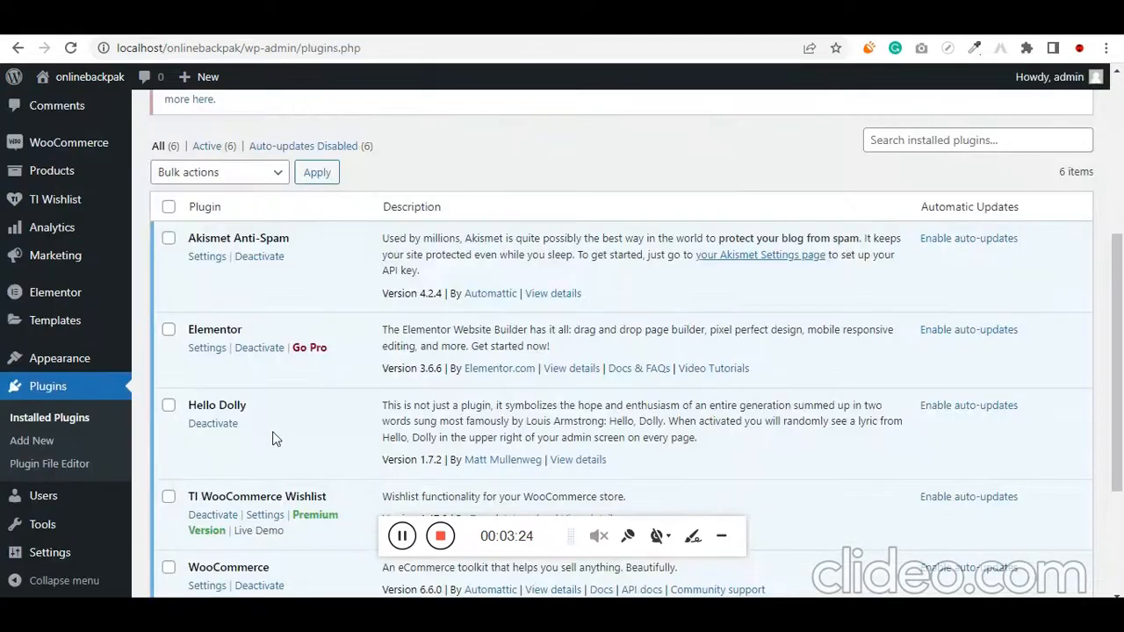
{"action": "scroll", "coordinate": [277, 437], "scroll_direction": "down", "scroll_amount": 3}
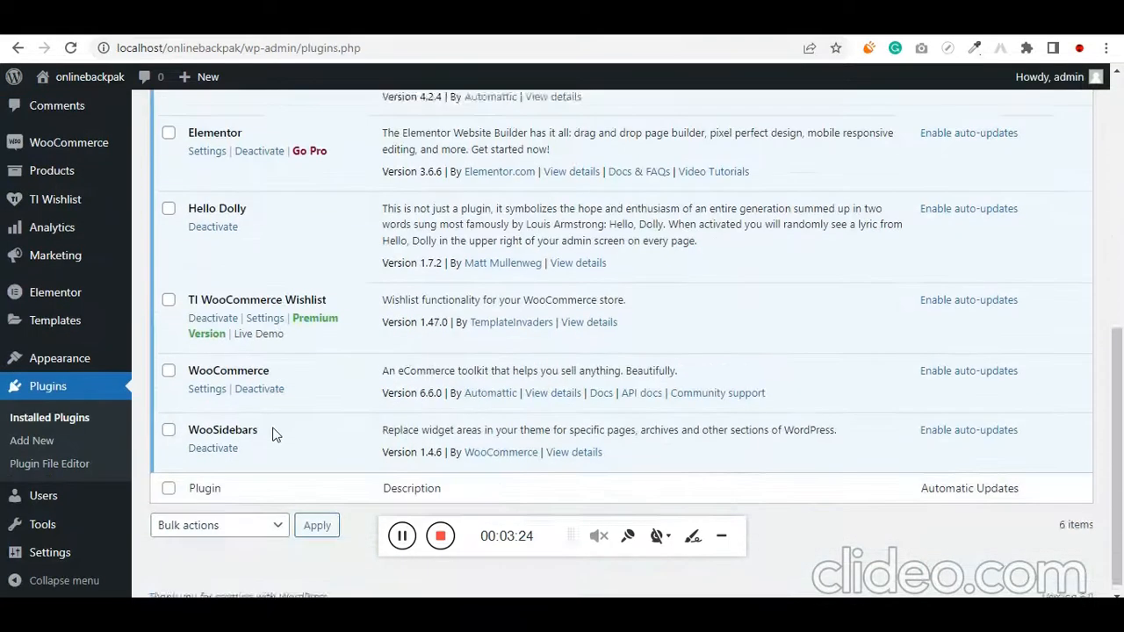
{"action": "scroll", "coordinate": [283, 431], "scroll_direction": "up", "scroll_amount": 10}
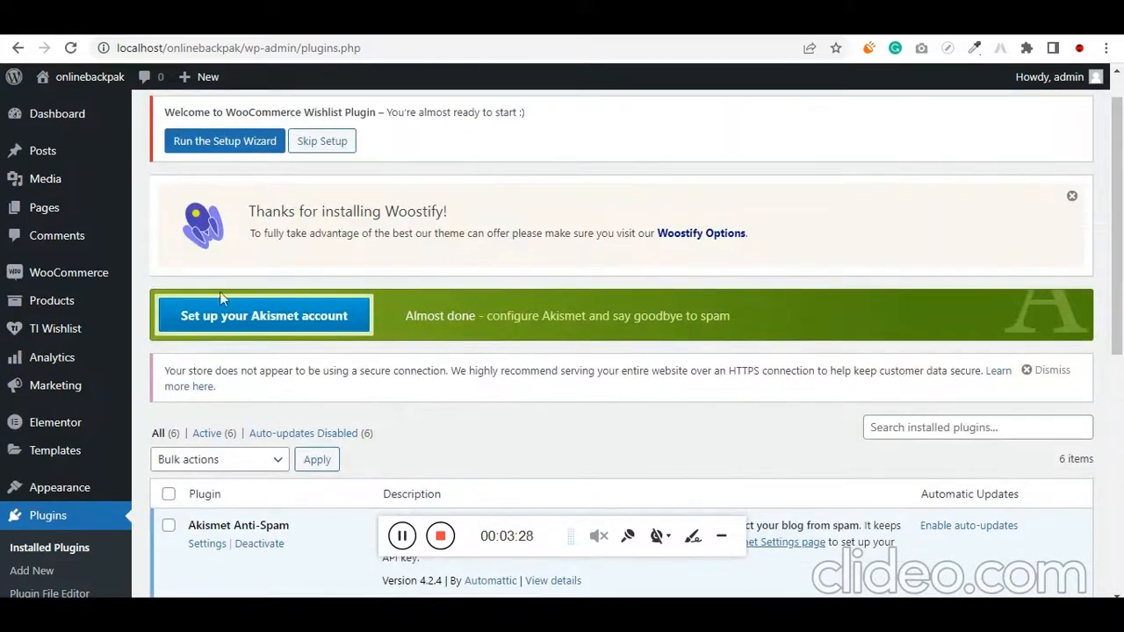
Add a new page in a separate browser tab and title it Home
{"action": "mouse_move", "coordinate": [44, 207]}
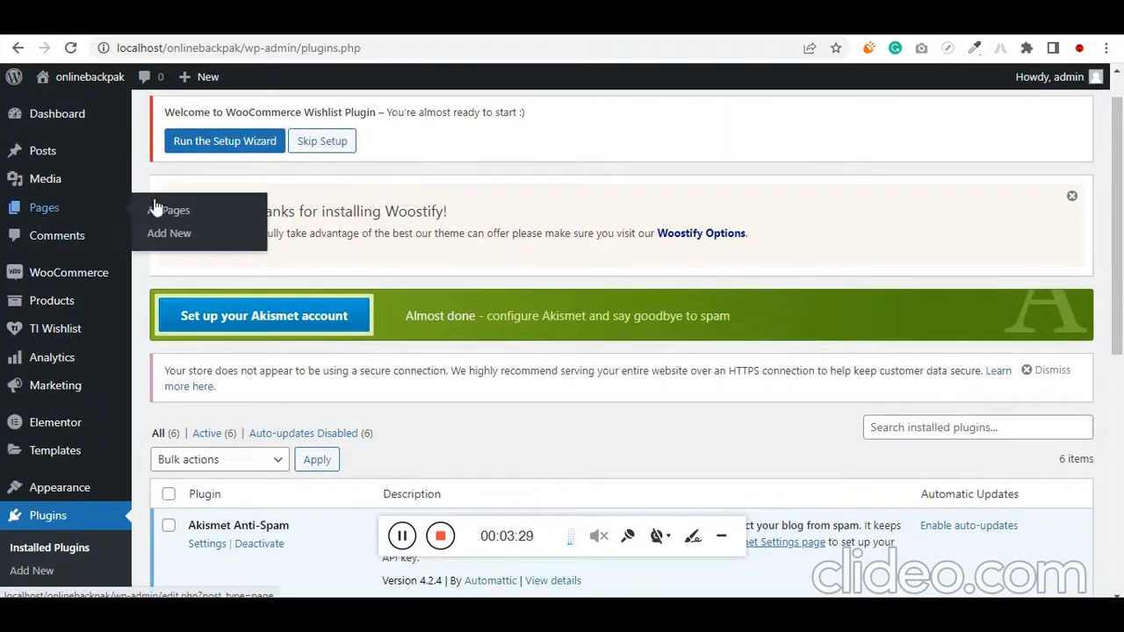
{"action": "scroll", "coordinate": [199, 227], "scroll_direction": "down", "scroll_amount": 2}
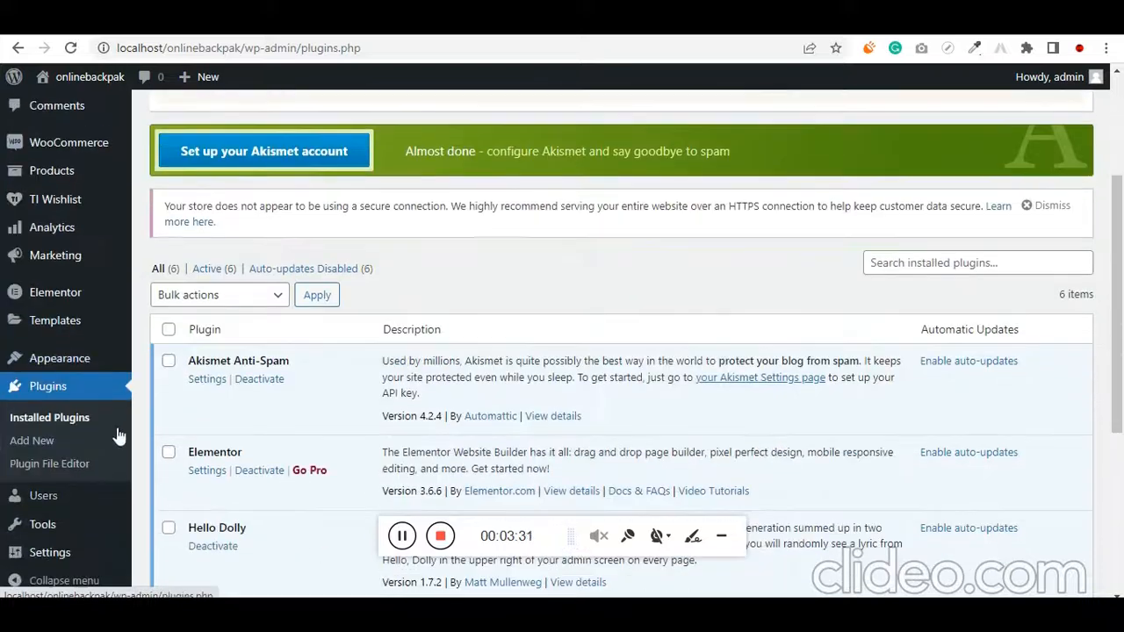
{"action": "left_click", "coordinate": [263, 24]}
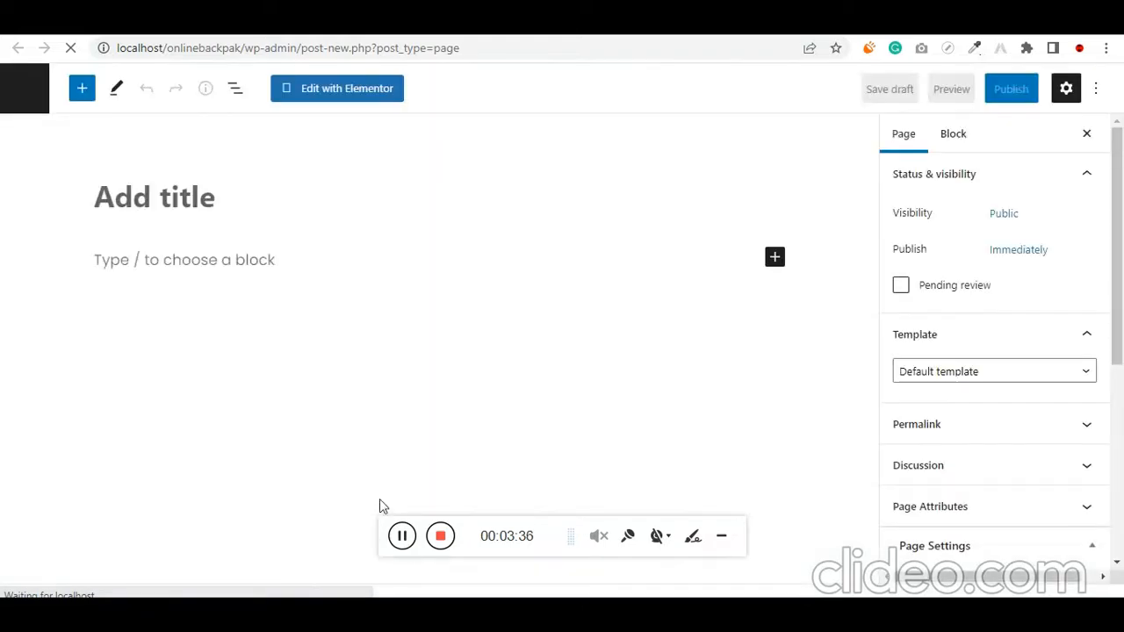
{"action": "left_click", "coordinate": [226, 190]}
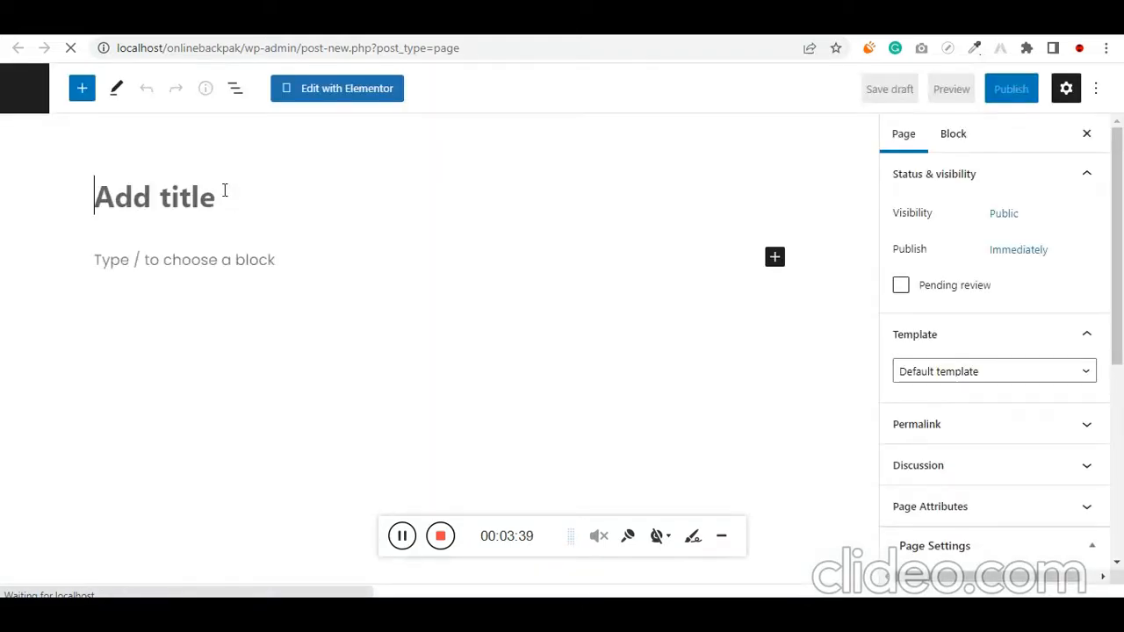
{"action": "type", "text": "Home"}
{"action": "key", "text": "ctrl+a"}
Keep the Default template for the page and set its sidebar to No Sidebar and its container to Full Width / Stretched
{"action": "scroll", "coordinate": [981, 345], "scroll_direction": "down", "scroll_amount": 1}
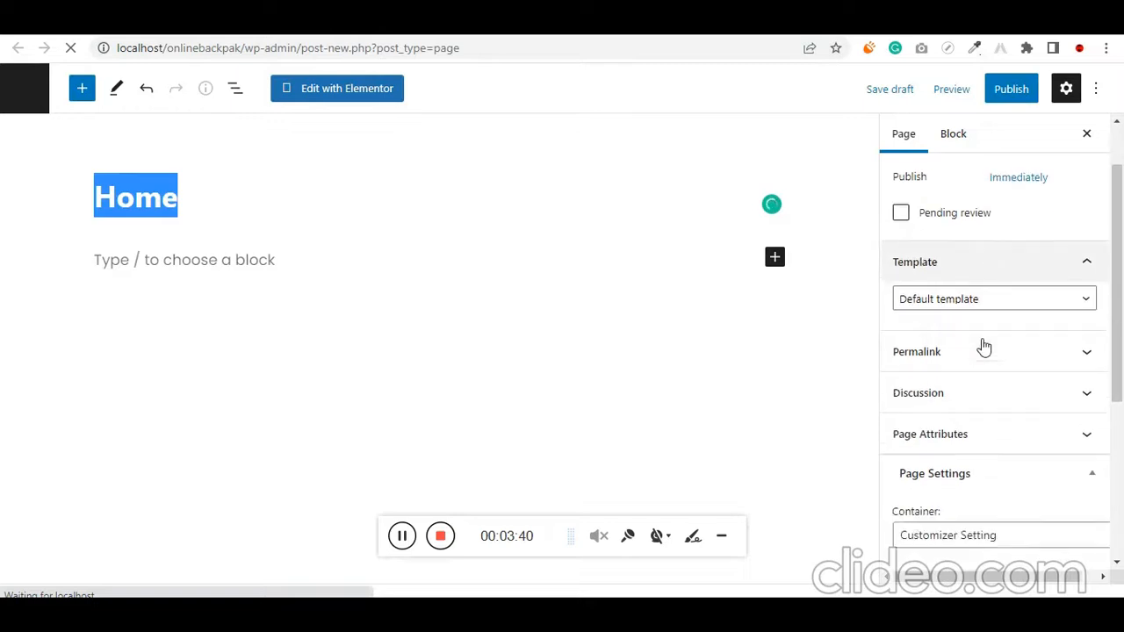
{"action": "left_click", "coordinate": [933, 296]}
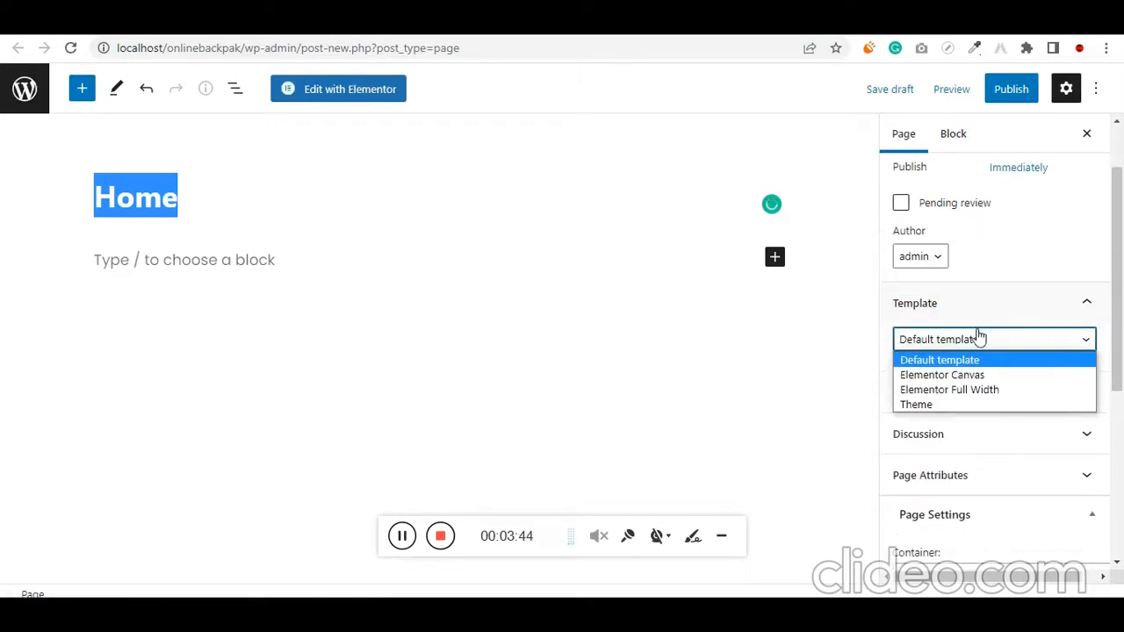
{"action": "left_click", "coordinate": [968, 361]}
{"action": "scroll", "coordinate": [983, 369], "scroll_direction": "down", "scroll_amount": 4}
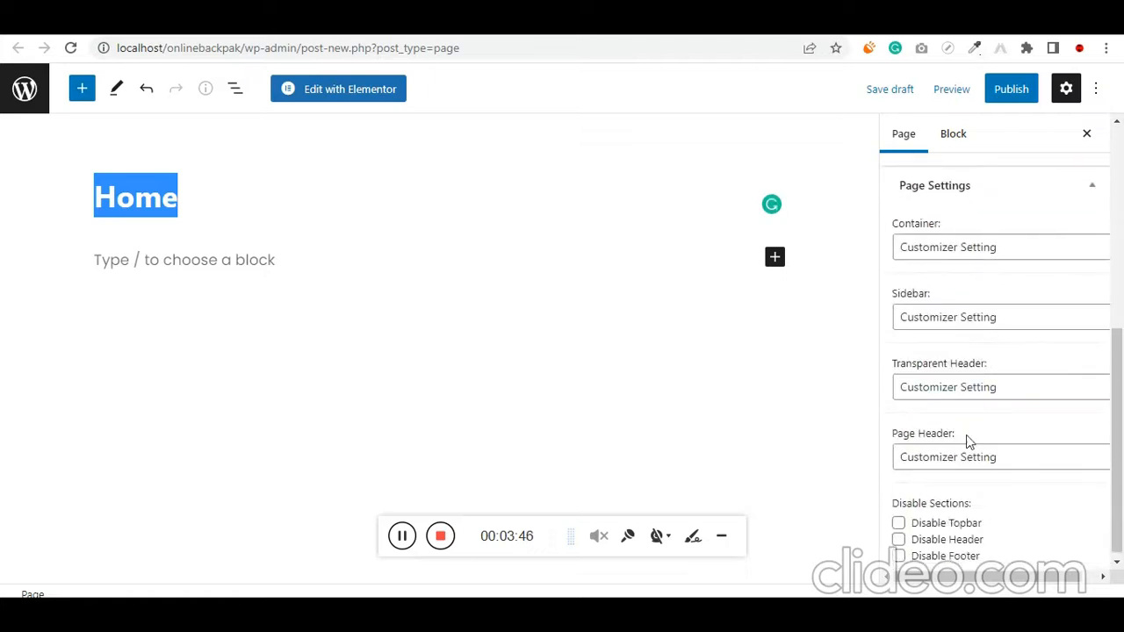
{"action": "left_click", "coordinate": [936, 325]}
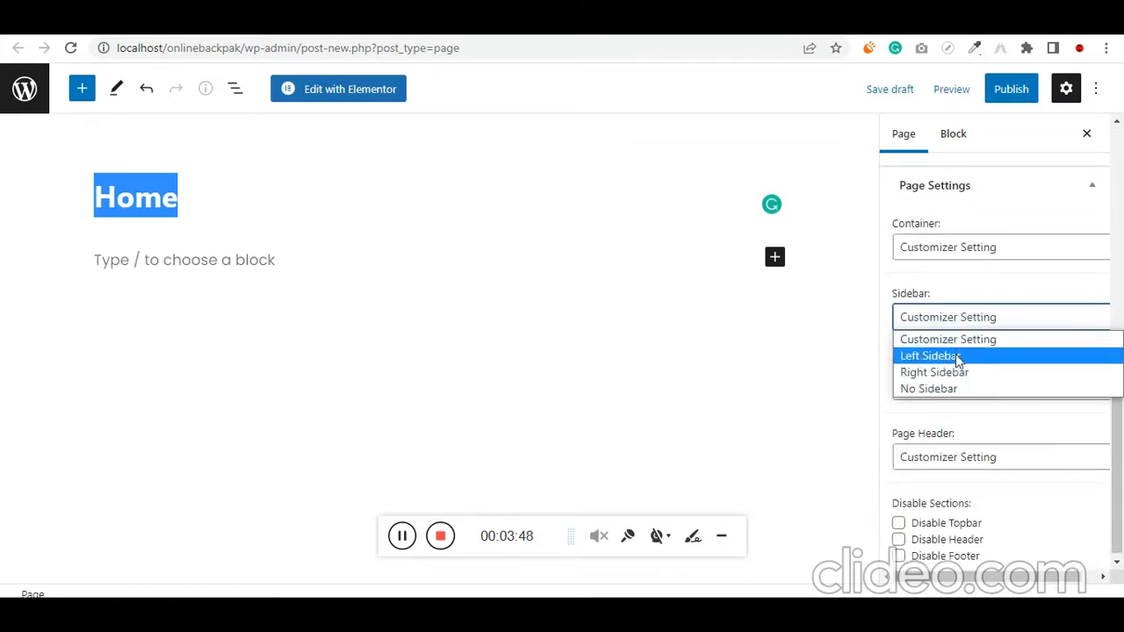
{"action": "left_click", "coordinate": [955, 388]}
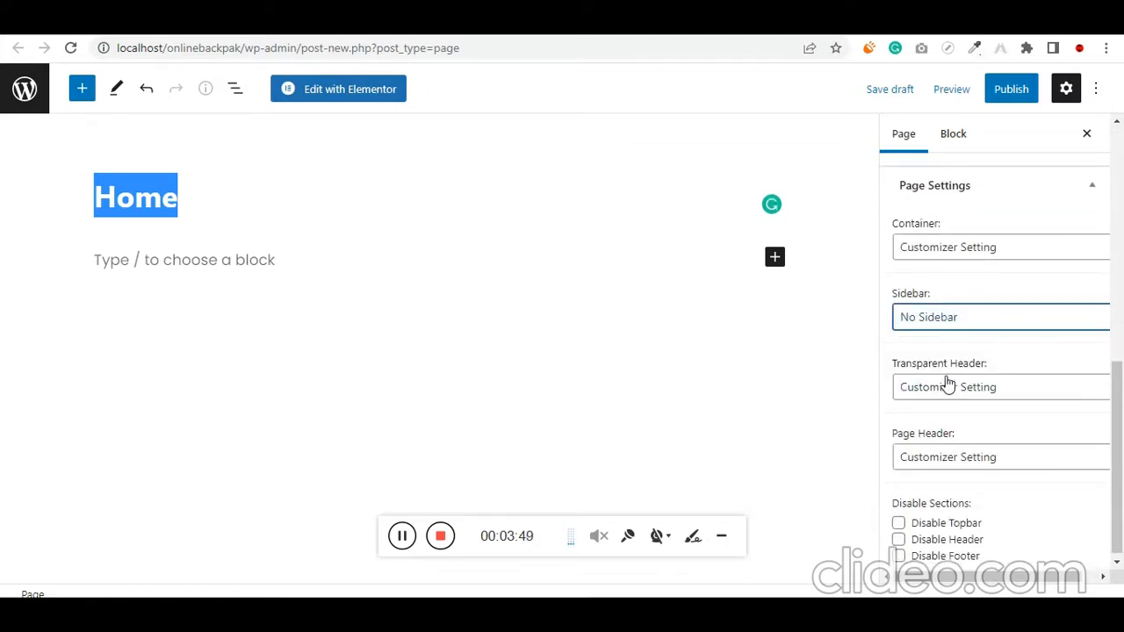
{"action": "left_click", "coordinate": [969, 254]}
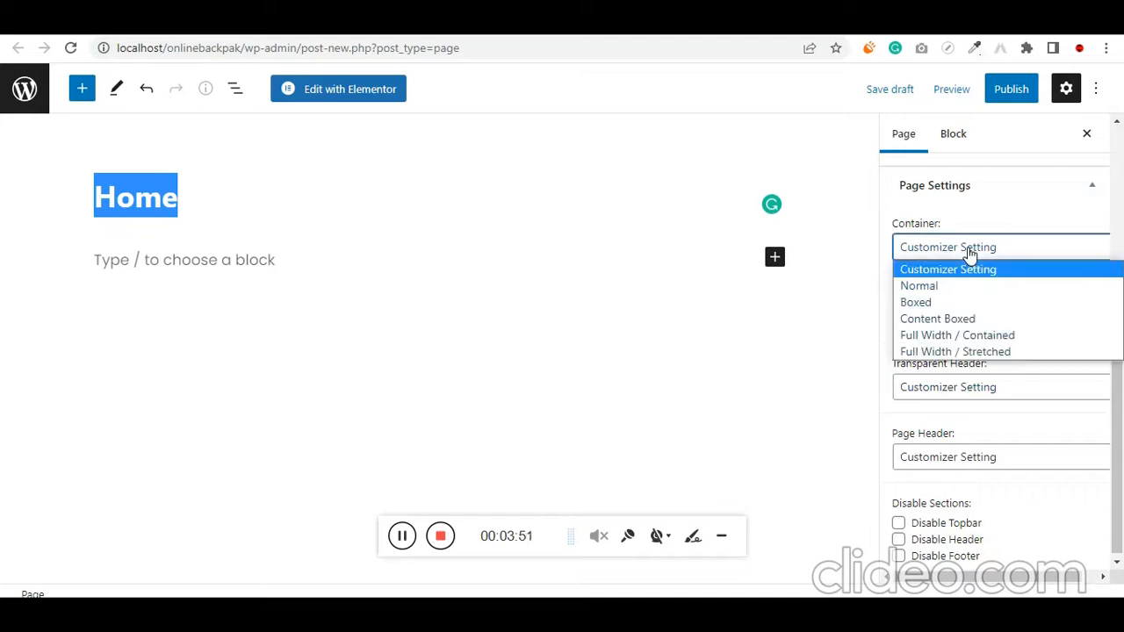
{"action": "left_click", "coordinate": [1008, 352]}
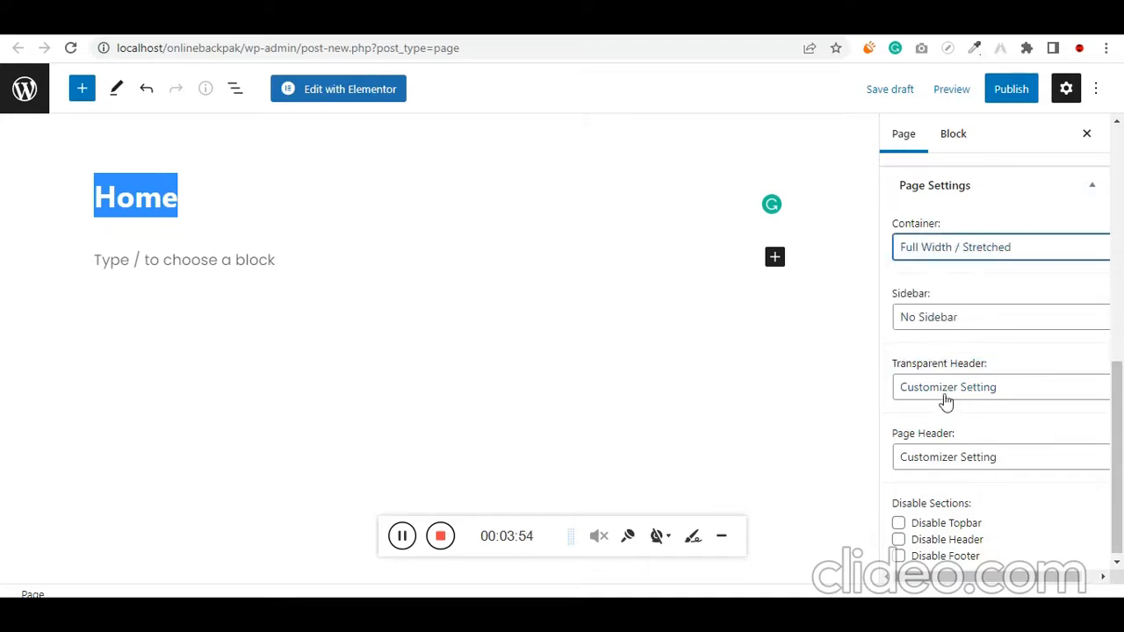
Leave the page header on Customizer Setting and publish the Home page
{"action": "left_click", "coordinate": [984, 463]}
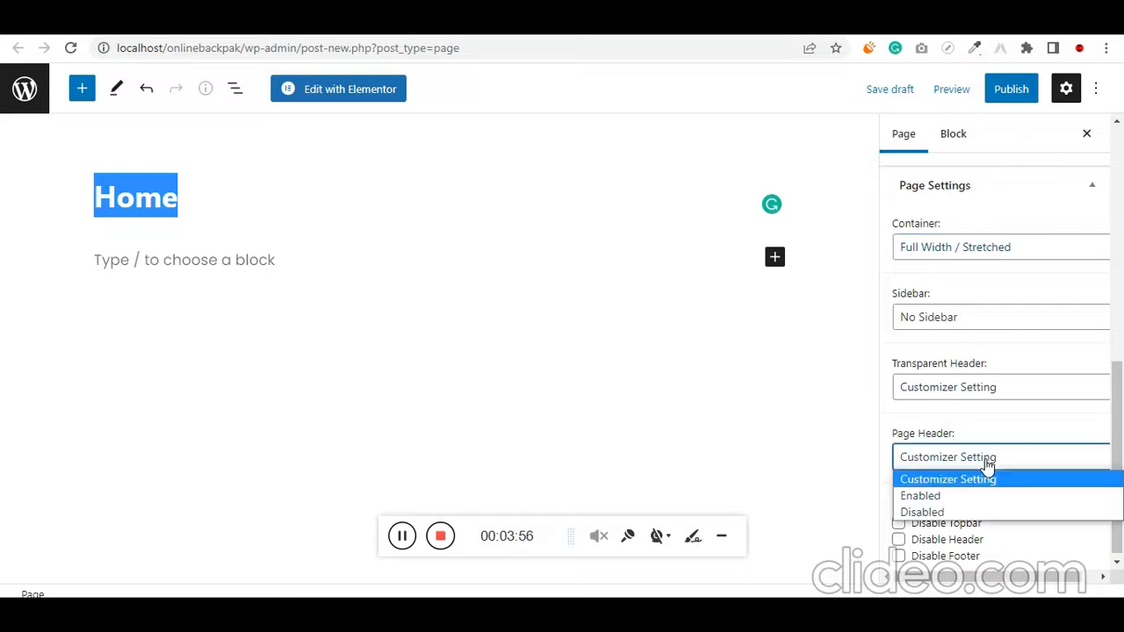
{"action": "left_click", "coordinate": [987, 467]}
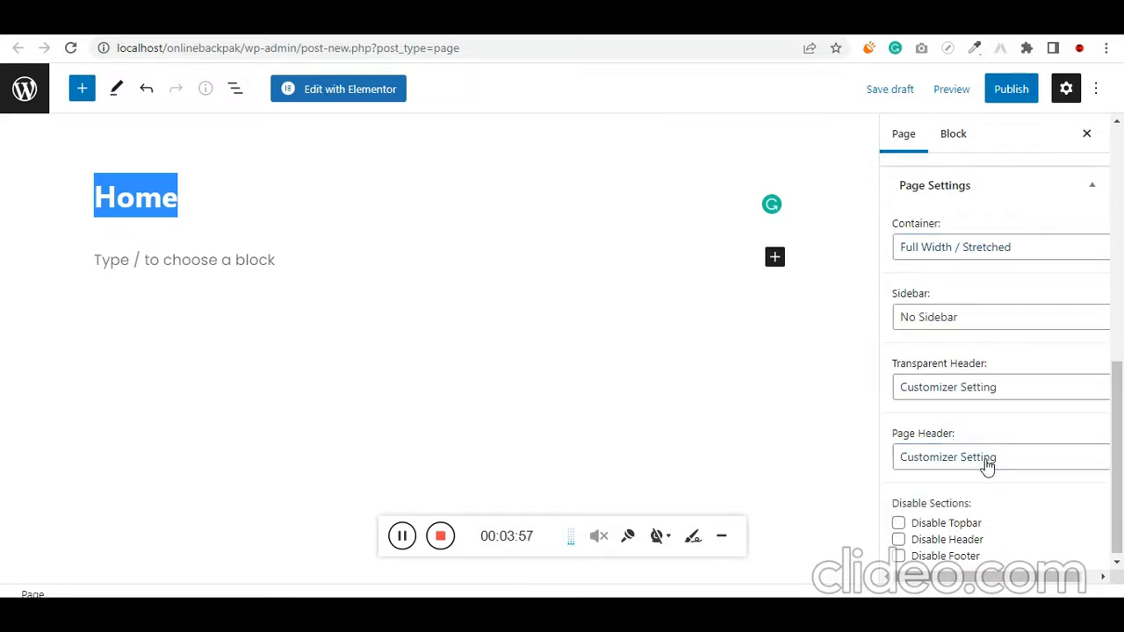
{"action": "left_click", "coordinate": [1016, 94]}
{"action": "left_click", "coordinate": [961, 90]}
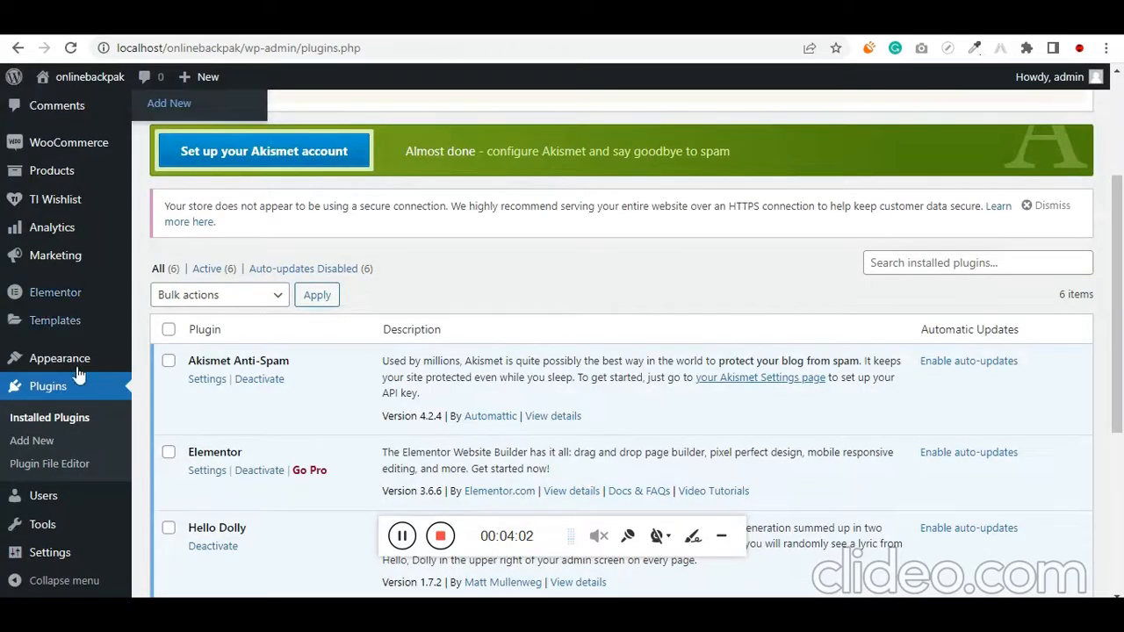
Open the site's Reading settings and make the homepage display the static page Home
{"action": "scroll", "coordinate": [76, 477], "scroll_direction": "down", "scroll_amount": 4}
{"action": "mouse_move", "coordinate": [83, 557]}
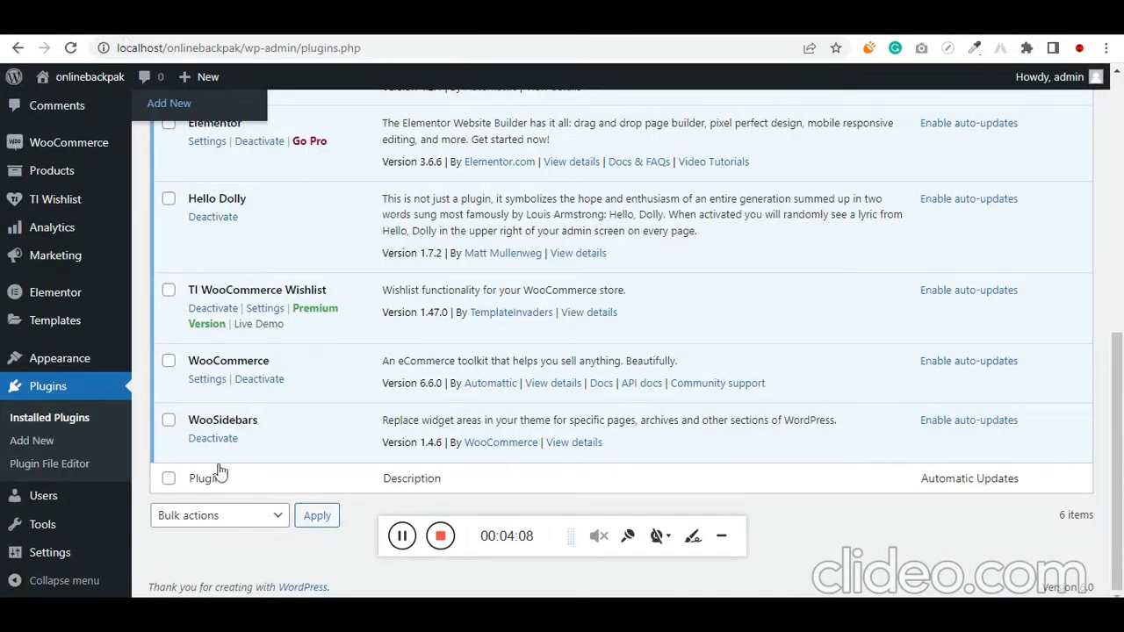
{"action": "mouse_move", "coordinate": [68, 553]}
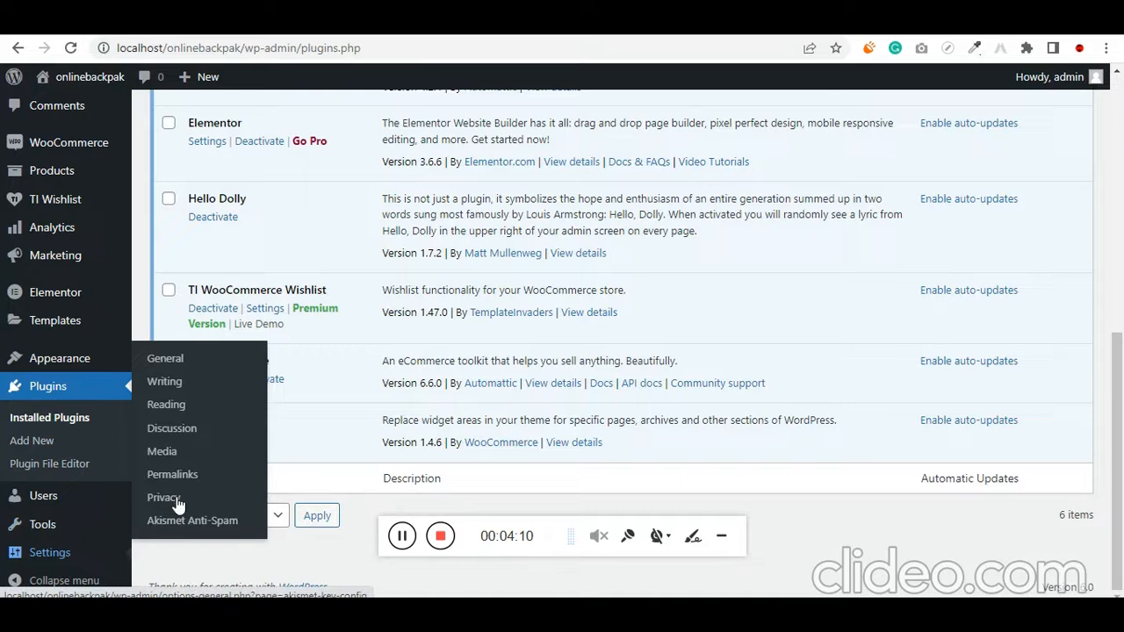
{"action": "left_click", "coordinate": [190, 409]}
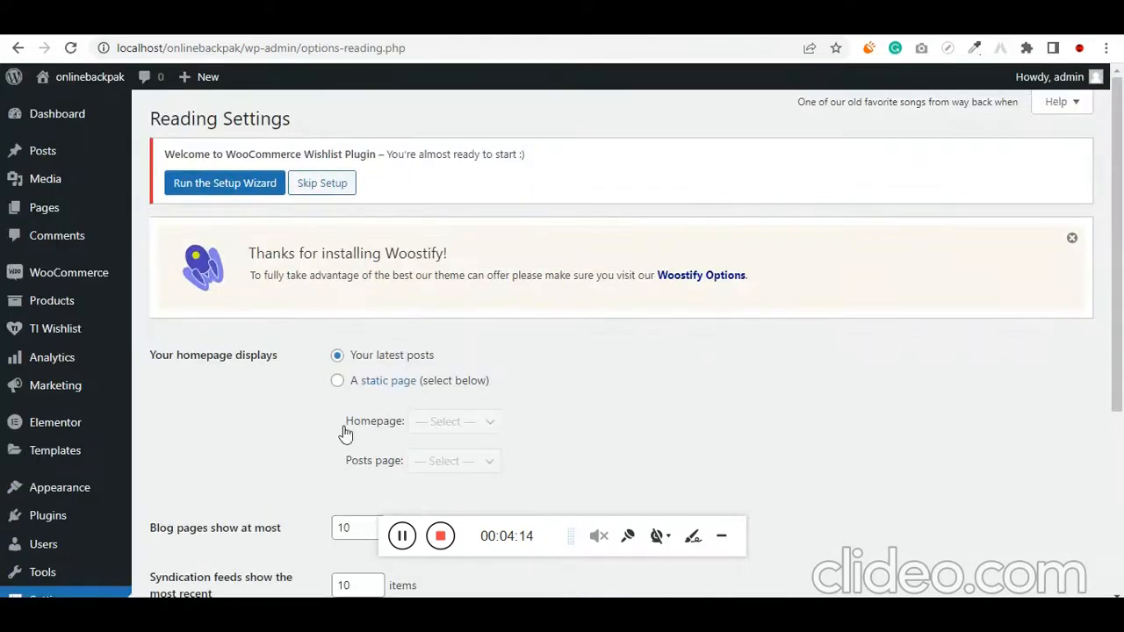
{"action": "left_click", "coordinate": [337, 380]}
{"action": "left_click", "coordinate": [449, 425]}
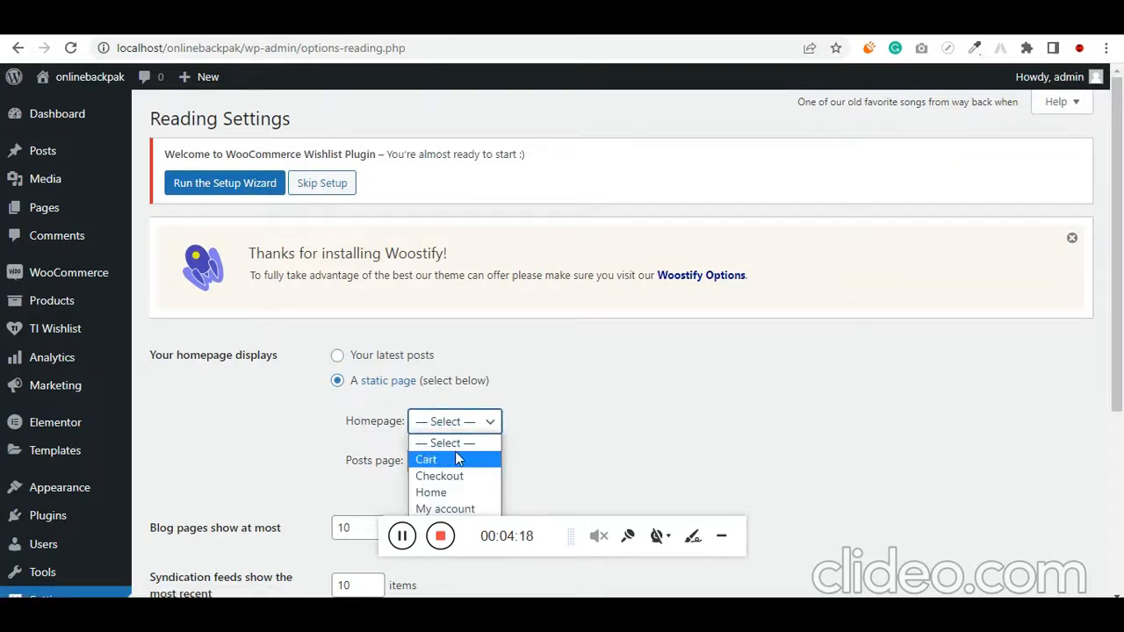
{"action": "left_click", "coordinate": [448, 498]}
Check that Home is selected as the homepage and save the Reading settings
{"action": "scroll", "coordinate": [594, 422], "scroll_direction": "down", "scroll_amount": 2}
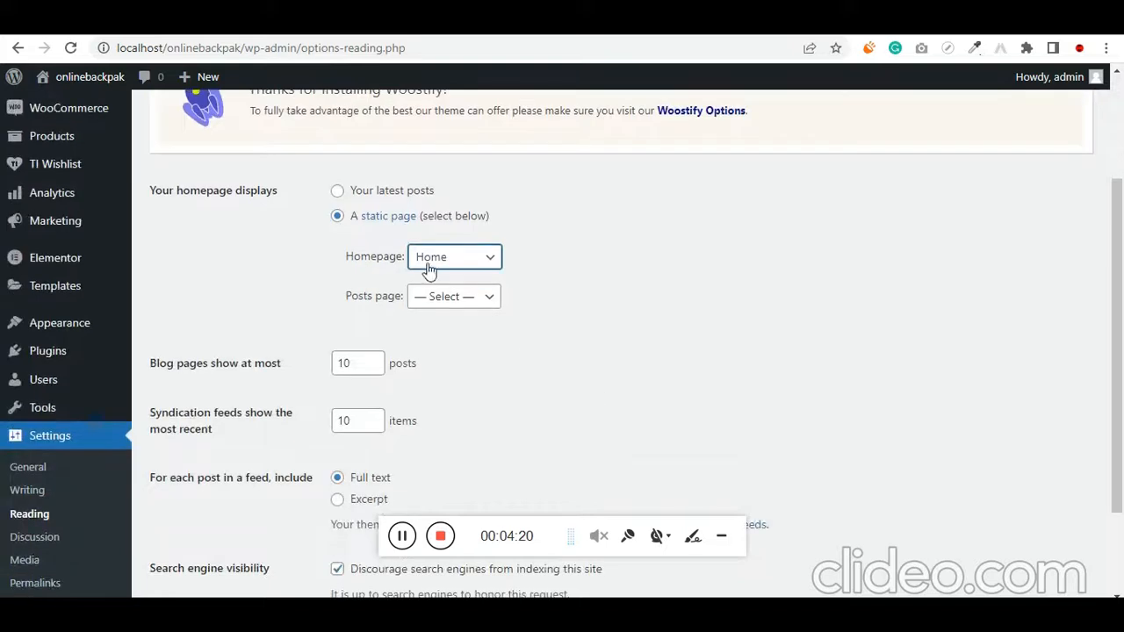
{"action": "left_click", "coordinate": [431, 263]}
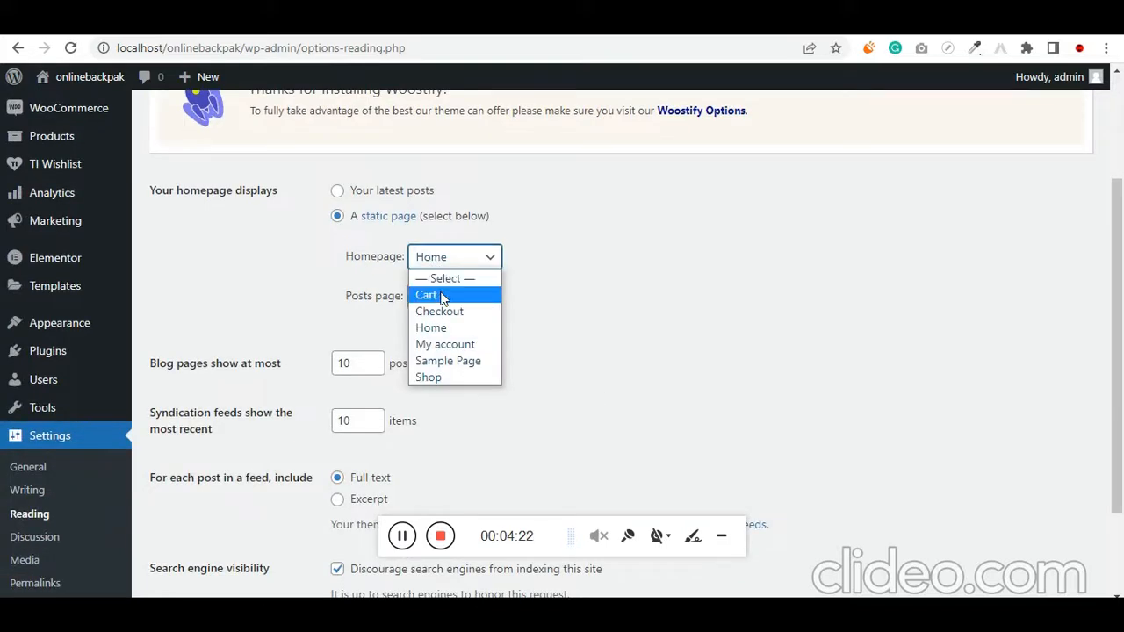
{"action": "left_click", "coordinate": [452, 334]}
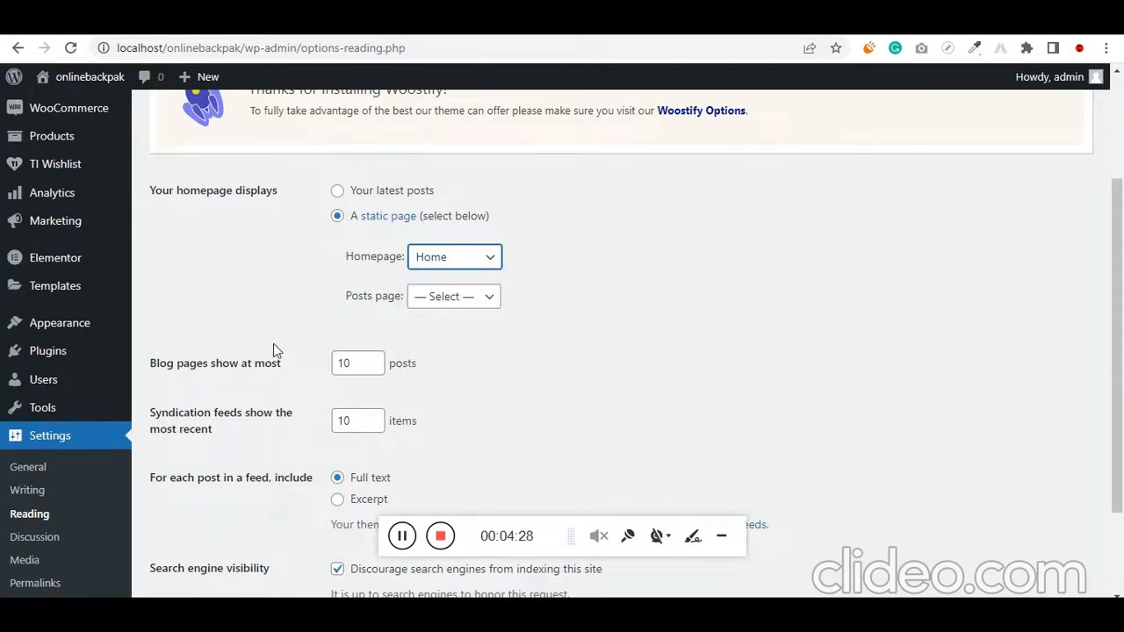
{"action": "scroll", "coordinate": [273, 343], "scroll_direction": "down", "scroll_amount": 2}
{"action": "left_click", "coordinate": [204, 521]}
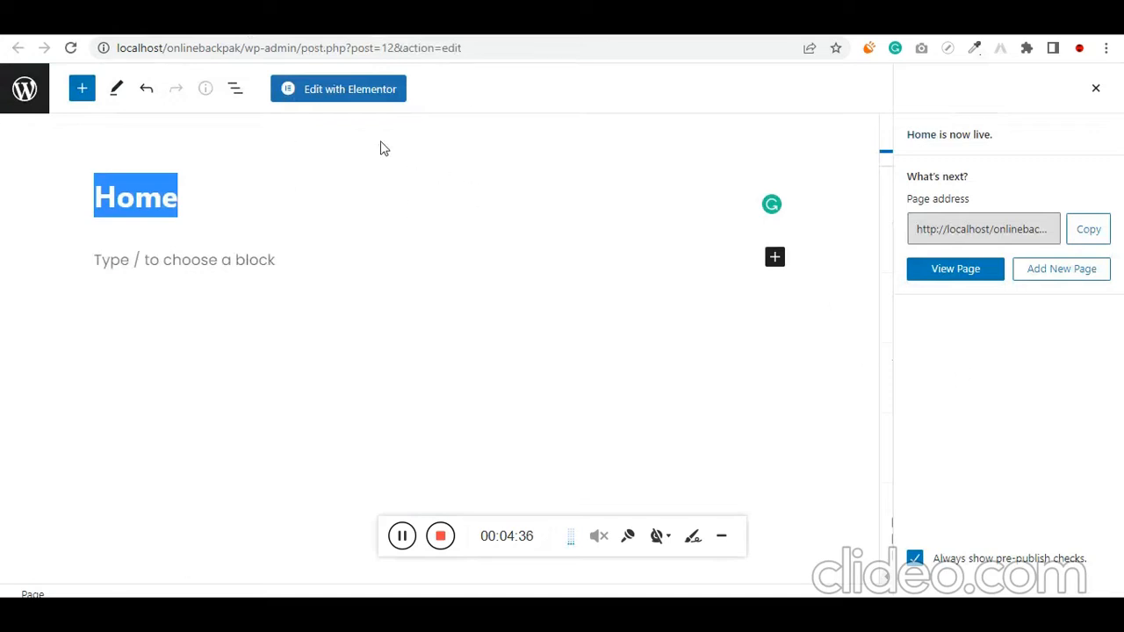
Open the published Home page for editing with Elementor
{"action": "left_click", "coordinate": [342, 99]}
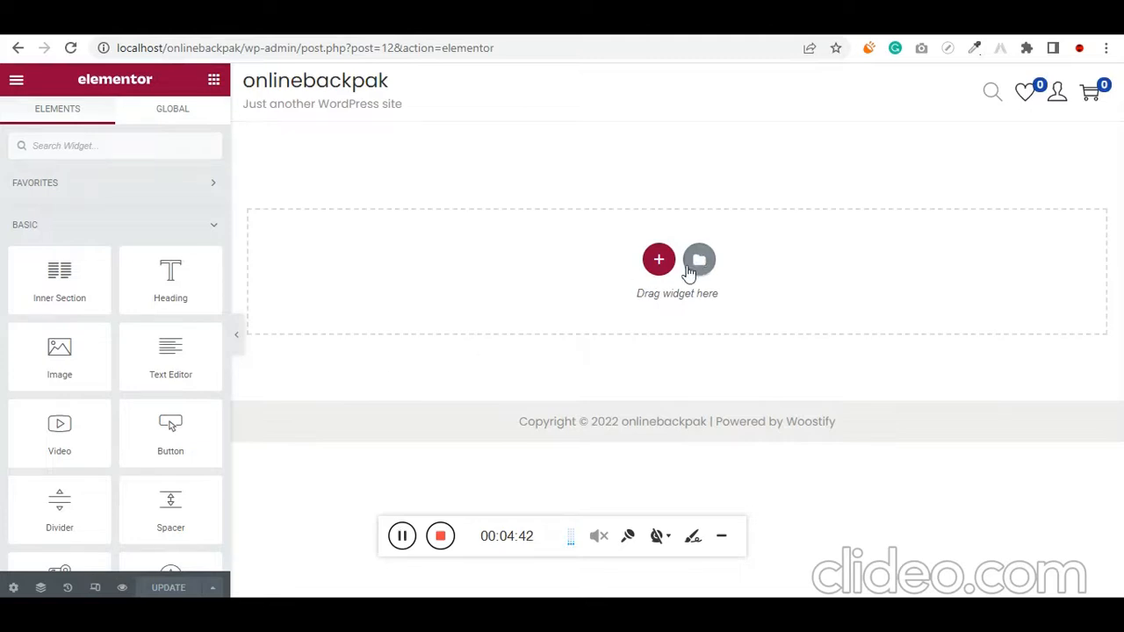
Open the template library's blocks and examine the available designs, including a preview of the 404 block with the man's photo
{"action": "left_click", "coordinate": [700, 261]}
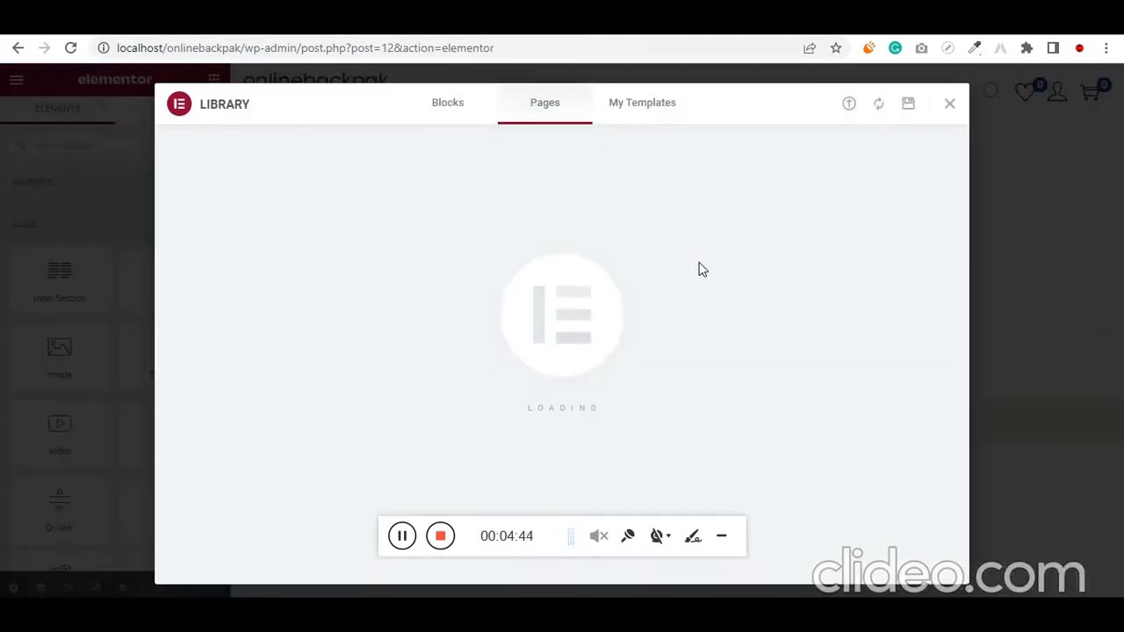
{"action": "left_click", "coordinate": [468, 112]}
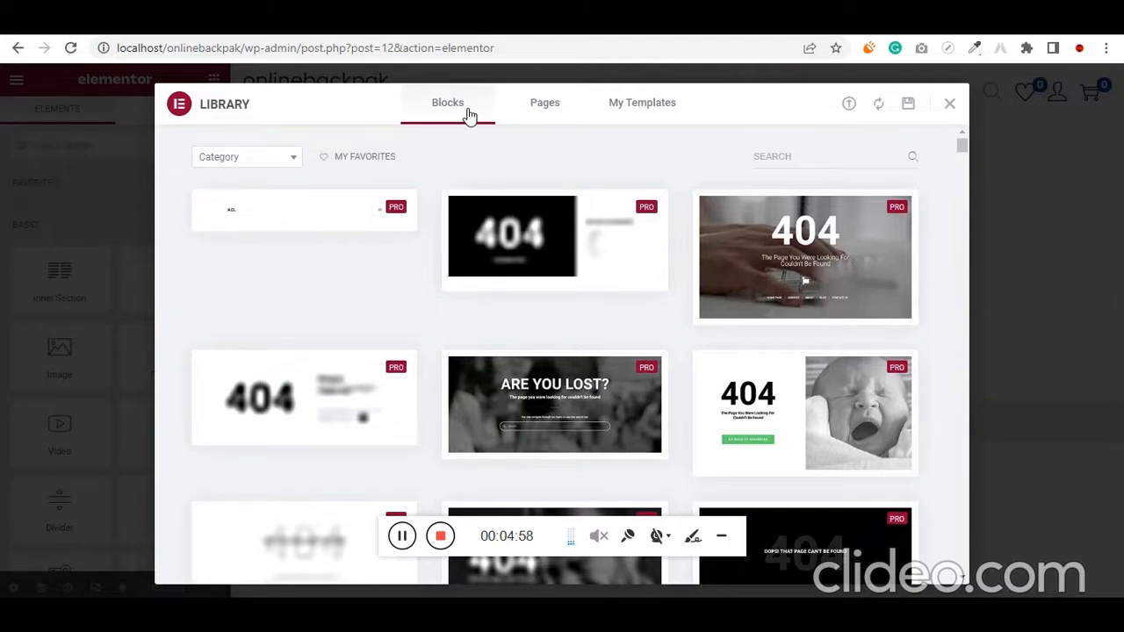
{"action": "scroll", "coordinate": [531, 441], "scroll_direction": "down", "scroll_amount": 2}
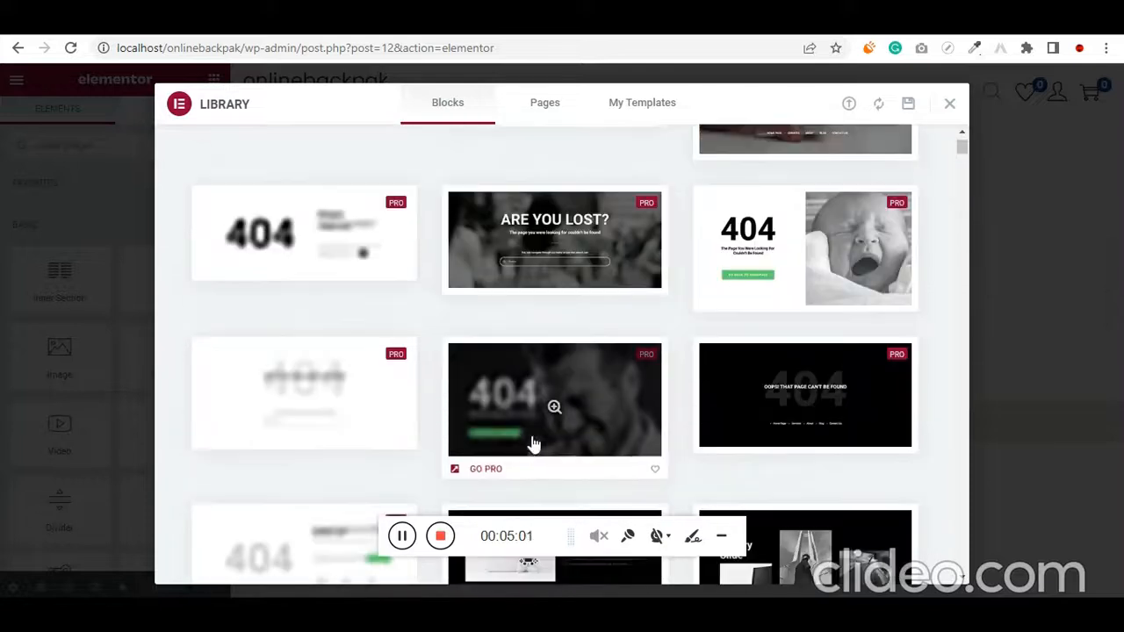
{"action": "scroll", "coordinate": [492, 452], "scroll_direction": "down", "scroll_amount": 3}
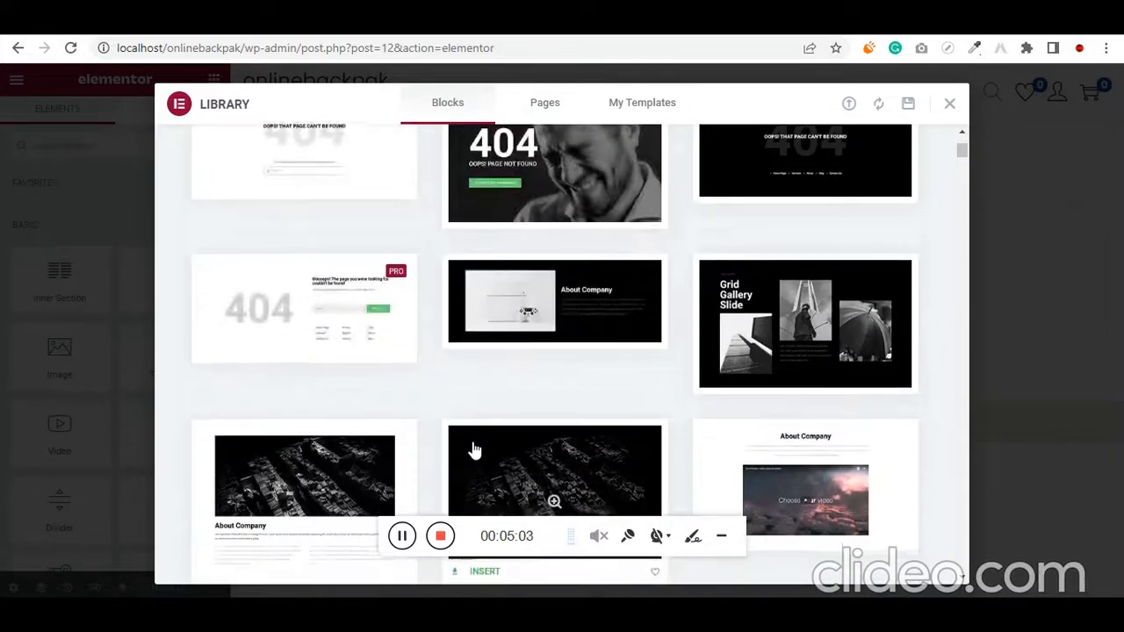
{"action": "scroll", "coordinate": [471, 451], "scroll_direction": "down", "scroll_amount": 1}
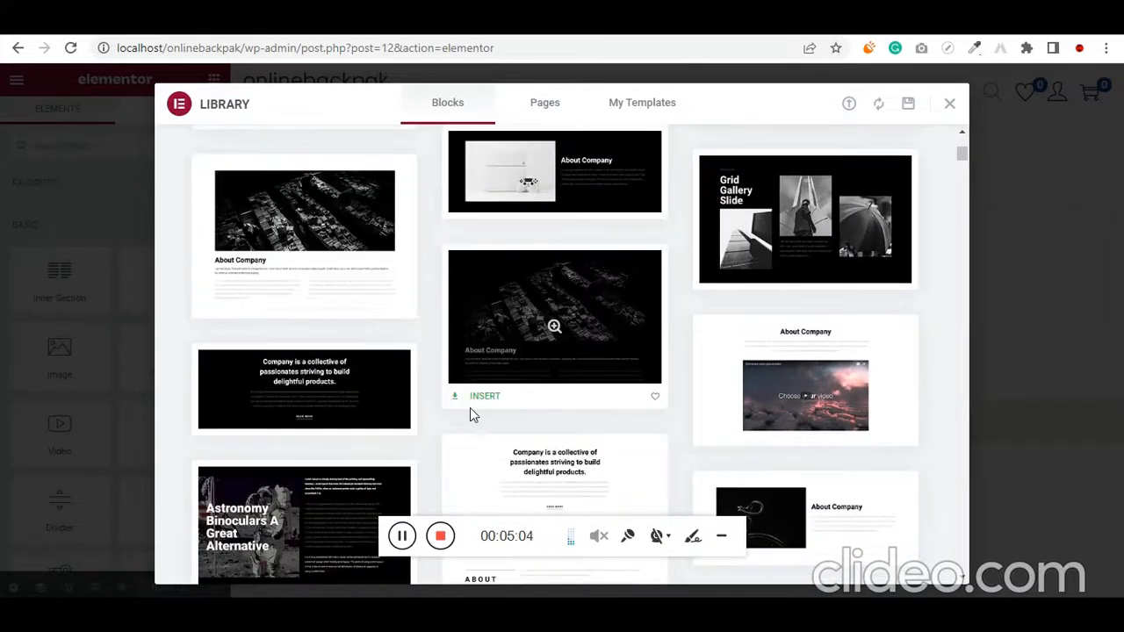
{"action": "scroll", "coordinate": [504, 494], "scroll_direction": "down", "scroll_amount": 3}
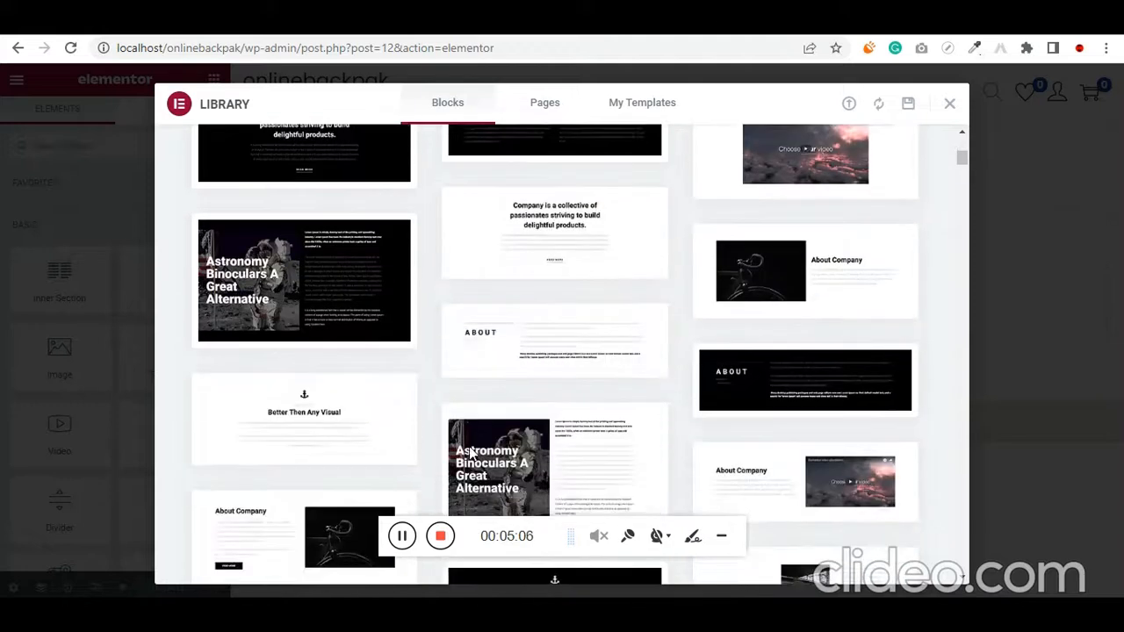
{"action": "scroll", "coordinate": [470, 452], "scroll_direction": "down", "scroll_amount": 1}
{"action": "scroll", "coordinate": [433, 464], "scroll_direction": "down", "scroll_amount": 3}
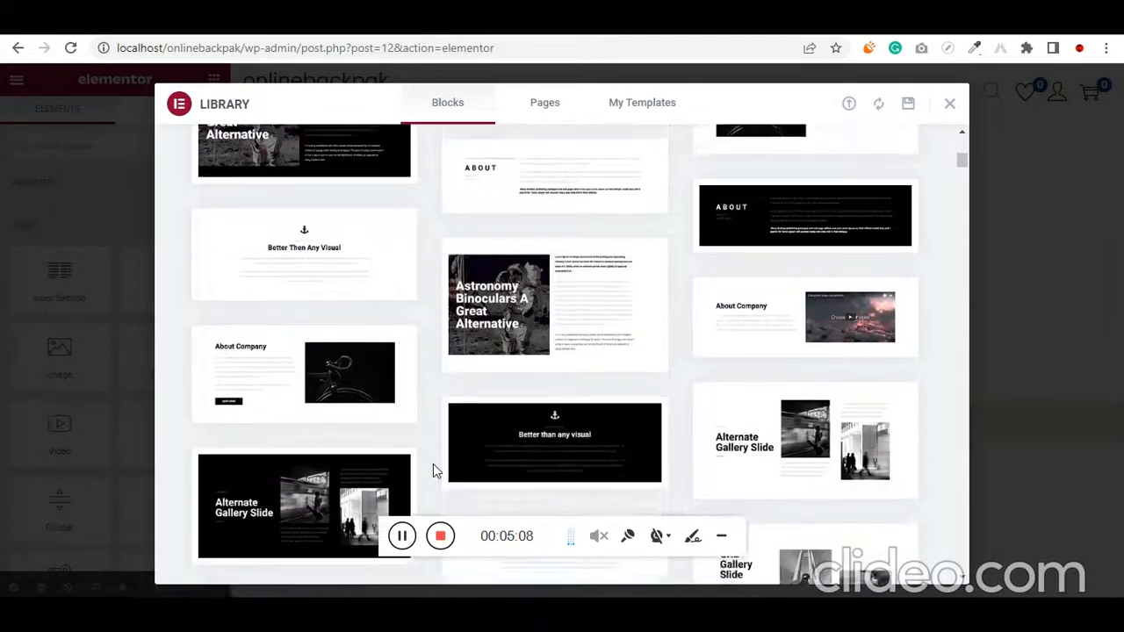
{"action": "scroll", "coordinate": [433, 464], "scroll_direction": "up", "scroll_amount": 2}
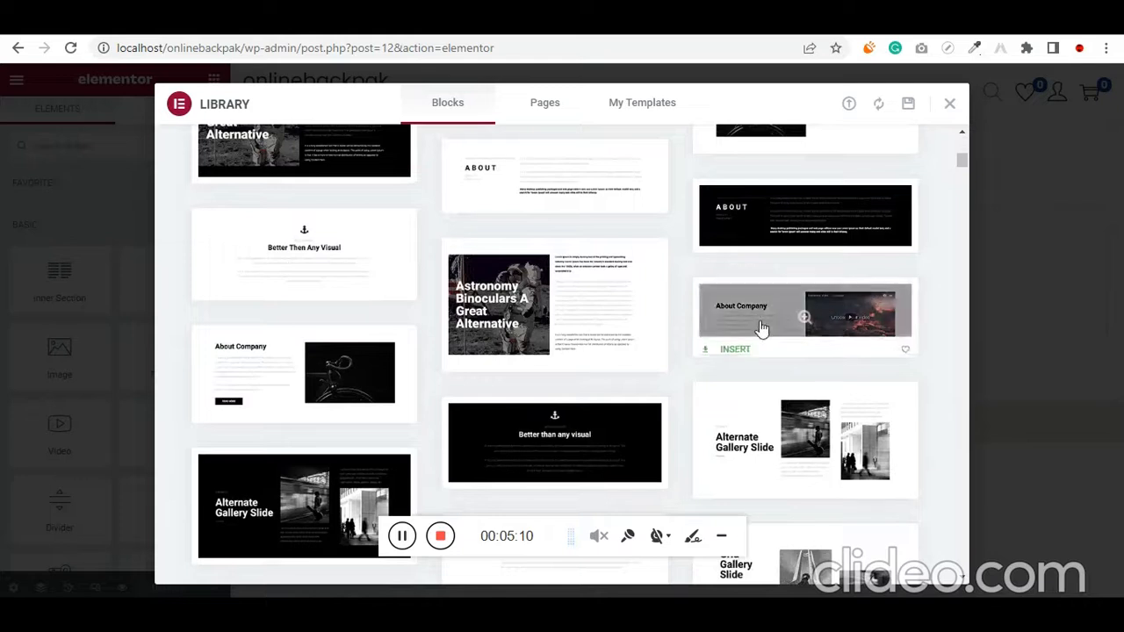
{"action": "scroll", "coordinate": [431, 430], "scroll_direction": "down", "scroll_amount": 2}
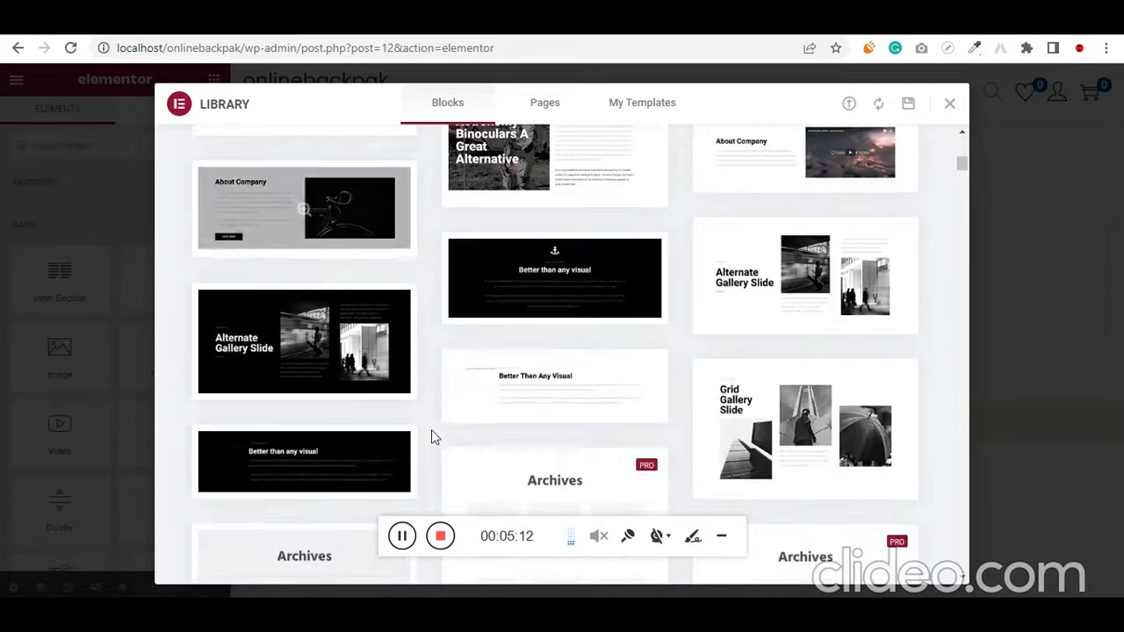
{"action": "scroll", "coordinate": [432, 490], "scroll_direction": "down", "scroll_amount": 4}
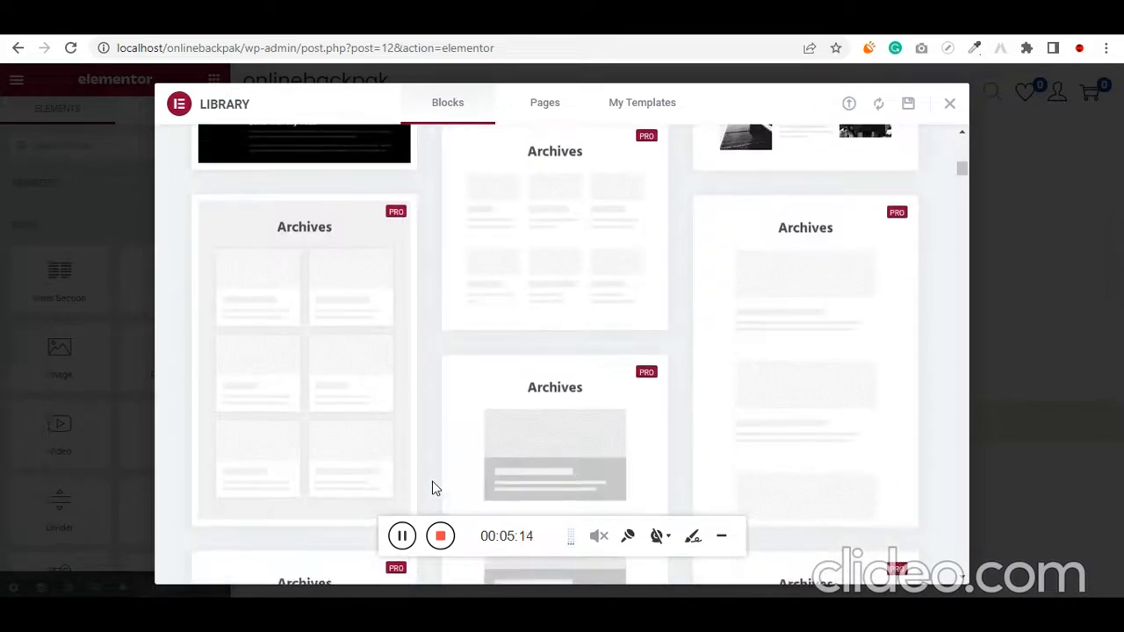
{"action": "scroll", "coordinate": [432, 487], "scroll_direction": "up", "scroll_amount": 5}
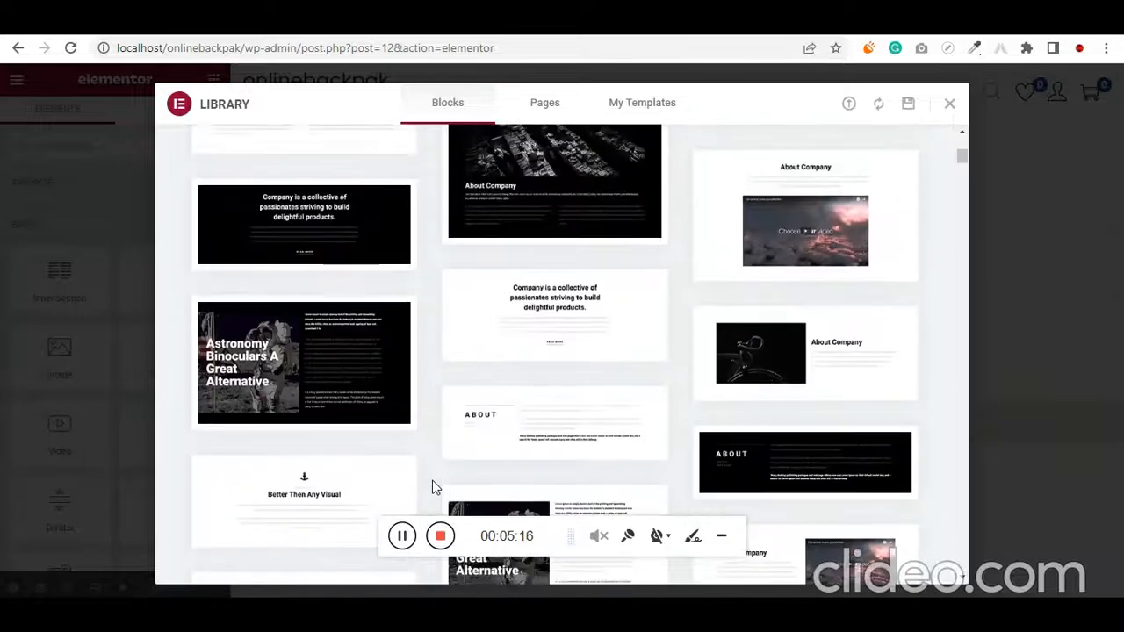
{"action": "scroll", "coordinate": [432, 487], "scroll_direction": "up", "scroll_amount": 3}
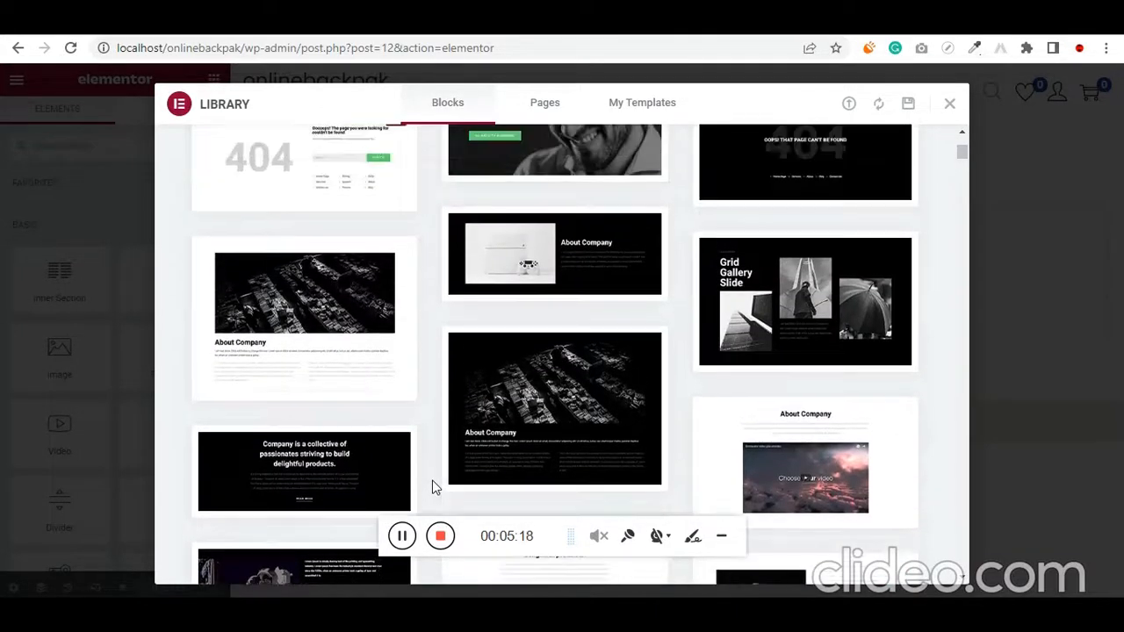
{"action": "scroll", "coordinate": [432, 487], "scroll_direction": "up", "scroll_amount": 2}
{"action": "scroll", "coordinate": [432, 487], "scroll_direction": "up", "scroll_amount": 2}
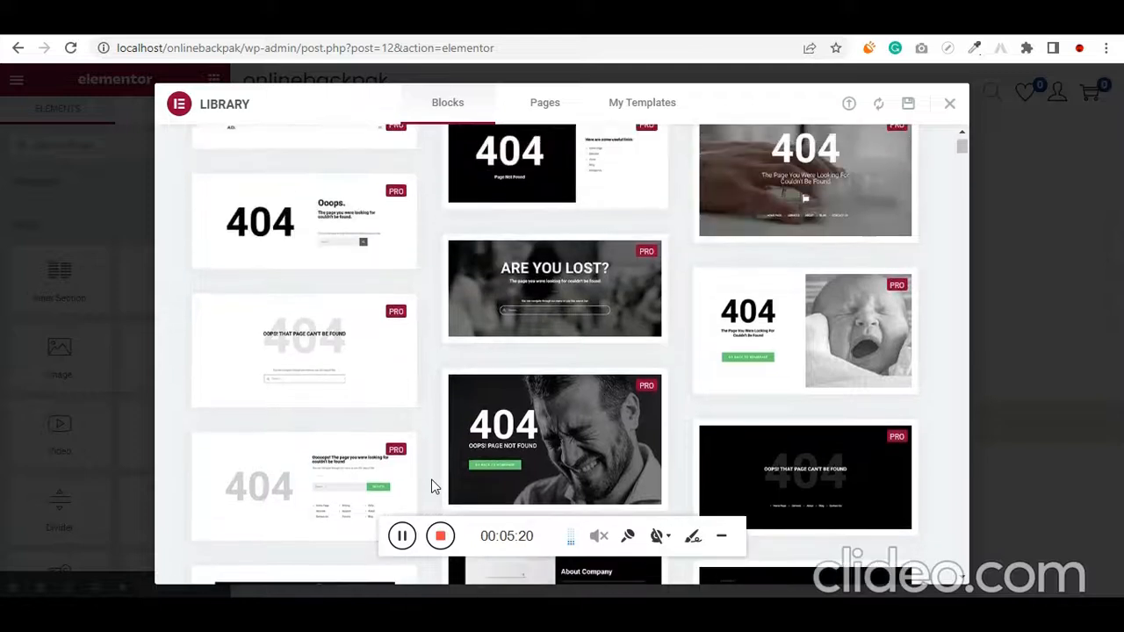
{"action": "left_click", "coordinate": [612, 431]}
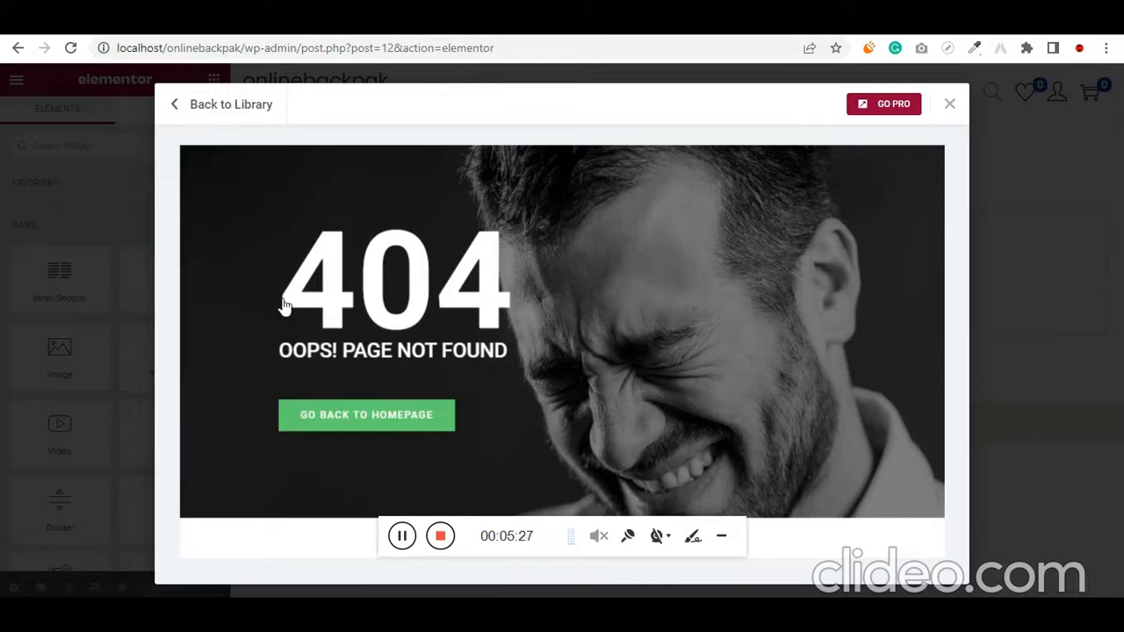
{"action": "left_click", "coordinate": [177, 106]}
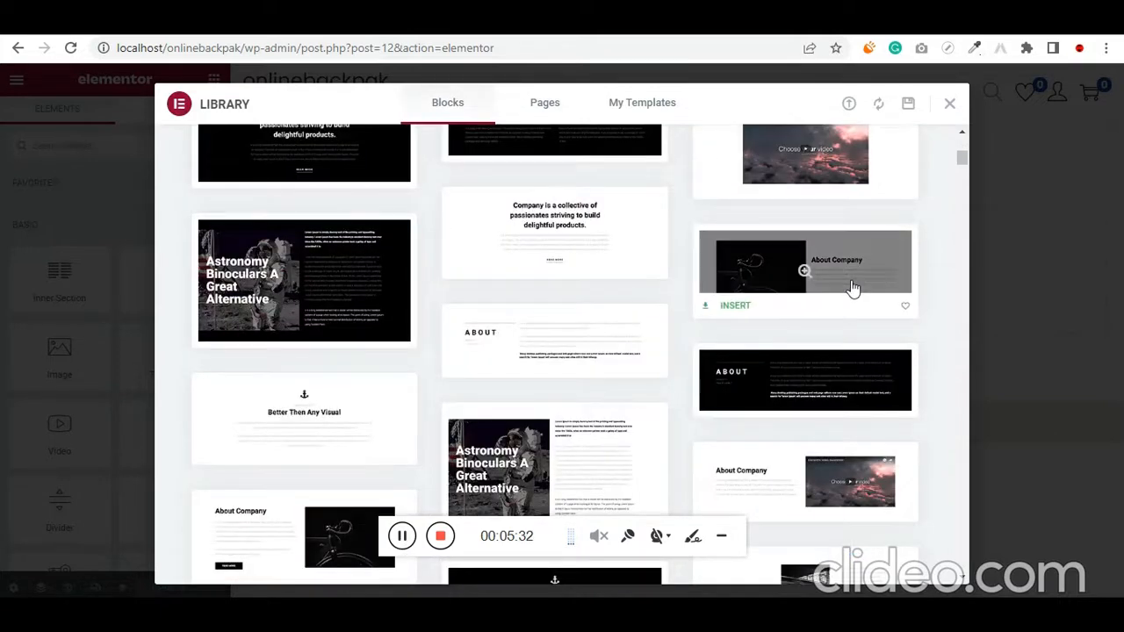
Insert the white About Company block with the bicycle photo, connecting the site to the Template Library with the existing account
{"action": "left_click", "coordinate": [850, 287]}
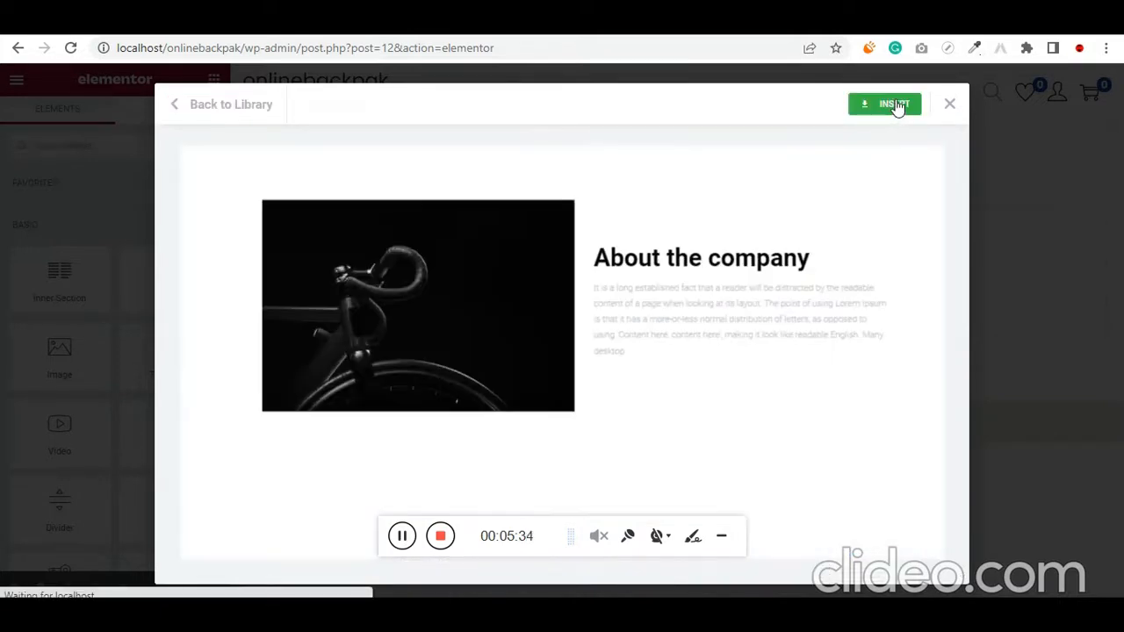
{"action": "left_click", "coordinate": [896, 105]}
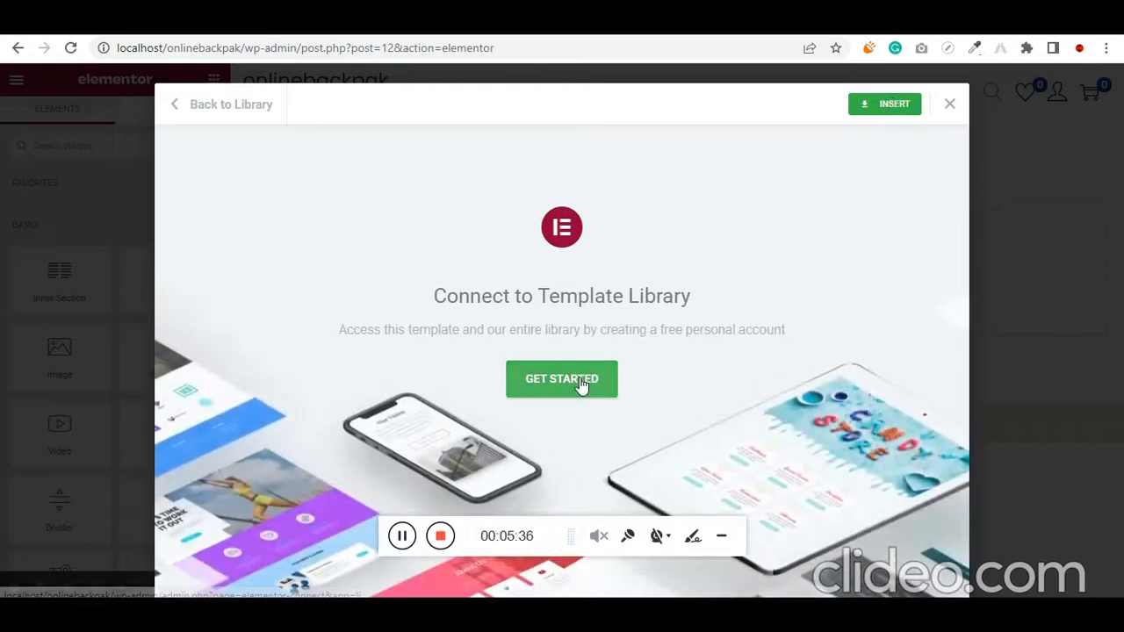
{"action": "left_click", "coordinate": [581, 384]}
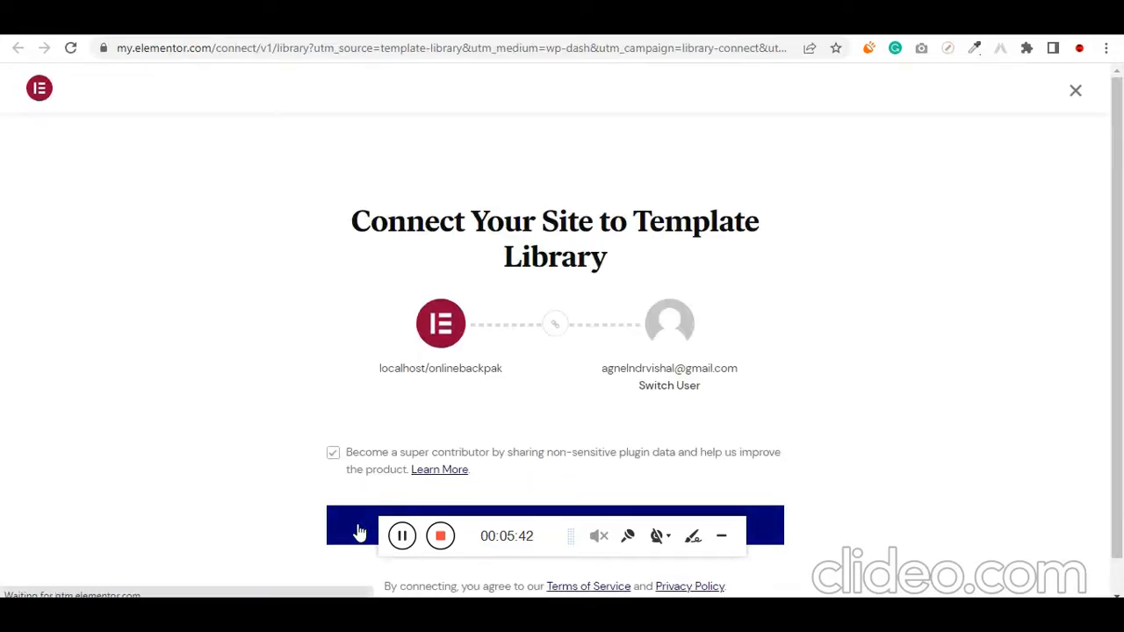
{"action": "scroll", "coordinate": [362, 527], "scroll_direction": "down", "scroll_amount": 1}
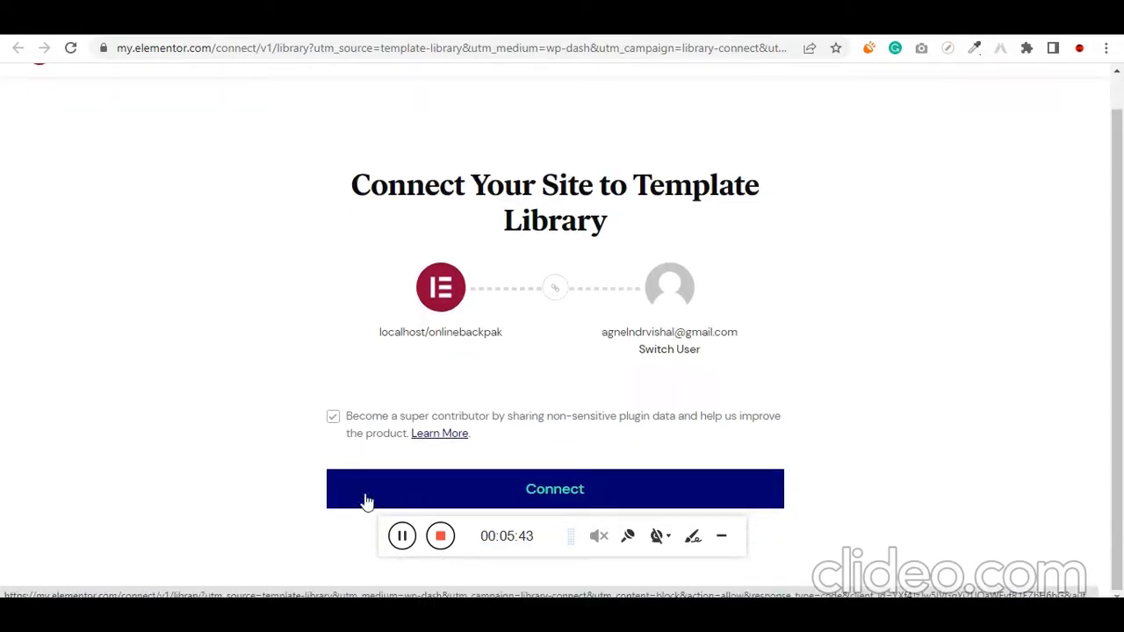
{"action": "left_click", "coordinate": [554, 491]}
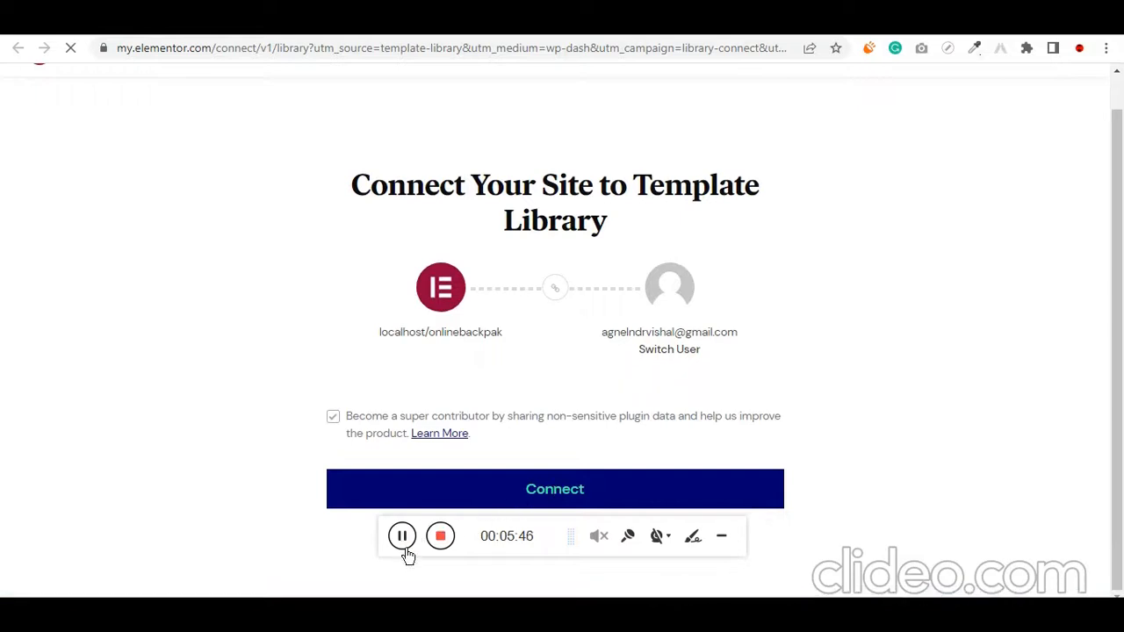
{"action": "scroll", "coordinate": [844, 400], "scroll_direction": "down", "scroll_amount": 2}
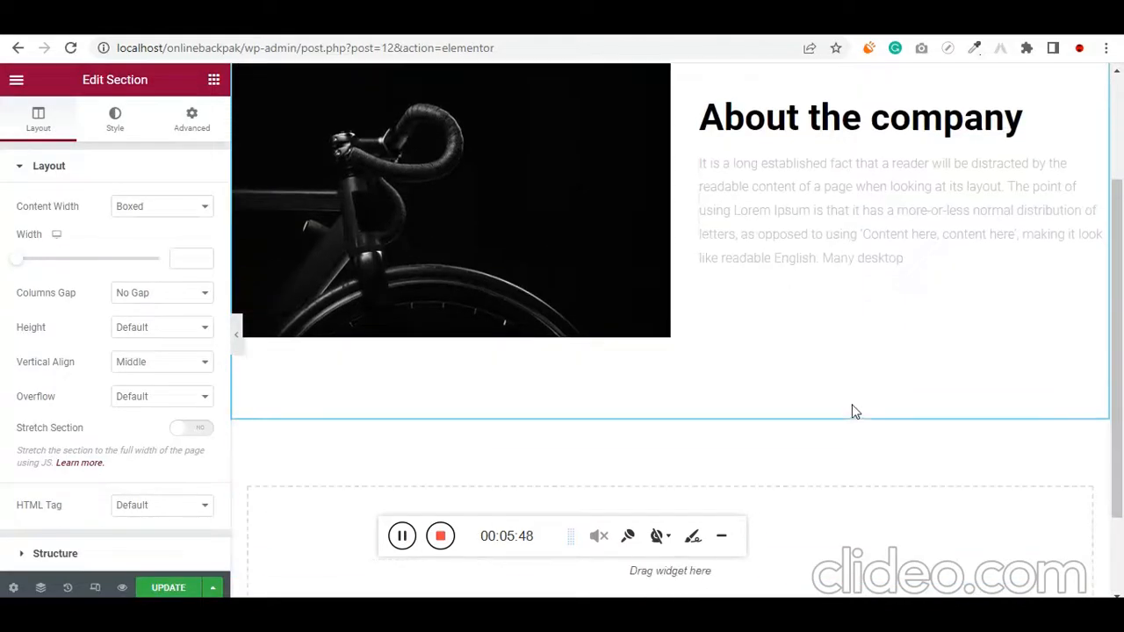
{"action": "scroll", "coordinate": [856, 411], "scroll_direction": "up", "scroll_amount": 2}
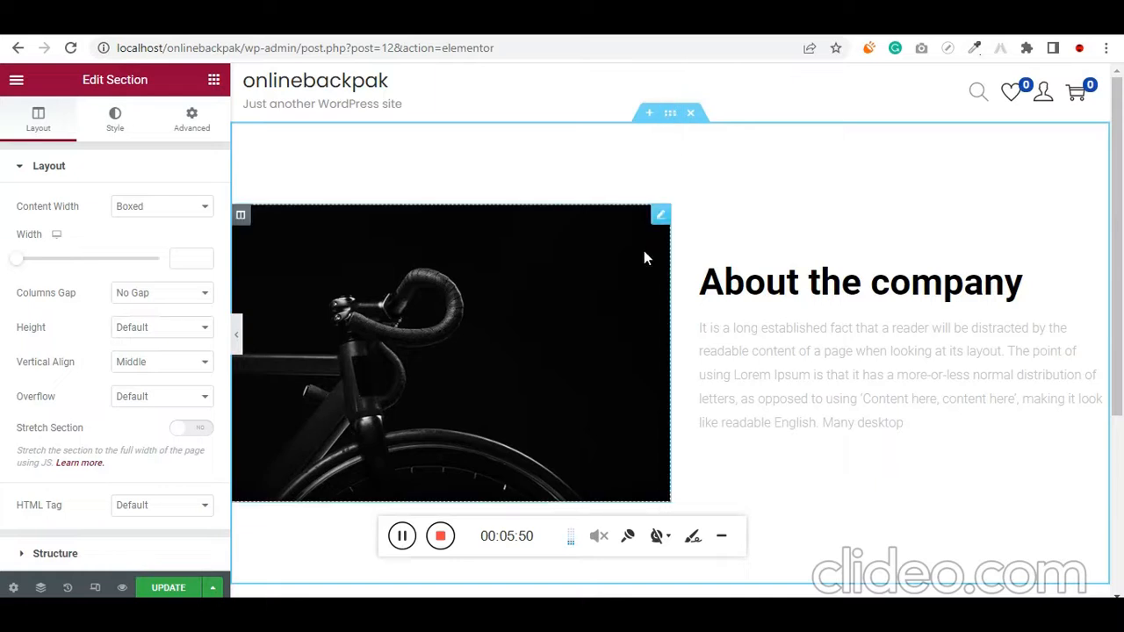
Delete the bicycle image from the About the company section and set the section's background type to Classic
{"action": "right_click", "coordinate": [661, 225]}
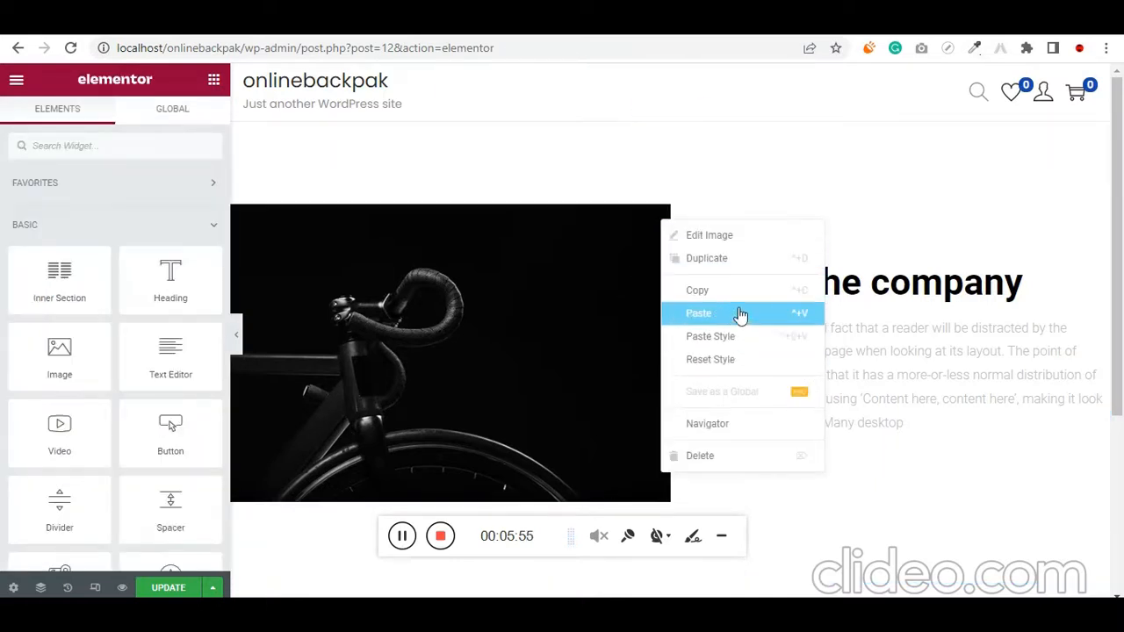
{"action": "left_click", "coordinate": [714, 455]}
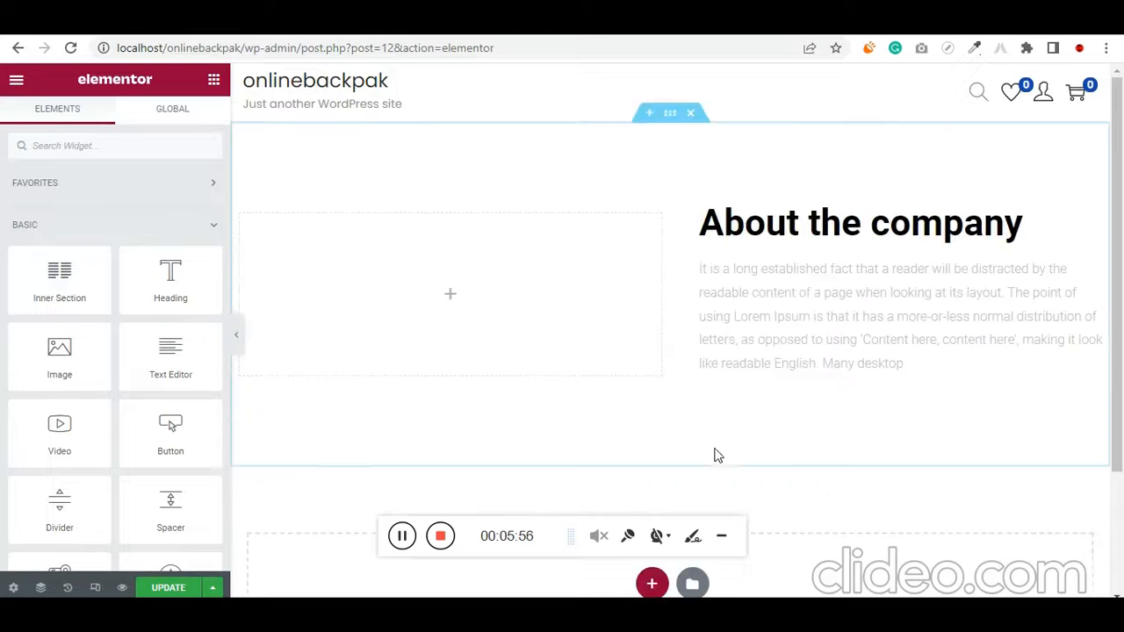
{"action": "left_click", "coordinate": [670, 118]}
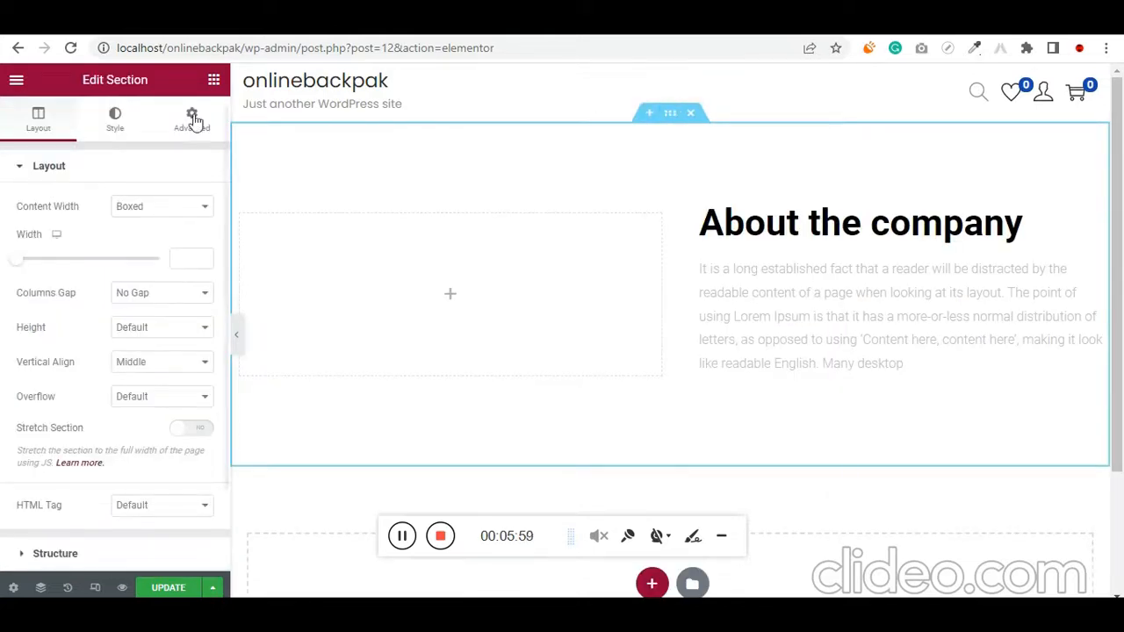
{"action": "left_click", "coordinate": [113, 129]}
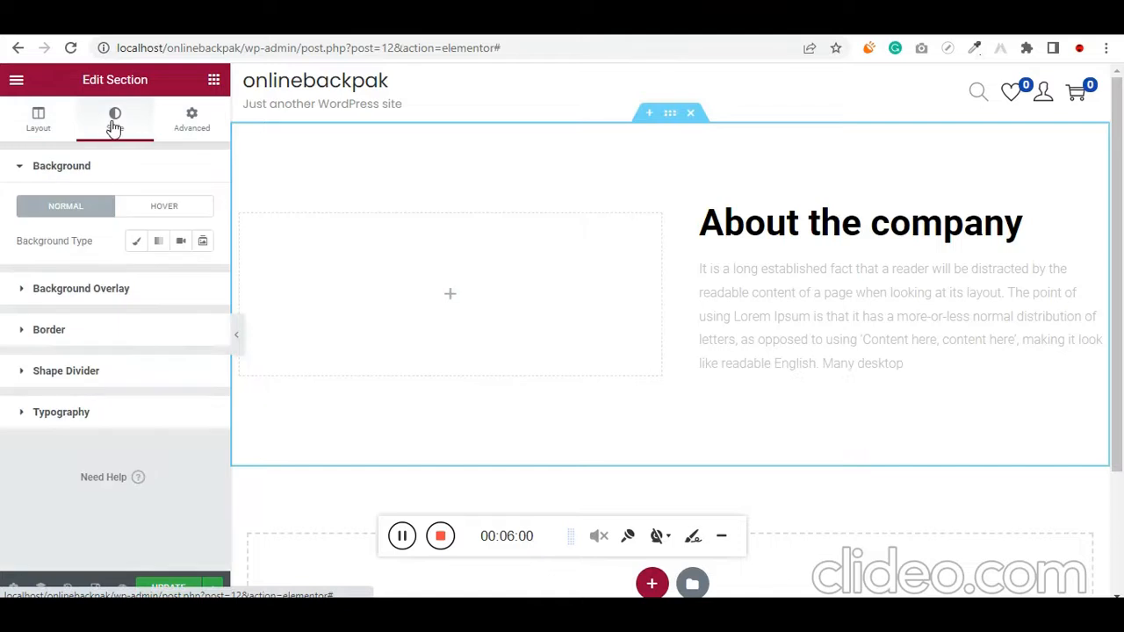
{"action": "left_click", "coordinate": [138, 251]}
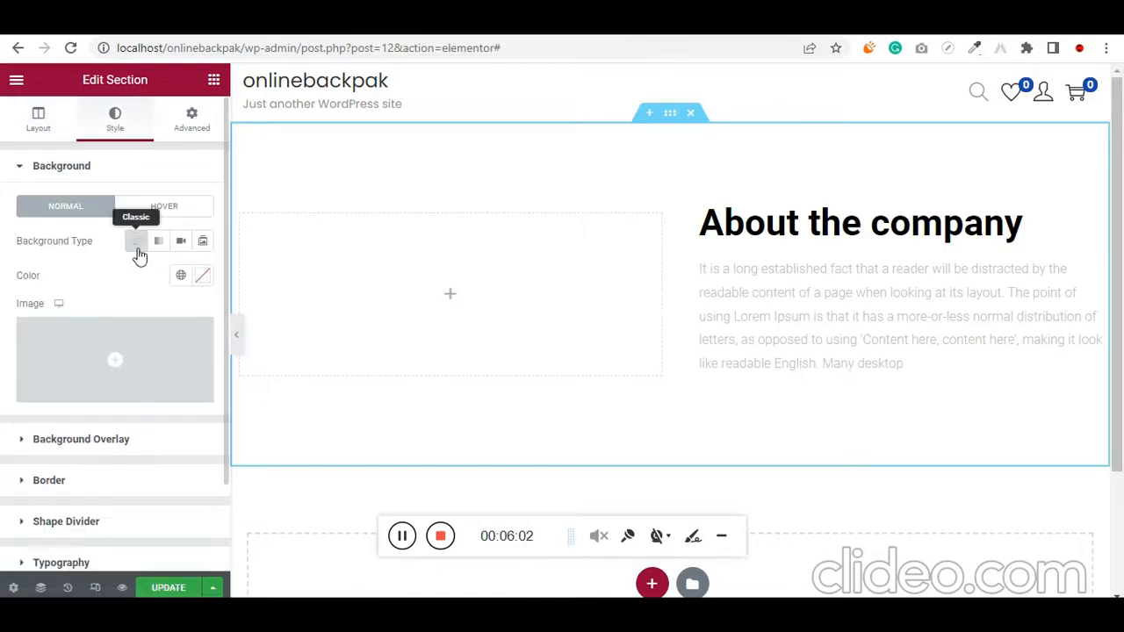
For the section's background image, upload the four JPG files from backpacker-772991_1280 to New Project (1) in the Desktop's bag shop folder
{"action": "left_click", "coordinate": [92, 349]}
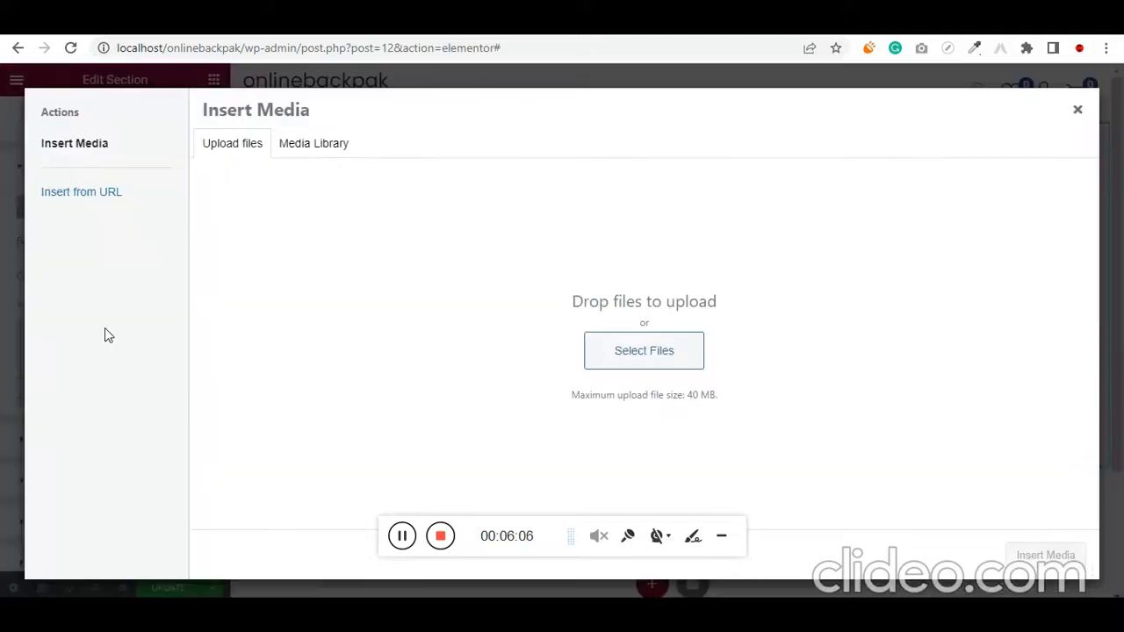
{"action": "left_click", "coordinate": [651, 363]}
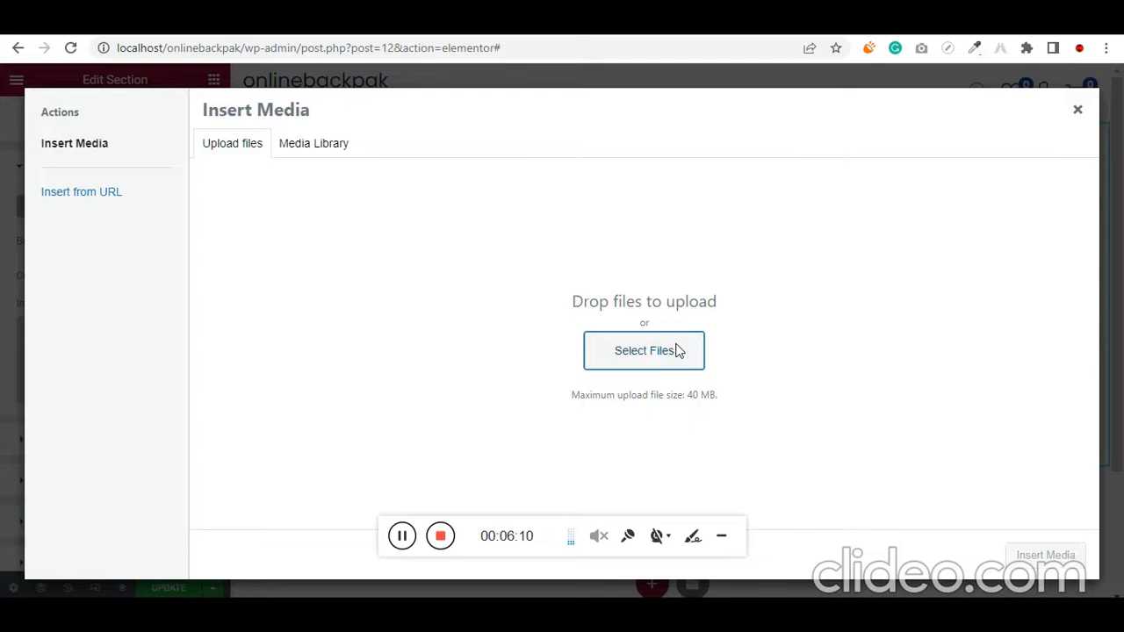
{"action": "left_click", "coordinate": [677, 350]}
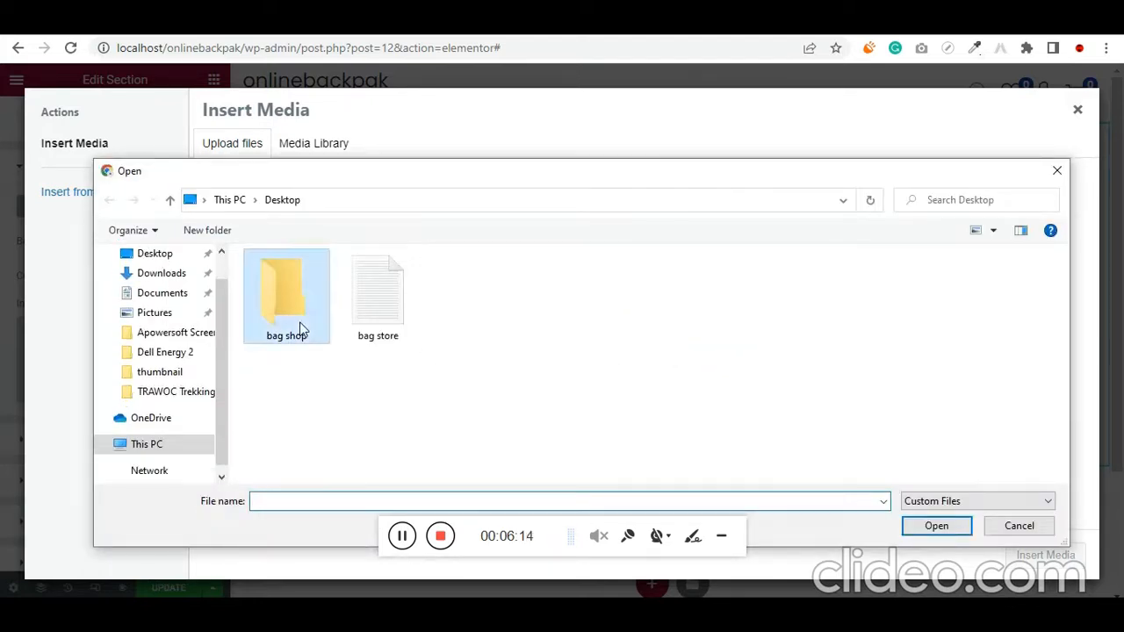
{"action": "double_click", "coordinate": [298, 323]}
{"action": "left_click", "coordinate": [290, 348]}
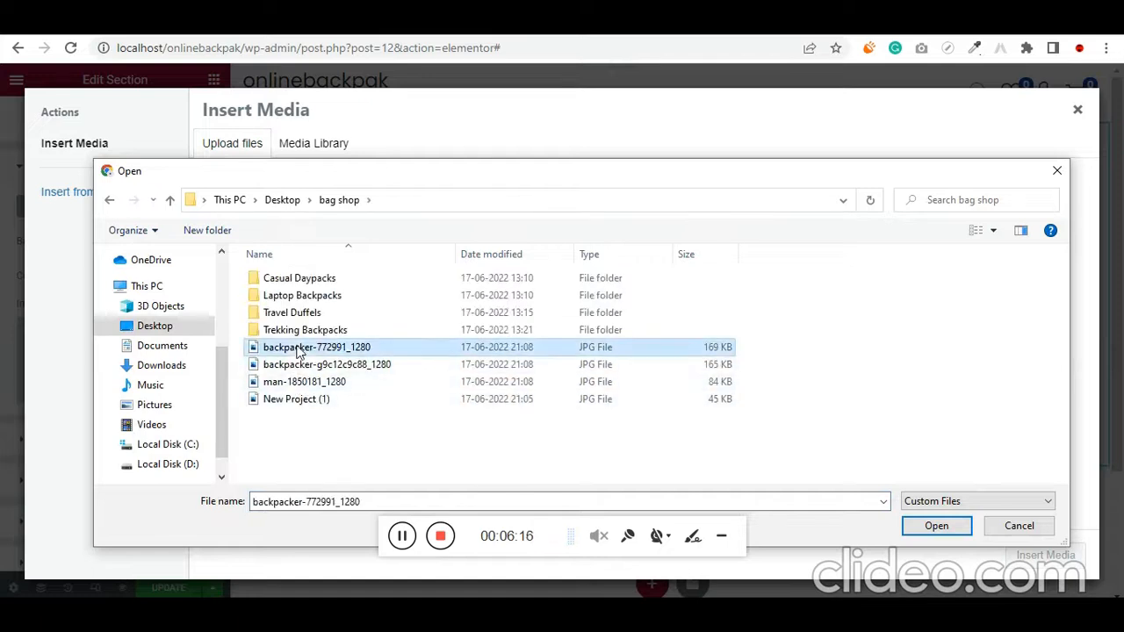
{"action": "left_click", "coordinate": [299, 401], "text": "shift"}
{"action": "left_click", "coordinate": [934, 526]}
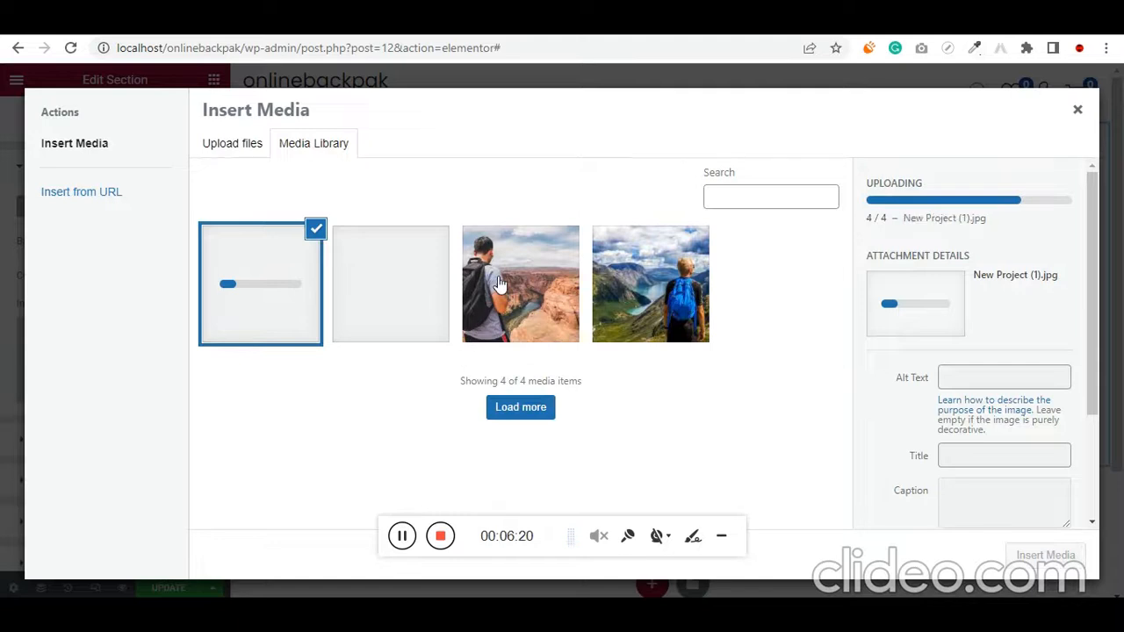
Insert backpacker-g9c12c9c88_1280.jpg from the media library as the section's background image
{"action": "left_click", "coordinate": [498, 283]}
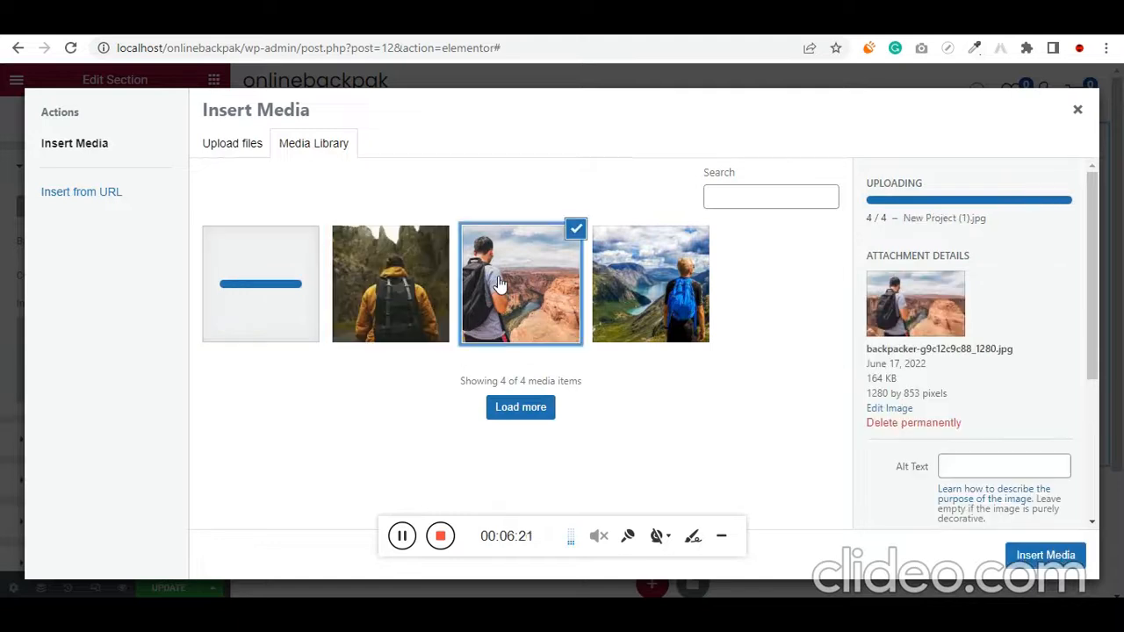
{"action": "left_click", "coordinate": [1042, 557]}
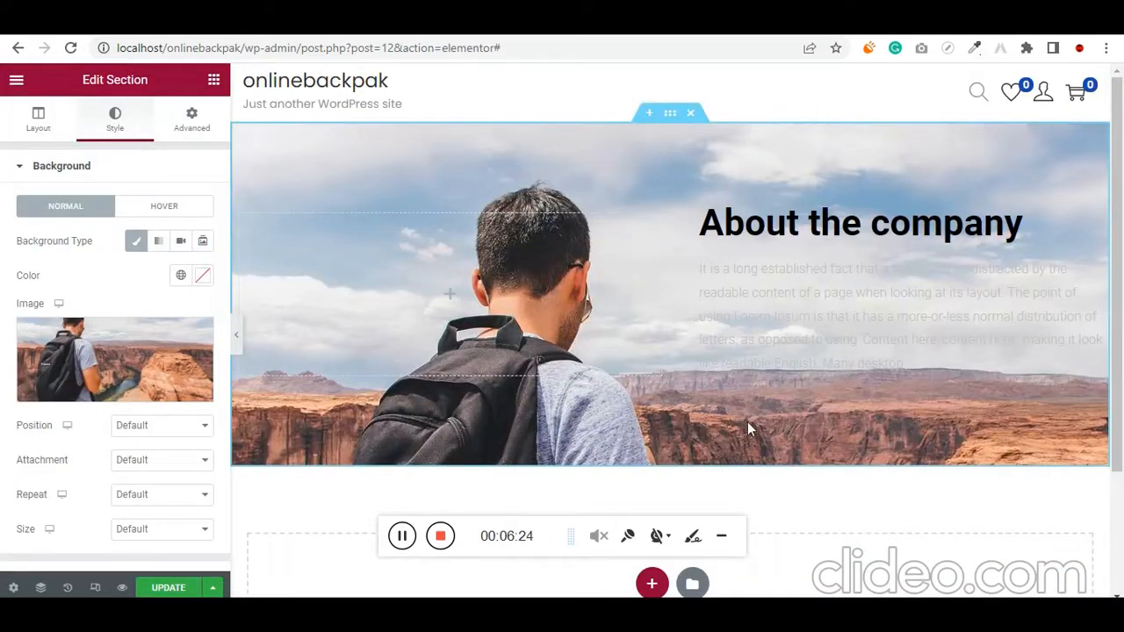
{"action": "mouse_move", "coordinate": [141, 400]}
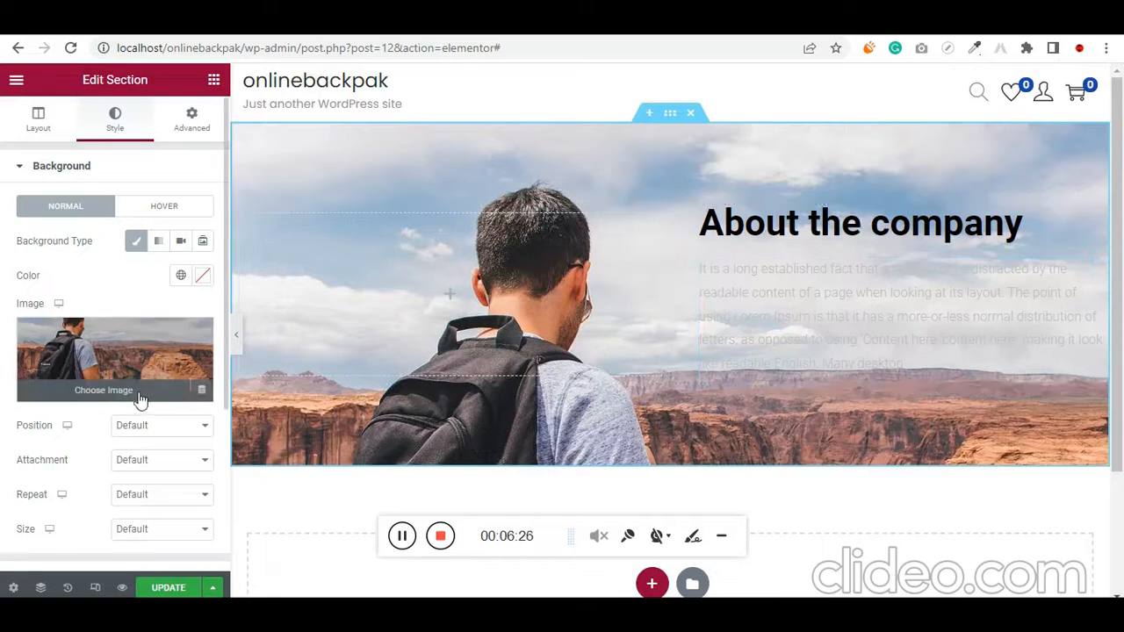
Set the section's background image position to Center Left and the section height to Fit To Screen
{"action": "scroll", "coordinate": [141, 399], "scroll_direction": "down", "scroll_amount": 1}
{"action": "left_click", "coordinate": [158, 347]}
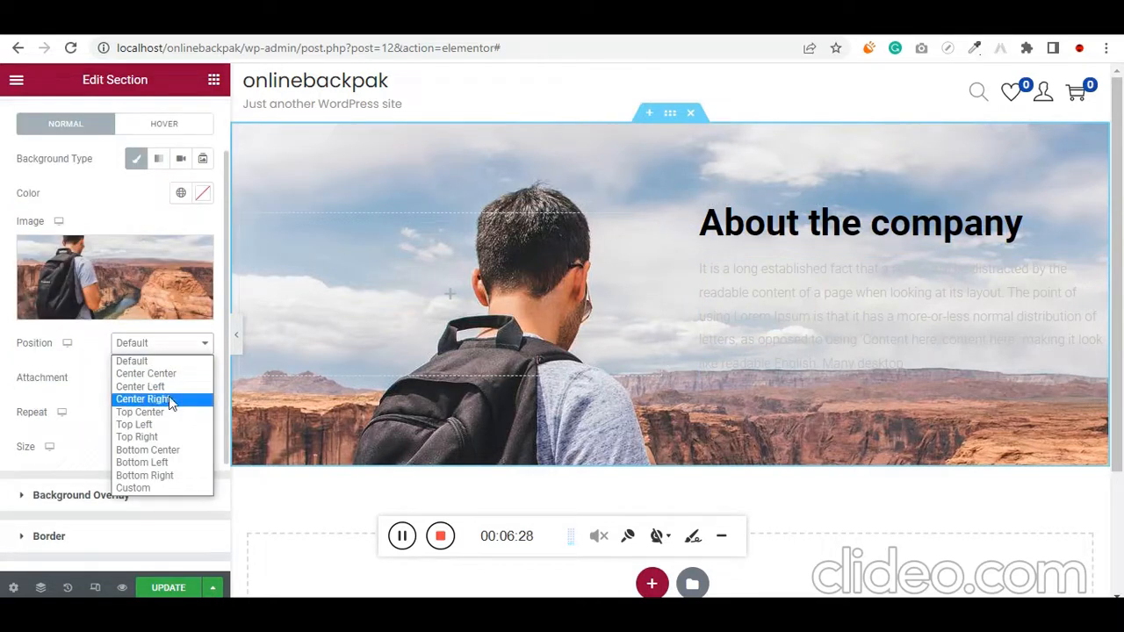
{"action": "left_click", "coordinate": [166, 386]}
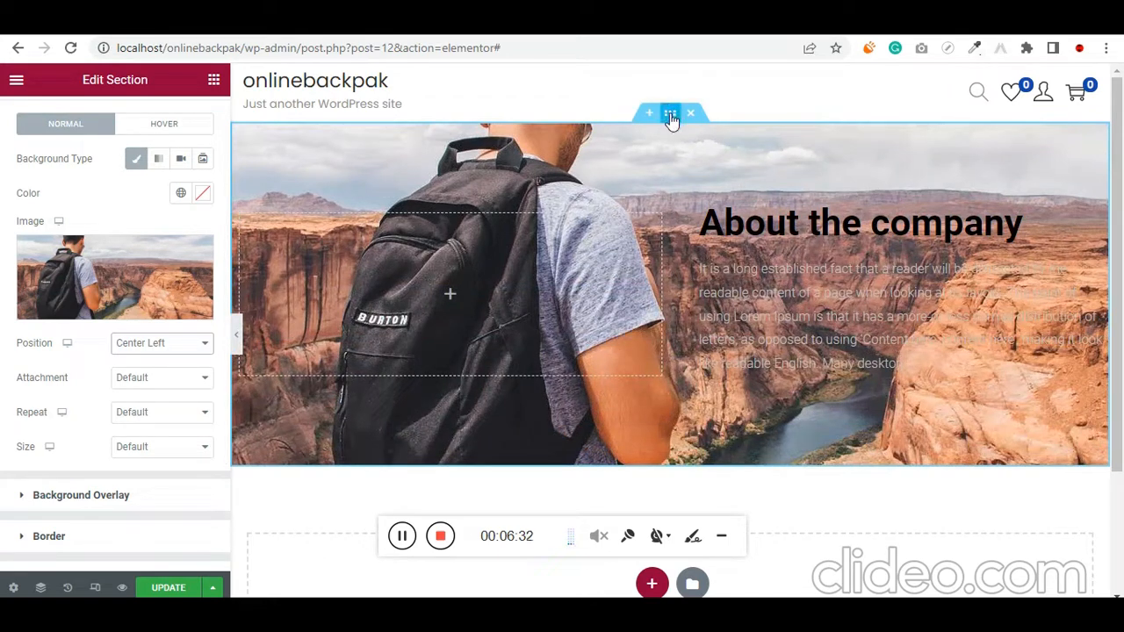
{"action": "scroll", "coordinate": [56, 171], "scroll_direction": "up", "scroll_amount": 3}
{"action": "left_click", "coordinate": [40, 123]}
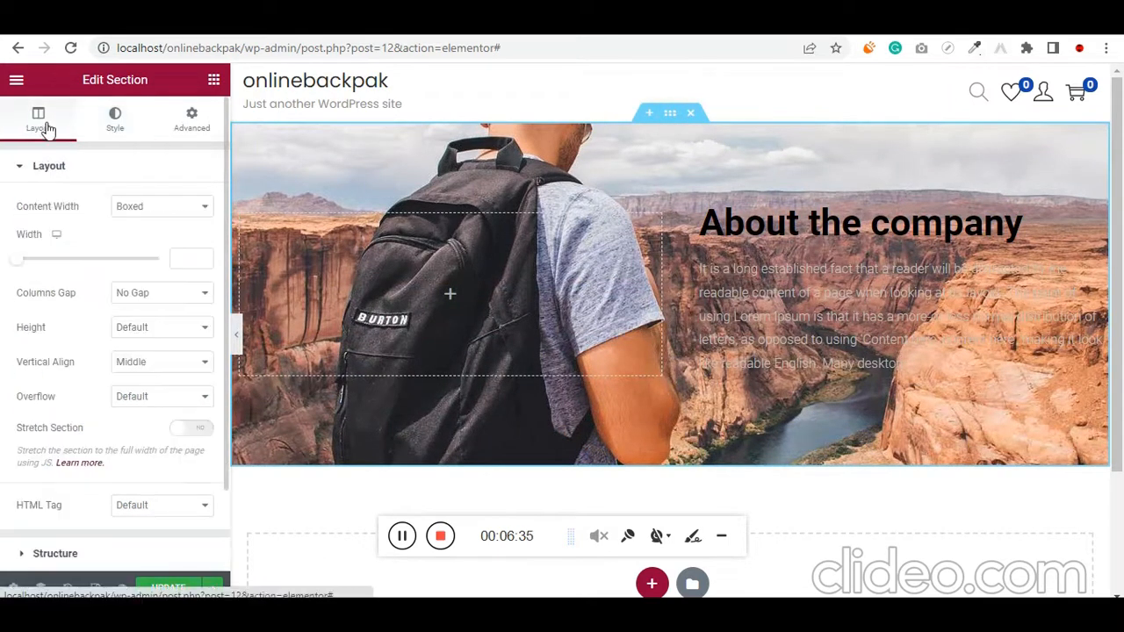
{"action": "left_click", "coordinate": [136, 329]}
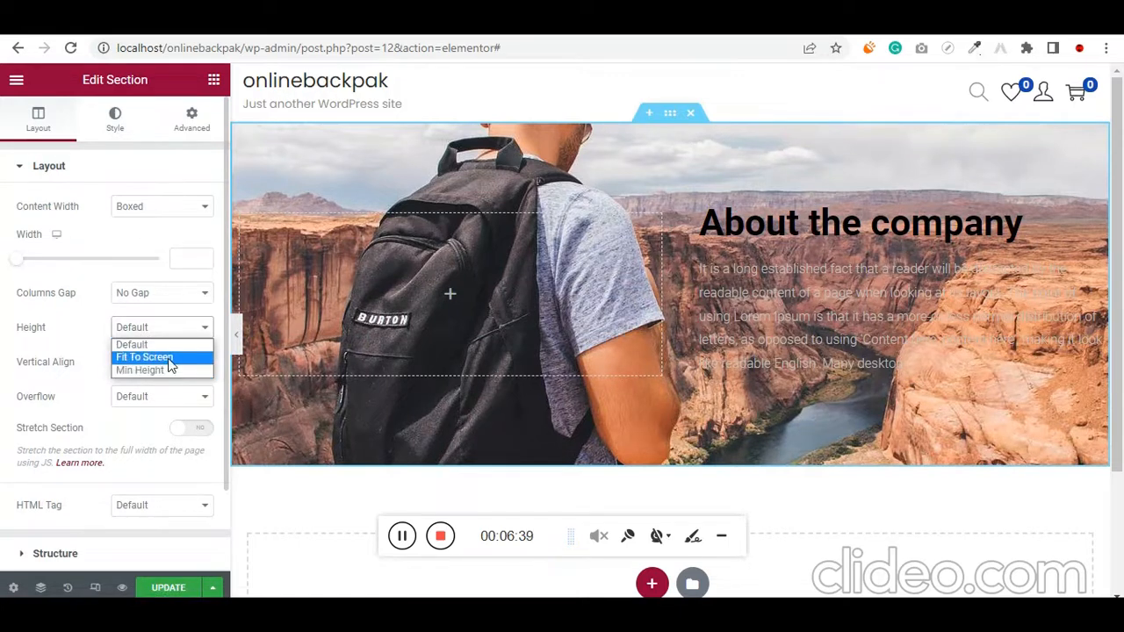
{"action": "left_click", "coordinate": [145, 357]}
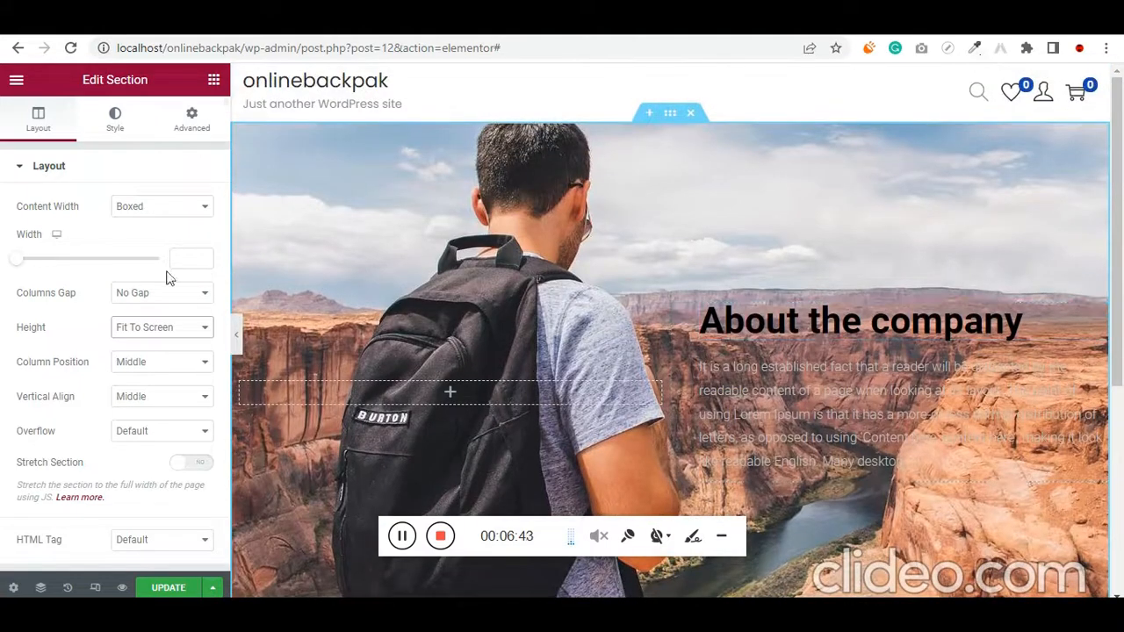
Add a Classic background overlay to the section with the near-black color #070707
{"action": "left_click", "coordinate": [113, 118]}
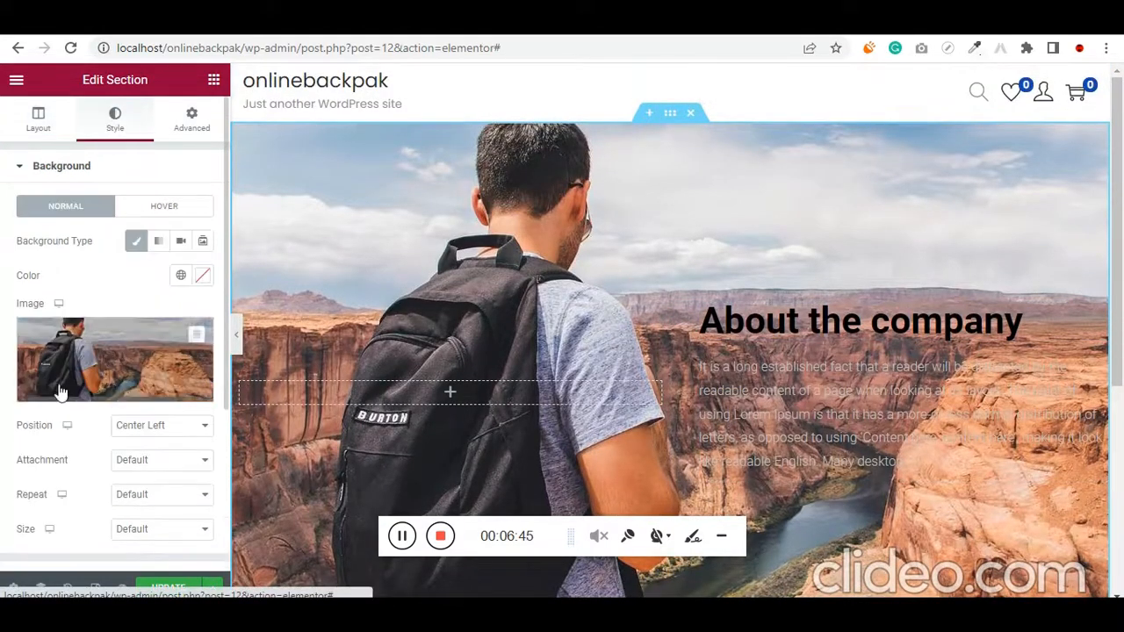
{"action": "scroll", "coordinate": [79, 255], "scroll_direction": "down", "scroll_amount": 1}
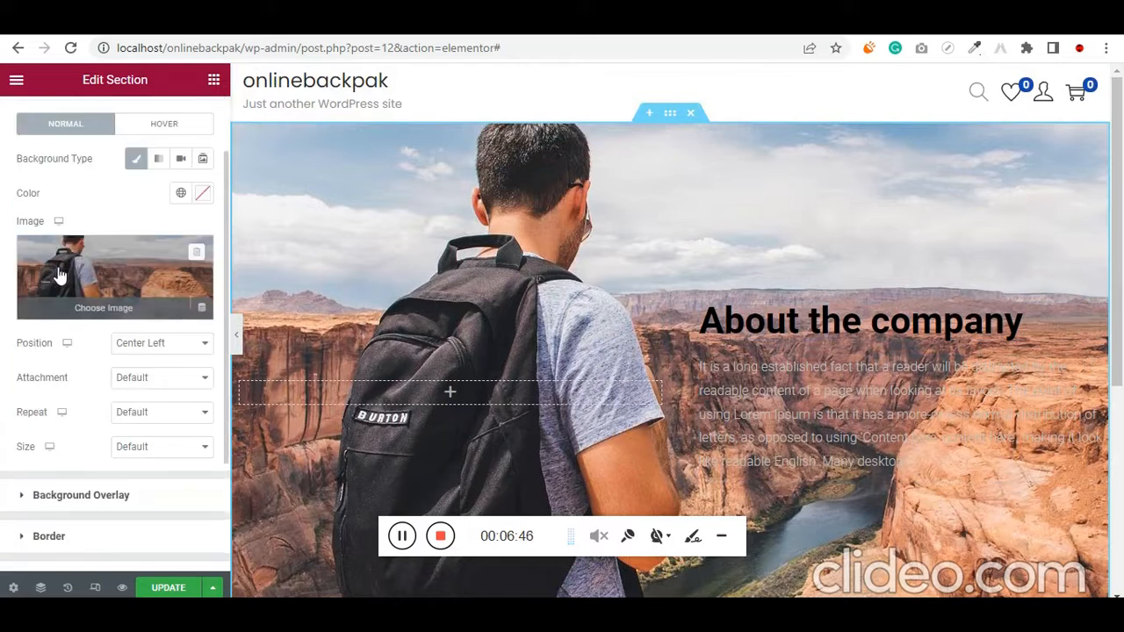
{"action": "left_click", "coordinate": [74, 494]}
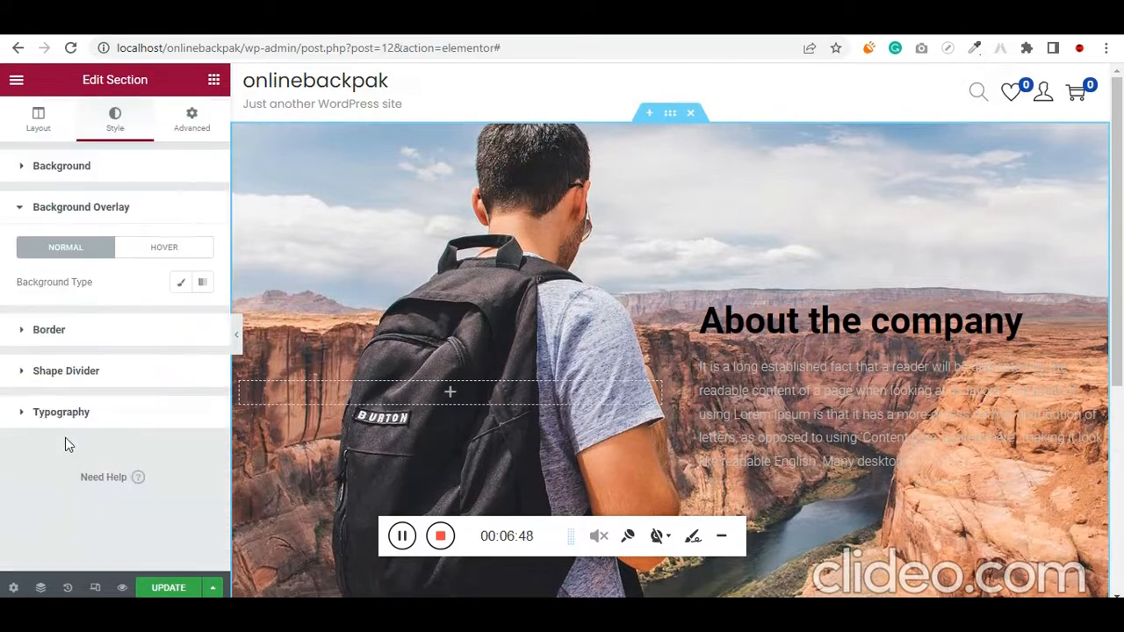
{"action": "left_click", "coordinate": [180, 288]}
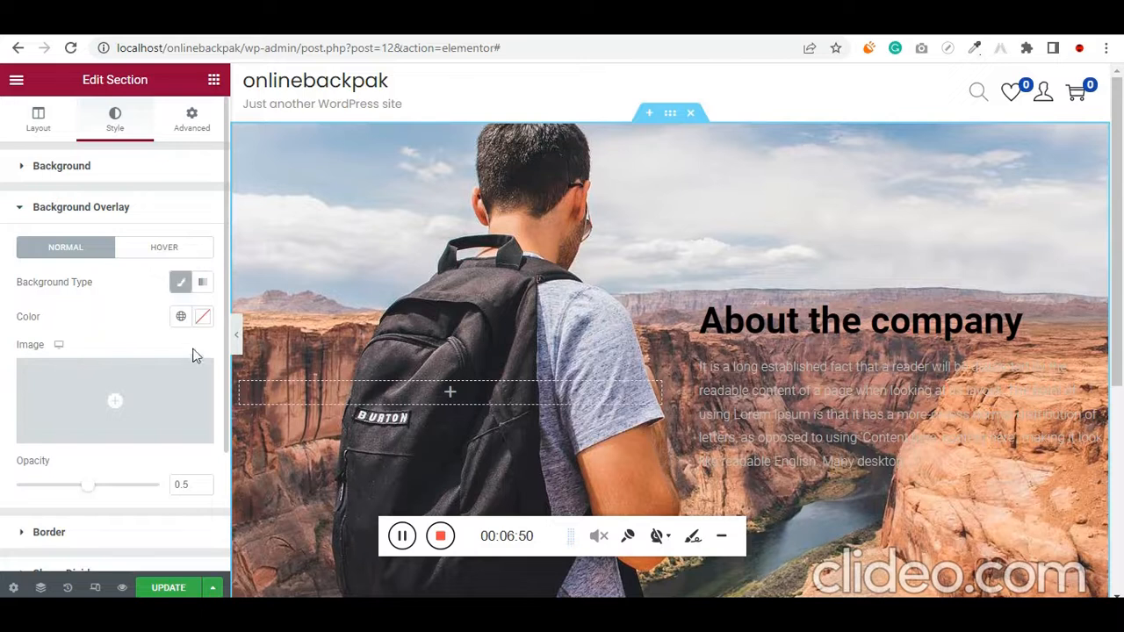
{"action": "left_click", "coordinate": [202, 318]}
{"action": "left_click_drag", "start_coordinate": [173, 509], "coordinate": [139, 512]}
{"action": "scroll", "coordinate": [604, 274], "scroll_direction": "down", "scroll_amount": 1}
{"action": "scroll", "coordinate": [560, 310], "scroll_direction": "up", "scroll_amount": 1}
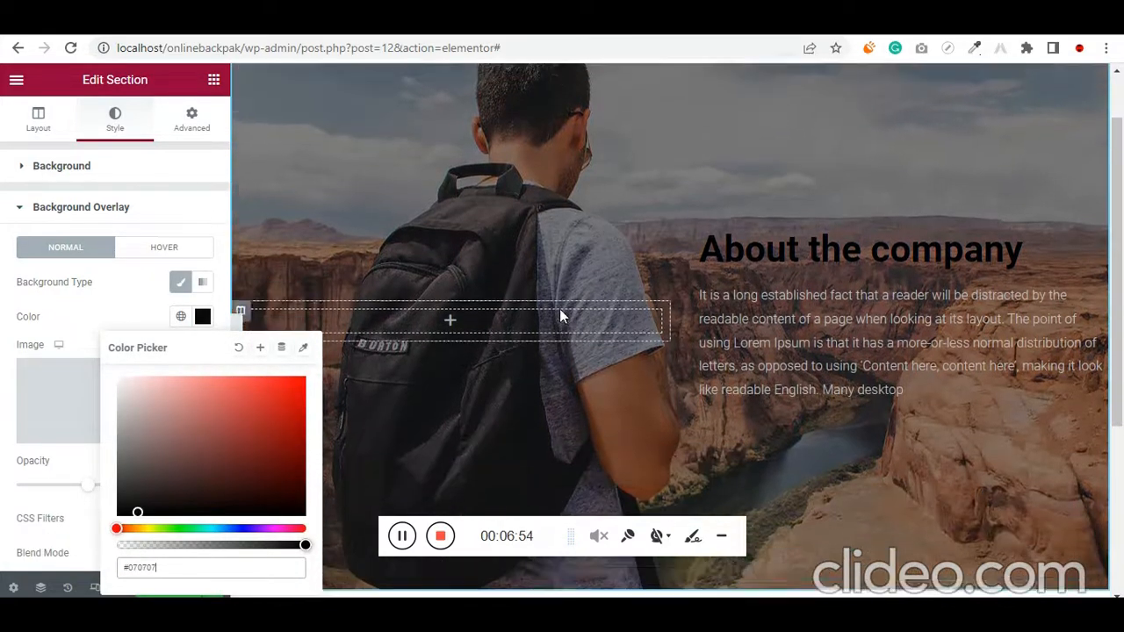
{"action": "left_click", "coordinate": [3, 453]}
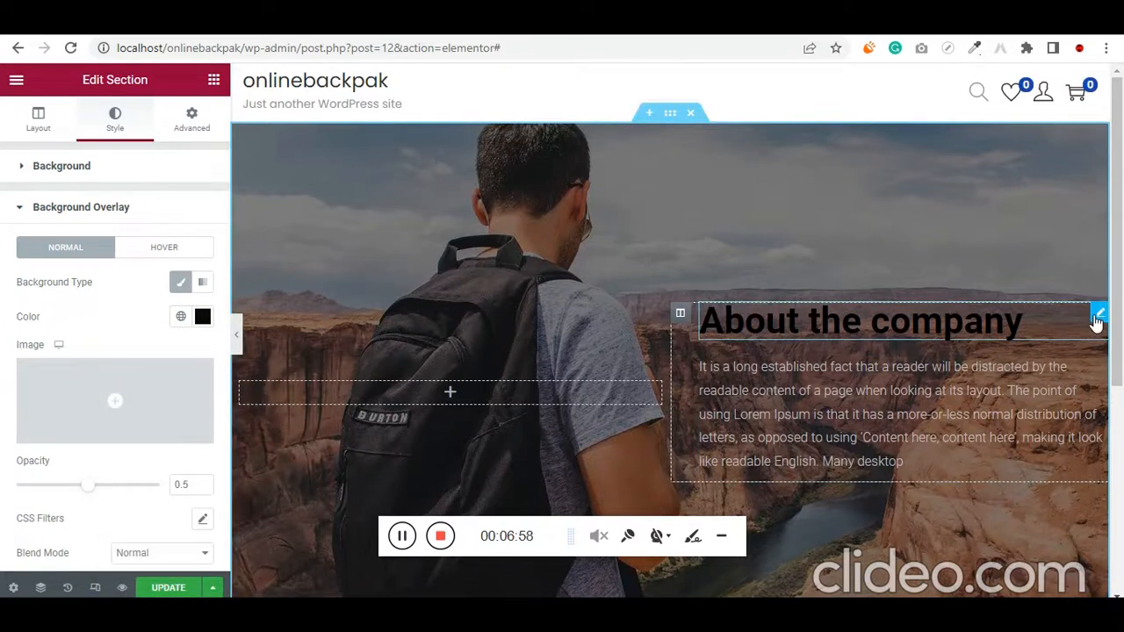
Replace the About the company heading's title with BEST BACKPACK IN MUMBAI
{"action": "left_click", "coordinate": [1099, 313]}
{"action": "left_click", "coordinate": [137, 241]}
{"action": "key", "text": "ctrl+a"}
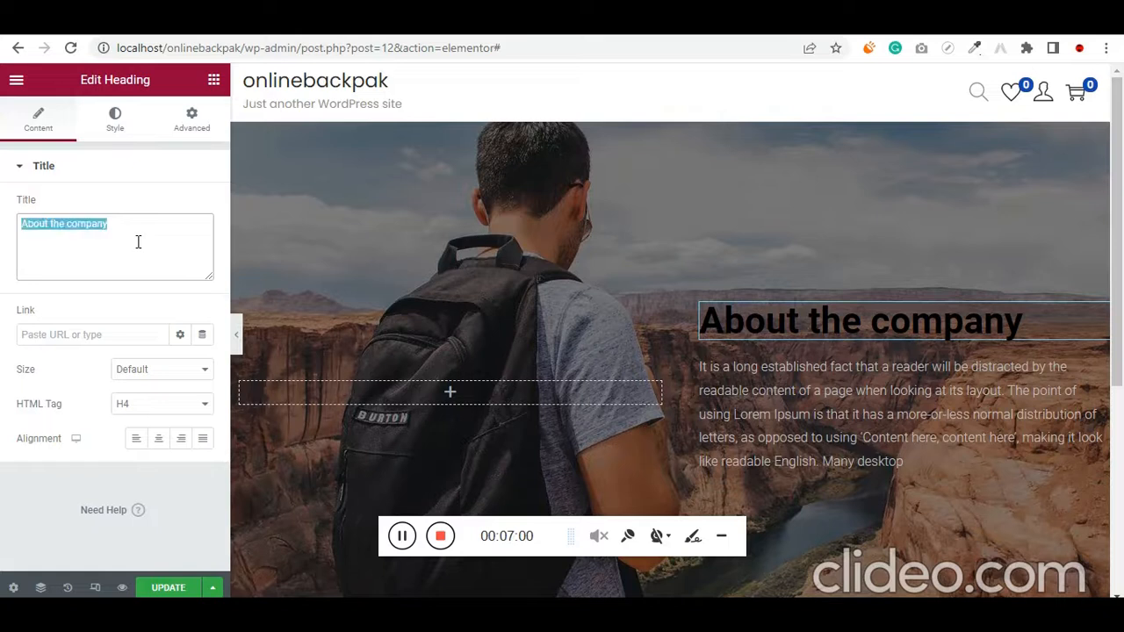
{"action": "type", "text": "BEst"}
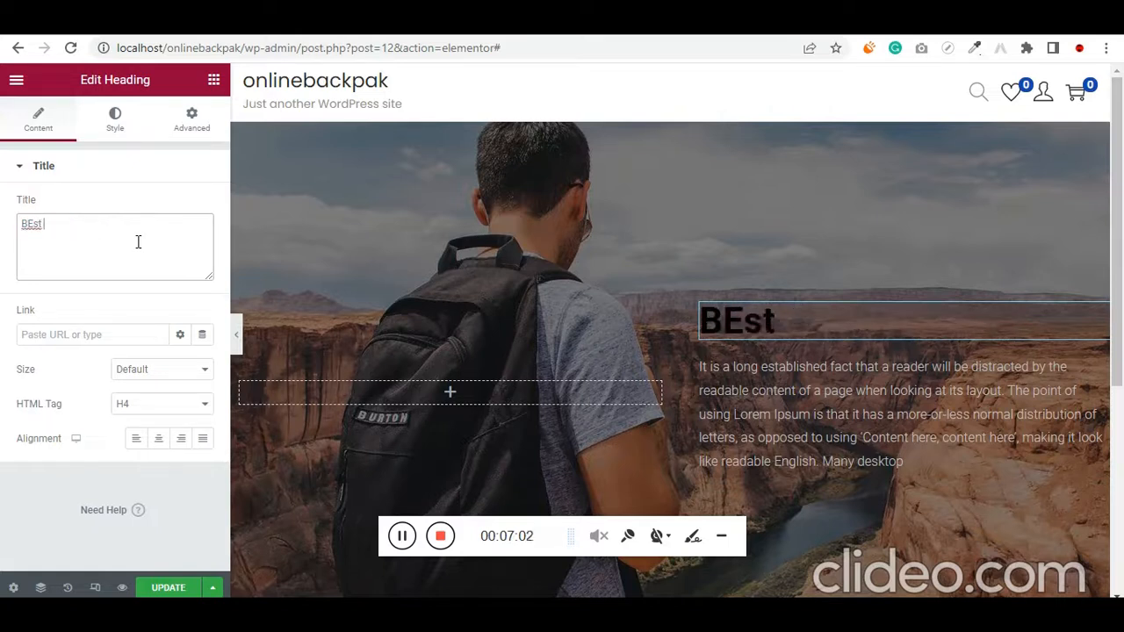
{"action": "key", "text": "BackSpace"}
{"action": "key", "text": "BackSpace"}
{"action": "type", "text": "ST"}
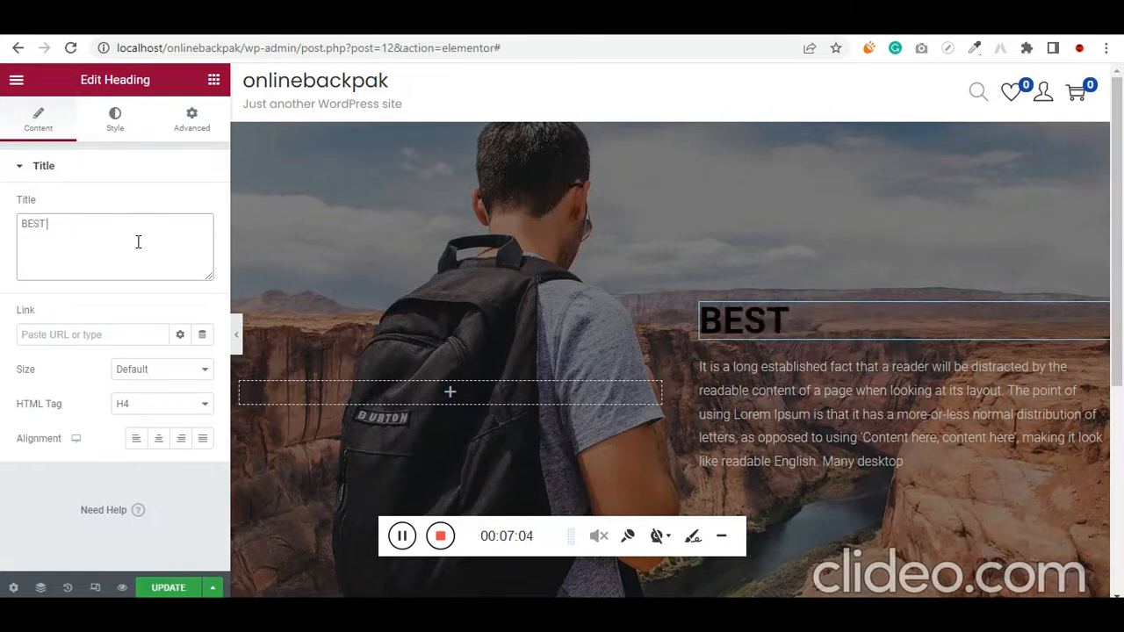
{"action": "type", "text": " NACK"}
{"action": "key", "text": "BackSpace"}
{"action": "key", "text": "BackSpace"}
{"action": "key", "text": "BackSpace"}
{"action": "key", "text": "BackSpace"}
{"action": "key", "text": "BackSpace"}
{"action": "type", "text": "BACKU"}
{"action": "key", "text": "BackSpace"}
{"action": "type", "text": "P"}
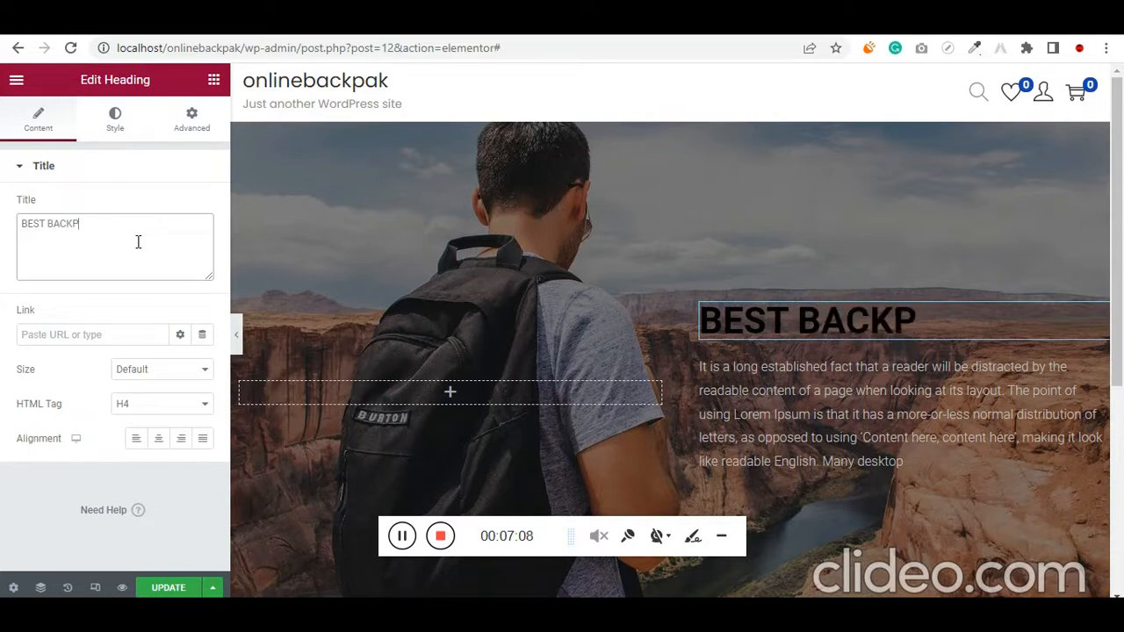
{"action": "type", "text": "ACK IN MUMBAI"}
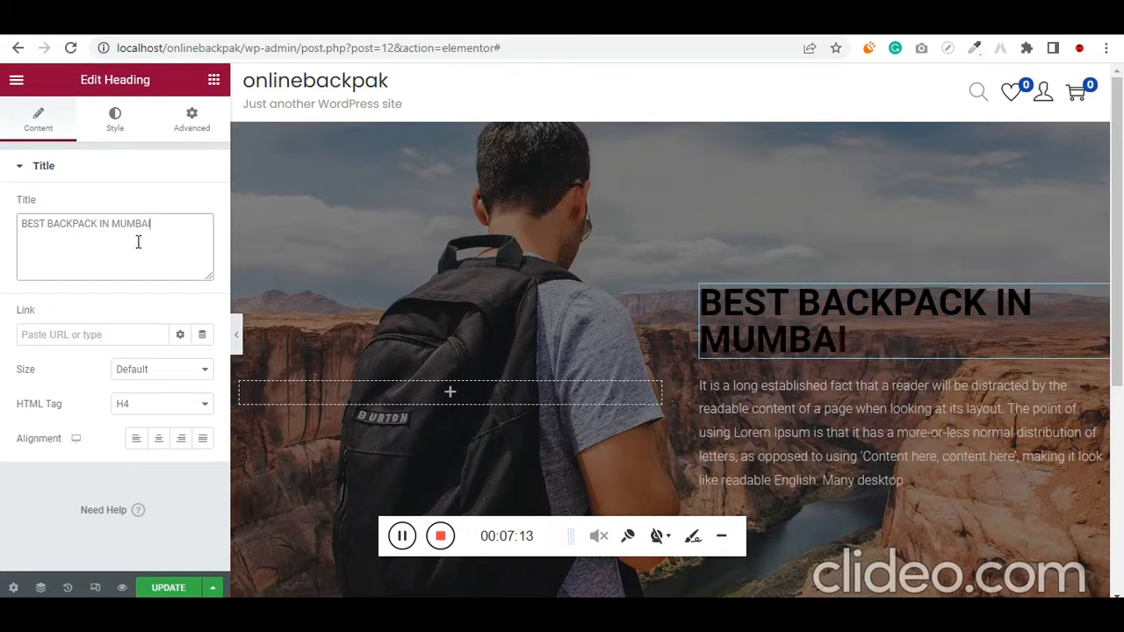
{"action": "key", "text": "ctrl+a"}
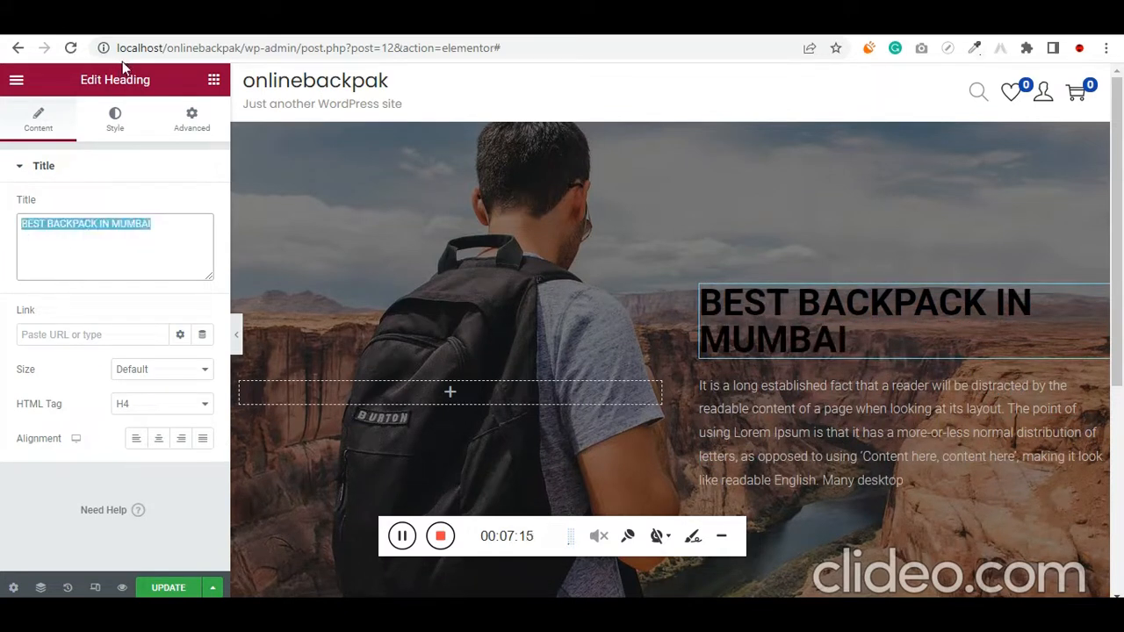
Set the heading's text color to white, #FFFFFF
{"action": "left_click", "coordinate": [115, 122]}
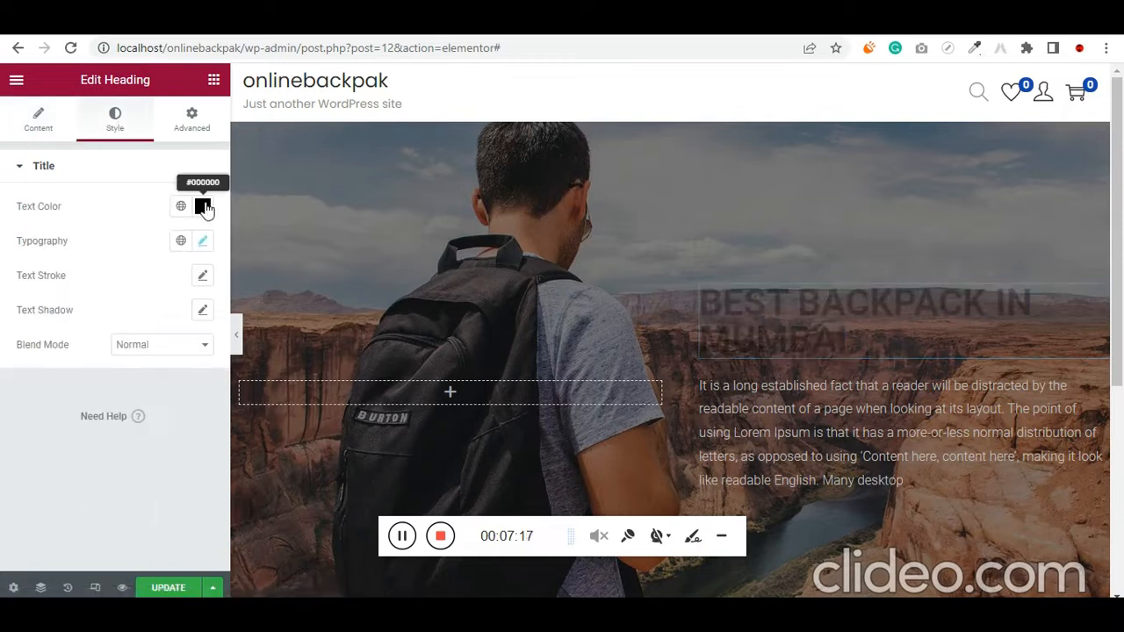
{"action": "left_click", "coordinate": [203, 206]}
{"action": "left_click_drag", "start_coordinate": [148, 298], "coordinate": [108, 251]}
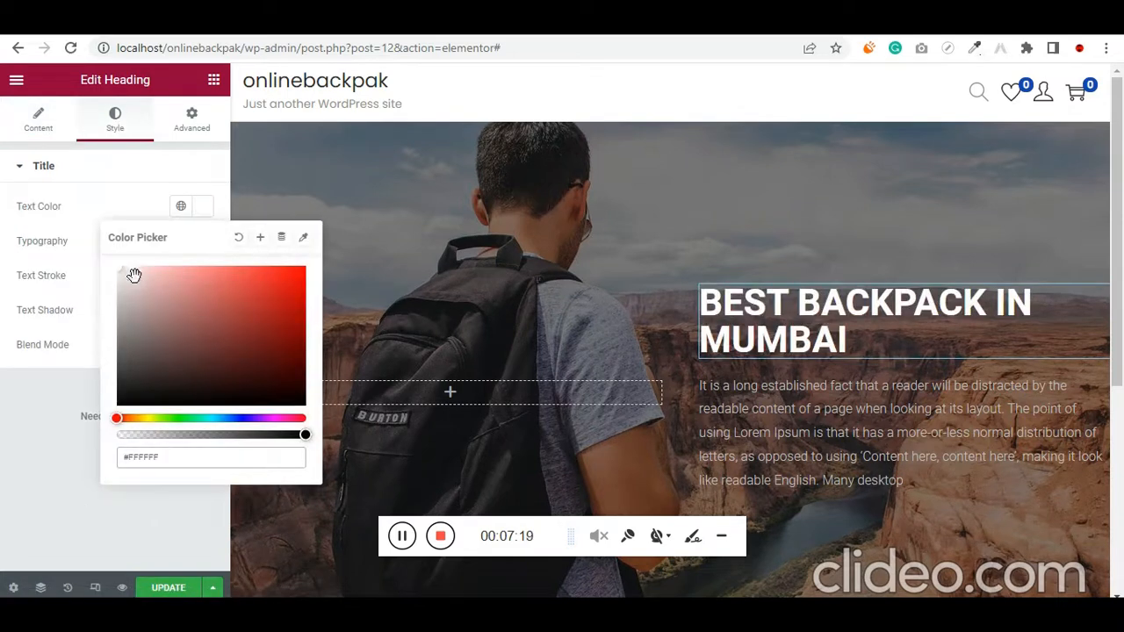
{"action": "left_click", "coordinate": [4, 270]}
Set the heading's typography to size 56 px and line height 65 px
{"action": "left_click", "coordinate": [203, 241]}
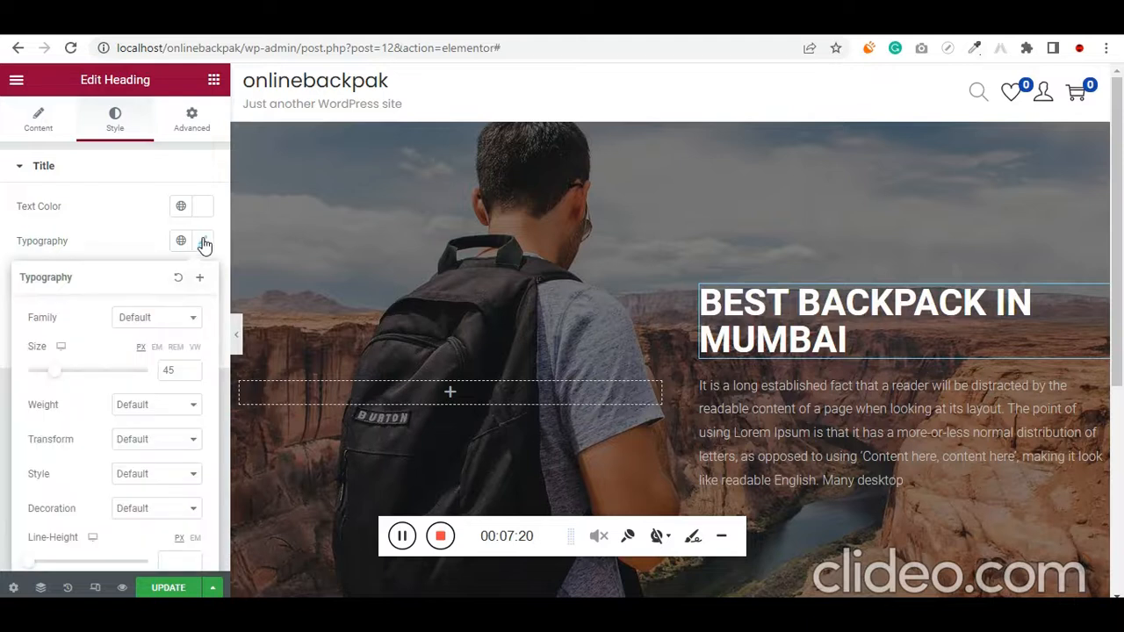
{"action": "scroll", "coordinate": [119, 421], "scroll_direction": "down", "scroll_amount": 1}
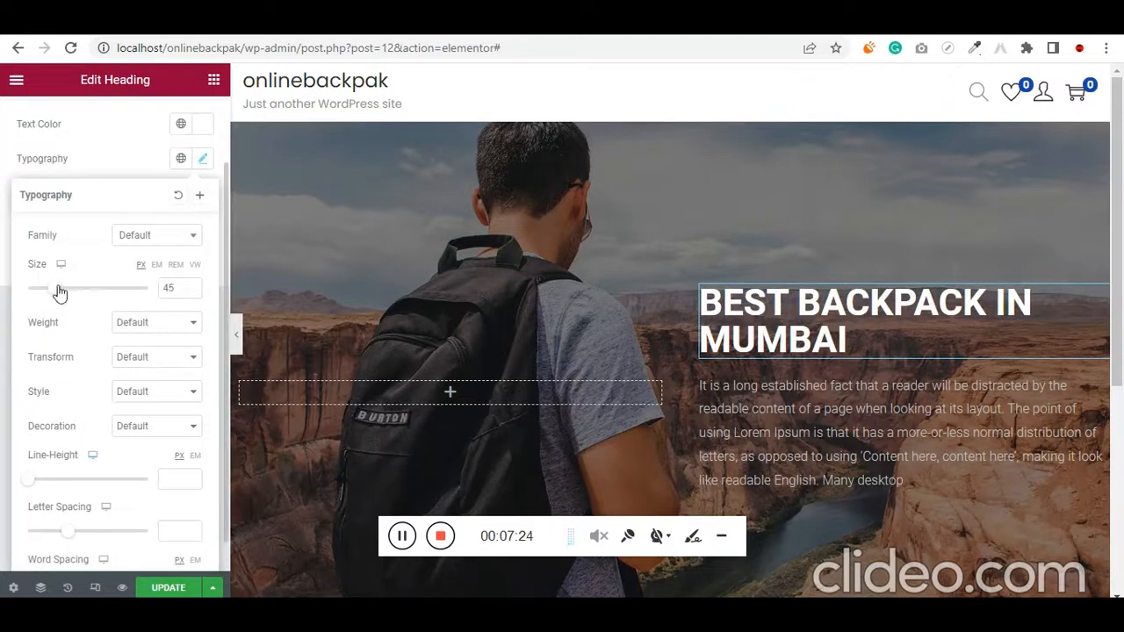
{"action": "left_click_drag", "start_coordinate": [59, 292], "coordinate": [65, 293]}
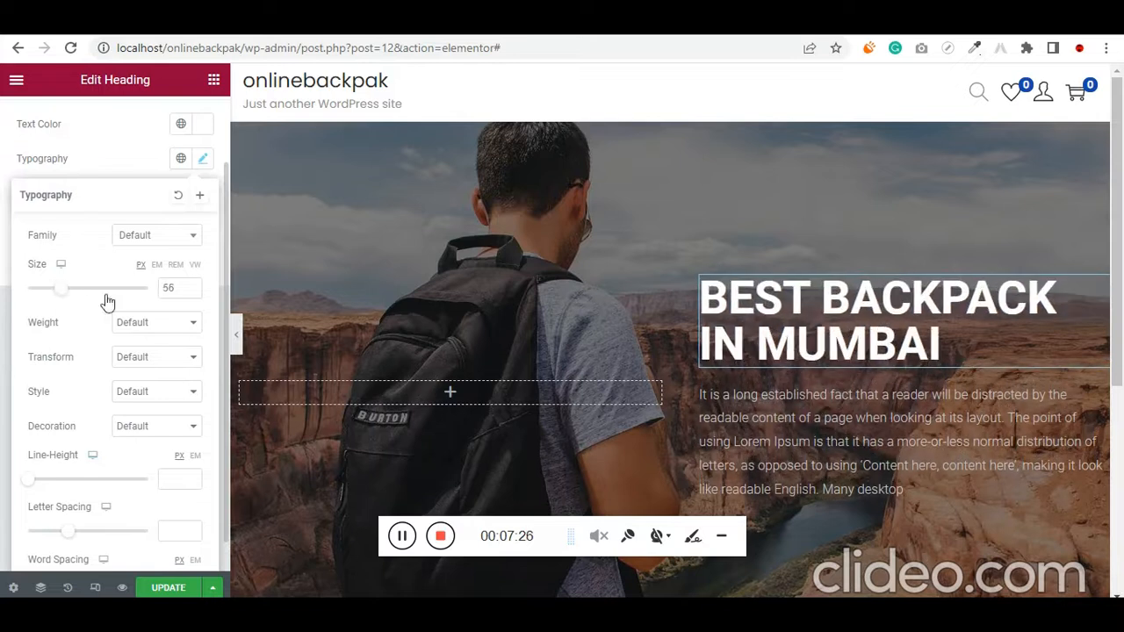
{"action": "scroll", "coordinate": [151, 376], "scroll_direction": "down", "scroll_amount": 1}
{"action": "left_click_drag", "start_coordinate": [37, 445], "coordinate": [138, 445]}
{"action": "left_click", "coordinate": [161, 442]}
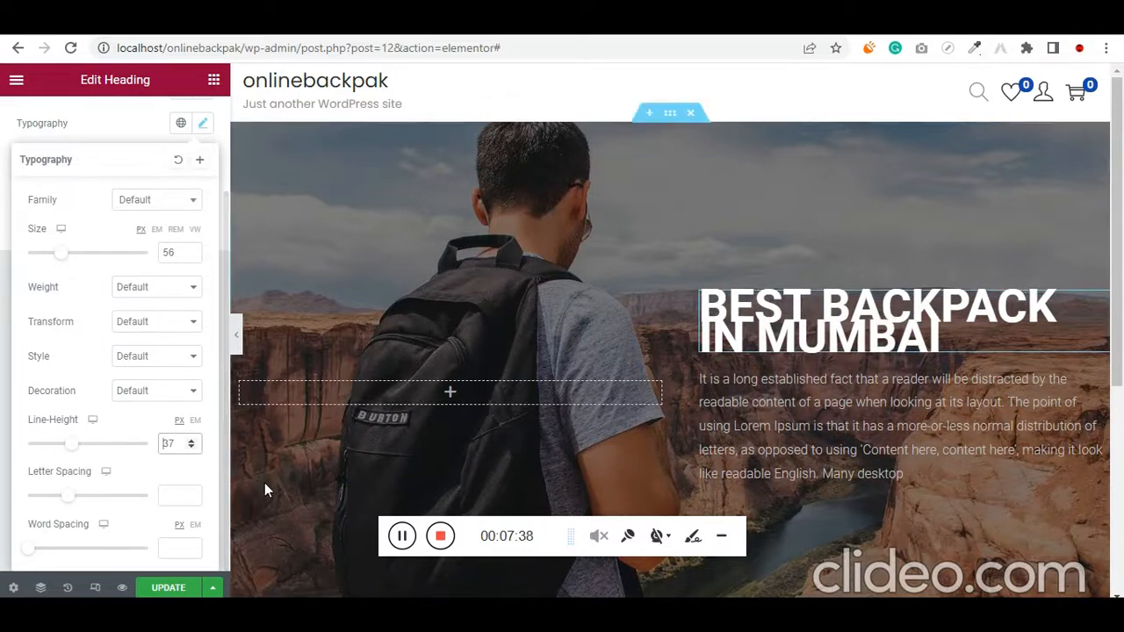
{"action": "key", "text": "Up"}
{"action": "key", "text": "Up"}
{"action": "key", "text": "Up"}
{"action": "key", "text": "Up"}
{"action": "key", "text": "Up"}
{"action": "key", "text": "Up"}
{"action": "key", "text": "Up"}
{"action": "key", "text": "Up"}
{"action": "key", "text": "Up"}
{"action": "key", "text": "Up"}
{"action": "key", "text": "Up"}
{"action": "key", "text": "Up"}
{"action": "key", "text": "Up"}
{"action": "key", "text": "Up"}
{"action": "key", "text": "Up"}
{"action": "key", "text": "Up"}
{"action": "key", "text": "Up"}
{"action": "key", "text": "Up"}
{"action": "key", "text": "Up"}
{"action": "key", "text": "Up"}
{"action": "key", "text": "Up"}
{"action": "key", "text": "Up"}
{"action": "key", "text": "Up"}
{"action": "key", "text": "Up"}
{"action": "key", "text": "Up"}
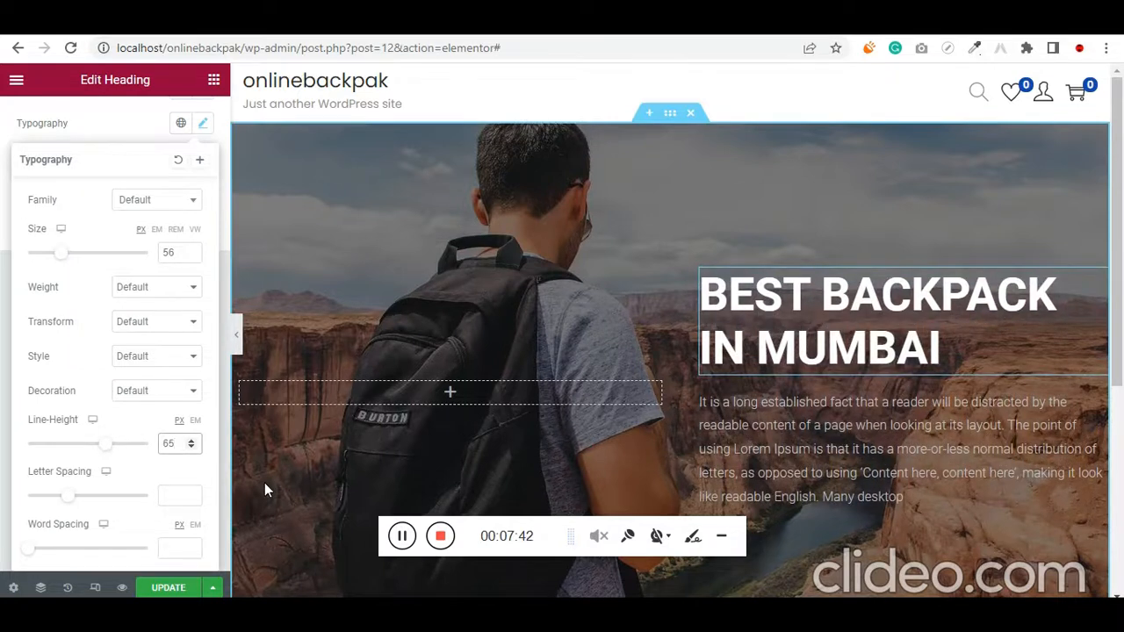
Change the text color of the paragraph below the heading to white
{"action": "scroll", "coordinate": [704, 393], "scroll_direction": "down", "scroll_amount": 2}
{"action": "scroll", "coordinate": [691, 395], "scroll_direction": "up", "scroll_amount": 1}
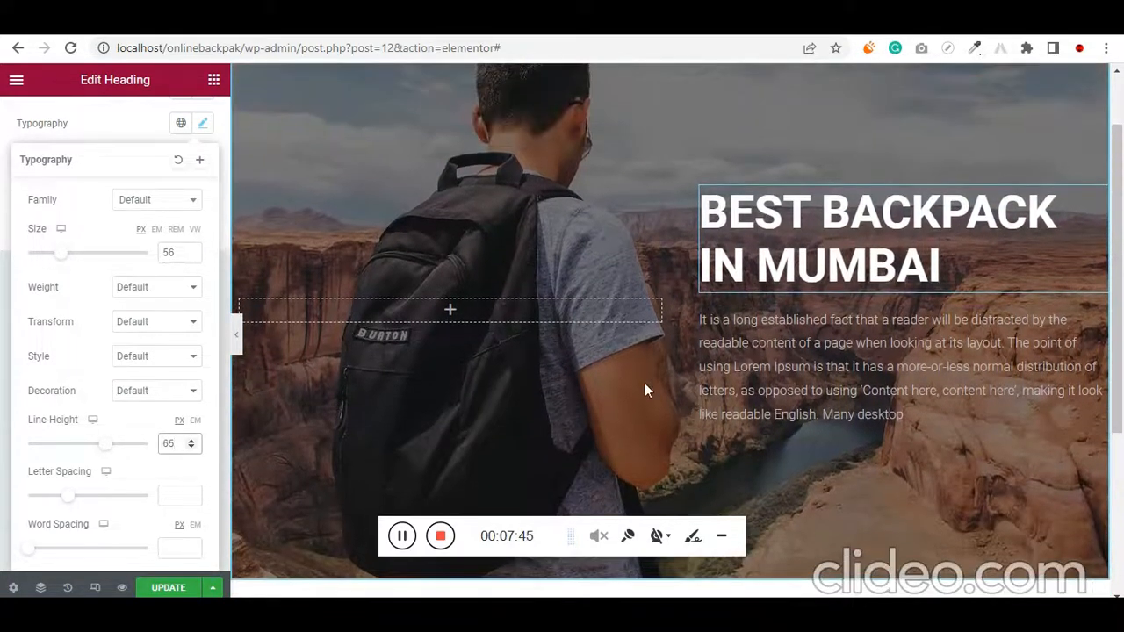
{"action": "scroll", "coordinate": [646, 389], "scroll_direction": "up", "scroll_amount": 1}
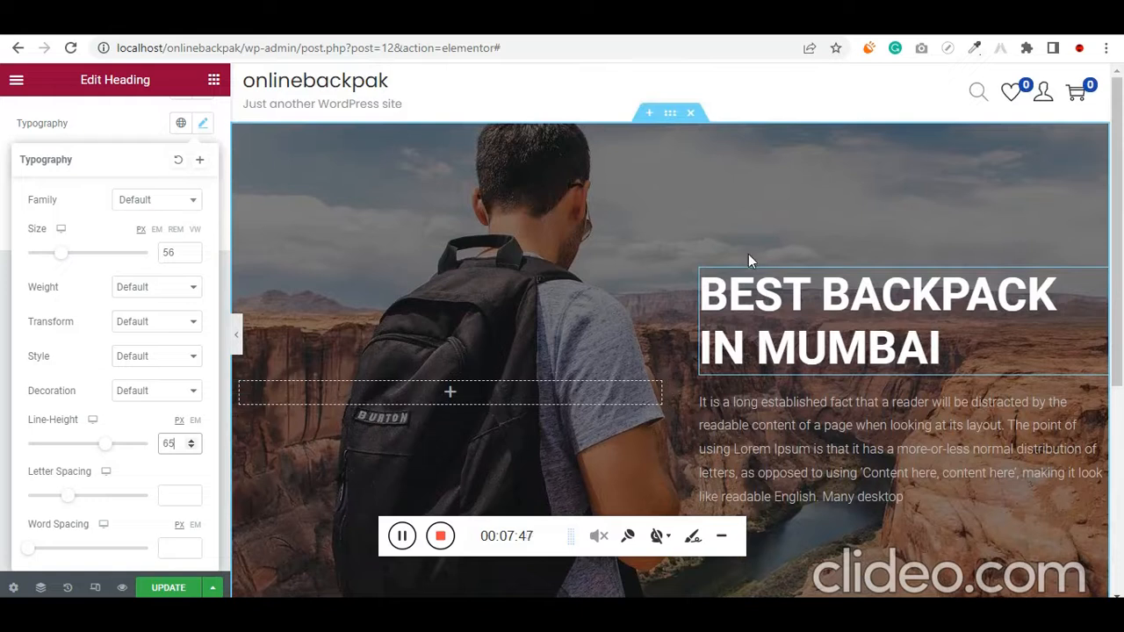
{"action": "scroll", "coordinate": [754, 321], "scroll_direction": "down", "scroll_amount": 3}
{"action": "scroll", "coordinate": [754, 322], "scroll_direction": "up", "scroll_amount": 2}
{"action": "scroll", "coordinate": [773, 322], "scroll_direction": "up", "scroll_amount": 1}
{"action": "left_click", "coordinate": [1098, 403]}
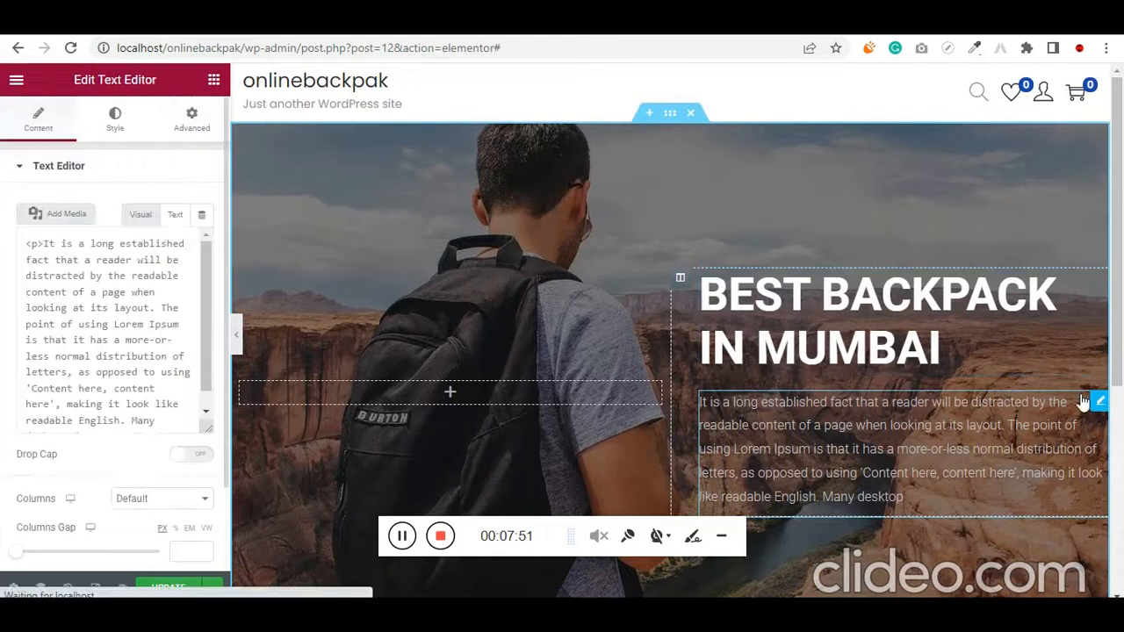
{"action": "left_click", "coordinate": [117, 120]}
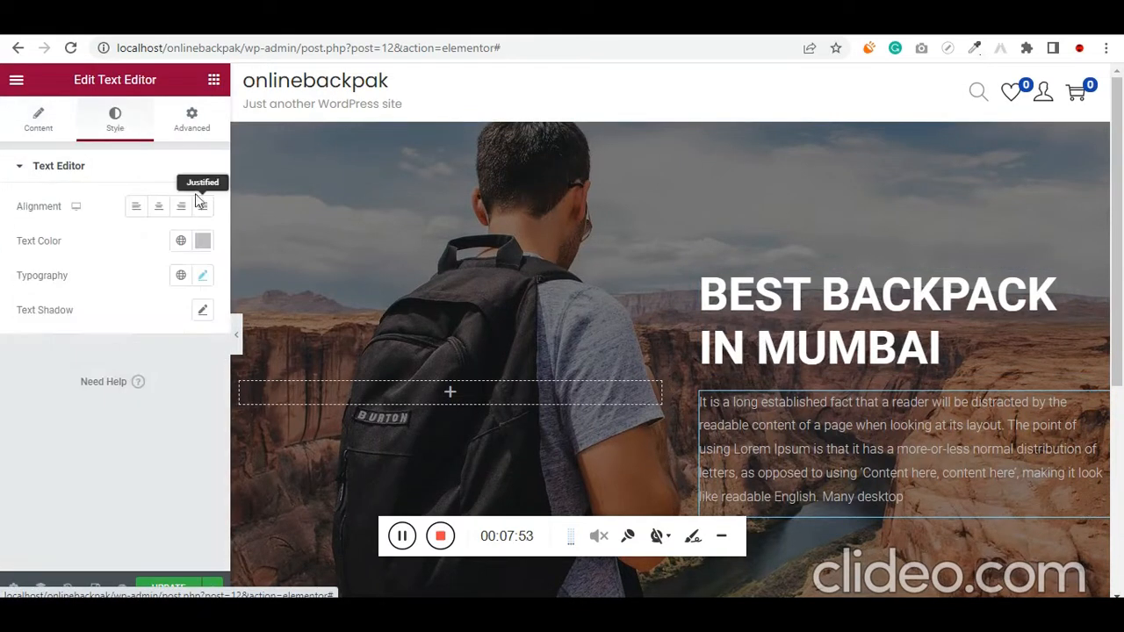
{"action": "left_click", "coordinate": [205, 249]}
{"action": "mouse_move", "coordinate": [143, 366]}
{"action": "left_mouse_down"}
{"action": "mouse_move", "coordinate": [131, 381]}
{"action": "mouse_move", "coordinate": [110, 299]}
{"action": "left_mouse_up"}
{"action": "left_click", "coordinate": [53, 212]}
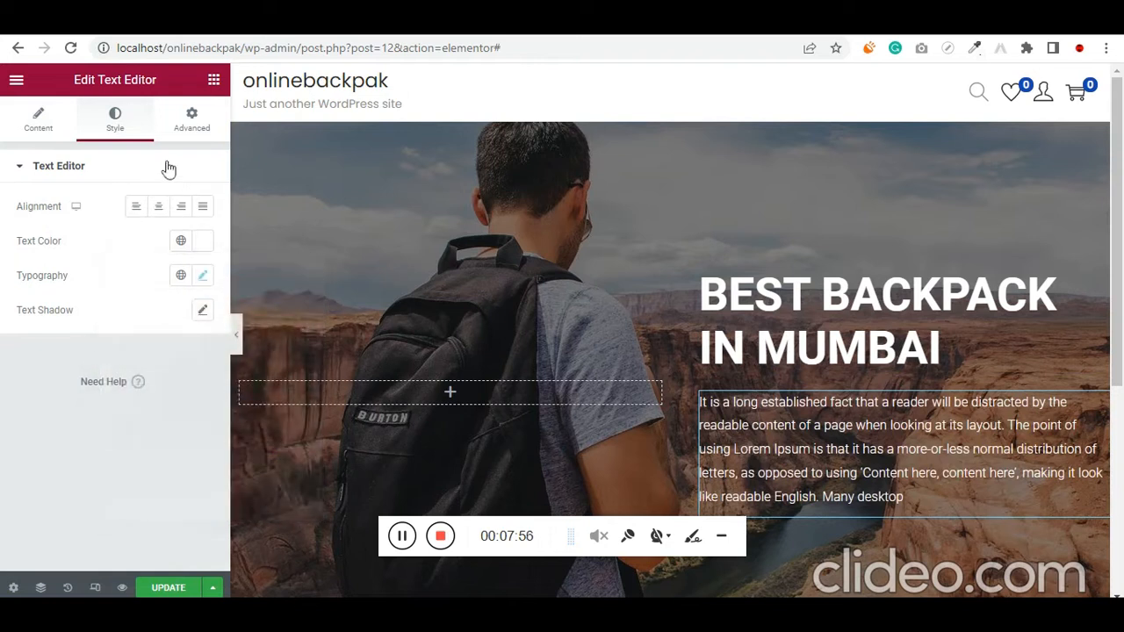
Adjust the section's background overlay color to the darkest black
{"action": "left_click", "coordinate": [669, 115]}
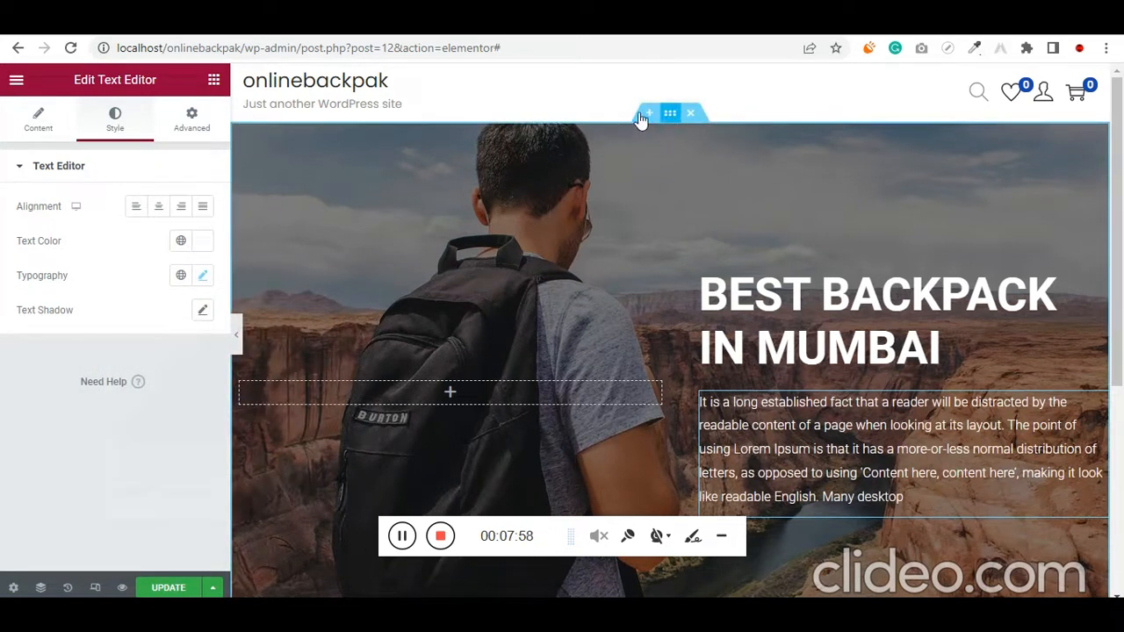
{"action": "left_click", "coordinate": [29, 128]}
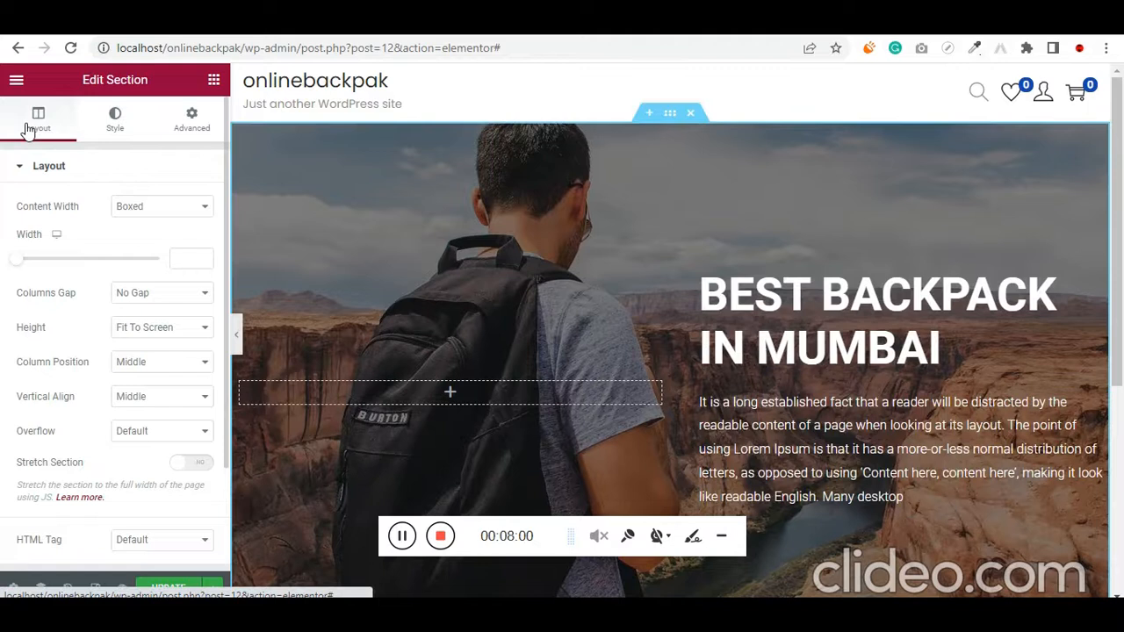
{"action": "left_click", "coordinate": [122, 128]}
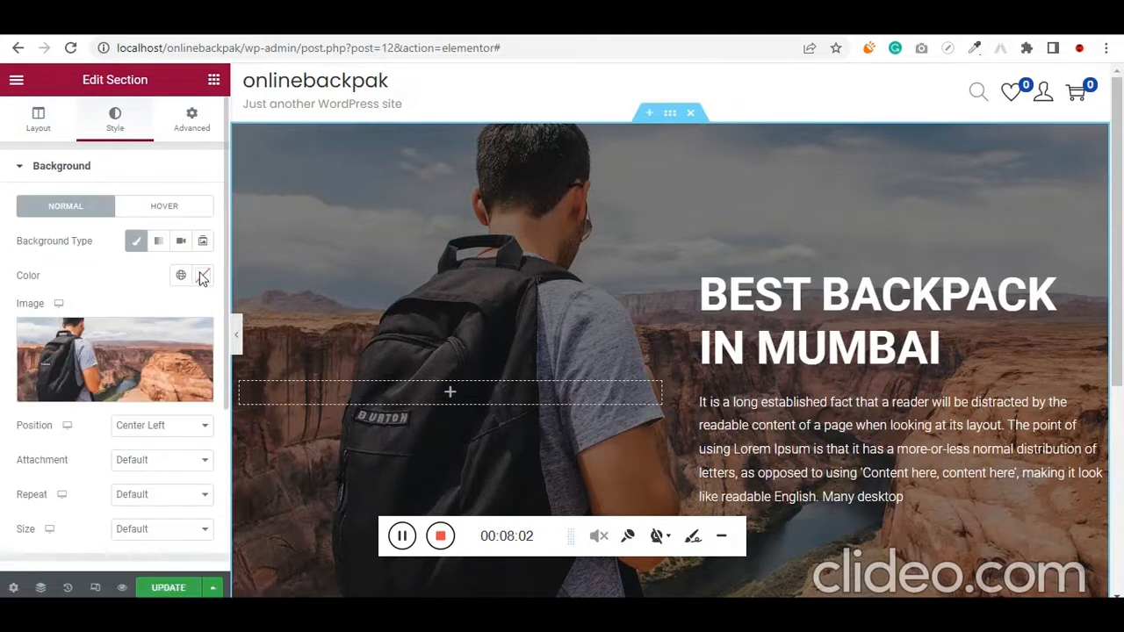
{"action": "scroll", "coordinate": [32, 311], "scroll_direction": "down", "scroll_amount": 3}
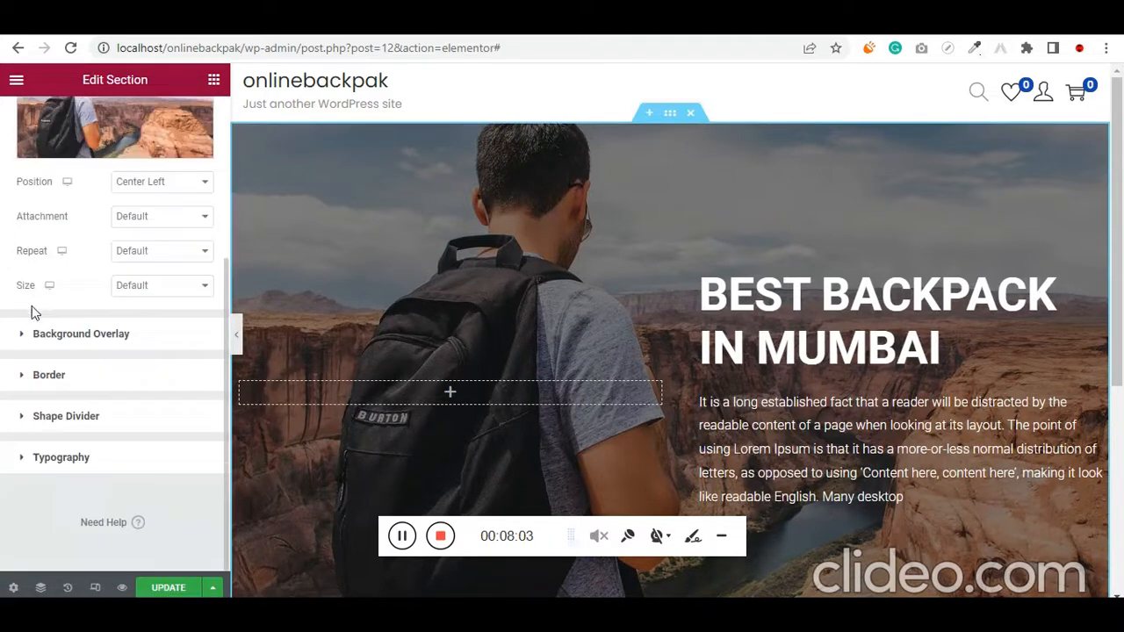
{"action": "left_click", "coordinate": [68, 333]}
{"action": "left_click", "coordinate": [202, 316]}
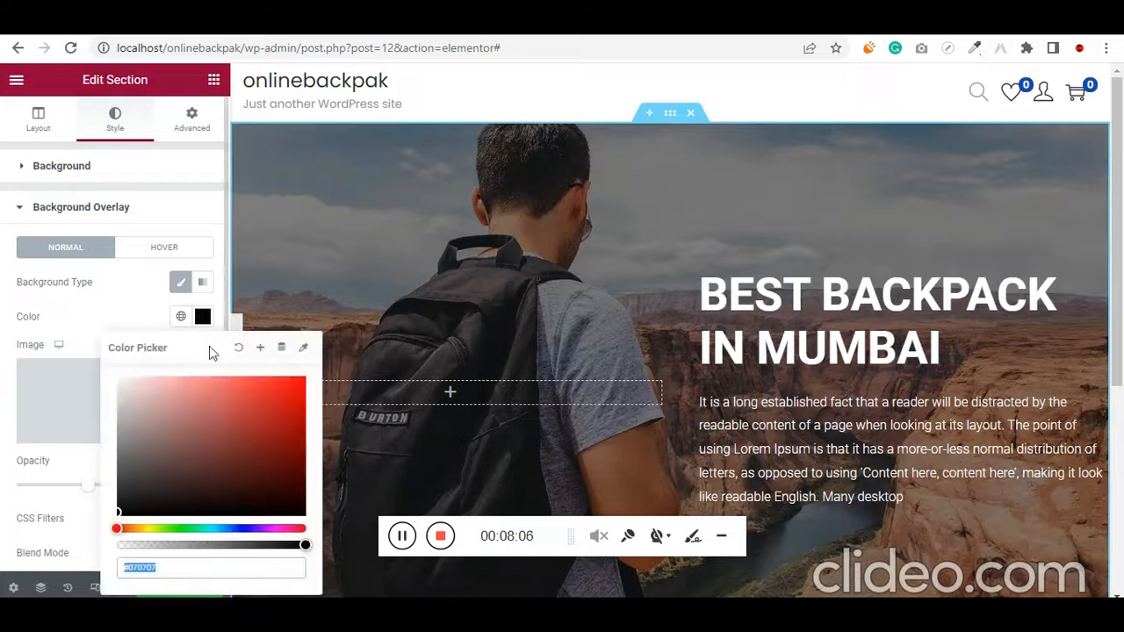
{"action": "mouse_move", "coordinate": [117, 507]}
{"action": "left_mouse_down"}
{"action": "mouse_move", "coordinate": [131, 454]}
{"action": "mouse_move", "coordinate": [113, 531]}
{"action": "left_mouse_up"}
{"action": "left_click", "coordinate": [3, 382]}
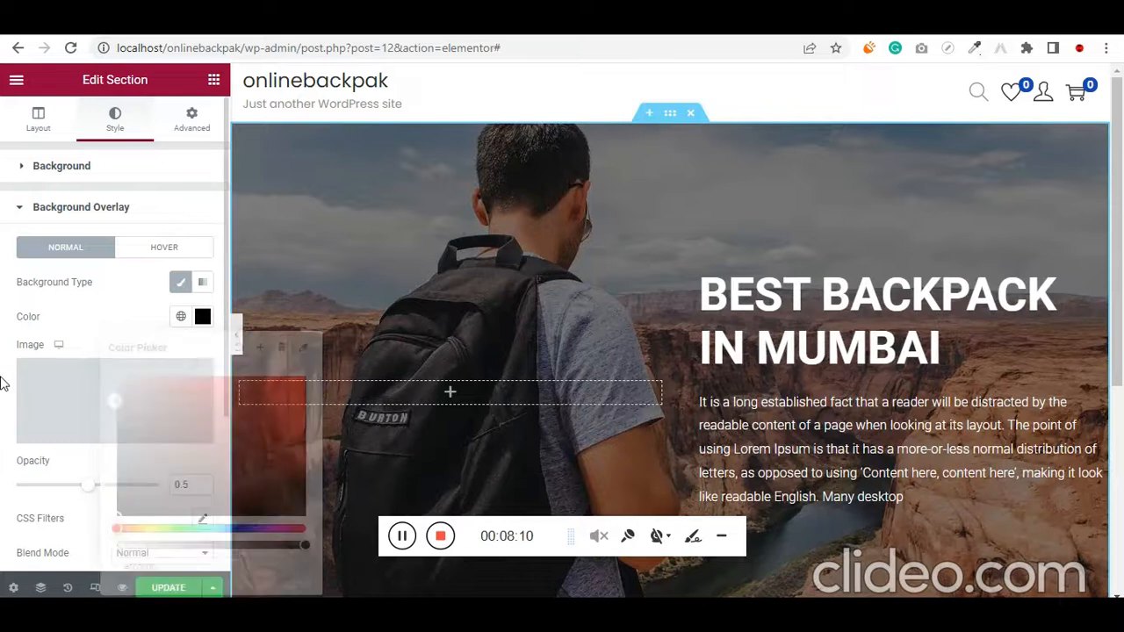
Raise the section's background overlay opacity to 0.66 and update the Home page
{"action": "scroll", "coordinate": [2, 382], "scroll_direction": "down", "scroll_amount": 1}
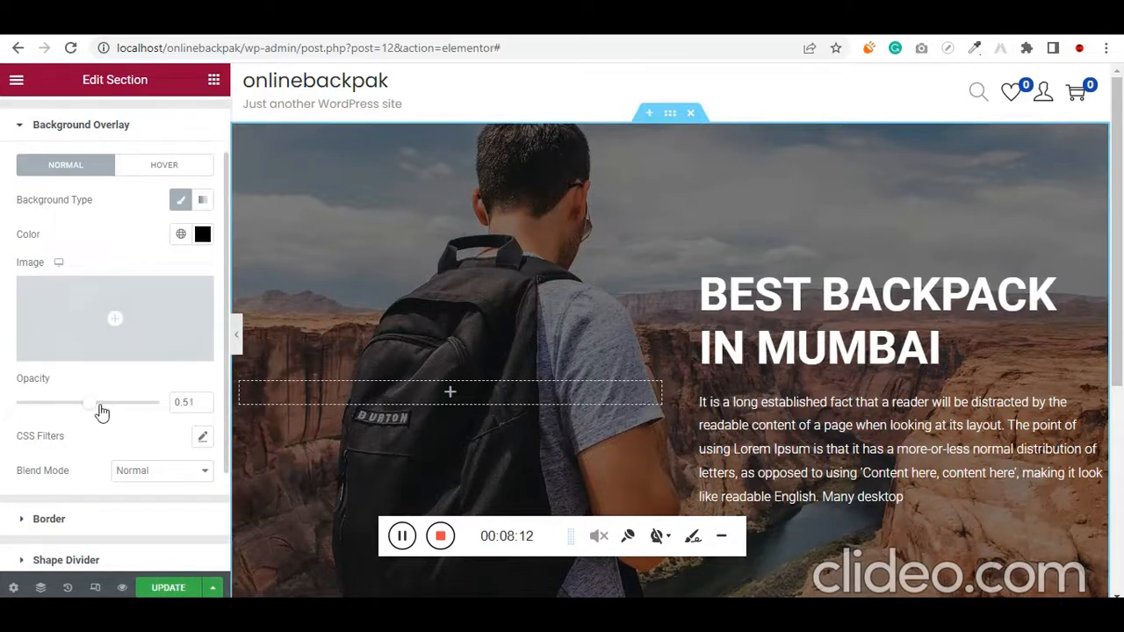
{"action": "left_click_drag", "start_coordinate": [102, 412], "coordinate": [120, 413]}
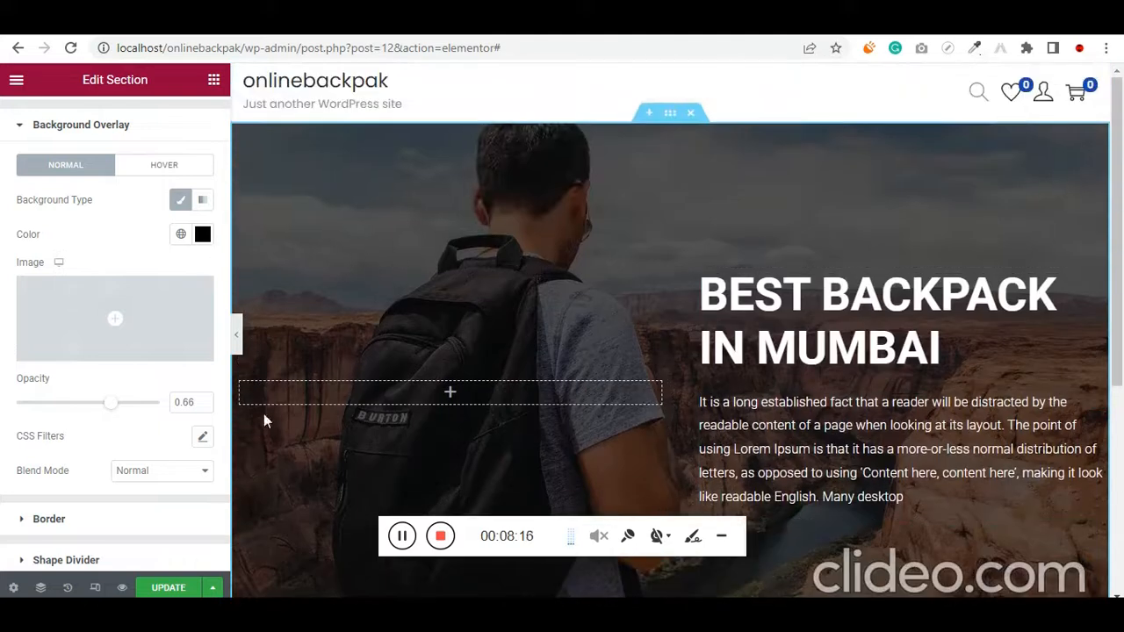
{"action": "left_click", "coordinate": [171, 588]}
Switch to the WordPress dashboard and open the theme's navigation menu editor
{"action": "left_click", "coordinate": [128, 34]}
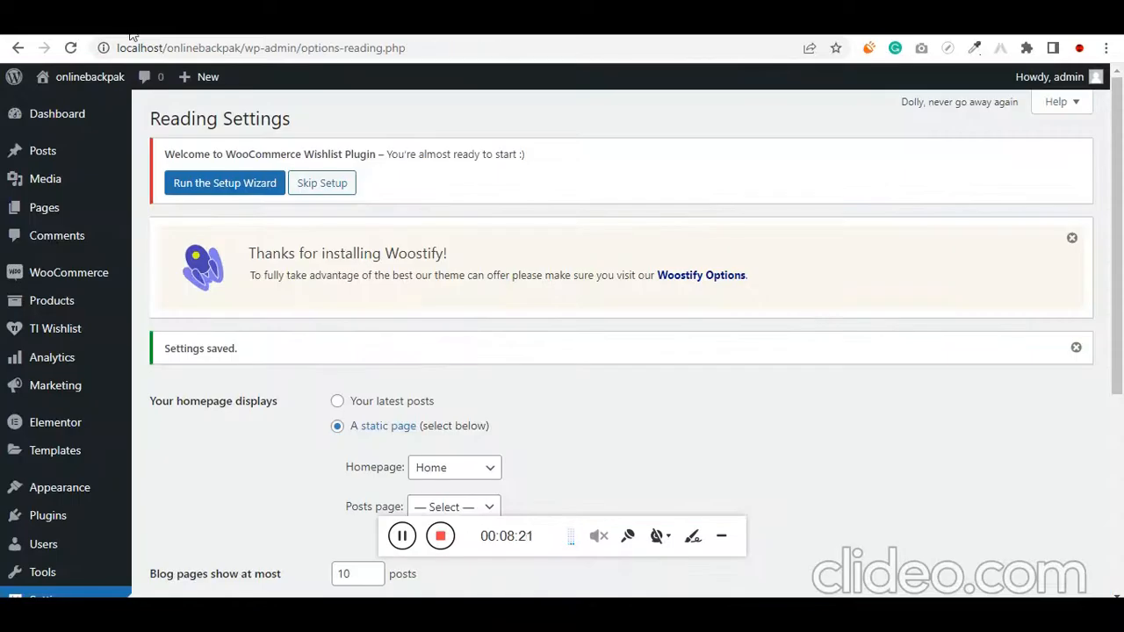
{"action": "mouse_move", "coordinate": [71, 489]}
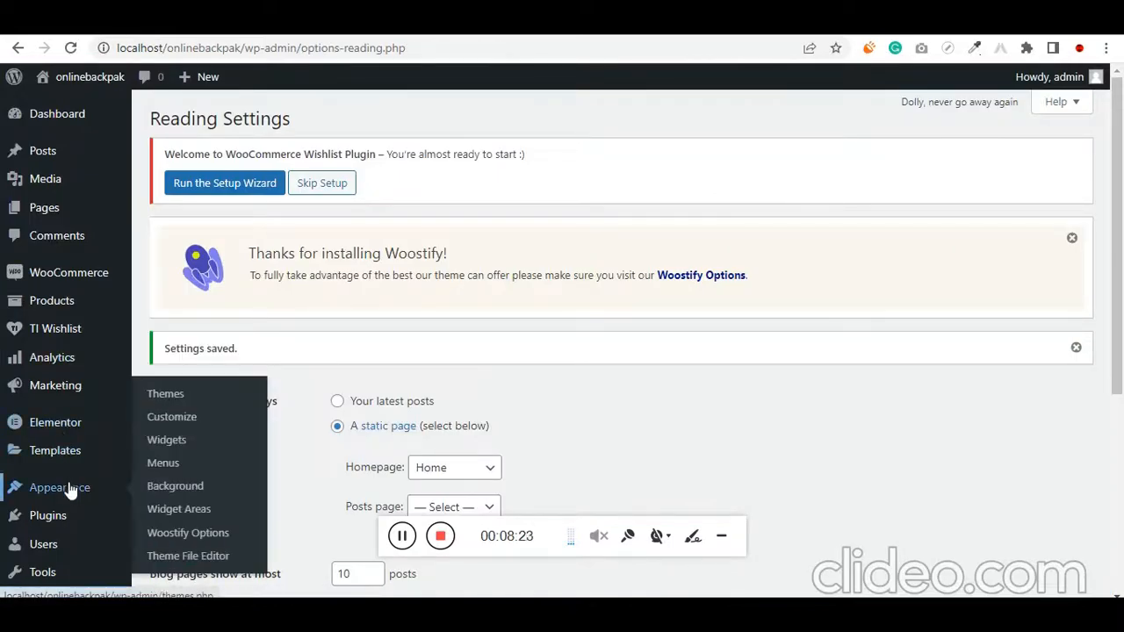
{"action": "left_click", "coordinate": [163, 463]}
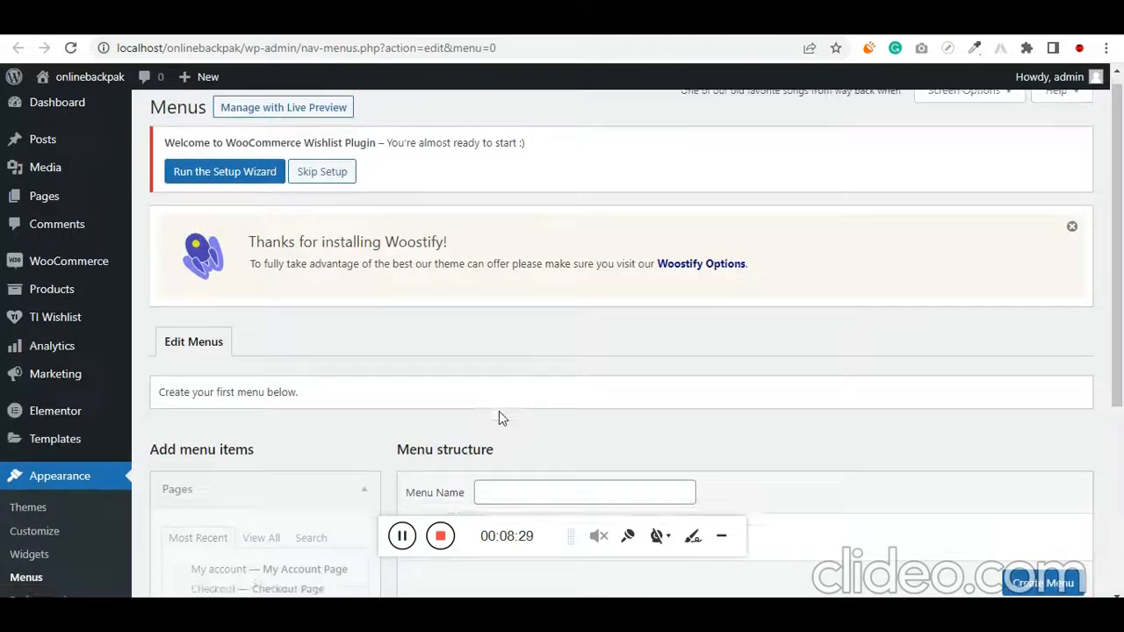
Create a navigation menu named with the owner's first name plus "Menu", auto-adding new top-level pages and displayed as Primary Menu
{"action": "scroll", "coordinate": [501, 419], "scroll_direction": "down", "scroll_amount": 3}
{"action": "left_click", "coordinate": [529, 257]}
{"action": "type", "text": "Vishal "}
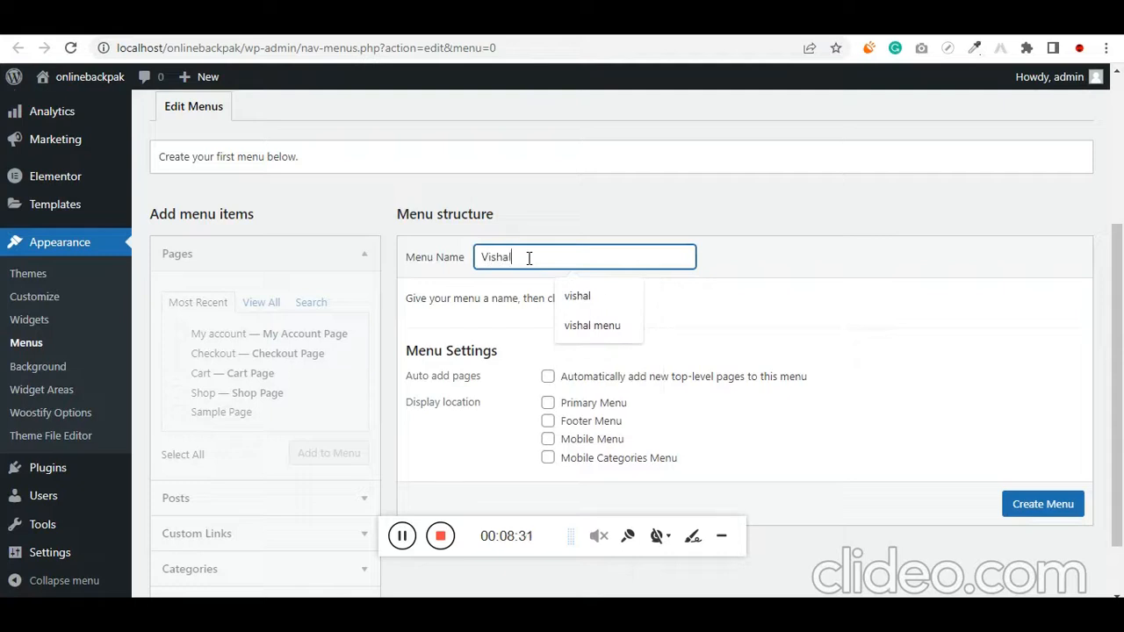
{"action": "type", "text": "Menuy"}
{"action": "key", "text": "ctrl+a"}
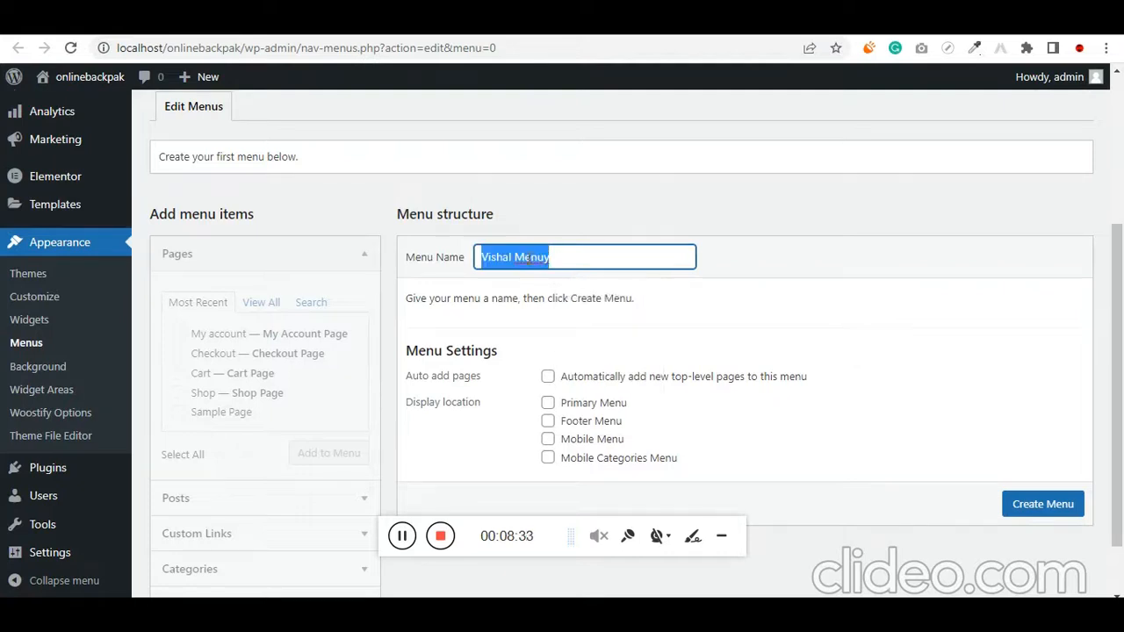
{"action": "key", "text": "Right"}
{"action": "key", "text": "BackSpace"}
{"action": "key", "text": "ctrl+a"}
{"action": "key", "text": "Right"}
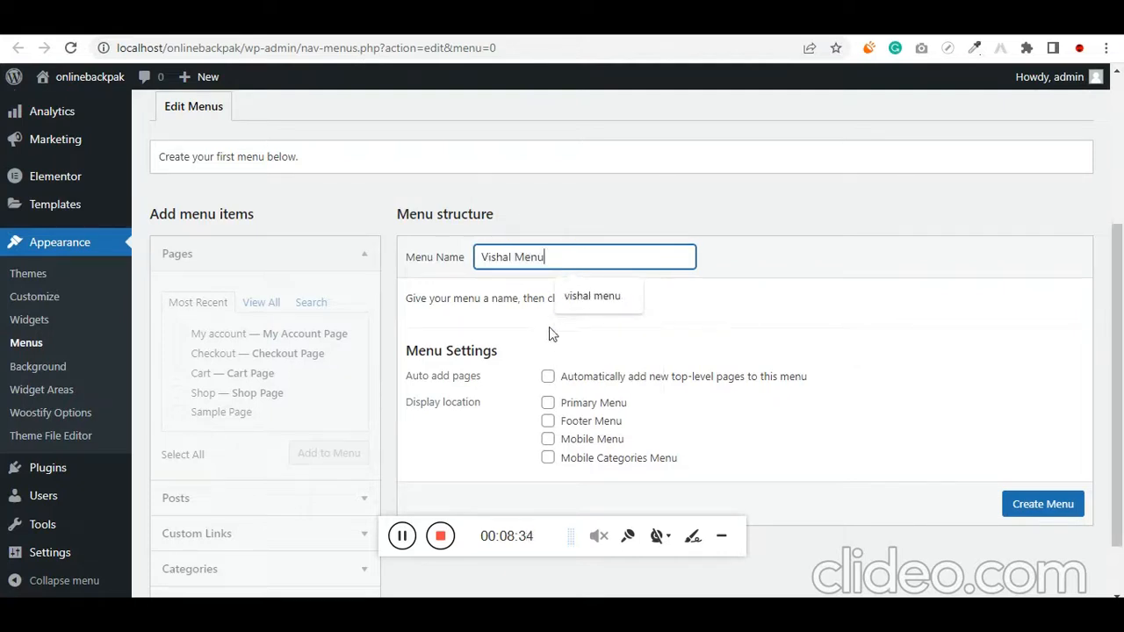
{"action": "left_click", "coordinate": [547, 378]}
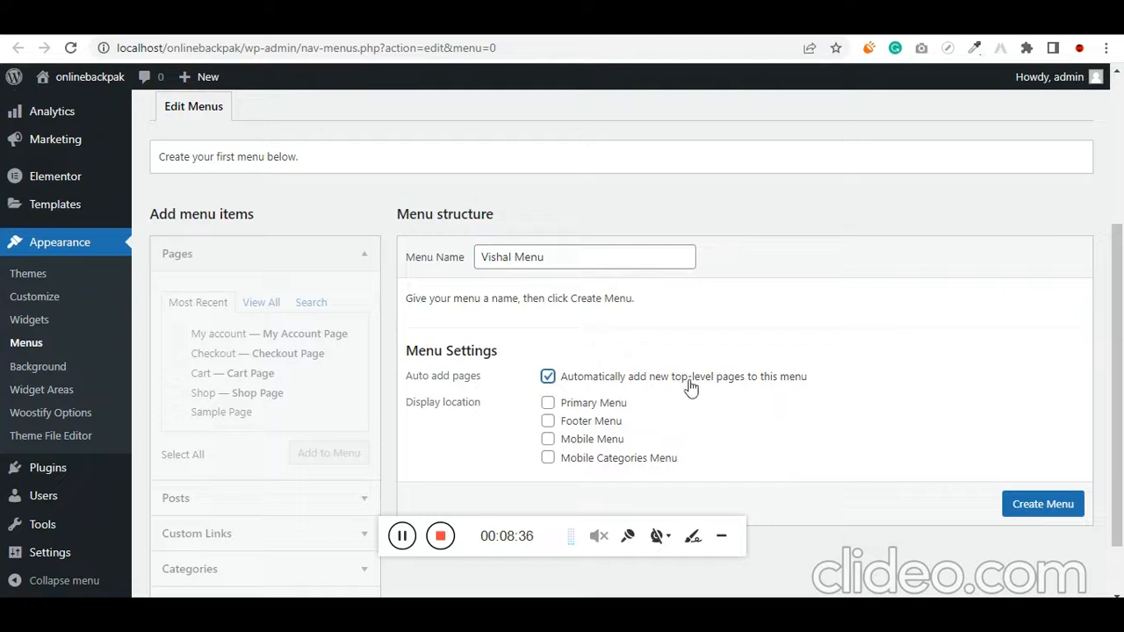
{"action": "left_click", "coordinate": [1033, 512]}
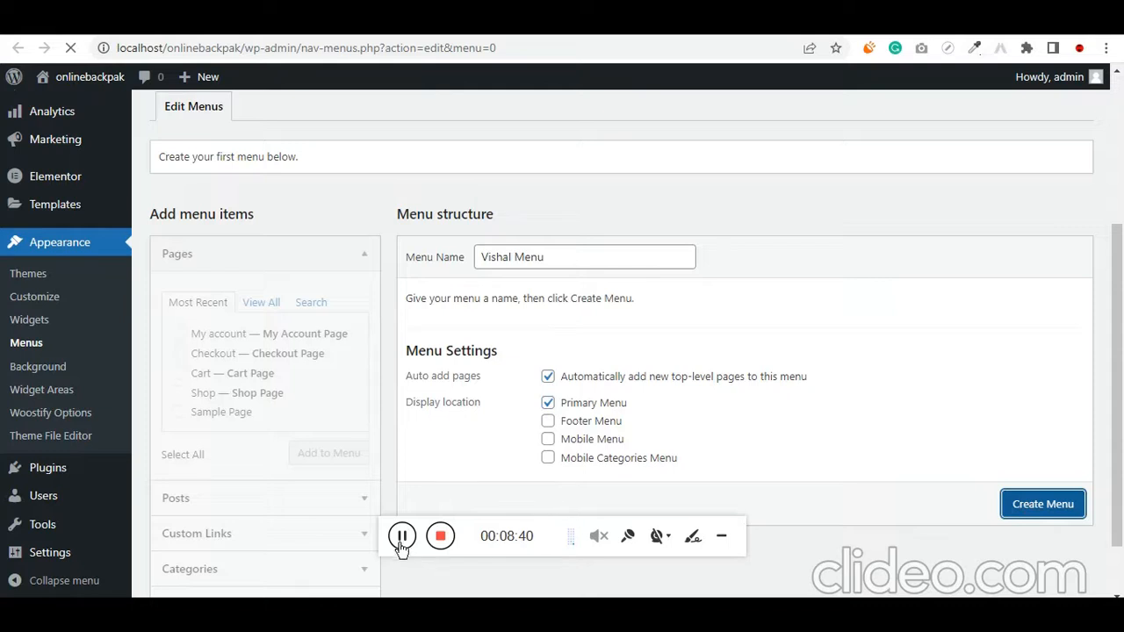
Add the Home, Cart, Checkout, My account and Shop pages to the new menu
{"action": "scroll", "coordinate": [369, 503], "scroll_direction": "down", "scroll_amount": 3}
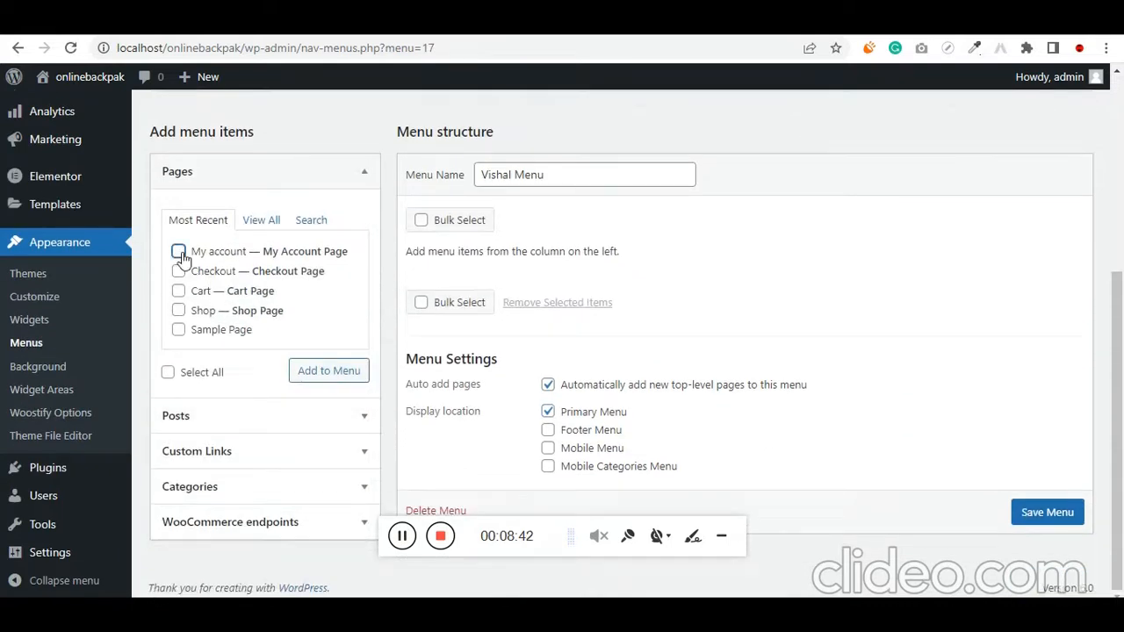
{"action": "left_click", "coordinate": [272, 222]}
{"action": "left_click", "coordinate": [179, 251]}
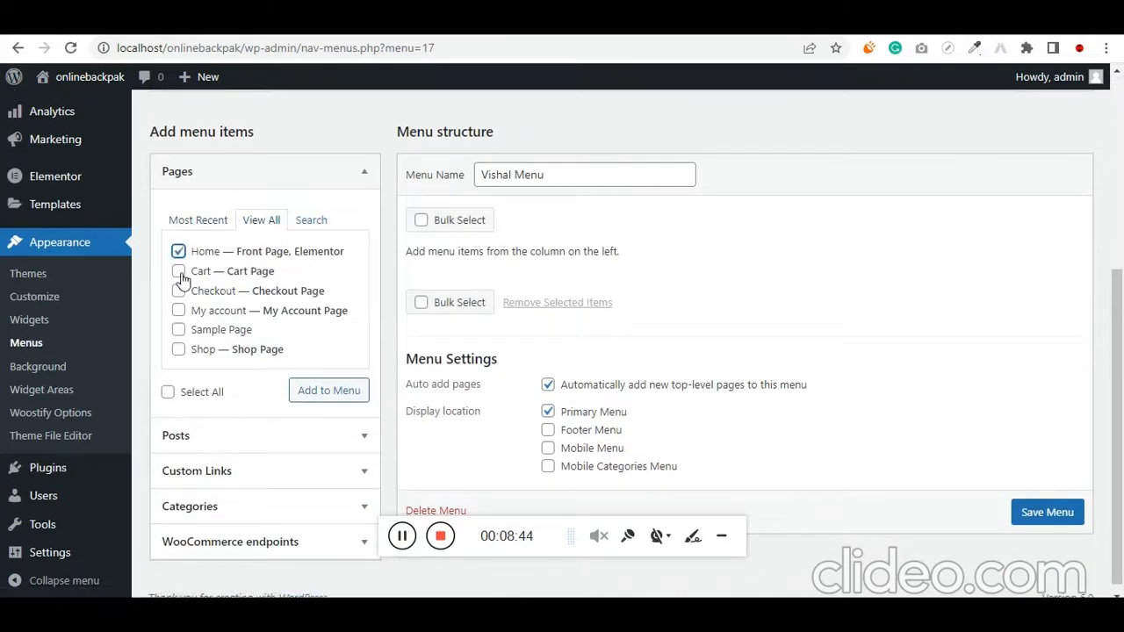
{"action": "left_click", "coordinate": [178, 271]}
{"action": "left_click", "coordinate": [178, 310]}
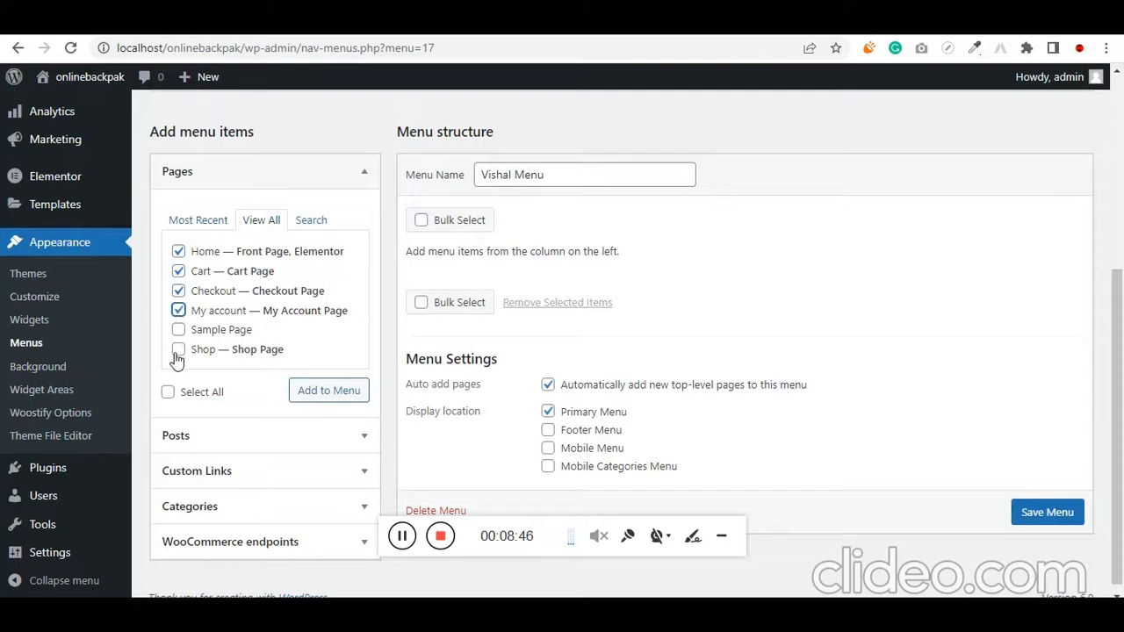
{"action": "left_click", "coordinate": [326, 395]}
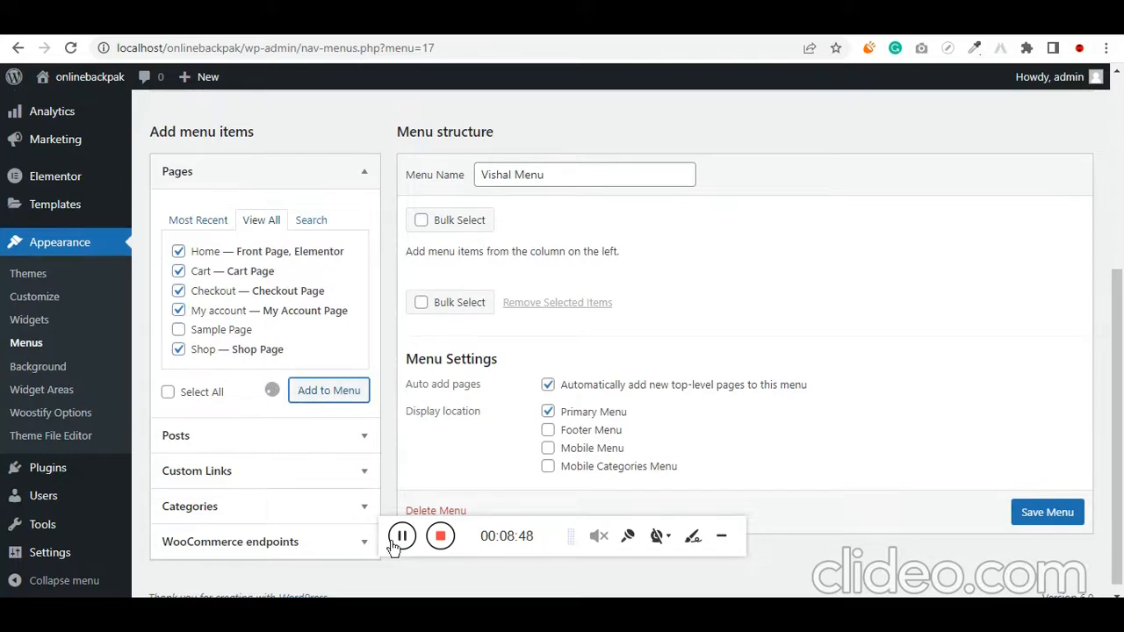
Reorder the menu items to Home, My account, Shop, Cart, Checkout and save the menu
{"action": "scroll", "coordinate": [866, 307], "scroll_direction": "down", "scroll_amount": 1}
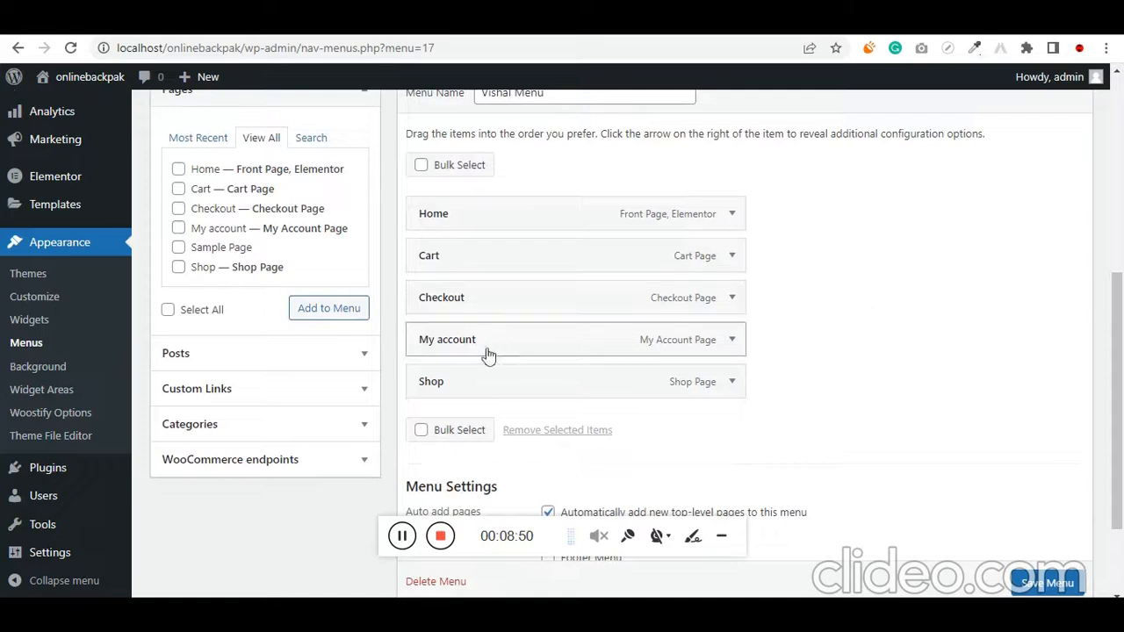
{"action": "left_click_drag", "start_coordinate": [451, 354], "coordinate": [443, 259]}
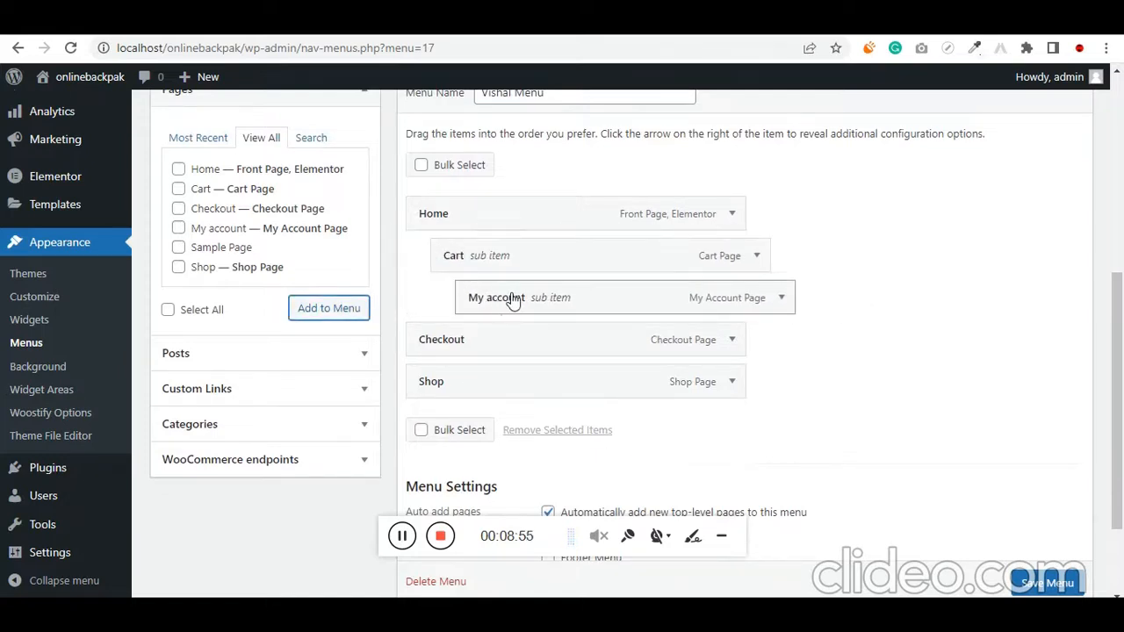
{"action": "left_click_drag", "start_coordinate": [513, 298], "coordinate": [451, 257]}
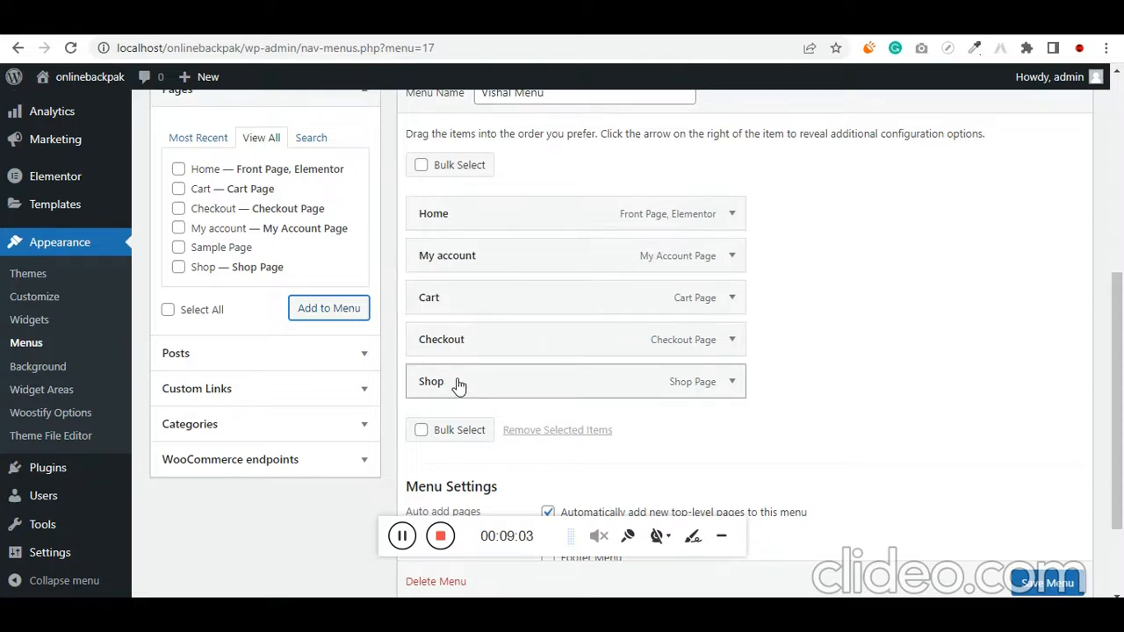
{"action": "left_click_drag", "start_coordinate": [457, 386], "coordinate": [460, 321]}
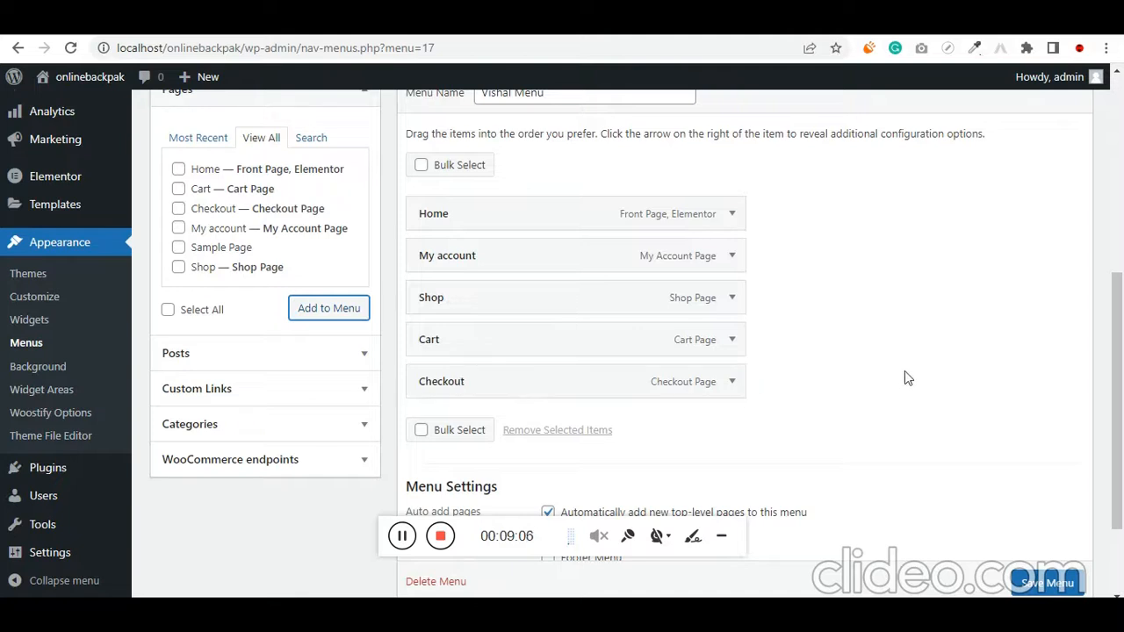
{"action": "scroll", "coordinate": [904, 371], "scroll_direction": "down", "scroll_amount": 3}
{"action": "left_click", "coordinate": [1036, 516]}
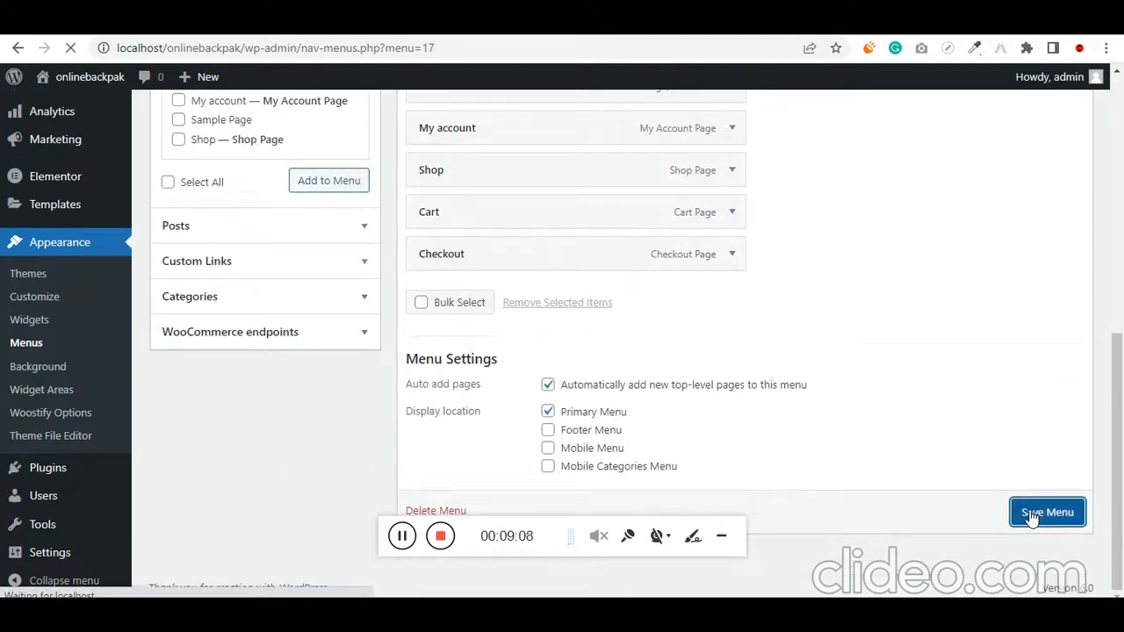
{"action": "scroll", "coordinate": [332, 293], "scroll_direction": "up", "scroll_amount": 1}
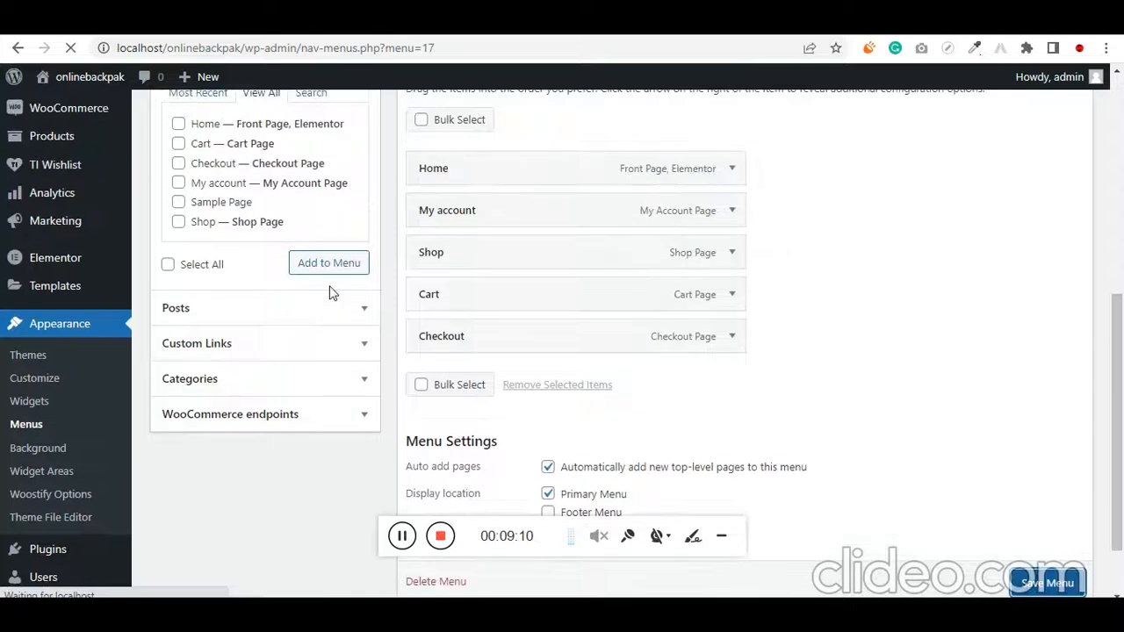
{"action": "scroll", "coordinate": [96, 131], "scroll_direction": "up", "scroll_amount": 1}
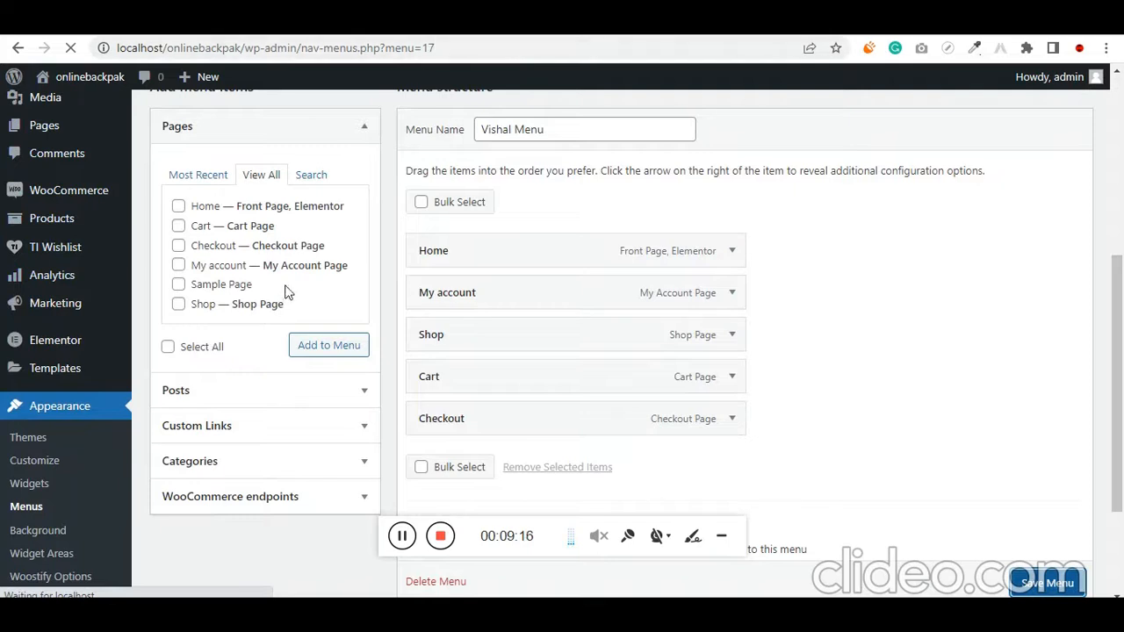
{"action": "scroll", "coordinate": [97, 443], "scroll_direction": "down", "scroll_amount": 1}
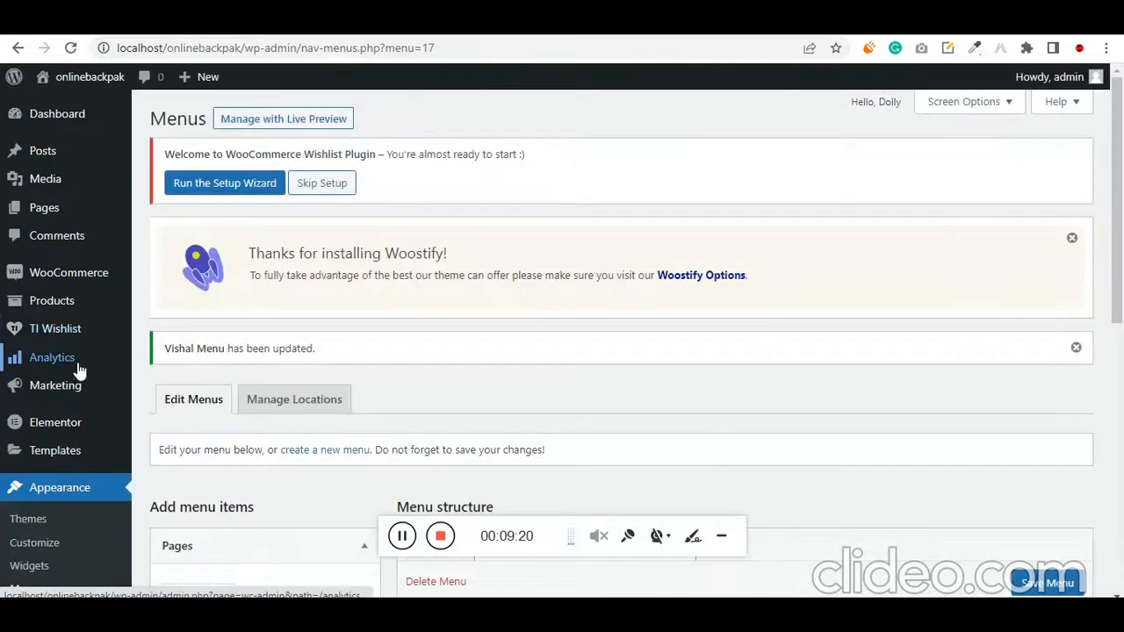
Open the theme customizer in a new tab and select the Uimonk Backpacks image as the site logo
{"action": "scroll", "coordinate": [82, 456], "scroll_direction": "down", "scroll_amount": 2}
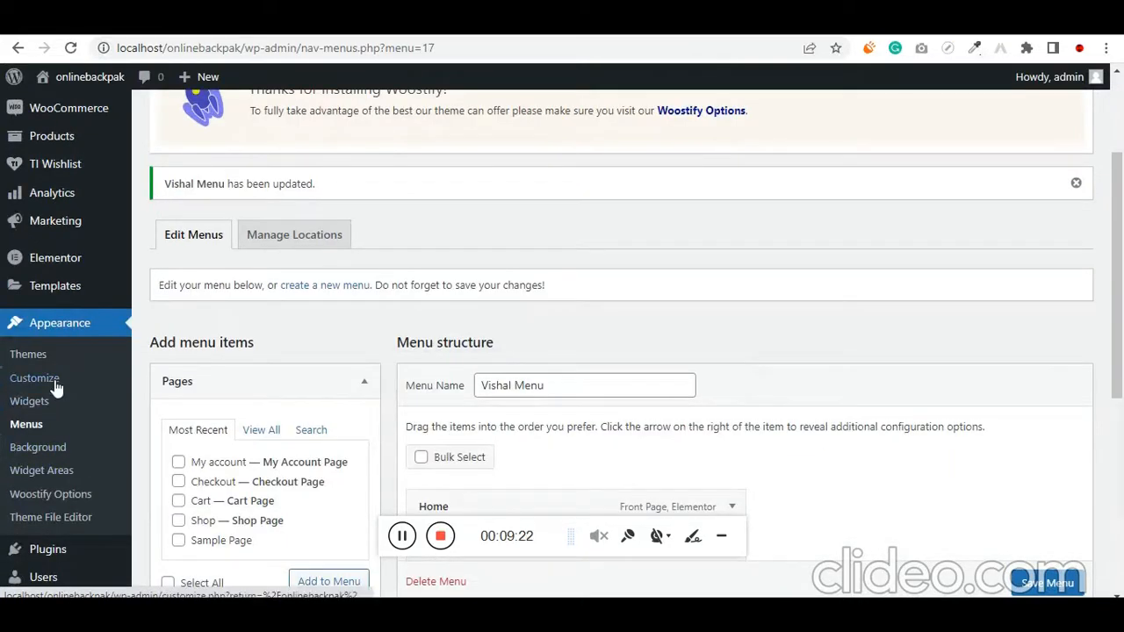
{"action": "right_click", "coordinate": [55, 379]}
{"action": "left_click", "coordinate": [105, 394]}
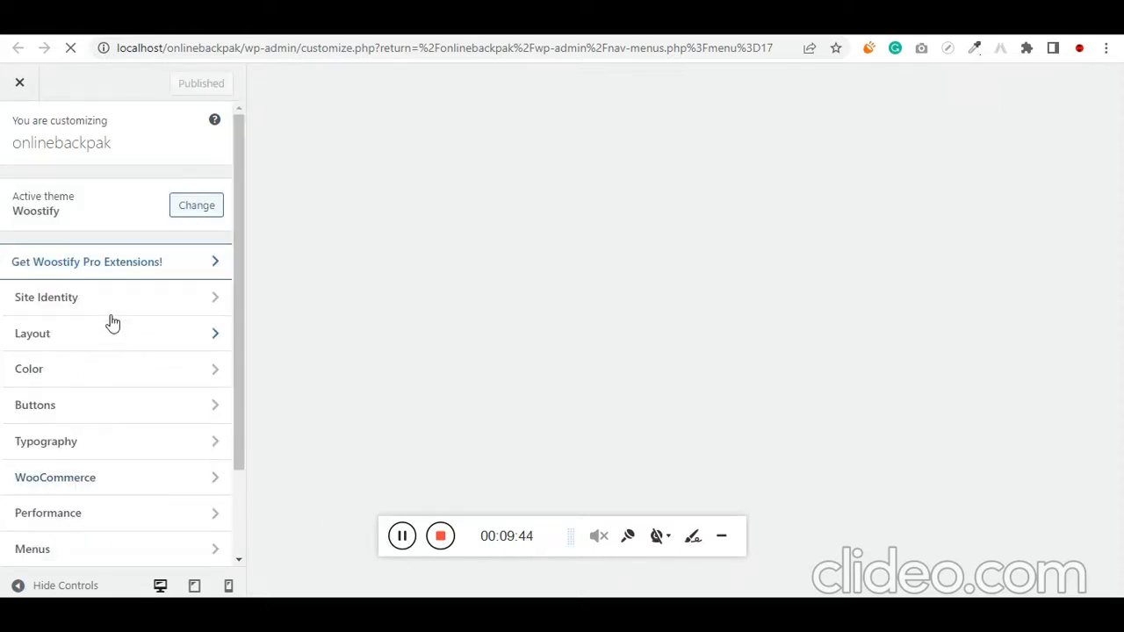
{"action": "left_click", "coordinate": [102, 304]}
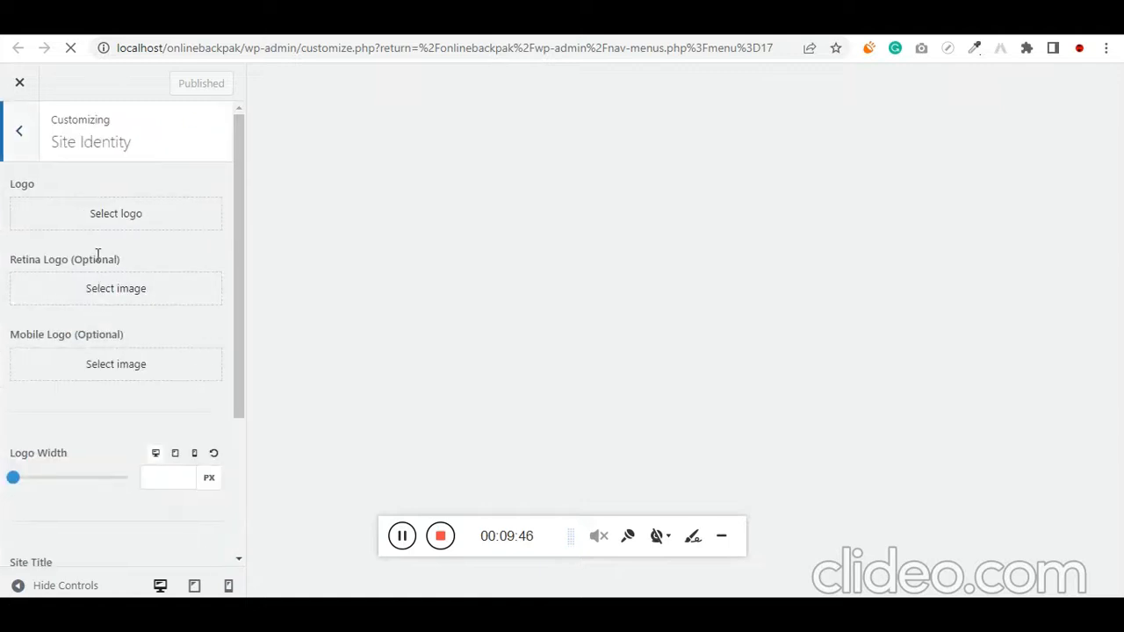
{"action": "left_click", "coordinate": [126, 223]}
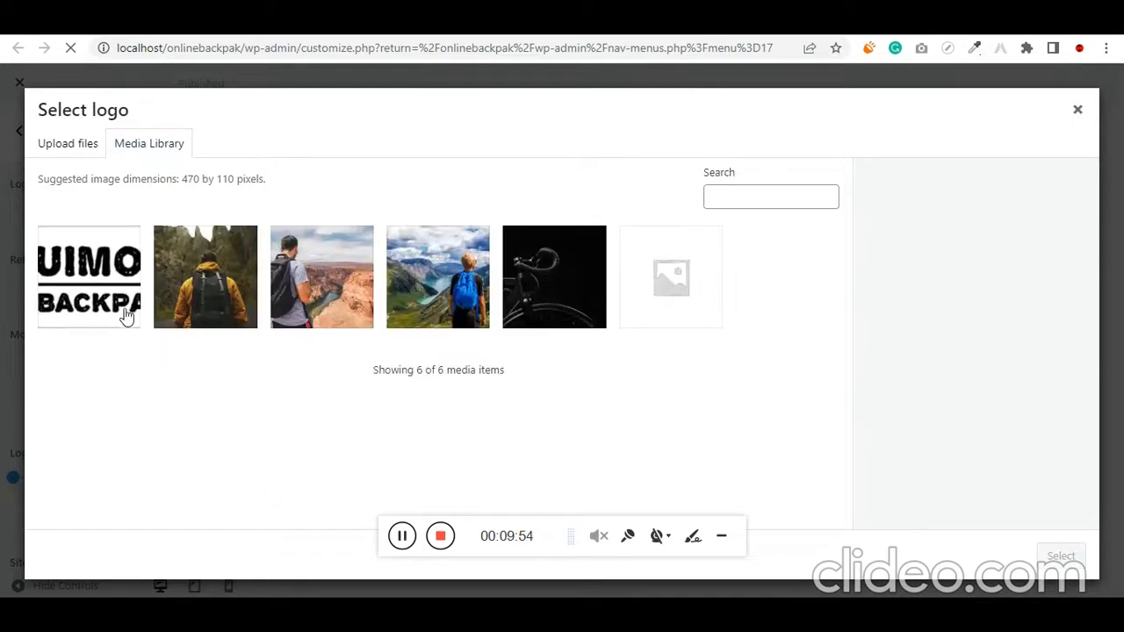
{"action": "left_click", "coordinate": [127, 315]}
{"action": "left_click", "coordinate": [1059, 556]}
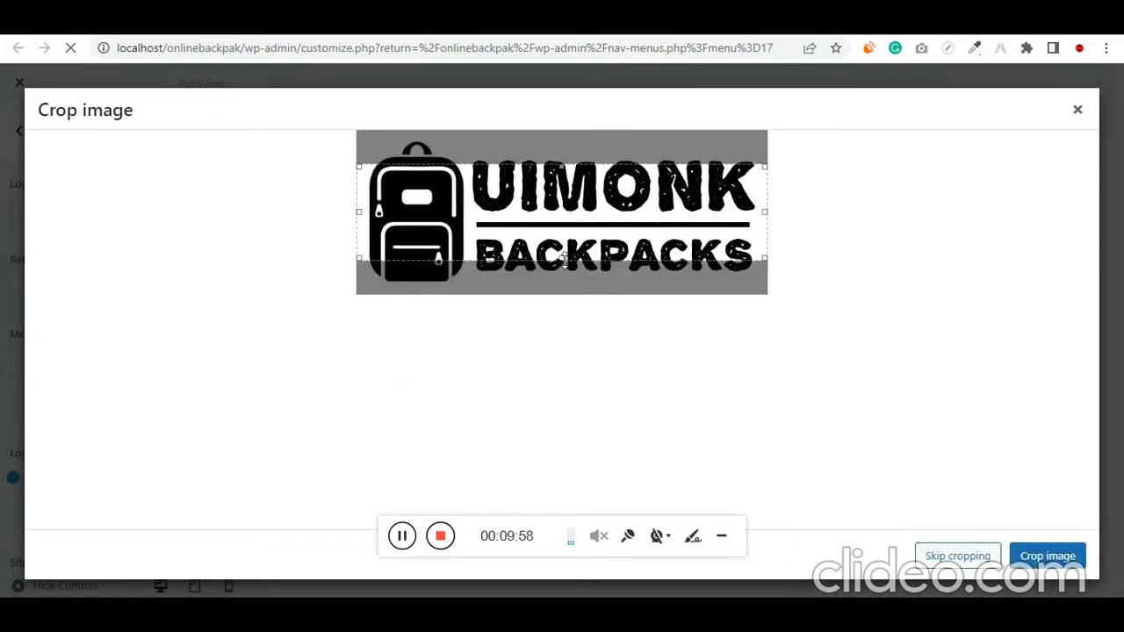
Extend the crop area vertically to enclose the whole backpack icon and lettering, and crop the logo image
{"action": "left_click_drag", "start_coordinate": [562, 258], "coordinate": [562, 273]}
{"action": "right_click", "coordinate": [562, 279]}
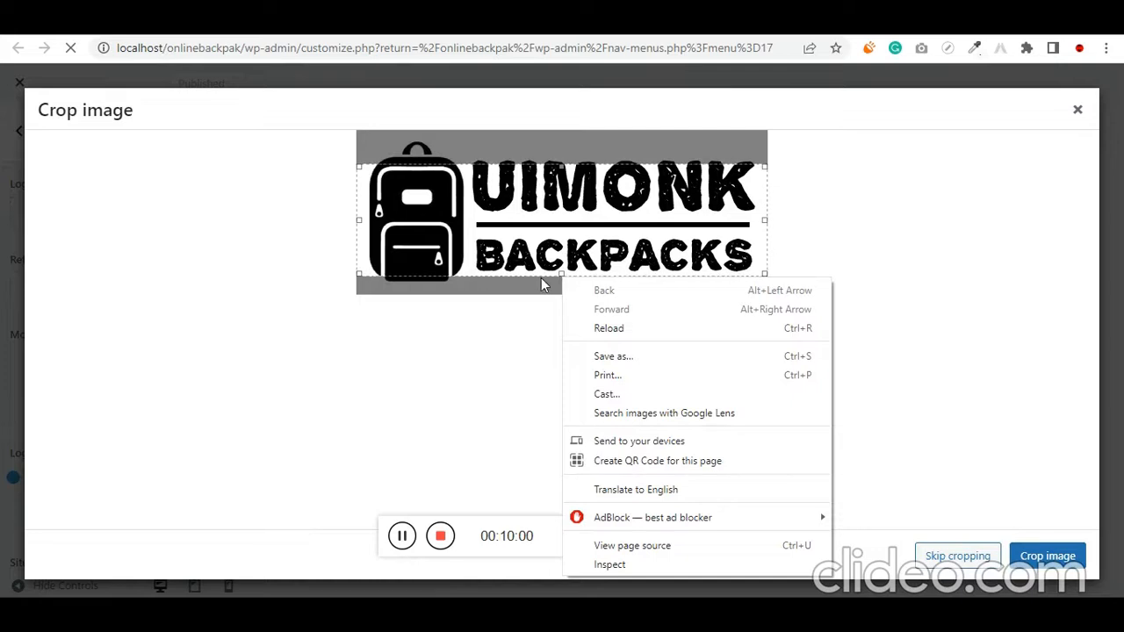
{"action": "left_click", "coordinate": [561, 275]}
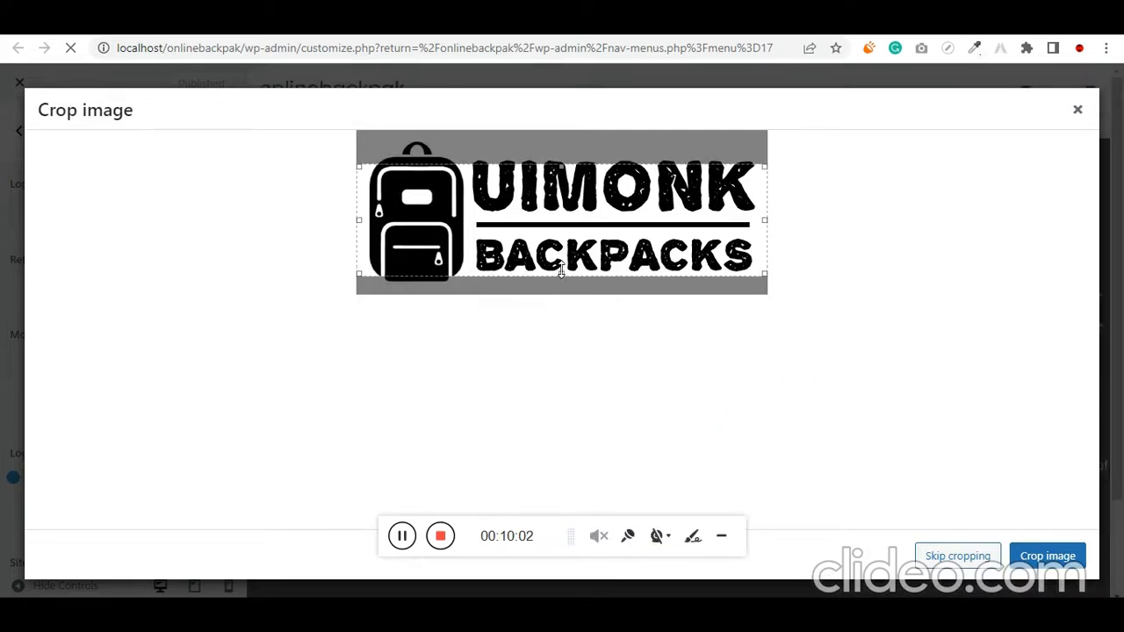
{"action": "mouse_move", "coordinate": [563, 275]}
{"action": "left_mouse_down"}
{"action": "mouse_move", "coordinate": [561, 289]}
{"action": "mouse_move", "coordinate": [569, 283]}
{"action": "left_mouse_up"}
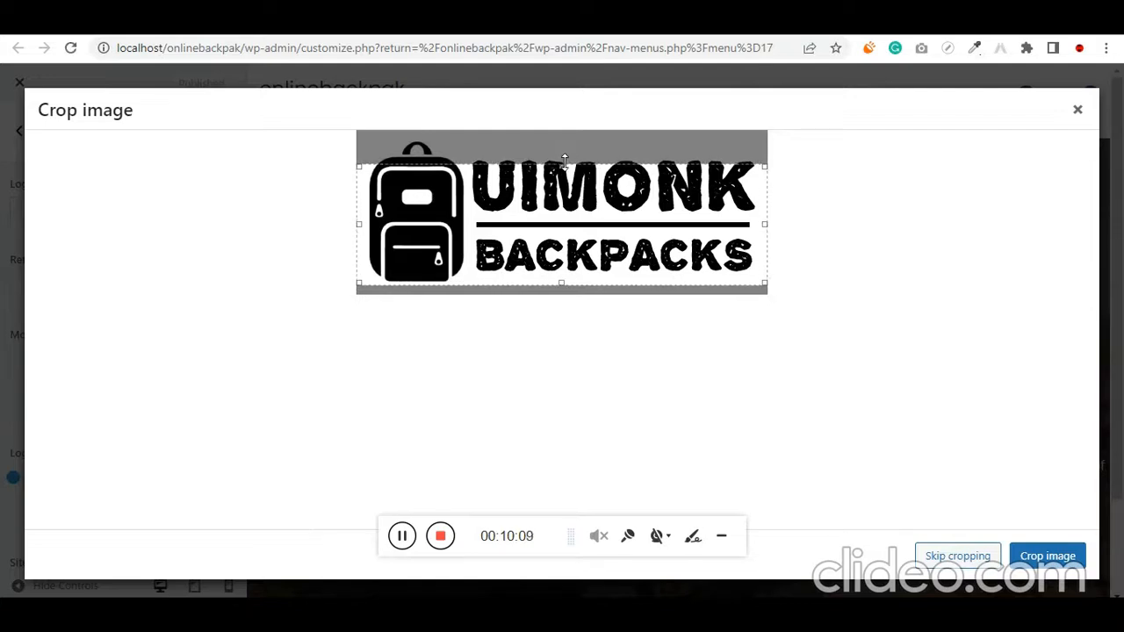
{"action": "left_click_drag", "start_coordinate": [562, 165], "coordinate": [562, 140]}
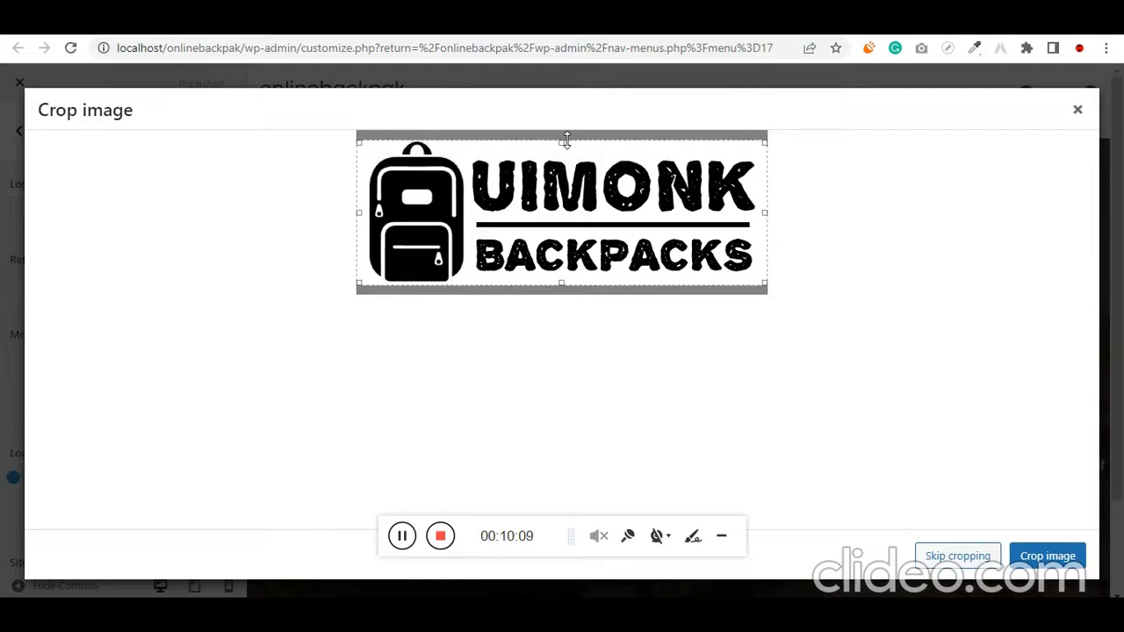
{"action": "left_click", "coordinate": [1034, 558]}
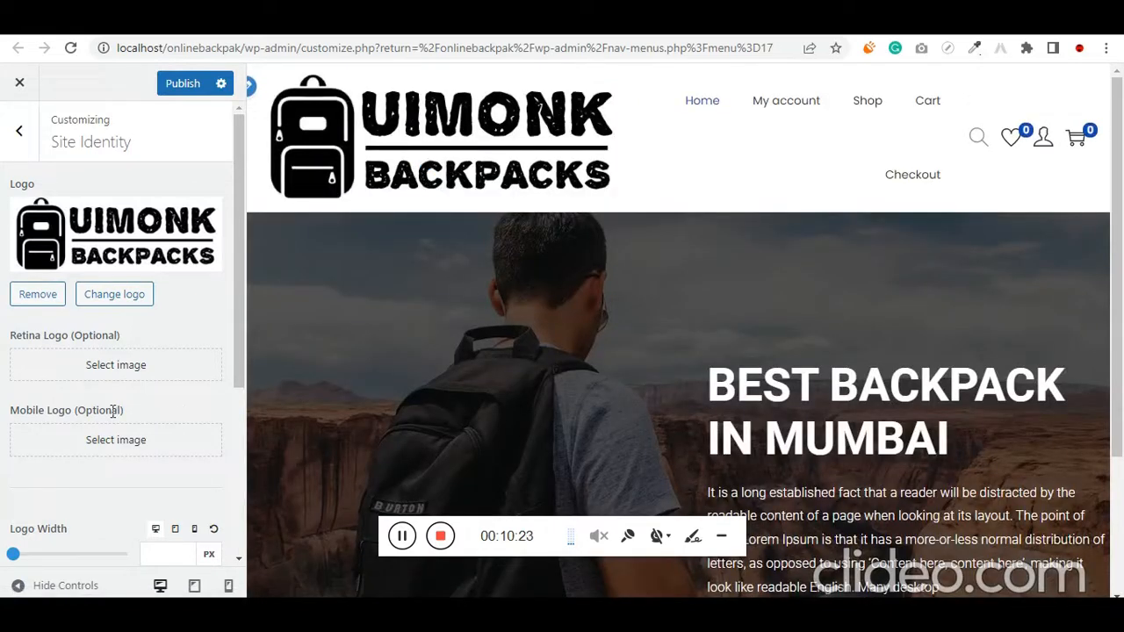
Set the desktop logo width to 195 px and check the header in the site preview
{"action": "scroll", "coordinate": [114, 430], "scroll_direction": "down", "scroll_amount": 1}
{"action": "left_click_drag", "start_coordinate": [13, 473], "coordinate": [50, 479]}
{"action": "scroll", "coordinate": [733, 360], "scroll_direction": "down", "scroll_amount": 1}
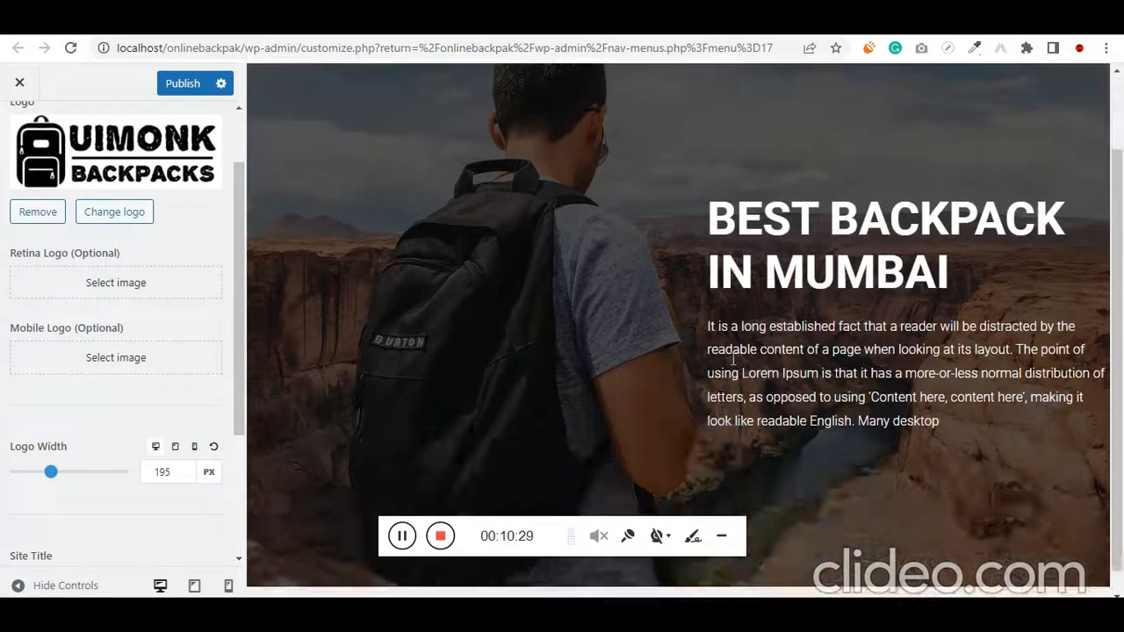
{"action": "scroll", "coordinate": [733, 360], "scroll_direction": "up", "scroll_amount": 1}
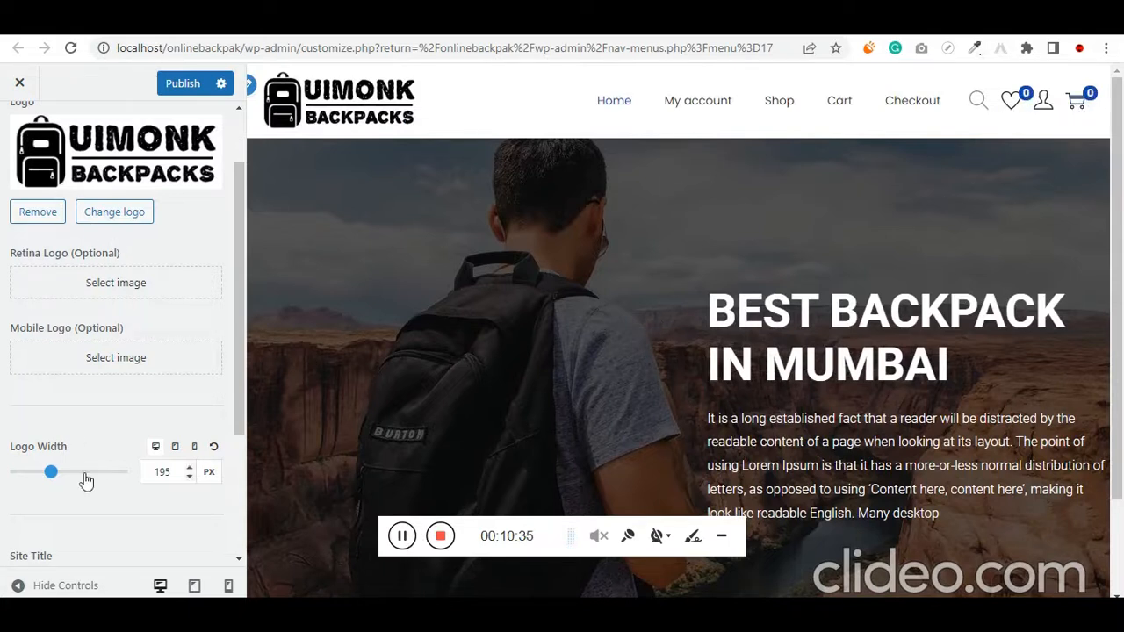
{"action": "scroll", "coordinate": [40, 123], "scroll_direction": "up", "scroll_amount": 1}
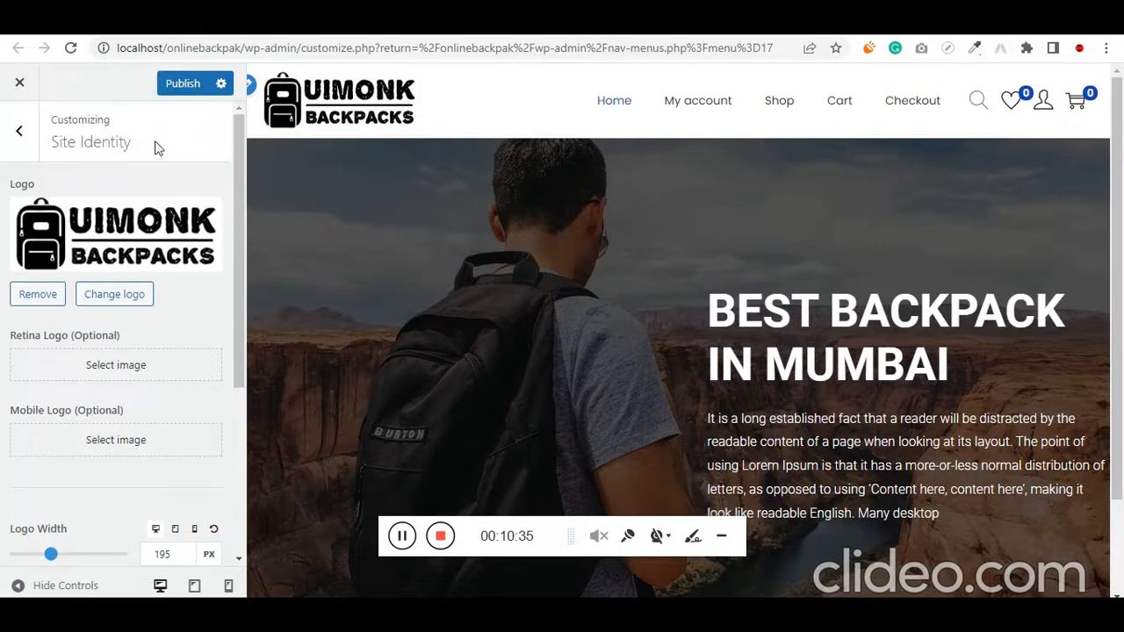
Publish the logo settings, and change the theme color to black, rgba(0, 0, 0, 1), publishing that change as well
{"action": "left_click", "coordinate": [193, 87]}
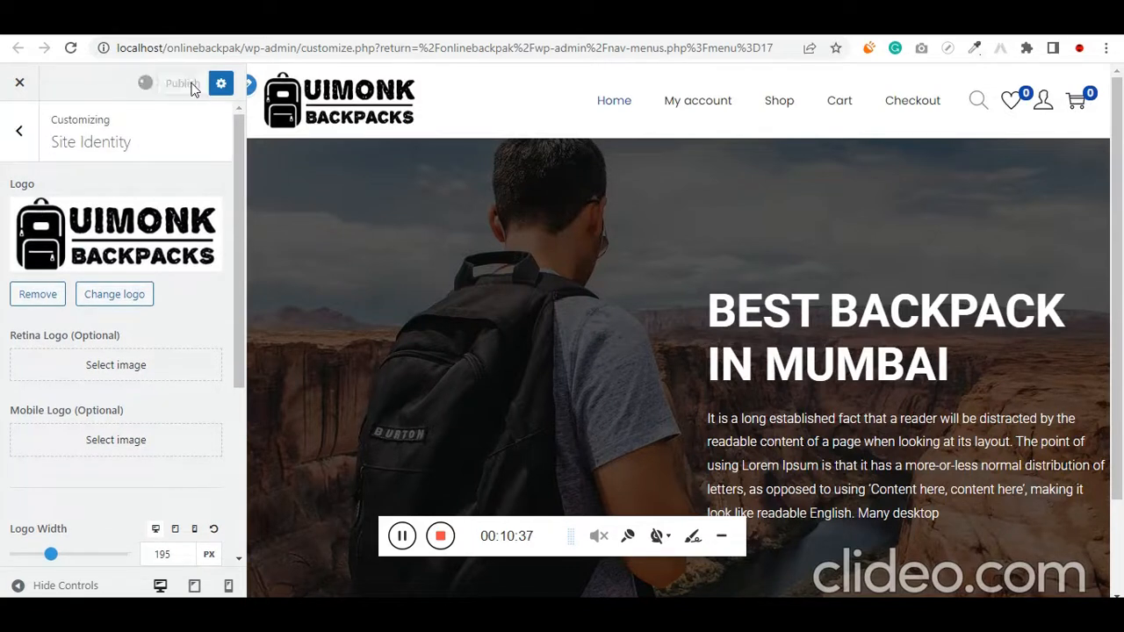
{"action": "left_click", "coordinate": [19, 136]}
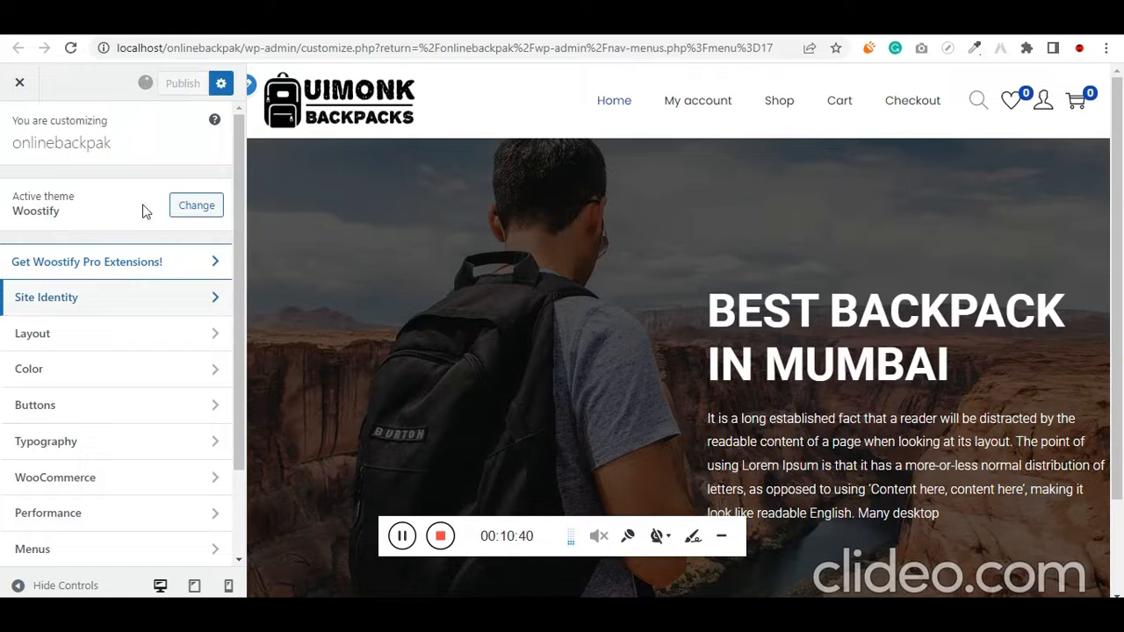
{"action": "left_click", "coordinate": [75, 376]}
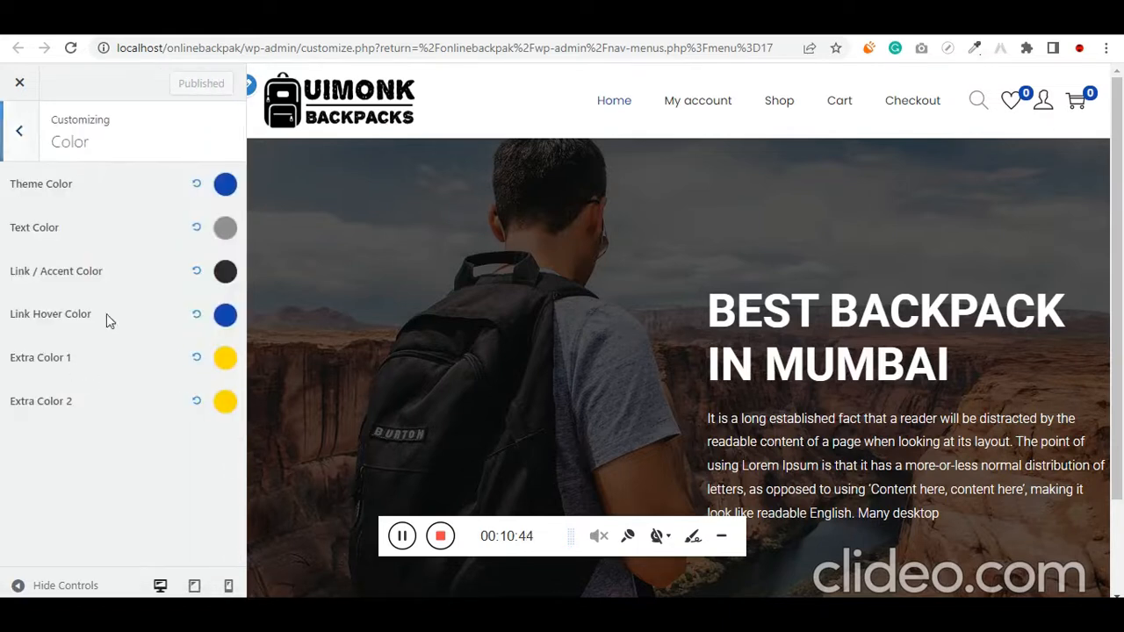
{"action": "left_click", "coordinate": [225, 184]}
{"action": "left_click", "coordinate": [187, 298]}
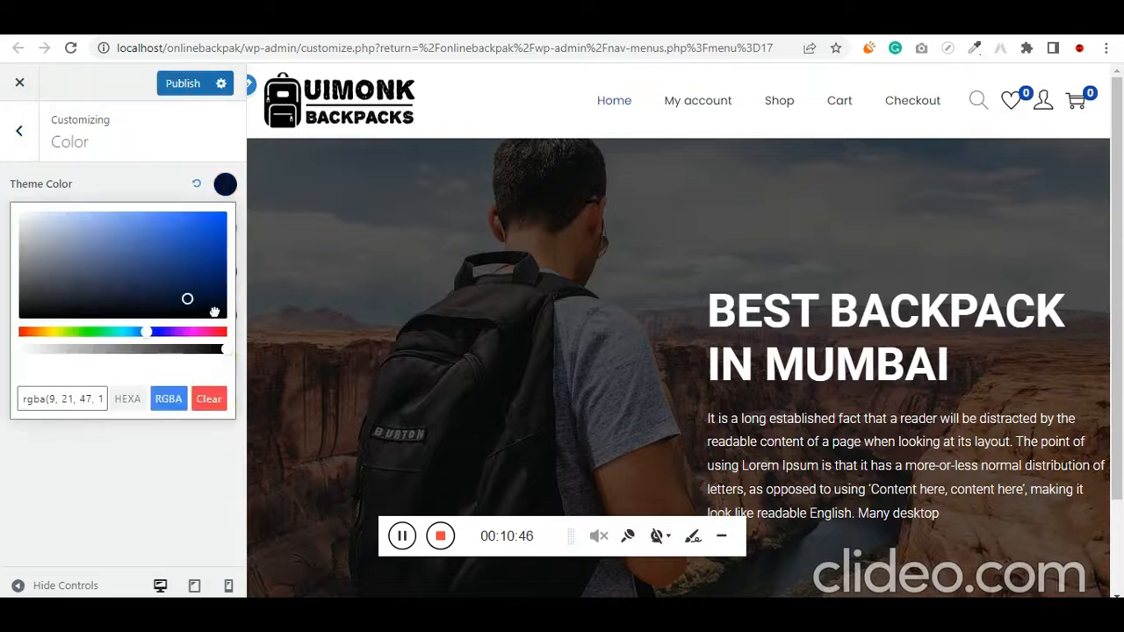
{"action": "left_click_drag", "start_coordinate": [214, 312], "coordinate": [236, 329]}
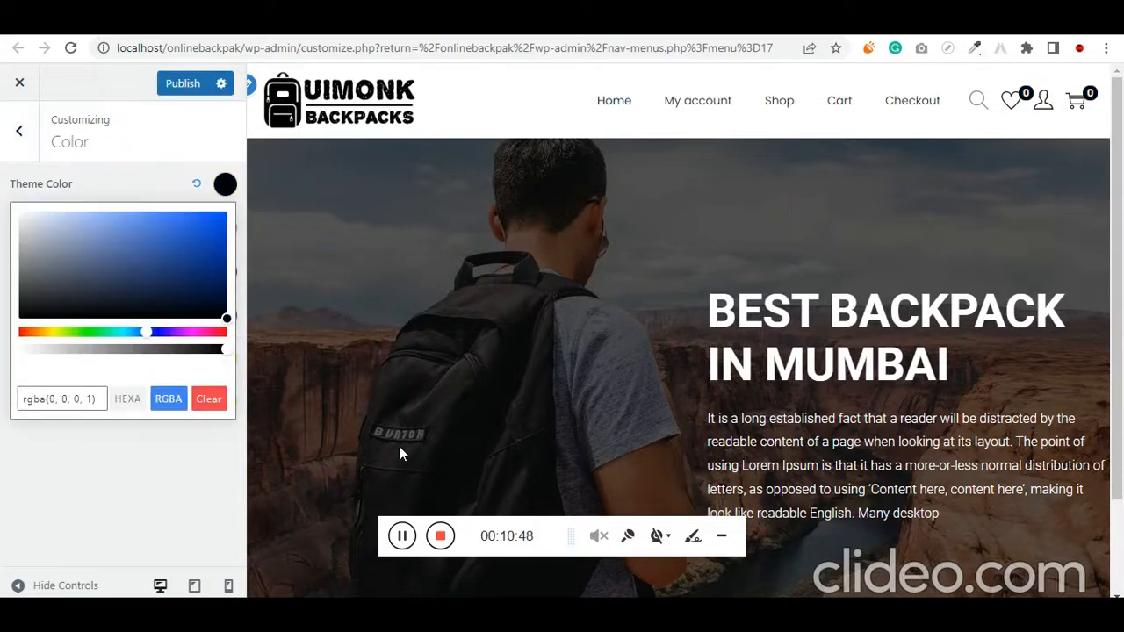
{"action": "left_click", "coordinate": [190, 84]}
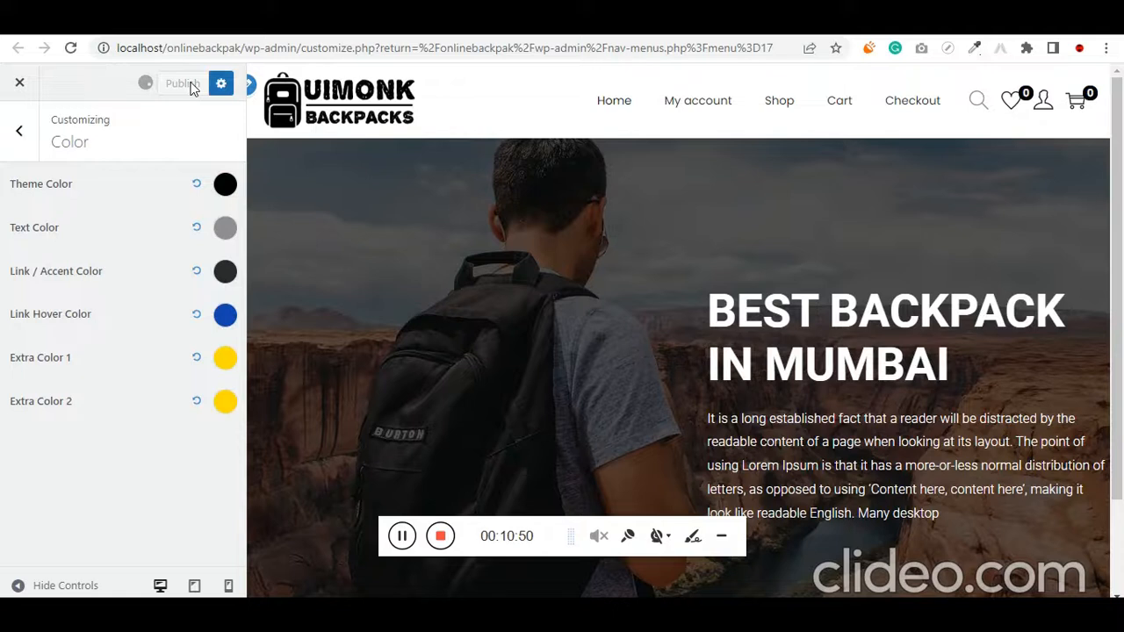
Switch to the Elementor page editor and reload it to load the published header changes
{"action": "scroll", "coordinate": [835, 412], "scroll_direction": "down", "scroll_amount": 3}
{"action": "scroll", "coordinate": [835, 412], "scroll_direction": "up", "scroll_amount": 3}
{"action": "left_click", "coordinate": [671, 21]}
{"action": "left_click", "coordinate": [685, 41]}
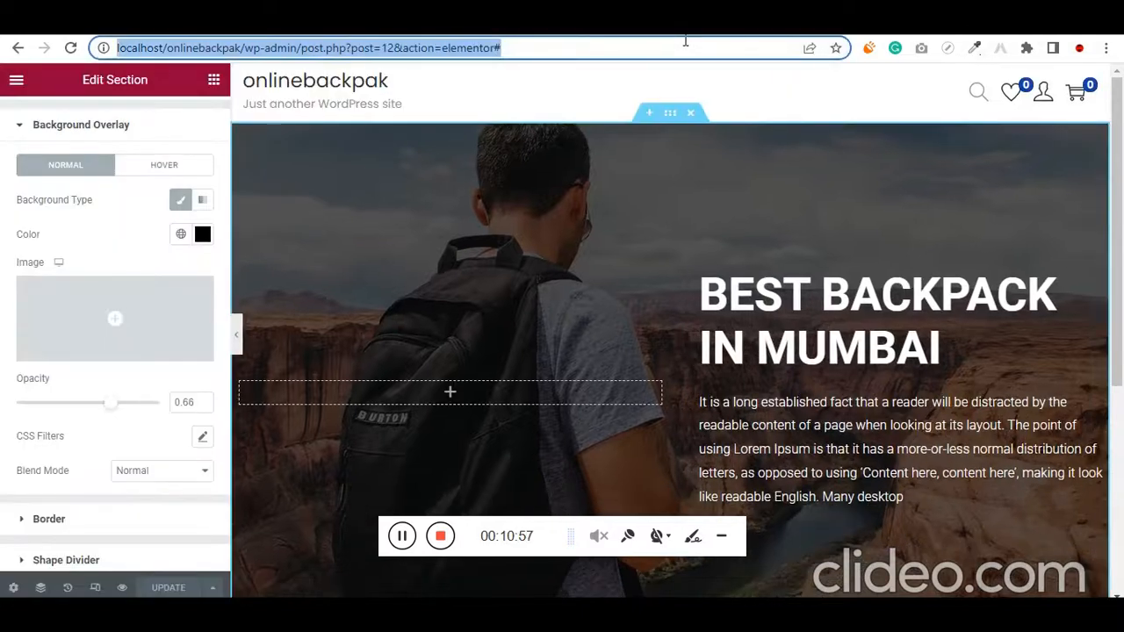
{"action": "key", "text": "Return"}
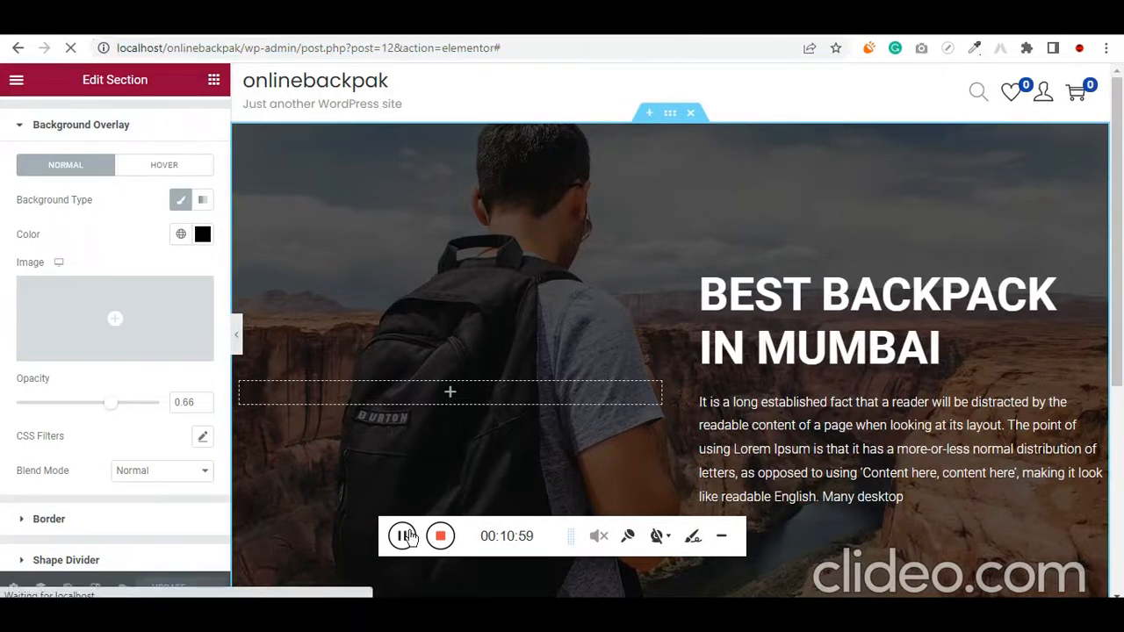
Examine the live onlinebackpak home page from the header and hero section down to the footer
{"action": "scroll", "coordinate": [273, 395], "scroll_direction": "down", "scroll_amount": 1}
{"action": "scroll", "coordinate": [273, 395], "scroll_direction": "up", "scroll_amount": 1}
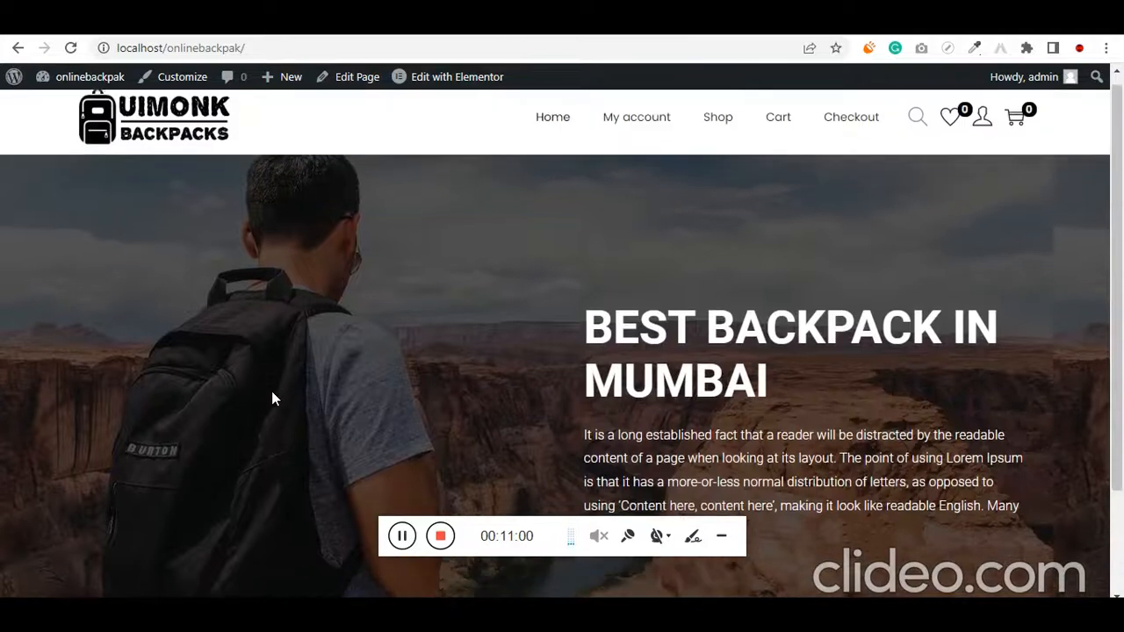
{"action": "scroll", "coordinate": [281, 395], "scroll_direction": "down", "scroll_amount": 2}
{"action": "scroll", "coordinate": [285, 397], "scroll_direction": "up", "scroll_amount": 2}
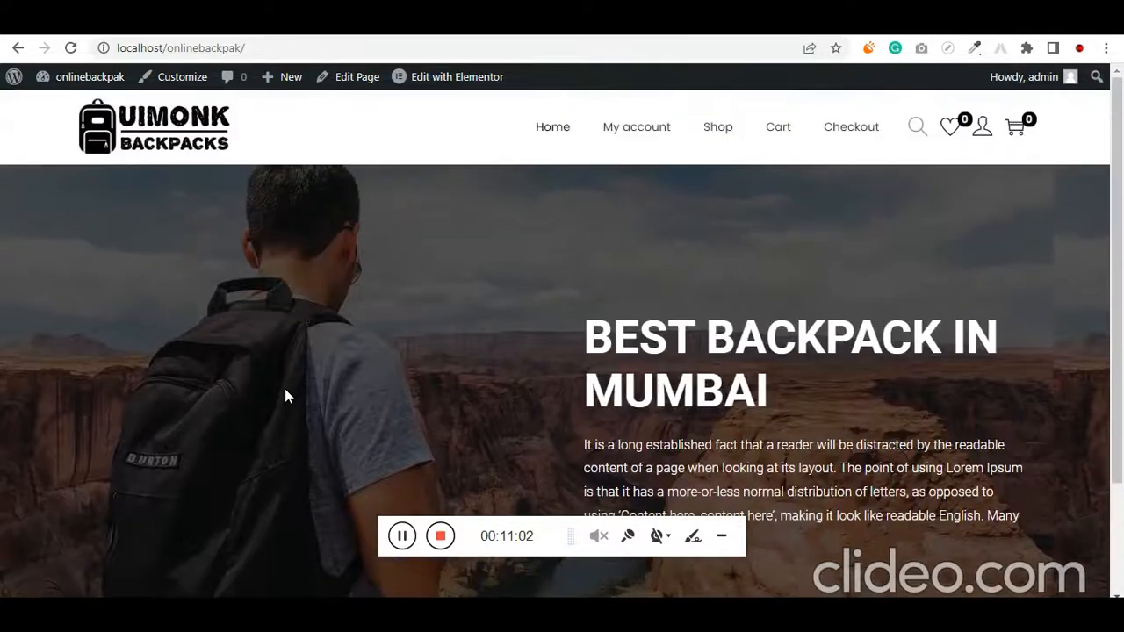
{"action": "scroll", "coordinate": [451, 413], "scroll_direction": "down", "scroll_amount": 2}
{"action": "scroll", "coordinate": [491, 399], "scroll_direction": "up", "scroll_amount": 2}
{"action": "scroll", "coordinate": [445, 386], "scroll_direction": "down", "scroll_amount": 1}
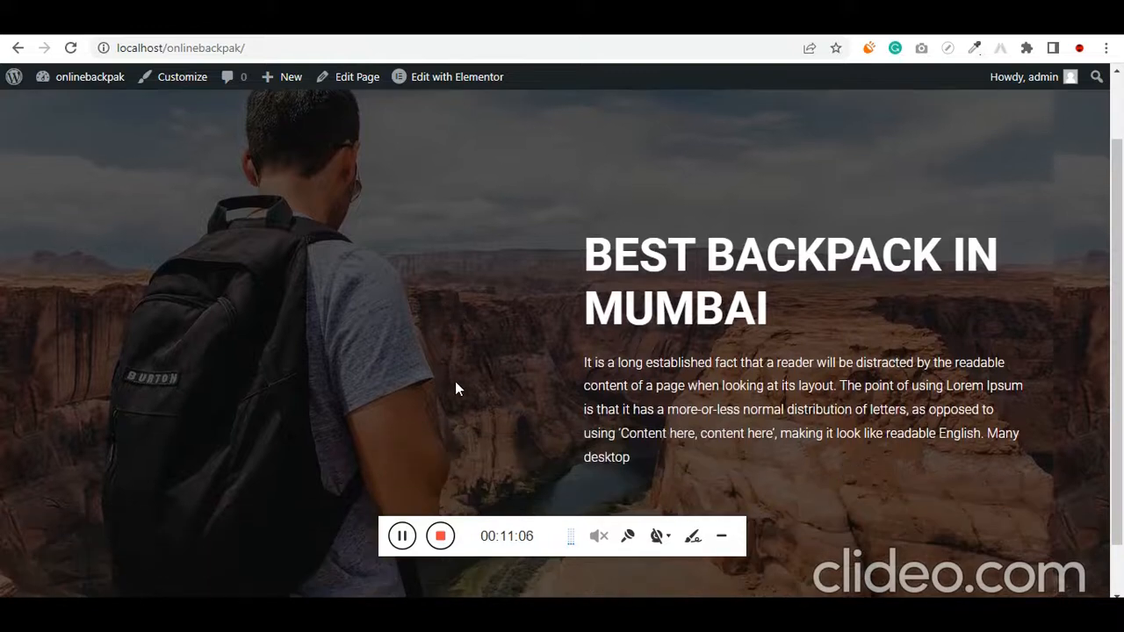
{"action": "scroll", "coordinate": [404, 335], "scroll_direction": "down", "scroll_amount": 1}
{"action": "scroll", "coordinate": [404, 342], "scroll_direction": "down", "scroll_amount": 1}
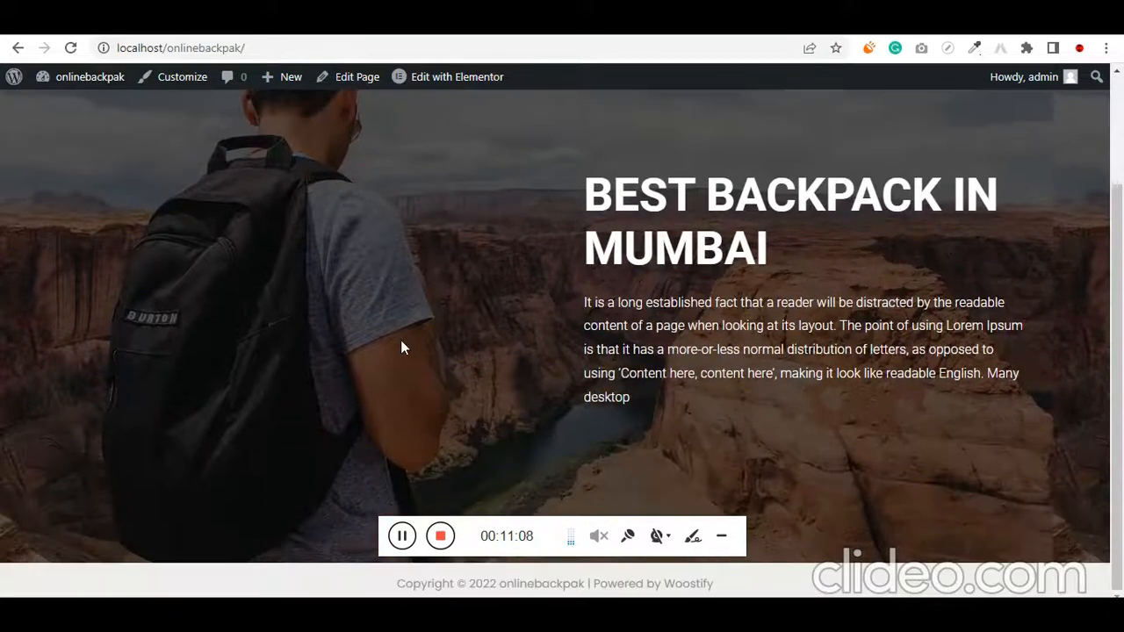
Return to the Elementor editor and add a section with four equal columns below the hero section
{"action": "left_click", "coordinate": [317, 26]}
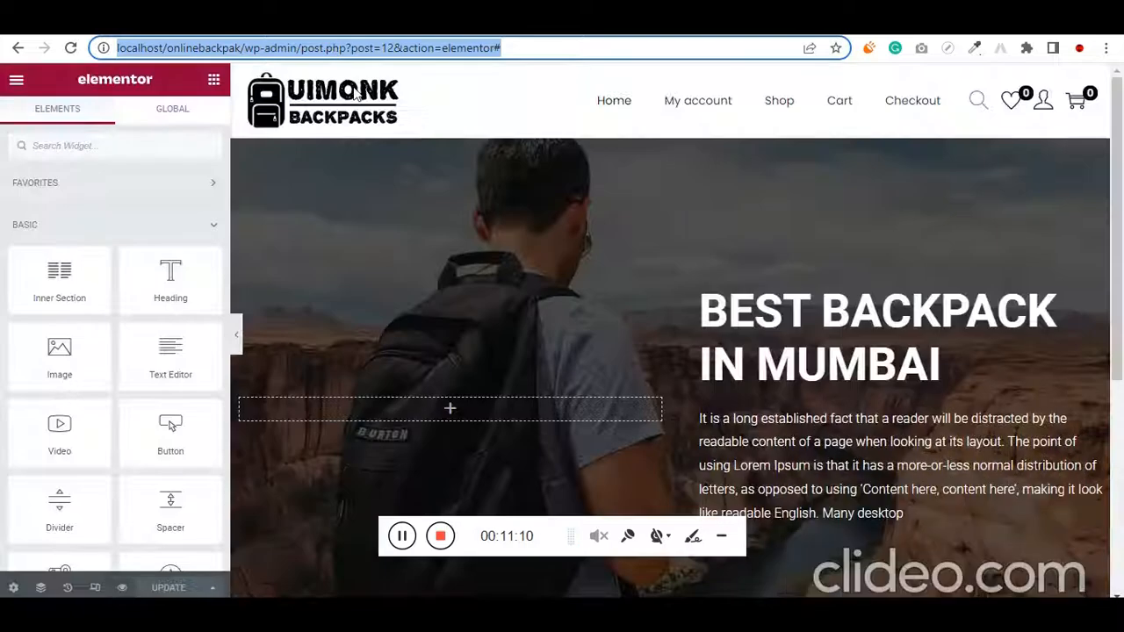
{"action": "scroll", "coordinate": [557, 322], "scroll_direction": "down", "scroll_amount": 5}
{"action": "left_click", "coordinate": [652, 466]}
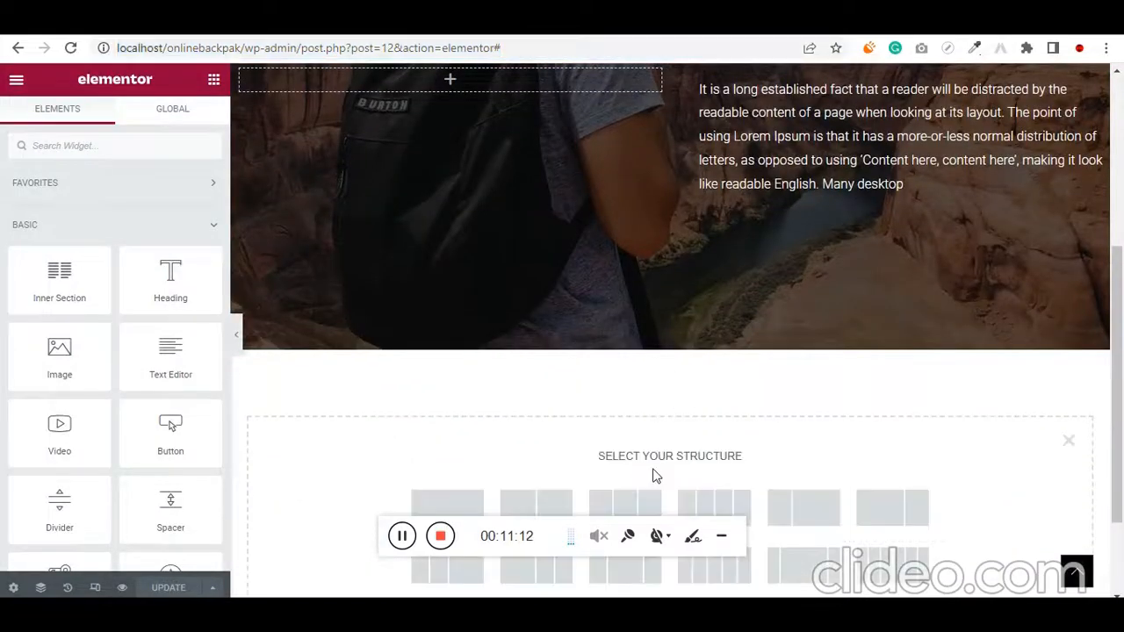
{"action": "scroll", "coordinate": [656, 471], "scroll_direction": "down", "scroll_amount": 2}
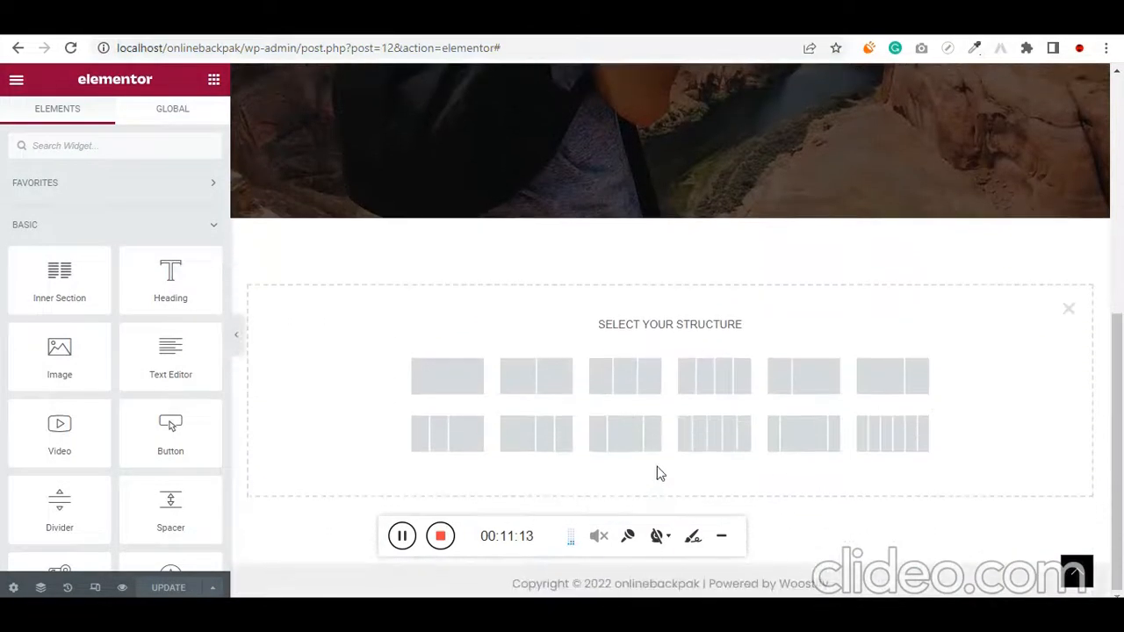
{"action": "left_click", "coordinate": [735, 386]}
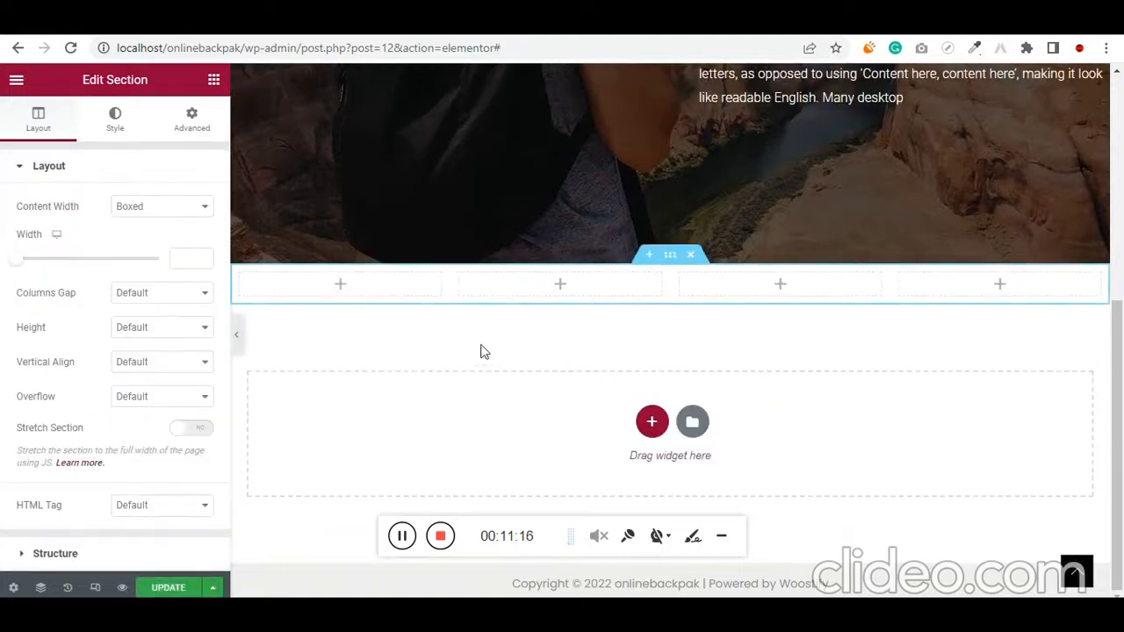
Add an Image widget to the first column, upload the product images and insert the black American Tourister backpack picture
{"action": "left_click", "coordinate": [213, 81]}
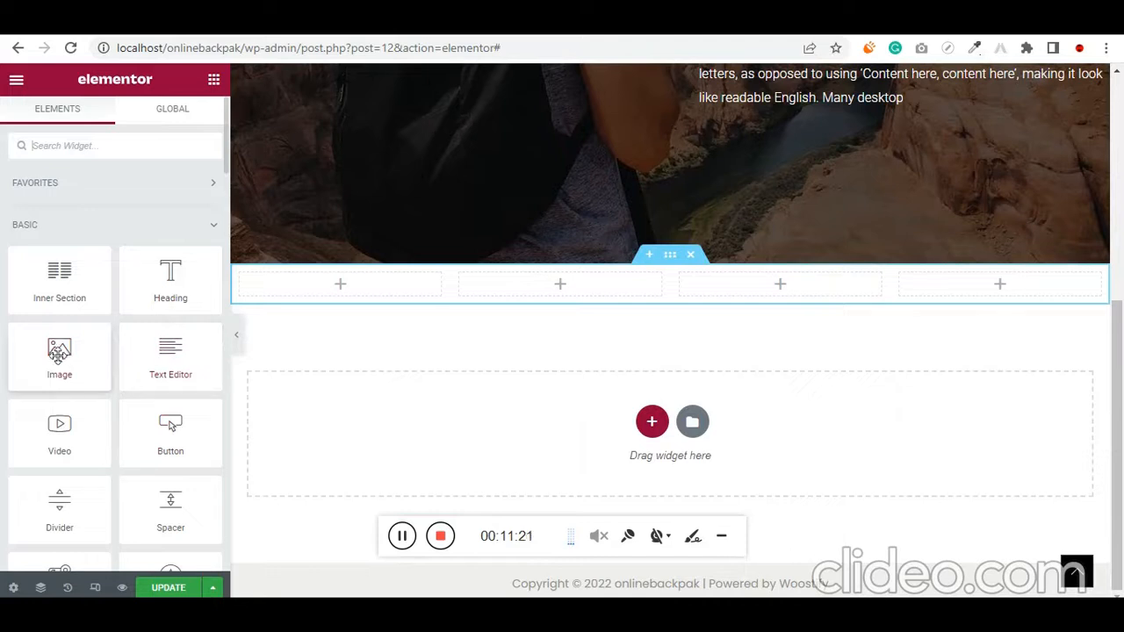
{"action": "left_click_drag", "start_coordinate": [62, 348], "coordinate": [357, 283]}
{"action": "left_click", "coordinate": [146, 266]}
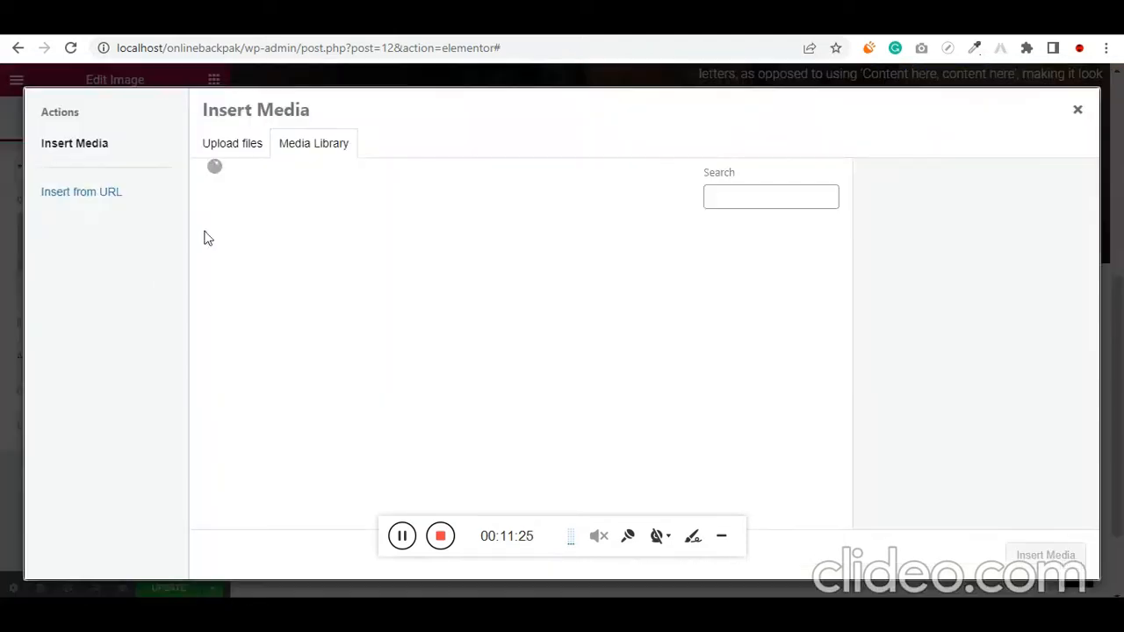
{"action": "left_click", "coordinate": [251, 147]}
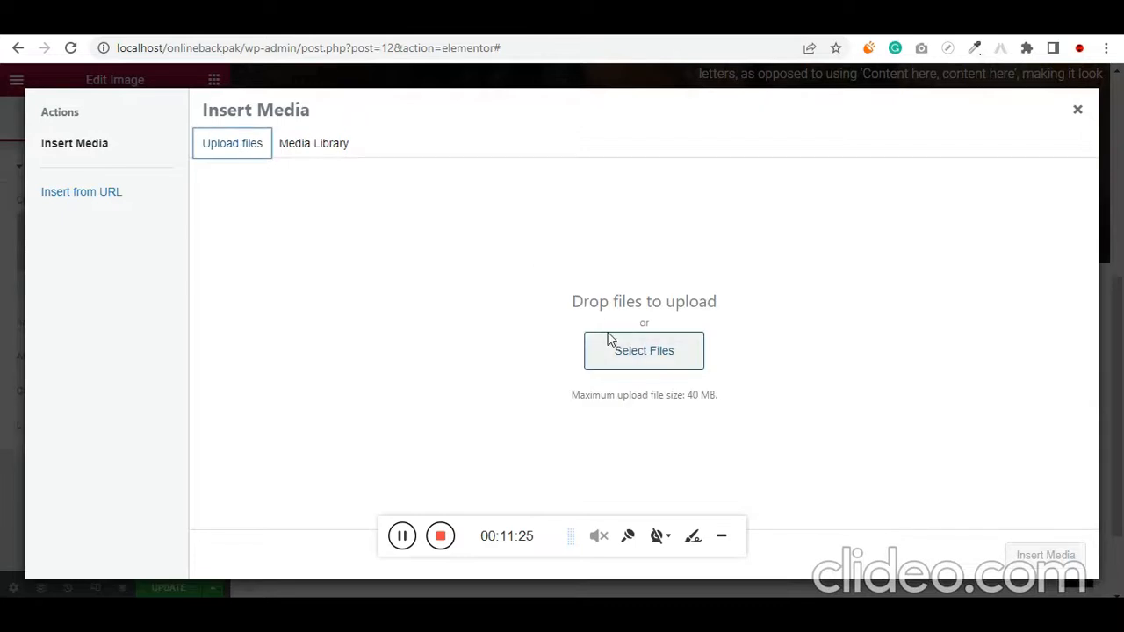
{"action": "left_click", "coordinate": [656, 359]}
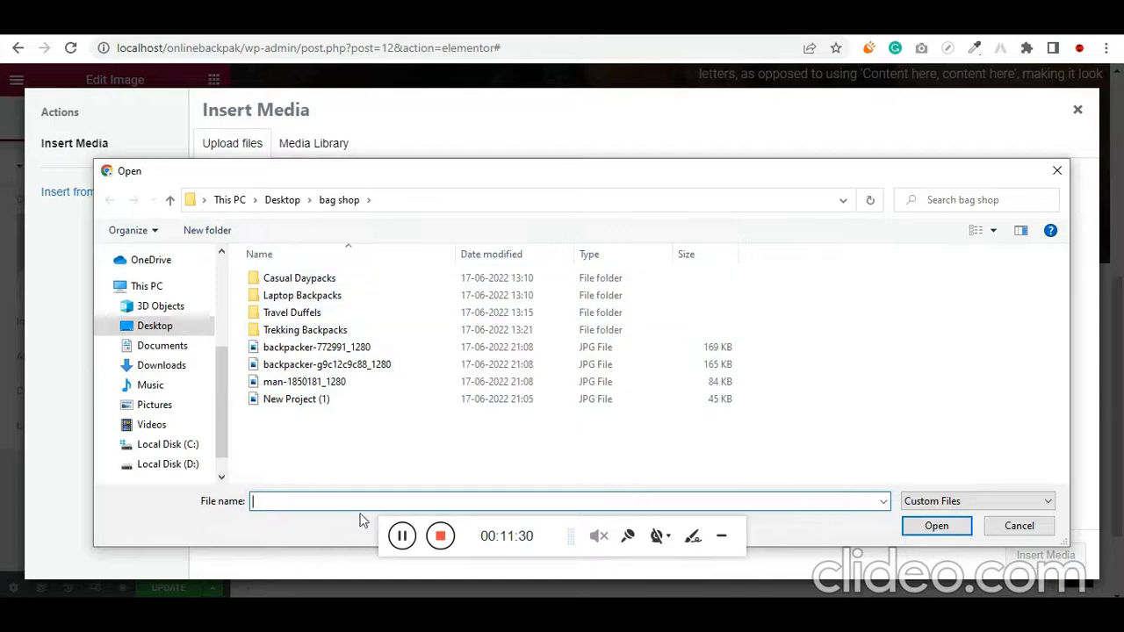
{"action": "left_click", "coordinate": [402, 535]}
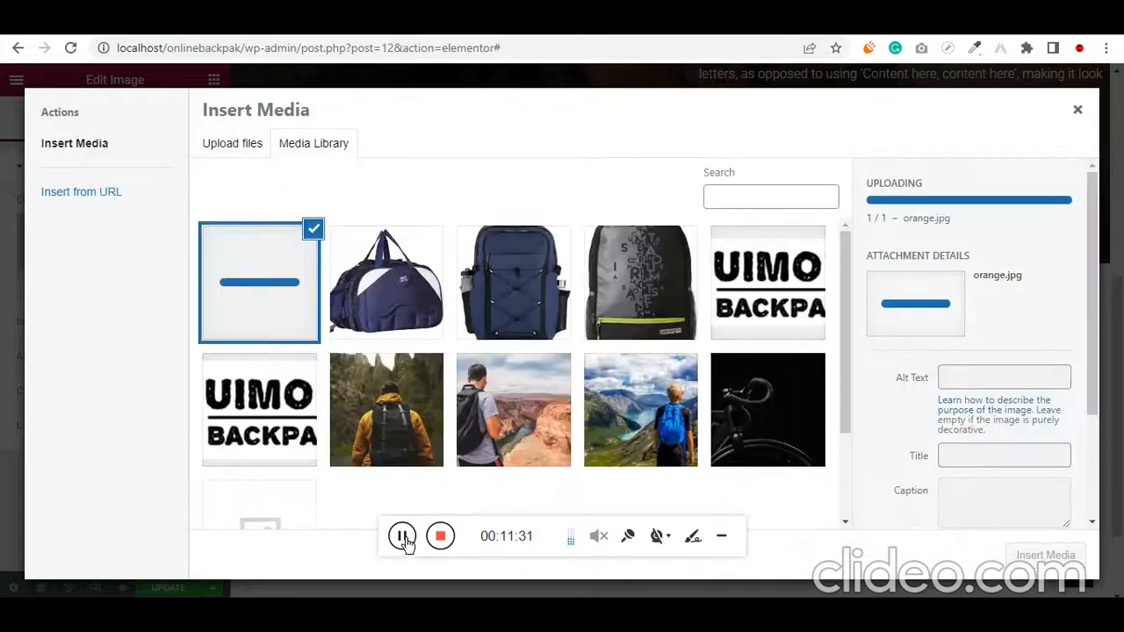
{"action": "left_click", "coordinate": [643, 303]}
{"action": "left_click", "coordinate": [1045, 554]}
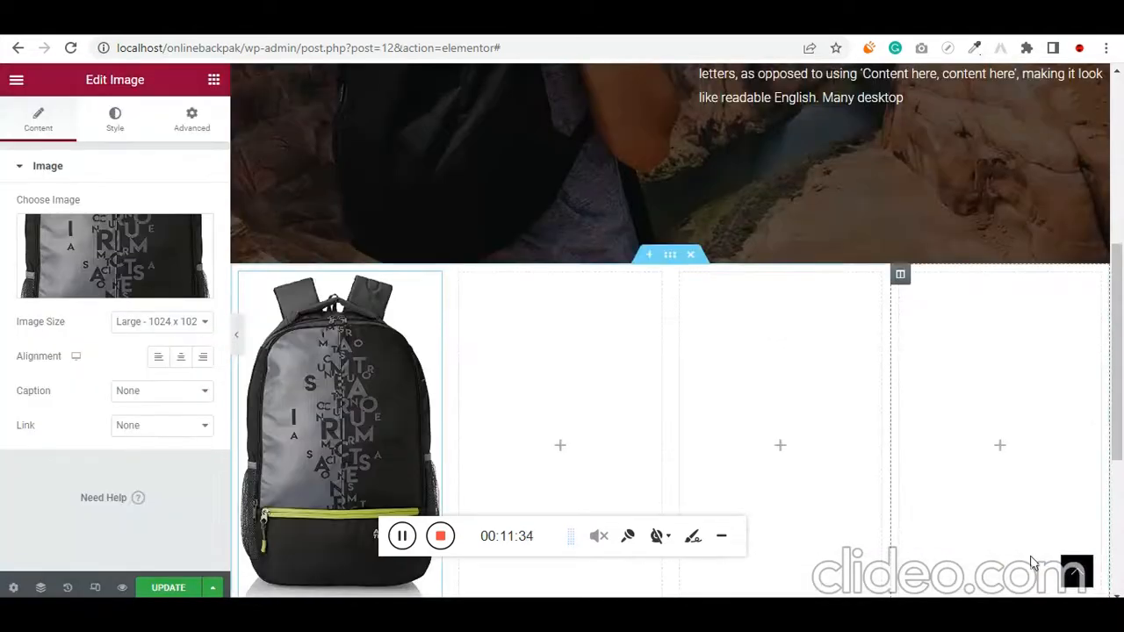
Set the width of the backpack image in the first column to 51%
{"action": "scroll", "coordinate": [480, 418], "scroll_direction": "down", "scroll_amount": 2}
{"action": "scroll", "coordinate": [479, 418], "scroll_direction": "up", "scroll_amount": 1}
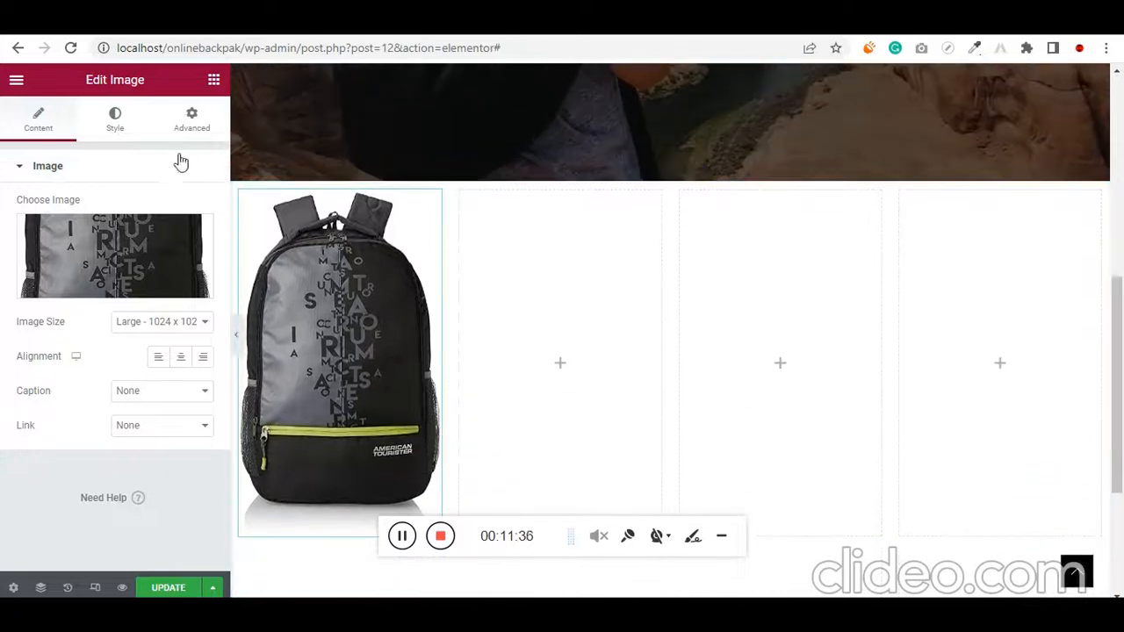
{"action": "left_click", "coordinate": [115, 121]}
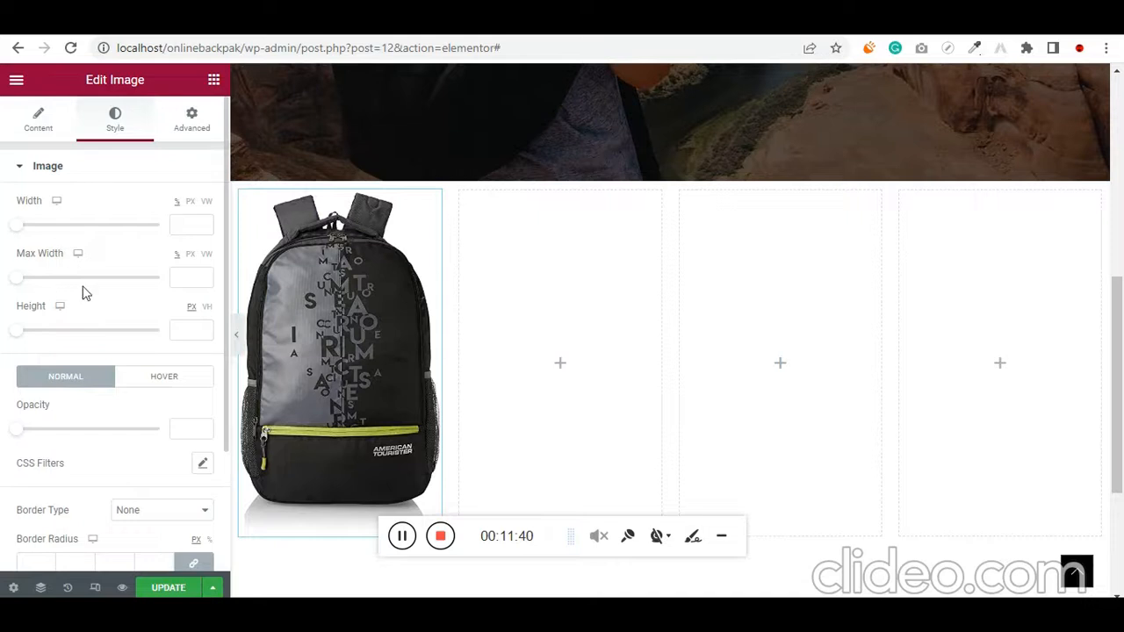
{"action": "left_click_drag", "start_coordinate": [24, 227], "coordinate": [89, 228]}
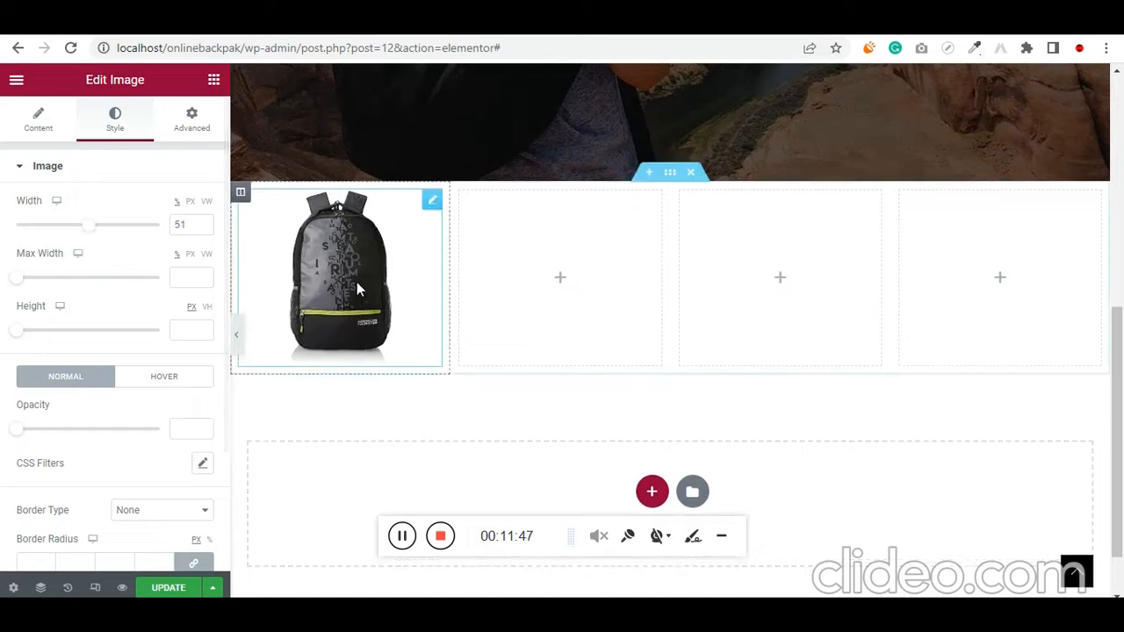
Copy the hero heading "BEST BACKPACK IN MUMBAI" and paste it beneath the backpack image in the first column
{"action": "scroll", "coordinate": [474, 277], "scroll_direction": "up", "scroll_amount": 2}
{"action": "scroll", "coordinate": [474, 278], "scroll_direction": "up", "scroll_amount": 3}
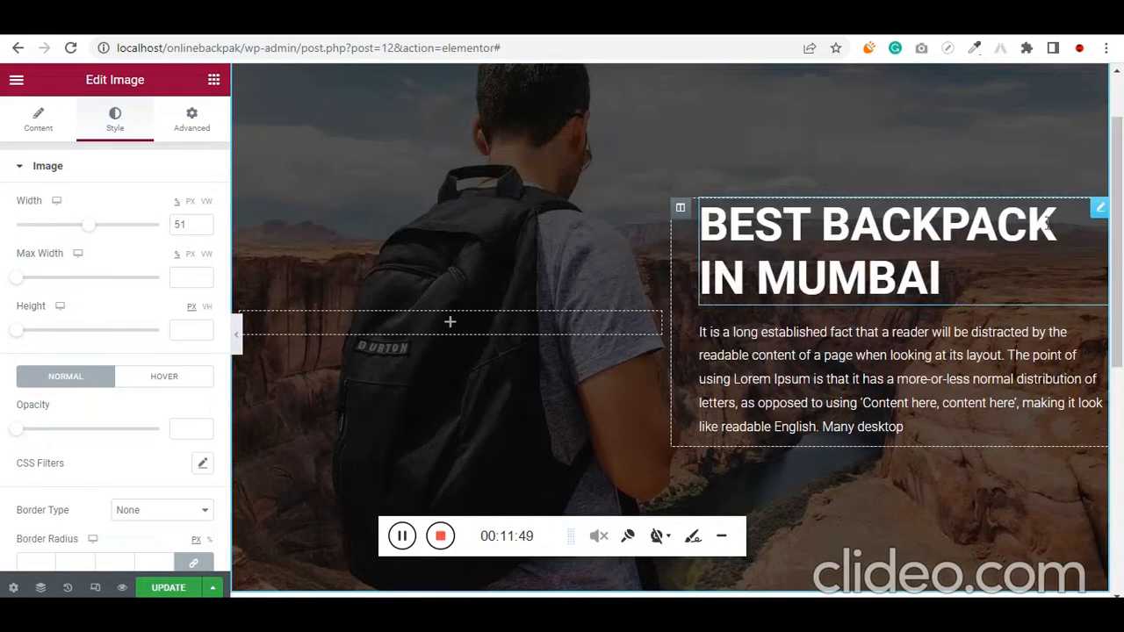
{"action": "right_click", "coordinate": [1104, 215]}
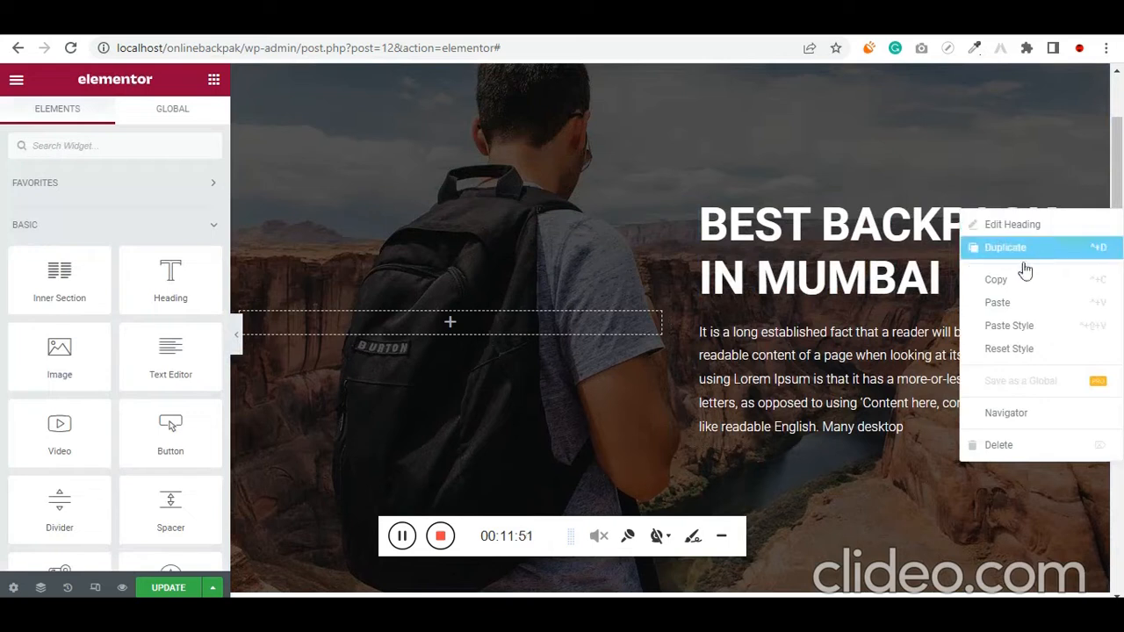
{"action": "left_click", "coordinate": [1008, 282]}
{"action": "scroll", "coordinate": [444, 351], "scroll_direction": "down", "scroll_amount": 5}
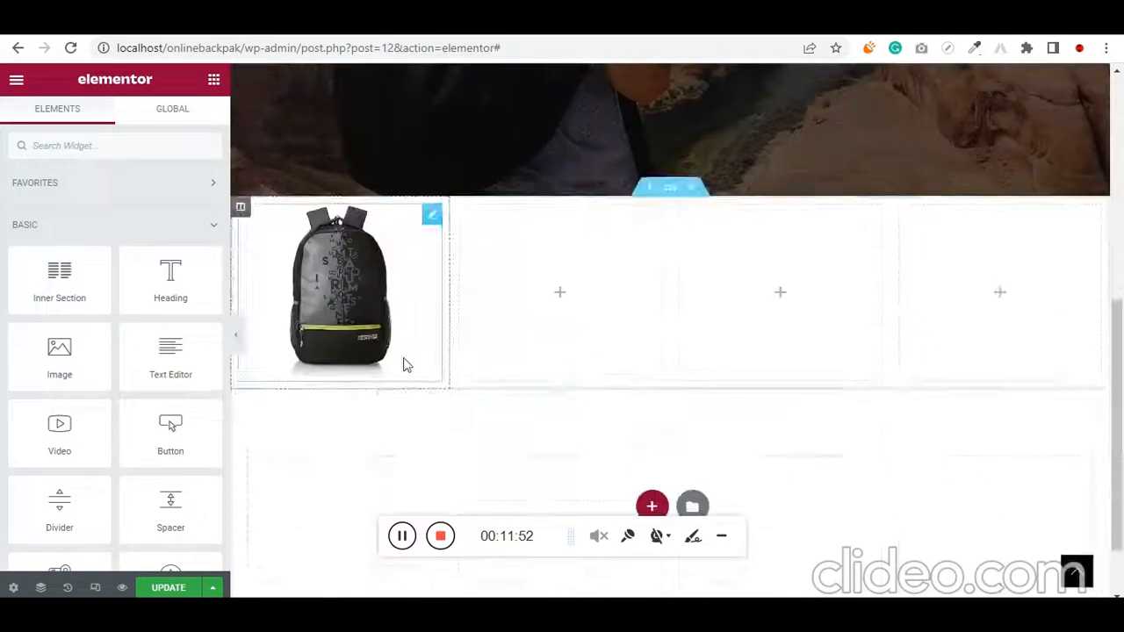
{"action": "right_click", "coordinate": [347, 362]}
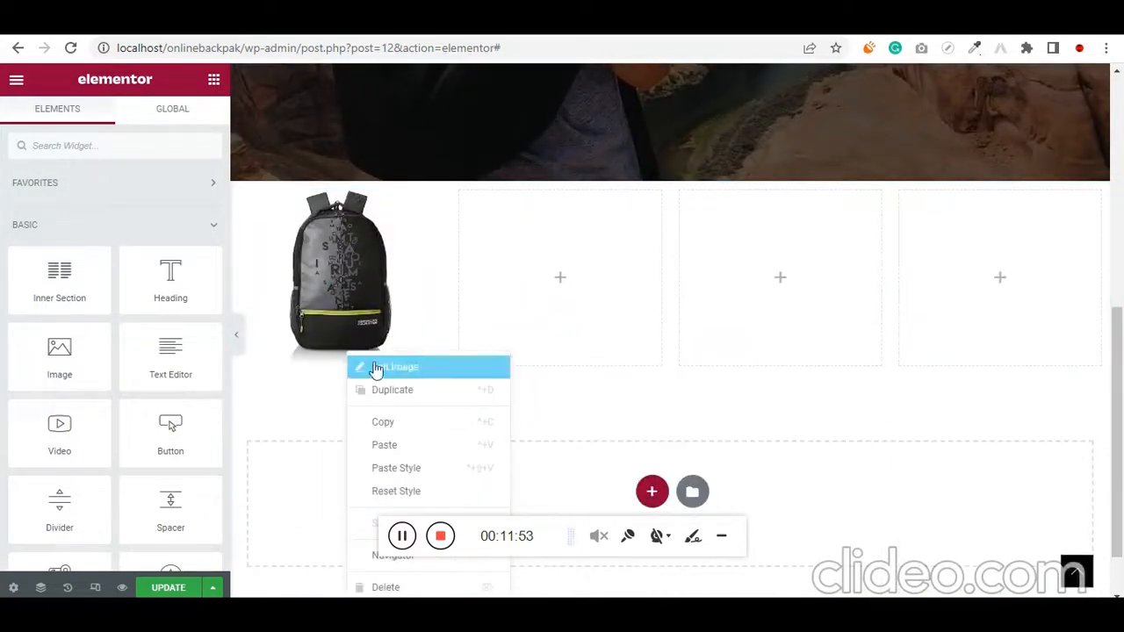
{"action": "left_click", "coordinate": [429, 444]}
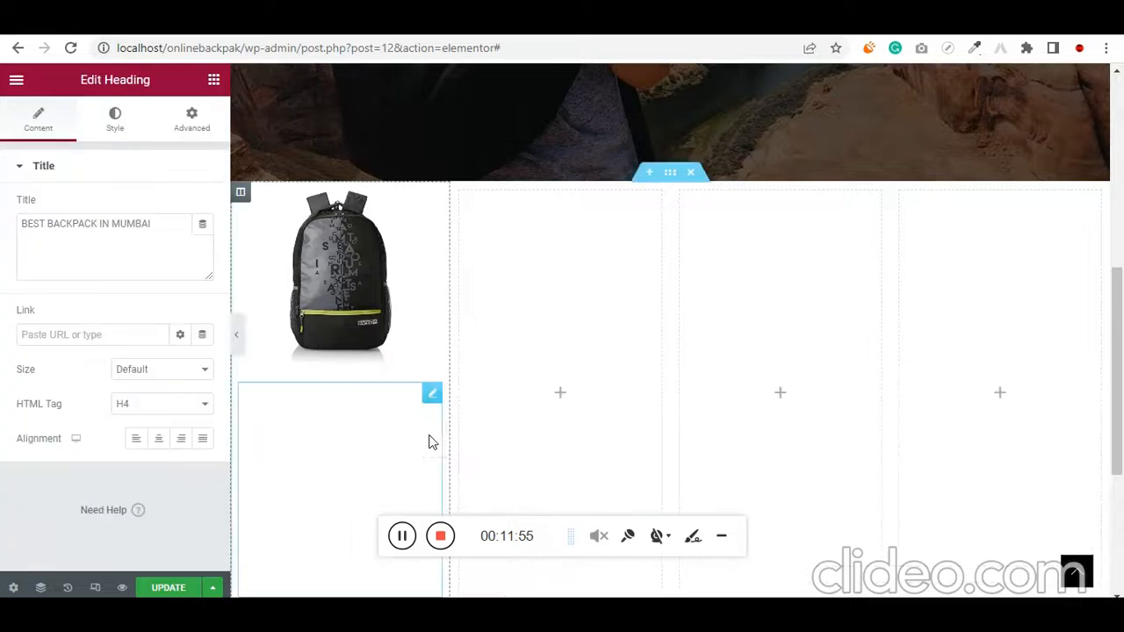
Set the text color of the pasted heading beneath the backpack image to black
{"action": "left_click", "coordinate": [113, 128]}
{"action": "left_click", "coordinate": [205, 244]}
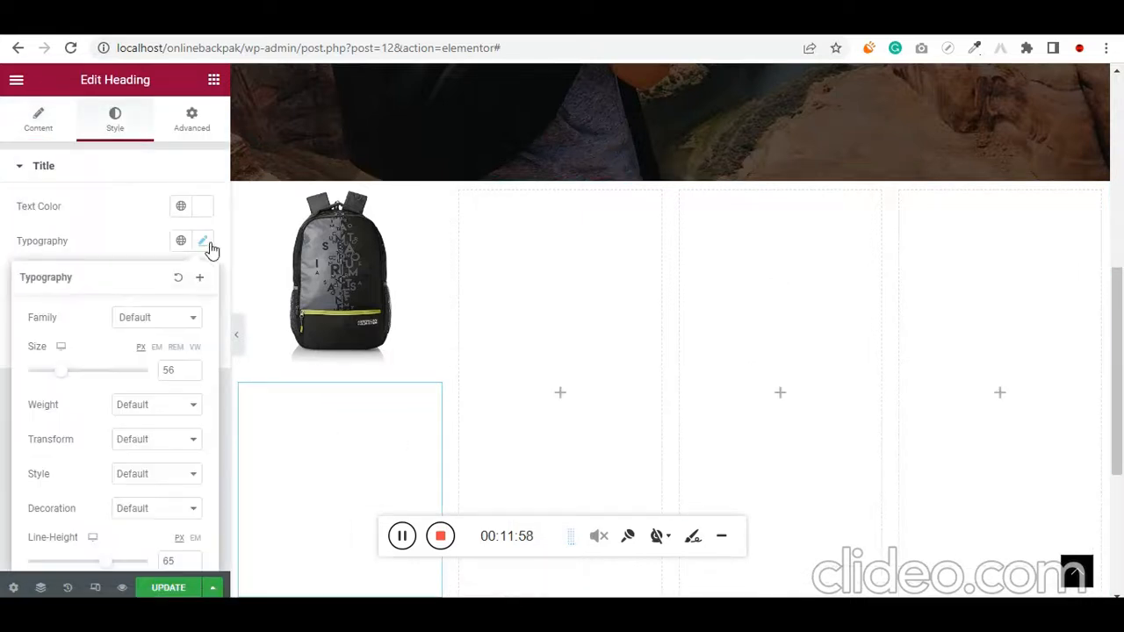
{"action": "left_click", "coordinate": [203, 206]}
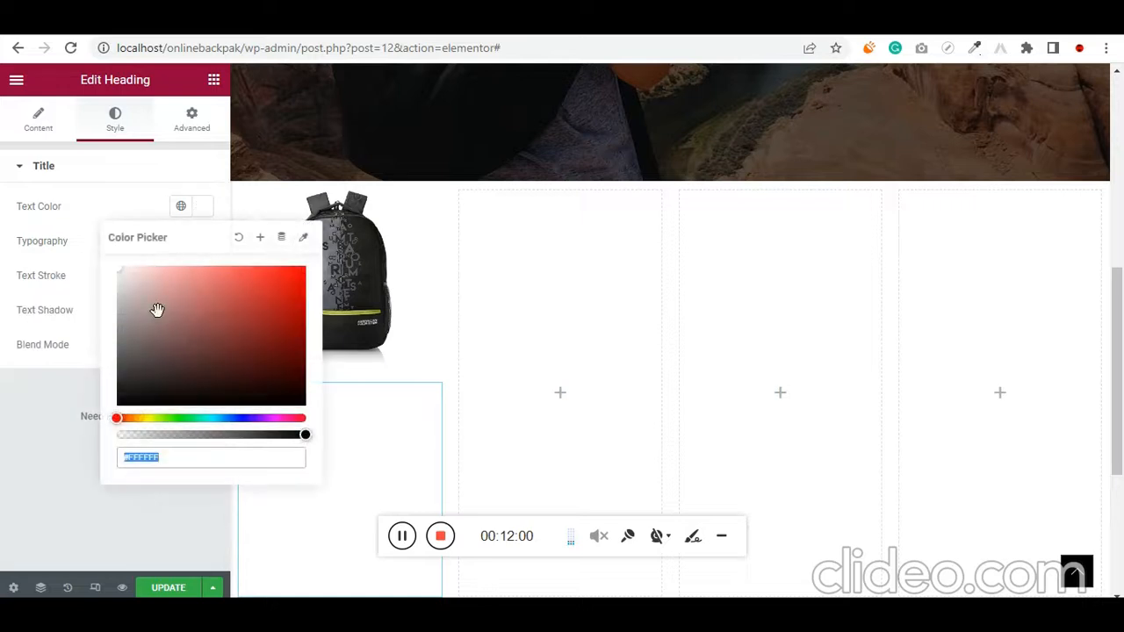
{"action": "left_click_drag", "start_coordinate": [155, 311], "coordinate": [103, 430]}
{"action": "left_click", "coordinate": [3, 257]}
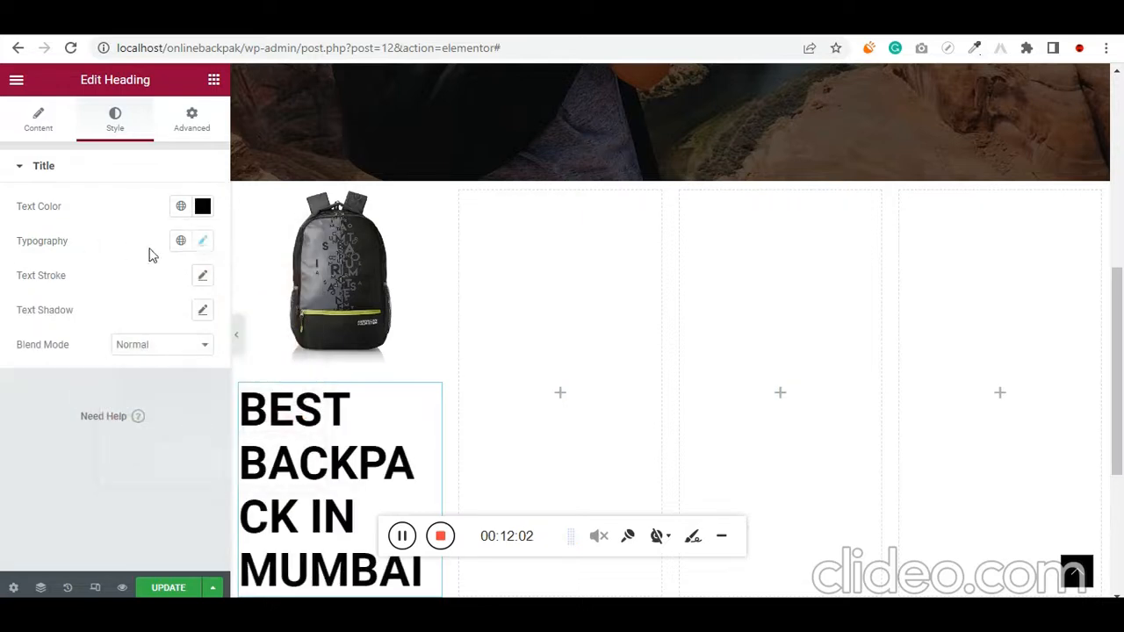
Reduce the pasted heading's font size so its text fits on two lines, and return to the widget list
{"action": "left_click", "coordinate": [205, 244]}
{"action": "left_click_drag", "start_coordinate": [58, 380], "coordinate": [48, 380]}
{"action": "left_click", "coordinate": [16, 80]}
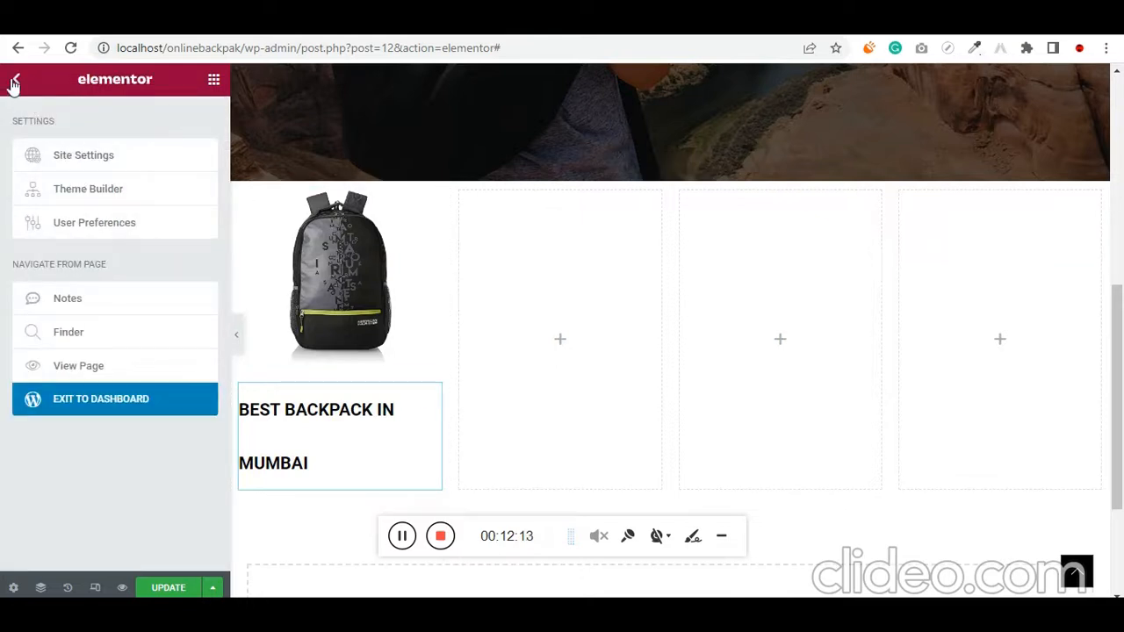
{"action": "left_click", "coordinate": [14, 82]}
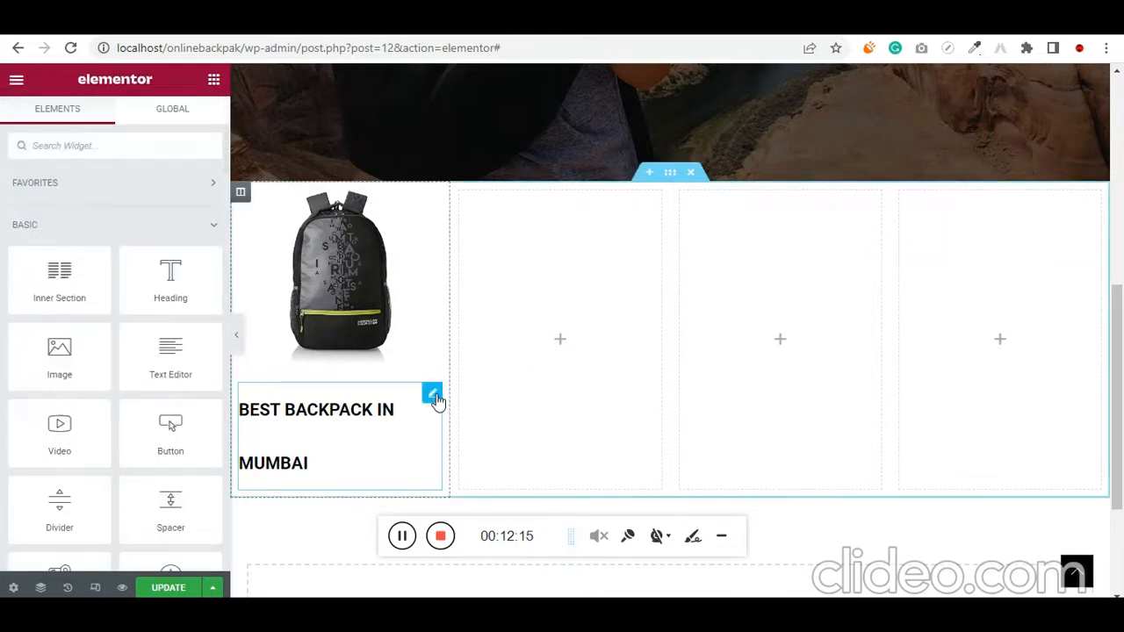
Copy "Laptop Backpacks" from the bag store notes in Notepad and replace the first column's heading text with it in Elementor
{"action": "left_click", "coordinate": [433, 395]}
{"action": "key", "text": "alt+Tab"}
{"action": "left_click", "coordinate": [547, 315]}
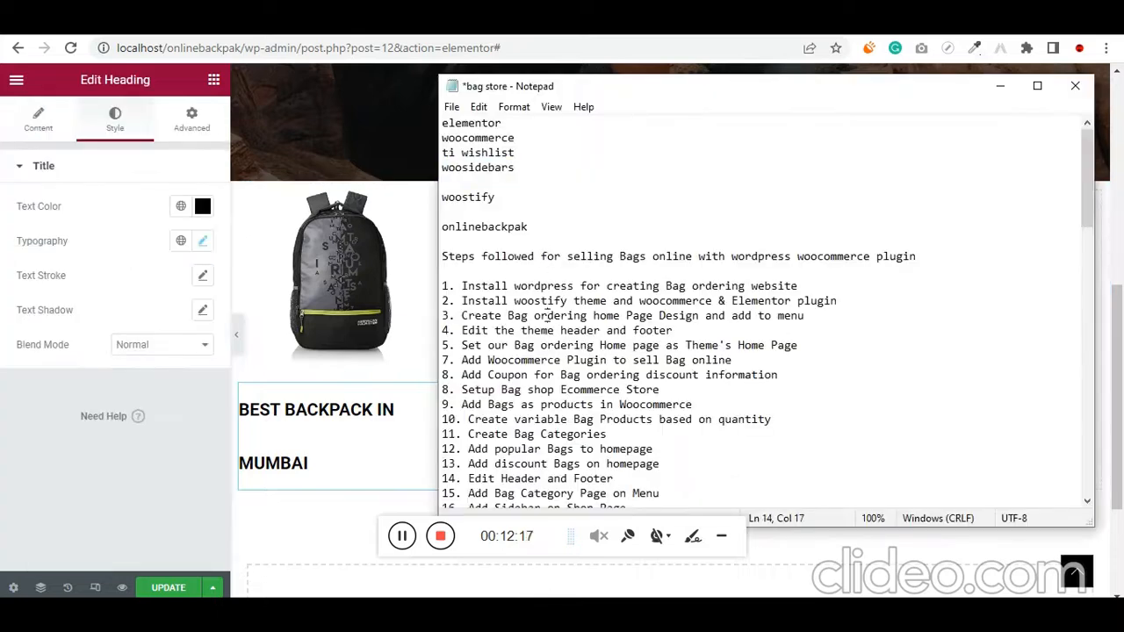
{"action": "scroll", "coordinate": [553, 351], "scroll_direction": "down", "scroll_amount": 11}
{"action": "left_click_drag", "start_coordinate": [570, 359], "coordinate": [431, 357]}
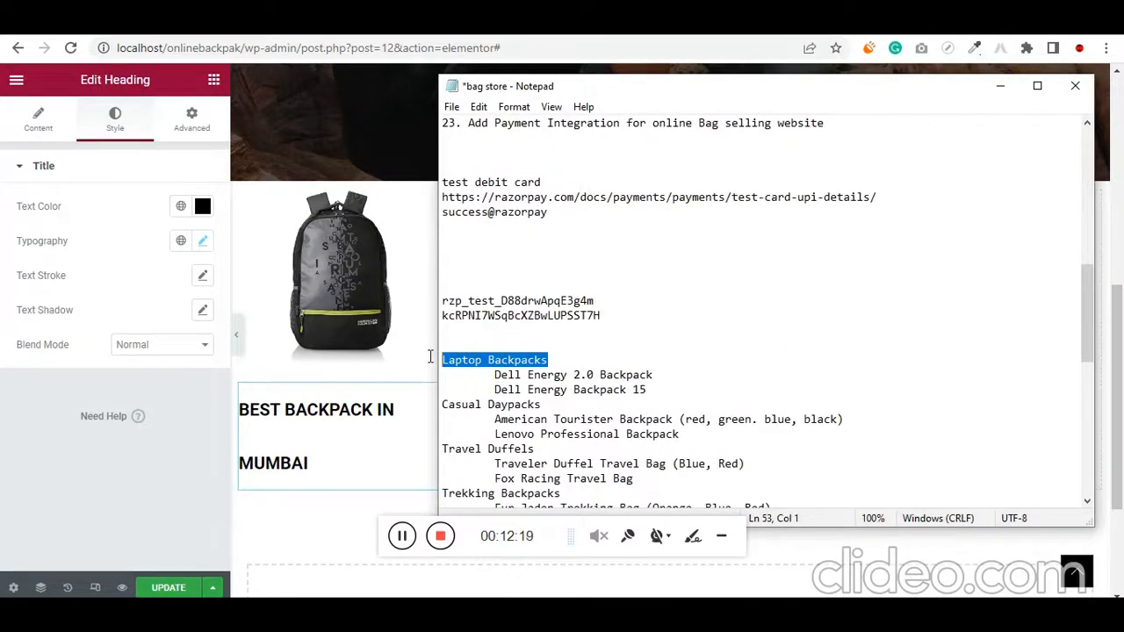
{"action": "left_click", "coordinate": [38, 118]}
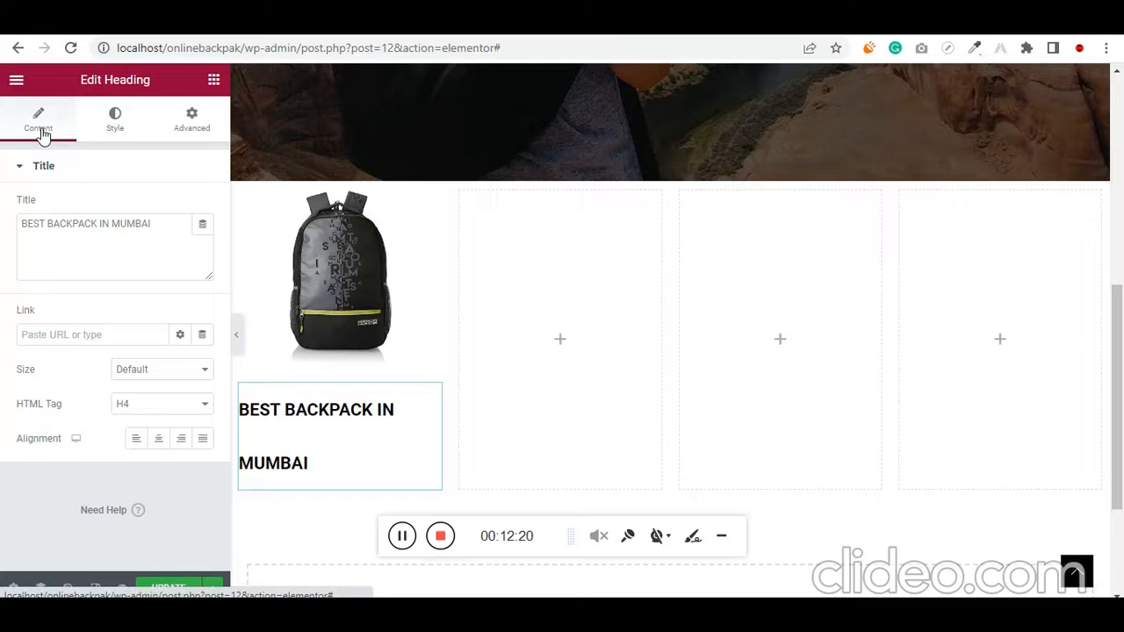
{"action": "left_click", "coordinate": [140, 227]}
{"action": "key", "text": "ctrl+a"}
{"action": "key", "text": "ctrl+v"}
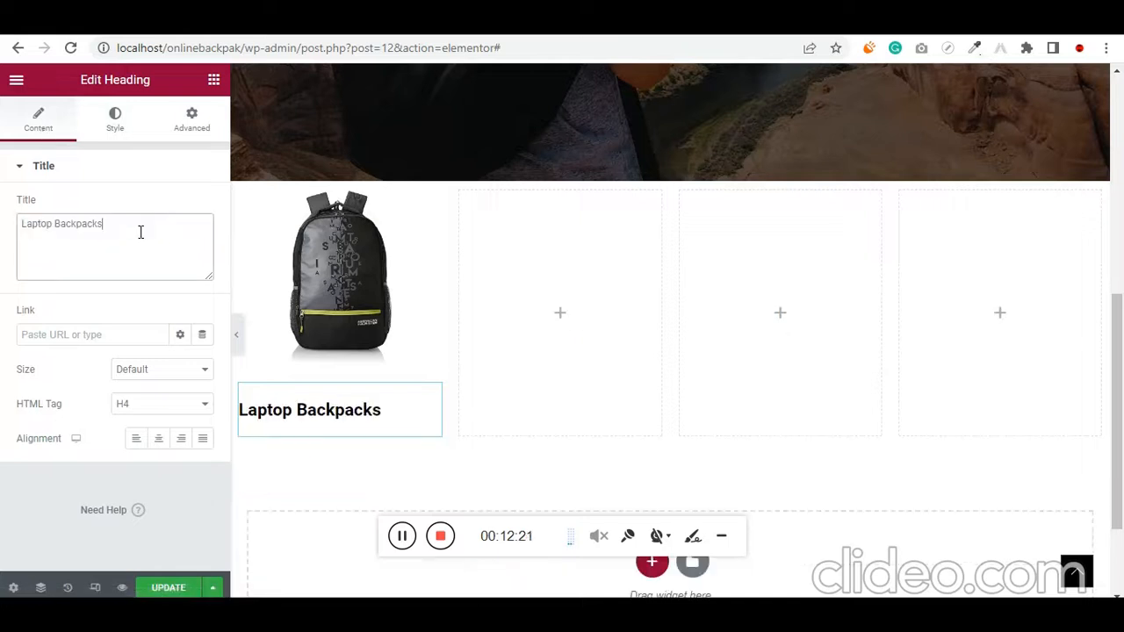
Center the "Laptop Backpacks" heading and set its font size to 25 px
{"action": "left_click", "coordinate": [158, 438]}
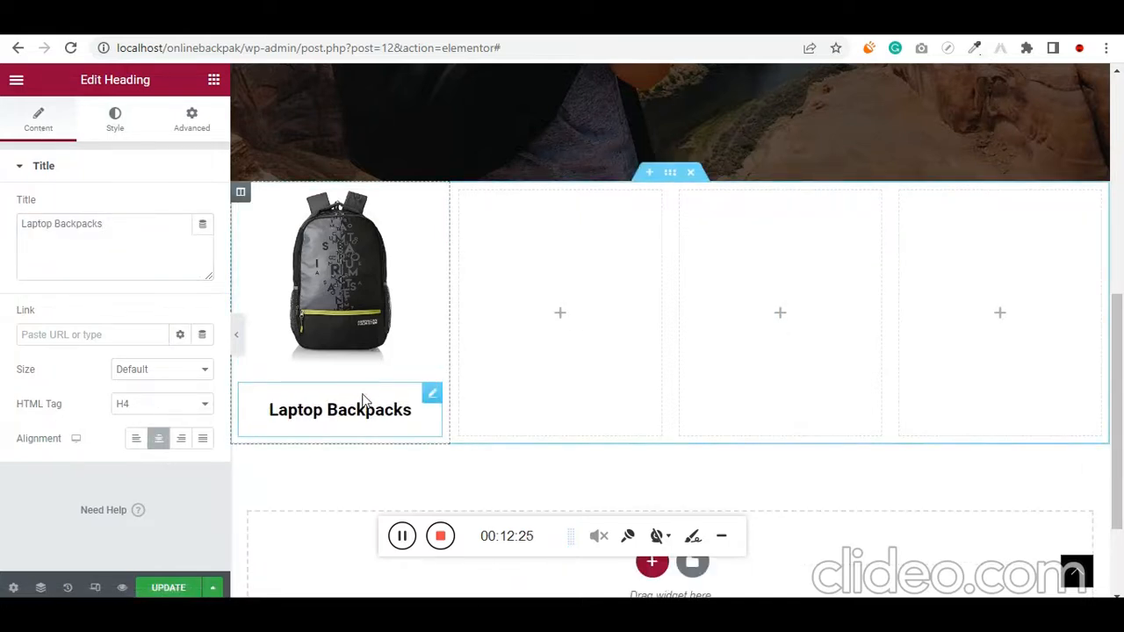
{"action": "left_click", "coordinate": [113, 125]}
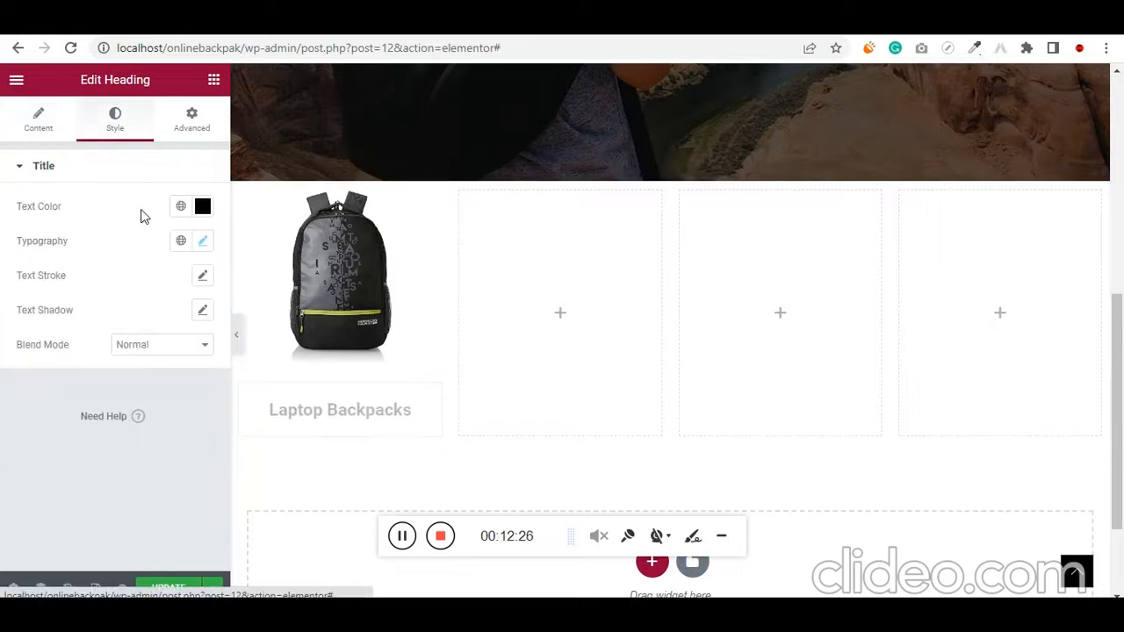
{"action": "left_click", "coordinate": [203, 240]}
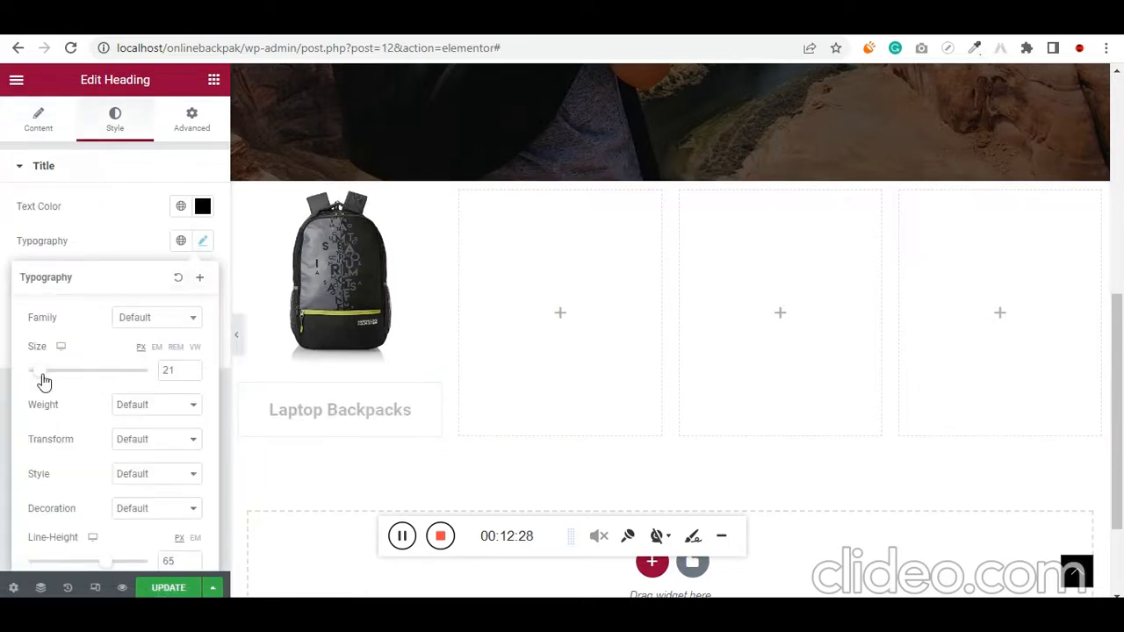
{"action": "left_click_drag", "start_coordinate": [44, 381], "coordinate": [47, 381]}
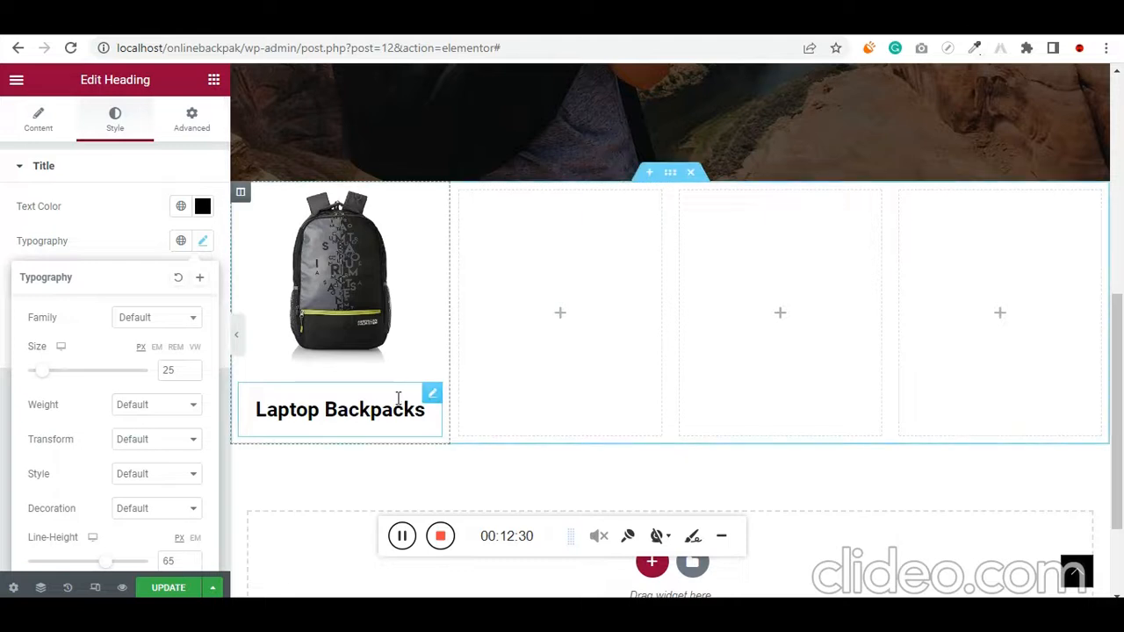
Set the first column's widgets space to 0 px
{"action": "scroll", "coordinate": [454, 374], "scroll_direction": "up", "scroll_amount": 1}
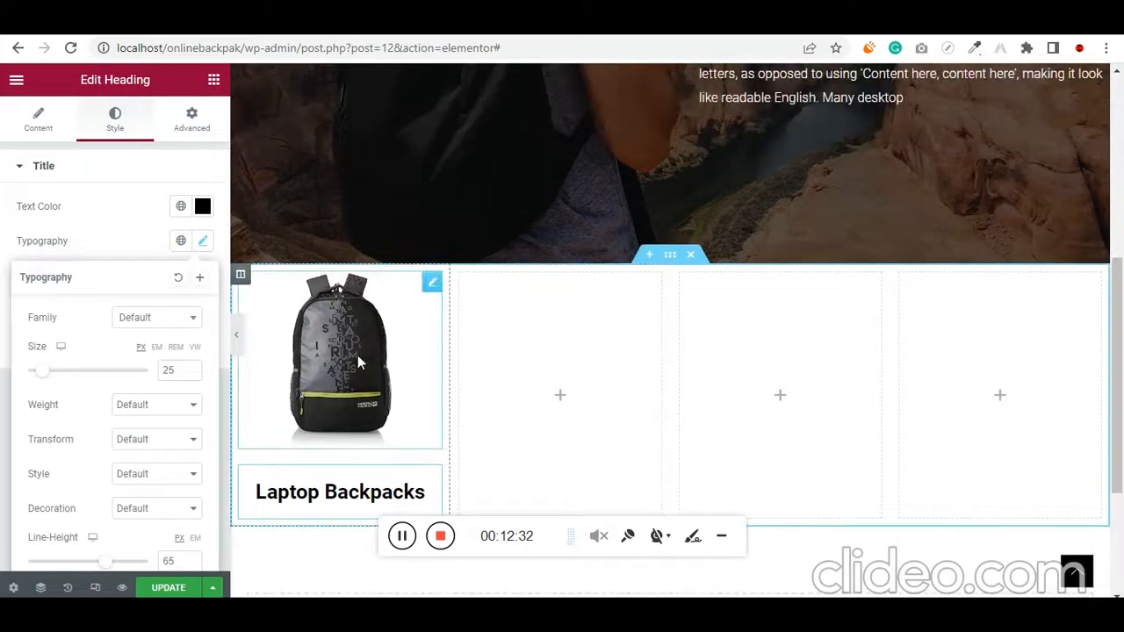
{"action": "left_click", "coordinate": [240, 276]}
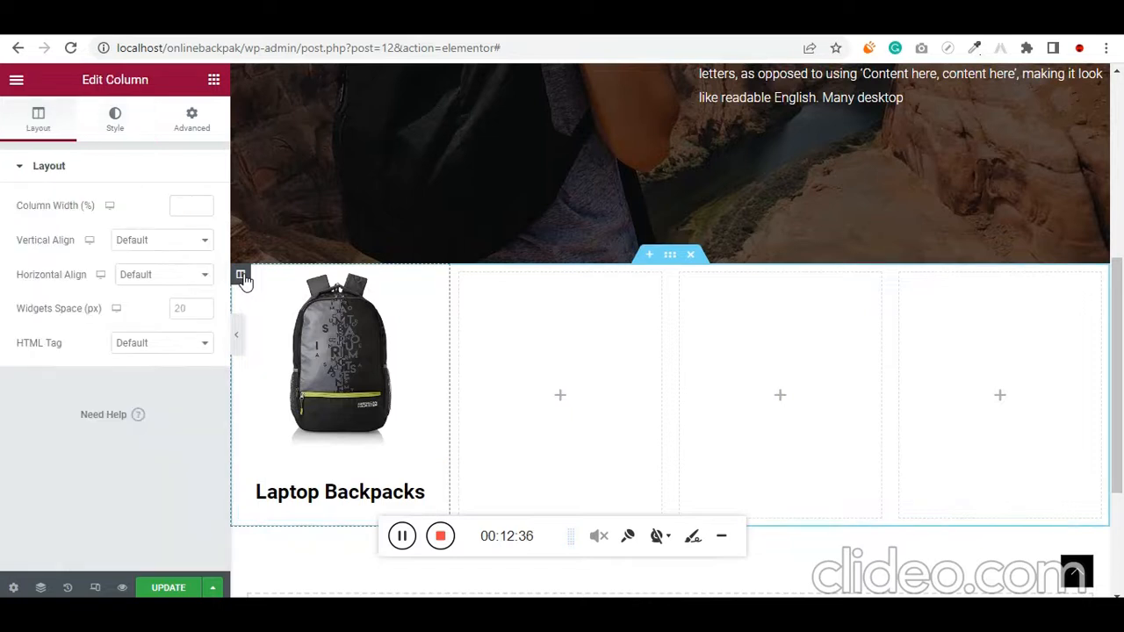
{"action": "left_click", "coordinate": [192, 308]}
{"action": "type", "text": "0"}
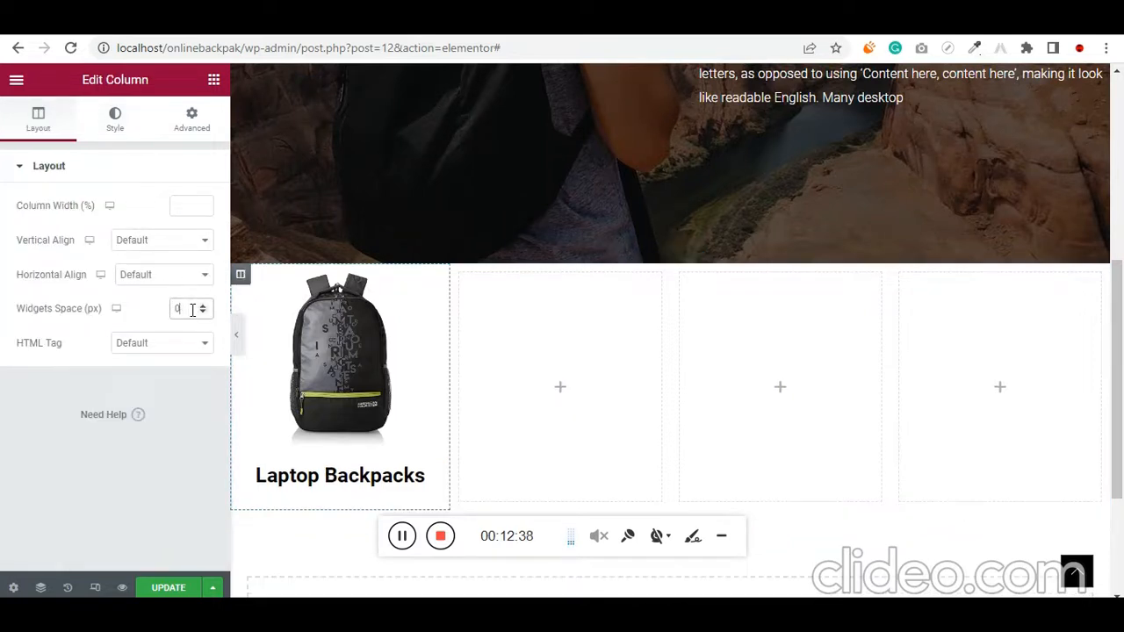
Copy the backpack image from the first column and paste it into the second, third and fourth columns
{"action": "right_click", "coordinate": [366, 340]}
{"action": "left_click", "coordinate": [436, 410]}
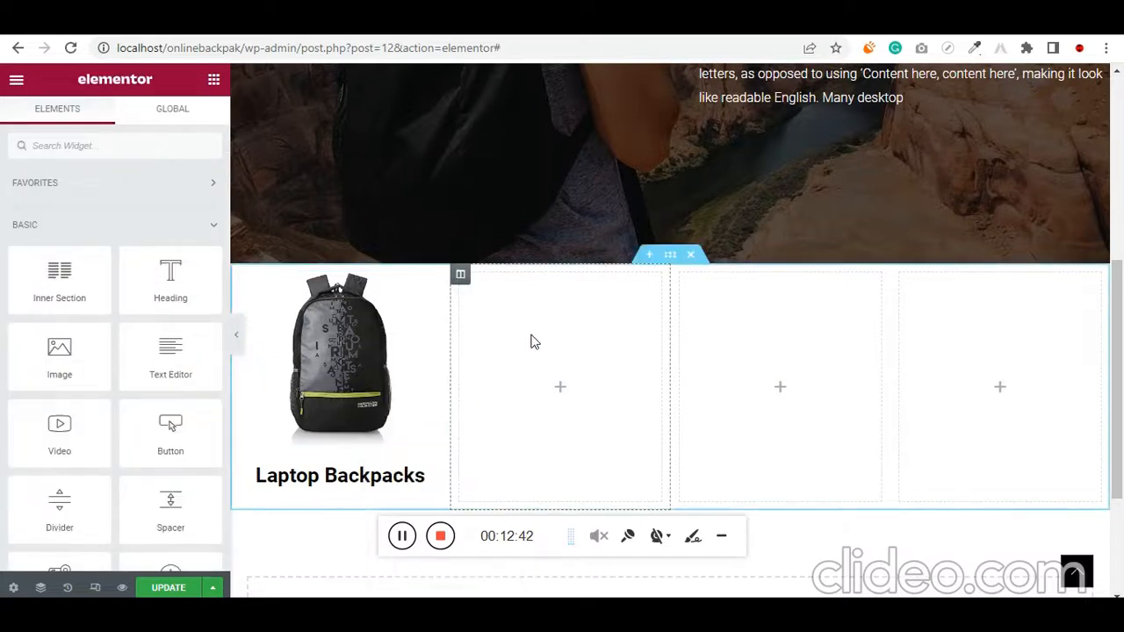
{"action": "right_click", "coordinate": [539, 332]}
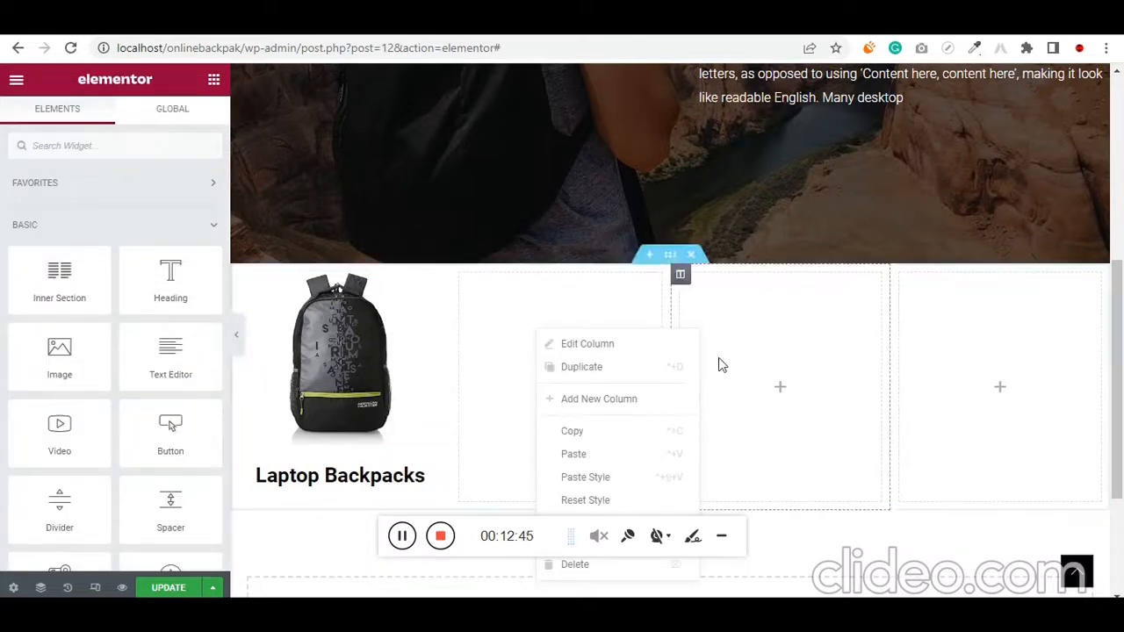
{"action": "left_click", "coordinate": [601, 460]}
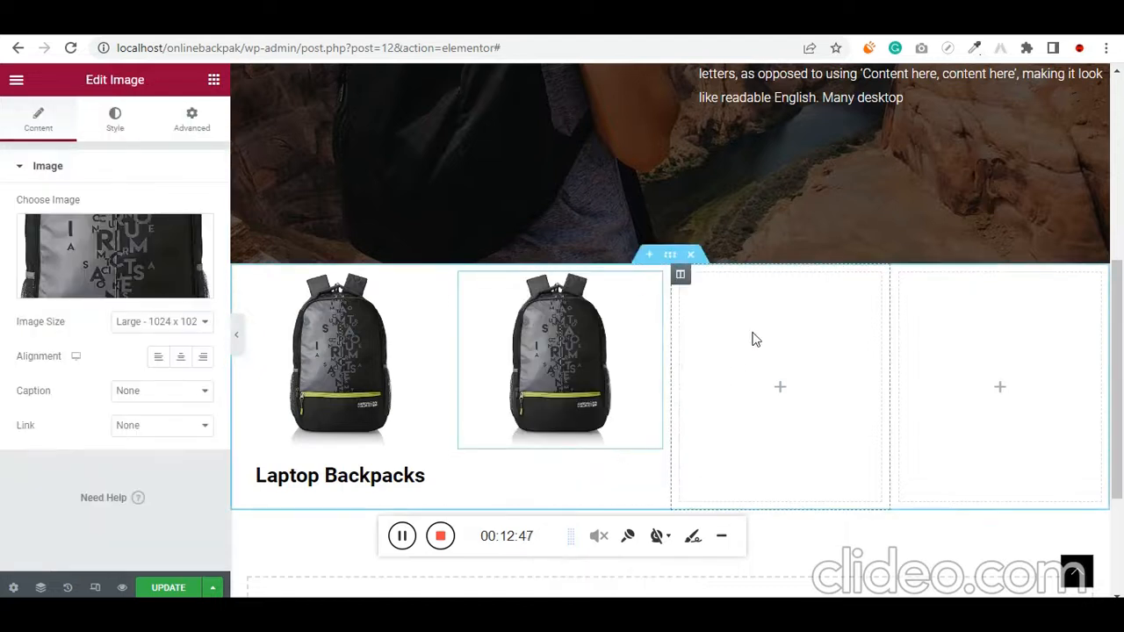
{"action": "right_click", "coordinate": [798, 356]}
{"action": "left_click", "coordinate": [804, 456]}
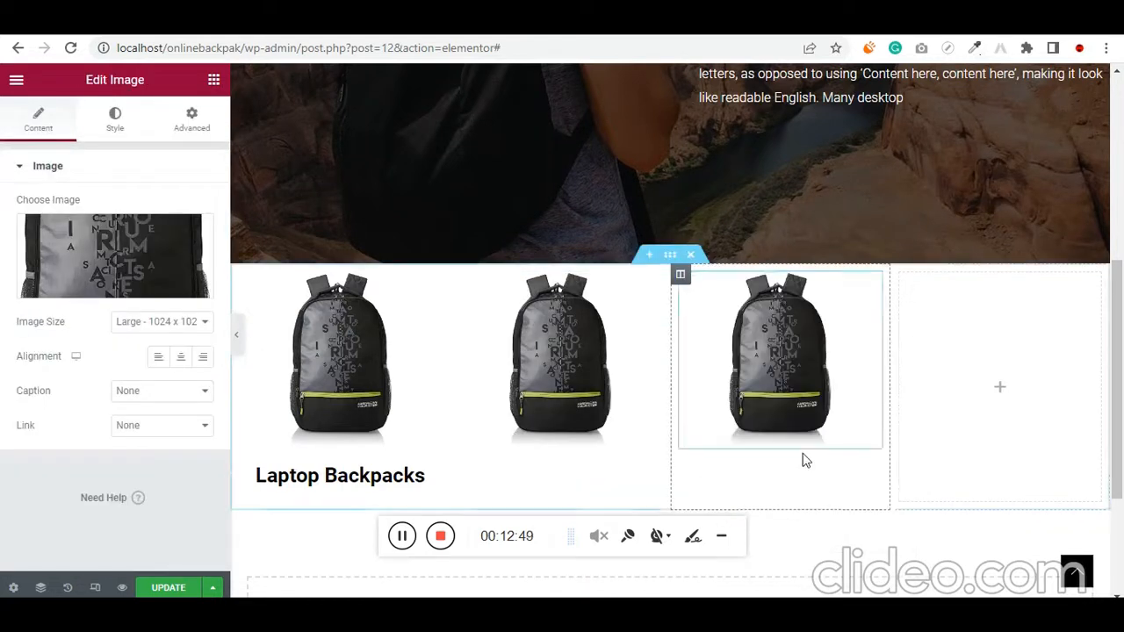
{"action": "right_click", "coordinate": [988, 322]}
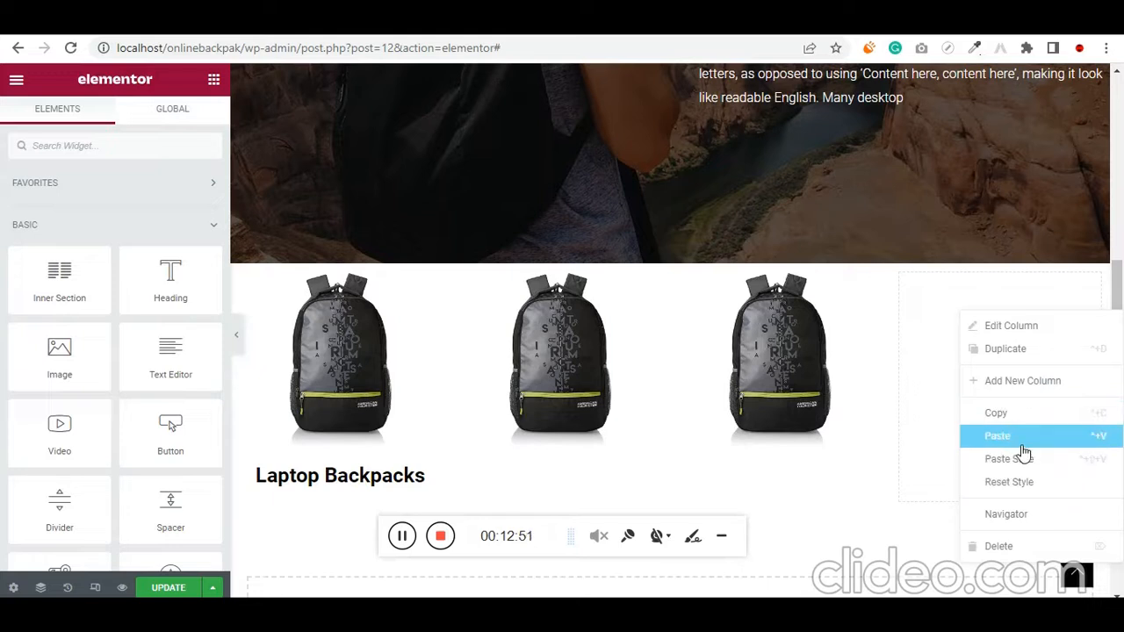
{"action": "left_click", "coordinate": [1024, 439]}
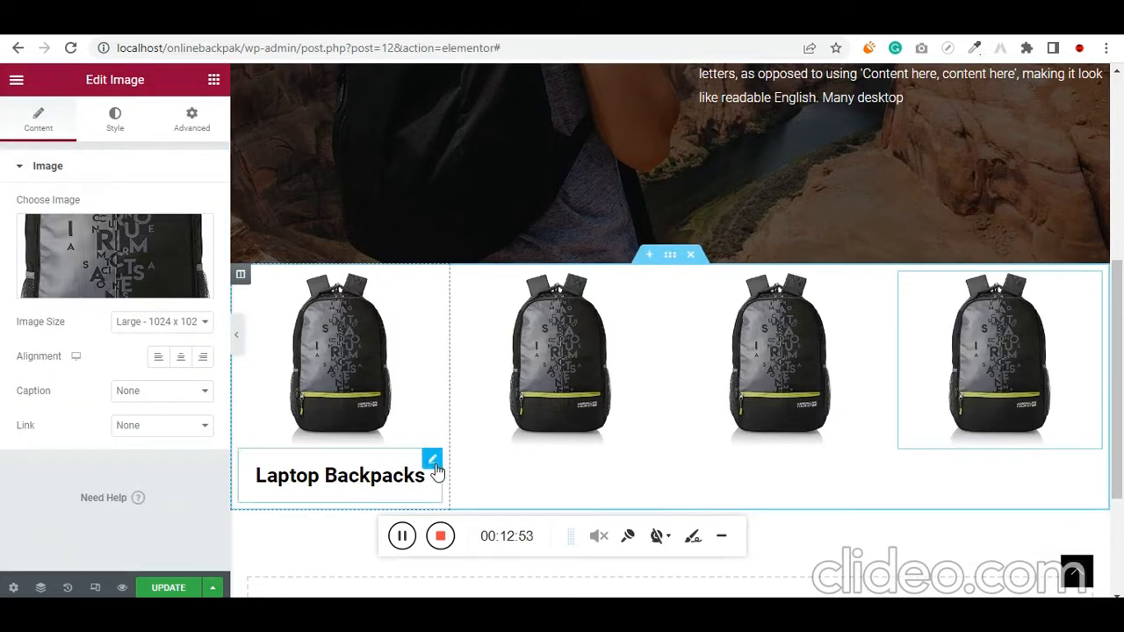
Copy the "Laptop Backpacks" heading and paste it beneath the backpack images in the second, third and fourth columns
{"action": "right_click", "coordinate": [436, 467]}
{"action": "left_click", "coordinate": [483, 430]}
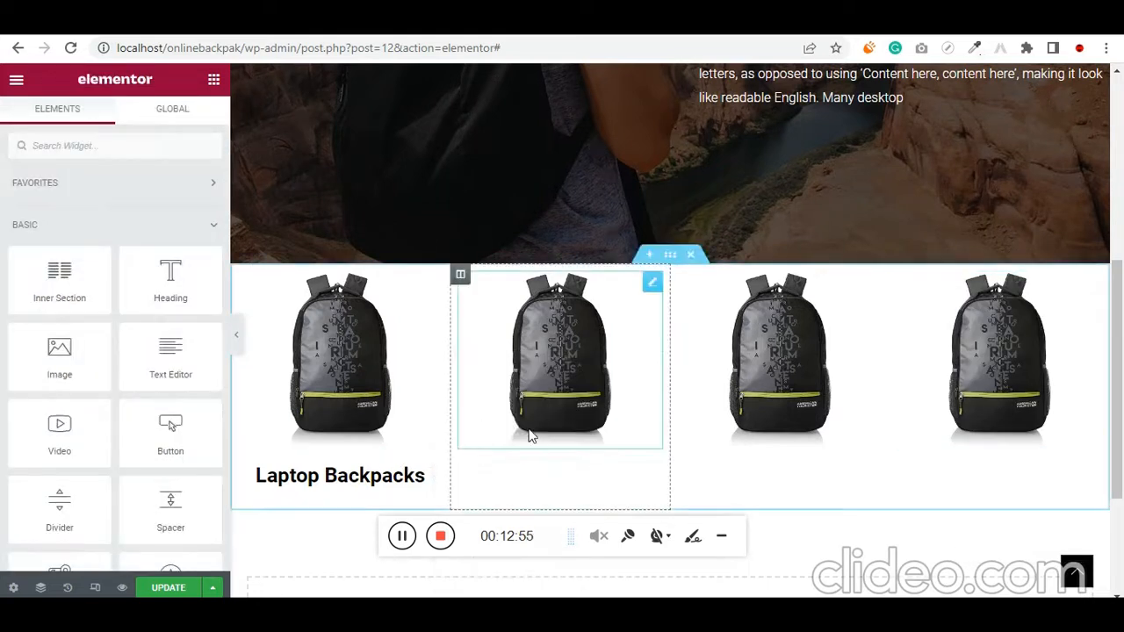
{"action": "right_click", "coordinate": [541, 437]}
{"action": "left_click", "coordinate": [597, 445]}
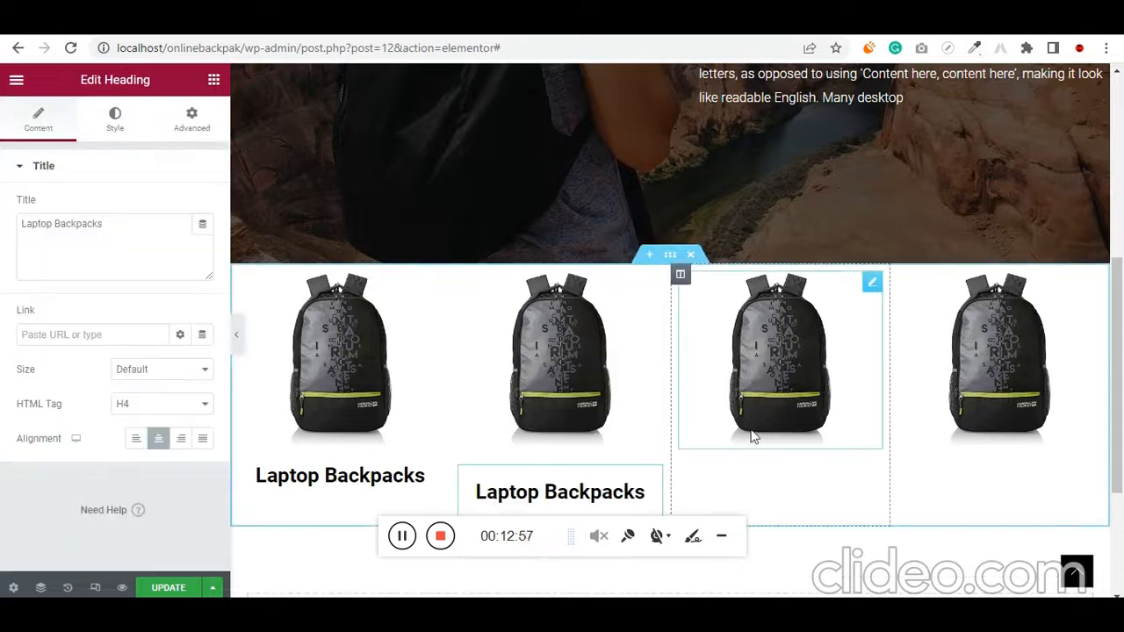
{"action": "right_click", "coordinate": [802, 430]}
{"action": "left_click", "coordinate": [838, 457]}
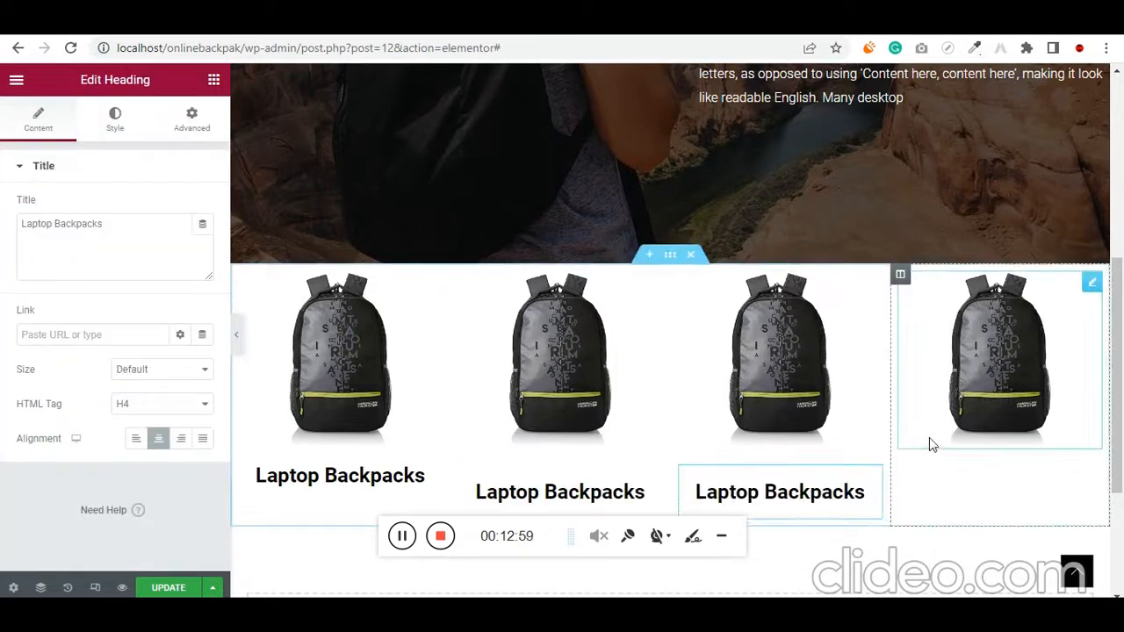
{"action": "right_click", "coordinate": [993, 439]}
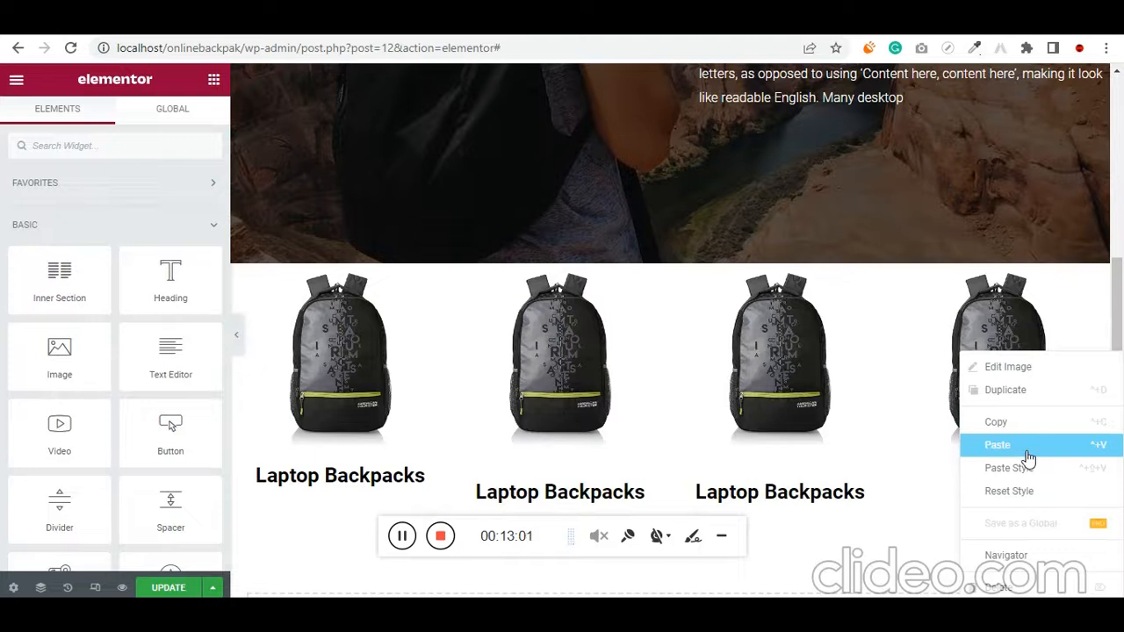
{"action": "left_click", "coordinate": [1027, 458]}
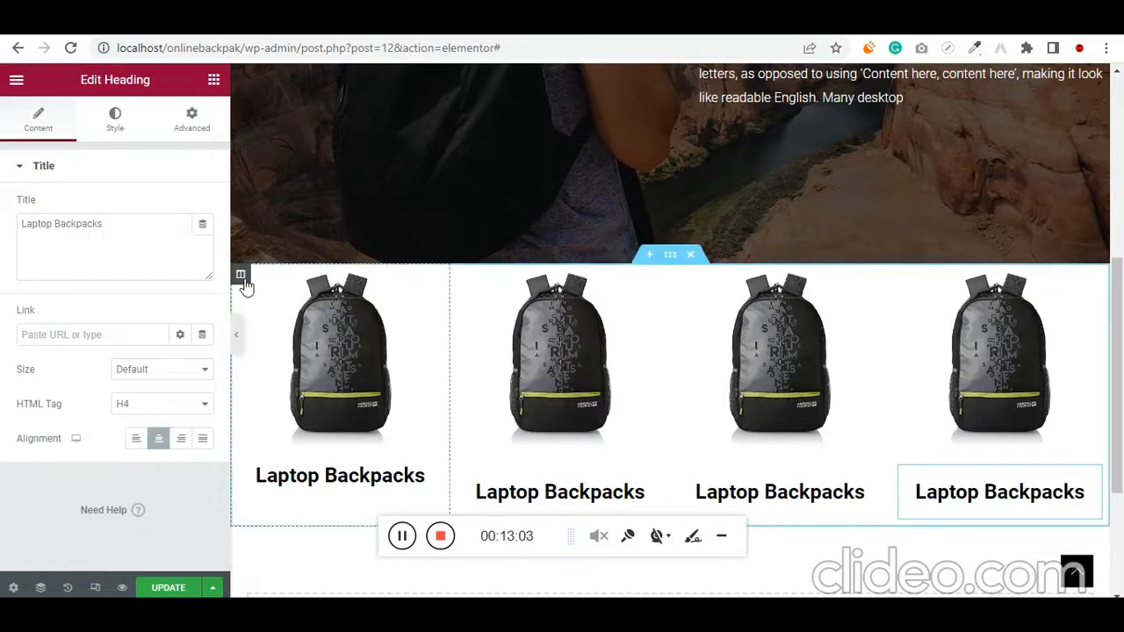
Copy the first column and paste its style onto the second column
{"action": "right_click", "coordinate": [245, 288]}
{"action": "left_click", "coordinate": [314, 384]}
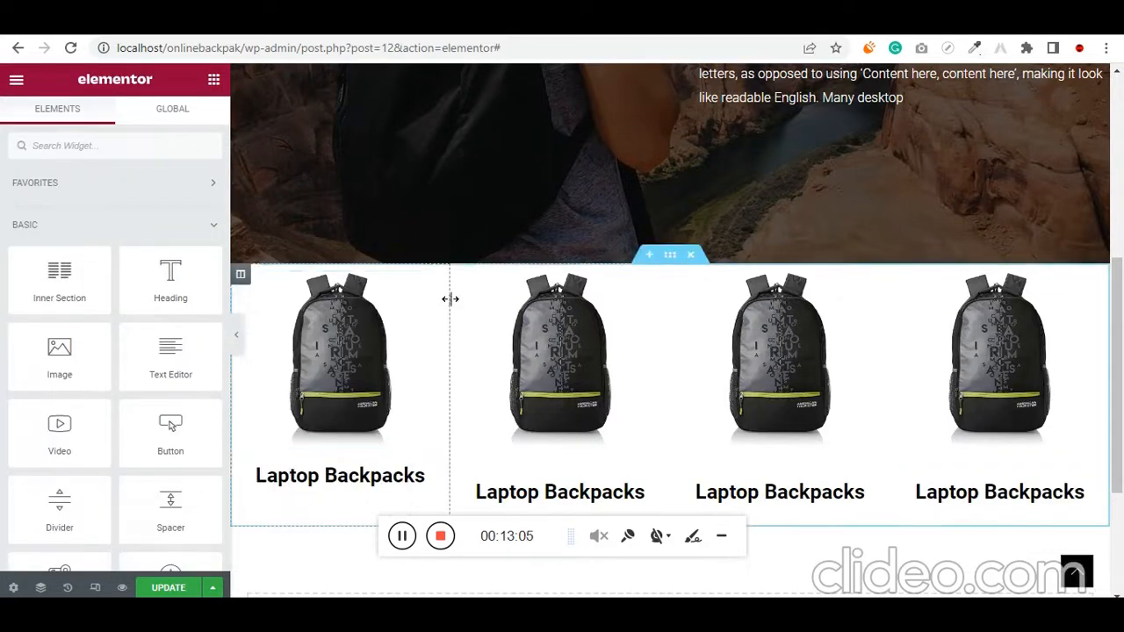
{"action": "right_click", "coordinate": [462, 274]}
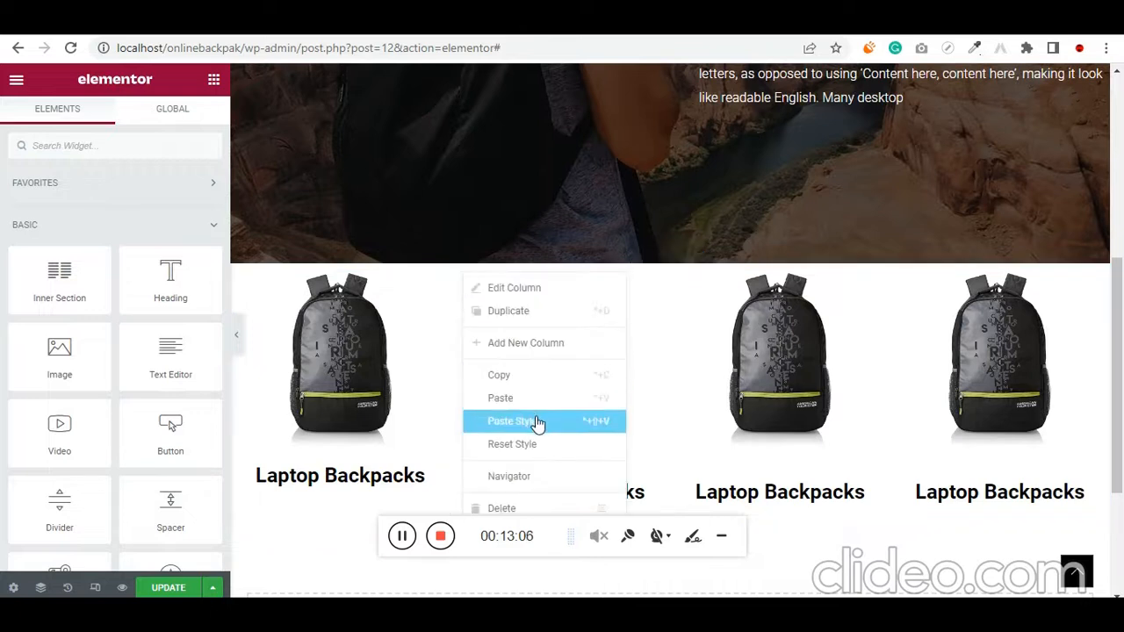
{"action": "left_click", "coordinate": [588, 425]}
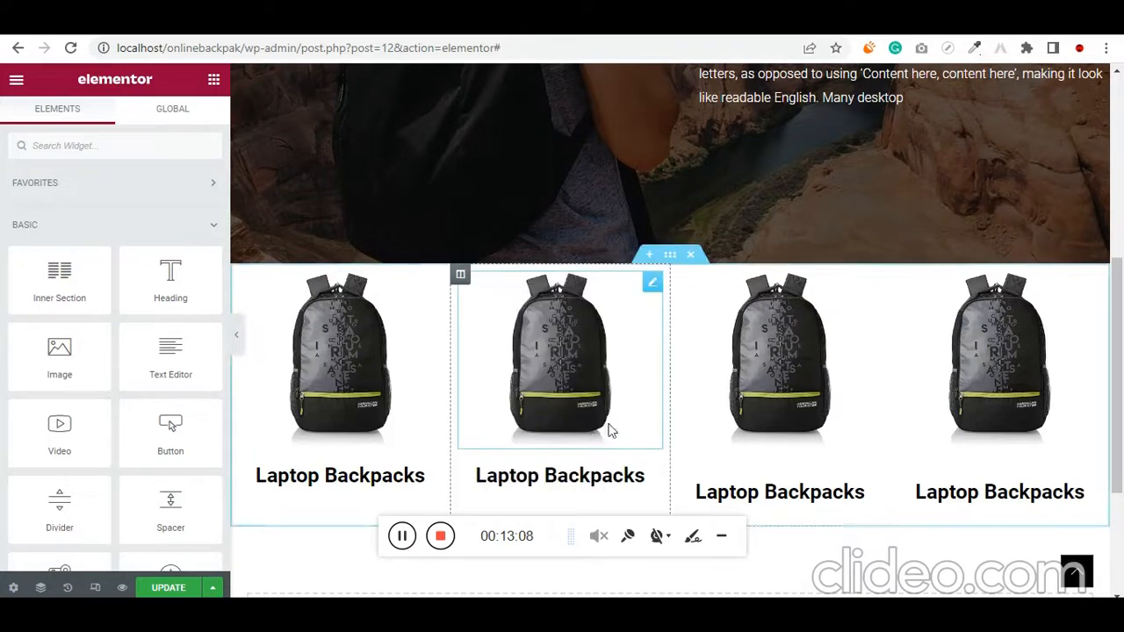
{"action": "right_click", "coordinate": [682, 275]}
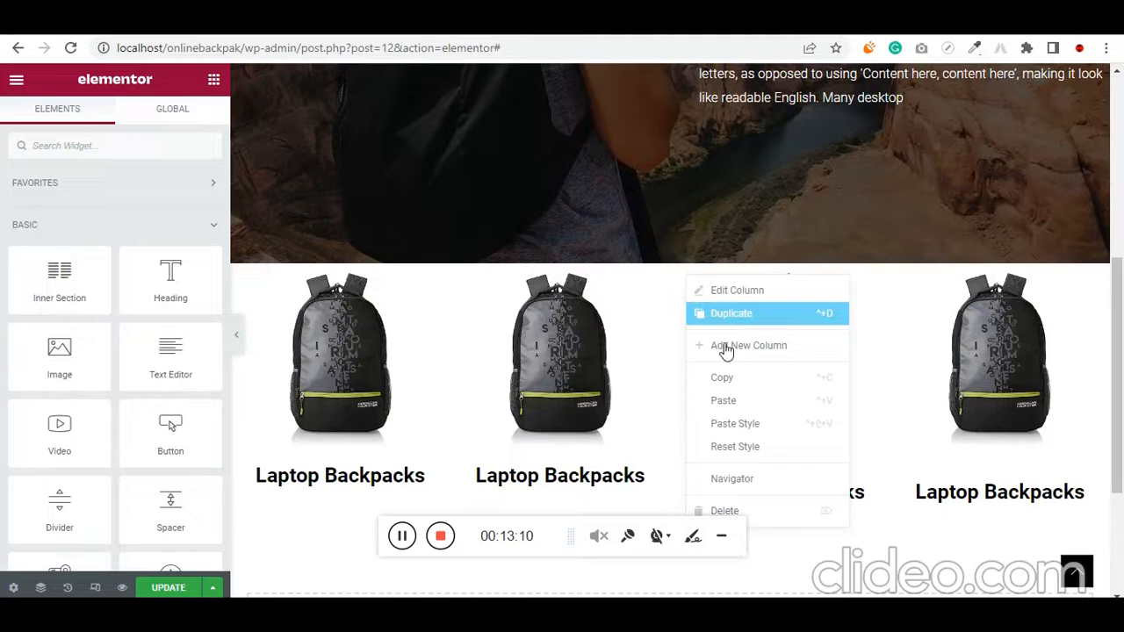
{"action": "left_click", "coordinate": [729, 409]}
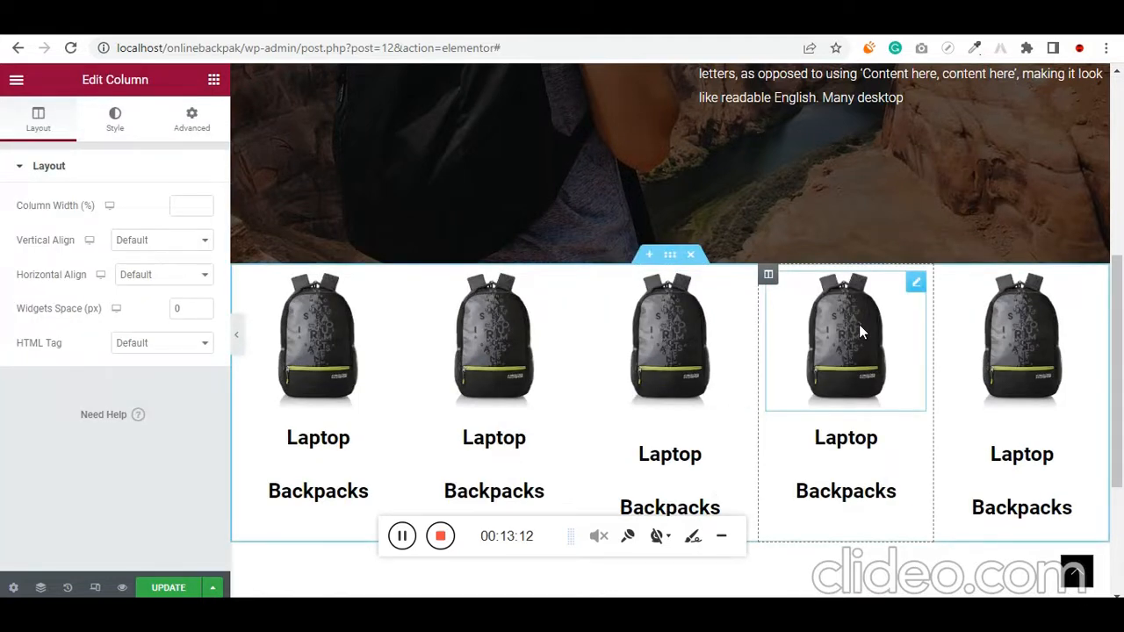
{"action": "key", "text": "ctrl+z"}
Paste the copied column style onto the third and fourth columns
{"action": "right_click", "coordinate": [688, 283]}
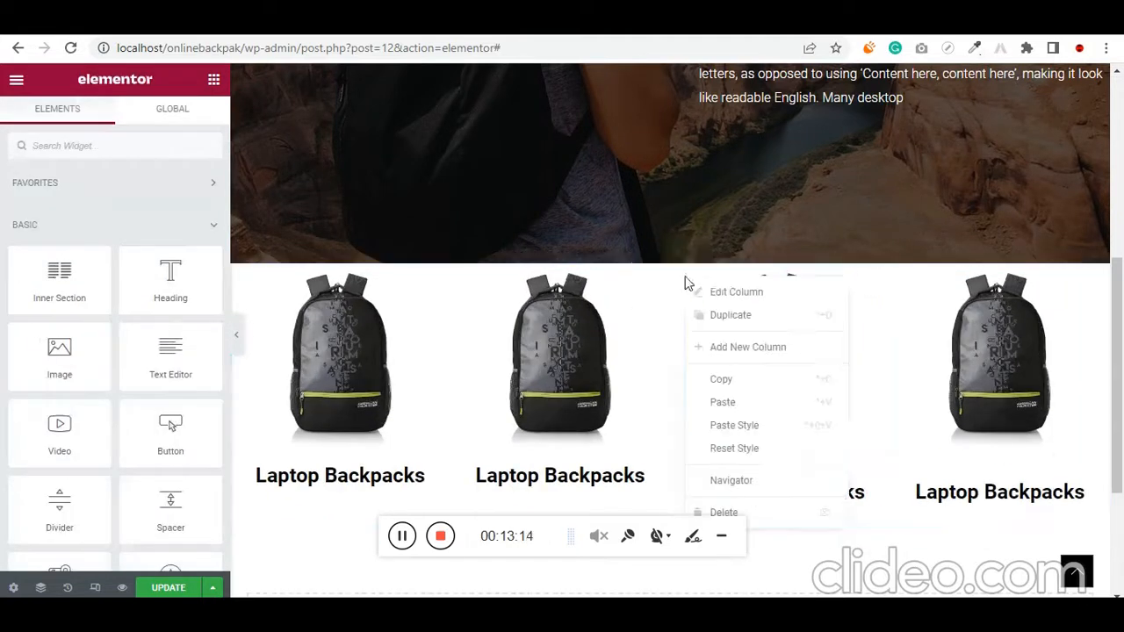
{"action": "left_click", "coordinate": [738, 425]}
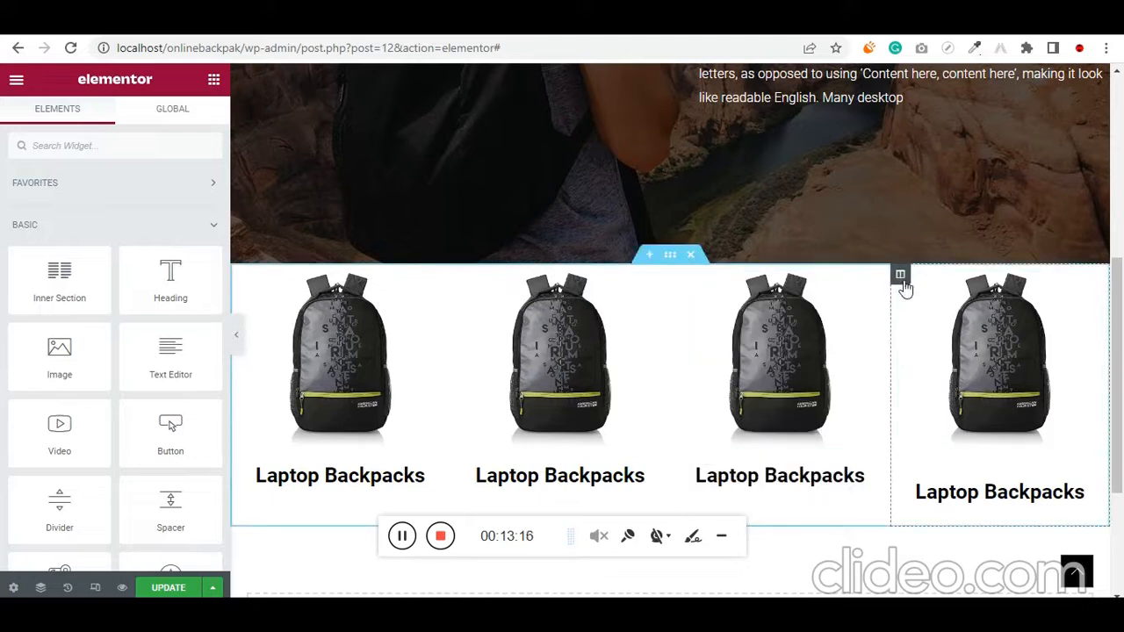
{"action": "right_click", "coordinate": [903, 283]}
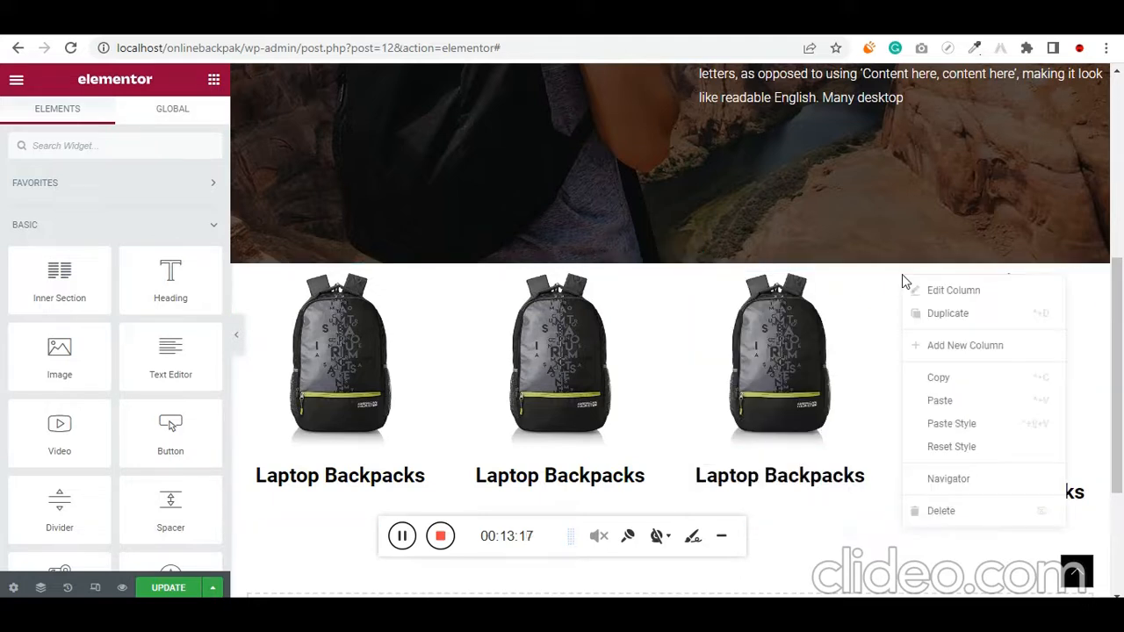
{"action": "left_click", "coordinate": [971, 433]}
Copy "Casual Daypacks" from the bag store notes and replace the second column's heading text with it
{"action": "key", "text": "alt+Tab"}
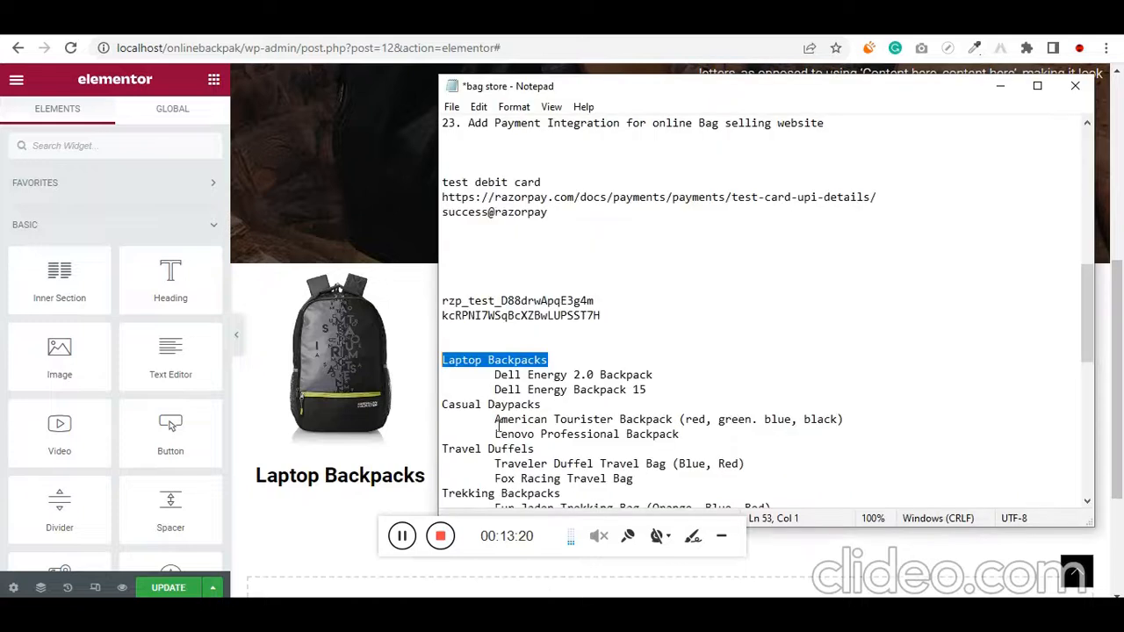
{"action": "left_click_drag", "start_coordinate": [555, 410], "coordinate": [432, 407]}
{"action": "key", "text": "alt+Tab"}
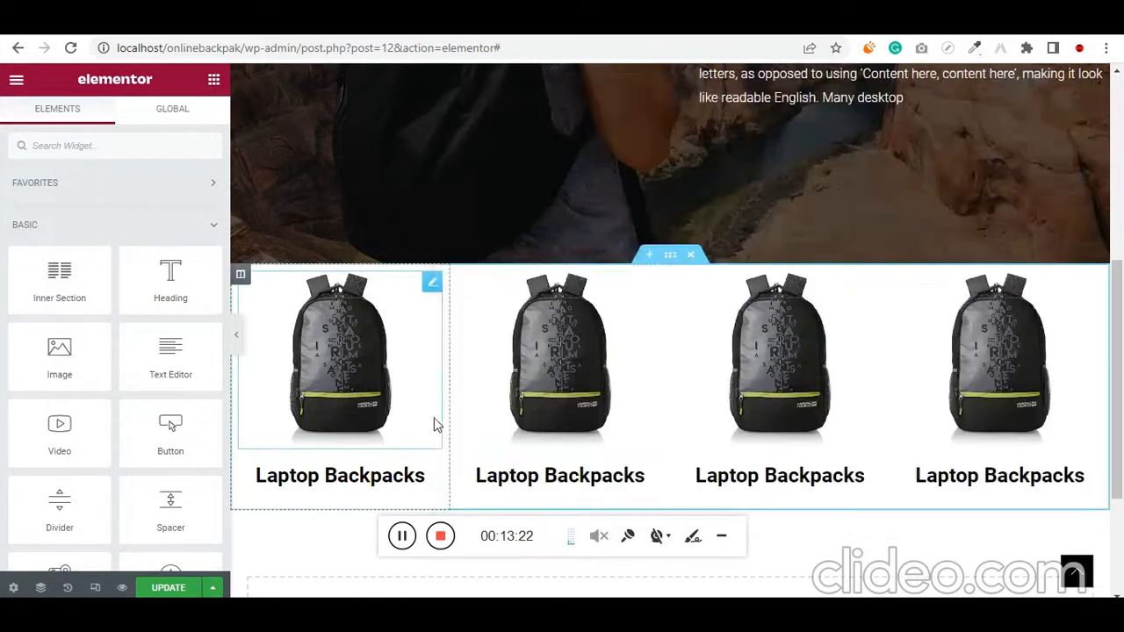
{"action": "left_click", "coordinate": [654, 475]}
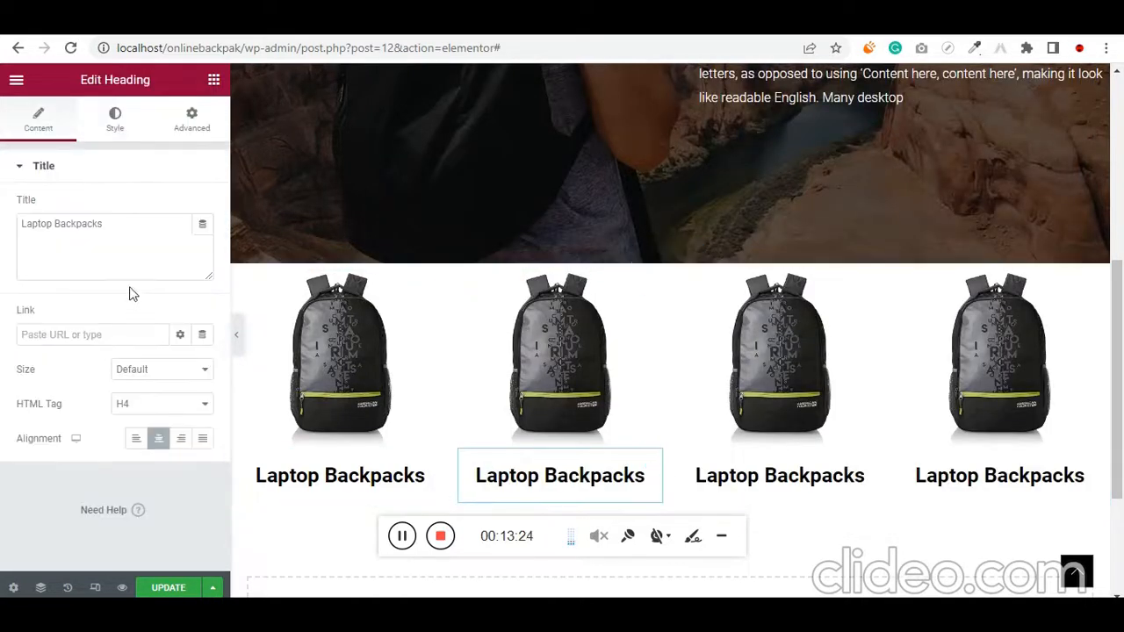
{"action": "triple_click", "coordinate": [137, 253]}
{"action": "key", "text": "ctrl+v"}
Copy "Travel Duffels" from the bag store notes and replace the third column's heading text with it
{"action": "key", "text": "alt+Tab"}
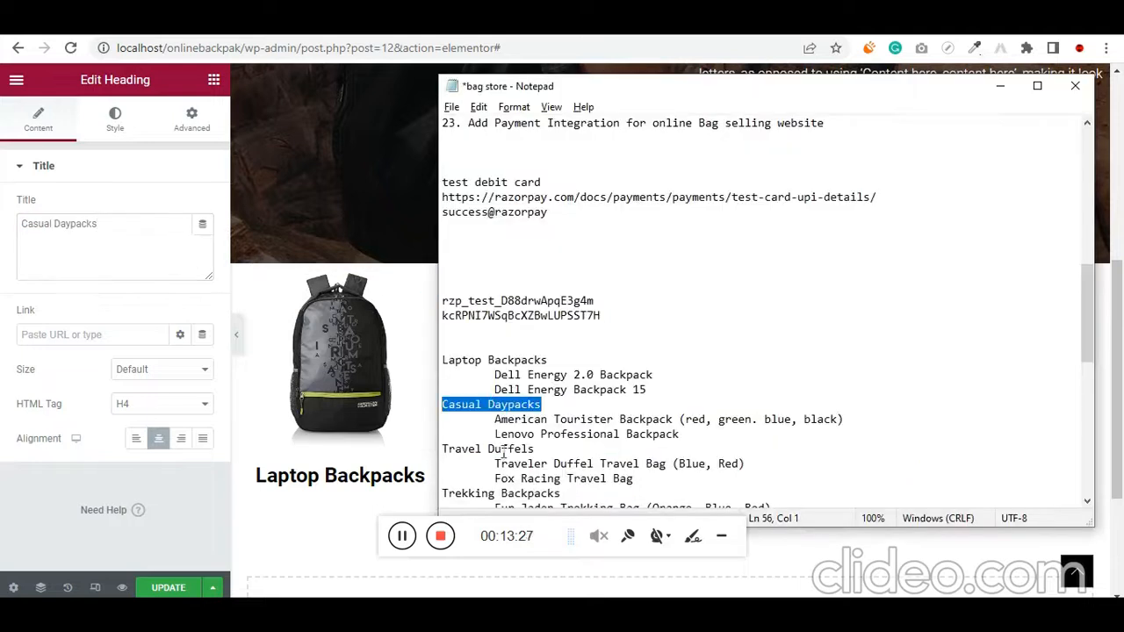
{"action": "left_click_drag", "start_coordinate": [539, 449], "coordinate": [433, 449]}
{"action": "key", "text": "alt+Tab"}
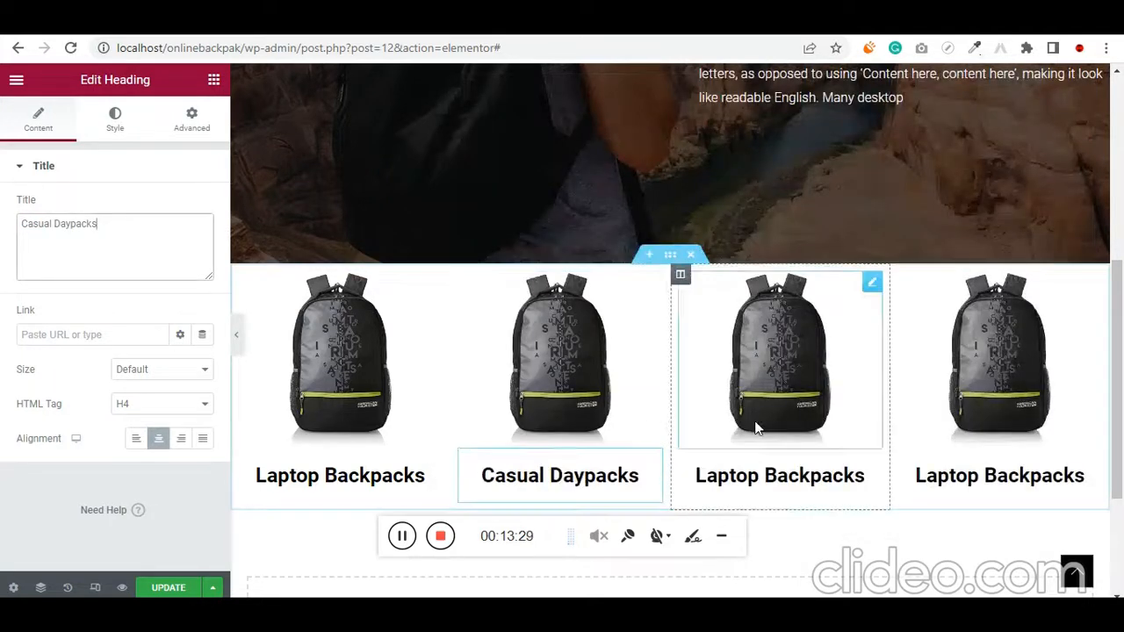
{"action": "left_click", "coordinate": [869, 465]}
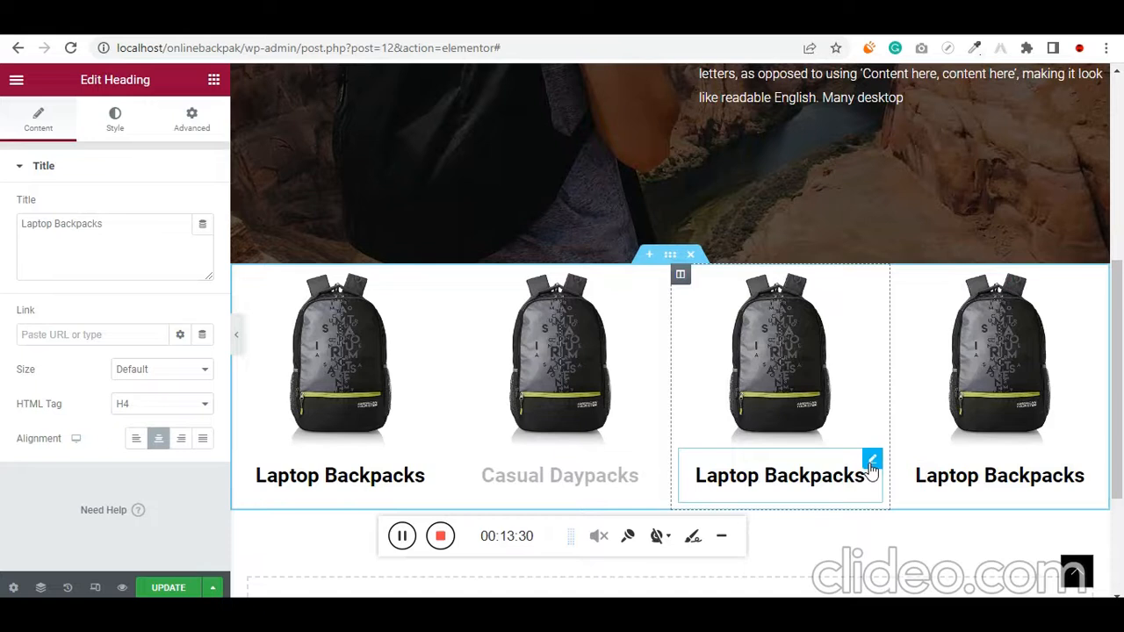
{"action": "left_click", "coordinate": [111, 251]}
{"action": "key", "text": "ctrl+a"}
{"action": "key", "text": "ctrl+v"}
Copy "Trekking Backpacks" from the bag store notes and replace the fourth column's heading text with it
{"action": "key", "text": "alt+Tab"}
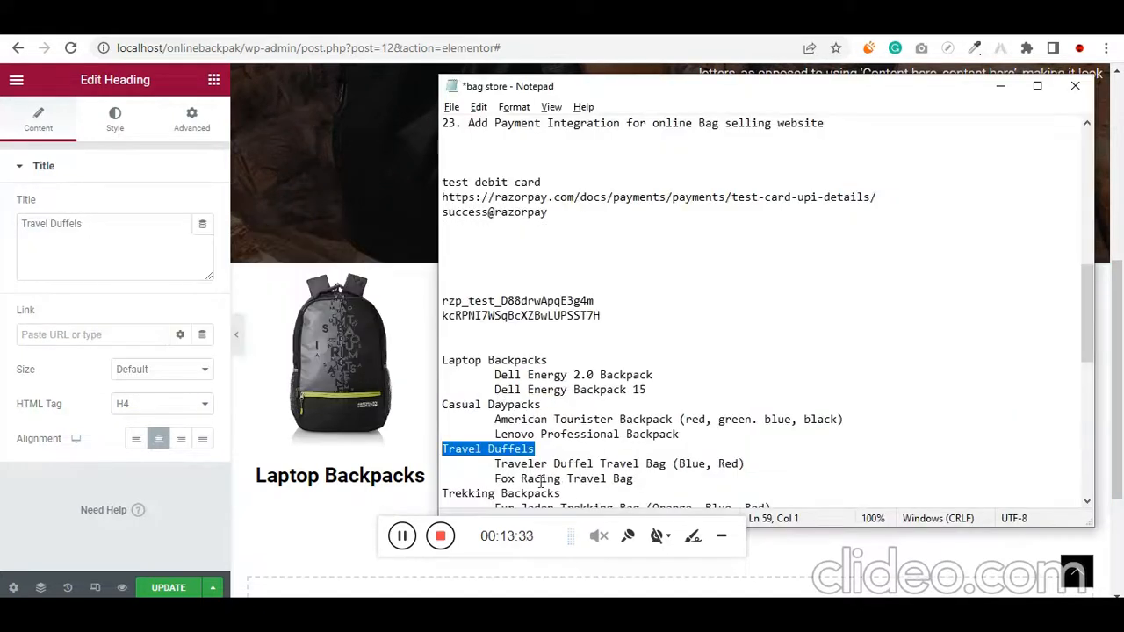
{"action": "scroll", "coordinate": [542, 482], "scroll_direction": "down", "scroll_amount": 2}
{"action": "left_click_drag", "start_coordinate": [561, 404], "coordinate": [433, 404]}
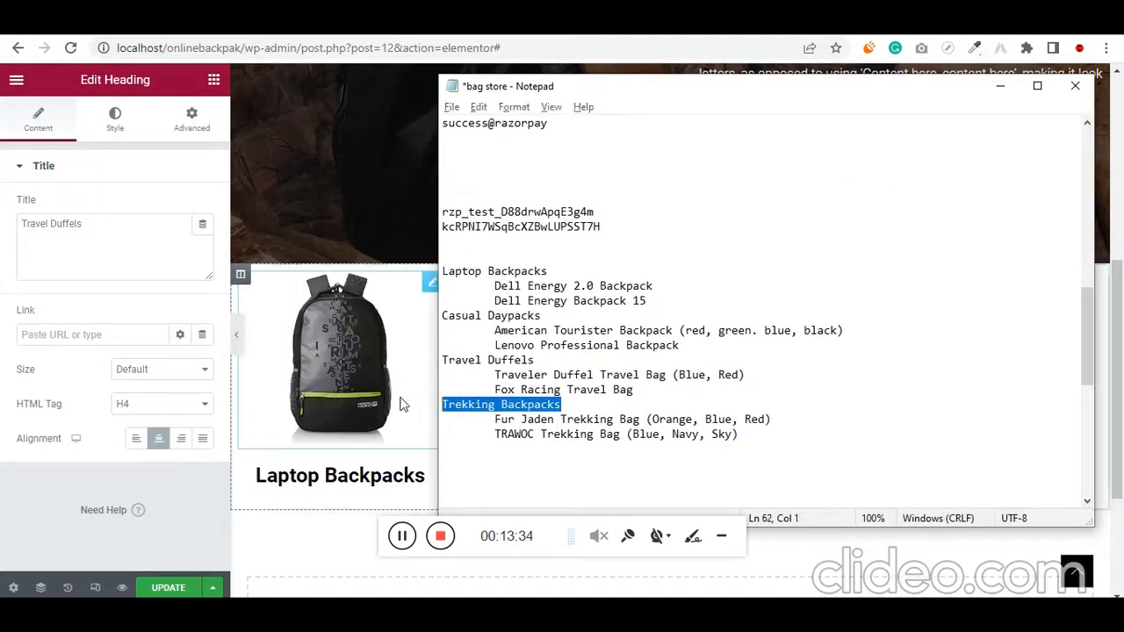
{"action": "key", "text": "alt+Tab"}
{"action": "left_click", "coordinate": [1090, 464]}
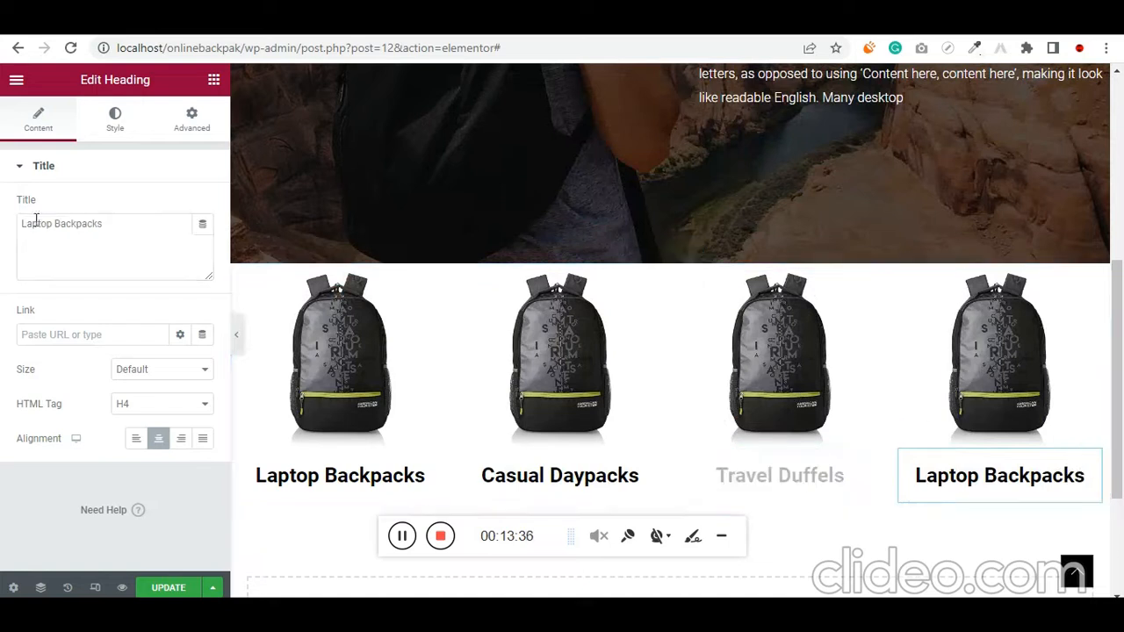
{"action": "left_click", "coordinate": [93, 226]}
{"action": "key", "text": "ctrl+a"}
{"action": "key", "text": "ctrl+v"}
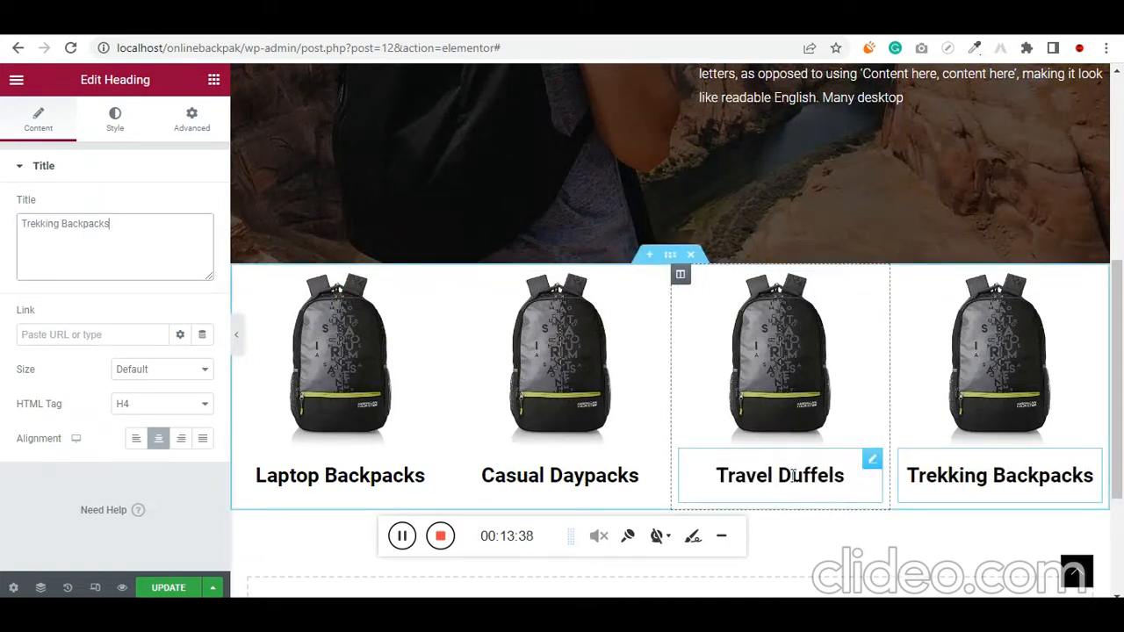
Replace the image above "Casual Daypacks" with the blue backpack picture 91uF69DaDGL._SY606_.jpg from the media library
{"action": "left_click", "coordinate": [539, 341]}
{"action": "left_click", "coordinate": [172, 243]}
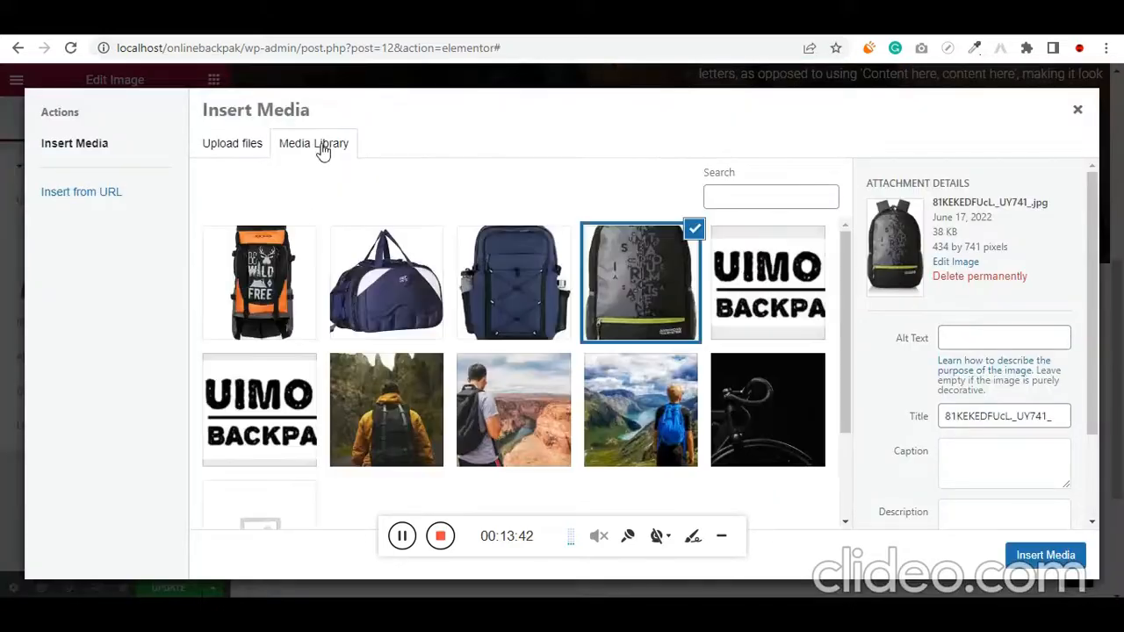
{"action": "left_click", "coordinate": [524, 324]}
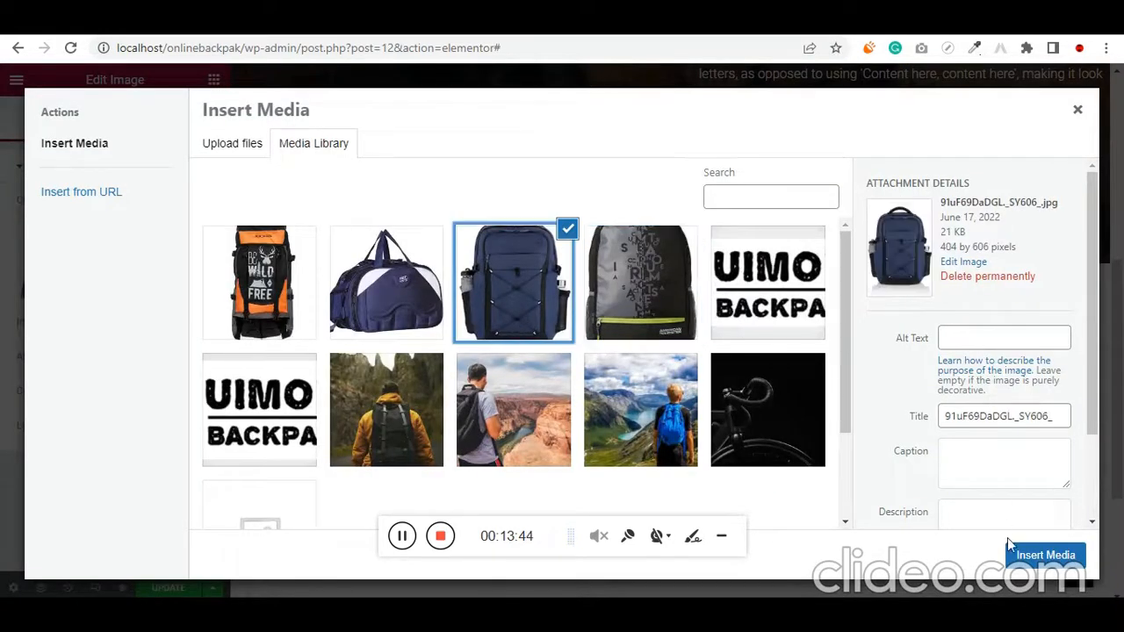
{"action": "left_click", "coordinate": [1029, 554]}
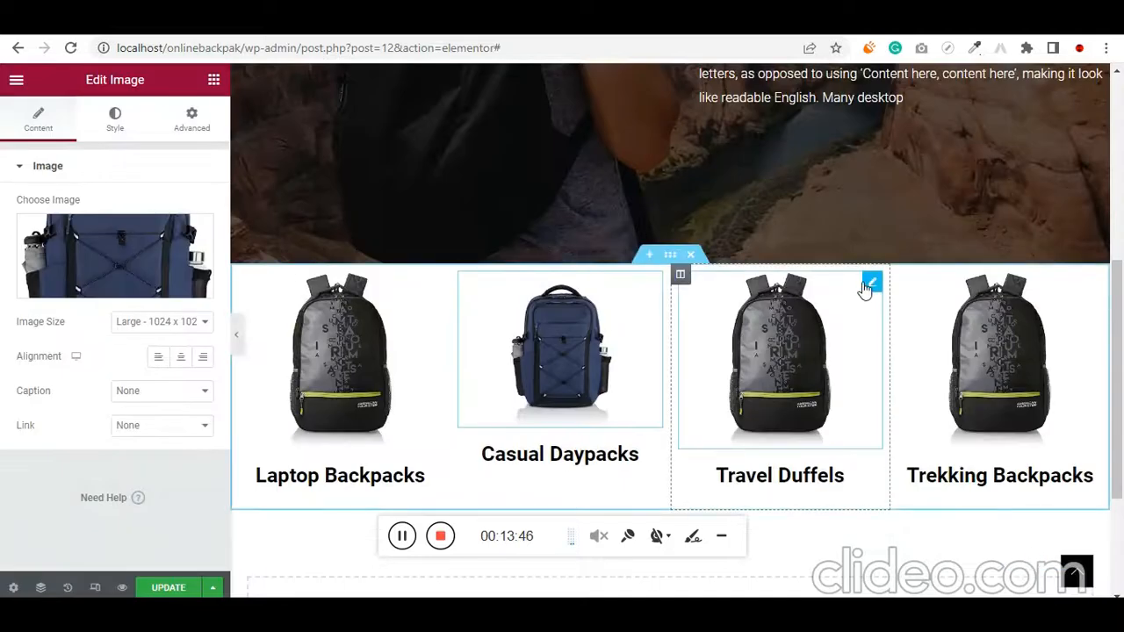
Replace the image above "Travel Duffels" with the navy and white duffel bag picture from the media library
{"action": "left_click", "coordinate": [866, 285]}
{"action": "left_click", "coordinate": [119, 268]}
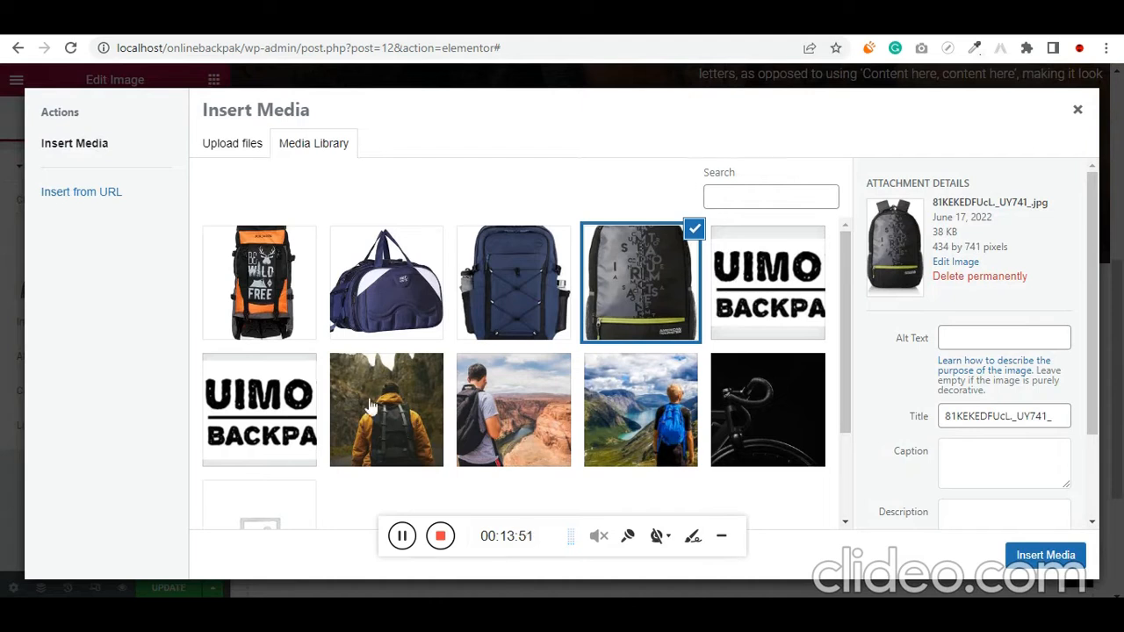
{"action": "left_click", "coordinate": [375, 293]}
{"action": "left_click", "coordinate": [1047, 556]}
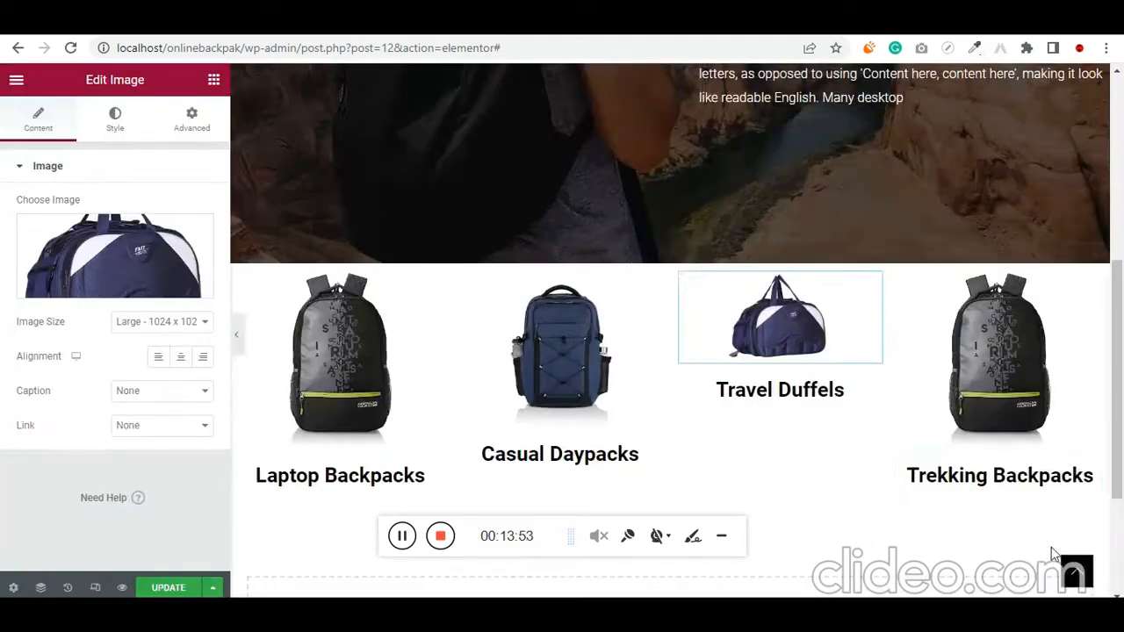
Replace the image above "Trekking Backpacks" with orange.jpg from the media library
{"action": "key", "text": "alt+Tab"}
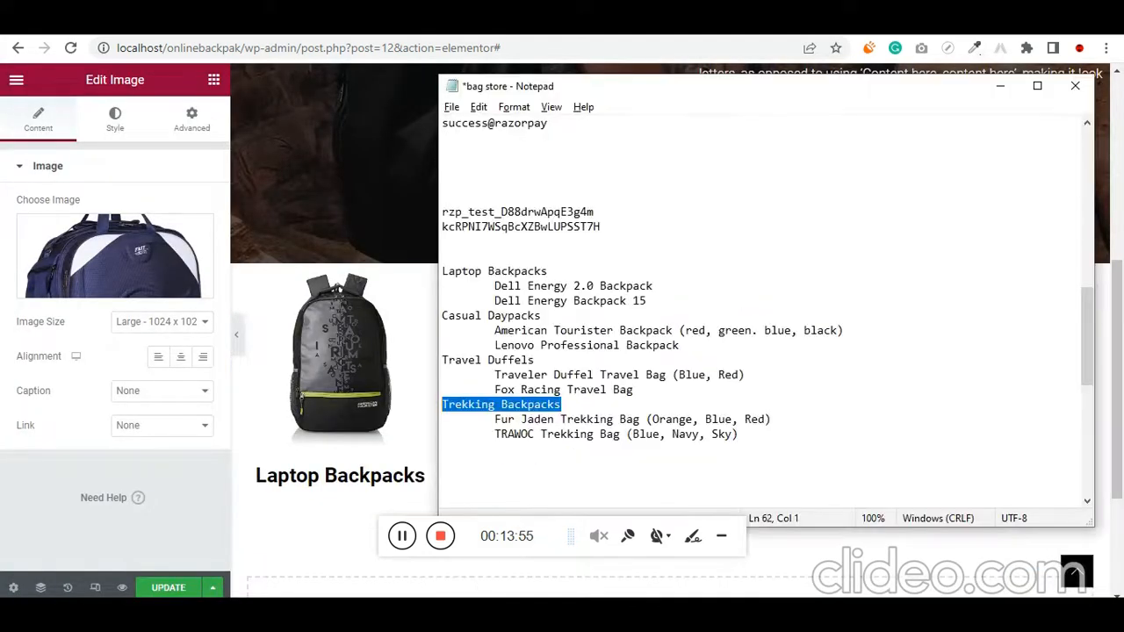
{"action": "key", "text": "alt+Tab"}
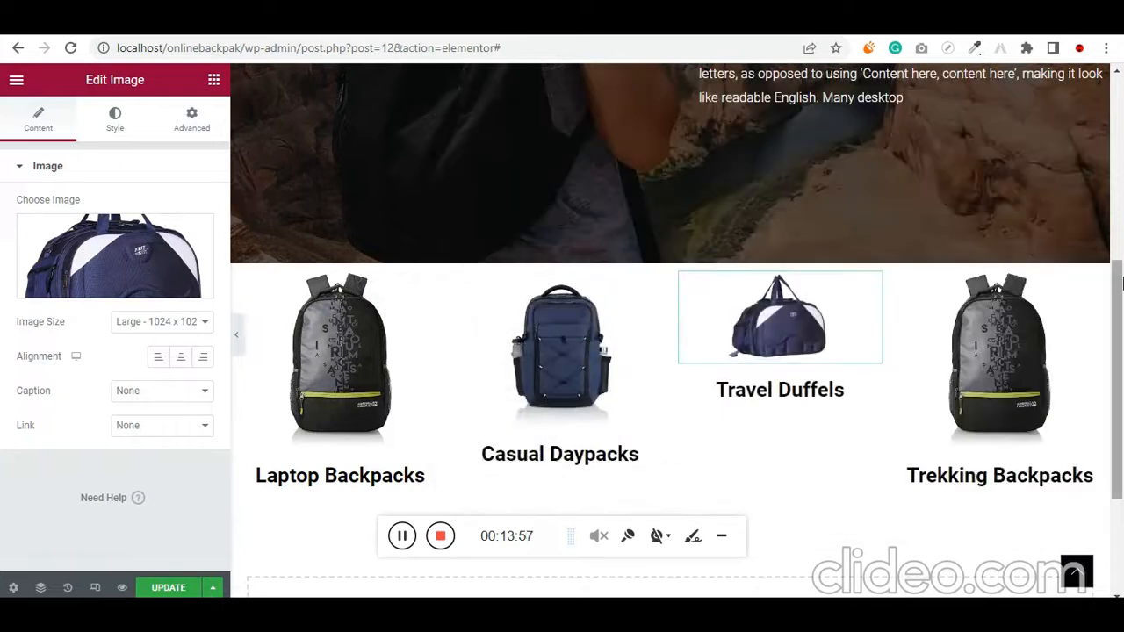
{"action": "left_click", "coordinate": [1090, 288]}
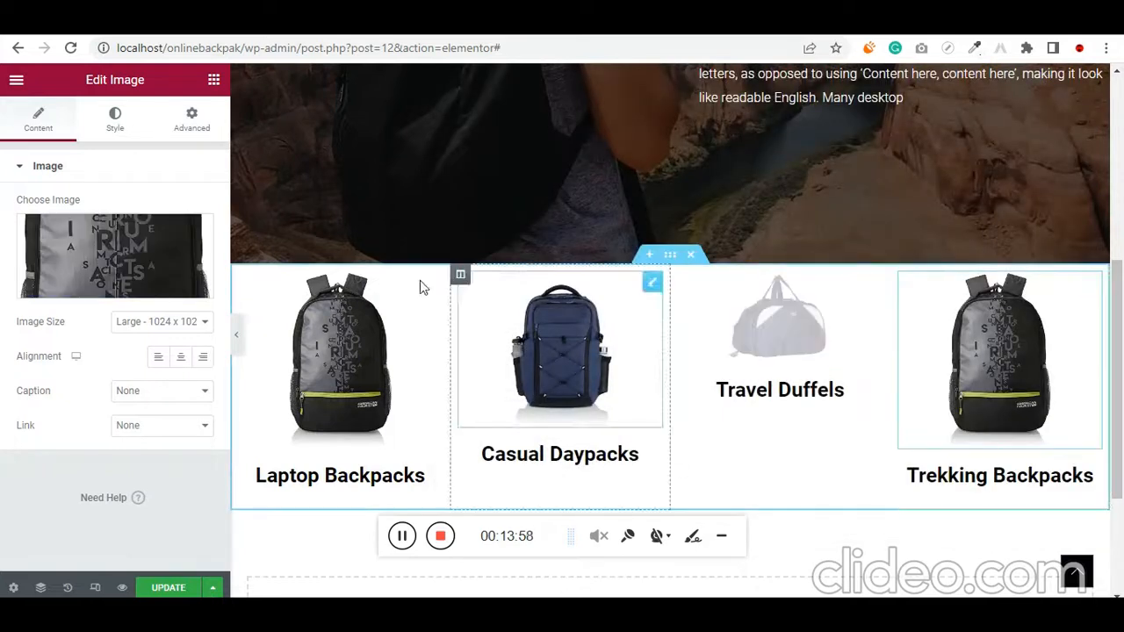
{"action": "left_click", "coordinate": [110, 246]}
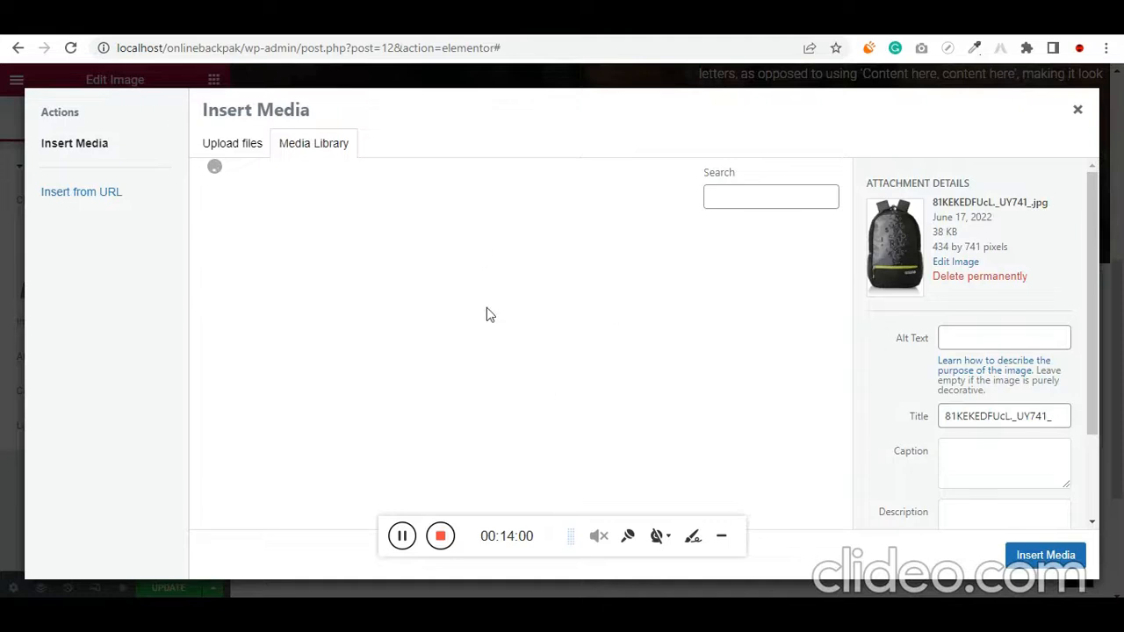
{"action": "left_click", "coordinate": [334, 149]}
{"action": "left_click", "coordinate": [270, 293]}
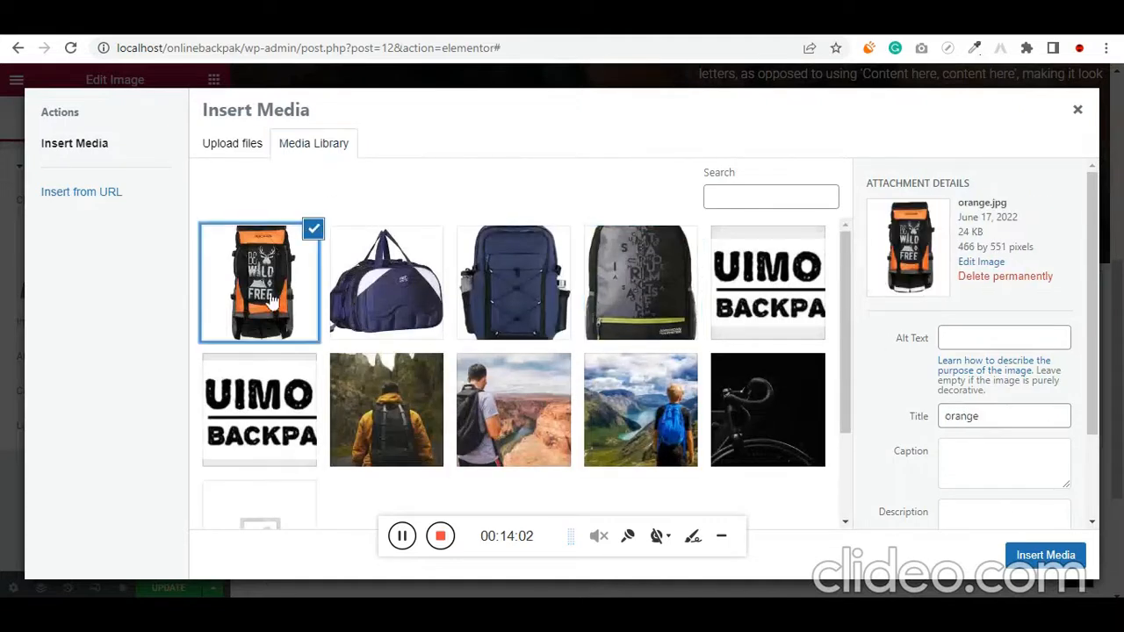
{"action": "left_click", "coordinate": [1044, 554]}
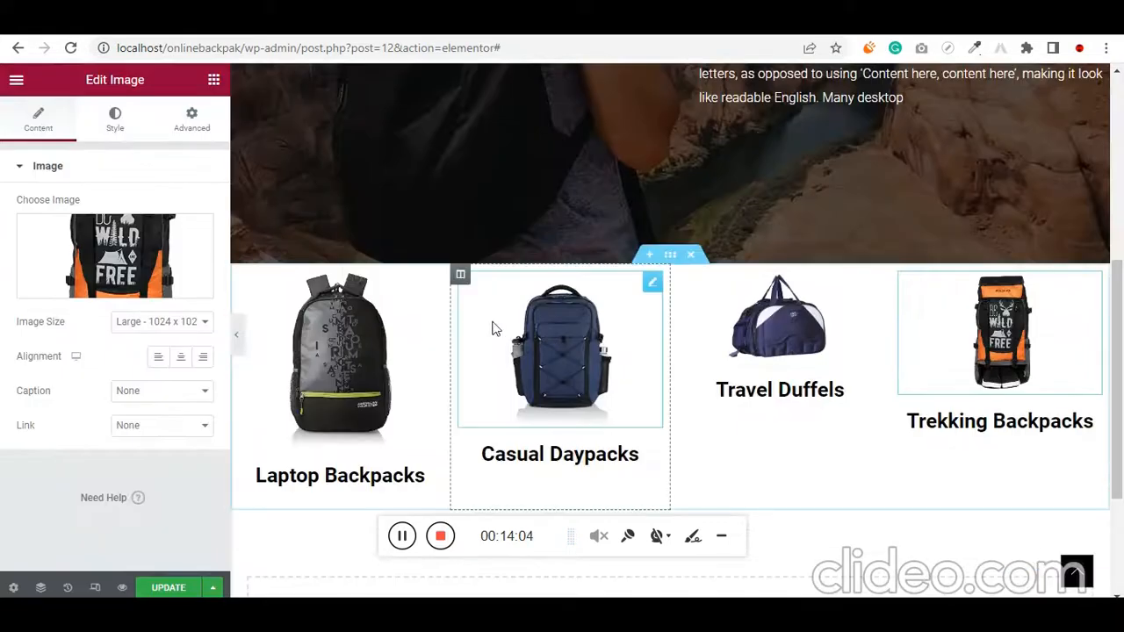
Set the width of the Casual Daypacks image to 58%
{"action": "left_click", "coordinate": [651, 285]}
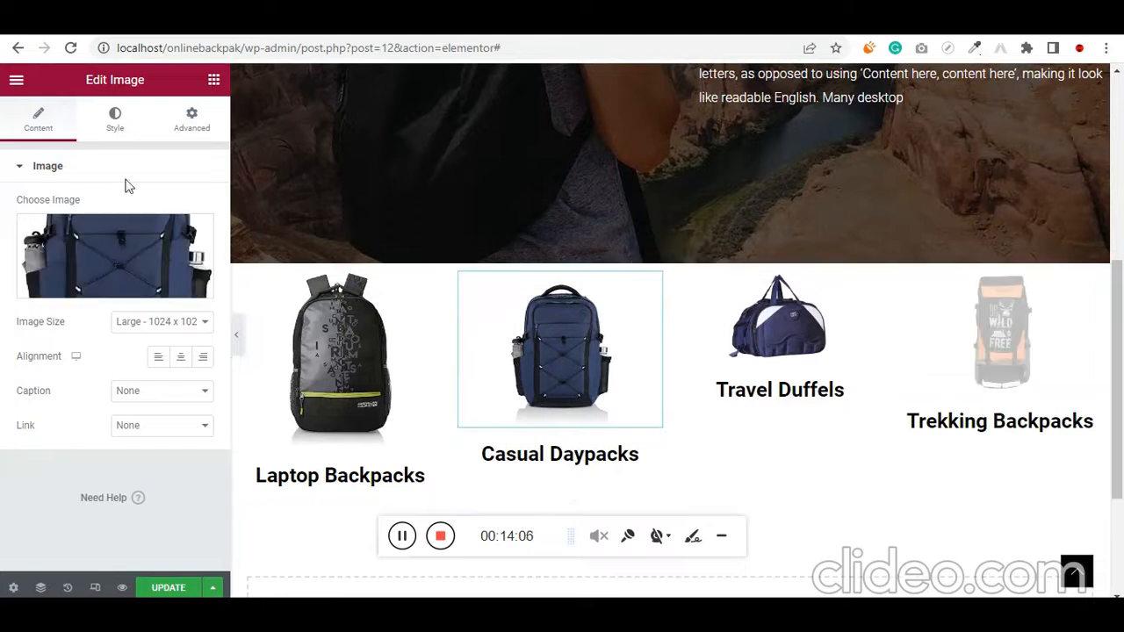
{"action": "left_click", "coordinate": [113, 121]}
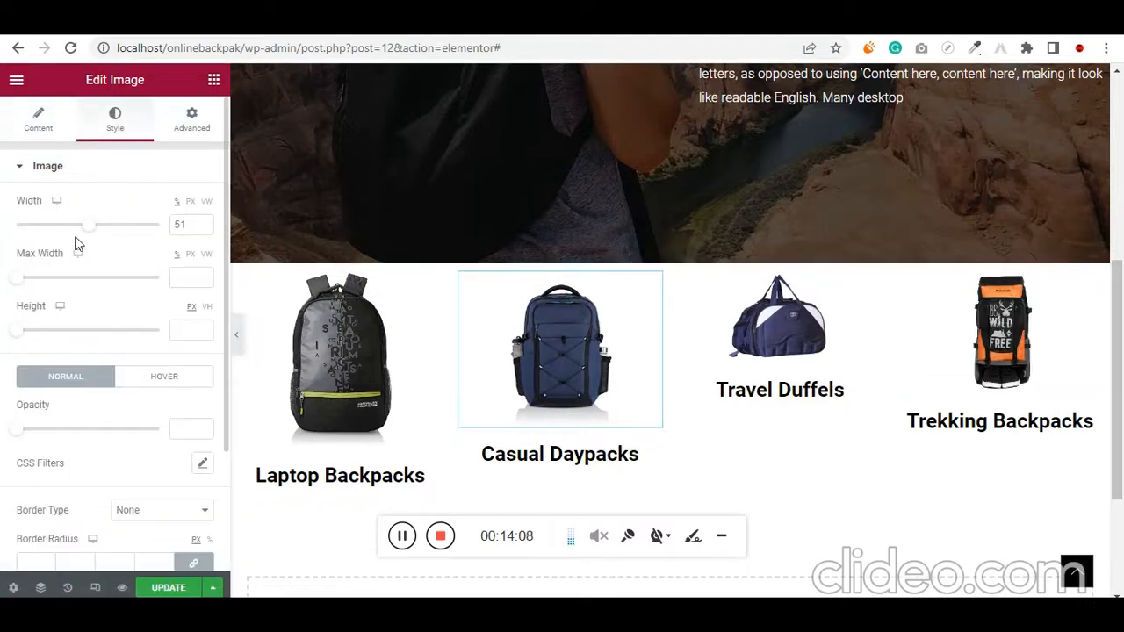
{"action": "left_click_drag", "start_coordinate": [94, 235], "coordinate": [103, 239]}
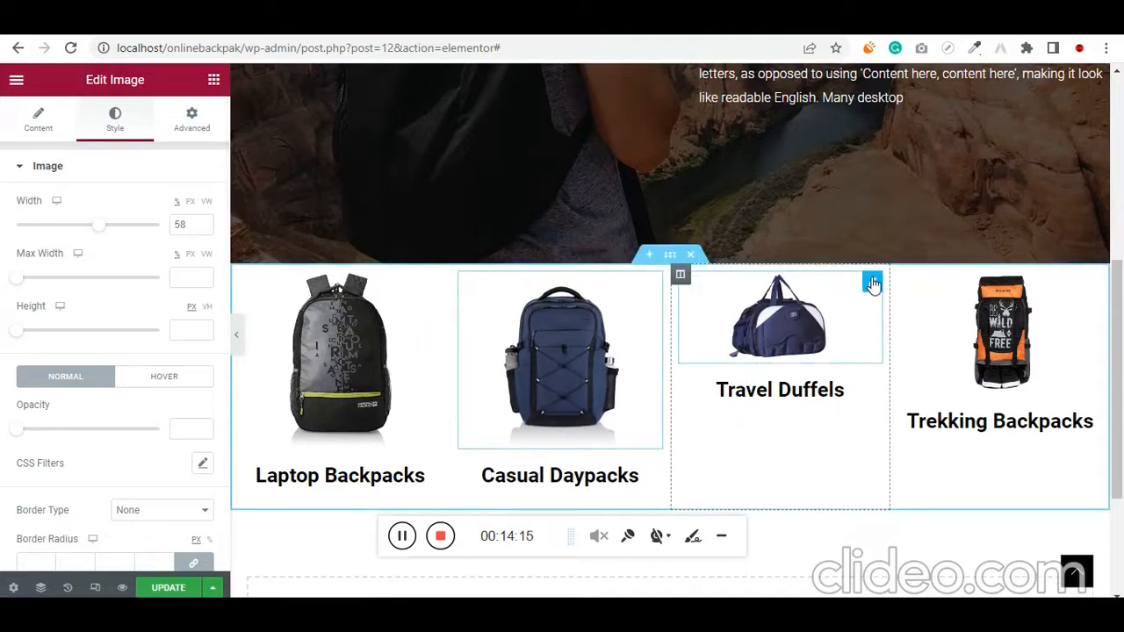
Set the width of the Travel Duffels image to 100%
{"action": "left_click", "coordinate": [872, 283]}
{"action": "left_click", "coordinate": [118, 136]}
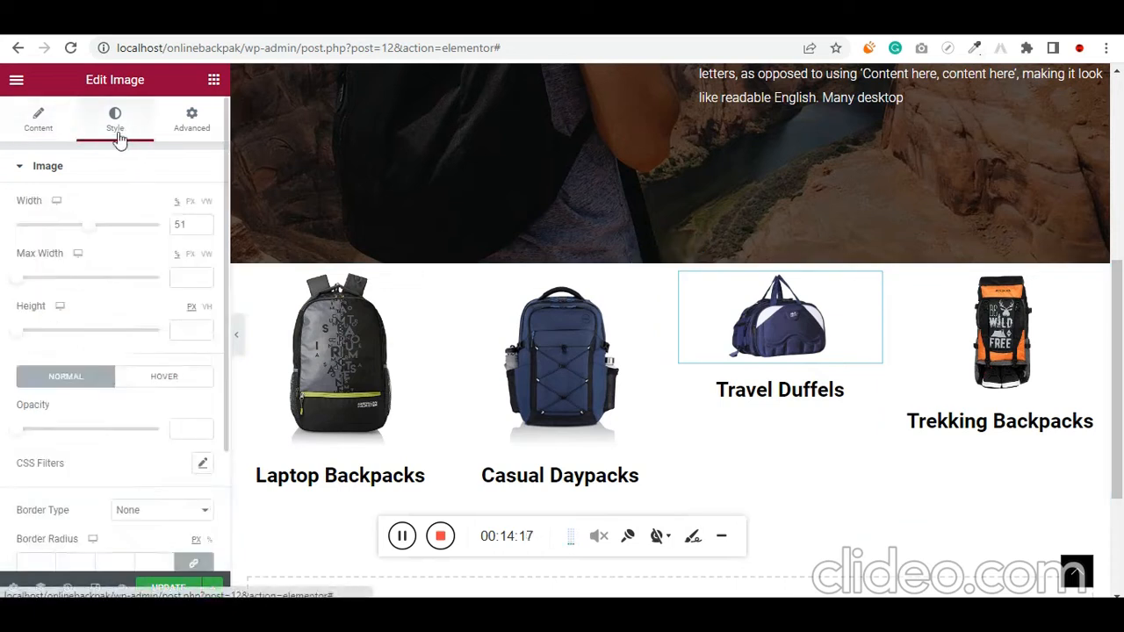
{"action": "left_click_drag", "start_coordinate": [88, 233], "coordinate": [171, 218]}
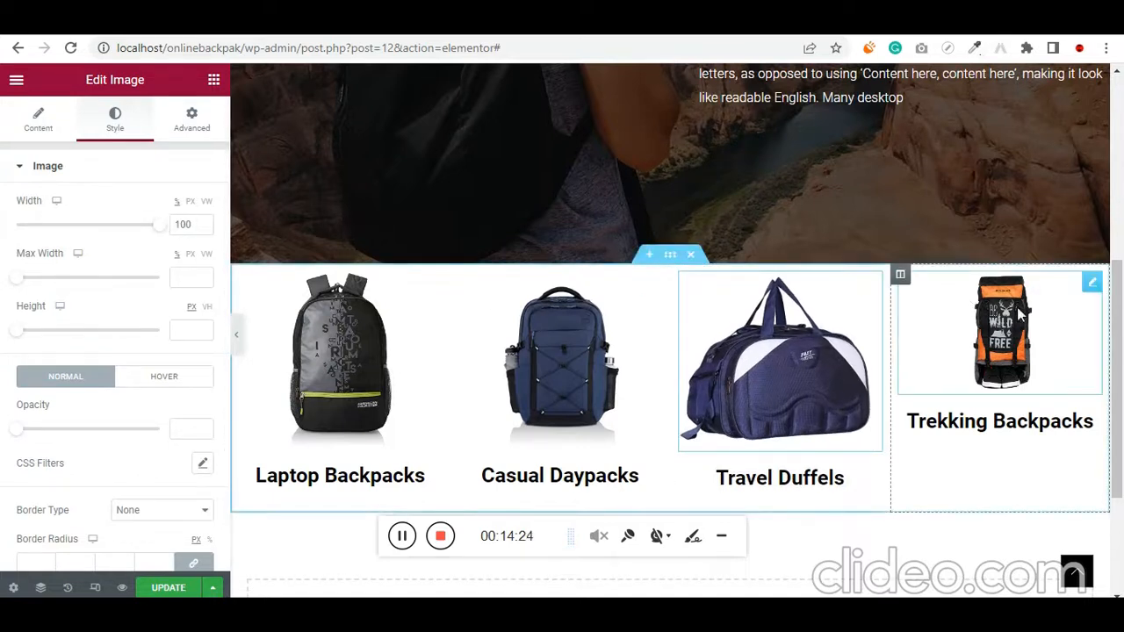
{"action": "scroll", "coordinate": [1099, 286], "scroll_direction": "right", "scroll_amount": 1}
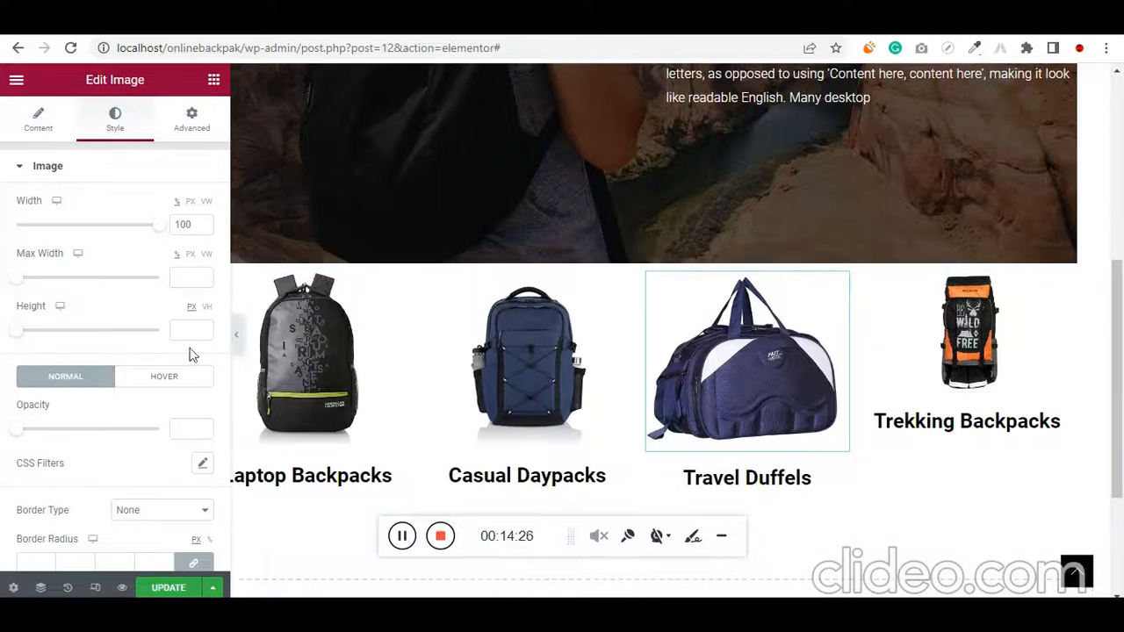
{"action": "left_click_drag", "start_coordinate": [22, 281], "coordinate": [38, 282]}
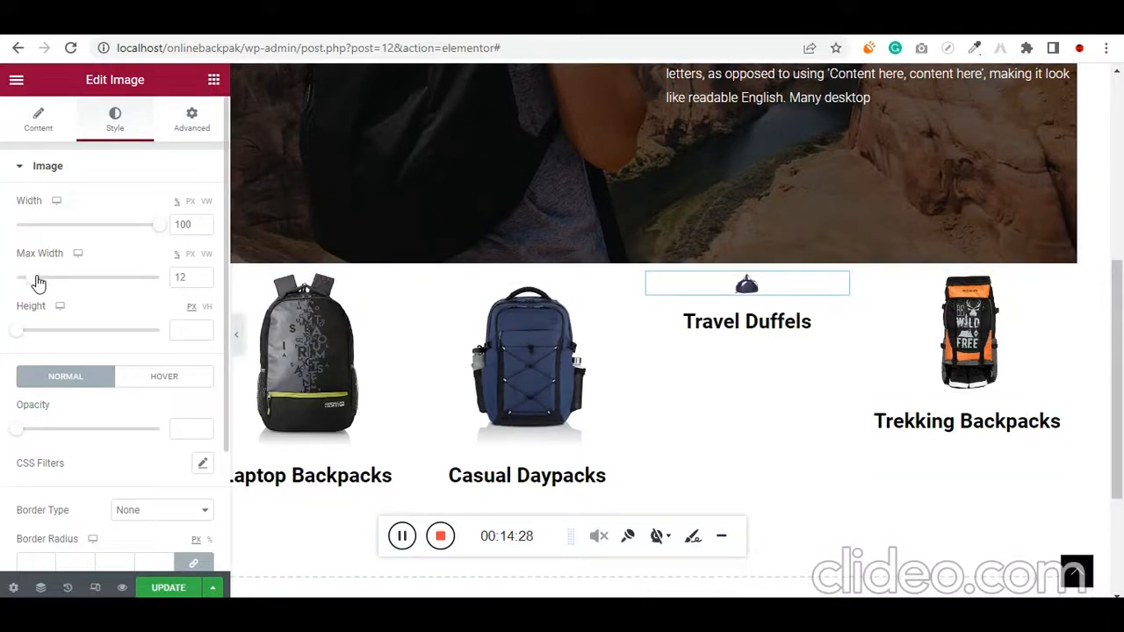
{"action": "key", "text": "ctrl+z"}
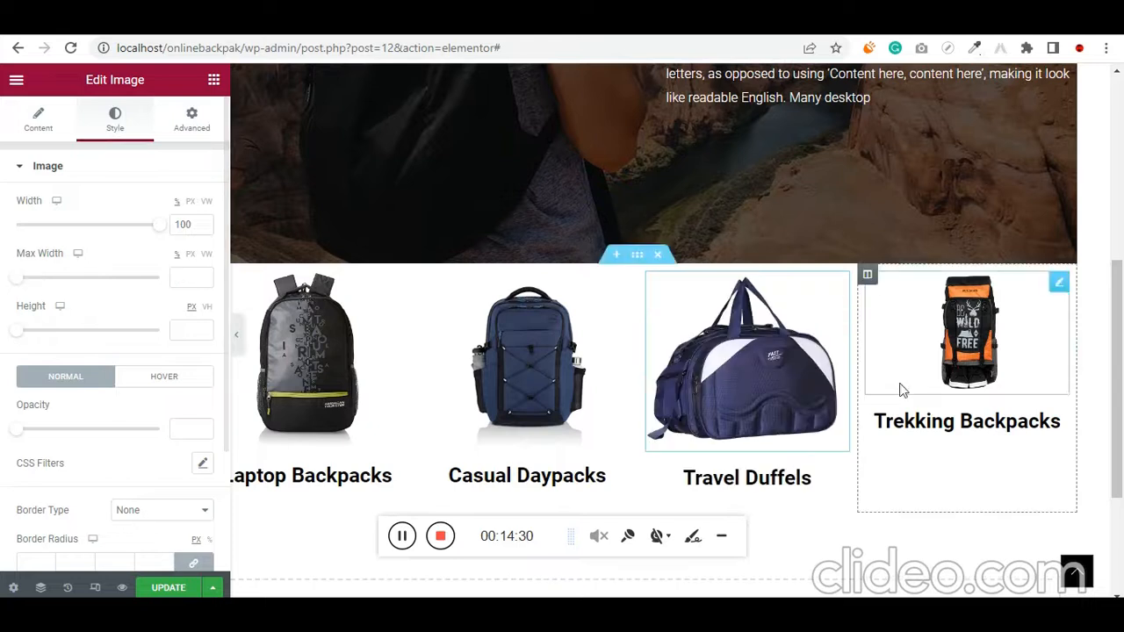
Set the width of the Trekking Backpacks image to 75%
{"action": "left_click", "coordinate": [1058, 281]}
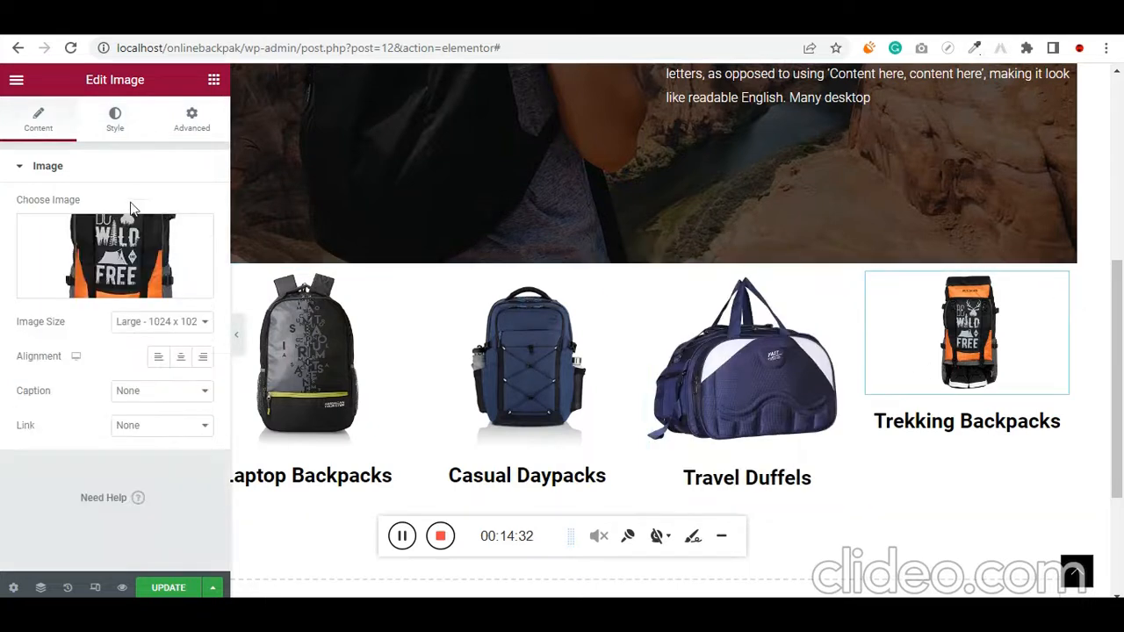
{"action": "left_click", "coordinate": [158, 121]}
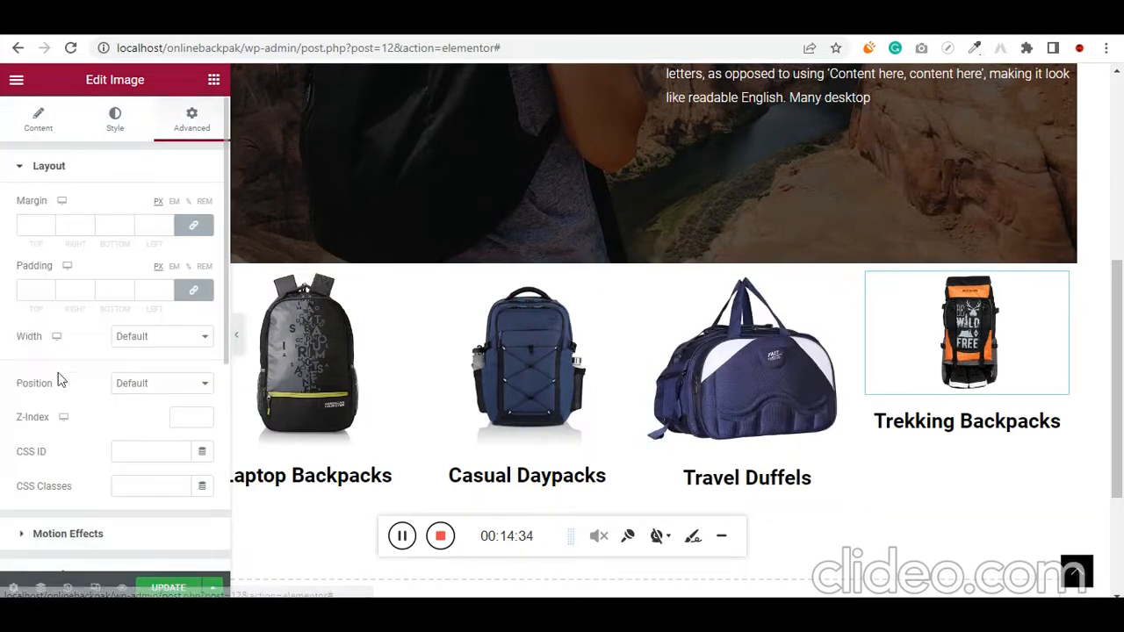
{"action": "left_click", "coordinate": [136, 136]}
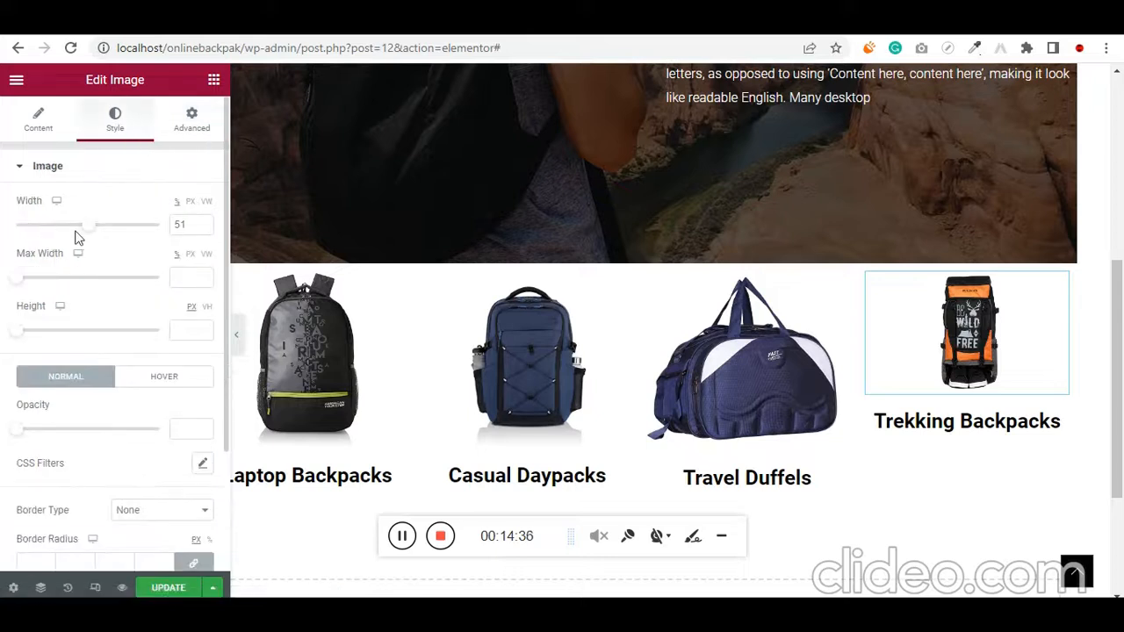
{"action": "left_click_drag", "start_coordinate": [97, 232], "coordinate": [130, 238]}
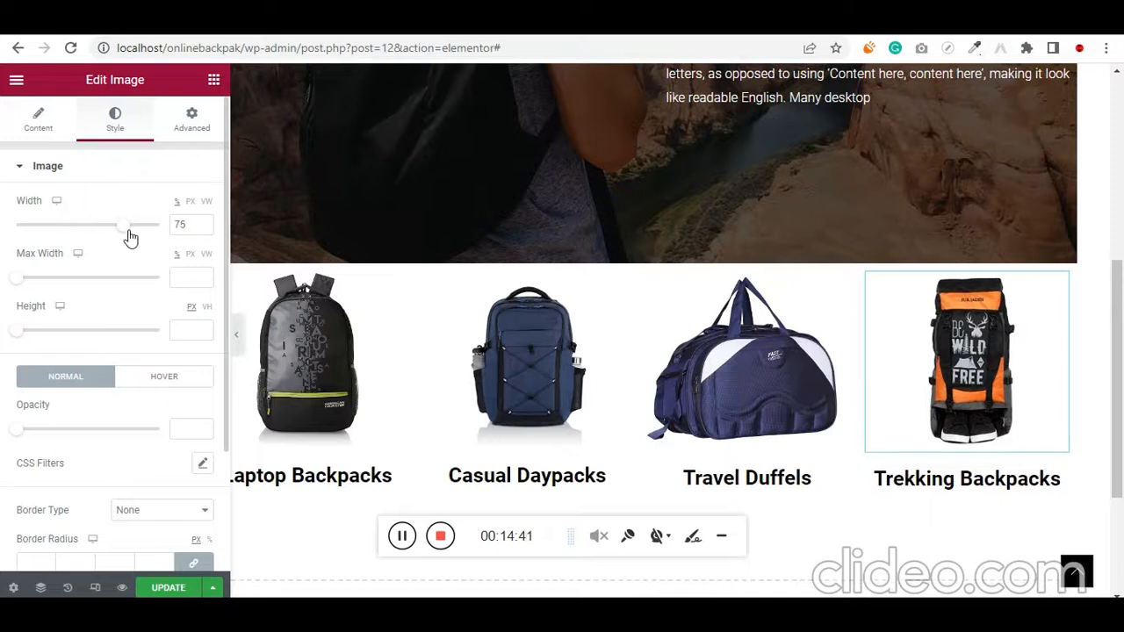
Set the hover animation of the Laptop Backpacks image to Pulse
{"action": "scroll", "coordinate": [621, 401], "scroll_direction": "down", "scroll_amount": 1}
{"action": "scroll", "coordinate": [622, 401], "scroll_direction": "up", "scroll_amount": 3}
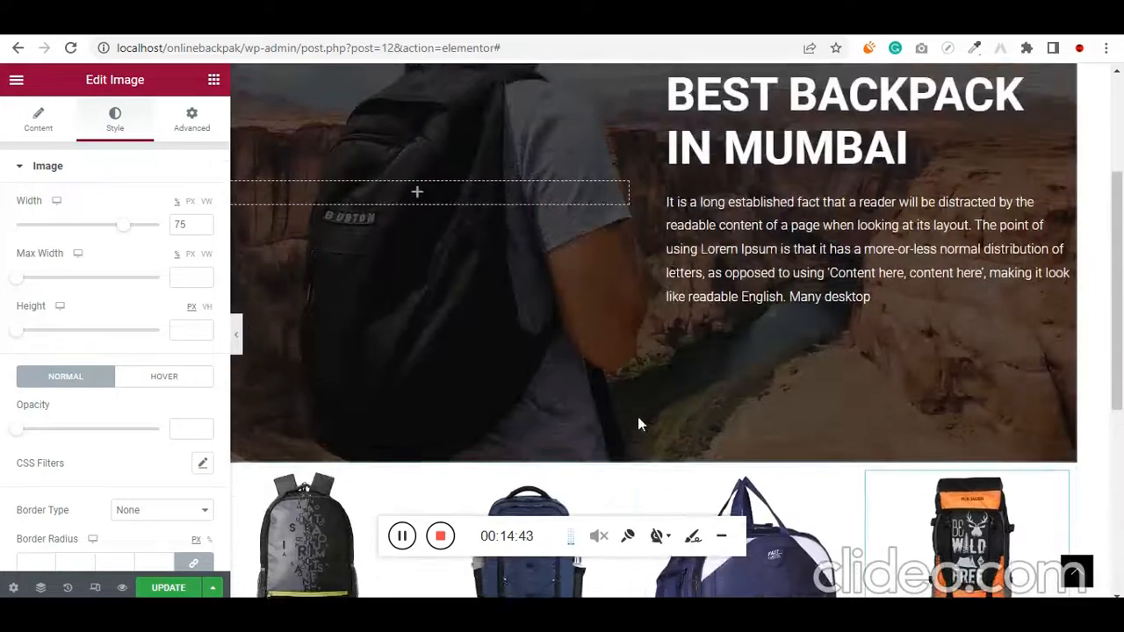
{"action": "scroll", "coordinate": [637, 416], "scroll_direction": "down", "scroll_amount": 1}
{"action": "scroll", "coordinate": [315, 527], "scroll_direction": "down", "scroll_amount": 1}
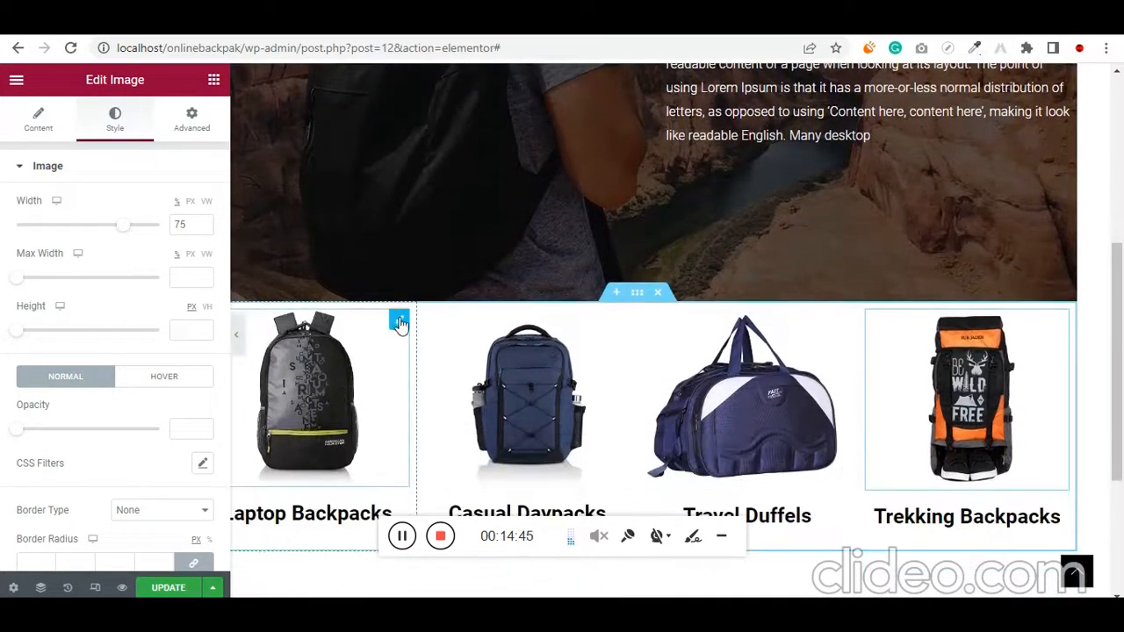
{"action": "left_click", "coordinate": [399, 323]}
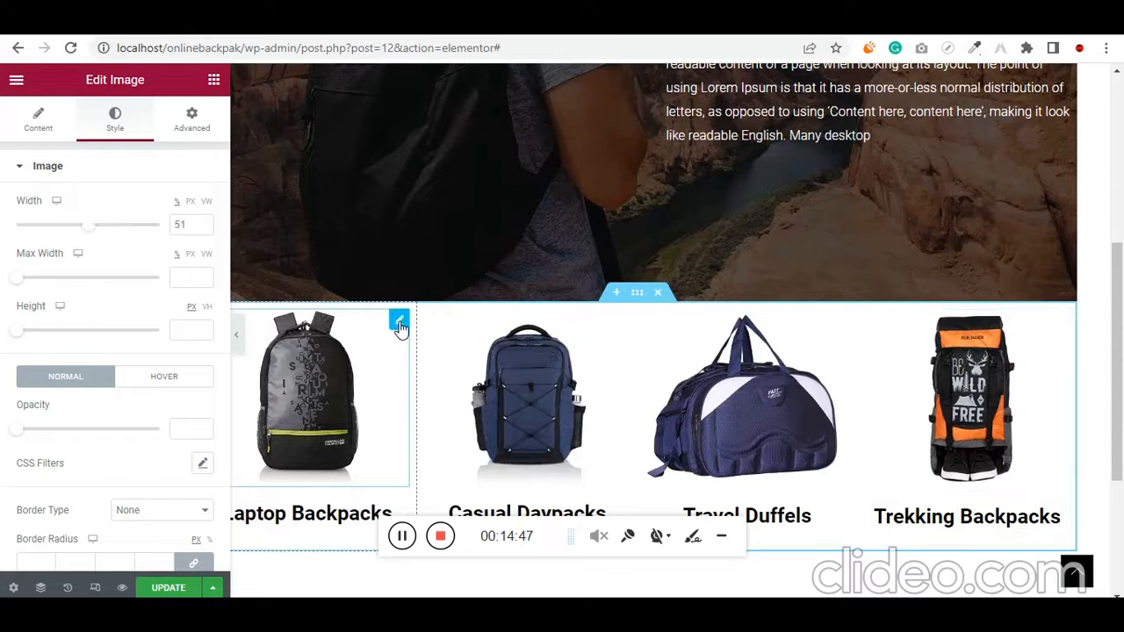
{"action": "scroll", "coordinate": [119, 304], "scroll_direction": "down", "scroll_amount": 2}
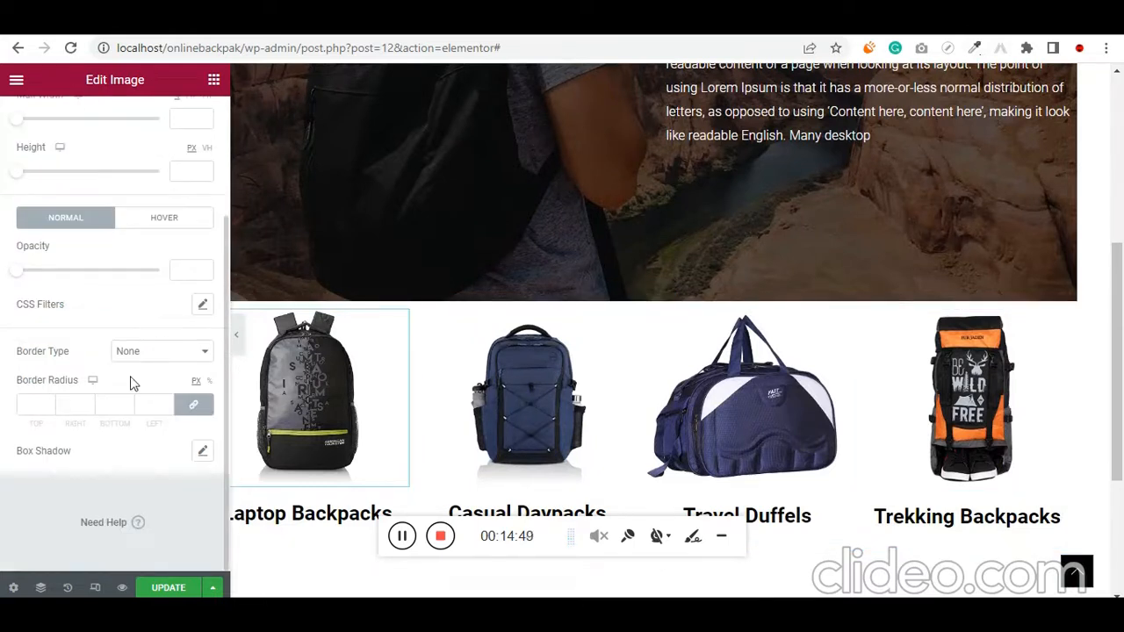
{"action": "scroll", "coordinate": [98, 455], "scroll_direction": "up", "scroll_amount": 2}
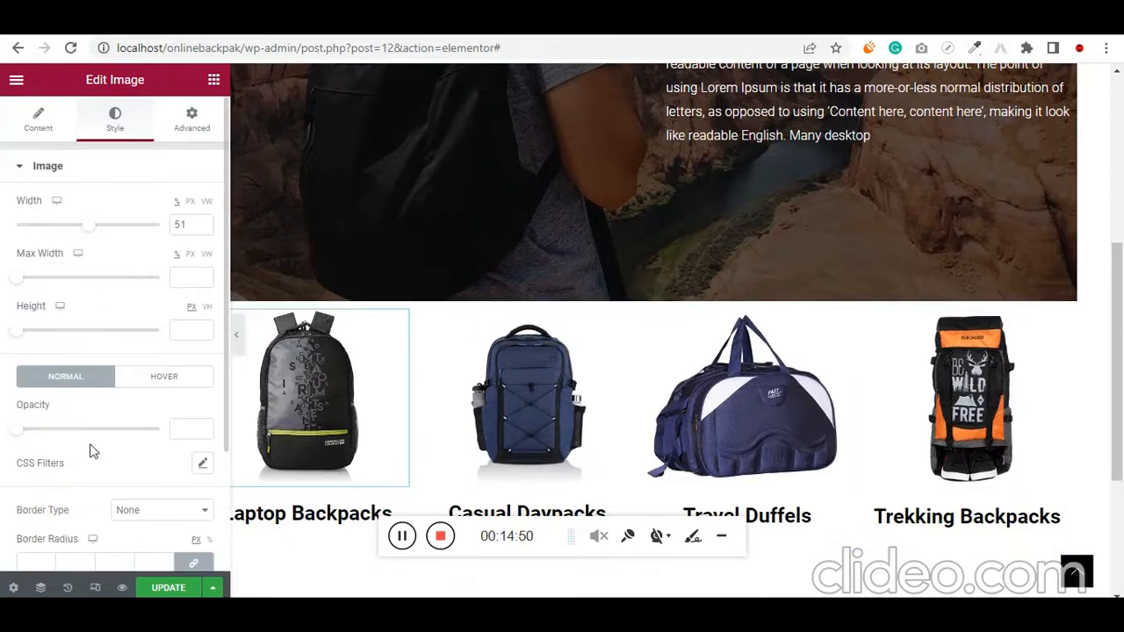
{"action": "left_click", "coordinate": [190, 119]}
{"action": "scroll", "coordinate": [105, 382], "scroll_direction": "down", "scroll_amount": 3}
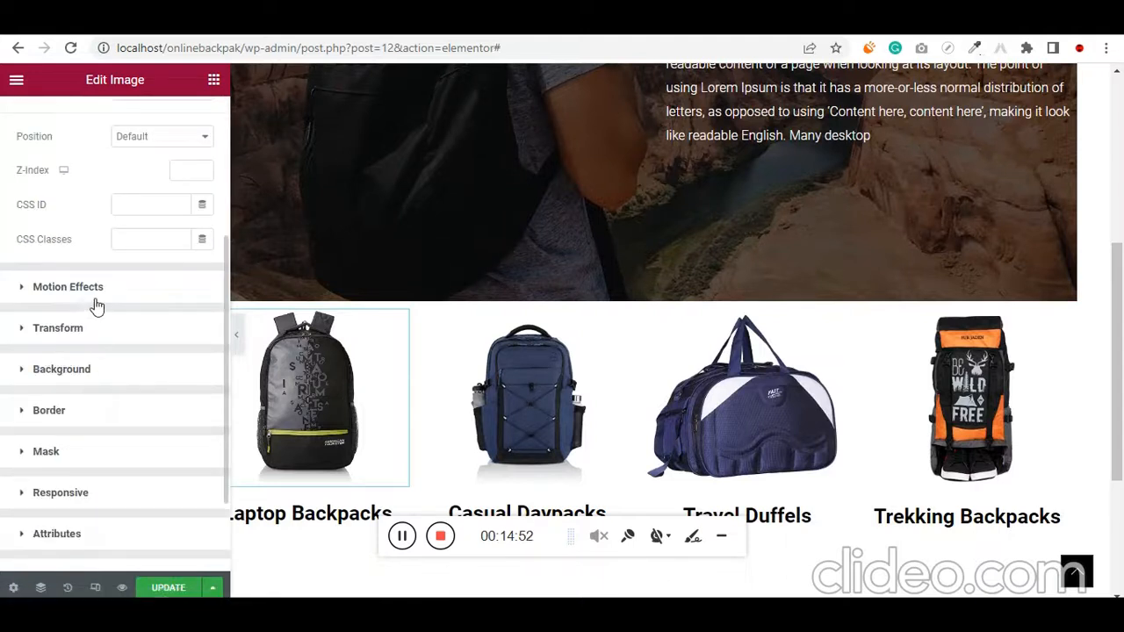
{"action": "scroll", "coordinate": [92, 325], "scroll_direction": "up", "scroll_amount": 3}
{"action": "left_click", "coordinate": [132, 139]}
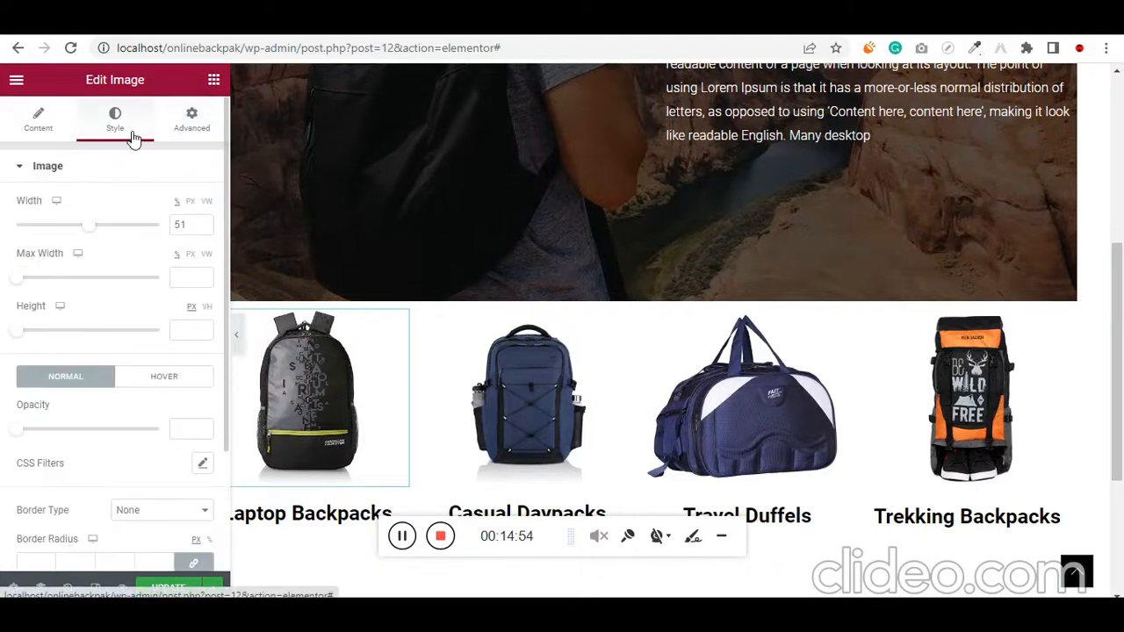
{"action": "left_click", "coordinate": [161, 385]}
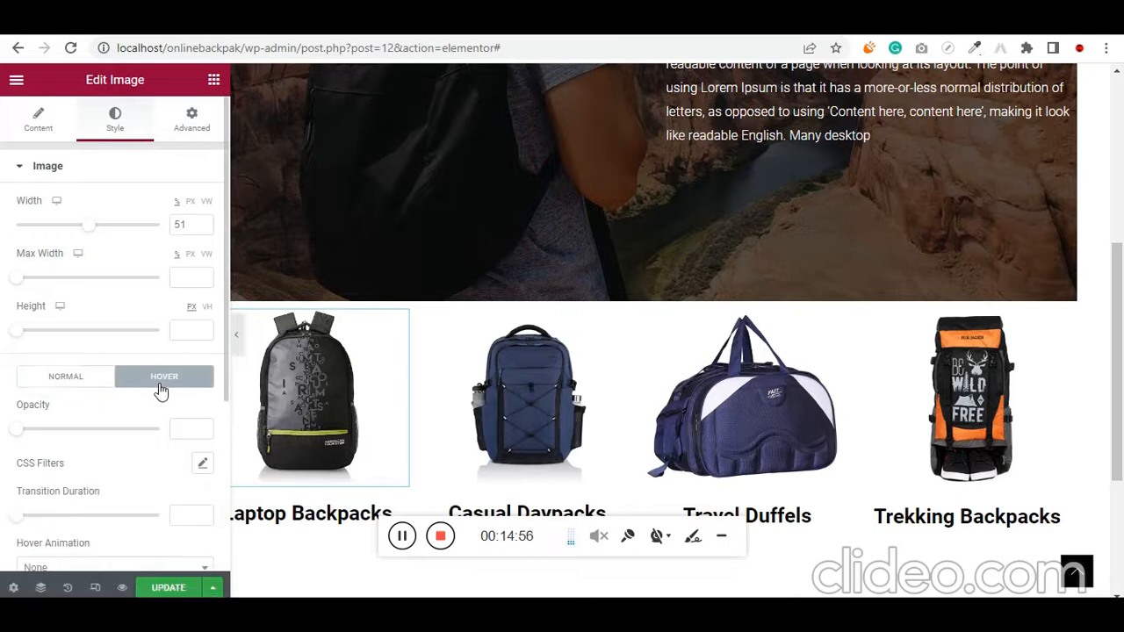
{"action": "scroll", "coordinate": [160, 386], "scroll_direction": "down", "scroll_amount": 3}
{"action": "left_click", "coordinate": [46, 317]}
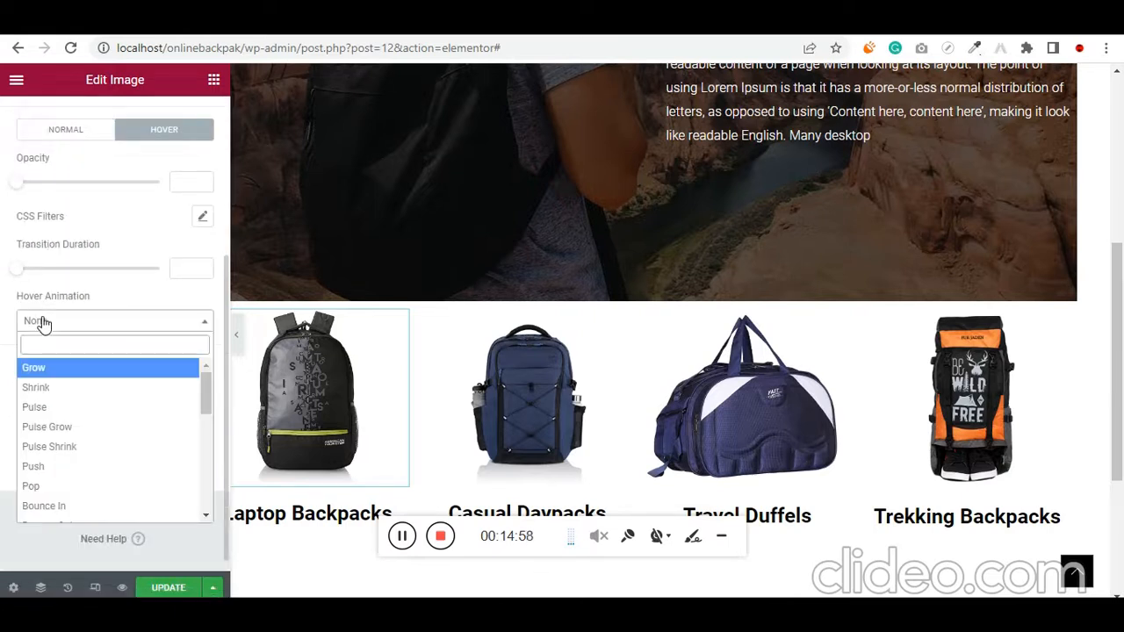
{"action": "left_click", "coordinate": [61, 409]}
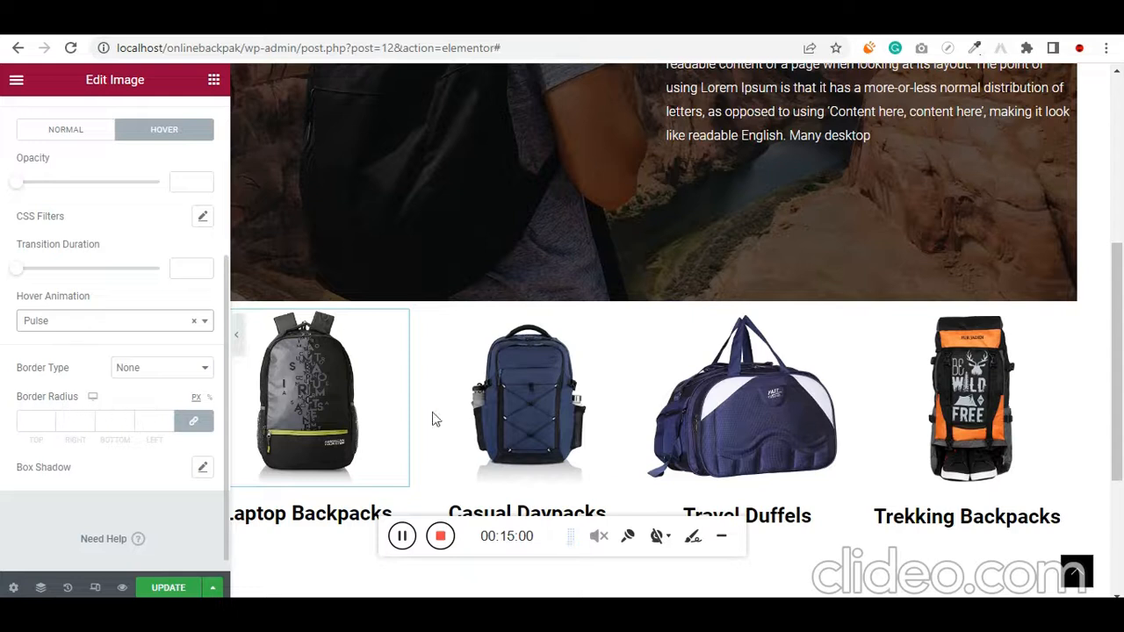
{"action": "mouse_move", "coordinate": [330, 402]}
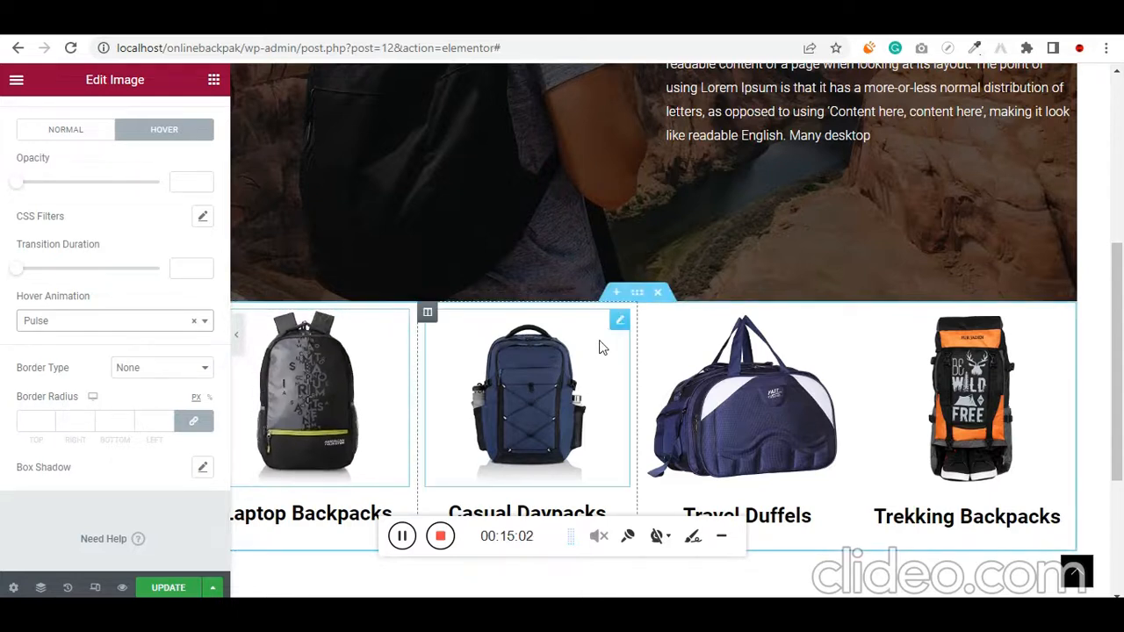
Try to copy the Laptop Backpacks image's style onto the Casual Daypacks image
{"action": "right_click", "coordinate": [401, 327]}
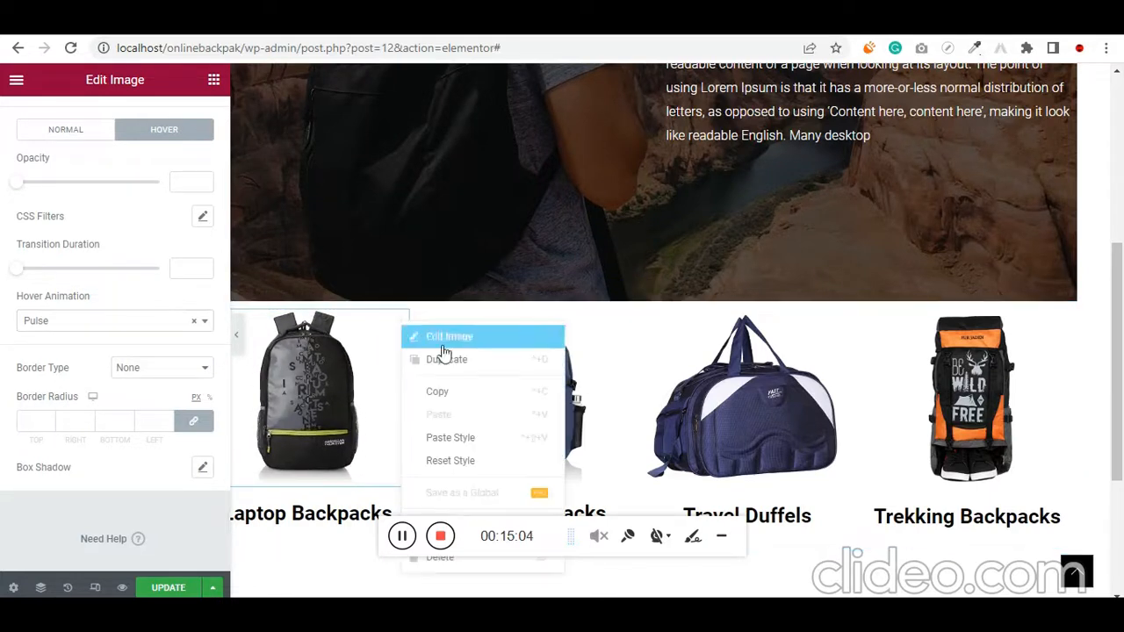
{"action": "left_click", "coordinate": [453, 394]}
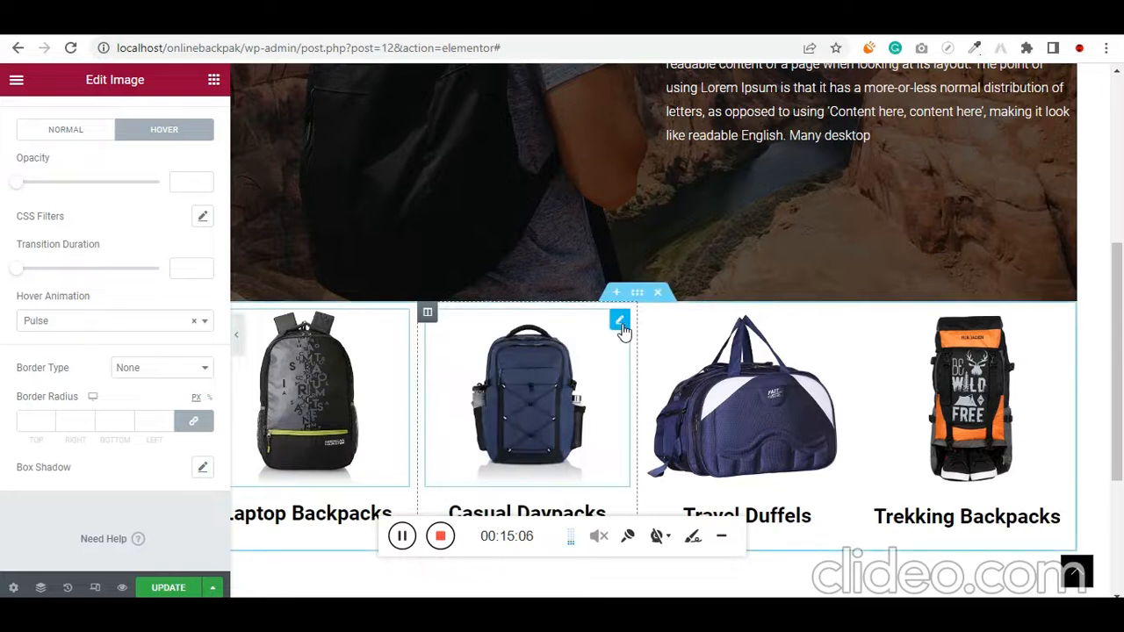
{"action": "right_click", "coordinate": [621, 328]}
{"action": "left_click", "coordinate": [669, 440]}
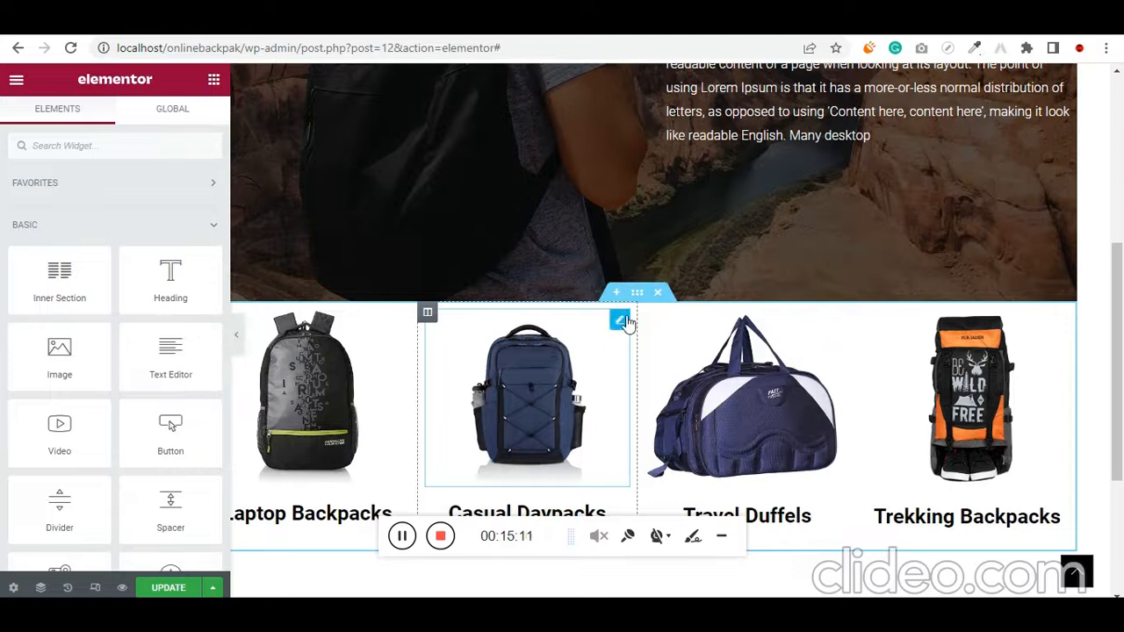
Set the hover animation of the Casual Daypacks image to Pulse
{"action": "left_click", "coordinate": [621, 321]}
{"action": "scroll", "coordinate": [100, 378], "scroll_direction": "down", "scroll_amount": 1}
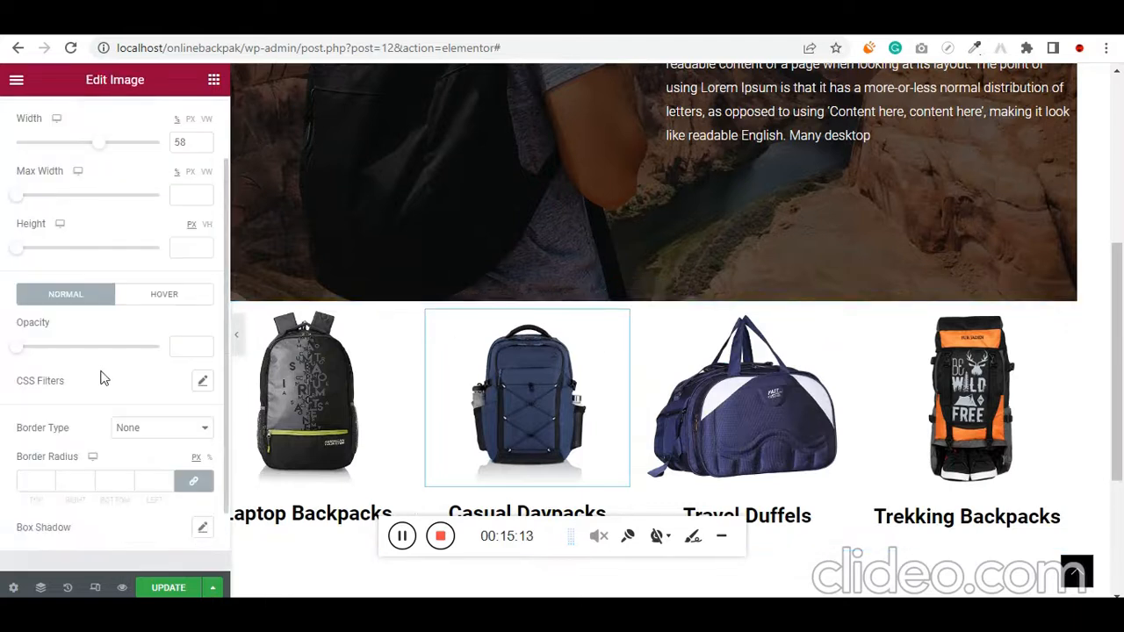
{"action": "left_click", "coordinate": [184, 298]}
{"action": "scroll", "coordinate": [120, 381], "scroll_direction": "down", "scroll_amount": 2}
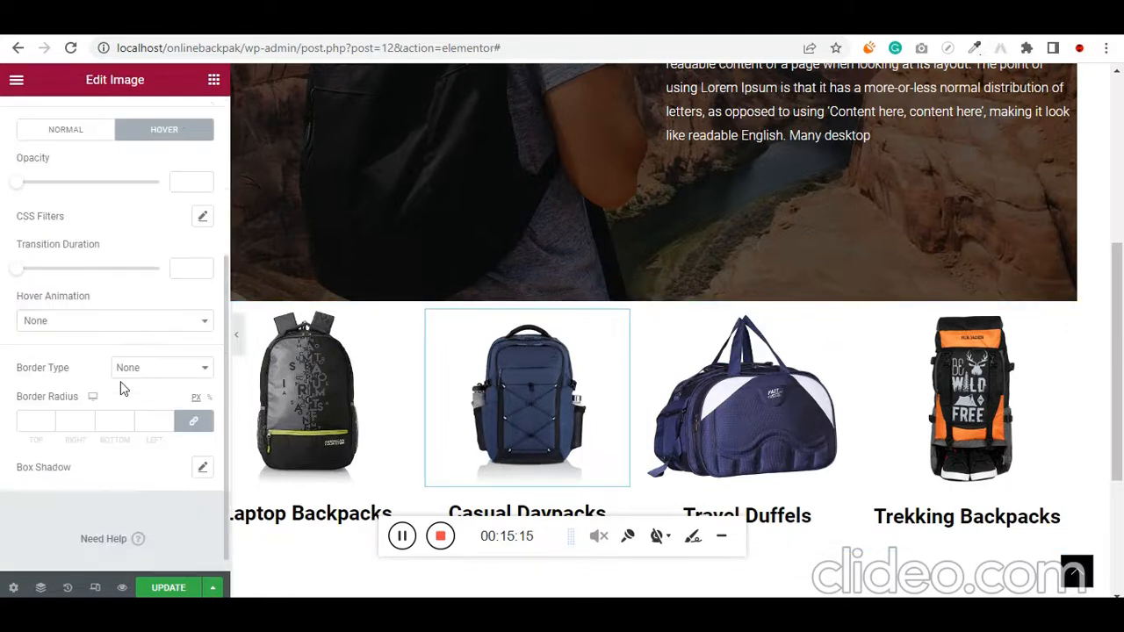
{"action": "left_click", "coordinate": [66, 322]}
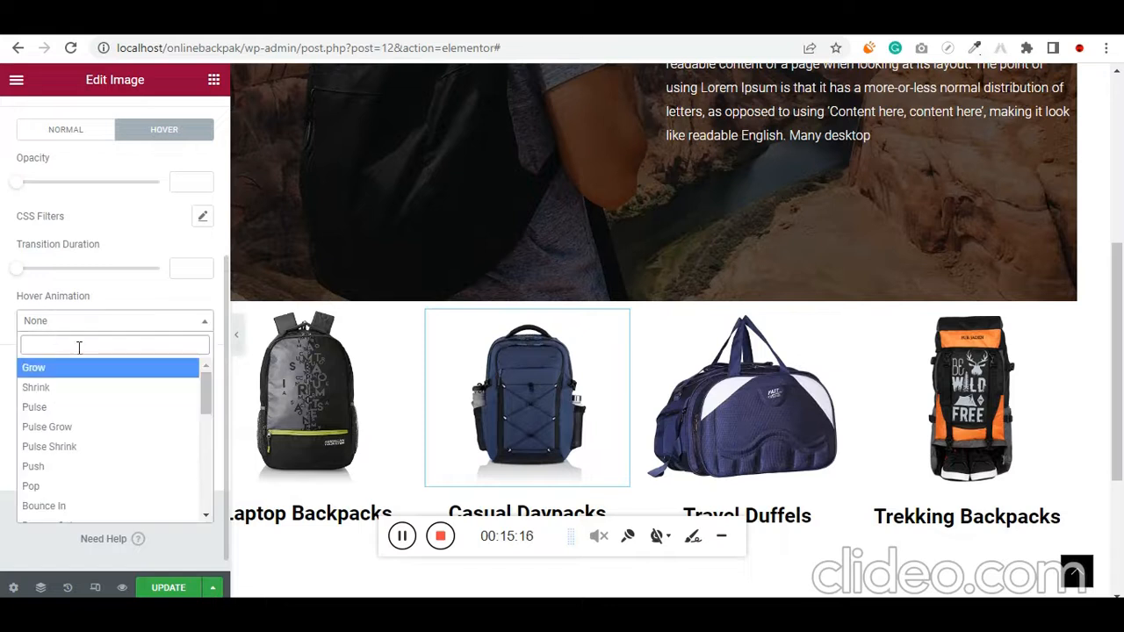
{"action": "left_click", "coordinate": [75, 404]}
{"action": "left_click", "coordinate": [402, 537]}
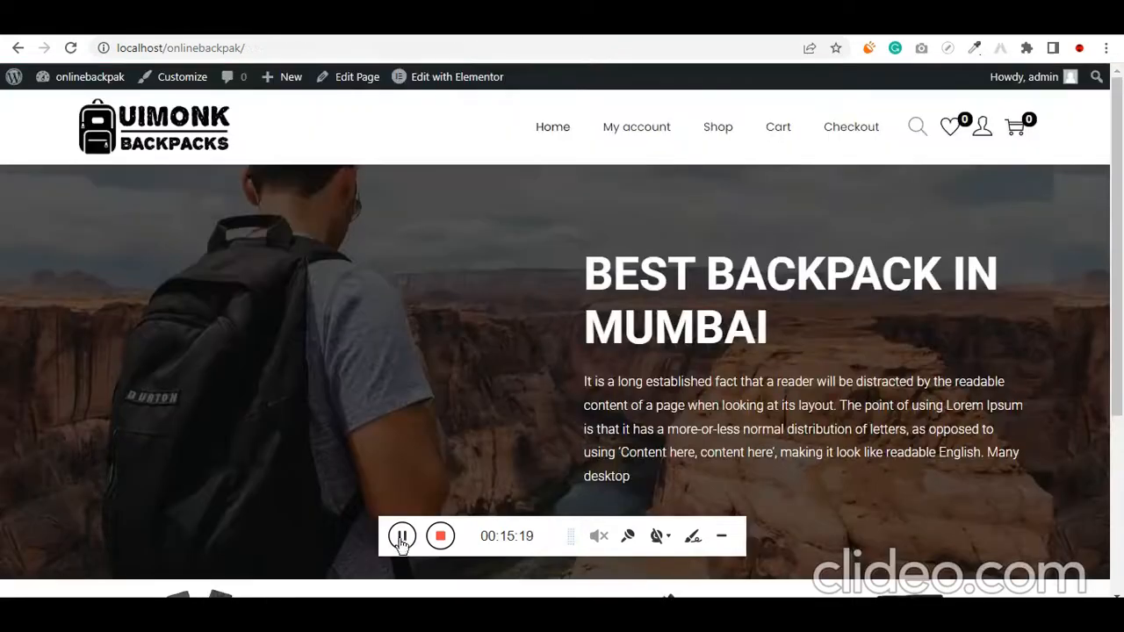
Review the hero banner and the four backpack categories on the live homepage
{"action": "scroll", "coordinate": [207, 450], "scroll_direction": "down", "scroll_amount": 2}
{"action": "scroll", "coordinate": [291, 307], "scroll_direction": "up", "scroll_amount": 2}
{"action": "scroll", "coordinate": [615, 324], "scroll_direction": "down", "scroll_amount": 3}
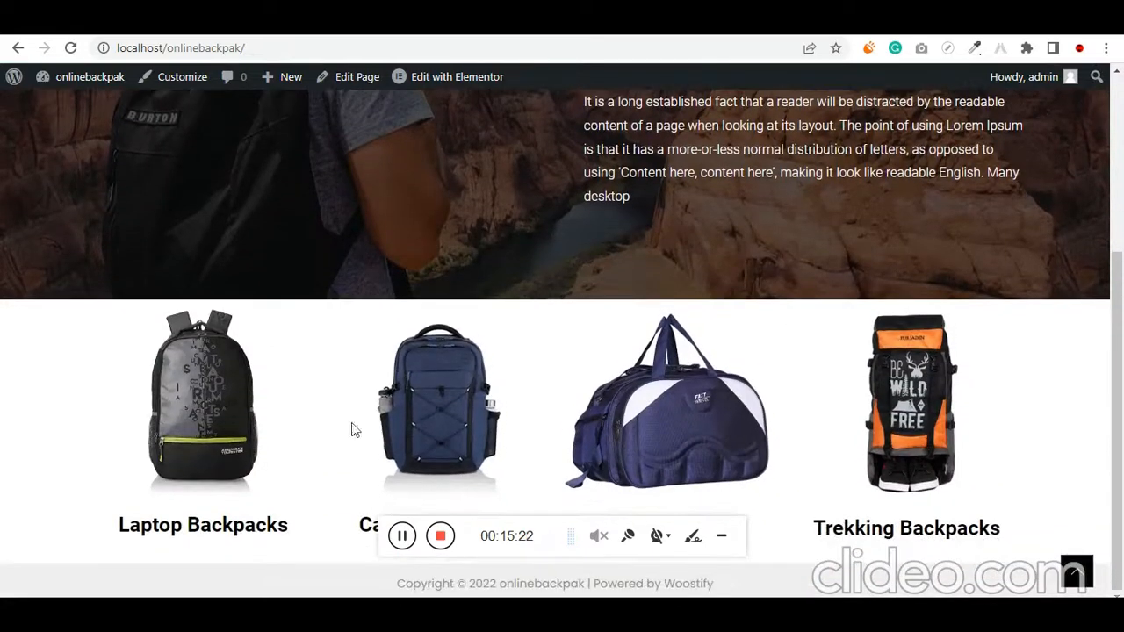
{"action": "scroll", "coordinate": [175, 429], "scroll_direction": "up", "scroll_amount": 3}
{"action": "scroll", "coordinate": [53, 431], "scroll_direction": "down", "scroll_amount": 3}
{"action": "scroll", "coordinate": [80, 428], "scroll_direction": "up", "scroll_amount": 3}
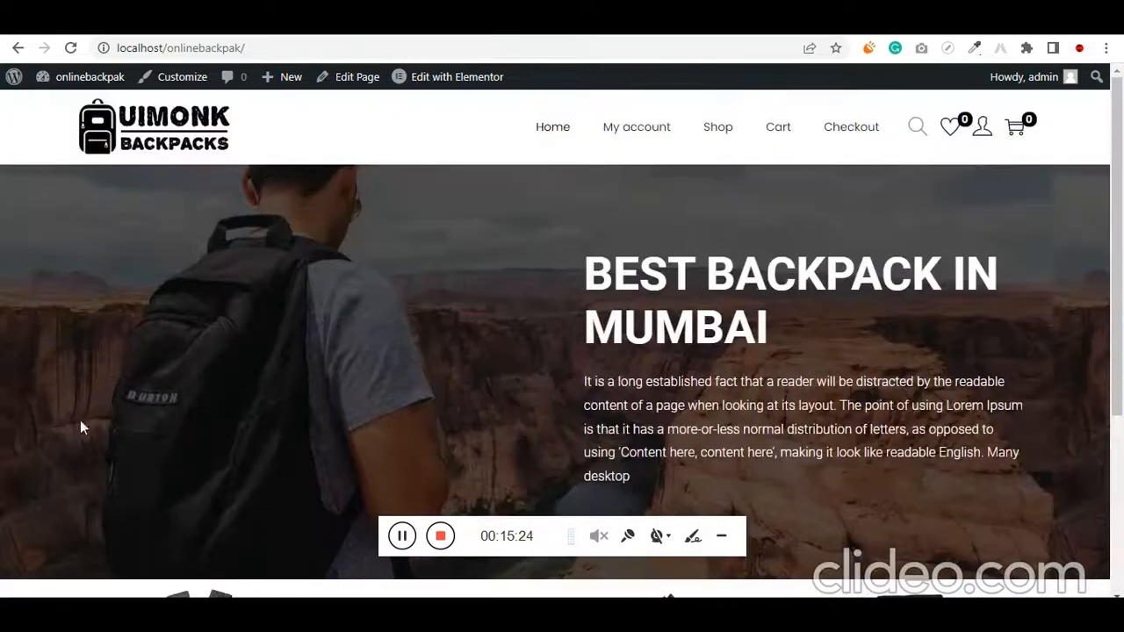
{"action": "scroll", "coordinate": [382, 338], "scroll_direction": "down", "scroll_amount": 3}
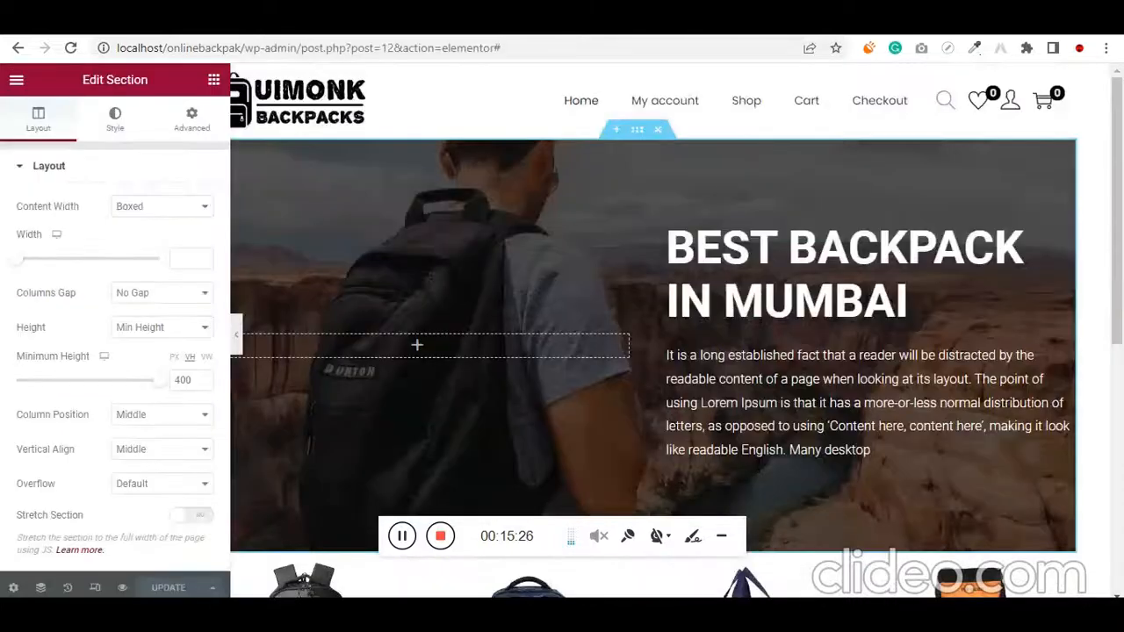
Add a new single-column section below the four backpack categories
{"action": "scroll", "coordinate": [746, 369], "scroll_direction": "down", "scroll_amount": 5}
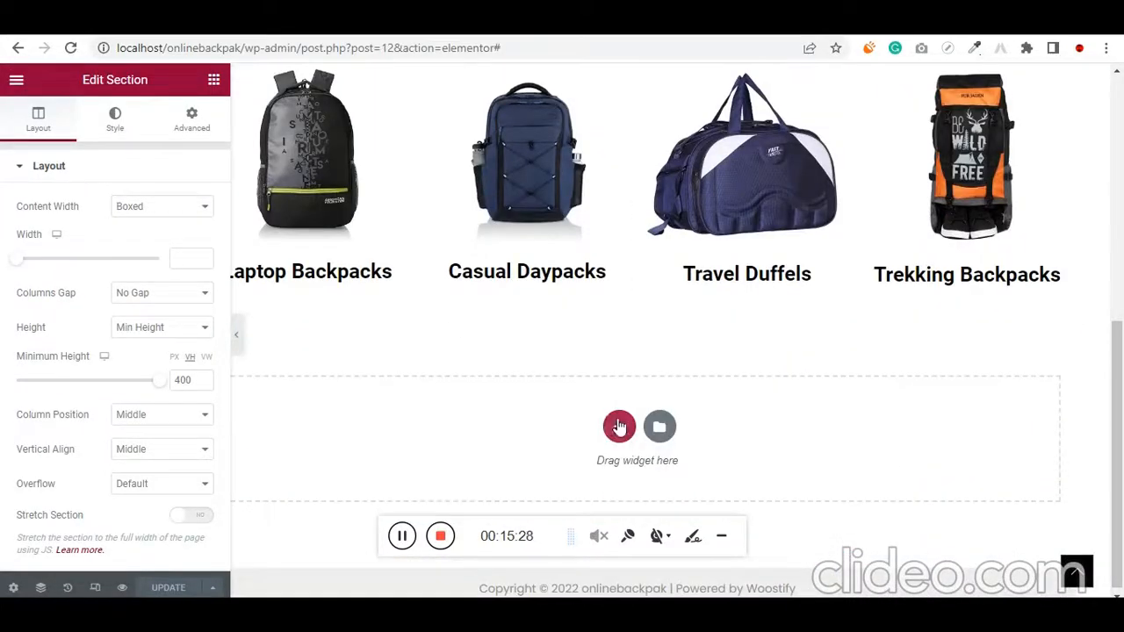
{"action": "left_click", "coordinate": [619, 426]}
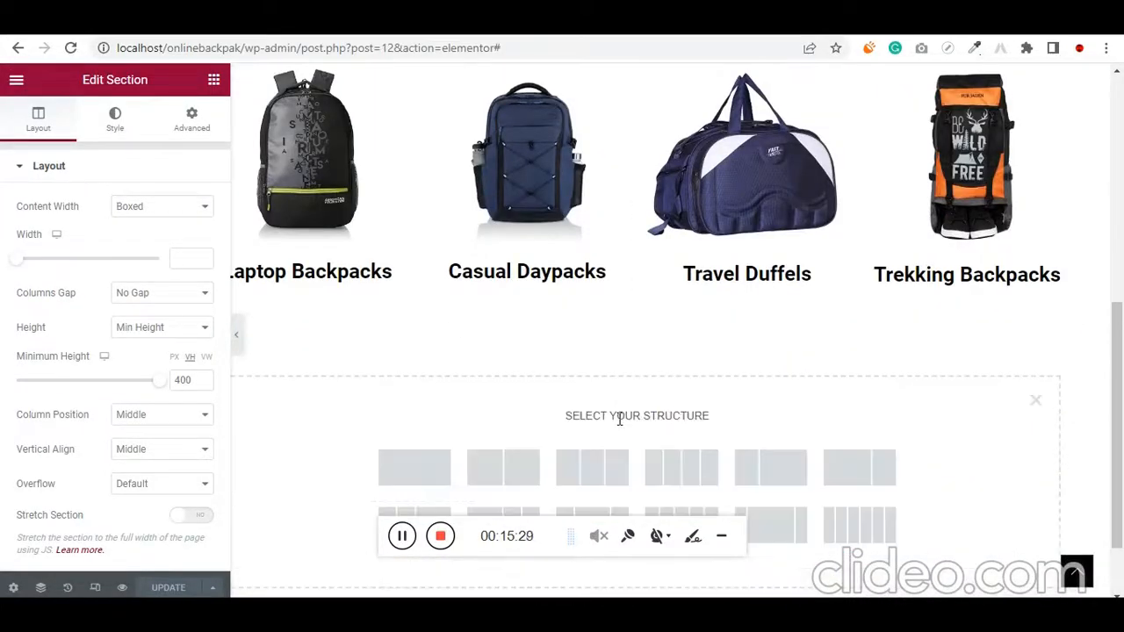
{"action": "left_click", "coordinate": [431, 467]}
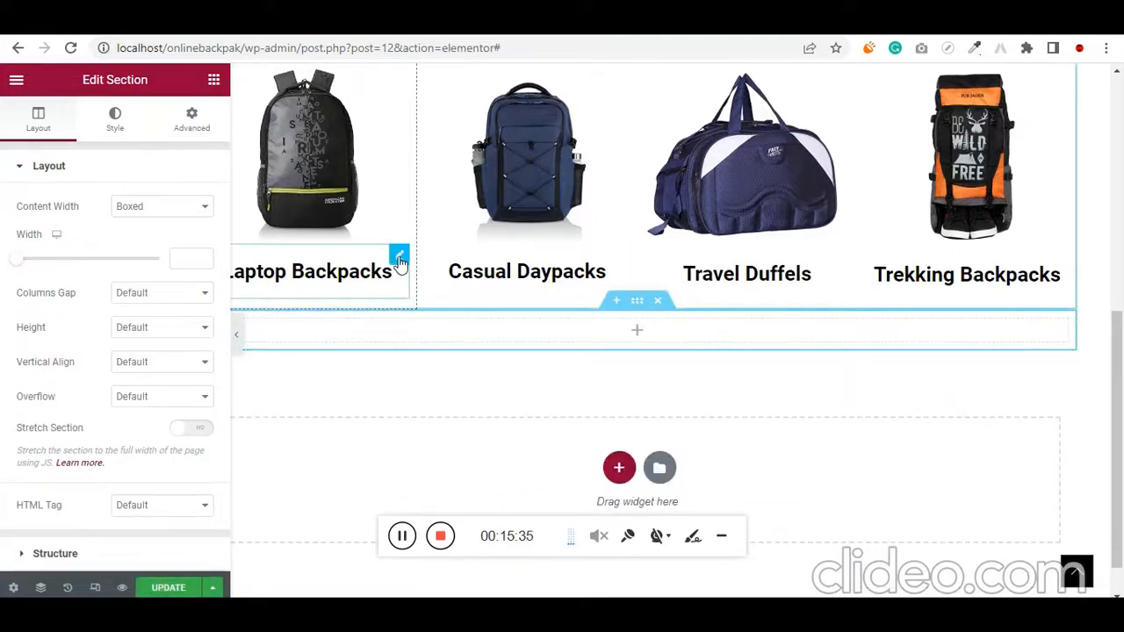
Copy the Laptop Backpacks heading and paste it into the empty section below the categories
{"action": "right_click", "coordinate": [399, 262]}
{"action": "left_click", "coordinate": [473, 331]}
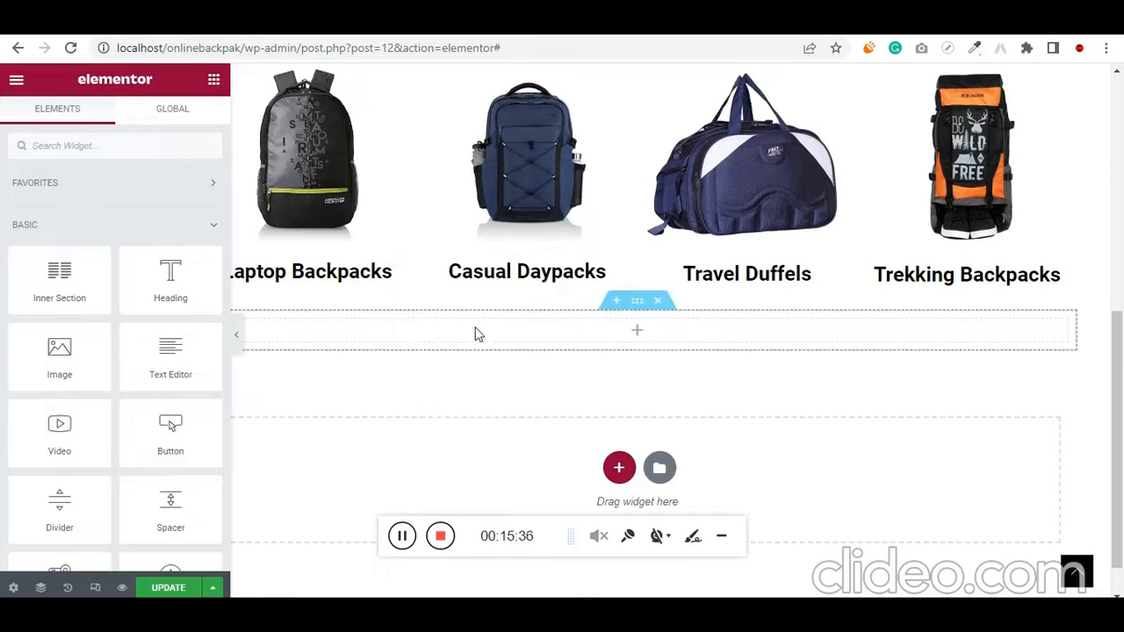
{"action": "right_click", "coordinate": [643, 328]}
{"action": "left_click", "coordinate": [722, 449]}
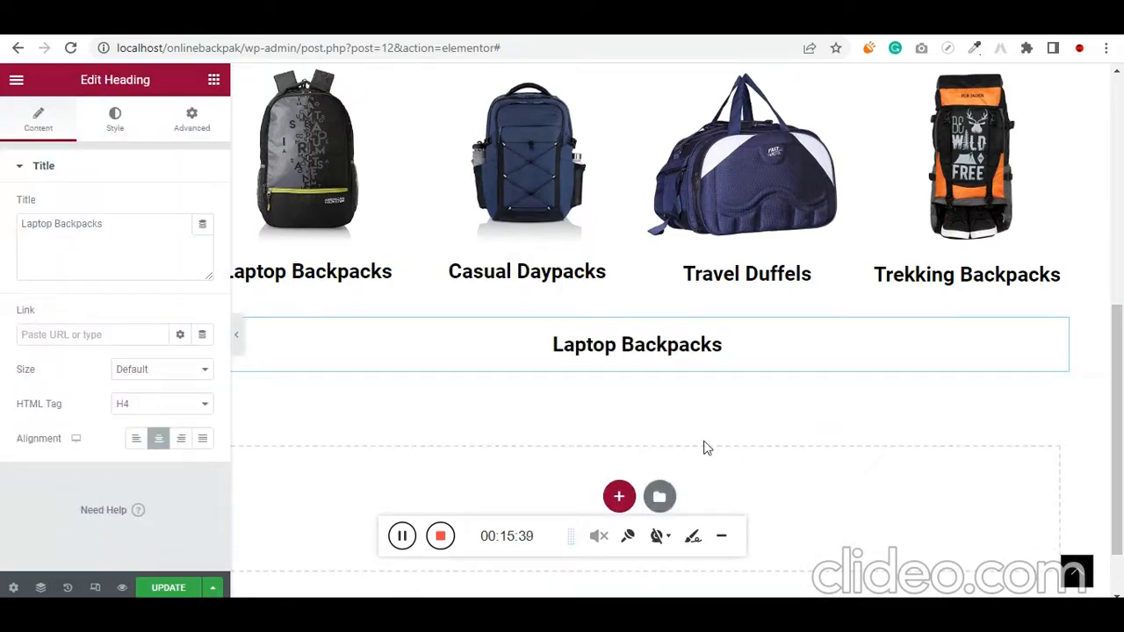
Change the title of the pasted heading to "Popular Backpacks"
{"action": "triple_click", "coordinate": [81, 223]}
{"action": "type", "text": "Po"}
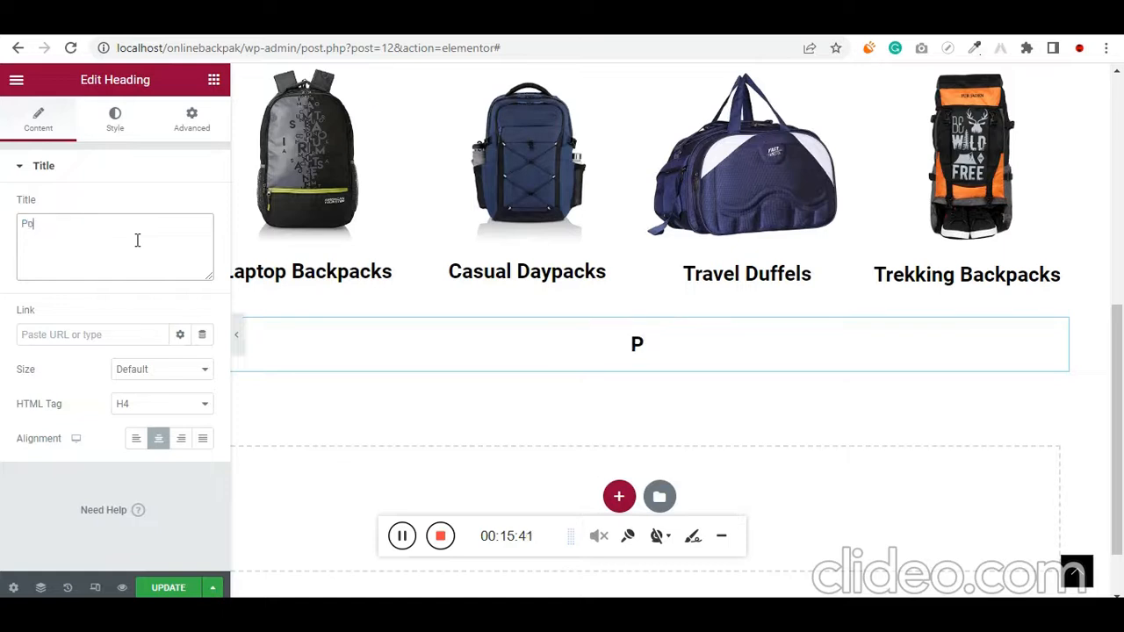
{"action": "type", "text": "pular Back"}
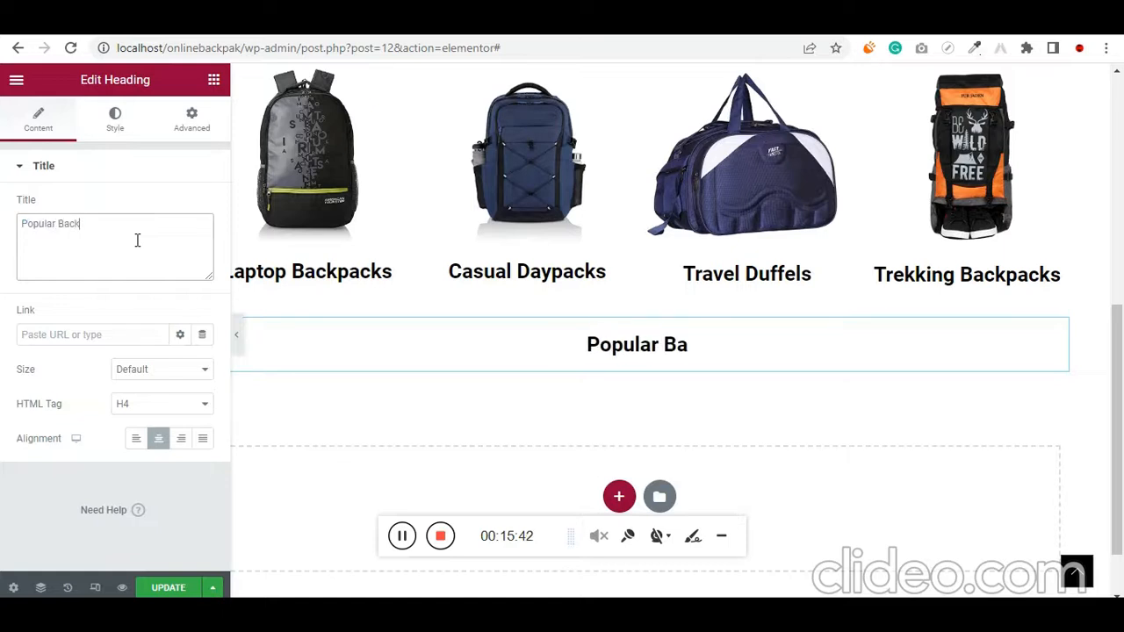
{"action": "type", "text": "packs"}
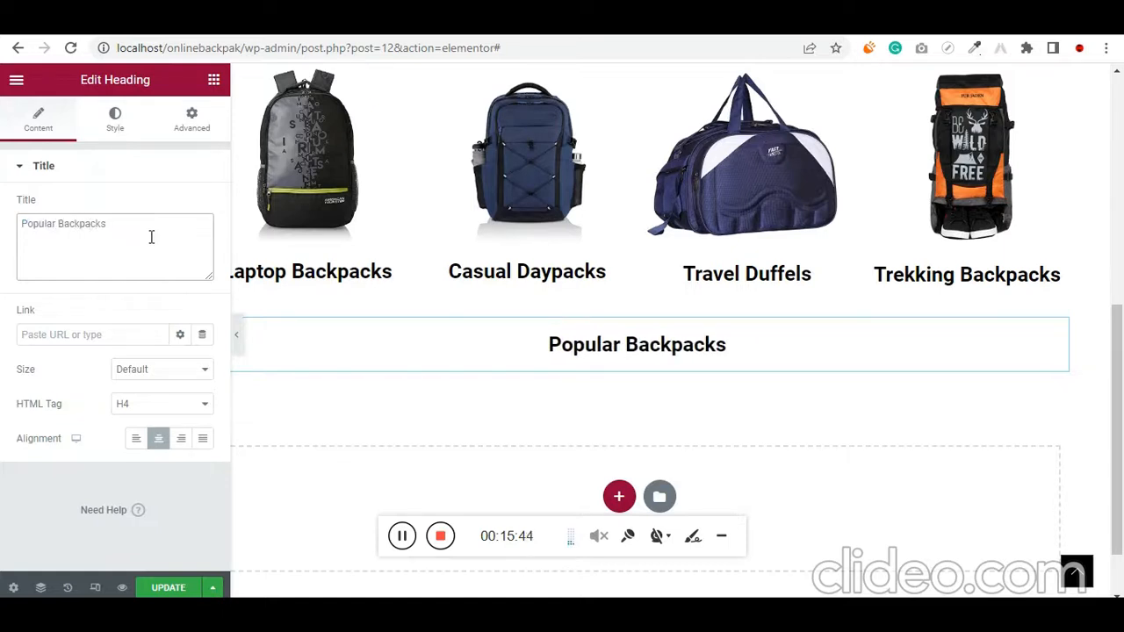
{"action": "key", "text": "ctrl+a"}
Set the font size of the Popular Backpacks heading to 35 px
{"action": "left_click", "coordinate": [115, 120]}
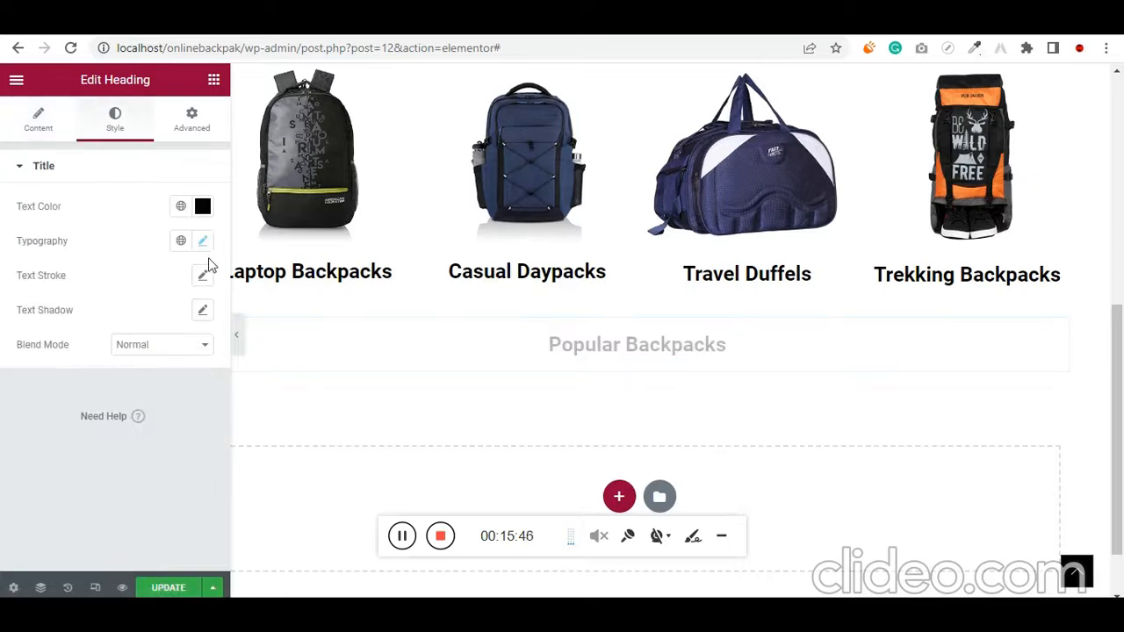
{"action": "left_click", "coordinate": [203, 241]}
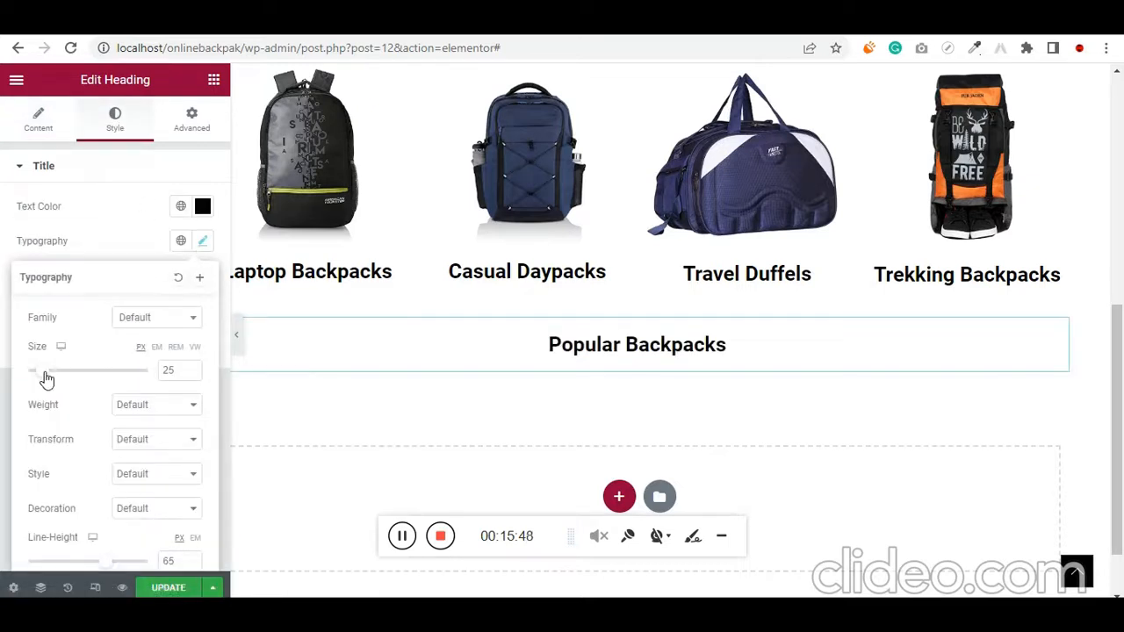
{"action": "left_click_drag", "start_coordinate": [47, 378], "coordinate": [52, 378]}
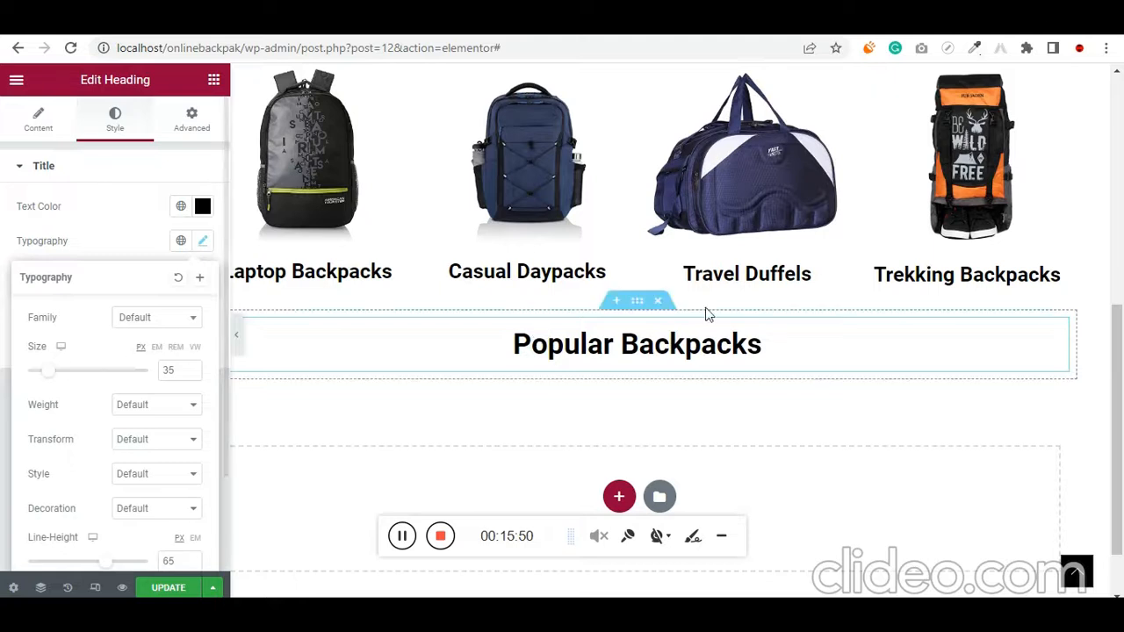
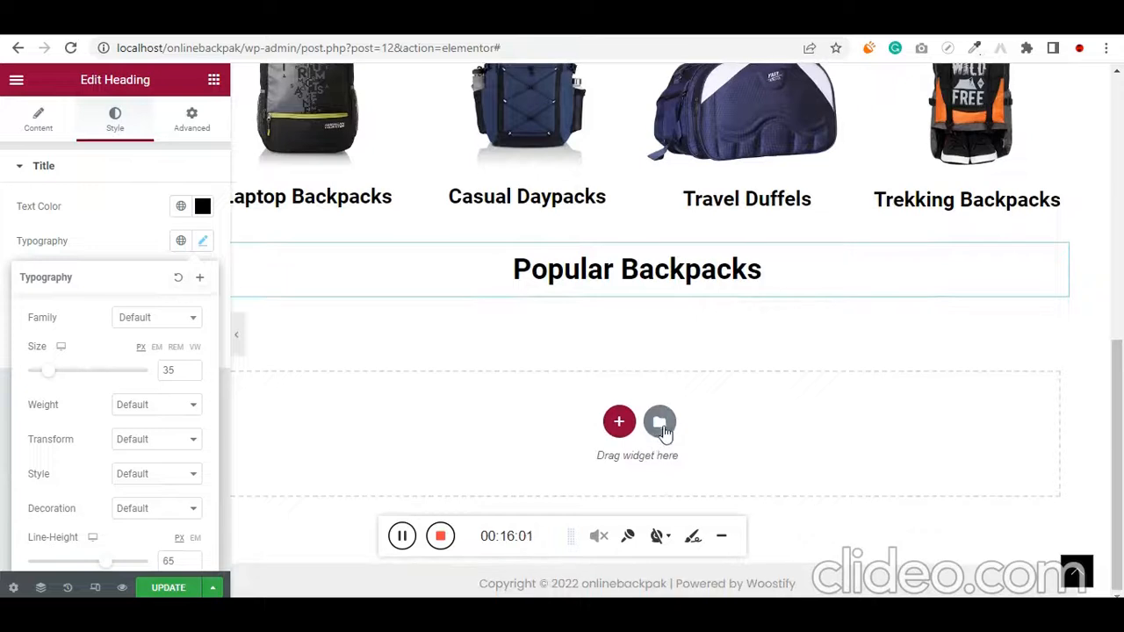
Insert the dark two-column astronaut block, "Astronomy Binoculars A Great Alternative", from the template library below the Popular Backpacks heading
{"action": "left_click", "coordinate": [664, 429]}
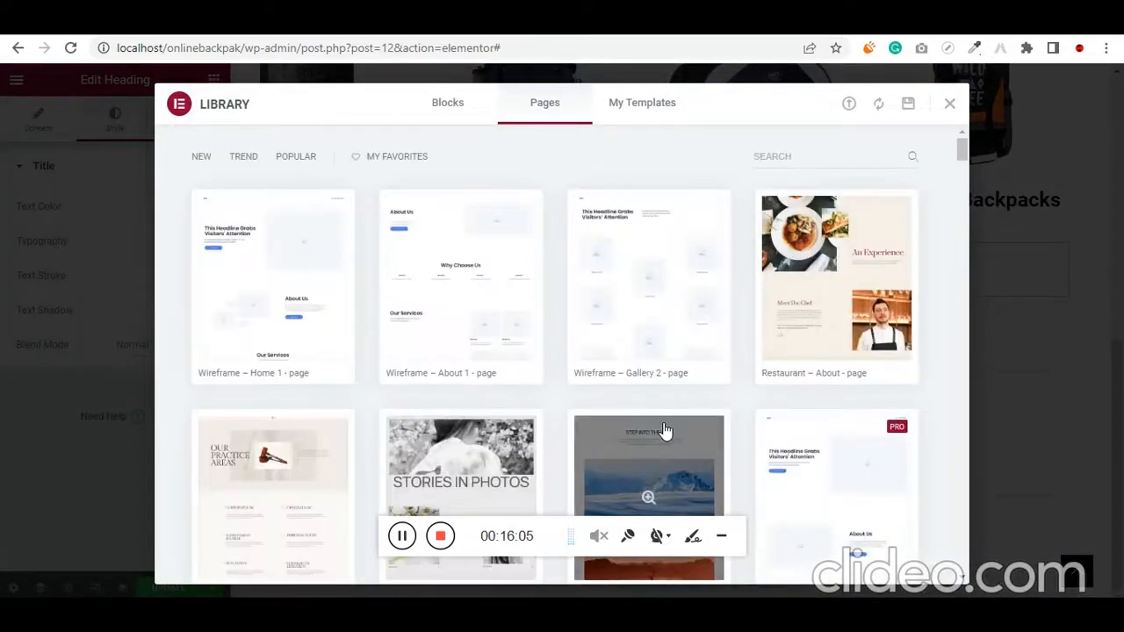
{"action": "left_click", "coordinate": [448, 103]}
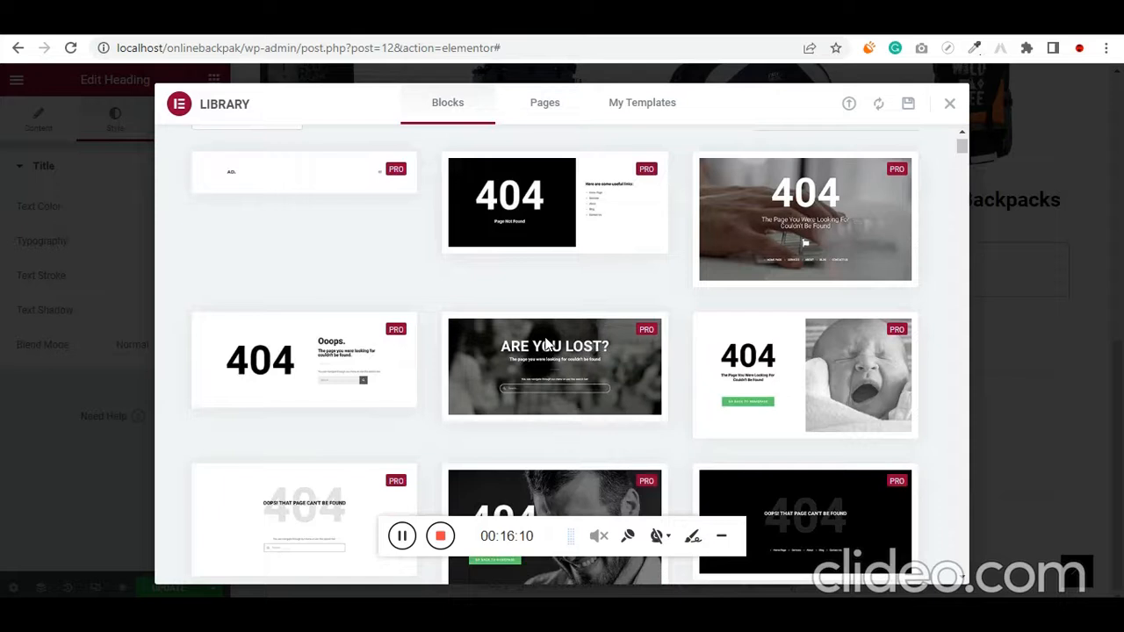
{"action": "scroll", "coordinate": [526, 347], "scroll_direction": "down", "scroll_amount": 5}
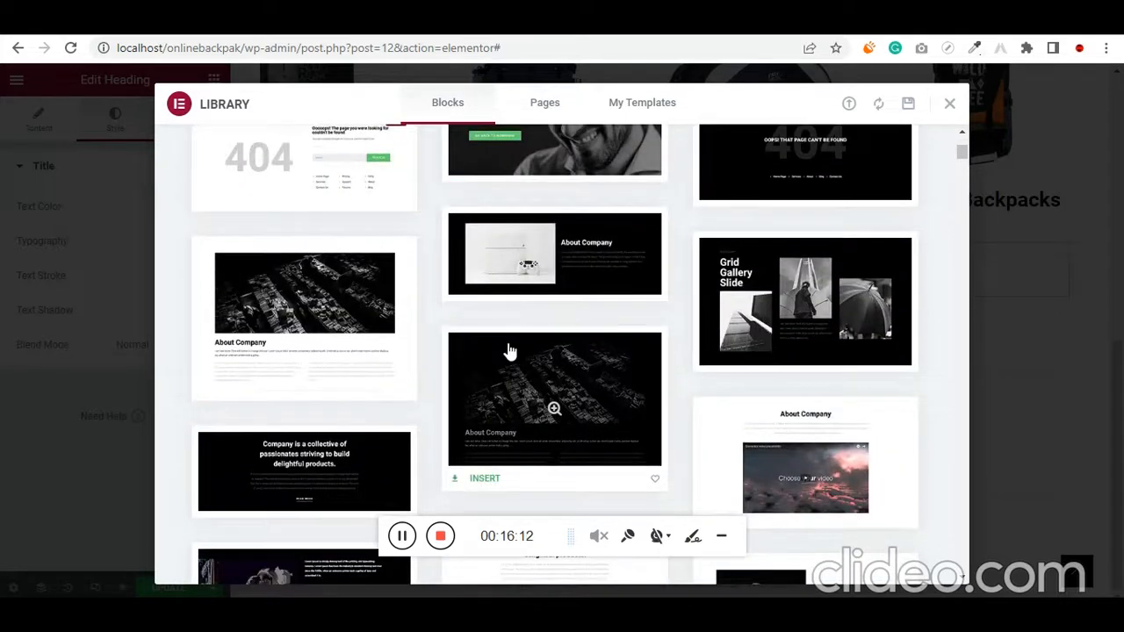
{"action": "scroll", "coordinate": [510, 351], "scroll_direction": "down", "scroll_amount": 5}
{"action": "left_click", "coordinate": [404, 300]}
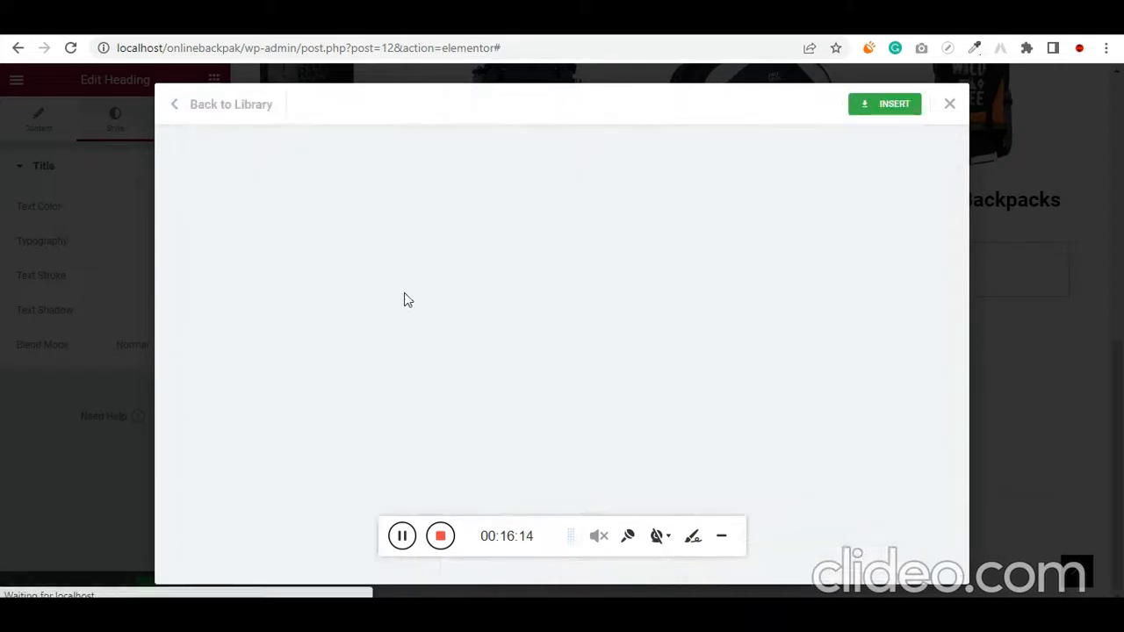
{"action": "left_click", "coordinate": [891, 107]}
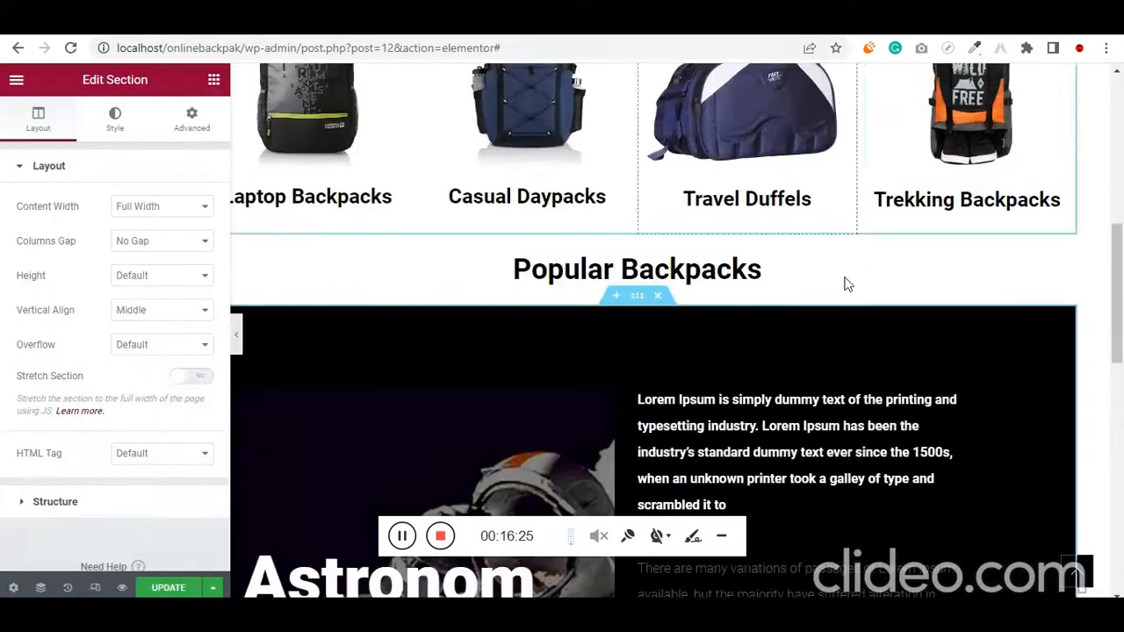
Set the top and bottom padding of the inserted astronaut section to 0
{"action": "scroll", "coordinate": [844, 316], "scroll_direction": "down", "scroll_amount": 3}
{"action": "scroll", "coordinate": [656, 247], "scroll_direction": "down", "scroll_amount": 1}
{"action": "scroll", "coordinate": [642, 250], "scroll_direction": "up", "scroll_amount": 2}
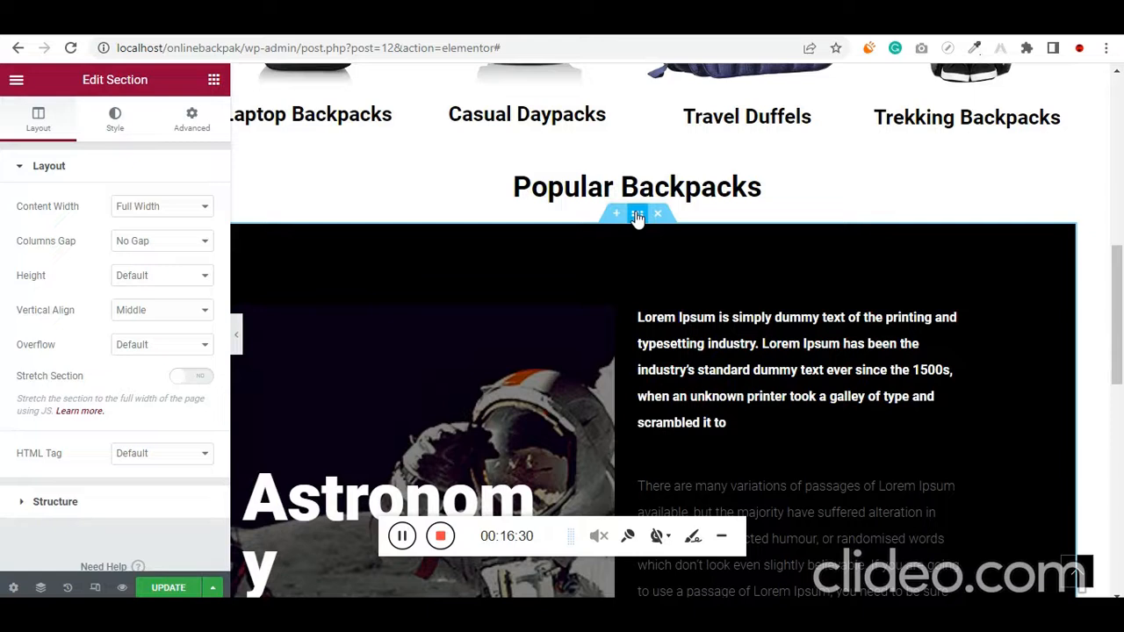
{"action": "left_click", "coordinate": [188, 130]}
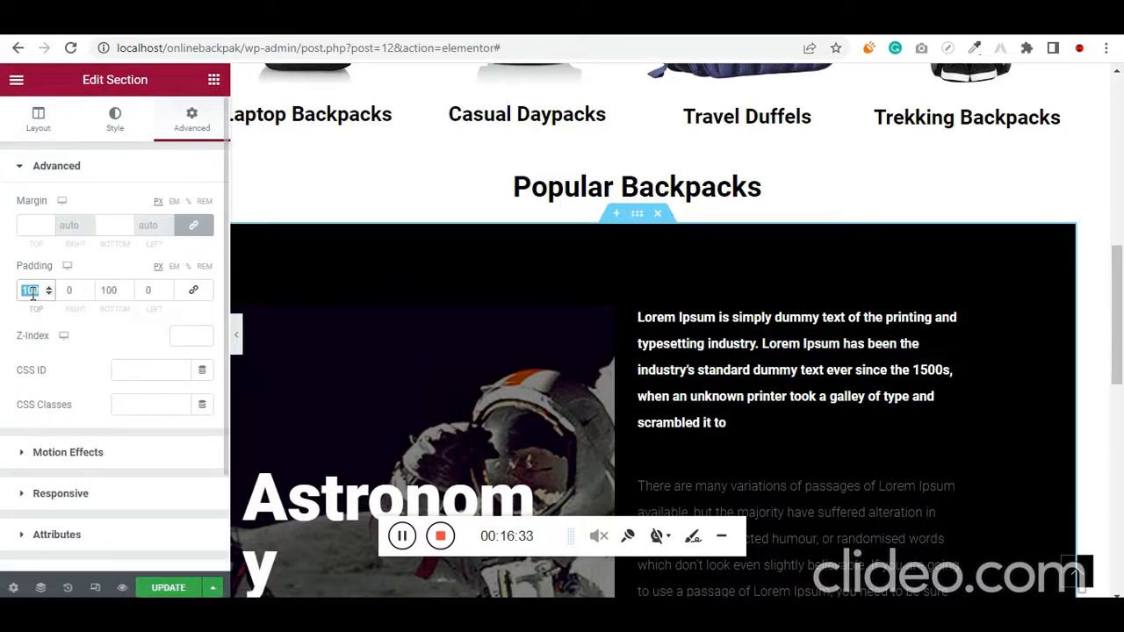
{"action": "type", "text": "0"}
{"action": "key", "text": "Tab"}
{"action": "key", "text": "Tab"}
{"action": "type", "text": "0"}
Delete the "There are many variations" and "It is a long established fact" text blocks from the section's black column
{"action": "scroll", "coordinate": [801, 418], "scroll_direction": "down", "scroll_amount": 1}
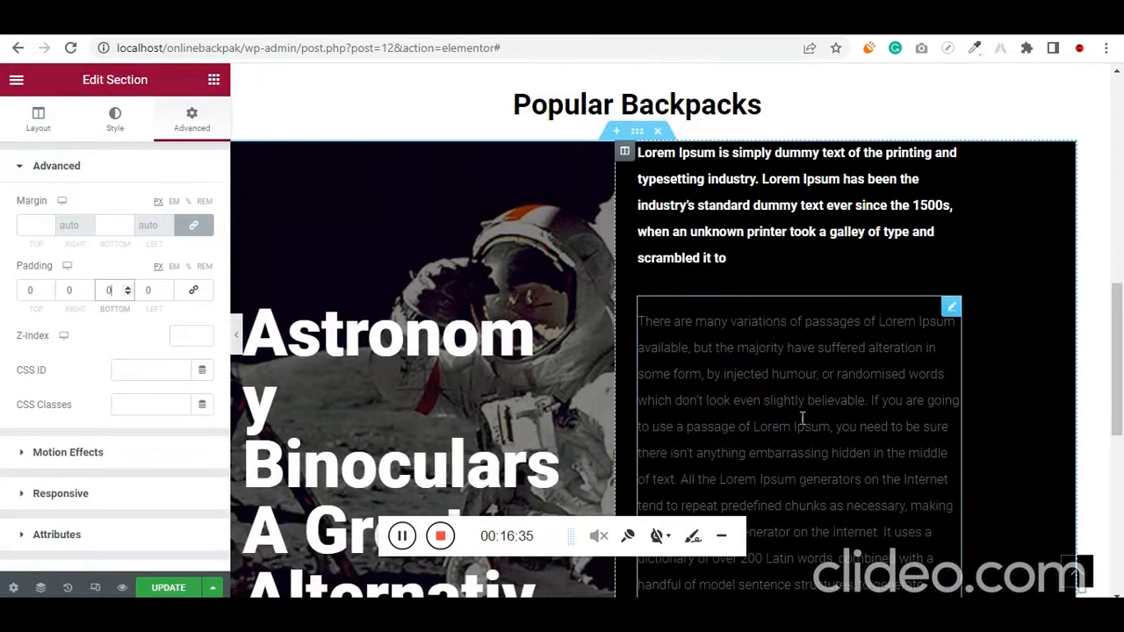
{"action": "right_click", "coordinate": [949, 316]}
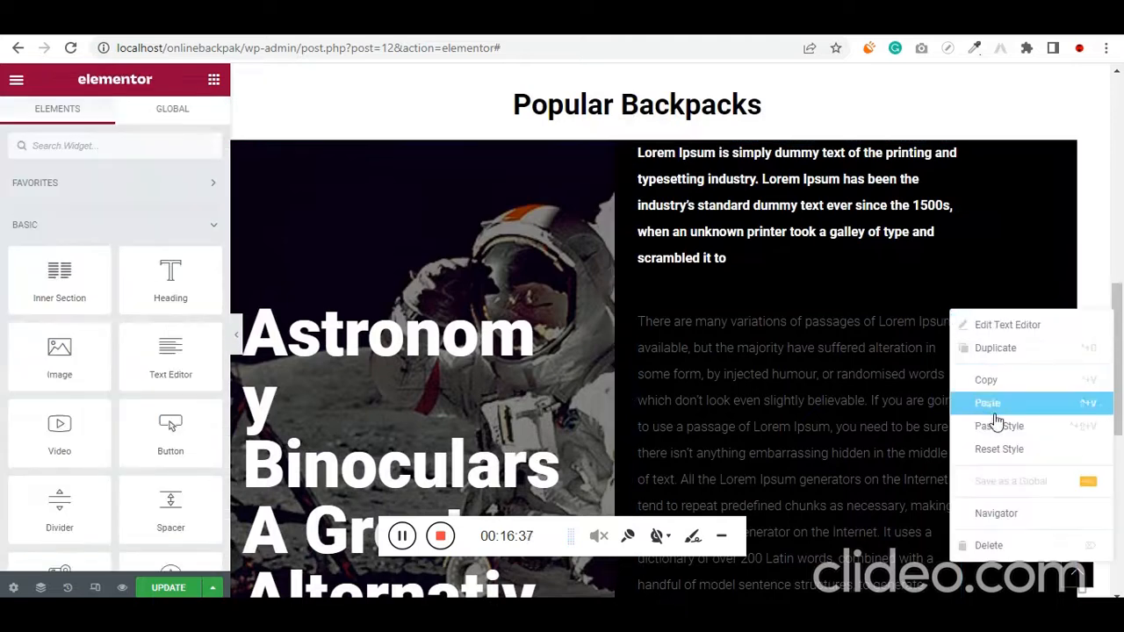
{"action": "left_click", "coordinate": [1008, 548]}
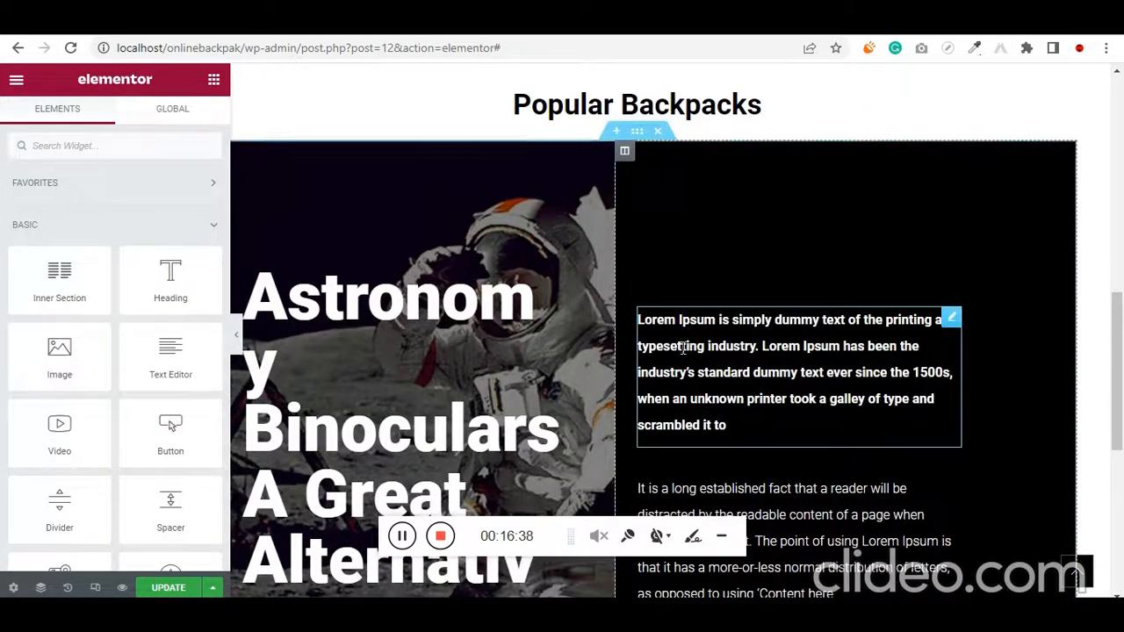
{"action": "scroll", "coordinate": [907, 363], "scroll_direction": "down", "scroll_amount": 2}
{"action": "right_click", "coordinate": [952, 310]}
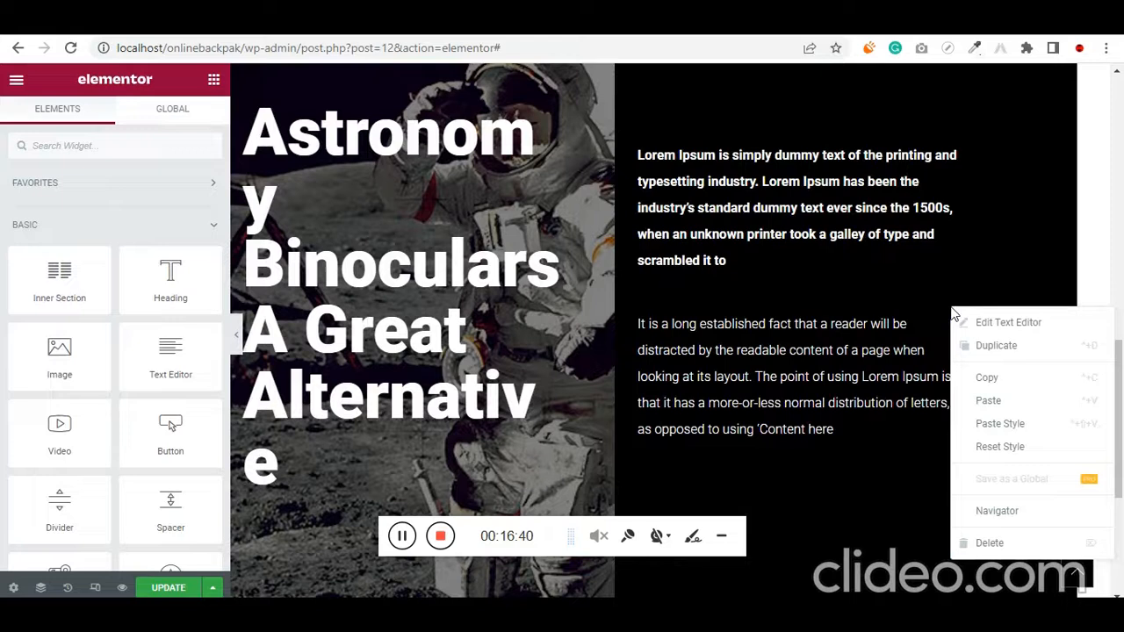
{"action": "left_click", "coordinate": [989, 542]}
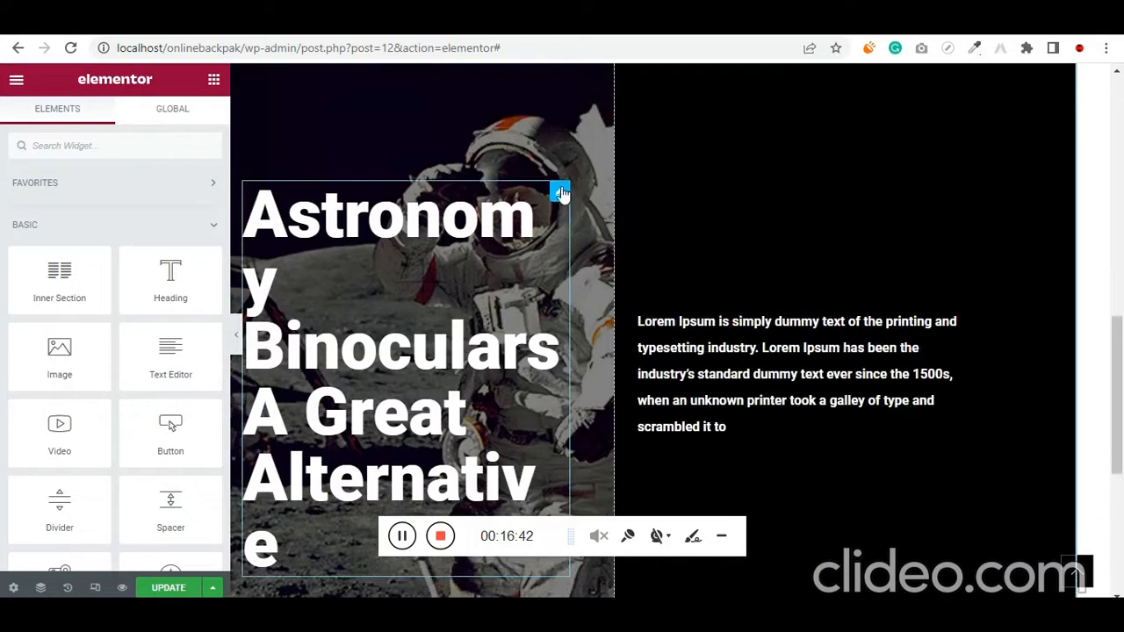
Change the title of the heading over the astronaut image to "We are the Best in Mumbai"
{"action": "left_click", "coordinate": [560, 193]}
{"action": "left_click", "coordinate": [130, 235]}
{"action": "key", "text": "ctrl+a"}
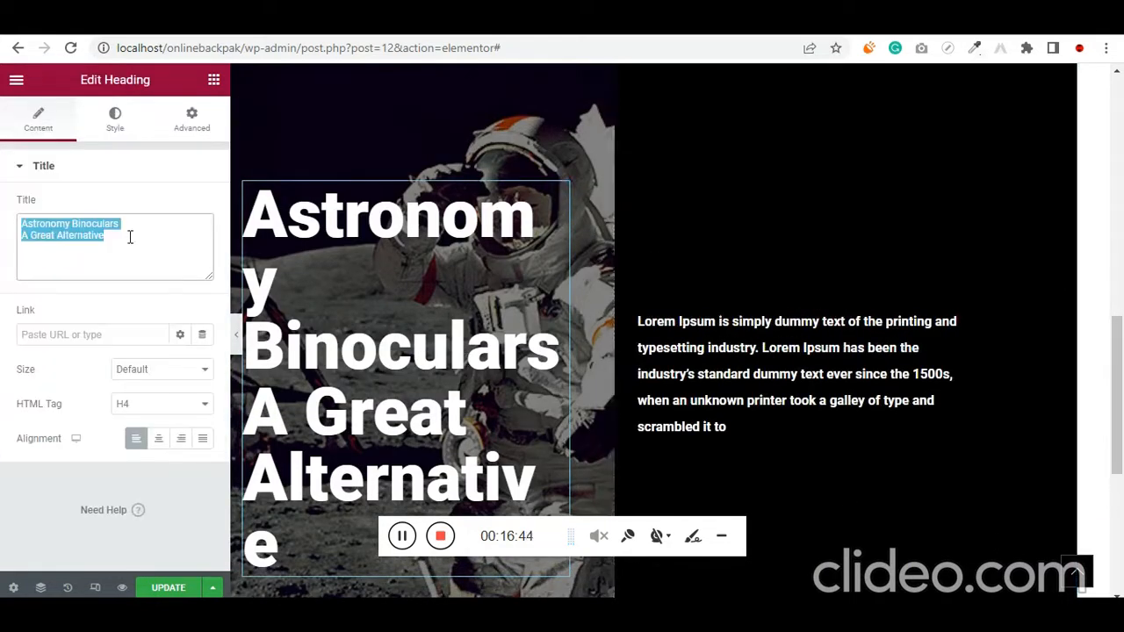
{"action": "type", "text": "We are"}
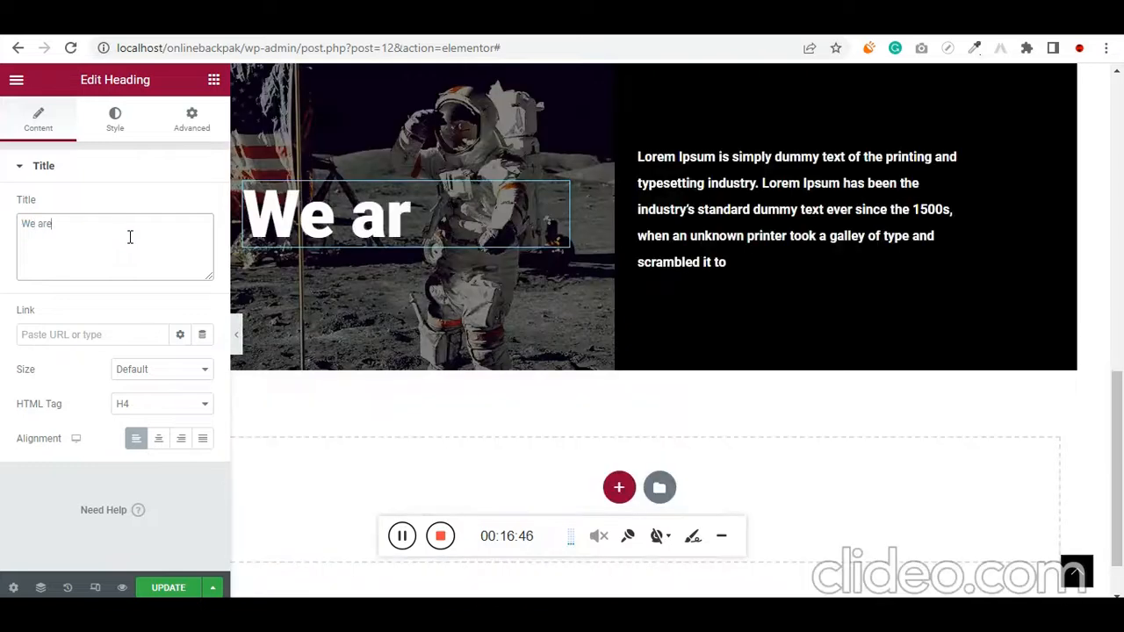
{"action": "type", "text": " the B"}
{"action": "key", "text": "BackSpace"}
{"action": "type", "text": "th"}
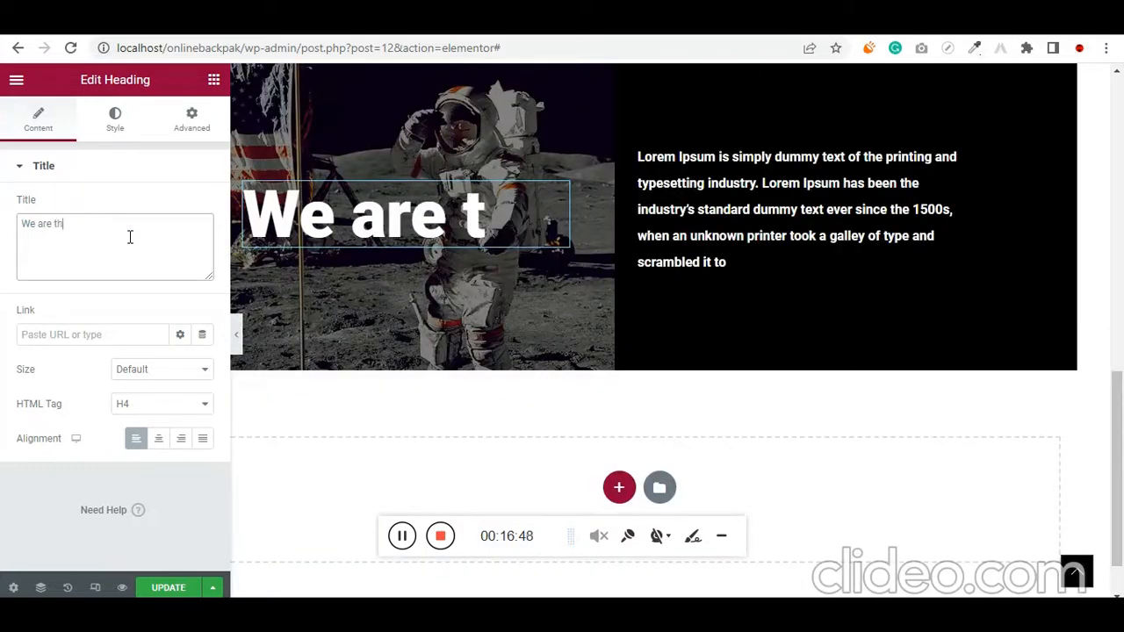
{"action": "type", "text": "e Best"}
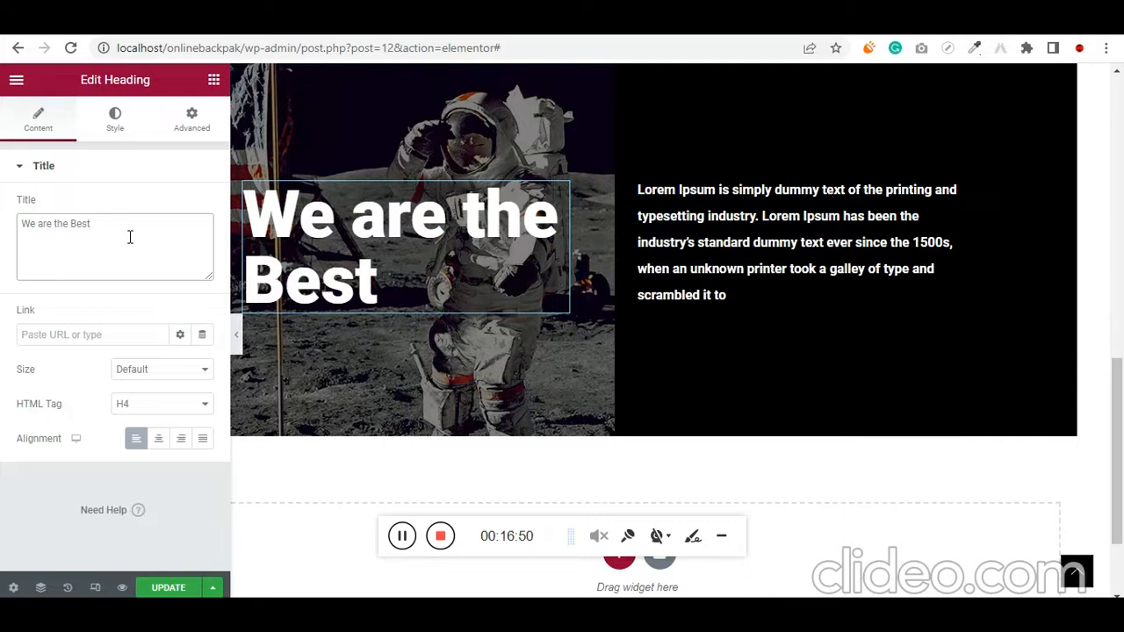
{"action": "type", "text": " in Mumbai"}
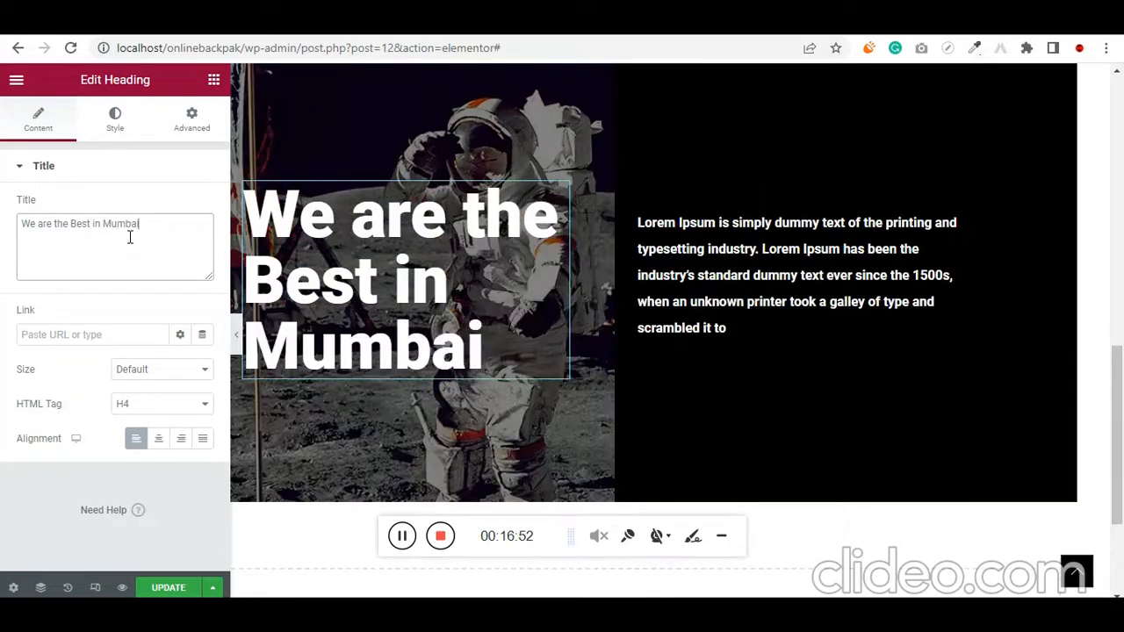
Reduce the font size of the "We are the Best in Mumbai" heading to 46 px
{"action": "key", "text": "ctrl+a"}
{"action": "left_click", "coordinate": [115, 115]}
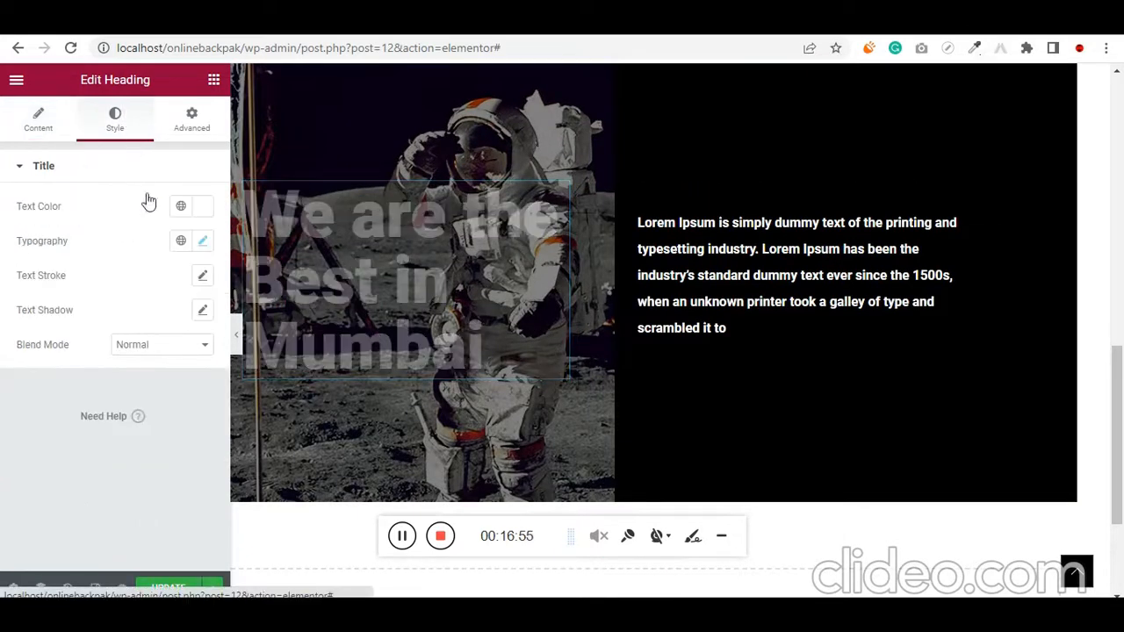
{"action": "left_click", "coordinate": [202, 242]}
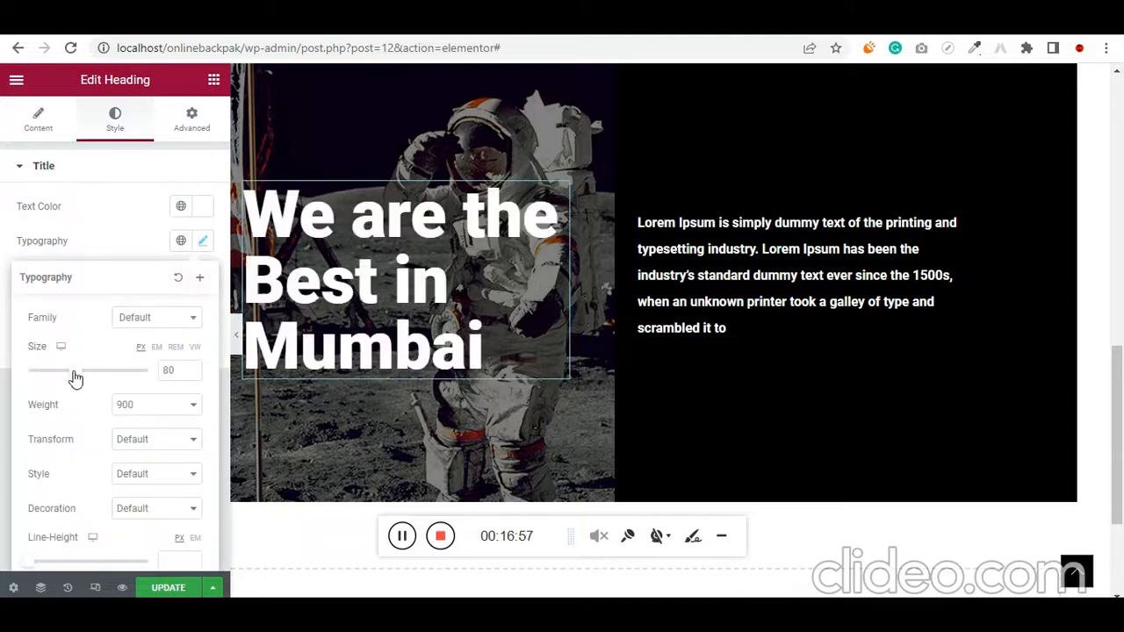
{"action": "left_click_drag", "start_coordinate": [75, 382], "coordinate": [55, 382]}
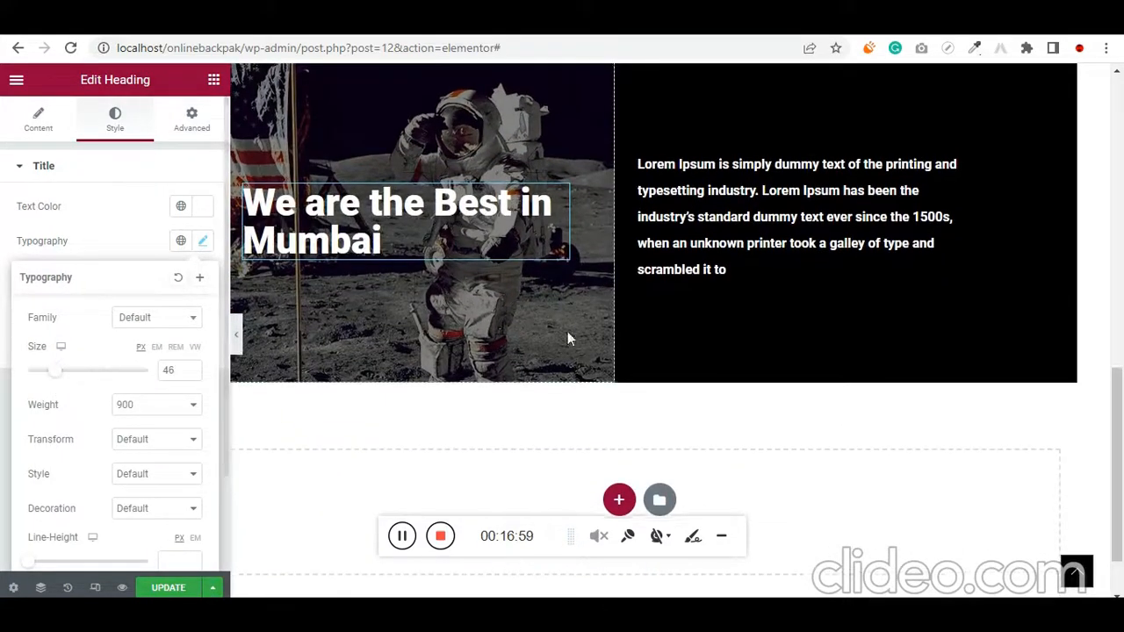
{"action": "scroll", "coordinate": [562, 325], "scroll_direction": "up", "scroll_amount": 1}
{"action": "left_click", "coordinate": [311, 174]}
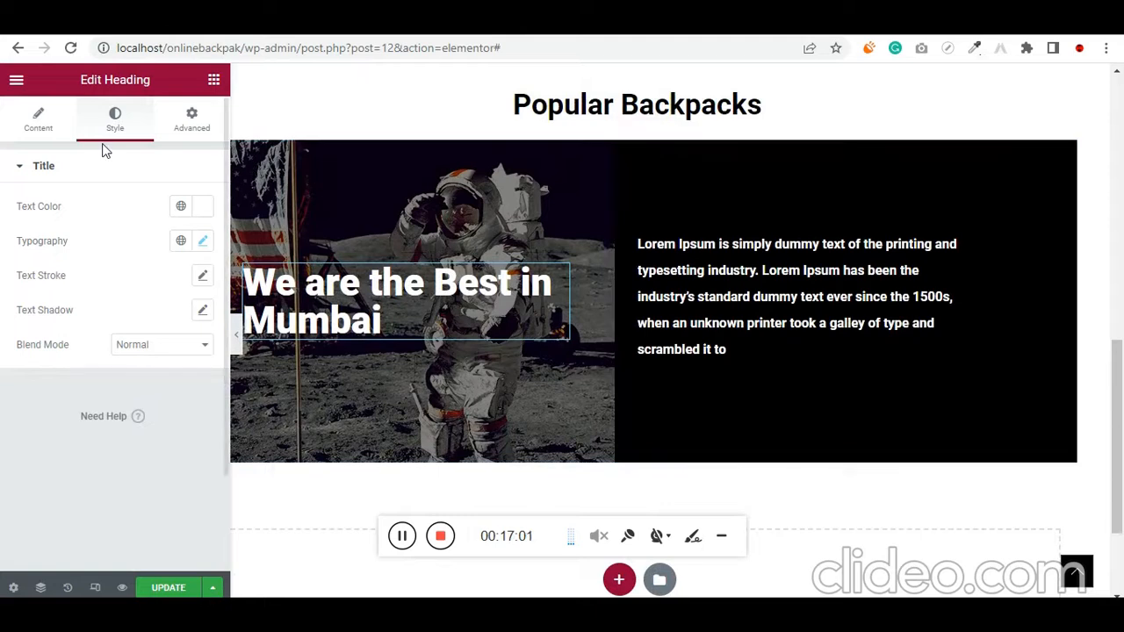
Replace the astronaut background of the heading's column with man-1850181_1280.jpg from the media library, selecting the column through the Navigator
{"action": "left_click", "coordinate": [636, 134]}
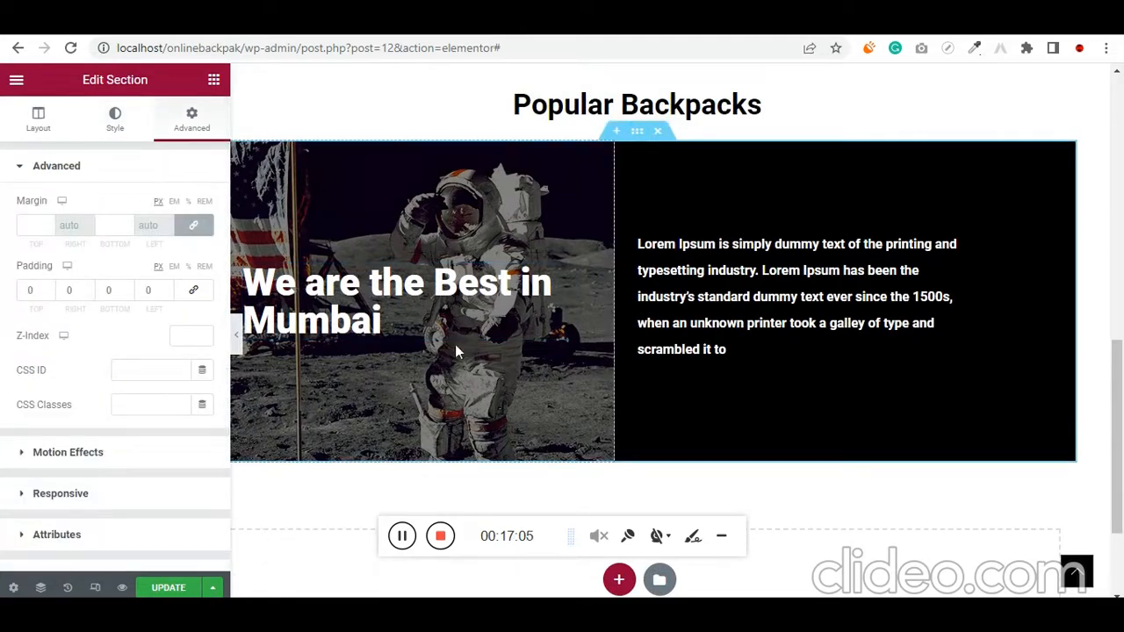
{"action": "key", "text": "ctrl+minus"}
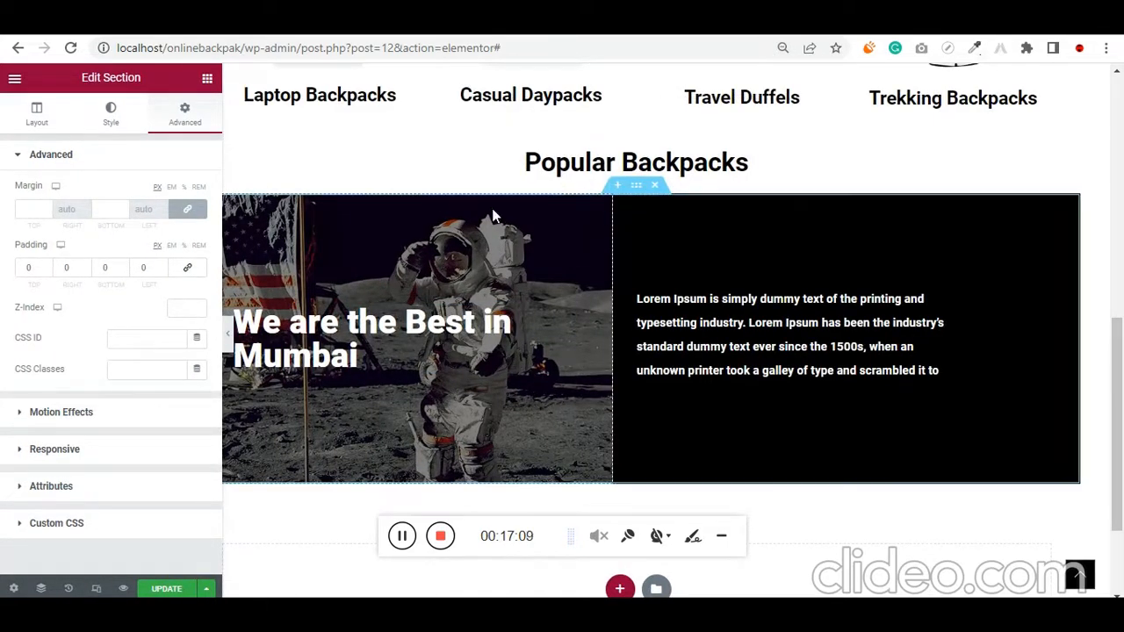
{"action": "left_click", "coordinate": [41, 588]}
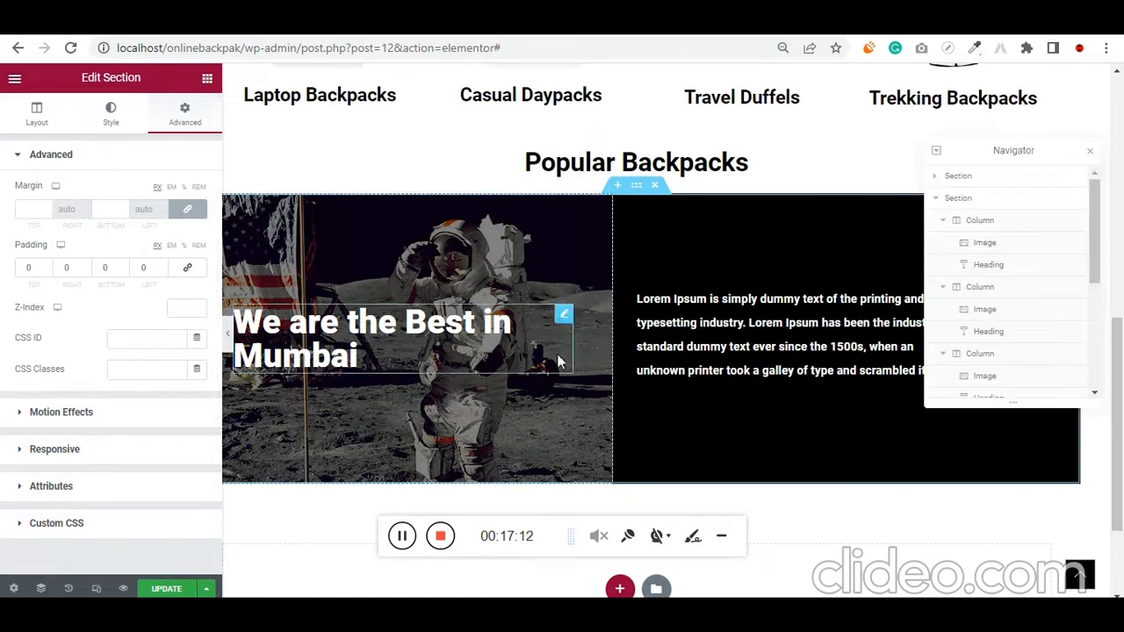
{"action": "left_click", "coordinate": [623, 208]}
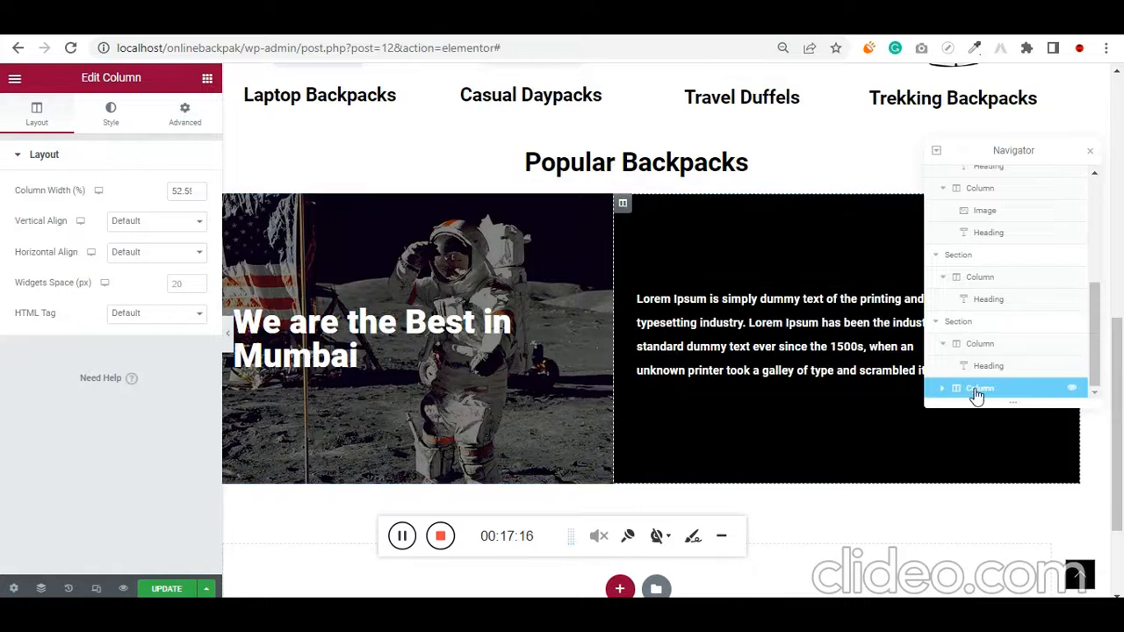
{"action": "left_click", "coordinate": [978, 343]}
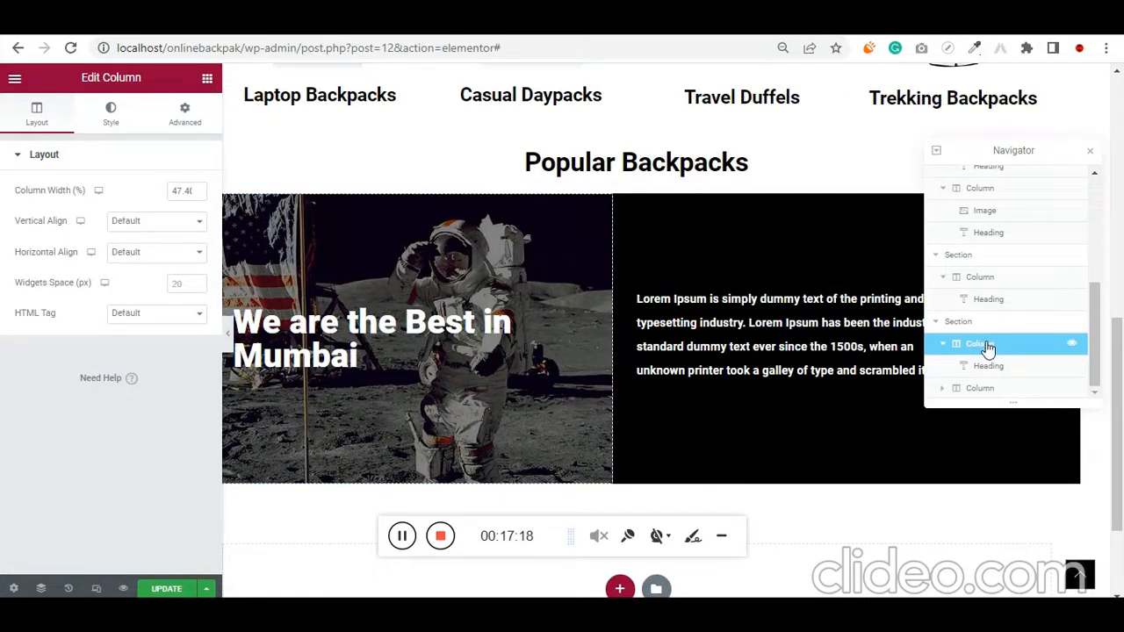
{"action": "left_click", "coordinate": [103, 125]}
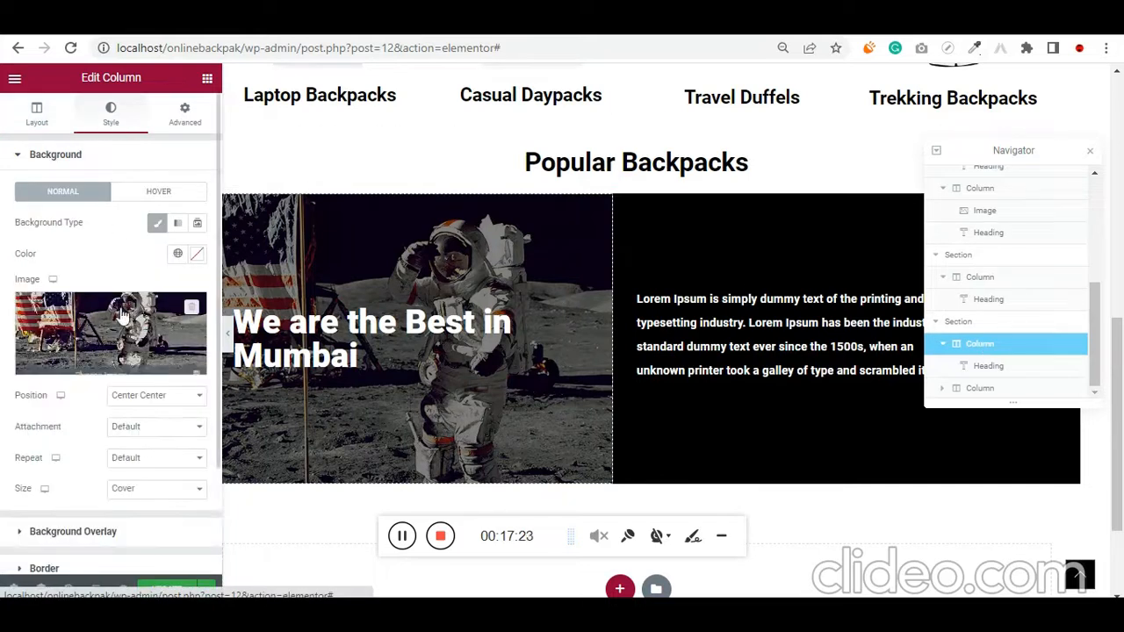
{"action": "left_click", "coordinate": [129, 332]}
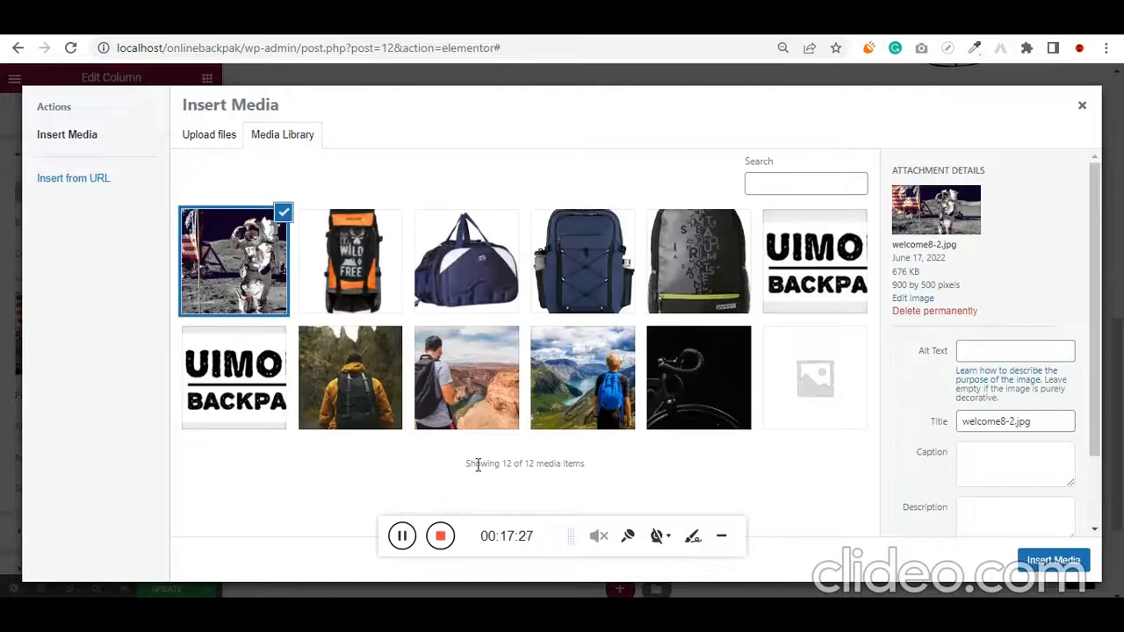
{"action": "left_click", "coordinate": [348, 392]}
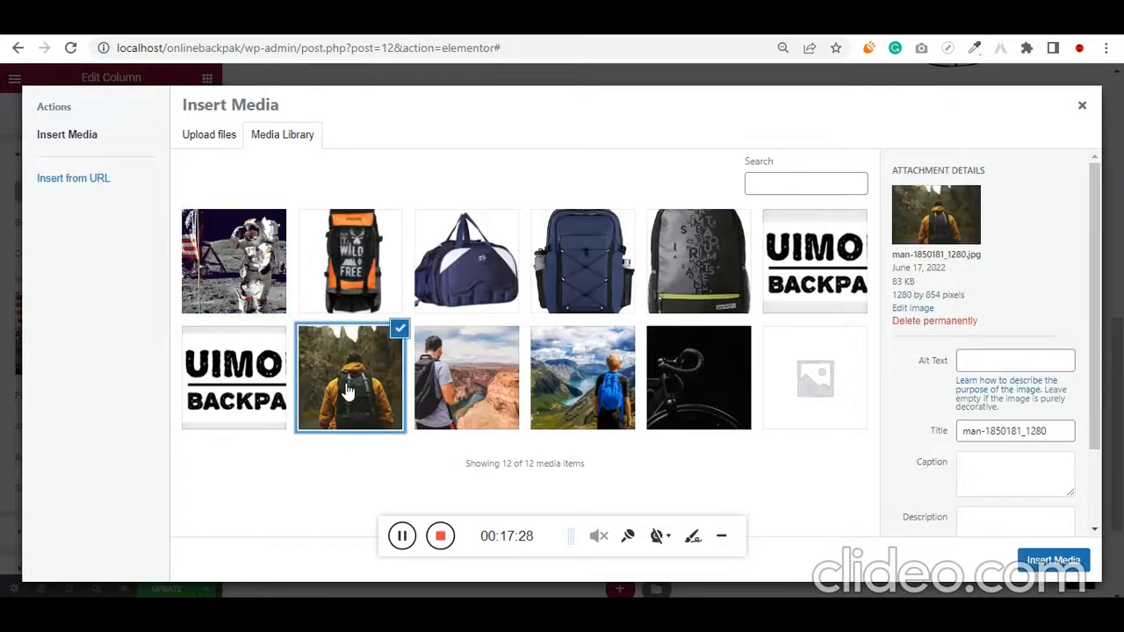
{"action": "left_click", "coordinate": [1051, 559]}
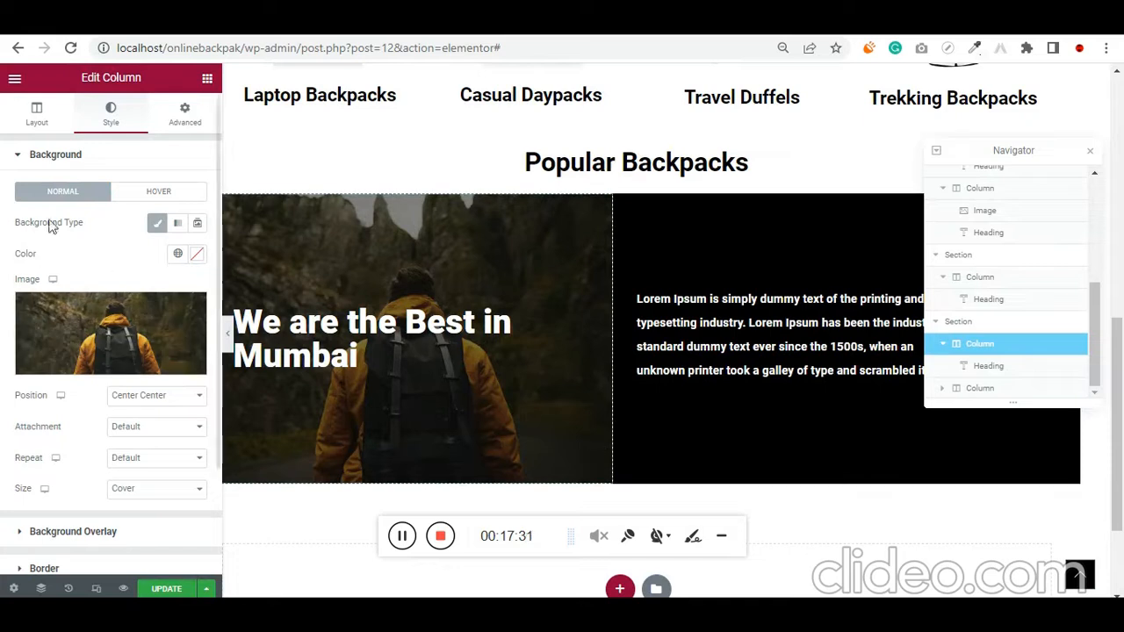
Lower the background overlay opacity of the column with the hiker image to 0.02
{"action": "scroll", "coordinate": [143, 416], "scroll_direction": "down", "scroll_amount": 3}
{"action": "left_click", "coordinate": [64, 399]}
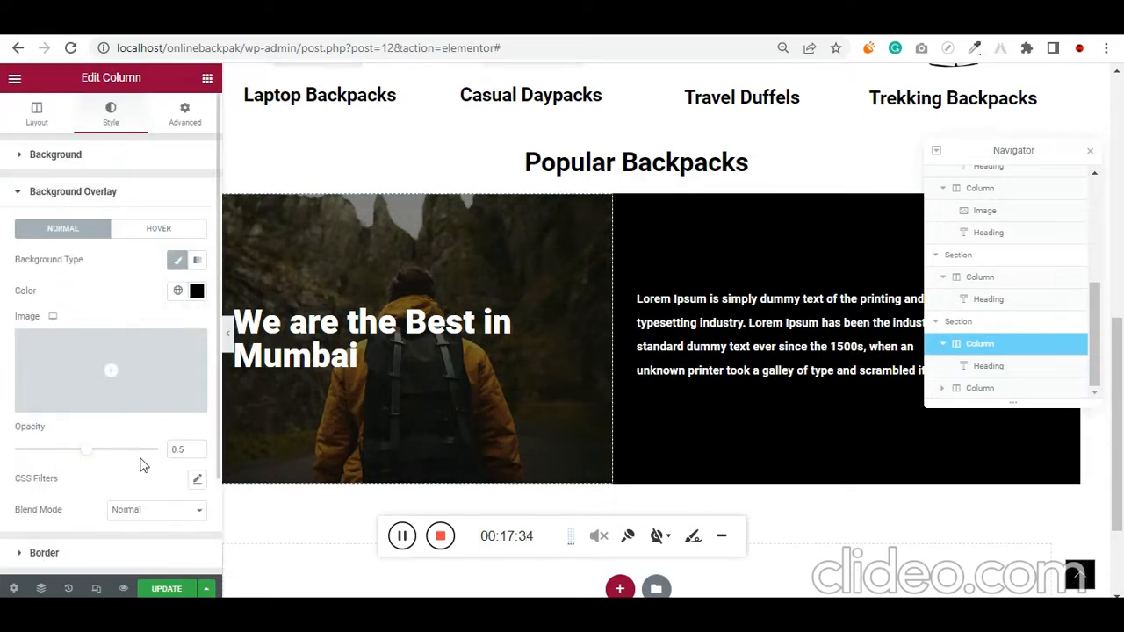
{"action": "left_click_drag", "start_coordinate": [80, 455], "coordinate": [2, 453]}
Duplicate the two-column "We are the Best in Mumbai" section below the Popular Backpacks heading
{"action": "scroll", "coordinate": [527, 368], "scroll_direction": "up", "scroll_amount": 3}
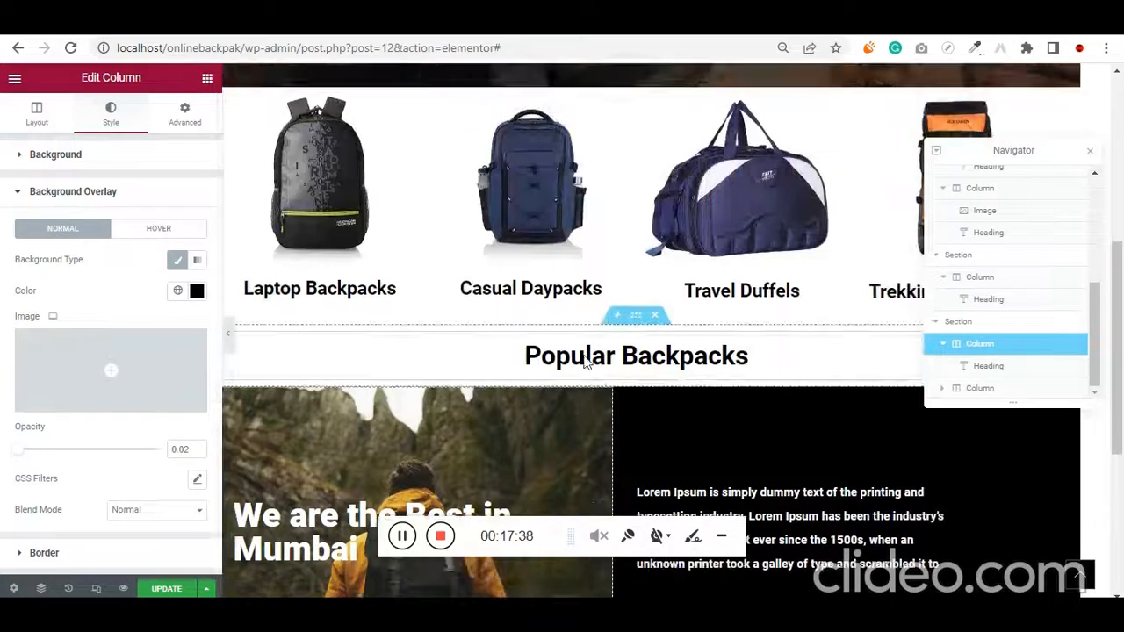
{"action": "scroll", "coordinate": [523, 368], "scroll_direction": "down", "scroll_amount": 4}
{"action": "scroll", "coordinate": [537, 364], "scroll_direction": "up", "scroll_amount": 2}
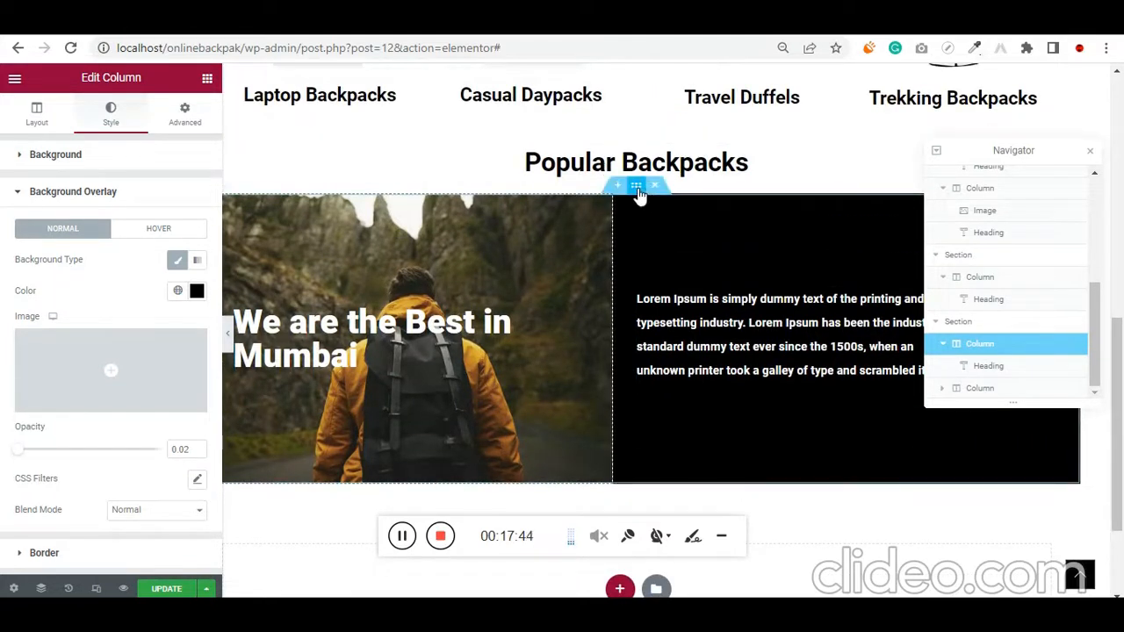
{"action": "right_click", "coordinate": [639, 195]}
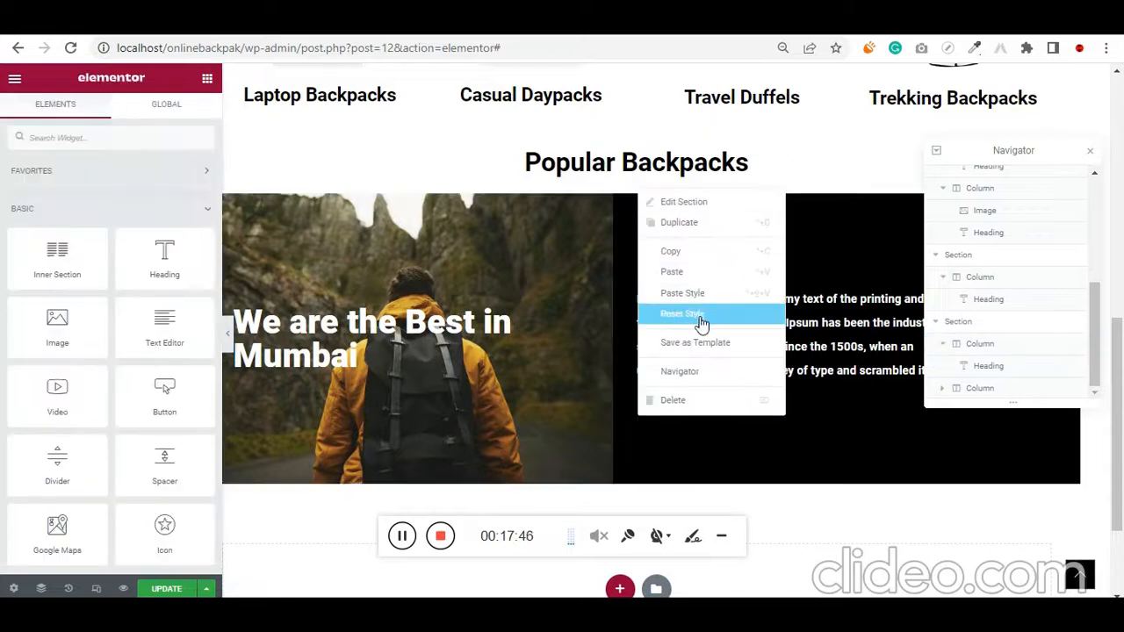
{"action": "left_click", "coordinate": [719, 230]}
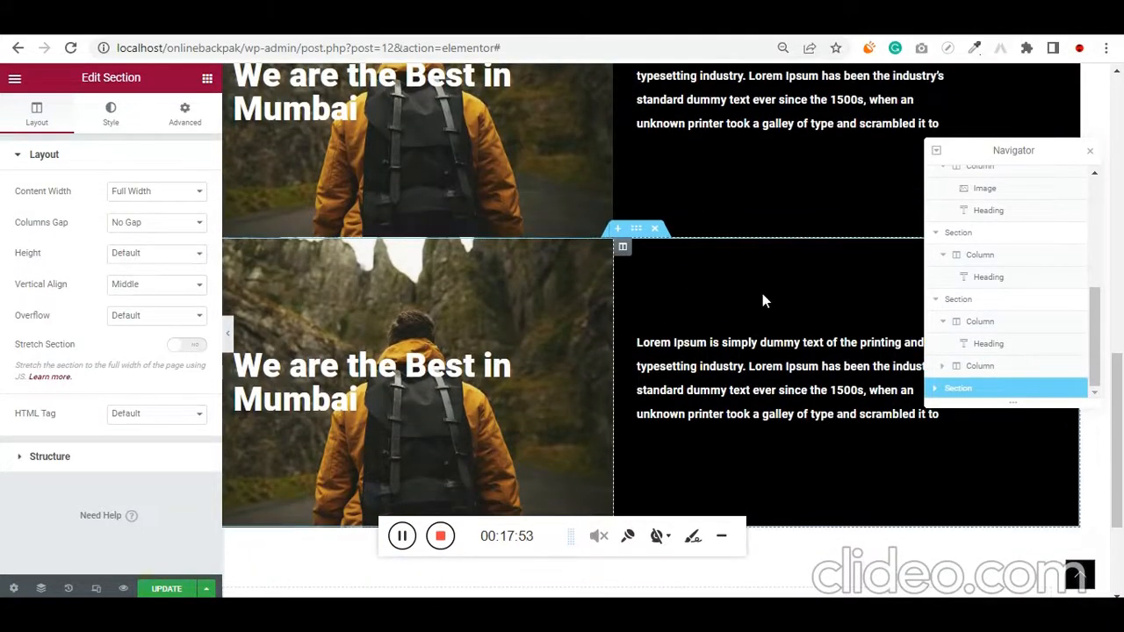
Swap the two columns of the duplicated section so the text column comes first and the image column second
{"action": "left_click", "coordinate": [624, 253]}
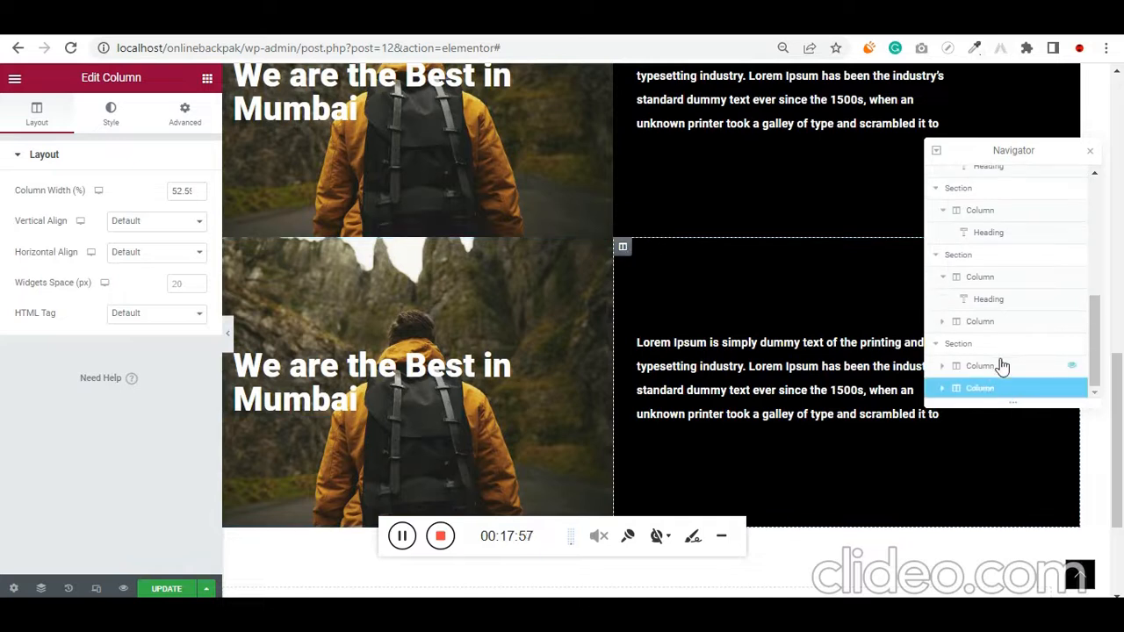
{"action": "mouse_move", "coordinate": [944, 374]}
{"action": "left_mouse_down"}
{"action": "mouse_move", "coordinate": [948, 399]}
{"action": "mouse_move", "coordinate": [954, 391]}
{"action": "left_mouse_up"}
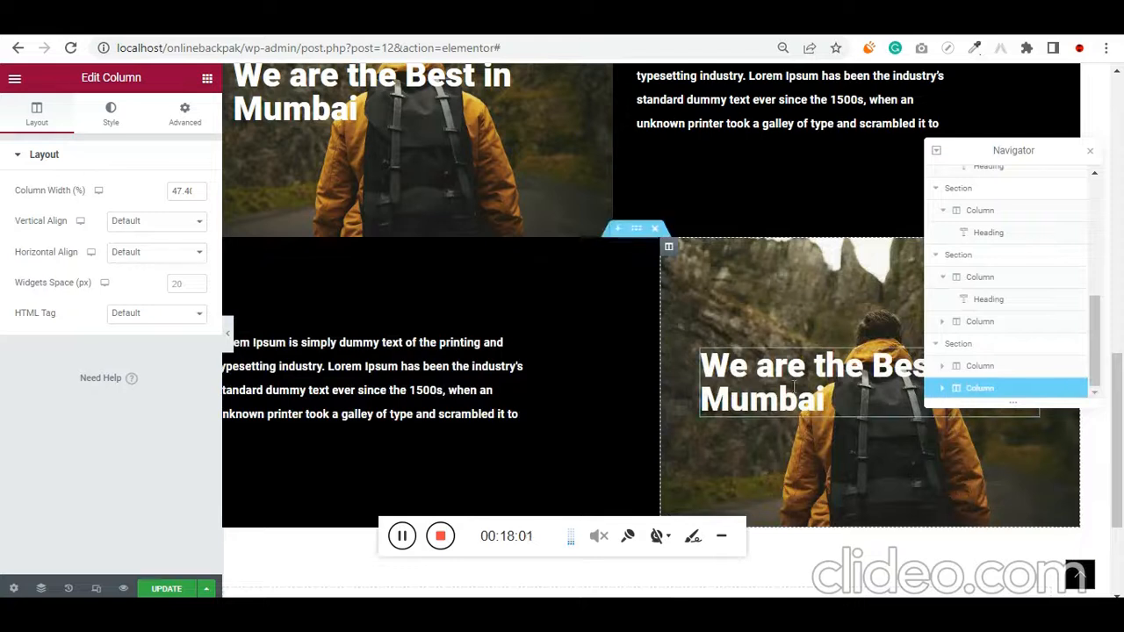
{"action": "scroll", "coordinate": [519, 290], "scroll_direction": "up", "scroll_amount": 3}
{"action": "scroll", "coordinate": [664, 332], "scroll_direction": "down", "scroll_amount": 3}
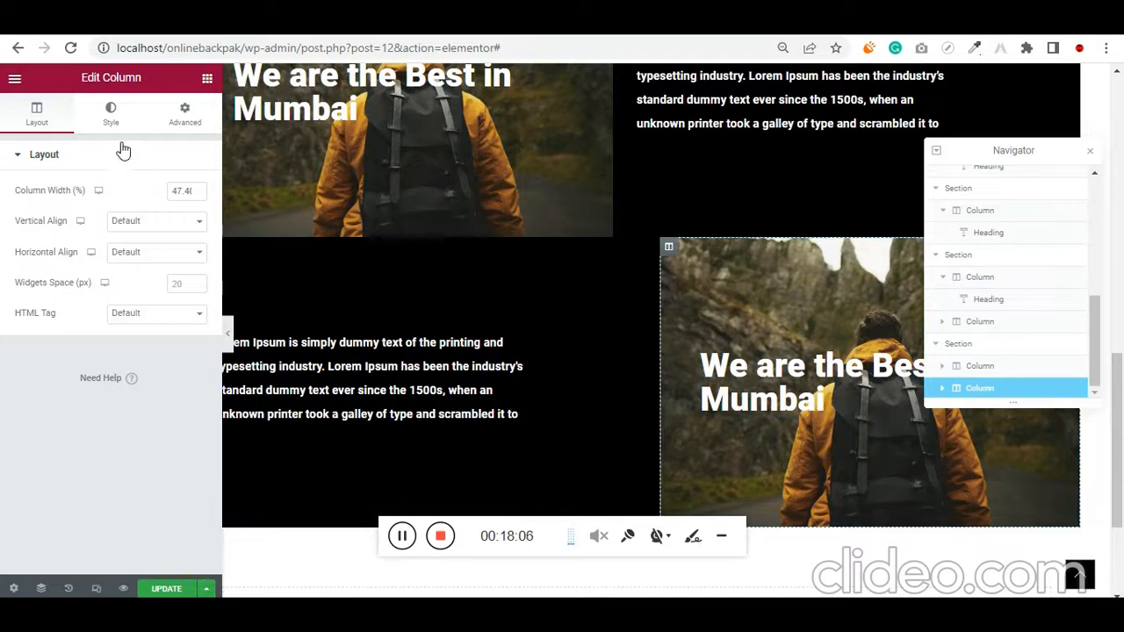
Replace the background image of the duplicated section's image column with backpacker-772991_1280.jpg from the media library
{"action": "left_click", "coordinate": [101, 123]}
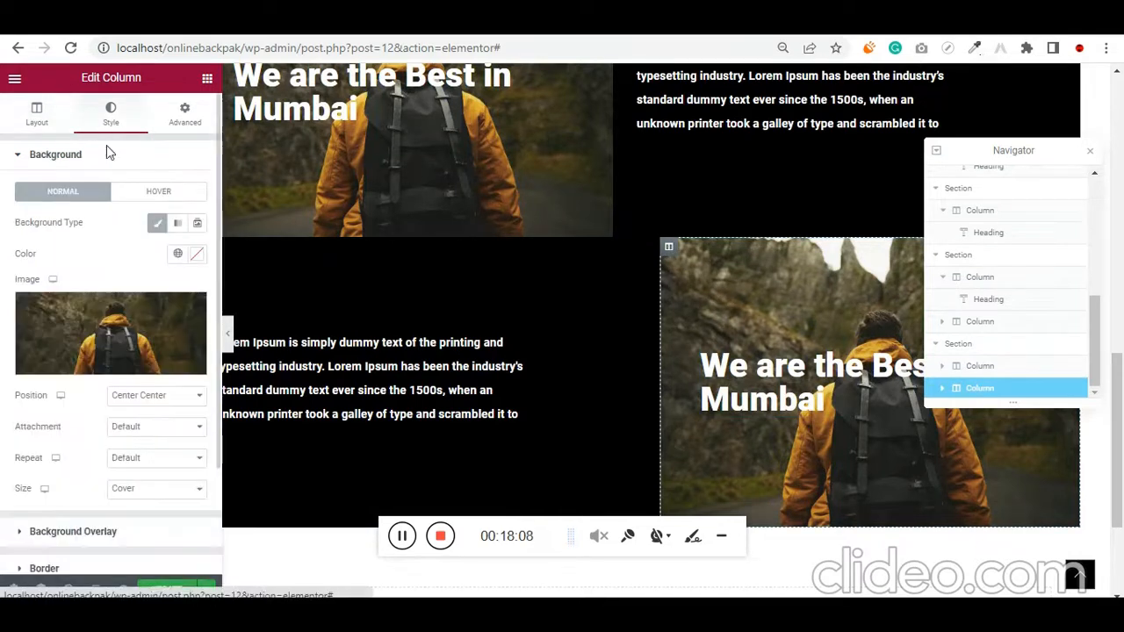
{"action": "left_click", "coordinate": [109, 325]}
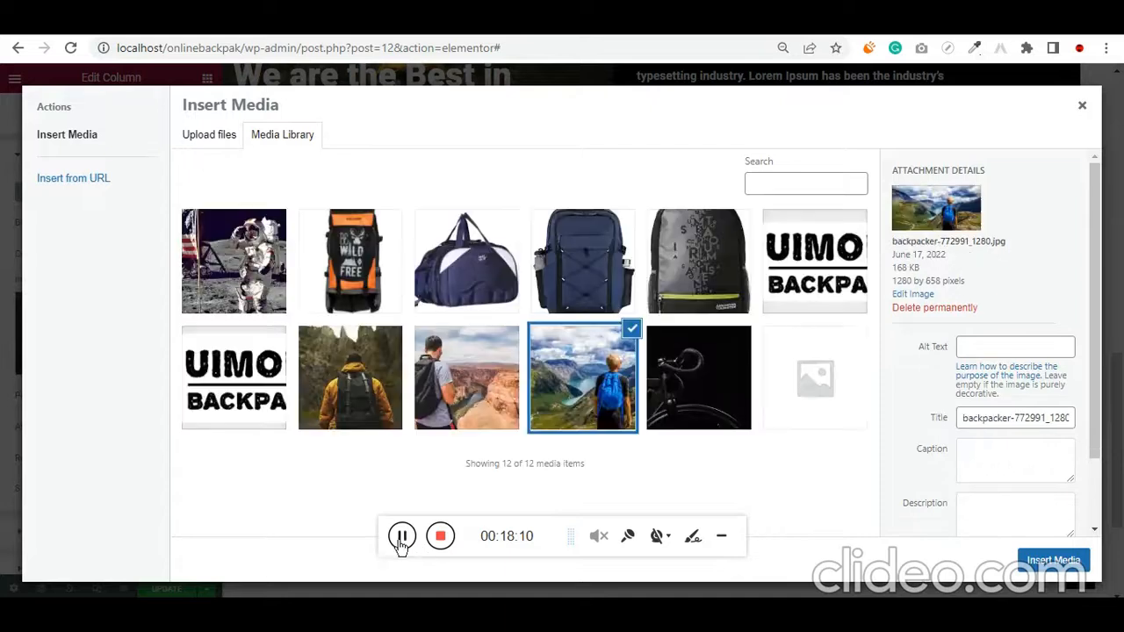
{"action": "left_click", "coordinate": [1052, 559]}
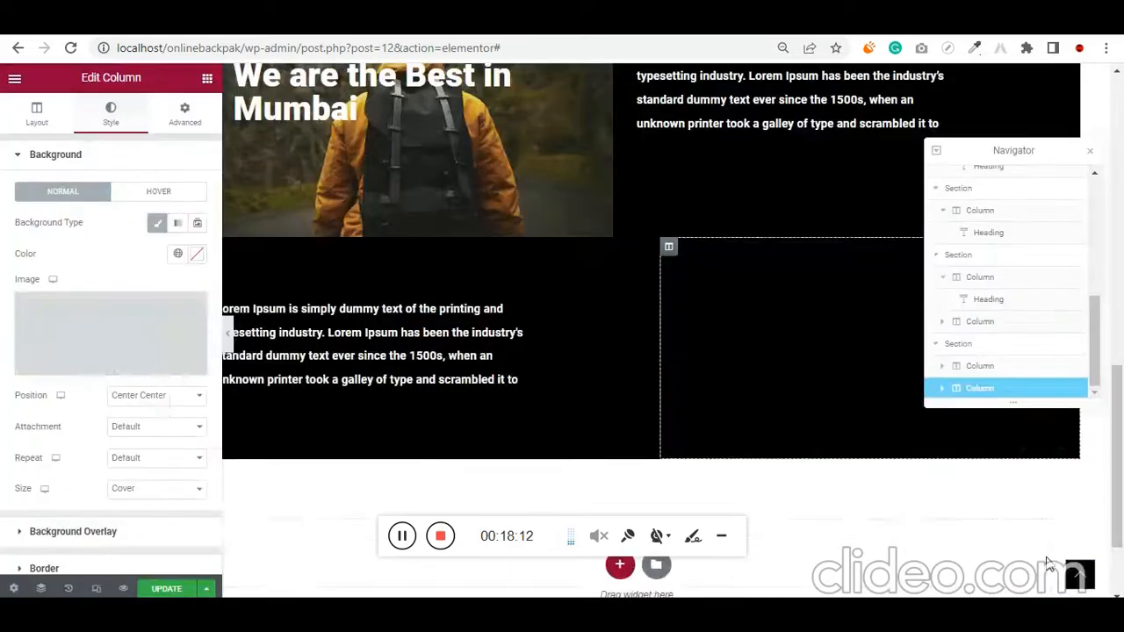
{"action": "scroll", "coordinate": [545, 369], "scroll_direction": "down", "scroll_amount": 1}
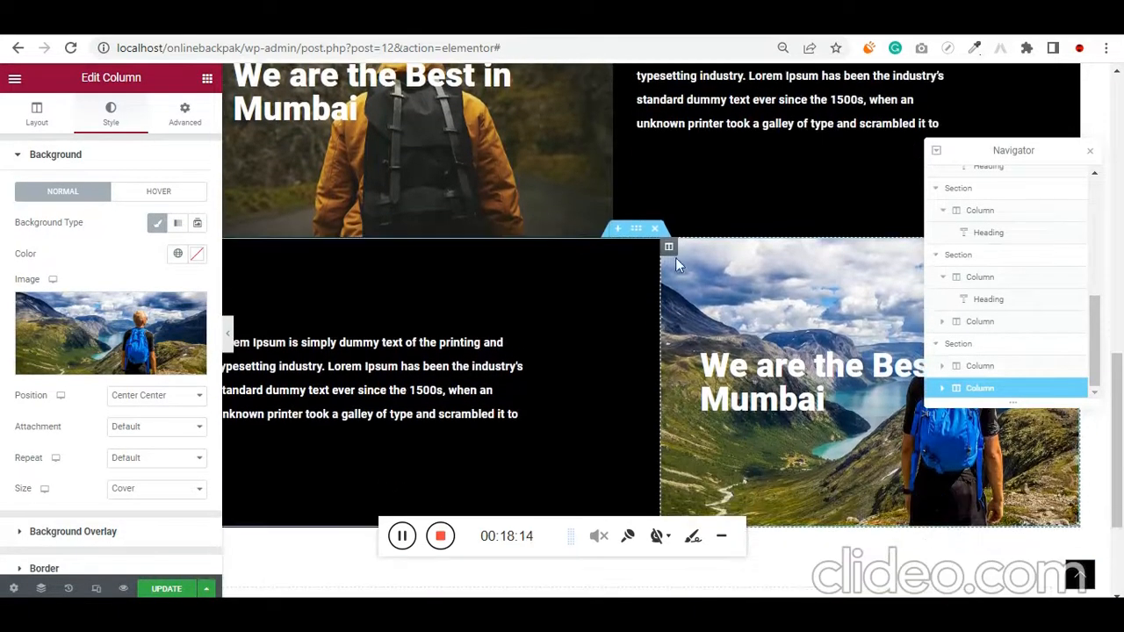
Raise the background overlay opacity of the blue-backpack image column to 0.22 and close the Navigator
{"action": "scroll", "coordinate": [38, 326], "scroll_direction": "down", "scroll_amount": 1}
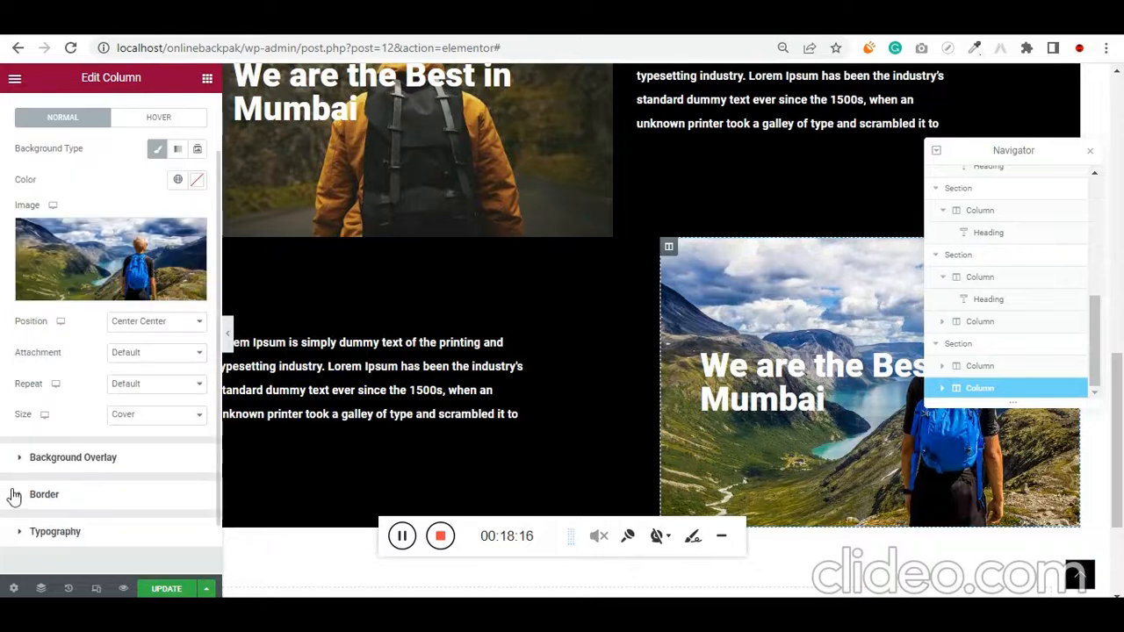
{"action": "left_click", "coordinate": [17, 464]}
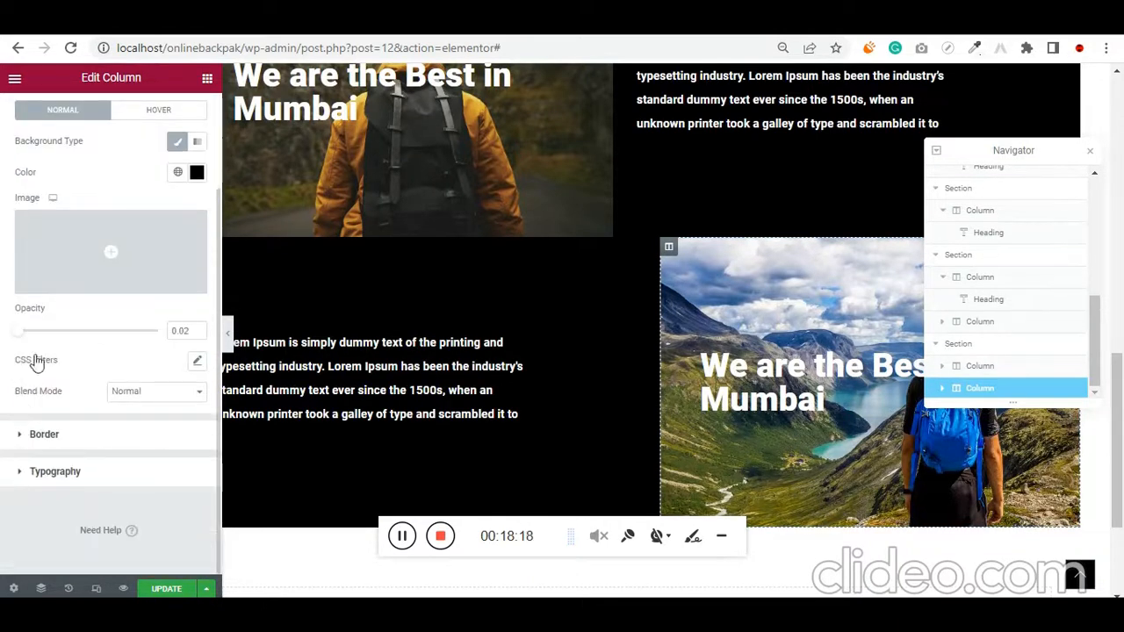
{"action": "left_click_drag", "start_coordinate": [21, 339], "coordinate": [48, 334]}
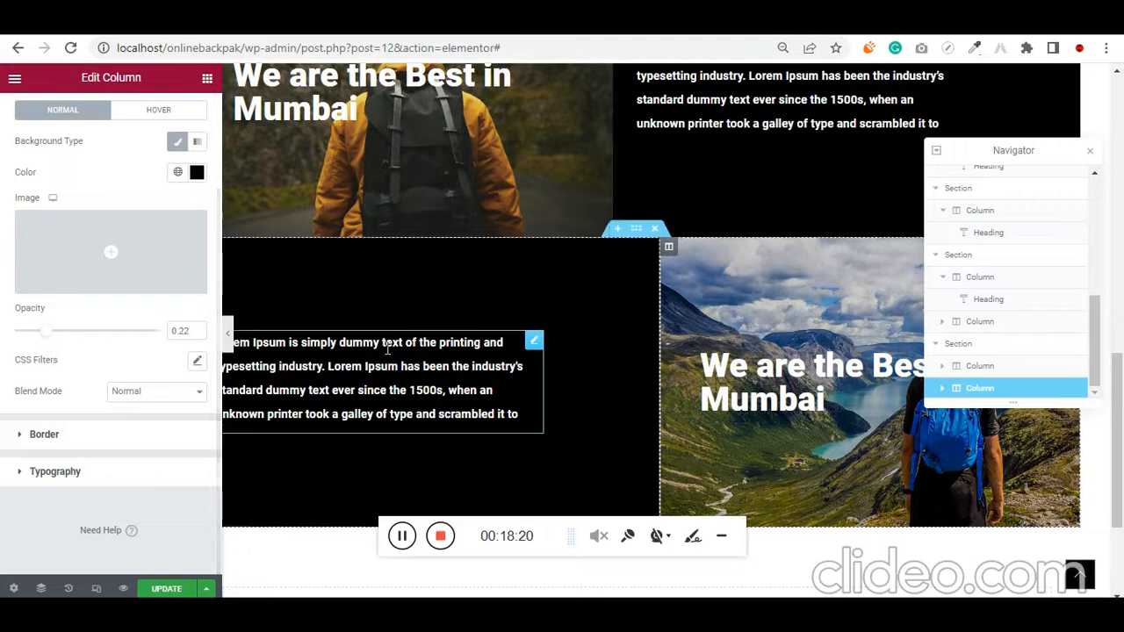
{"action": "scroll", "coordinate": [506, 395], "scroll_direction": "up", "scroll_amount": 2}
{"action": "scroll", "coordinate": [507, 395], "scroll_direction": "up", "scroll_amount": 1}
{"action": "scroll", "coordinate": [618, 328], "scroll_direction": "up", "scroll_amount": 1}
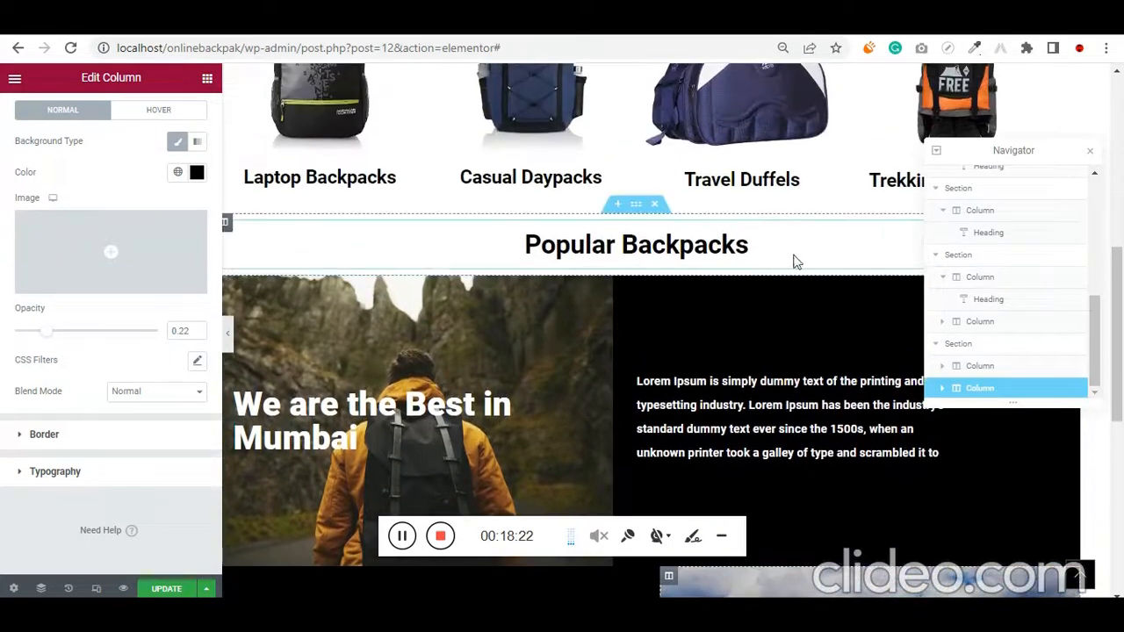
{"action": "left_click", "coordinate": [1092, 153]}
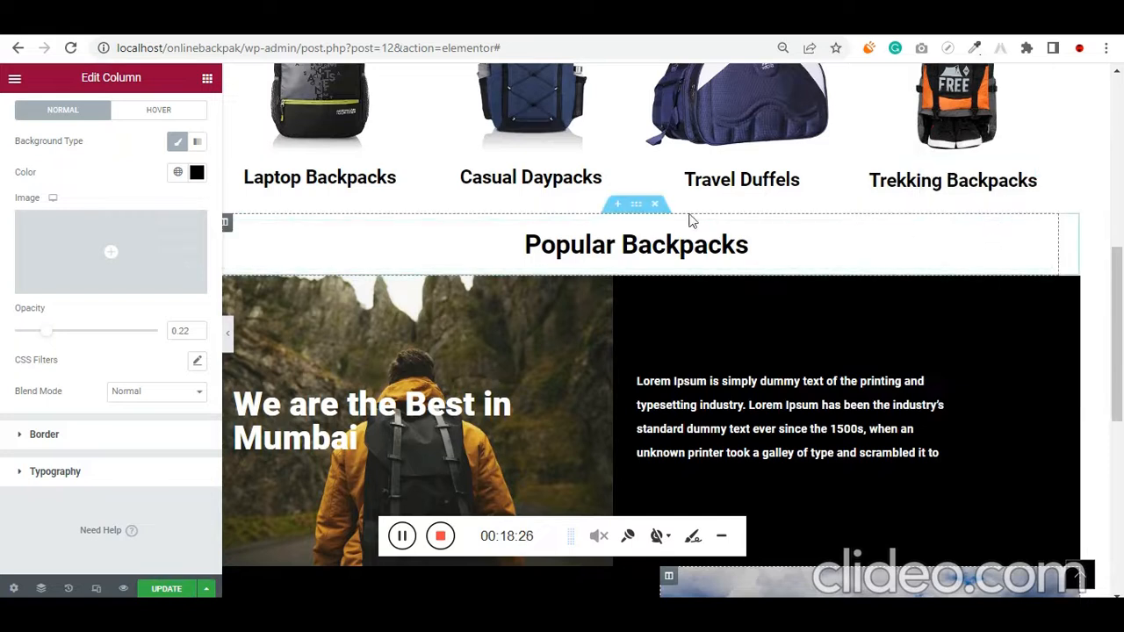
Duplicate the Popular Backpacks heading section and move one copy between the two image-and-text sections
{"action": "right_click", "coordinate": [634, 208]}
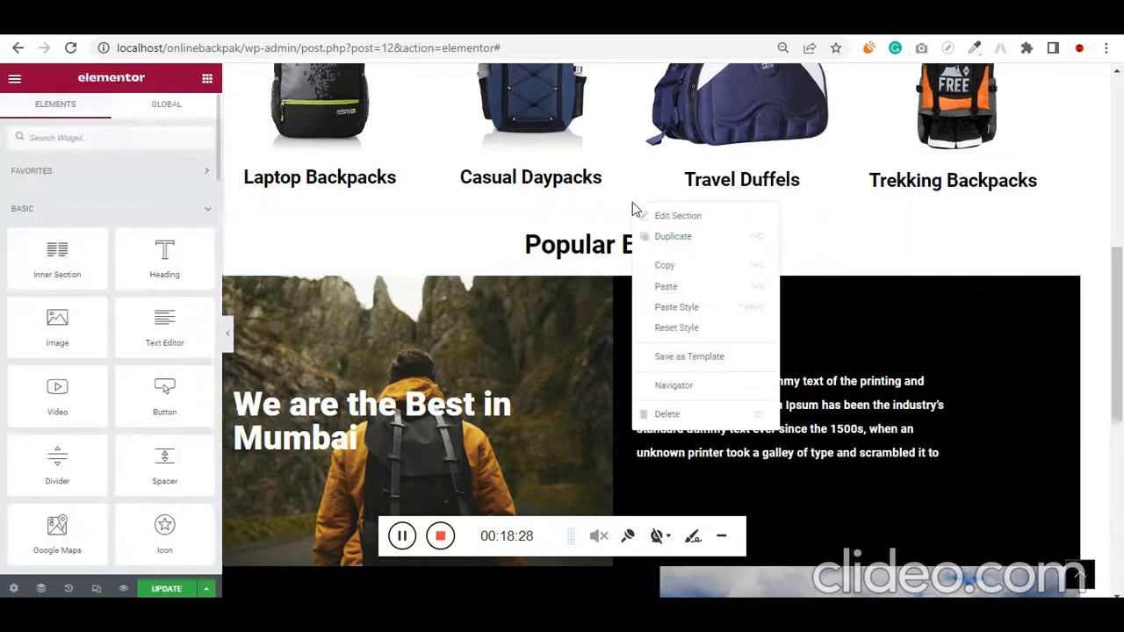
{"action": "left_click", "coordinate": [707, 241]}
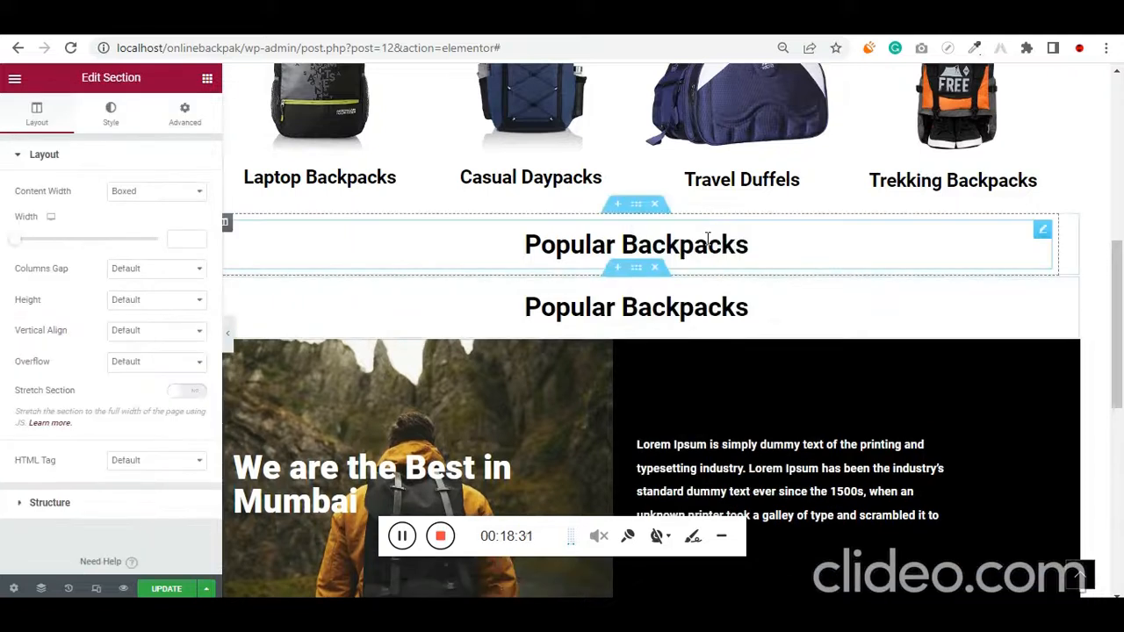
{"action": "left_click_drag", "start_coordinate": [638, 193], "coordinate": [670, 459]}
{"action": "scroll", "coordinate": [671, 456], "scroll_direction": "down", "scroll_amount": 3}
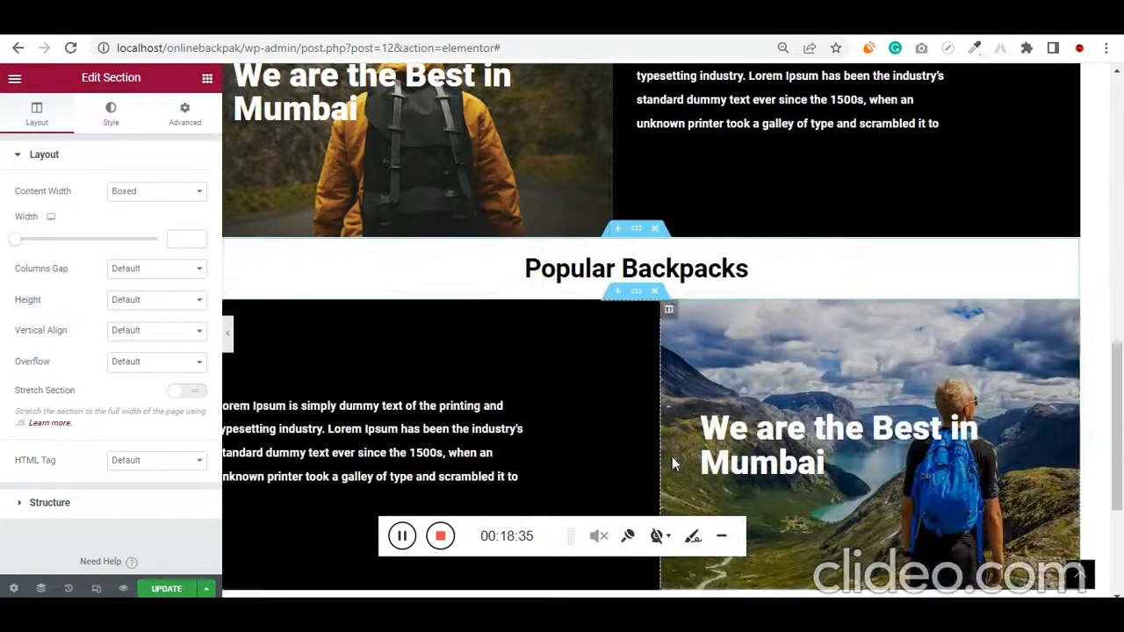
Change the title of the Popular Backpacks heading between the two image sections to "Backpacks 'ON SALE'"
{"action": "left_click", "coordinate": [1042, 256]}
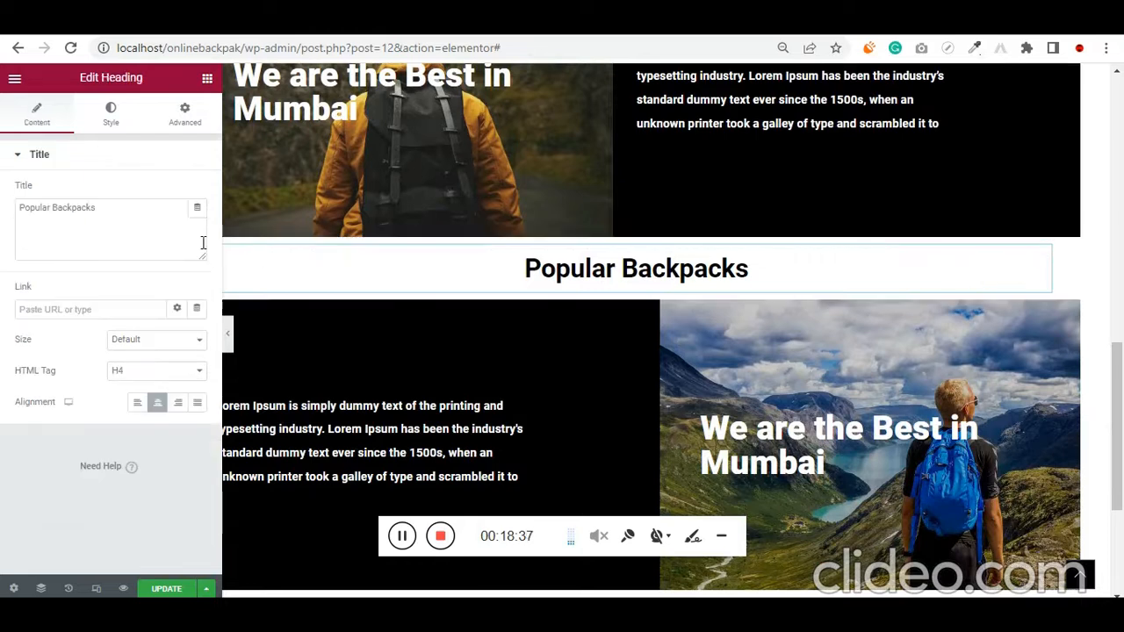
{"action": "left_click", "coordinate": [123, 222]}
{"action": "key", "text": "ctrl+a"}
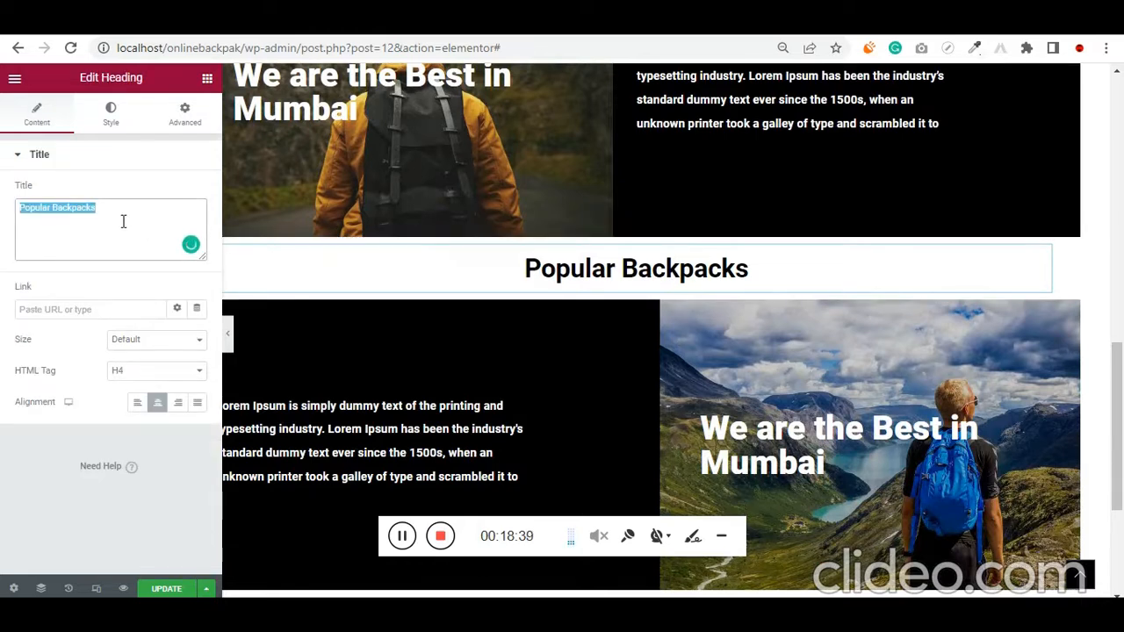
{"action": "key", "text": "Home"}
{"action": "key", "text": "ctrl+shift+Right"}
{"action": "key", "text": "Delete"}
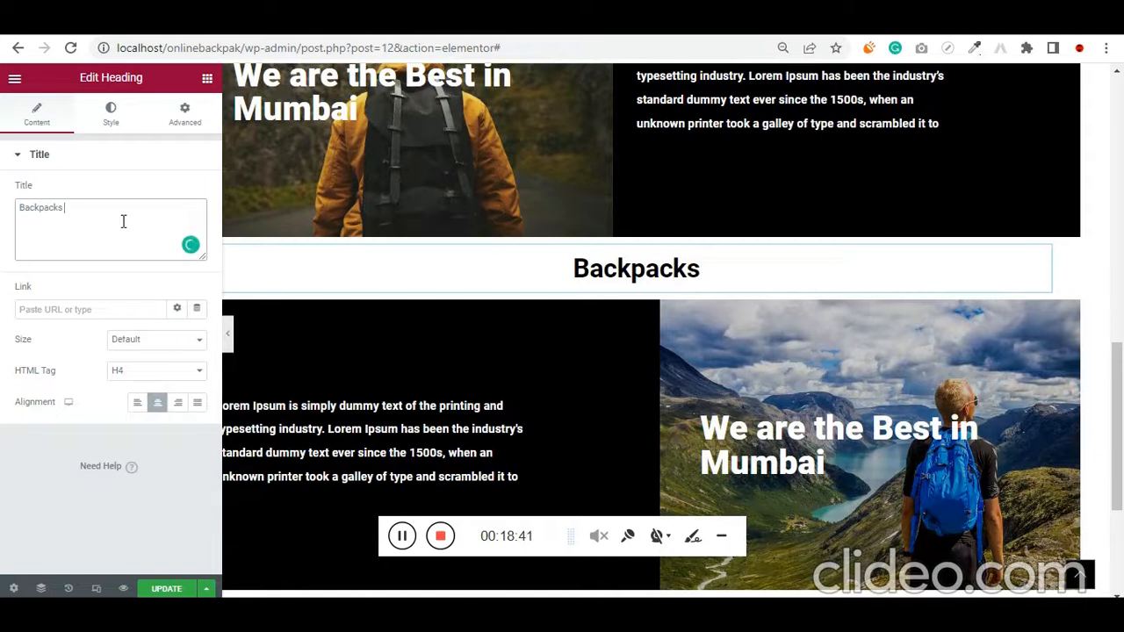
{"action": "type", "text": "on SALE"}
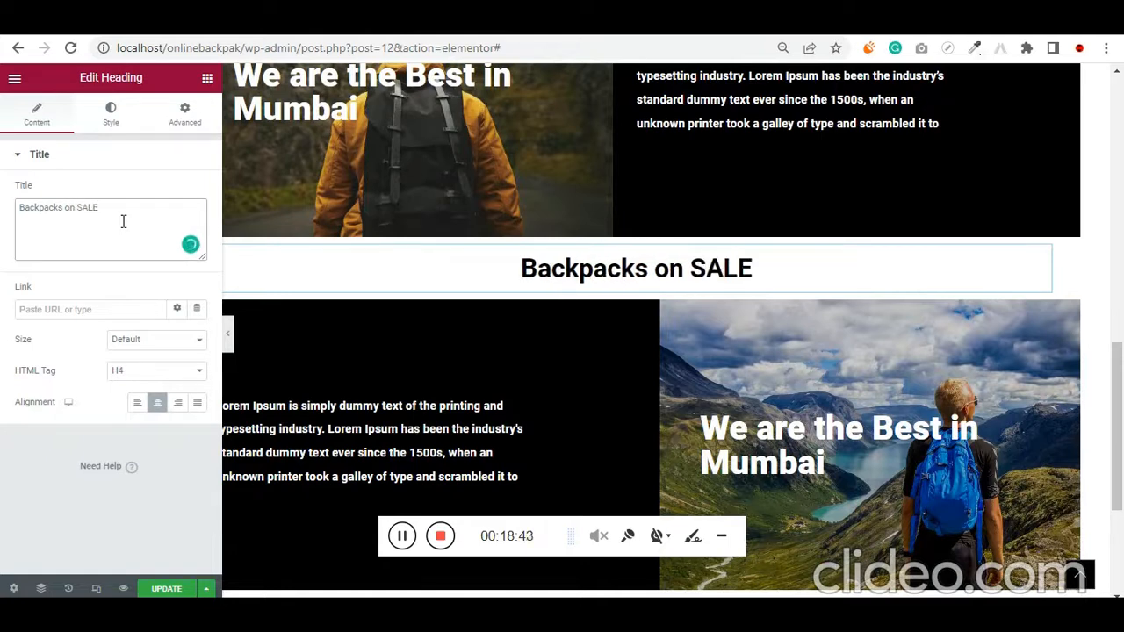
{"action": "type", "text": "ON"}
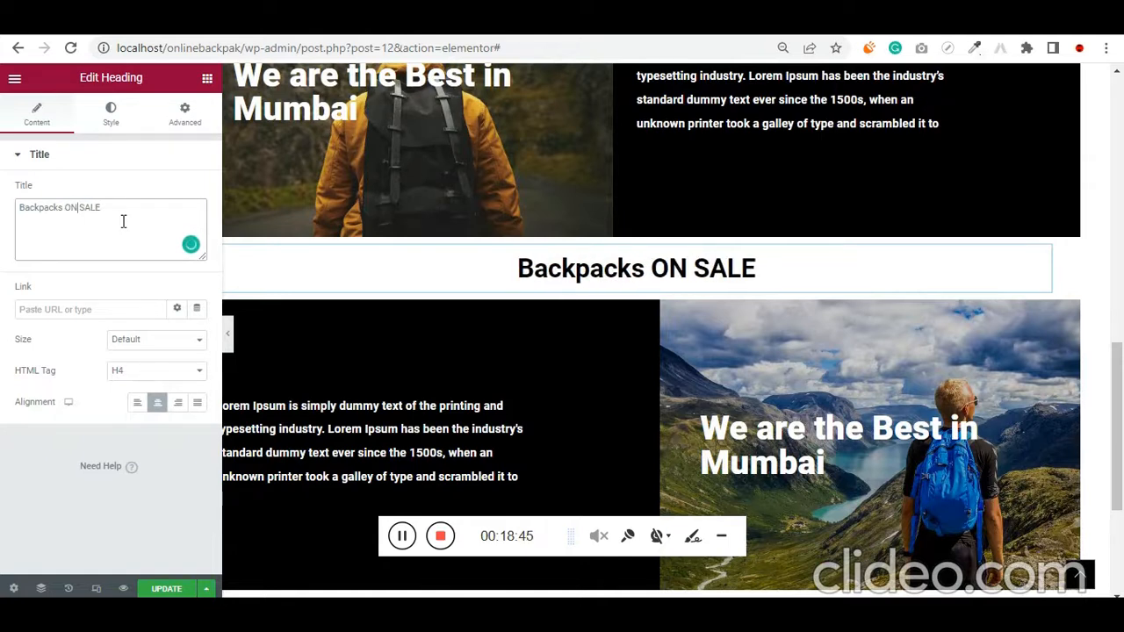
{"action": "type", "text": "'"}
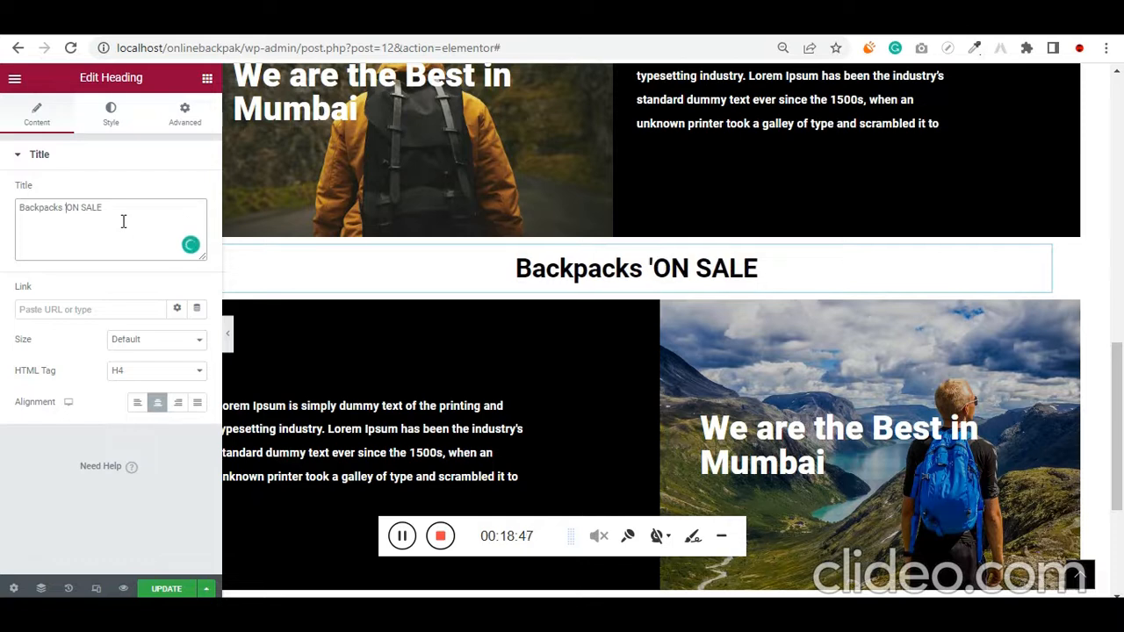
{"action": "type", "text": "'"}
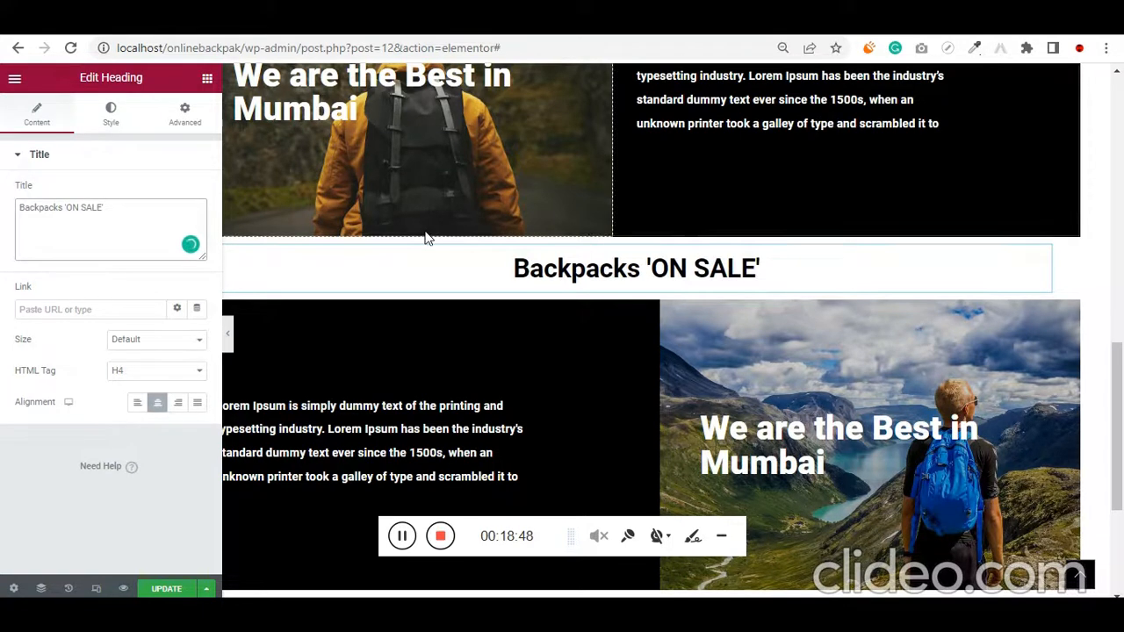
Capitalise the first word of the sale heading so its title reads "BACKPACKS 'ON SALE'"
{"action": "scroll", "coordinate": [433, 238], "scroll_direction": "up", "scroll_amount": 3}
{"action": "double_click", "coordinate": [42, 208]}
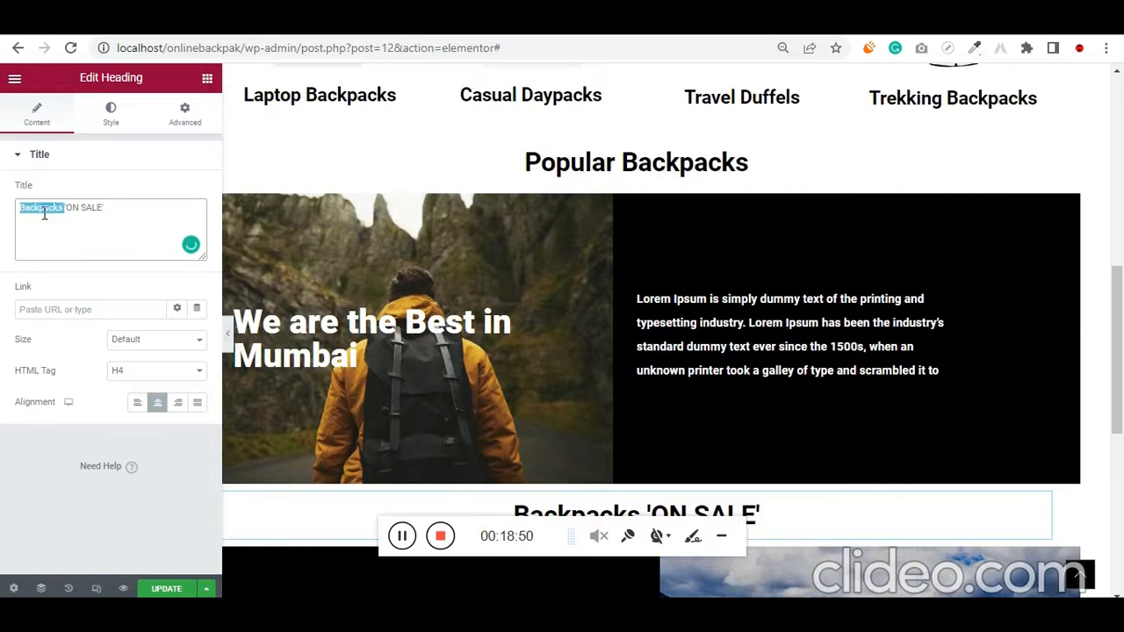
{"action": "type", "text": "BACKPACKS"}
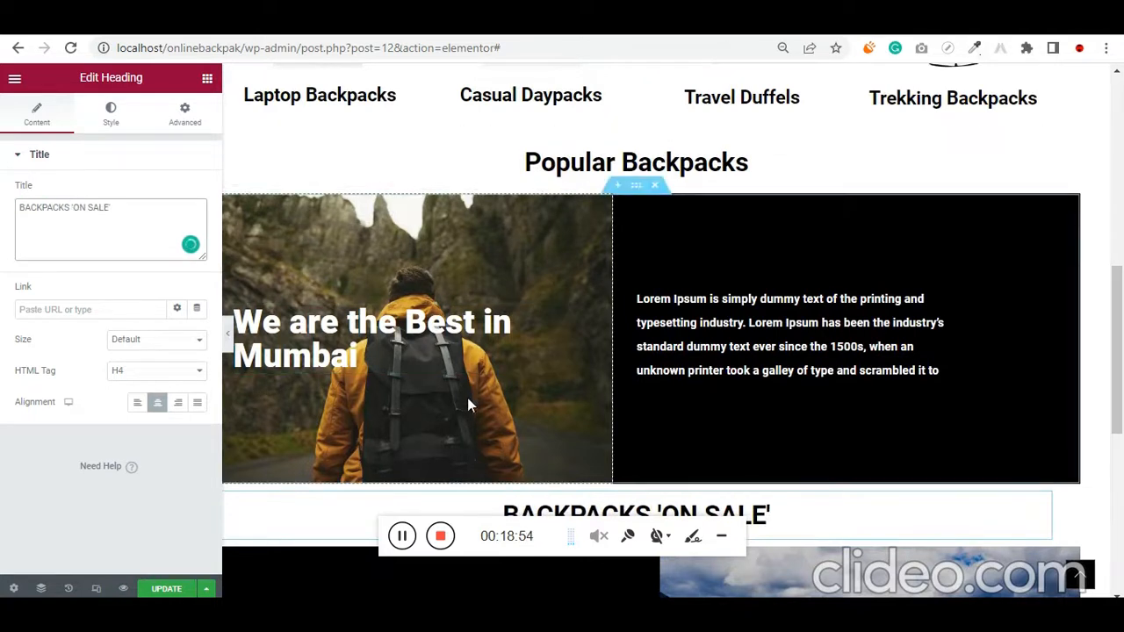
{"action": "scroll", "coordinate": [585, 305], "scroll_direction": "down", "scroll_amount": 1}
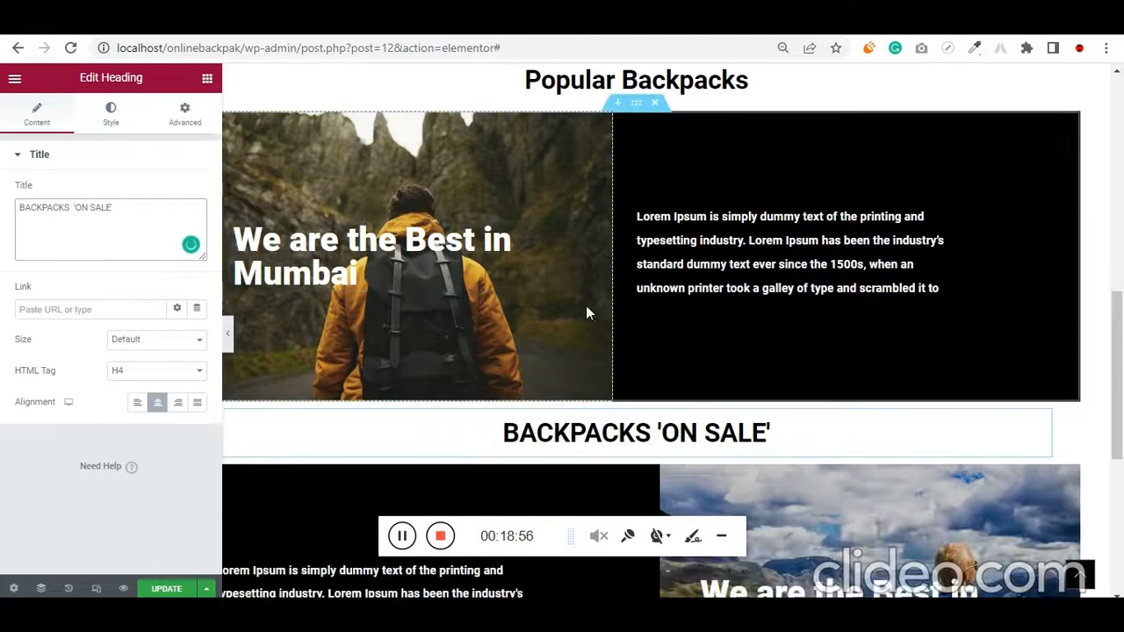
Set the typography transform of the Popular Backpacks heading to Uppercase and check the page's headings for consistency
{"action": "scroll", "coordinate": [418, 380], "scroll_direction": "up", "scroll_amount": 1}
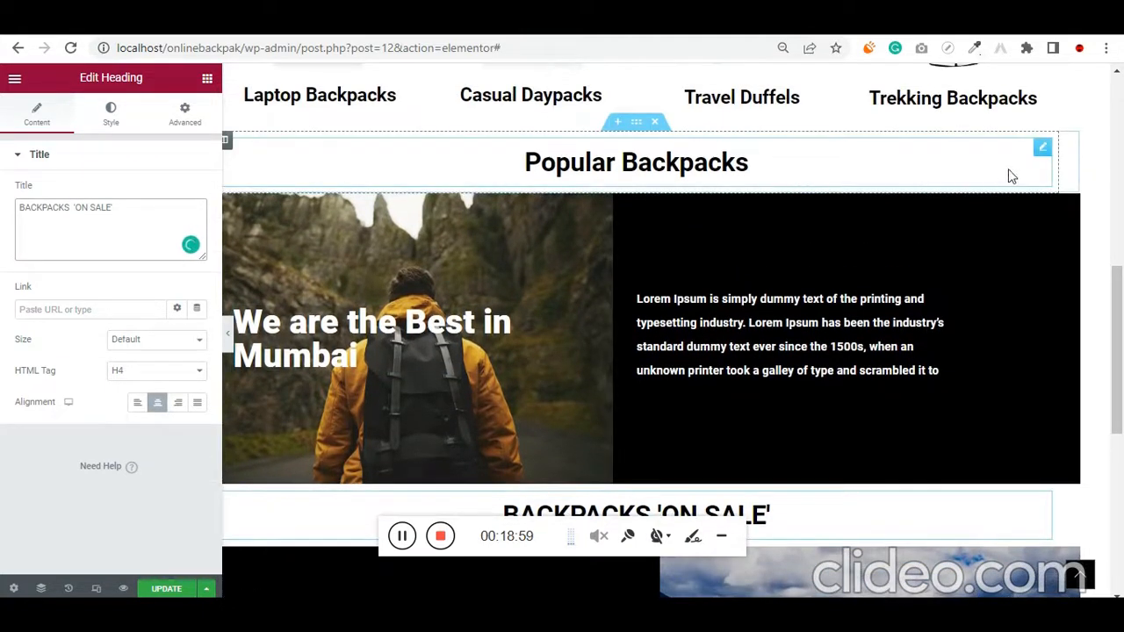
{"action": "left_click", "coordinate": [1042, 148]}
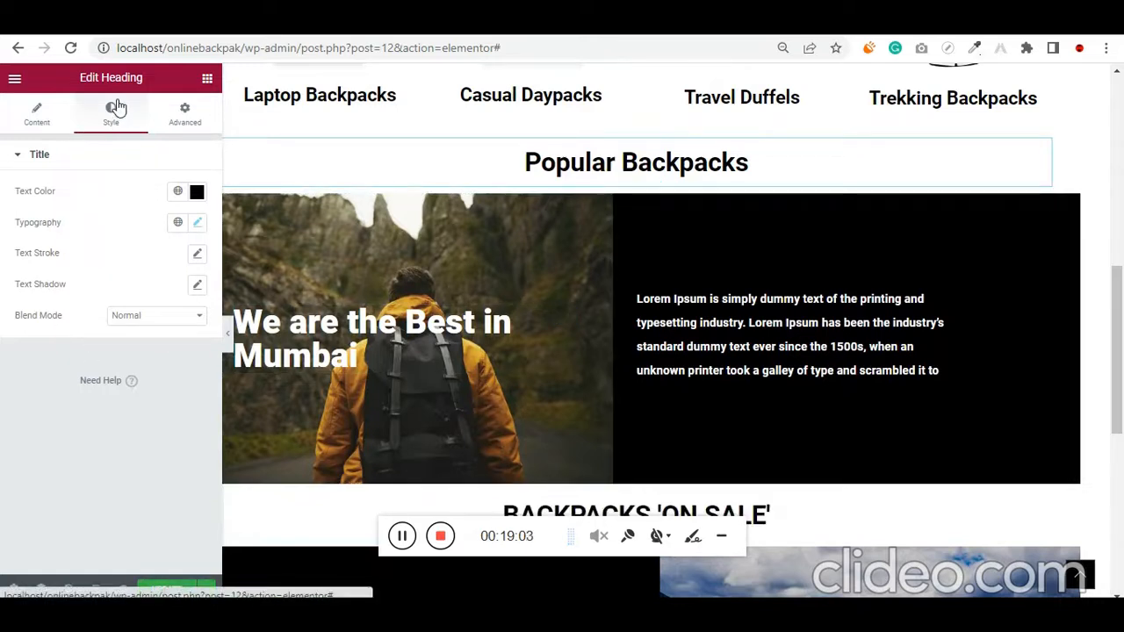
{"action": "left_click", "coordinate": [197, 222]}
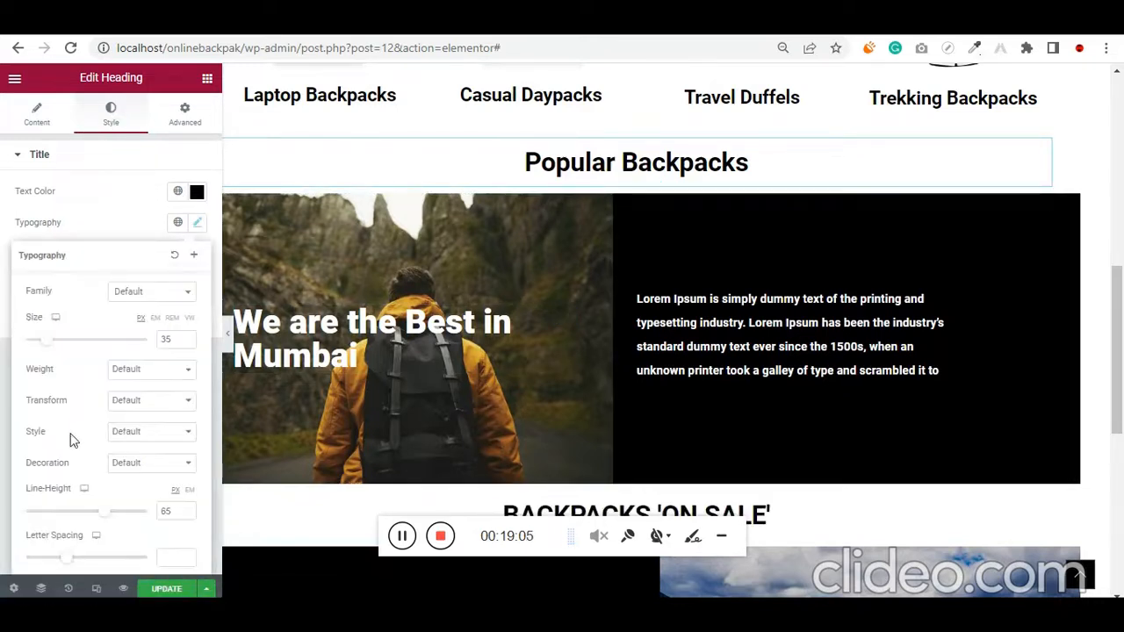
{"action": "left_click", "coordinate": [146, 400]}
{"action": "left_click", "coordinate": [131, 429]}
{"action": "scroll", "coordinate": [426, 355], "scroll_direction": "up", "scroll_amount": 1}
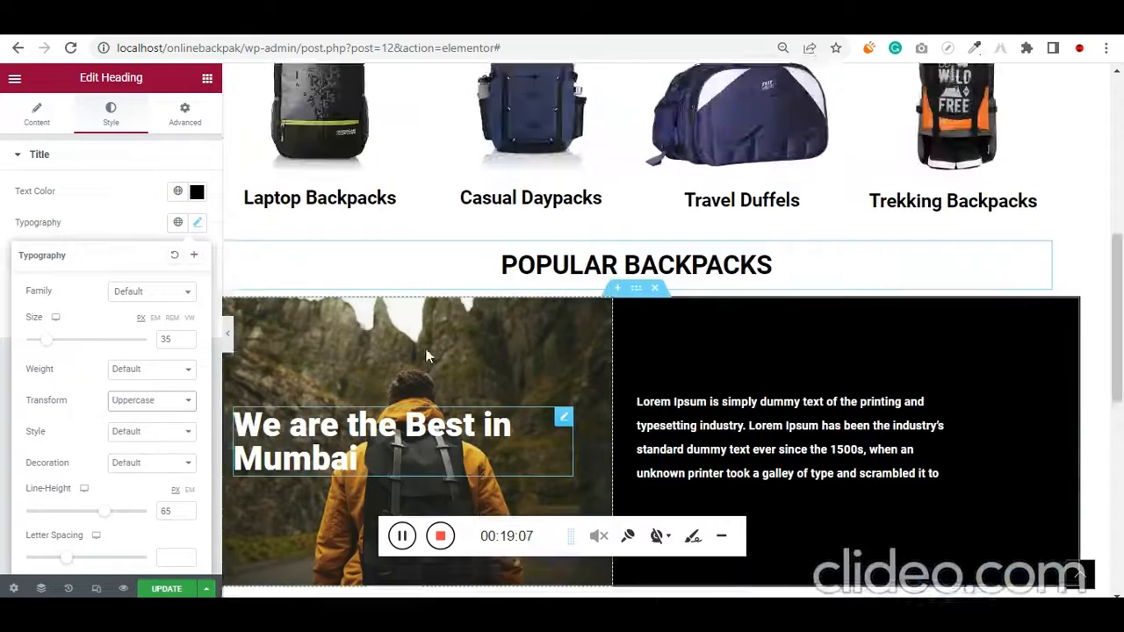
{"action": "scroll", "coordinate": [425, 355], "scroll_direction": "up", "scroll_amount": 4}
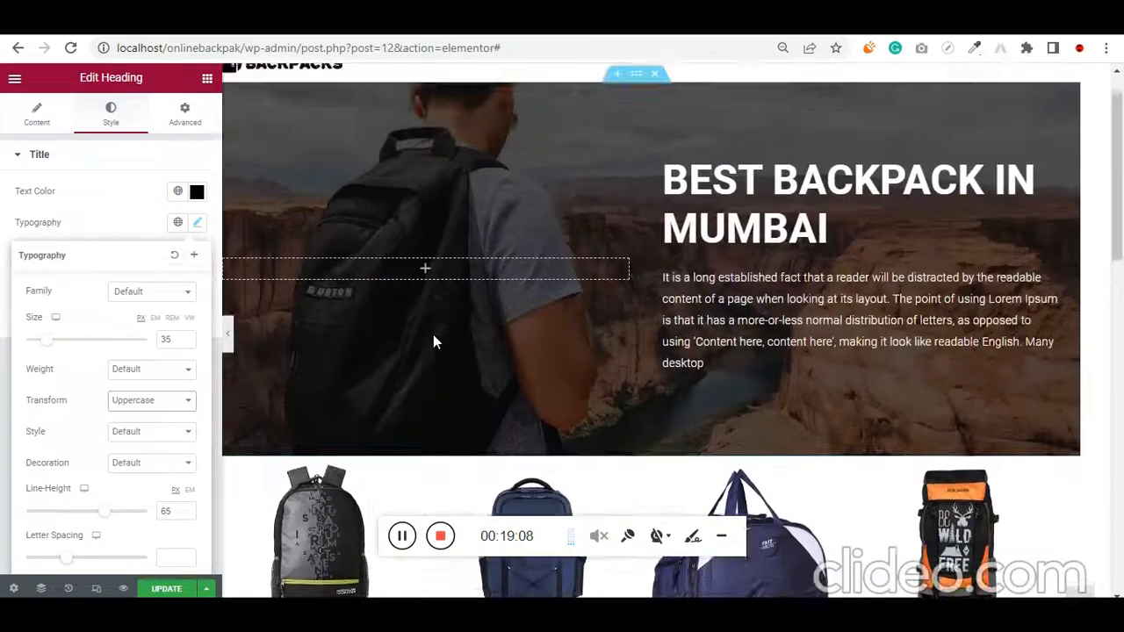
{"action": "scroll", "coordinate": [432, 335], "scroll_direction": "down", "scroll_amount": 8}
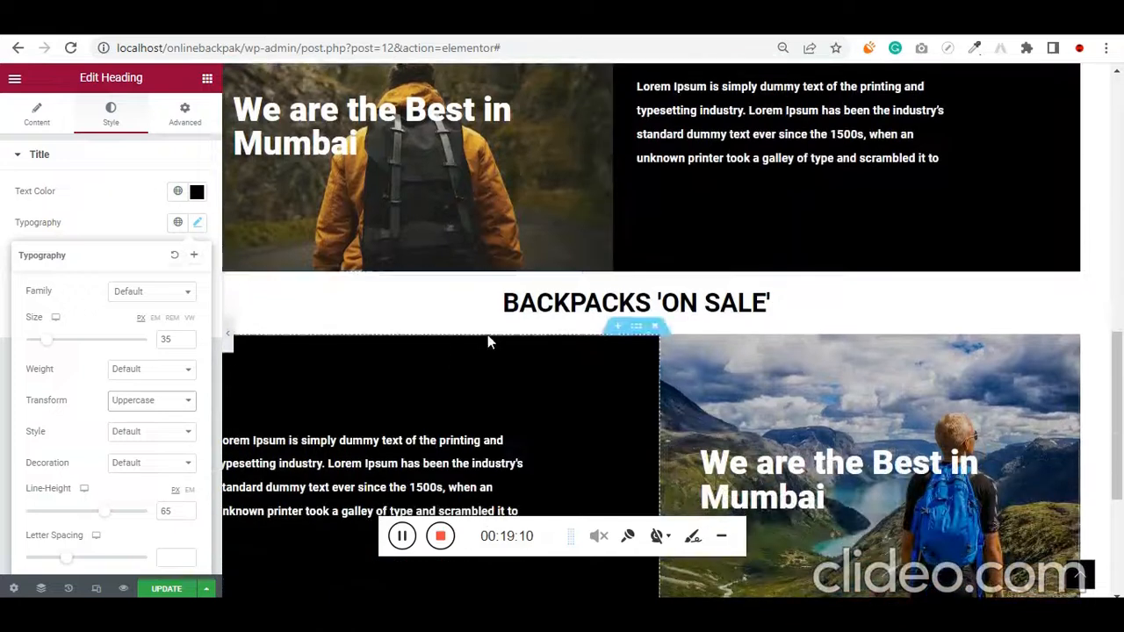
{"action": "scroll", "coordinate": [614, 374], "scroll_direction": "down", "scroll_amount": 3}
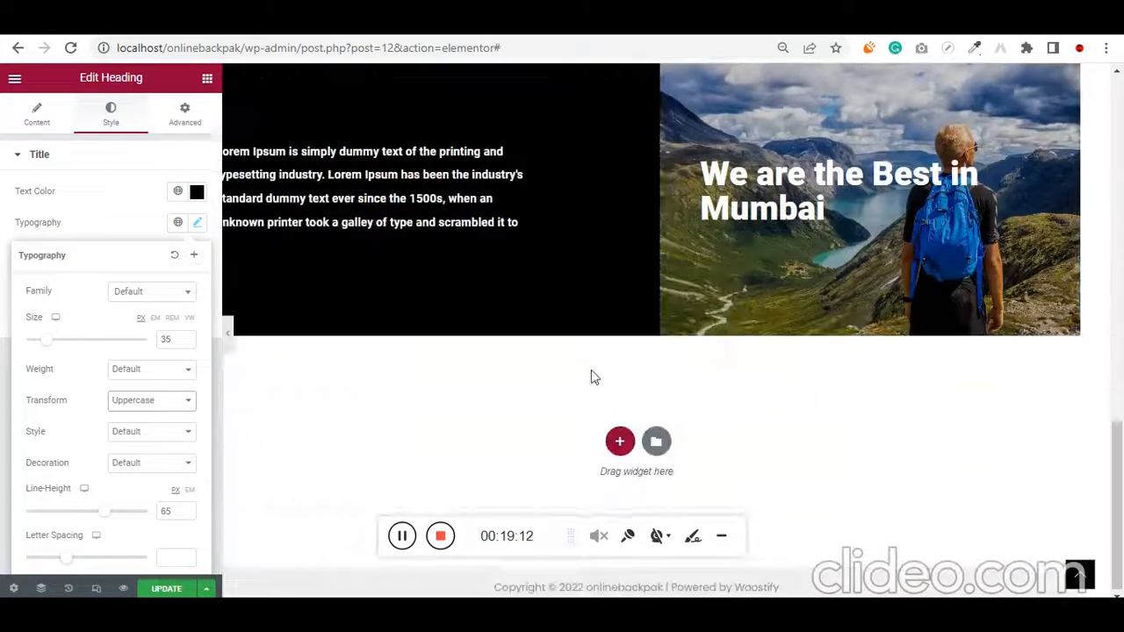
{"action": "left_click", "coordinate": [615, 441]}
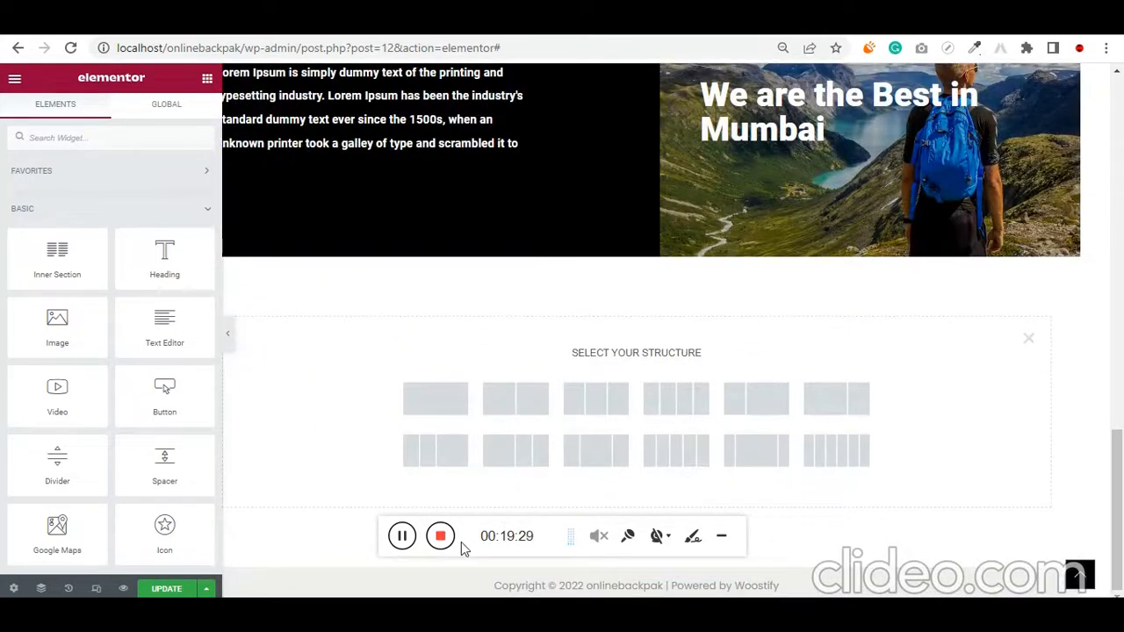
{"action": "left_click_drag", "start_coordinate": [463, 549], "coordinate": [539, 520]}
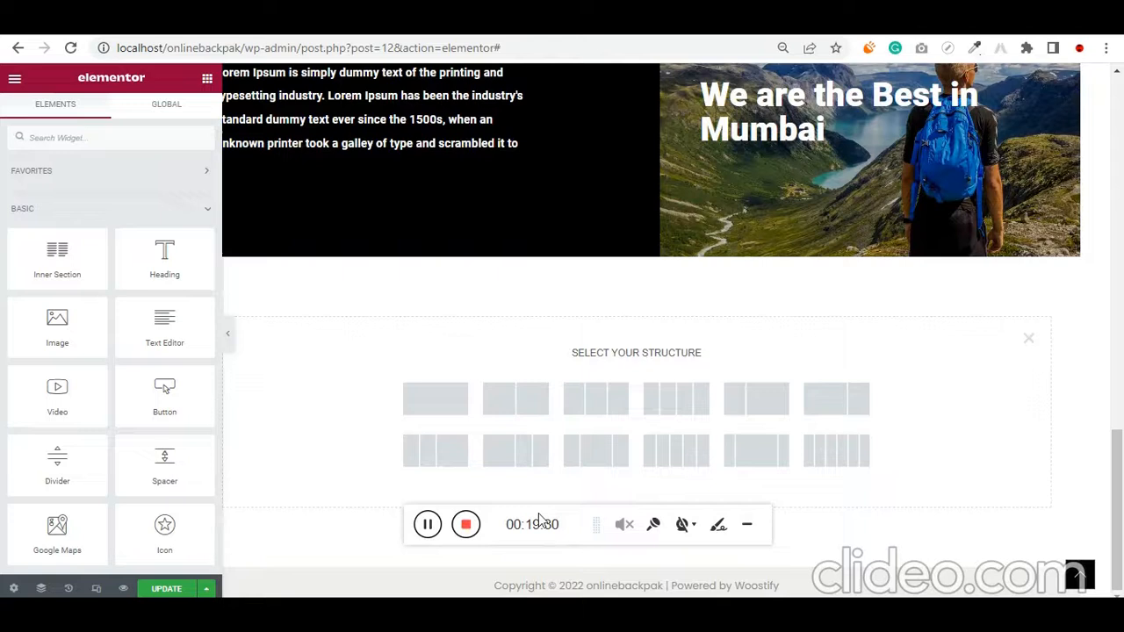
{"action": "left_click", "coordinate": [1030, 341]}
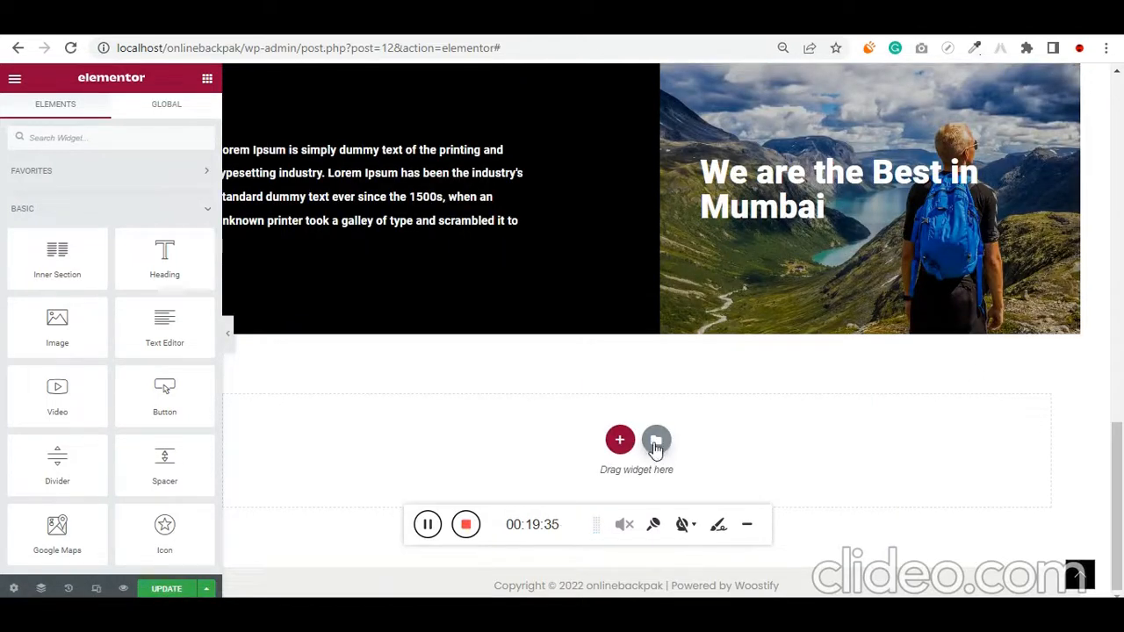
Open the template library for the empty area below the Mumbai section and filter its blocks to the Services category
{"action": "left_click", "coordinate": [657, 440]}
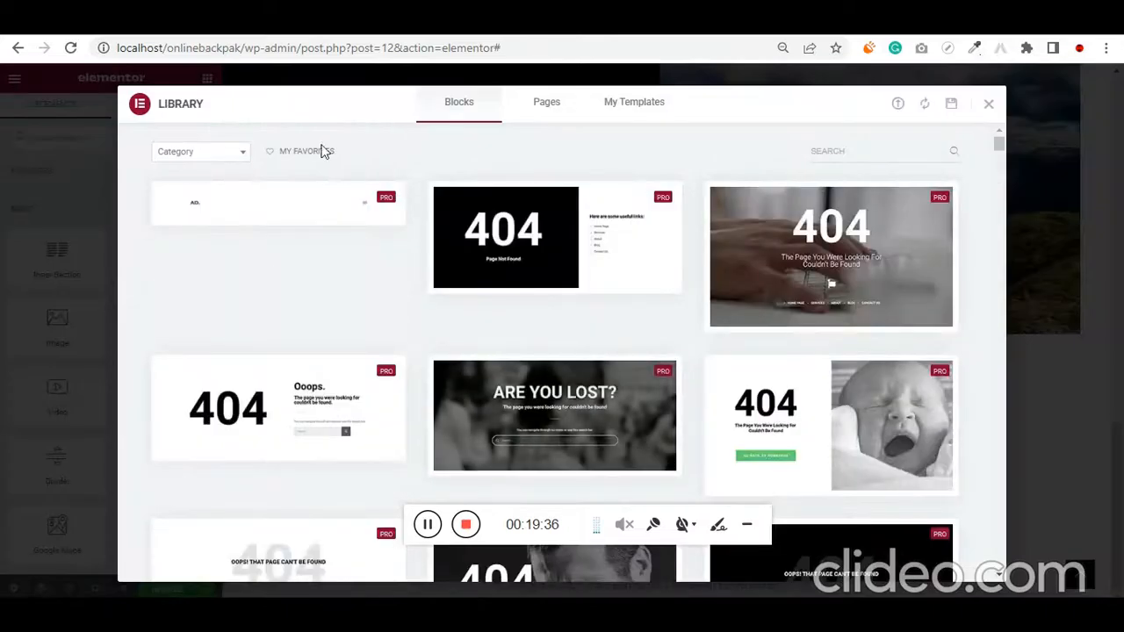
{"action": "left_click", "coordinate": [201, 158]}
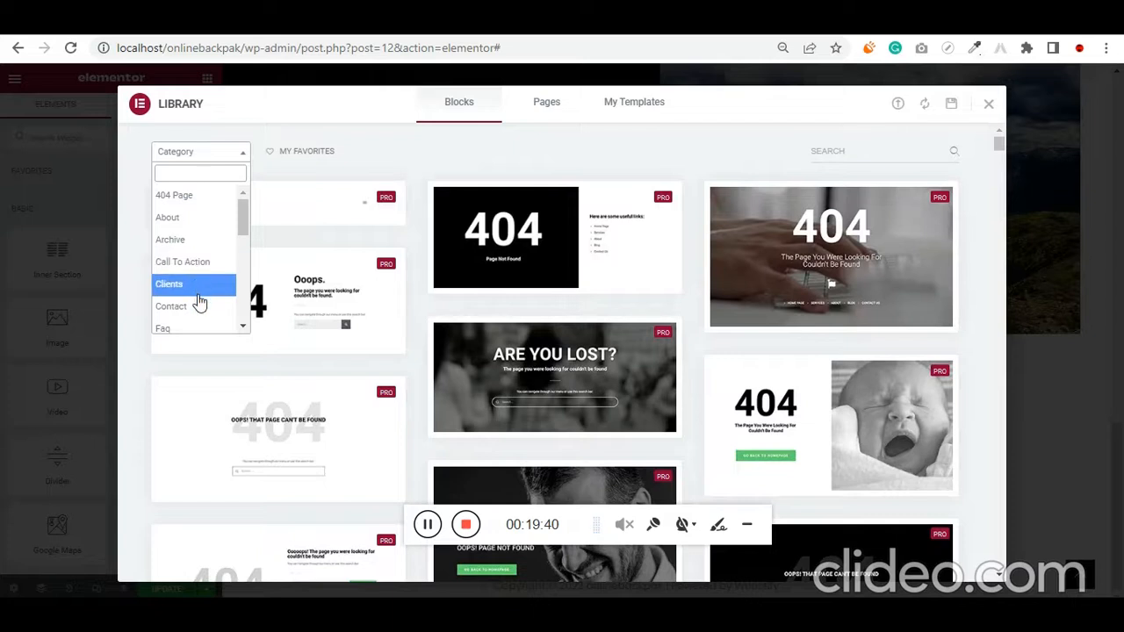
{"action": "scroll", "coordinate": [201, 303], "scroll_direction": "down", "scroll_amount": 1}
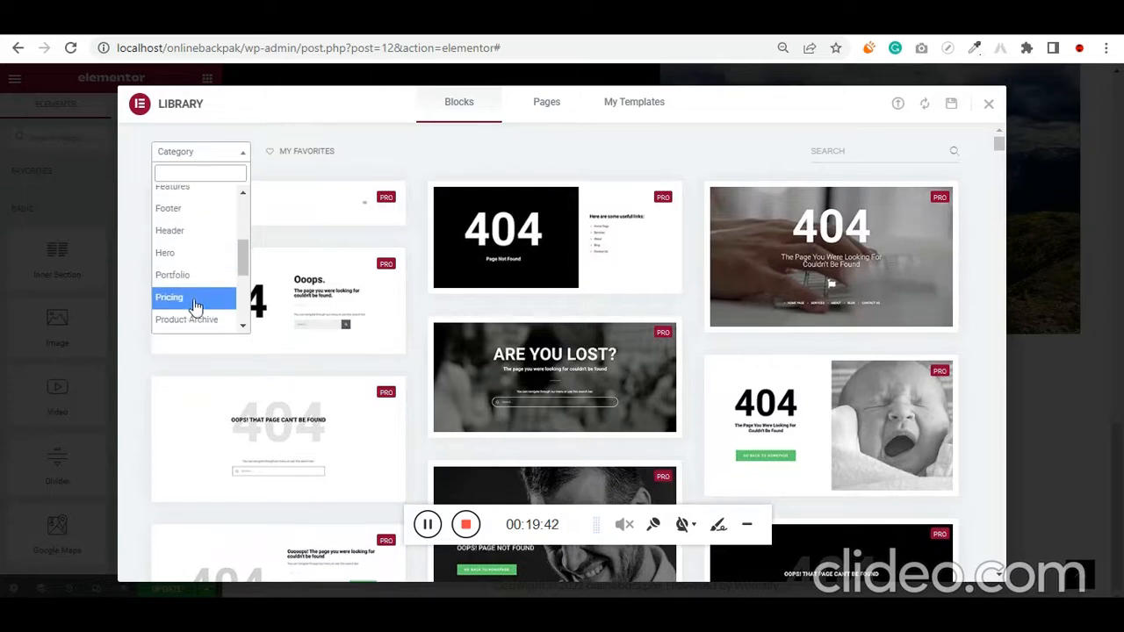
{"action": "scroll", "coordinate": [203, 300], "scroll_direction": "down", "scroll_amount": 3}
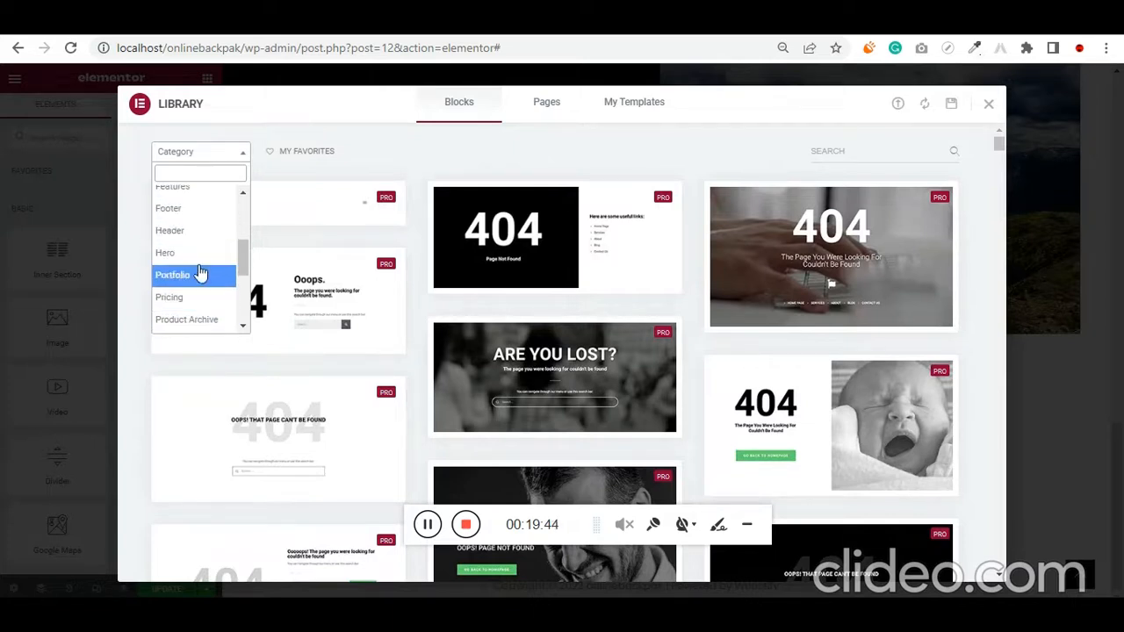
{"action": "type", "text": "ser"}
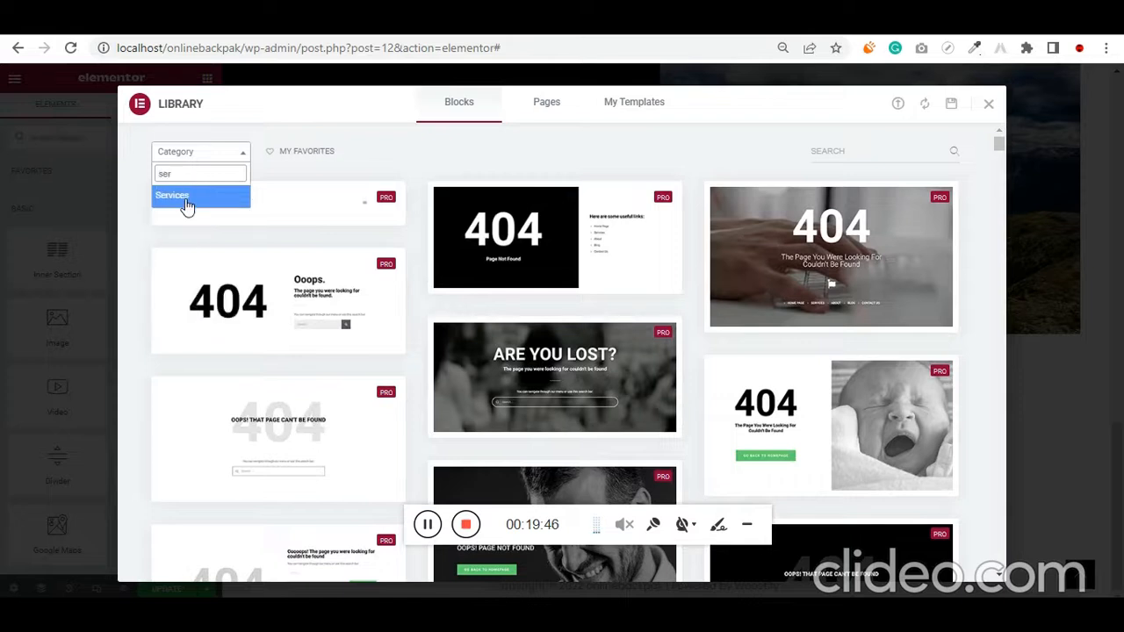
{"action": "left_click", "coordinate": [187, 195]}
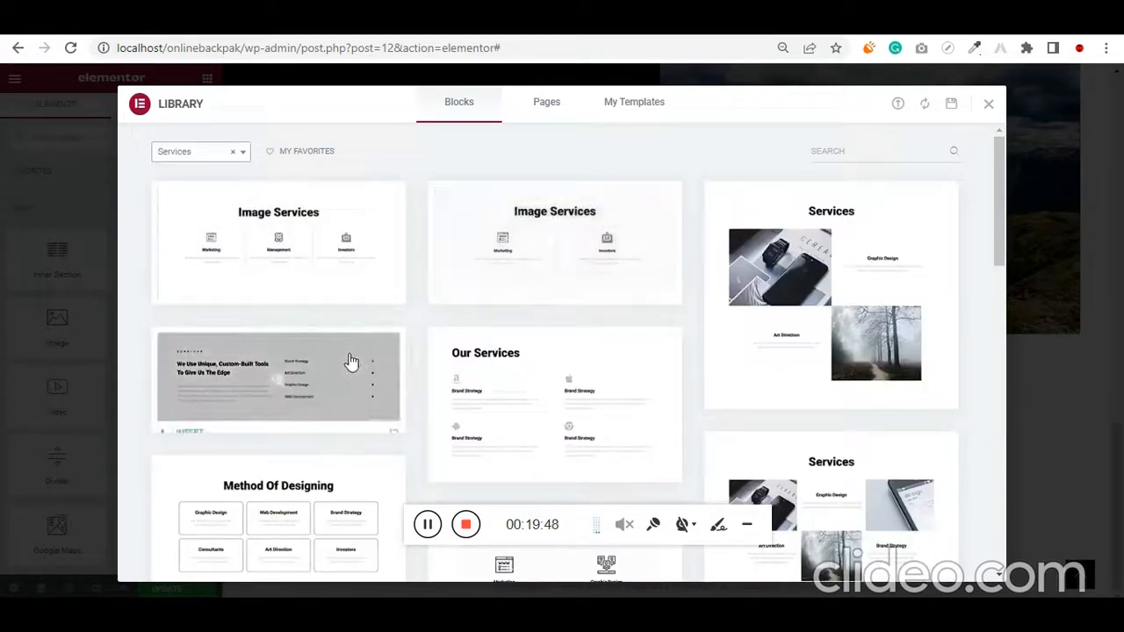
Browse the Services blocks and insert the three-column Image Services block with Marketing, Management and Investors cards
{"action": "scroll", "coordinate": [351, 363], "scroll_direction": "down", "scroll_amount": 2}
{"action": "scroll", "coordinate": [358, 358], "scroll_direction": "down", "scroll_amount": 6}
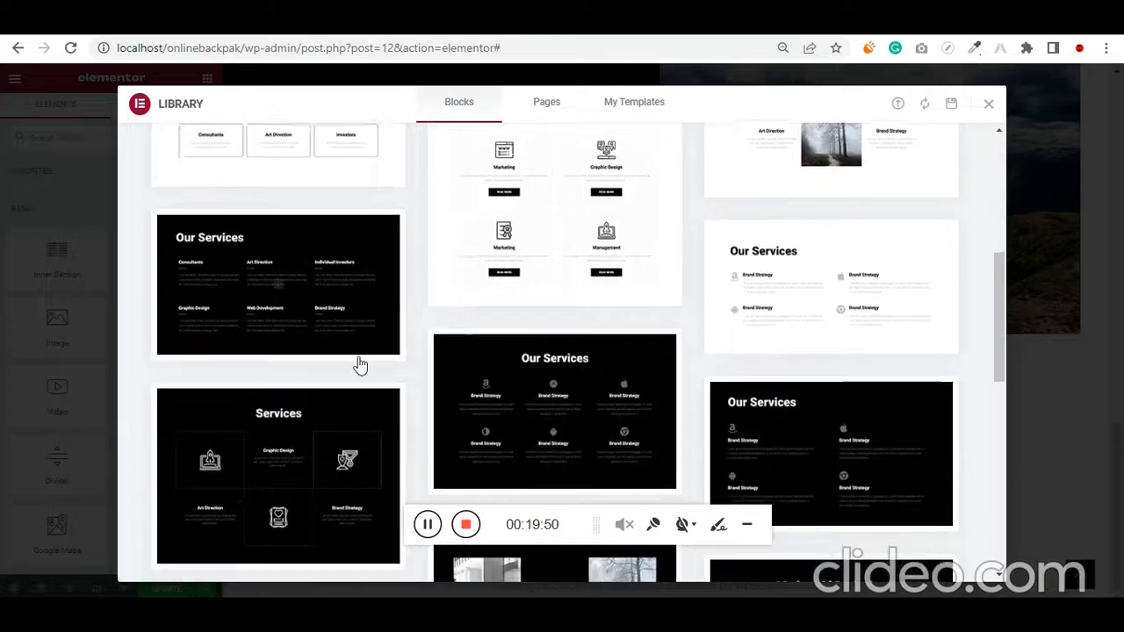
{"action": "scroll", "coordinate": [360, 365], "scroll_direction": "up", "scroll_amount": 7}
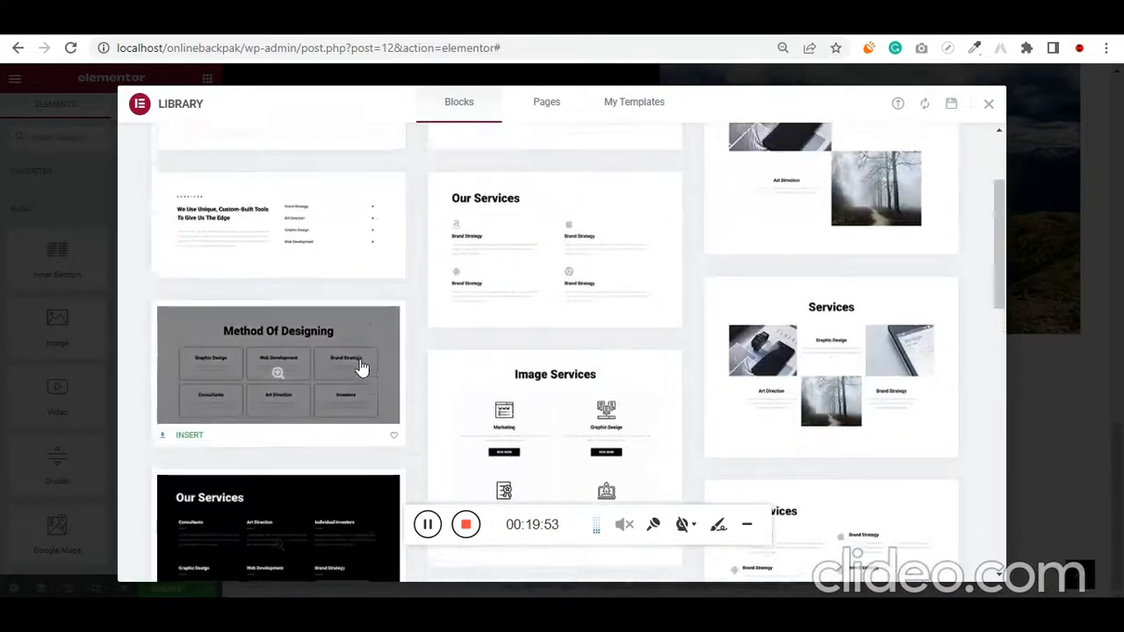
{"action": "scroll", "coordinate": [398, 328], "scroll_direction": "up", "scroll_amount": 2}
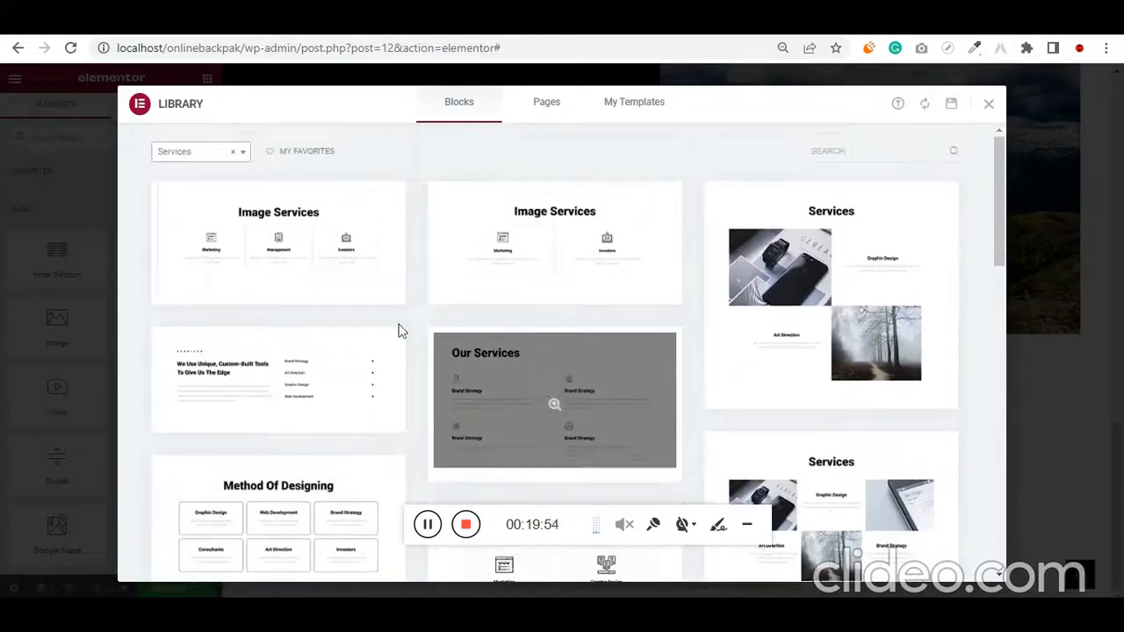
{"action": "left_click", "coordinate": [355, 233]}
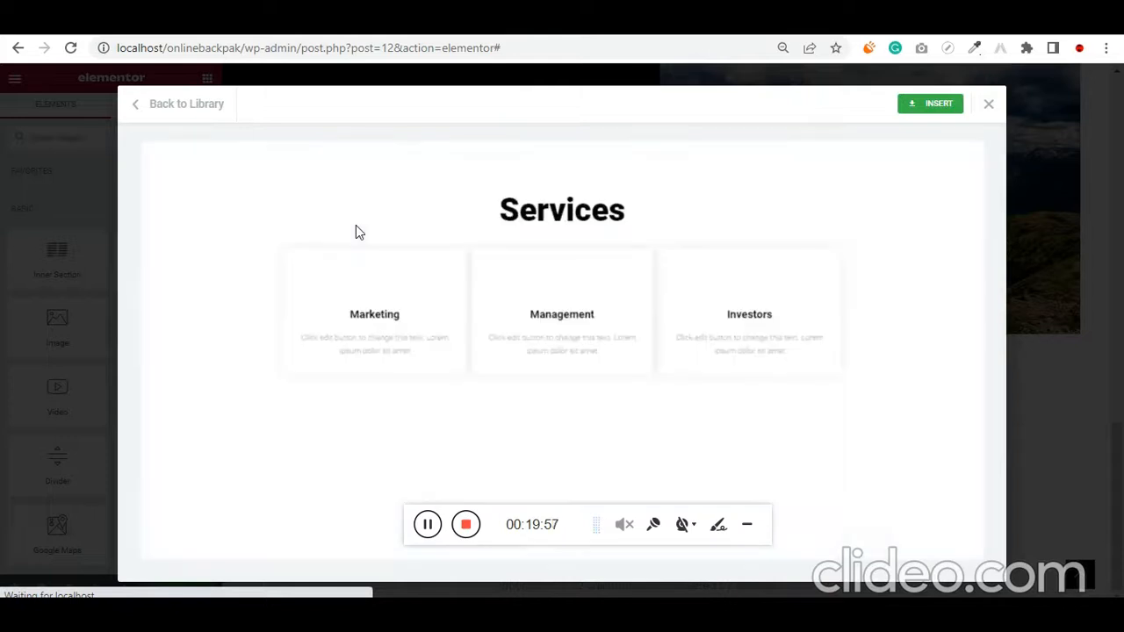
{"action": "left_click", "coordinate": [941, 104]}
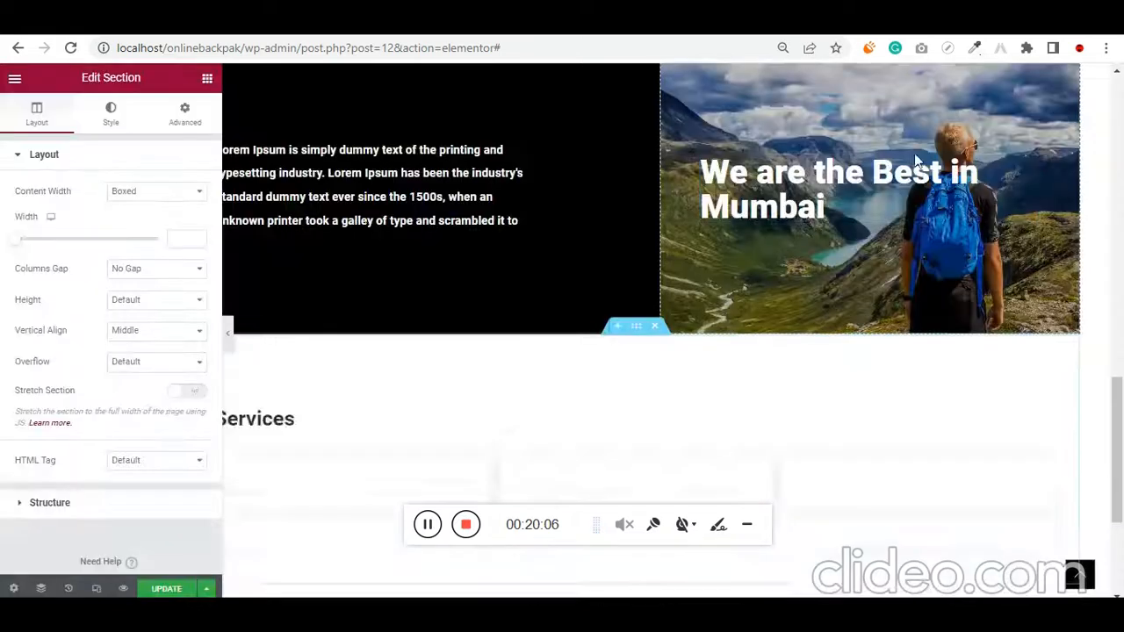
Delete the Services heading above the Marketing, Management and Investors cards
{"action": "scroll", "coordinate": [738, 398], "scroll_direction": "down", "scroll_amount": 3}
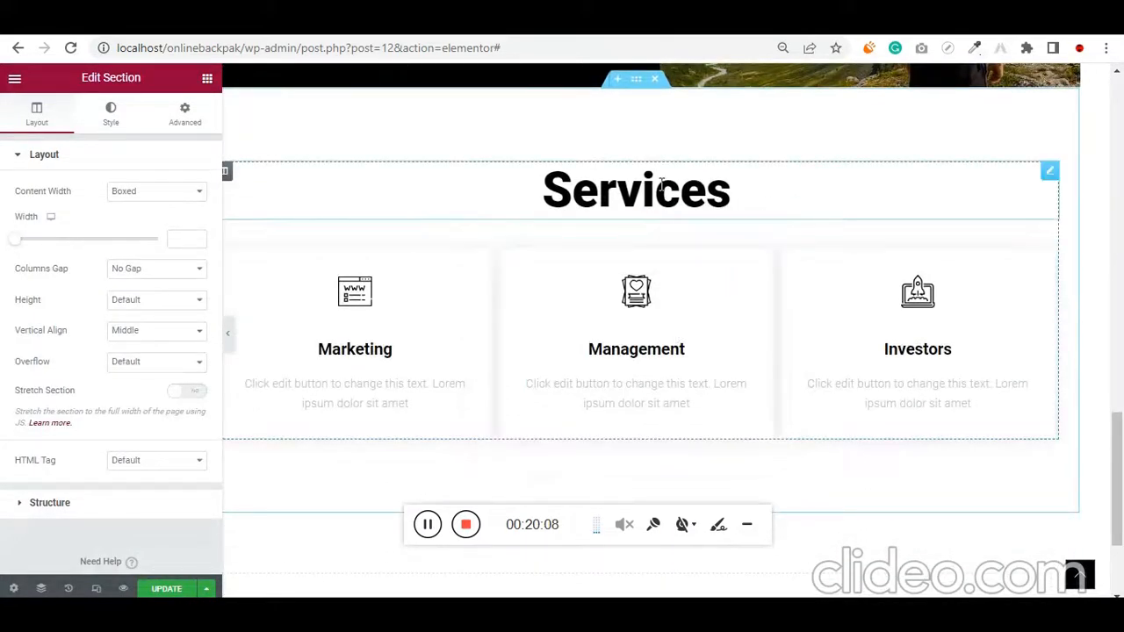
{"action": "right_click", "coordinate": [1050, 175]}
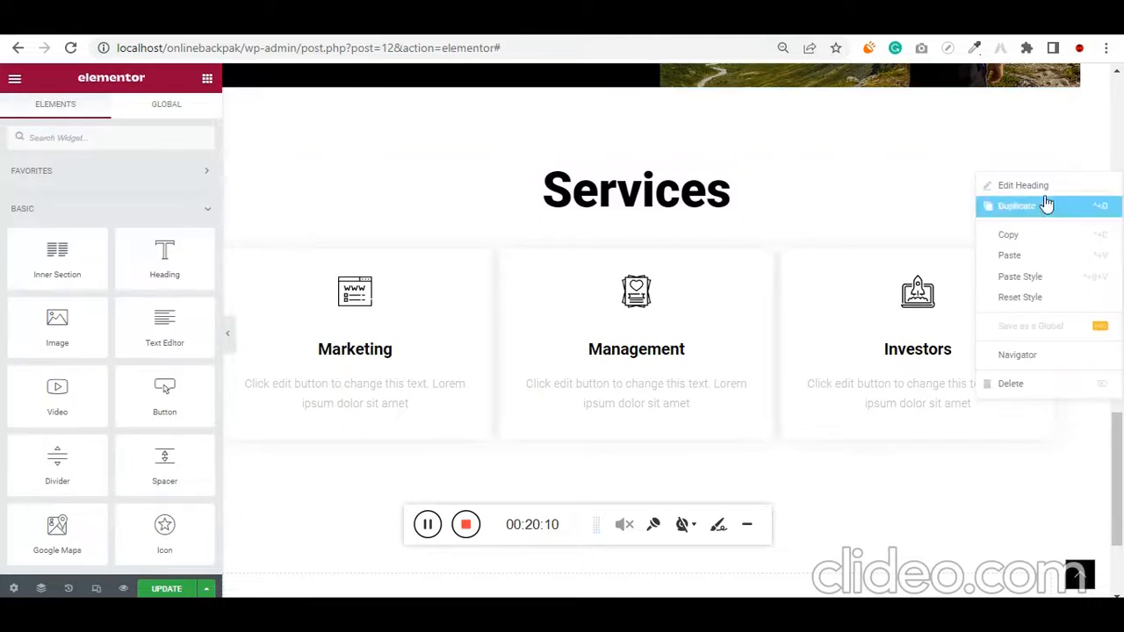
{"action": "left_click", "coordinate": [1028, 383]}
Set the top and bottom padding of the service cards section to 30 px each
{"action": "scroll", "coordinate": [654, 309], "scroll_direction": "up", "scroll_amount": 1}
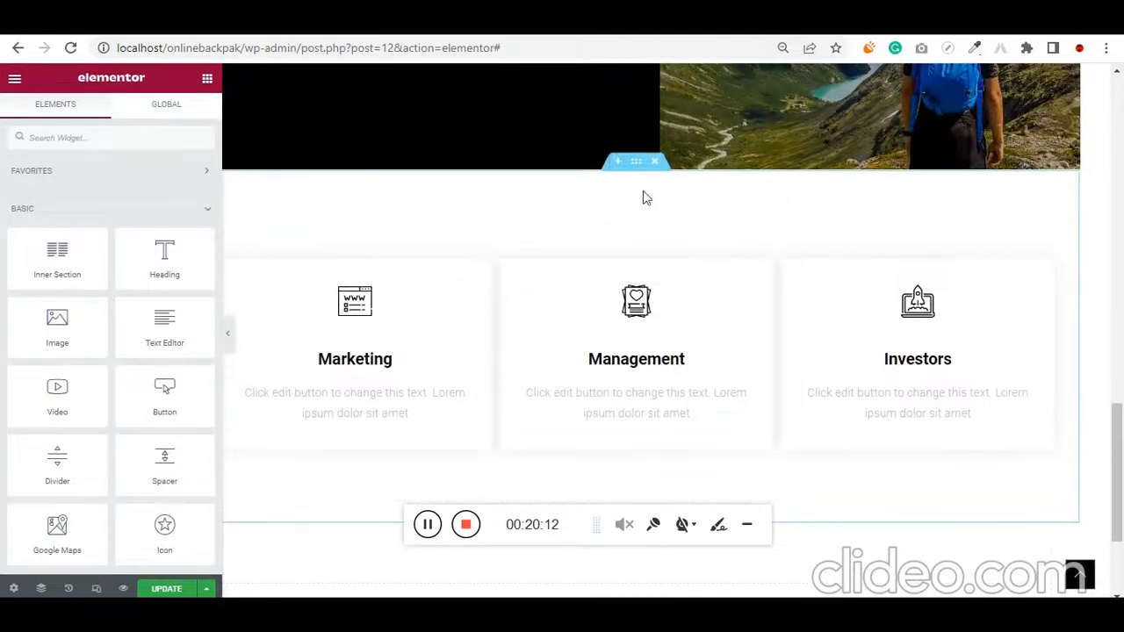
{"action": "left_click", "coordinate": [634, 163]}
{"action": "left_click", "coordinate": [196, 121]}
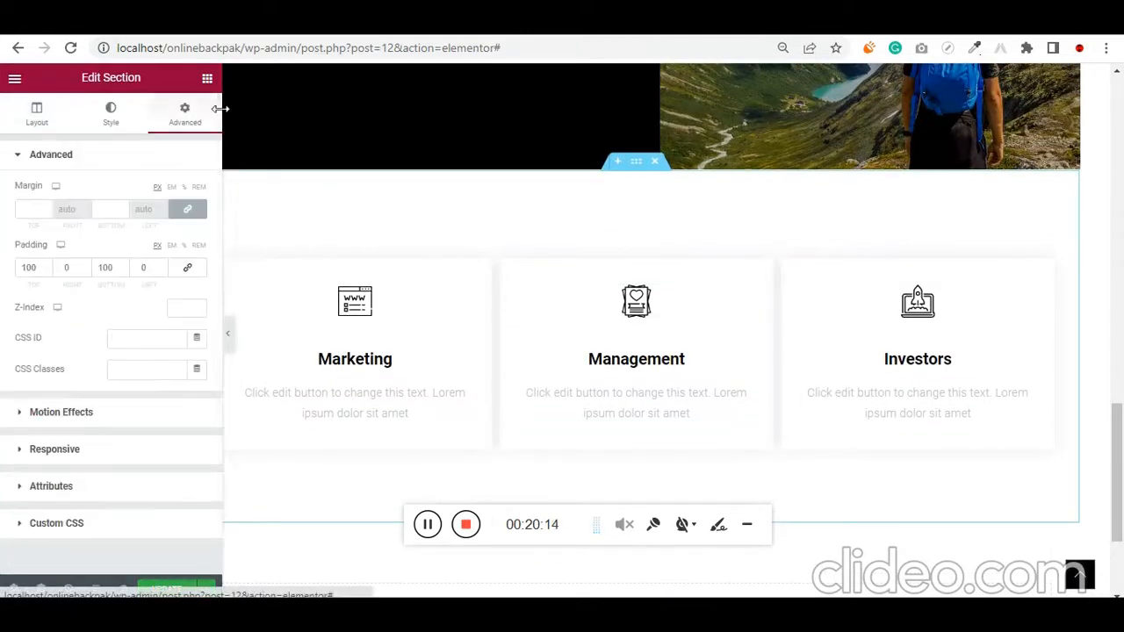
{"action": "type", "text": "30"}
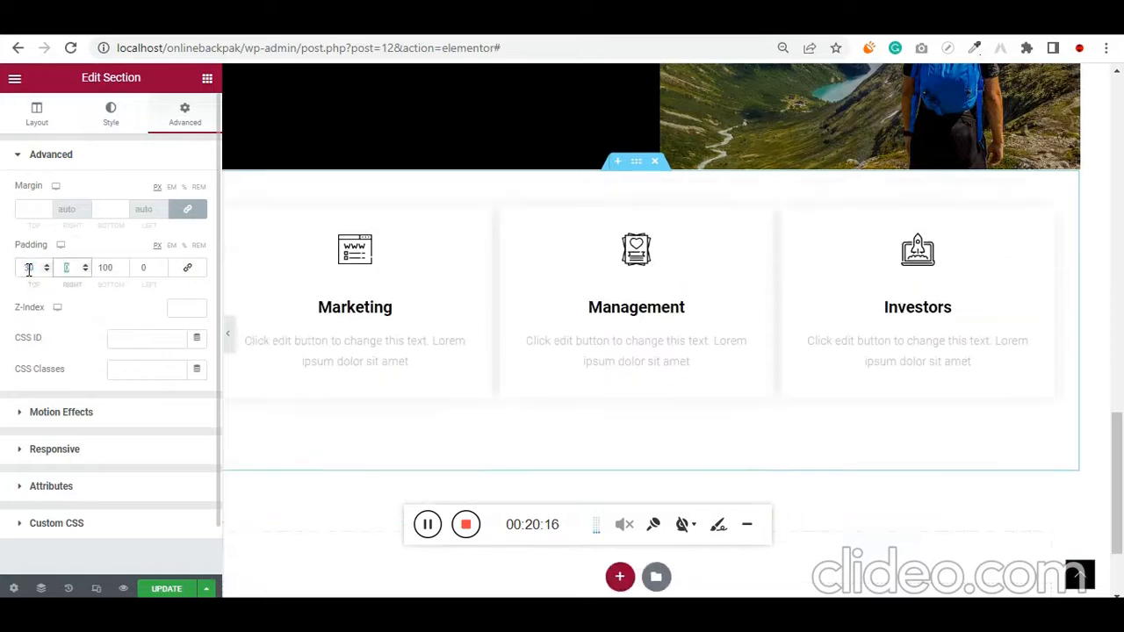
{"action": "key", "text": "Tab"}
{"action": "key", "text": "Tab"}
{"action": "type", "text": "30"}
{"action": "scroll", "coordinate": [589, 366], "scroll_direction": "up", "scroll_amount": 8}
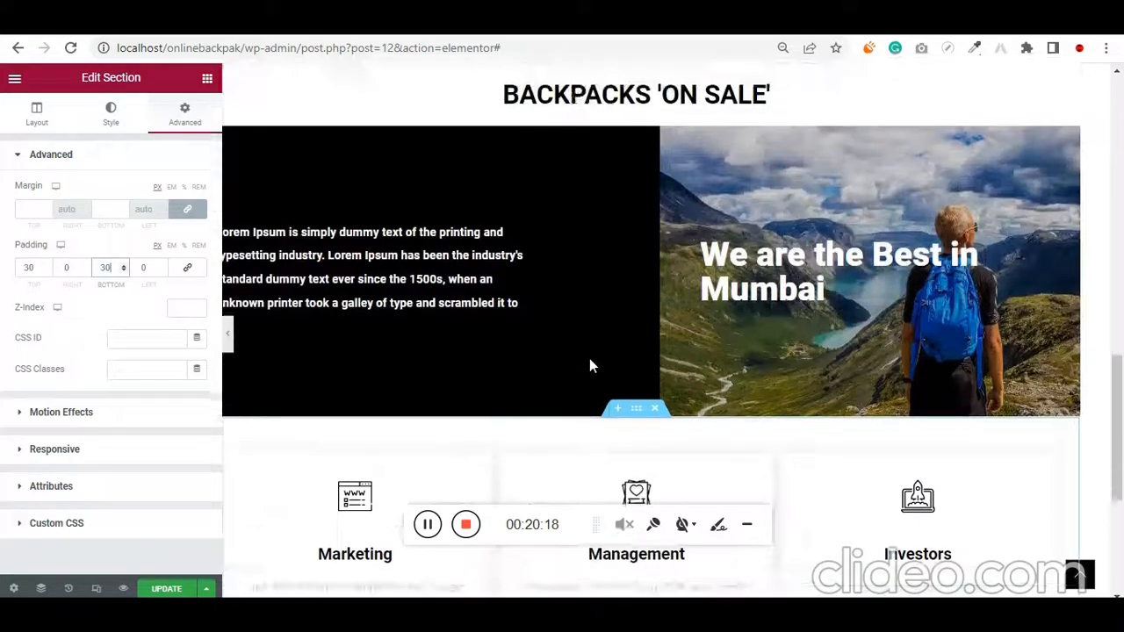
Insert the black "Company is a collective of passionates striving to build delightful products" library block below the service cards
{"action": "scroll", "coordinate": [589, 366], "scroll_direction": "down", "scroll_amount": 2}
{"action": "scroll", "coordinate": [589, 370], "scroll_direction": "down", "scroll_amount": 10}
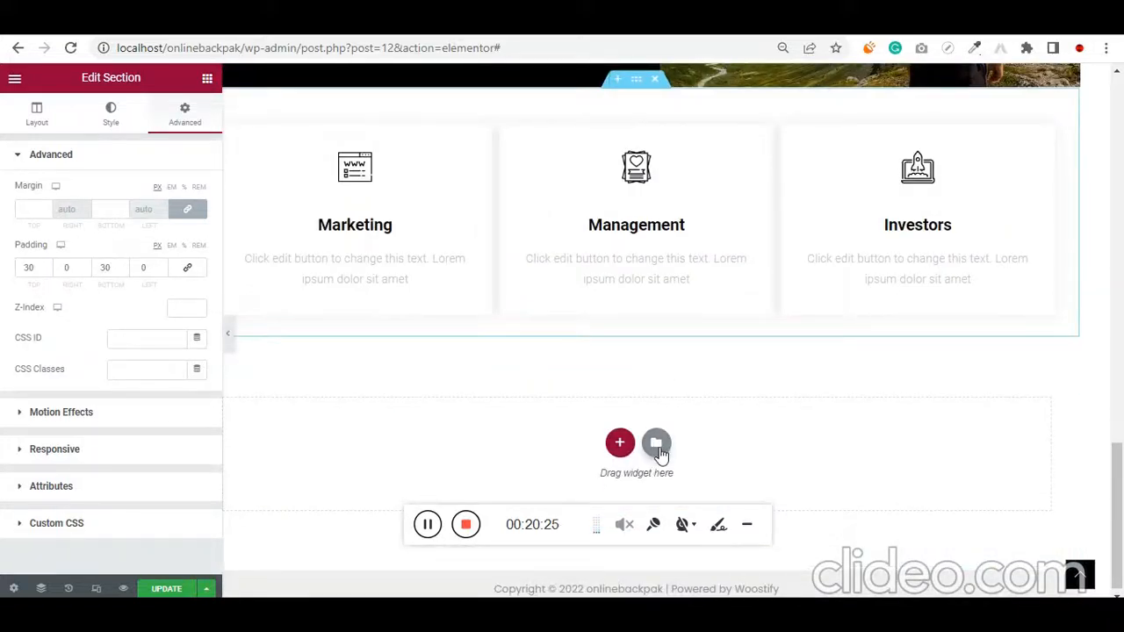
{"action": "left_click", "coordinate": [656, 444]}
{"action": "left_click", "coordinate": [661, 453]}
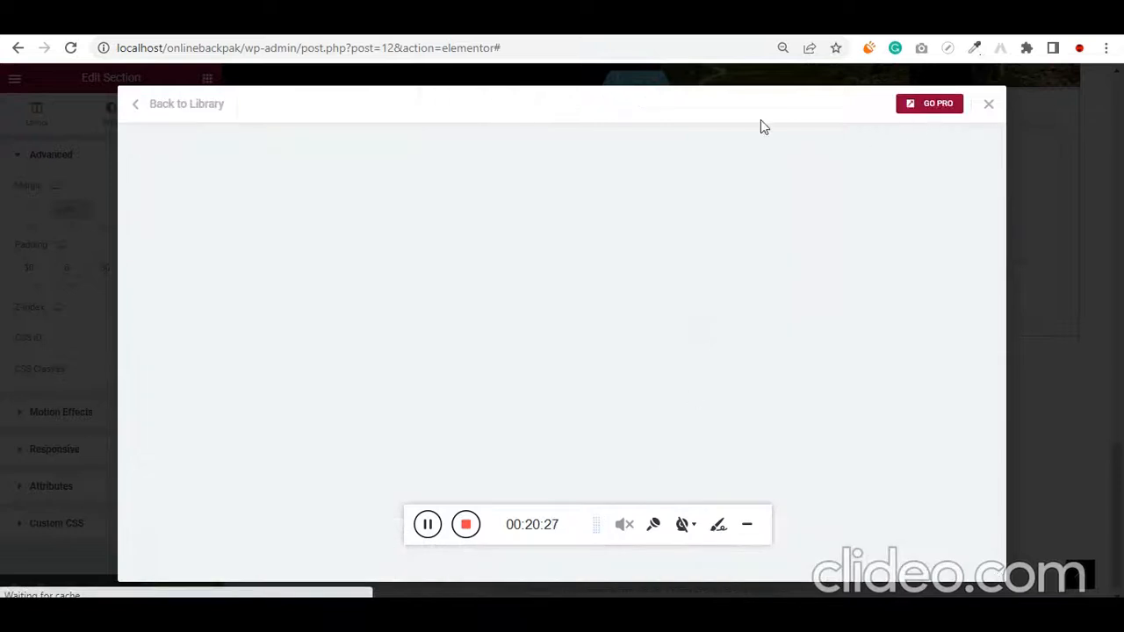
{"action": "left_click", "coordinate": [136, 107]}
{"action": "scroll", "coordinate": [321, 376], "scroll_direction": "down", "scroll_amount": 5}
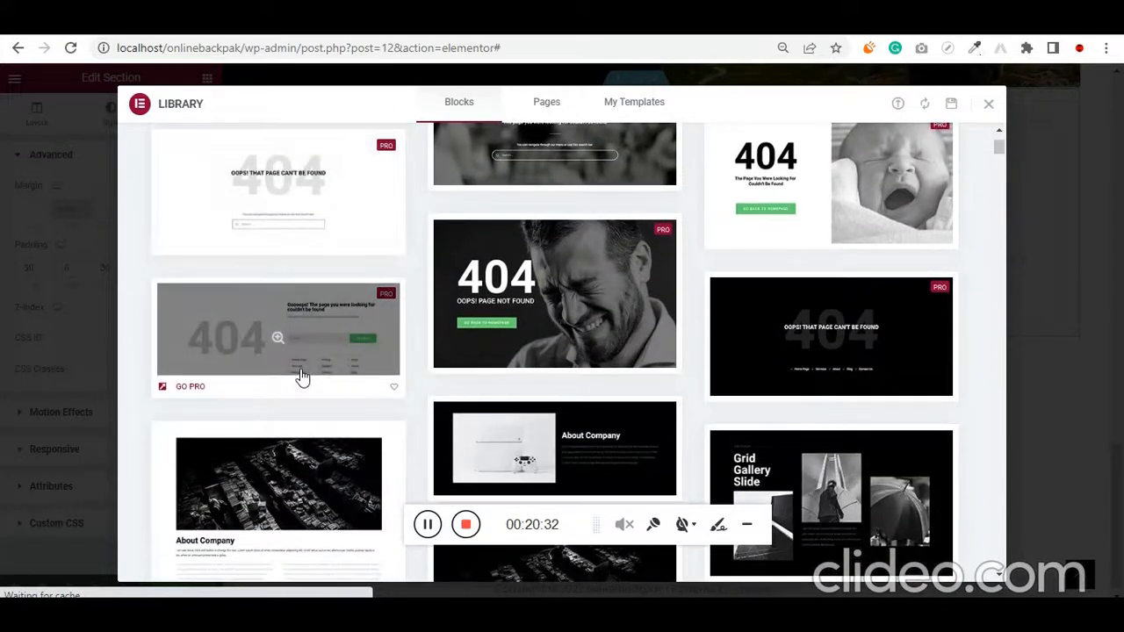
{"action": "scroll", "coordinate": [301, 376], "scroll_direction": "down", "scroll_amount": 5}
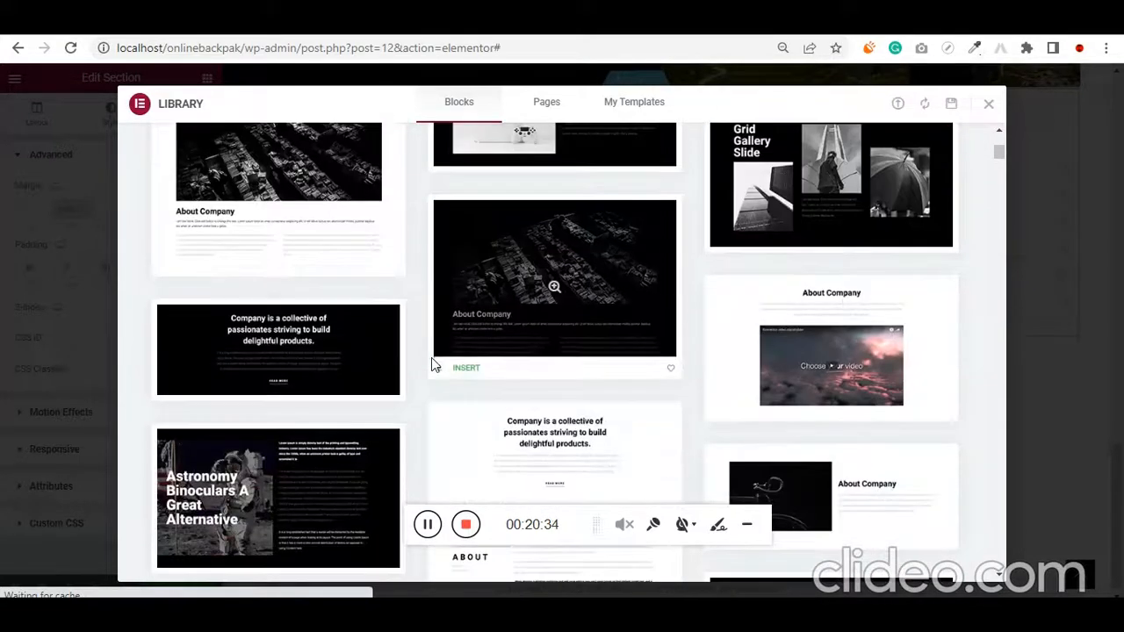
{"action": "left_click", "coordinate": [288, 366]}
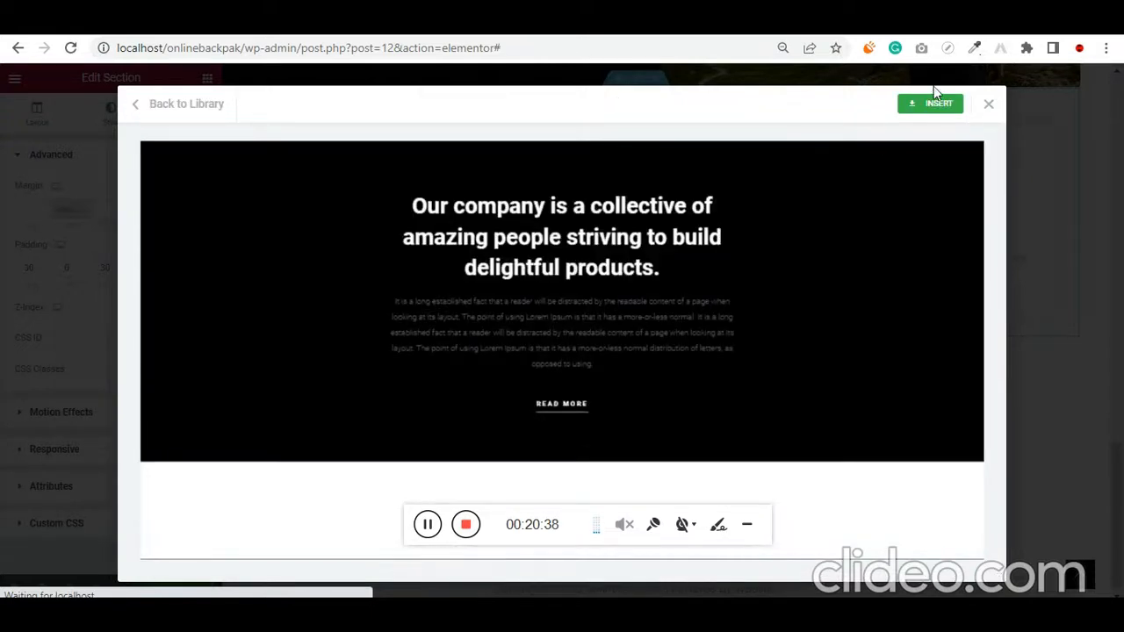
{"action": "left_click", "coordinate": [936, 105]}
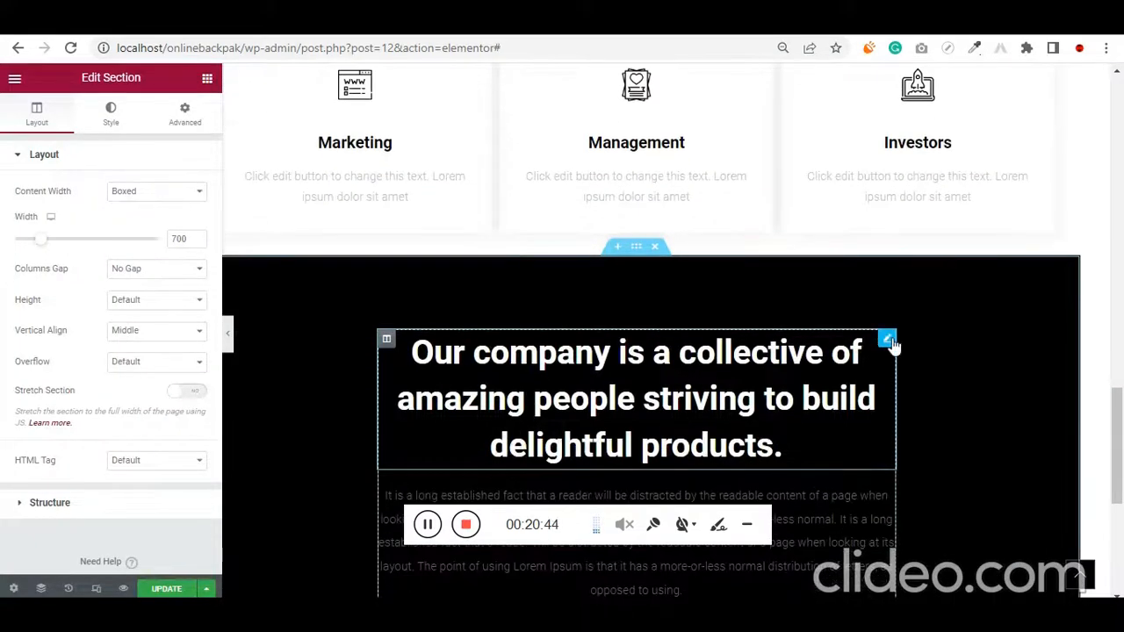
Change the title of the black block's heading to "Get 15% OFF with #uimonk28"
{"action": "left_click", "coordinate": [889, 341]}
{"action": "triple_click", "coordinate": [163, 240]}
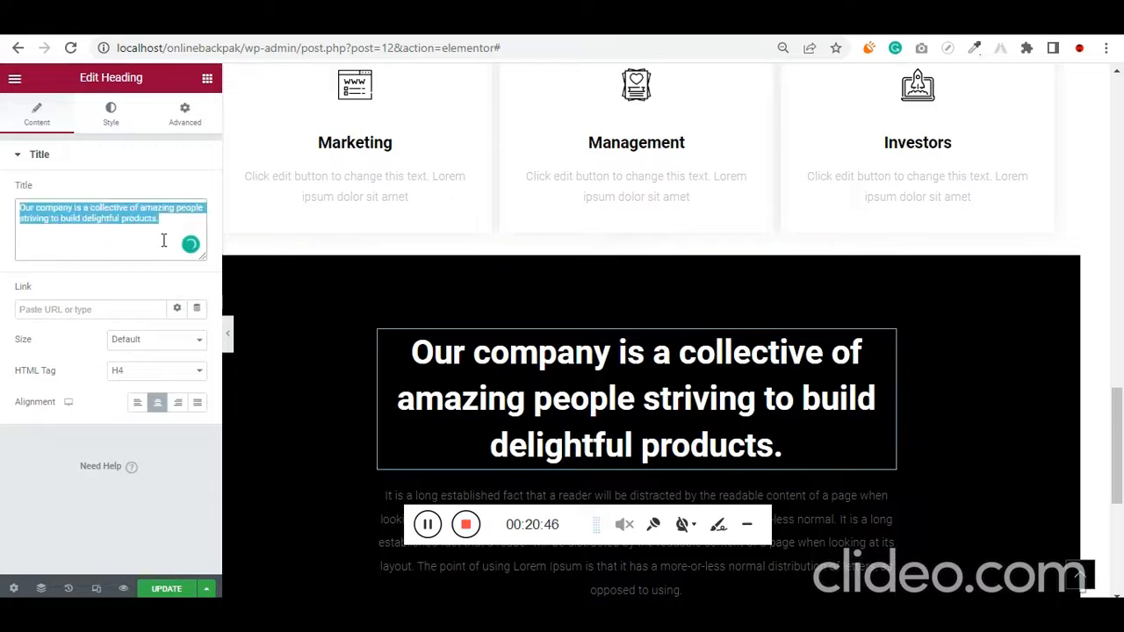
{"action": "type", "text": "Get 50"}
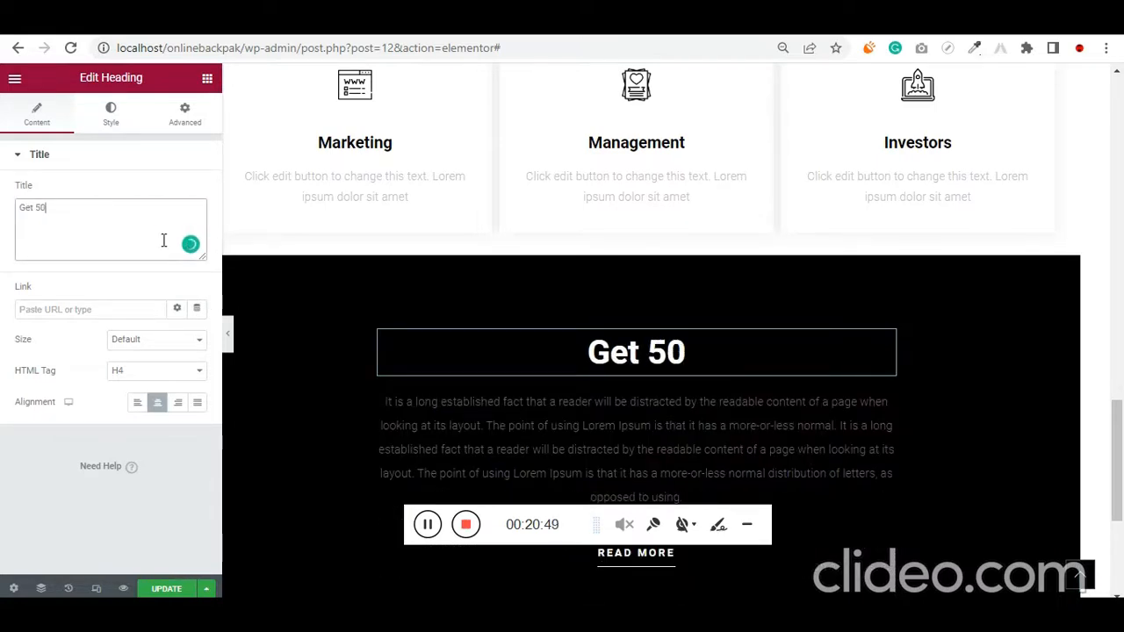
{"action": "key", "text": "BackSpace"}
{"action": "key", "text": "BackSpace"}
{"action": "type", "text": "15%"}
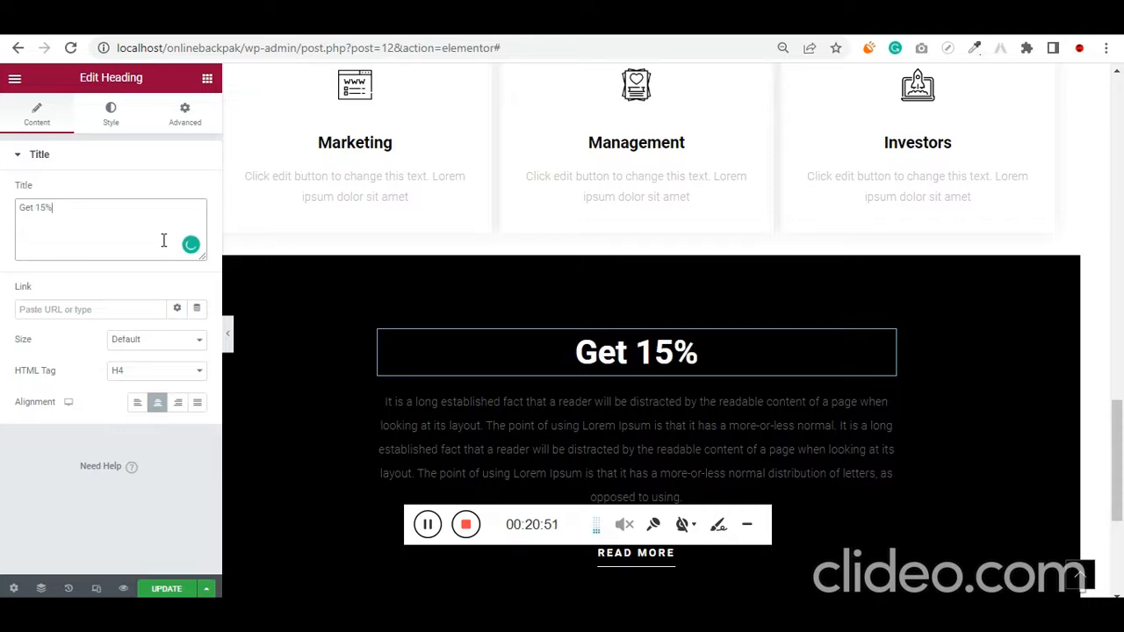
{"action": "type", "text": " Of"}
{"action": "key", "text": "BackSpace"}
{"action": "type", "text": "F"}
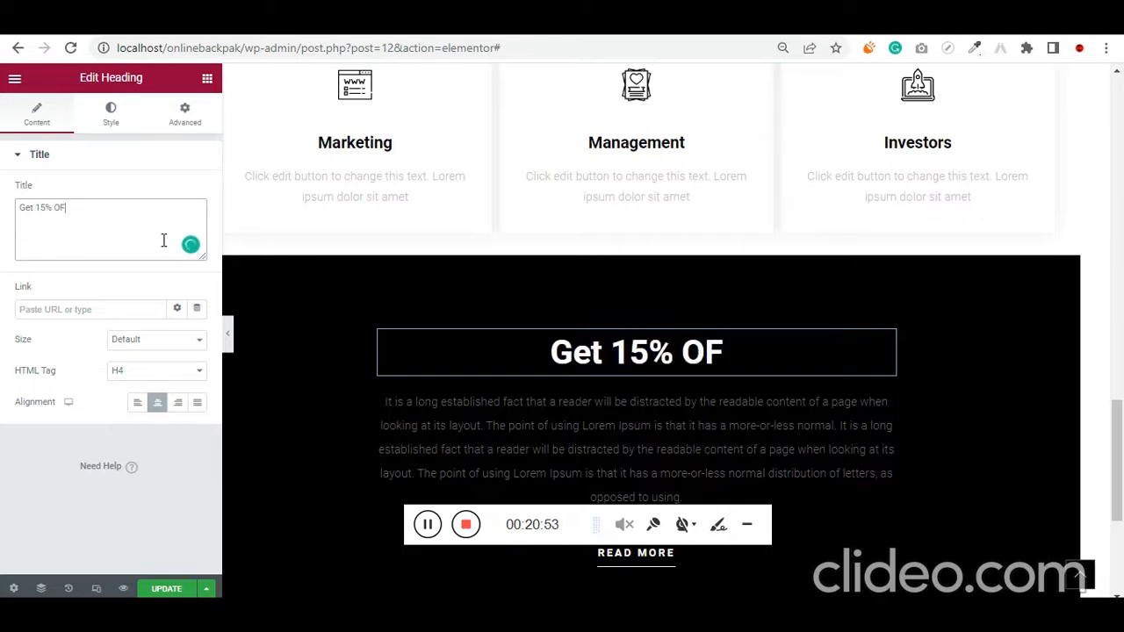
{"action": "type", "text": "F with"}
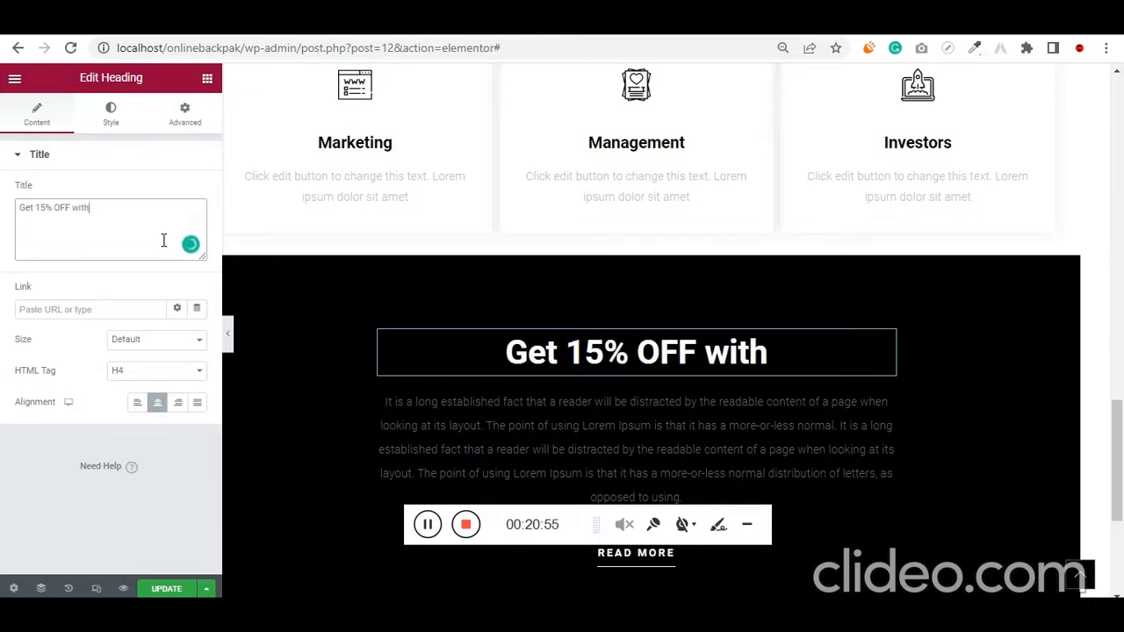
{"action": "type", "text": " #"}
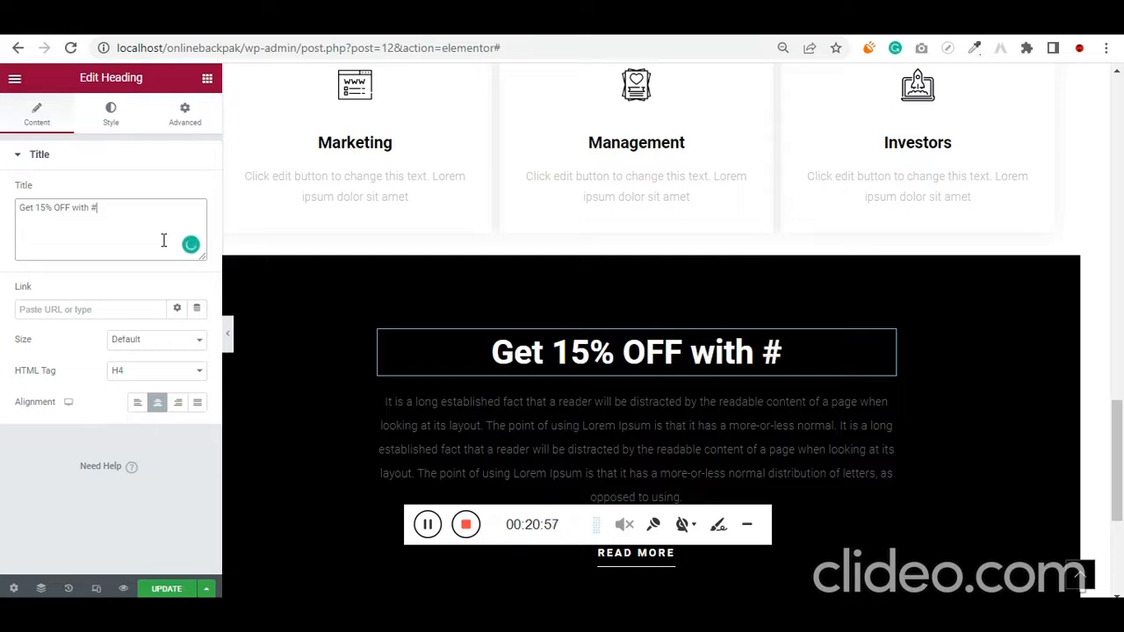
{"action": "type", "text": "uimonk"}
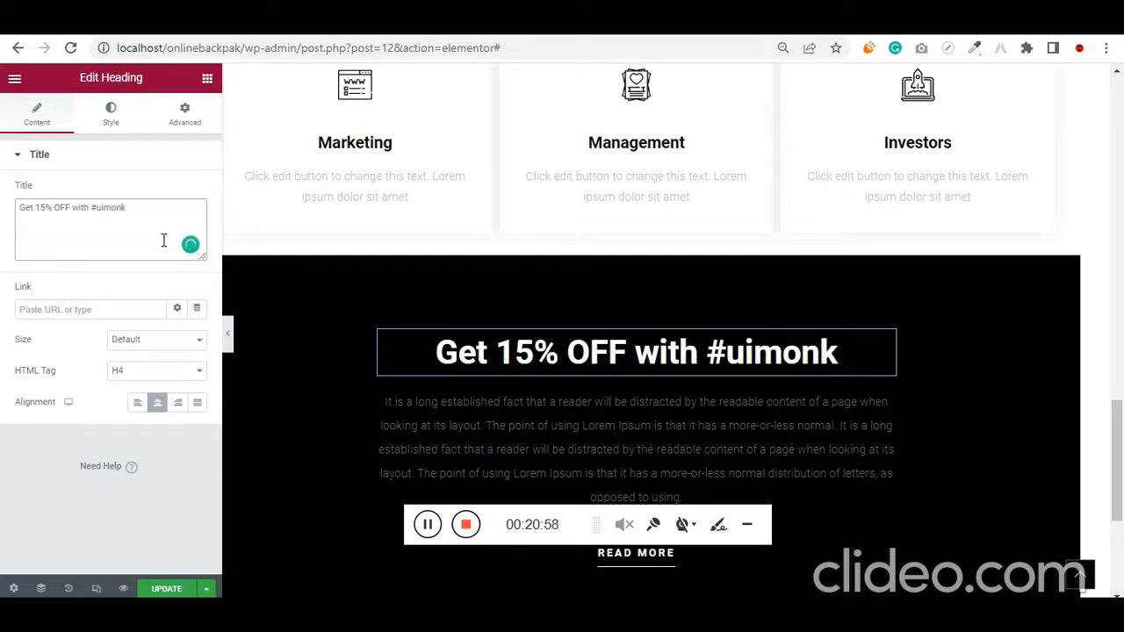
{"action": "type", "text": "#"}
{"action": "key", "text": "BackSpace"}
{"action": "type", "text": "28"}
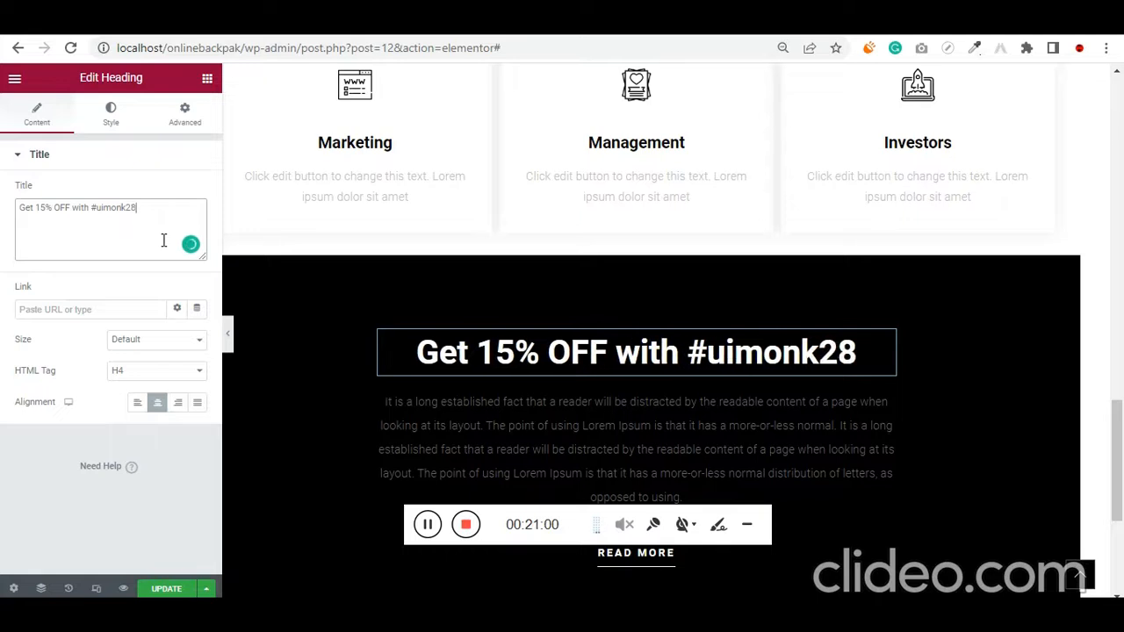
Set the text color of the paragraph under the 15% OFF heading to white, #FFFFFF
{"action": "scroll", "coordinate": [706, 350], "scroll_direction": "down", "scroll_amount": 2}
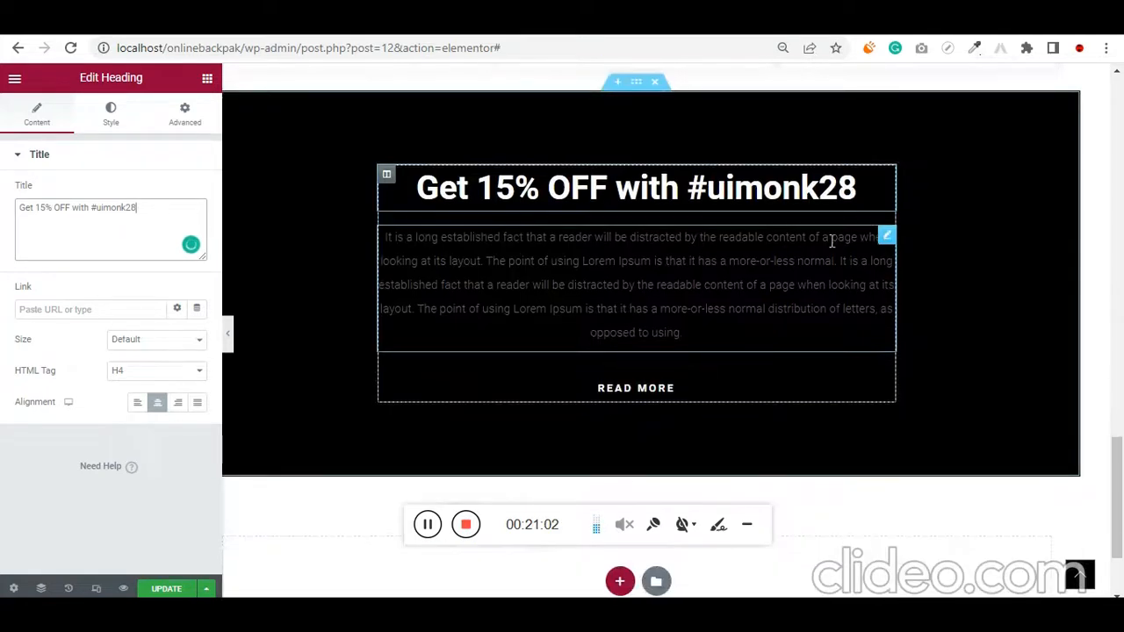
{"action": "left_click", "coordinate": [886, 237]}
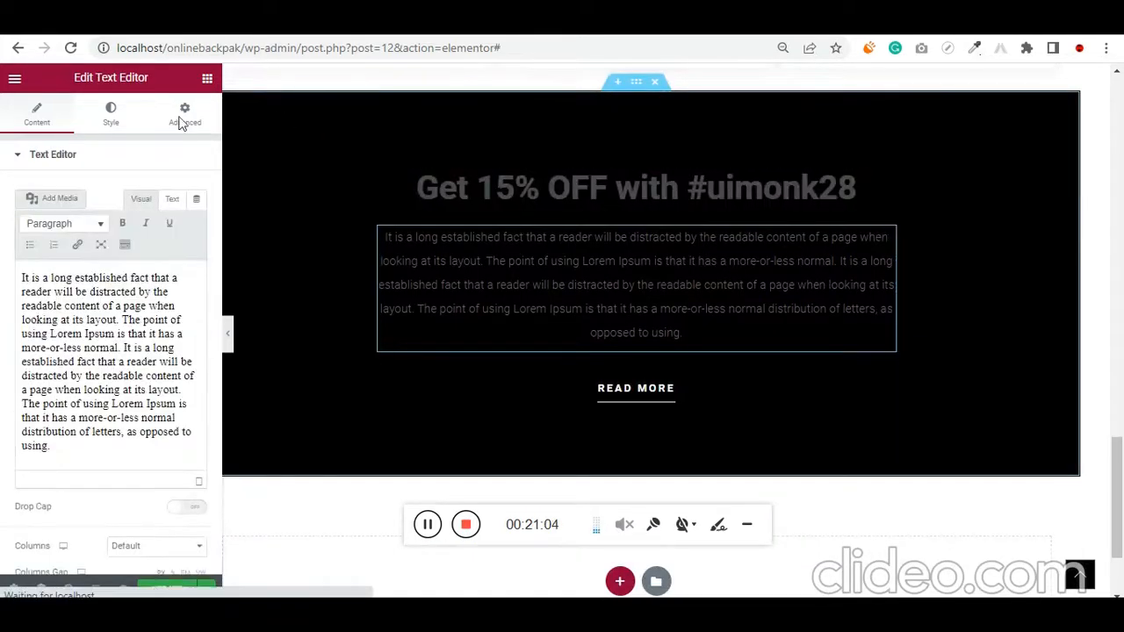
{"action": "left_click", "coordinate": [113, 119]}
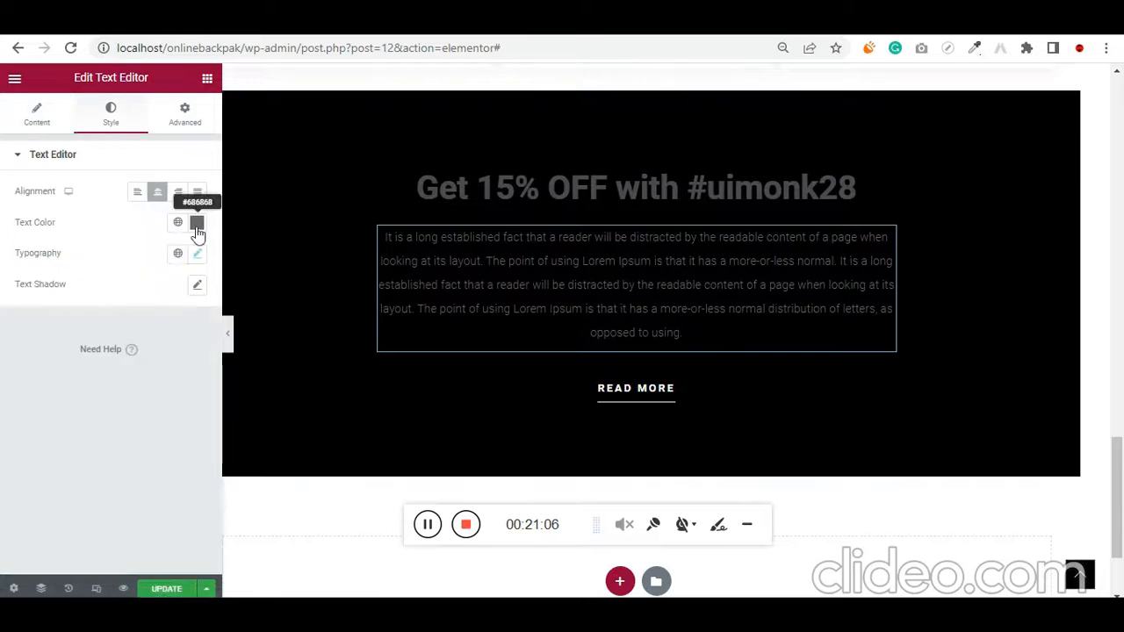
{"action": "left_click", "coordinate": [196, 222]}
{"action": "left_click_drag", "start_coordinate": [65, 321], "coordinate": [12, 276]}
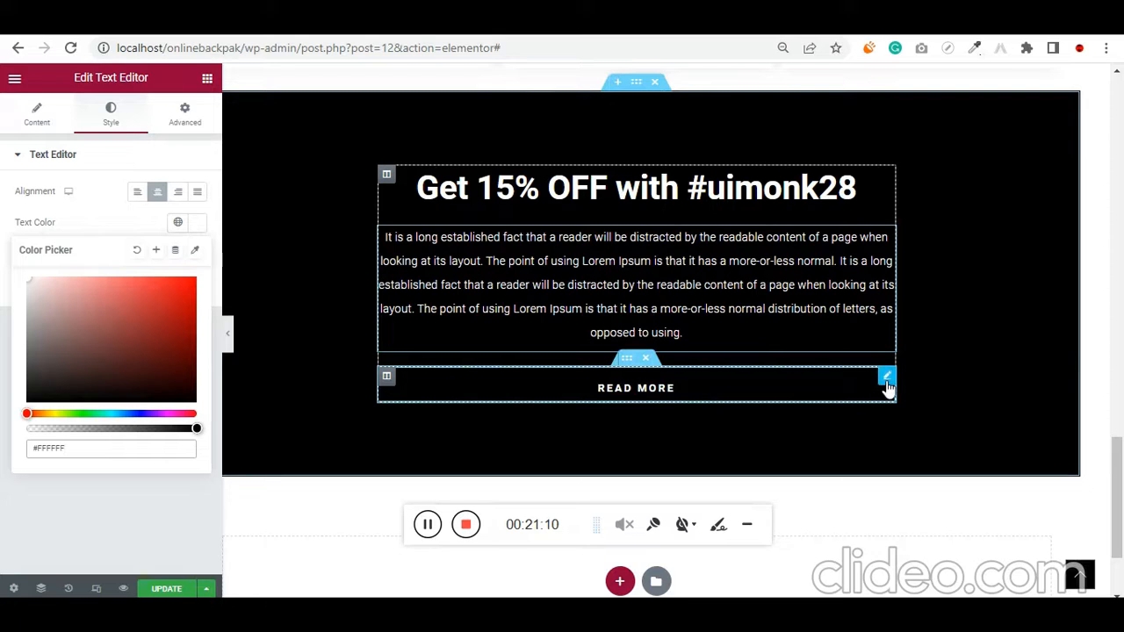
Delete the READ MORE button under the 15% OFF paragraph and place a new Button widget there
{"action": "right_click", "coordinate": [886, 382]}
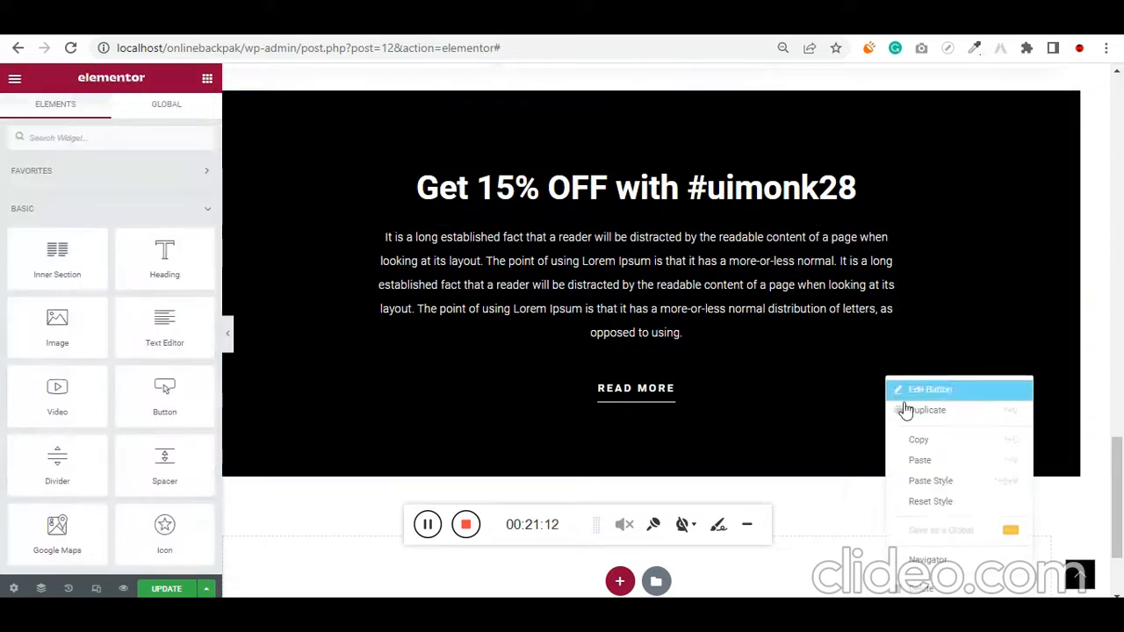
{"action": "left_click", "coordinate": [891, 557]}
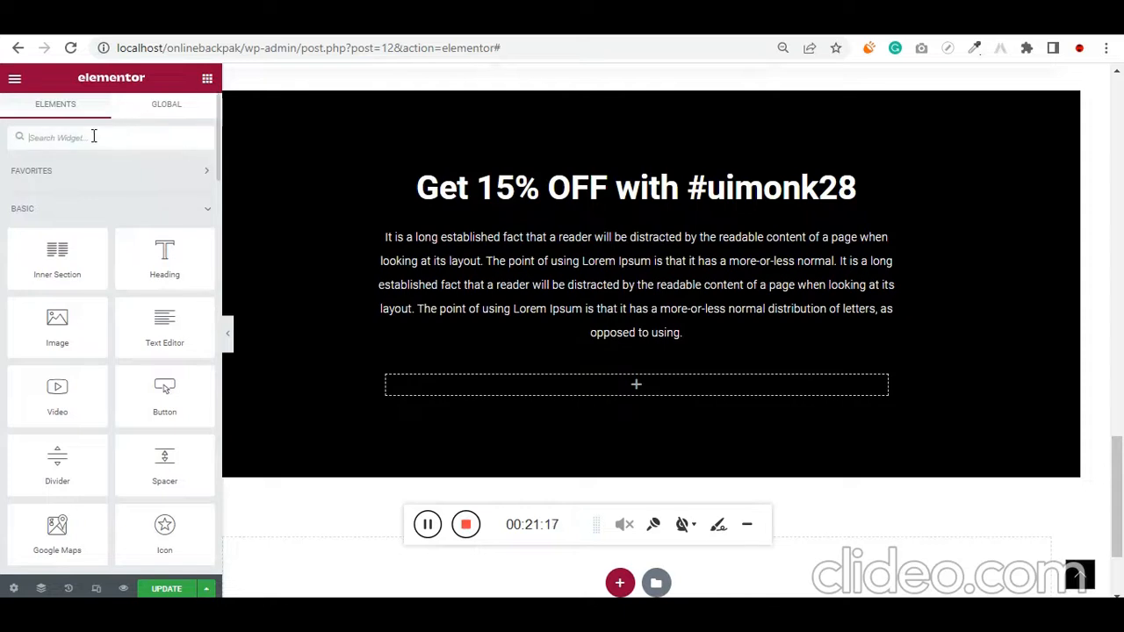
{"action": "type", "text": "button"}
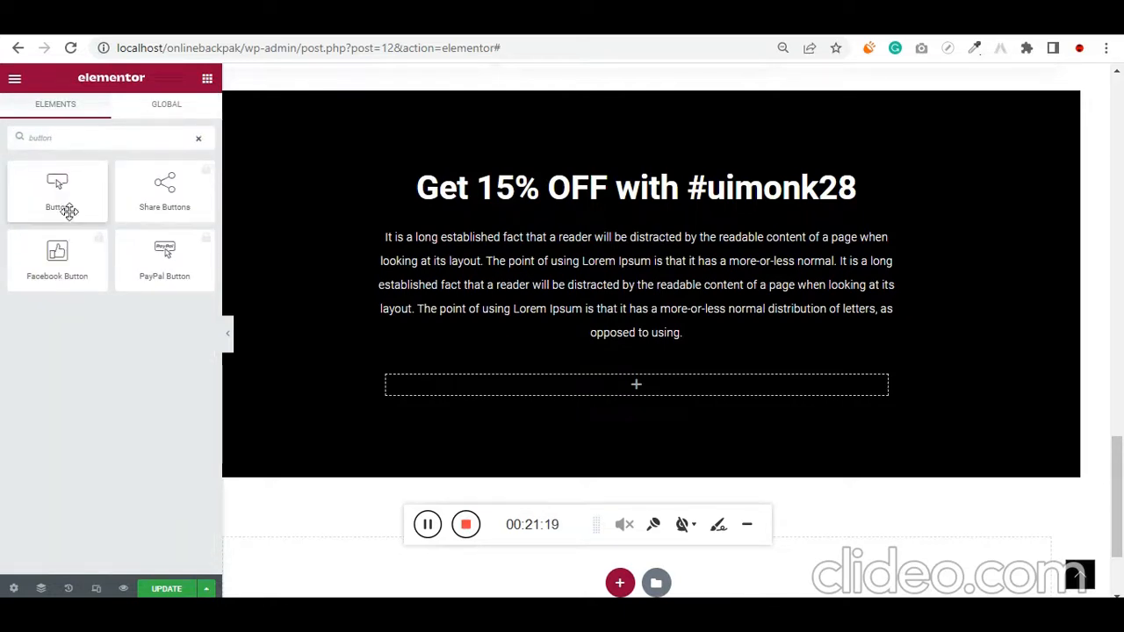
{"action": "left_click_drag", "start_coordinate": [68, 209], "coordinate": [622, 396]}
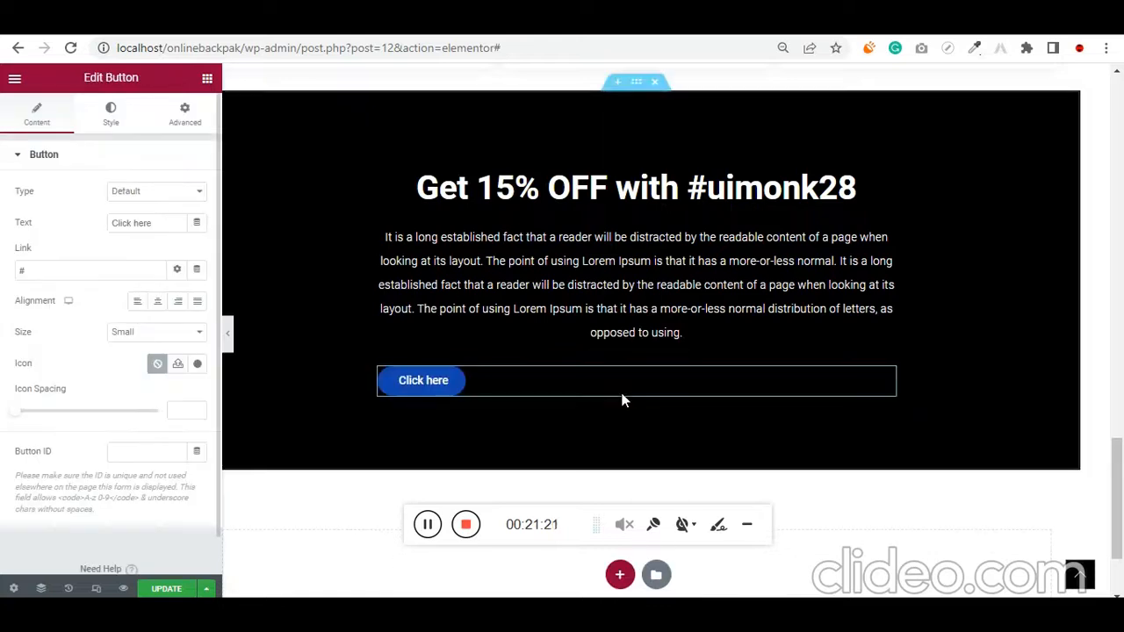
Center the new button and replace its text with the contact phone number, including the country code
{"action": "left_click", "coordinate": [157, 301]}
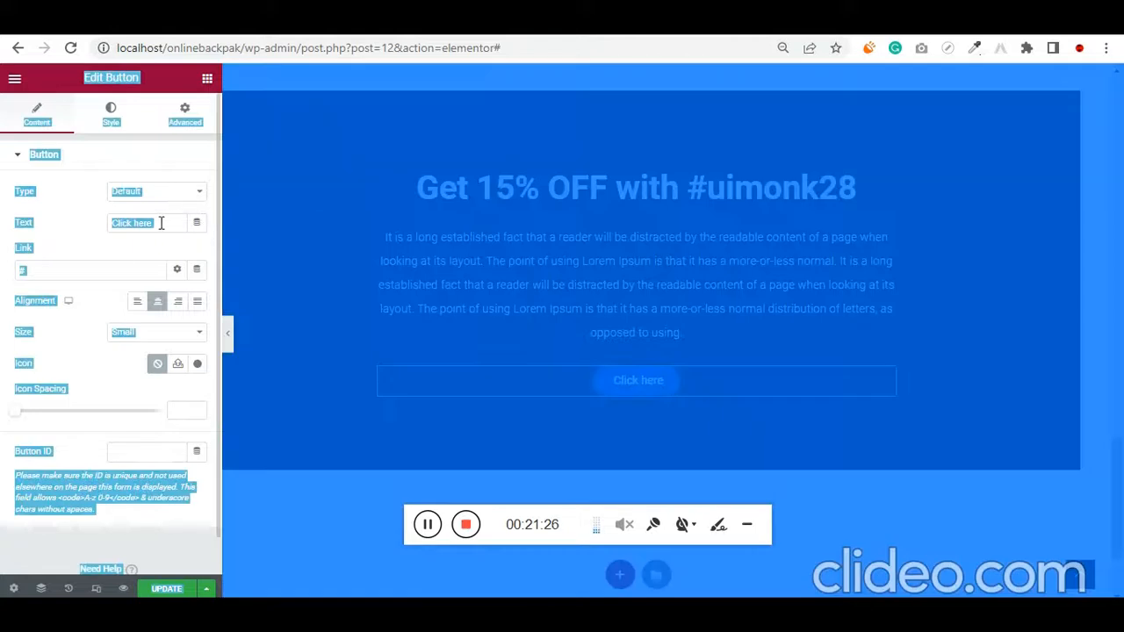
{"action": "double_click", "coordinate": [161, 223]}
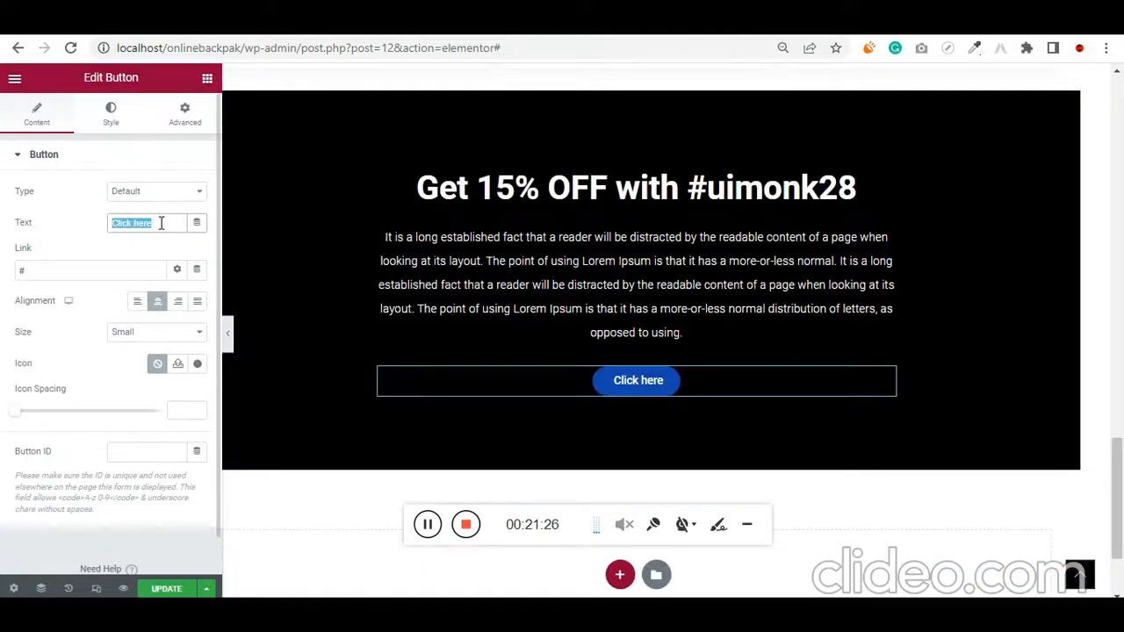
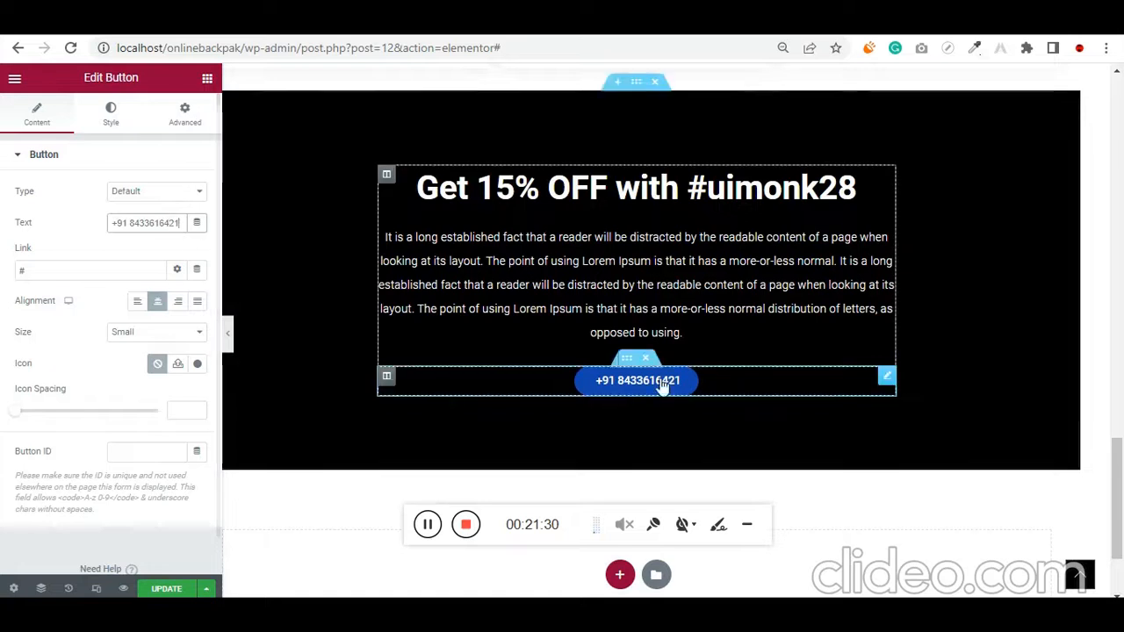
Set the background color of the phone number button to white
{"action": "left_click", "coordinate": [112, 121]}
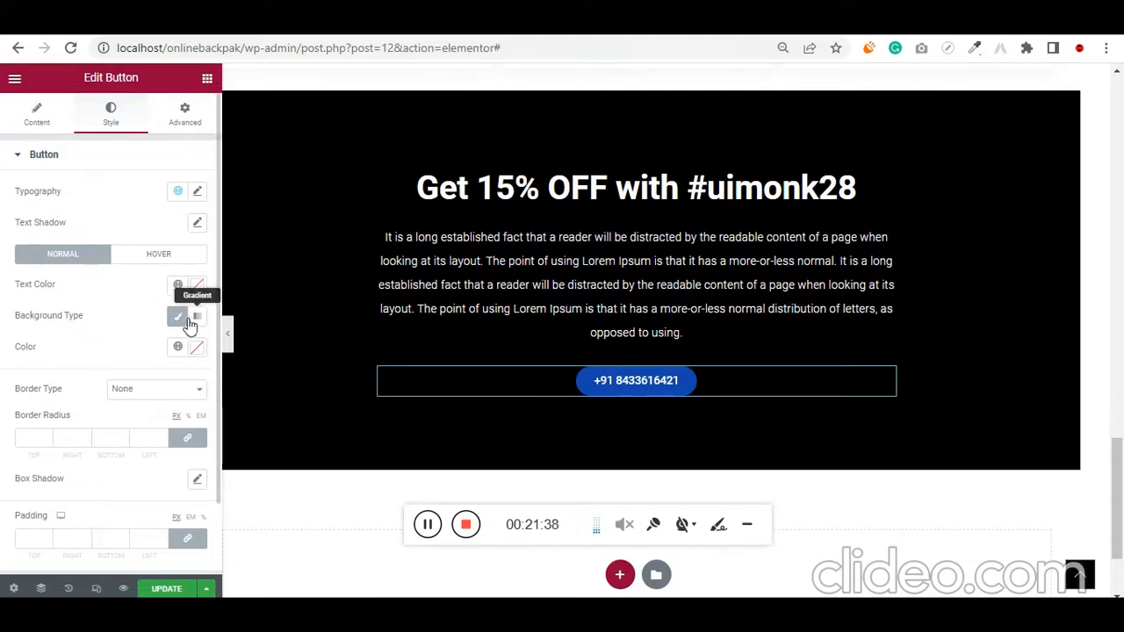
{"action": "left_click", "coordinate": [194, 348]}
{"action": "left_click_drag", "start_coordinate": [171, 517], "coordinate": [3, 389]}
{"action": "left_click", "coordinate": [2, 328]}
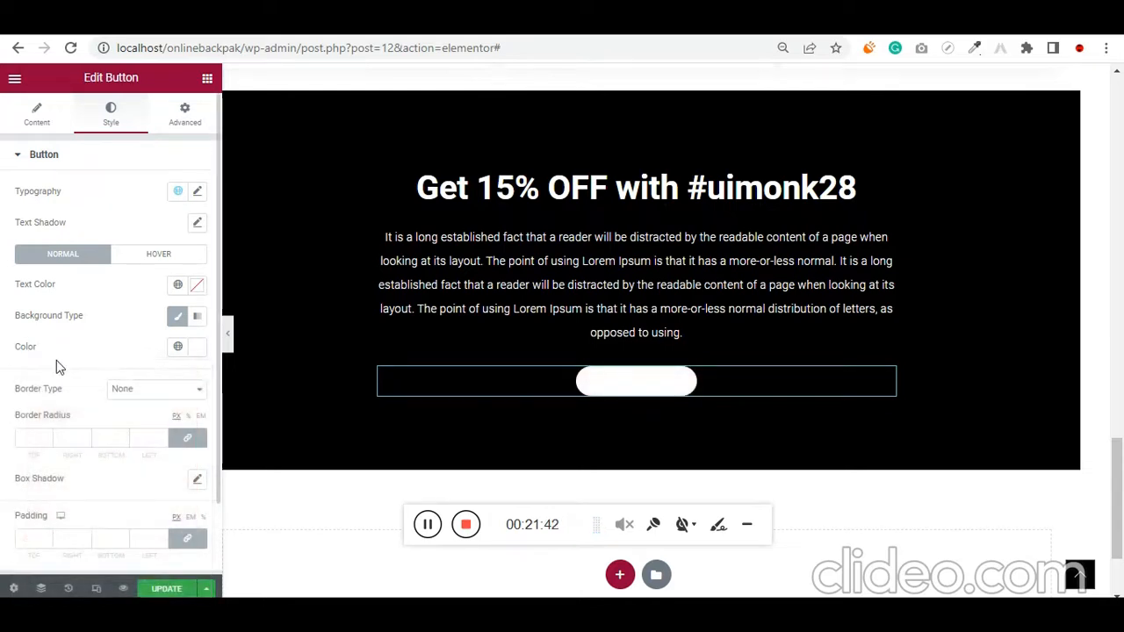
Make the phone number button's text black and set its border radius to 0 px on all corners
{"action": "left_click", "coordinate": [198, 290]}
{"action": "left_click_drag", "start_coordinate": [53, 431], "coordinate": [15, 482]}
{"action": "left_click", "coordinate": [2, 384]}
{"action": "scroll", "coordinate": [44, 428], "scroll_direction": "down", "scroll_amount": 1}
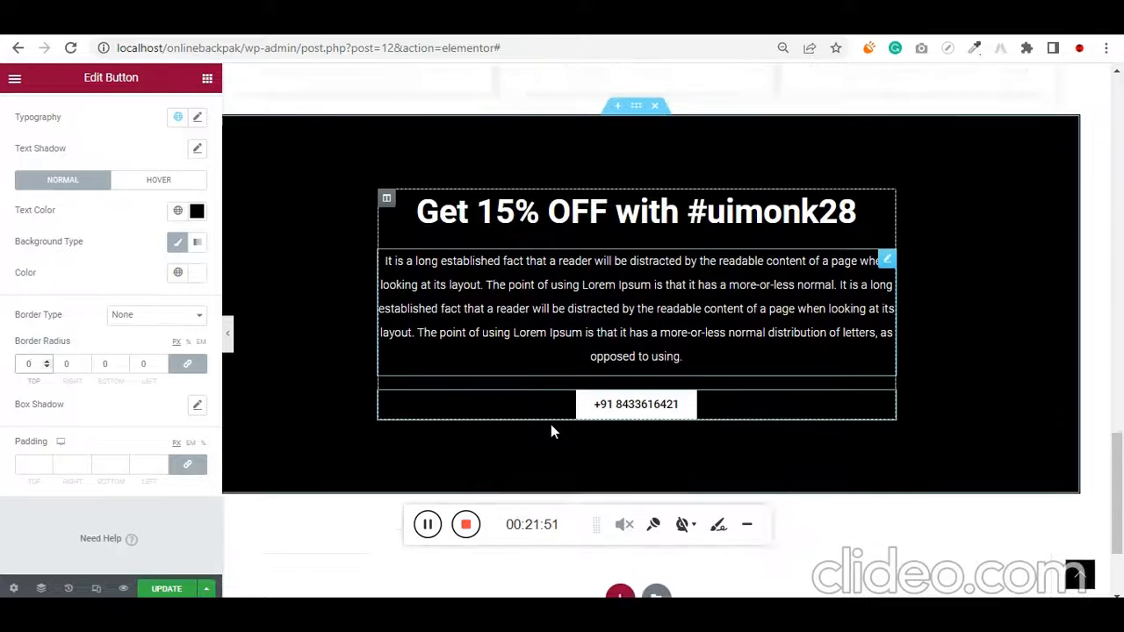
Set the phone number button's typography size to 35 px and update the page
{"action": "scroll", "coordinate": [101, 295], "scroll_direction": "up", "scroll_amount": 1}
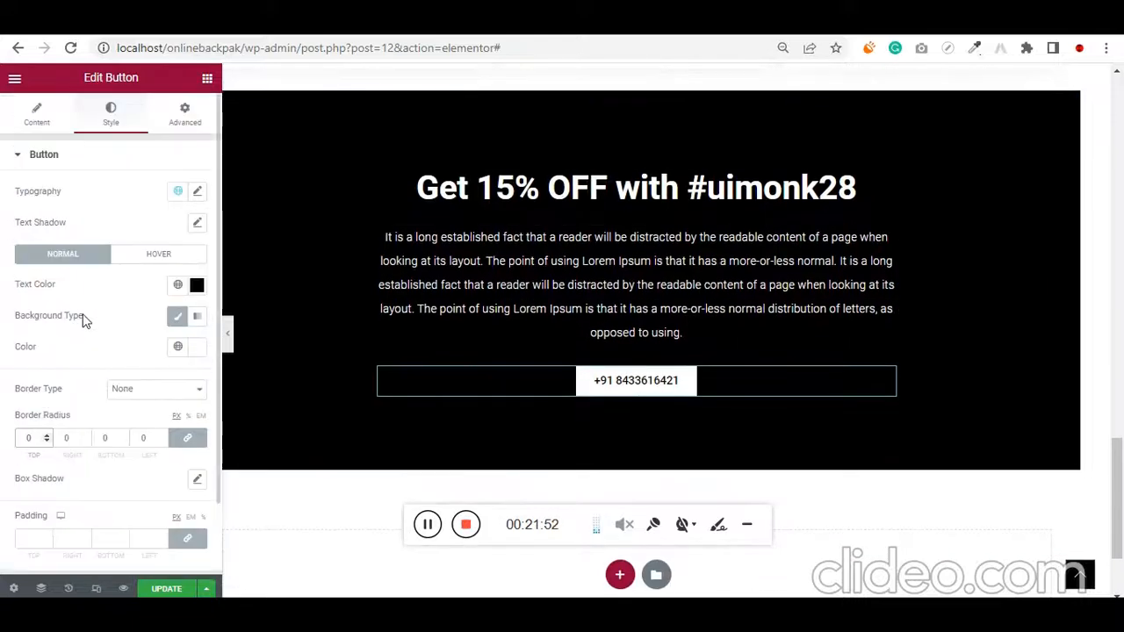
{"action": "left_click", "coordinate": [197, 193]}
{"action": "mouse_move", "coordinate": [31, 321]}
{"action": "left_mouse_down"}
{"action": "mouse_move", "coordinate": [63, 319]}
{"action": "mouse_move", "coordinate": [41, 327]}
{"action": "left_mouse_up"}
{"action": "scroll", "coordinate": [915, 341], "scroll_direction": "up", "scroll_amount": 4}
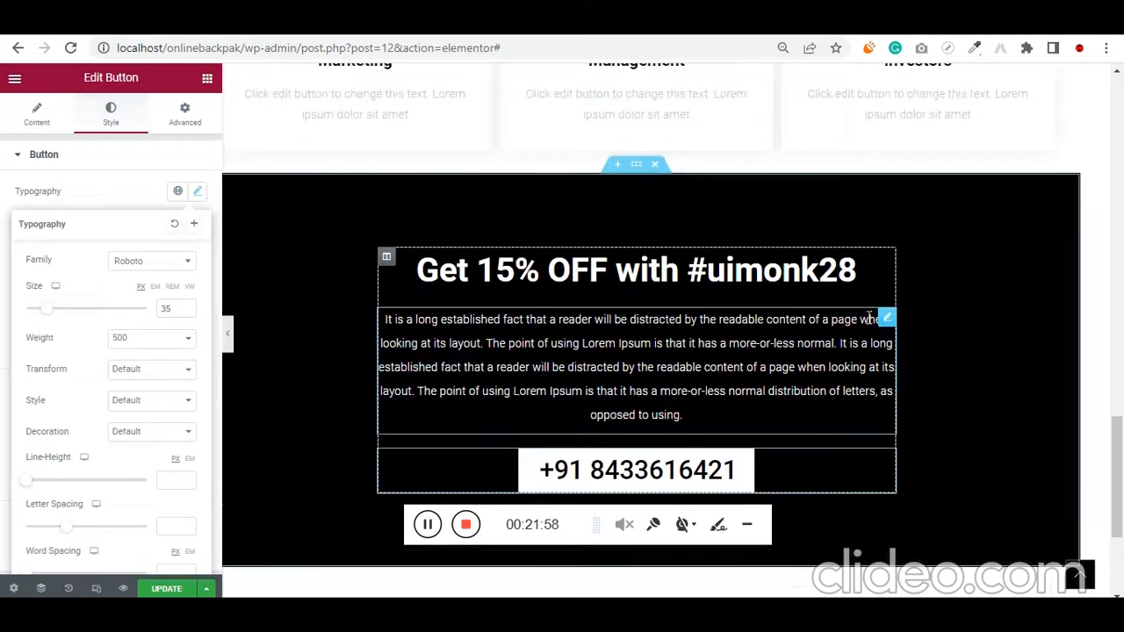
{"action": "scroll", "coordinate": [916, 341], "scroll_direction": "down", "scroll_amount": 4}
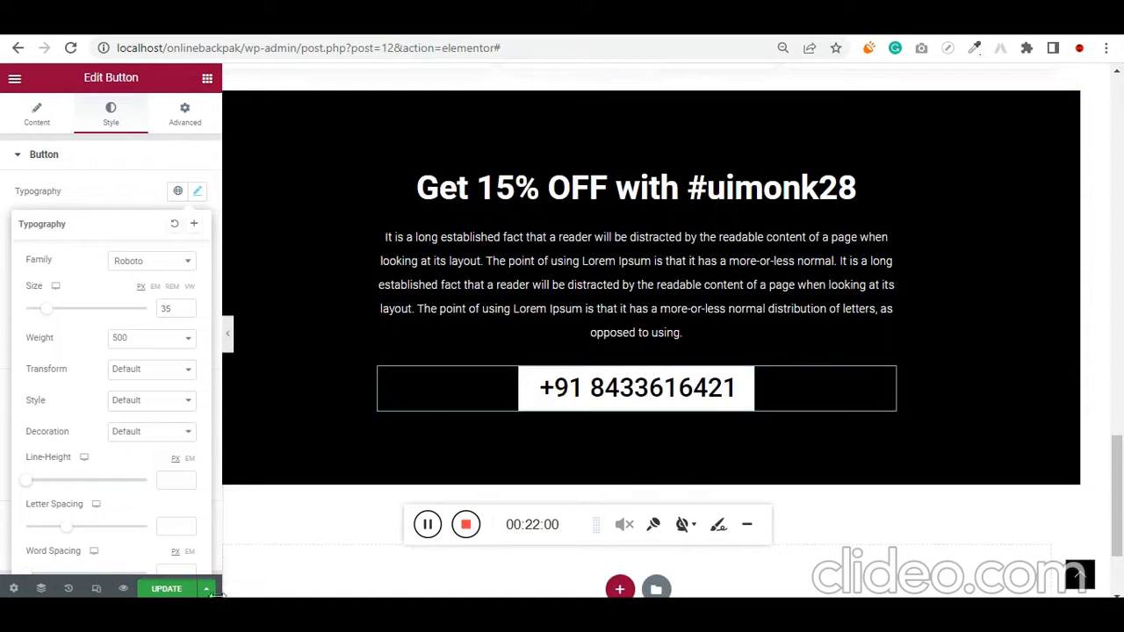
{"action": "left_click", "coordinate": [166, 589]}
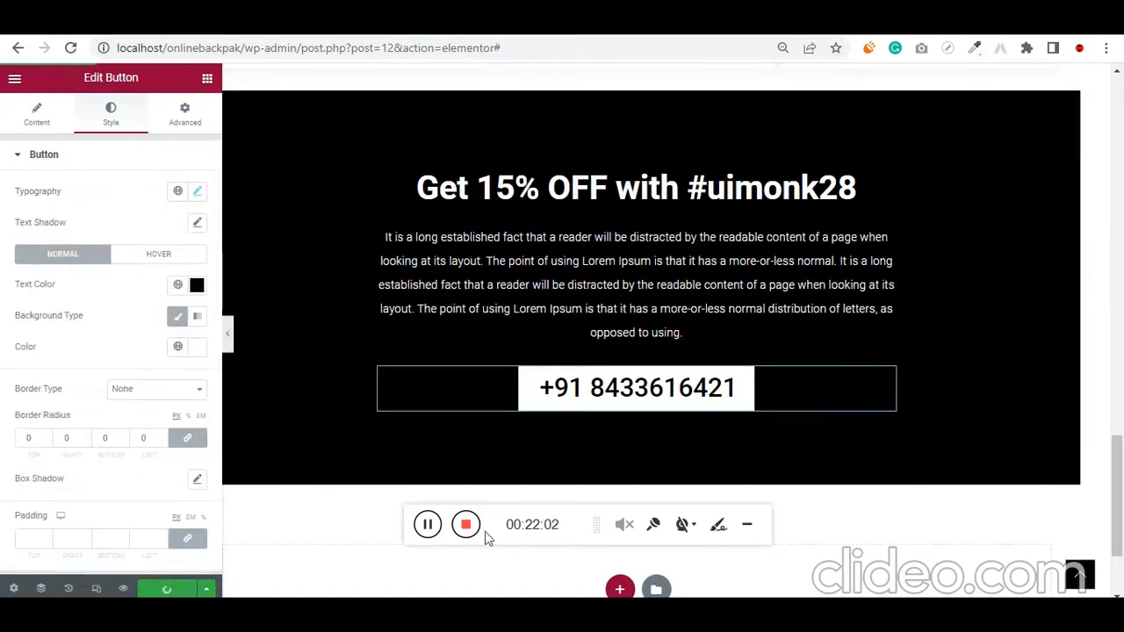
Review the live homepage from the hero banner down to the service cards, including the POPULAR BACKPACKS and 'ON SALE' sections
{"action": "left_click", "coordinate": [427, 530]}
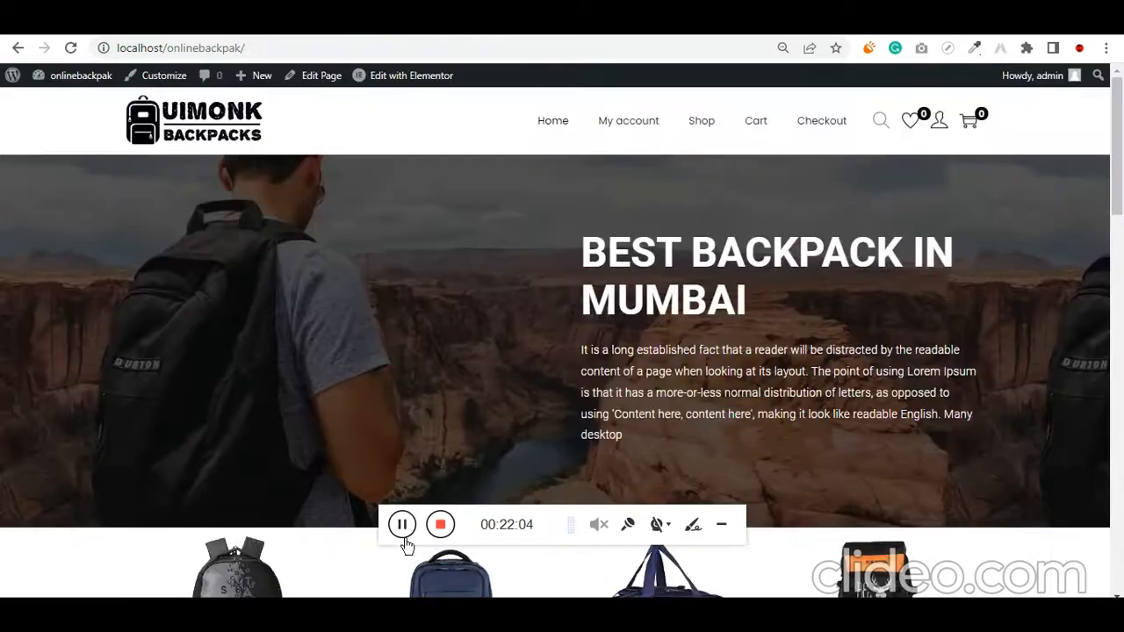
{"action": "scroll", "coordinate": [414, 309], "scroll_direction": "down", "scroll_amount": 9}
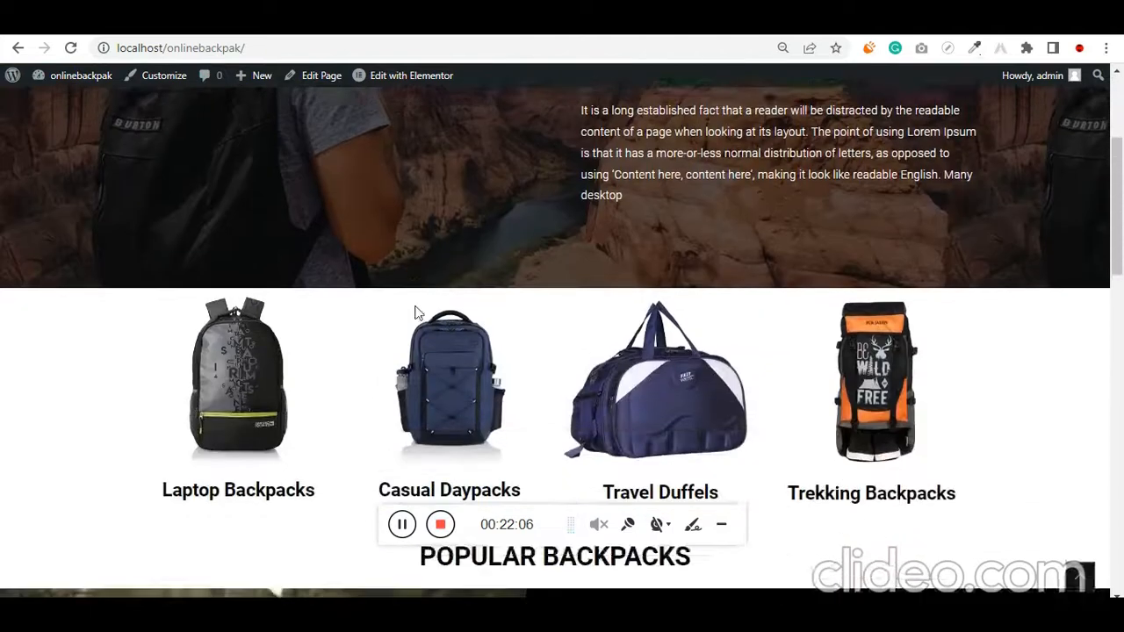
{"action": "scroll", "coordinate": [414, 312], "scroll_direction": "down", "scroll_amount": 5}
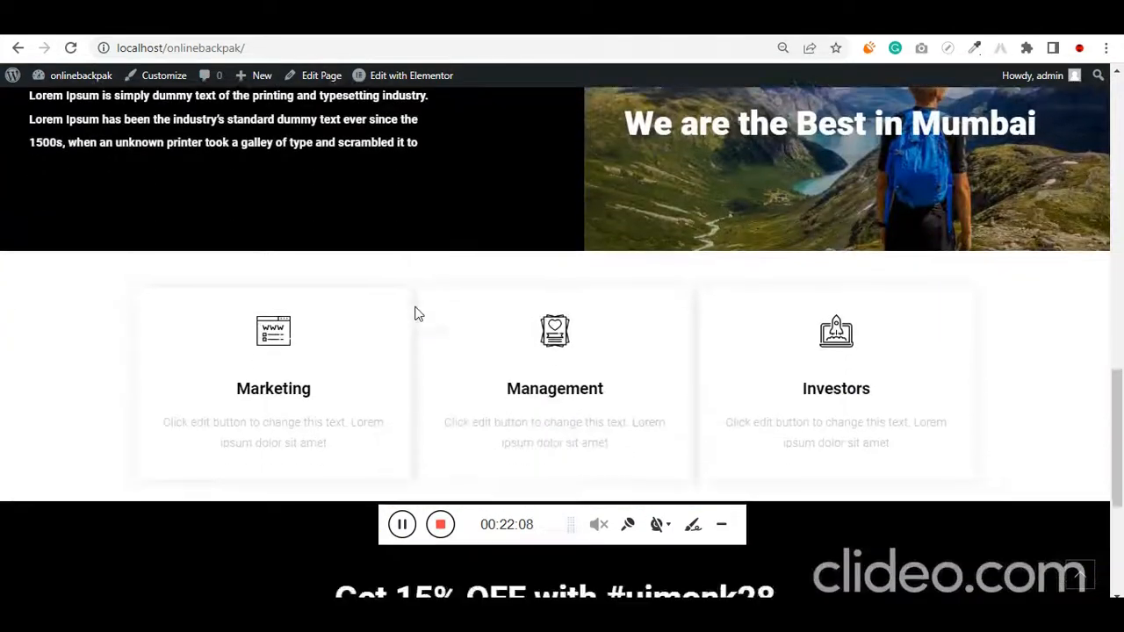
{"action": "scroll", "coordinate": [413, 311], "scroll_direction": "up", "scroll_amount": 4}
{"action": "scroll", "coordinate": [416, 315], "scroll_direction": "up", "scroll_amount": 4}
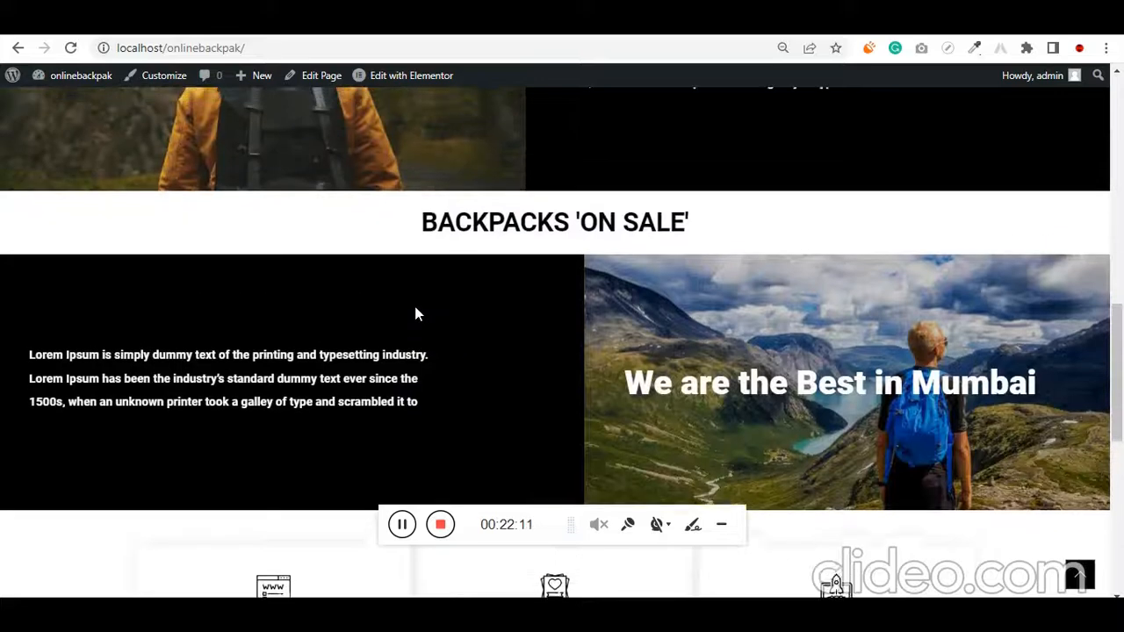
{"action": "scroll", "coordinate": [416, 316], "scroll_direction": "down", "scroll_amount": 3}
{"action": "scroll", "coordinate": [415, 314], "scroll_direction": "down", "scroll_amount": 2}
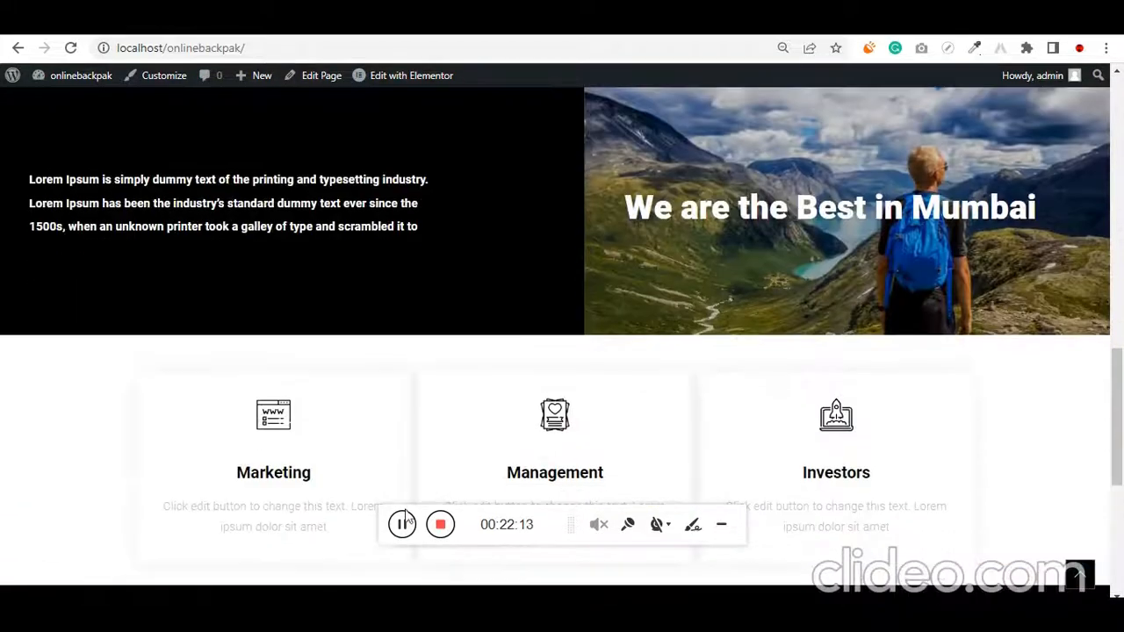
{"action": "left_click", "coordinate": [402, 527]}
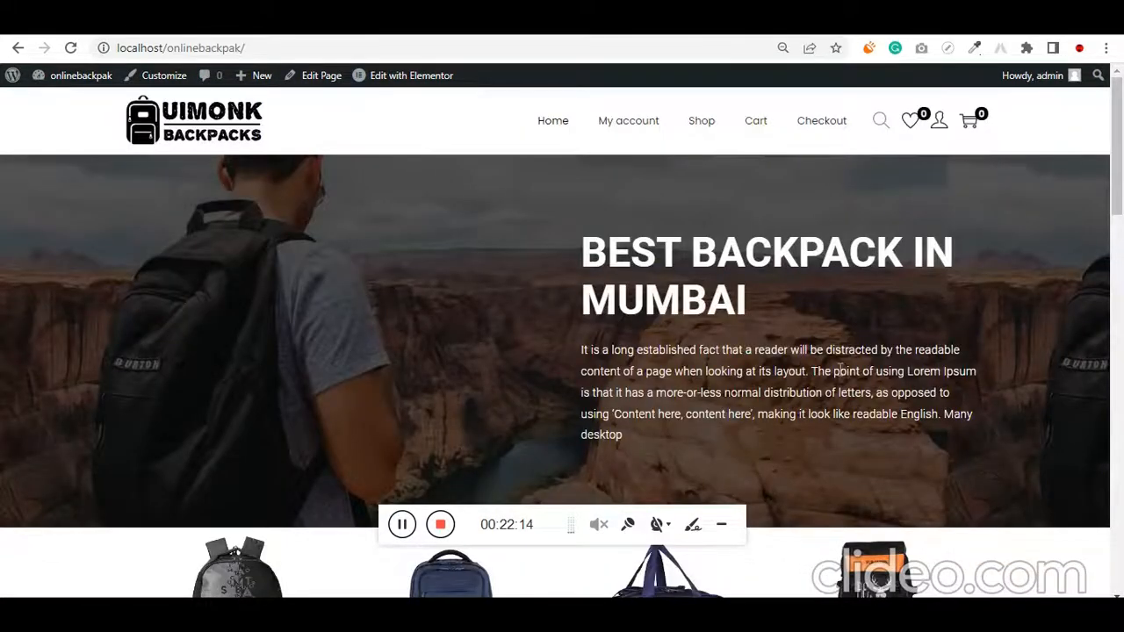
{"action": "scroll", "coordinate": [841, 368], "scroll_direction": "down", "scroll_amount": 12}
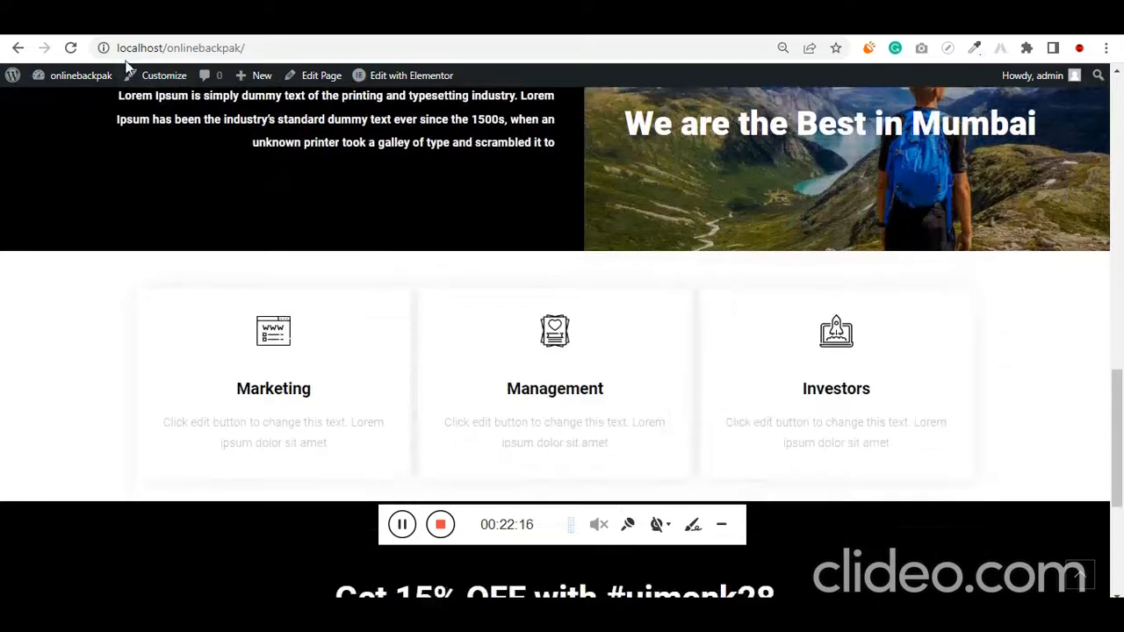
Go from the live homepage to the WordPress dashboard and show the WooCommerce pages
{"action": "mouse_move", "coordinate": [87, 77]}
{"action": "scroll", "coordinate": [96, 107], "scroll_direction": "up", "scroll_amount": 10}
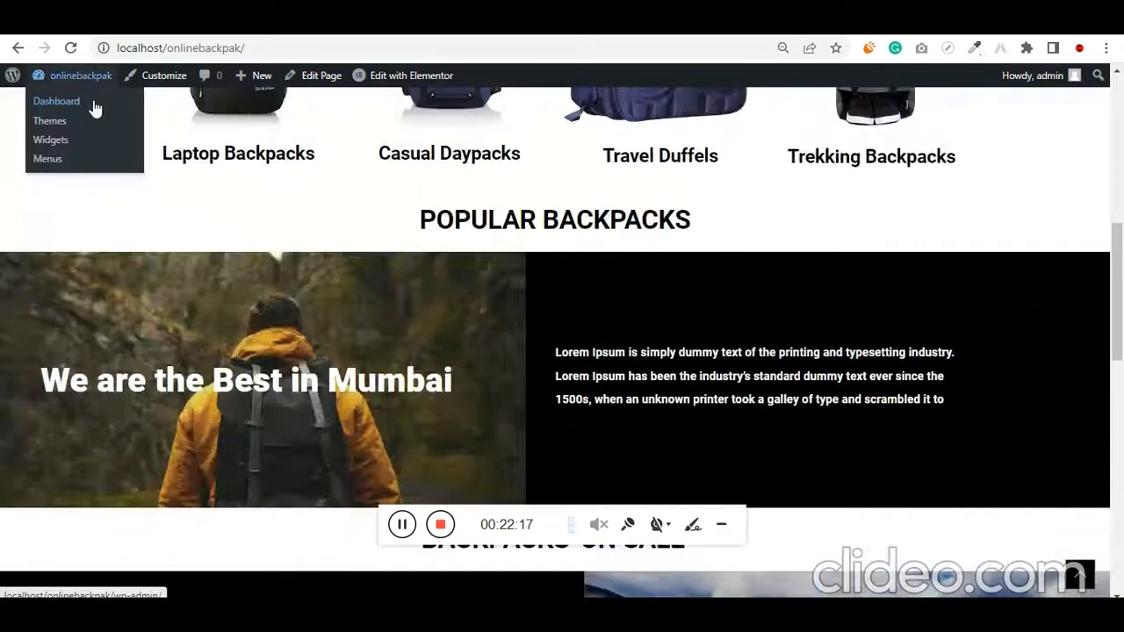
{"action": "left_click", "coordinate": [83, 106]}
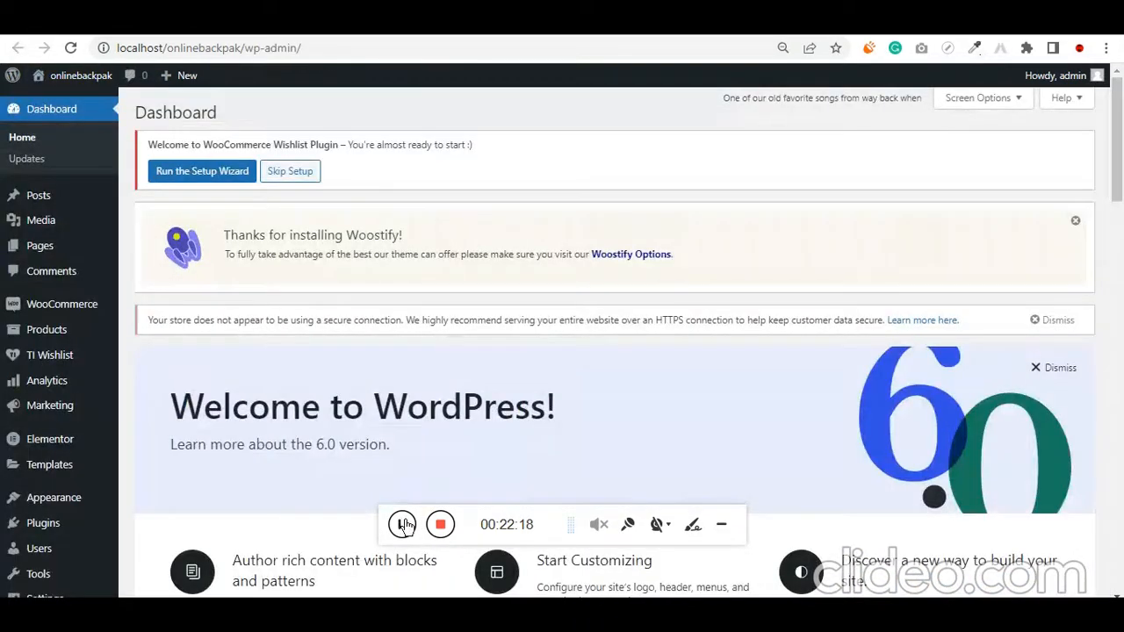
{"action": "mouse_move", "coordinate": [62, 314]}
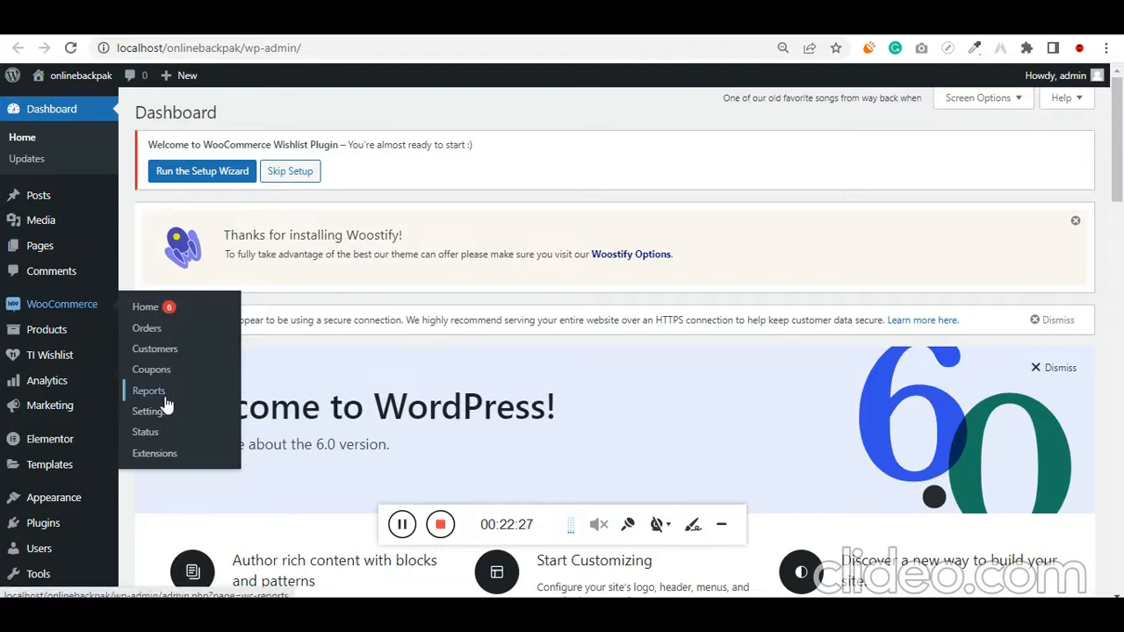
Check the laptop bag GST rate in the Google results for "gst for backpacks", then return to the WooCommerce general settings
{"action": "left_click", "coordinate": [401, 524]}
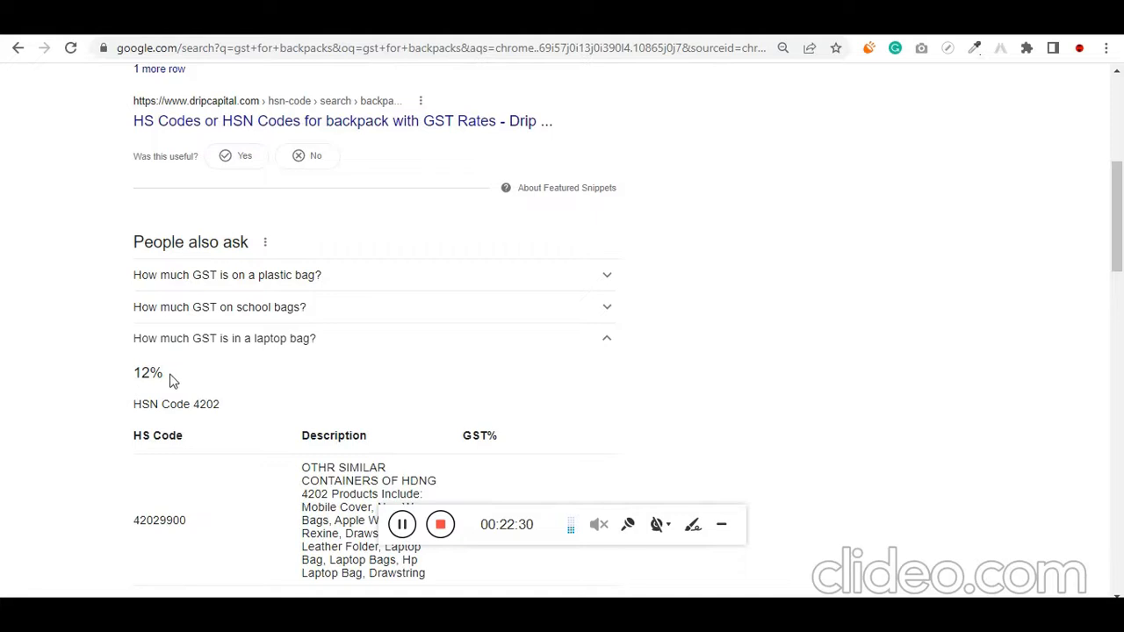
{"action": "left_click_drag", "start_coordinate": [171, 380], "coordinate": [128, 387]}
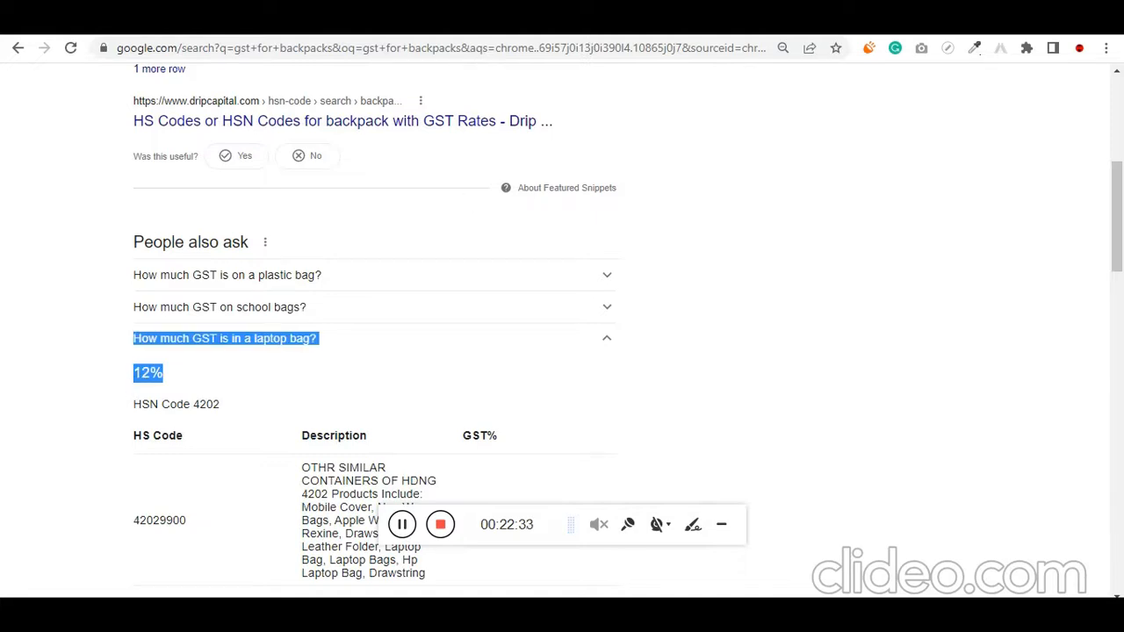
{"action": "left_click", "coordinate": [443, 17]}
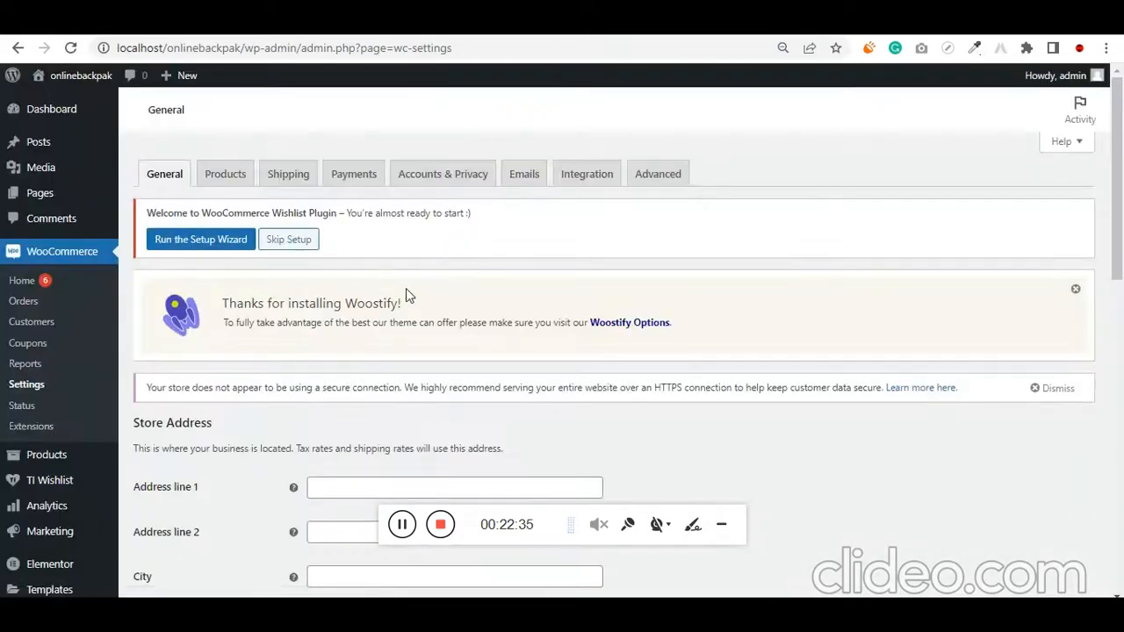
Fill in address line 1 and the city of the store address with the saved suggestions
{"action": "scroll", "coordinate": [251, 441], "scroll_direction": "down", "scroll_amount": 1}
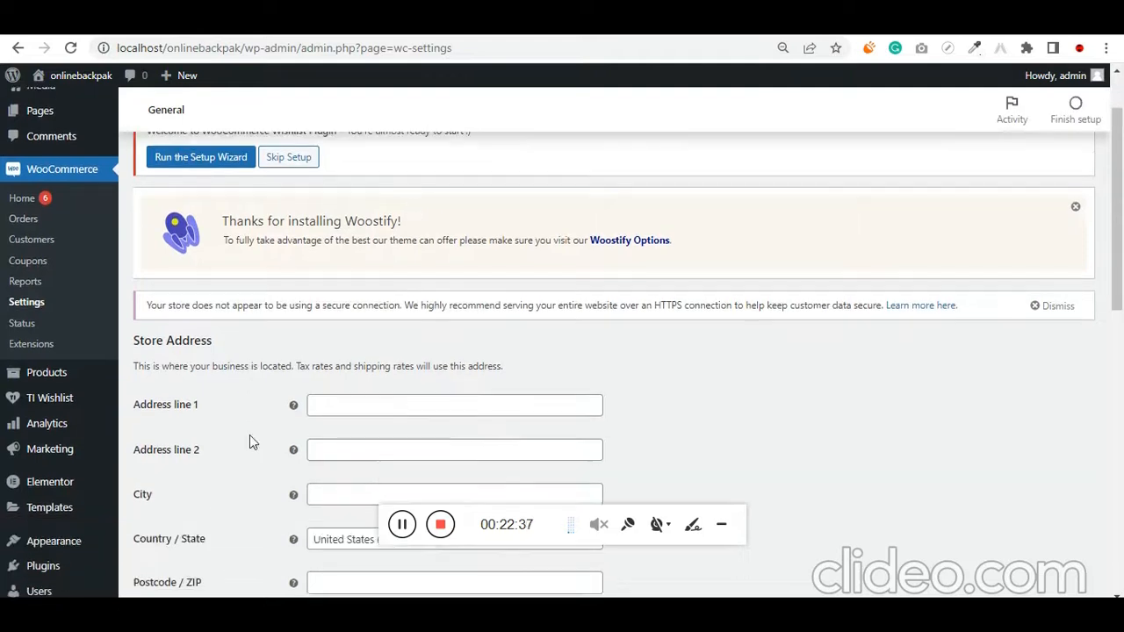
{"action": "scroll", "coordinate": [333, 404], "scroll_direction": "up", "scroll_amount": 1}
{"action": "scroll", "coordinate": [351, 351], "scroll_direction": "down", "scroll_amount": 3}
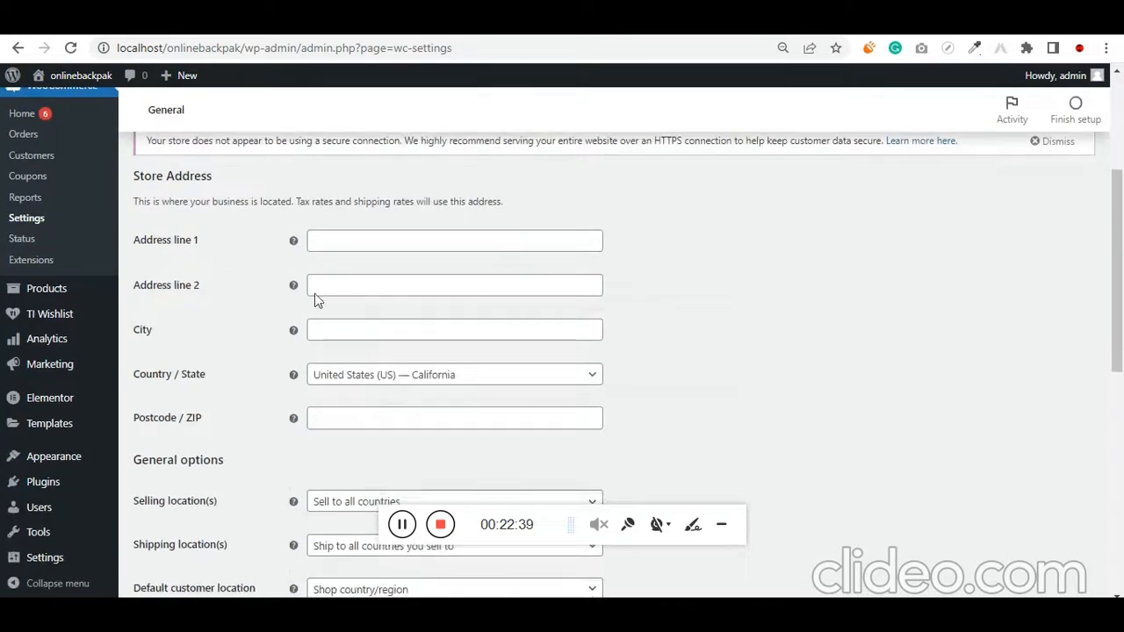
{"action": "left_click", "coordinate": [386, 238]}
{"action": "left_click", "coordinate": [351, 329]}
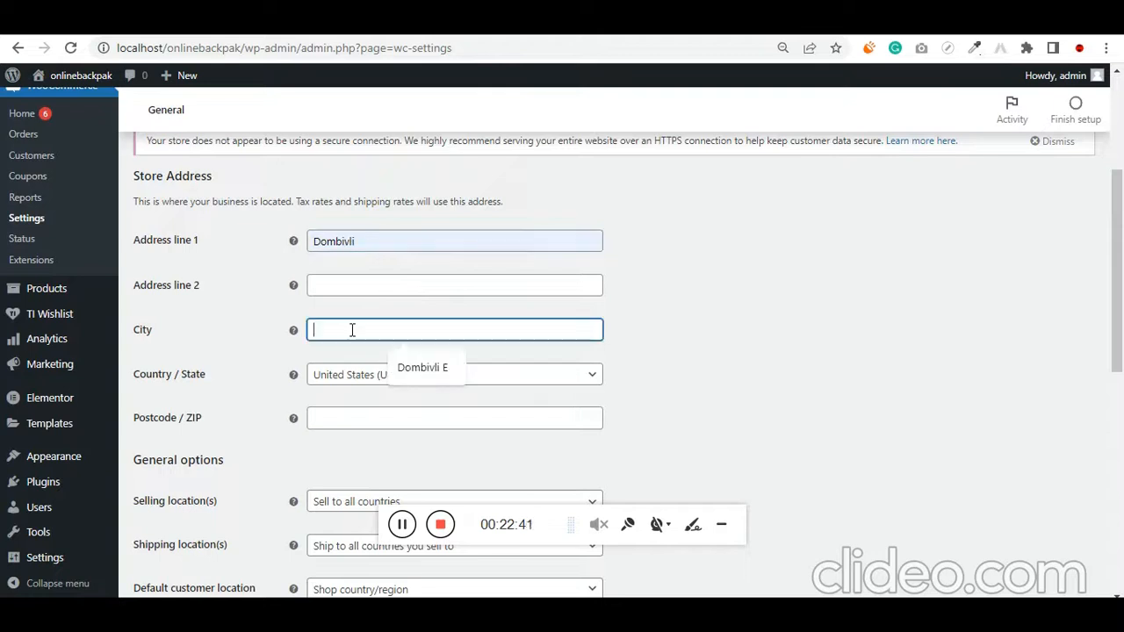
{"action": "left_click", "coordinate": [406, 379]}
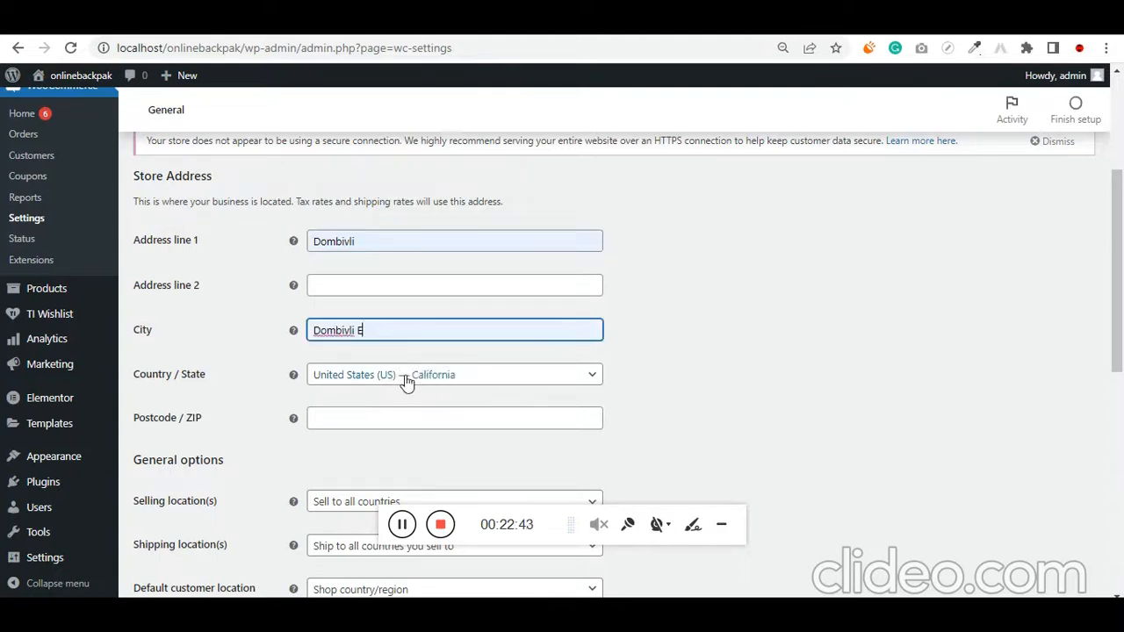
Set the store's country and state to India — Maharashtra and fill in the postcode with the saved suggestion
{"action": "scroll", "coordinate": [407, 382], "scroll_direction": "down", "scroll_amount": 1}
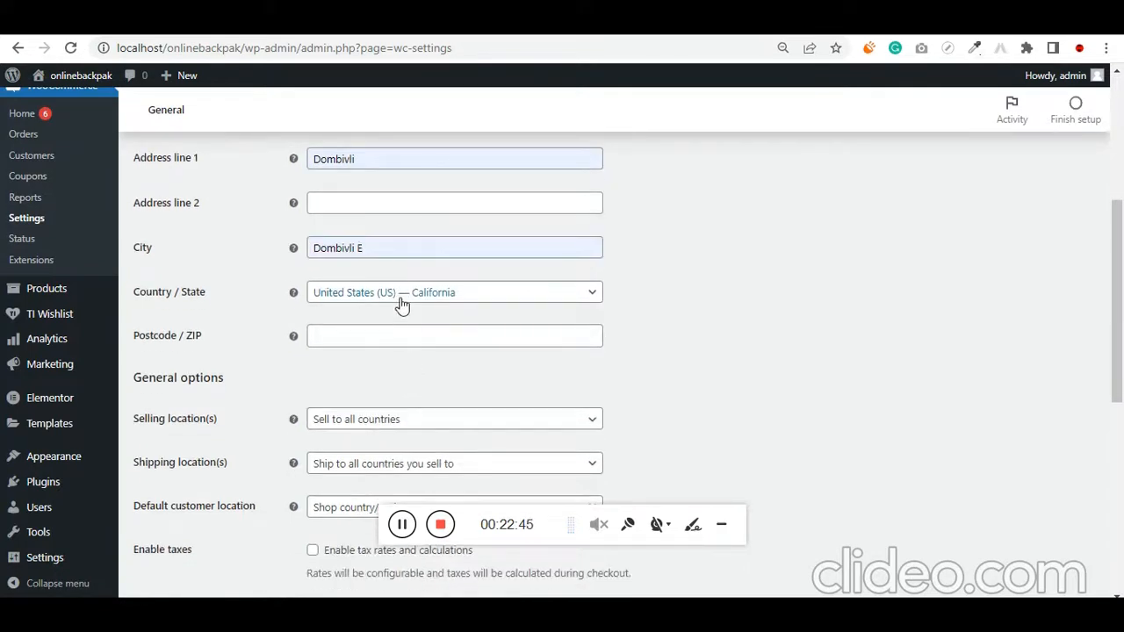
{"action": "left_click", "coordinate": [509, 300]}
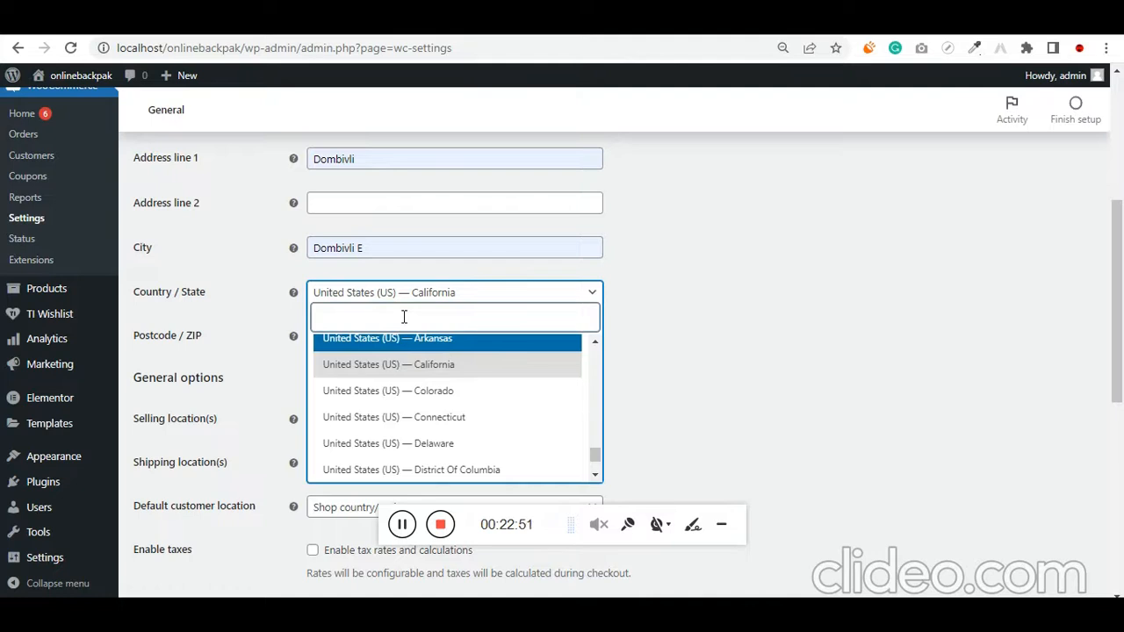
{"action": "type", "text": "dinai"}
{"action": "key", "text": "ctrl+a"}
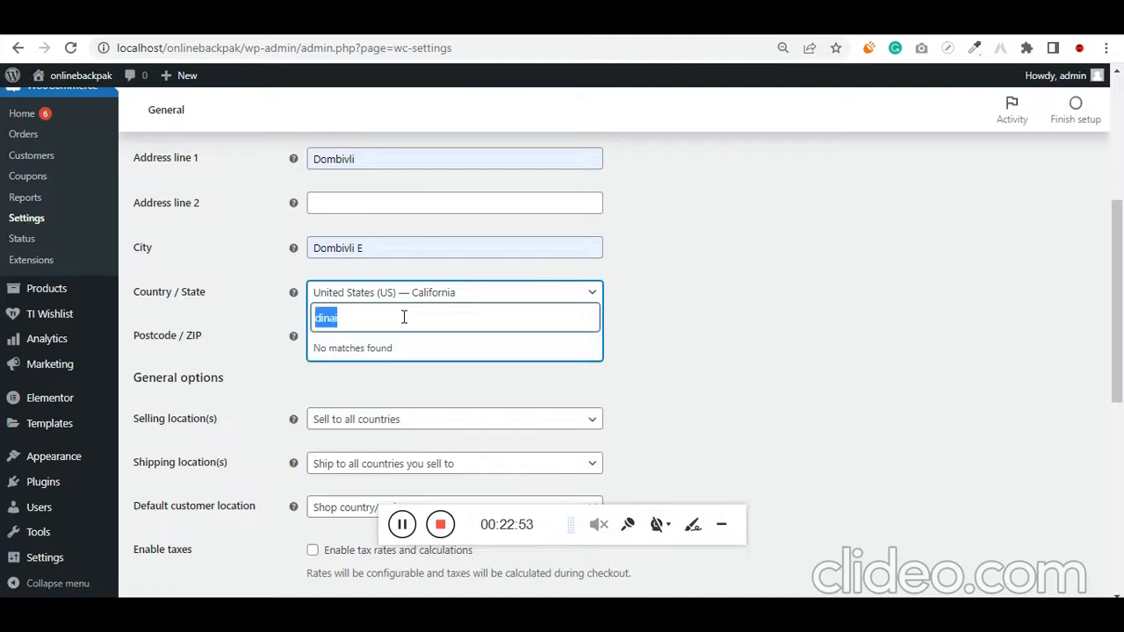
{"action": "type", "text": "india"}
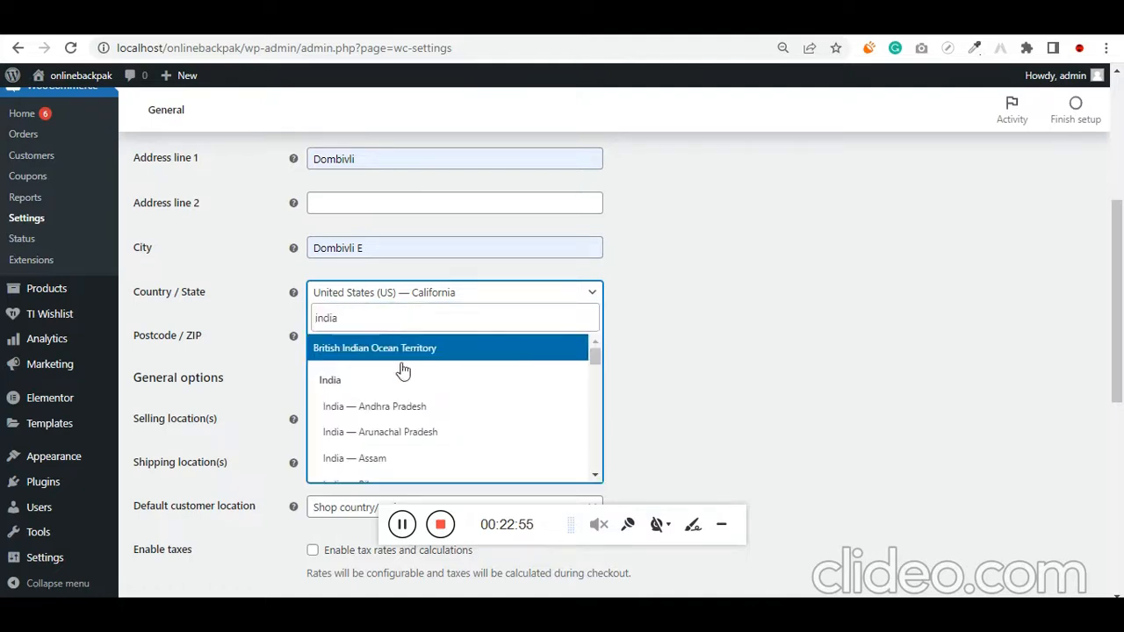
{"action": "scroll", "coordinate": [407, 425], "scroll_direction": "down", "scroll_amount": 1}
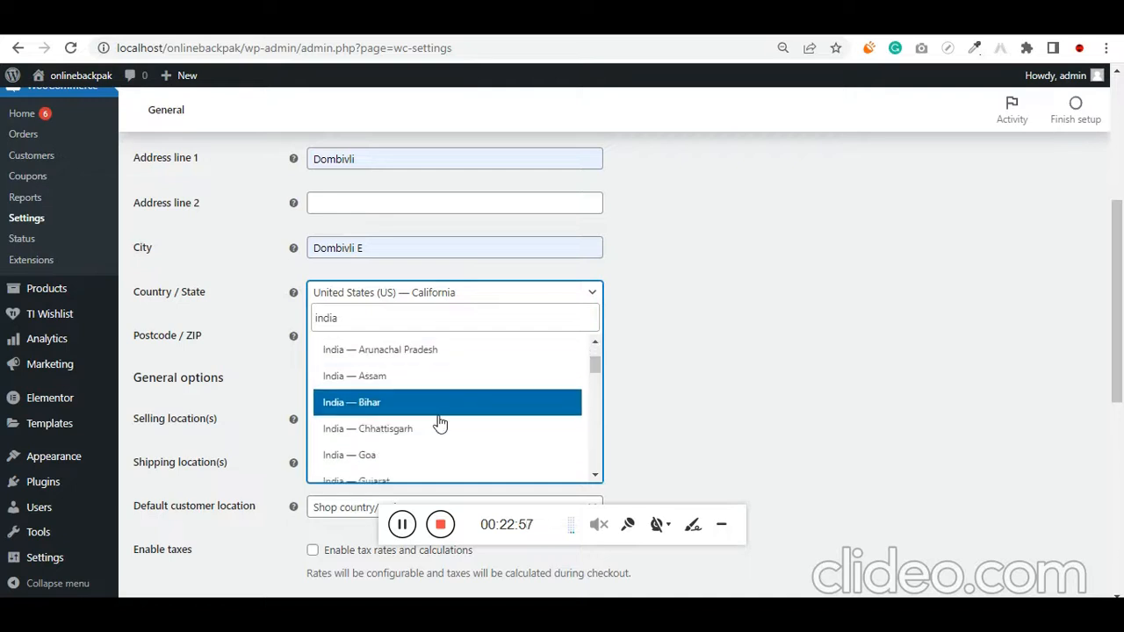
{"action": "scroll", "coordinate": [439, 421], "scroll_direction": "down", "scroll_amount": 1}
{"action": "scroll", "coordinate": [430, 434], "scroll_direction": "down", "scroll_amount": 1}
{"action": "scroll", "coordinate": [430, 437], "scroll_direction": "down", "scroll_amount": 1}
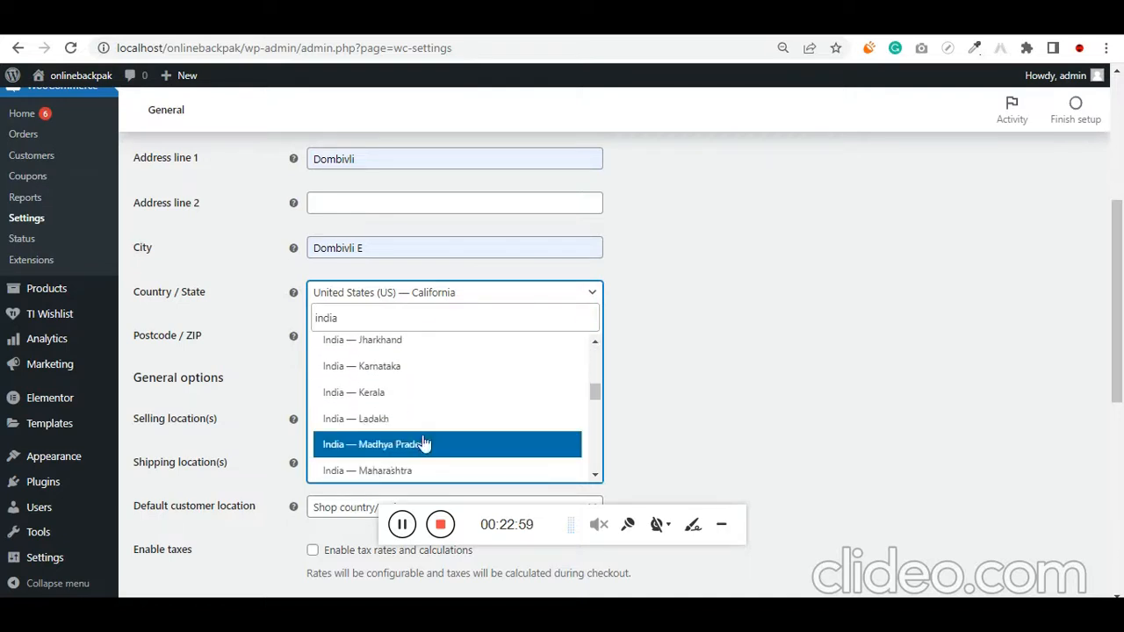
{"action": "left_click", "coordinate": [400, 471]}
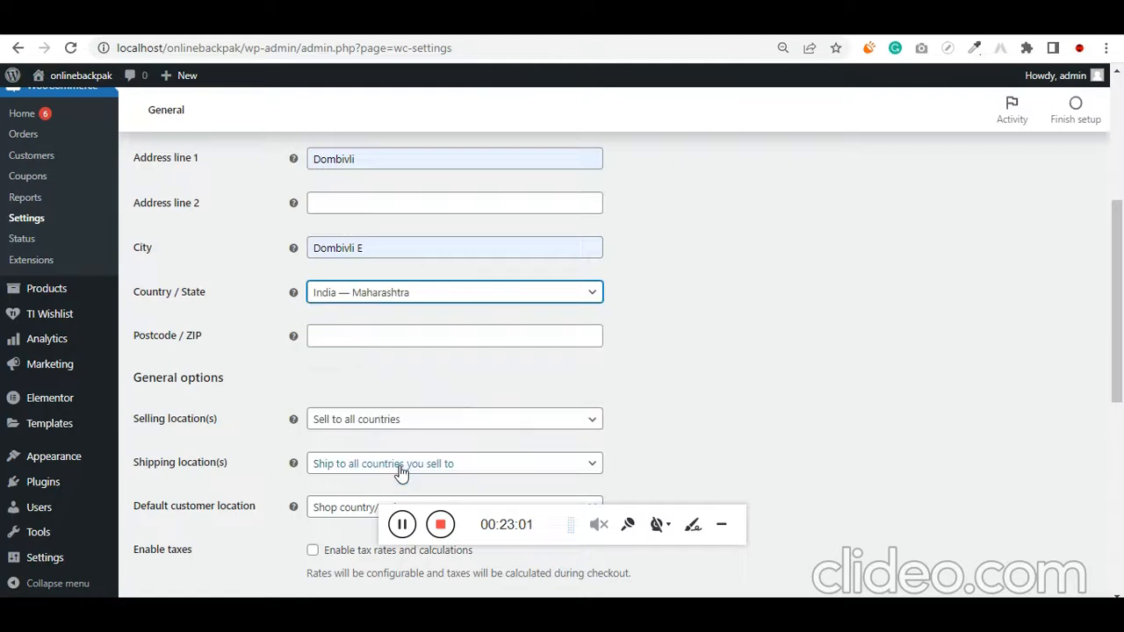
{"action": "left_click", "coordinate": [360, 335]}
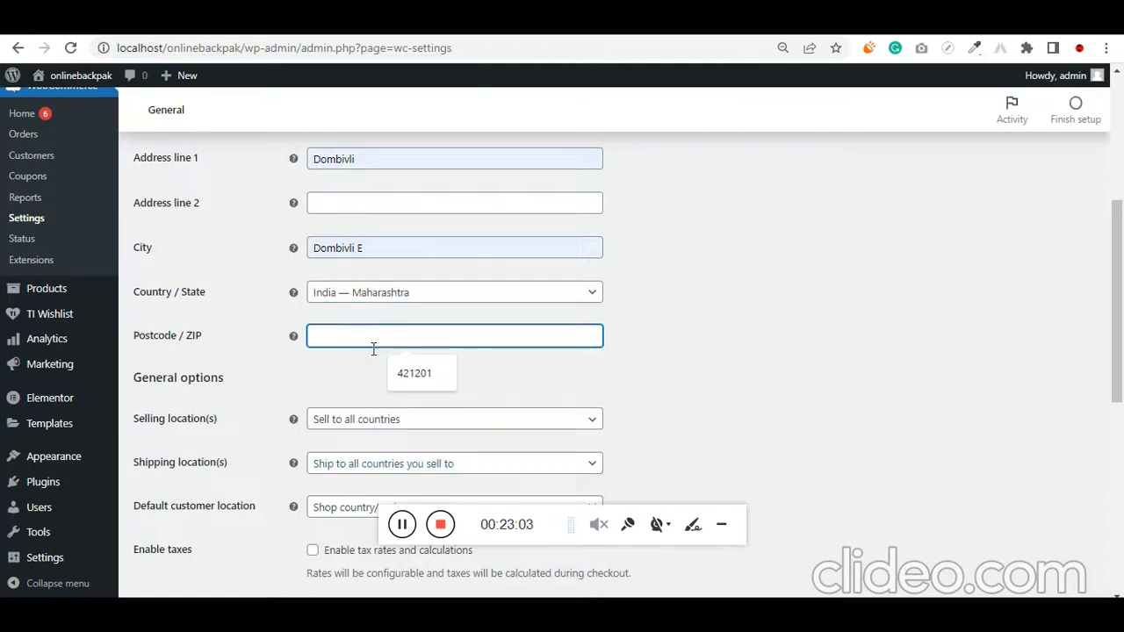
{"action": "left_click", "coordinate": [424, 379]}
Limit the selling locations to specific countries and add India as the only one
{"action": "scroll", "coordinate": [338, 399], "scroll_direction": "down", "scroll_amount": 2}
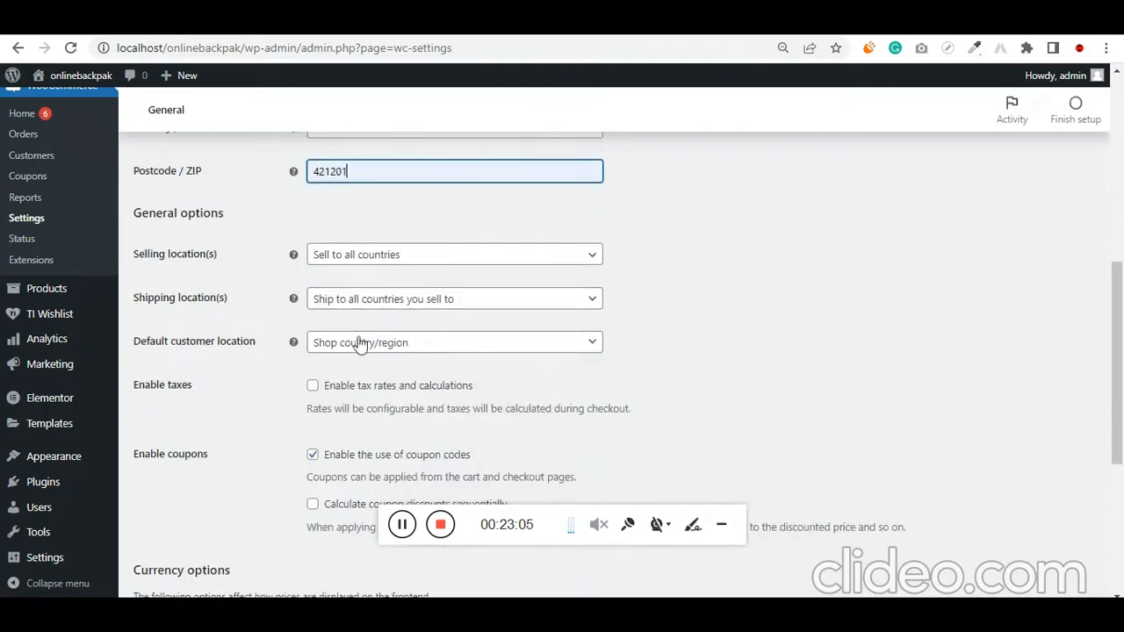
{"action": "left_click", "coordinate": [374, 258]}
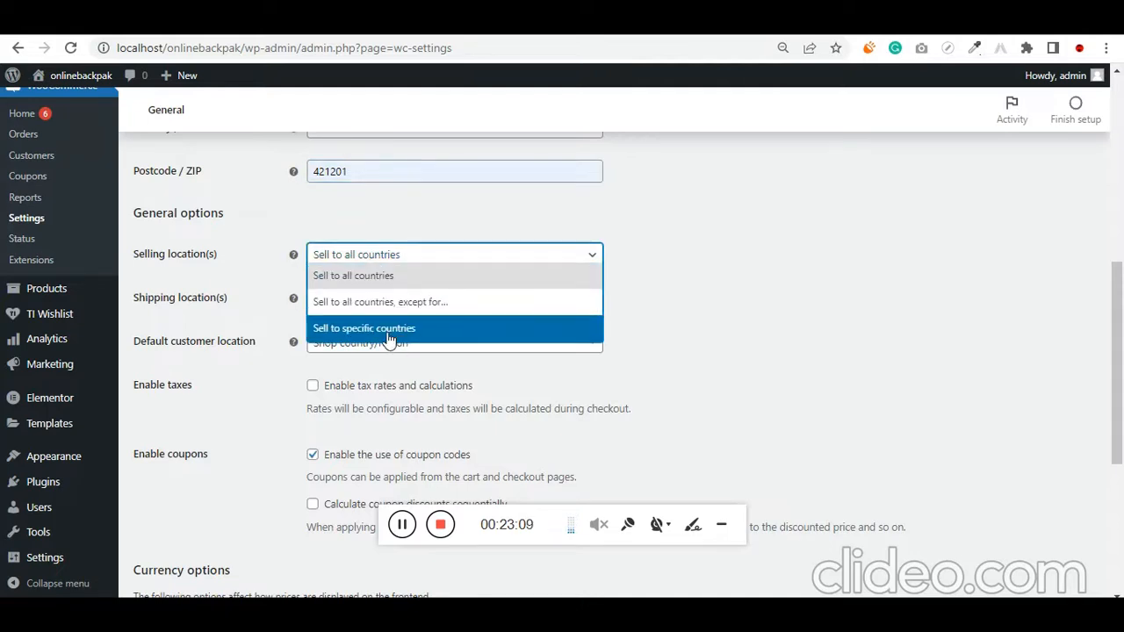
{"action": "left_click", "coordinate": [382, 329]}
{"action": "left_click", "coordinate": [379, 304]}
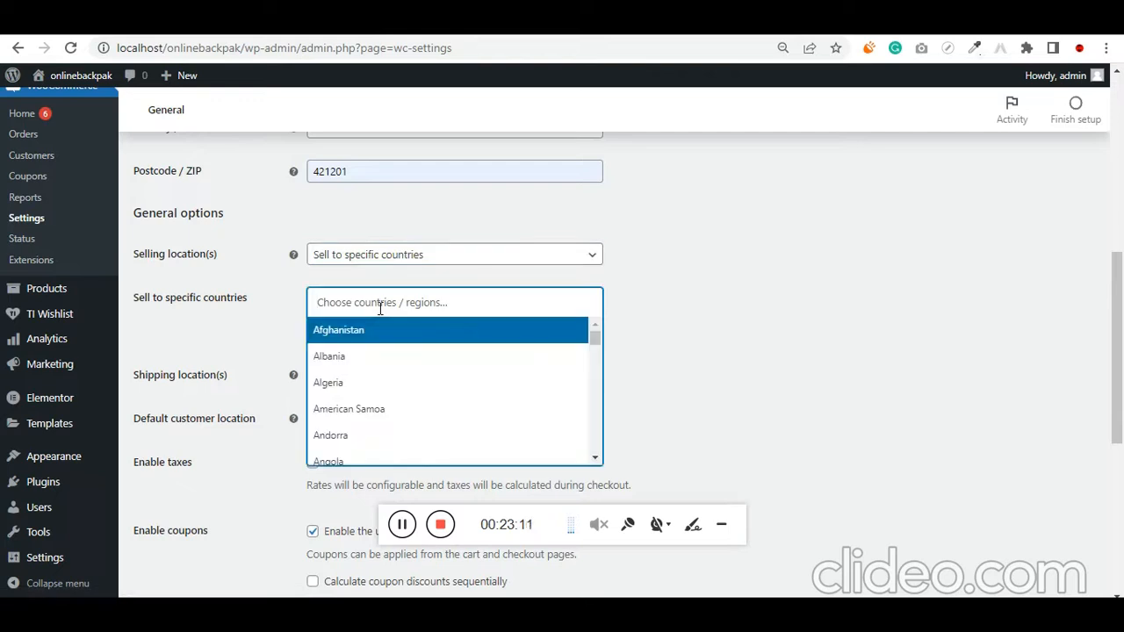
{"action": "type", "text": "indi"}
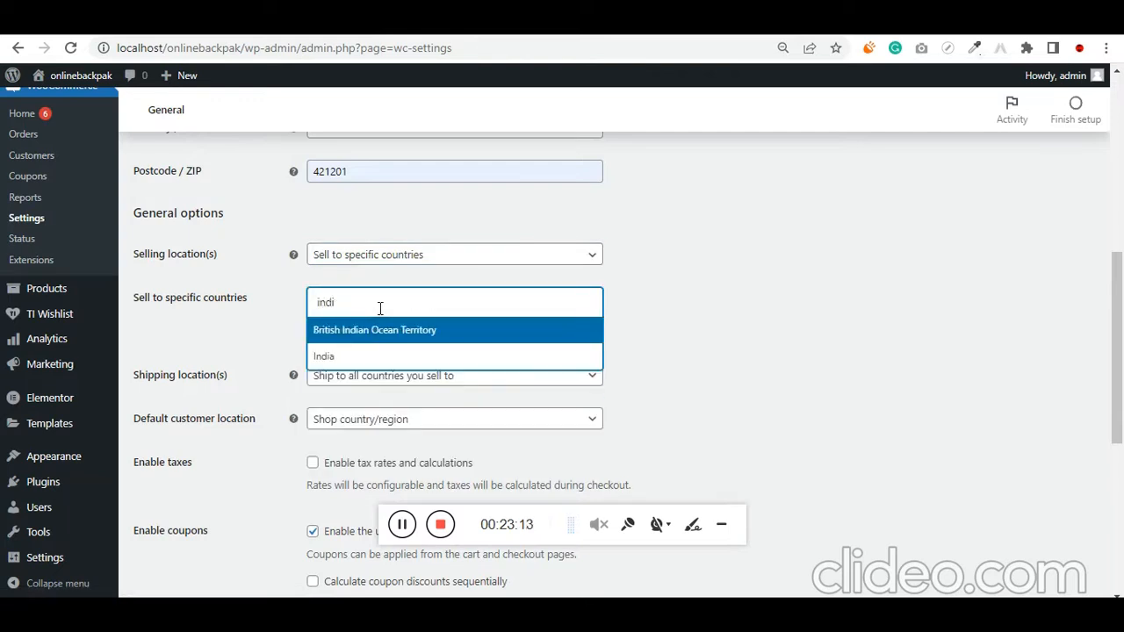
{"action": "type", "text": "a"}
{"action": "left_click", "coordinate": [355, 355]}
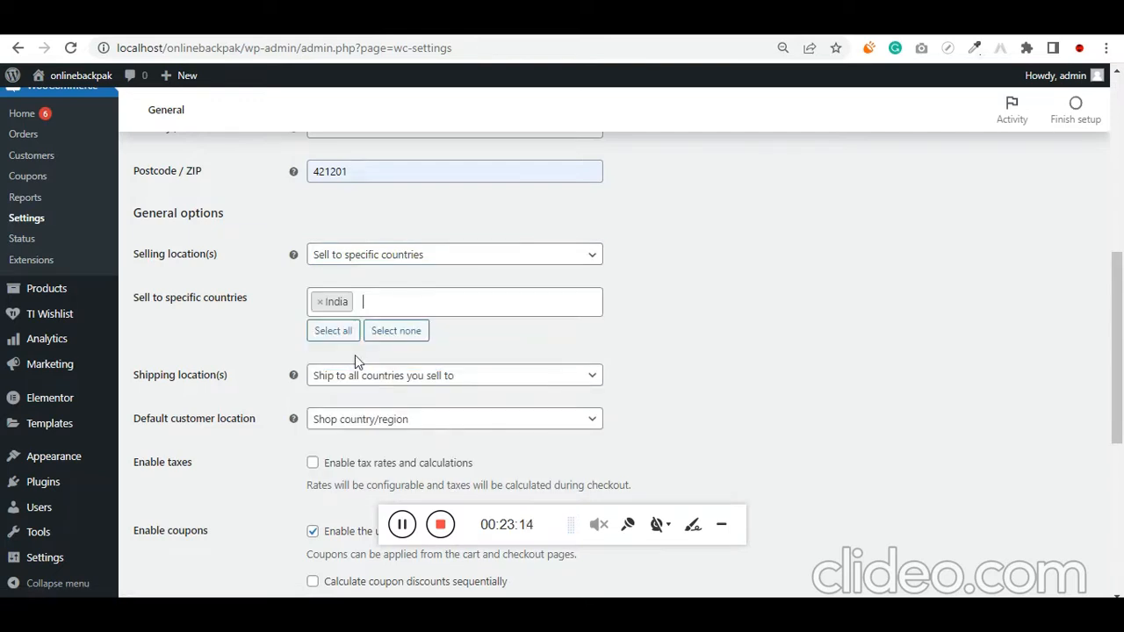
Restrict the shipping locations to specific countries only and add India
{"action": "scroll", "coordinate": [230, 360], "scroll_direction": "down", "scroll_amount": 1}
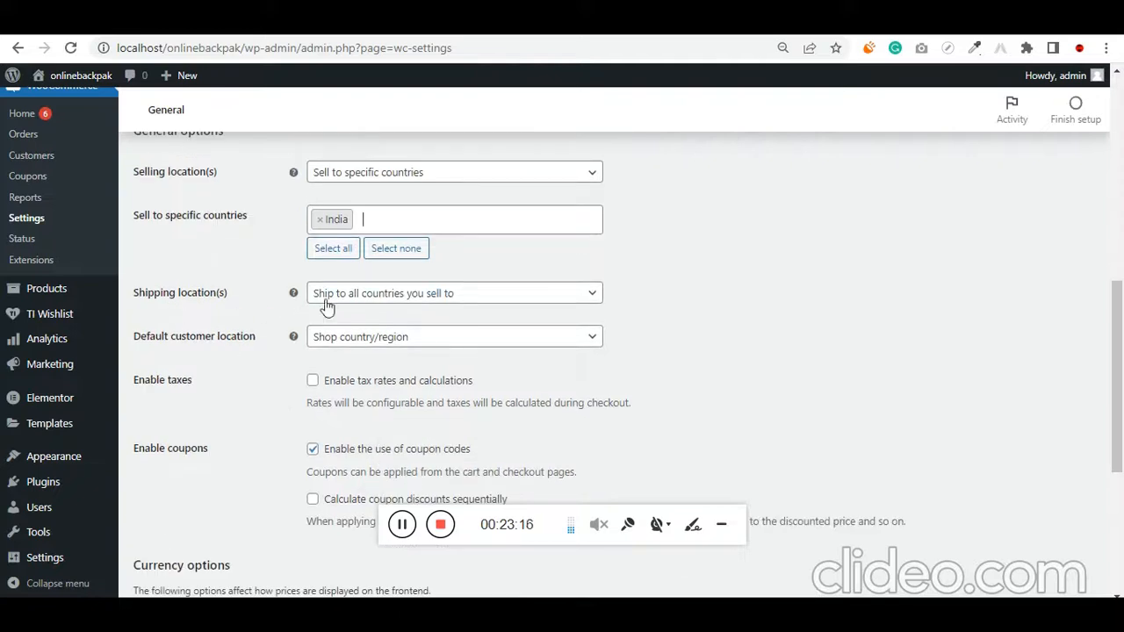
{"action": "left_click", "coordinate": [384, 299]}
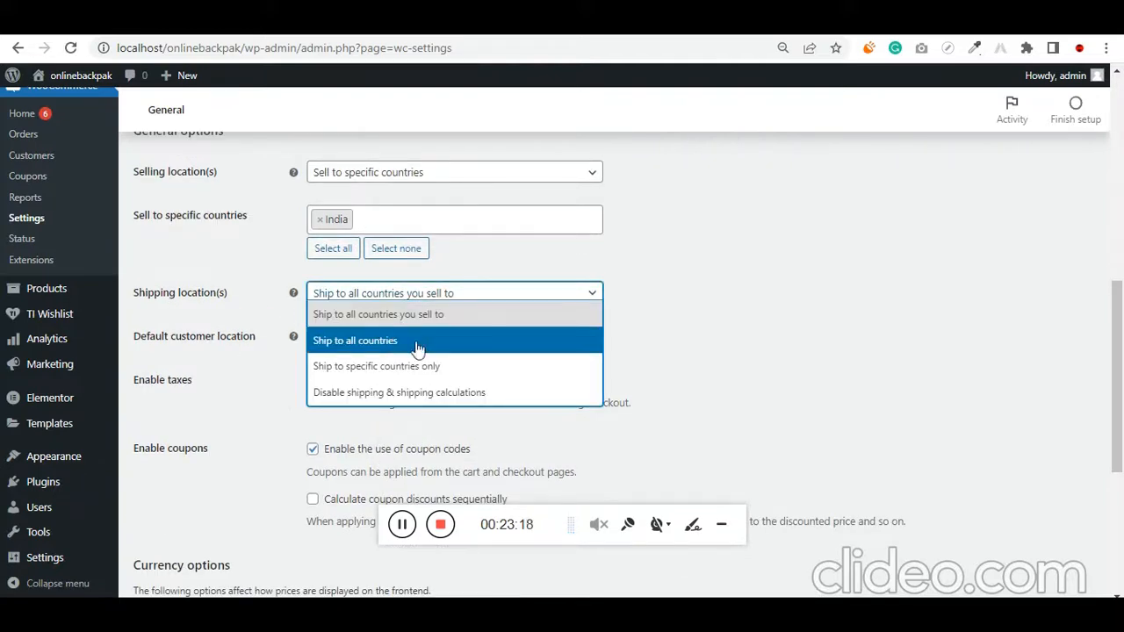
{"action": "left_click", "coordinate": [425, 373]}
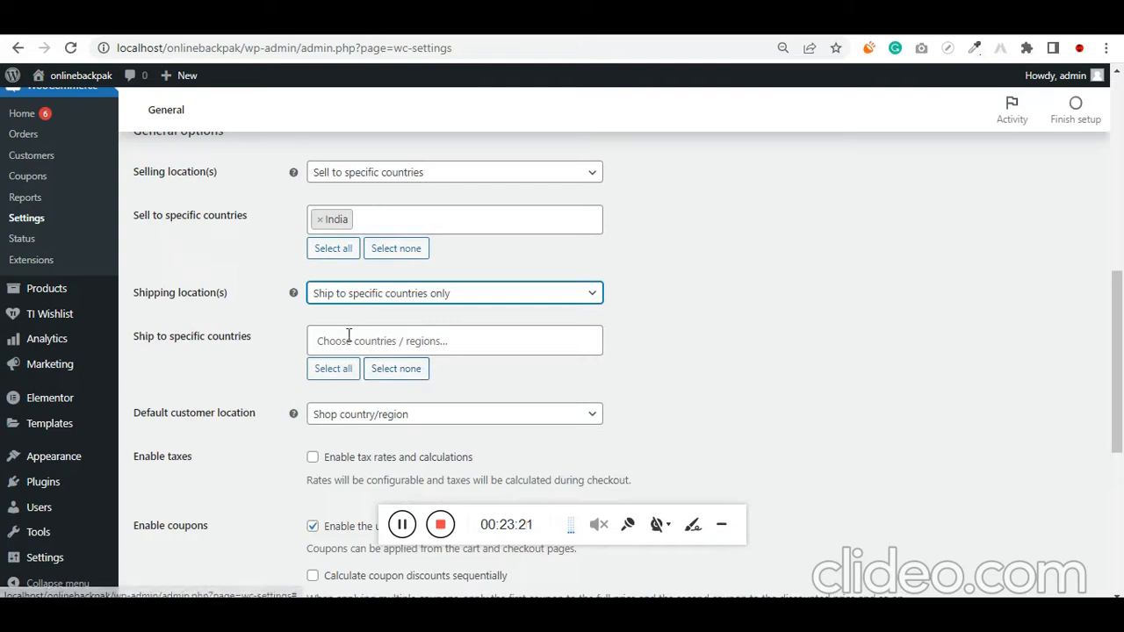
{"action": "left_click", "coordinate": [317, 340]}
{"action": "type", "text": "india"}
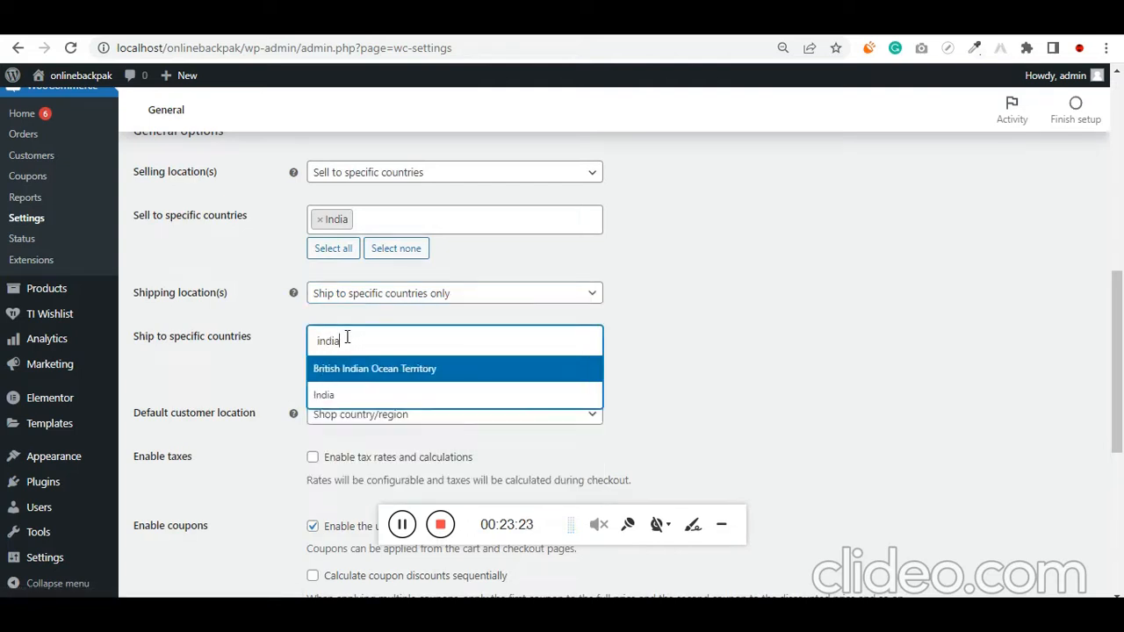
{"action": "left_click", "coordinate": [324, 394]}
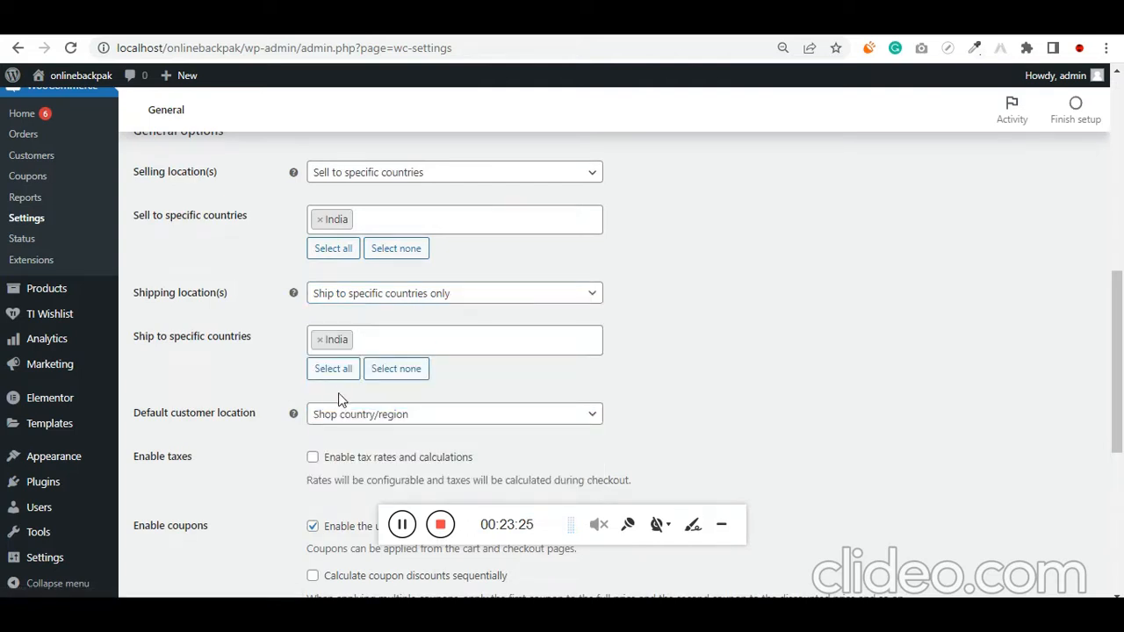
Enable tax rates and calculations, and toggle sequential coupon discount calculation on and back off
{"action": "scroll", "coordinate": [263, 443], "scroll_direction": "down", "scroll_amount": 1}
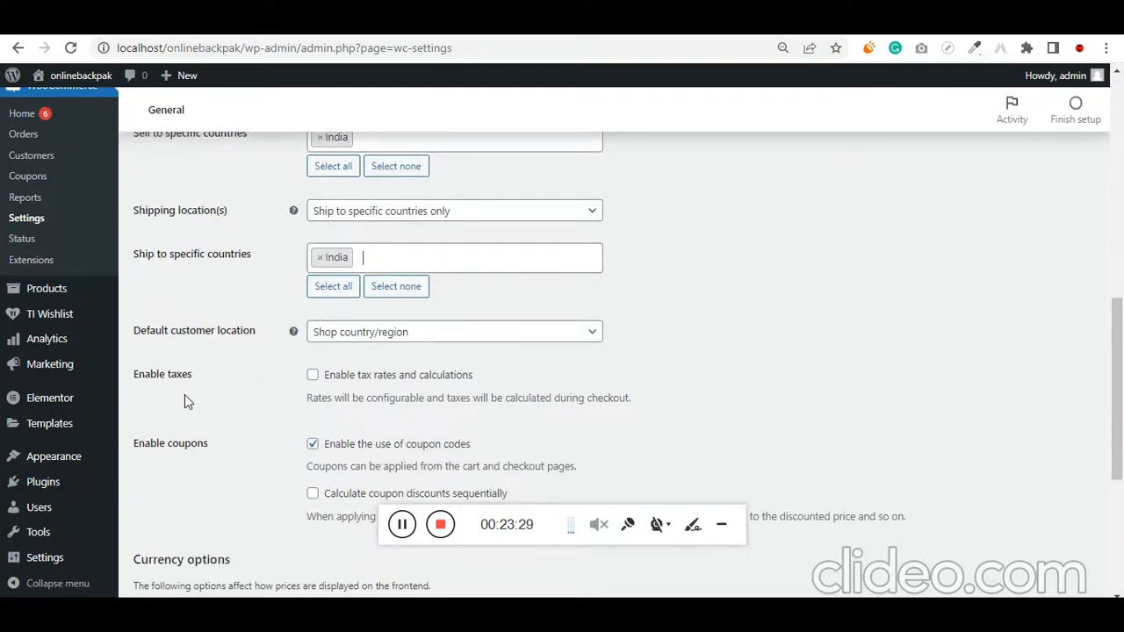
{"action": "left_click", "coordinate": [313, 377]}
{"action": "scroll", "coordinate": [218, 411], "scroll_direction": "down", "scroll_amount": 1}
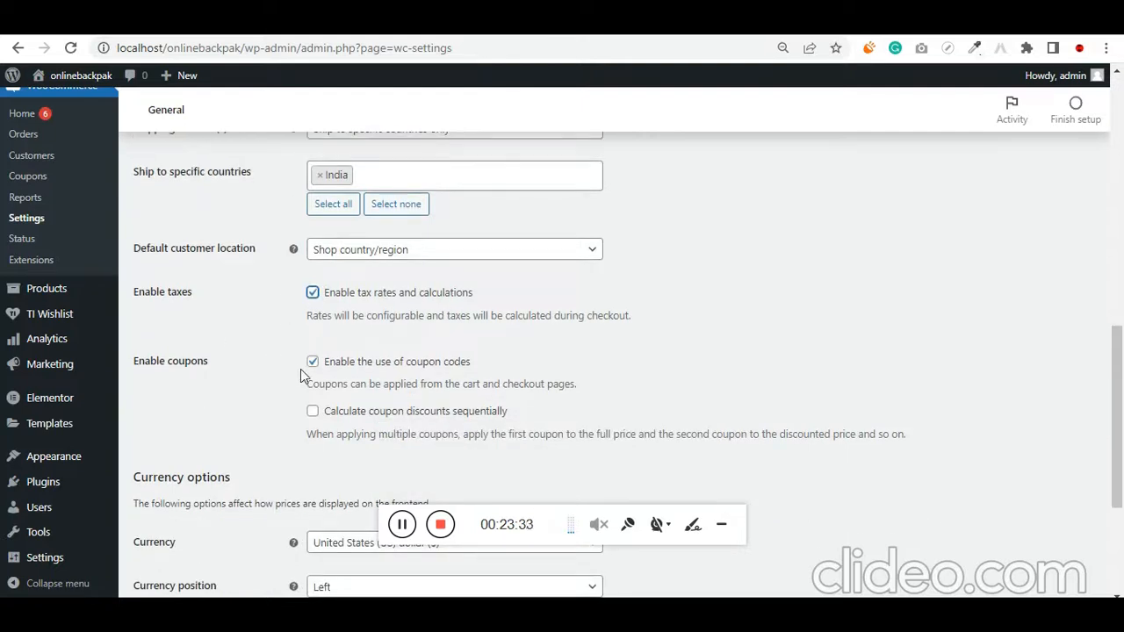
{"action": "scroll", "coordinate": [300, 439], "scroll_direction": "down", "scroll_amount": 1}
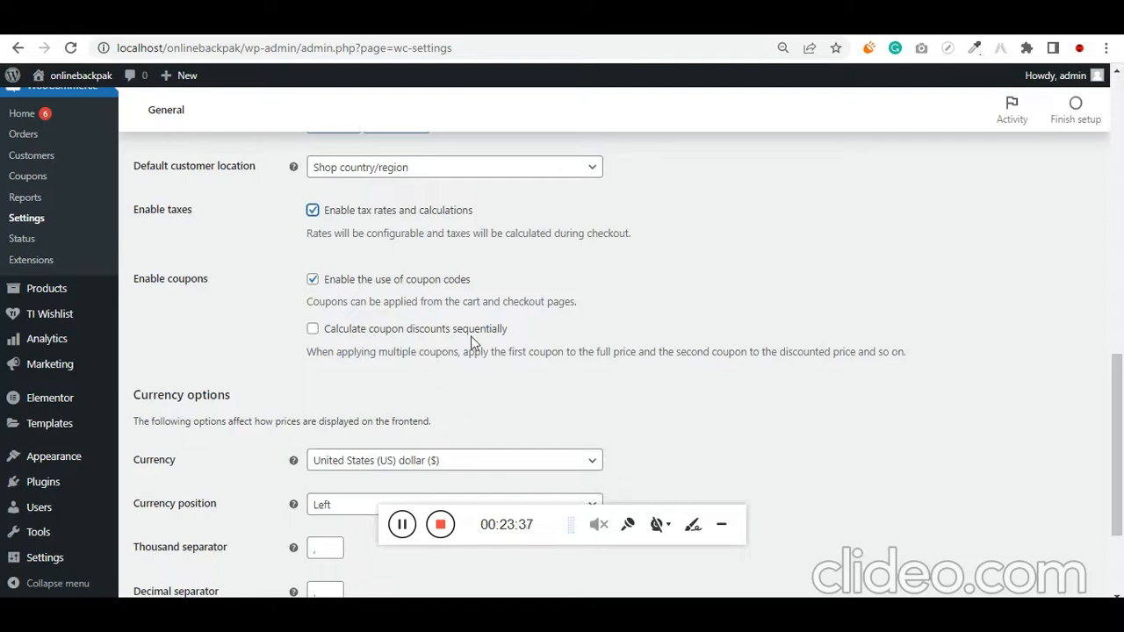
{"action": "left_click", "coordinate": [313, 330]}
{"action": "left_click", "coordinate": [313, 328]}
Set the store currency to Indian rupee (₹) and save the general settings
{"action": "scroll", "coordinate": [254, 387], "scroll_direction": "down", "scroll_amount": 1}
{"action": "scroll", "coordinate": [254, 392], "scroll_direction": "down", "scroll_amount": 1}
{"action": "left_click", "coordinate": [368, 301]}
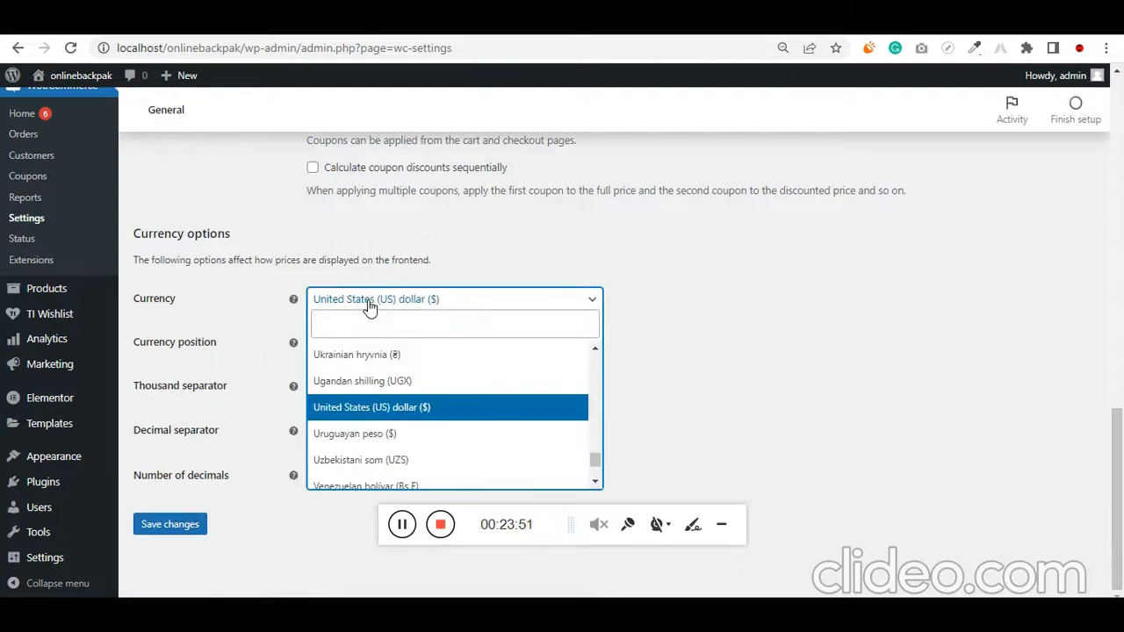
{"action": "left_click", "coordinate": [368, 323]}
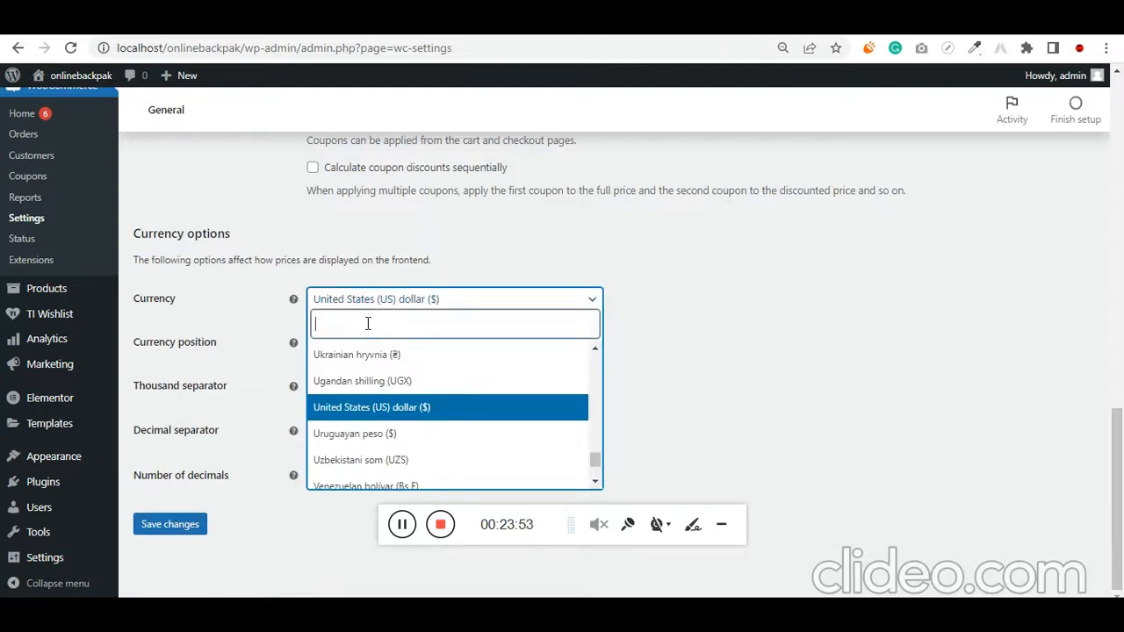
{"action": "type", "text": "indian"}
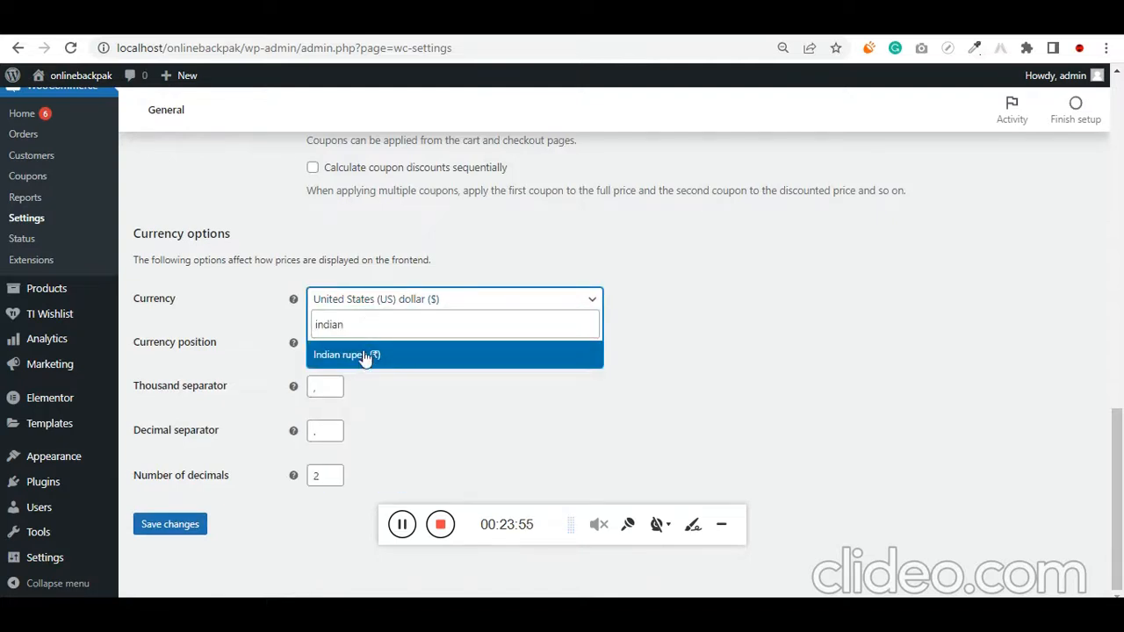
{"action": "left_click", "coordinate": [364, 355]}
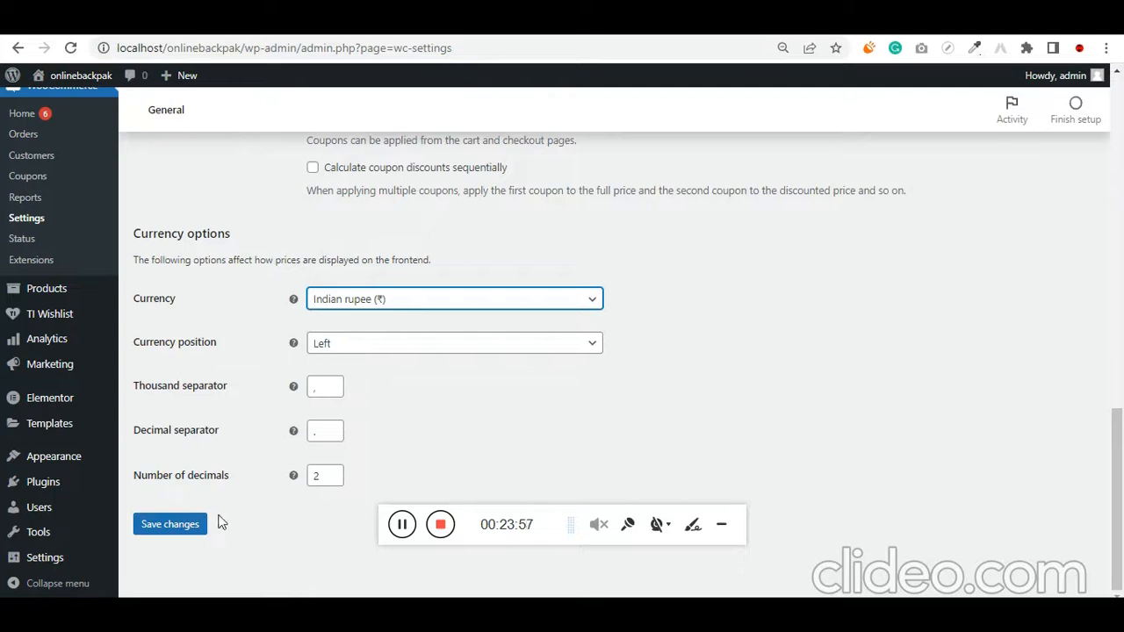
{"action": "left_click", "coordinate": [192, 532]}
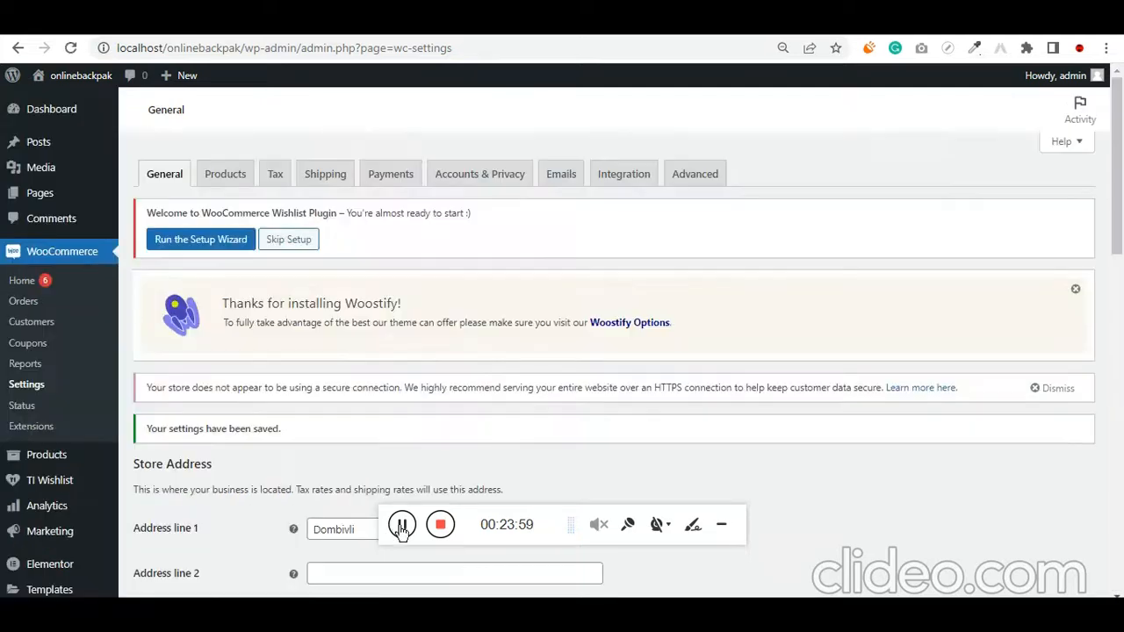
Open the WooCommerce product settings and toggle the redirect to the cart page after successful addition on and back off
{"action": "left_click", "coordinate": [230, 180]}
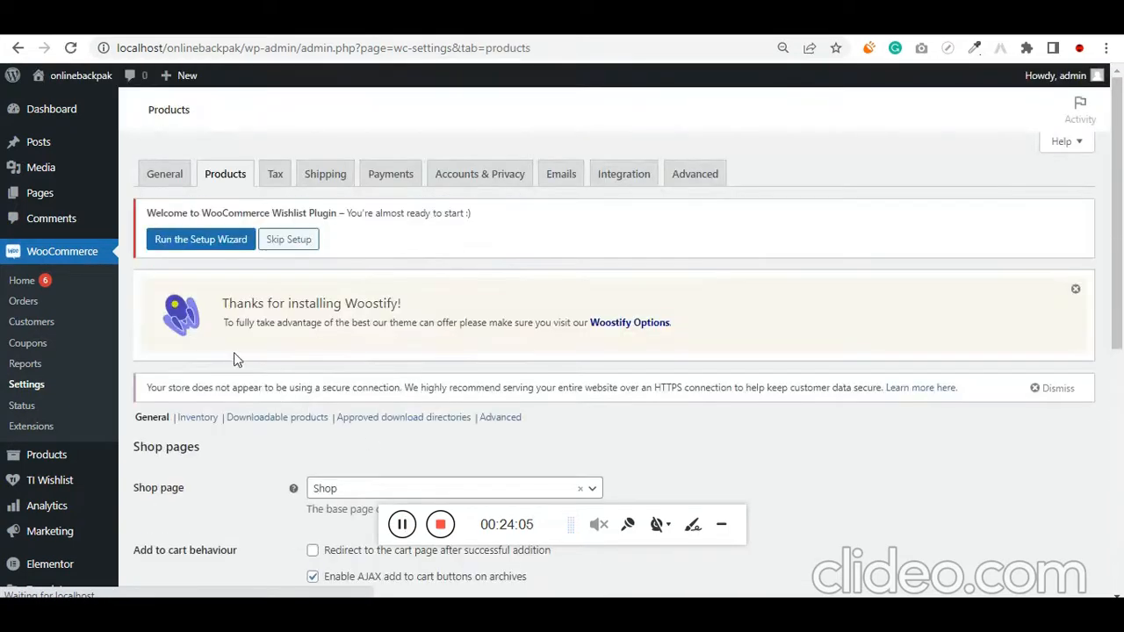
{"action": "scroll", "coordinate": [324, 404], "scroll_direction": "down", "scroll_amount": 2}
{"action": "scroll", "coordinate": [362, 410], "scroll_direction": "down", "scroll_amount": 1}
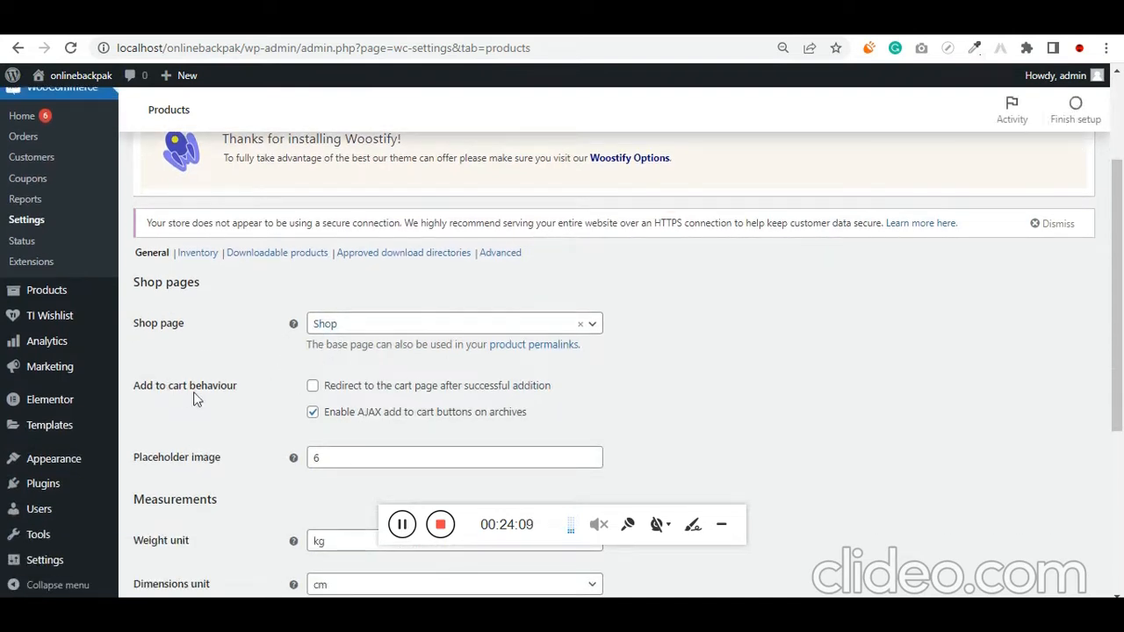
{"action": "left_click", "coordinate": [315, 387]}
{"action": "left_click", "coordinate": [312, 386]}
Set the product weight unit to g and save the product settings
{"action": "scroll", "coordinate": [279, 410], "scroll_direction": "down", "scroll_amount": 3}
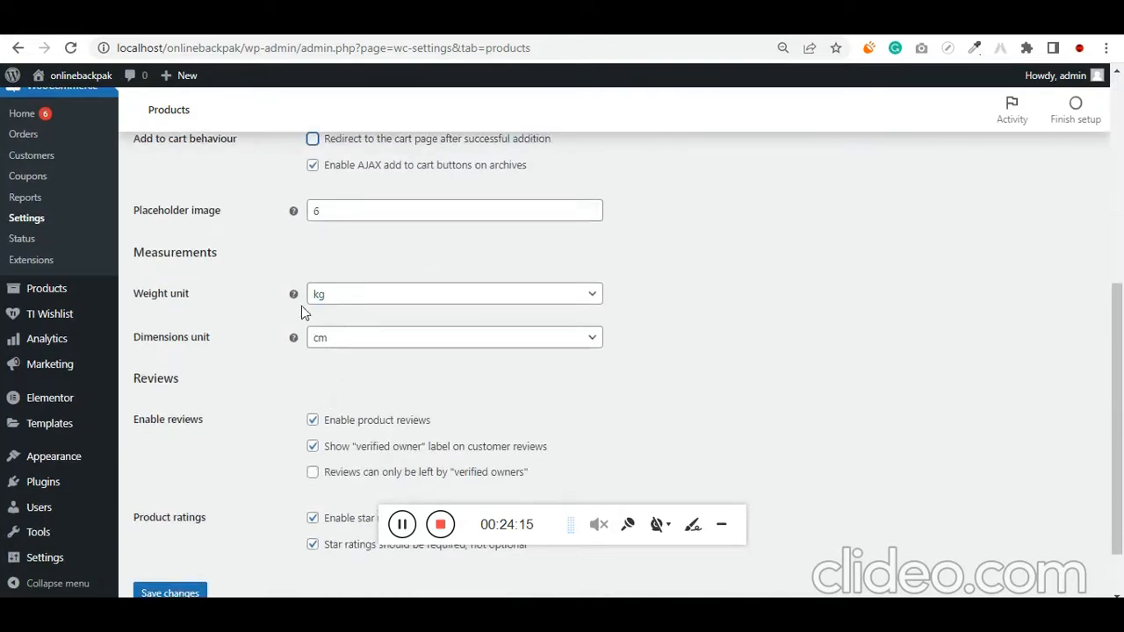
{"action": "left_click", "coordinate": [348, 309]}
{"action": "left_click", "coordinate": [352, 307]}
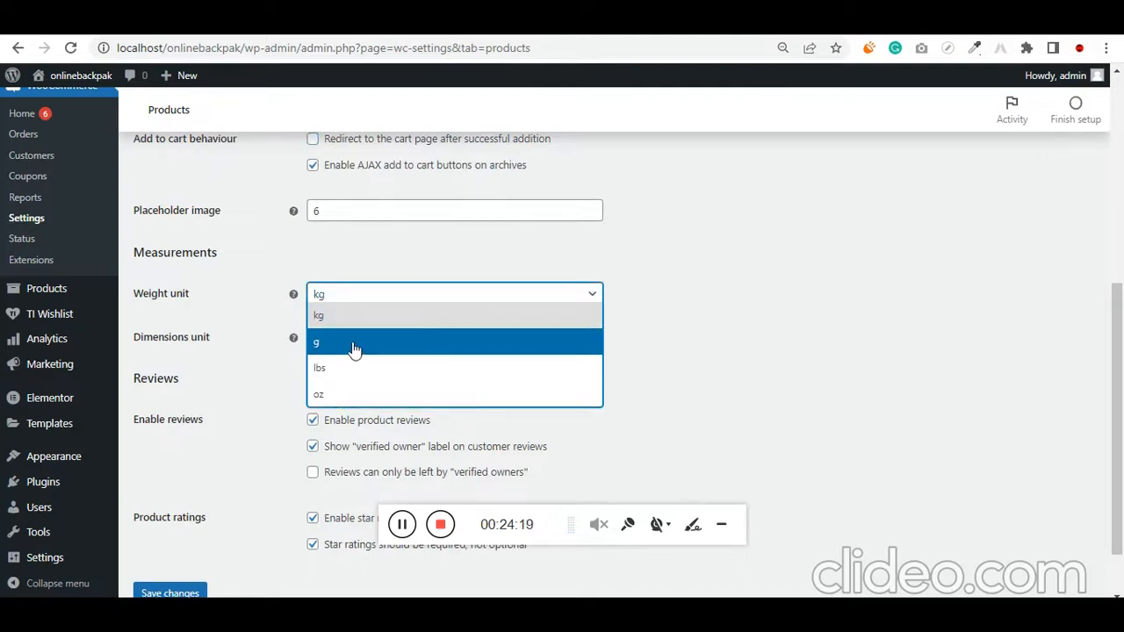
{"action": "left_click", "coordinate": [353, 343]}
{"action": "scroll", "coordinate": [283, 431], "scroll_direction": "down", "scroll_amount": 2}
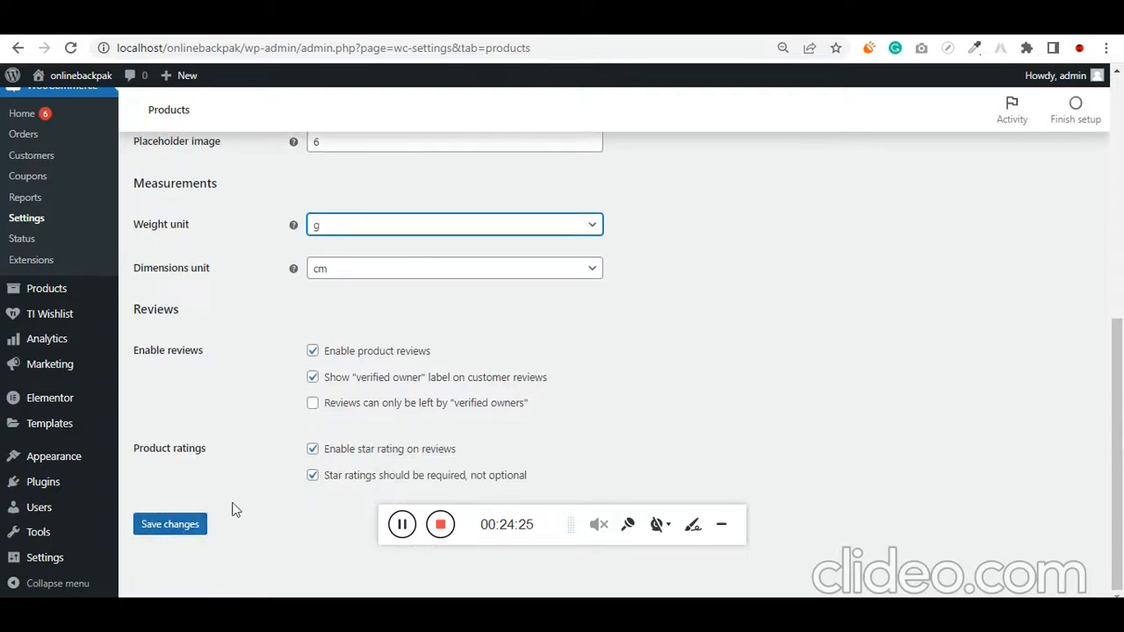
{"action": "left_click", "coordinate": [198, 524]}
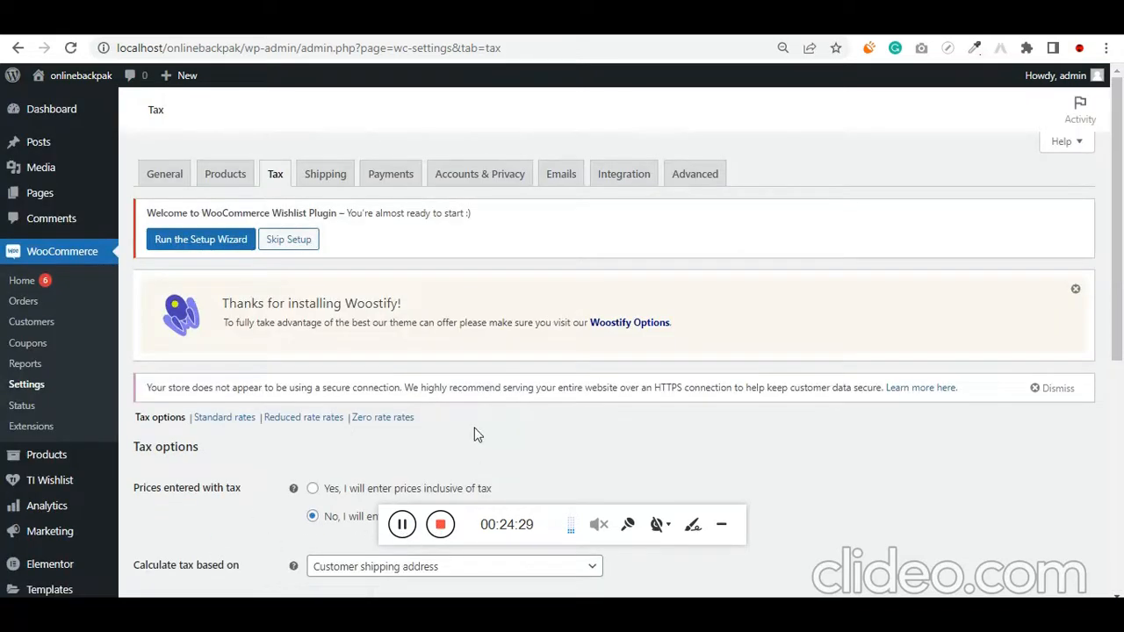
Switch to the bag store file in Notepad and add the note "12% 6 + 6" in the blank area below success@razorpay
{"action": "scroll", "coordinate": [474, 428], "scroll_direction": "down", "scroll_amount": 1}
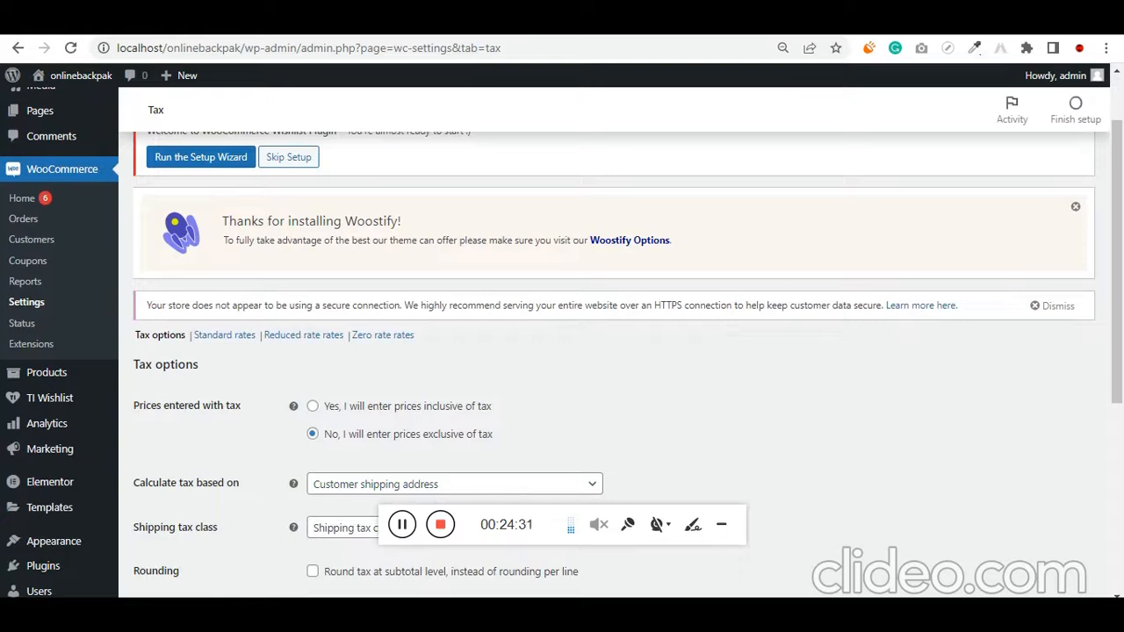
{"action": "left_click", "coordinate": [546, 613]}
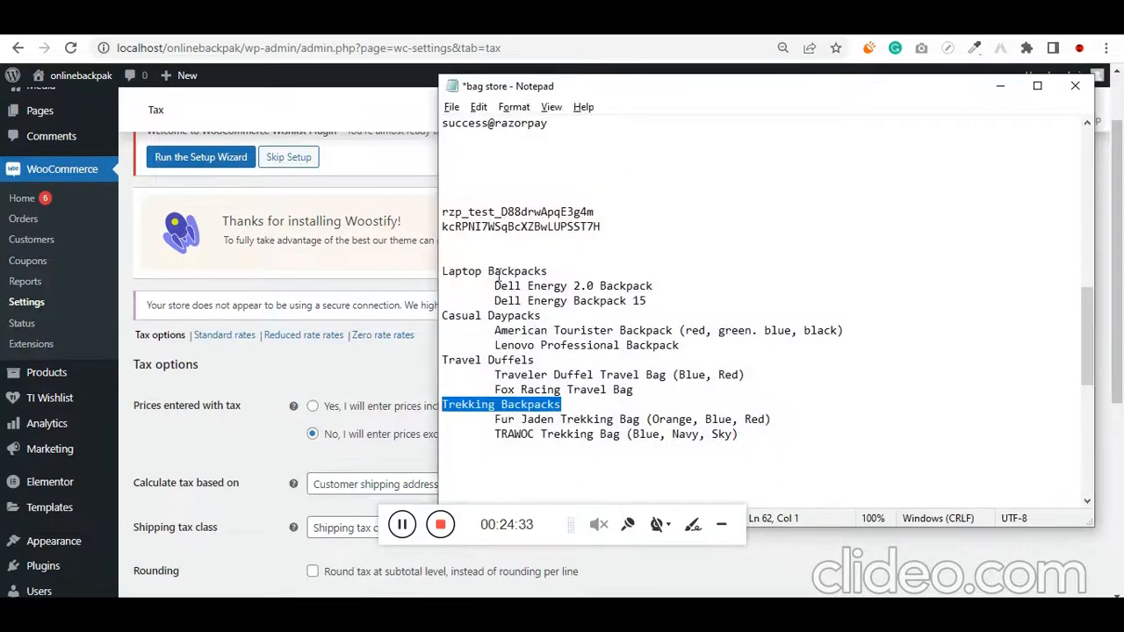
{"action": "left_click", "coordinate": [545, 173]}
{"action": "key", "text": "Return"}
{"action": "key", "text": "Return"}
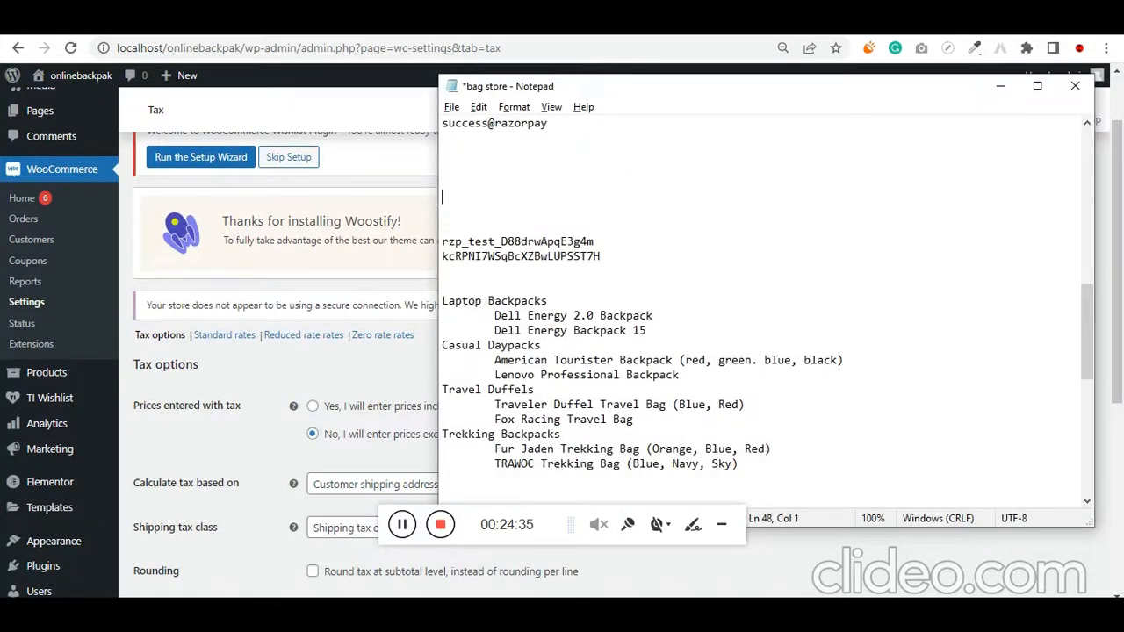
{"action": "type", "text": "12%  6+6"}
{"action": "key", "text": "Left"}
{"action": "key", "text": "Right"}
{"action": "key", "text": "End"}
{"action": "key", "text": "Return"}
Add the line "CGST 6%" beneath the 12% split note
{"action": "type", "text": "C"}
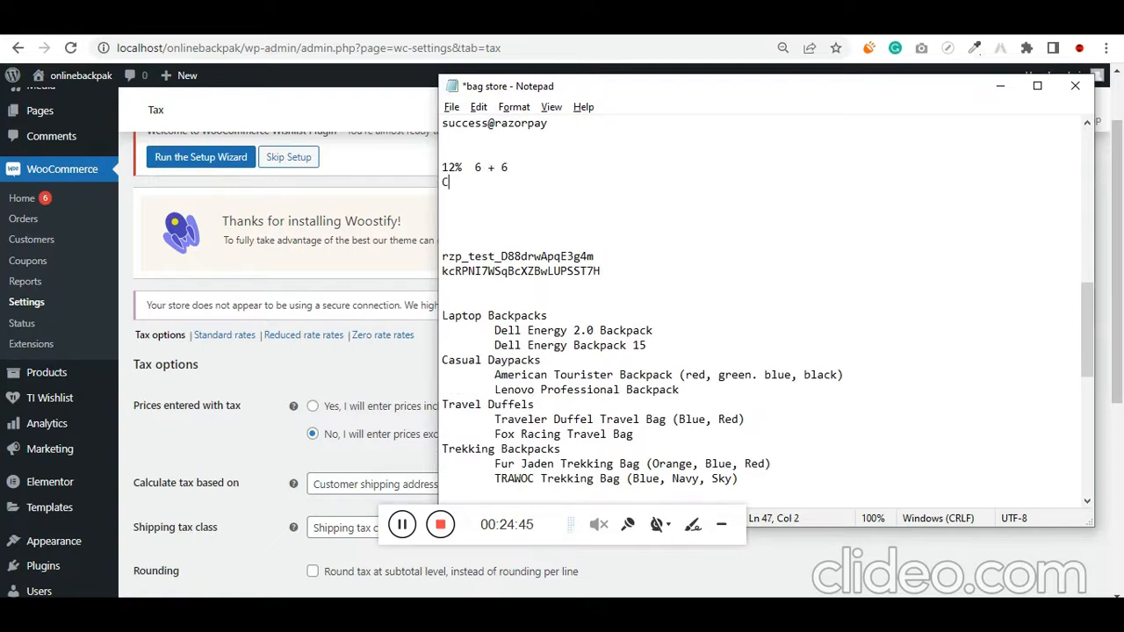
{"action": "type", "text": "GST 6%"}
{"action": "key", "text": "Return"}
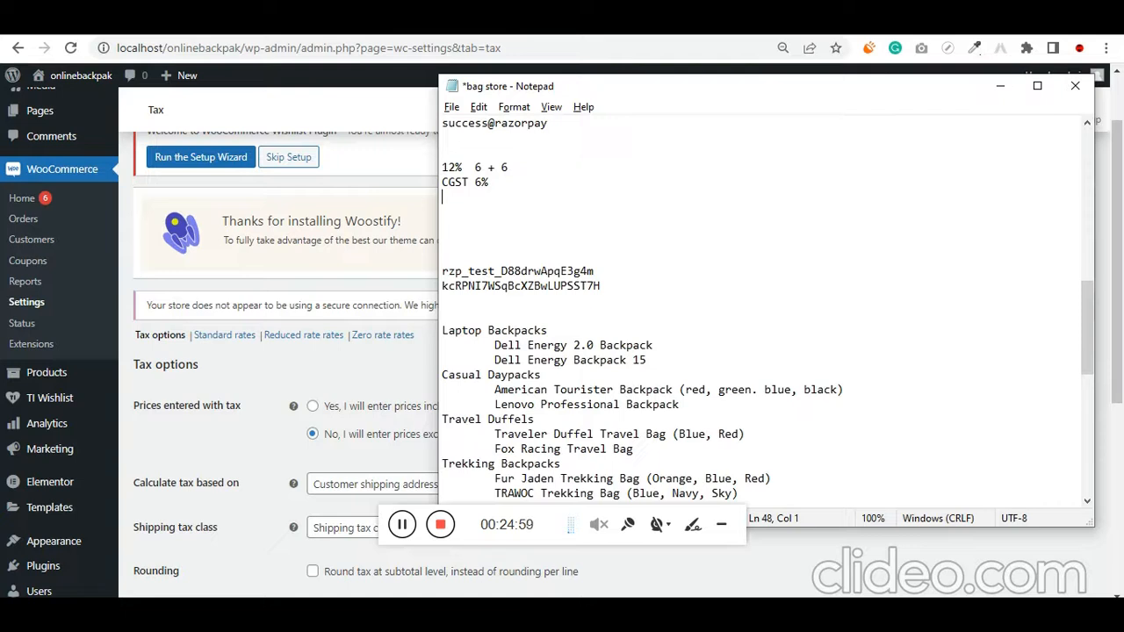
Add the same-state tax example "MH - MH - SGST" under the CGST line
{"action": "type", "text": "MH ->"}
{"action": "key", "text": "BackSpace"}
{"action": "type", "text": "MH - SGST"}
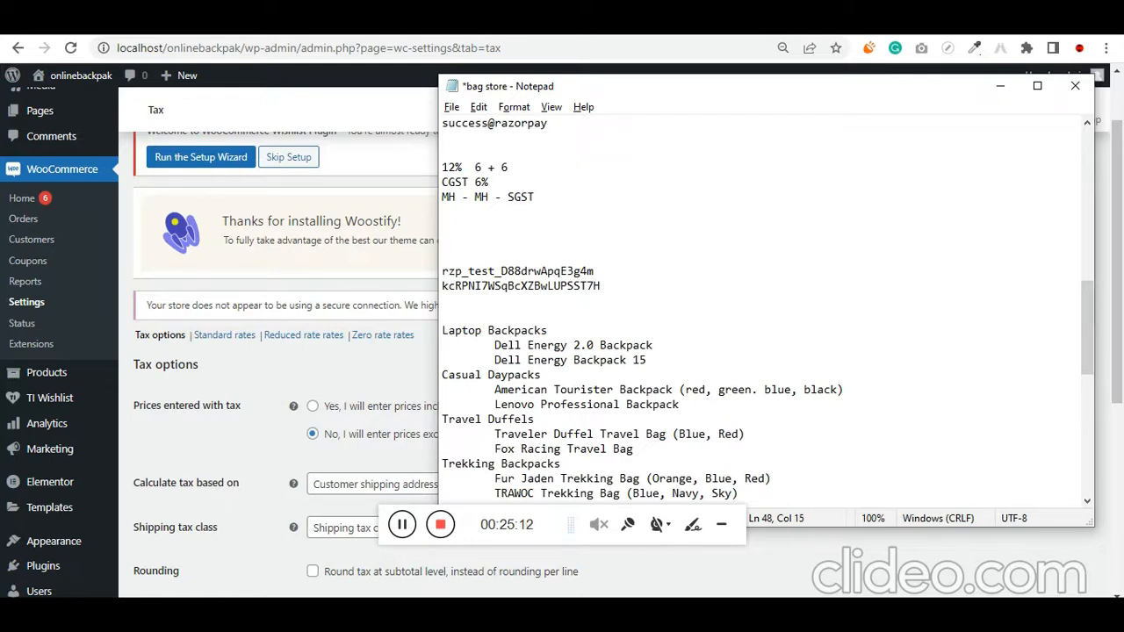
Add the interstate tax example "MH - TN - IGST" below the same-state example
{"action": "key", "text": "Return"}
{"action": "type", "text": "MH"}
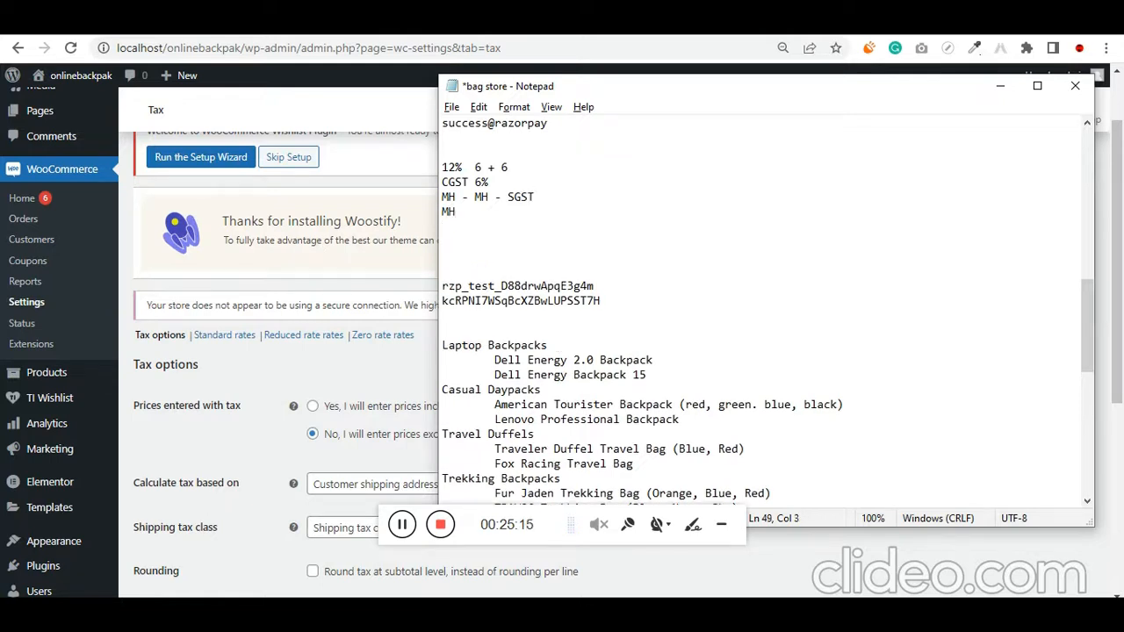
{"action": "type", "text": " - TN - IGST"}
Examine the two state examples in the notes, comparing the destination states and the SGST and IGST labels
{"action": "key", "text": "ctrl+shift+Left"}
{"action": "key", "text": "Left"}
{"action": "key", "text": "Left"}
{"action": "key", "text": "Left"}
{"action": "key", "text": "Left"}
{"action": "key", "text": "shift+End"}
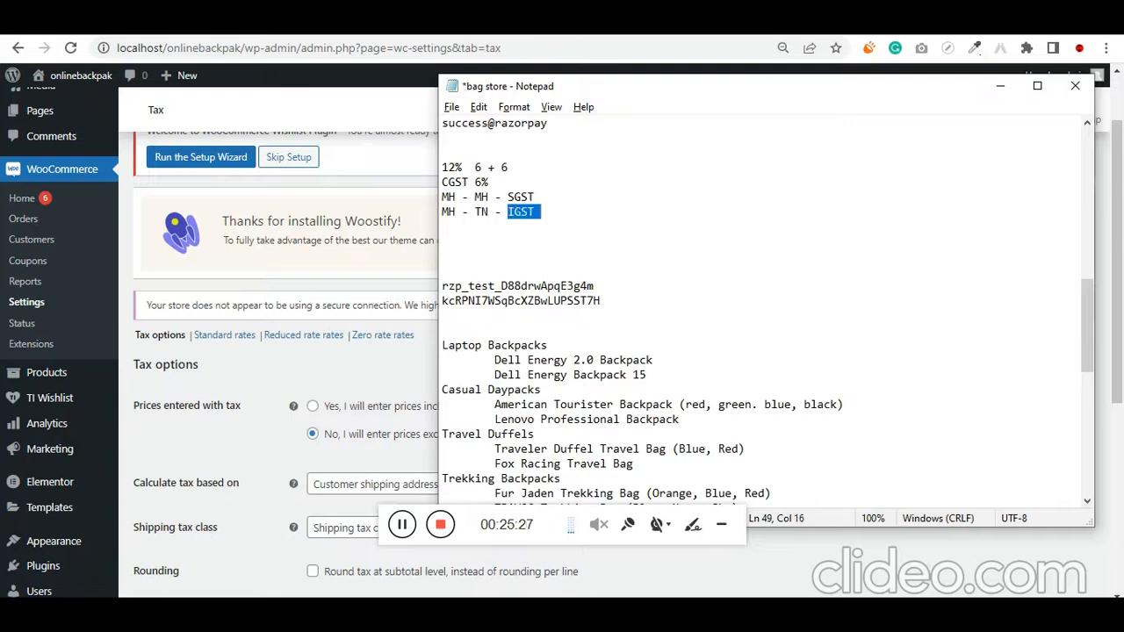
{"action": "key", "text": "Left"}
{"action": "key", "text": "Left"}
{"action": "key", "text": "Left"}
{"action": "key", "text": "Left"}
{"action": "key", "text": "ctrl+shift+Left"}
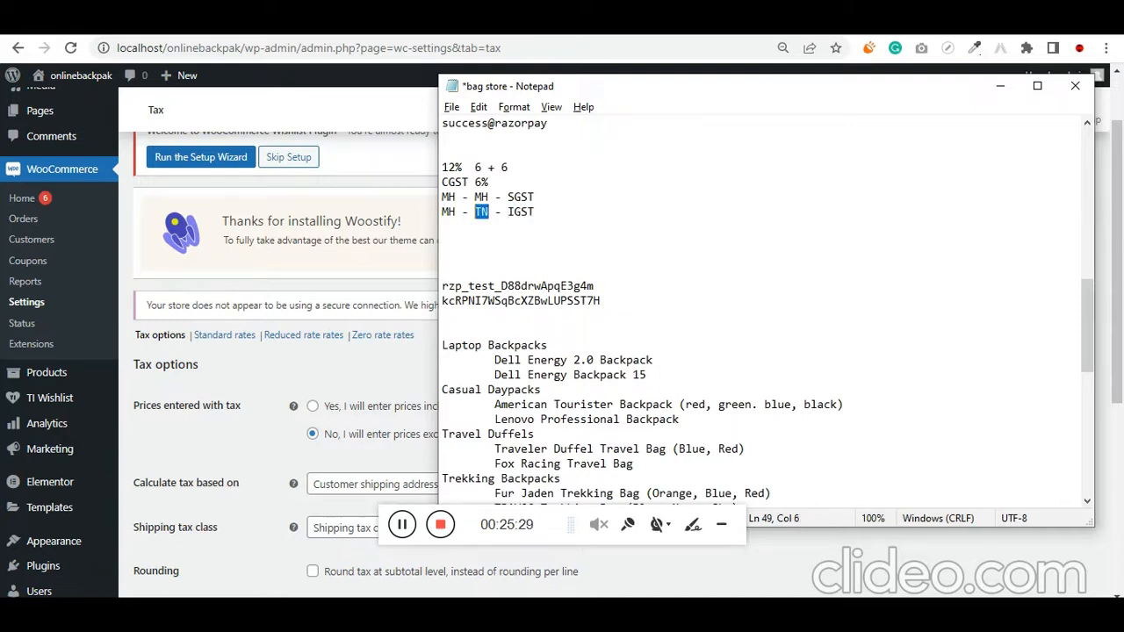
{"action": "key", "text": "Up"}
{"action": "key", "text": "Right"}
{"action": "key", "text": "Right"}
{"action": "key", "text": "Right"}
{"action": "key", "text": "Right"}
{"action": "key", "text": "Right"}
{"action": "key", "text": "shift+End"}
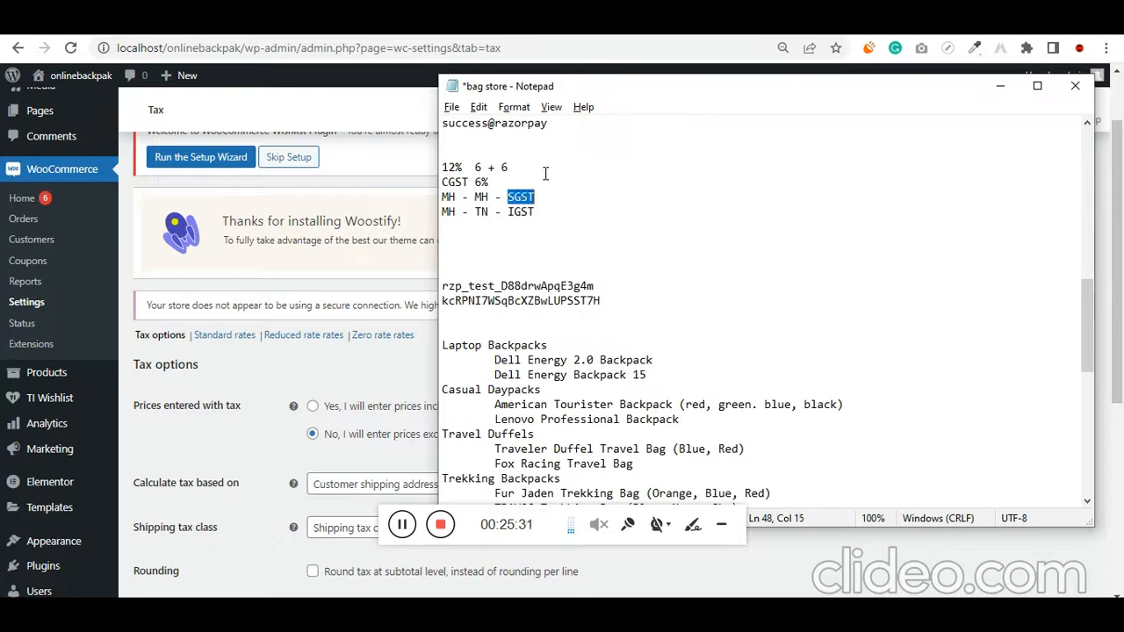
{"action": "key", "text": "Left"}
{"action": "key", "text": "Left"}
{"action": "key", "text": "Left"}
{"action": "key", "text": "Left"}
{"action": "key", "text": "ctrl+shift+Left"}
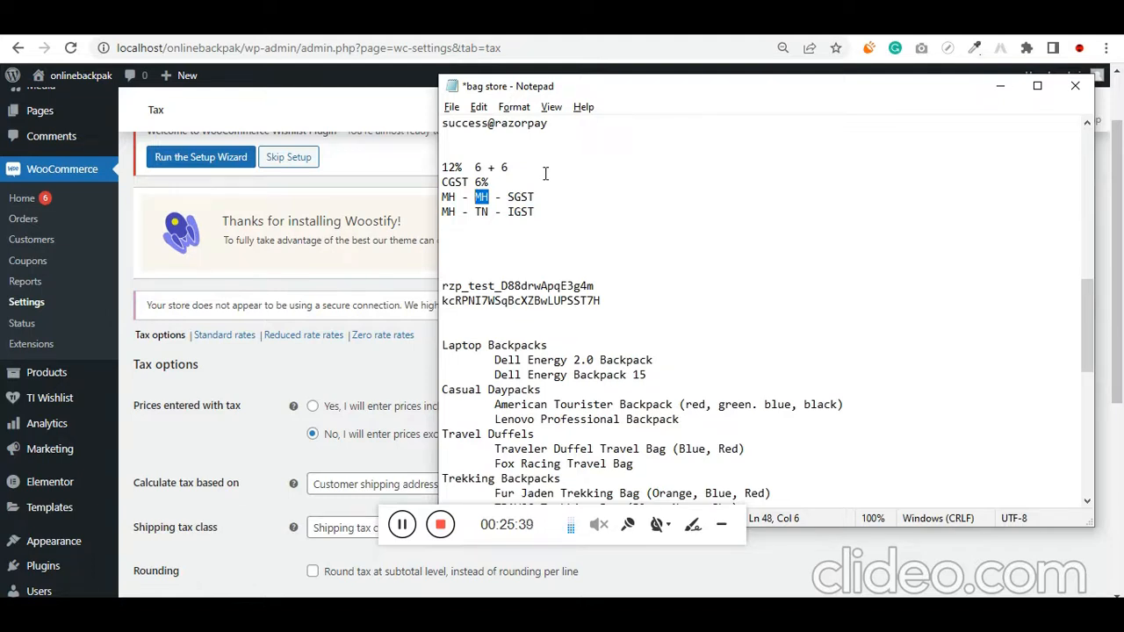
{"action": "key", "text": "Down"}
{"action": "key", "text": "Down"}
{"action": "key", "text": "shift+Right"}
{"action": "key", "text": "shift+Right"}
{"action": "key", "text": "shift+Right"}
{"action": "key", "text": "shift+Right"}
{"action": "key", "text": "shift+Right"}
{"action": "key", "text": "shift+Right"}
{"action": "key", "text": "shift+Right"}
{"action": "key", "text": "shift+Right"}
{"action": "key", "text": "shift+Right"}
{"action": "key", "text": "shift+Right"}
{"action": "key", "text": "shift+Right"}
{"action": "key", "text": "shift+Right"}
{"action": "key", "text": "shift+Right"}
{"action": "key", "text": "shift+Right"}
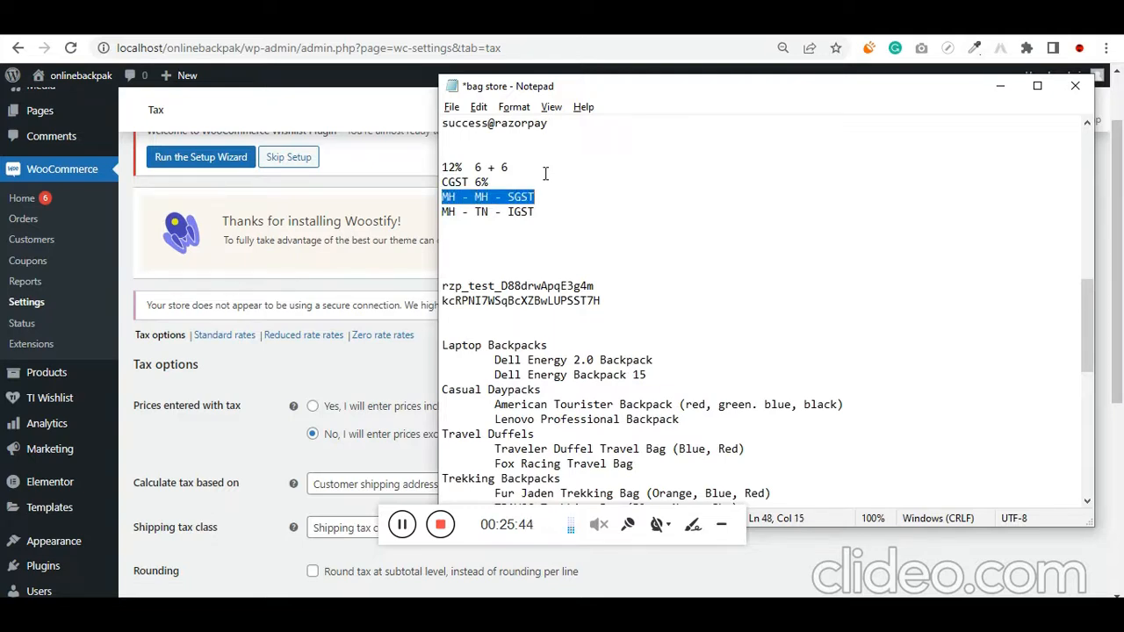
{"action": "key", "text": "Down"}
{"action": "key", "text": "shift+Left"}
{"action": "key", "text": "shift+Left"}
{"action": "key", "text": "shift+Left"}
{"action": "key", "text": "shift+Left"}
{"action": "key", "text": "shift+Left"}
{"action": "key", "text": "shift+Left"}
{"action": "key", "text": "shift+Left"}
{"action": "key", "text": "shift+Left"}
{"action": "key", "text": "shift+Left"}
{"action": "key", "text": "shift+Left"}
{"action": "key", "text": "shift+Left"}
{"action": "key", "text": "shift+Left"}
{"action": "key", "text": "shift+Left"}
{"action": "key", "text": "shift+Left"}
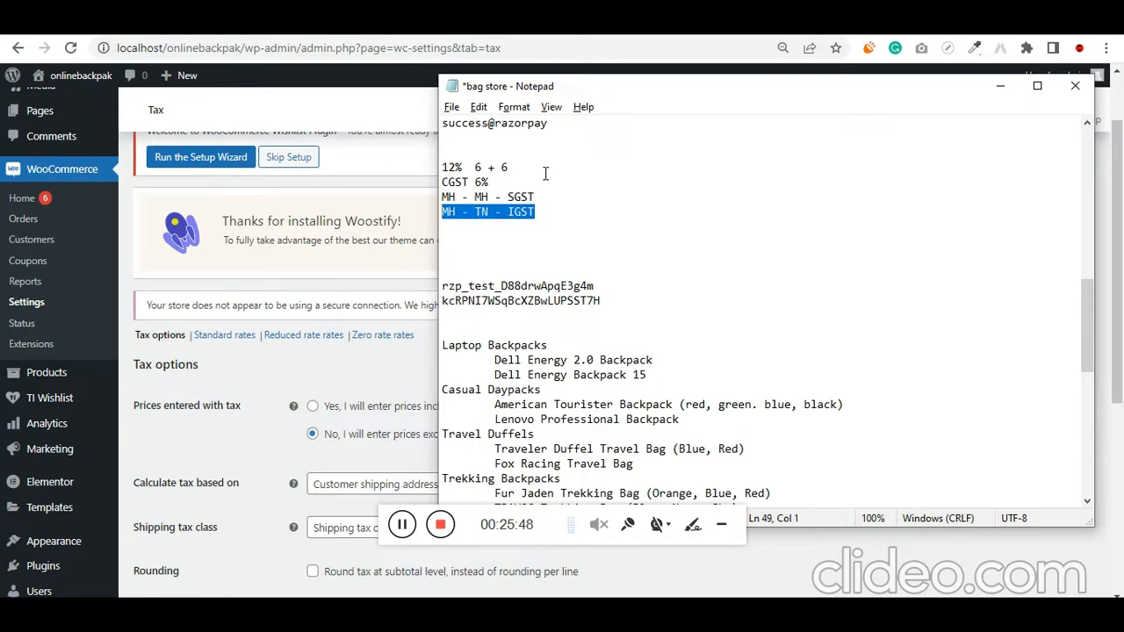
Delete the temporary tax notes from the bag store file and return to the WooCommerce tax options
{"action": "left_click_drag", "start_coordinate": [562, 214], "coordinate": [424, 166]}
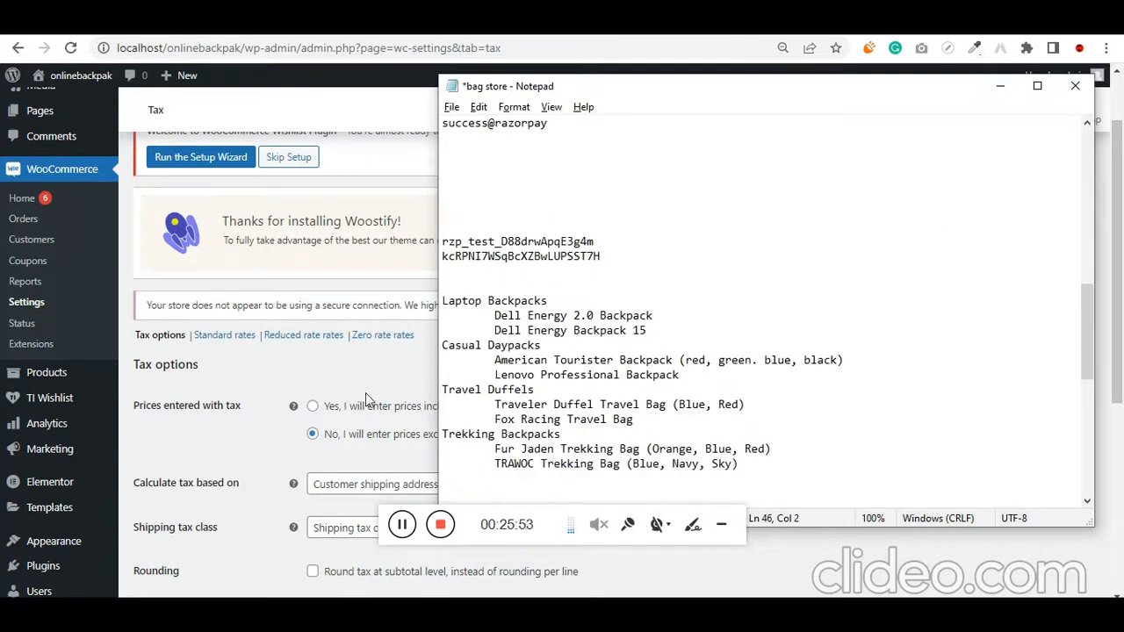
{"action": "left_click", "coordinate": [207, 418]}
Switch the prices entered with tax option to inclusive and back to exclusive, and check the choices for the tax calculation basis
{"action": "scroll", "coordinate": [219, 430], "scroll_direction": "down", "scroll_amount": 1}
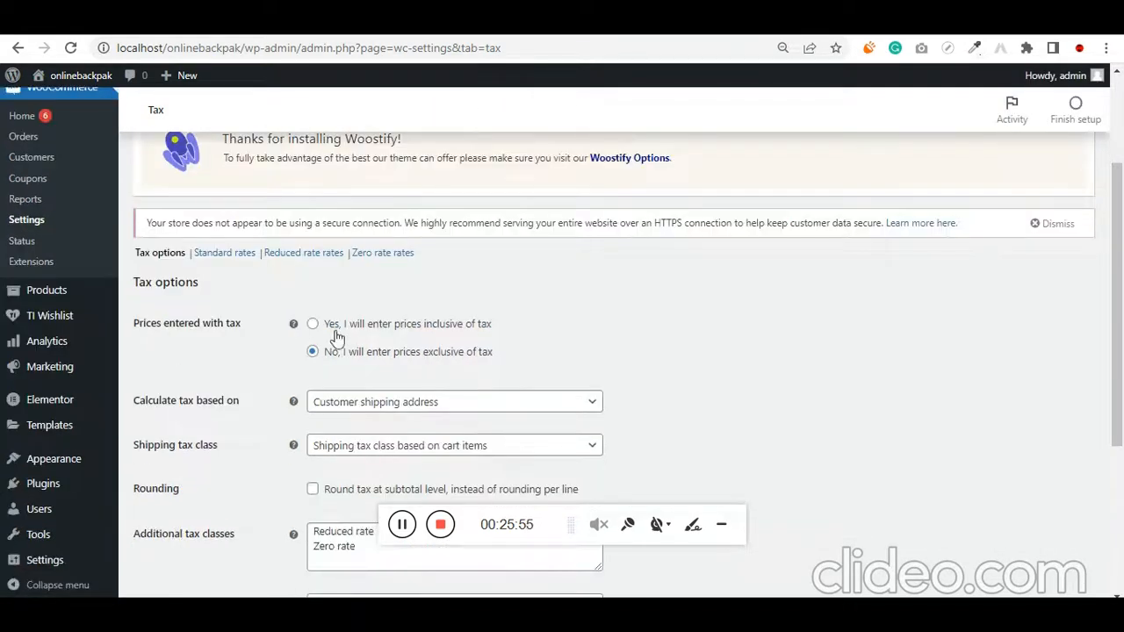
{"action": "left_click", "coordinate": [404, 328]}
{"action": "left_click", "coordinate": [356, 358]}
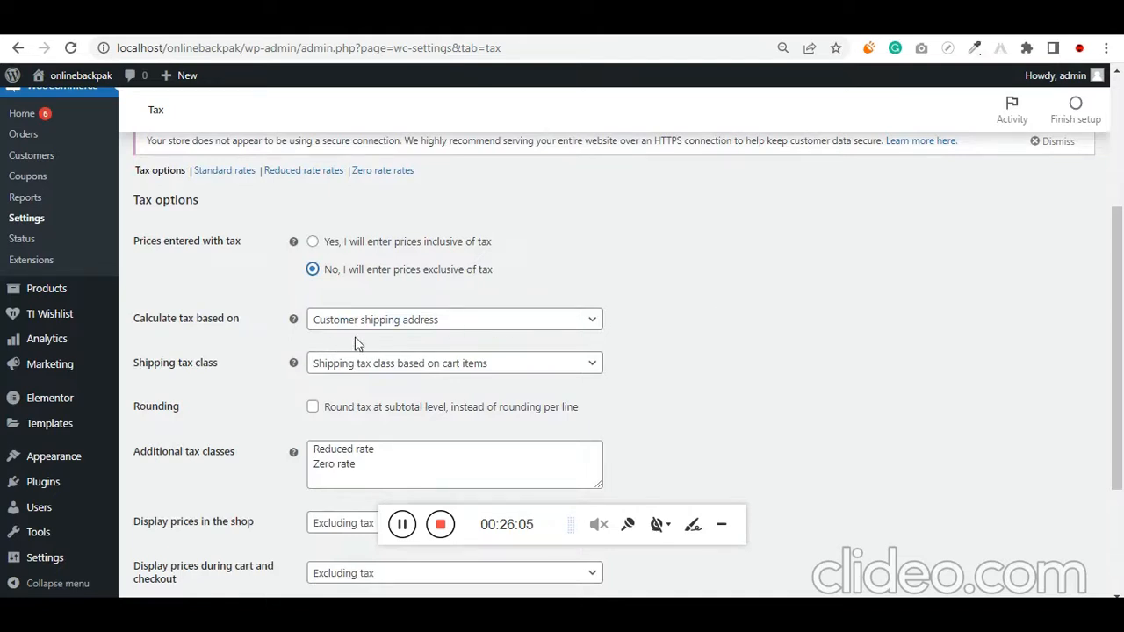
{"action": "left_click", "coordinate": [424, 323]}
{"action": "left_click", "coordinate": [422, 327]}
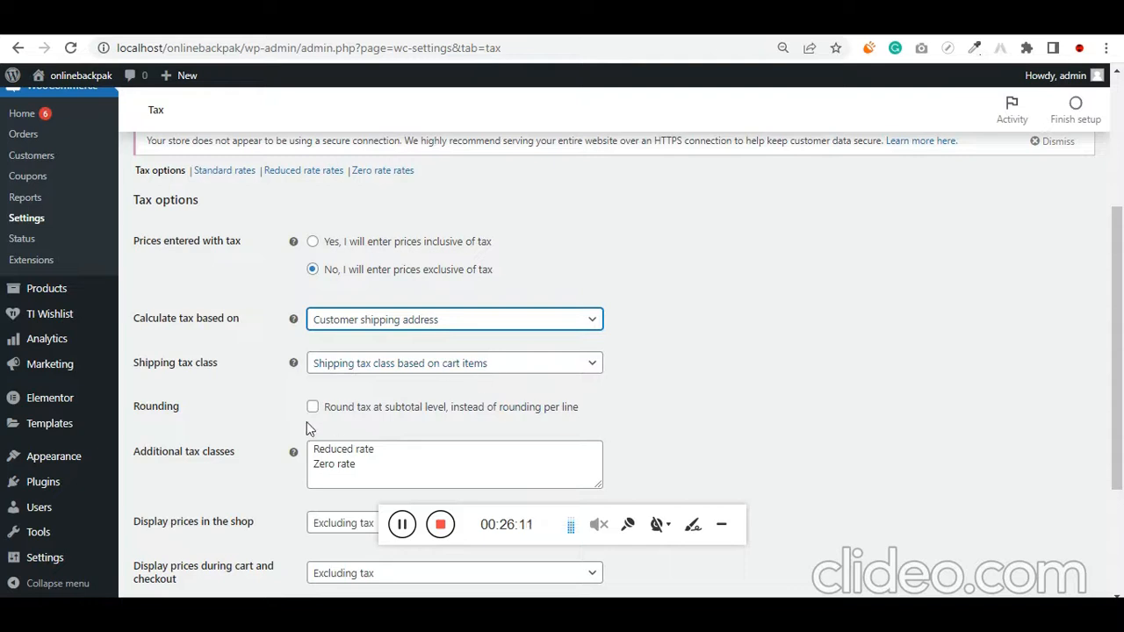
Add GST as a new line in the additional tax classes
{"action": "scroll", "coordinate": [396, 463], "scroll_direction": "down", "scroll_amount": 1}
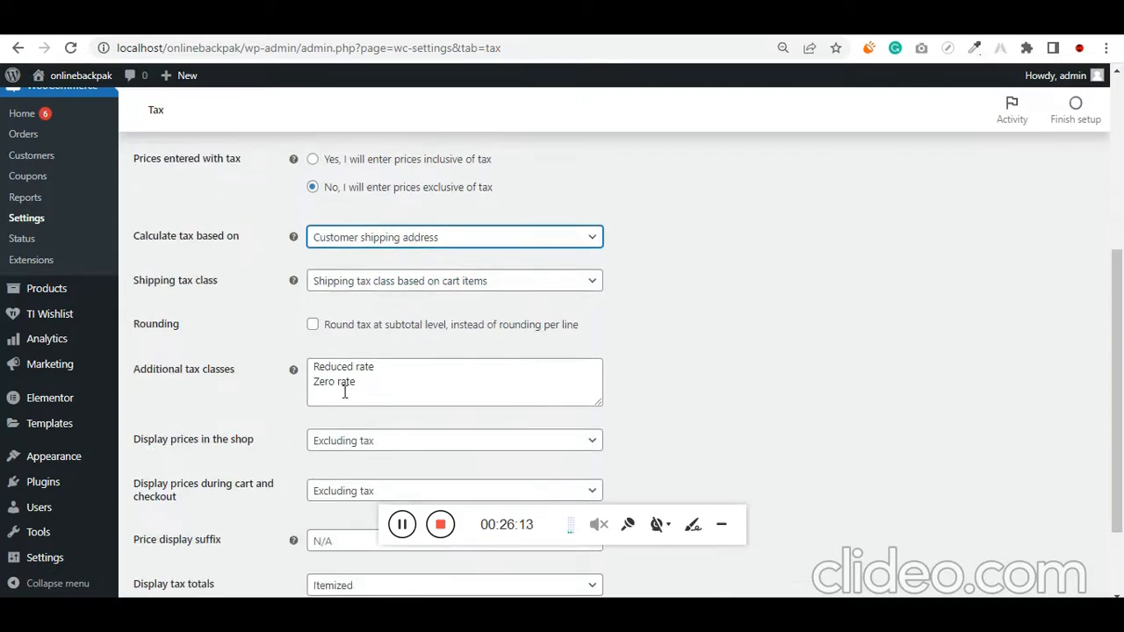
{"action": "left_click", "coordinate": [340, 395]}
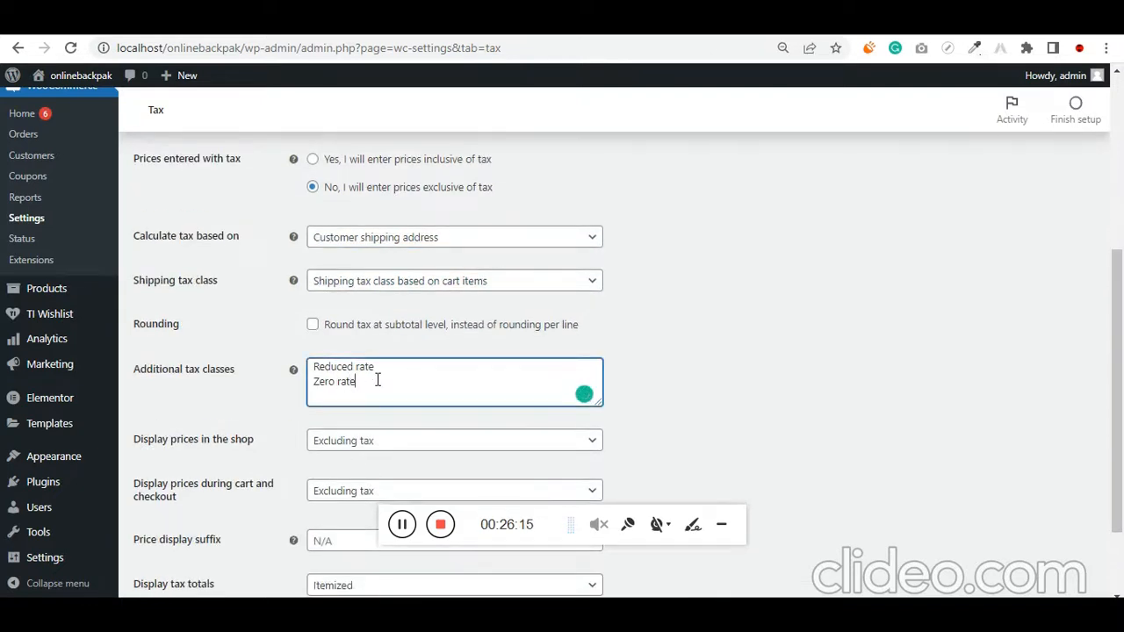
{"action": "type", "text": "GST"}
Set prices during cart and checkout to display including tax, and save the tax options
{"action": "scroll", "coordinate": [377, 379], "scroll_direction": "down", "scroll_amount": 1}
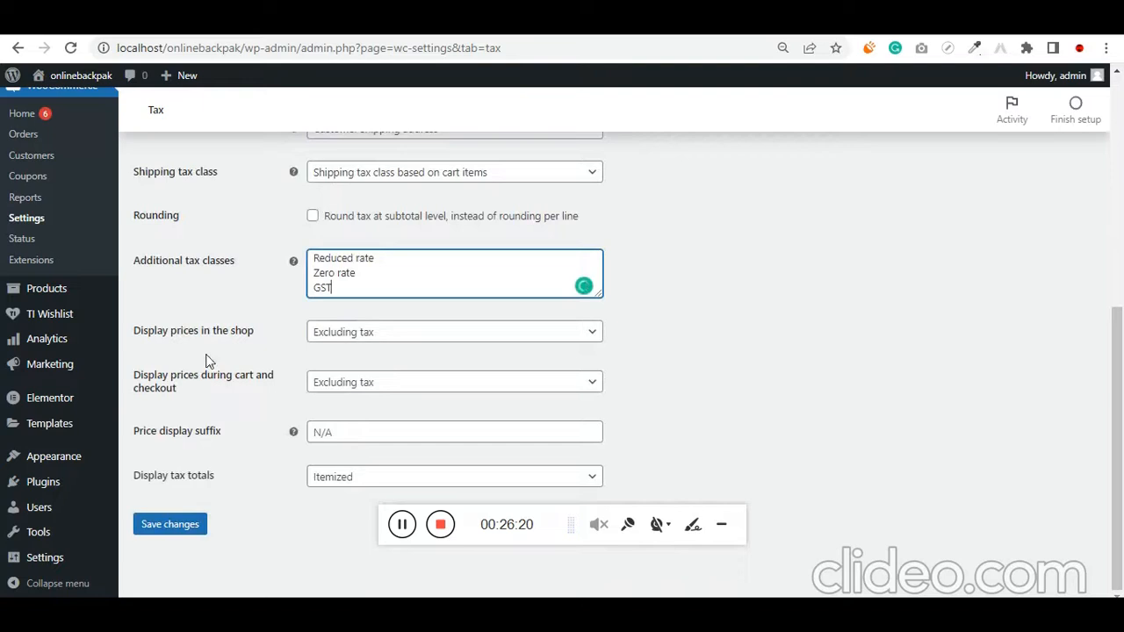
{"action": "left_click", "coordinate": [356, 333]}
{"action": "left_click", "coordinate": [356, 336]}
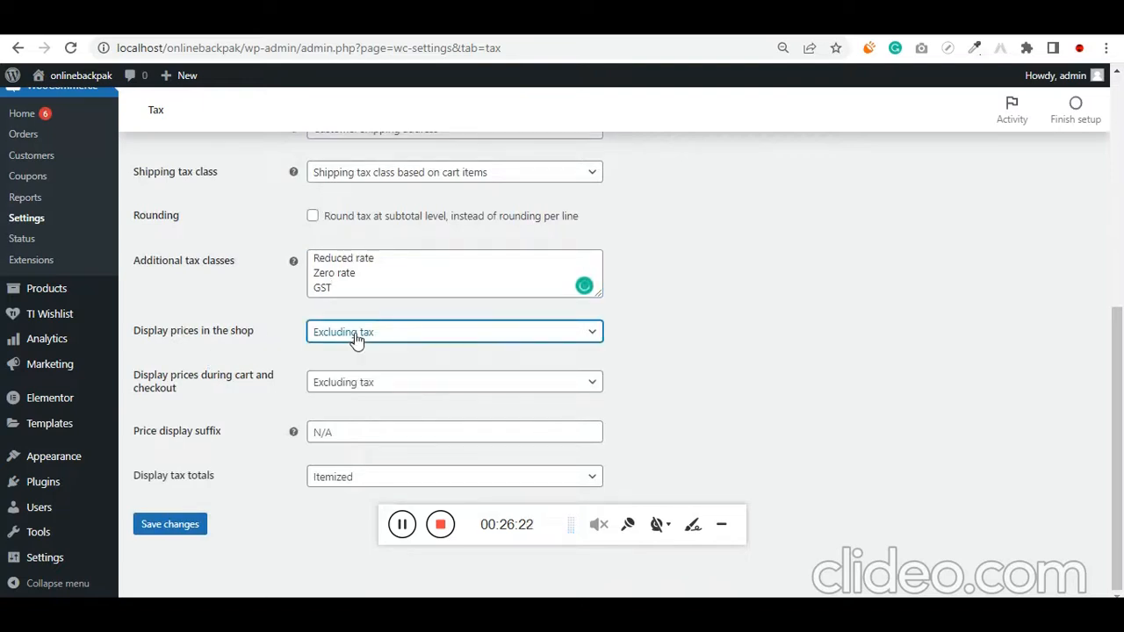
{"action": "left_click", "coordinate": [359, 386]}
{"action": "left_click", "coordinate": [358, 387]}
{"action": "left_click", "coordinate": [358, 387]}
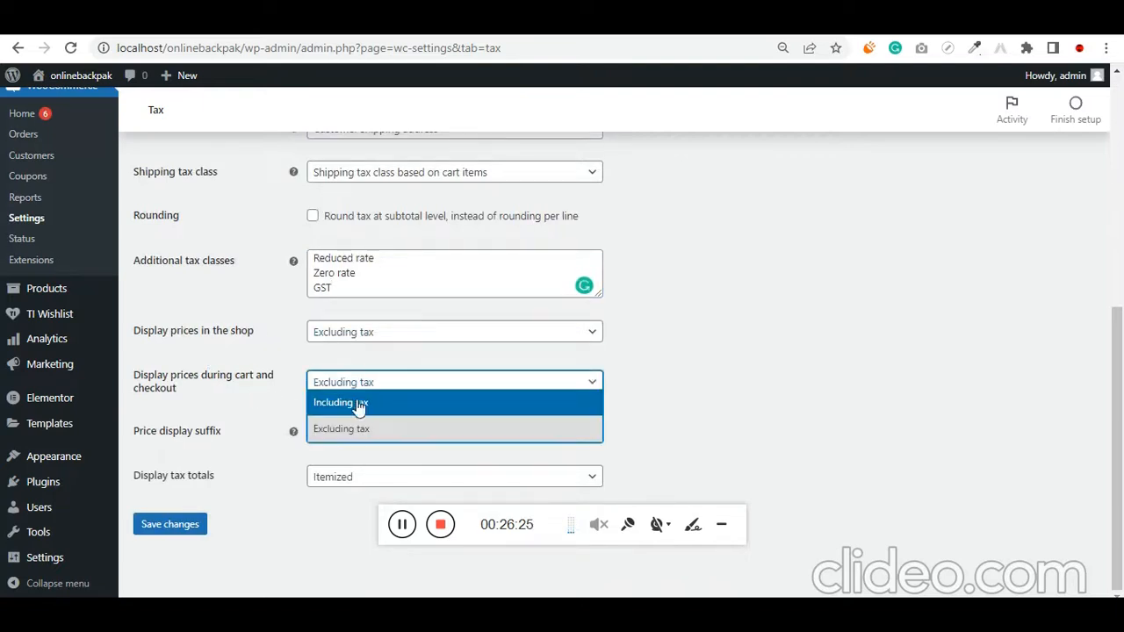
{"action": "left_click", "coordinate": [353, 403]}
{"action": "left_click_drag", "start_coordinate": [208, 388], "coordinate": [200, 376]}
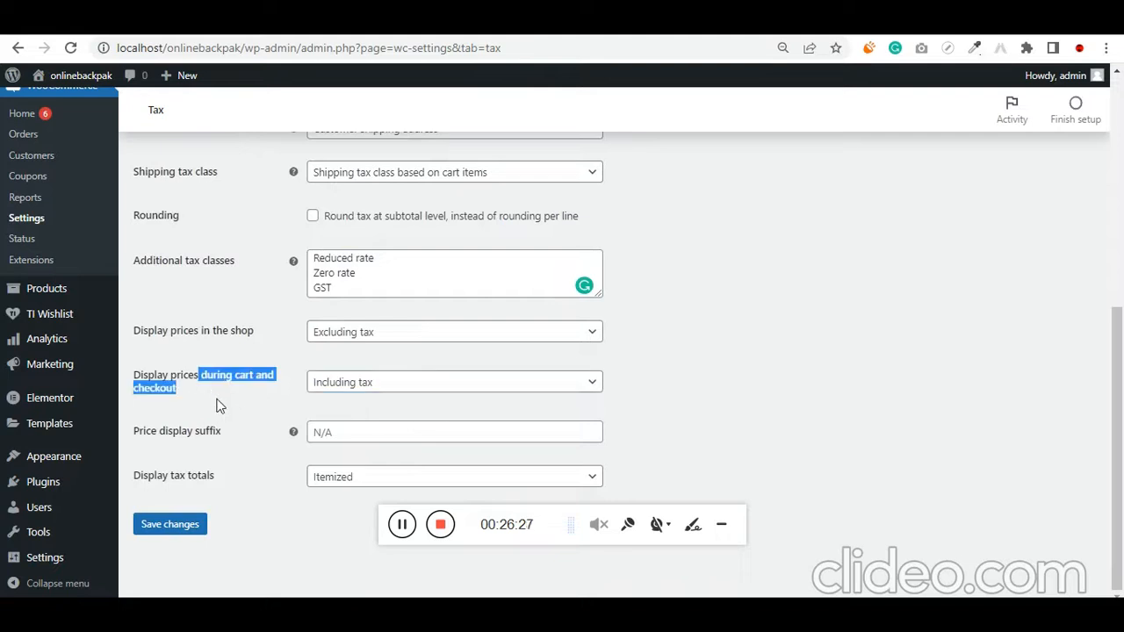
{"action": "left_click", "coordinate": [192, 528]}
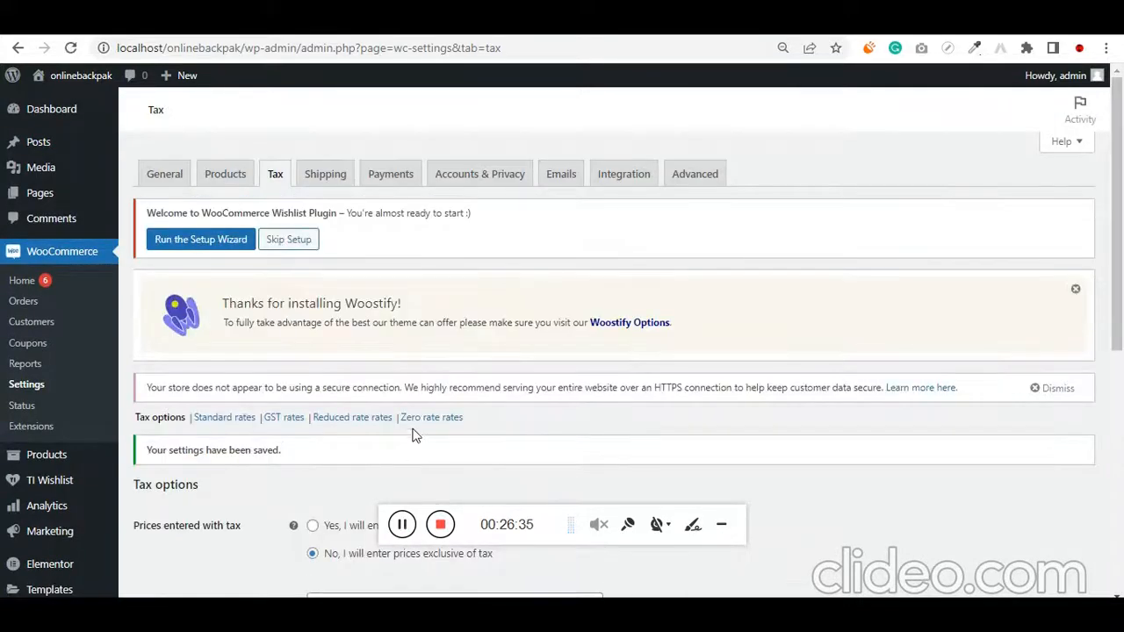
Add a row to the GST rates for country IN with a 6% rate named CGST and shipping tax disabled
{"action": "left_click", "coordinate": [283, 419]}
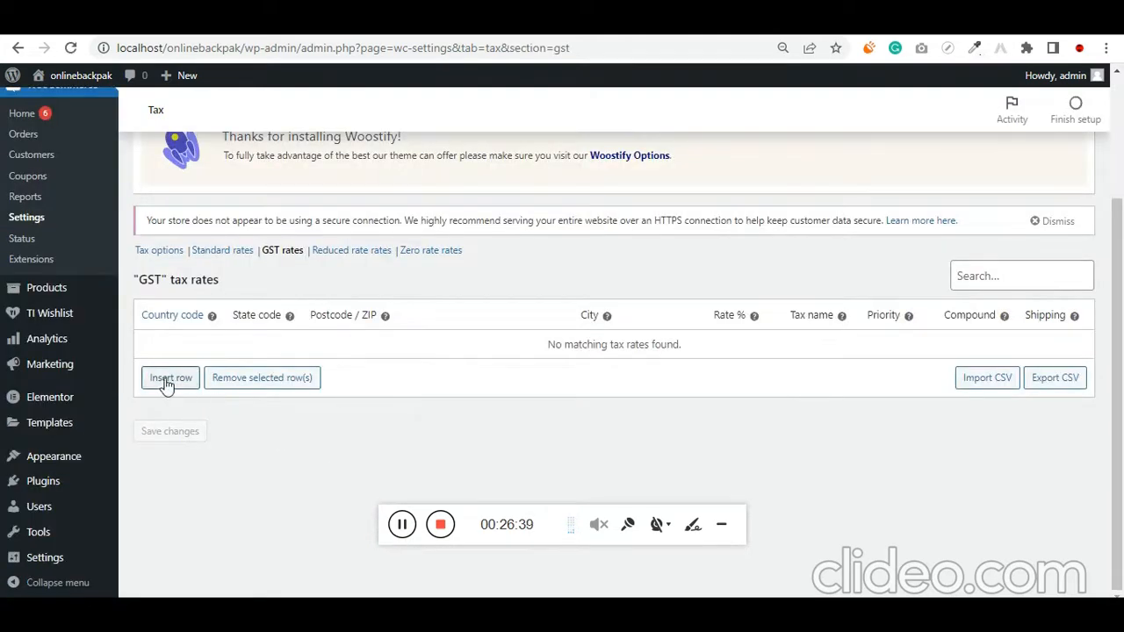
{"action": "left_click", "coordinate": [163, 387]}
{"action": "scroll", "coordinate": [162, 386], "scroll_direction": "down", "scroll_amount": 3}
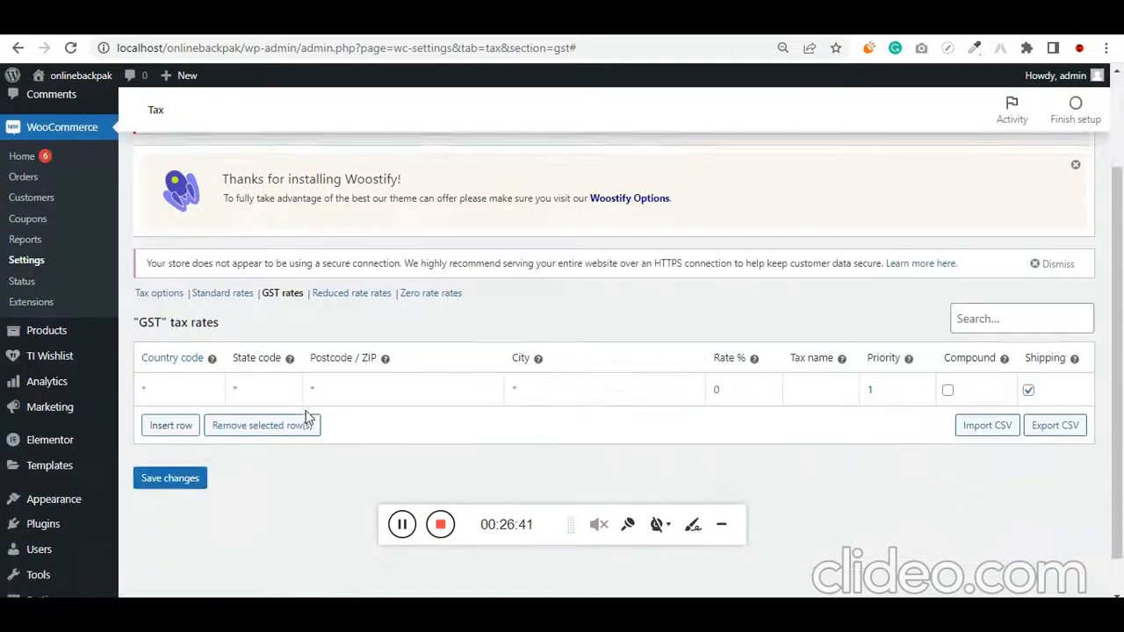
{"action": "left_click", "coordinate": [183, 357]}
{"action": "type", "text": "IN"}
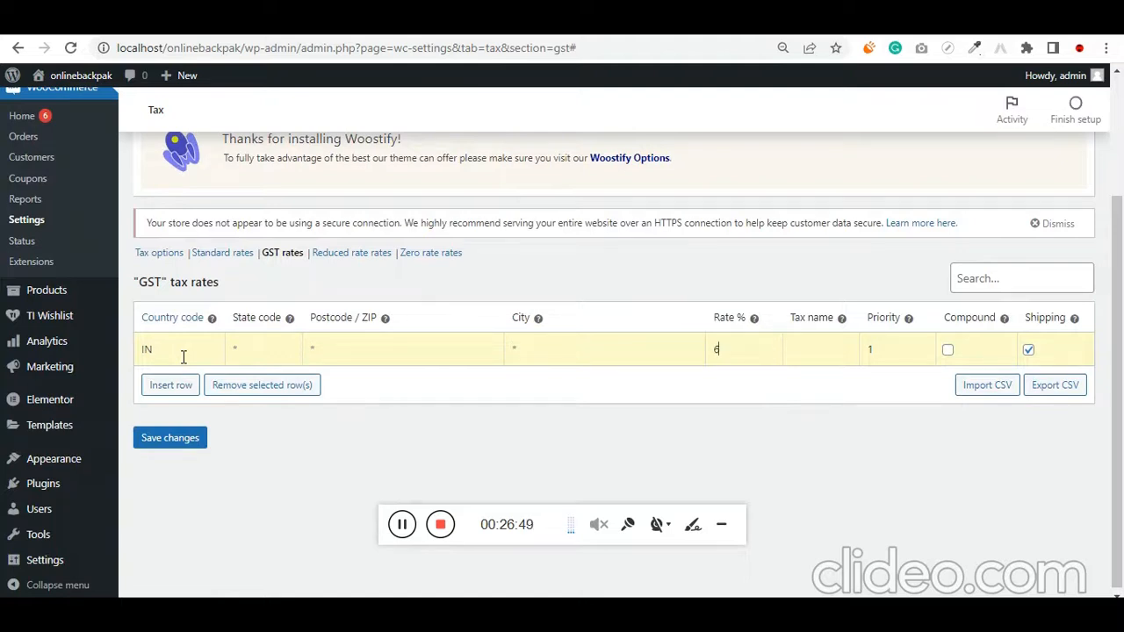
{"action": "type", "text": "IN"}
{"action": "type", "text": "T"}
{"action": "key", "text": "ctrl+a"}
{"action": "type", "text": "VGSTY"}
{"action": "key", "text": "ctrl+a"}
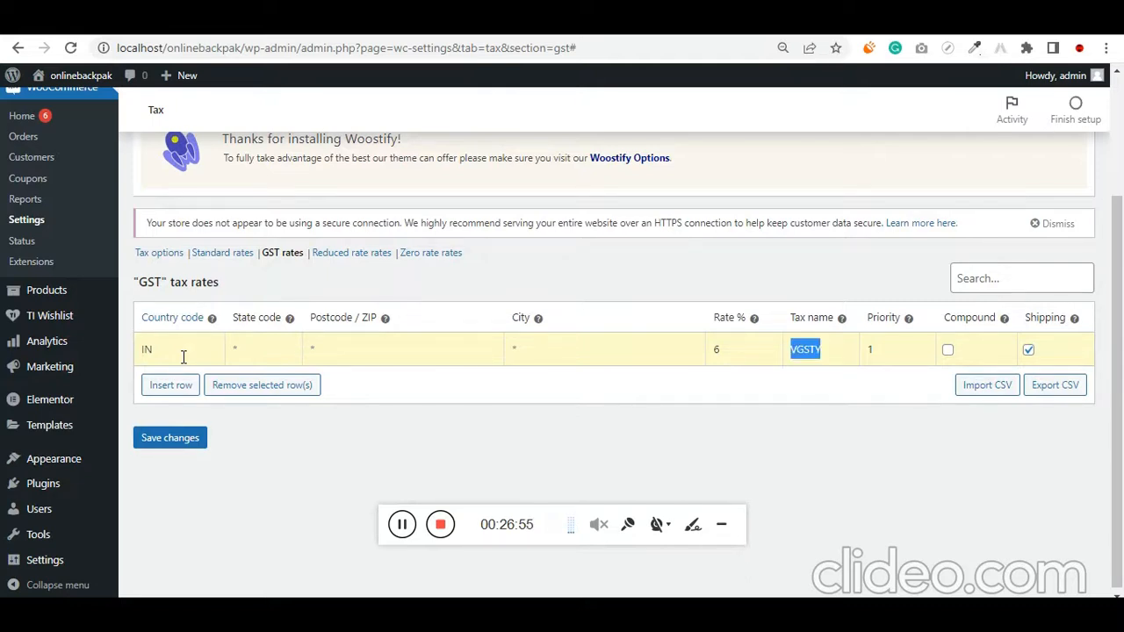
{"action": "type", "text": "VGST"}
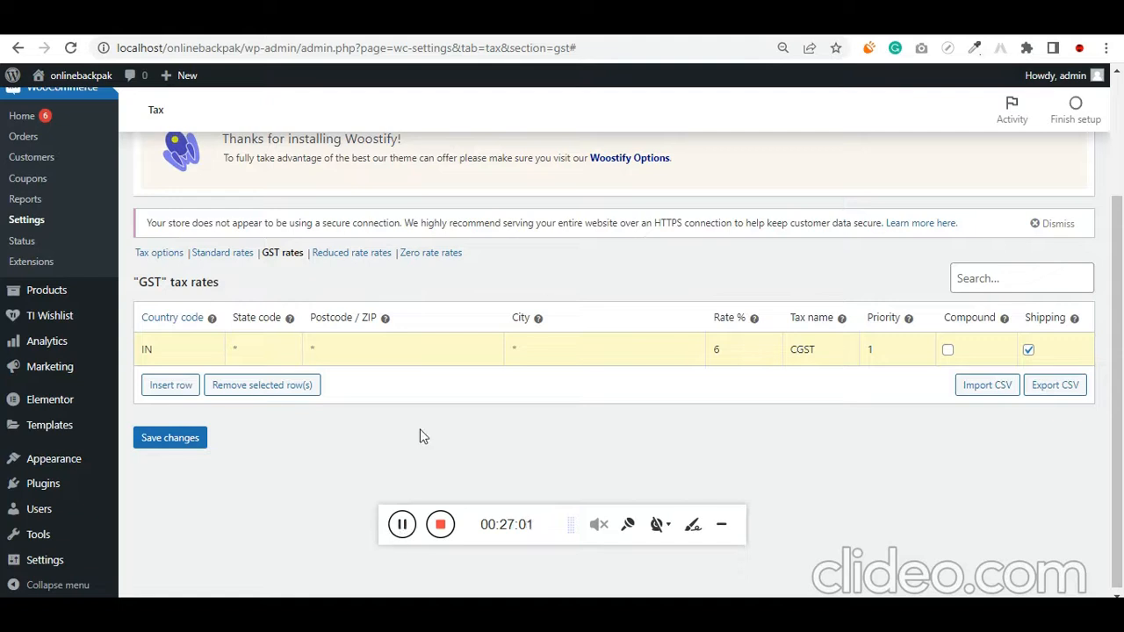
{"action": "left_click", "coordinate": [1028, 350]}
Add a second GST rate row for country IN, state MH, with rate 6%, name SGST, priority 2 and shipping tax disabled
{"action": "left_click", "coordinate": [171, 384]}
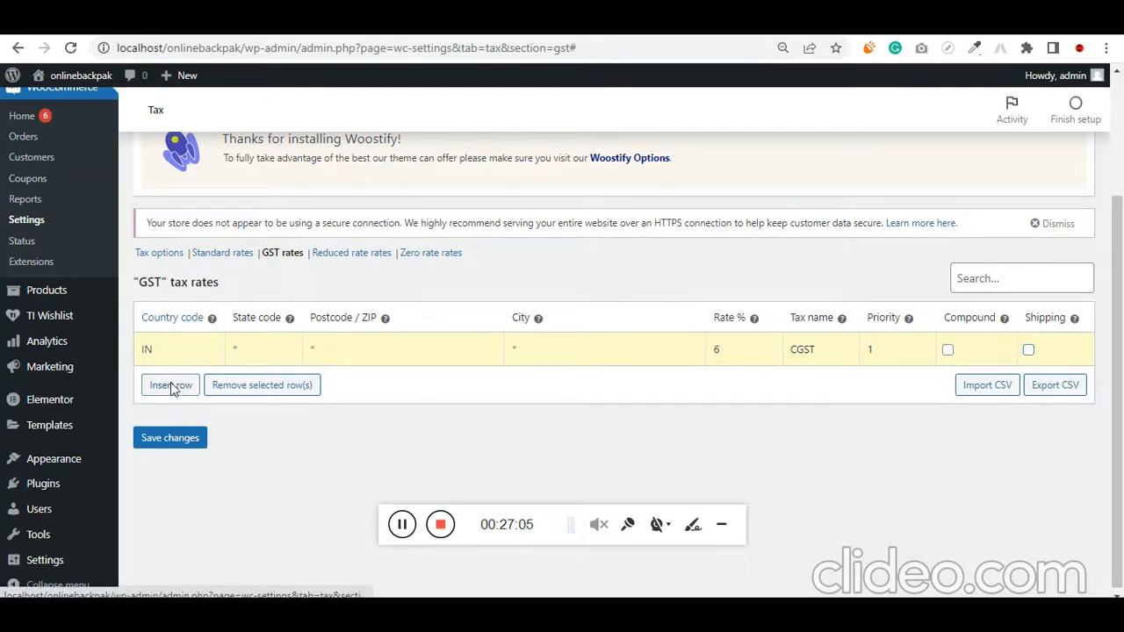
{"action": "scroll", "coordinate": [175, 381], "scroll_direction": "down", "scroll_amount": 3}
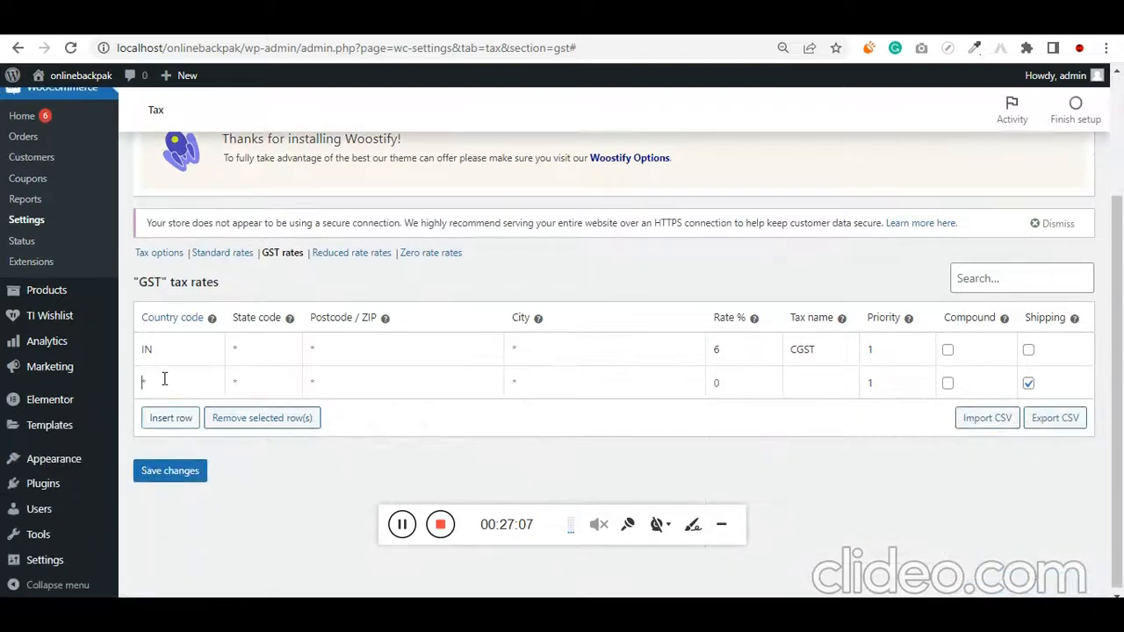
{"action": "left_click", "coordinate": [221, 383]}
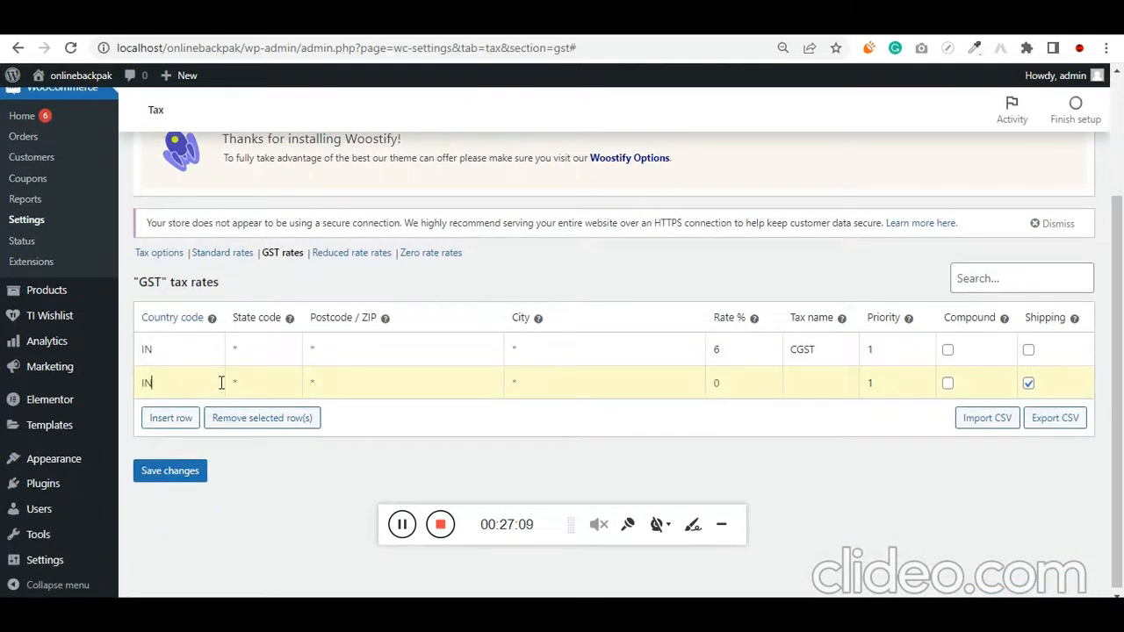
{"action": "key", "text": "Tab"}
{"action": "type", "text": "M"}
{"action": "type", "text": "SG"}
{"action": "key", "text": "Tab"}
{"action": "type", "text": "2"}
{"action": "key", "text": "Tab"}
{"action": "key", "text": "Tab"}
Insert a third GST rate row with country code IN
{"action": "left_click", "coordinate": [179, 419]}
{"action": "left_click", "coordinate": [178, 419]}
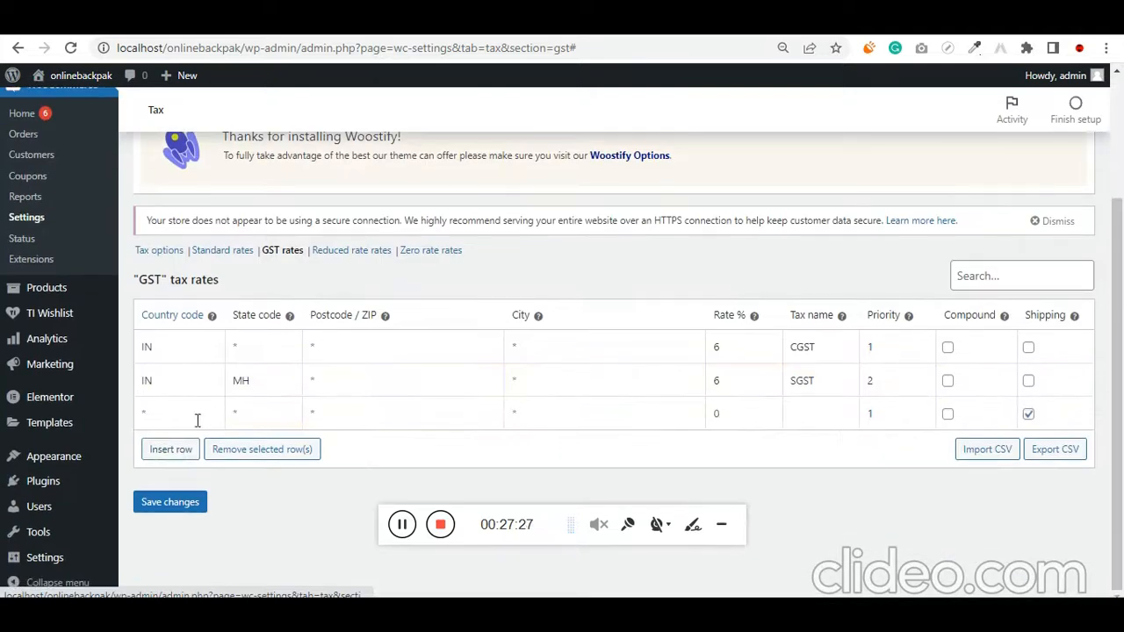
{"action": "type", "text": "IN"}
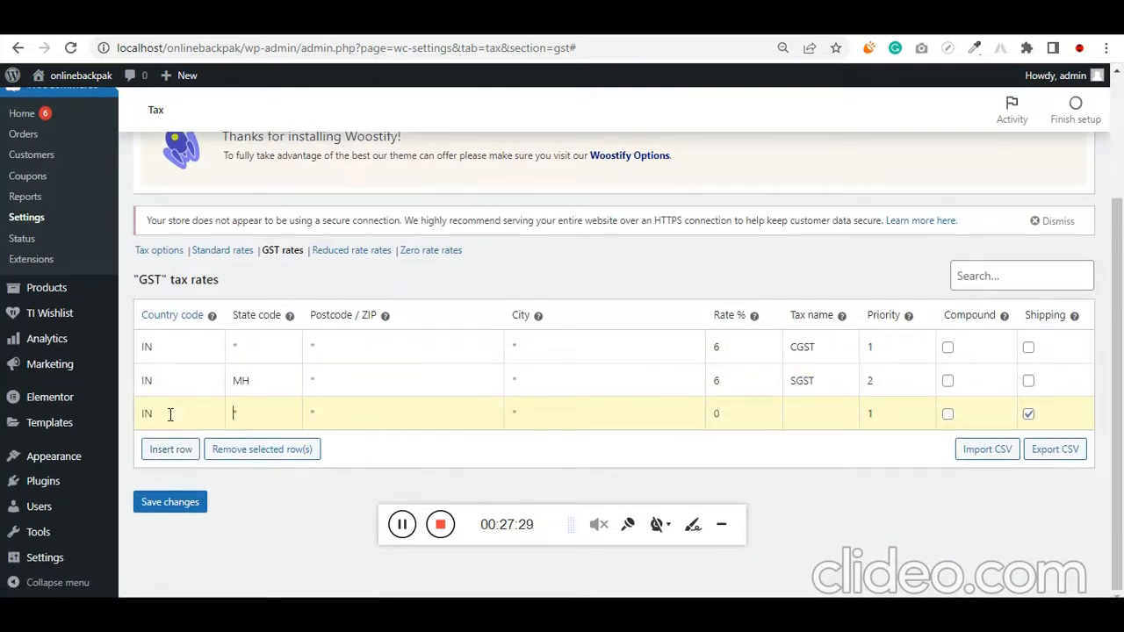
{"action": "type", "text": "GOA"}
{"action": "key", "text": "BackSpace"}
{"action": "key", "text": "BackSpace"}
Search the web in a new browser tab for the Indian state codes and refine the query to Goa
{"action": "key", "text": "ctrl+t"}
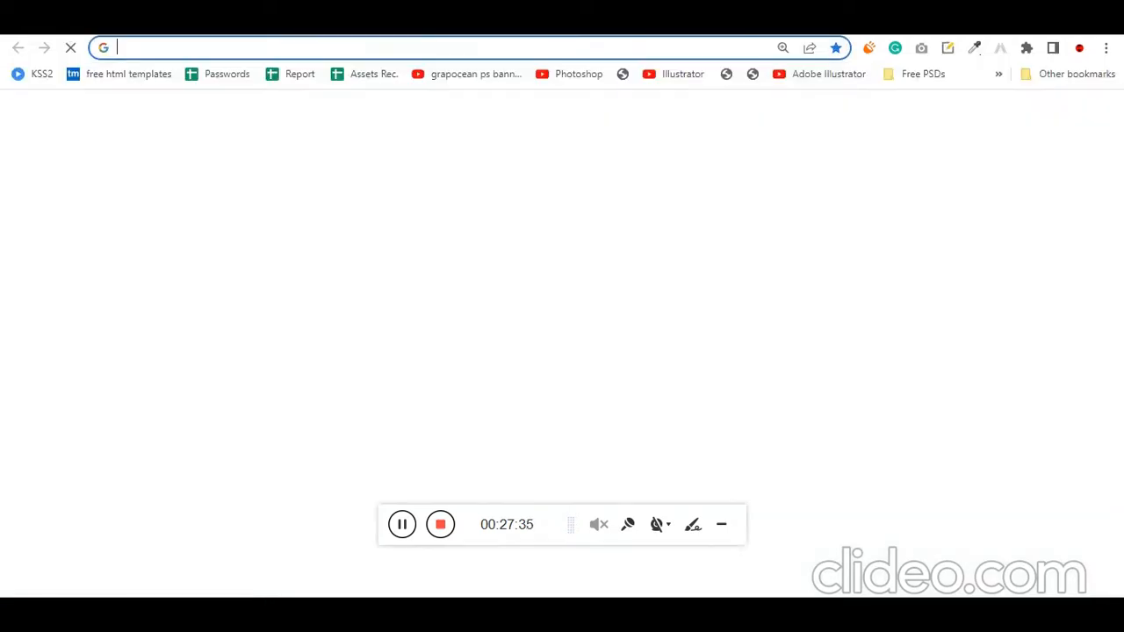
{"action": "type", "text": "indian state codee"}
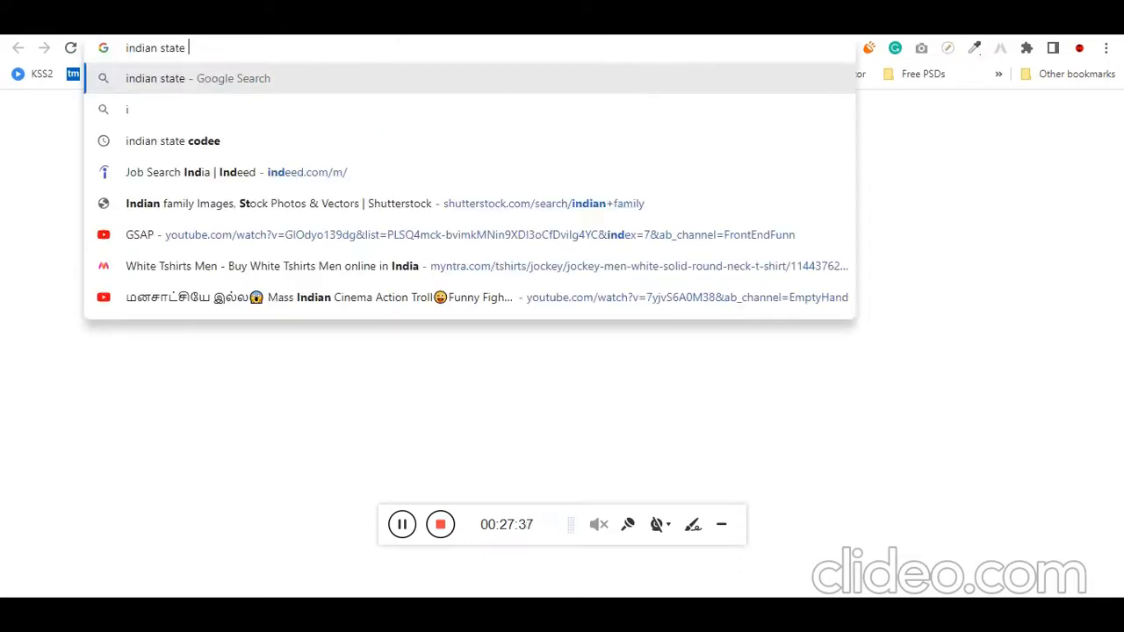
{"action": "key", "text": "Return"}
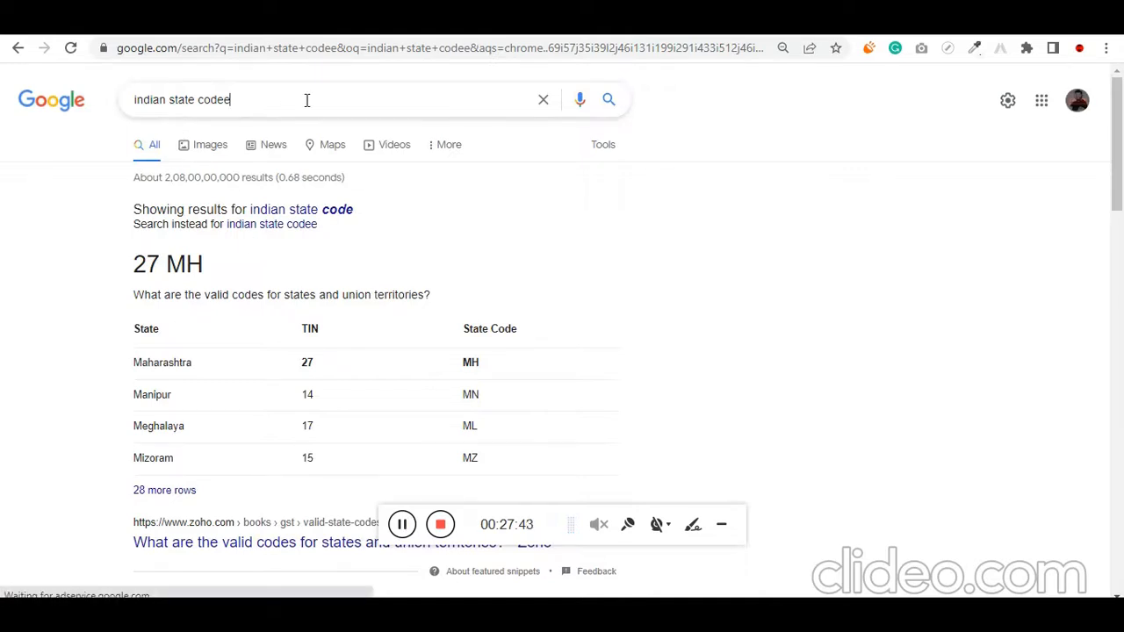
{"action": "left_click", "coordinate": [188, 99]}
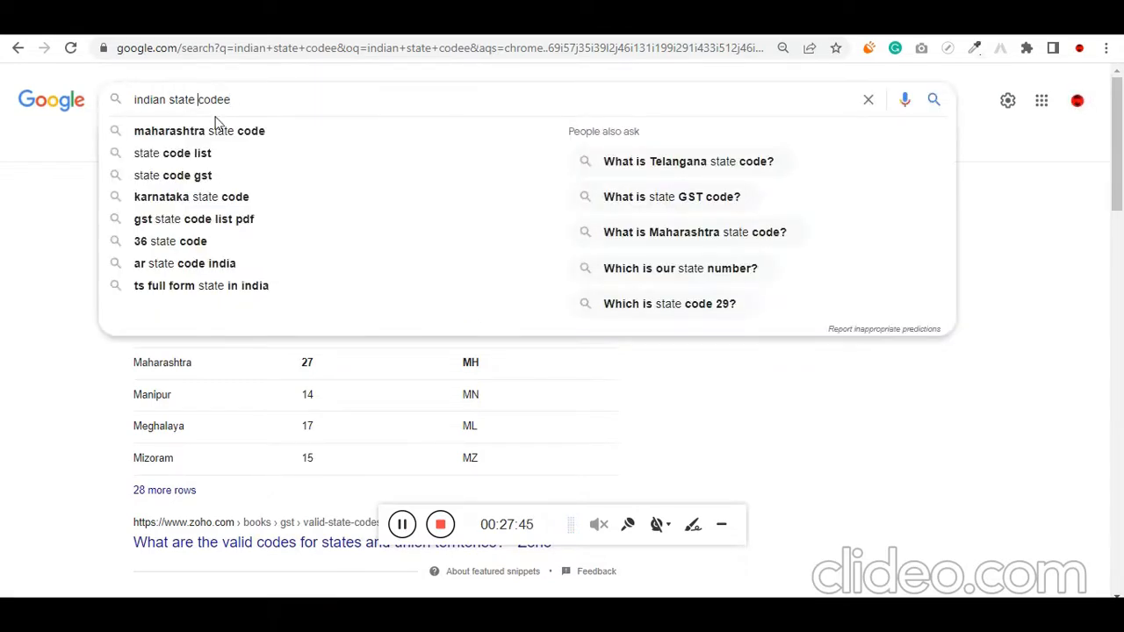
{"action": "type", "text": "goa"}
{"action": "key", "text": "Return"}
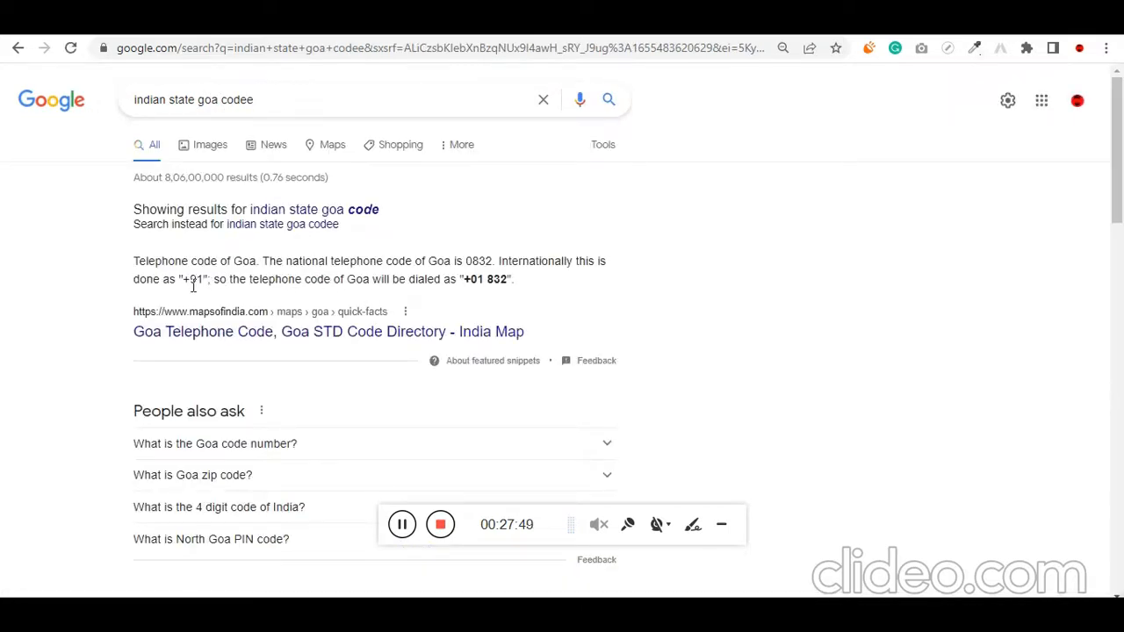
Open the Zoho Books list of valid GST state codes and find Goa in its table
{"action": "left_click", "coordinate": [401, 525]}
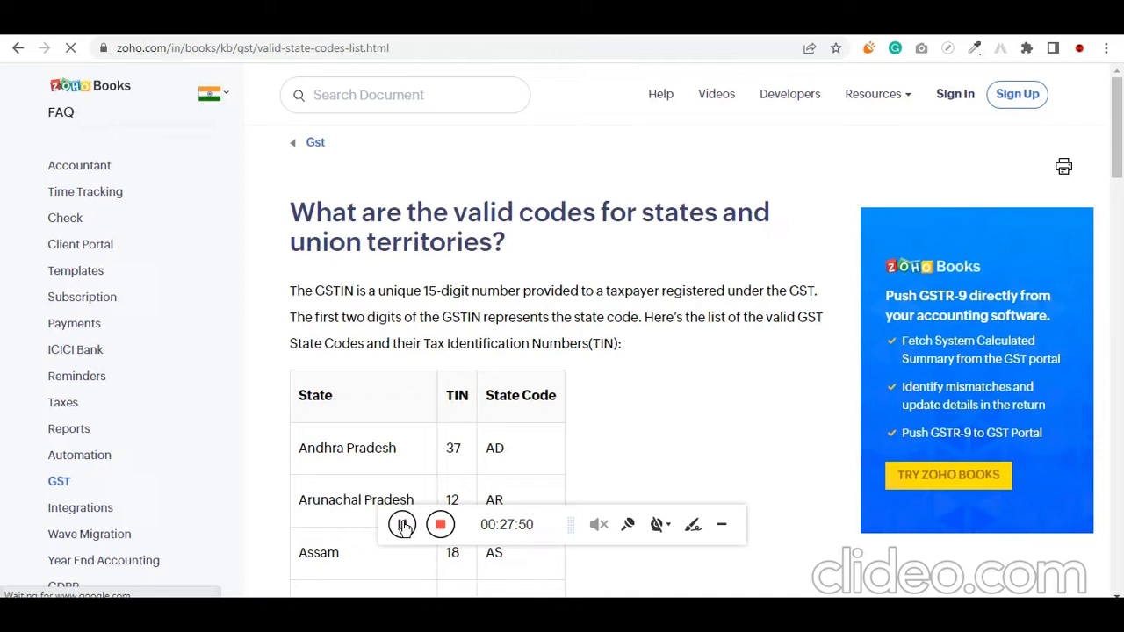
{"action": "scroll", "coordinate": [649, 419], "scroll_direction": "down", "scroll_amount": 3}
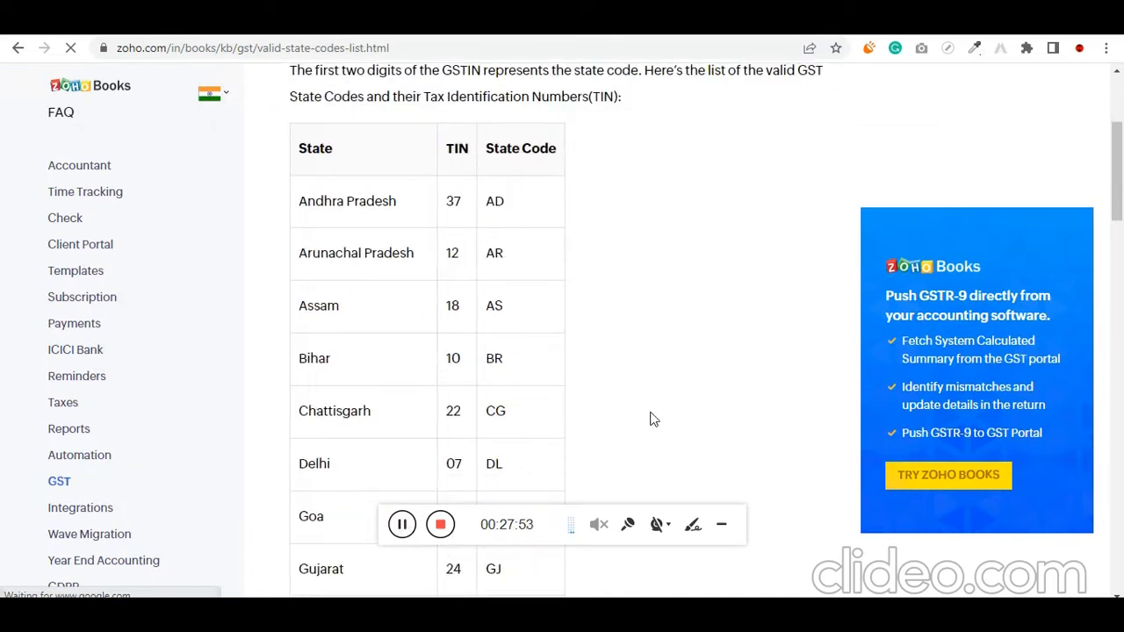
{"action": "key", "text": "ctrl+f"}
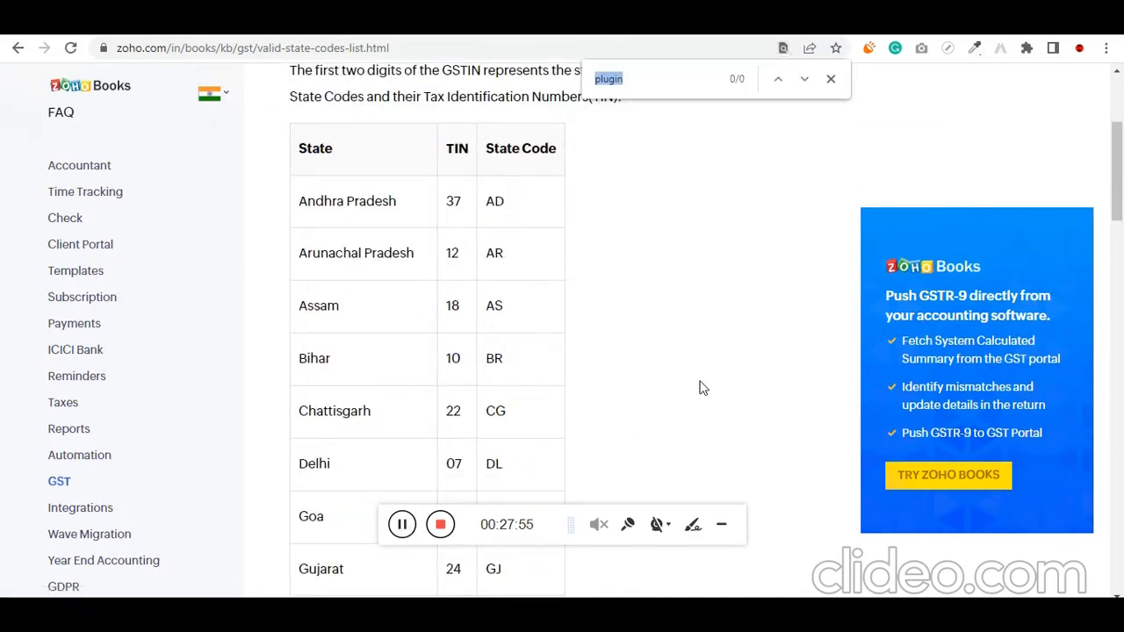
{"action": "type", "text": "foa"}
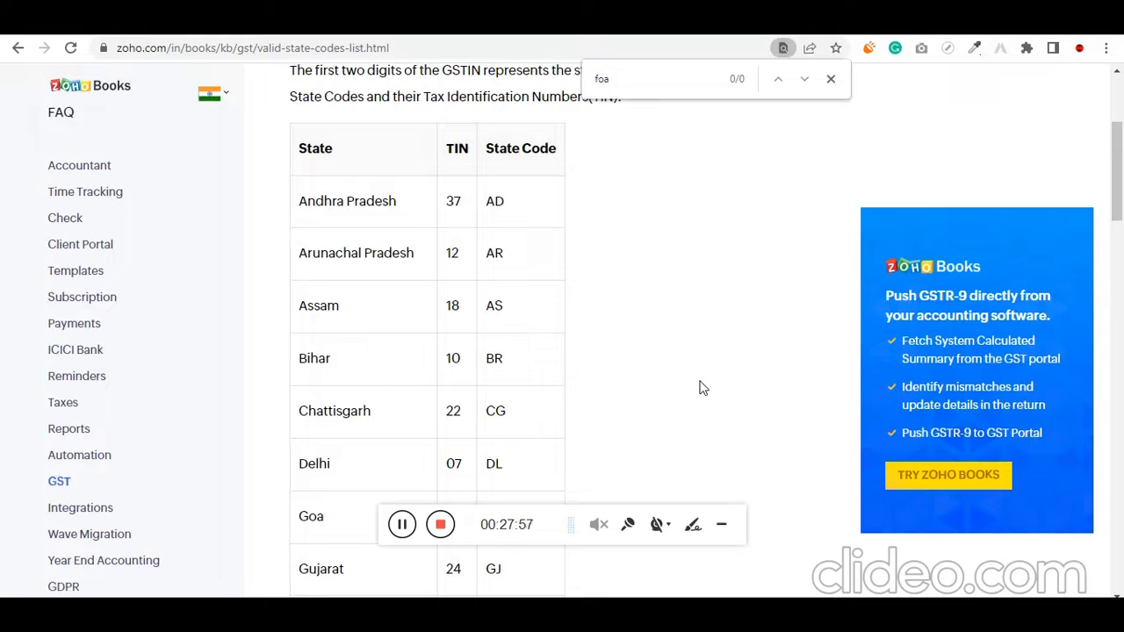
{"action": "key", "text": "ctrl+a"}
{"action": "type", "text": "goa"}
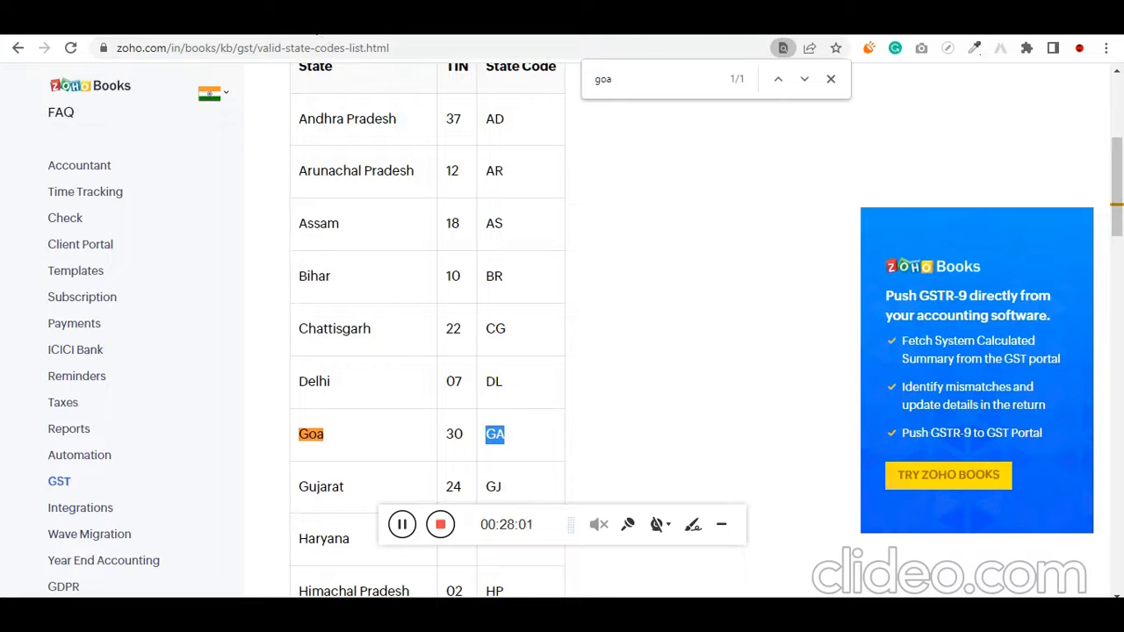
Fill the third GST rate row with the copied state code GA, rate 6% and tax name IGST
{"action": "key", "text": "ctrl+Tab"}
{"action": "type", "text": "GA"}
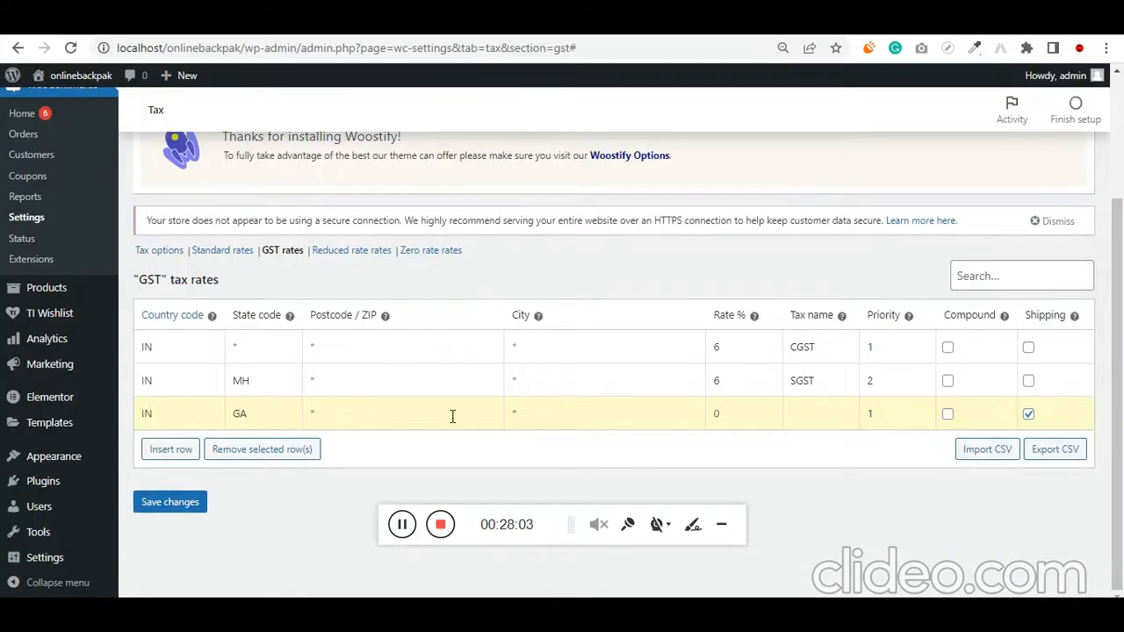
{"action": "key", "text": "Tab"}
{"action": "key", "text": "Tab"}
{"action": "key", "text": "Tab"}
{"action": "key", "text": "shift+Tab"}
{"action": "type", "text": "6"}
{"action": "type", "text": "IGS"}
Disable shipping tax for the GA rate row and set its priority to 2
{"action": "key", "text": "Tab"}
{"action": "key", "text": "Tab"}
{"action": "key", "text": "Tab"}
{"action": "key", "text": "space"}
{"action": "left_click", "coordinate": [897, 414]}
{"action": "type", "text": "2"}
Insert a fourth GST rate row with country code IN, state code TN and rate 6%
{"action": "left_click", "coordinate": [173, 449]}
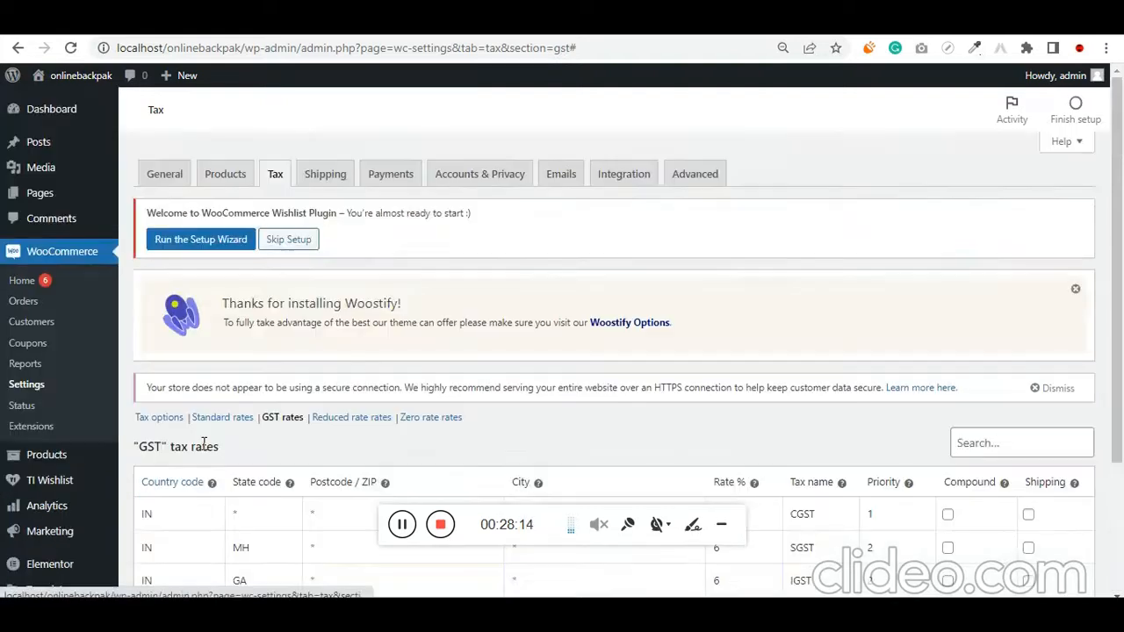
{"action": "scroll", "coordinate": [203, 449], "scroll_direction": "down", "scroll_amount": 2}
{"action": "left_click", "coordinate": [186, 437]}
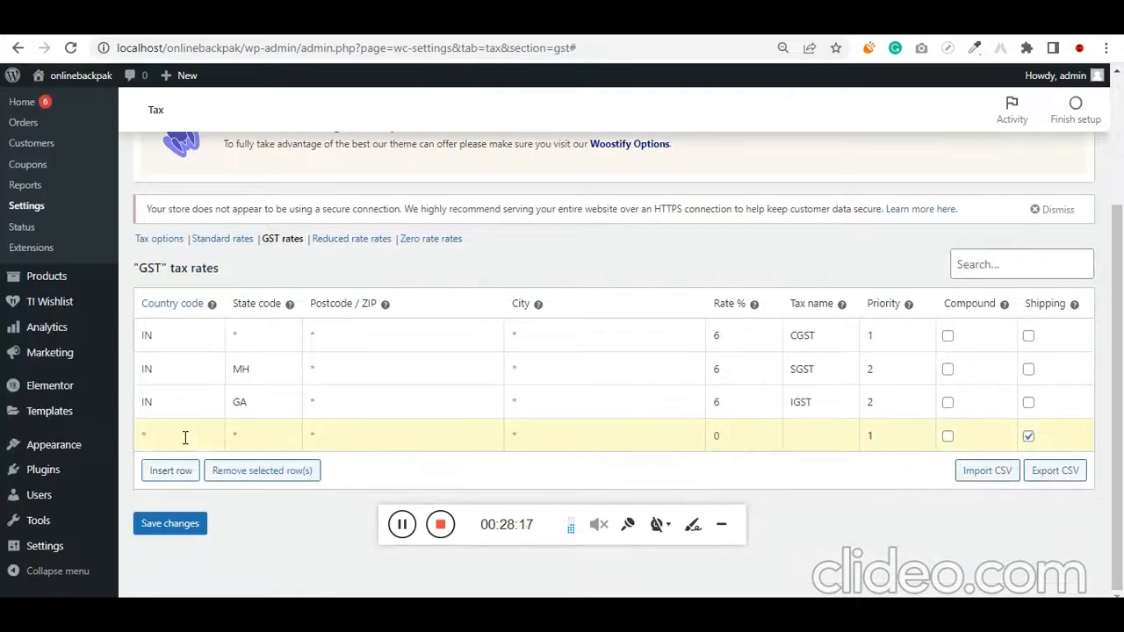
{"action": "key", "text": "Tab"}
Name the TN row's tax IGST, set its priority to 2 and disable its shipping tax
{"action": "key", "text": "Tab"}
{"action": "key", "text": "Tab"}
{"action": "type", "text": "IGS"}
{"action": "key", "text": "Tab"}
{"action": "type", "text": "2"}
{"action": "key", "text": "Tab"}
{"action": "key", "text": "Tab"}
{"action": "key", "text": "Tab"}
{"action": "key", "text": "shift+Tab"}
{"action": "key", "text": "space"}
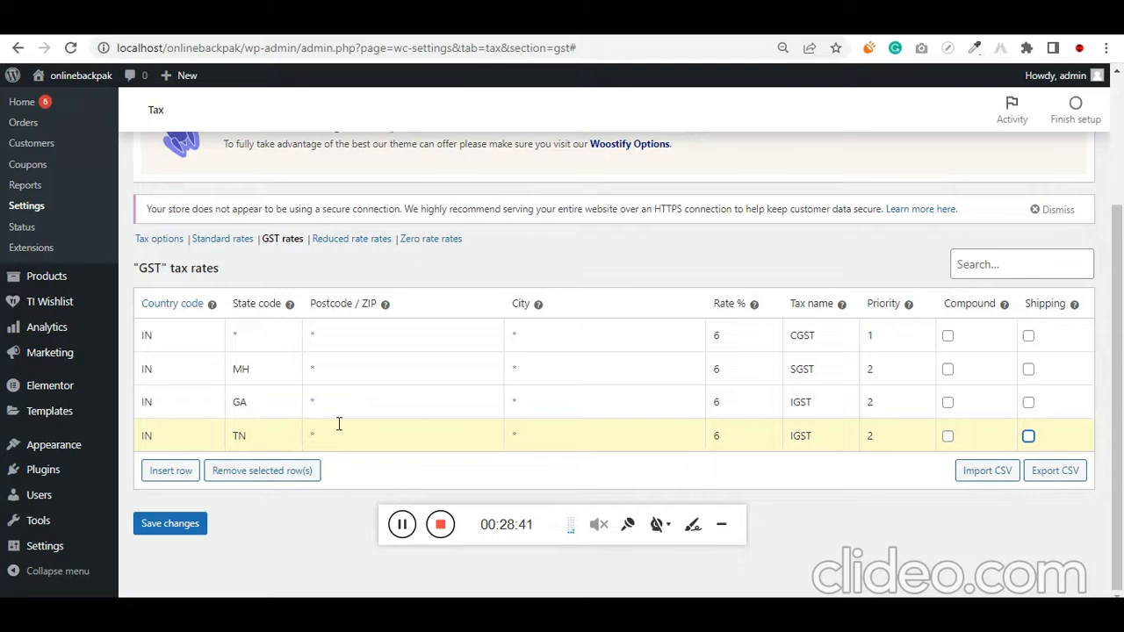
Save the GST tax rates and open the store's shipping zones settings
{"action": "left_click", "coordinate": [204, 524]}
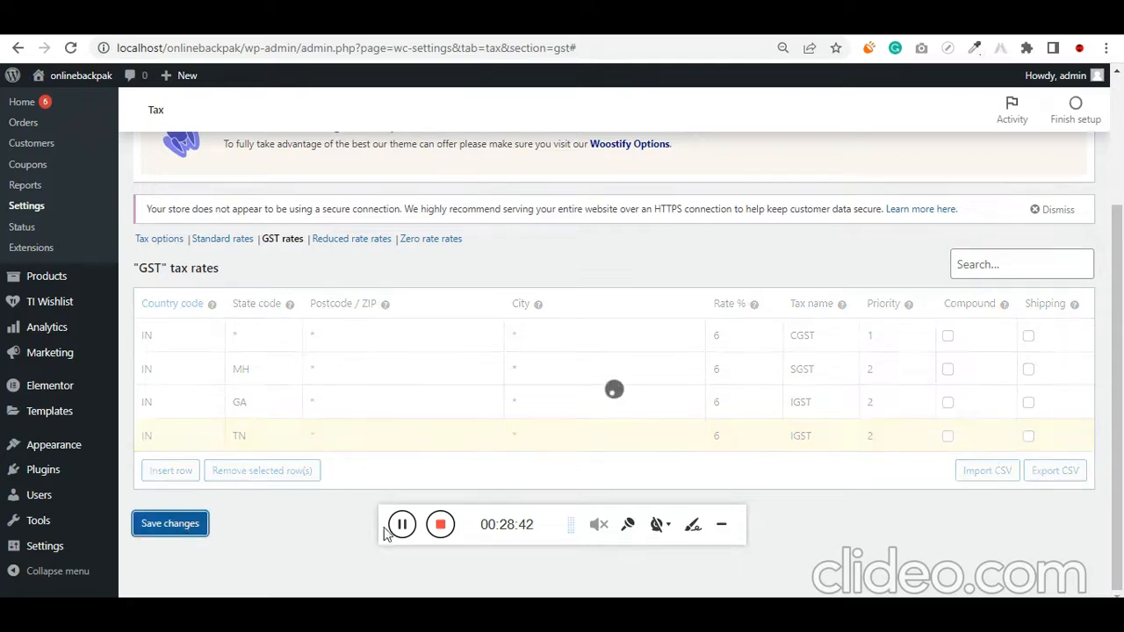
{"action": "scroll", "coordinate": [339, 456], "scroll_direction": "up", "scroll_amount": 2}
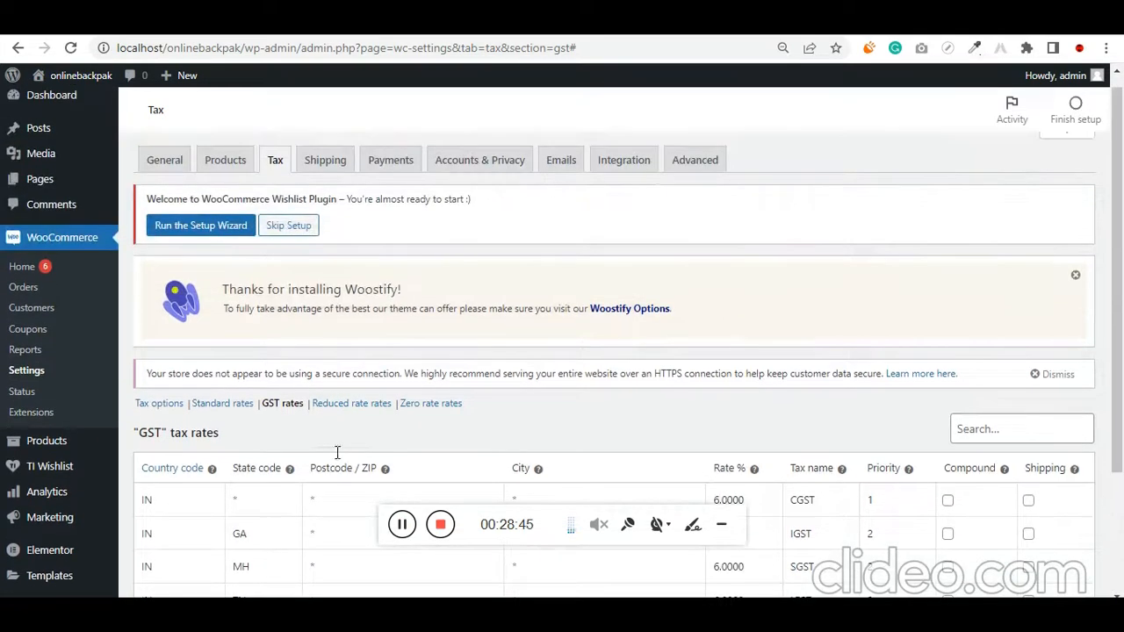
{"action": "left_click", "coordinate": [327, 165]}
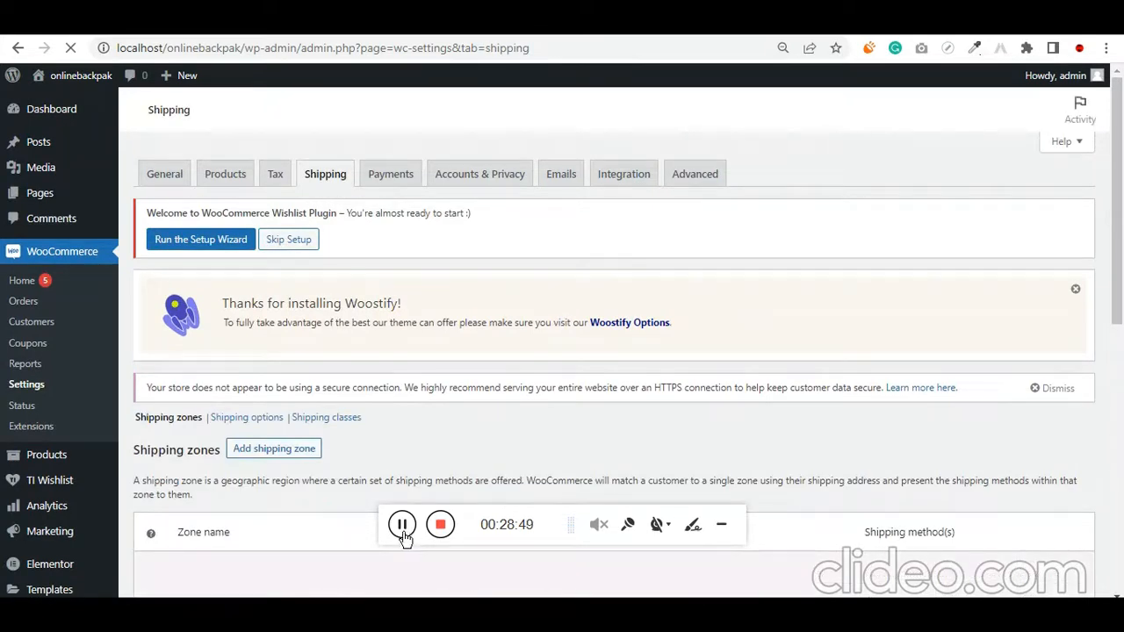
{"action": "scroll", "coordinate": [404, 366], "scroll_direction": "down", "scroll_amount": 2}
{"action": "scroll", "coordinate": [401, 377], "scroll_direction": "down", "scroll_amount": 1}
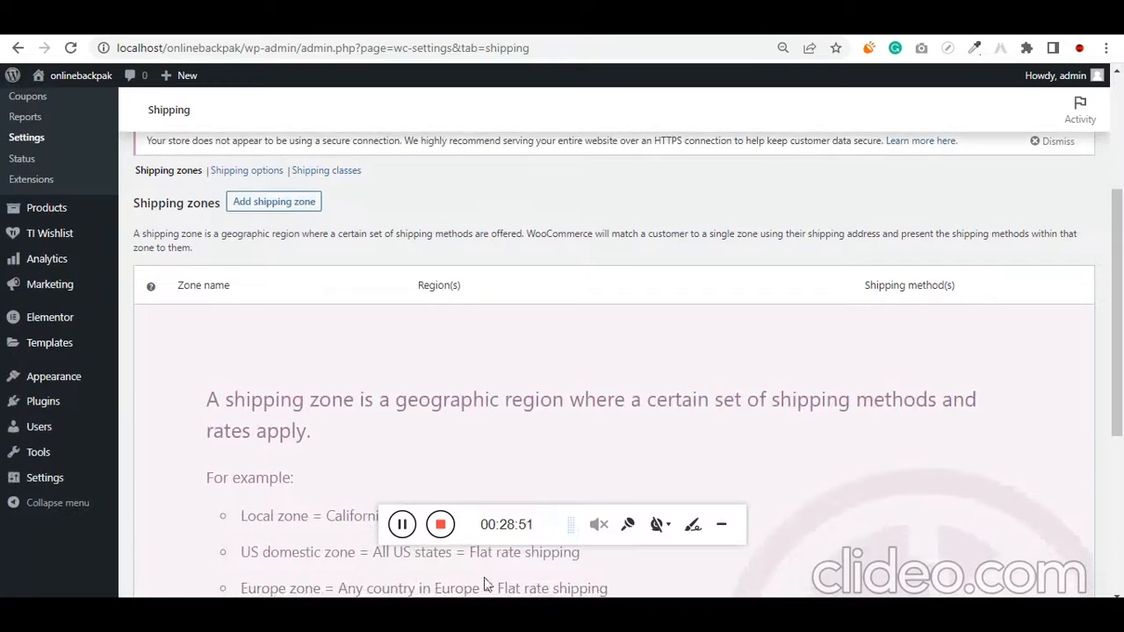
In the Notepad bag store file, list the shipping charges per state on separate lines: MH, GA 100 and TN 150
{"action": "left_click", "coordinate": [436, 612]}
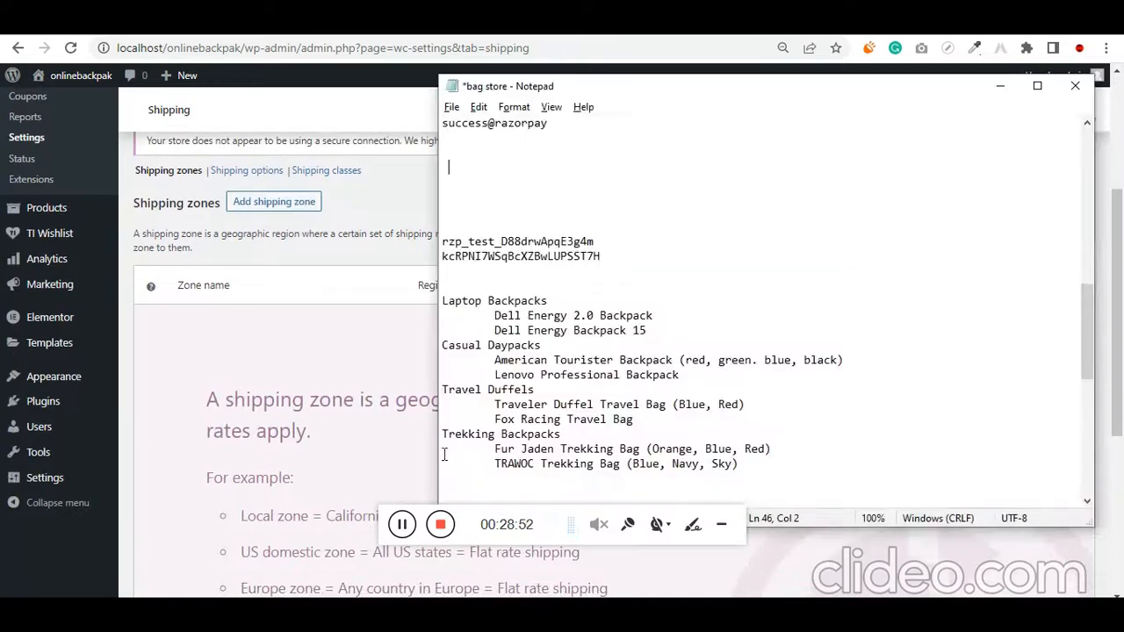
{"action": "left_click", "coordinate": [504, 165]}
{"action": "key", "text": "Return"}
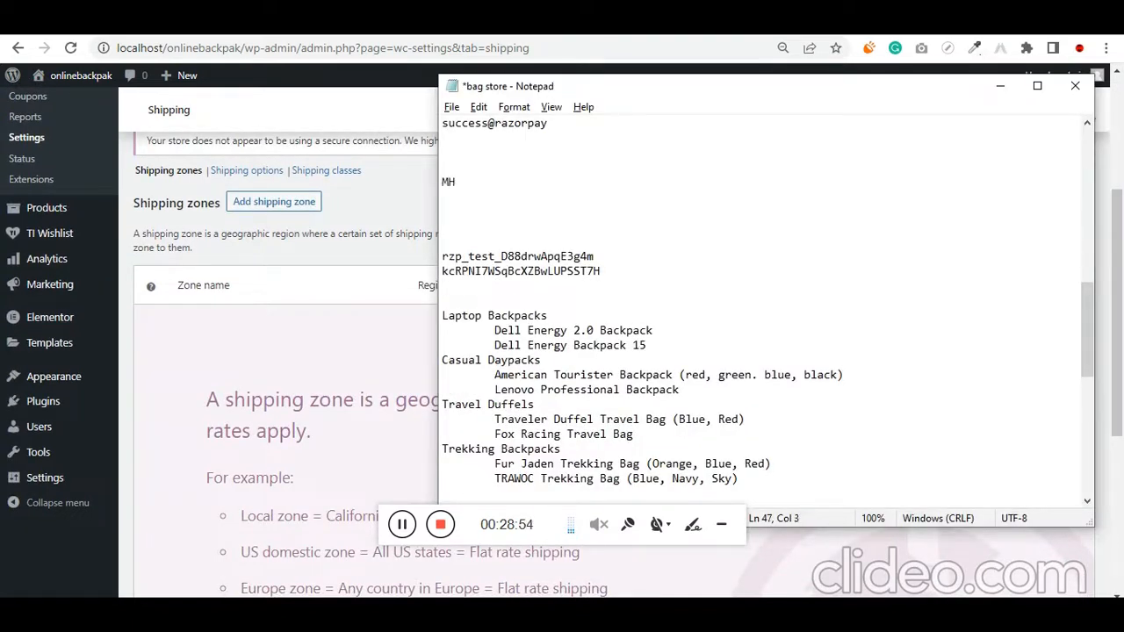
{"action": "type", "text": "MH"}
{"action": "key", "text": "Return"}
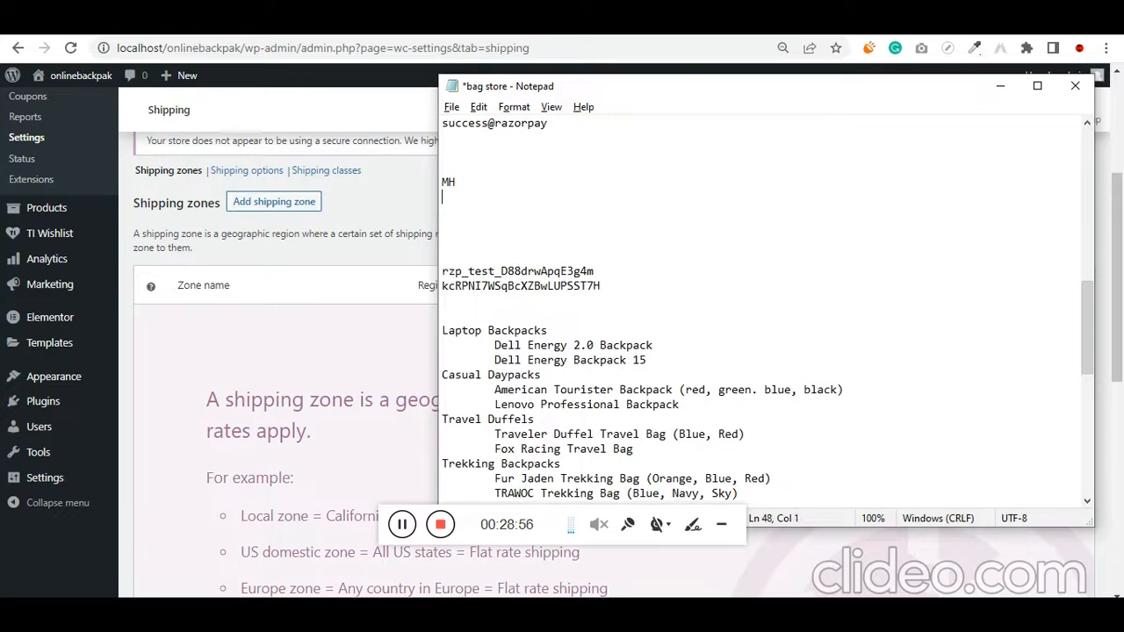
{"action": "type", "text": "GA"}
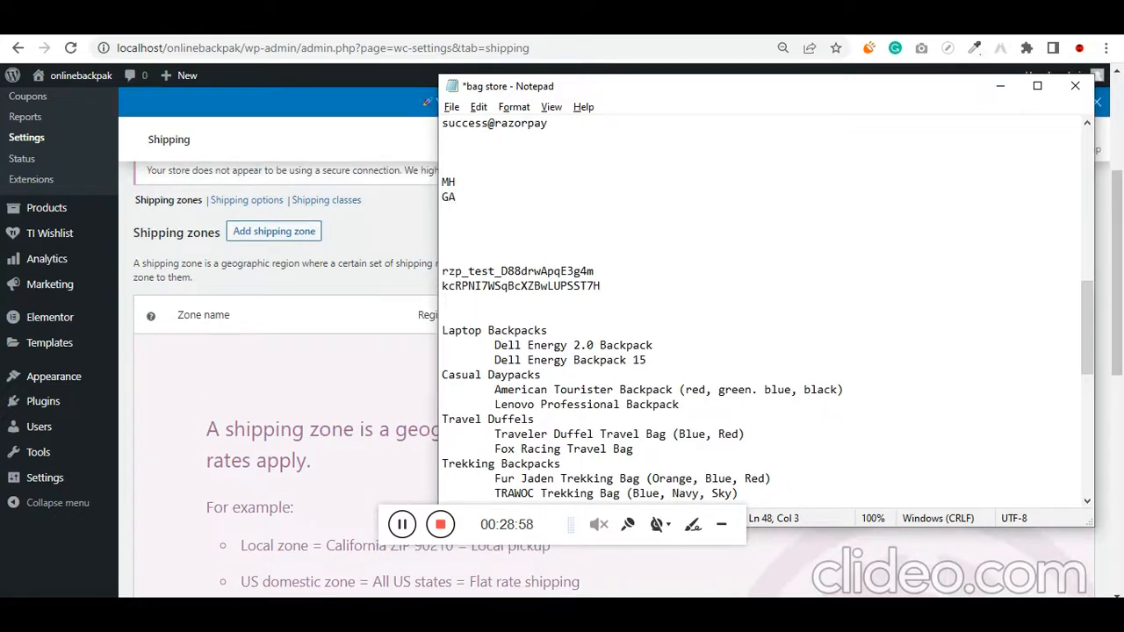
{"action": "type", "text": " 100"}
{"action": "key", "text": "Return"}
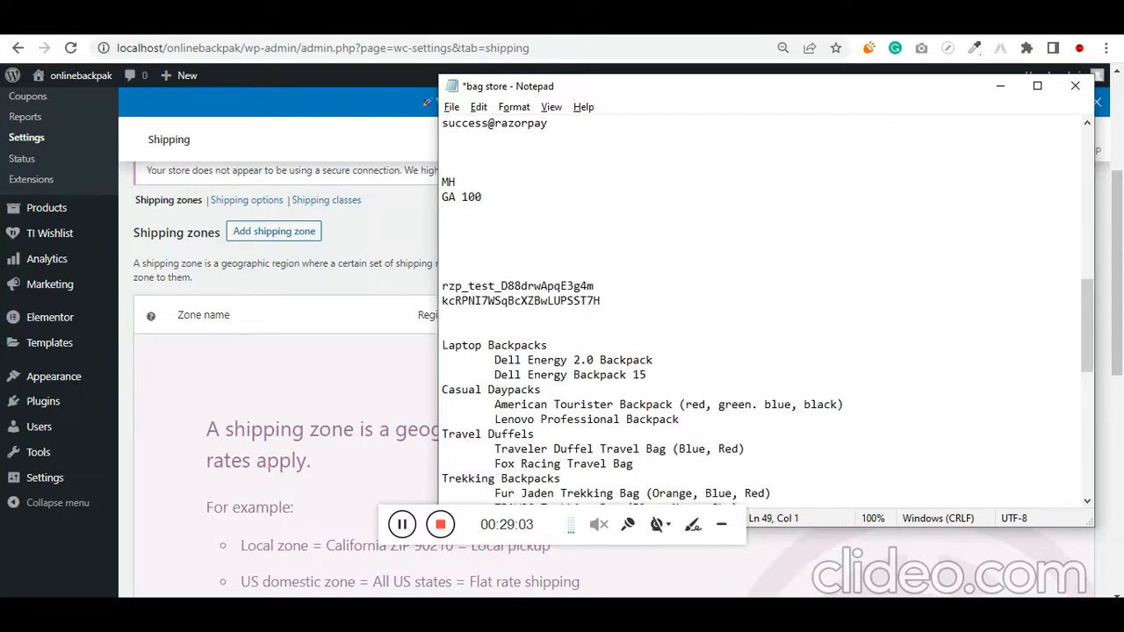
{"action": "type", "text": "TN 150"}
Back in the browser, add a new shipping zone and name it Maharashtra
{"action": "left_click", "coordinate": [315, 291]}
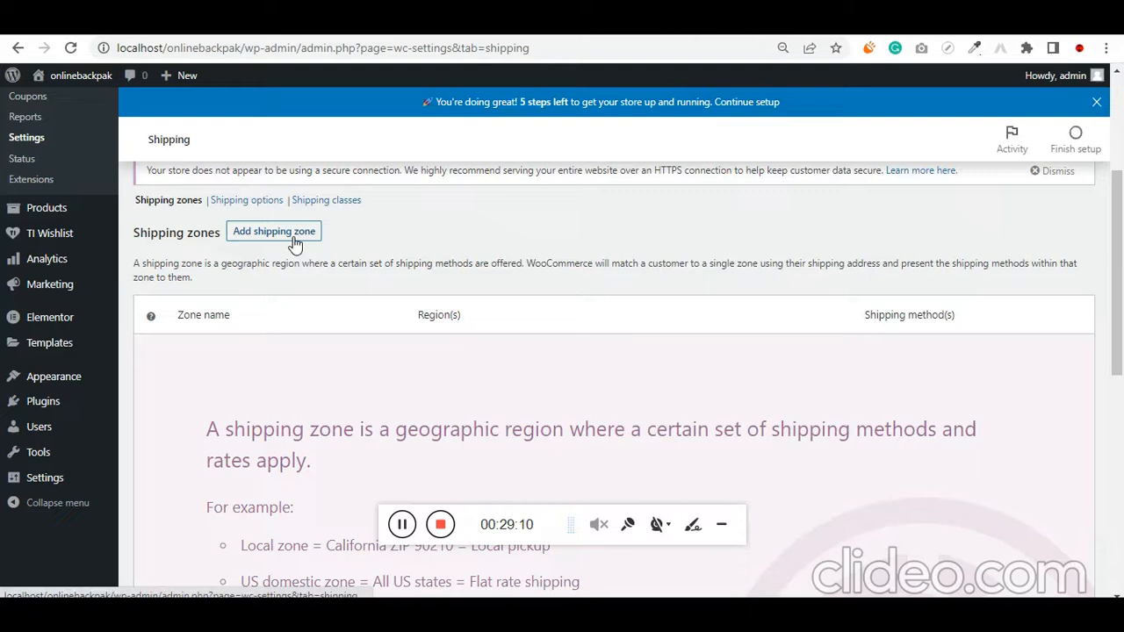
{"action": "left_click", "coordinate": [293, 234]}
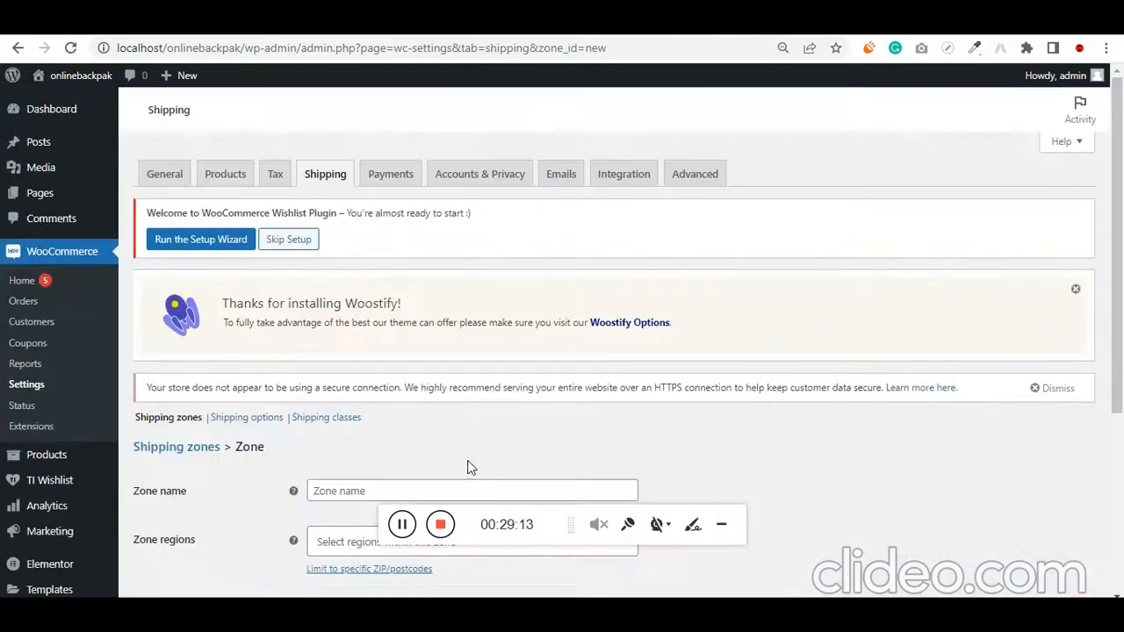
{"action": "scroll", "coordinate": [467, 467], "scroll_direction": "down", "scroll_amount": 3}
{"action": "left_click", "coordinate": [364, 246]}
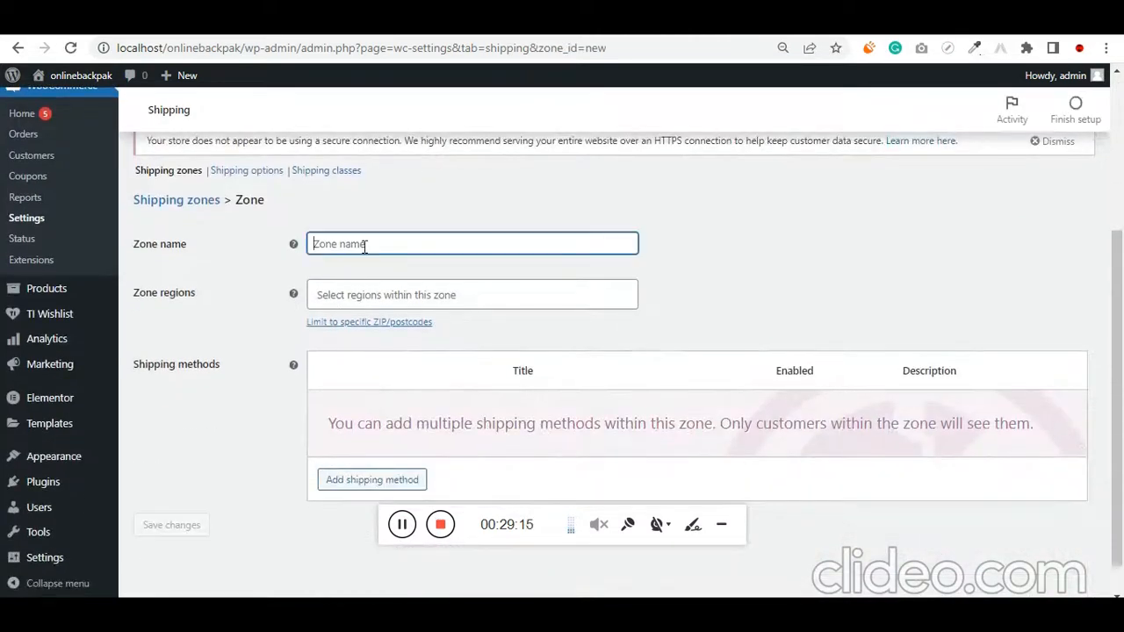
{"action": "type", "text": "Mahara"}
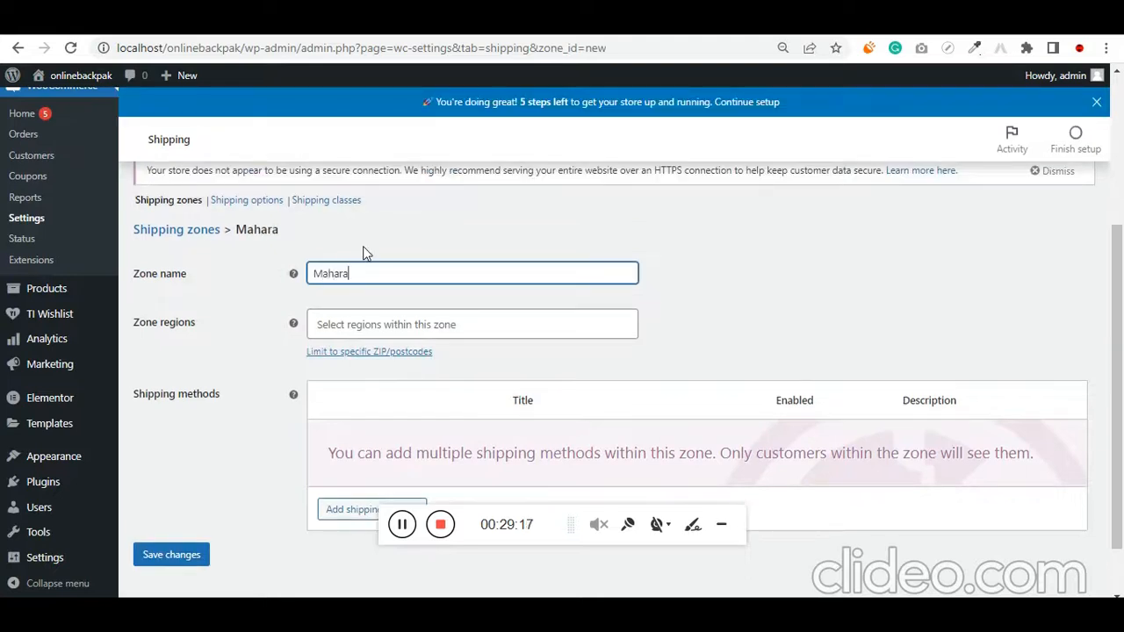
{"action": "type", "text": "shte"}
{"action": "type", "text": "a"}
Search the zone regions and assign Maharashtra, India to the Maharashtra zone
{"action": "key", "text": "ctrl+a"}
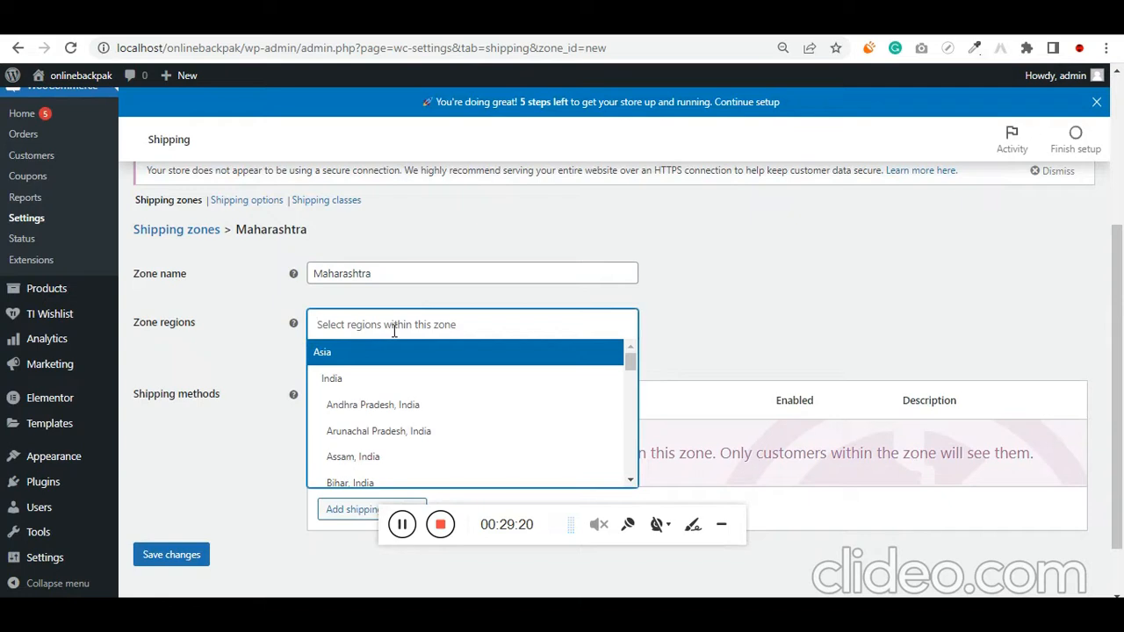
{"action": "key", "text": "Down"}
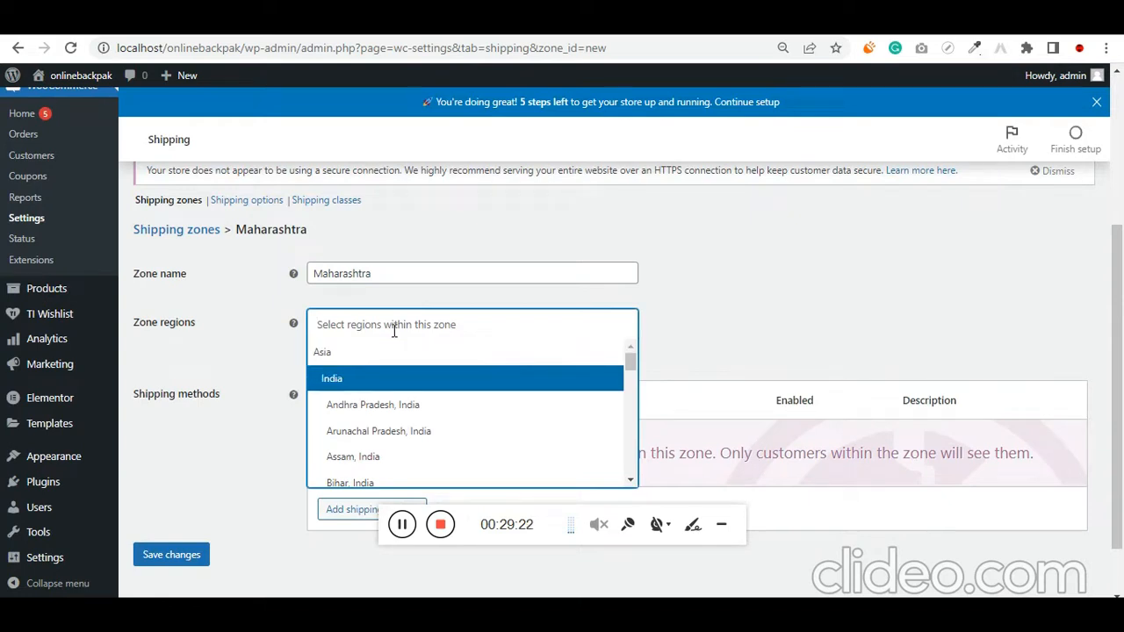
{"action": "type", "text": "indioa"}
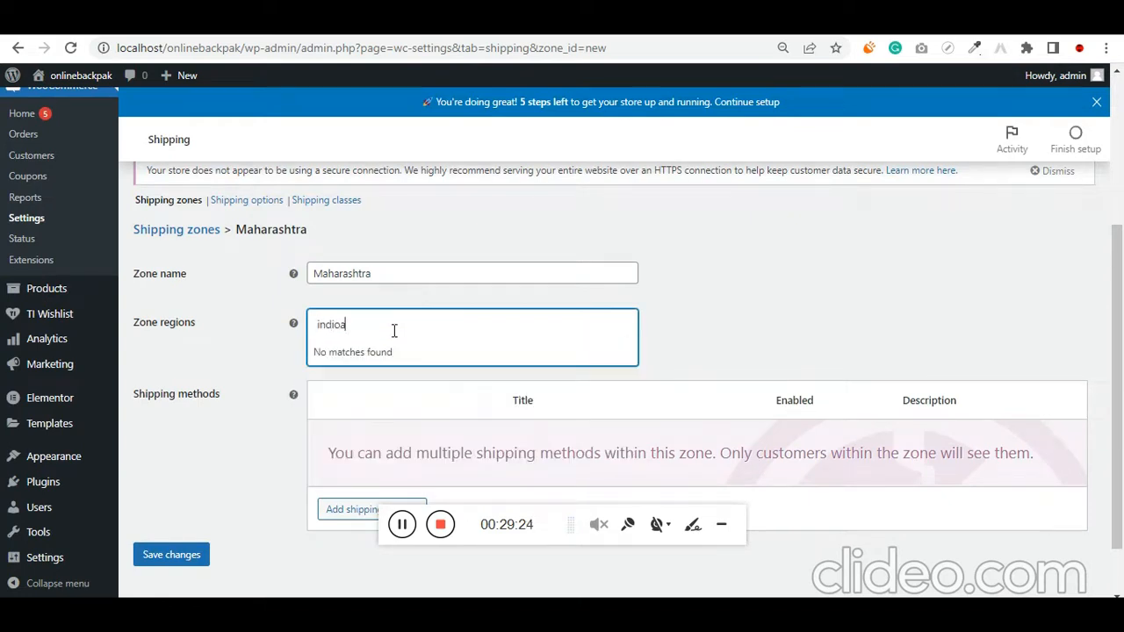
{"action": "key", "text": "BackSpace"}
{"action": "key", "text": "BackSpace"}
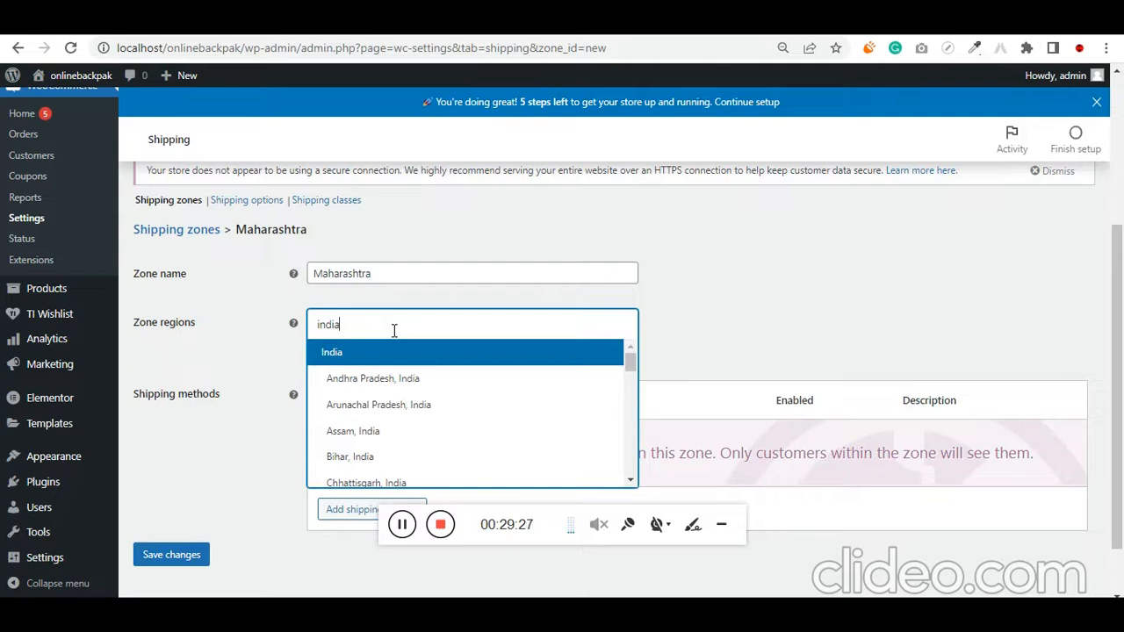
{"action": "type", "text": "a"}
{"action": "double_click", "coordinate": [395, 330]}
{"action": "type", "text": "mahara"}
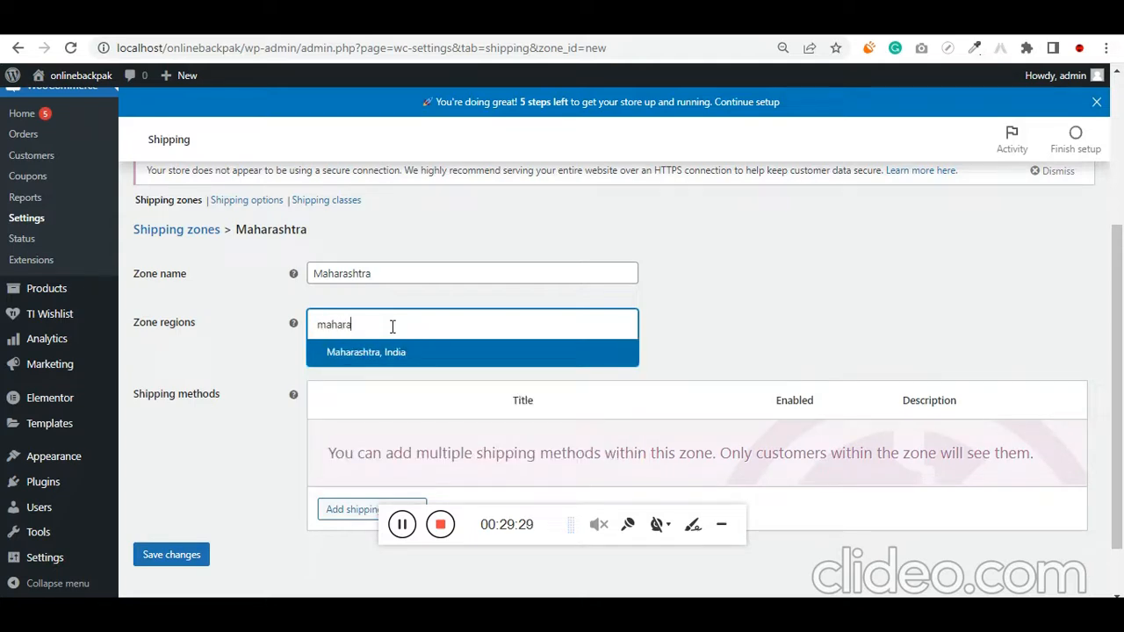
{"action": "left_click", "coordinate": [389, 353]}
Add Free shipping as the shipping method for the Maharashtra zone
{"action": "scroll", "coordinate": [386, 457], "scroll_direction": "down", "scroll_amount": 2}
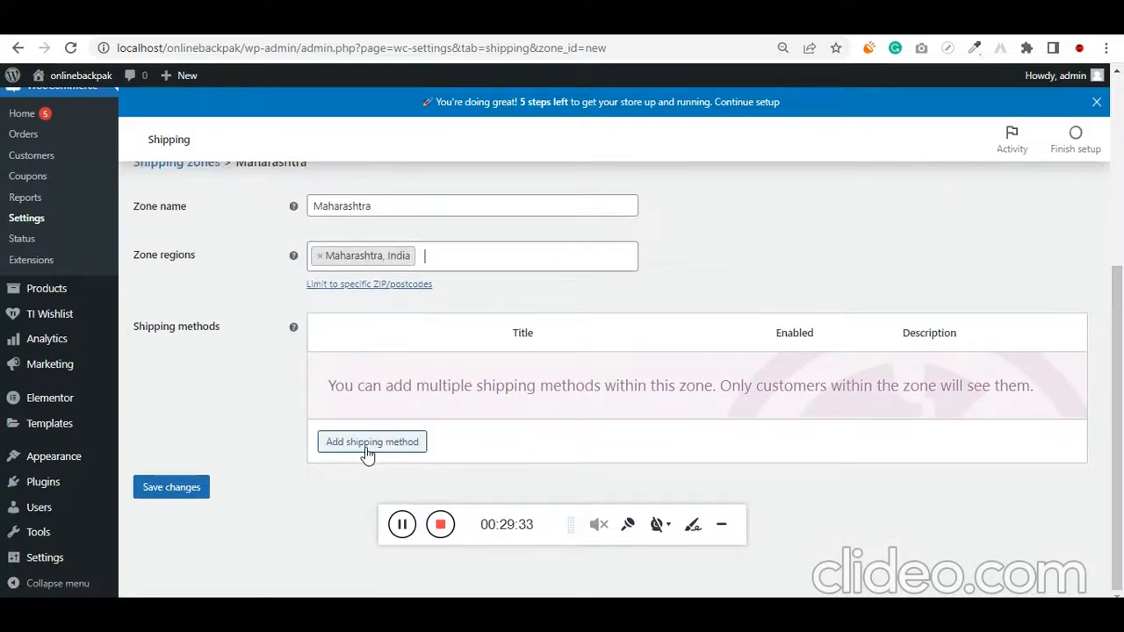
{"action": "left_click", "coordinate": [369, 450]}
{"action": "left_click", "coordinate": [406, 345]}
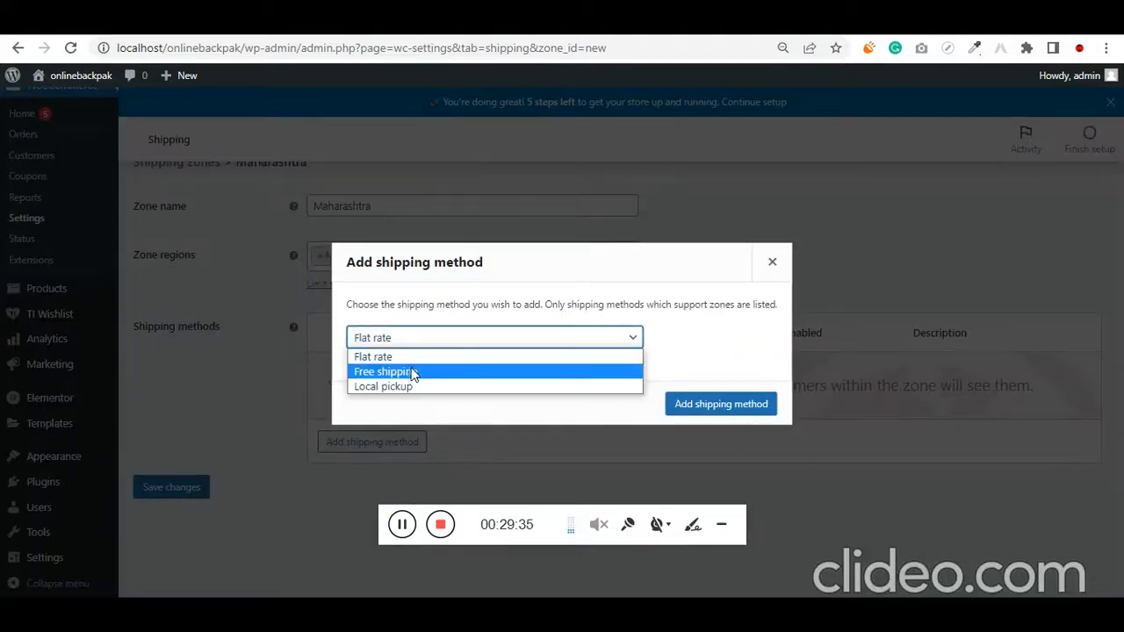
{"action": "left_click", "coordinate": [422, 358]}
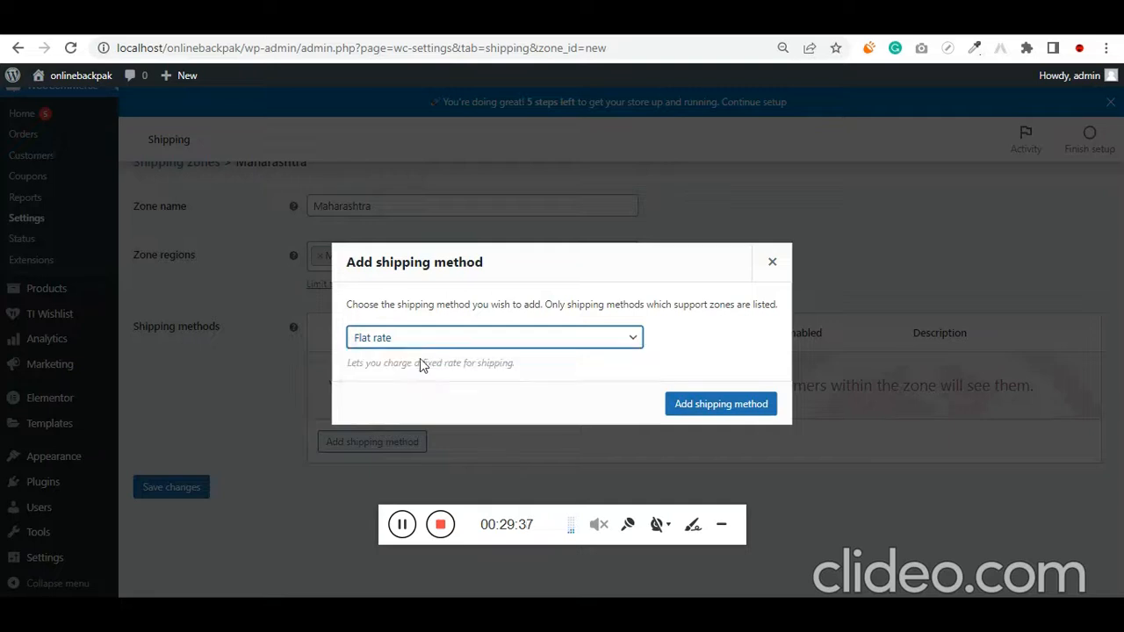
{"action": "left_click", "coordinate": [432, 348]}
{"action": "left_click", "coordinate": [423, 378]}
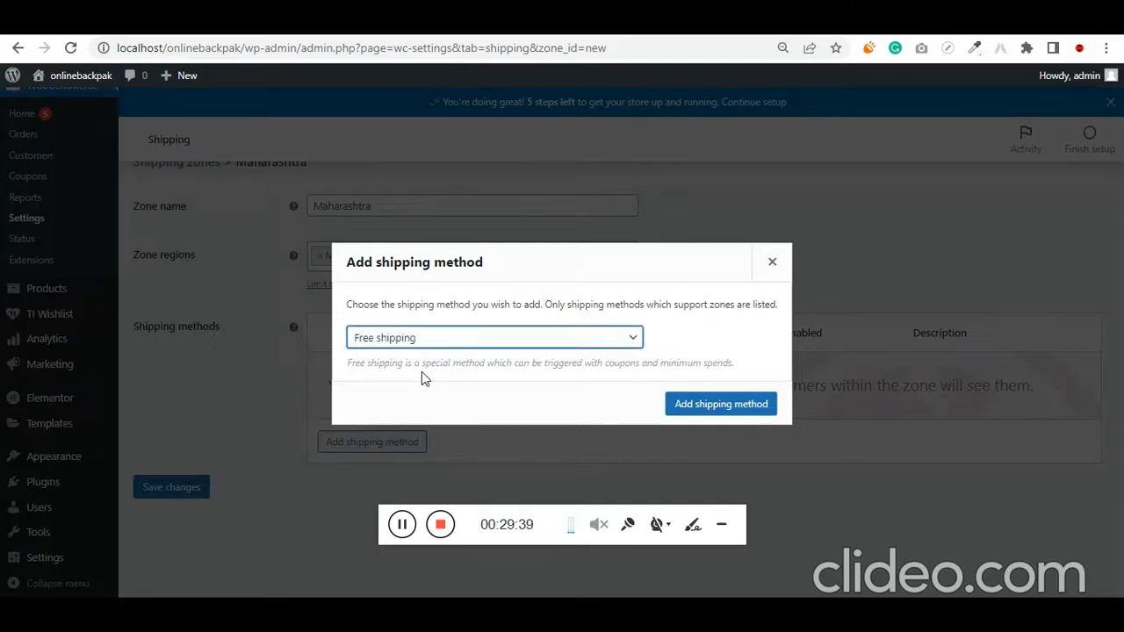
{"action": "left_click", "coordinate": [720, 404]}
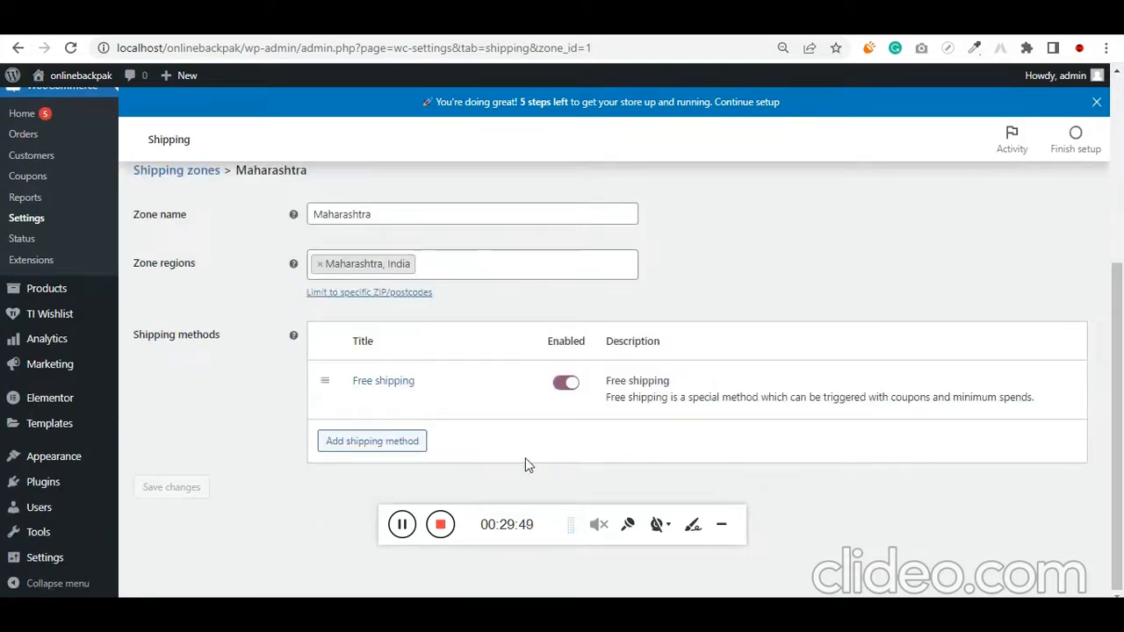
Reset the page zoom, return to the shipping zones list and start adding another zone
{"action": "key", "text": "ctrl+0"}
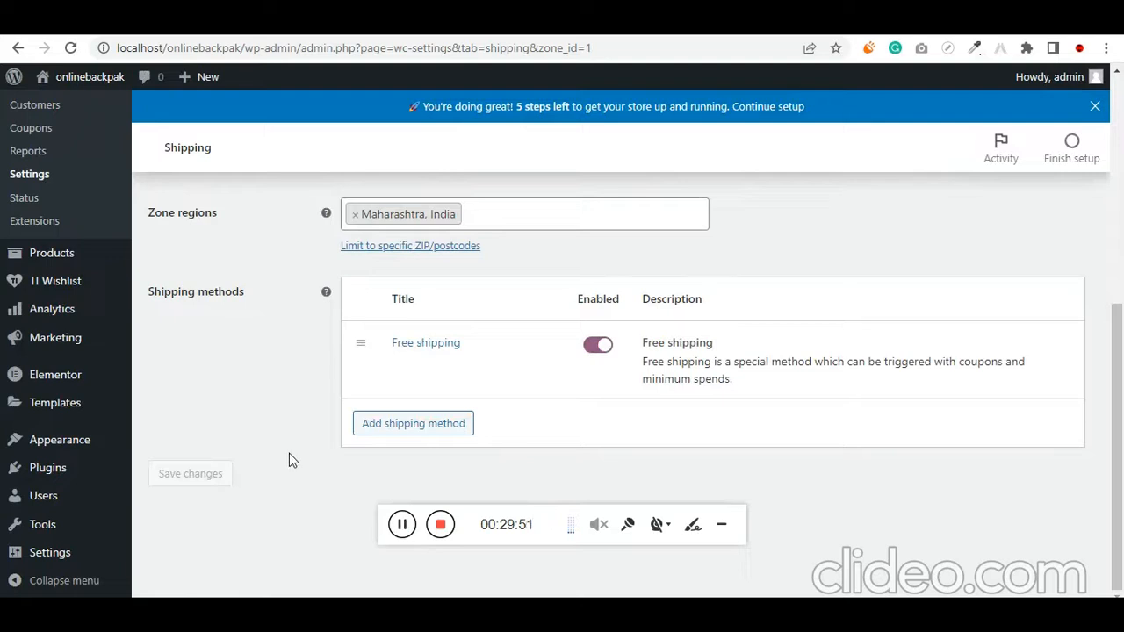
{"action": "scroll", "coordinate": [289, 452], "scroll_direction": "up", "scroll_amount": 3}
{"action": "scroll", "coordinate": [325, 379], "scroll_direction": "up", "scroll_amount": 2}
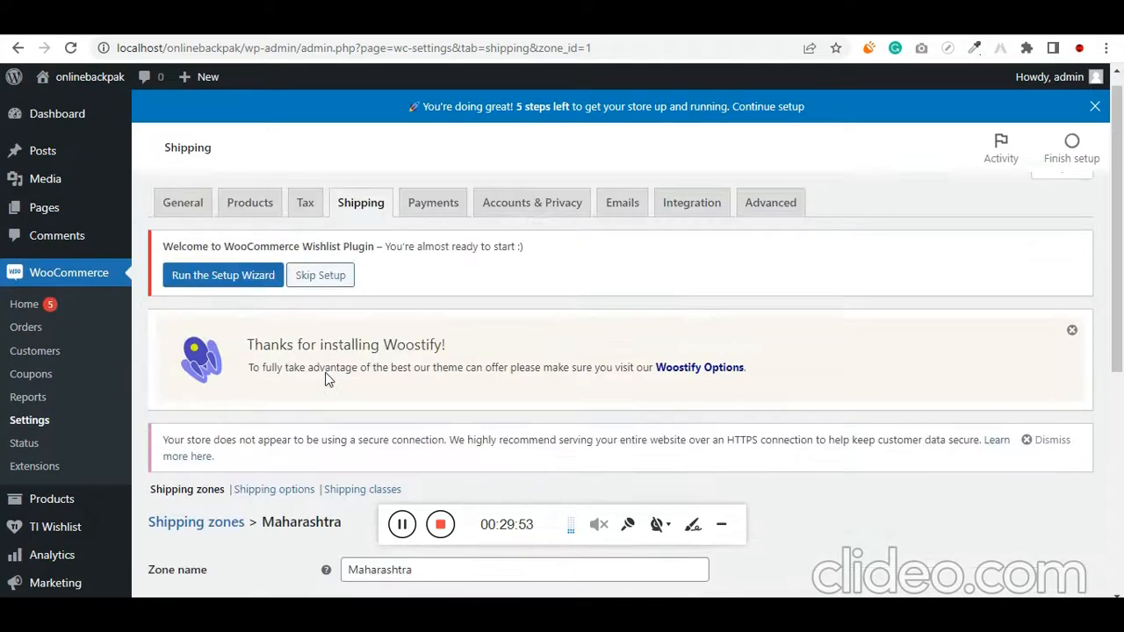
{"action": "scroll", "coordinate": [330, 351], "scroll_direction": "down", "scroll_amount": 2}
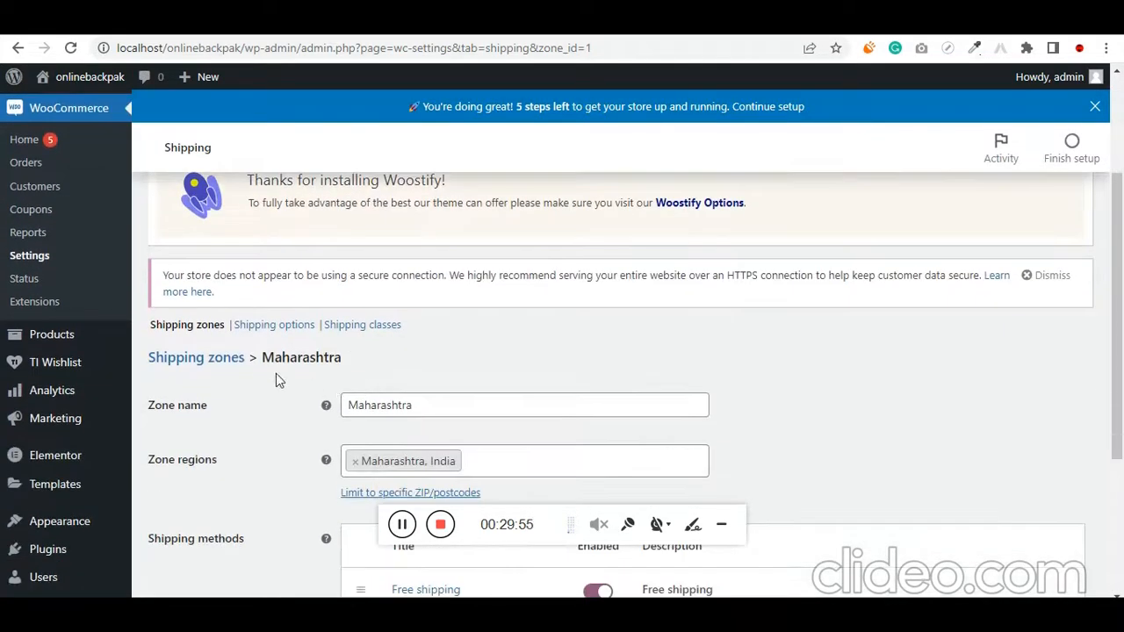
{"action": "left_click", "coordinate": [231, 358]}
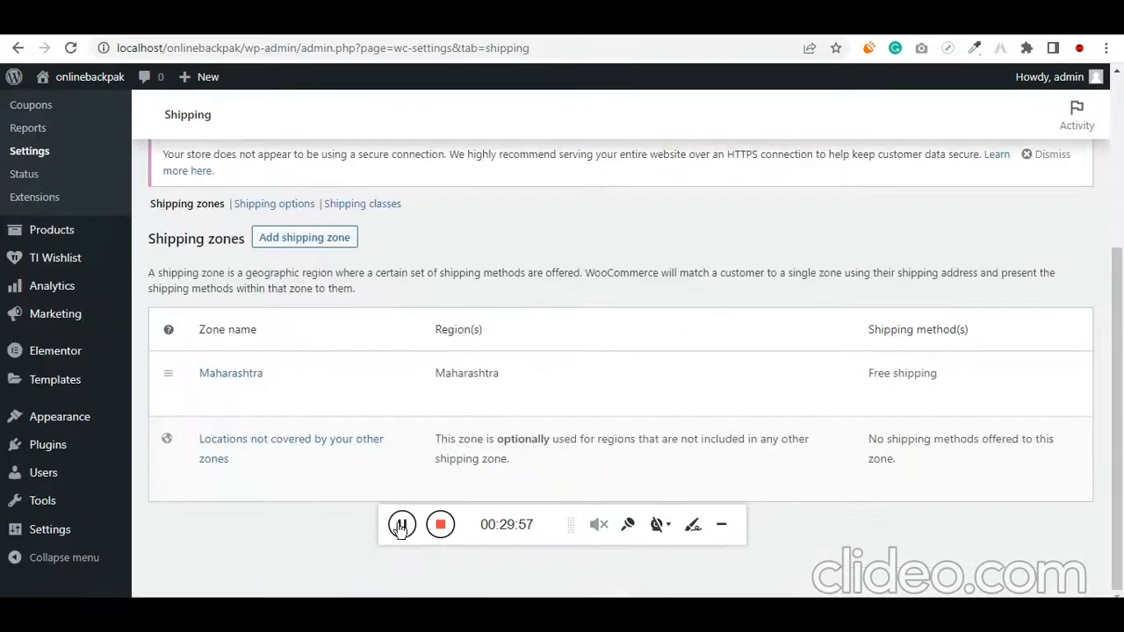
{"action": "left_click", "coordinate": [288, 247]}
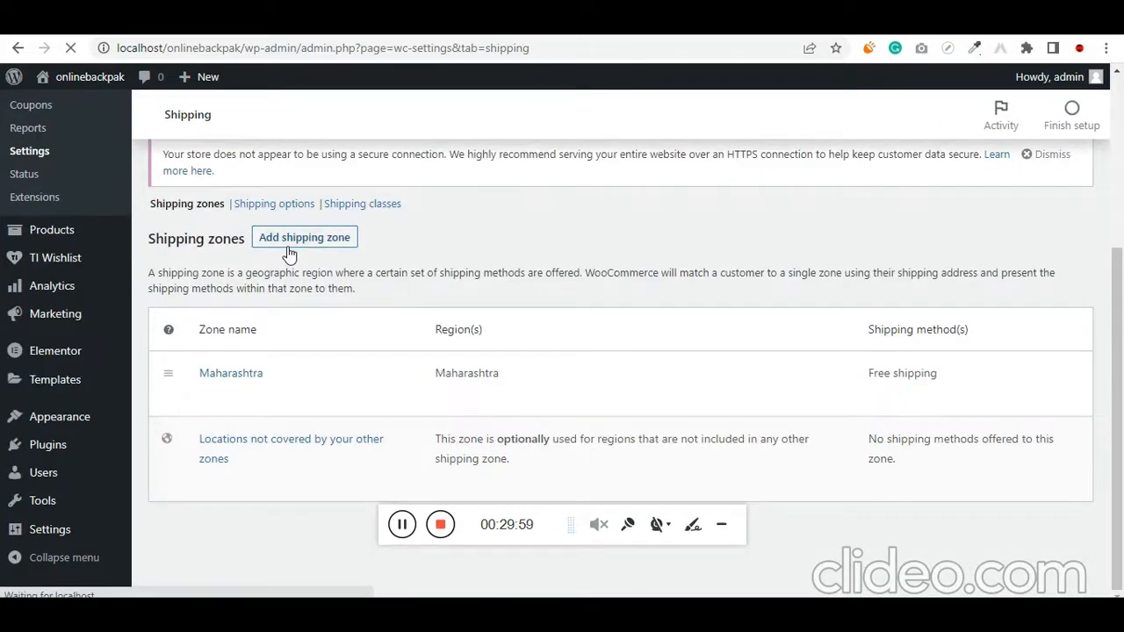
Check the GA and TN shipping charges in the Notepad notes, and name the new zone Tamil nadu
{"action": "left_click", "coordinate": [551, 613]}
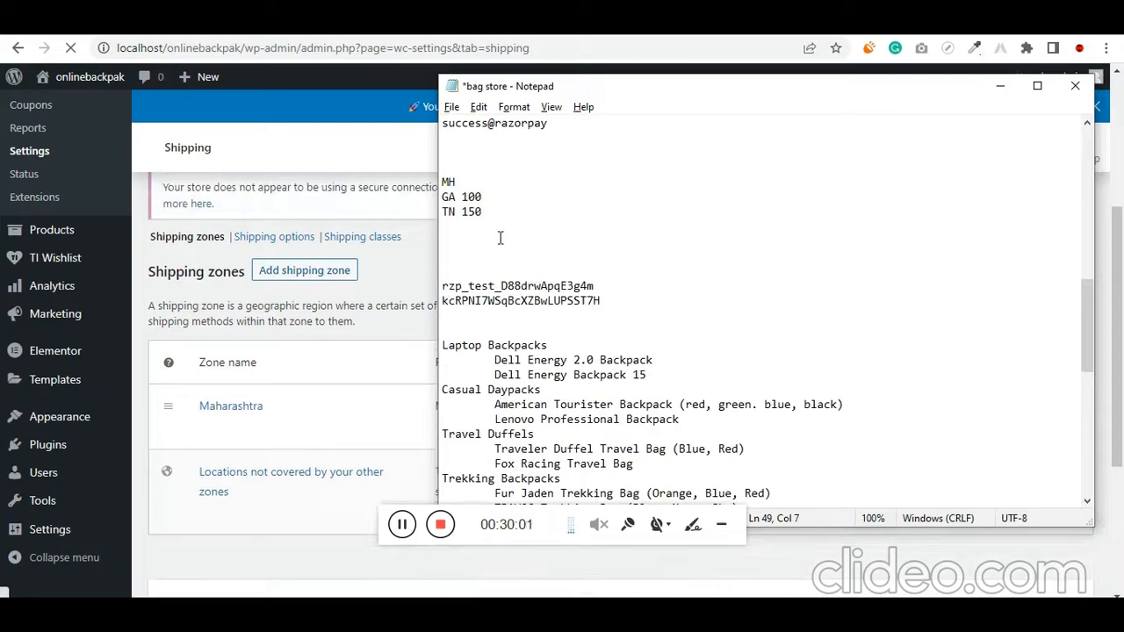
{"action": "left_click_drag", "start_coordinate": [482, 211], "coordinate": [441, 197]}
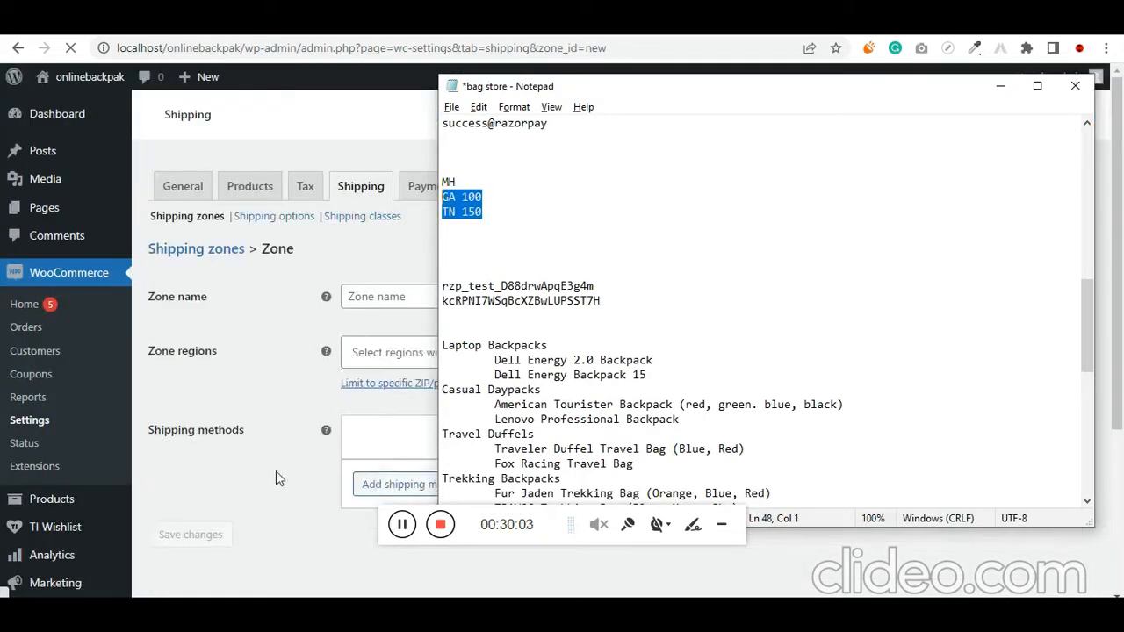
{"action": "left_click", "coordinate": [330, 493]}
{"action": "scroll", "coordinate": [387, 456], "scroll_direction": "down", "scroll_amount": 2}
{"action": "left_click", "coordinate": [422, 391]}
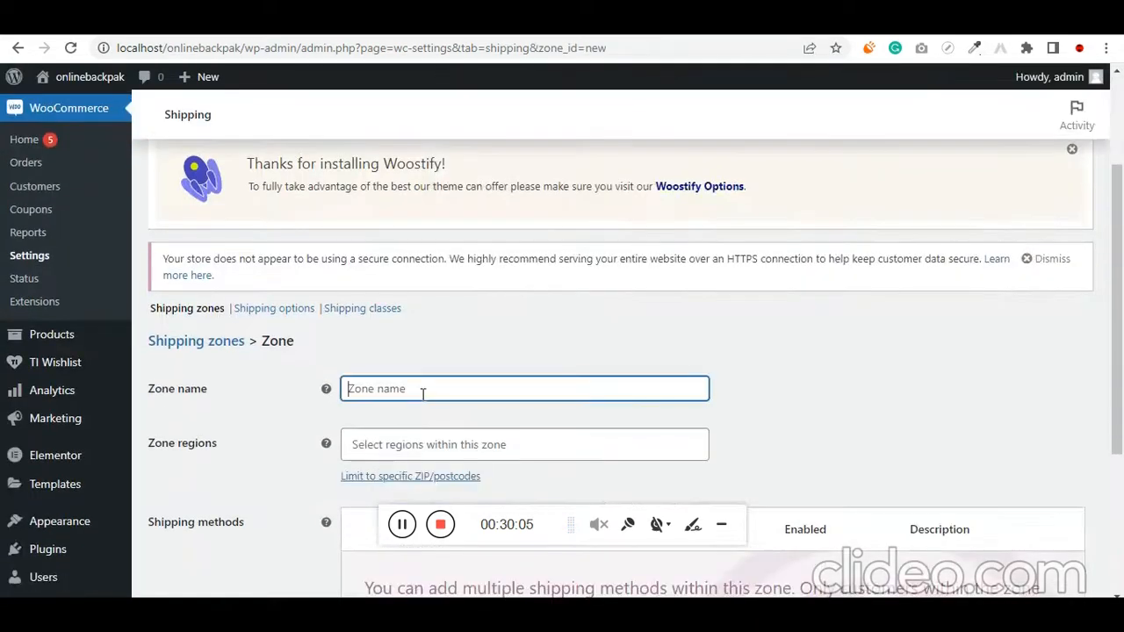
{"action": "type", "text": "Tamil "}
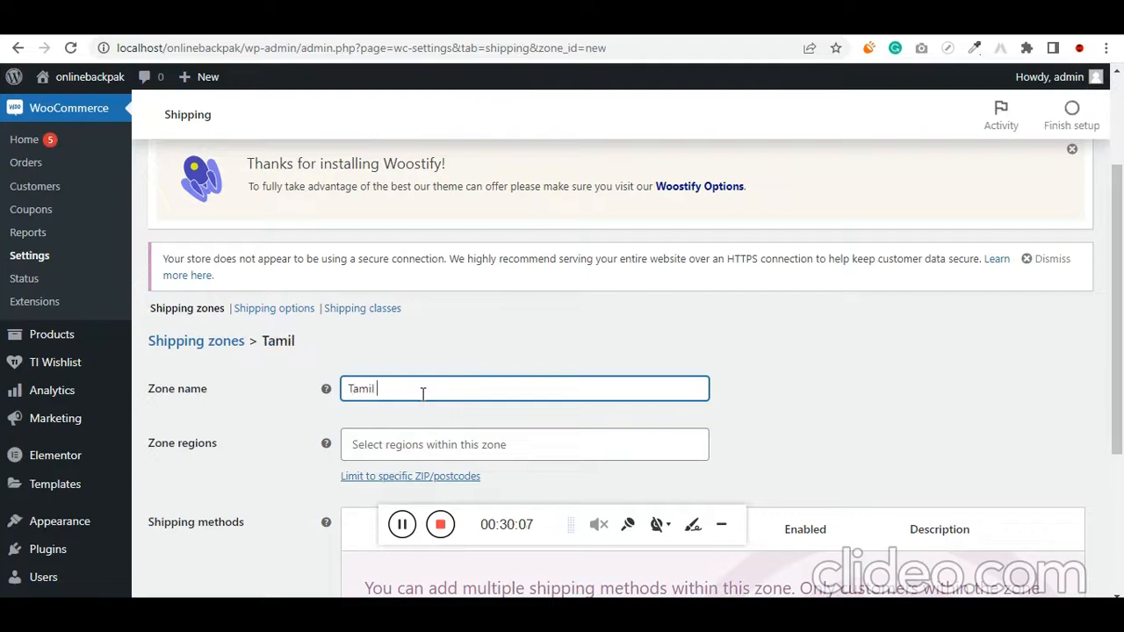
{"action": "type", "text": "nadu"}
Assign Tamil Nadu, India as the region of the new shipping zone
{"action": "scroll", "coordinate": [421, 400], "scroll_direction": "down", "scroll_amount": 1}
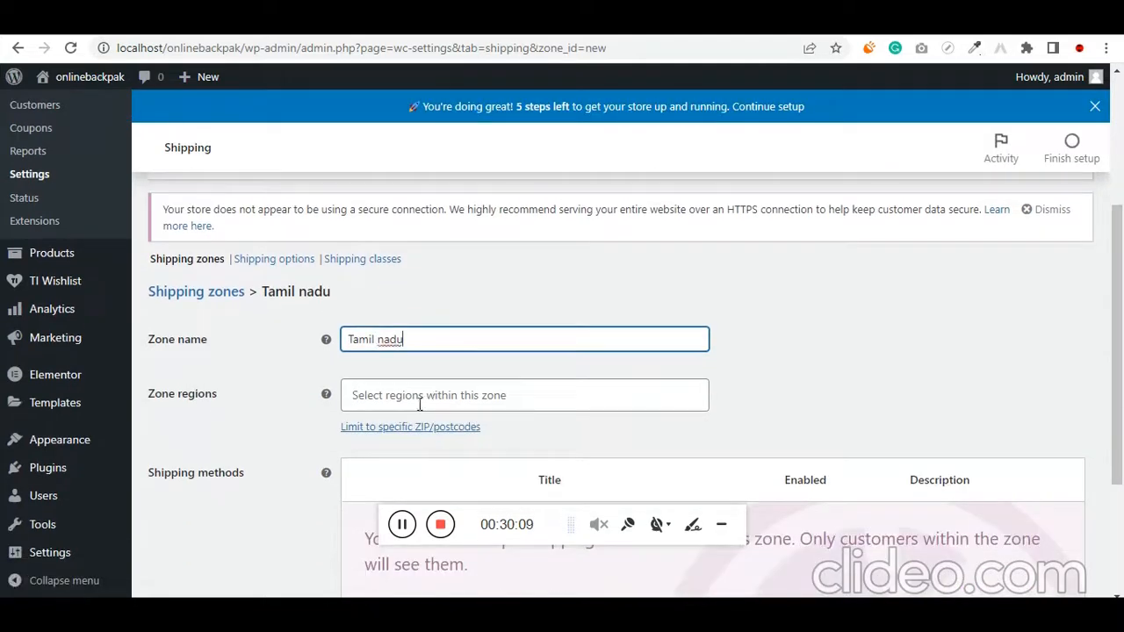
{"action": "left_click", "coordinate": [423, 393]}
{"action": "type", "text": "tam"}
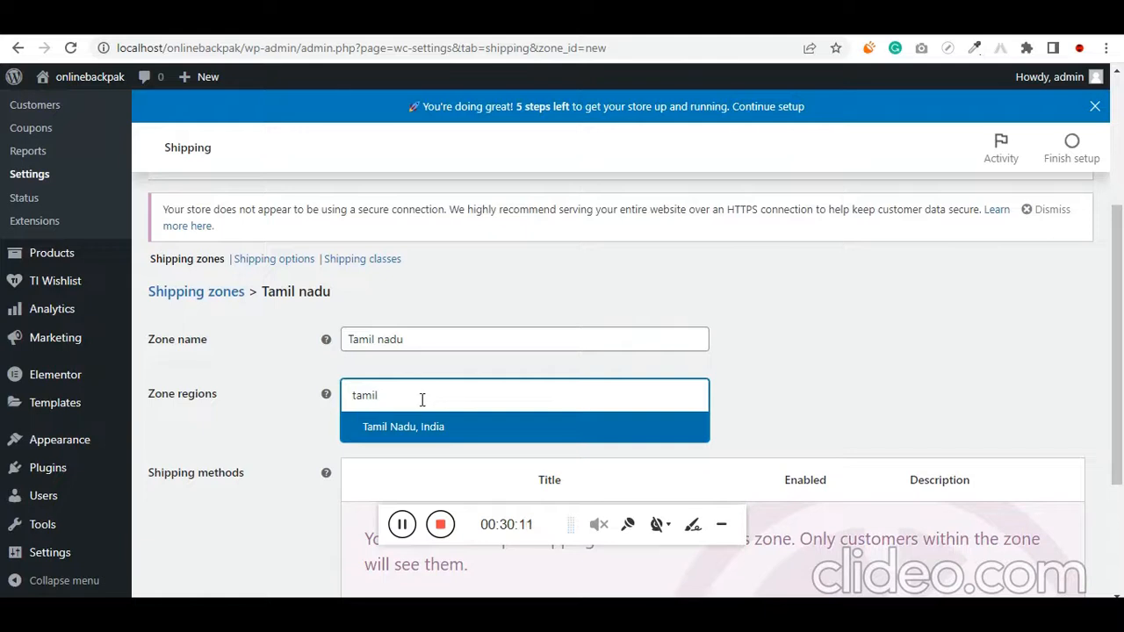
{"action": "type", "text": "il"}
{"action": "left_click", "coordinate": [419, 426]}
{"action": "scroll", "coordinate": [313, 439], "scroll_direction": "down", "scroll_amount": 3}
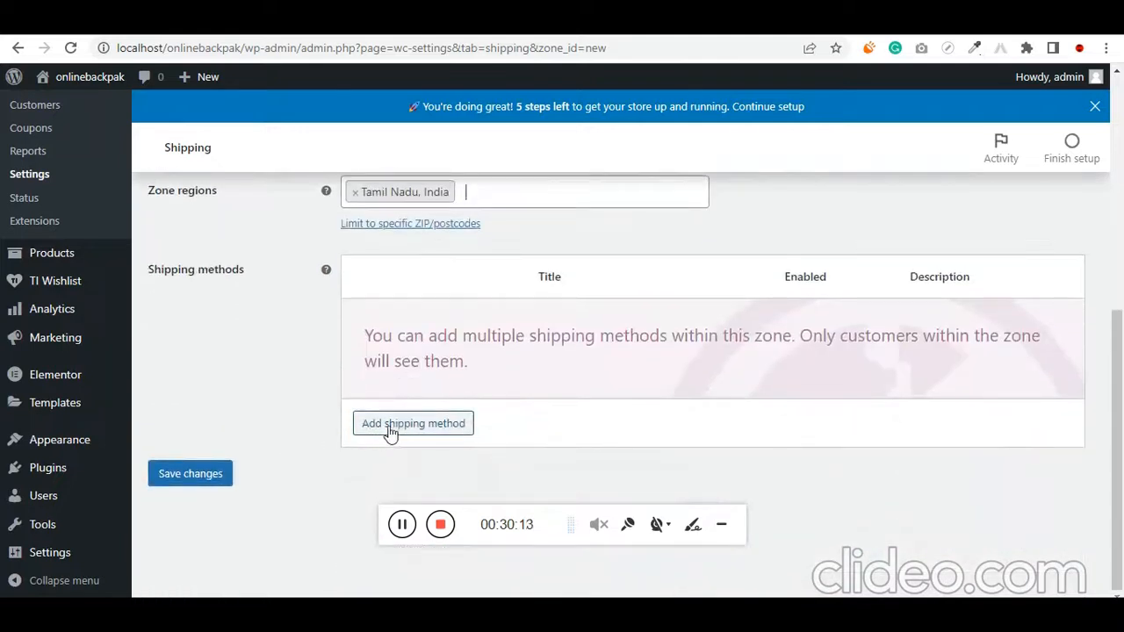
Add Flat rate as the shipping method for the Tamil nadu zone
{"action": "left_click", "coordinate": [396, 422]}
{"action": "left_click", "coordinate": [401, 341]}
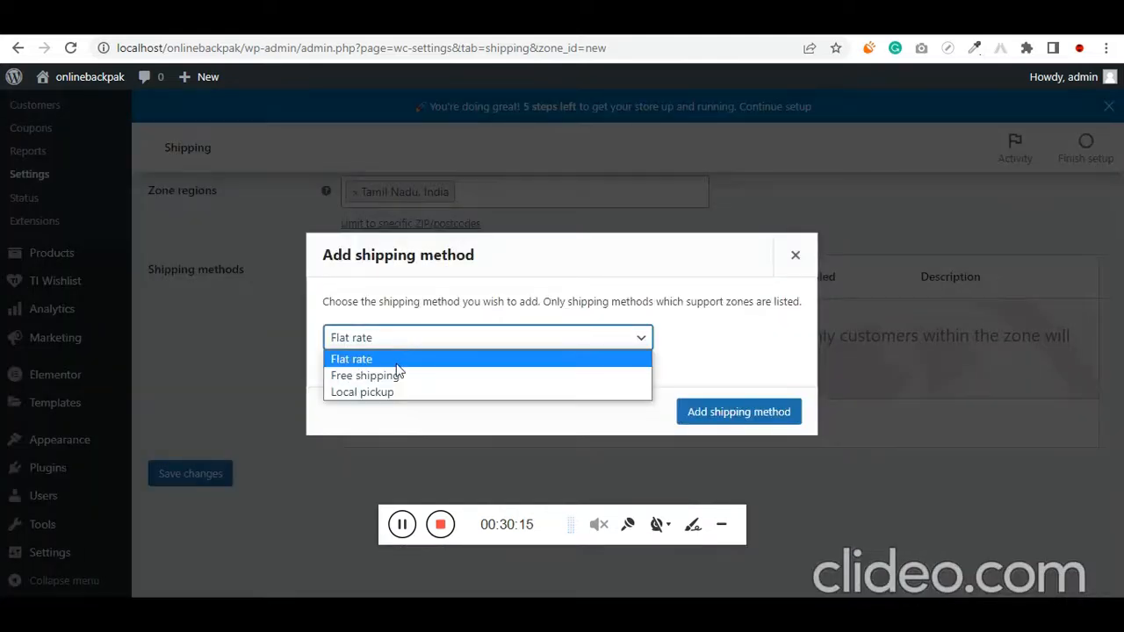
{"action": "left_click", "coordinate": [411, 358]}
{"action": "left_click", "coordinate": [717, 418]}
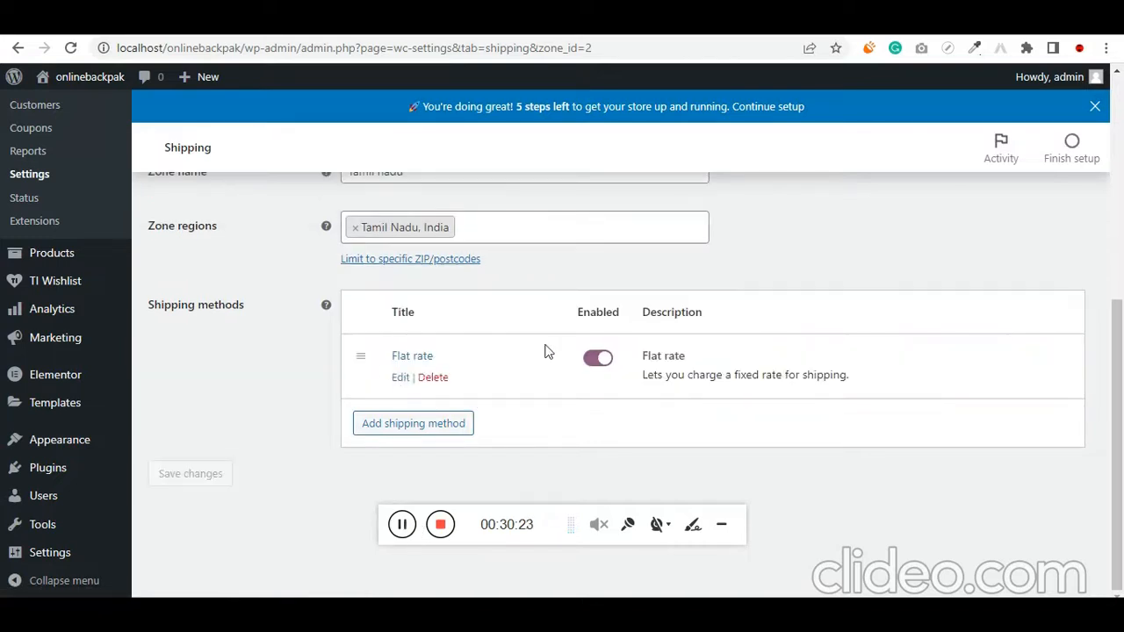
Set the Tamil nadu flat rate cost to 150 * [qty] and save the method settings
{"action": "left_click", "coordinate": [400, 377]}
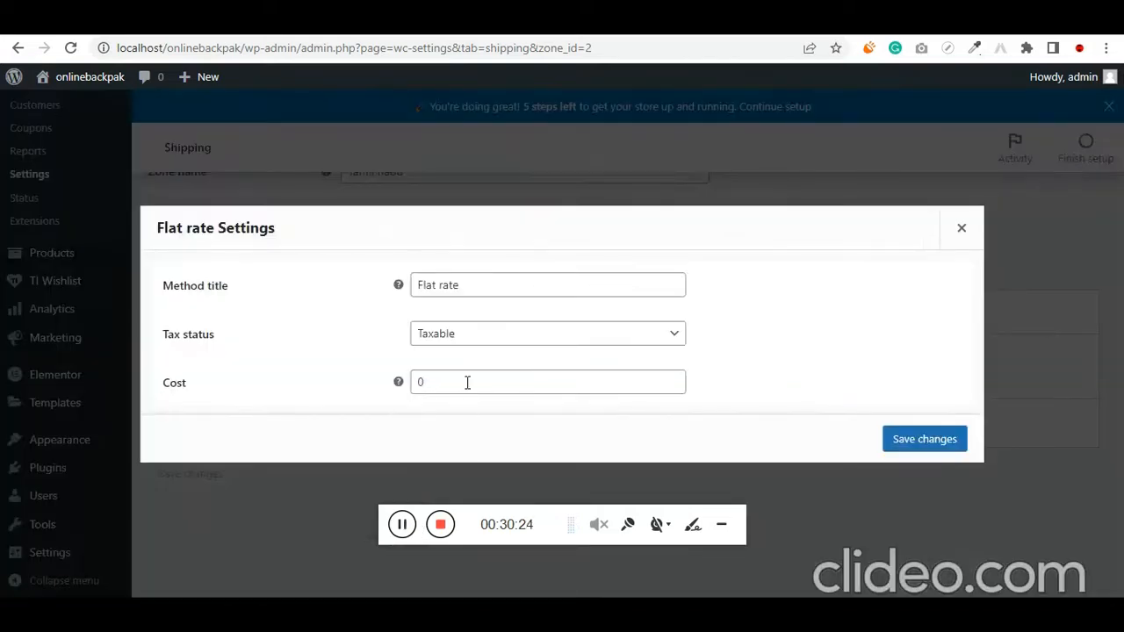
{"action": "double_click", "coordinate": [440, 389]}
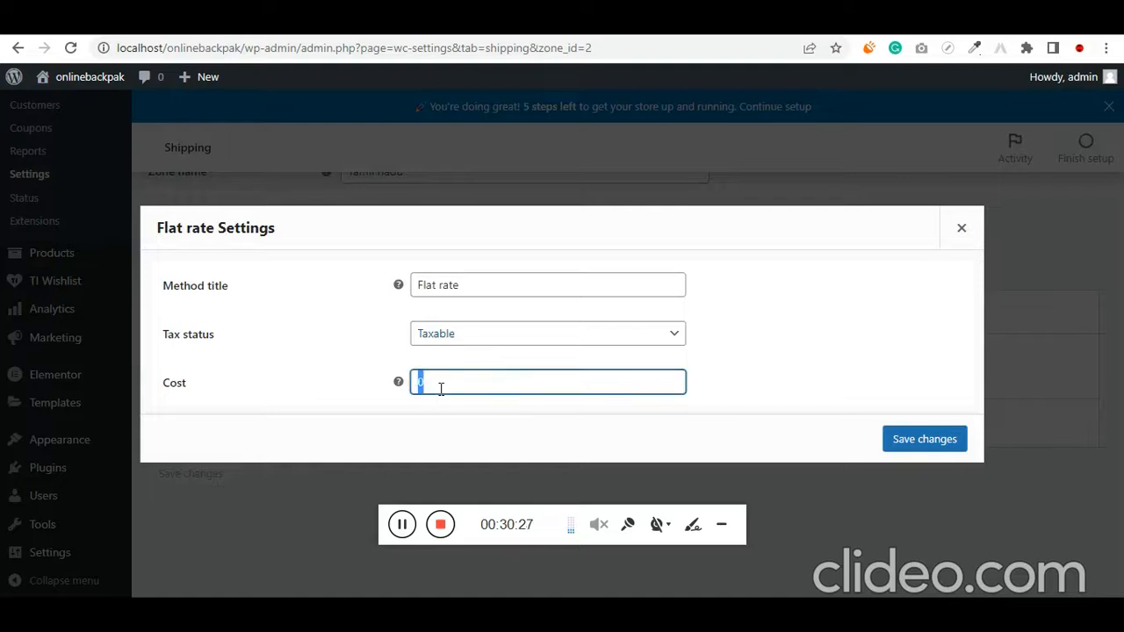
{"action": "type", "text": "150 * [qty"}
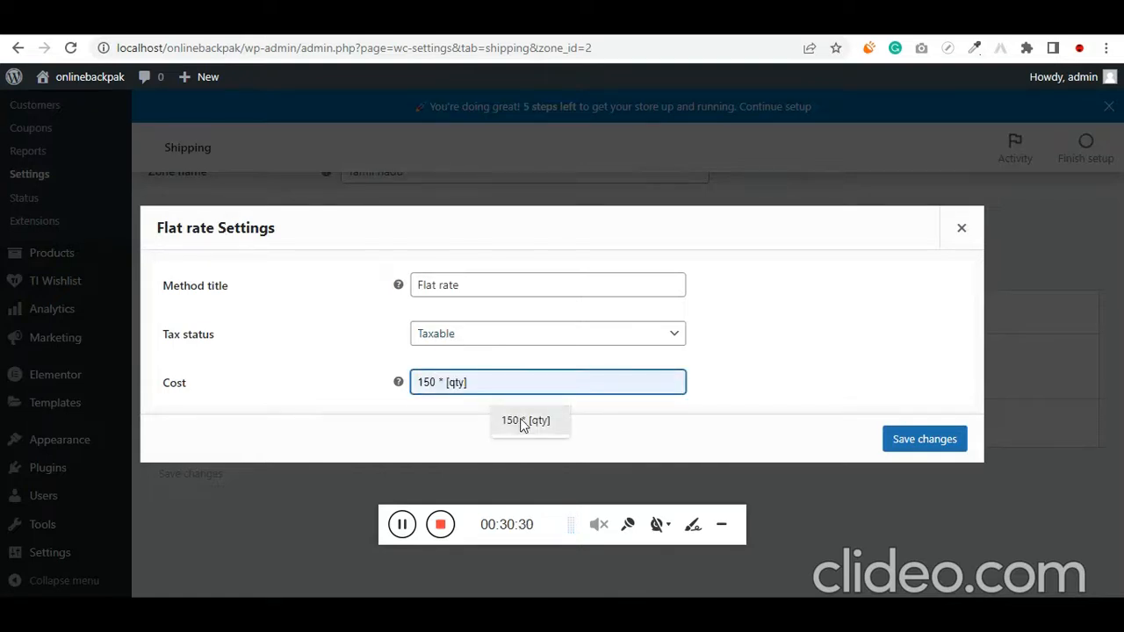
{"action": "left_click", "coordinate": [516, 421]}
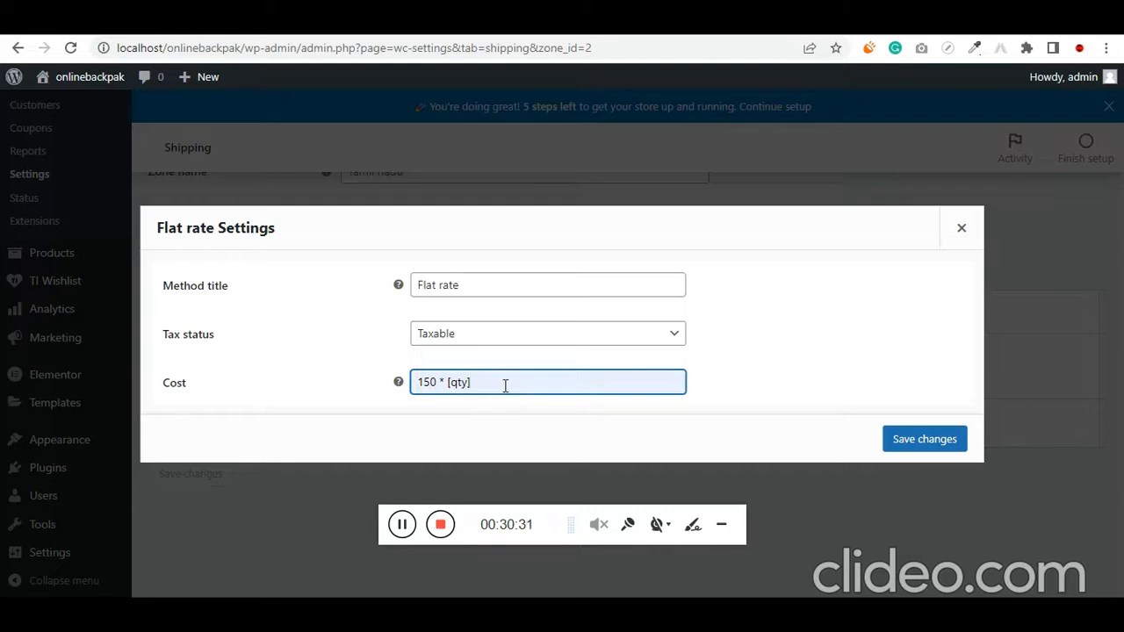
{"action": "left_click_drag", "start_coordinate": [505, 386], "coordinate": [416, 384]}
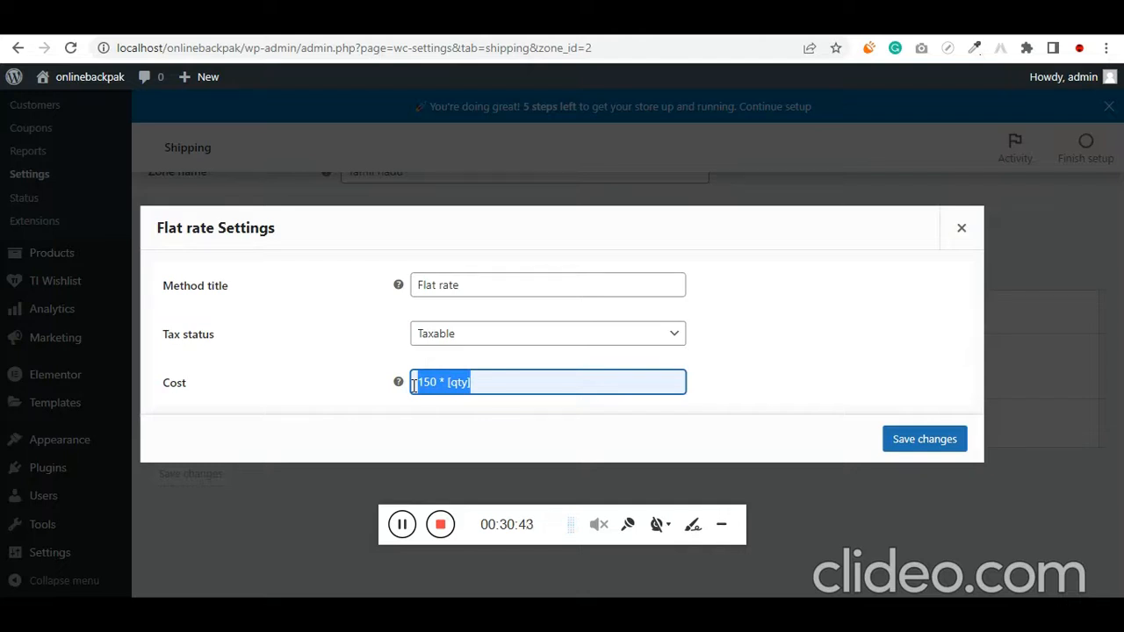
{"action": "left_click", "coordinate": [529, 386]}
{"action": "left_click_drag", "start_coordinate": [437, 386], "coordinate": [479, 383]}
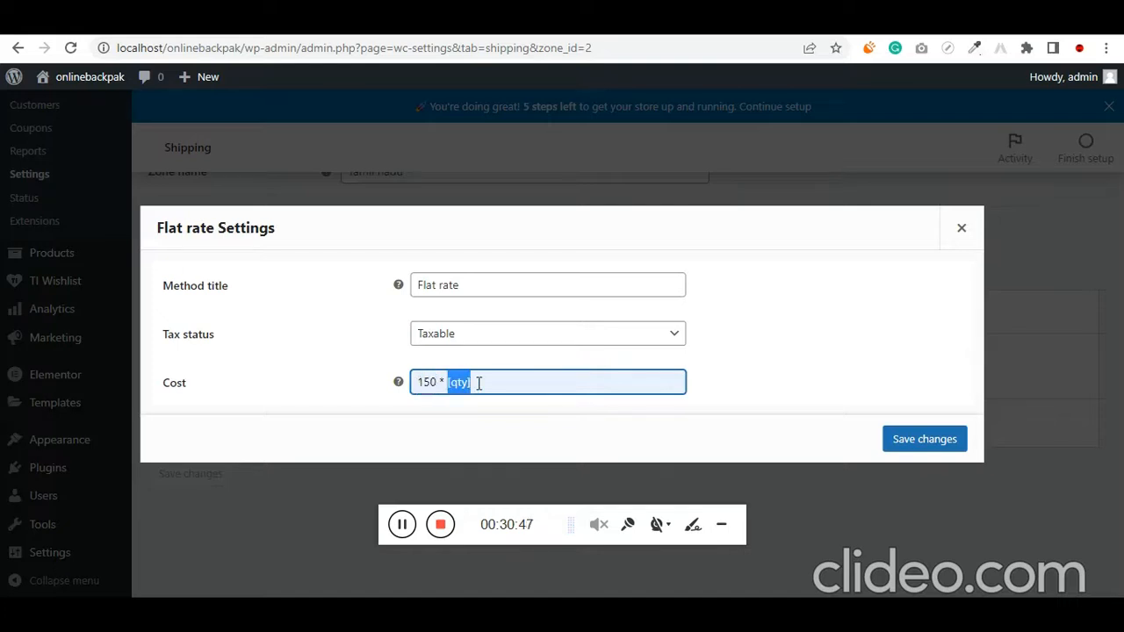
{"action": "left_click", "coordinate": [921, 441]}
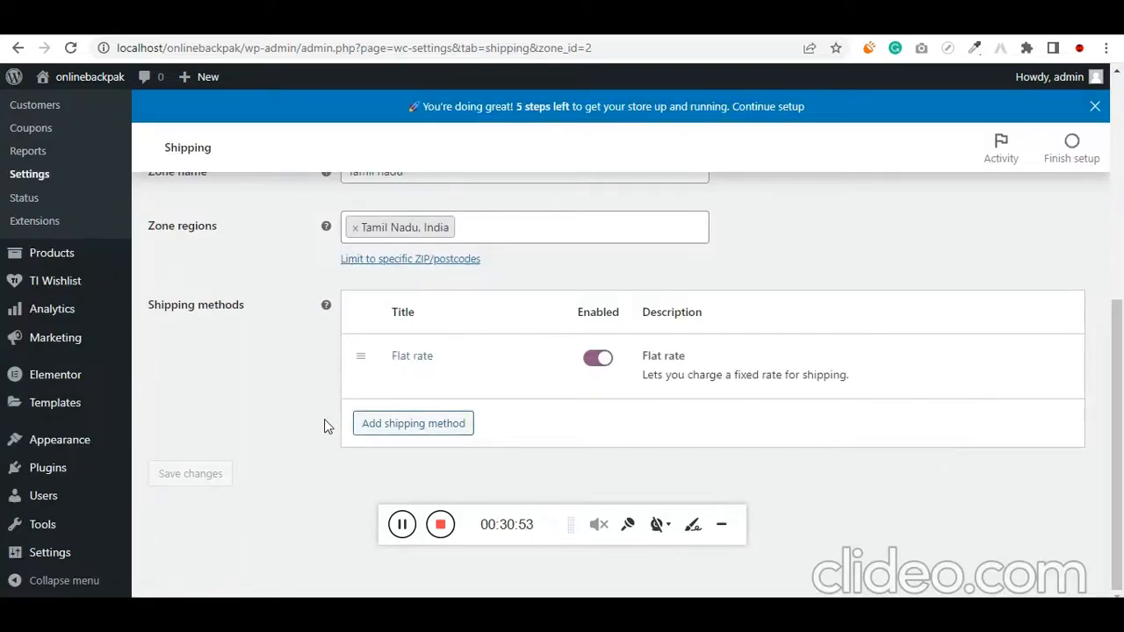
Return to the shipping zones list and start another zone named GOA
{"action": "scroll", "coordinate": [323, 426], "scroll_direction": "up", "scroll_amount": 3}
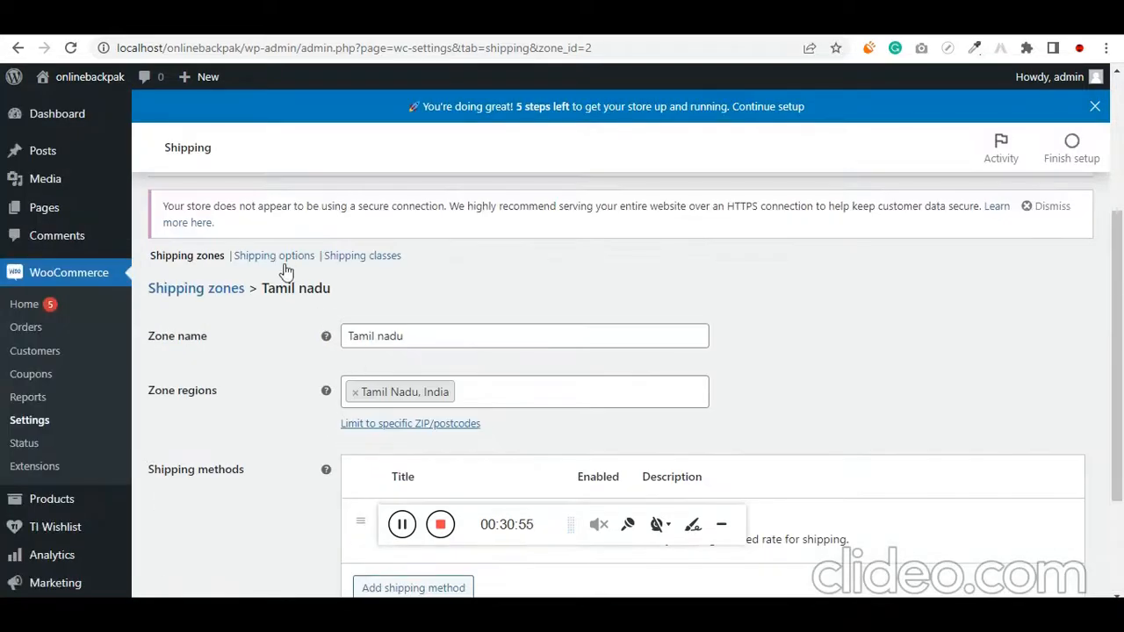
{"action": "left_click", "coordinate": [218, 287]}
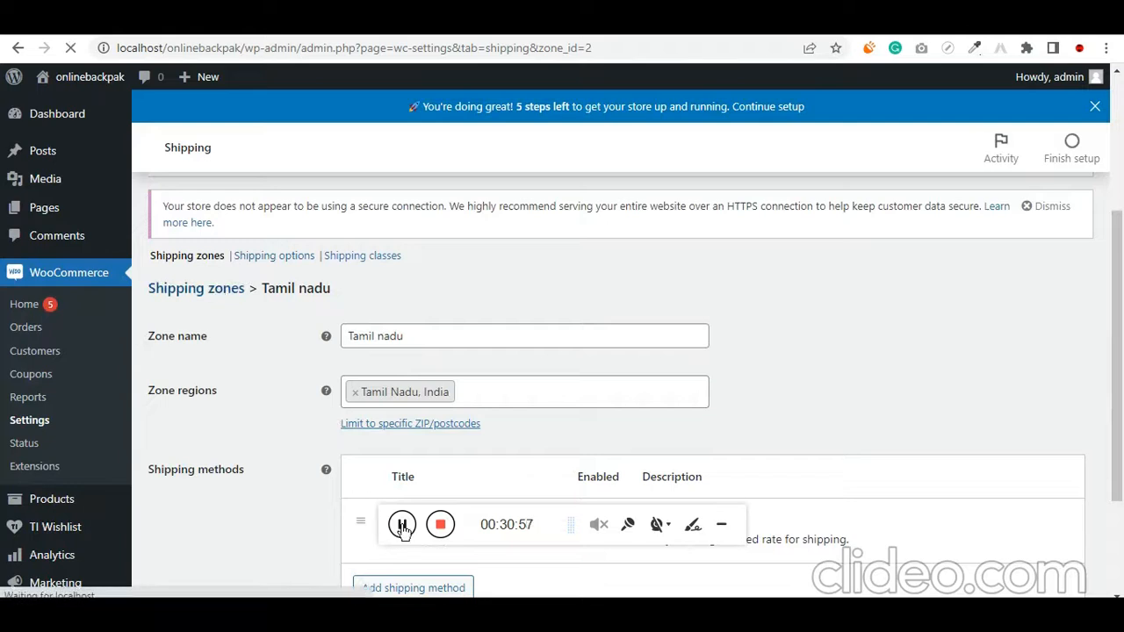
{"action": "scroll", "coordinate": [406, 477], "scroll_direction": "down", "scroll_amount": 2}
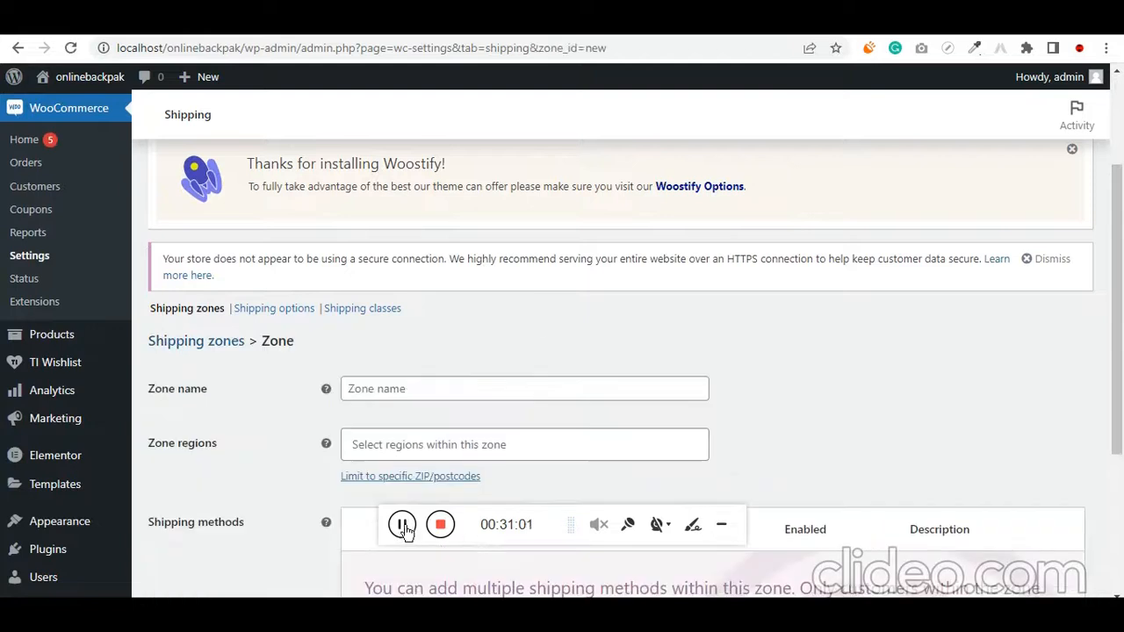
{"action": "scroll", "coordinate": [410, 395], "scroll_direction": "down", "scroll_amount": 2}
{"action": "left_click", "coordinate": [398, 224]}
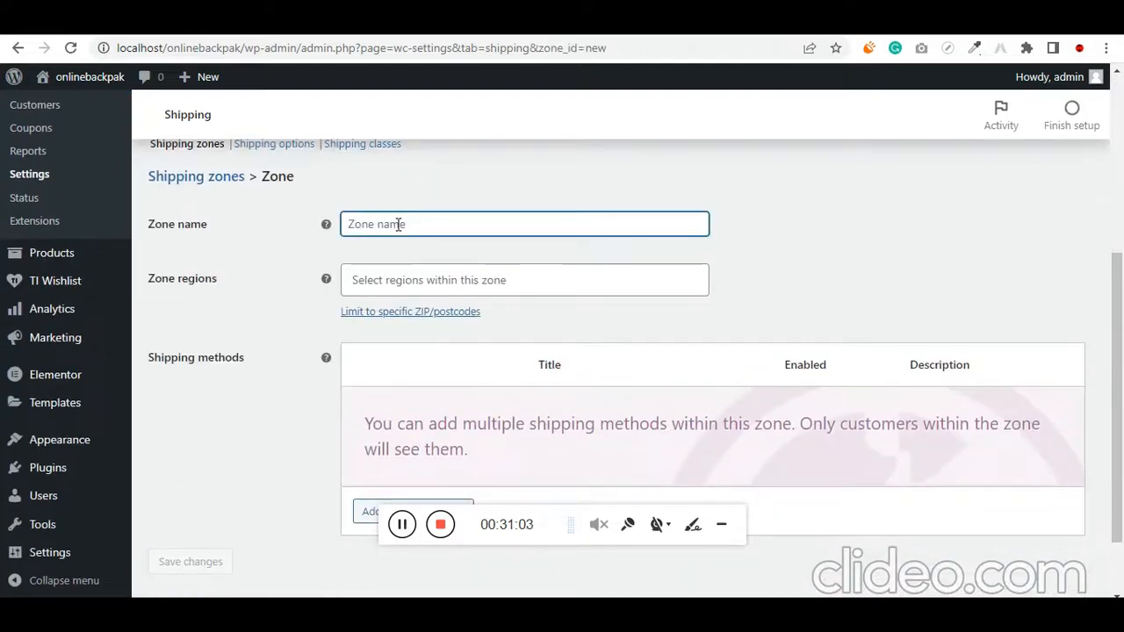
{"action": "type", "text": "GOA"}
Assign Goa, India as the region of the GOA shipping zone
{"action": "key", "text": "Tab"}
{"action": "type", "text": "GO"}
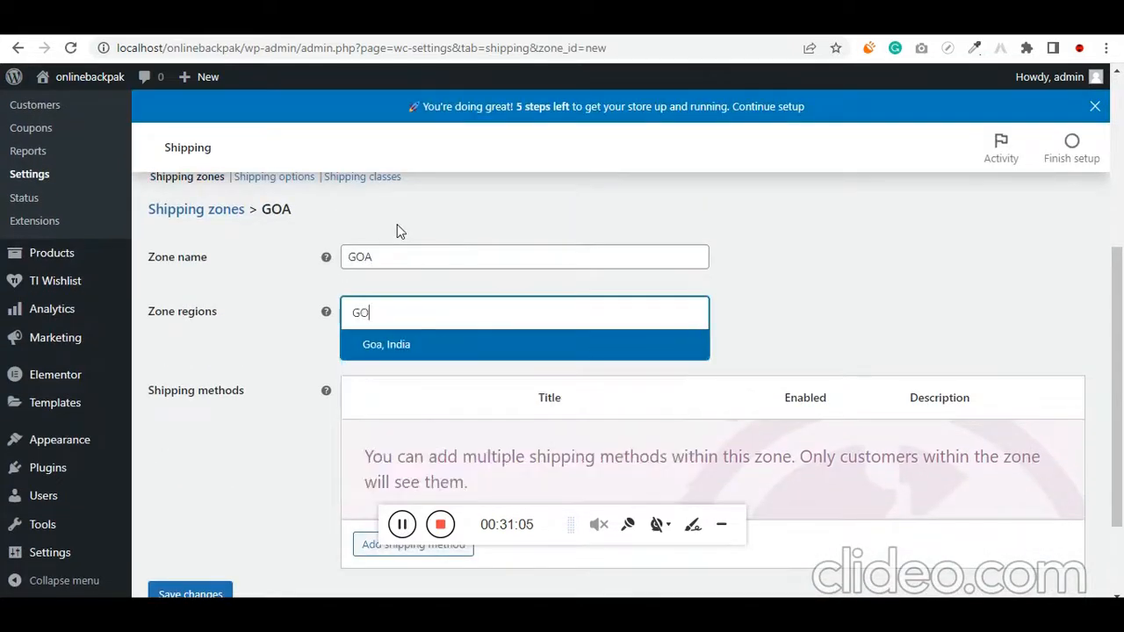
{"action": "key", "text": "BackSpace"}
{"action": "key", "text": "BackSpace"}
{"action": "type", "text": "goa"}
{"action": "left_click", "coordinate": [378, 351]}
Add Flat rate as the shipping method for the GOA zone
{"action": "scroll", "coordinate": [356, 360], "scroll_direction": "down", "scroll_amount": 3}
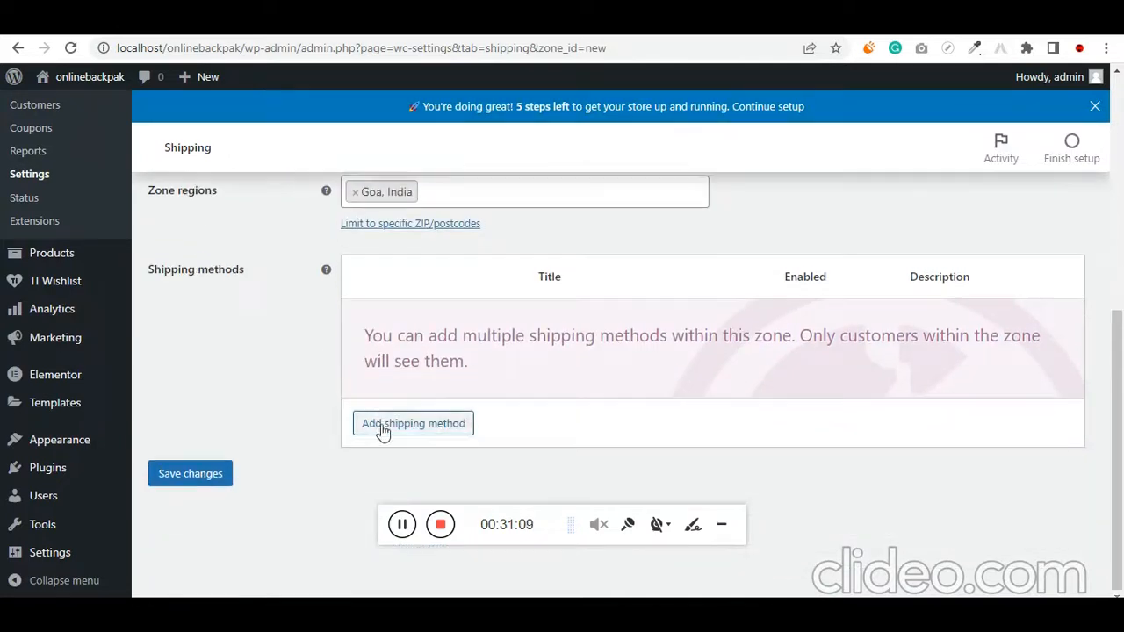
{"action": "left_click", "coordinate": [409, 424]}
{"action": "left_click", "coordinate": [380, 344]}
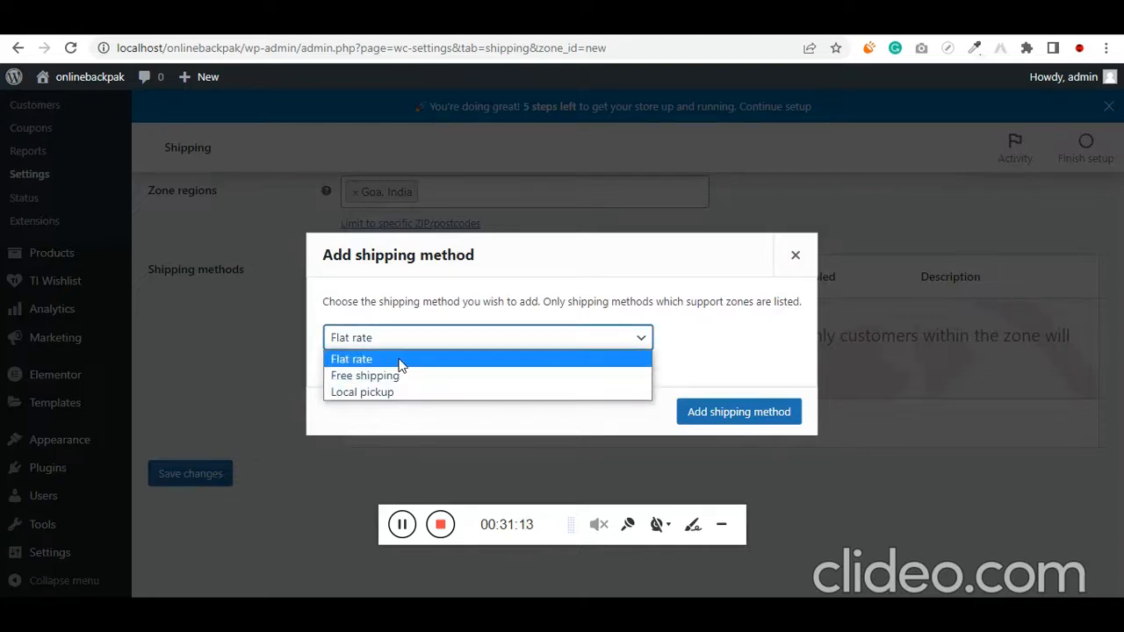
{"action": "left_click", "coordinate": [399, 359]}
{"action": "left_click", "coordinate": [717, 421]}
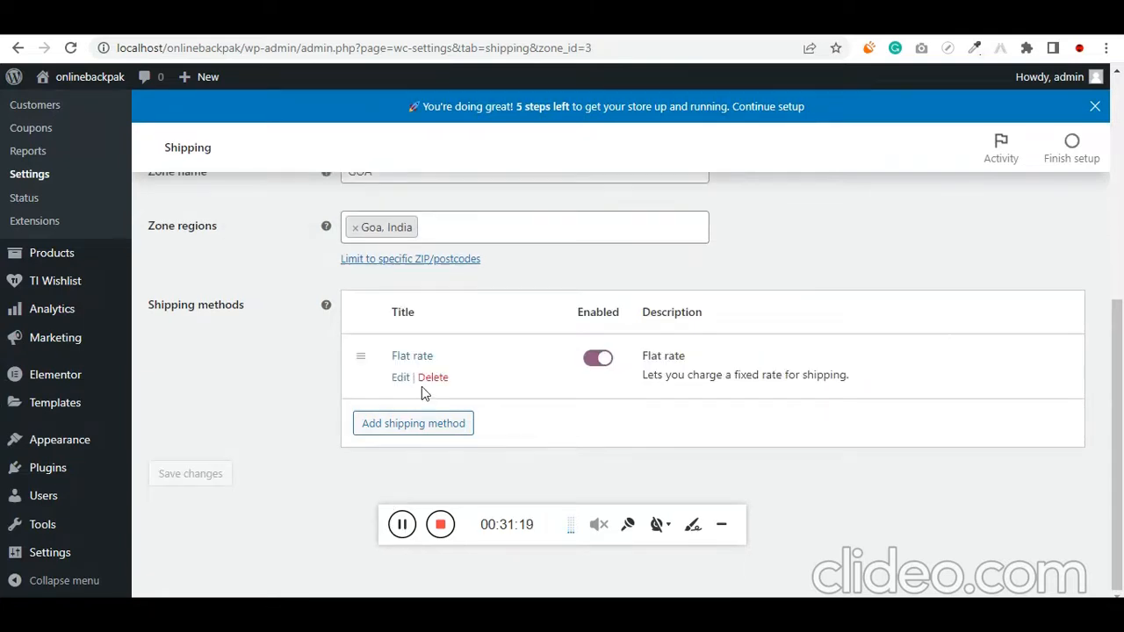
Set the GOA flat rate cost to 100 * [qty] and save the method settings
{"action": "left_click", "coordinate": [402, 383]}
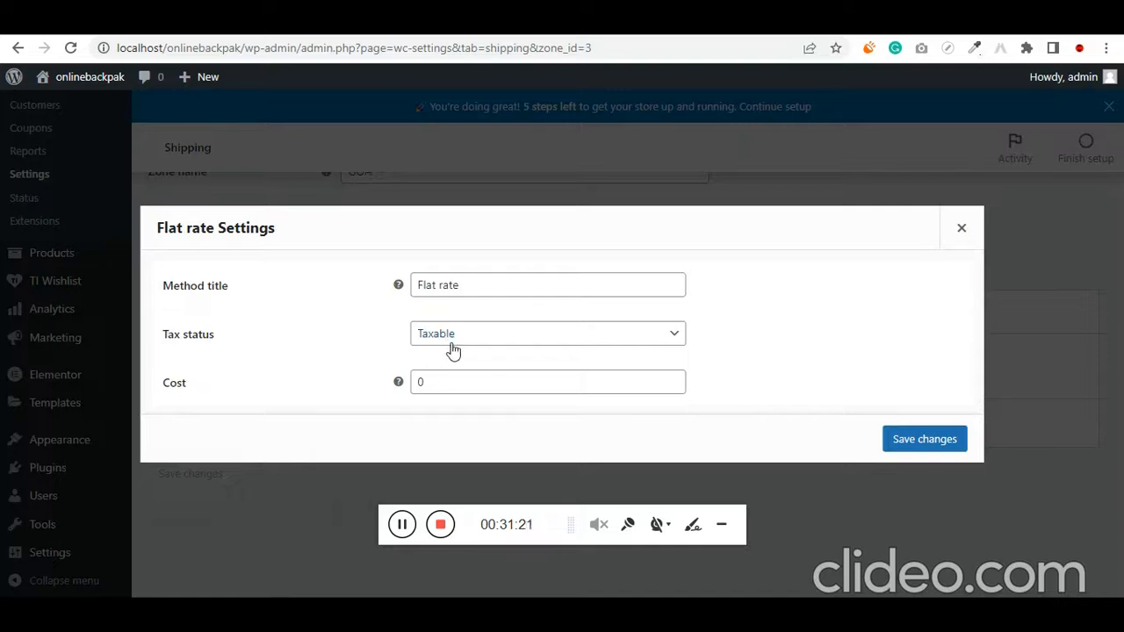
{"action": "left_click", "coordinate": [449, 383]}
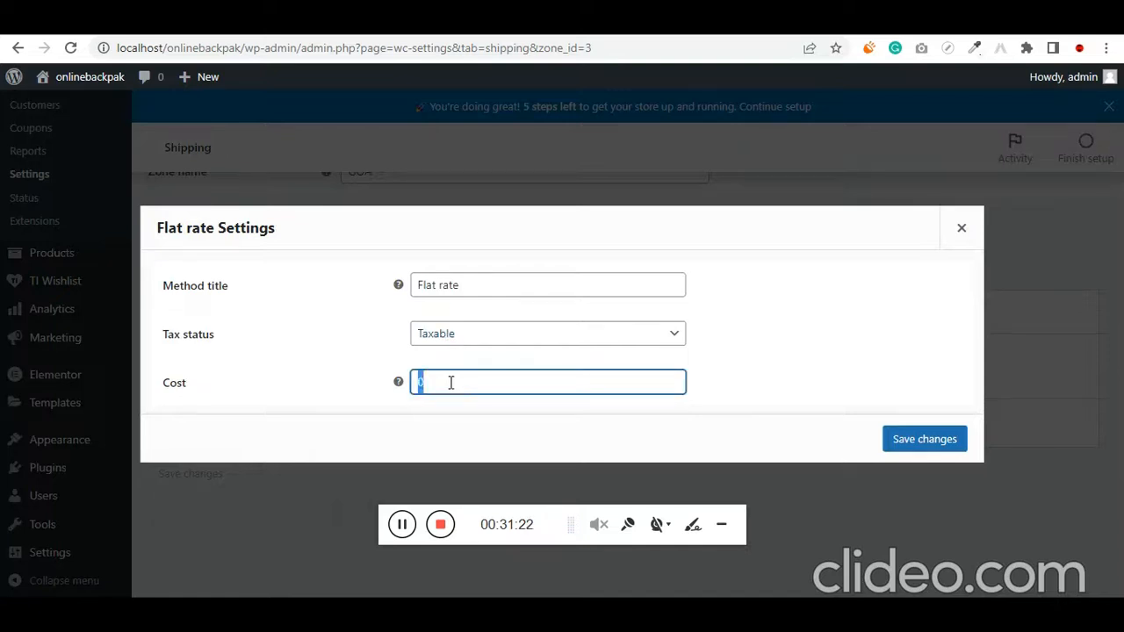
{"action": "type", "text": "100 * [qty"}
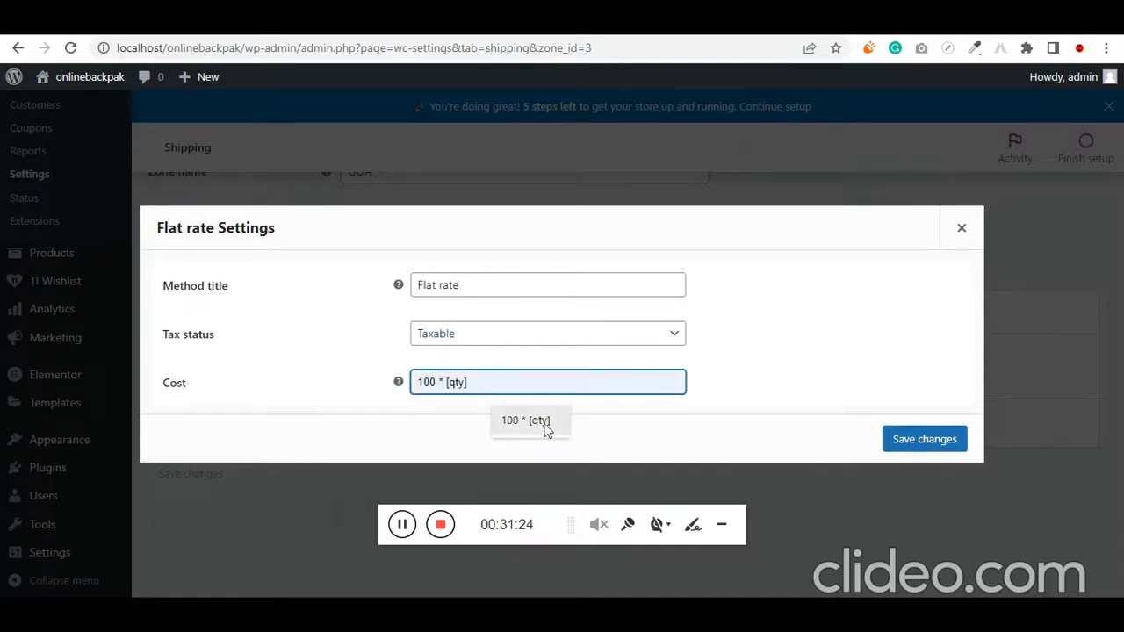
{"action": "left_click", "coordinate": [527, 420]}
{"action": "left_click_drag", "start_coordinate": [449, 382], "coordinate": [475, 383]}
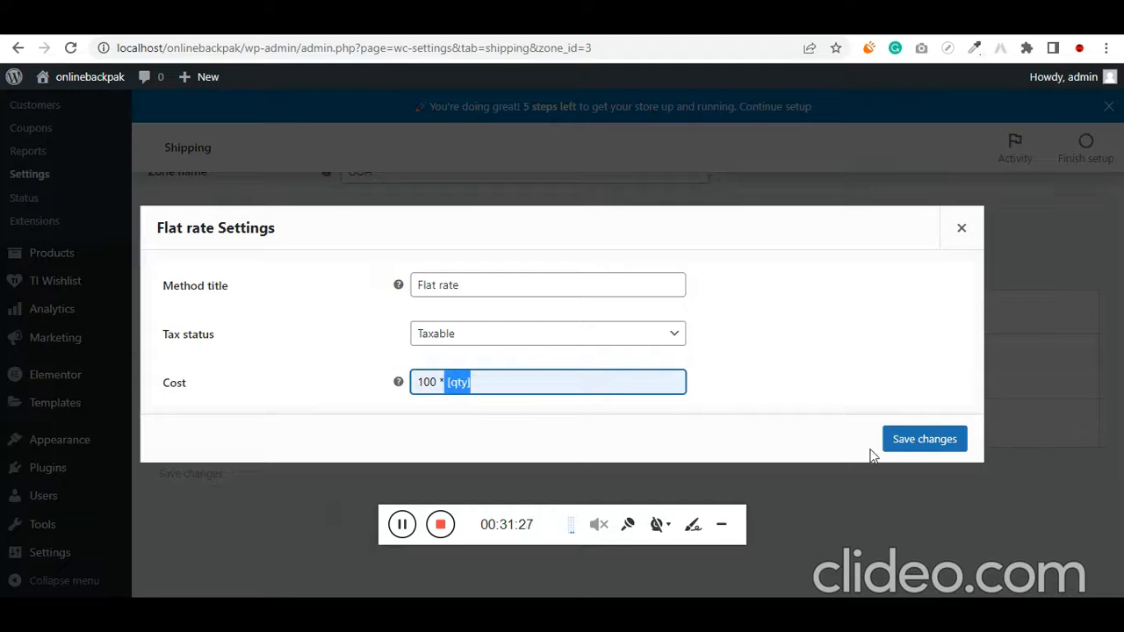
{"action": "left_click", "coordinate": [910, 442]}
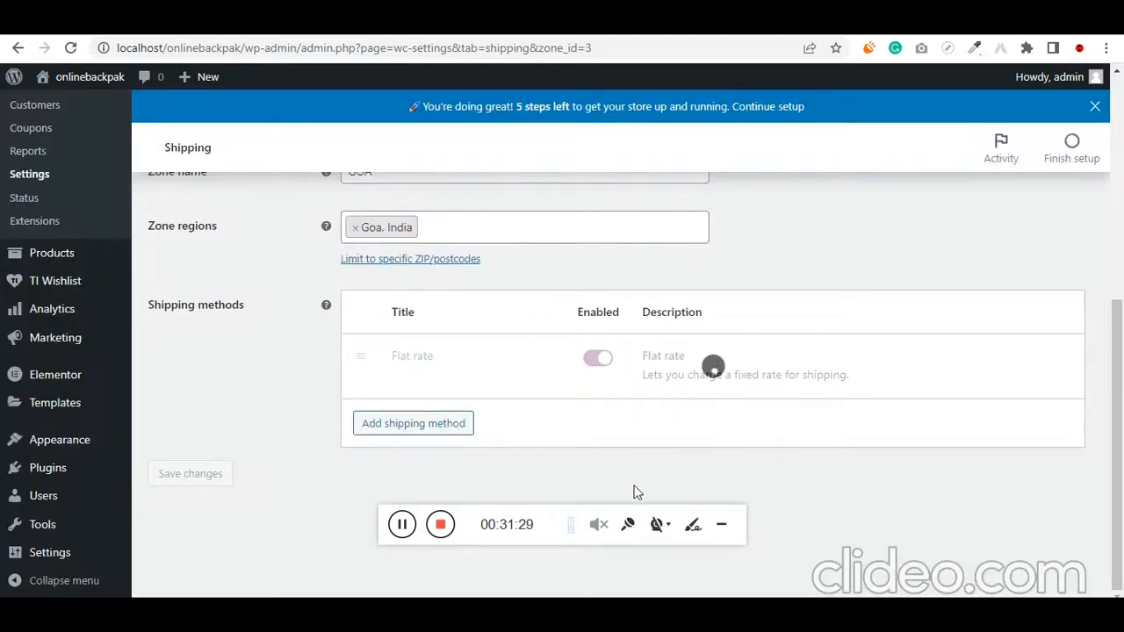
{"action": "left_click", "coordinate": [404, 526]}
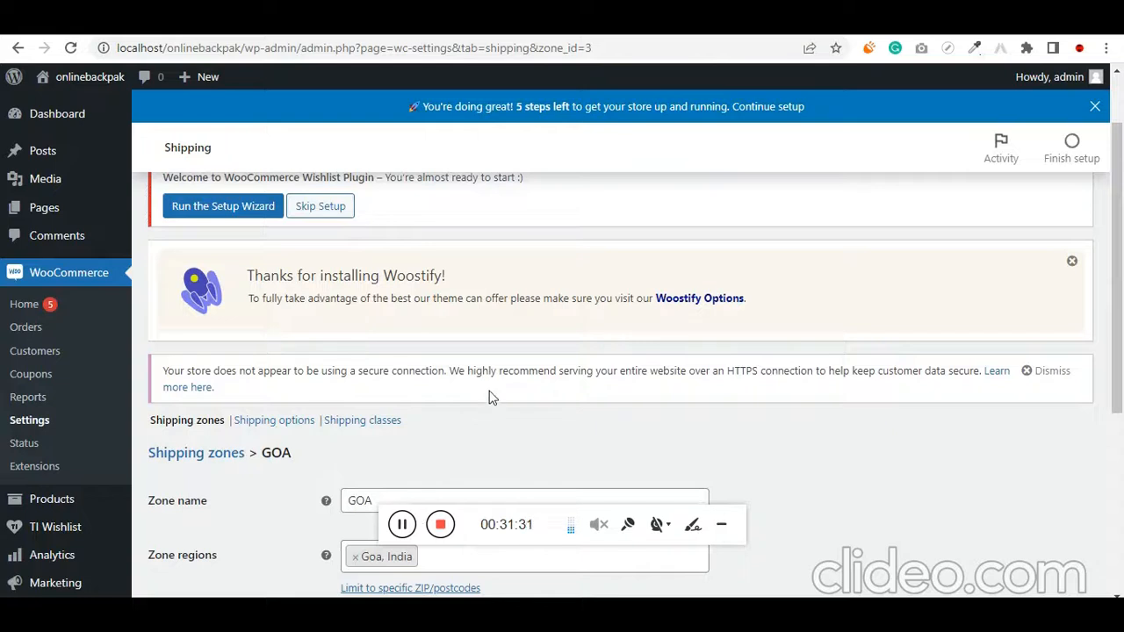
Open the WooCommerce payment settings and start setting up the Razorpay extension from the additional payment options
{"action": "scroll", "coordinate": [492, 398], "scroll_direction": "up", "scroll_amount": 2}
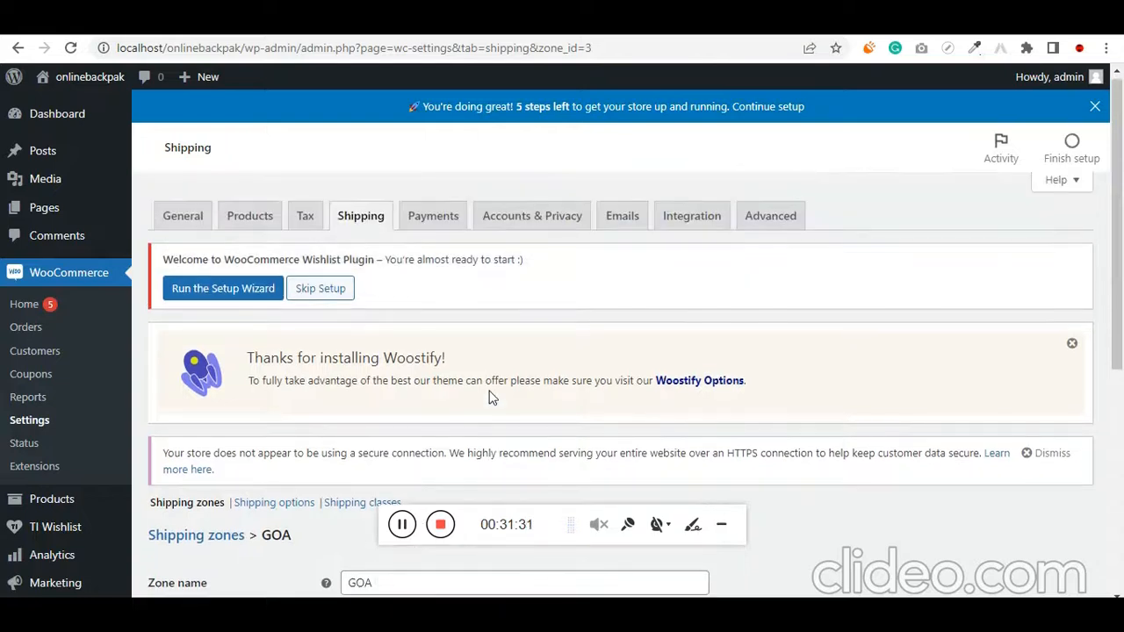
{"action": "left_click", "coordinate": [432, 215]}
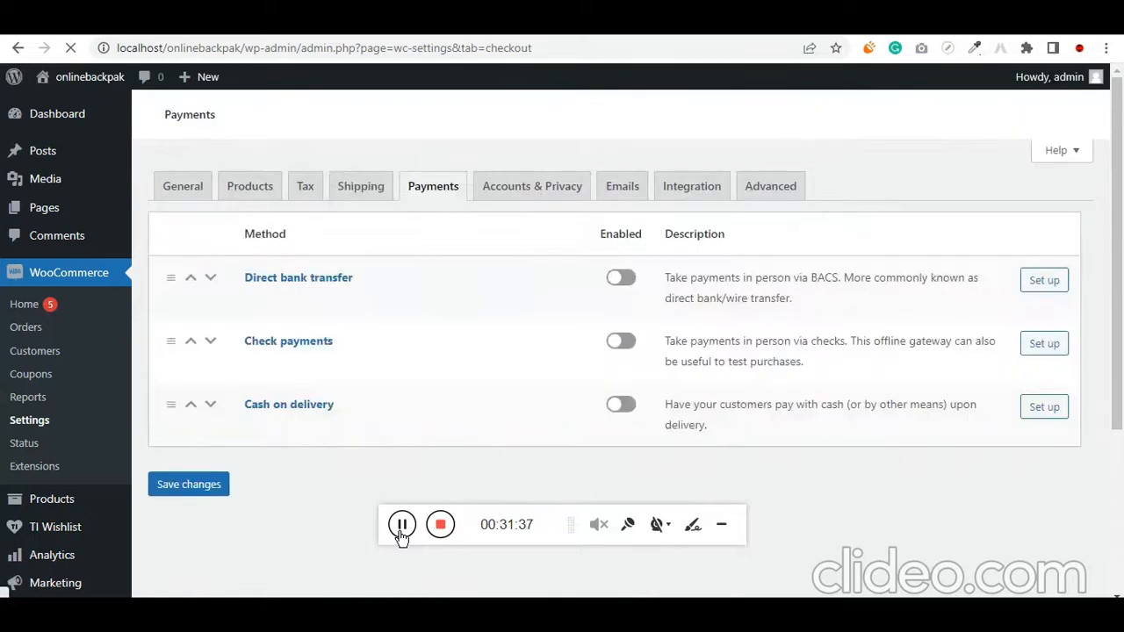
{"action": "scroll", "coordinate": [462, 456], "scroll_direction": "down", "scroll_amount": 3}
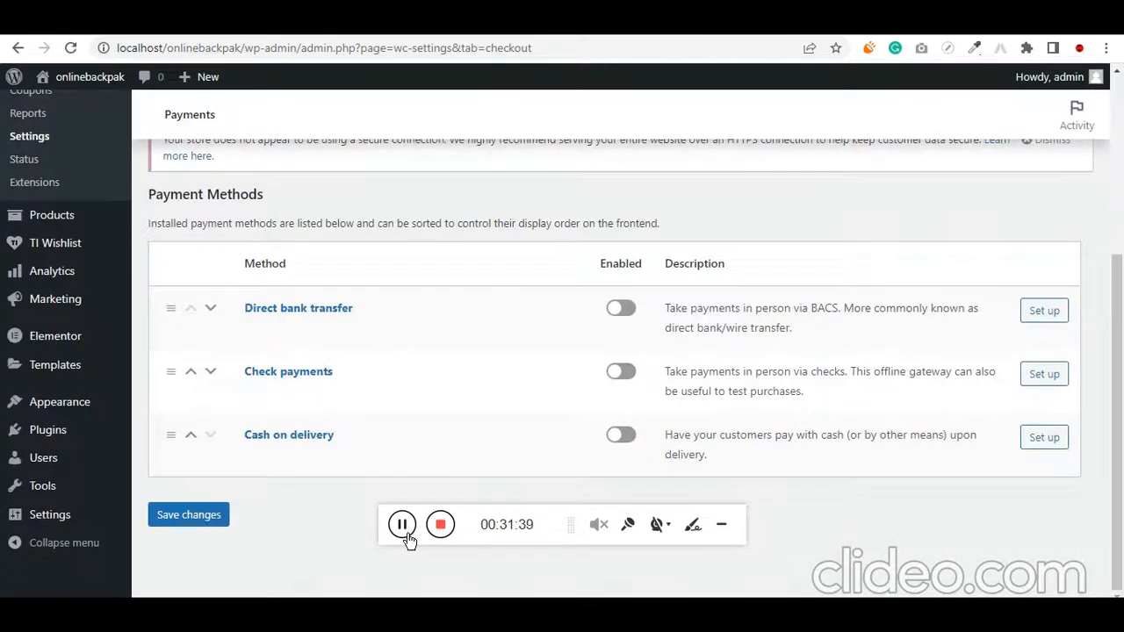
{"action": "scroll", "coordinate": [404, 535], "scroll_direction": "down", "scroll_amount": 4}
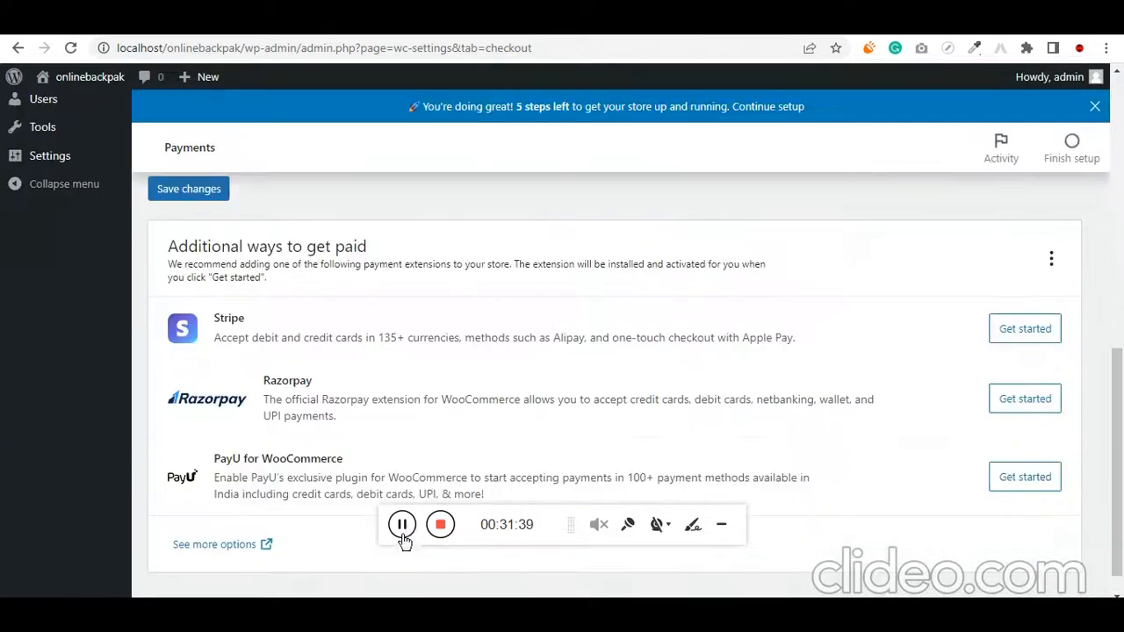
{"action": "left_click", "coordinate": [1015, 407]}
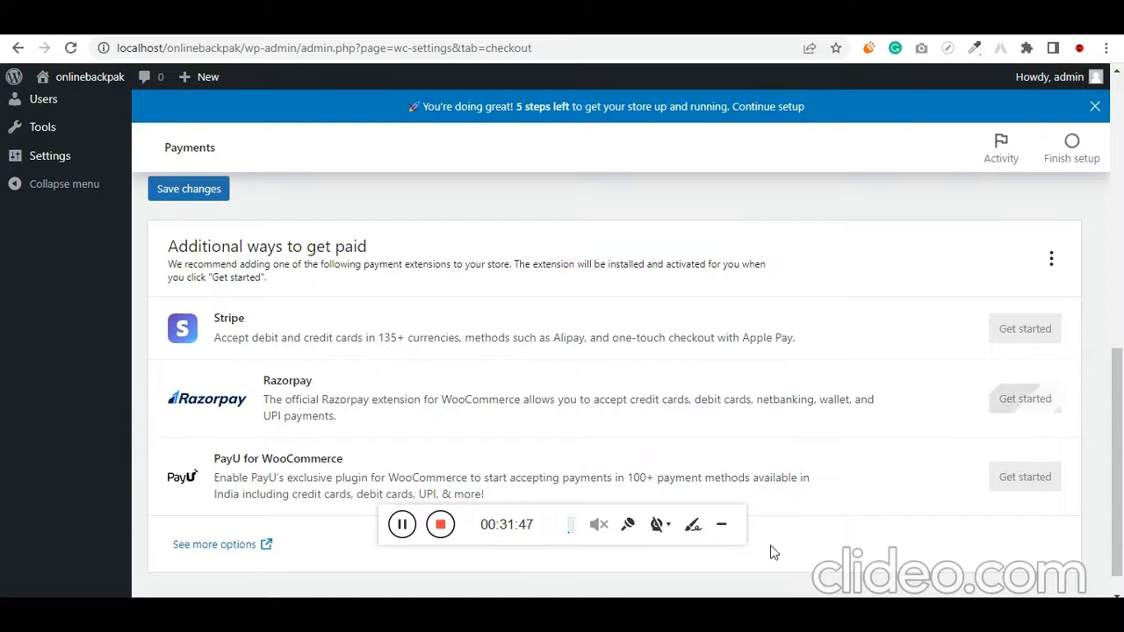
Look up the Razorpay test API credentials in the Notepad notes, and return to the payment settings
{"action": "left_click", "coordinate": [648, 613]}
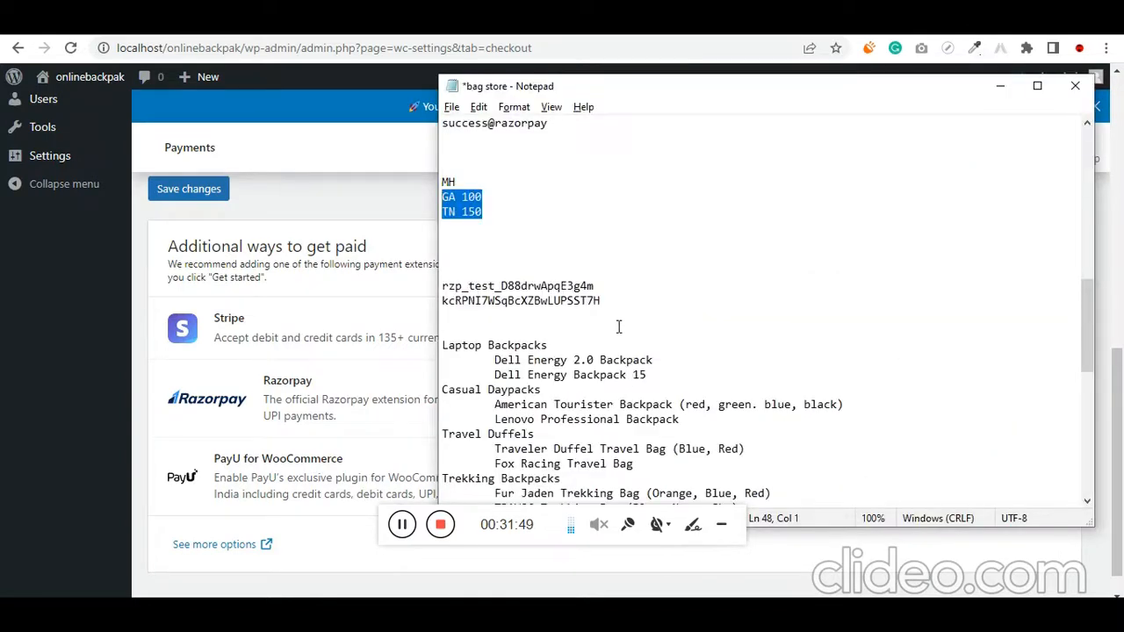
{"action": "left_click_drag", "start_coordinate": [635, 298], "coordinate": [437, 289]}
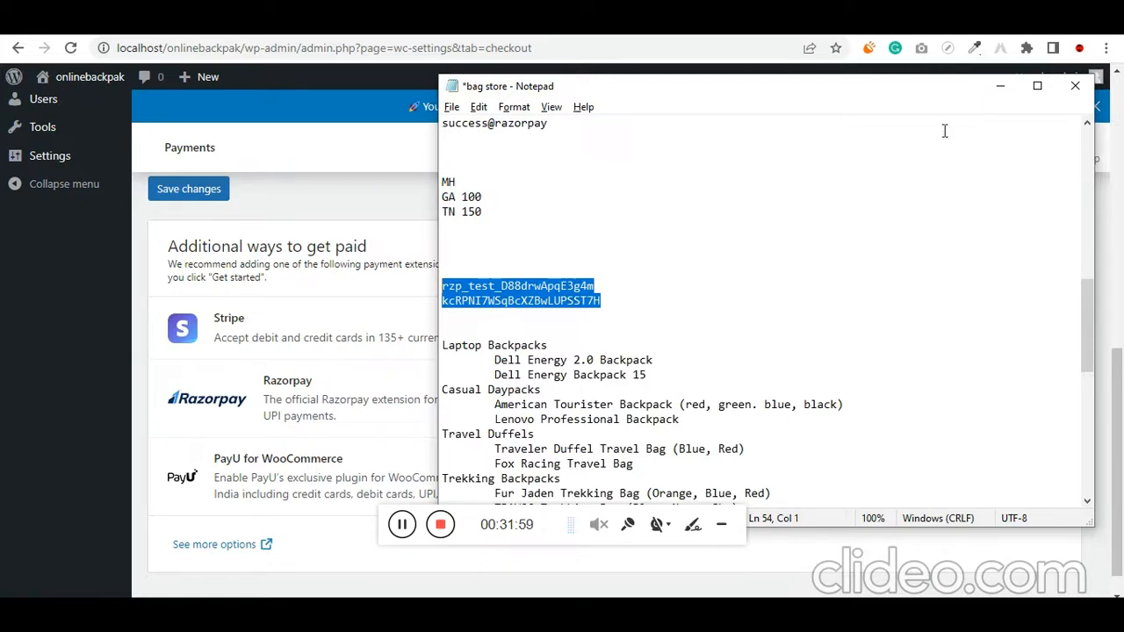
{"action": "left_click_drag", "start_coordinate": [618, 304], "coordinate": [443, 290]}
{"action": "left_click", "coordinate": [998, 86]}
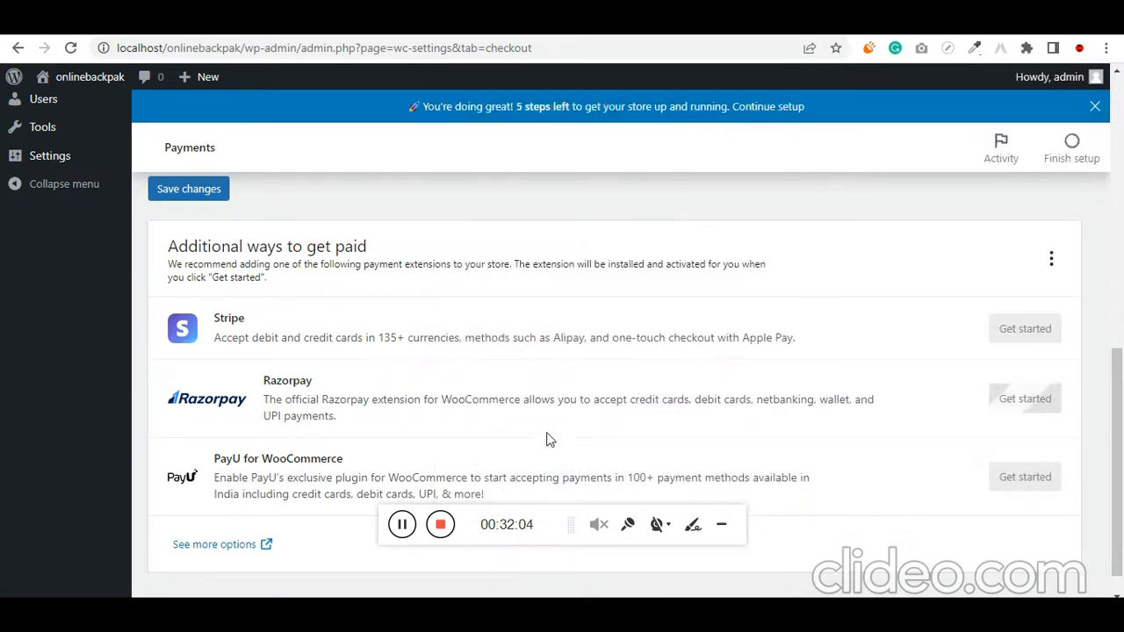
Copy the Razorpay test key ID from the Notepad notes into the gateway's Key ID field, and return to the notes
{"action": "scroll", "coordinate": [660, 377], "scroll_direction": "down", "scroll_amount": 5}
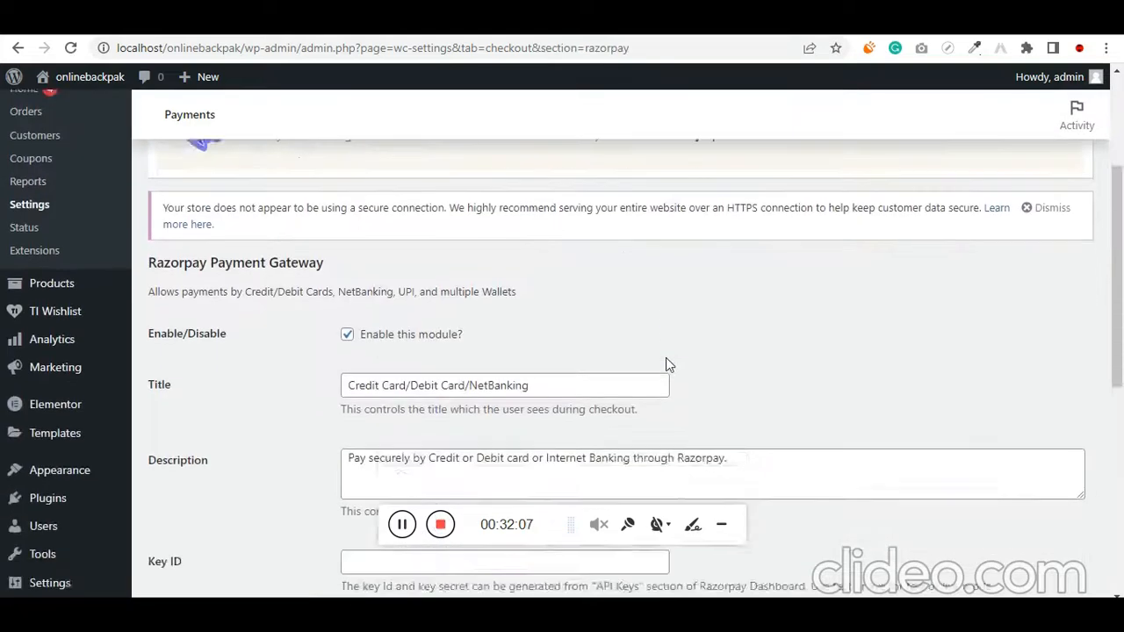
{"action": "scroll", "coordinate": [399, 344], "scroll_direction": "down", "scroll_amount": 1}
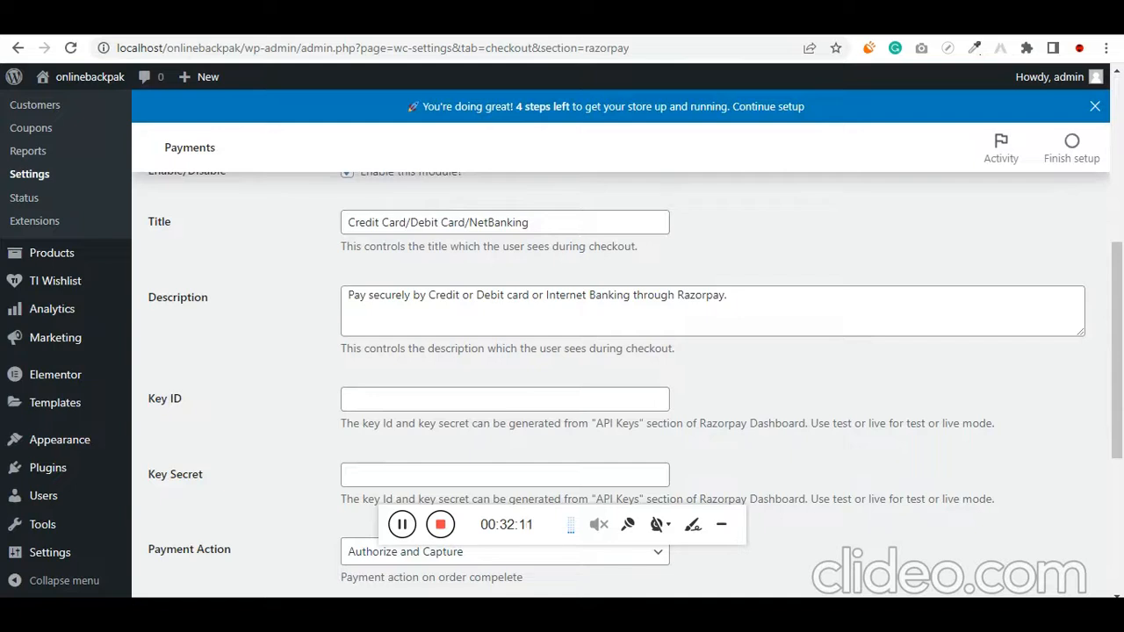
{"action": "key", "text": "alt+Tab"}
{"action": "left_click_drag", "start_coordinate": [594, 286], "coordinate": [422, 285]}
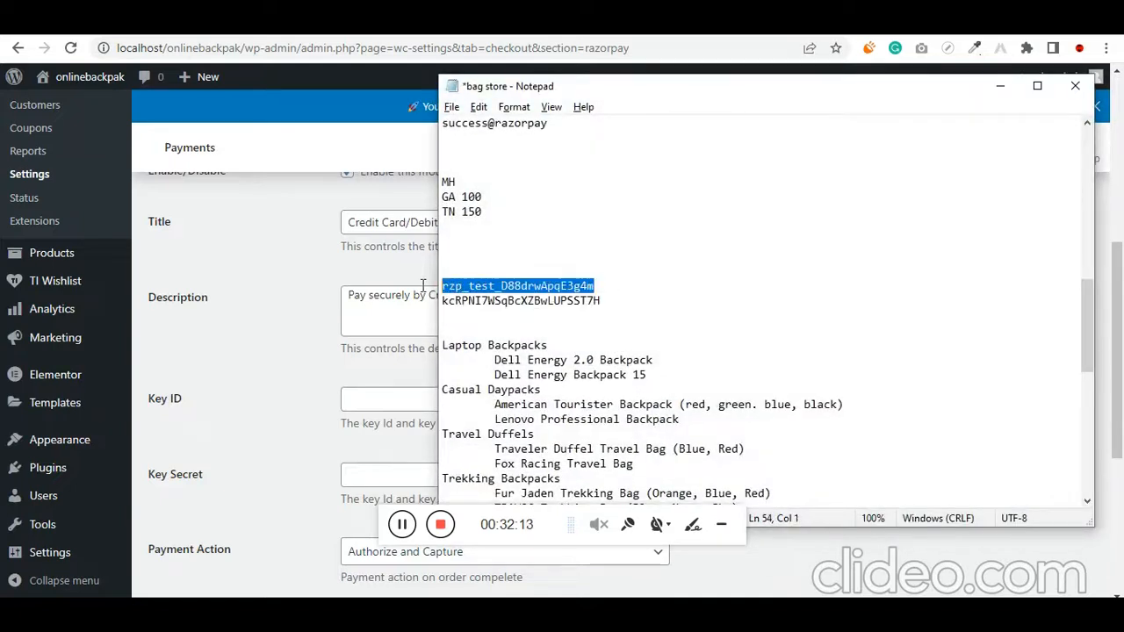
{"action": "key", "text": "ctrl+c"}
{"action": "left_click", "coordinate": [360, 399]}
{"action": "key", "text": "ctrl+v"}
{"action": "key", "text": "alt+Tab"}
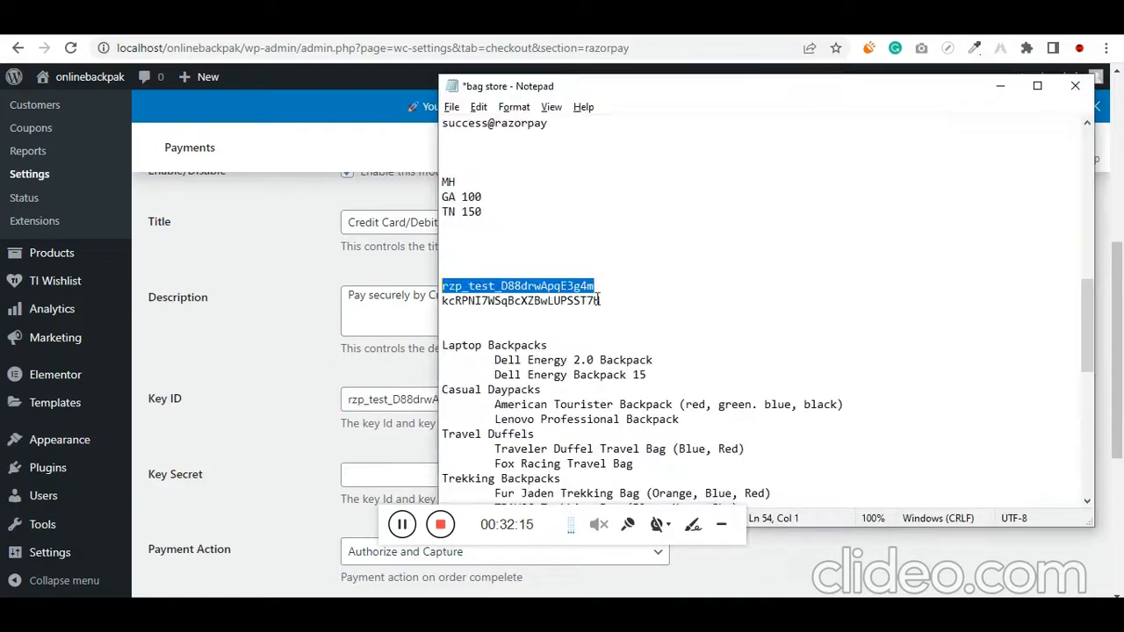
Copy the Razorpay test key secret from the Notepad notes into the gateway's Key Secret field and save the payment settings
{"action": "left_click_drag", "start_coordinate": [600, 300], "coordinate": [442, 300]}
{"action": "key", "text": "ctrl+c"}
{"action": "left_click", "coordinate": [384, 481]}
{"action": "key", "text": "ctrl+v"}
{"action": "scroll", "coordinate": [385, 481], "scroll_direction": "down", "scroll_amount": 4}
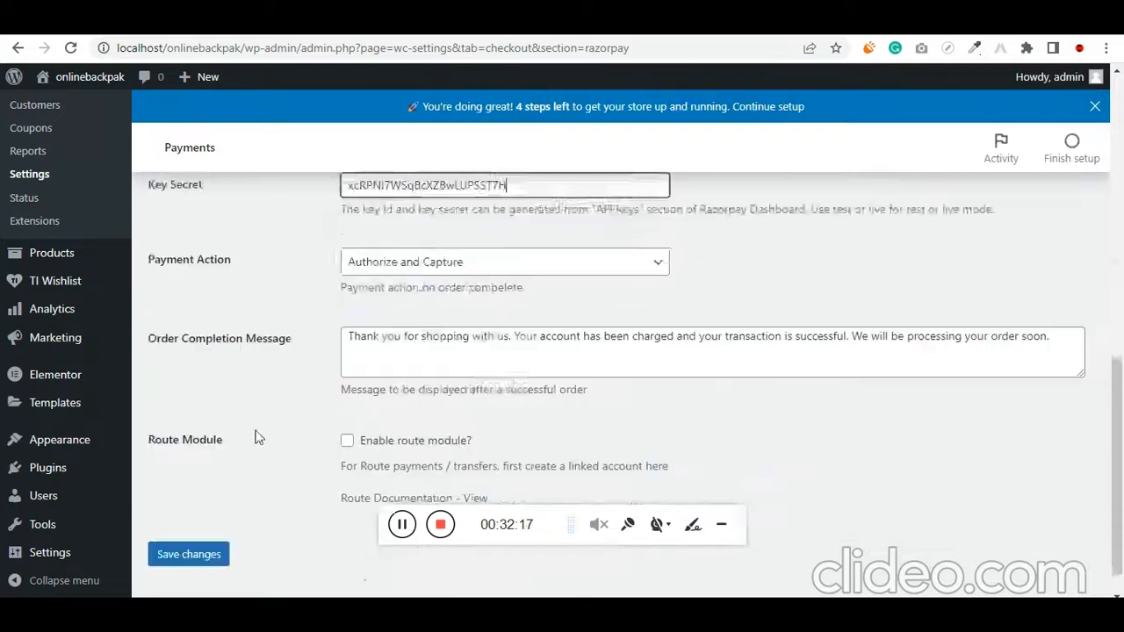
{"action": "left_click", "coordinate": [208, 523]}
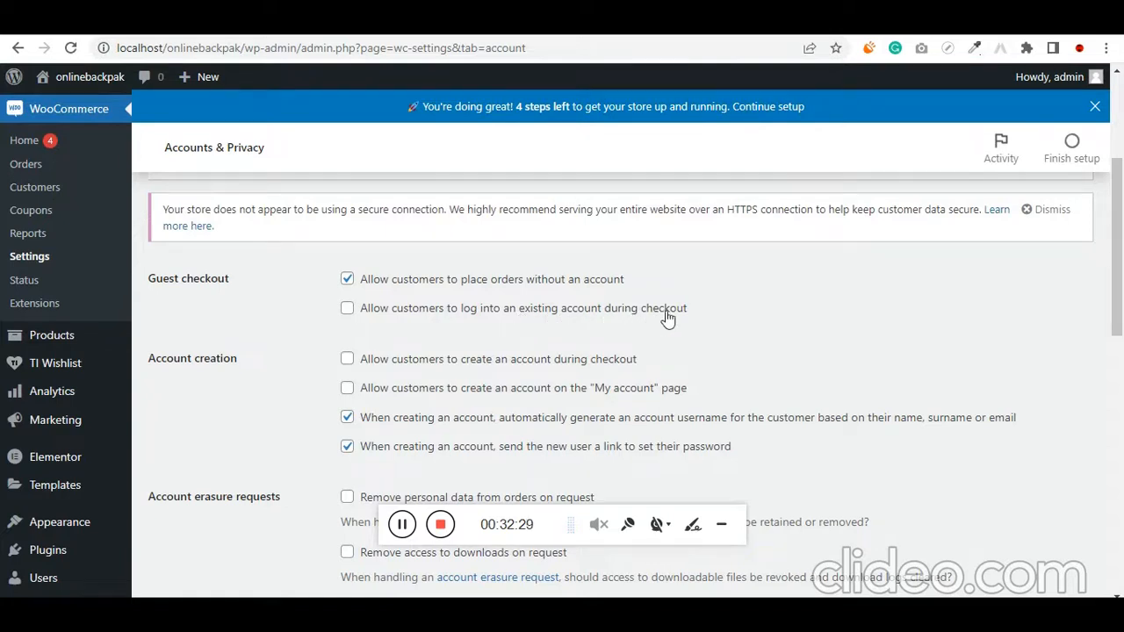
Review the Accounts & Privacy settings for guest checkout, account creation, privacy policy and personal data retention
{"action": "scroll", "coordinate": [435, 402], "scroll_direction": "down", "scroll_amount": 1}
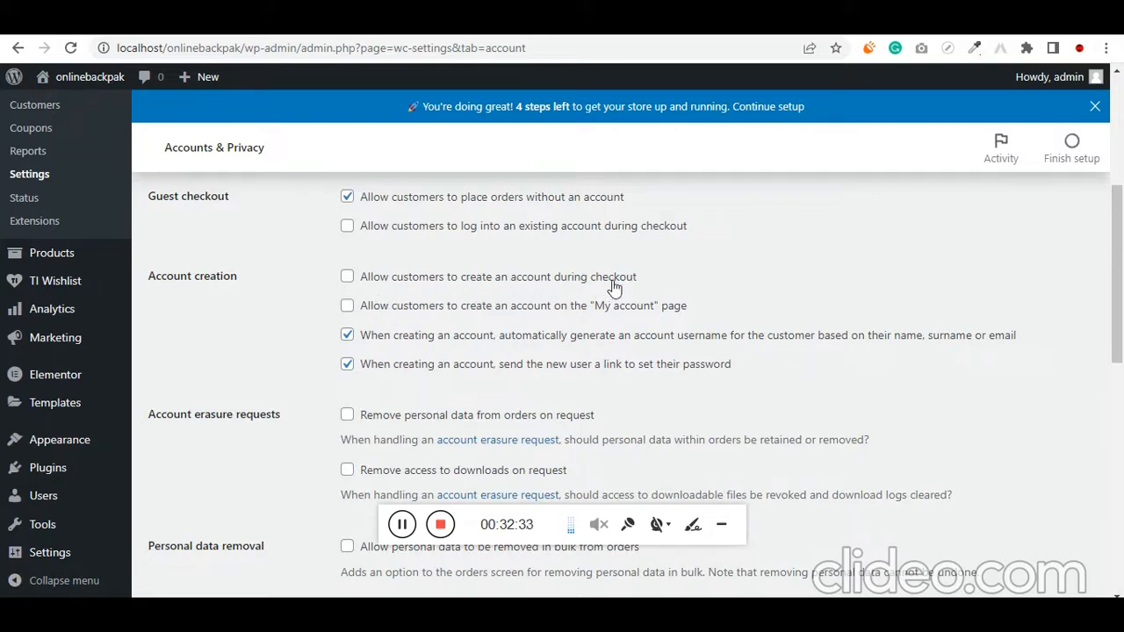
{"action": "scroll", "coordinate": [358, 435], "scroll_direction": "down", "scroll_amount": 4}
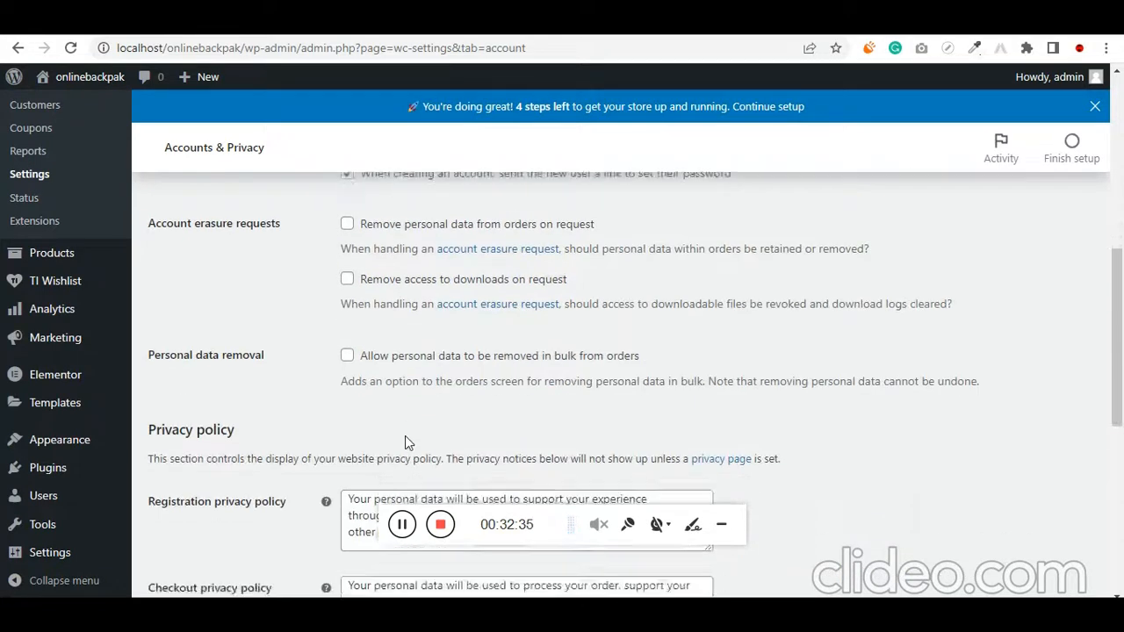
{"action": "scroll", "coordinate": [336, 460], "scroll_direction": "down", "scroll_amount": 4}
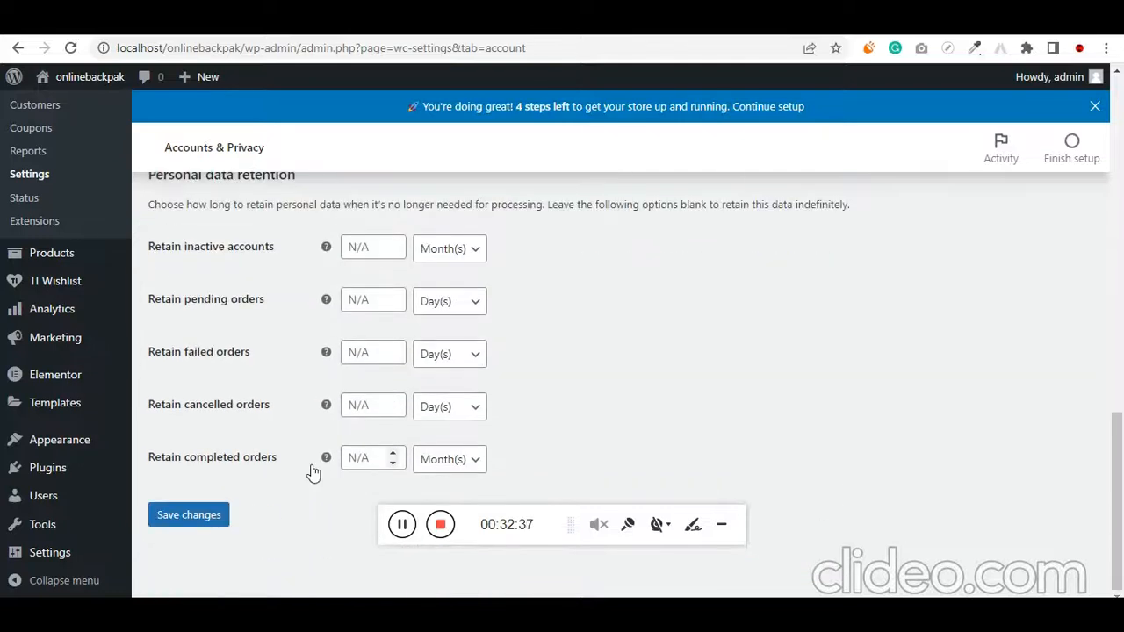
{"action": "scroll", "coordinate": [295, 463], "scroll_direction": "up", "scroll_amount": 15}
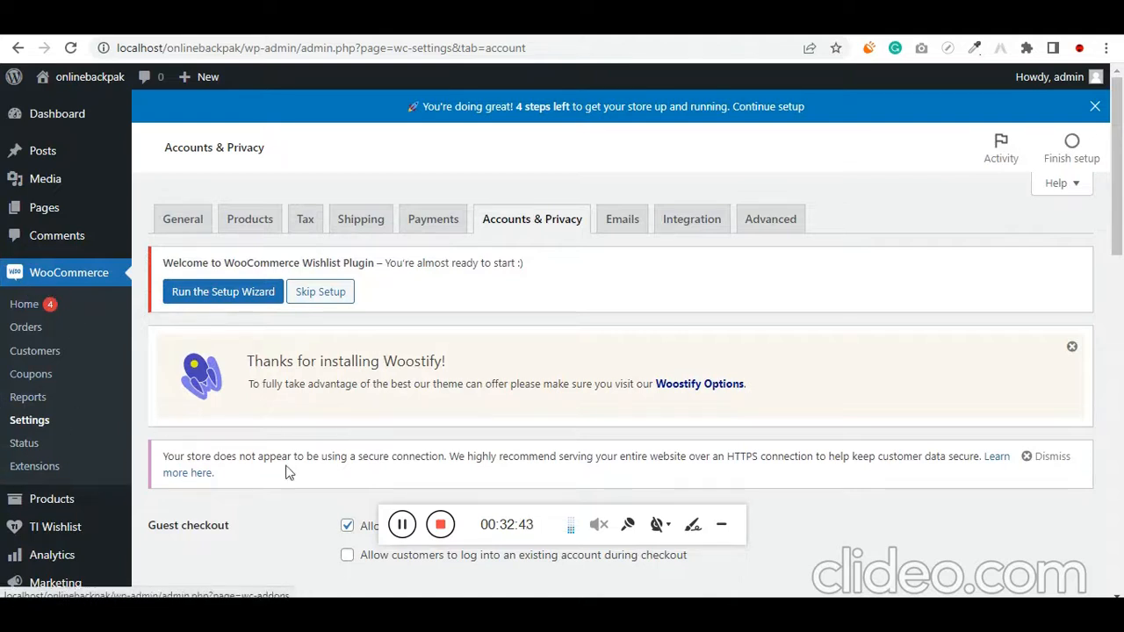
Examine the planned backpack categories, their products and the colour variants in the Notepad notes
{"action": "left_click", "coordinate": [547, 613]}
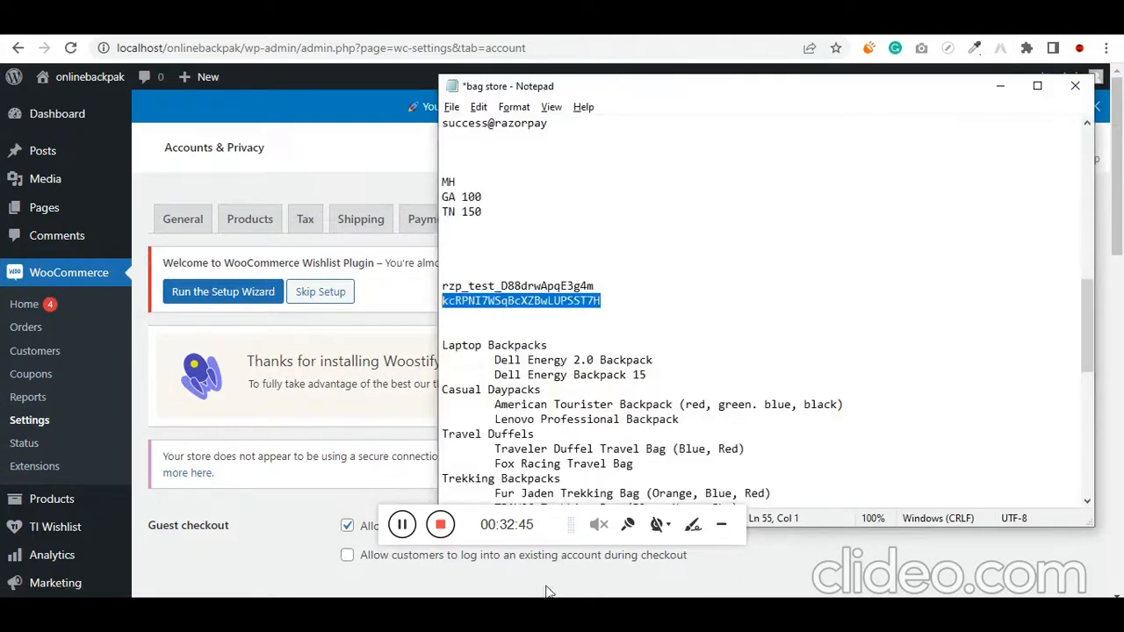
{"action": "left_click", "coordinate": [613, 336]}
{"action": "scroll", "coordinate": [614, 335], "scroll_direction": "down", "scroll_amount": 2}
{"action": "left_click_drag", "start_coordinate": [689, 286], "coordinate": [456, 279]}
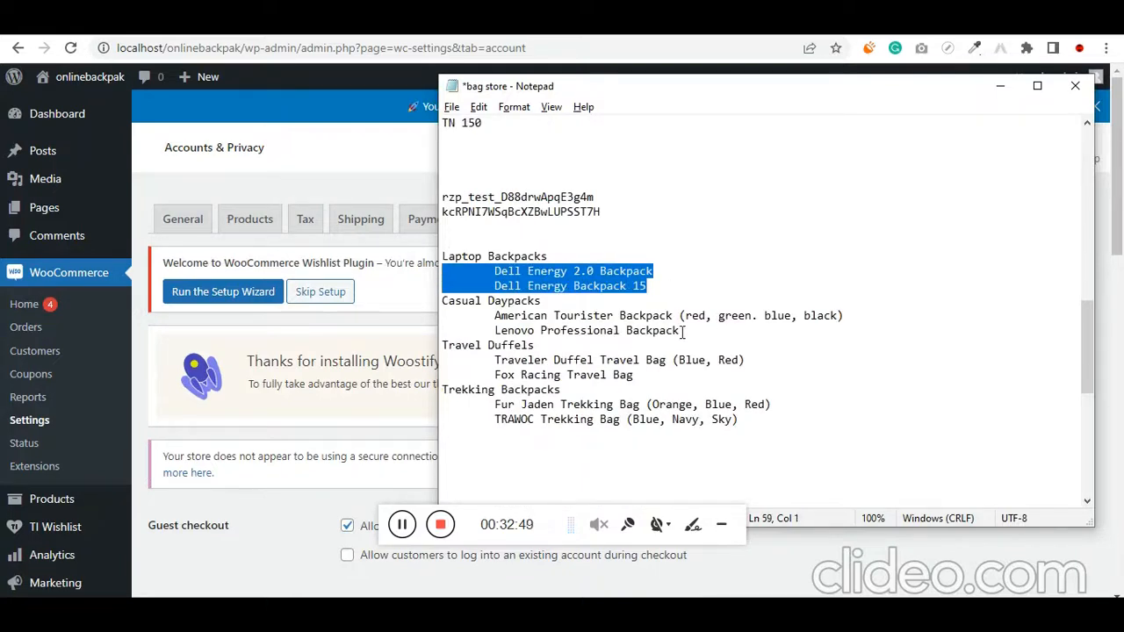
{"action": "left_click_drag", "start_coordinate": [684, 331], "coordinate": [491, 332]}
{"action": "left_click_drag", "start_coordinate": [673, 316], "coordinate": [851, 315]}
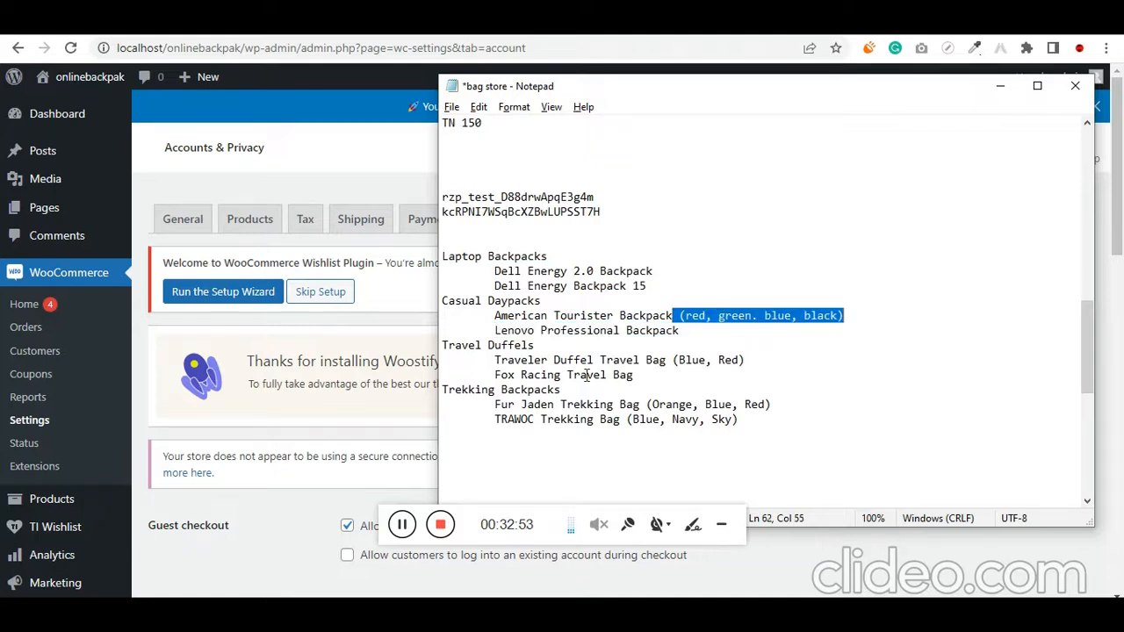
{"action": "left_click_drag", "start_coordinate": [671, 359], "coordinate": [747, 358]}
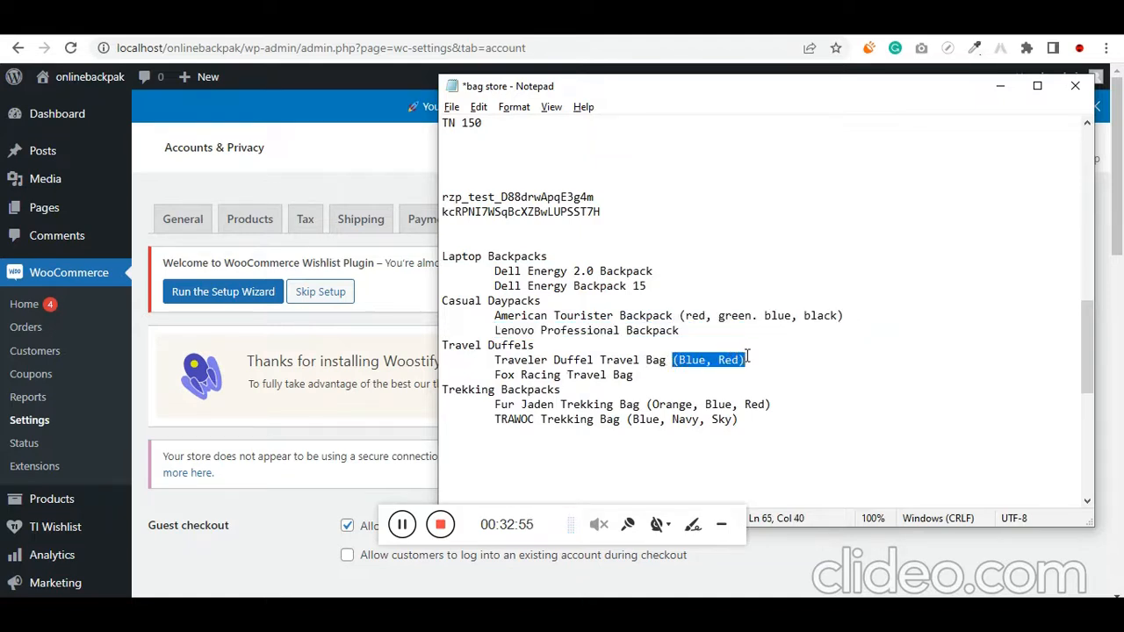
{"action": "left_click_drag", "start_coordinate": [647, 405], "coordinate": [739, 419]}
{"action": "left_click", "coordinate": [788, 392]}
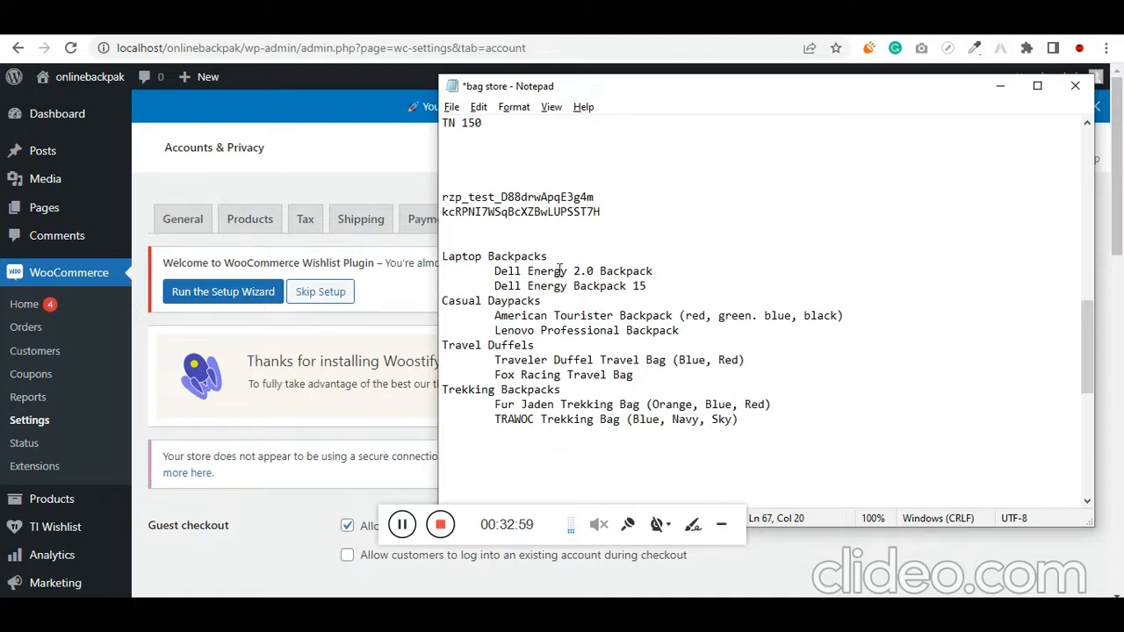
Return to the store admin, open the product categories page, and look over the new-category form and category list
{"action": "left_click", "coordinate": [143, 227]}
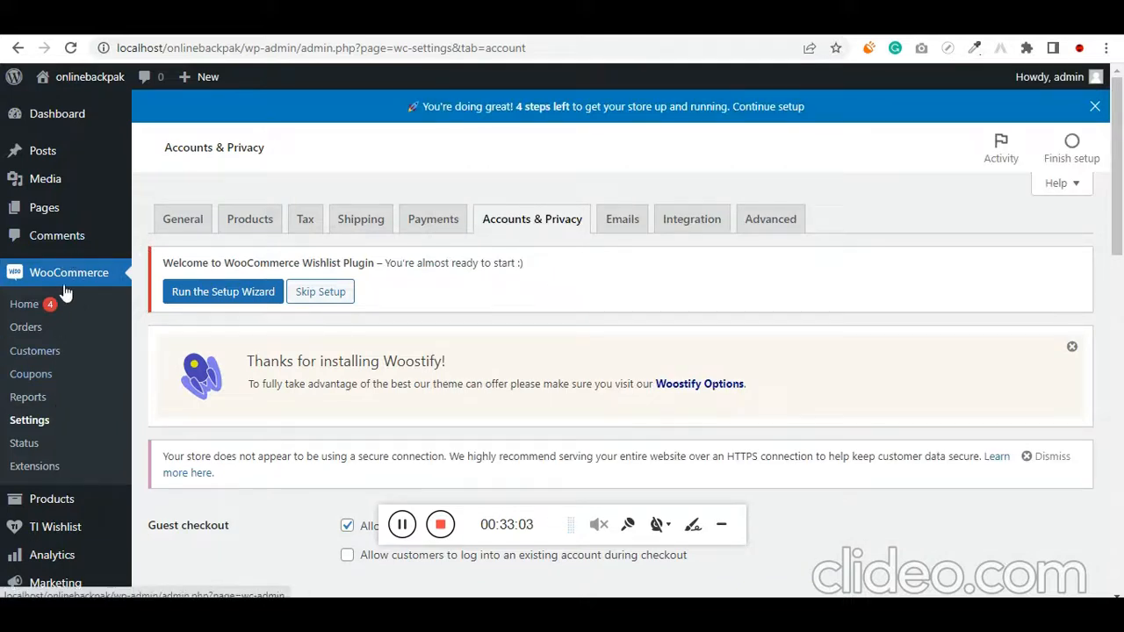
{"action": "scroll", "coordinate": [70, 316], "scroll_direction": "down", "scroll_amount": 2}
{"action": "mouse_move", "coordinate": [83, 339]}
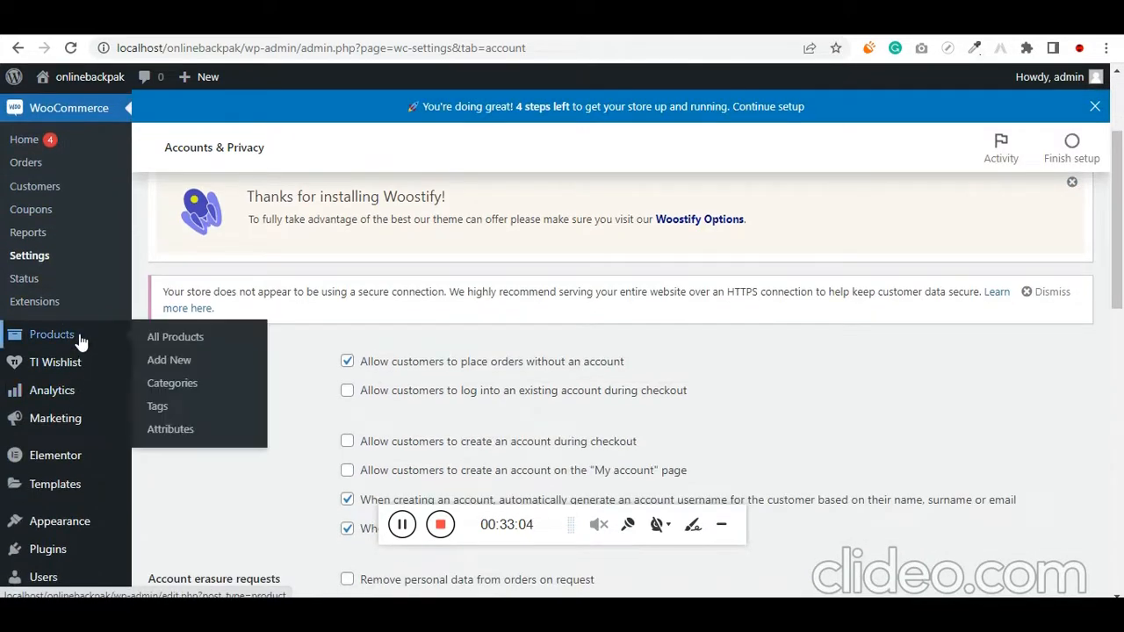
{"action": "left_click", "coordinate": [172, 383]}
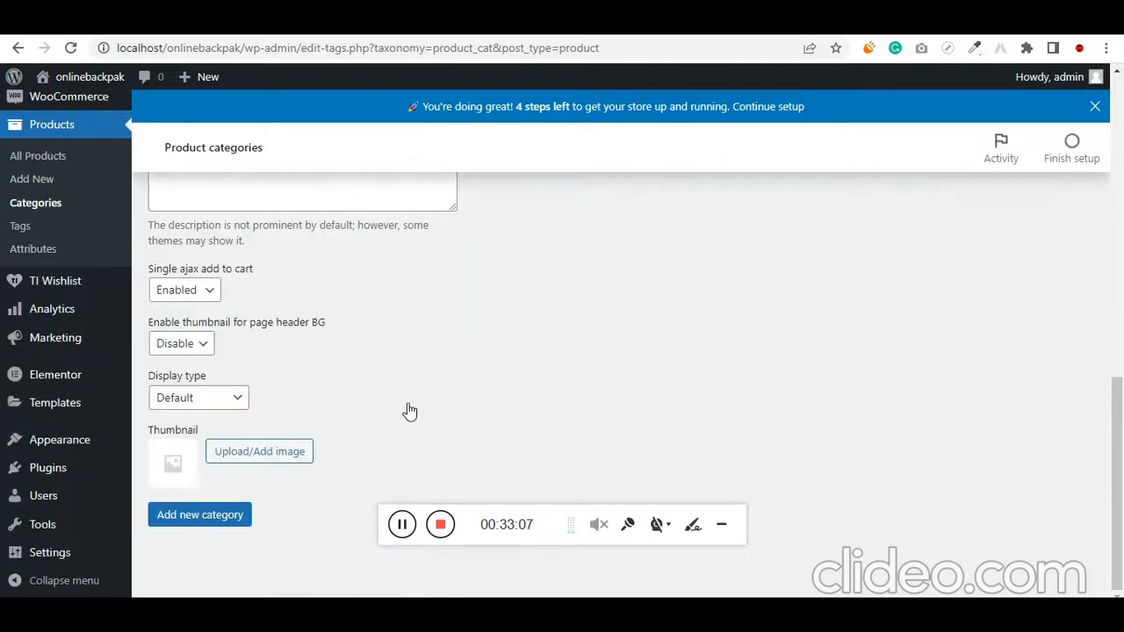
{"action": "scroll", "coordinate": [402, 386], "scroll_direction": "up", "scroll_amount": 2}
{"action": "scroll", "coordinate": [364, 399], "scroll_direction": "down", "scroll_amount": 2}
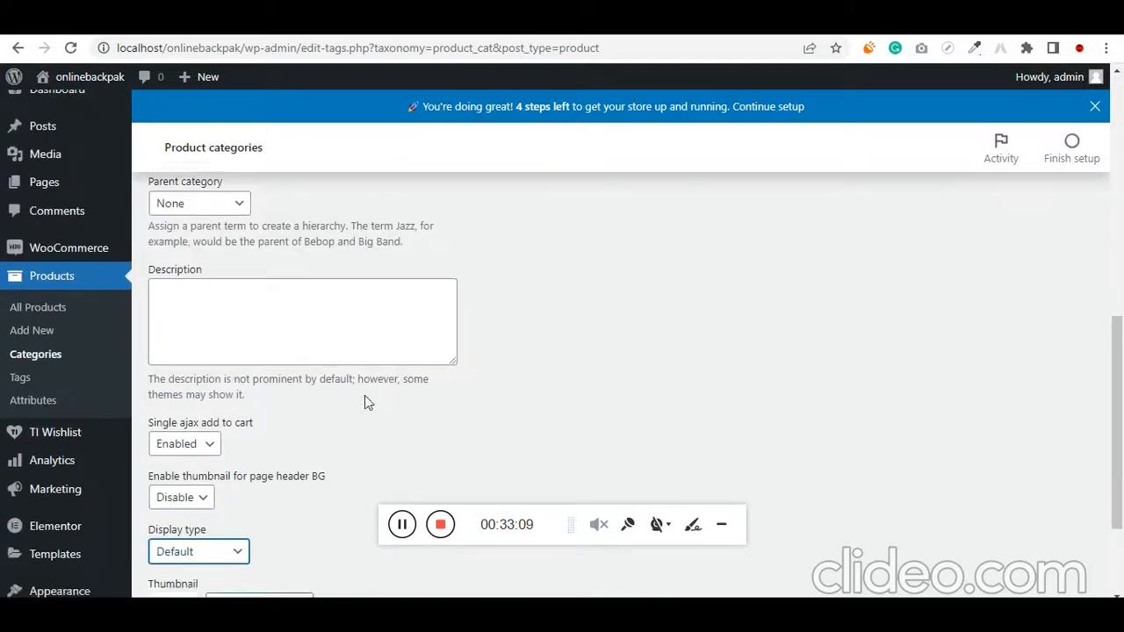
{"action": "left_click", "coordinate": [402, 524]}
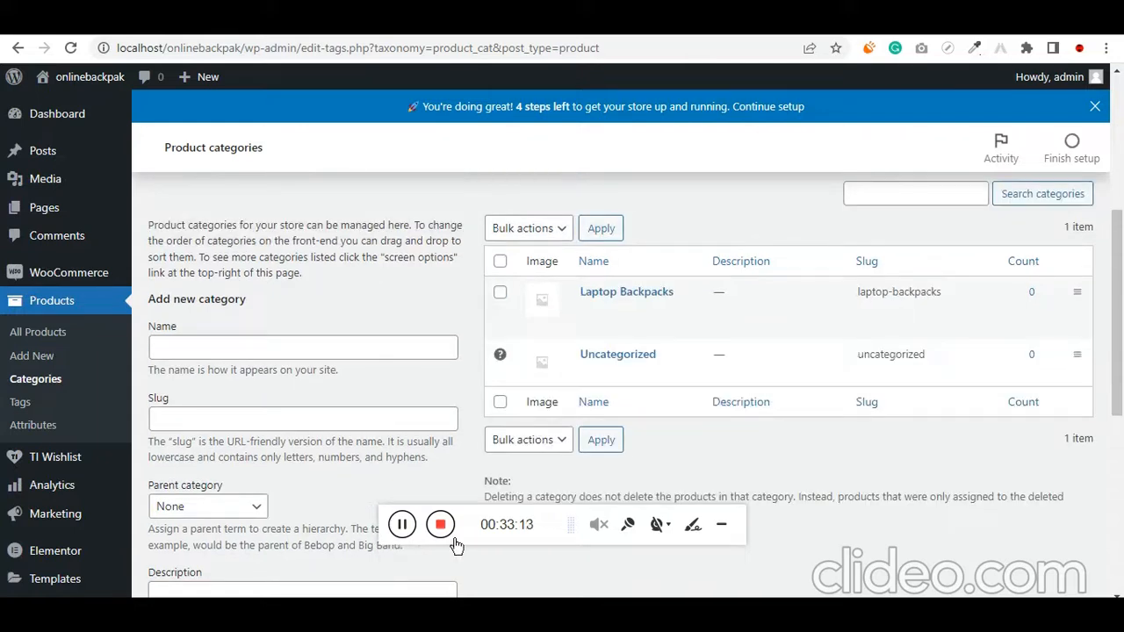
{"action": "scroll", "coordinate": [341, 416], "scroll_direction": "down", "scroll_amount": 3}
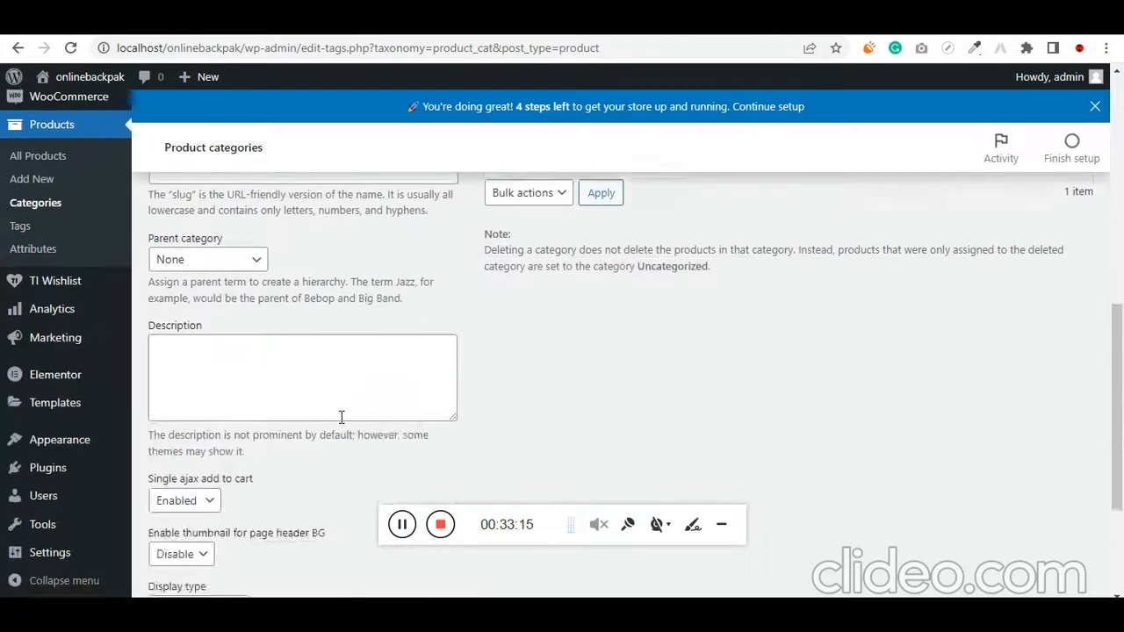
{"action": "scroll", "coordinate": [343, 420], "scroll_direction": "up", "scroll_amount": 2}
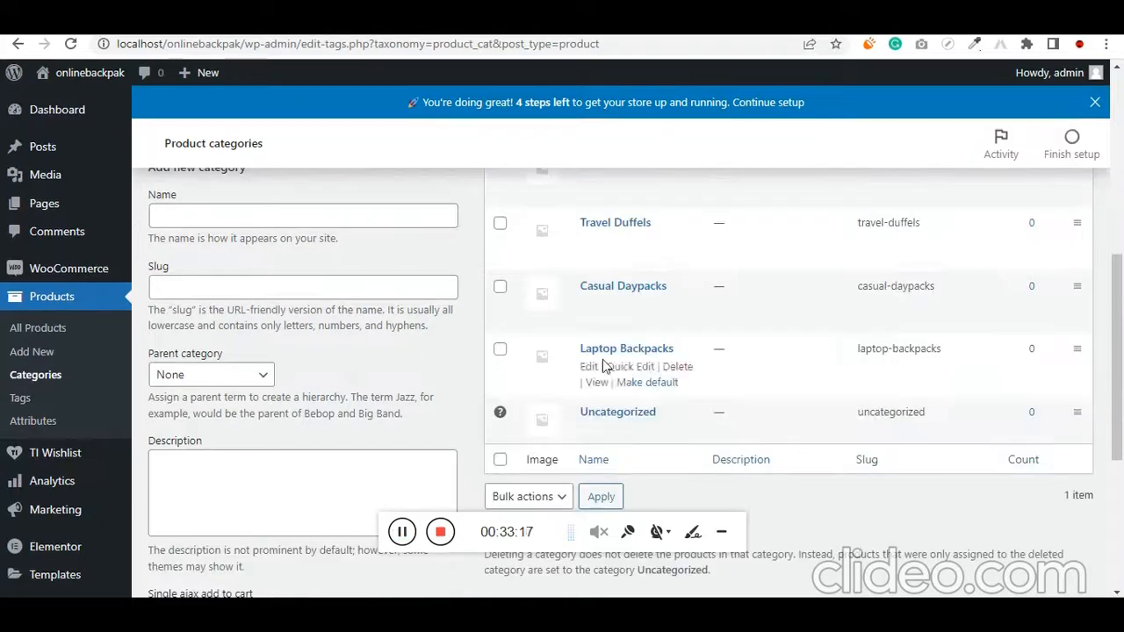
Start adding a new product and check the planned products under each category in the Notepad notes
{"action": "left_click", "coordinate": [54, 360]}
{"action": "key", "text": "alt+Tab"}
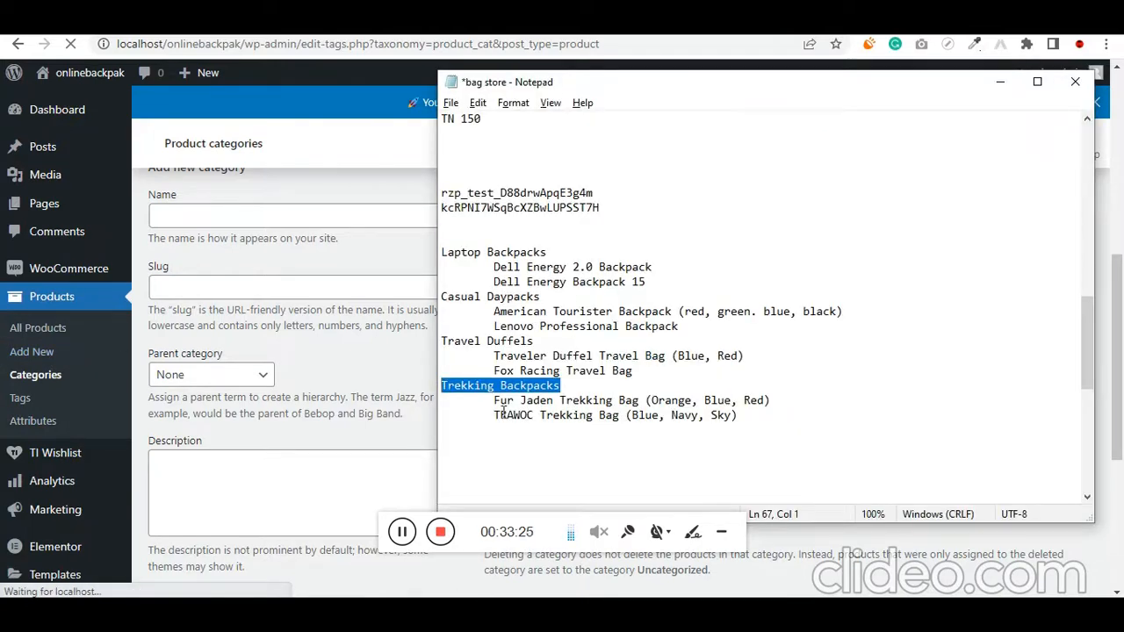
{"action": "left_click_drag", "start_coordinate": [844, 311], "coordinate": [434, 297]}
{"action": "left_click_drag", "start_coordinate": [699, 327], "coordinate": [492, 326]}
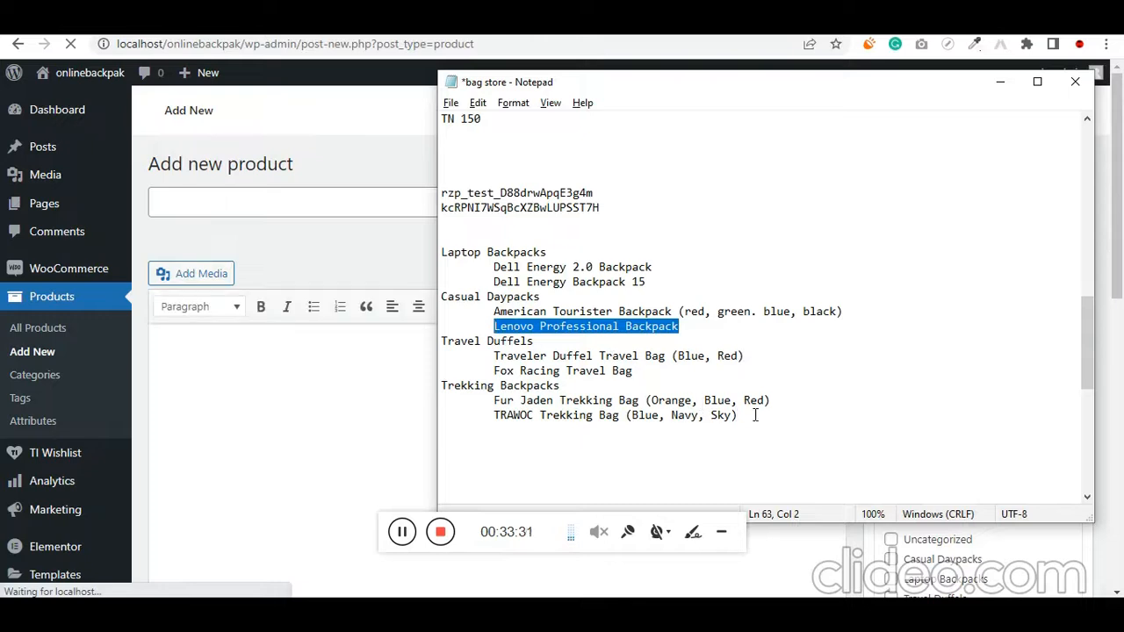
{"action": "left_click_drag", "start_coordinate": [748, 415], "coordinate": [448, 254]}
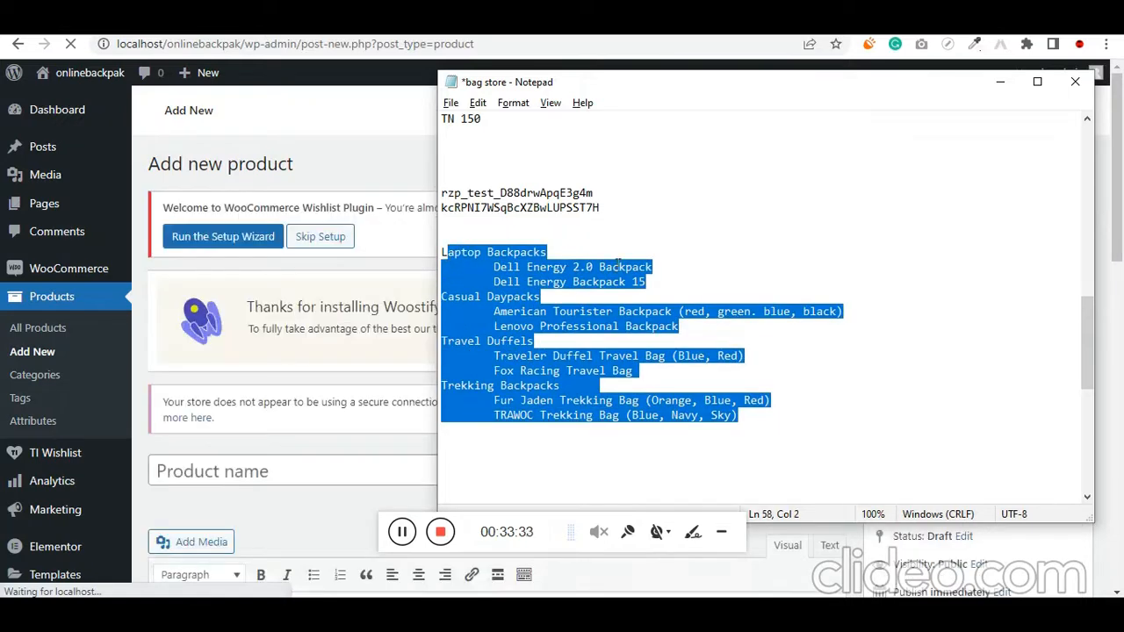
{"action": "left_click", "coordinate": [599, 281]}
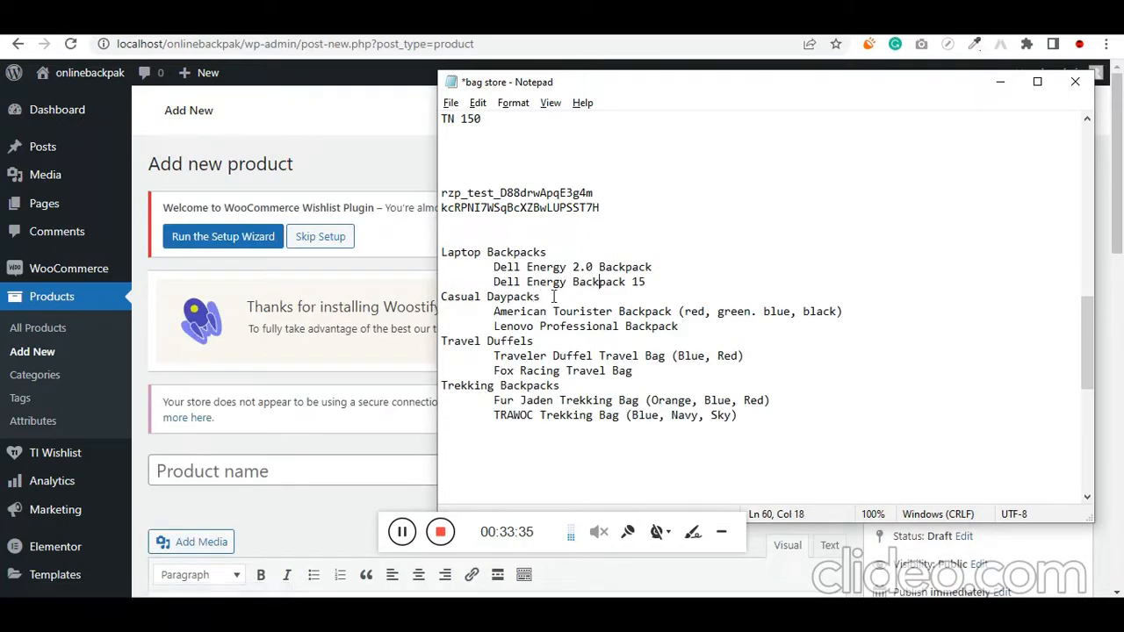
Copy "American Tourister Backpack" from the Notepad notes and enter it as the new product's name
{"action": "left_click_drag", "start_coordinate": [494, 311], "coordinate": [672, 311]}
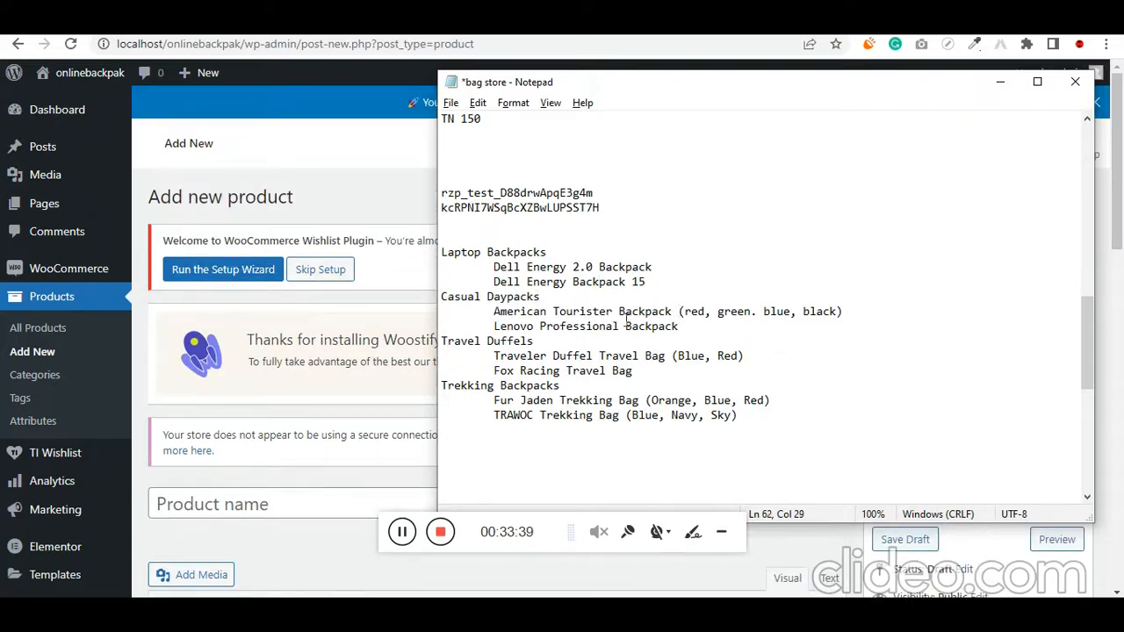
{"action": "left_click", "coordinate": [488, 316], "text": "shift"}
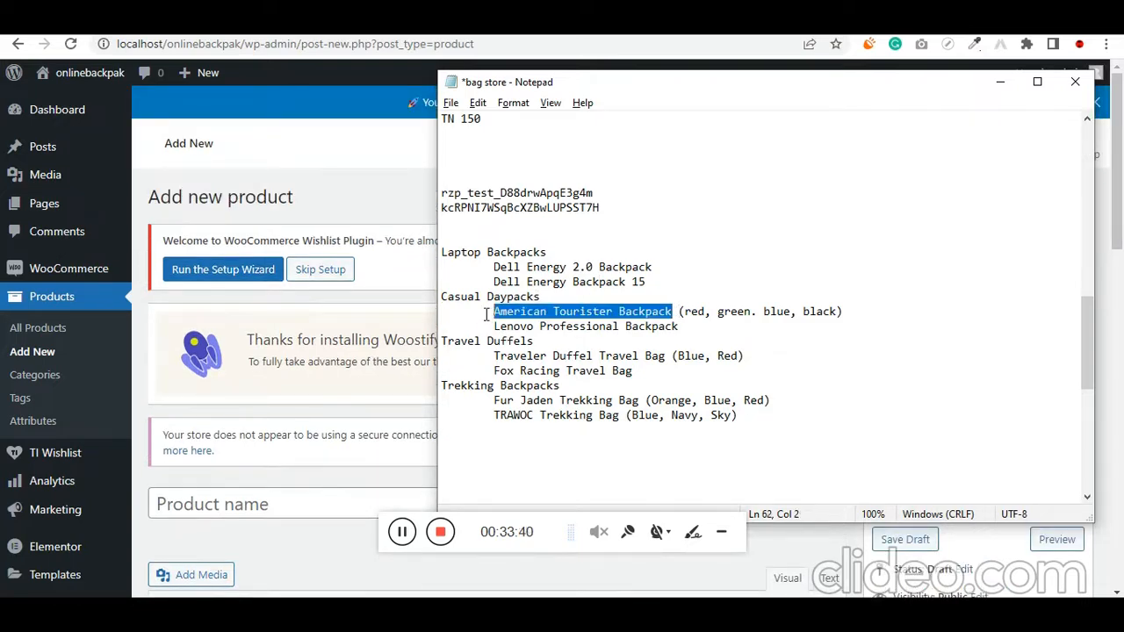
{"action": "left_click", "coordinate": [148, 433]}
{"action": "scroll", "coordinate": [143, 406], "scroll_direction": "down", "scroll_amount": 3}
{"action": "left_click", "coordinate": [225, 256]}
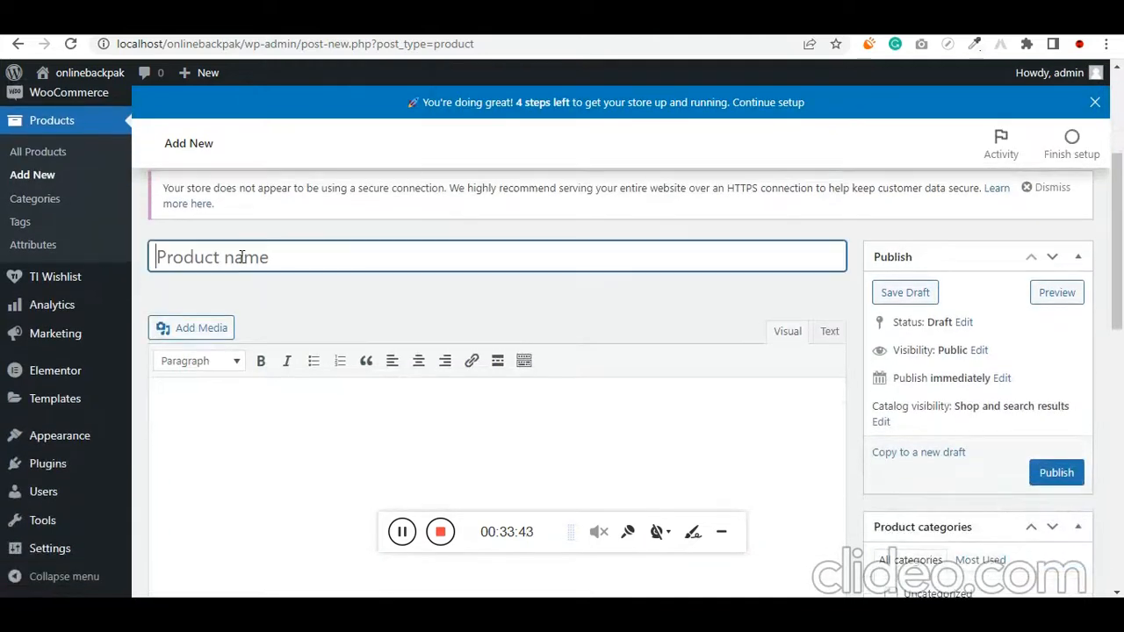
{"action": "key", "text": "ctrl+v"}
Try to copy the whole block of feature lines from the Notepad notes into the product description
{"action": "scroll", "coordinate": [389, 346], "scroll_direction": "down", "scroll_amount": 5}
{"action": "key", "text": "alt+Tab"}
{"action": "left_click", "coordinate": [715, 344]}
{"action": "scroll", "coordinate": [715, 347], "scroll_direction": "down", "scroll_amount": 9}
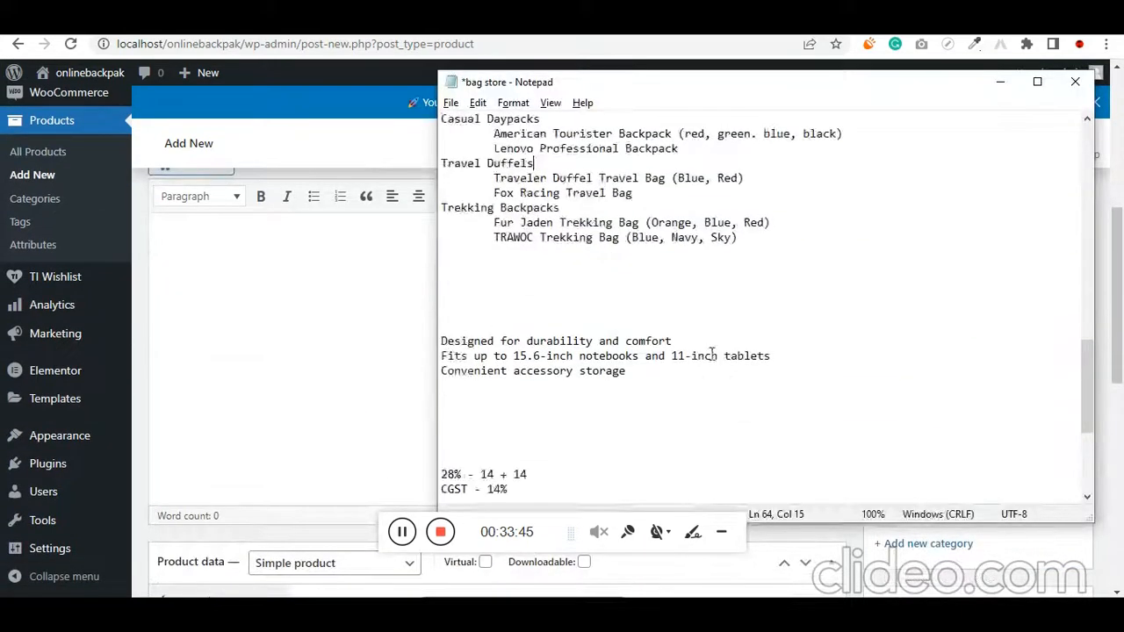
{"action": "left_click_drag", "start_coordinate": [786, 475], "coordinate": [435, 402]}
{"action": "key", "text": "ctrl+c"}
{"action": "left_click", "coordinate": [311, 279]}
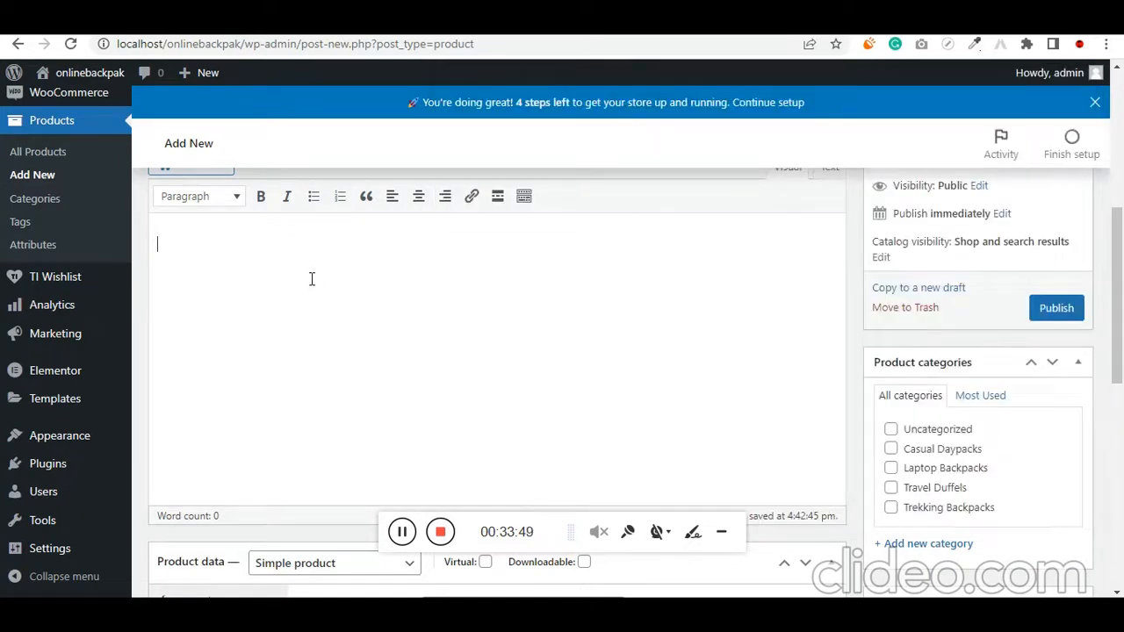
{"action": "key", "text": "ctrl+v"}
Copy the notes line "Adjustable brown 20 millimeter genuine leather strap fits up to 8-inch wrist circumference" into the product description as a bulleted list item
{"action": "key", "text": "alt+Tab"}
{"action": "left_click", "coordinate": [752, 415]}
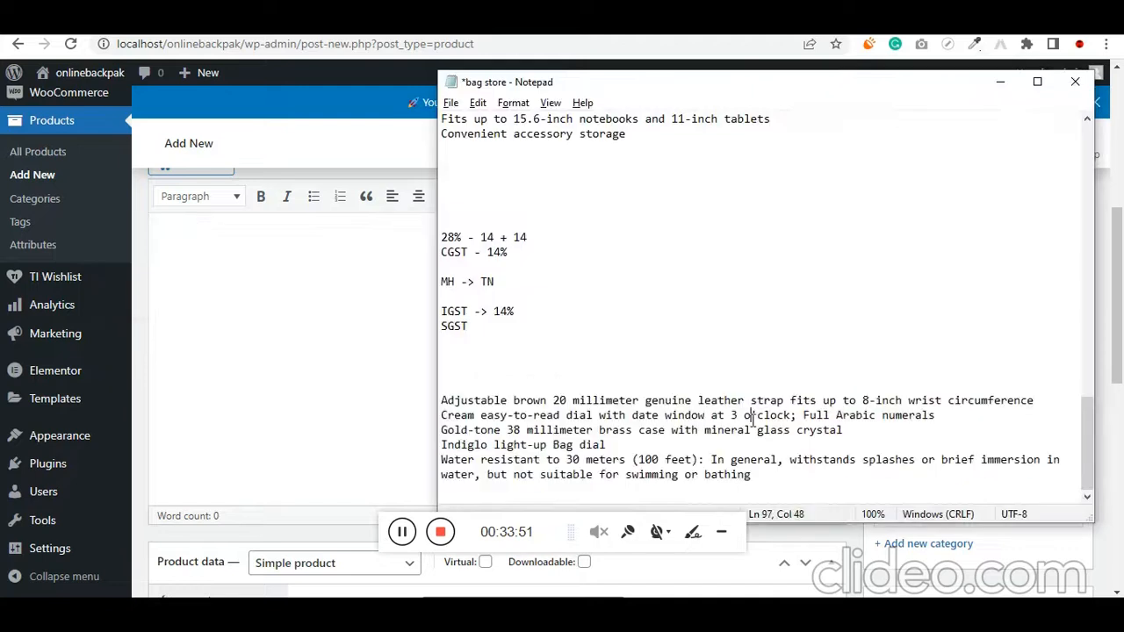
{"action": "left_click_drag", "start_coordinate": [1045, 404], "coordinate": [421, 394]}
{"action": "key", "text": "ctrl+c"}
{"action": "left_click", "coordinate": [341, 281]}
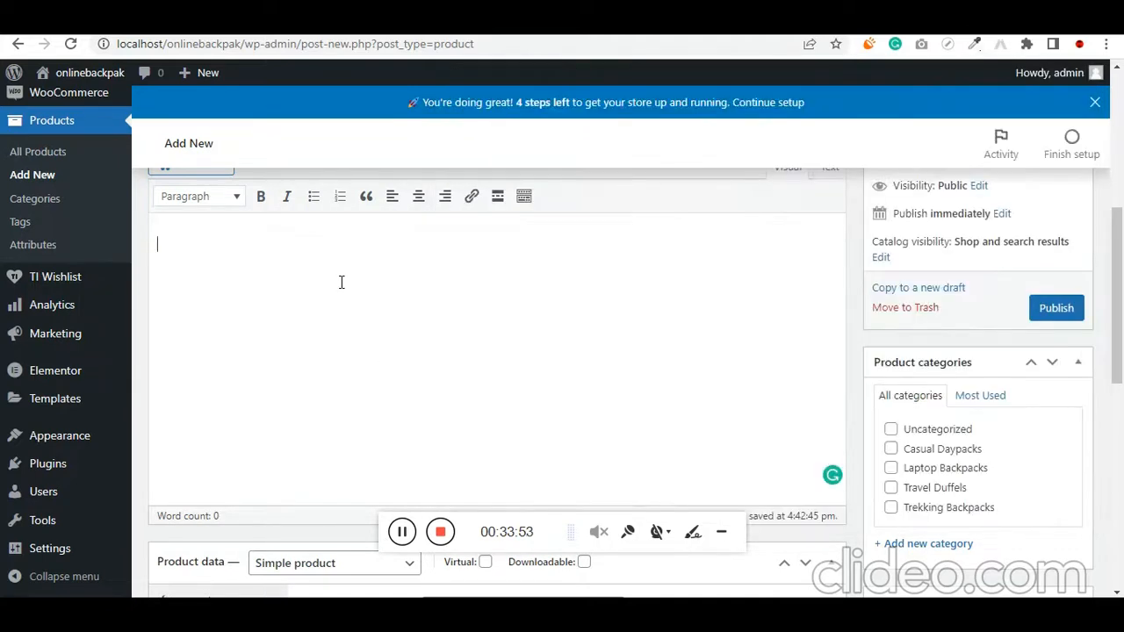
{"action": "key", "text": "ctrl+v"}
{"action": "triple_click", "coordinate": [348, 246]}
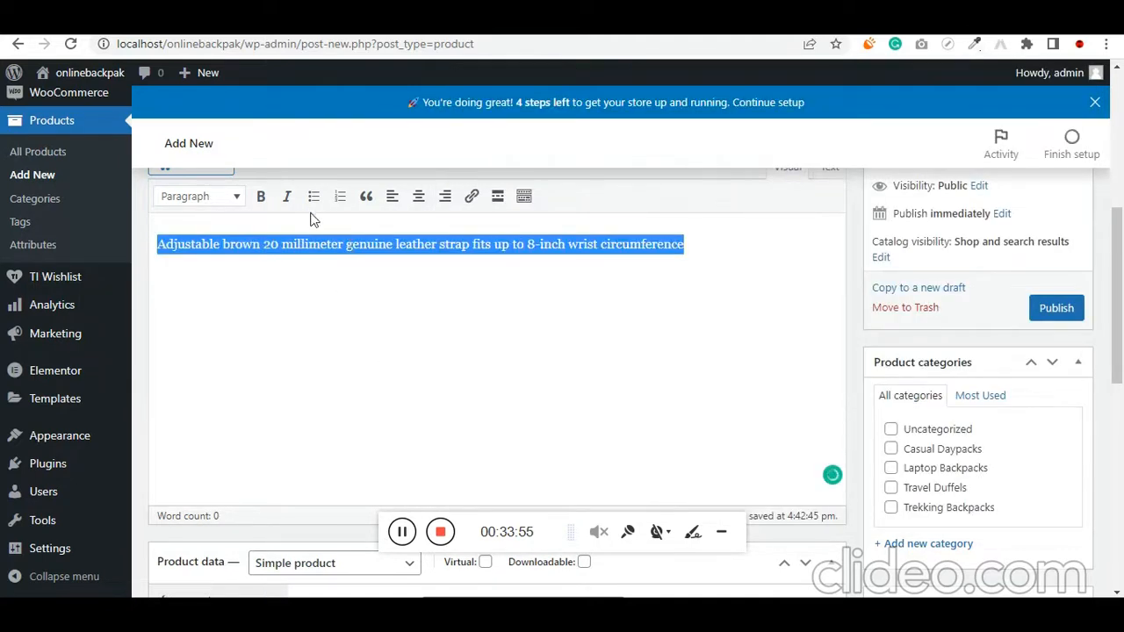
{"action": "left_click", "coordinate": [313, 197]}
{"action": "left_click", "coordinate": [801, 264]}
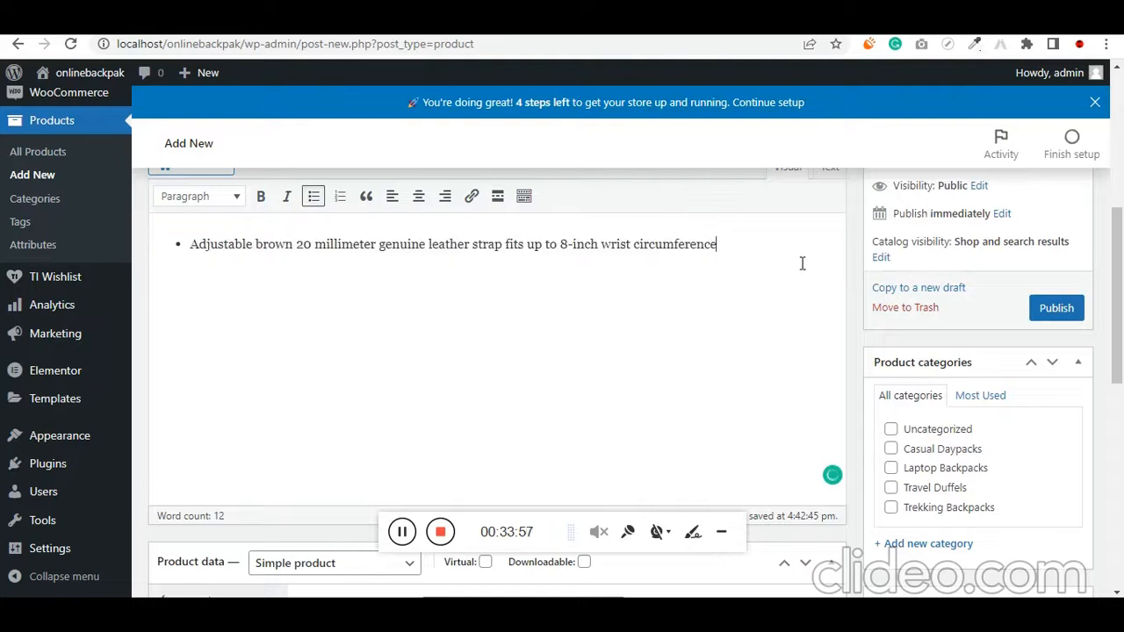
Add "Cream easy-to-read dial with date window at 3 o'clock; Full Arabic numerals" from the notes as the second description bullet
{"action": "key", "text": "alt+Tab"}
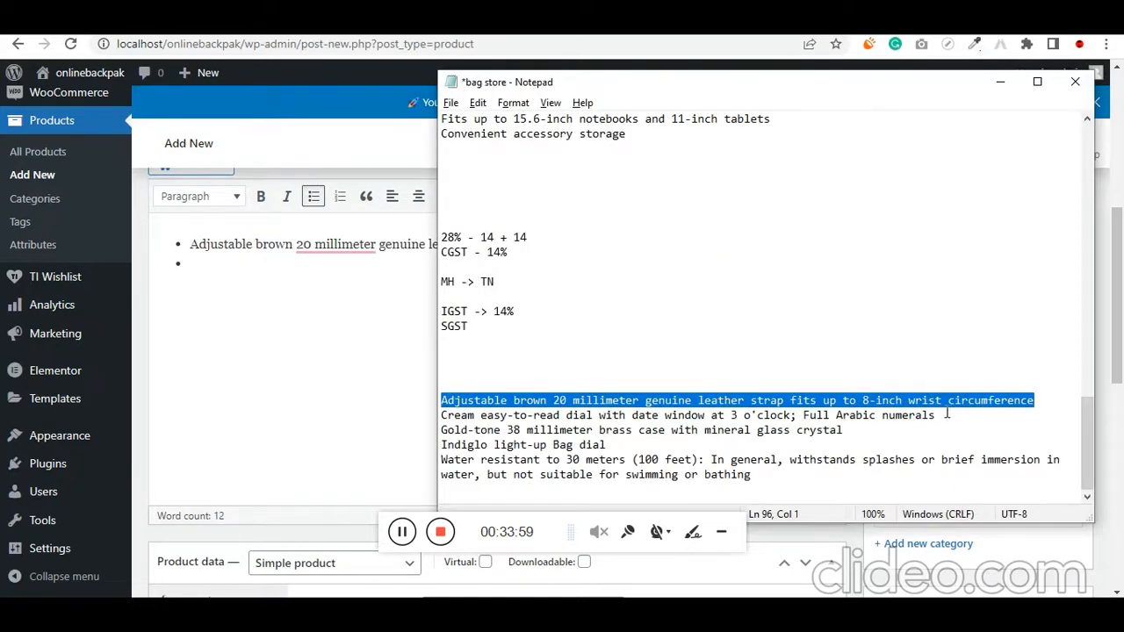
{"action": "left_click_drag", "start_coordinate": [946, 415], "coordinate": [437, 416]}
{"action": "key", "text": "ctrl+c"}
{"action": "key", "text": "alt+Tab"}
{"action": "key", "text": "ctrl+v"}
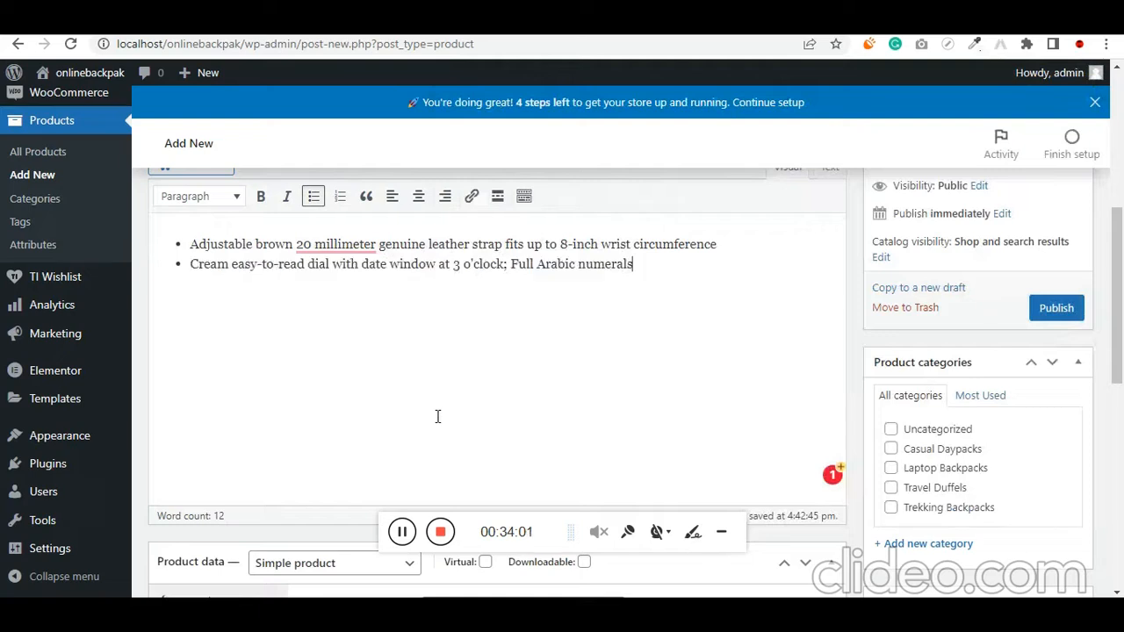
Add "Gold-tone 38 millimeter brass case with mineral glass crystal" from the notes as the third description bullet
{"action": "key", "text": "alt+Tab"}
{"action": "left_click_drag", "start_coordinate": [840, 437], "coordinate": [438, 432]}
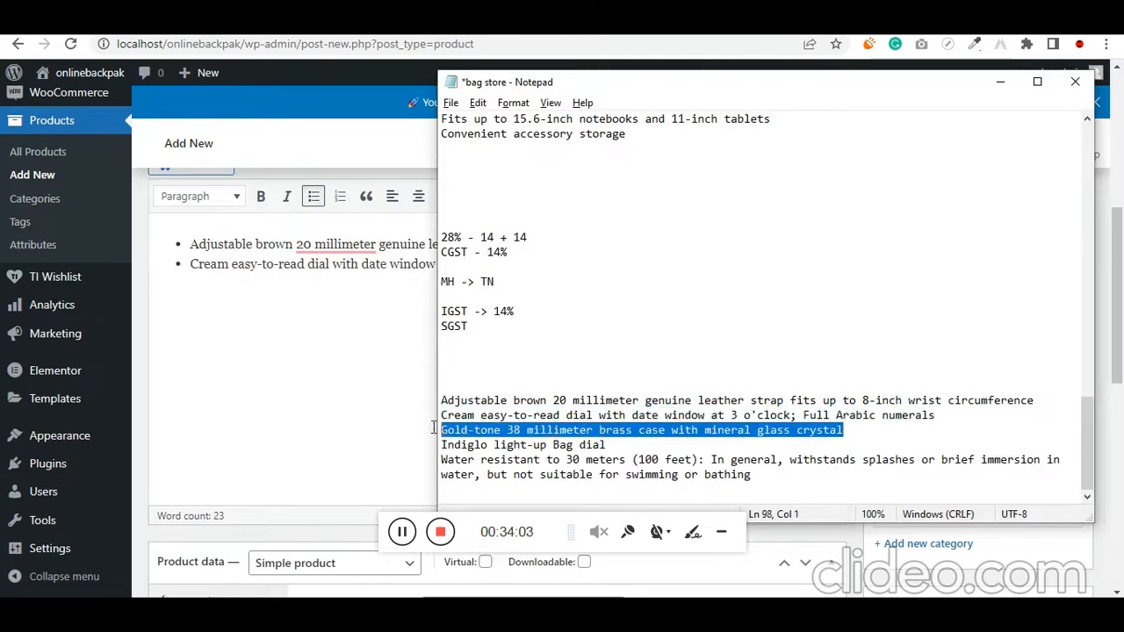
{"action": "key", "text": "ctrl+c"}
{"action": "key", "text": "alt+Tab"}
{"action": "key", "text": "ctrl+v"}
Try to add "Indiglo light-up Bag dial" from the Notepad notes as the fourth description bullet
{"action": "key", "text": "alt+Tab"}
{"action": "left_click_drag", "start_coordinate": [629, 447], "coordinate": [419, 446]}
{"action": "key", "text": "ctrl+c"}
{"action": "key", "text": "alt+Tab"}
{"action": "key", "text": "Return"}
{"action": "key", "text": "ctrl+v"}
Add the notes sentence beginning "Water resistant to 30 meters (100 feet)" and ending "swimming or bathing" as the last description bullet
{"action": "key", "text": "alt+Tab"}
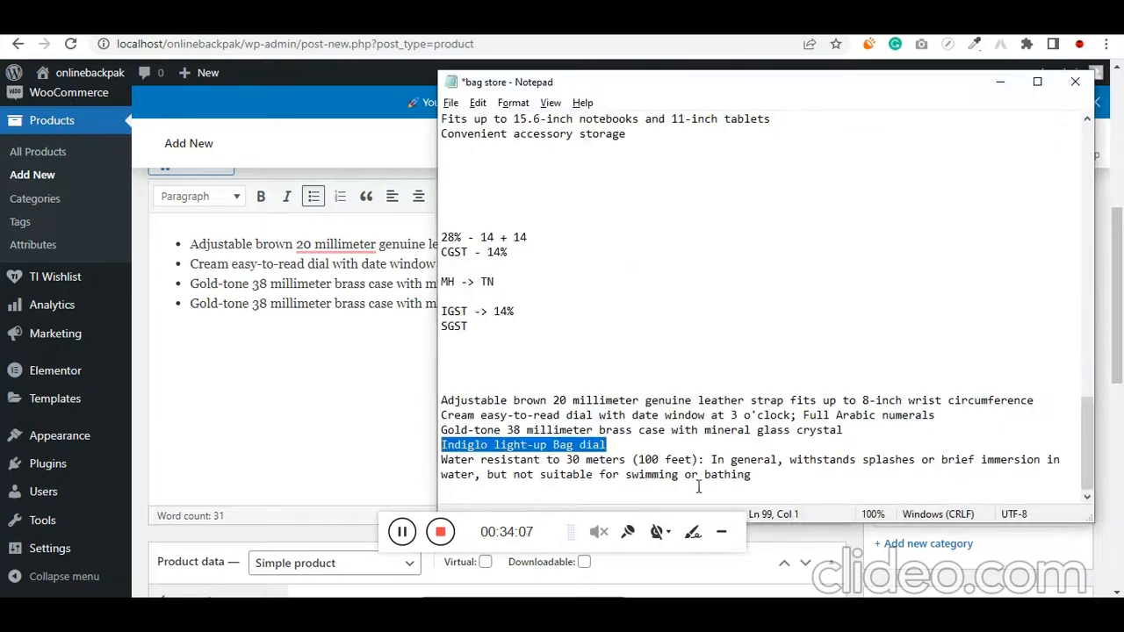
{"action": "left_click_drag", "start_coordinate": [806, 468], "coordinate": [423, 466]}
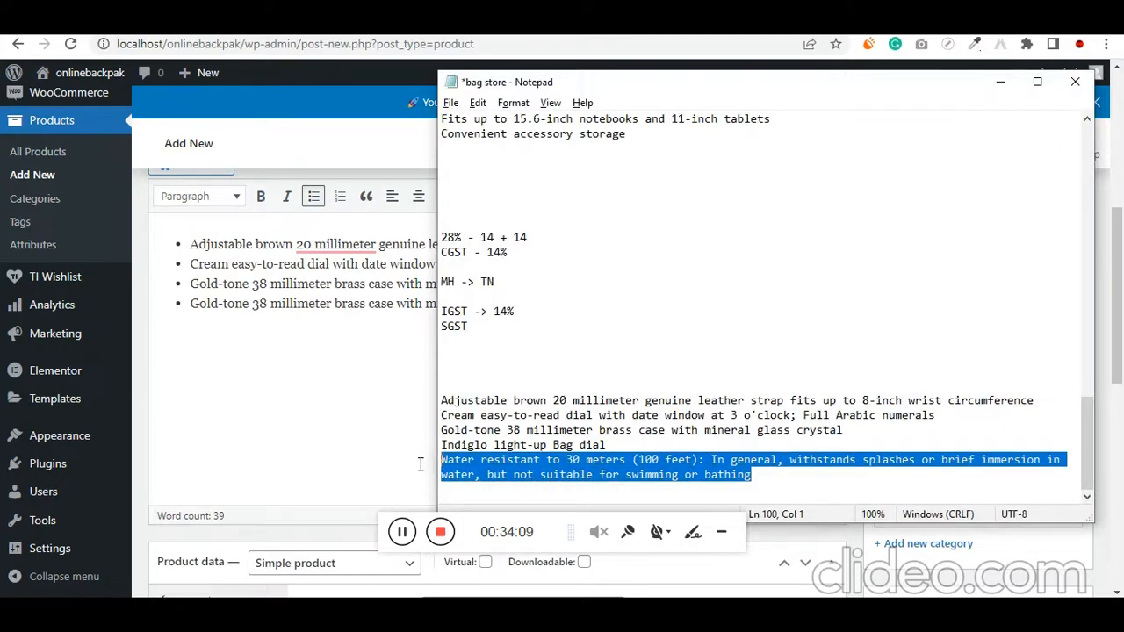
{"action": "key", "text": "ctrl+c"}
{"action": "key", "text": "alt+Tab"}
{"action": "key", "text": "Return"}
{"action": "key", "text": "ctrl+v"}
{"action": "scroll", "coordinate": [582, 396], "scroll_direction": "up", "scroll_amount": 2}
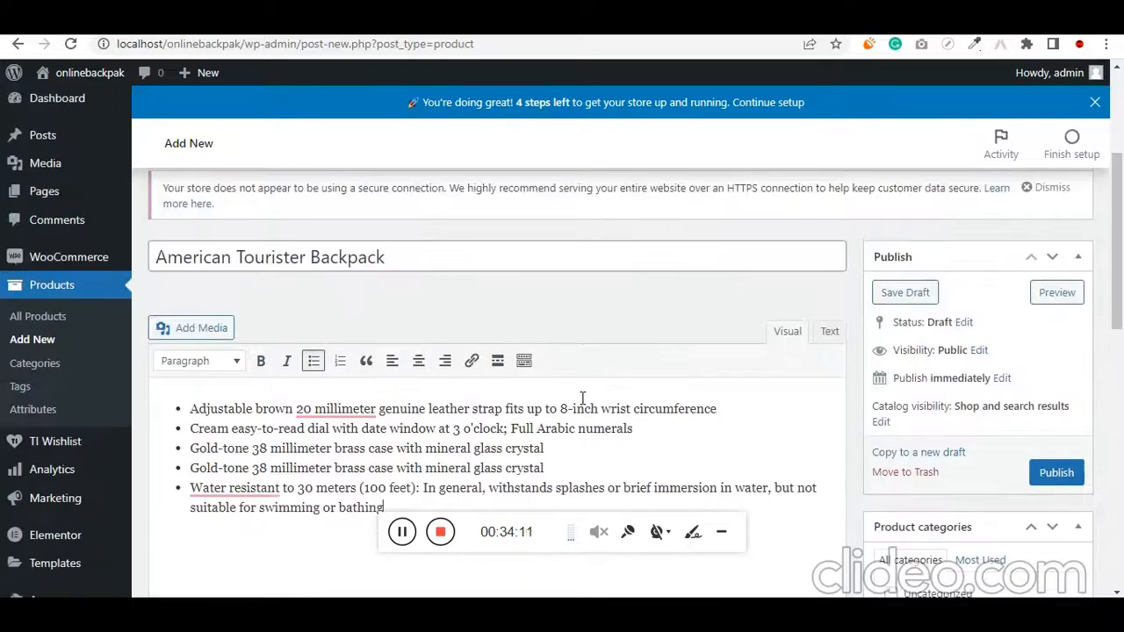
Look up the American Tourister Backpack's category in the notes and assign the product to Casual Daypacks
{"action": "scroll", "coordinate": [843, 323], "scroll_direction": "down", "scroll_amount": 3}
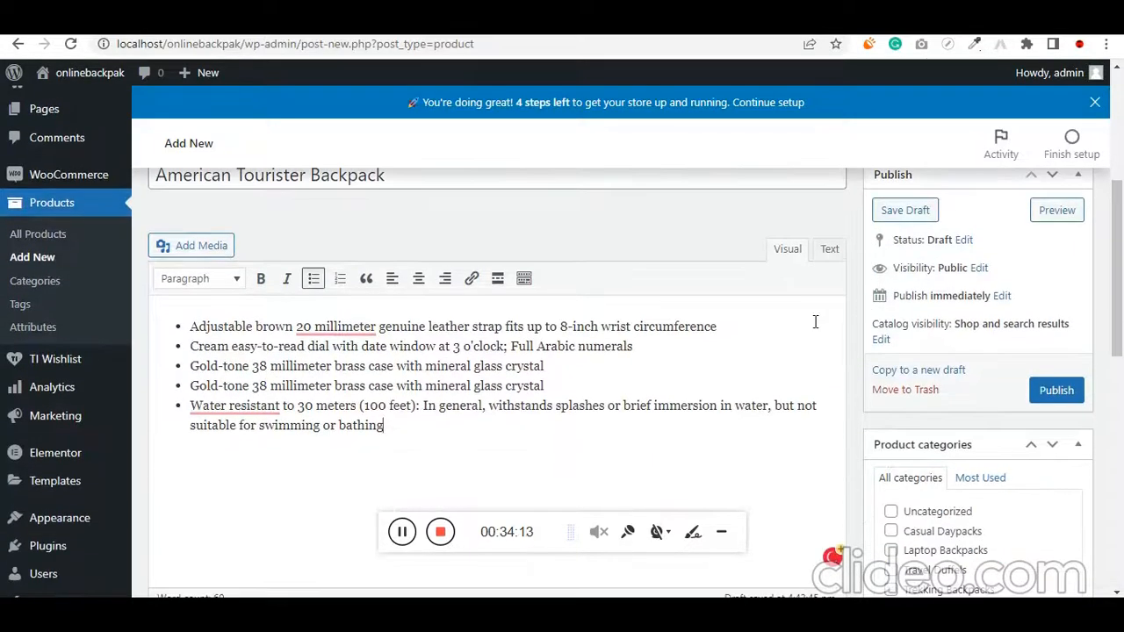
{"action": "scroll", "coordinate": [909, 429], "scroll_direction": "down", "scroll_amount": 2}
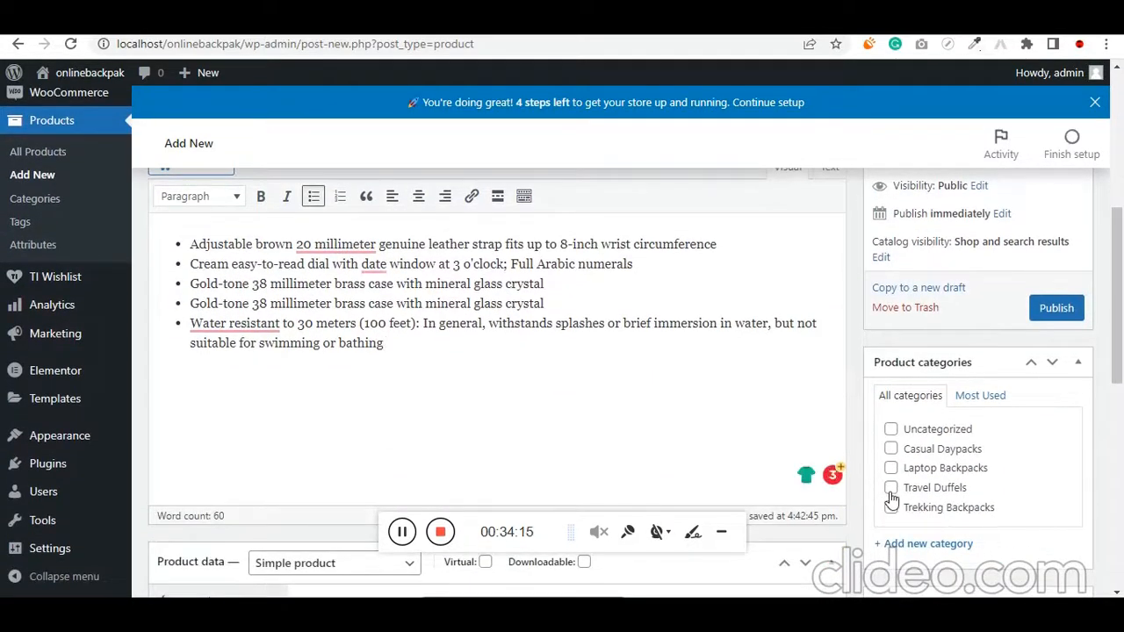
{"action": "key", "text": "alt+Tab"}
{"action": "scroll", "coordinate": [536, 413], "scroll_direction": "up", "scroll_amount": 9}
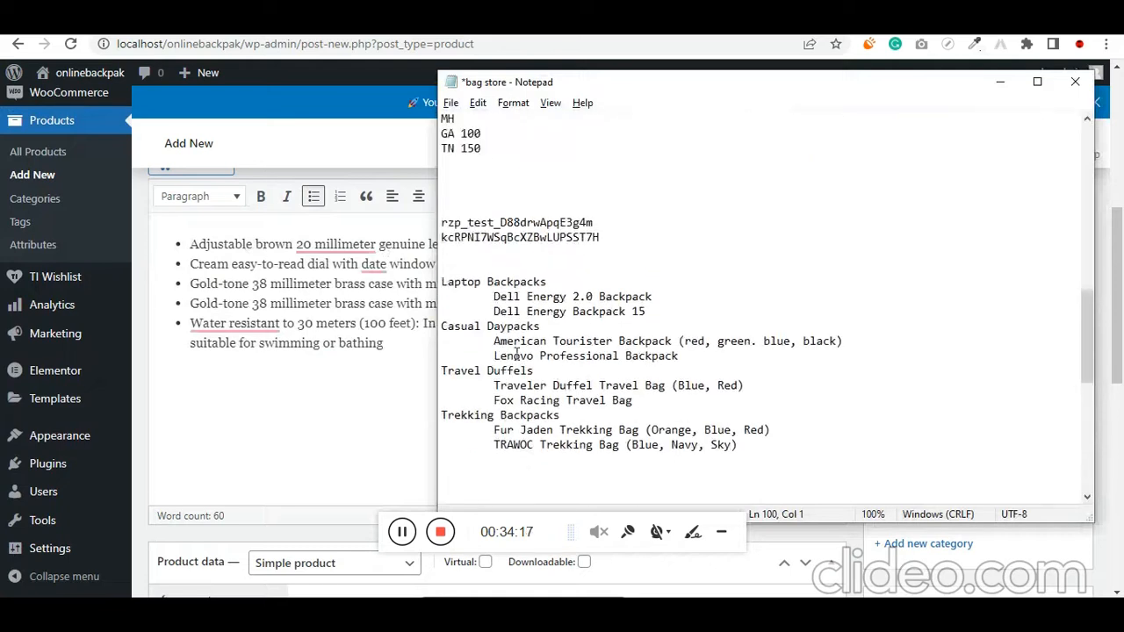
{"action": "left_click_drag", "start_coordinate": [559, 311], "coordinate": [440, 325]}
{"action": "key", "text": "alt+Tab"}
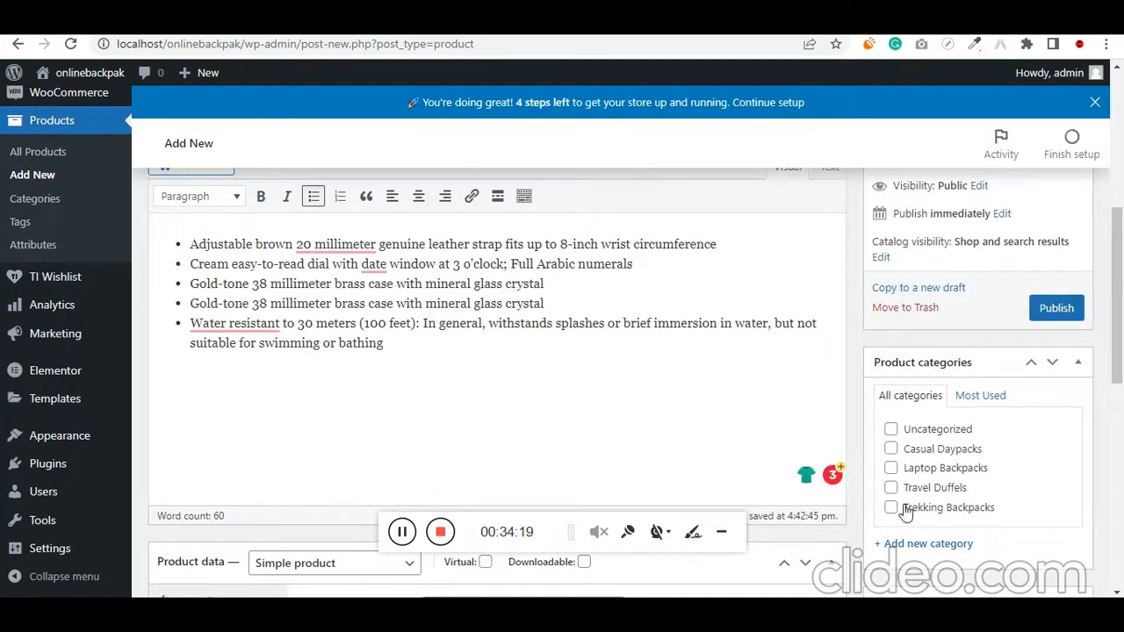
{"action": "left_click", "coordinate": [891, 449]}
Make the backpack a variable product and set its tax class to GST
{"action": "scroll", "coordinate": [853, 386], "scroll_direction": "up", "scroll_amount": 5}
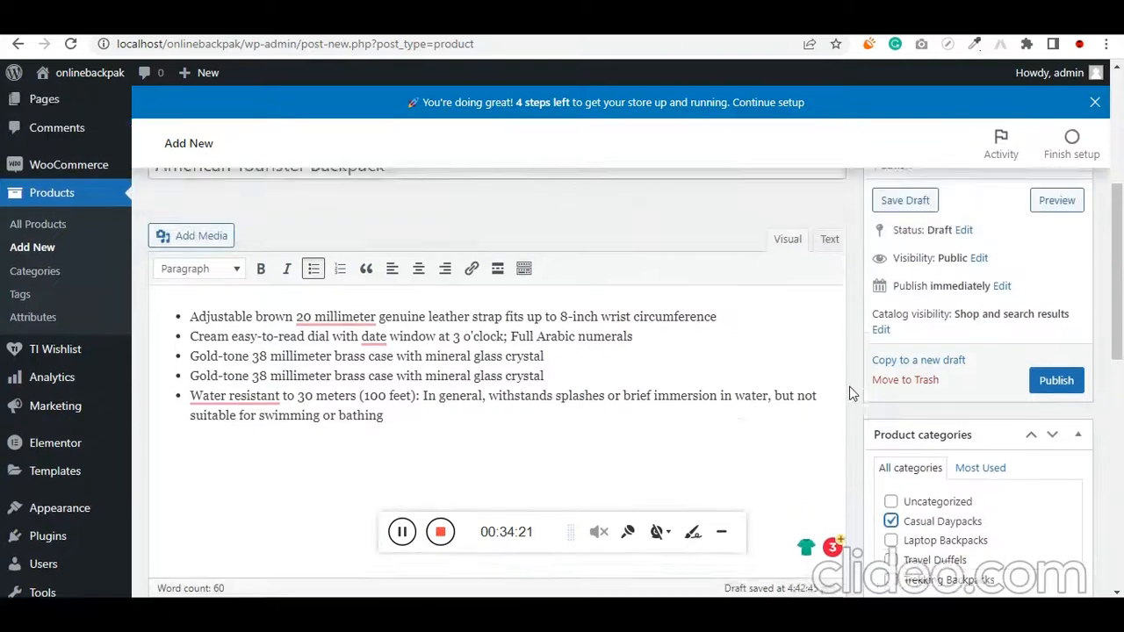
{"action": "scroll", "coordinate": [853, 386], "scroll_direction": "down", "scroll_amount": 10}
{"action": "scroll", "coordinate": [853, 383], "scroll_direction": "down", "scroll_amount": 3}
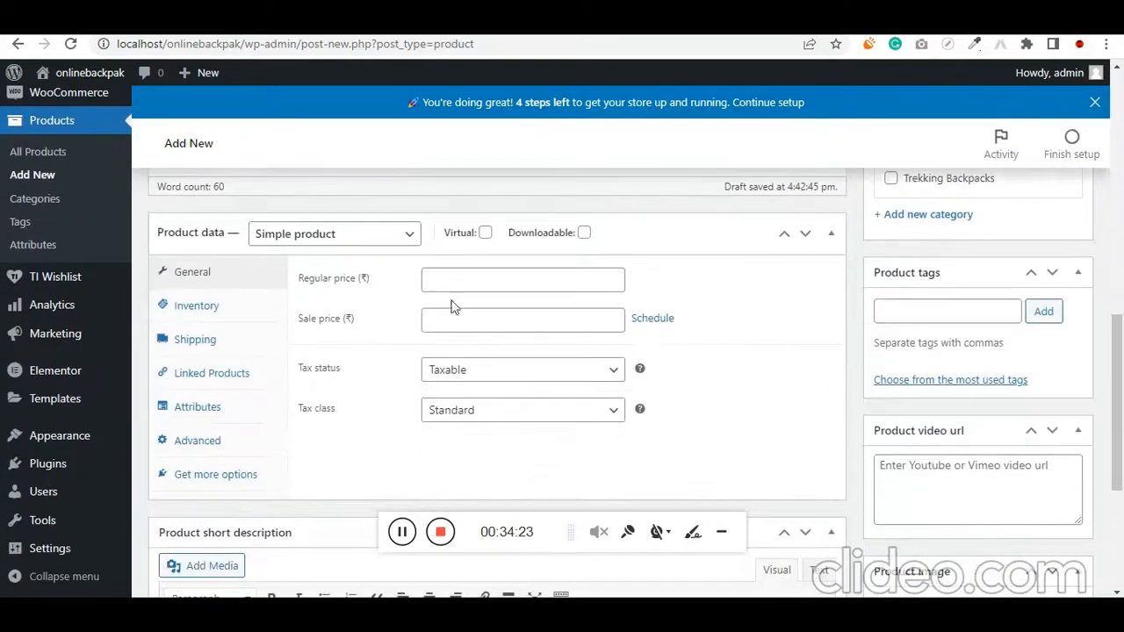
{"action": "left_click", "coordinate": [343, 238]}
{"action": "left_click", "coordinate": [329, 321]}
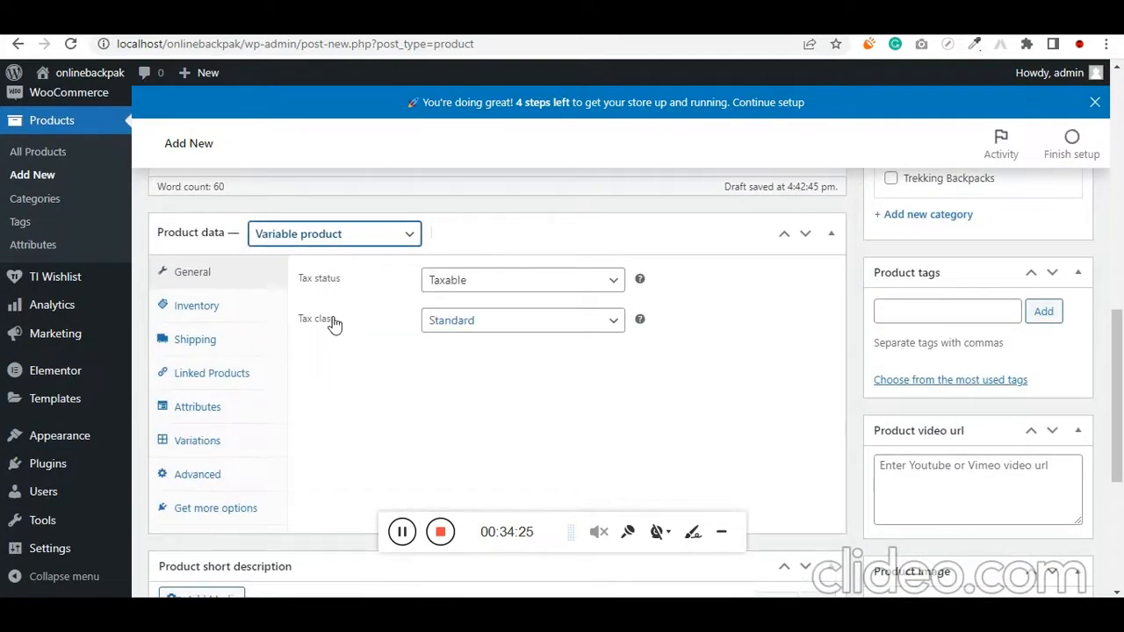
{"action": "left_click", "coordinate": [452, 321]}
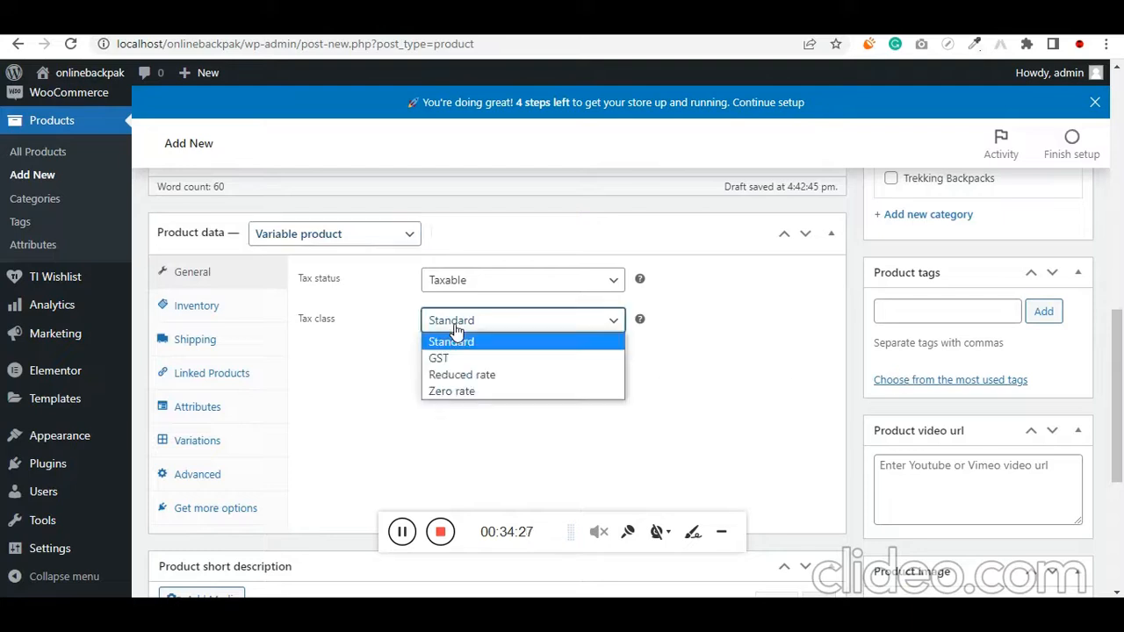
{"action": "left_click", "coordinate": [472, 358]}
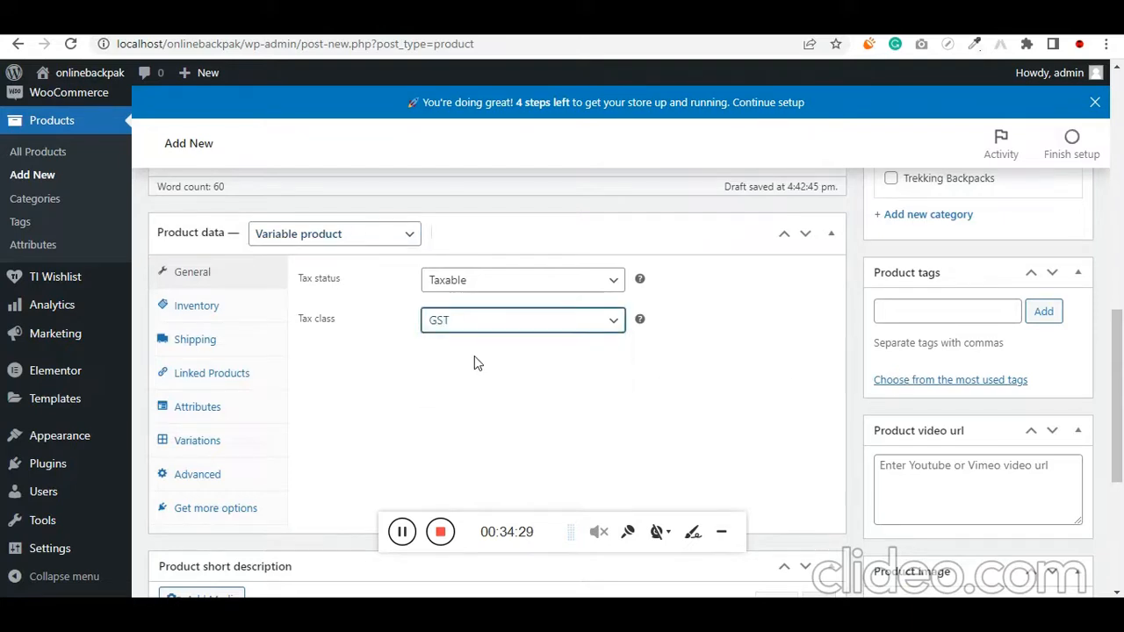
{"action": "left_click", "coordinate": [219, 307]}
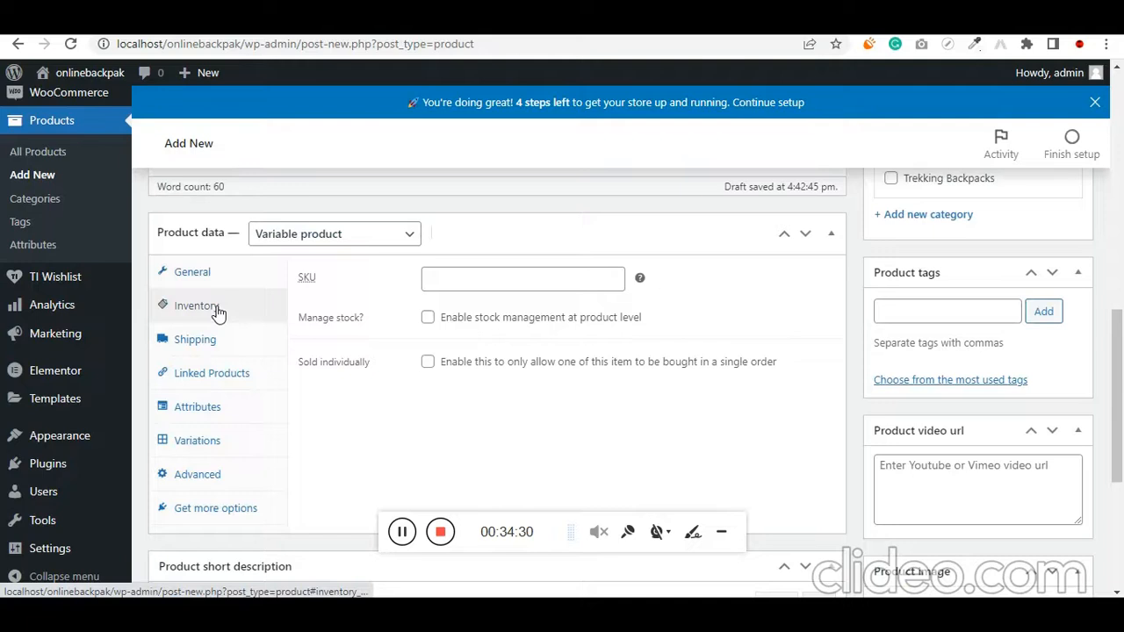
{"action": "left_click", "coordinate": [443, 277]}
{"action": "type", "text": "5216515665"}
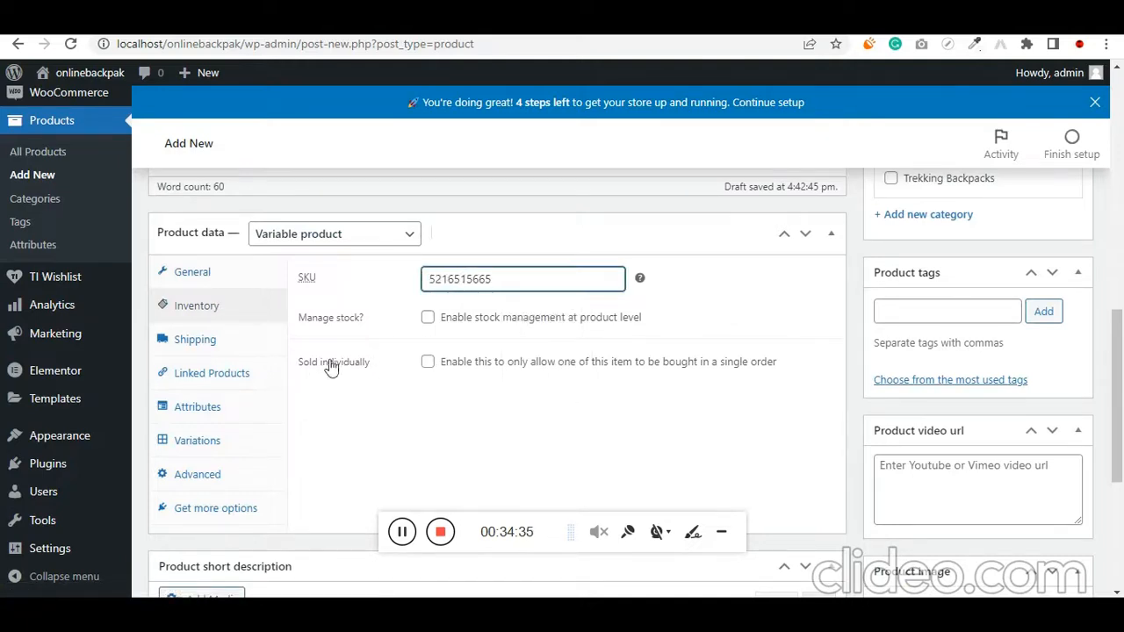
Set the product's shipping weight to 900 g
{"action": "left_click", "coordinate": [216, 346]}
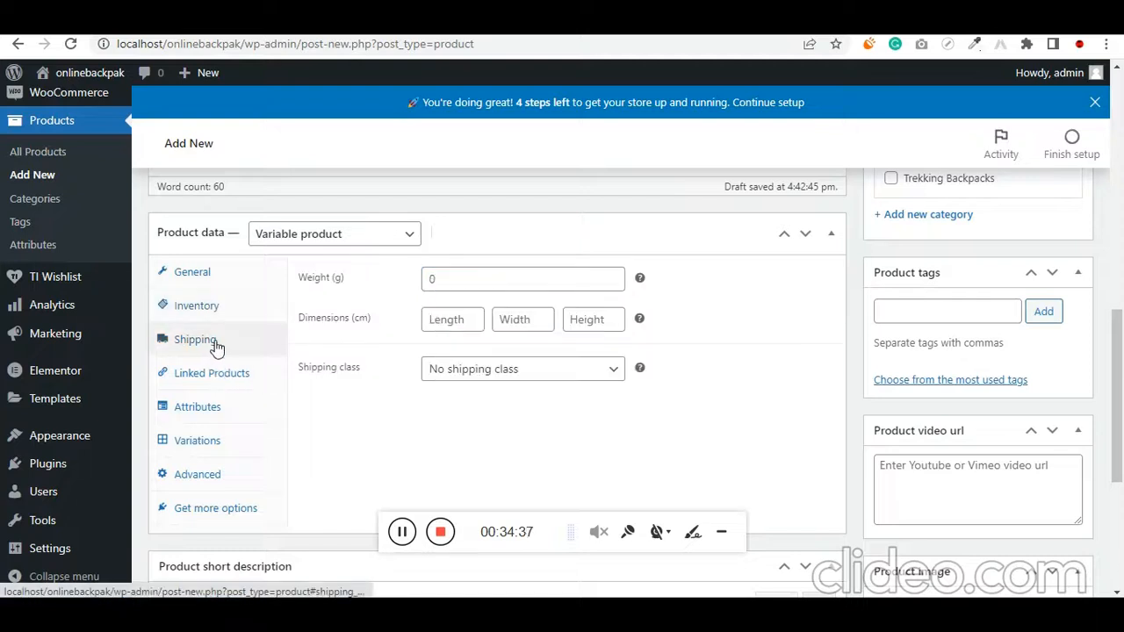
{"action": "left_click", "coordinate": [499, 280]}
{"action": "type", "text": "150"}
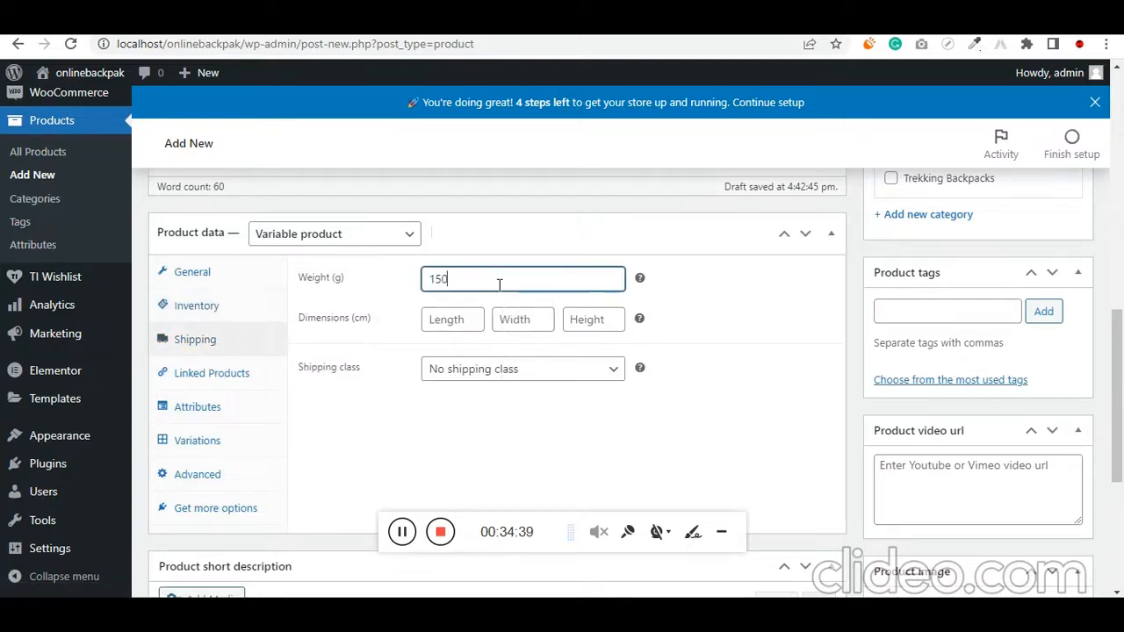
{"action": "key", "text": "ctrl+a"}
{"action": "type", "text": "900"}
Set the shipping dimensions to length 50, width 20 and height 30 cm, keeping No shipping class
{"action": "left_click", "coordinate": [459, 327]}
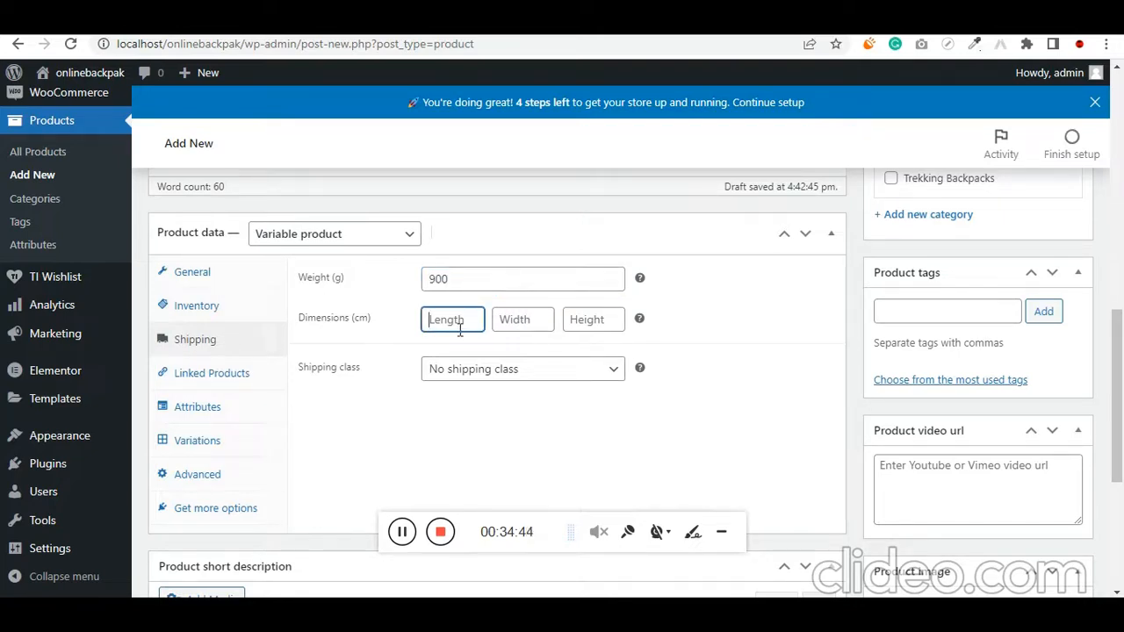
{"action": "type", "text": "50"}
{"action": "left_click", "coordinate": [507, 314]}
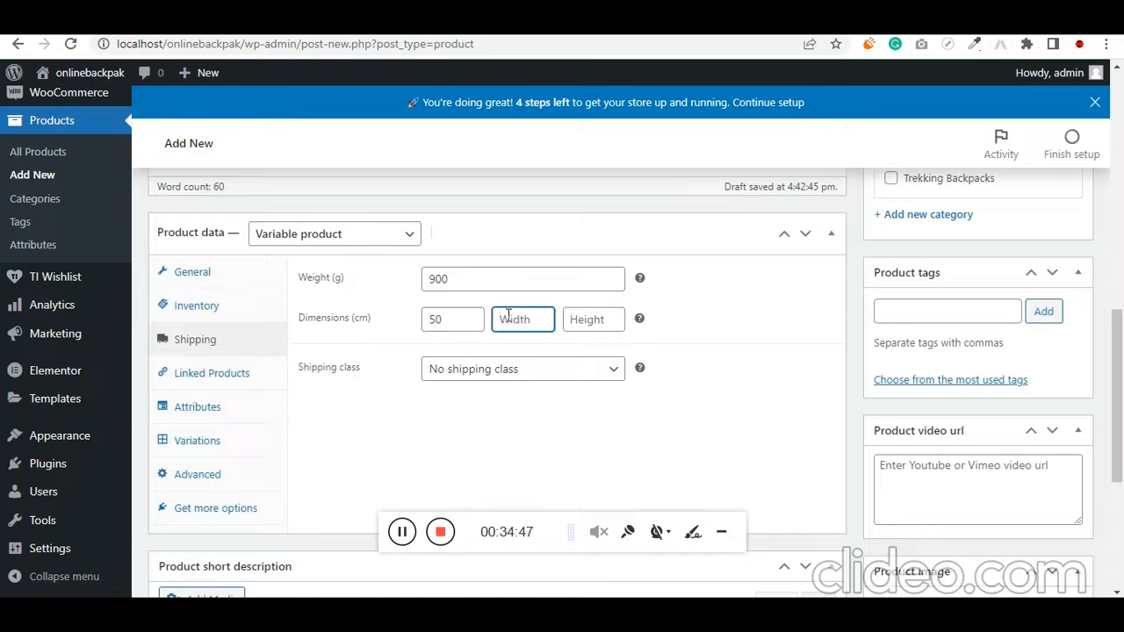
{"action": "type", "text": "20"}
{"action": "key", "text": "Tab"}
{"action": "type", "text": "30"}
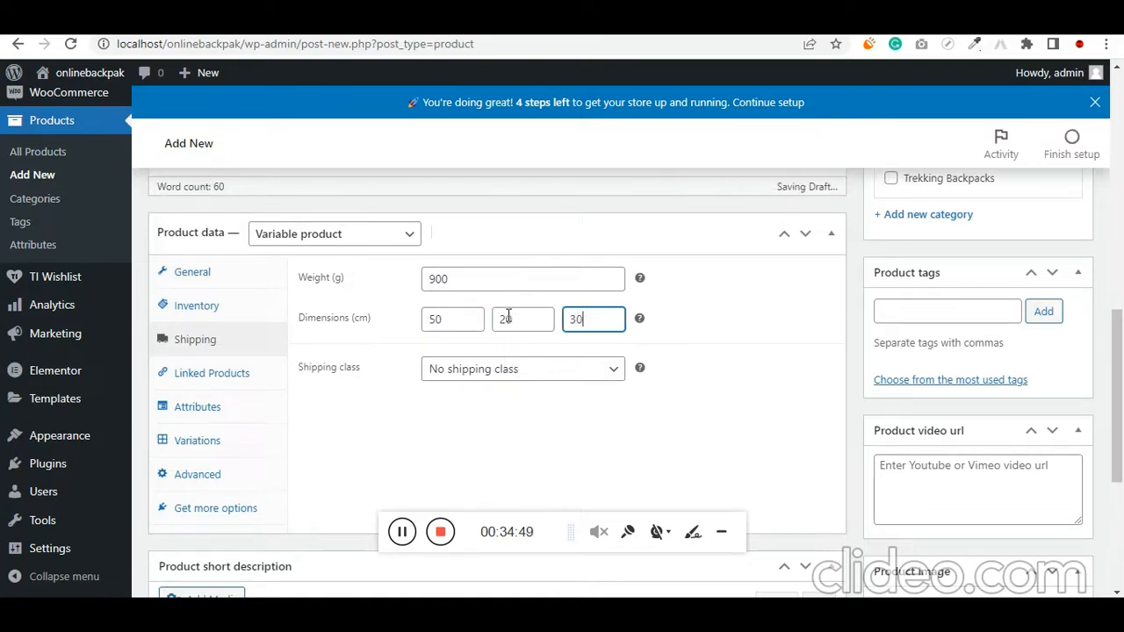
{"action": "key", "text": "Tab"}
{"action": "left_click", "coordinate": [533, 369]}
{"action": "left_click", "coordinate": [533, 369]}
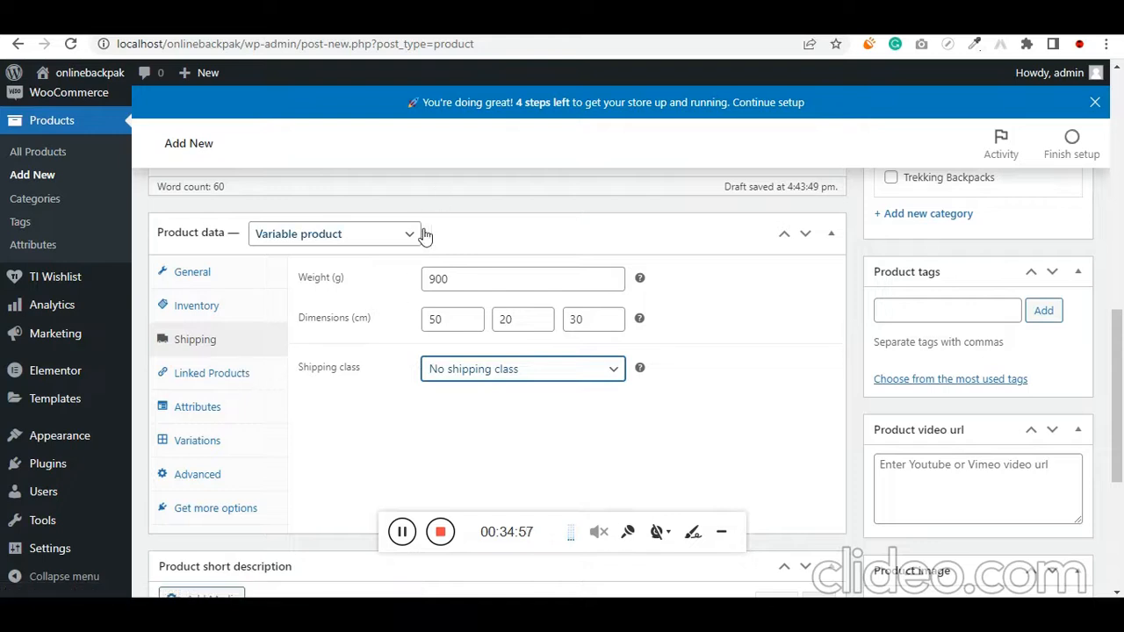
Add a custom product attribute to the backpack and name it Color
{"action": "left_click", "coordinate": [217, 376]}
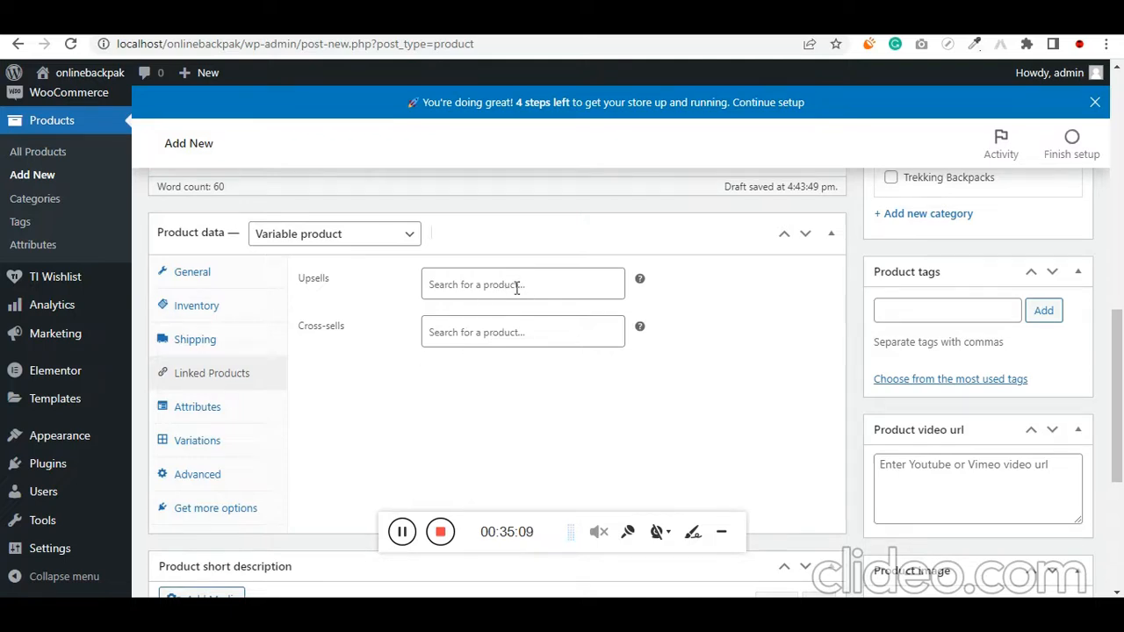
{"action": "left_click", "coordinate": [220, 411]}
{"action": "left_click", "coordinate": [371, 277]}
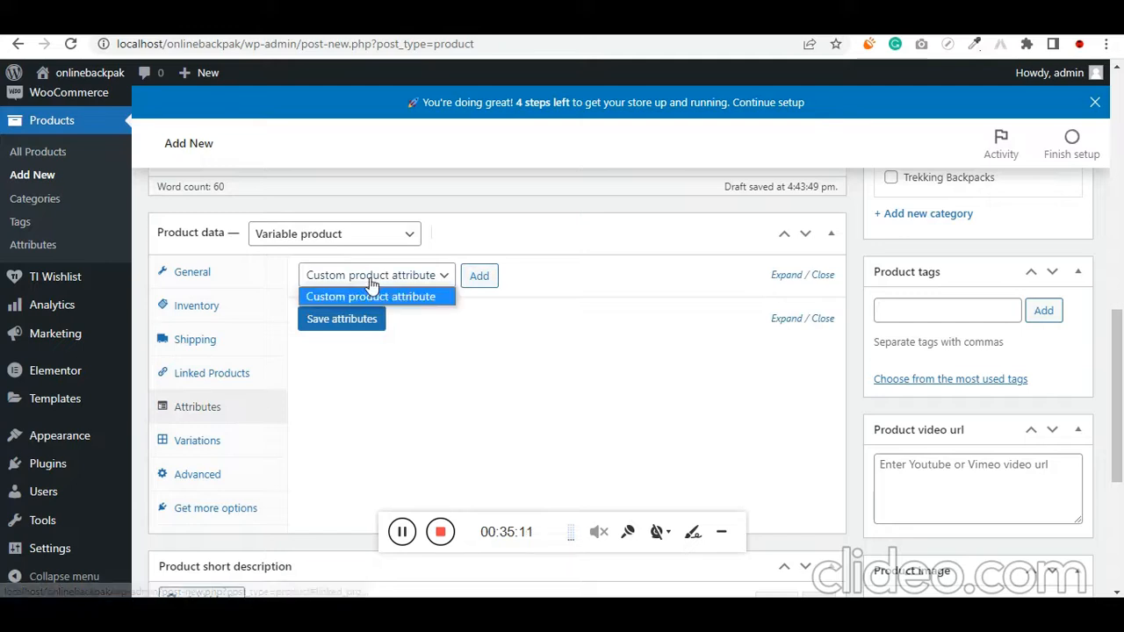
{"action": "left_click", "coordinate": [480, 274]}
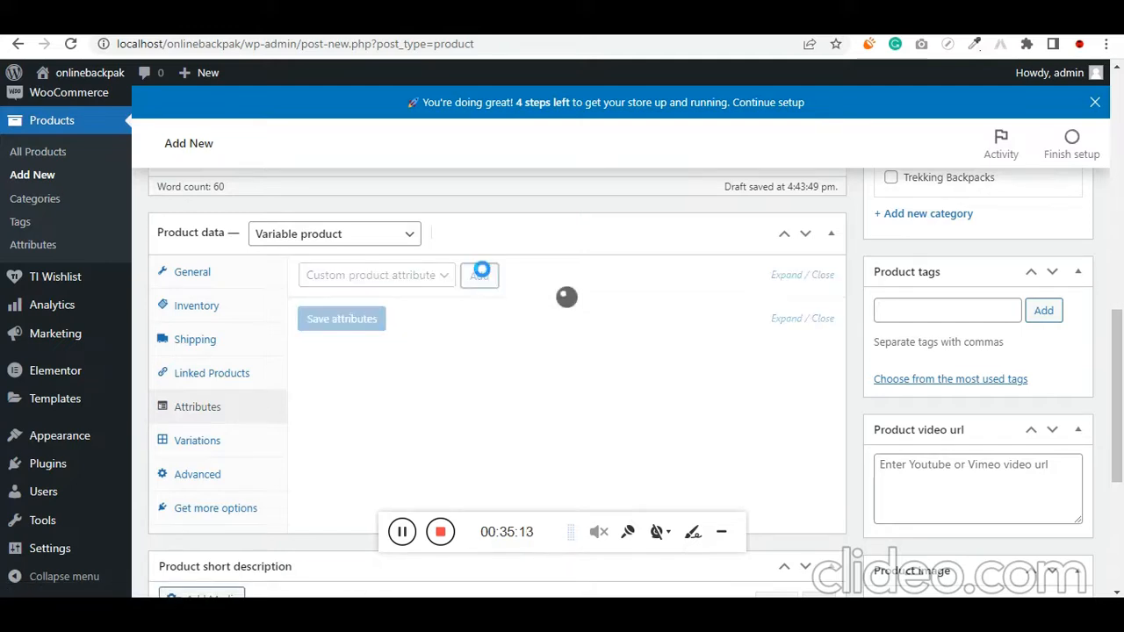
{"action": "key", "text": "alt+Tab"}
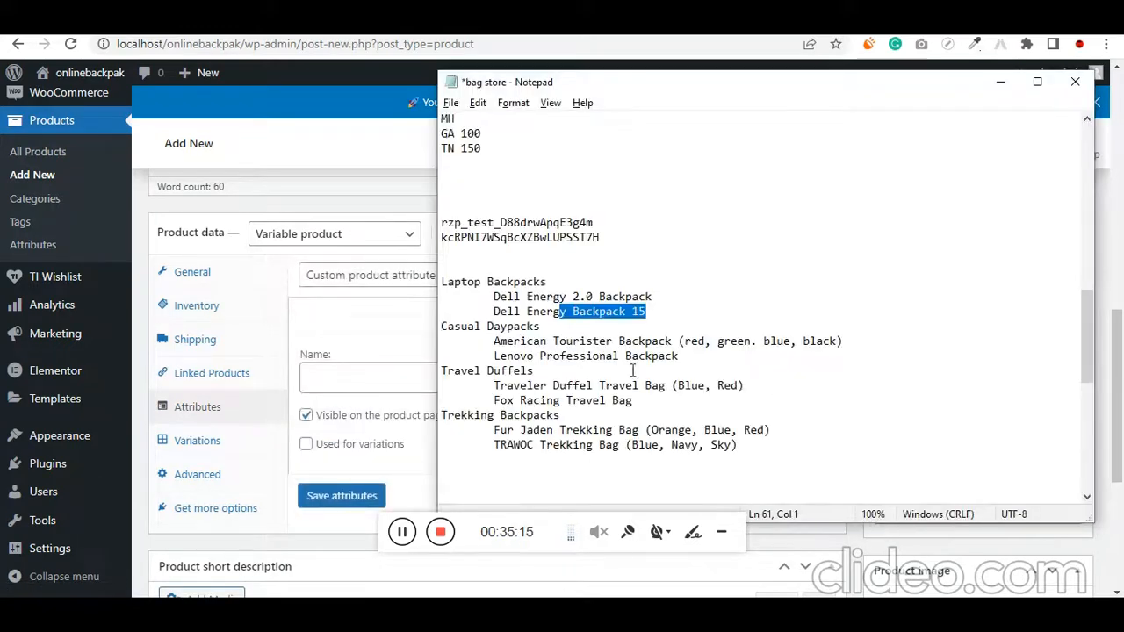
{"action": "left_click_drag", "start_coordinate": [678, 341], "coordinate": [843, 340]}
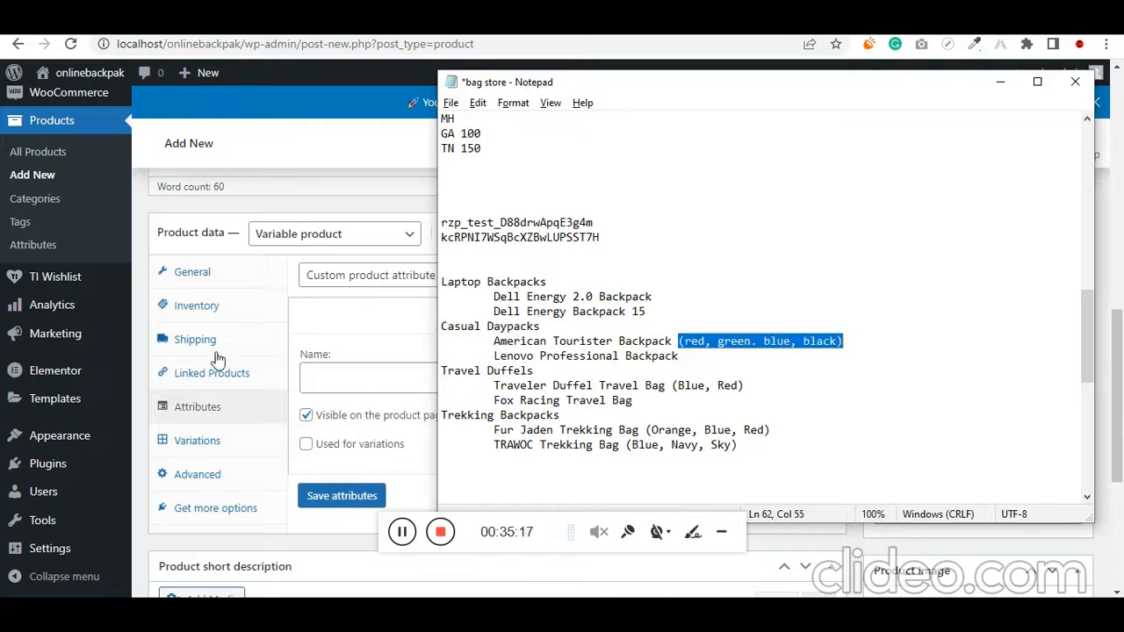
{"action": "left_click", "coordinate": [346, 377]}
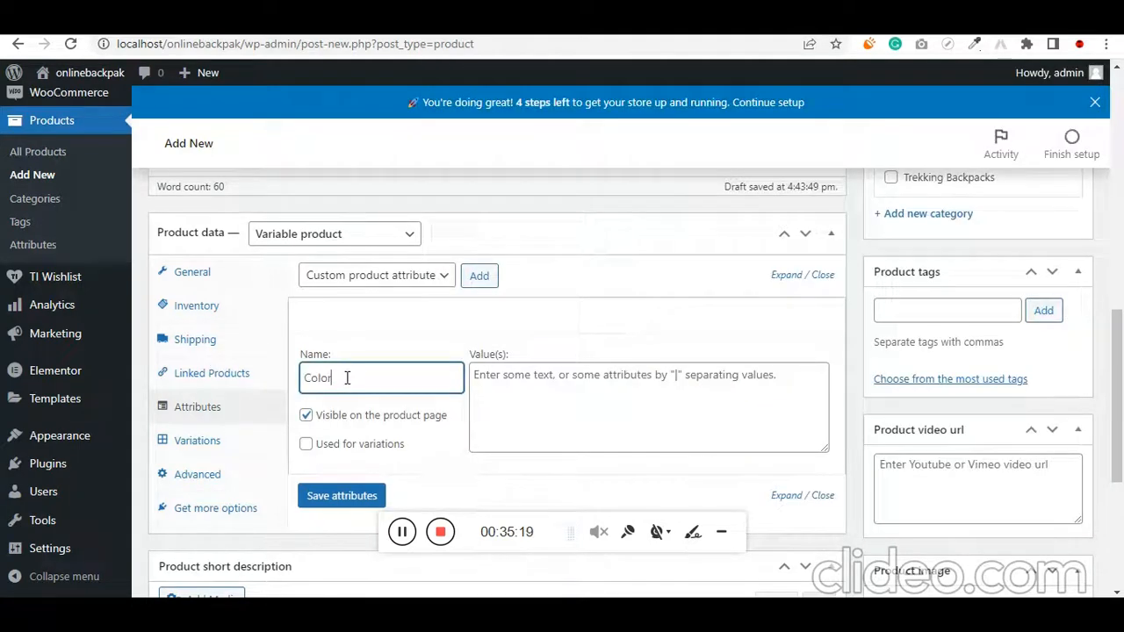
Copy the American Tourister Backpack's colour list from the notes into the Color attribute's values
{"action": "key", "text": "alt+Tab"}
{"action": "left_click", "coordinate": [687, 360]}
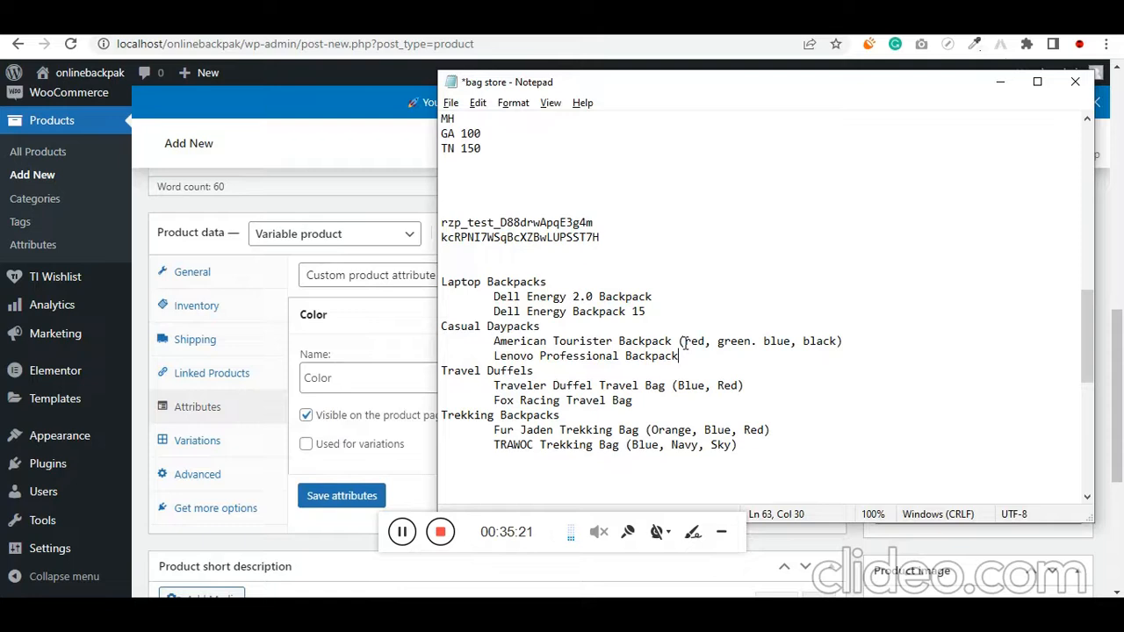
{"action": "left_click", "coordinate": [838, 343], "text": "shift"}
{"action": "key", "text": "ctrl+c"}
{"action": "key", "text": "alt+Tab"}
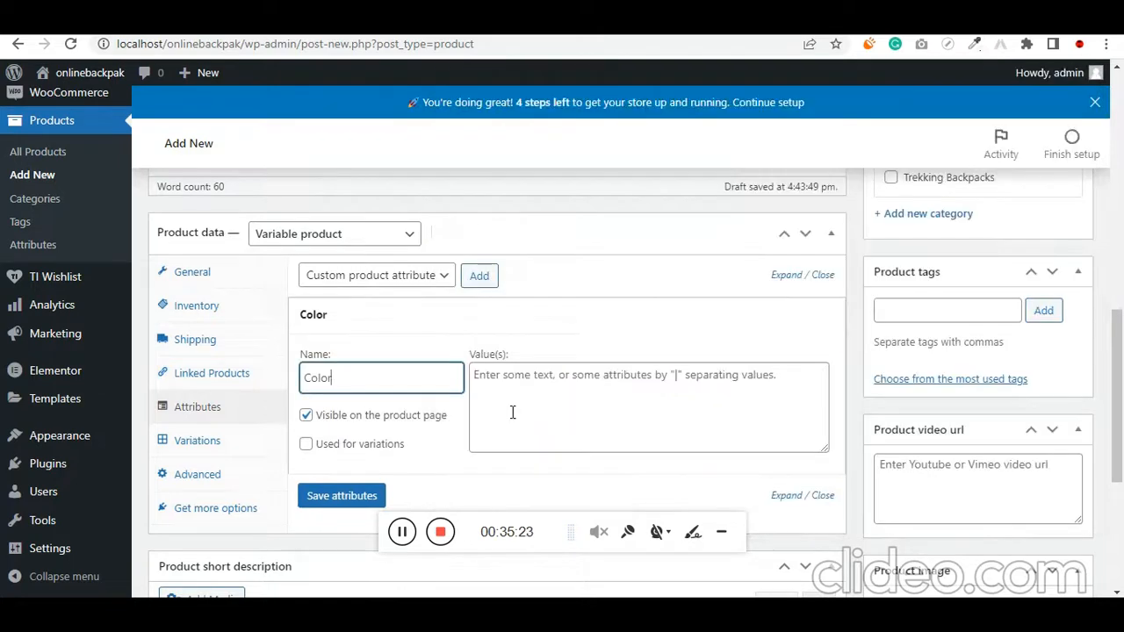
{"action": "left_click", "coordinate": [572, 404]}
{"action": "key", "text": "ctrl+v"}
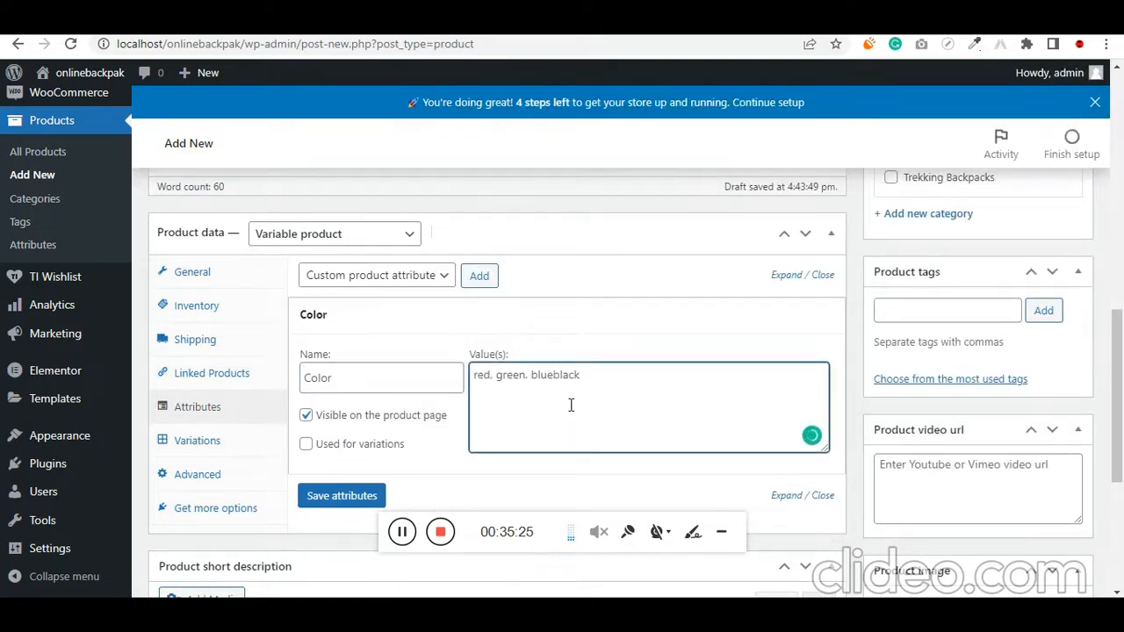
Separate the pasted colours with vertical bars so the values read "red | green | blue | black"
{"action": "type", "text": "|"}
{"action": "key", "text": "shift+Left"}
{"action": "type", "text": "|"}
{"action": "key", "text": "Delete"}
{"action": "key", "text": "BackSpace"}
{"action": "key", "text": "BackSpace"}
{"action": "type", "text": "|"}
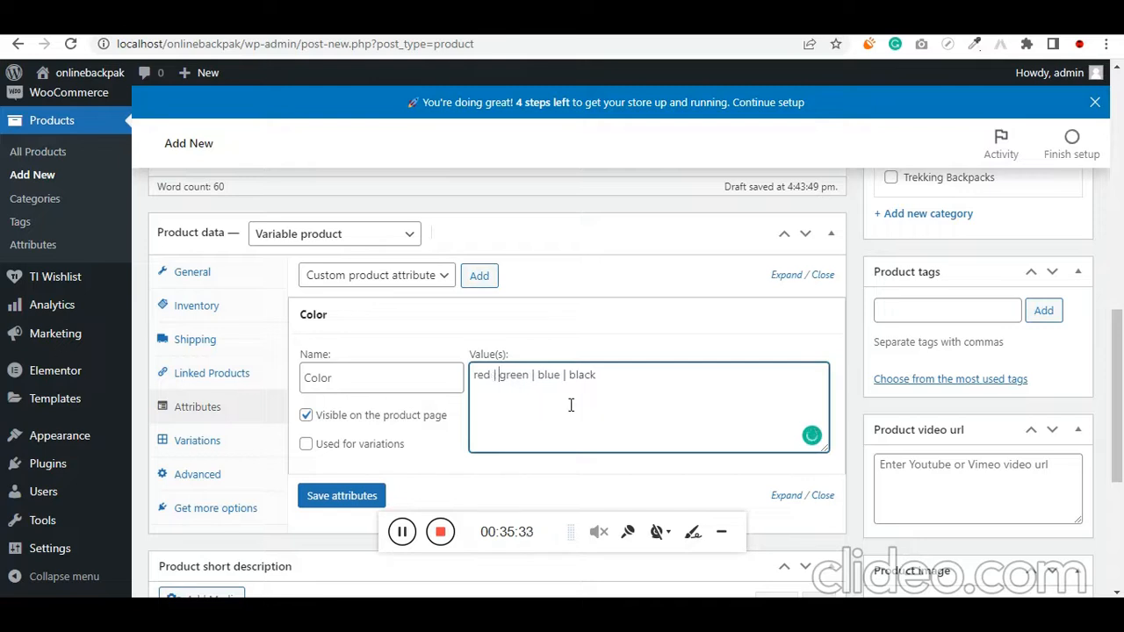
{"action": "key", "text": "ctrl+a"}
Mark the Color attribute as used for variations and save the product attributes
{"action": "scroll", "coordinate": [517, 459], "scroll_direction": "down", "scroll_amount": 1}
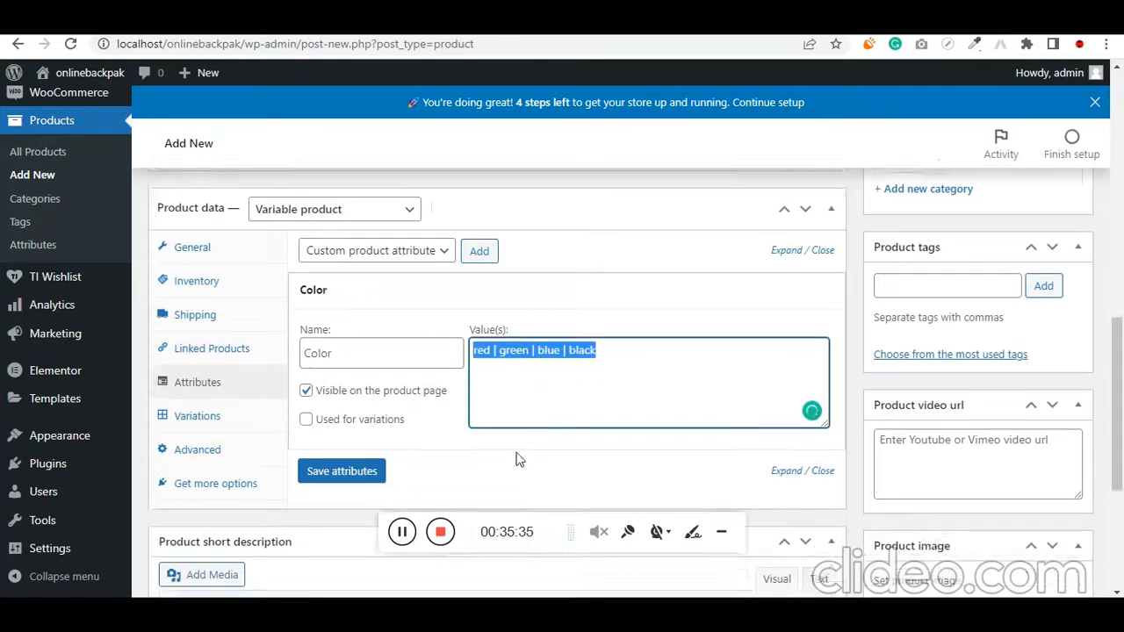
{"action": "left_click", "coordinate": [308, 361]}
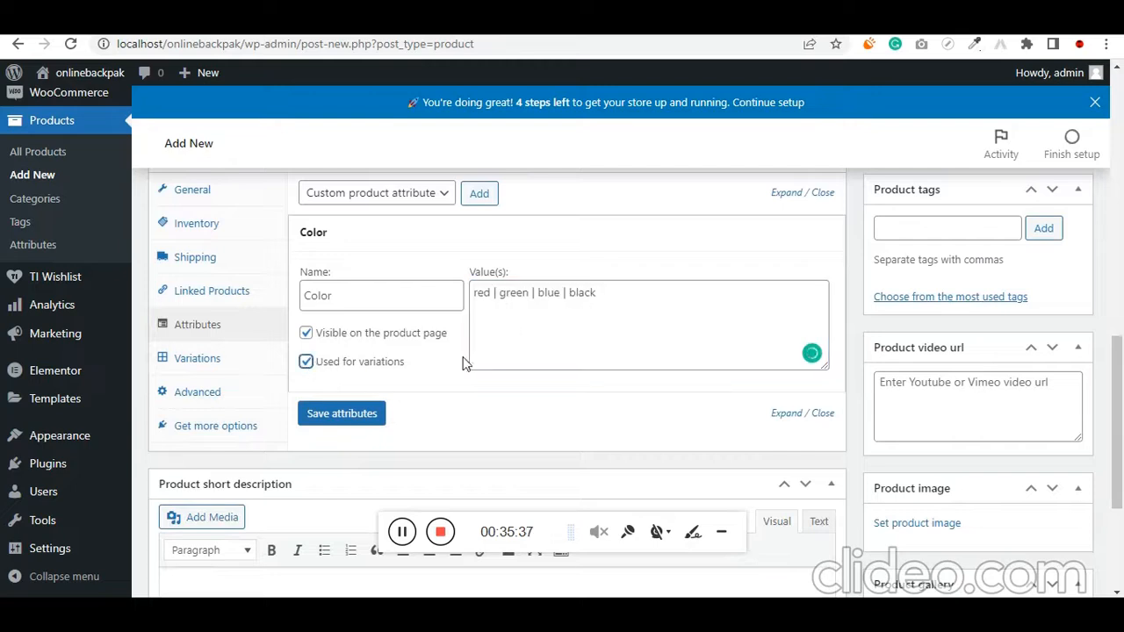
{"action": "left_click", "coordinate": [355, 422]}
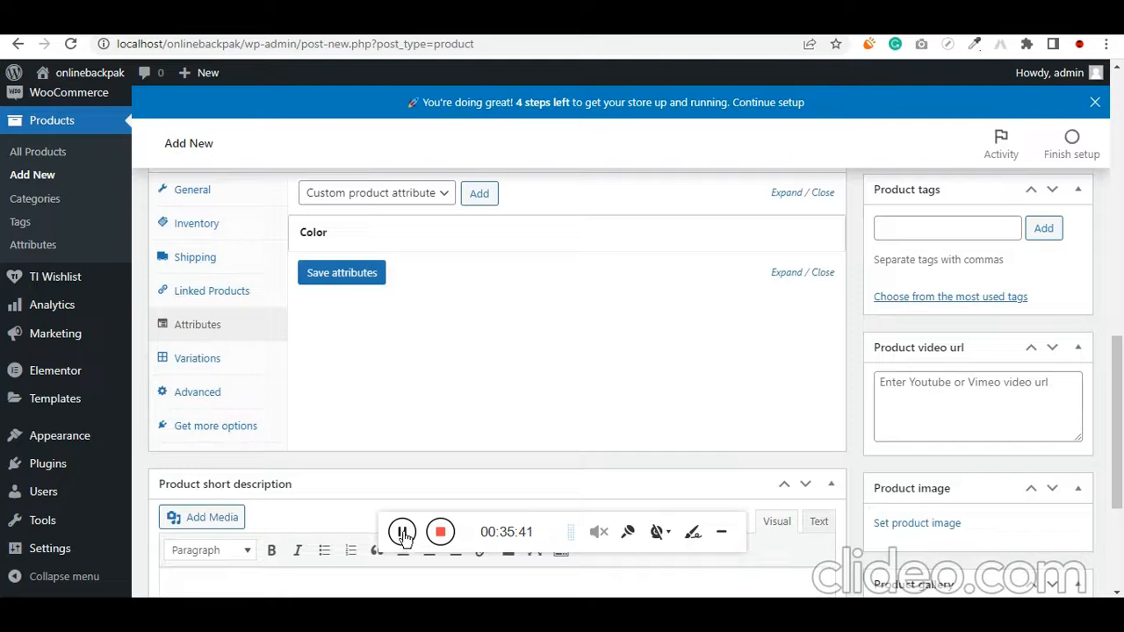
Create variations from all attributes for the backpack product and accept linking all variations
{"action": "left_click", "coordinate": [232, 369]}
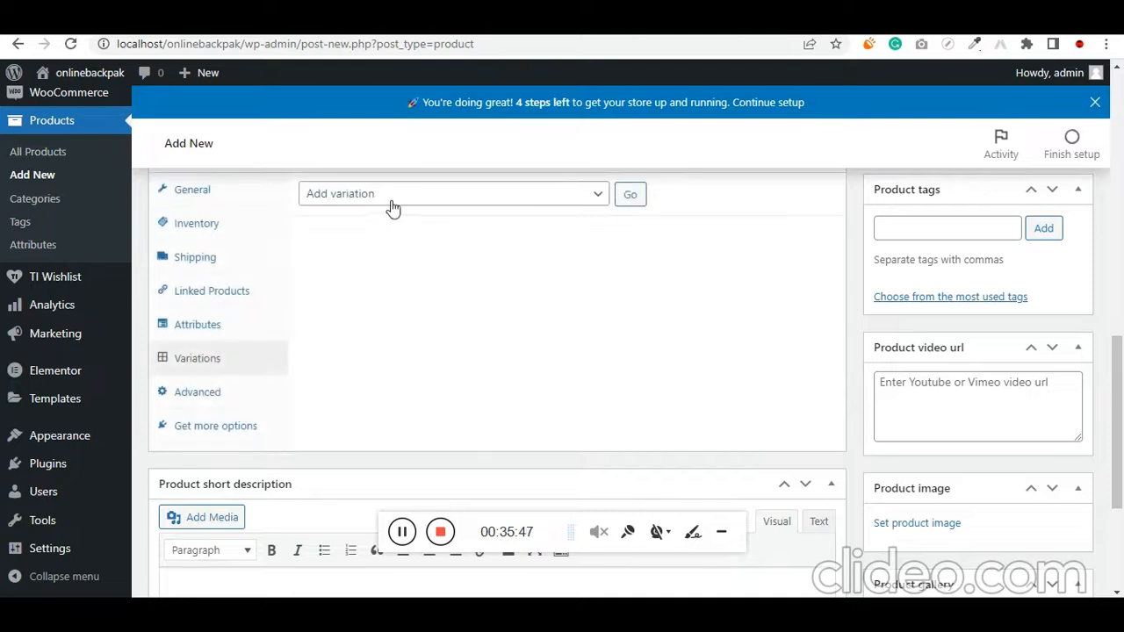
{"action": "left_click", "coordinate": [392, 207]}
{"action": "left_click", "coordinate": [382, 230]}
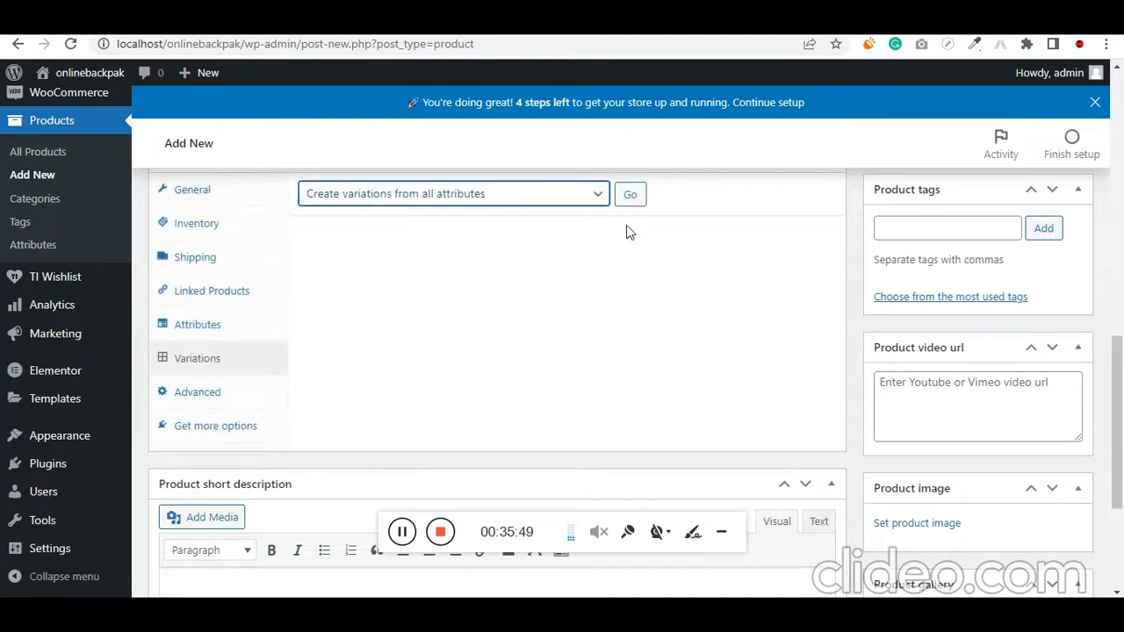
{"action": "left_click", "coordinate": [633, 198]}
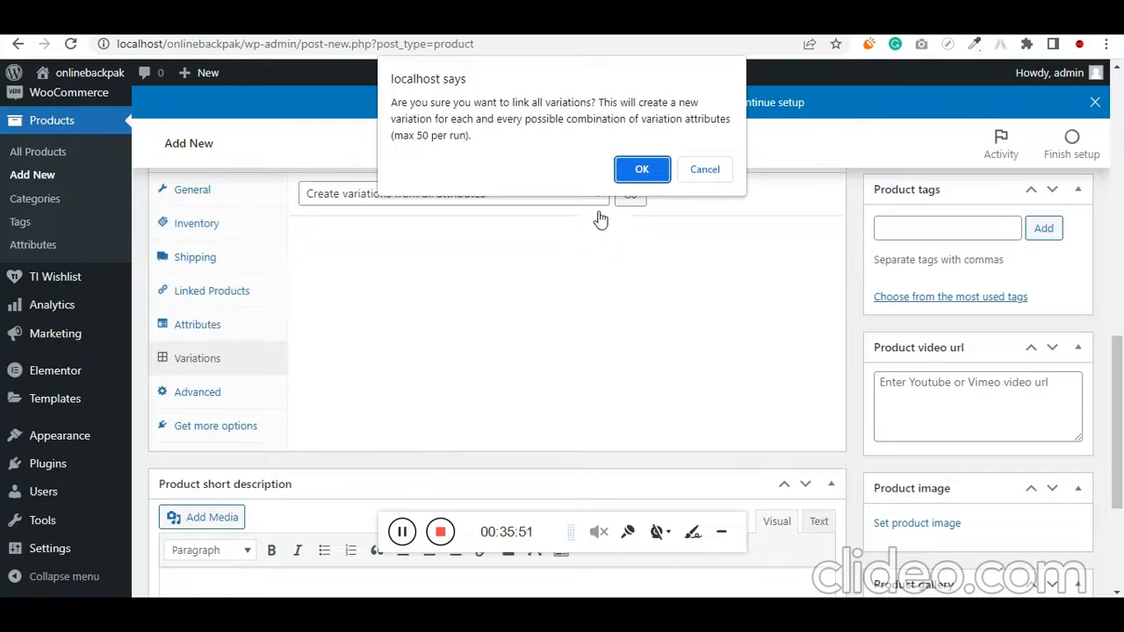
{"action": "left_click", "coordinate": [641, 169]}
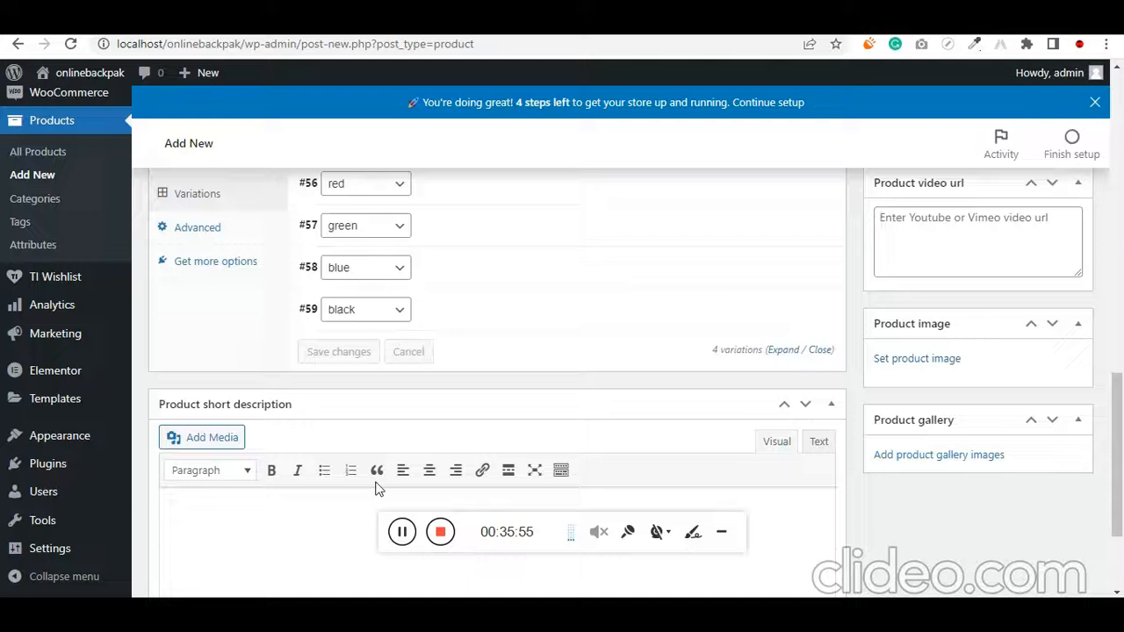
{"action": "scroll", "coordinate": [378, 488], "scroll_direction": "up", "scroll_amount": 1}
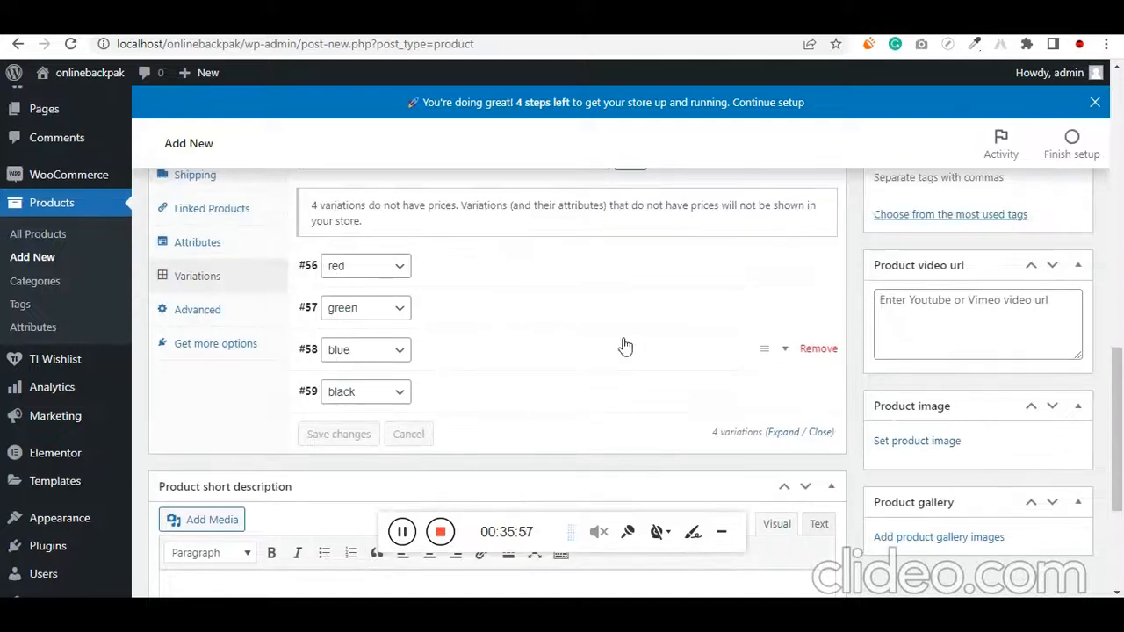
Set the black American Tourister photo 81KEKEDFUcL._UY741_-1.jpg from the media library as the product image
{"action": "scroll", "coordinate": [623, 356], "scroll_direction": "down", "scroll_amount": 1}
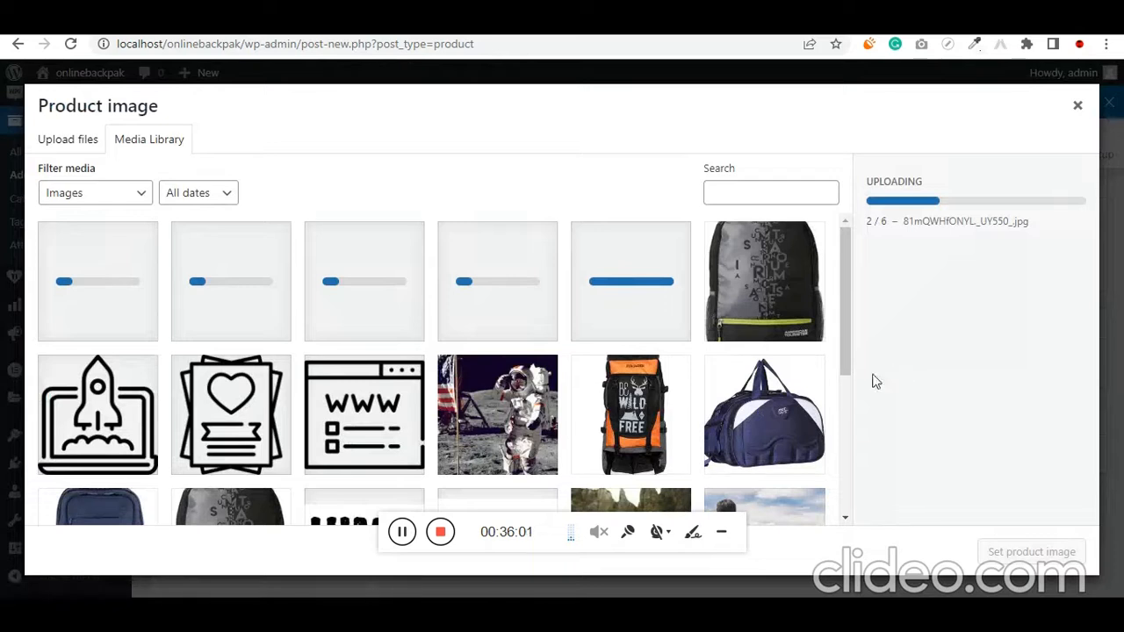
{"action": "left_click", "coordinate": [764, 303]}
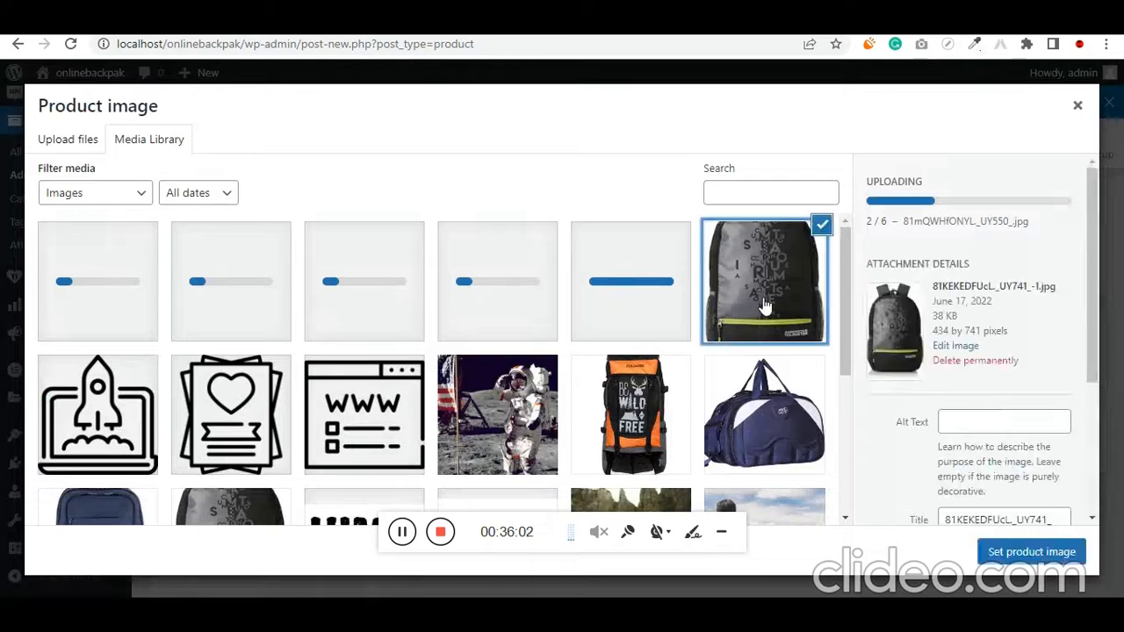
{"action": "left_click", "coordinate": [1018, 549]}
Add the open-backpack photo 81r-eiaAeLL._UX679_.jpg and the black backpack photo 81mQWHfONYL._UY550_.jpg to the product gallery
{"action": "scroll", "coordinate": [981, 524], "scroll_direction": "down", "scroll_amount": 2}
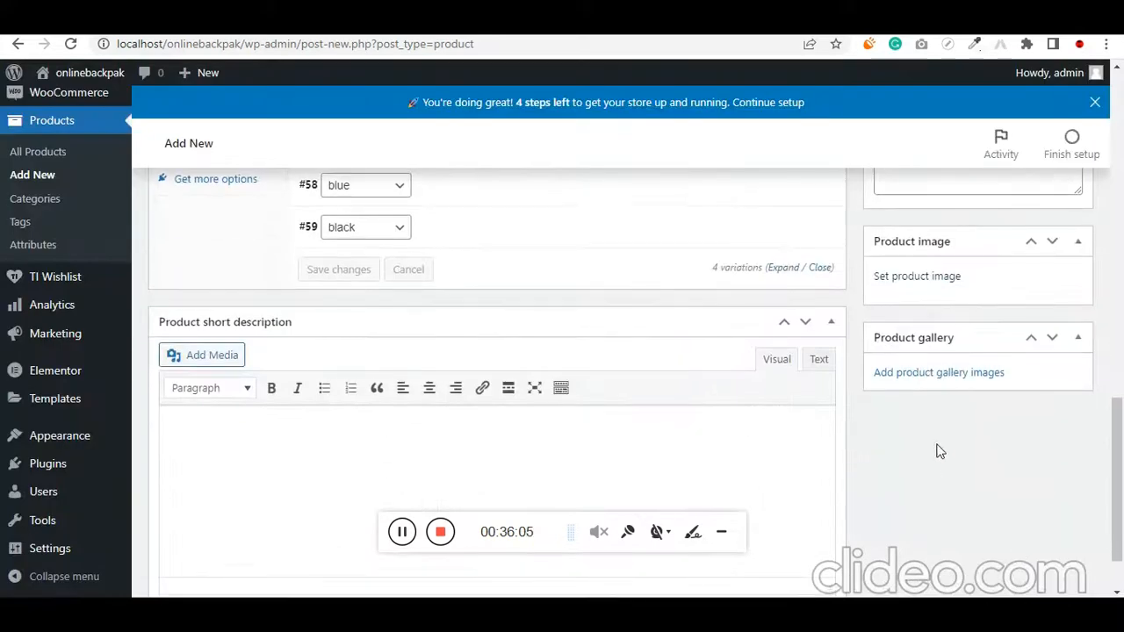
{"action": "scroll", "coordinate": [950, 508], "scroll_direction": "down", "scroll_amount": 2}
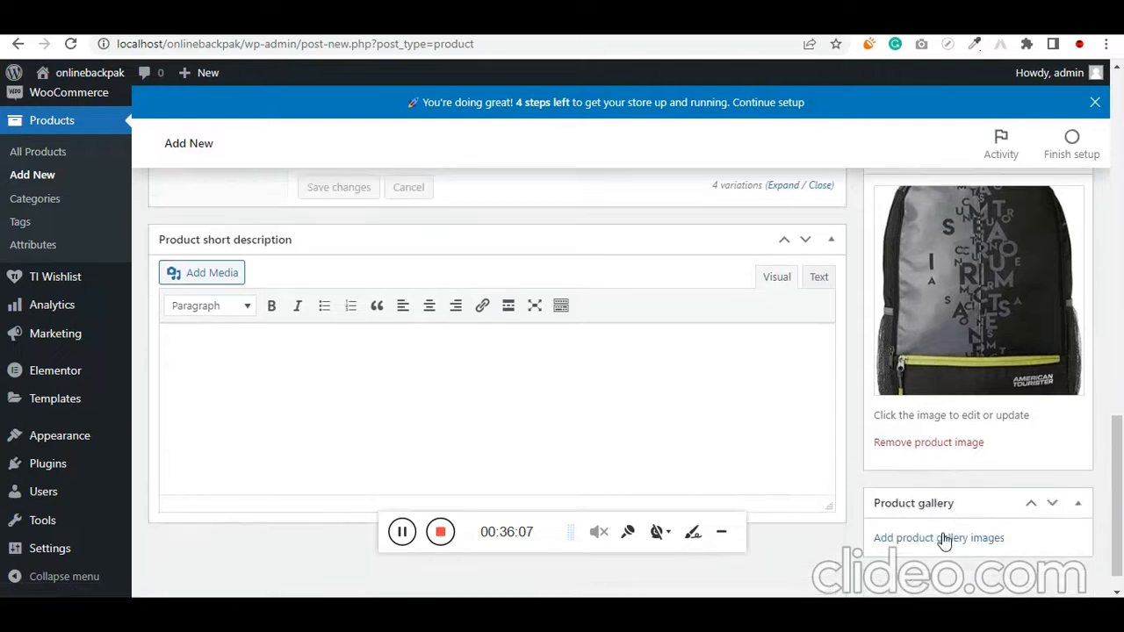
{"action": "left_click", "coordinate": [941, 538]}
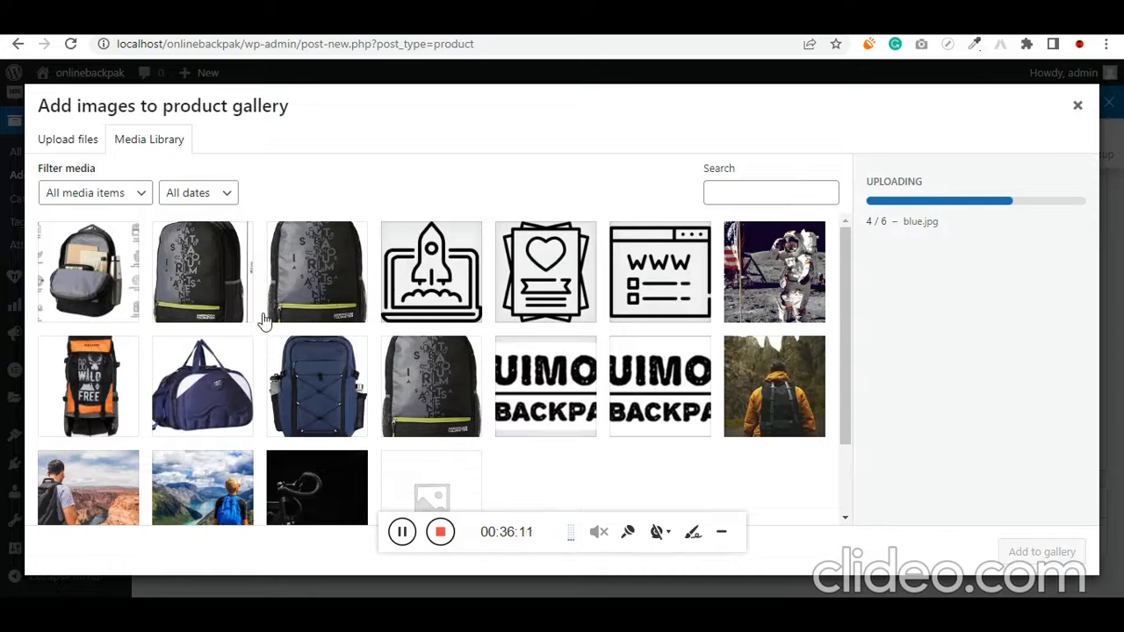
{"action": "left_click", "coordinate": [79, 280]}
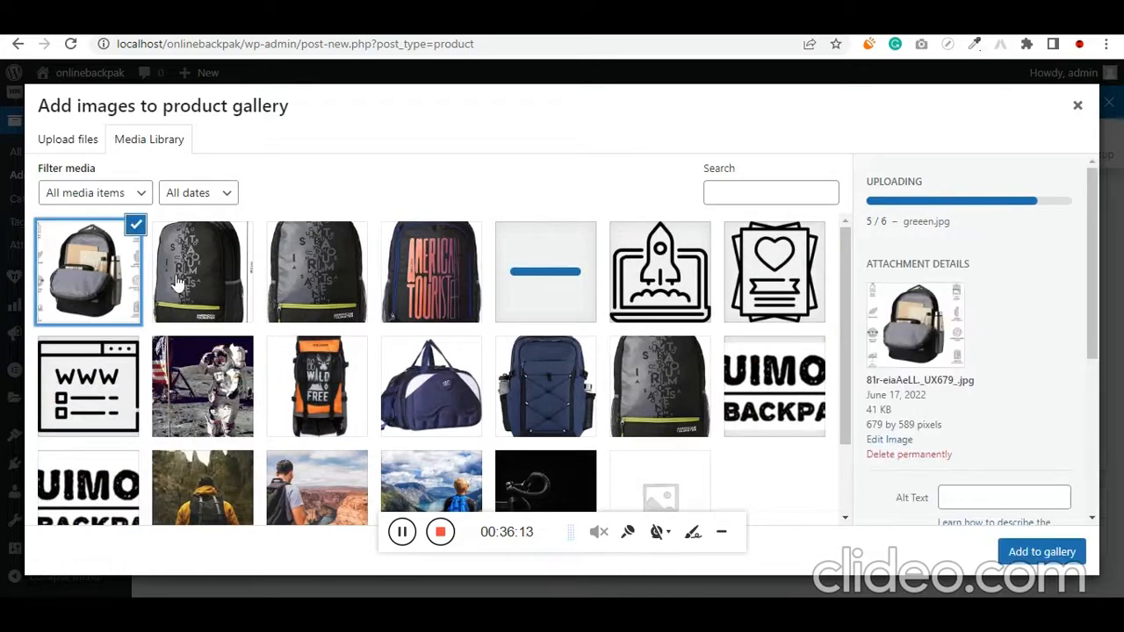
{"action": "left_click", "coordinate": [209, 284]}
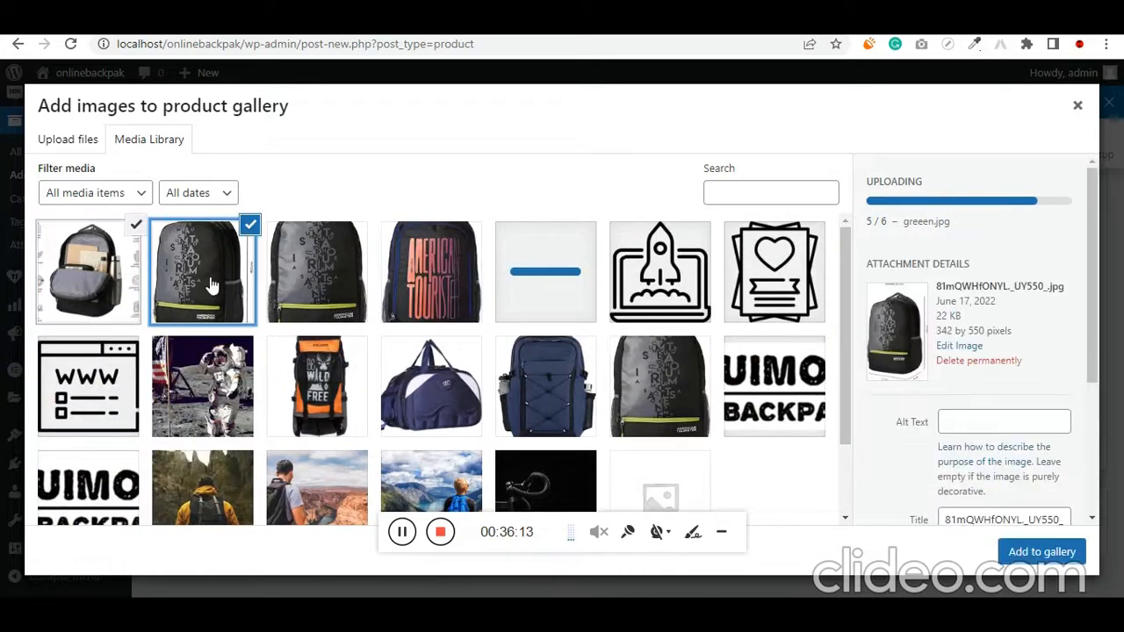
{"action": "left_click", "coordinate": [1022, 553]}
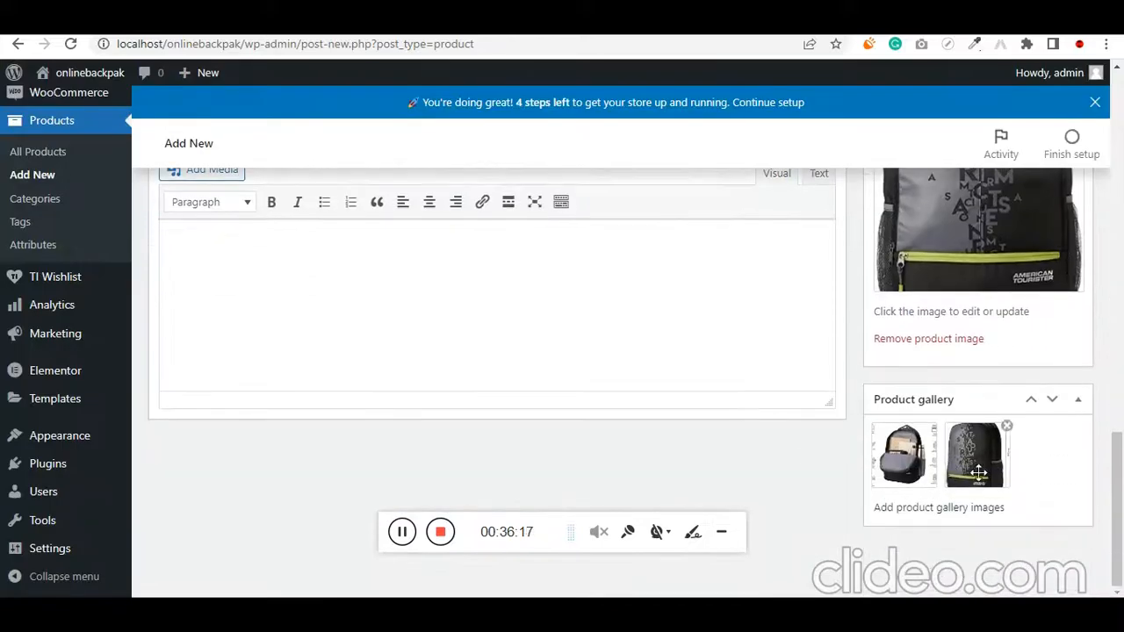
Copy the full bullet list from the product's main description into the product short description
{"action": "scroll", "coordinate": [740, 444], "scroll_direction": "up", "scroll_amount": 4}
{"action": "scroll", "coordinate": [740, 450], "scroll_direction": "up", "scroll_amount": 4}
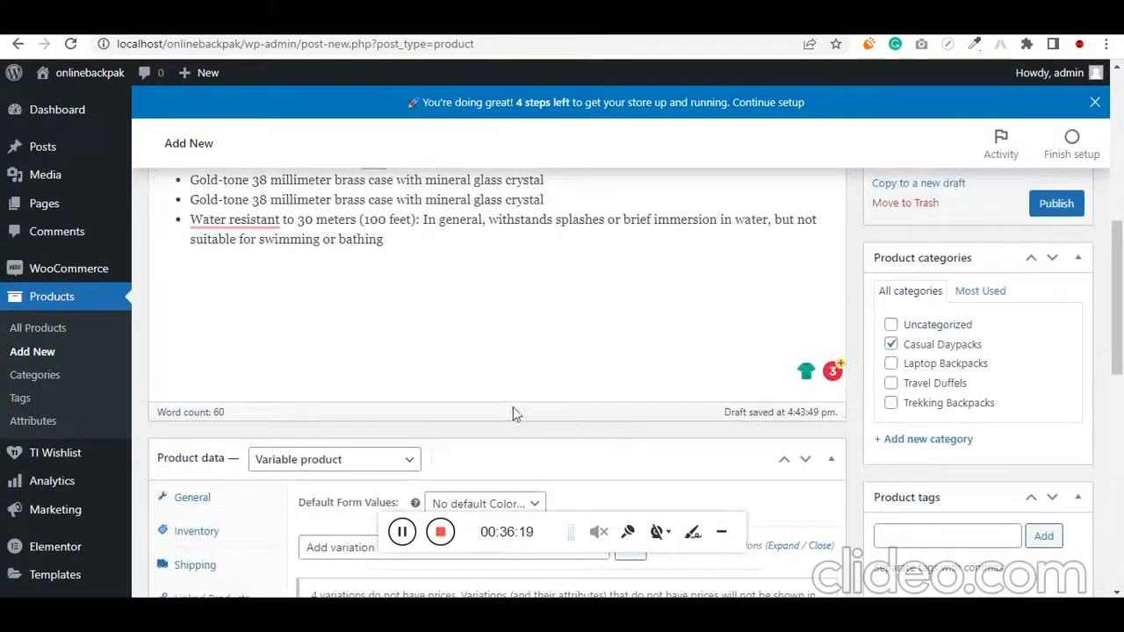
{"action": "key", "text": "ctrl+a"}
{"action": "scroll", "coordinate": [394, 273], "scroll_direction": "down", "scroll_amount": 10}
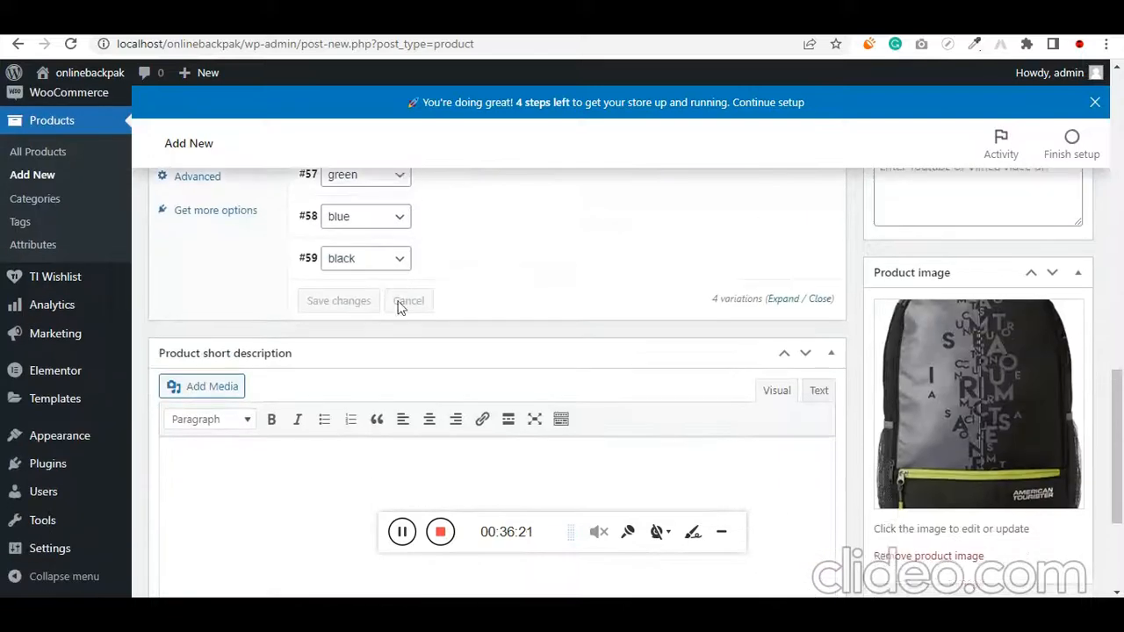
{"action": "scroll", "coordinate": [389, 407], "scroll_direction": "down", "scroll_amount": 1}
{"action": "left_click", "coordinate": [389, 406]}
{"action": "key", "text": "ctrl+v"}
Expand the red variation and set red.jpg from the media library as its image
{"action": "scroll", "coordinate": [521, 348], "scroll_direction": "up", "scroll_amount": 3}
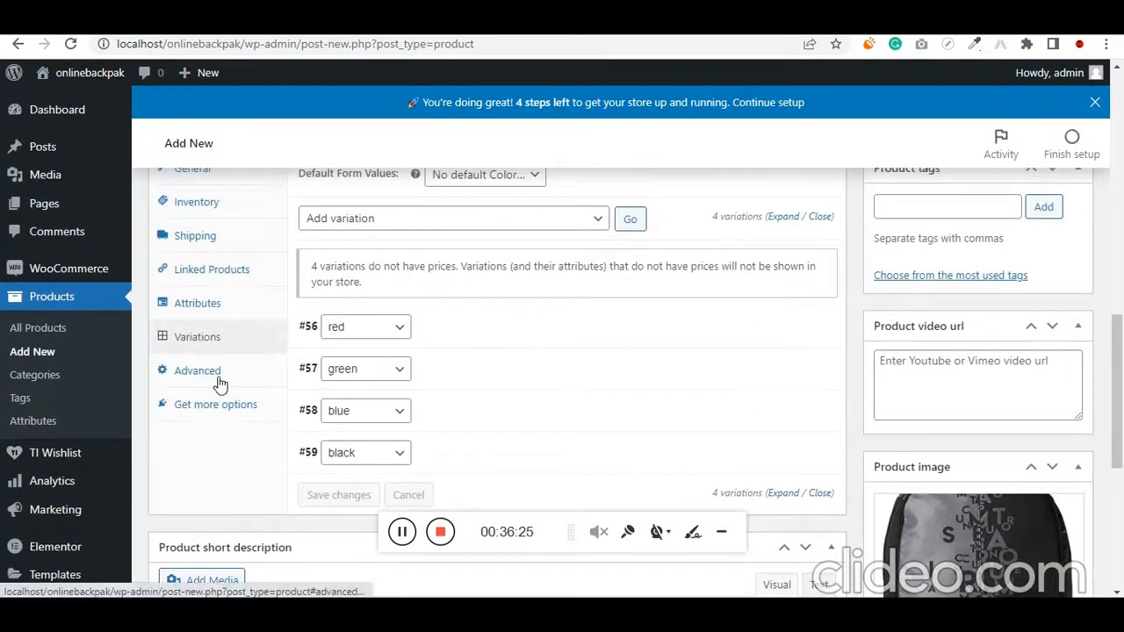
{"action": "scroll", "coordinate": [421, 303], "scroll_direction": "up", "scroll_amount": 2}
{"action": "scroll", "coordinate": [365, 386], "scroll_direction": "down", "scroll_amount": 2}
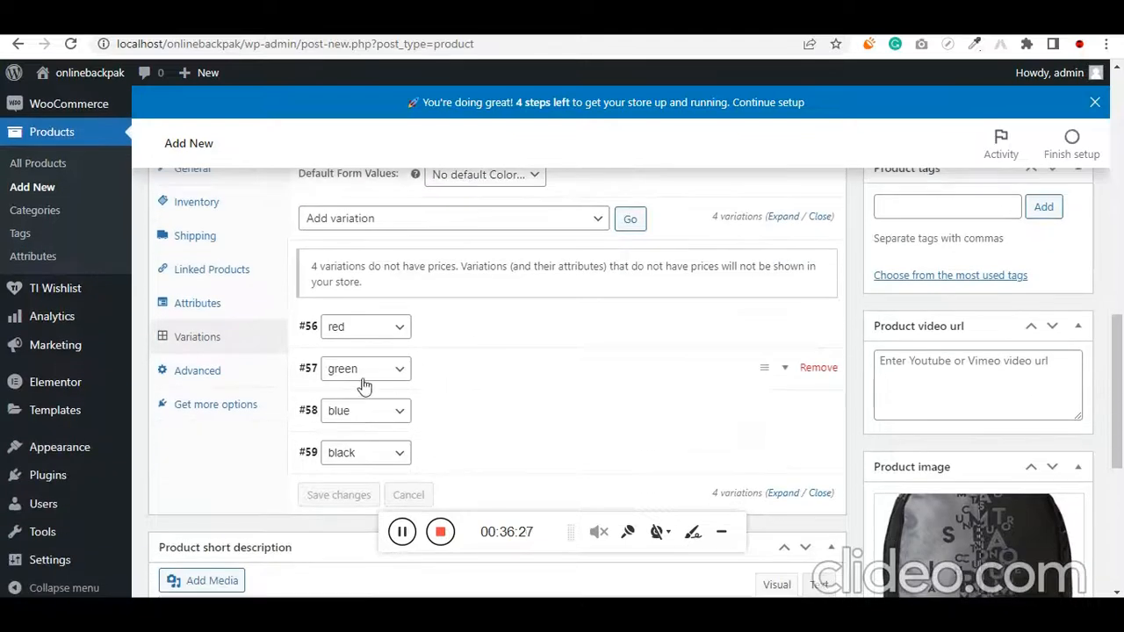
{"action": "left_click", "coordinate": [309, 327]}
{"action": "scroll", "coordinate": [321, 334], "scroll_direction": "down", "scroll_amount": 2}
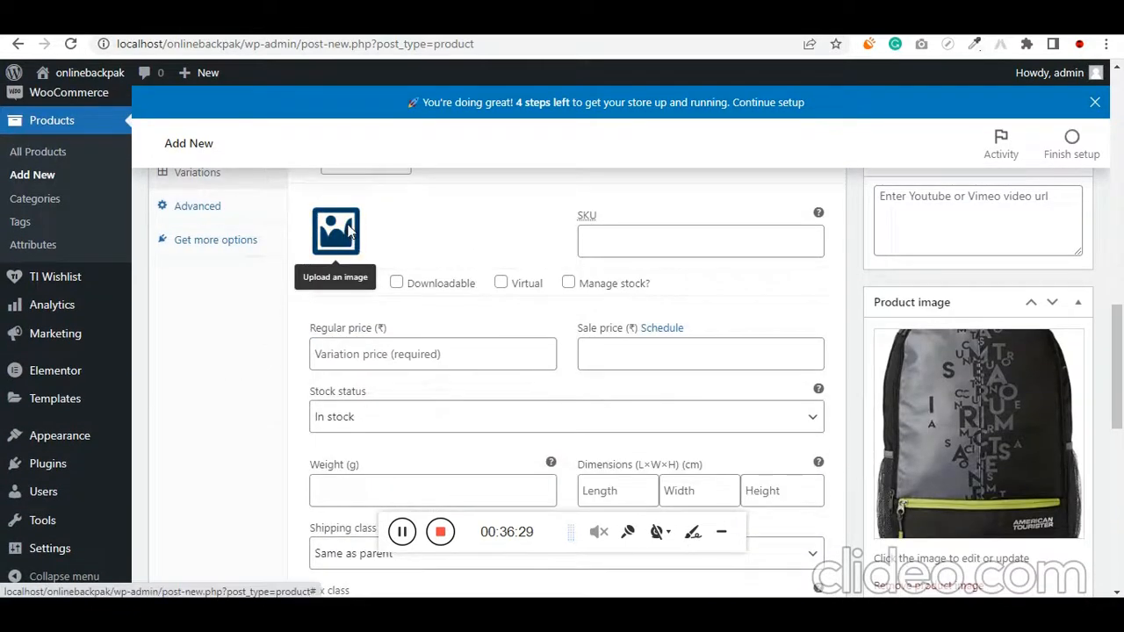
{"action": "left_click", "coordinate": [348, 234]}
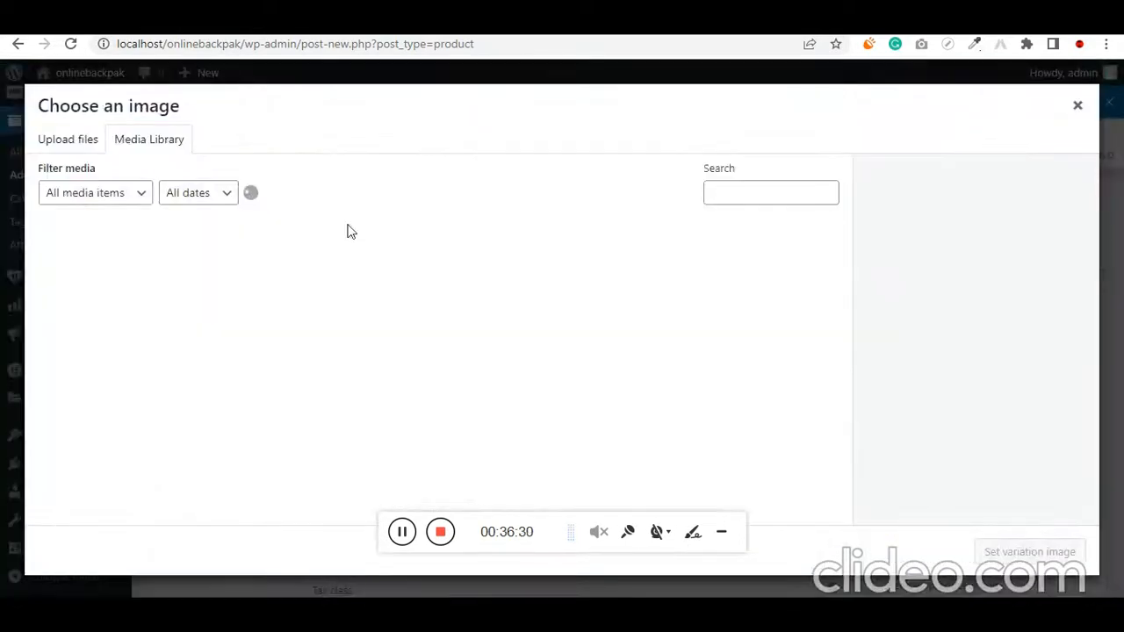
{"action": "left_click", "coordinate": [166, 151]}
{"action": "left_click", "coordinate": [124, 290]}
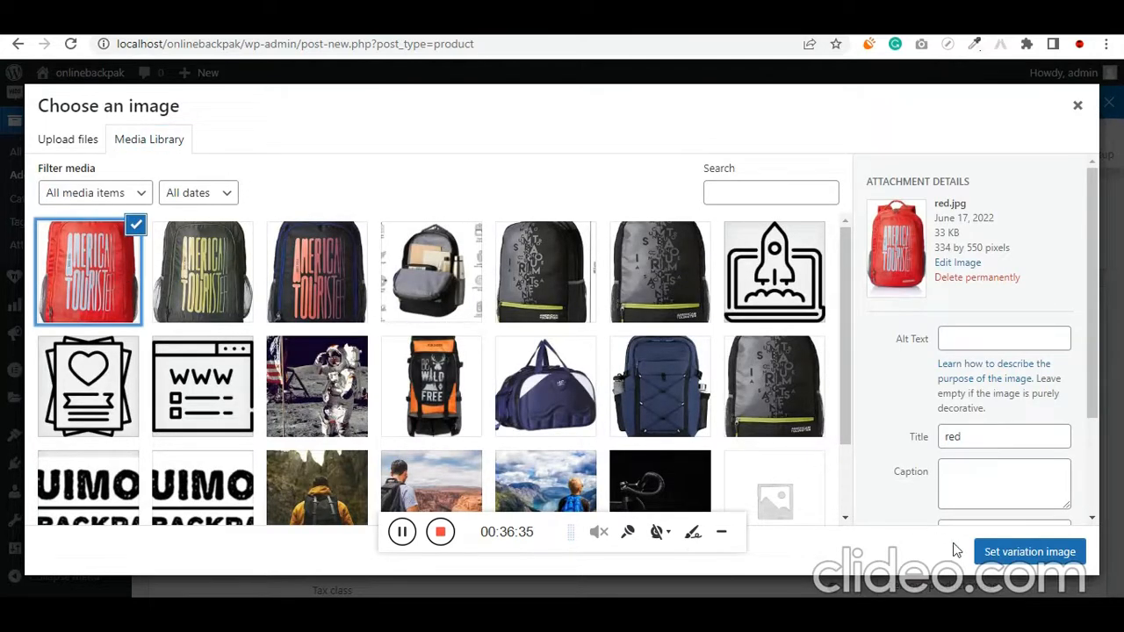
{"action": "left_click", "coordinate": [1015, 552]}
Set the red variation's SKU to 2062036, regular price to 1200 and sale price to 999
{"action": "left_click", "coordinate": [645, 239]}
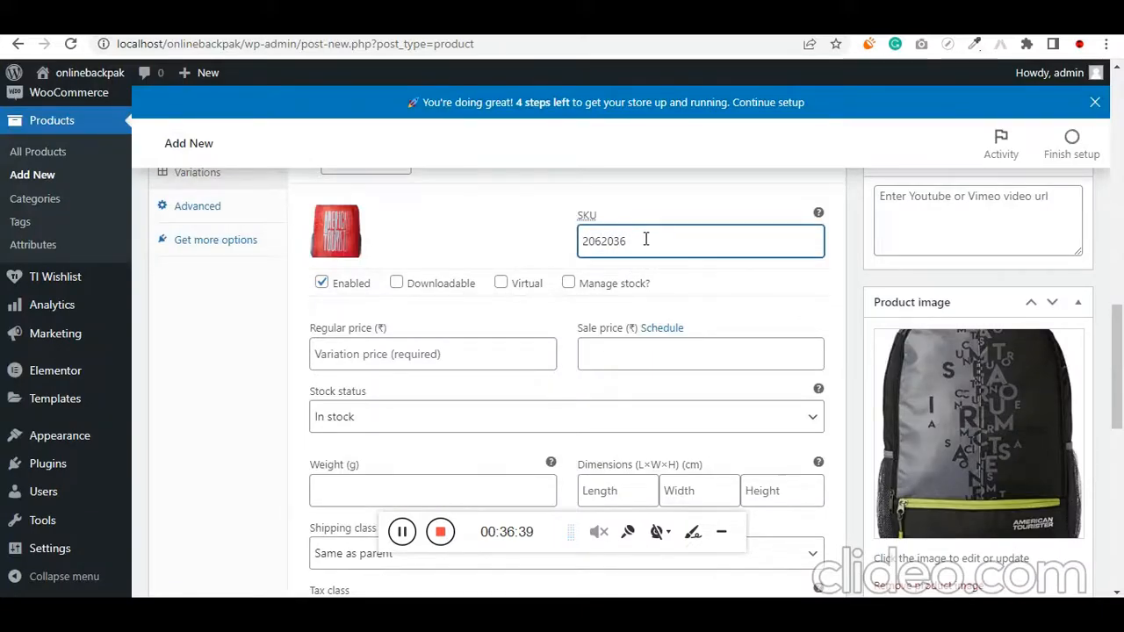
{"action": "left_click", "coordinate": [451, 351]}
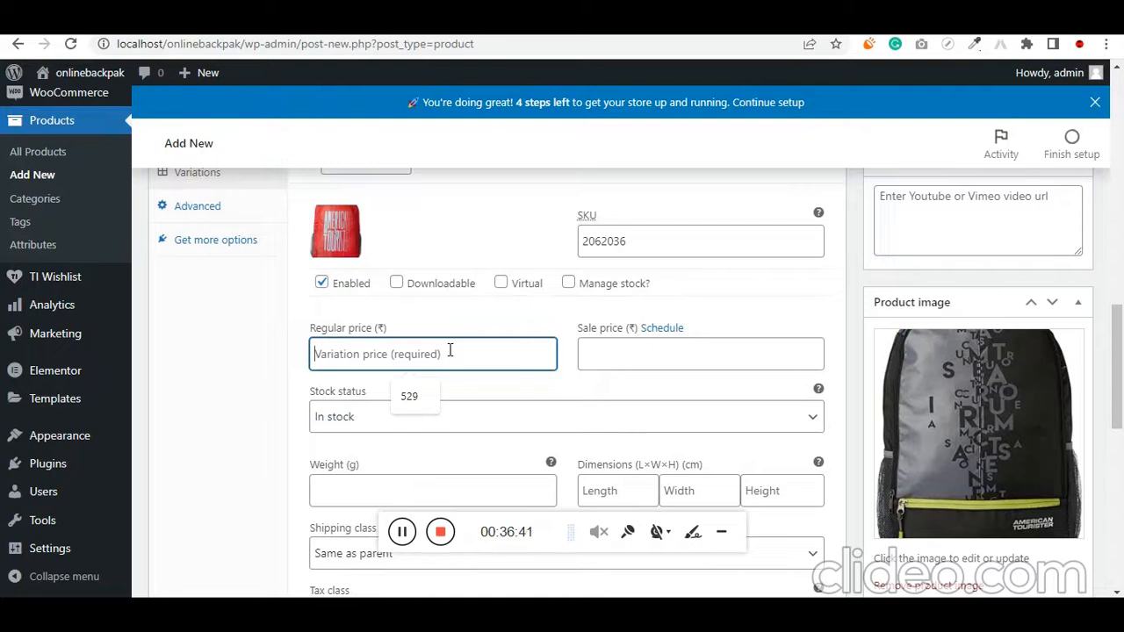
{"action": "type", "text": "6"}
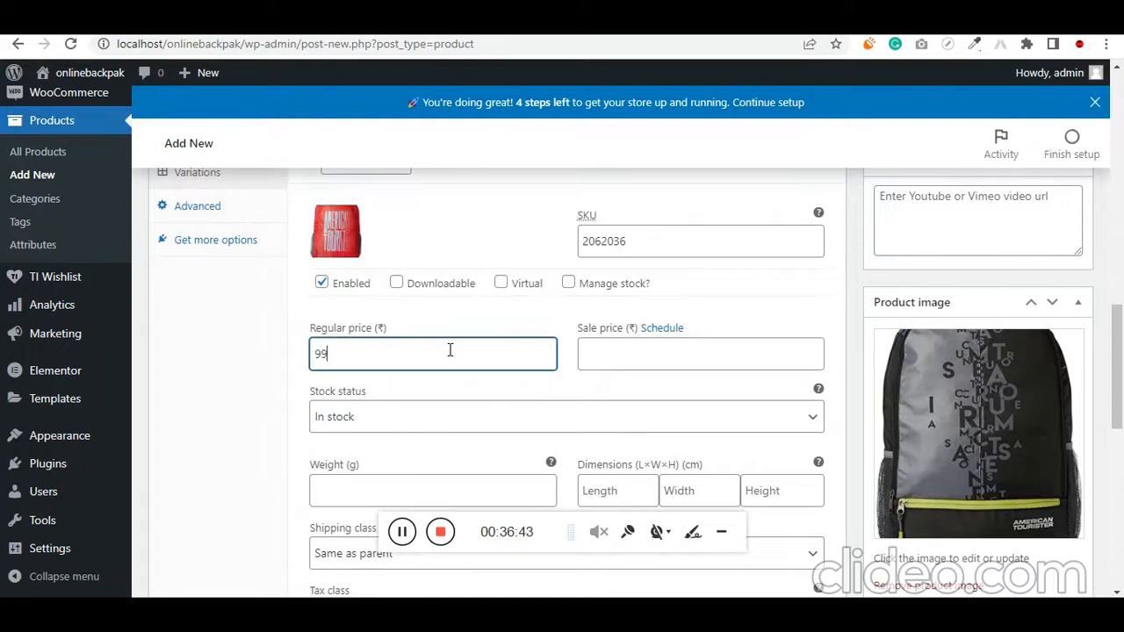
{"action": "type", "text": "99"}
{"action": "double_click", "coordinate": [450, 349]}
{"action": "type", "text": "12"}
{"action": "key", "text": "Tab"}
{"action": "key", "text": "Tab"}
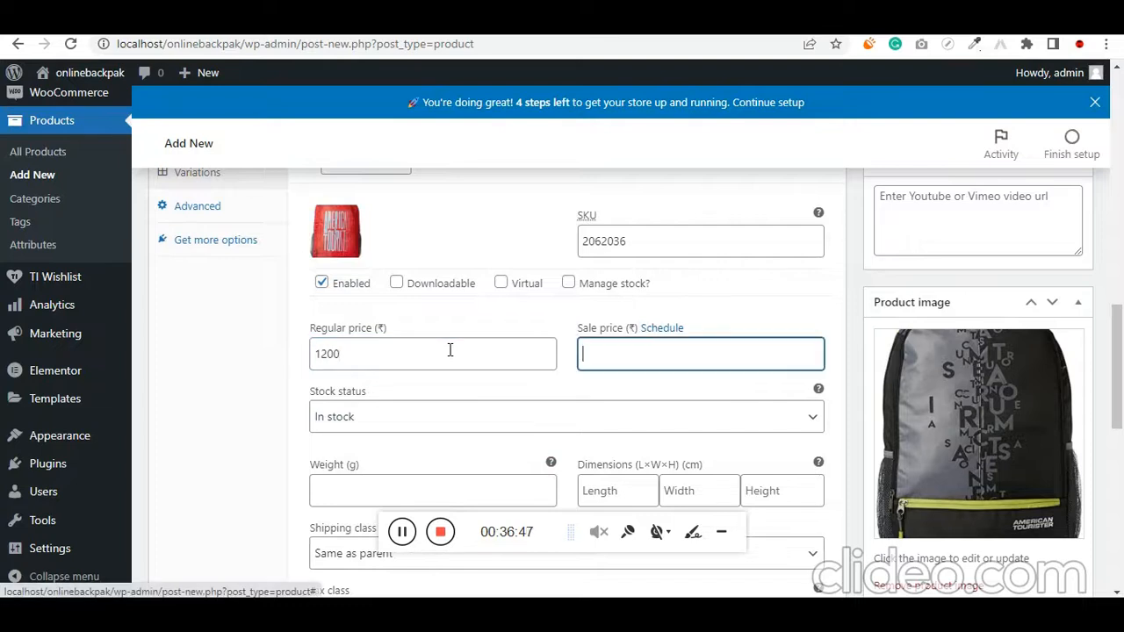
{"action": "type", "text": "999"}
Set the red variation's tax class to GST
{"action": "scroll", "coordinate": [449, 349], "scroll_direction": "down", "scroll_amount": 3}
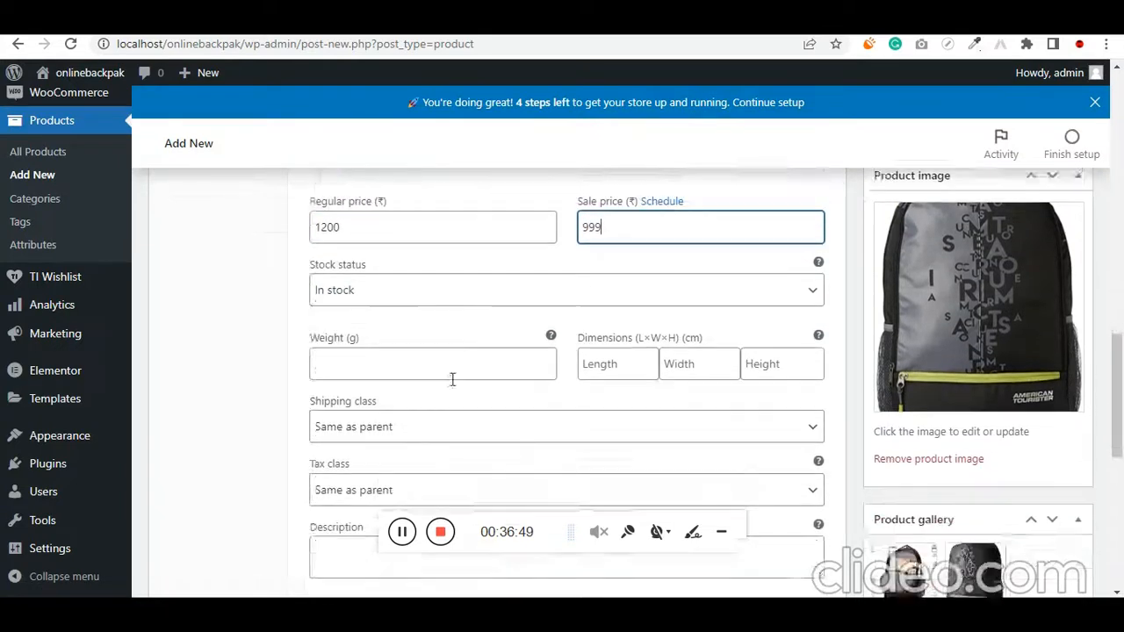
{"action": "left_click", "coordinate": [363, 369]}
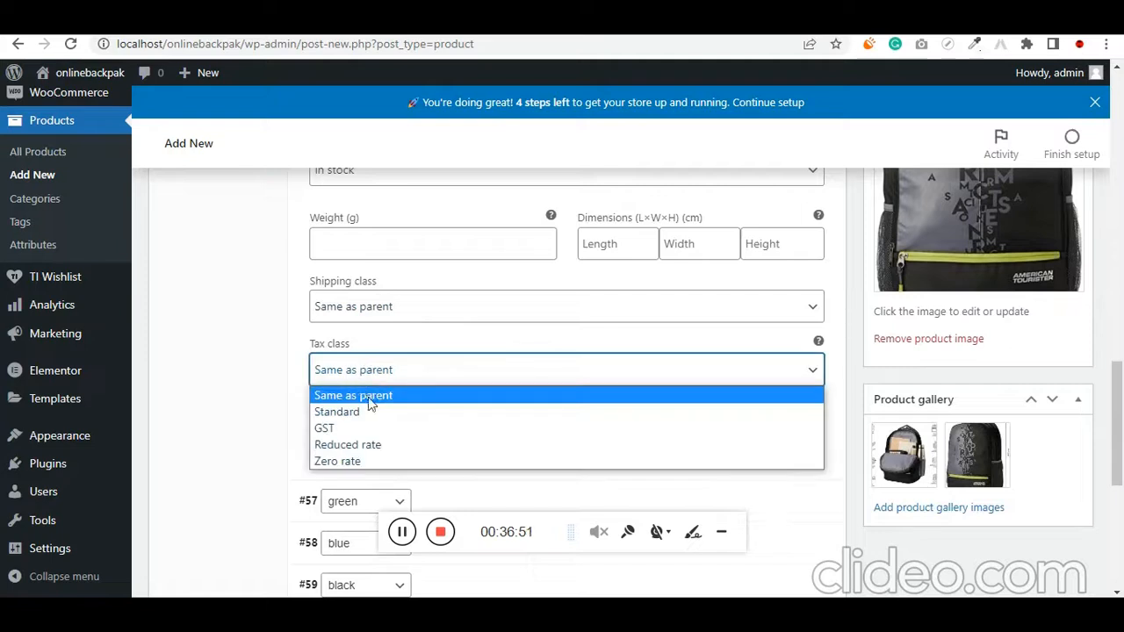
{"action": "left_click", "coordinate": [365, 429]}
Expand the green variation and set the American Tourister backpack photo with green lettering as its image
{"action": "scroll", "coordinate": [275, 436], "scroll_direction": "down", "scroll_amount": 3}
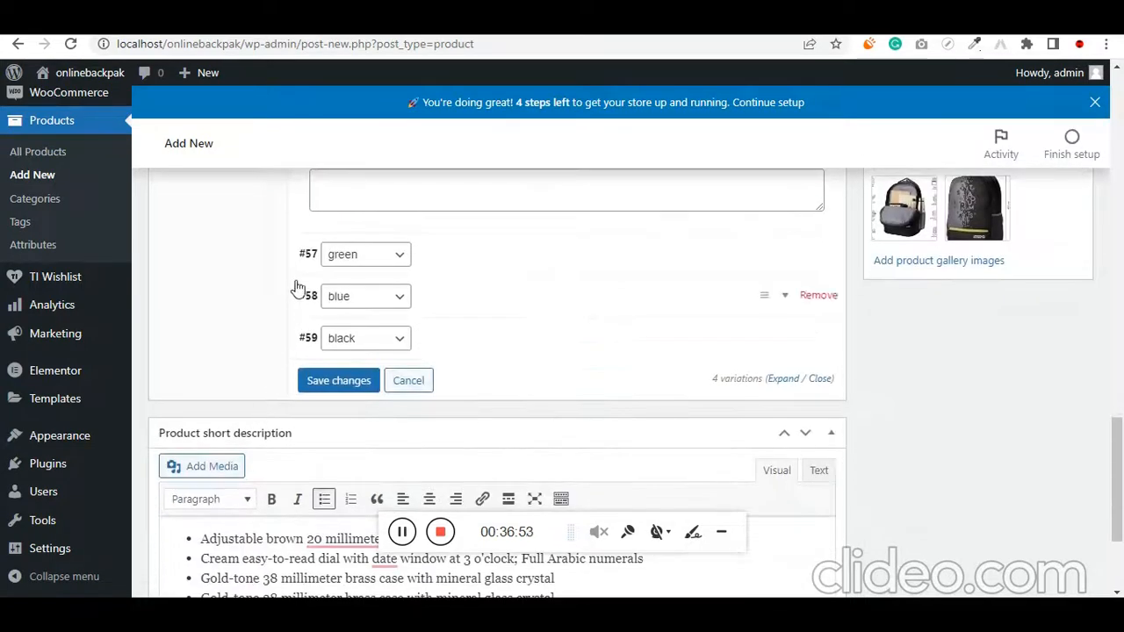
{"action": "left_click", "coordinate": [317, 266]}
{"action": "left_click", "coordinate": [339, 324]}
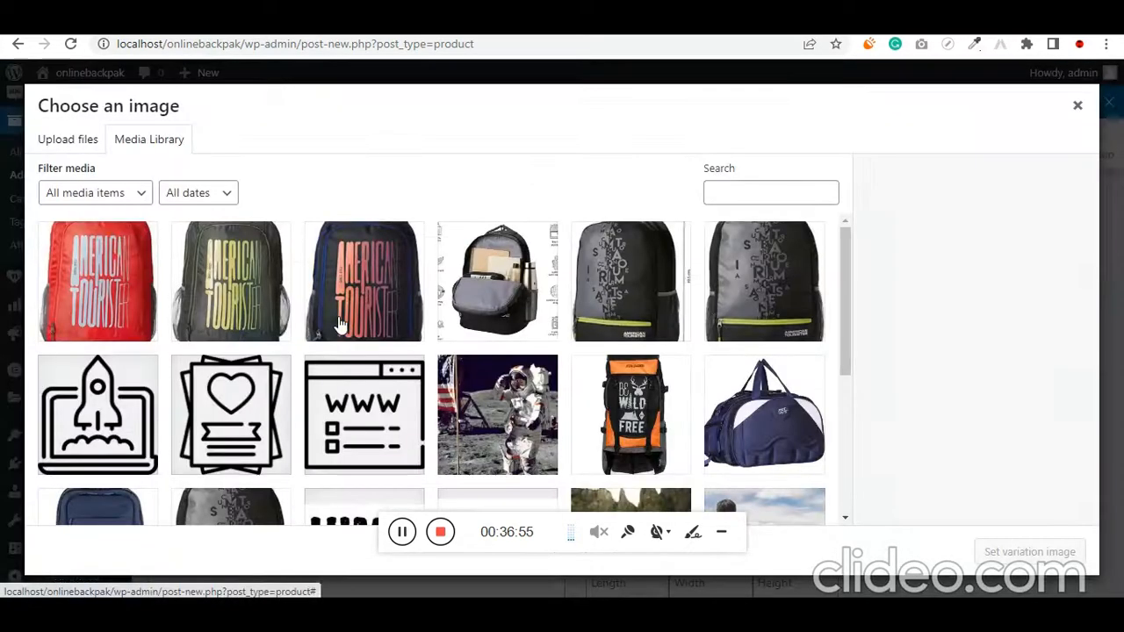
{"action": "left_click", "coordinate": [242, 305]}
{"action": "left_click", "coordinate": [1005, 555]}
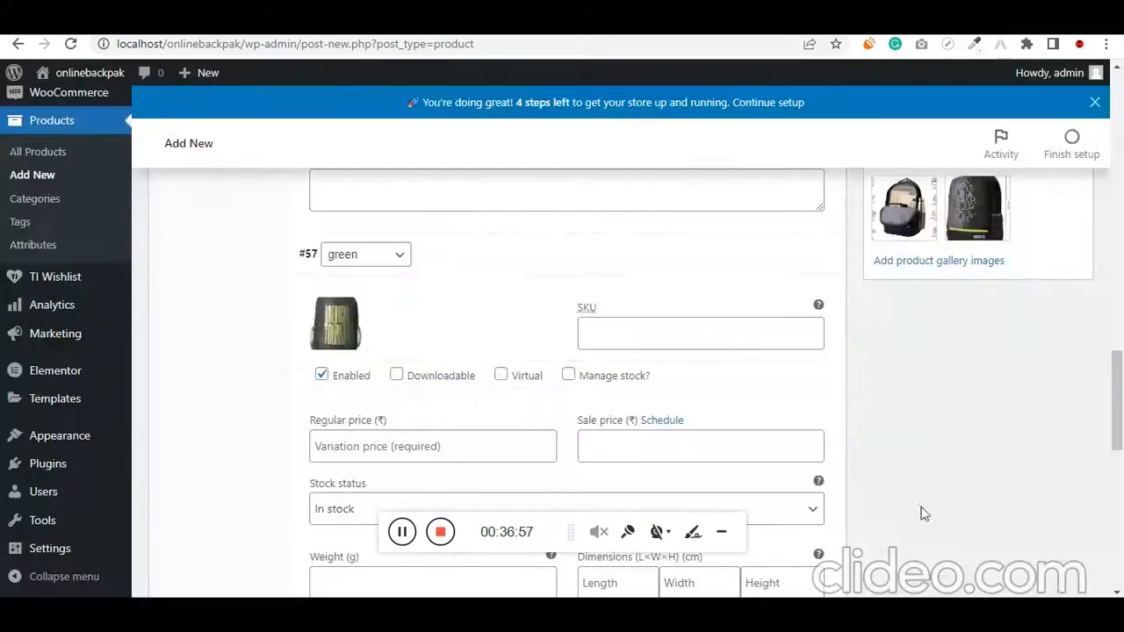
Set the green variation's SKU to 11516 and its regular price to 1800
{"action": "left_click", "coordinate": [612, 331]}
{"action": "type", "text": "11516"}
{"action": "scroll", "coordinate": [527, 351], "scroll_direction": "down", "scroll_amount": 1}
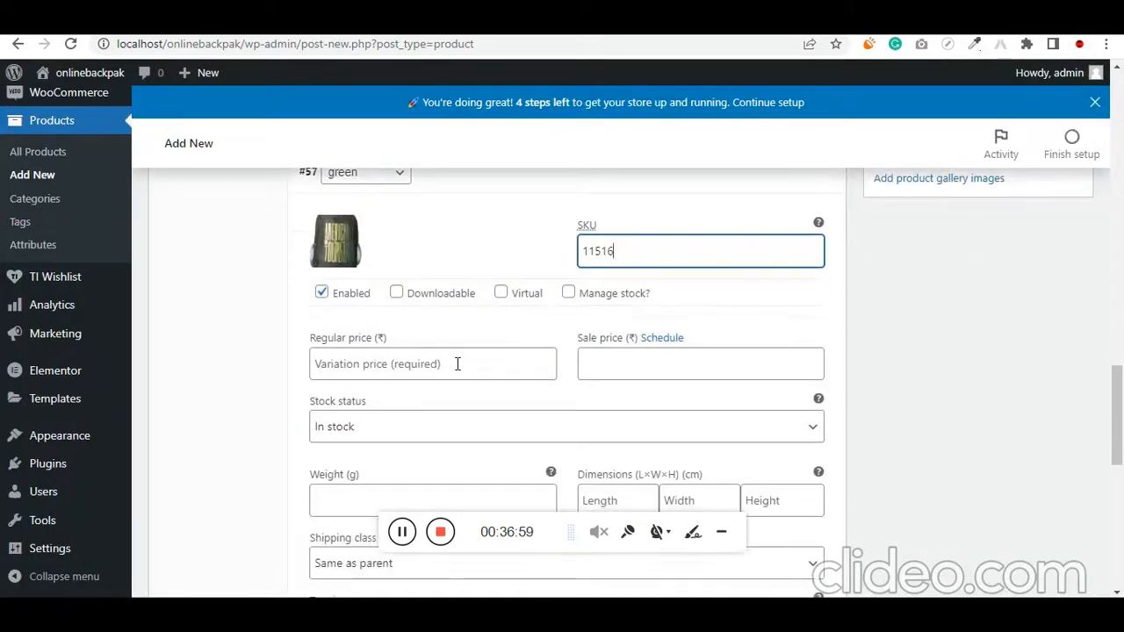
{"action": "left_click", "coordinate": [451, 362]}
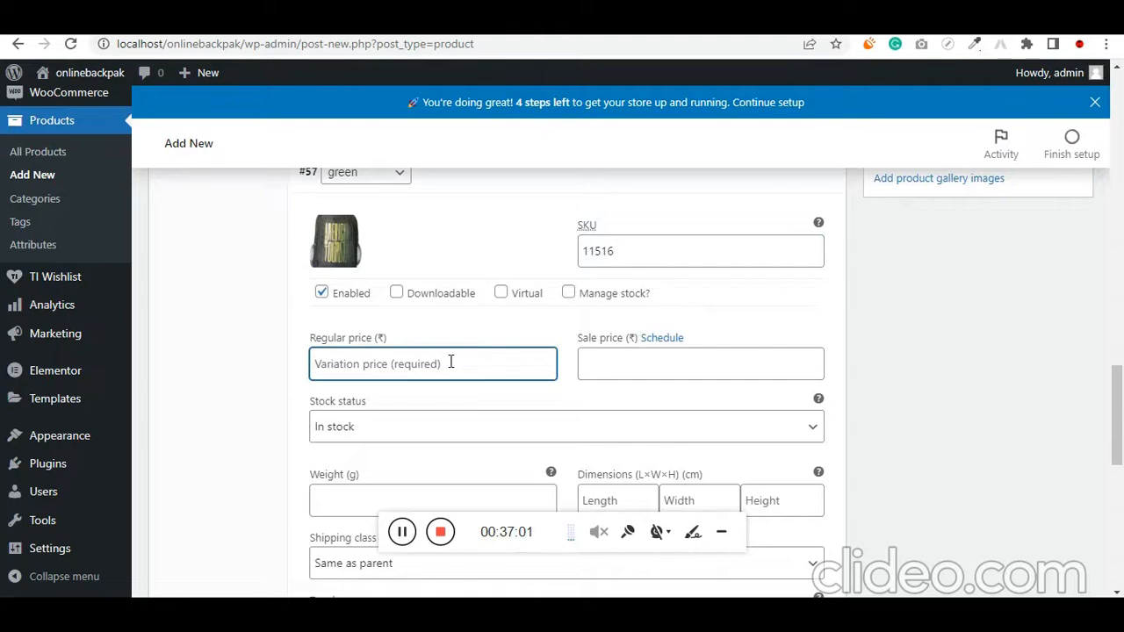
{"action": "type", "text": "1800"}
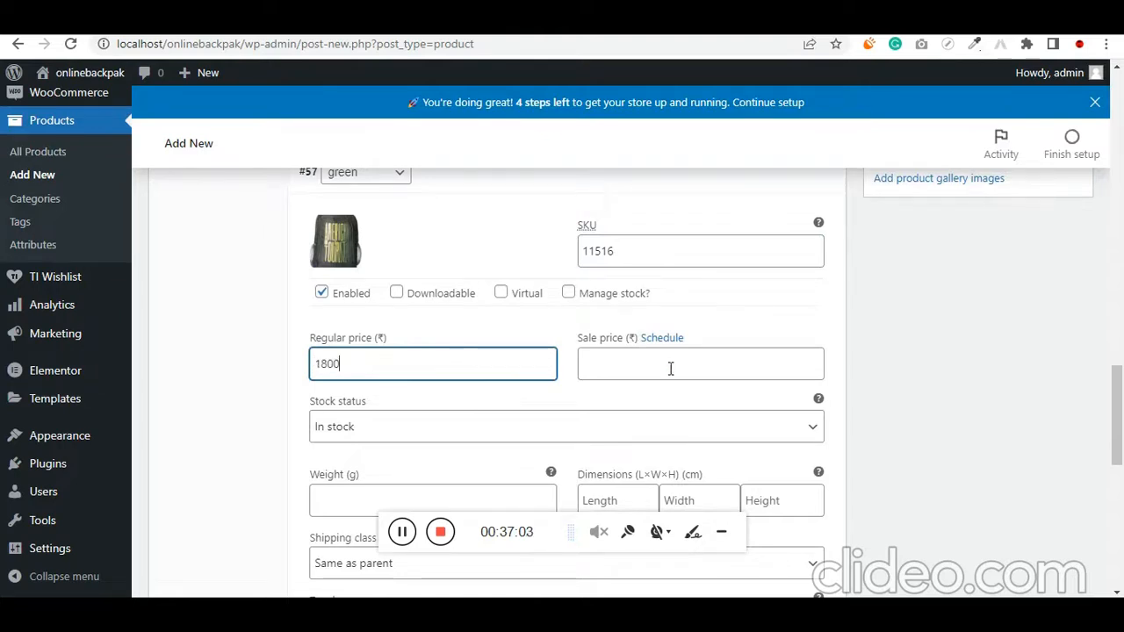
Set the green variation's tax class to GST
{"action": "scroll", "coordinate": [506, 399], "scroll_direction": "down", "scroll_amount": 3}
{"action": "left_click", "coordinate": [362, 398]}
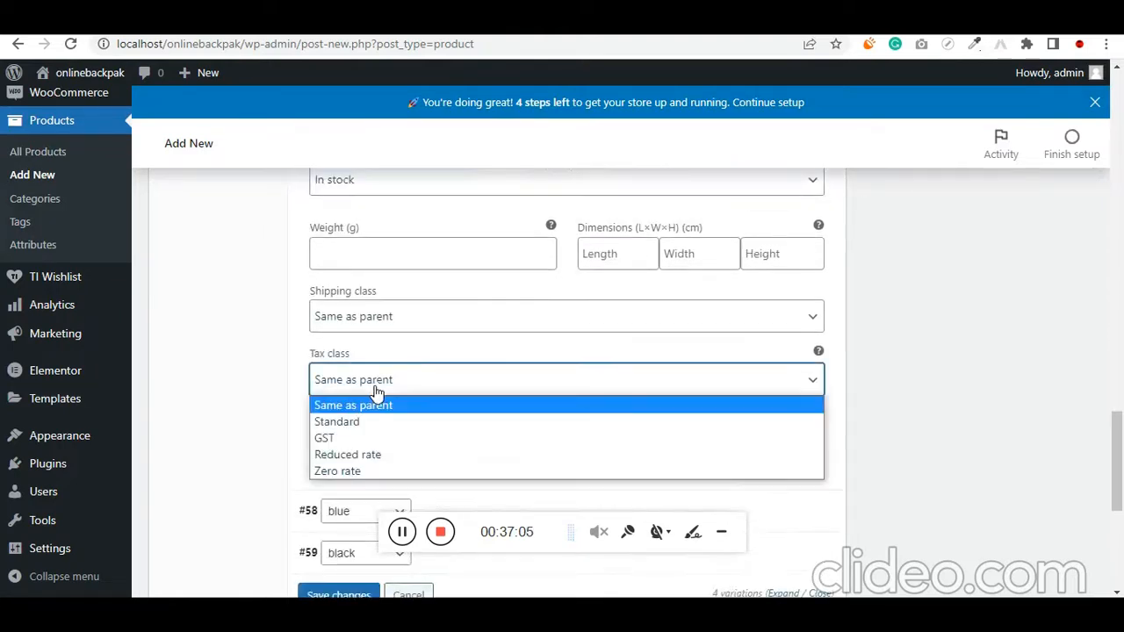
{"action": "left_click", "coordinate": [366, 432]}
Expand the blue variation and set the American Tourister photo blue.jpg as its image
{"action": "scroll", "coordinate": [368, 439], "scroll_direction": "down", "scroll_amount": 2}
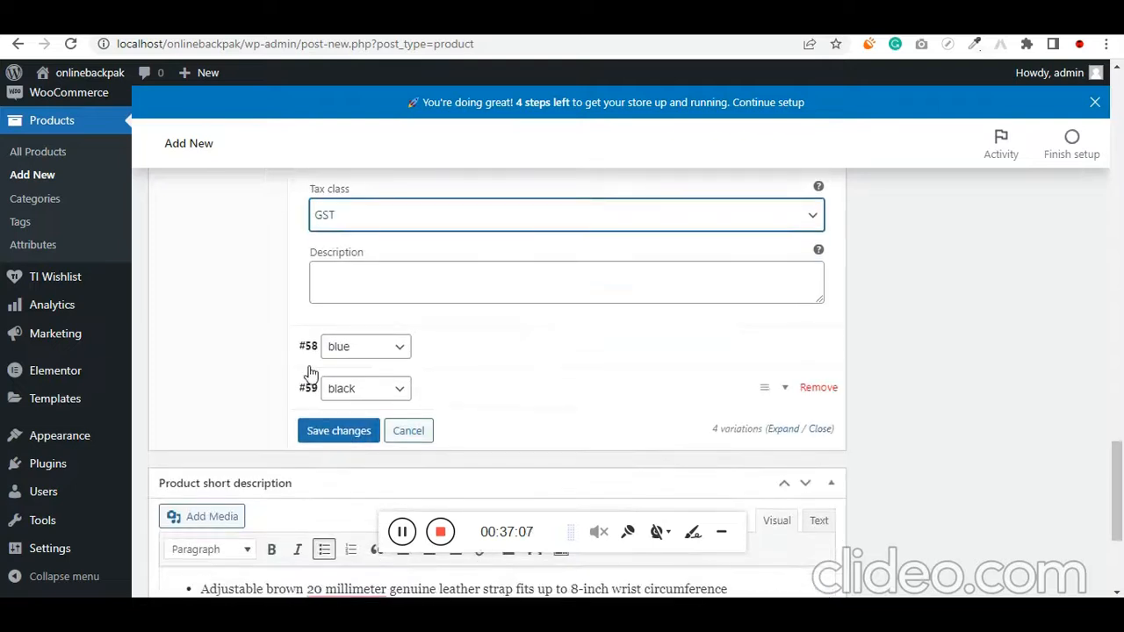
{"action": "left_click", "coordinate": [310, 360]}
{"action": "scroll", "coordinate": [329, 333], "scroll_direction": "down", "scroll_amount": 2}
{"action": "scroll", "coordinate": [333, 305], "scroll_direction": "up", "scroll_amount": 1}
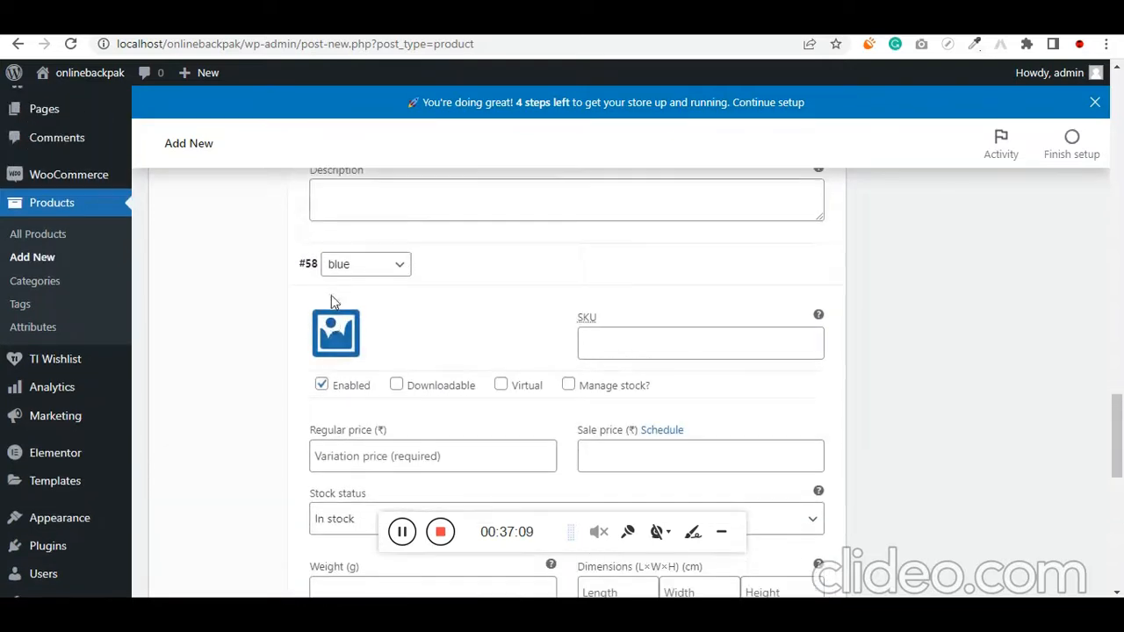
{"action": "left_click", "coordinate": [339, 330]}
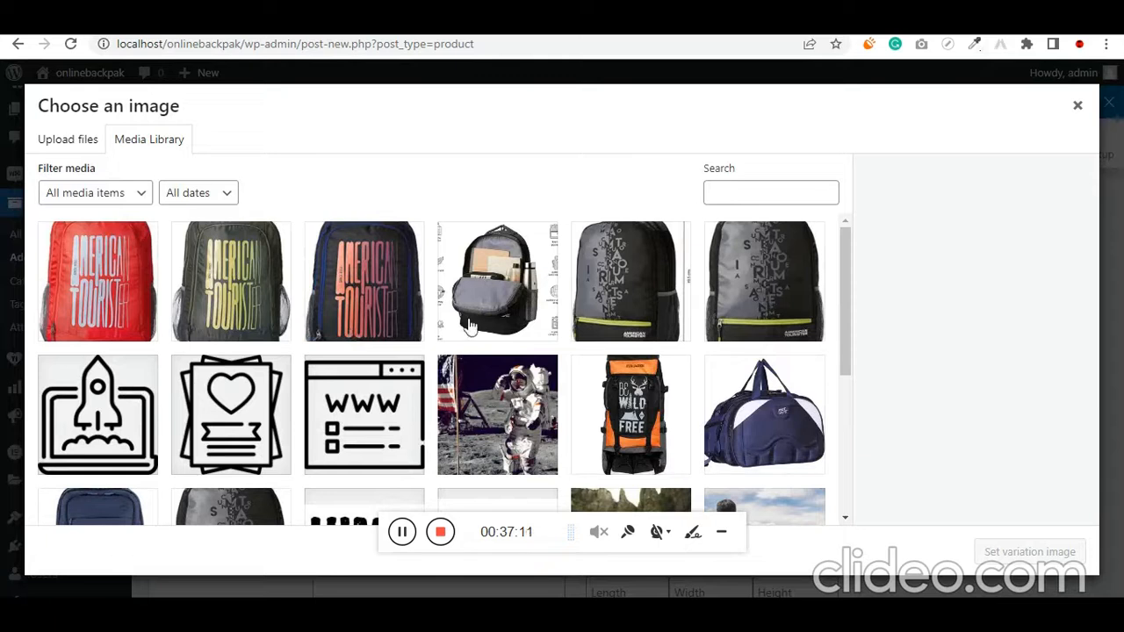
{"action": "left_click", "coordinate": [369, 314]}
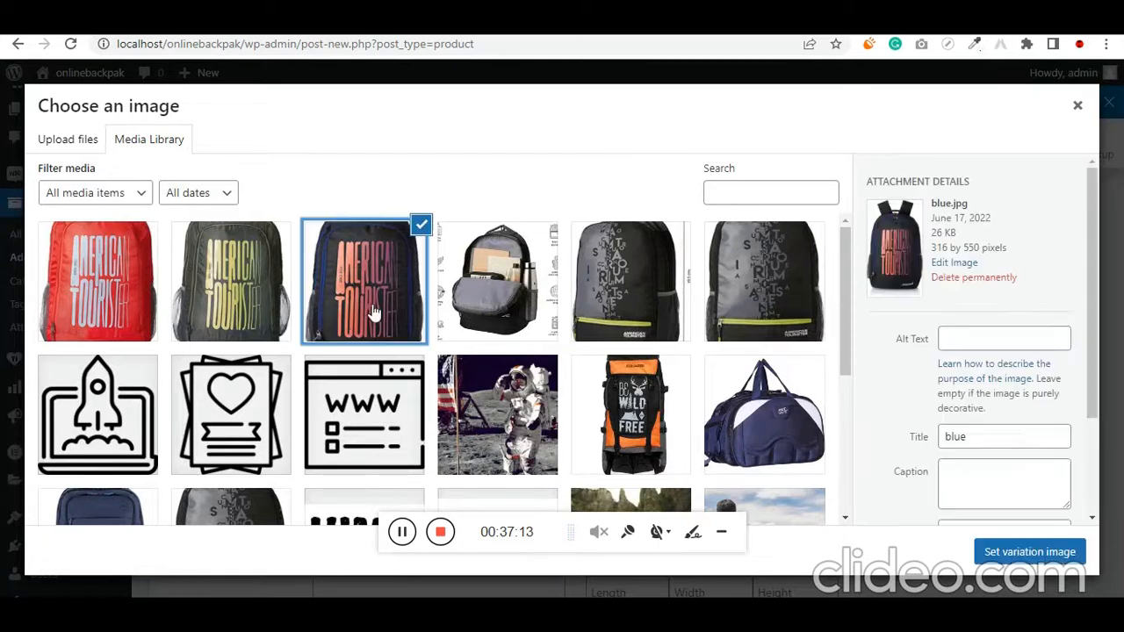
{"action": "left_click", "coordinate": [1020, 551]}
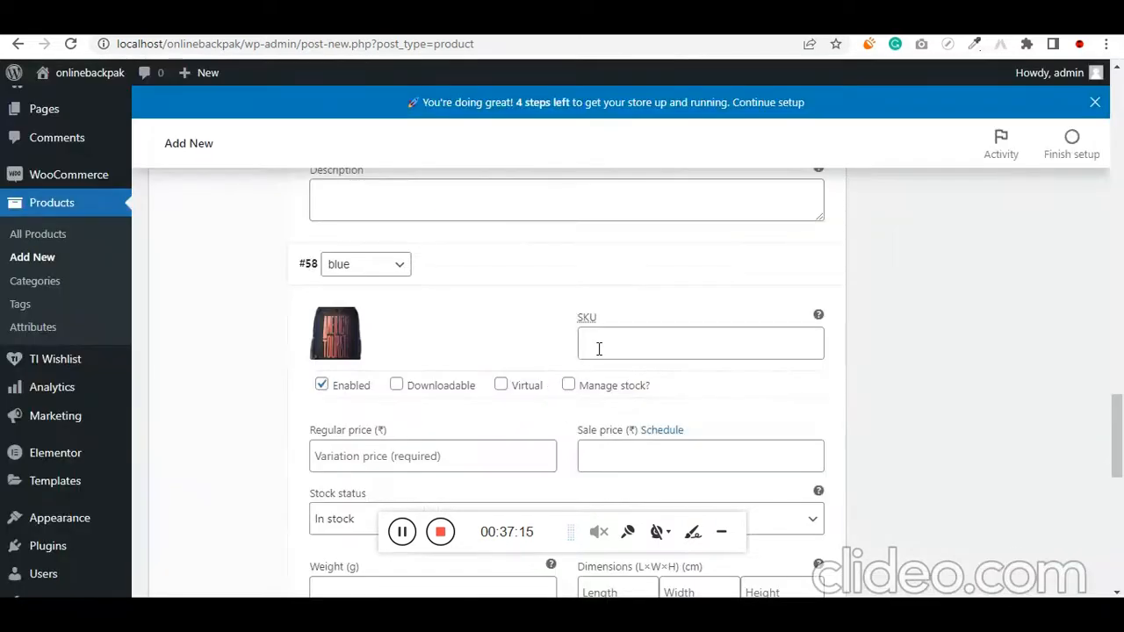
Set the blue variation's SKU to 1651615 and its regular price to 1500
{"action": "left_click", "coordinate": [642, 340]}
{"action": "scroll", "coordinate": [571, 351], "scroll_direction": "down", "scroll_amount": 1}
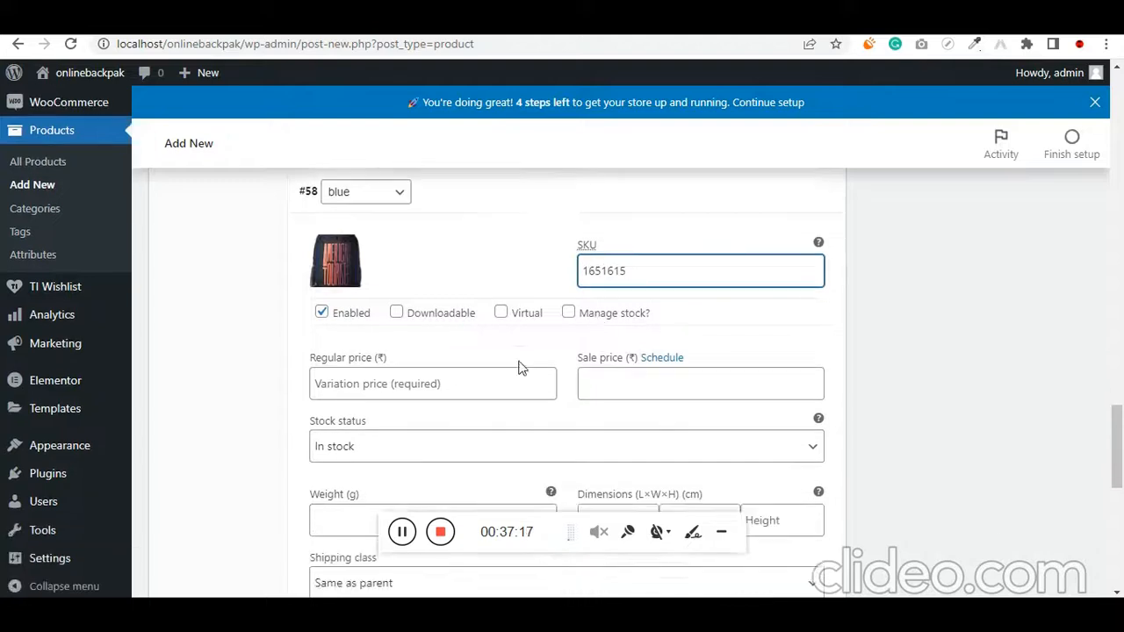
{"action": "left_click", "coordinate": [386, 377]}
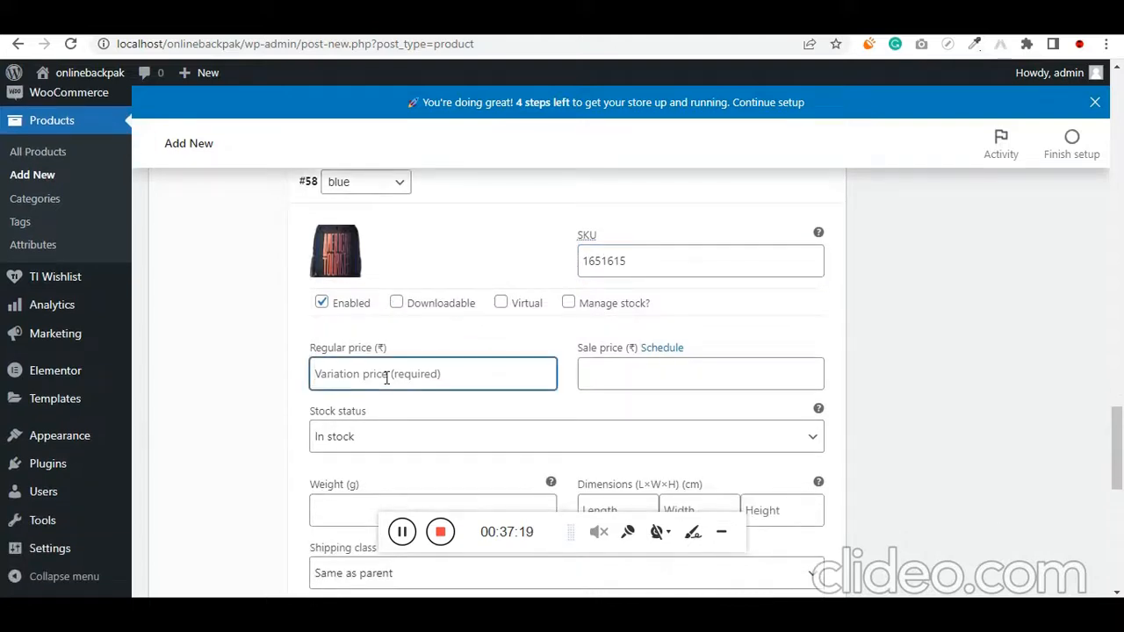
{"action": "type", "text": "1500"}
Set the blue variation's tax class to GST
{"action": "scroll", "coordinate": [386, 378], "scroll_direction": "down", "scroll_amount": 4}
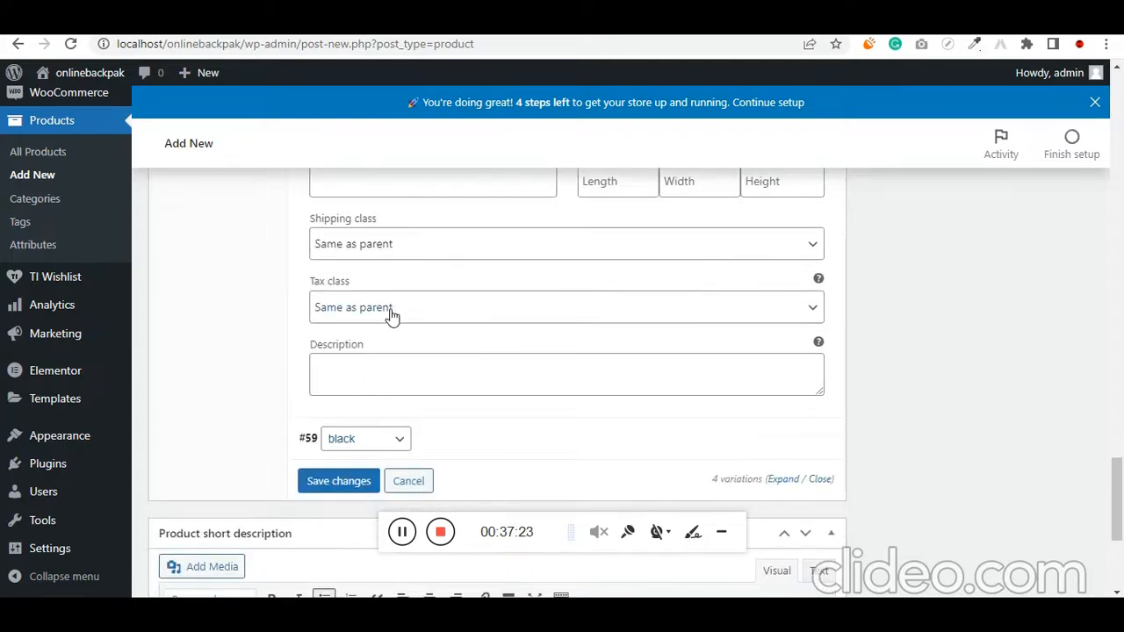
{"action": "left_click", "coordinate": [389, 315]}
{"action": "key", "text": "Escape"}
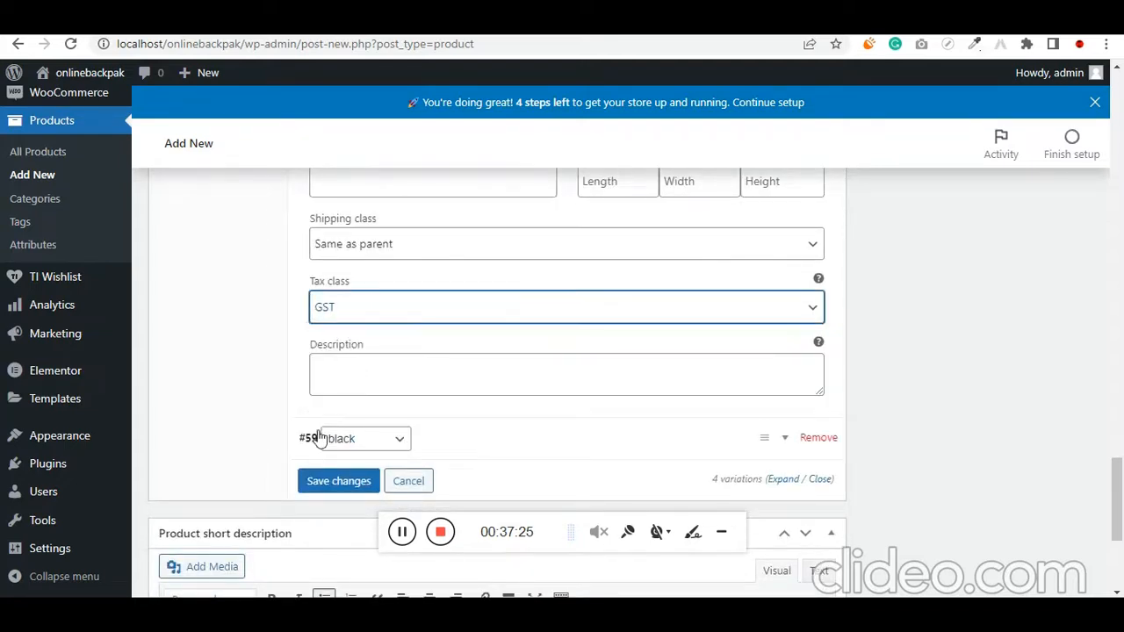
Expand the black variation and set the black American Tourister backpack photo 81KEKEDFUcL._UY741_-1.jpg as its image
{"action": "left_click", "coordinate": [312, 438]}
{"action": "scroll", "coordinate": [325, 368], "scroll_direction": "down", "scroll_amount": 2}
{"action": "left_click", "coordinate": [330, 342]}
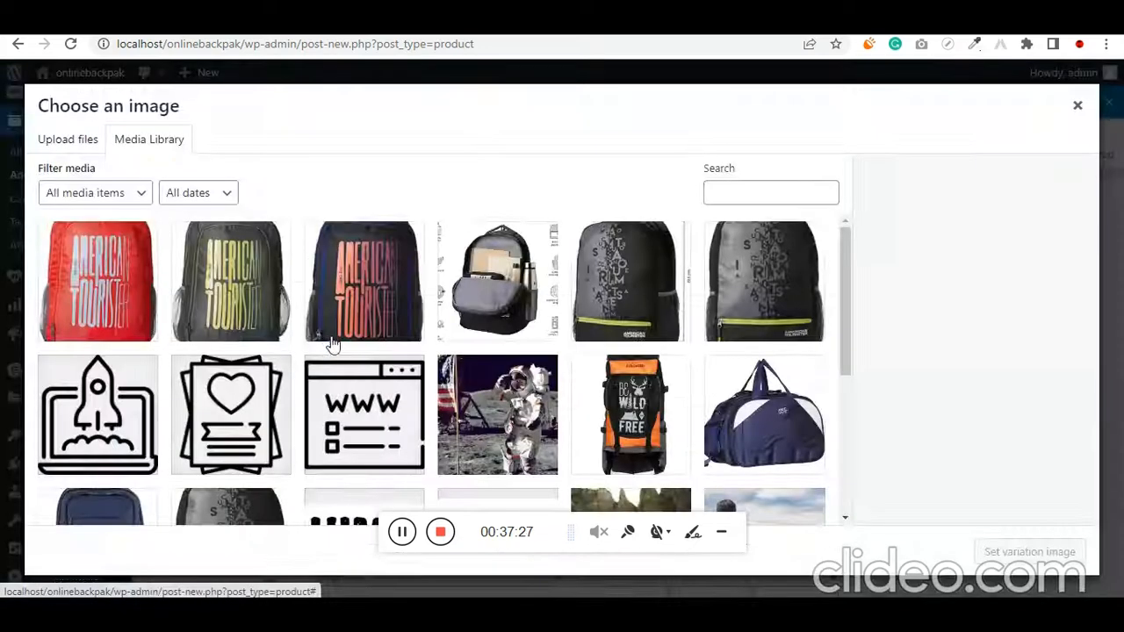
{"action": "left_click", "coordinate": [657, 299]}
{"action": "left_click", "coordinate": [764, 298]}
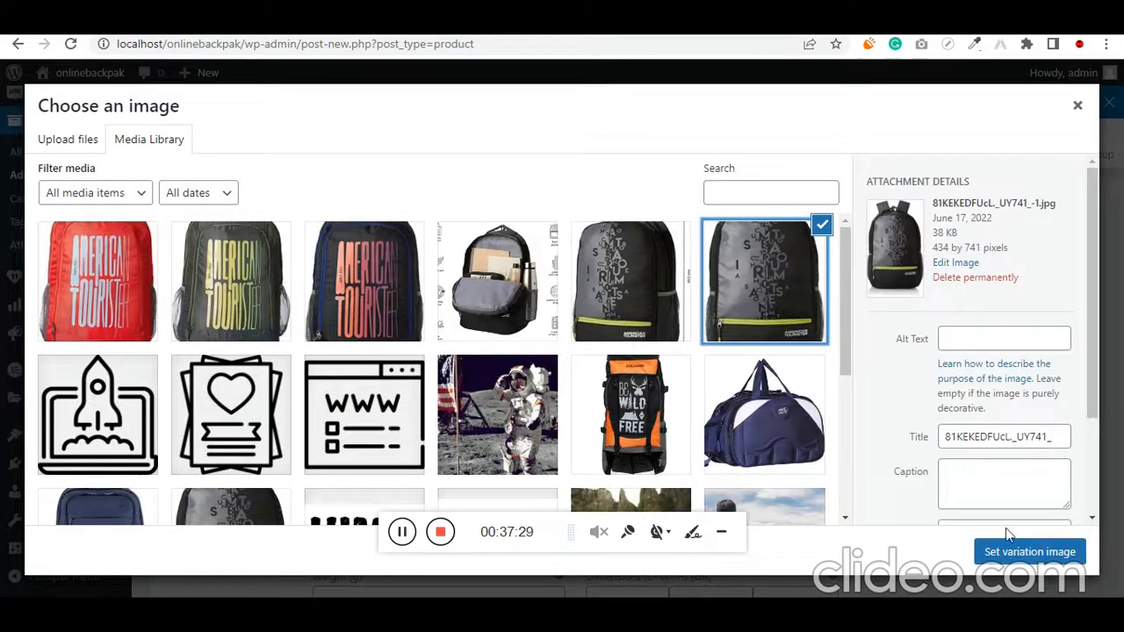
{"action": "left_click", "coordinate": [1018, 551]}
Set the black variation's SKU to 216516 and its regular price to 999
{"action": "left_click_drag", "start_coordinate": [587, 337], "coordinate": [601, 346]}
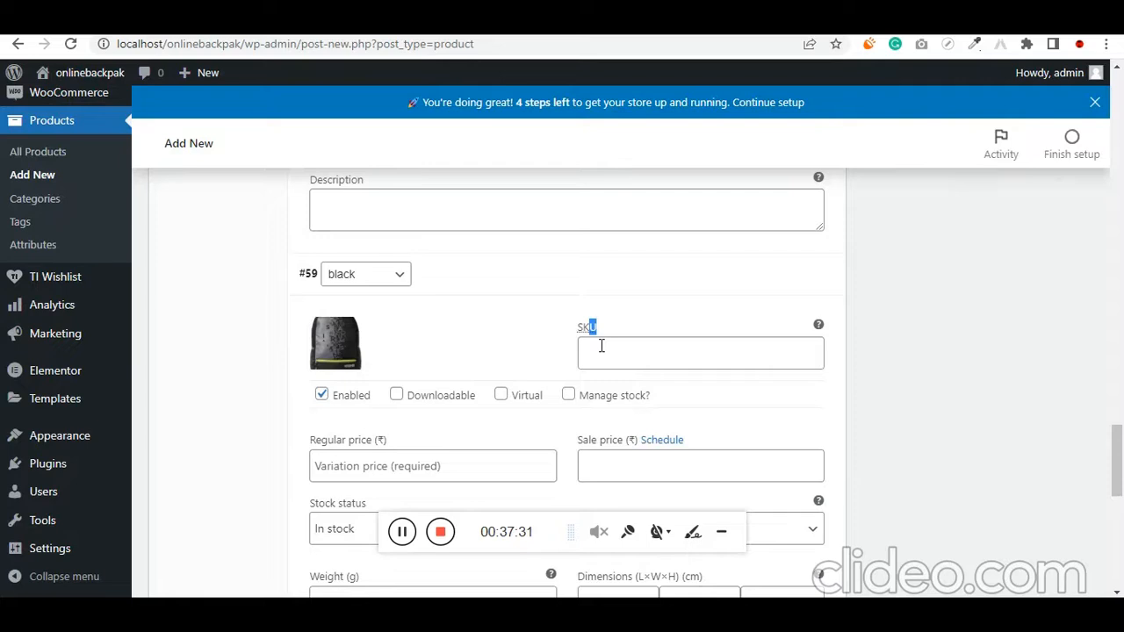
{"action": "left_click", "coordinate": [602, 346]}
{"action": "type", "text": "216516"}
{"action": "scroll", "coordinate": [431, 371], "scroll_direction": "down", "scroll_amount": 2}
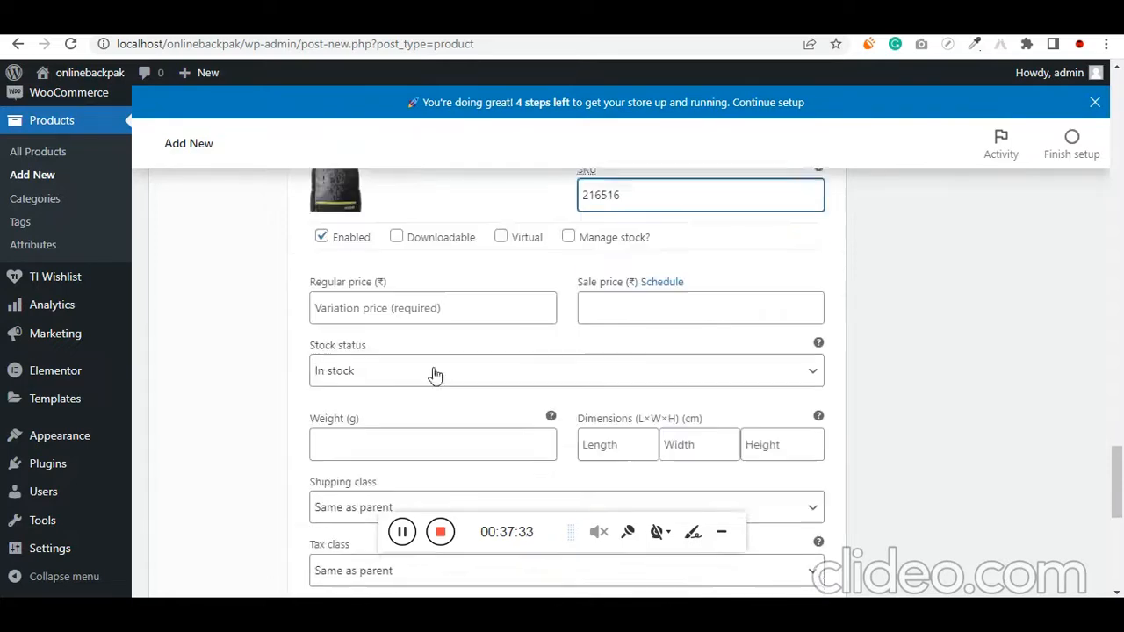
{"action": "left_click", "coordinate": [403, 296]}
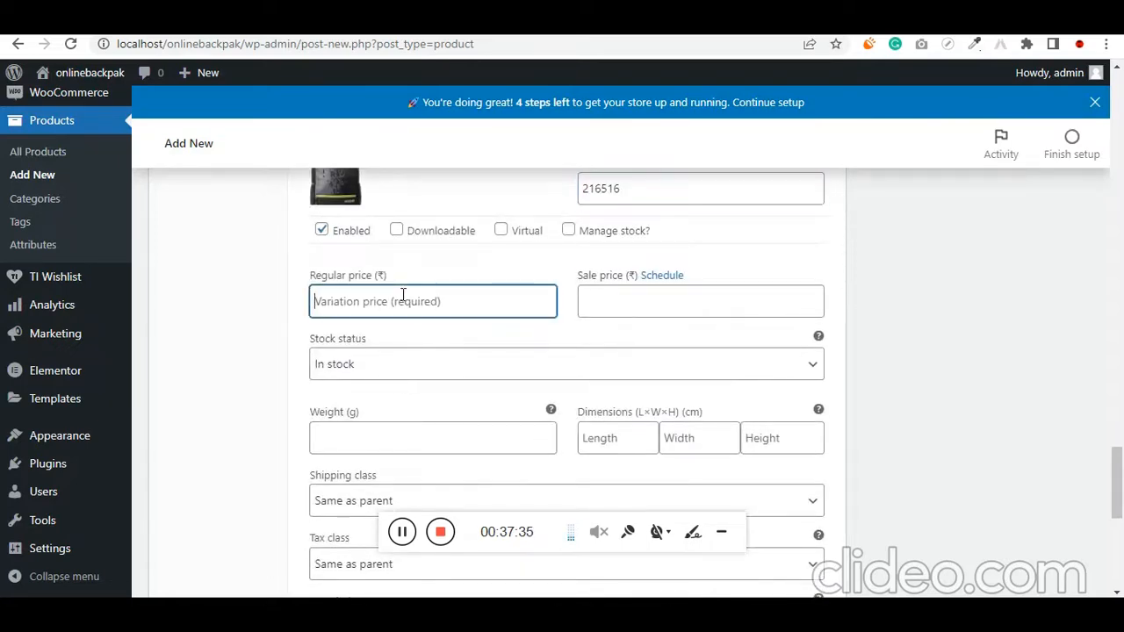
{"action": "type", "text": "999"}
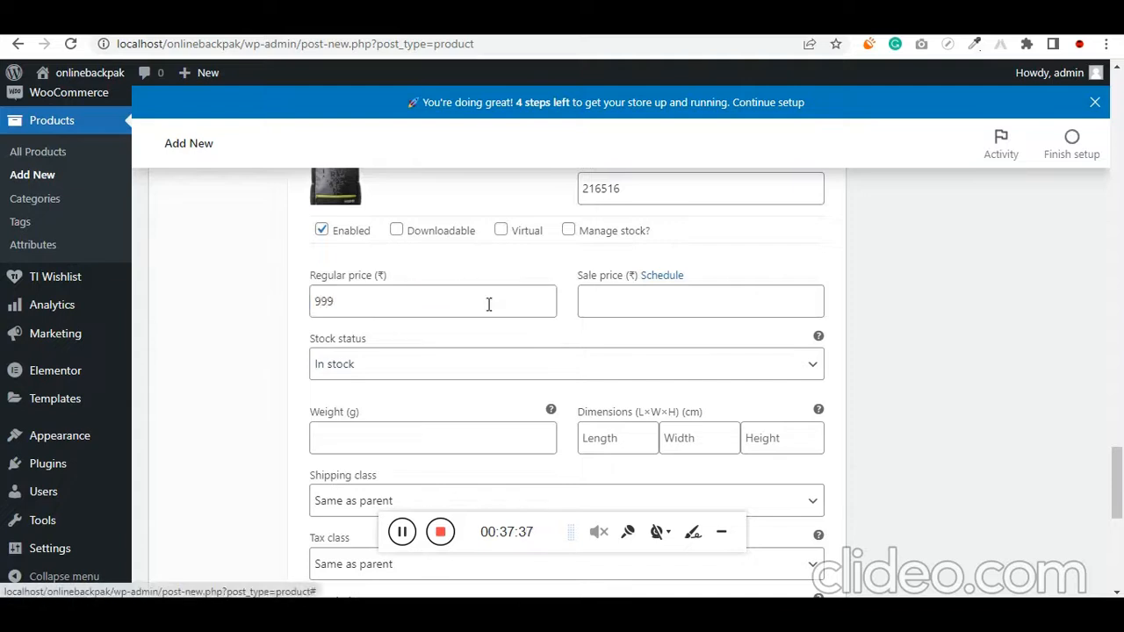
Set the black variation's tax class to GST and save the changes to the variations
{"action": "scroll", "coordinate": [407, 369], "scroll_direction": "down", "scroll_amount": 2}
{"action": "left_click", "coordinate": [363, 400]}
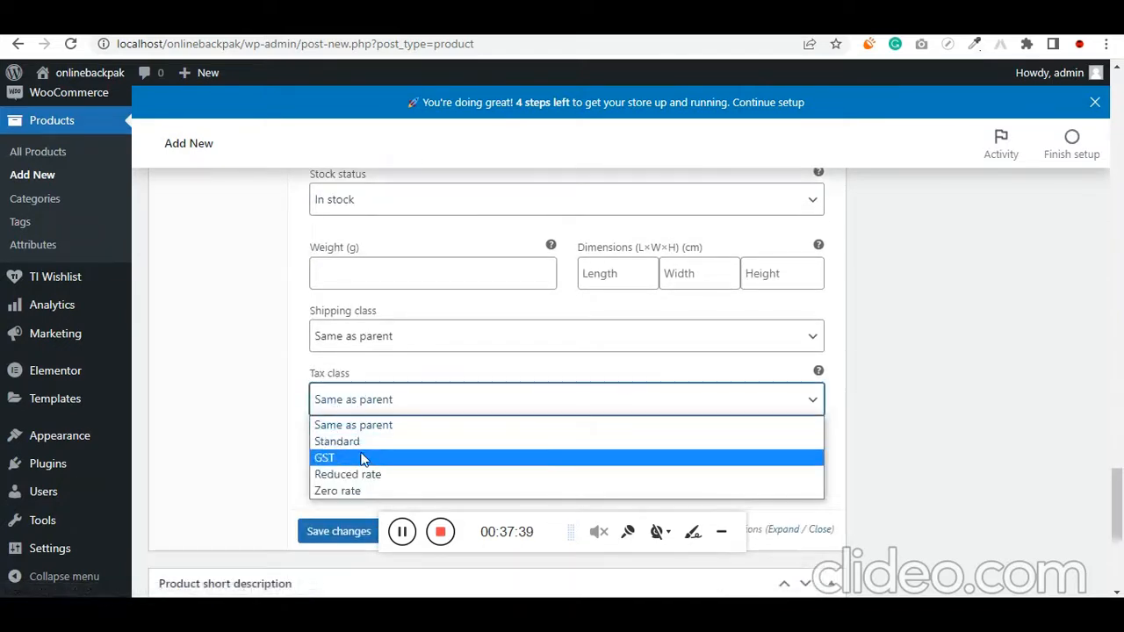
{"action": "left_click", "coordinate": [354, 457]}
{"action": "scroll", "coordinate": [304, 451], "scroll_direction": "down", "scroll_amount": 2}
{"action": "left_click", "coordinate": [356, 373]}
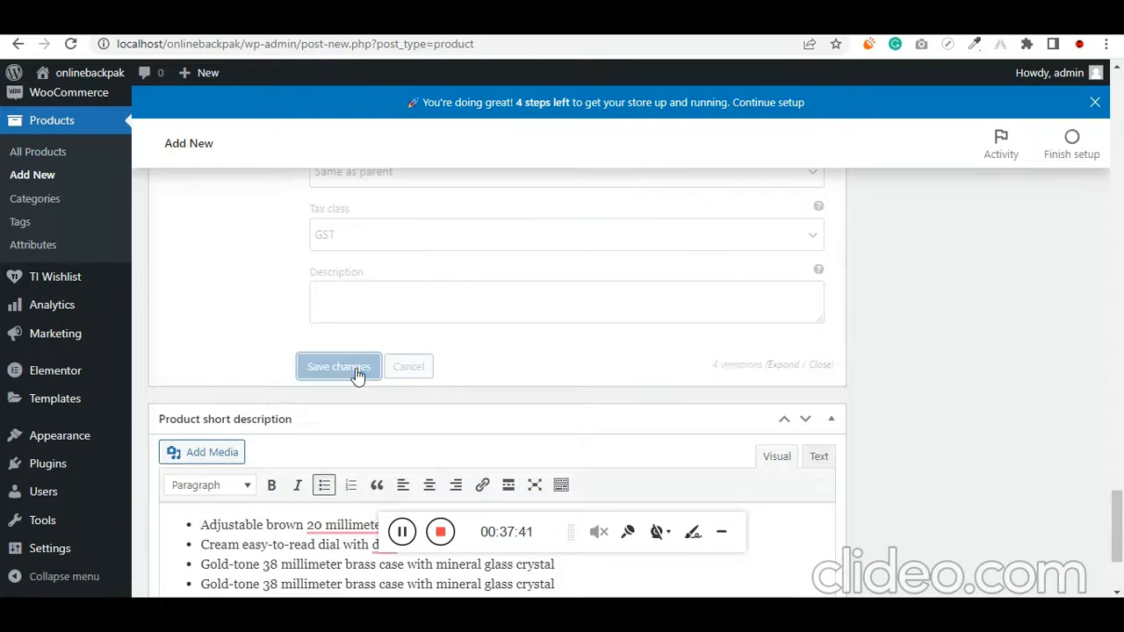
{"action": "scroll", "coordinate": [882, 403], "scroll_direction": "up", "scroll_amount": 12}
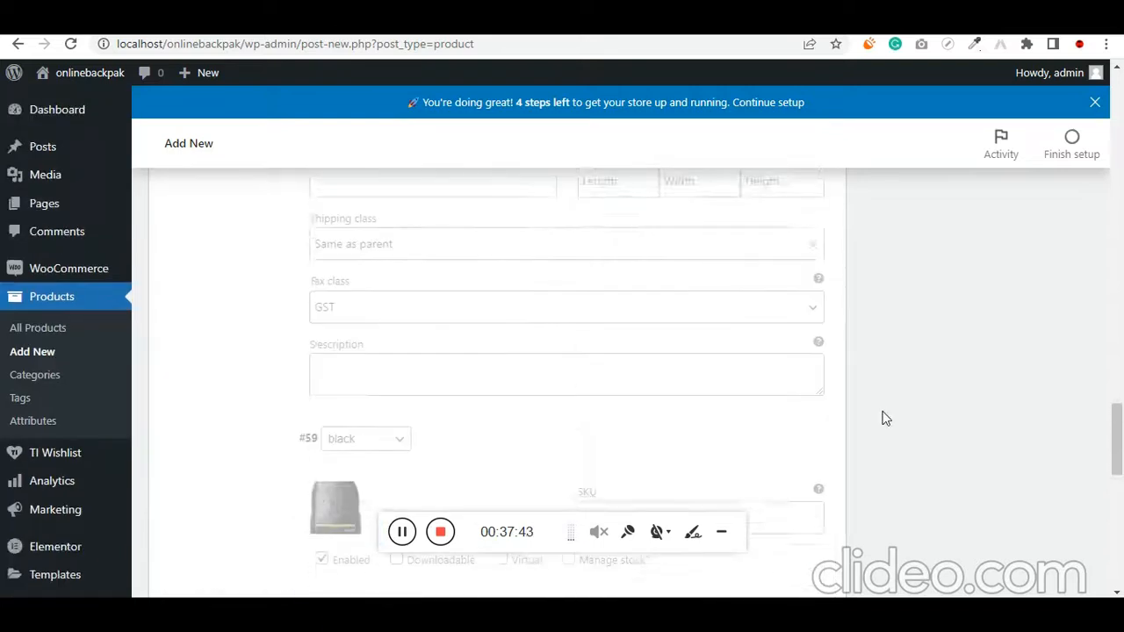
{"action": "scroll", "coordinate": [882, 414], "scroll_direction": "up", "scroll_amount": 5}
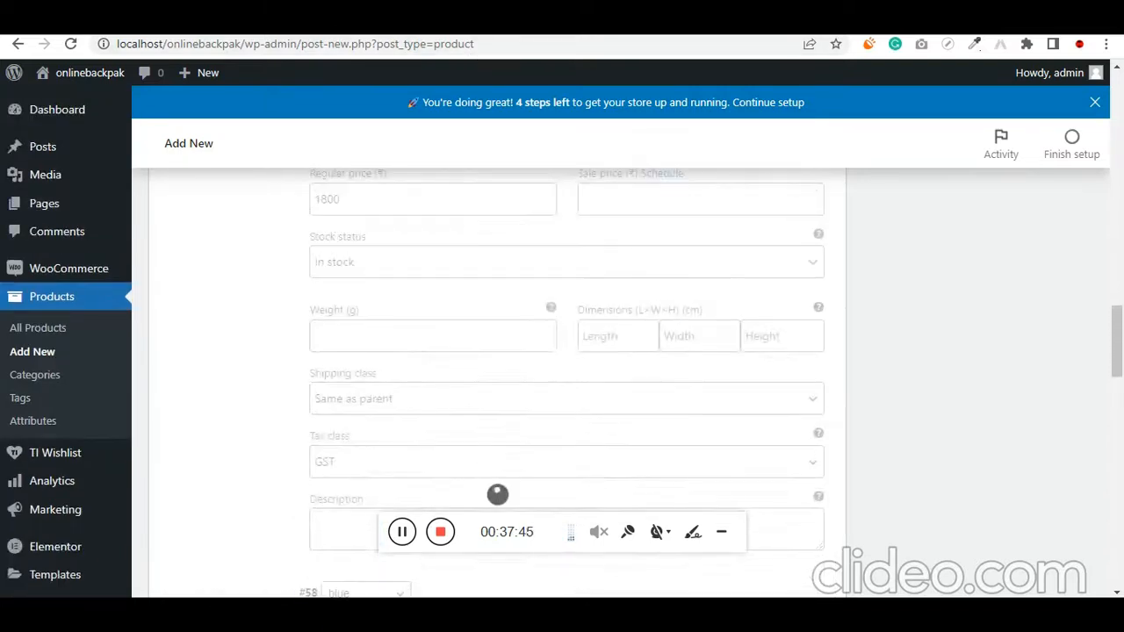
Open the store's front end at localhost/onlinebackpak/ in place of the Zoho state codes page
{"action": "left_click", "coordinate": [449, 22]}
{"action": "left_click", "coordinate": [434, 42]}
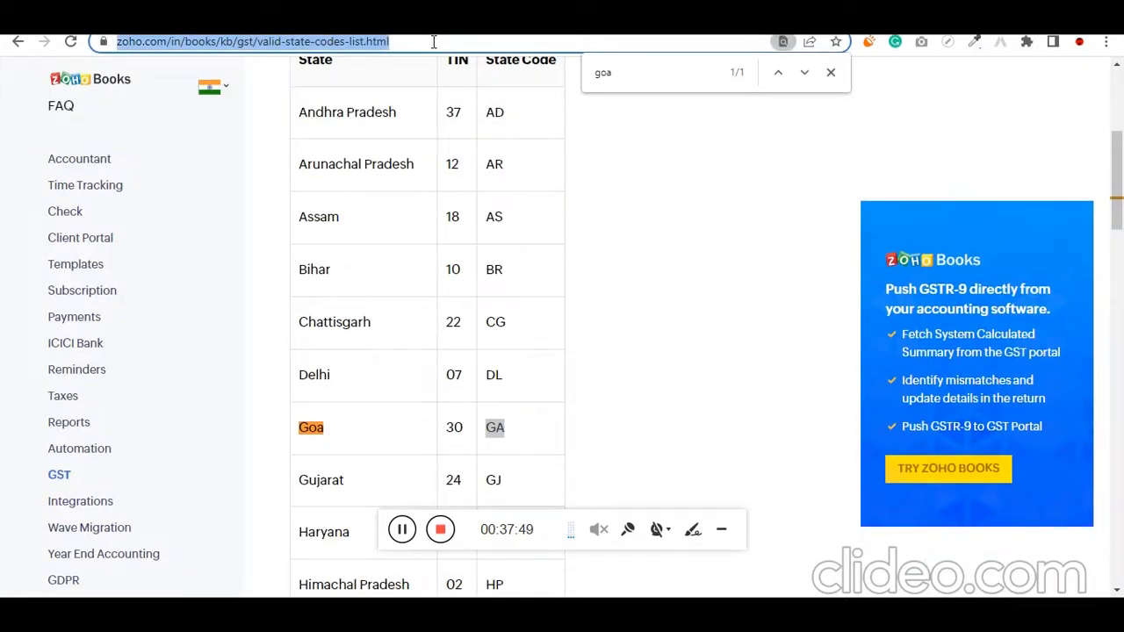
{"action": "type", "text": "localhost/cakes_demo/"}
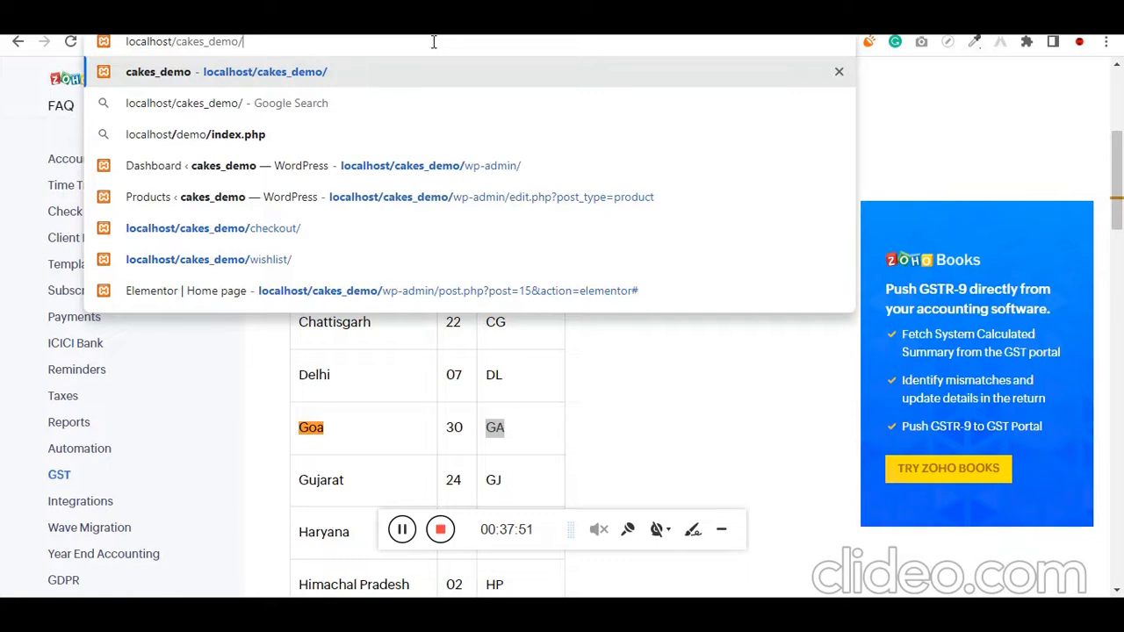
{"action": "key", "text": "ctrl+shift+Left"}
{"action": "key", "text": "BackSpace"}
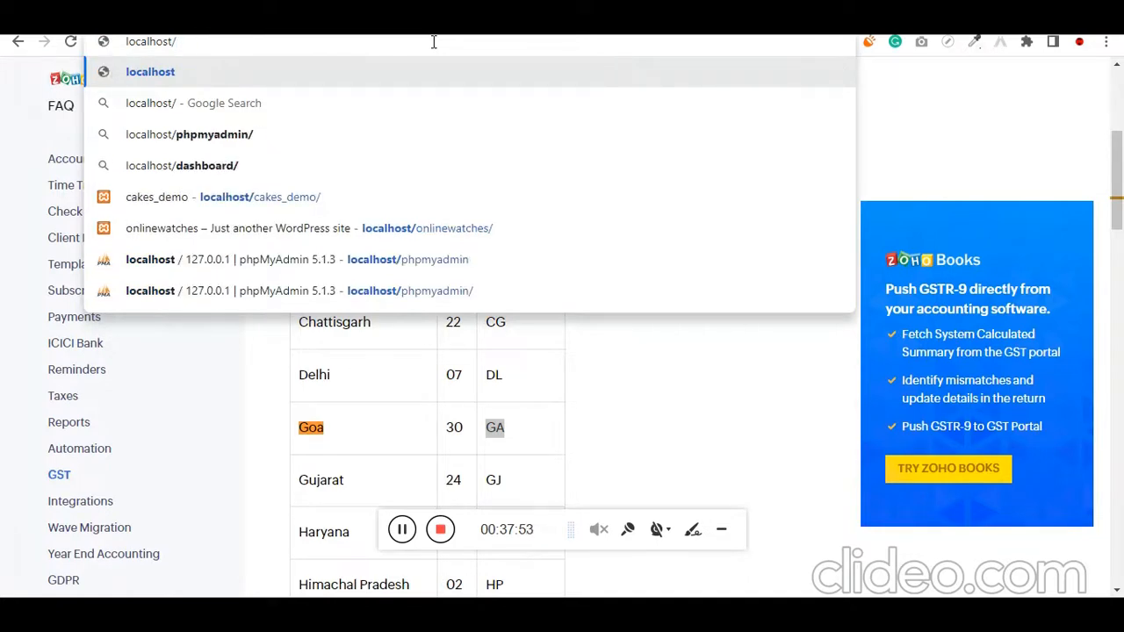
{"action": "type", "text": "on"}
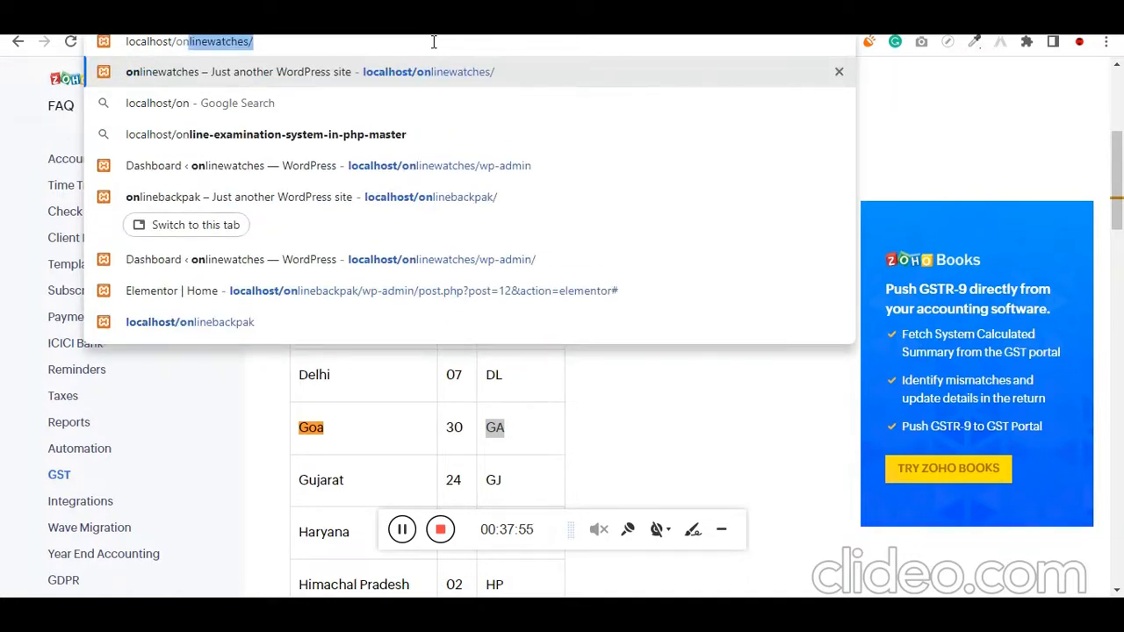
{"action": "key", "text": "Down"}
{"action": "key", "text": "Down"}
{"action": "key", "text": "Down"}
{"action": "key", "text": "Down"}
{"action": "key", "text": "Return"}
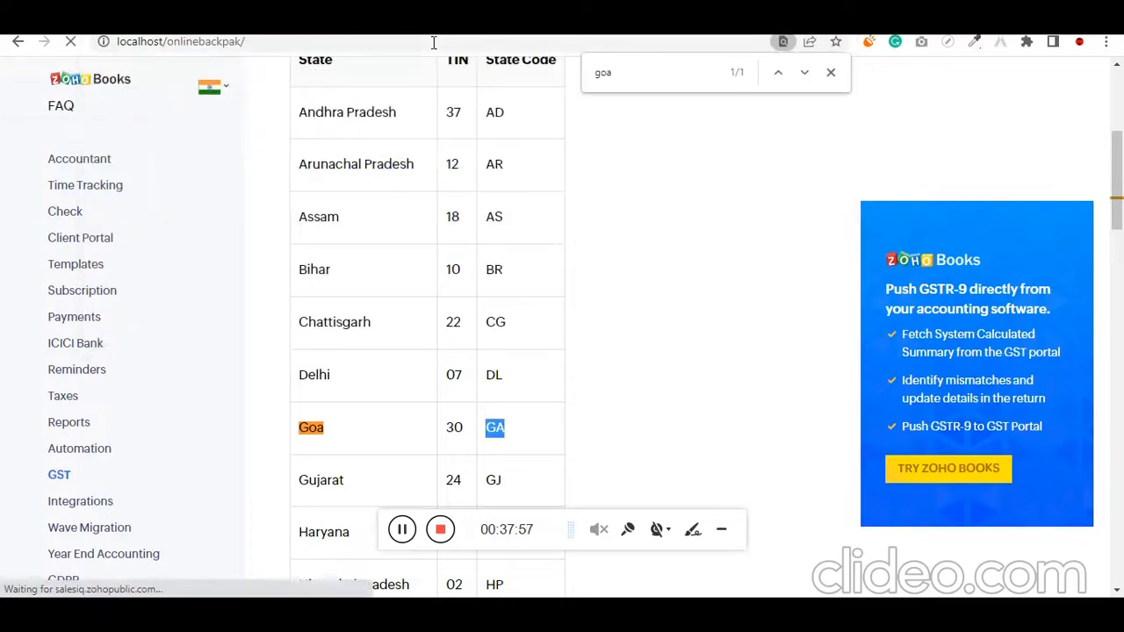
Open the American Tourister Backpack from the shop page and look over its price, short description and colour choice
{"action": "scroll", "coordinate": [465, 436], "scroll_direction": "down", "scroll_amount": 1}
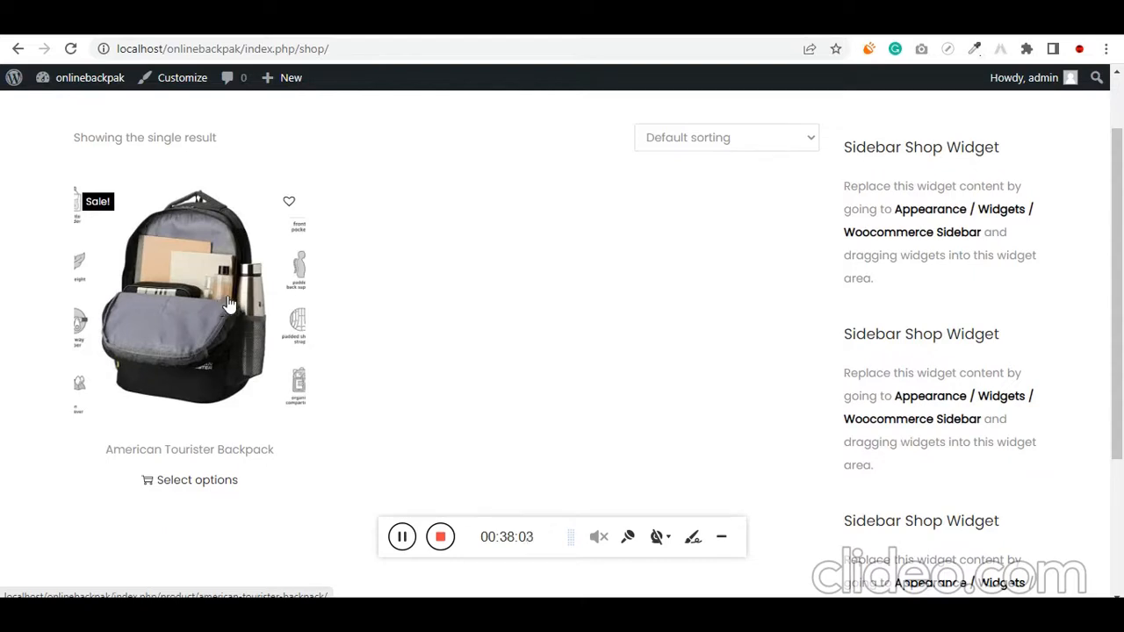
{"action": "left_click", "coordinate": [253, 324]}
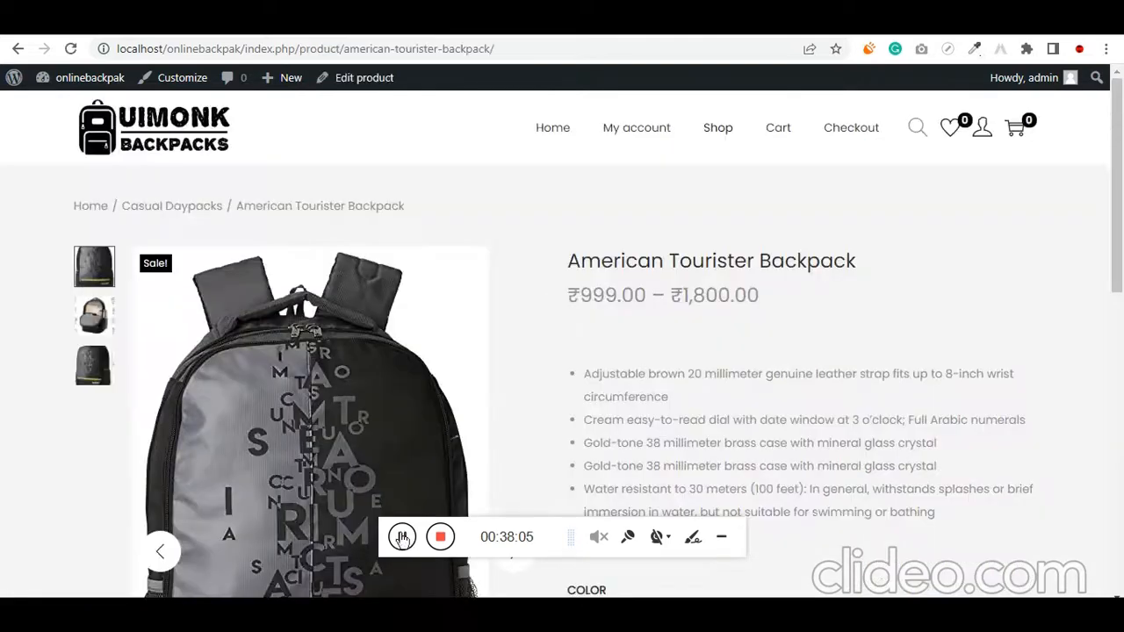
{"action": "scroll", "coordinate": [537, 390], "scroll_direction": "down", "scroll_amount": 2}
{"action": "scroll", "coordinate": [536, 389], "scroll_direction": "down", "scroll_amount": 1}
{"action": "scroll", "coordinate": [536, 389], "scroll_direction": "up", "scroll_amount": 2}
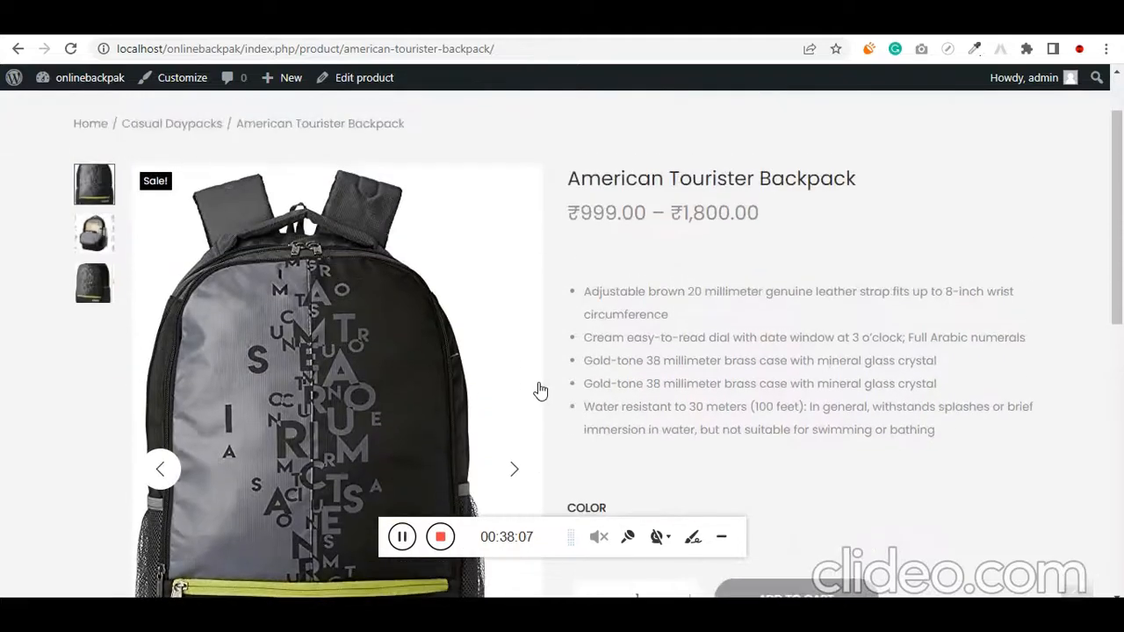
{"action": "scroll", "coordinate": [613, 370], "scroll_direction": "down", "scroll_amount": 1}
{"action": "scroll", "coordinate": [615, 367], "scroll_direction": "down", "scroll_amount": 2}
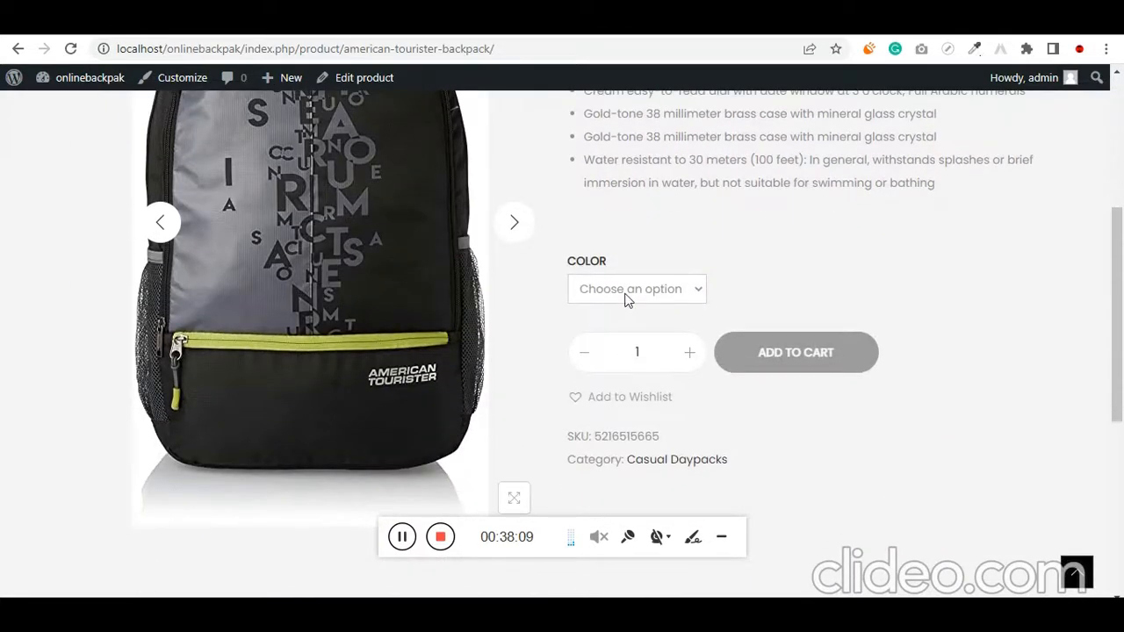
Preview the backpack's red, green, blue and black colour options in turn to check each variation's image and price
{"action": "left_click", "coordinate": [627, 299]}
{"action": "left_click", "coordinate": [619, 323]}
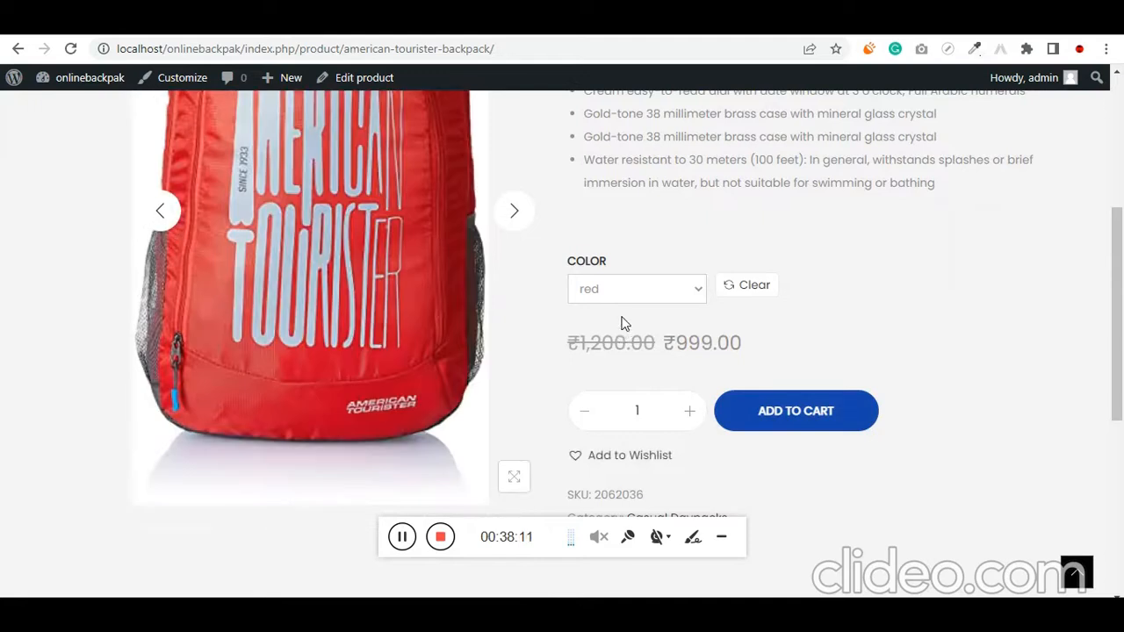
{"action": "left_click", "coordinate": [630, 290]}
{"action": "left_click", "coordinate": [629, 345]}
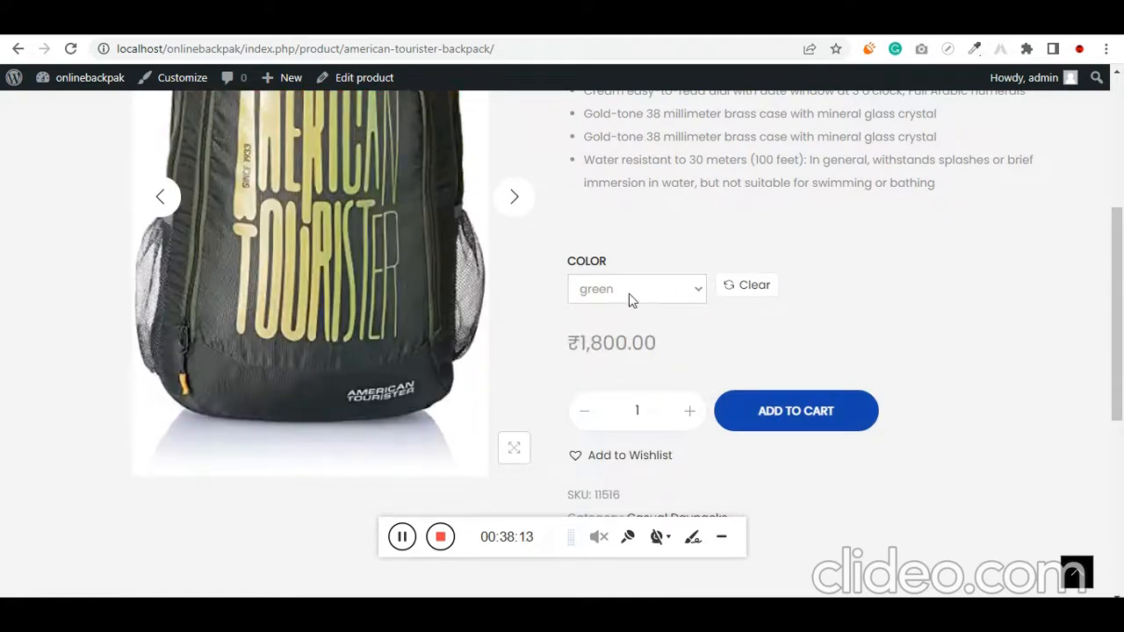
{"action": "left_click", "coordinate": [629, 293]}
{"action": "left_click", "coordinate": [627, 366]}
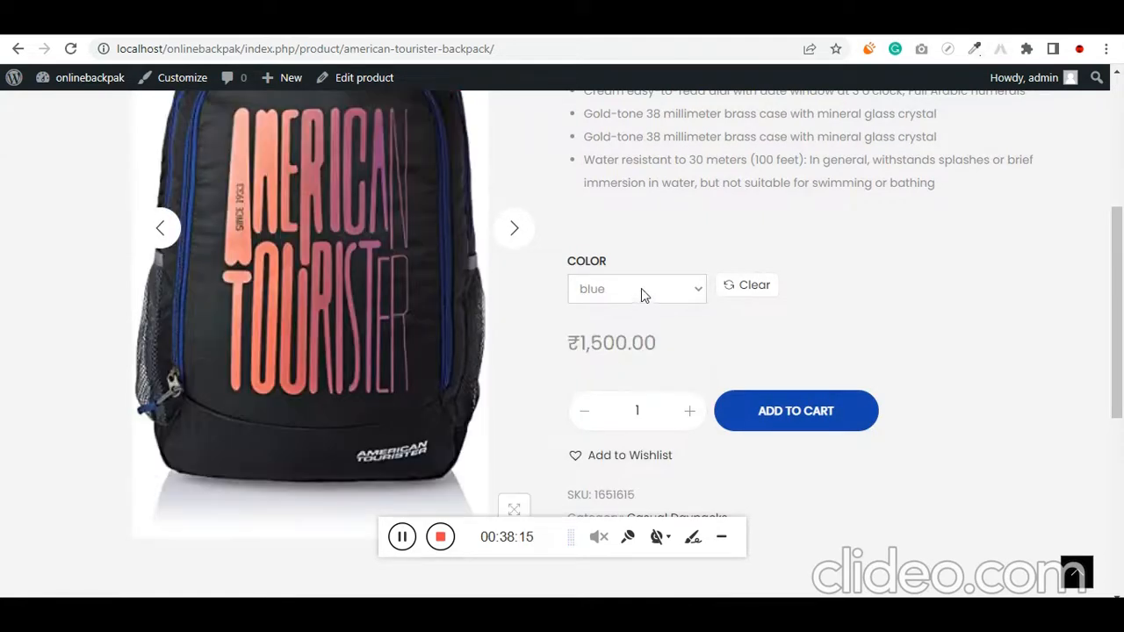
{"action": "left_click", "coordinate": [641, 288]}
{"action": "left_click", "coordinate": [626, 391]}
View the second and third gallery images of the backpack and examine the description further down the page
{"action": "scroll", "coordinate": [622, 393], "scroll_direction": "up", "scroll_amount": 3}
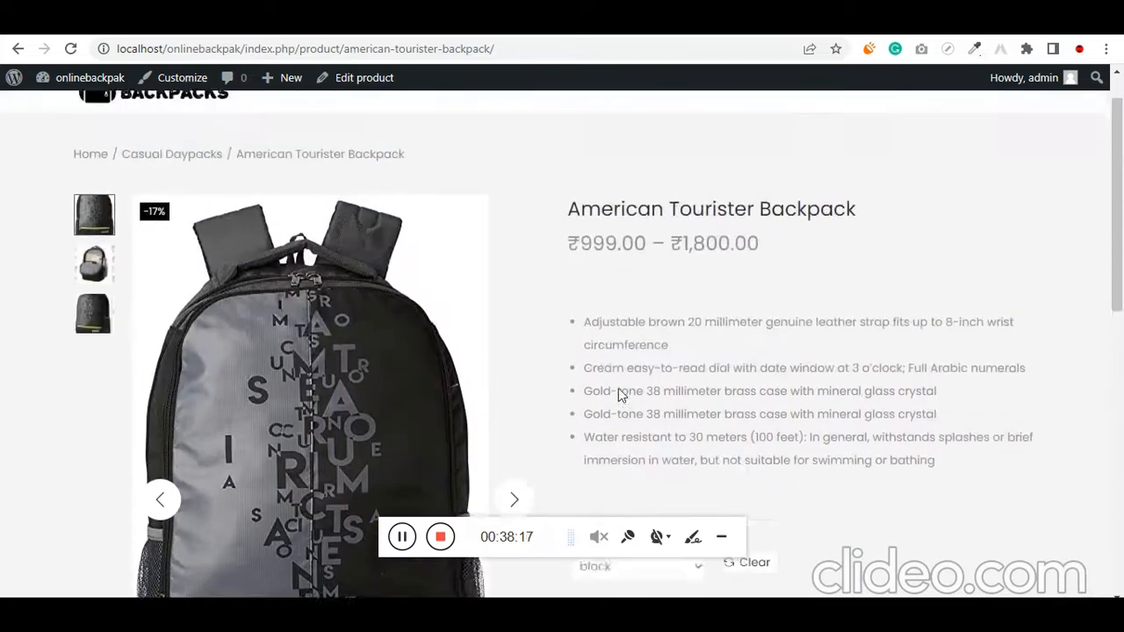
{"action": "left_click", "coordinate": [94, 316]}
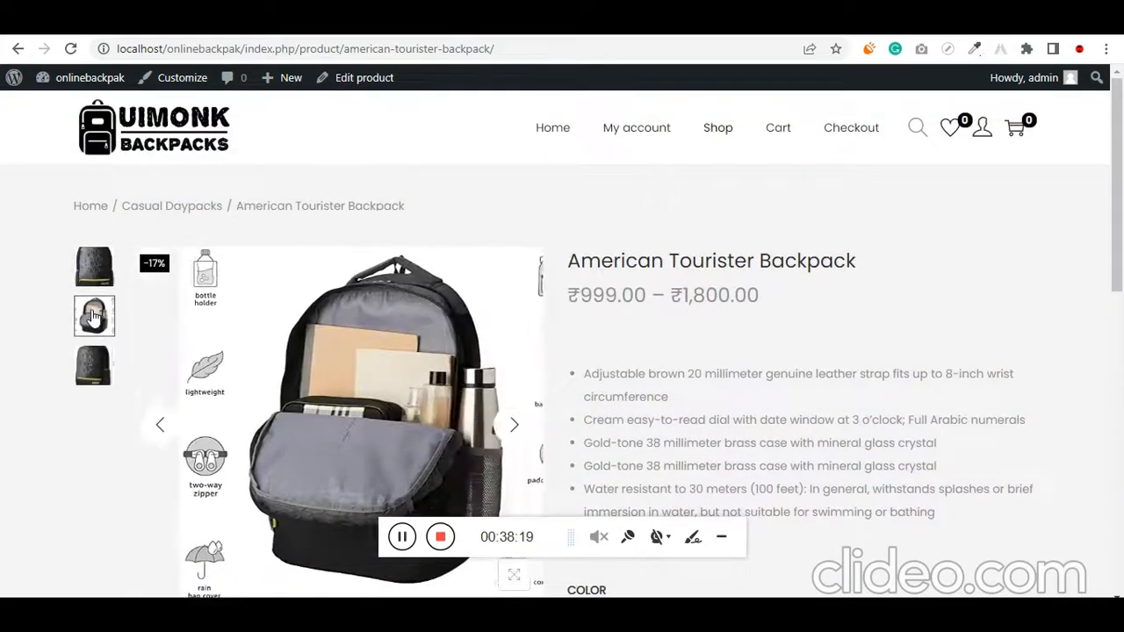
{"action": "left_click", "coordinate": [94, 364]}
{"action": "scroll", "coordinate": [121, 354], "scroll_direction": "down", "scroll_amount": 2}
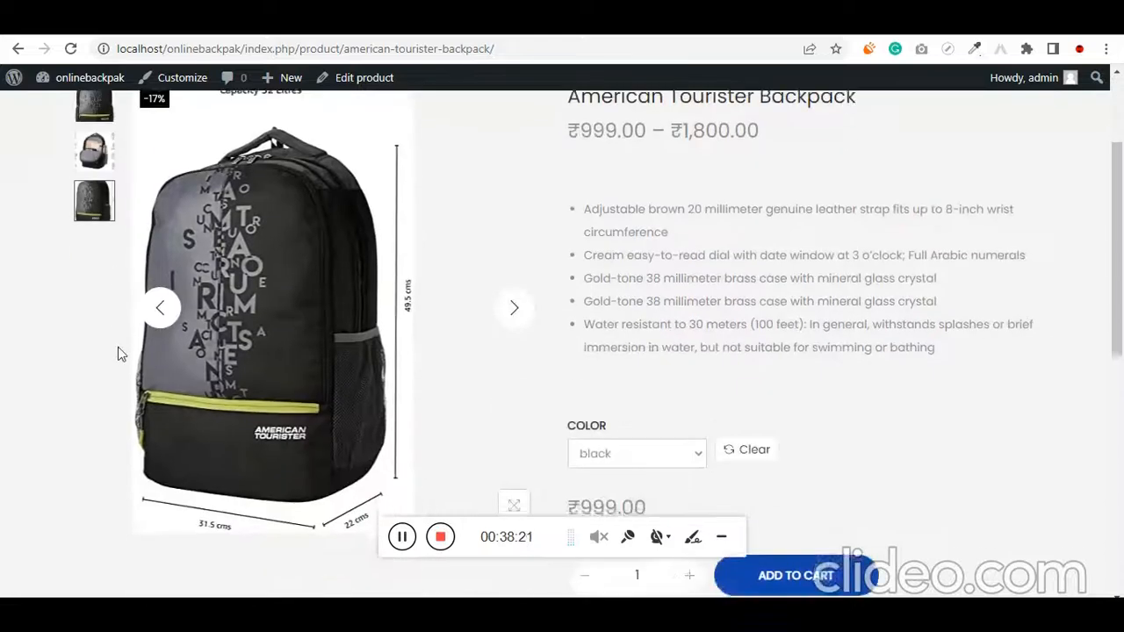
{"action": "scroll", "coordinate": [121, 353], "scroll_direction": "down", "scroll_amount": 5}
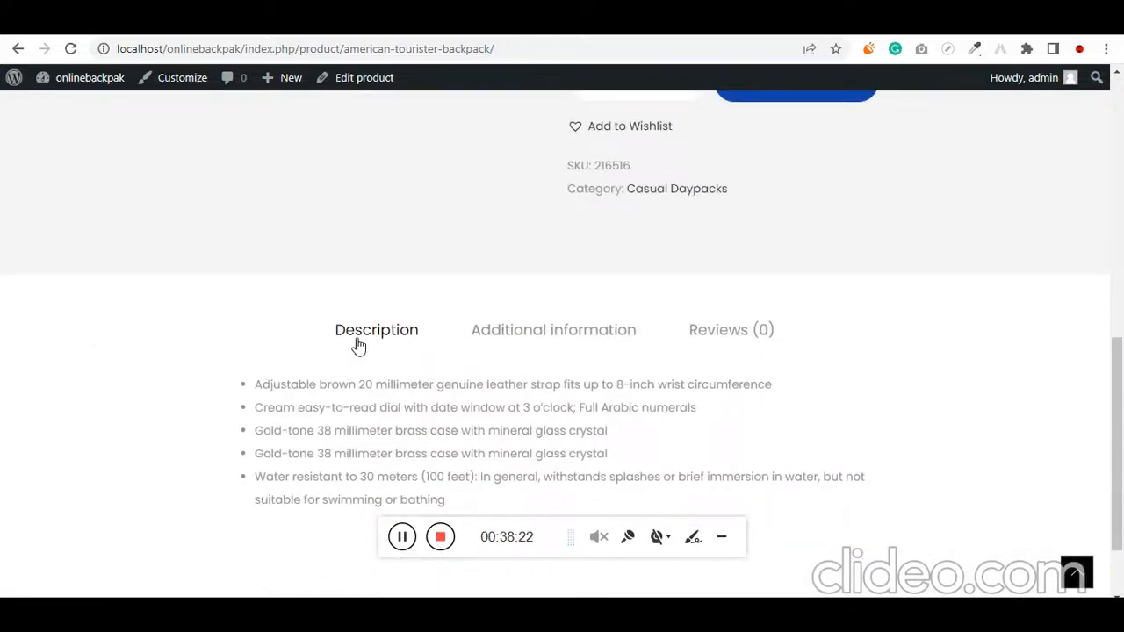
Check the American Tourister Backpack's additional information and review form, and return to the shop page
{"action": "left_click", "coordinate": [488, 338]}
{"action": "left_click", "coordinate": [753, 340]}
{"action": "scroll", "coordinate": [615, 404], "scroll_direction": "down", "scroll_amount": 4}
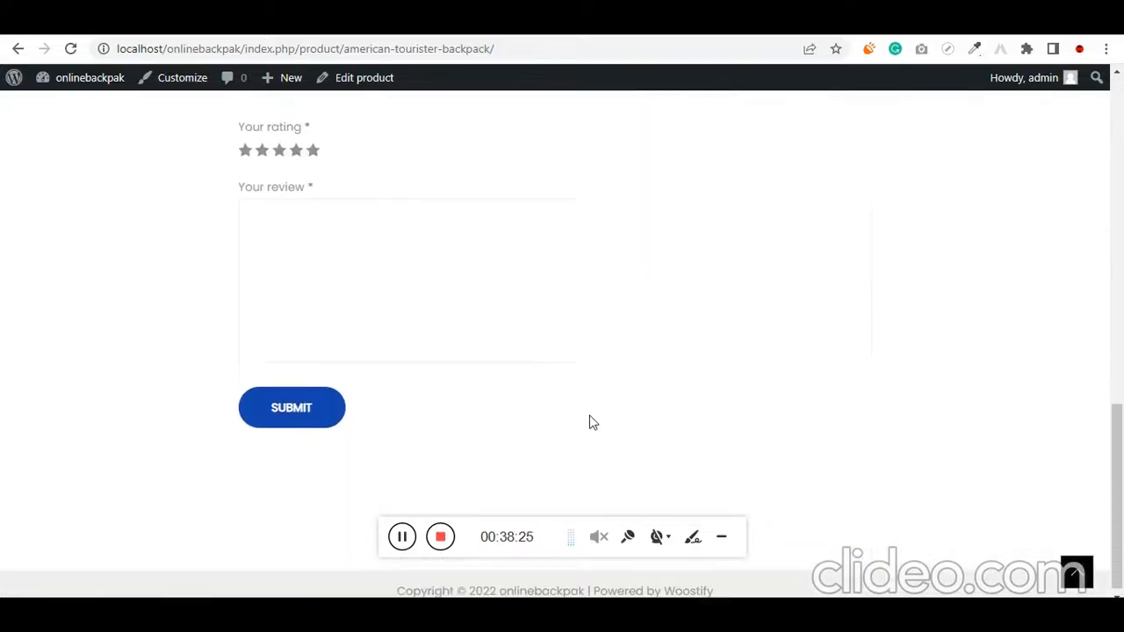
{"action": "scroll", "coordinate": [325, 447], "scroll_direction": "up", "scroll_amount": 5}
{"action": "scroll", "coordinate": [243, 451], "scroll_direction": "down", "scroll_amount": 3}
{"action": "scroll", "coordinate": [246, 491], "scroll_direction": "down", "scroll_amount": 2}
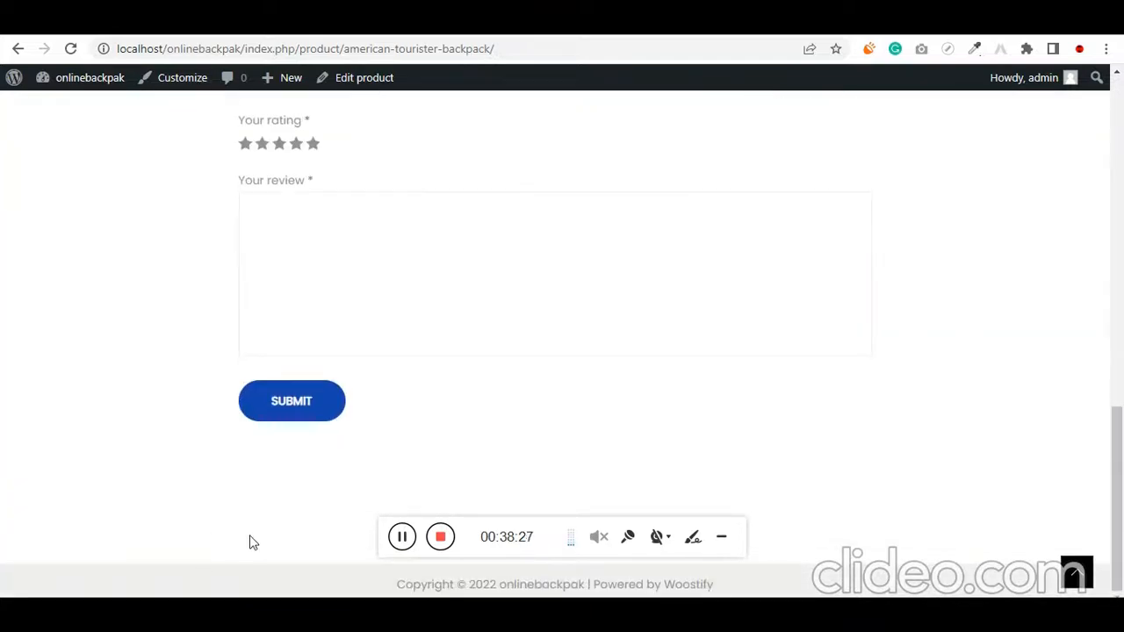
{"action": "scroll", "coordinate": [246, 507], "scroll_direction": "up", "scroll_amount": 15}
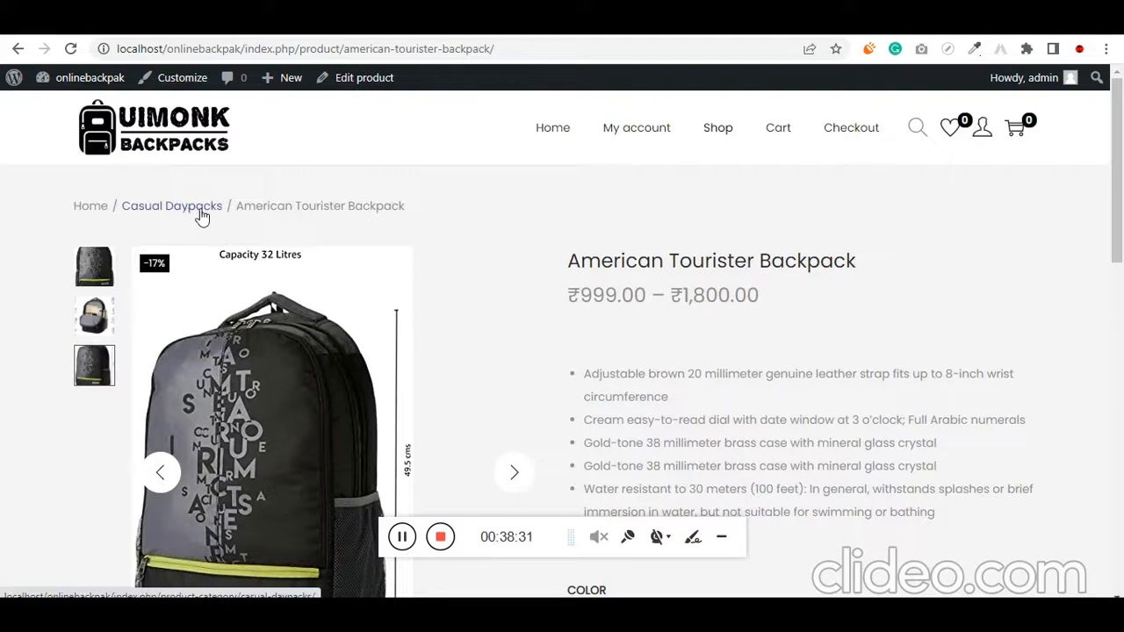
{"action": "left_click", "coordinate": [723, 136]}
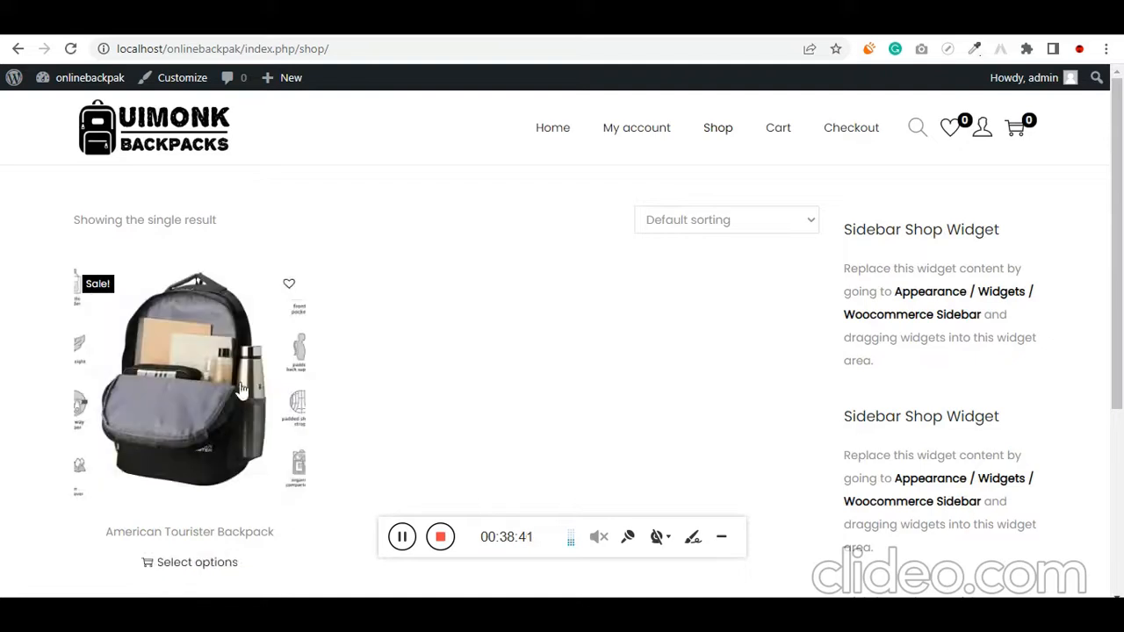
{"action": "left_click", "coordinate": [297, 49]}
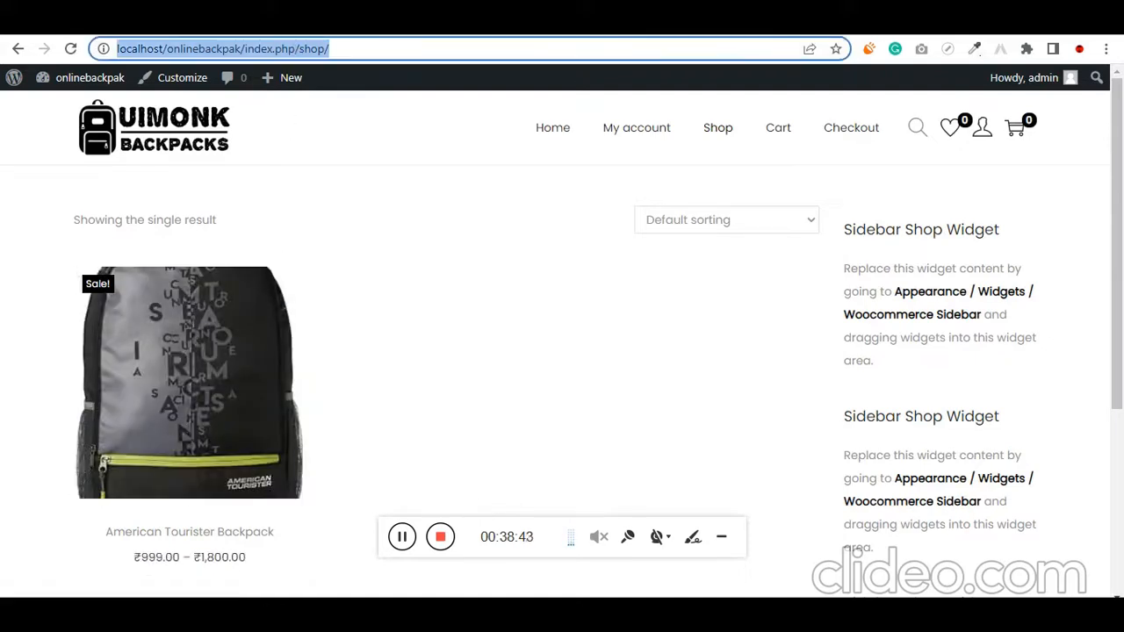
Switch to the product editor and copy the name Lenovo Professional Backpack from the bag store notes in Notepad
{"action": "left_click", "coordinate": [263, 17]}
{"action": "scroll", "coordinate": [532, 354], "scroll_direction": "down", "scroll_amount": 7}
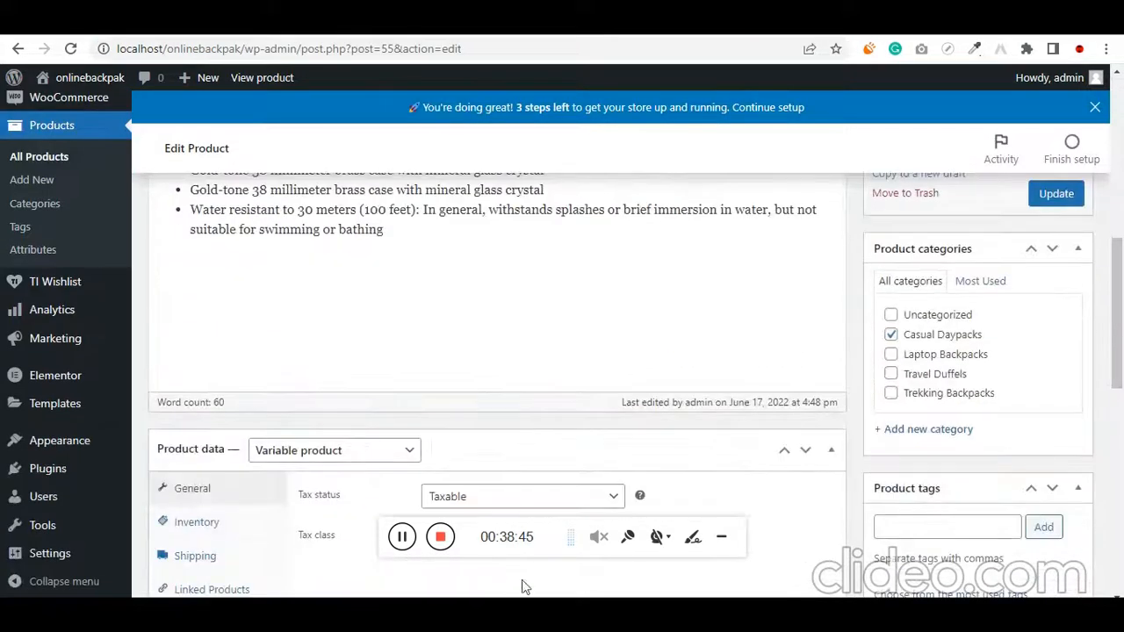
{"action": "key", "text": "alt+Tab"}
{"action": "left_click", "coordinate": [553, 390]}
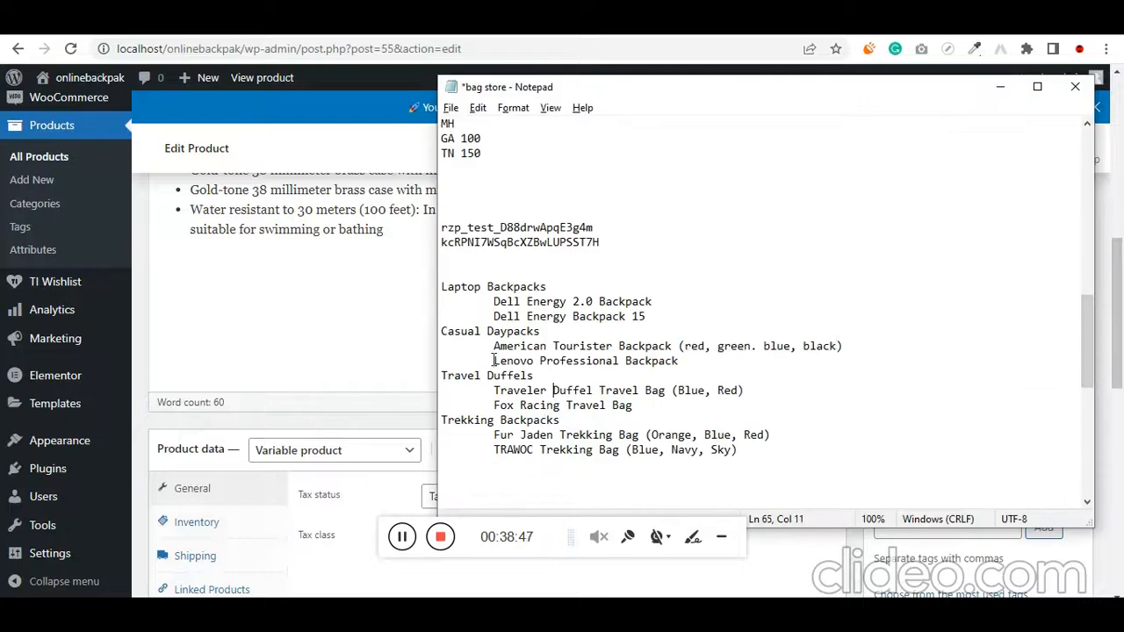
{"action": "left_click_drag", "start_coordinate": [493, 360], "coordinate": [683, 361]}
{"action": "key", "text": "alt+Tab"}
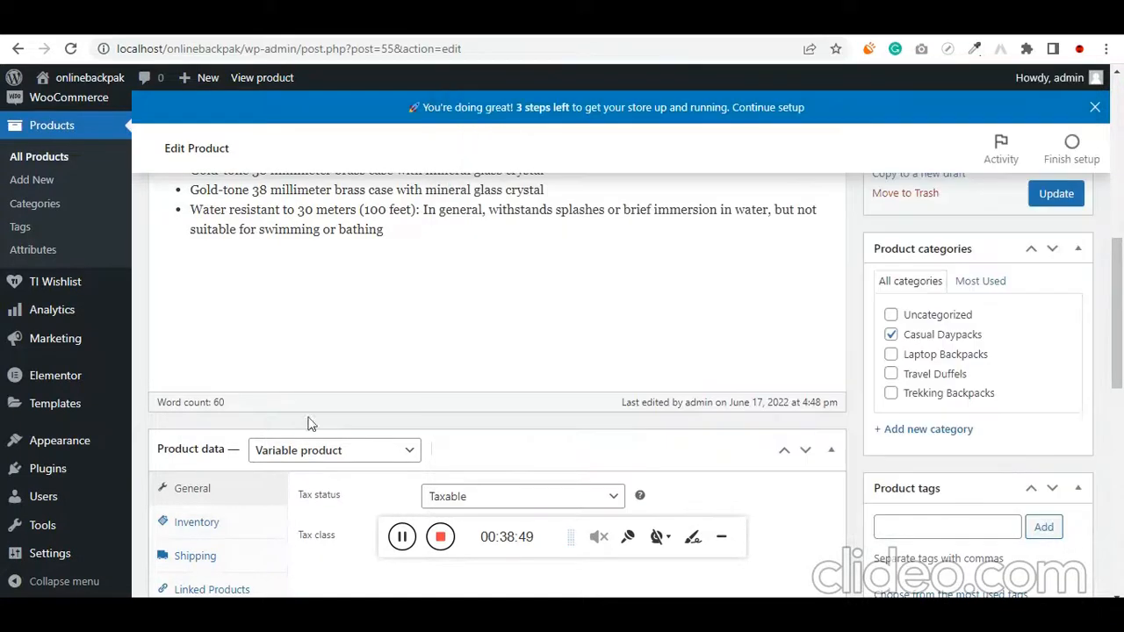
Start a new product and name it Lenovo Professional Backpack
{"action": "scroll", "coordinate": [80, 401], "scroll_direction": "up", "scroll_amount": 1}
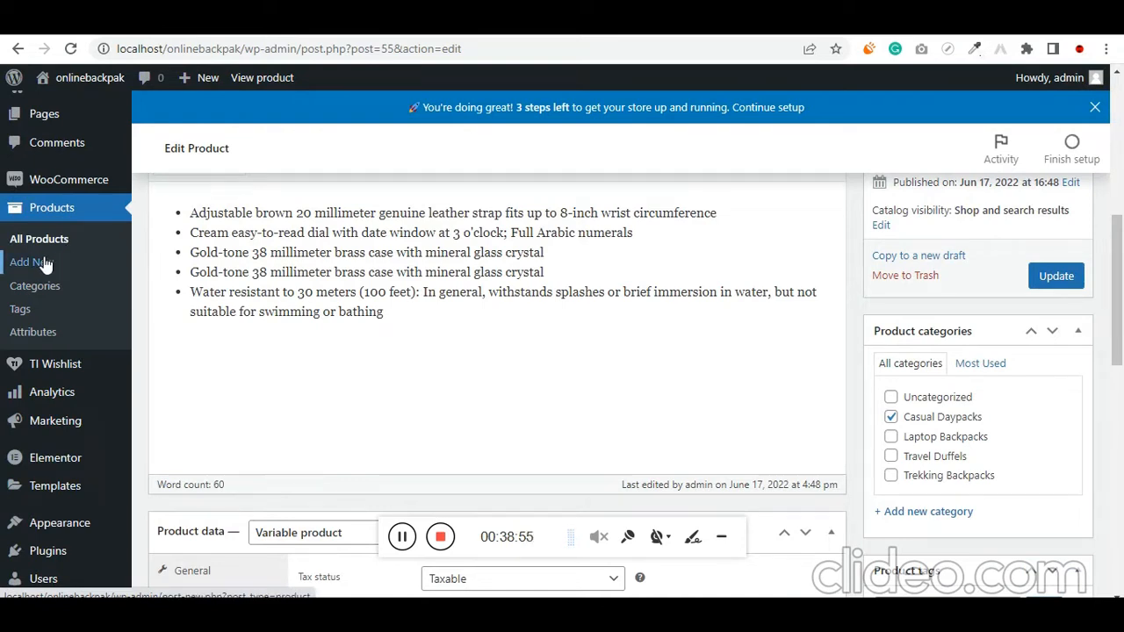
{"action": "left_click", "coordinate": [49, 268]}
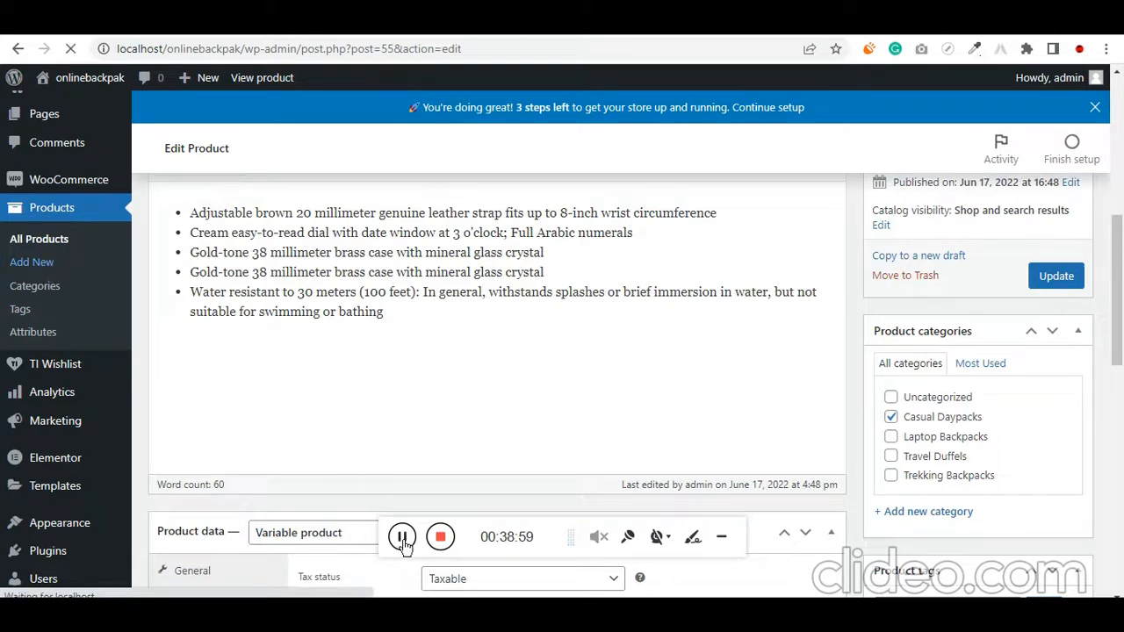
{"action": "scroll", "coordinate": [554, 436], "scroll_direction": "down", "scroll_amount": 2}
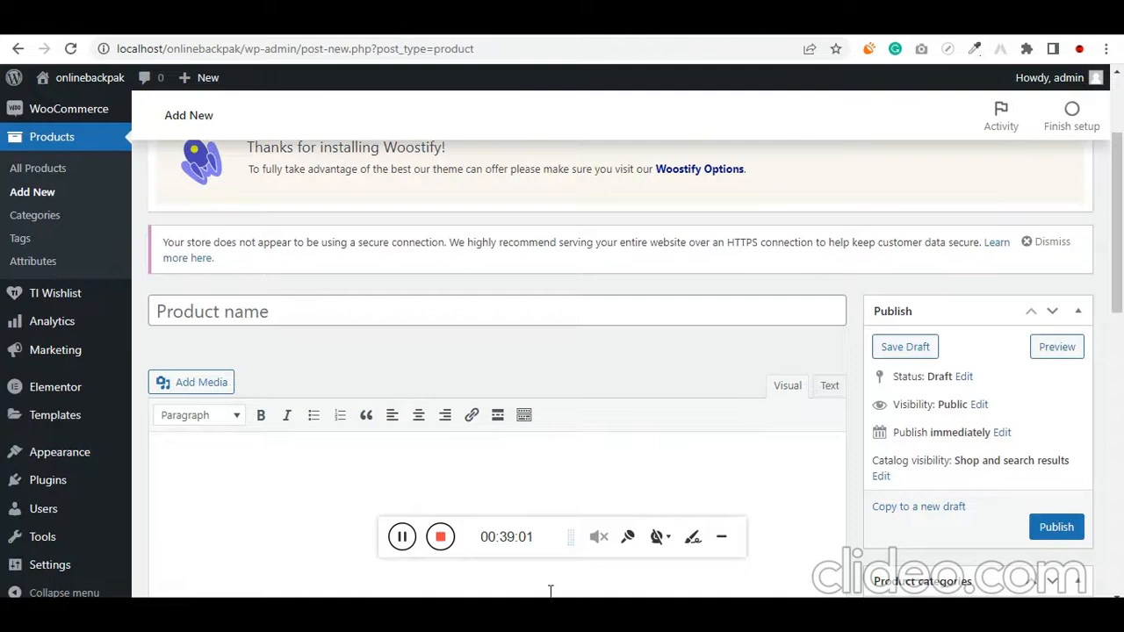
{"action": "mouse_move", "coordinate": [551, 591]}
{"action": "left_click", "coordinate": [545, 520]}
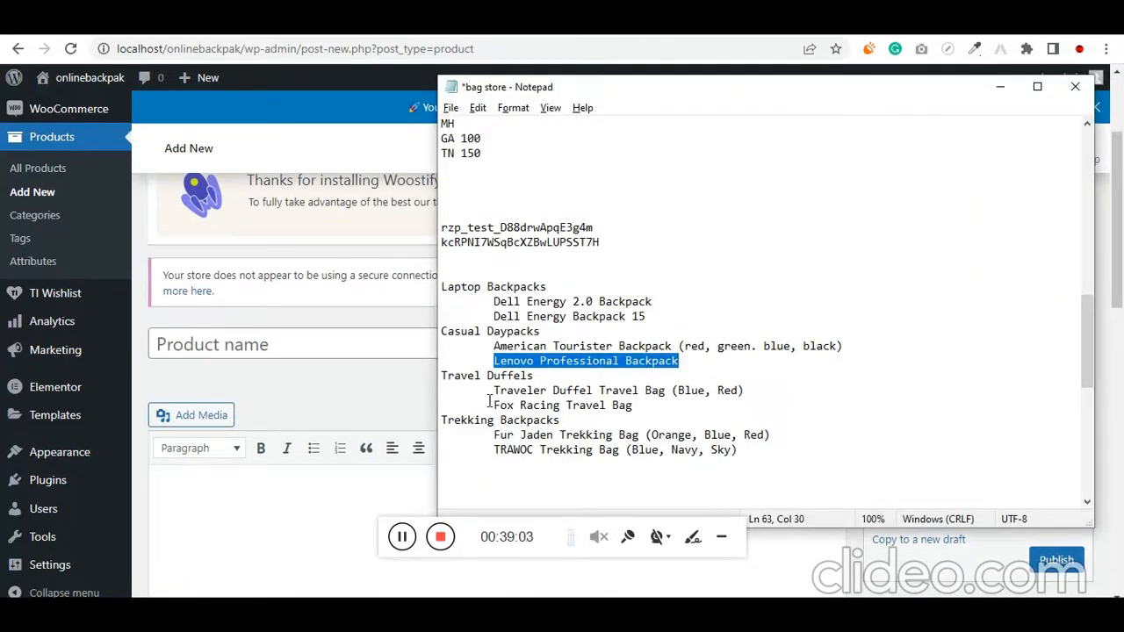
{"action": "left_click", "coordinate": [291, 346]}
{"action": "type", "text": "Lenovo Professional Backpack"}
Assign the new product to the Laptop Backpacks category
{"action": "scroll", "coordinate": [658, 420], "scroll_direction": "down", "scroll_amount": 3}
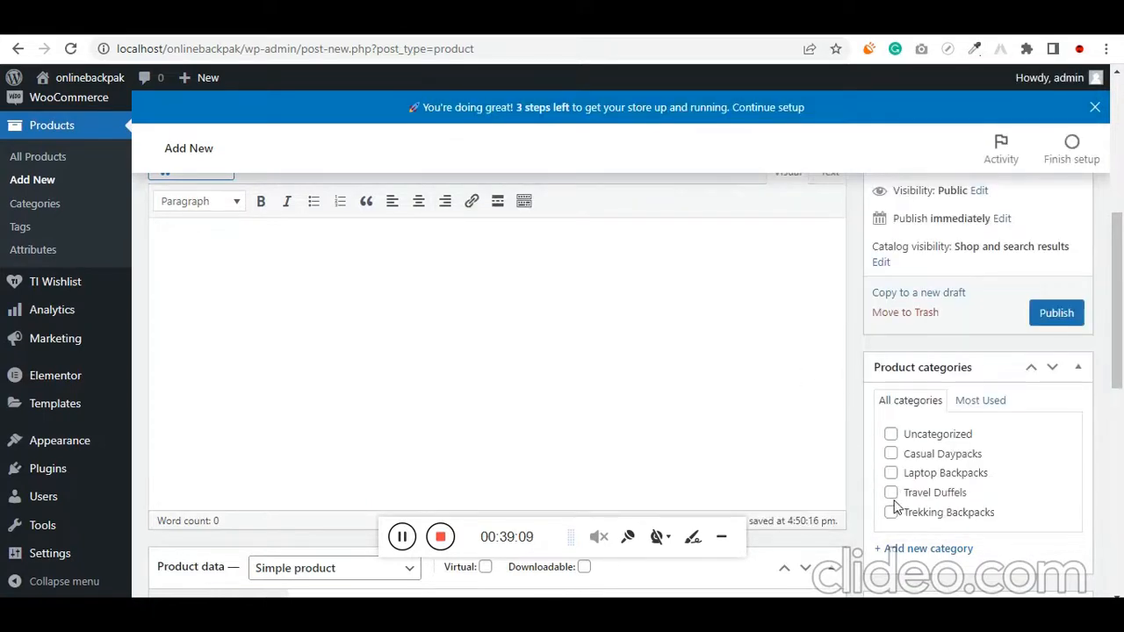
{"action": "left_click", "coordinate": [890, 474]}
{"action": "scroll", "coordinate": [892, 487], "scroll_direction": "down", "scroll_amount": 5}
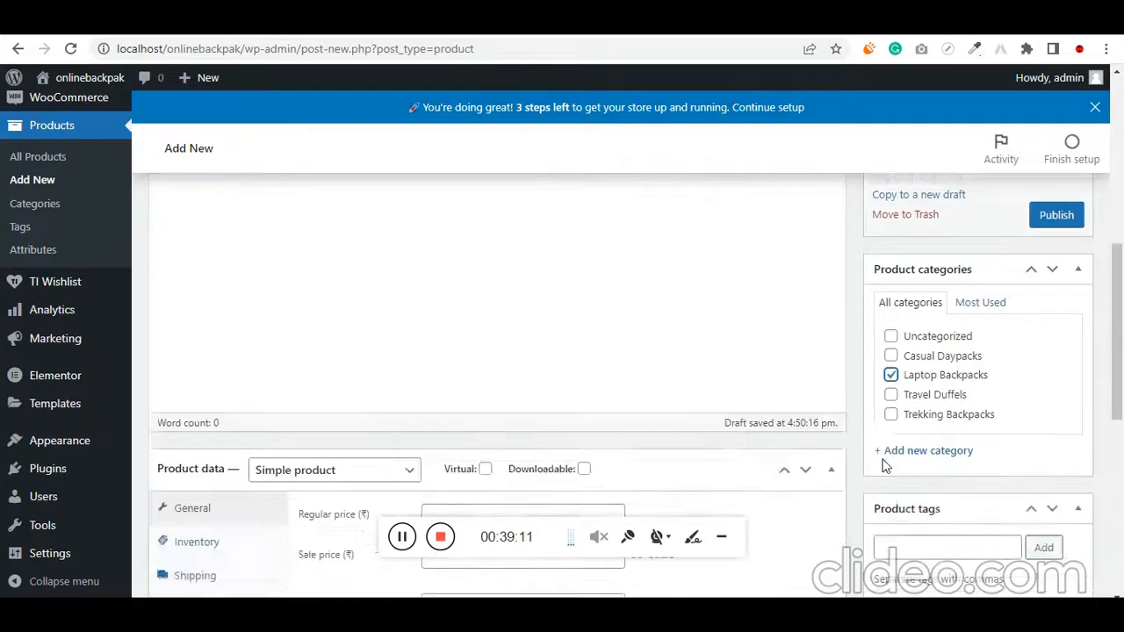
Set the product's regular price to 999 rupees and its tax class to GST
{"action": "scroll", "coordinate": [592, 377], "scroll_direction": "up", "scroll_amount": 1}
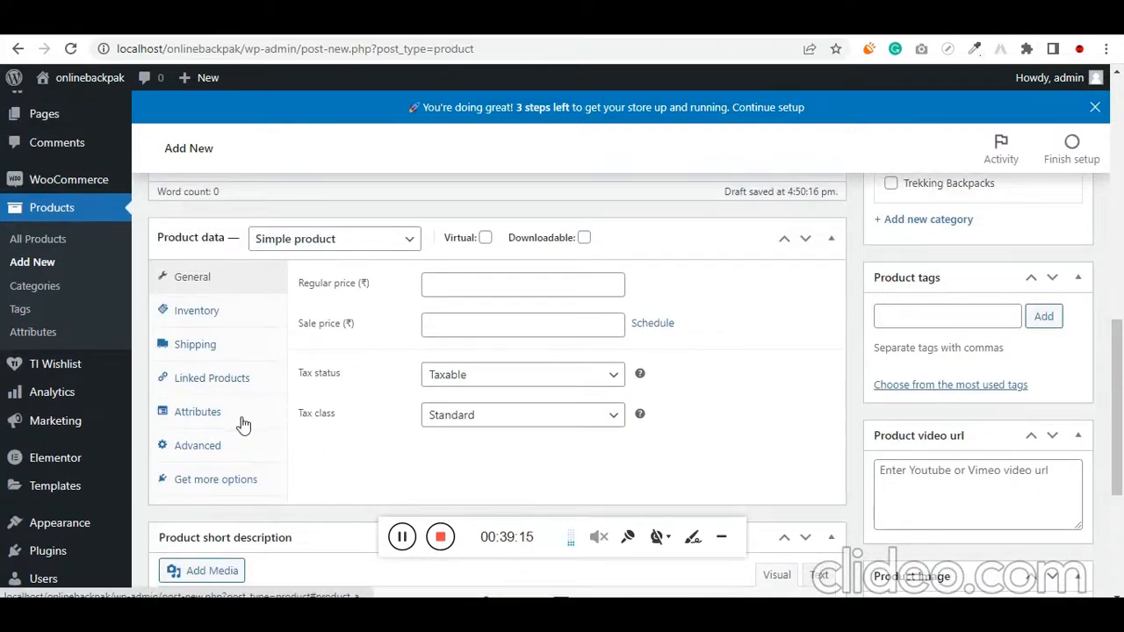
{"action": "left_click", "coordinate": [472, 286]}
{"action": "scroll", "coordinate": [382, 395], "scroll_direction": "up", "scroll_amount": 1}
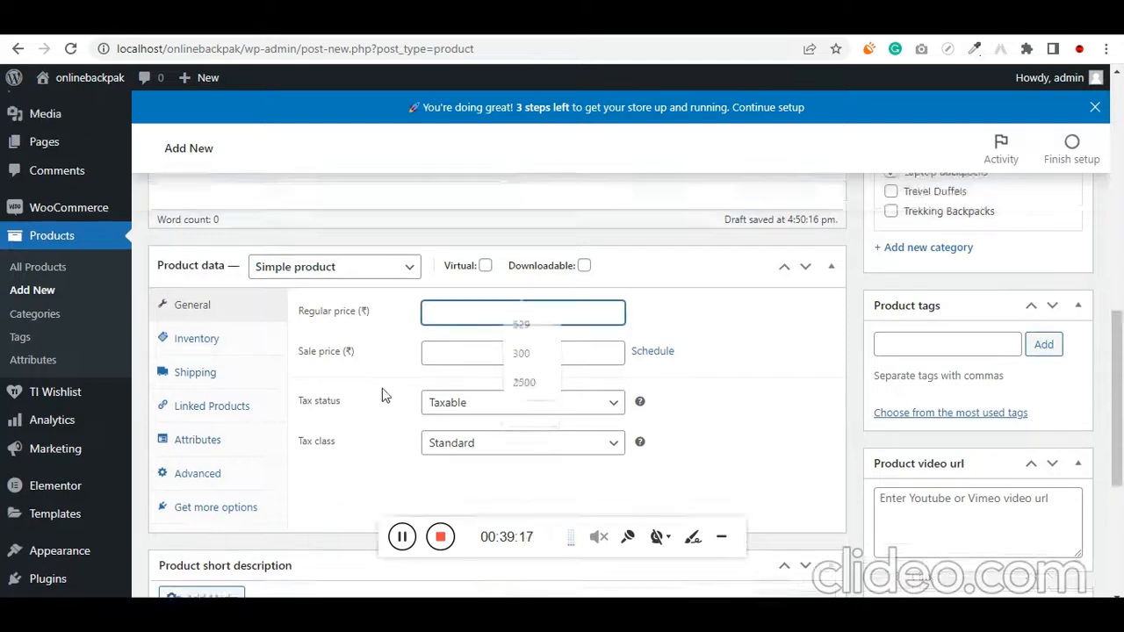
{"action": "scroll", "coordinate": [382, 391], "scroll_direction": "up", "scroll_amount": 5}
{"action": "scroll", "coordinate": [381, 396], "scroll_direction": "down", "scroll_amount": 5}
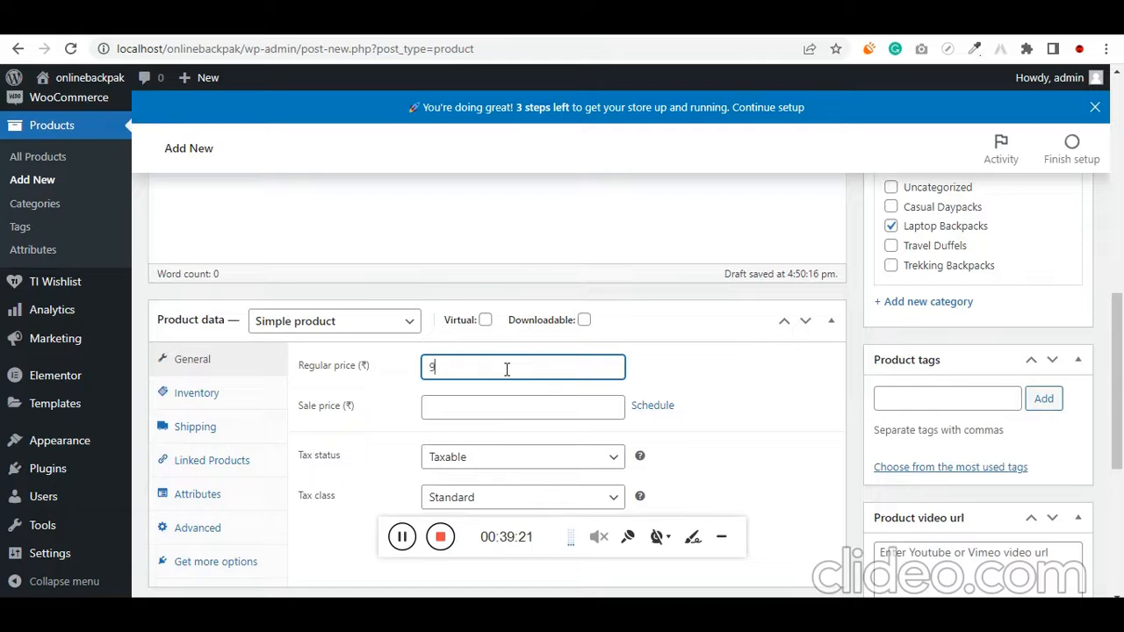
{"action": "key", "text": "Tab"}
{"action": "key", "text": "Tab"}
{"action": "key", "text": "Tab"}
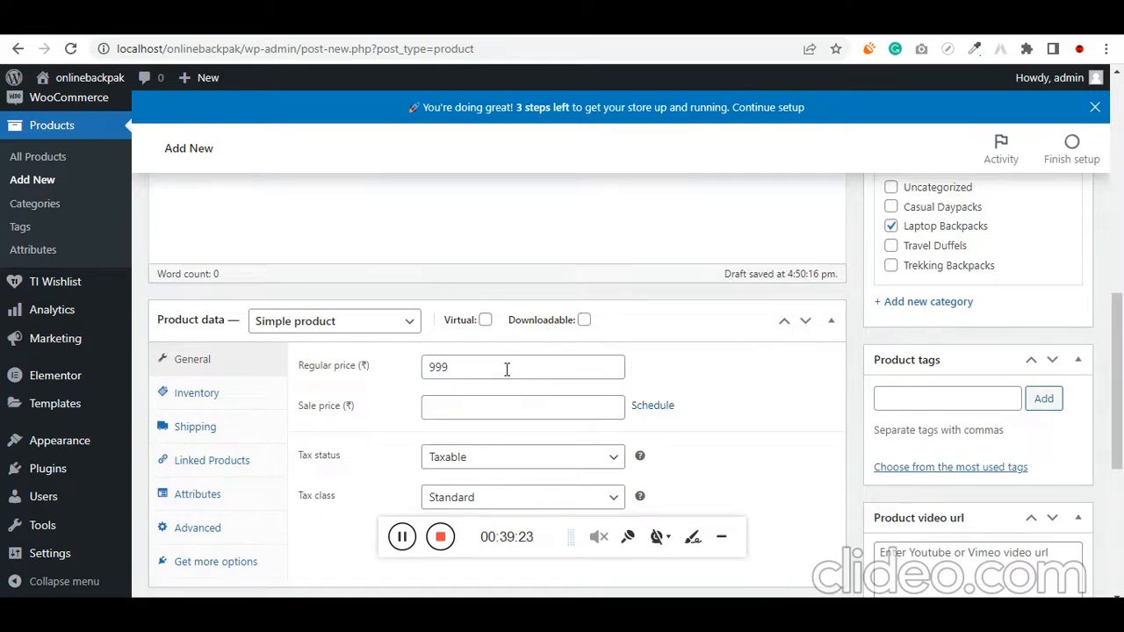
{"action": "scroll", "coordinate": [494, 436], "scroll_direction": "down", "scroll_amount": 2}
{"action": "left_click", "coordinate": [489, 333]}
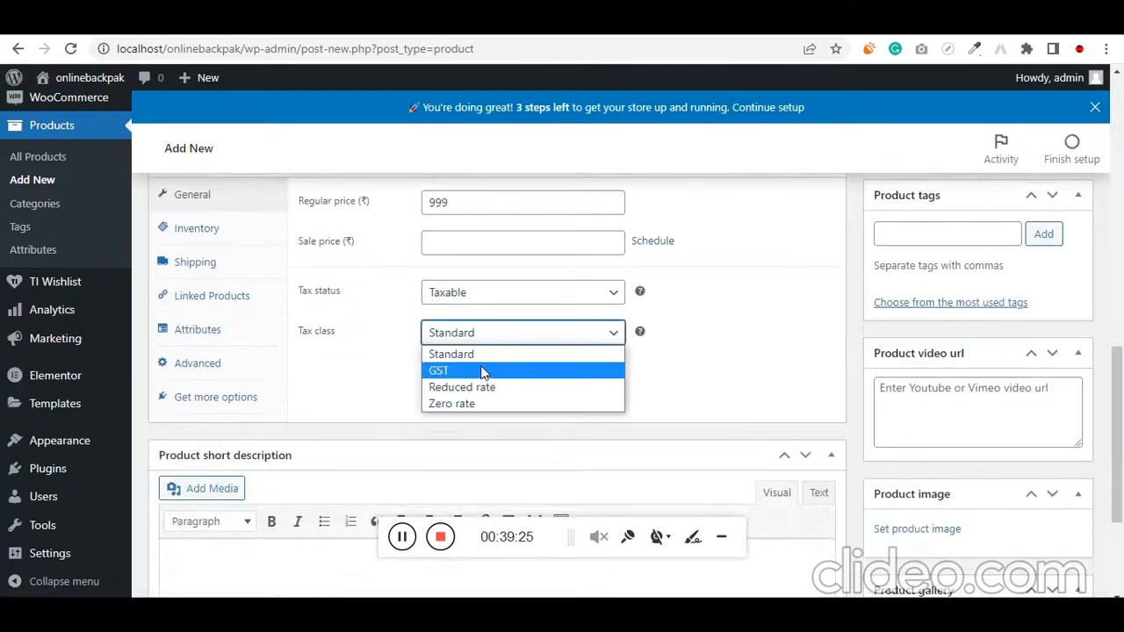
{"action": "left_click", "coordinate": [482, 371]}
Set the product's SKU to 01616 in the inventory data and look at its shipping settings
{"action": "scroll", "coordinate": [456, 381], "scroll_direction": "up", "scroll_amount": 1}
{"action": "left_click", "coordinate": [226, 314]}
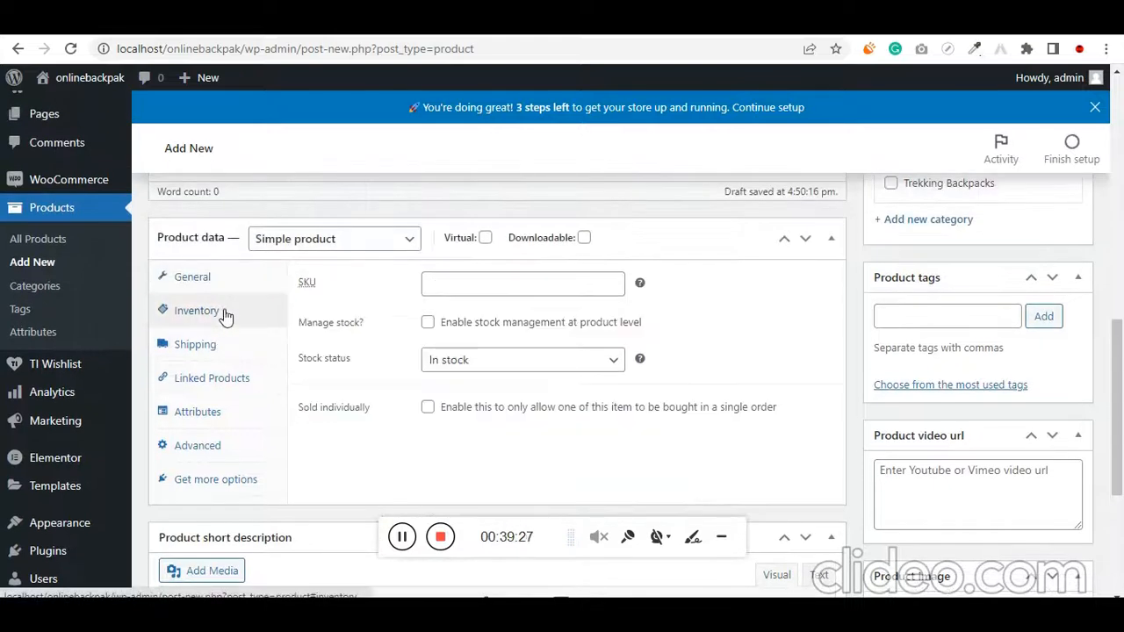
{"action": "left_click", "coordinate": [545, 289]}
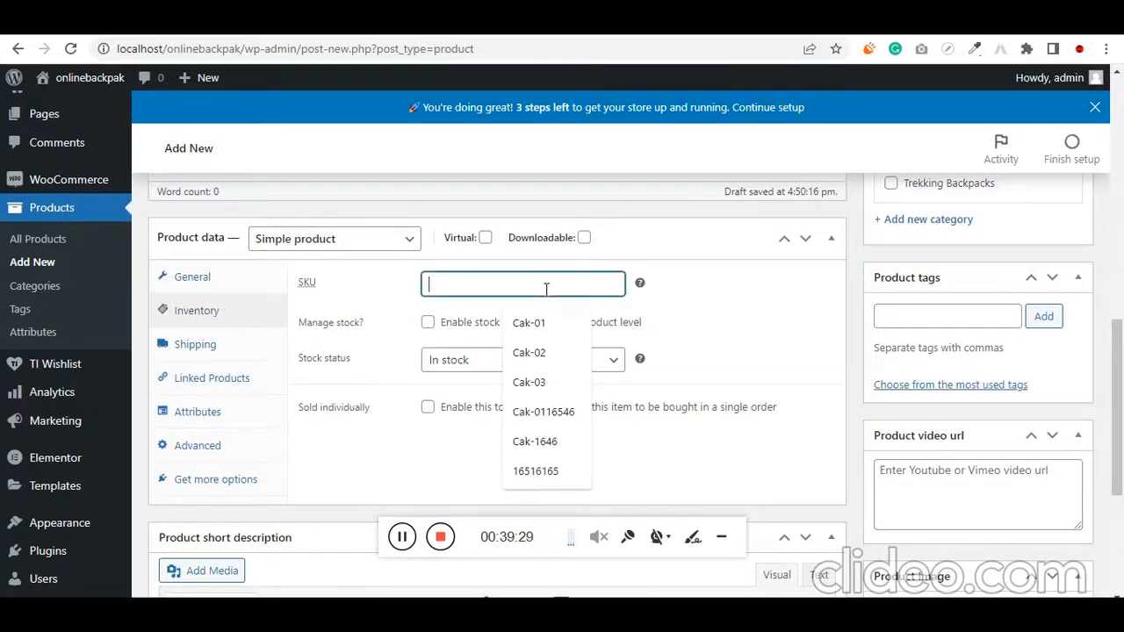
{"action": "type", "text": "0161616"}
{"action": "left_click", "coordinate": [247, 349]}
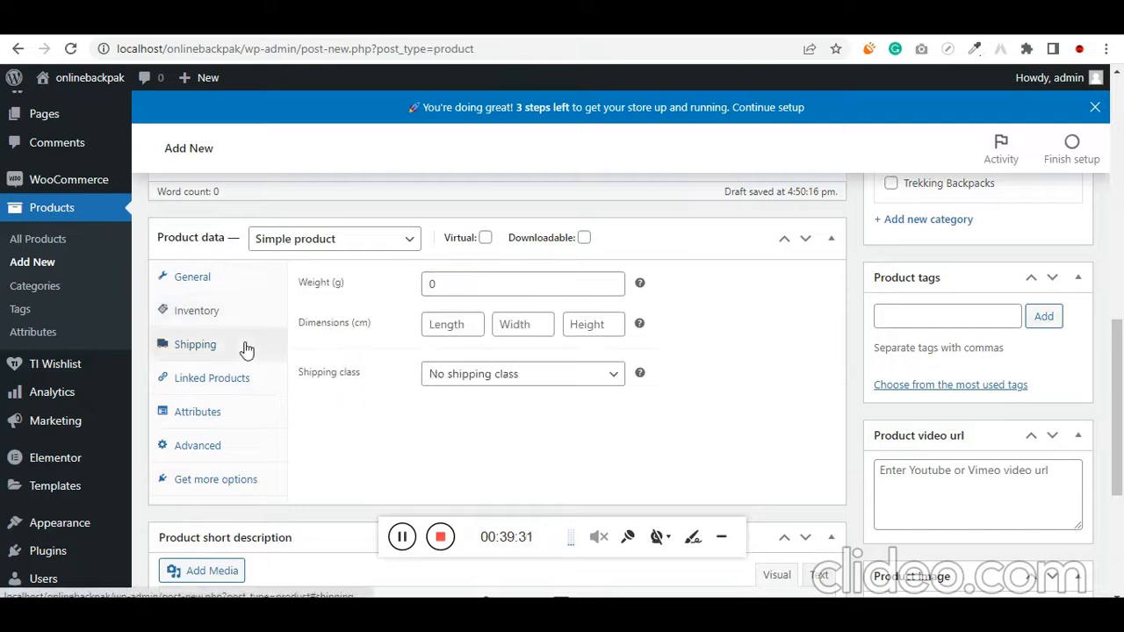
Add the red variation of the American Tourister Backpack as an upsell for the product
{"action": "left_click", "coordinate": [232, 386]}
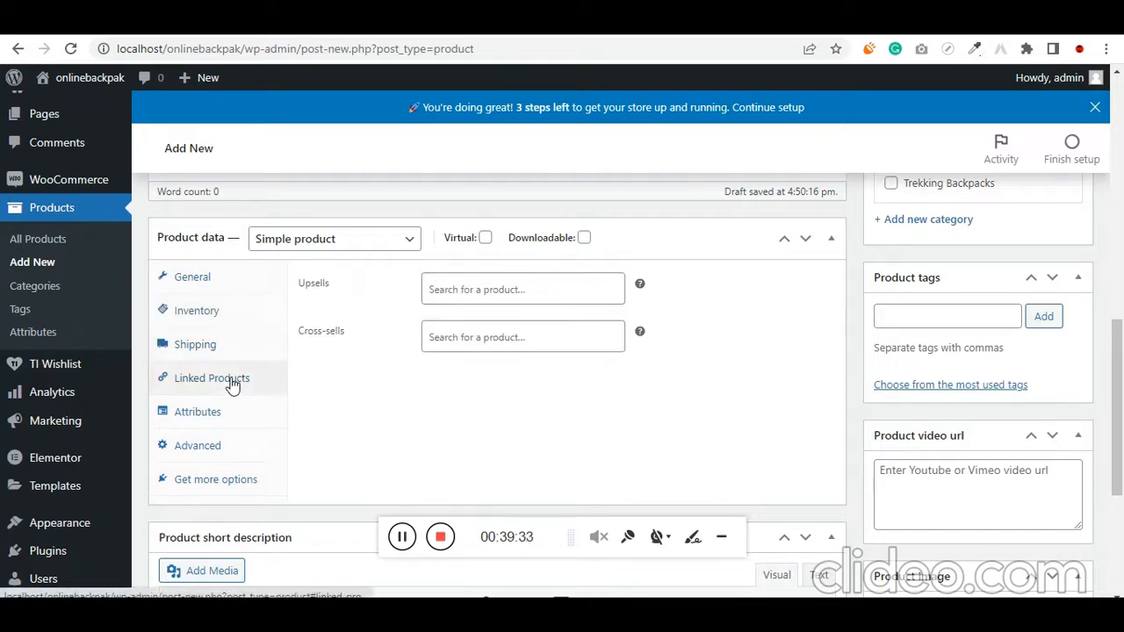
{"action": "left_click", "coordinate": [486, 289]}
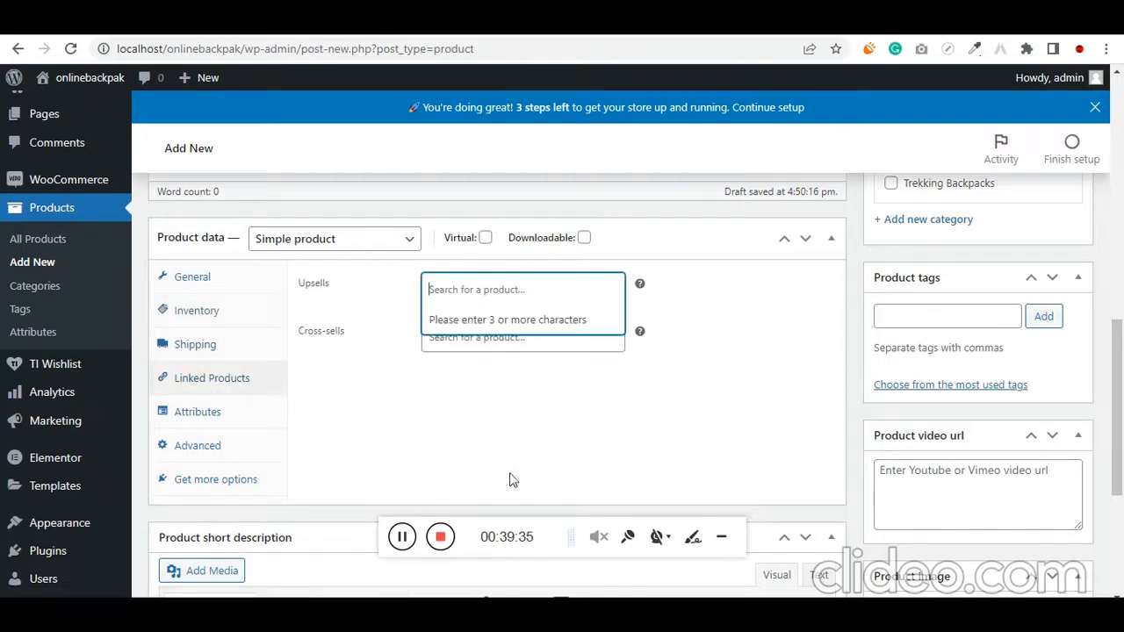
{"action": "key", "text": "alt+Tab"}
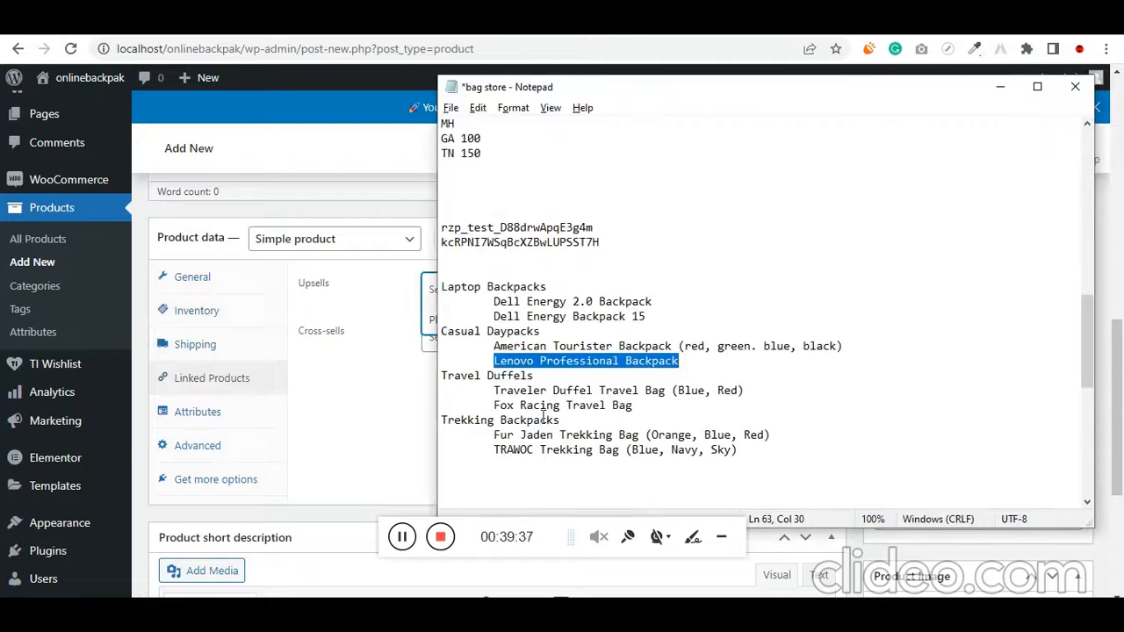
{"action": "left_click_drag", "start_coordinate": [499, 347], "coordinate": [533, 346]}
{"action": "left_click", "coordinate": [430, 292]}
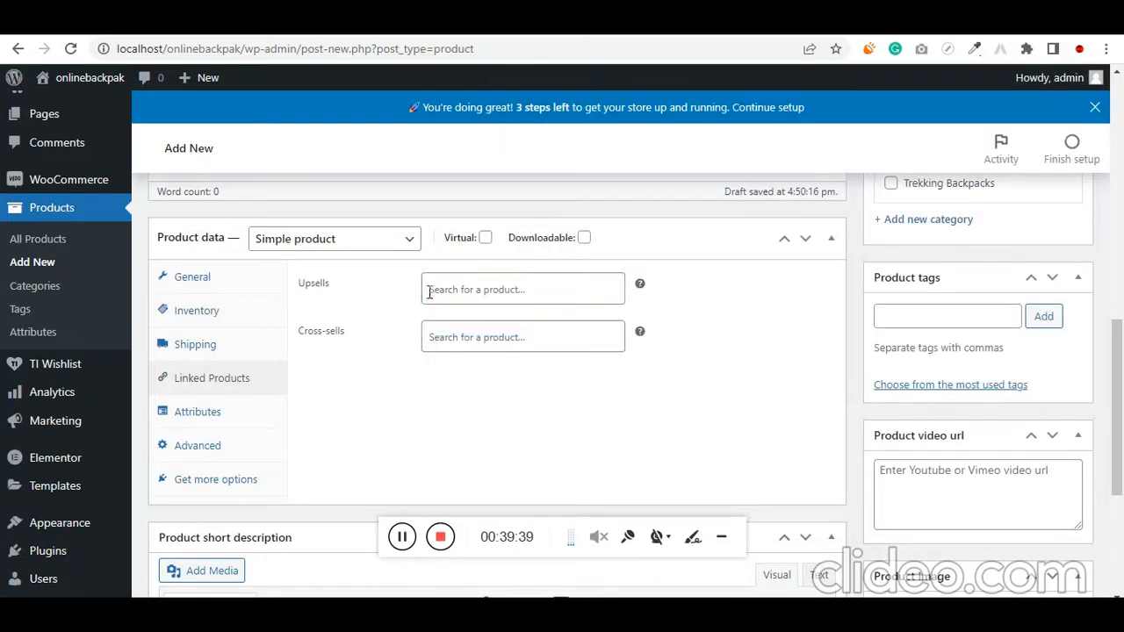
{"action": "left_click", "coordinate": [431, 290]}
{"action": "type", "text": "Ame"}
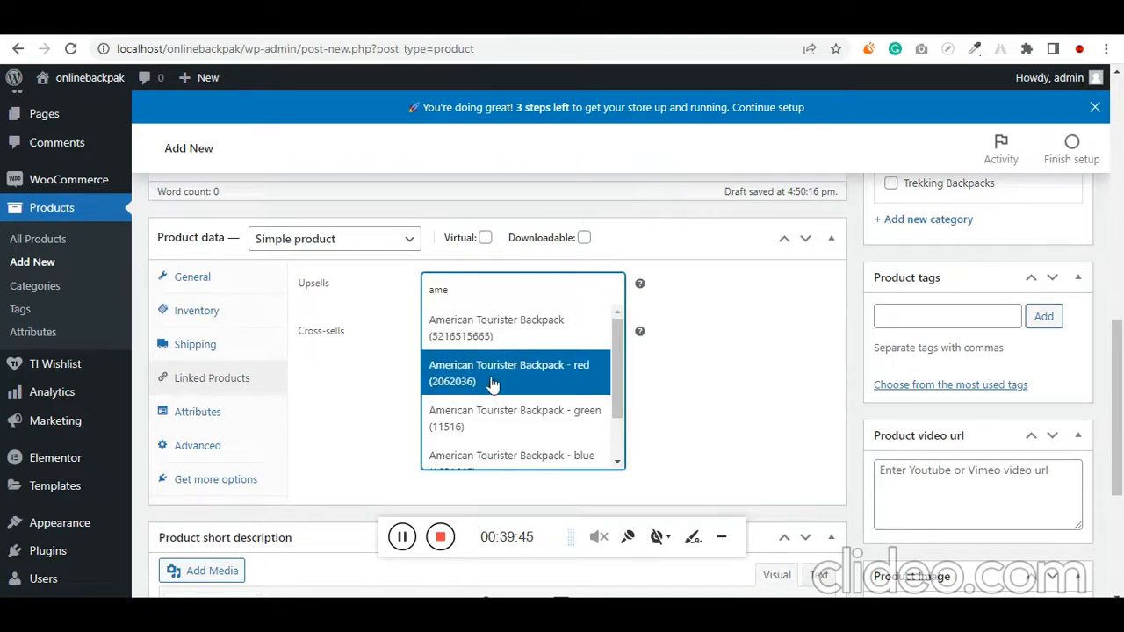
{"action": "left_click", "coordinate": [492, 383]}
Add the blue variation of the American Tourister Backpack as a second upsell
{"action": "left_click", "coordinate": [487, 312]}
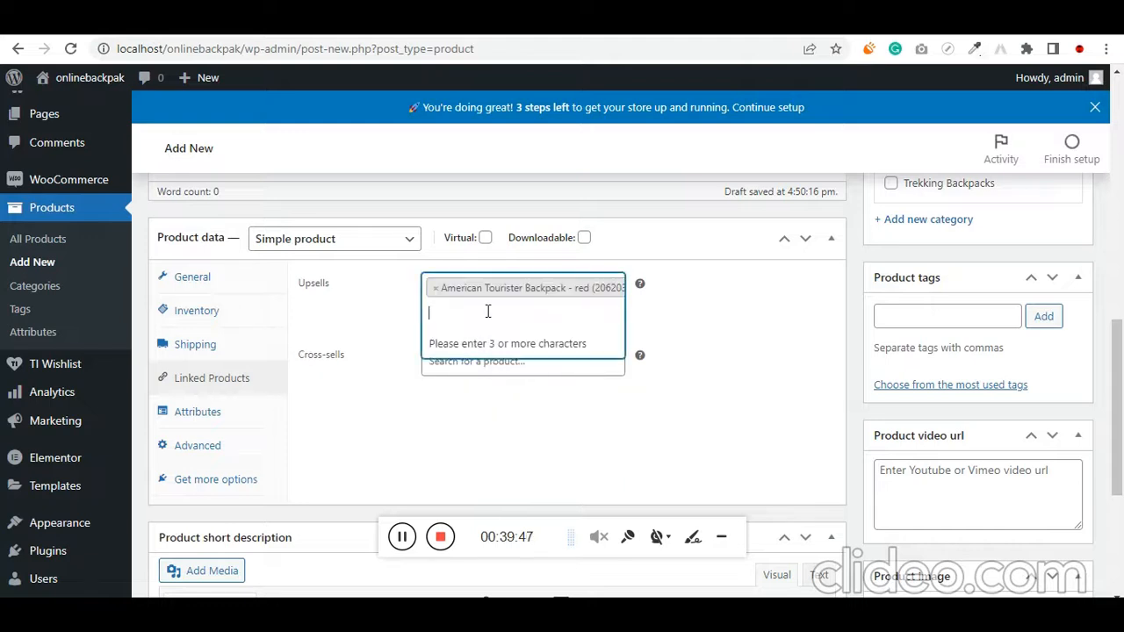
{"action": "type", "text": "ame"}
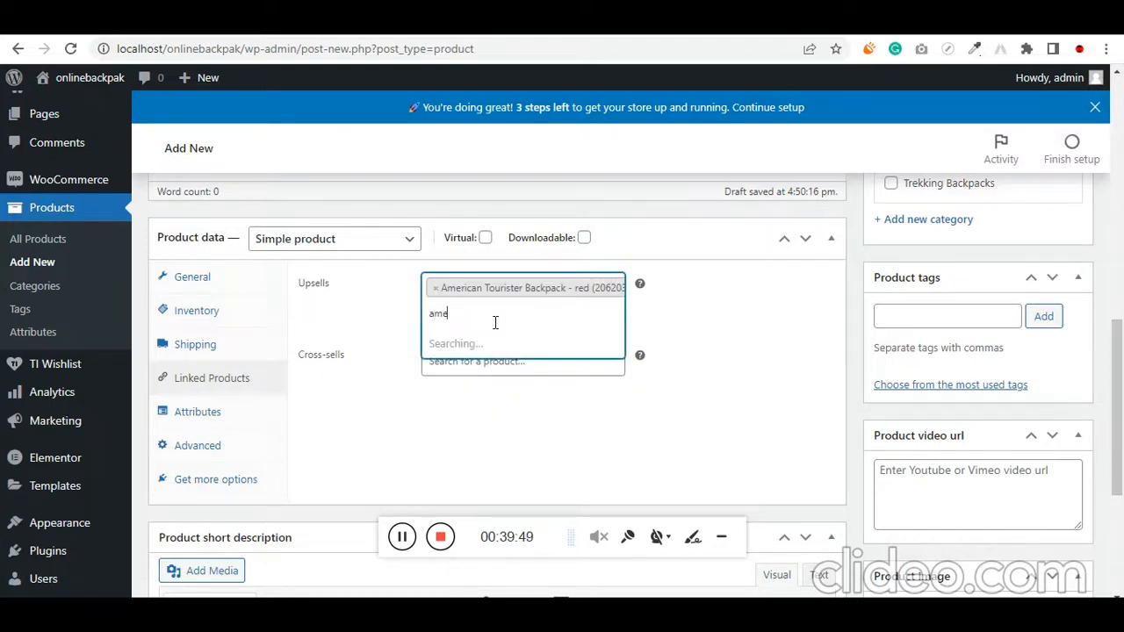
{"action": "scroll", "coordinate": [518, 422], "scroll_direction": "down", "scroll_amount": 1}
{"action": "left_click", "coordinate": [534, 413]}
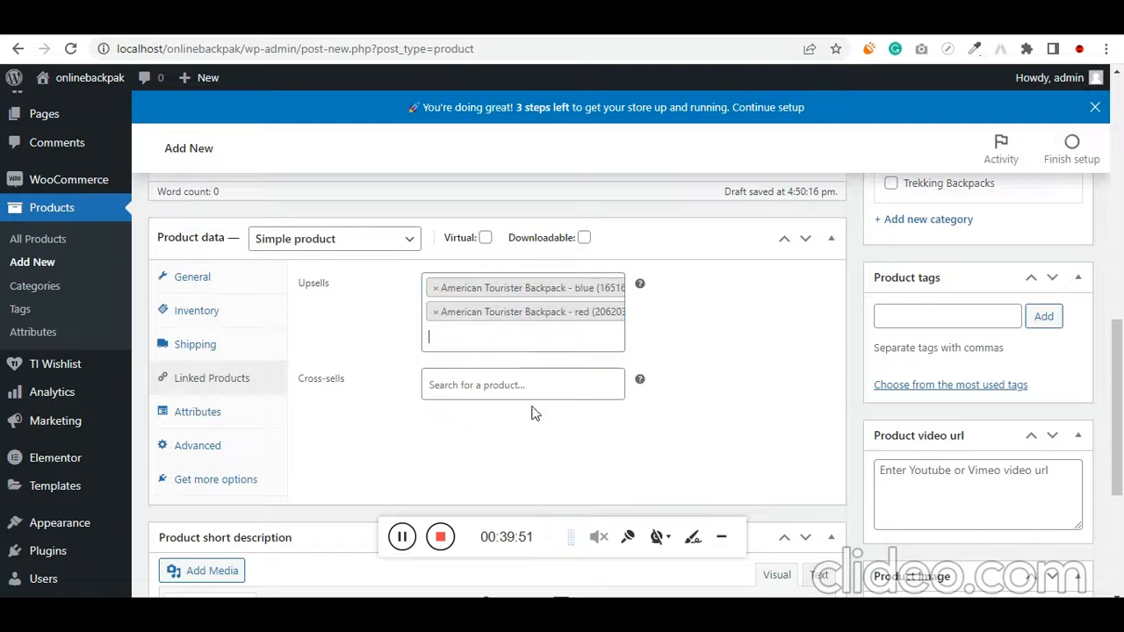
Add the black and green variations of the American Tourister Backpack as cross-sells
{"action": "left_click", "coordinate": [499, 374]}
{"action": "type", "text": "ame"}
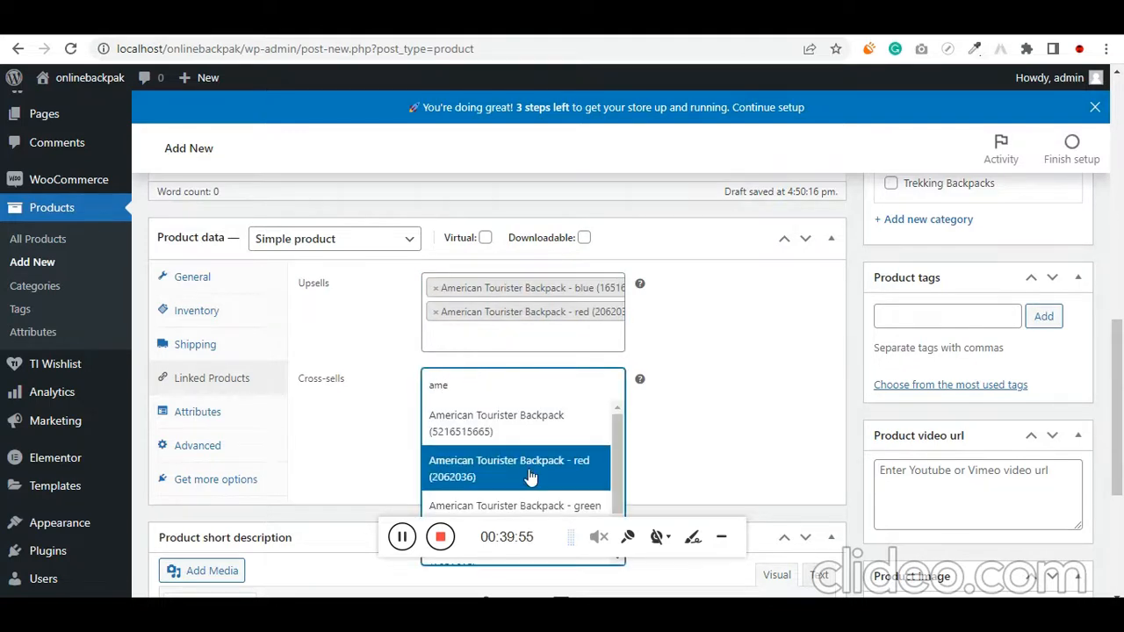
{"action": "scroll", "coordinate": [689, 452], "scroll_direction": "down", "scroll_amount": 1}
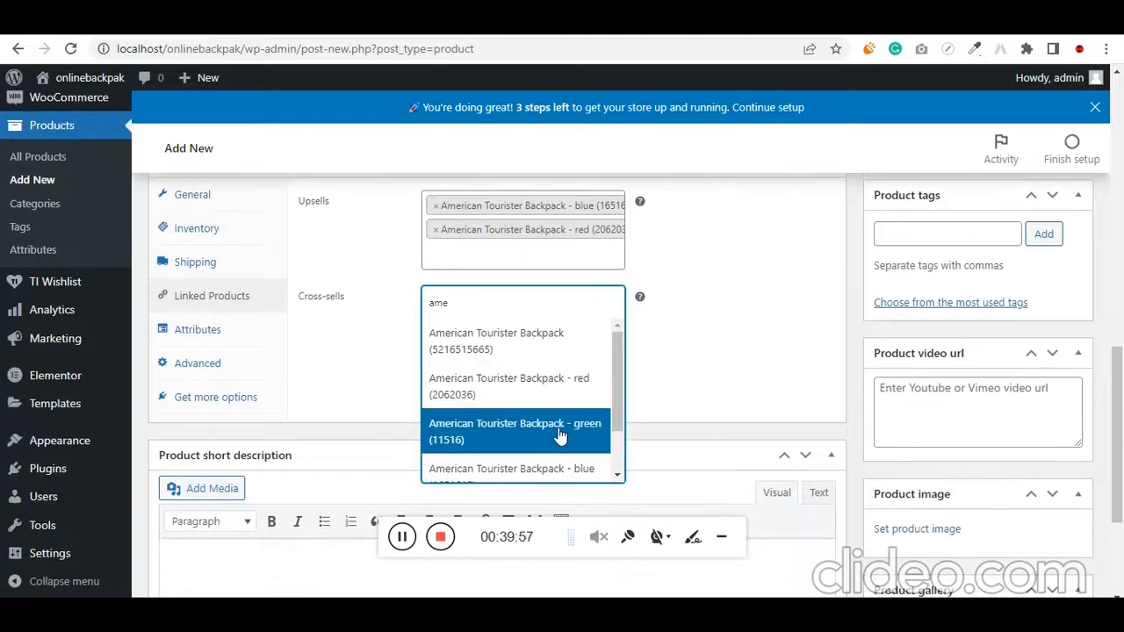
{"action": "scroll", "coordinate": [553, 430], "scroll_direction": "down", "scroll_amount": 2}
{"action": "left_click", "coordinate": [529, 459]}
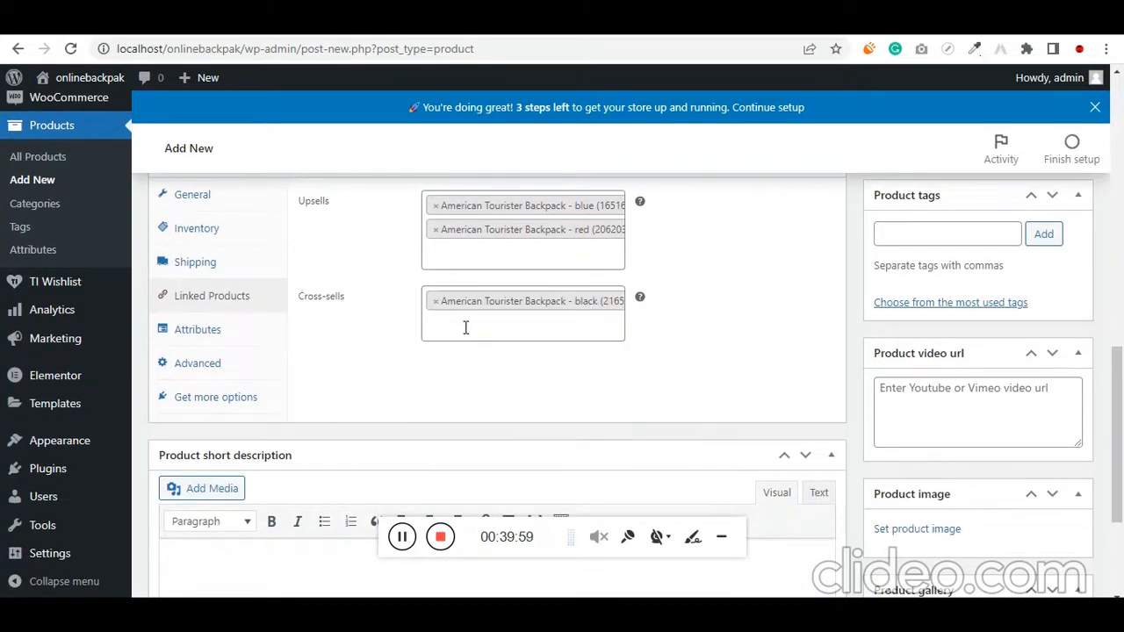
{"action": "left_click", "coordinate": [465, 327]}
{"action": "type", "text": "ame"}
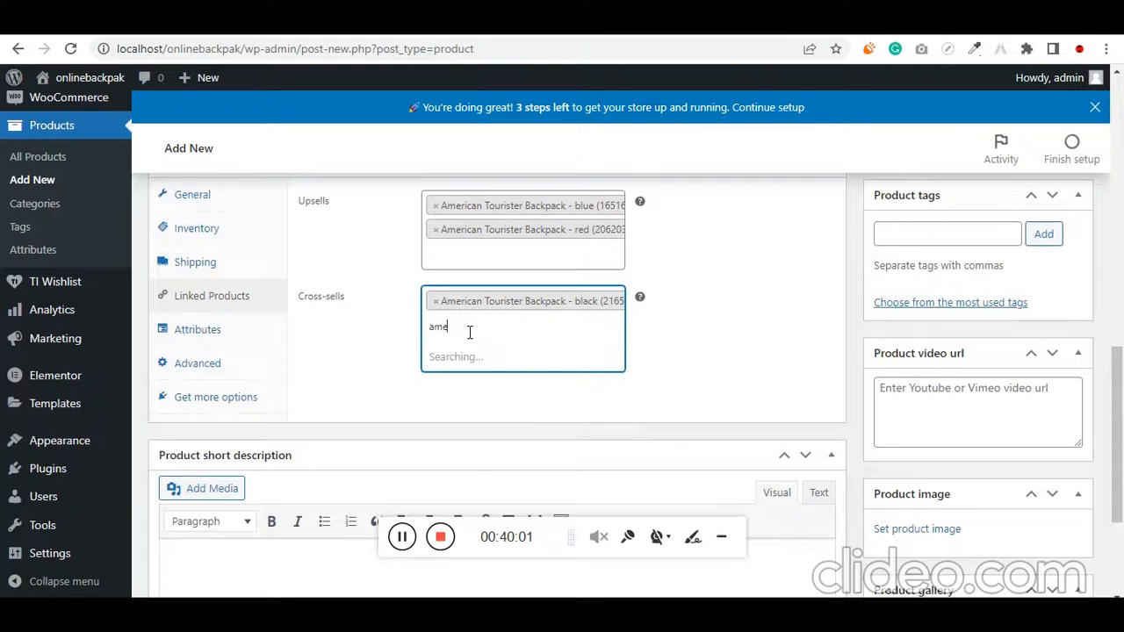
{"action": "left_click", "coordinate": [521, 399]}
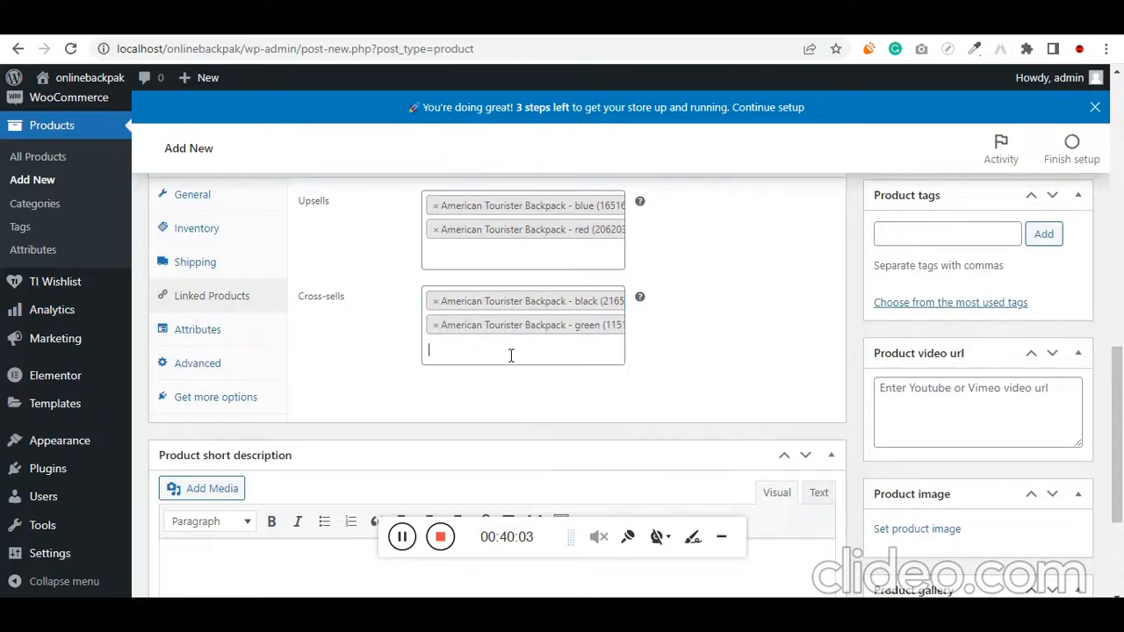
Add the red variation and the parent American Tourister Backpack as further cross-sells for the product
{"action": "type", "text": "ame"}
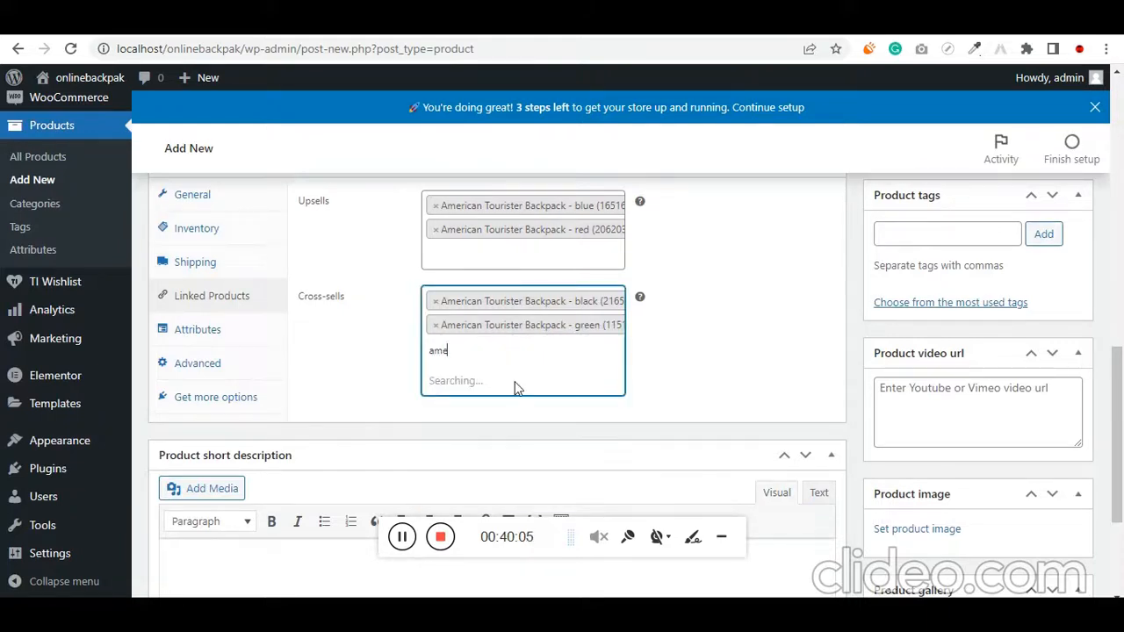
{"action": "left_click", "coordinate": [523, 430]}
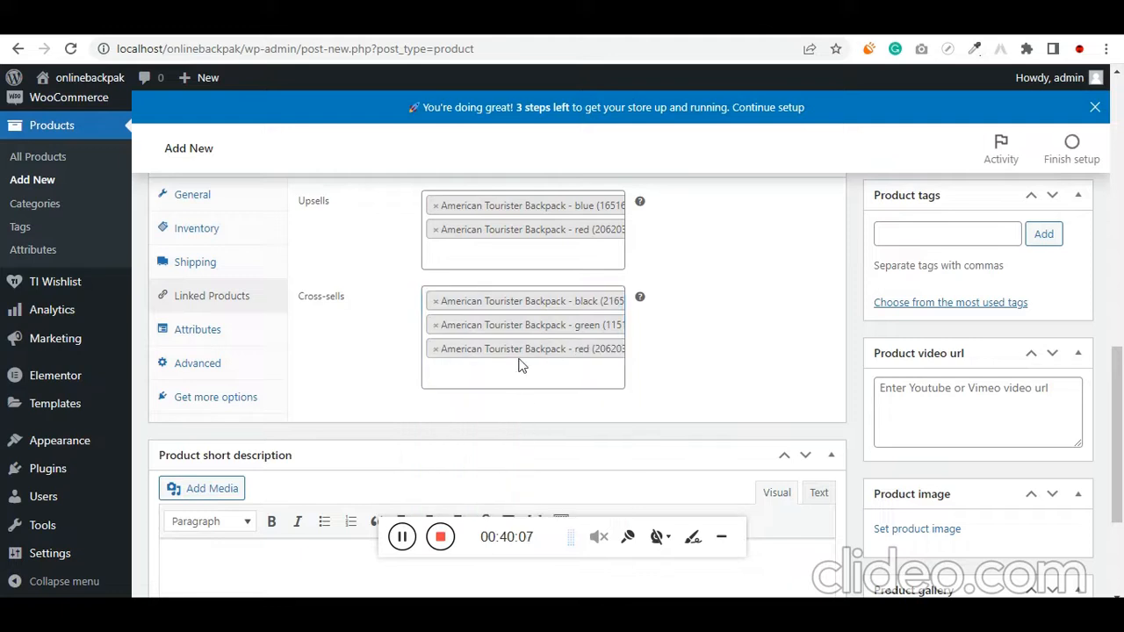
{"action": "left_click", "coordinate": [517, 364]}
{"action": "type", "text": "ame"}
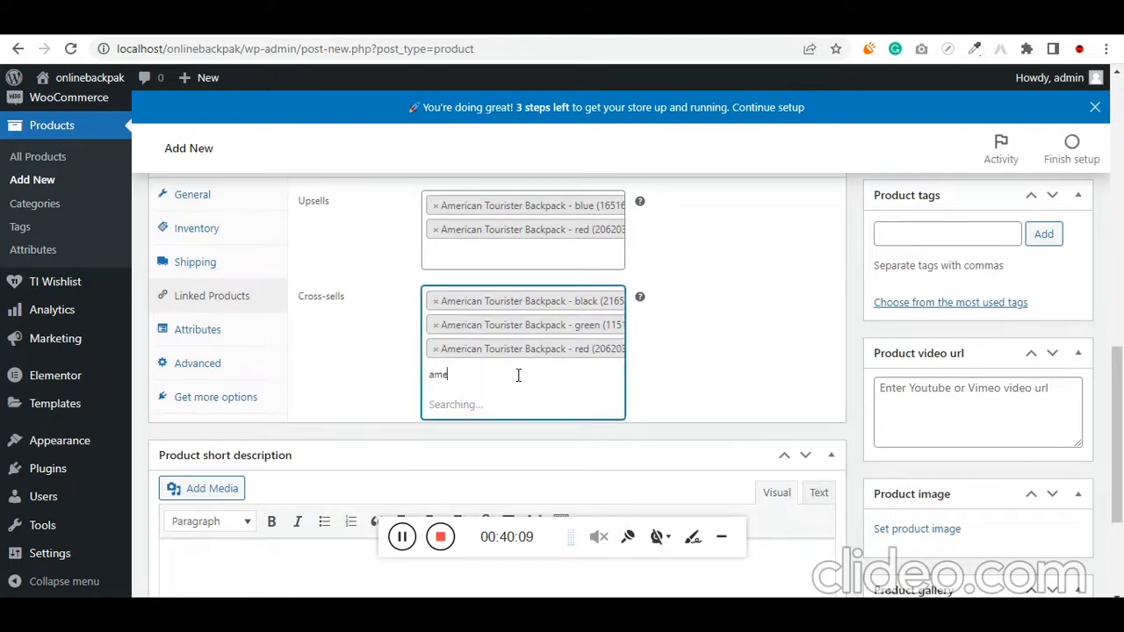
{"action": "scroll", "coordinate": [515, 377], "scroll_direction": "down", "scroll_amount": 1}
{"action": "left_click", "coordinate": [516, 327]}
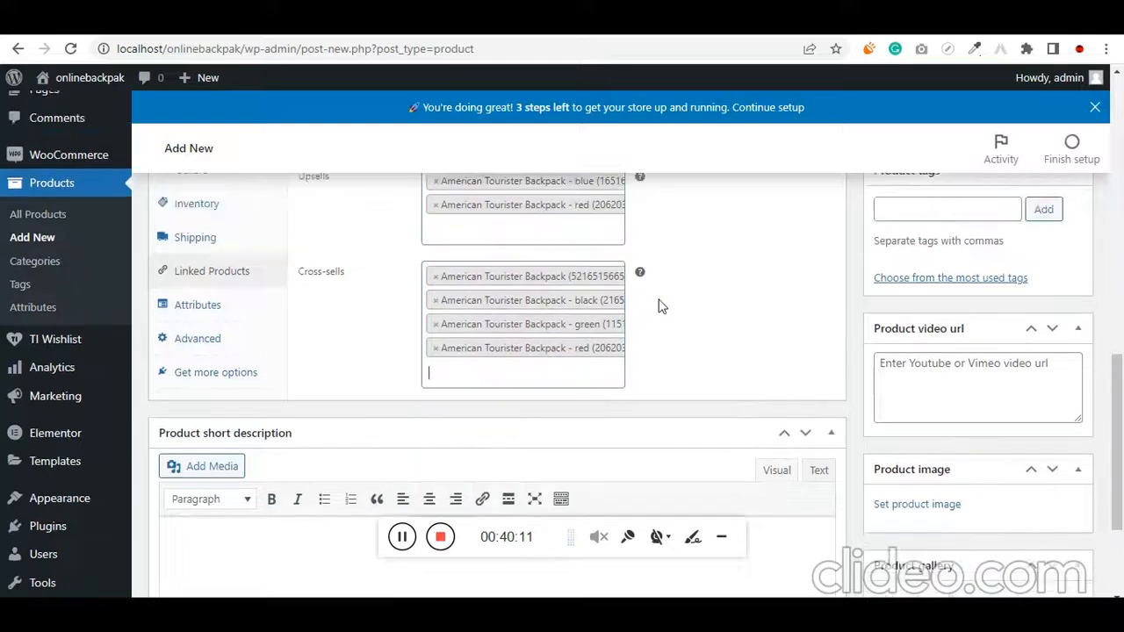
Add the parent American Tourister Backpack and its green variation as further upsells for the product
{"action": "scroll", "coordinate": [492, 328], "scroll_direction": "up", "scroll_amount": 1}
{"action": "left_click", "coordinate": [493, 329]}
{"action": "type", "text": "ame"}
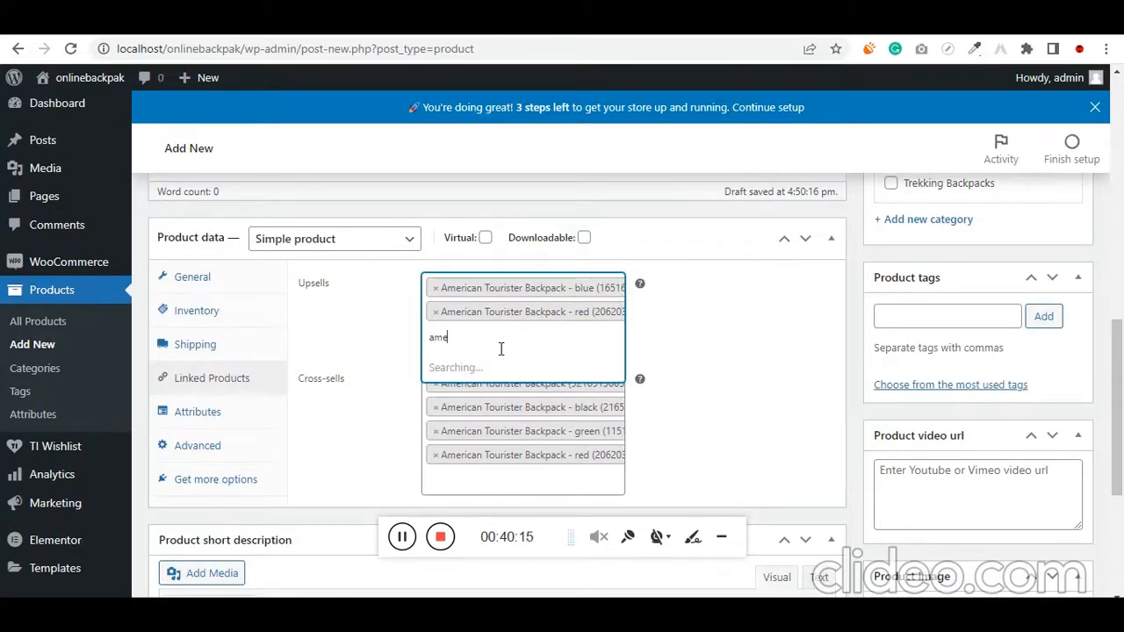
{"action": "left_click", "coordinate": [498, 382]}
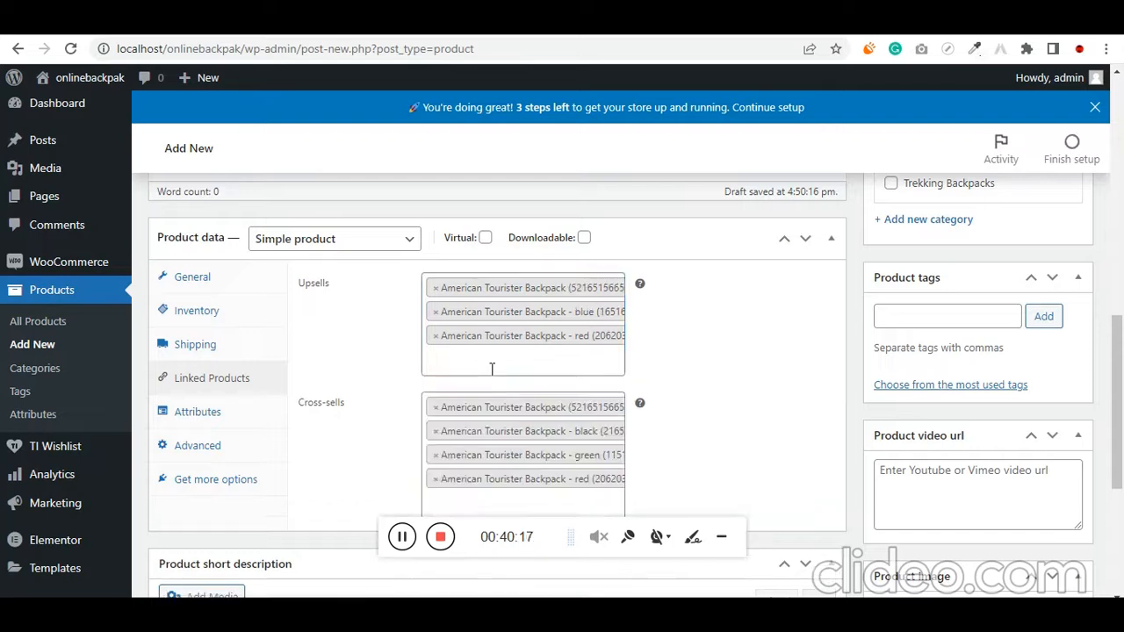
{"action": "left_click", "coordinate": [492, 369]}
{"action": "type", "text": "ame"}
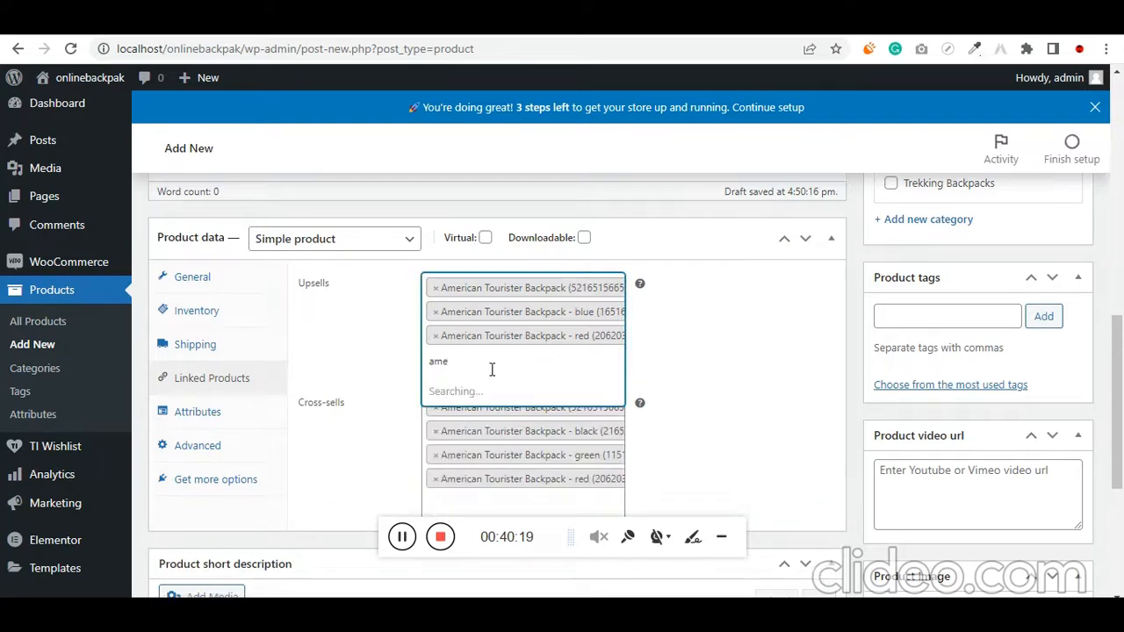
{"action": "left_click", "coordinate": [498, 479]}
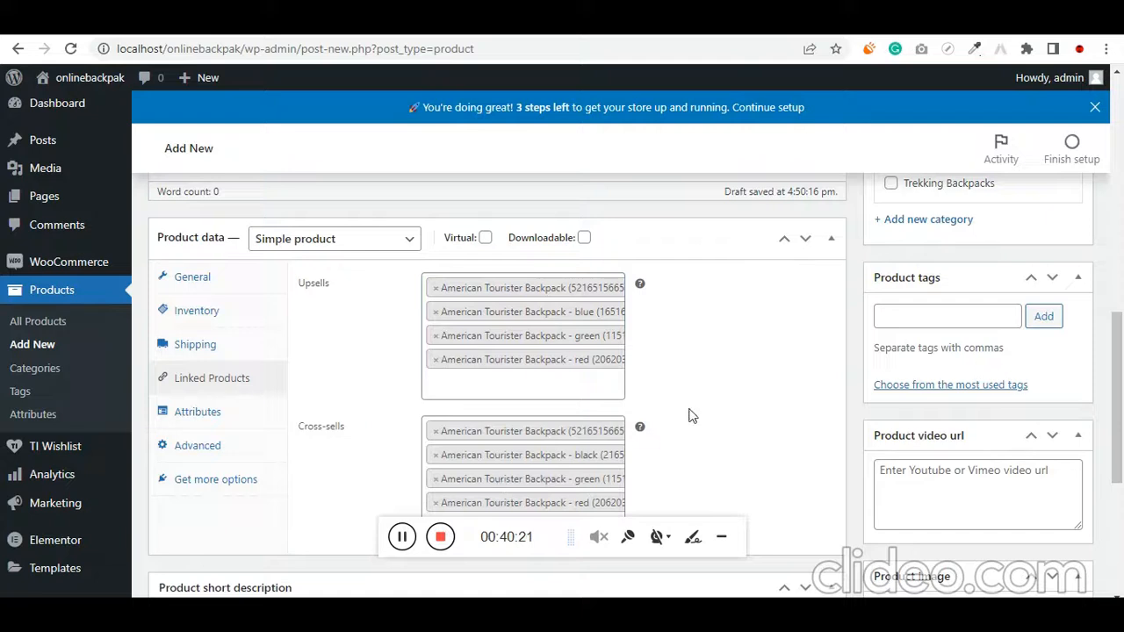
Look at the product's attribute settings and its advanced settings
{"action": "scroll", "coordinate": [293, 376], "scroll_direction": "down", "scroll_amount": 1}
{"action": "left_click", "coordinate": [228, 331]}
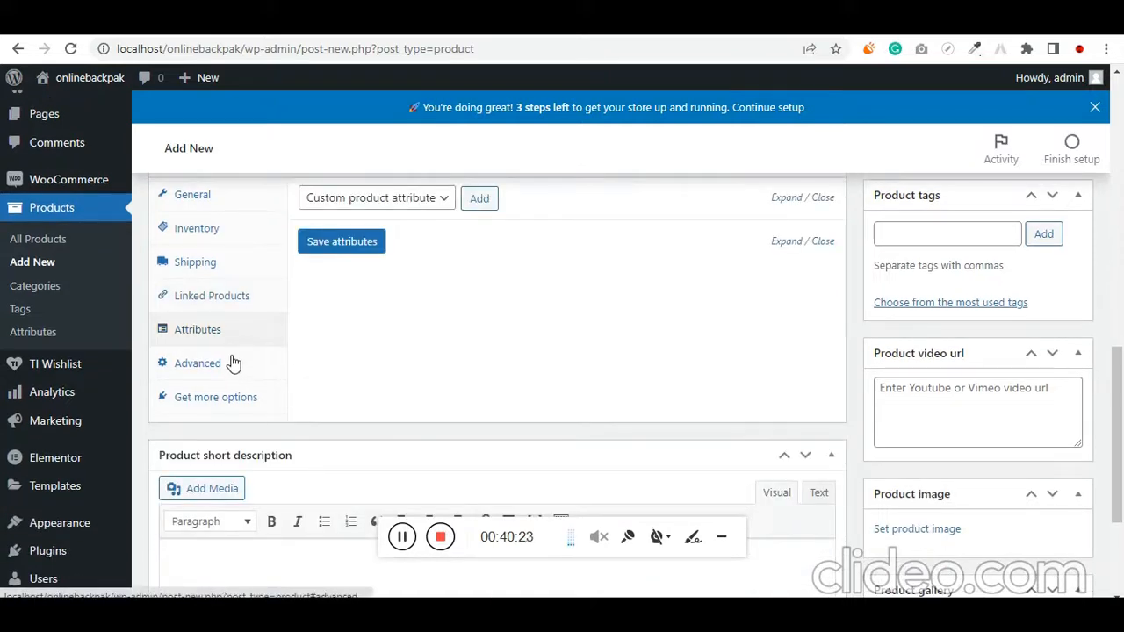
{"action": "left_click", "coordinate": [232, 363]}
{"action": "scroll", "coordinate": [471, 409], "scroll_direction": "up", "scroll_amount": 2}
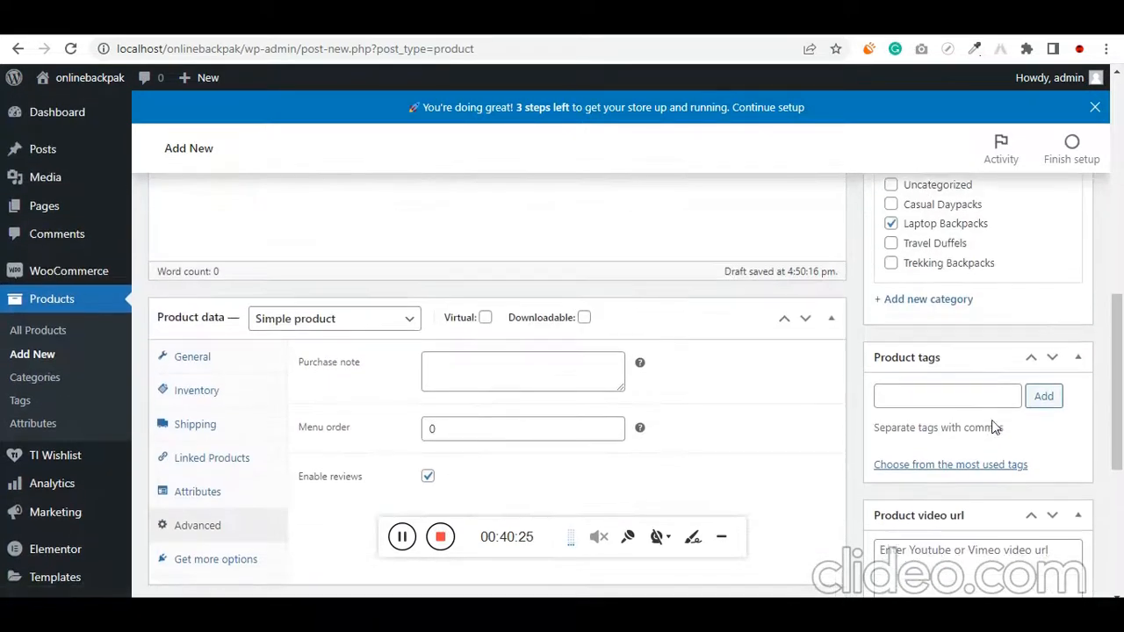
Set the Lenovo backpack front view, 3-1.jpg, from the media library as the product image
{"action": "scroll", "coordinate": [994, 427], "scroll_direction": "down", "scroll_amount": 4}
{"action": "left_click", "coordinate": [936, 369]}
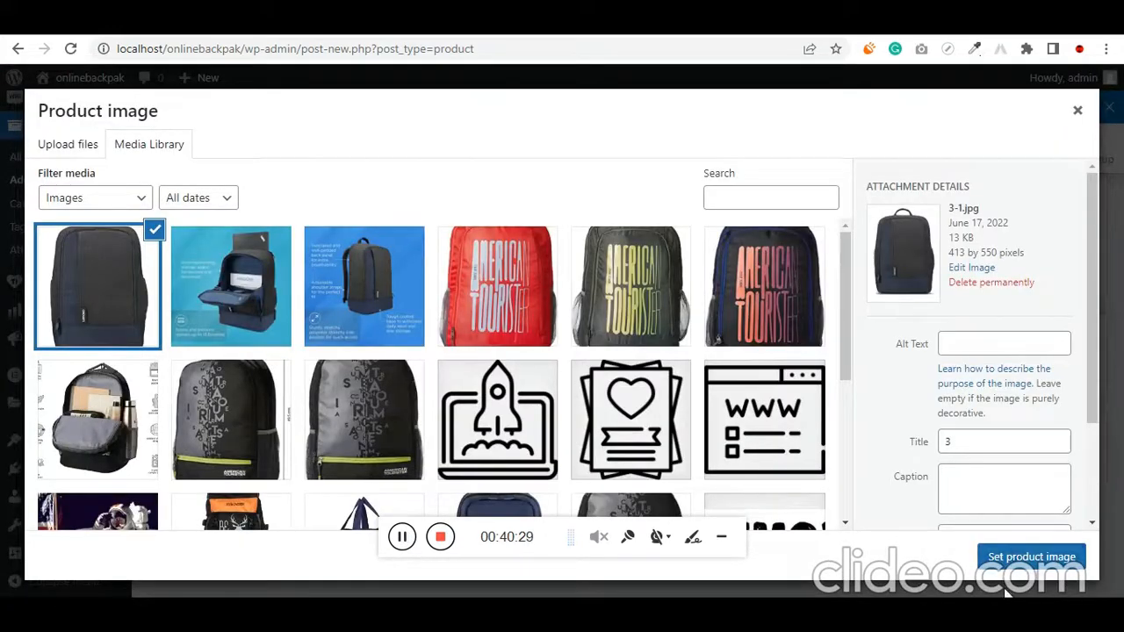
{"action": "left_click", "coordinate": [1032, 557]}
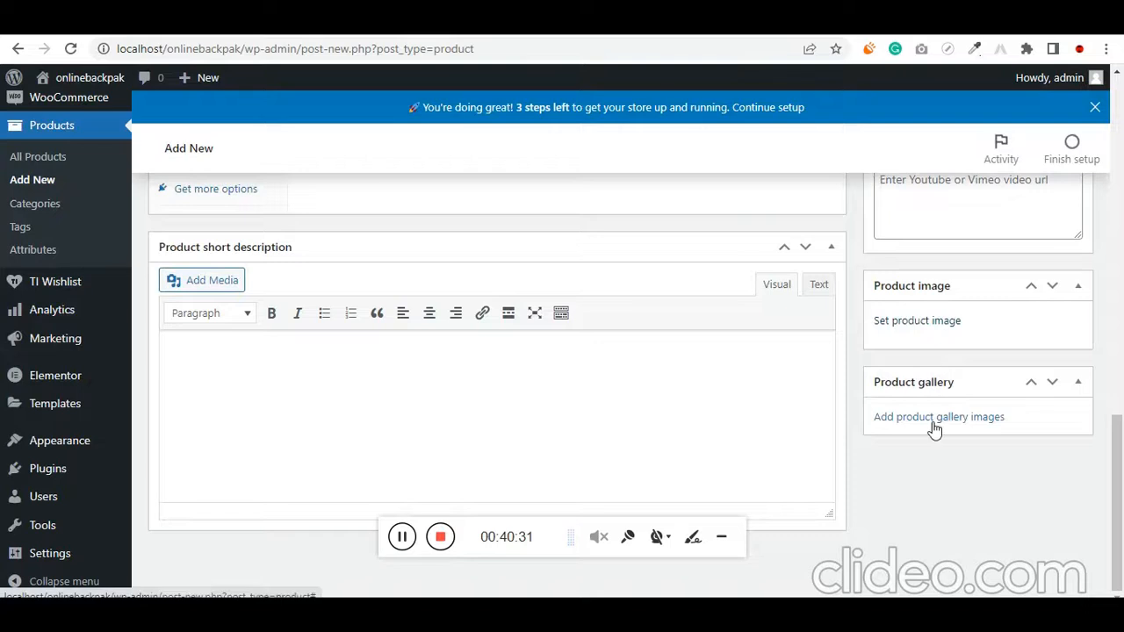
Add the two blue-background Lenovo backpack images, including 1.jpg, from the media library to the product gallery
{"action": "scroll", "coordinate": [933, 430], "scroll_direction": "down", "scroll_amount": 2}
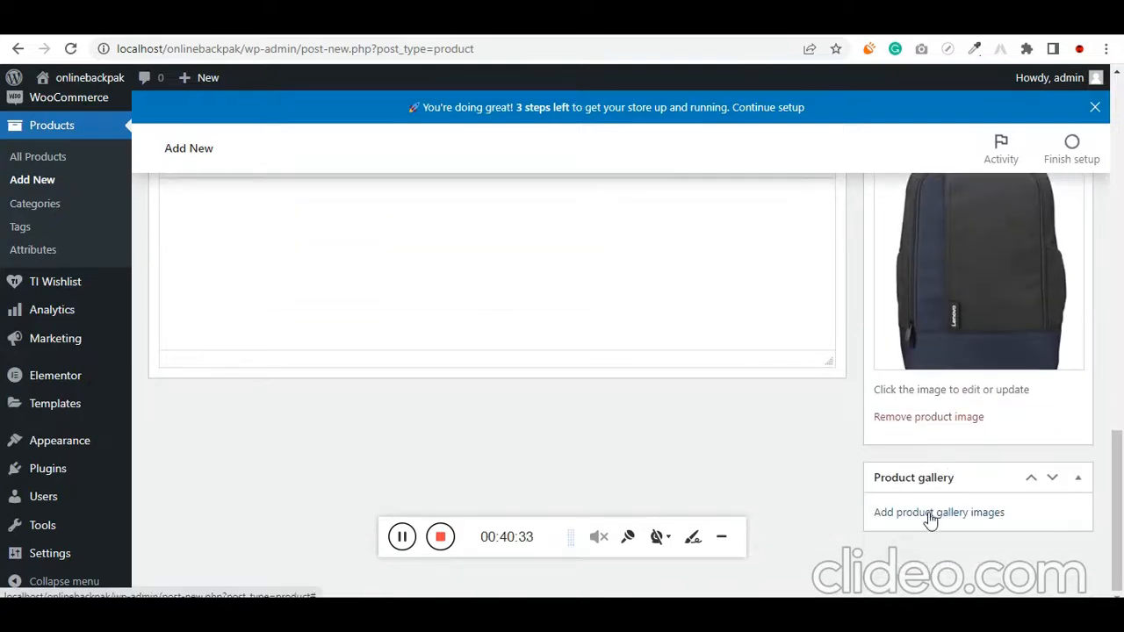
{"action": "left_click", "coordinate": [930, 514]}
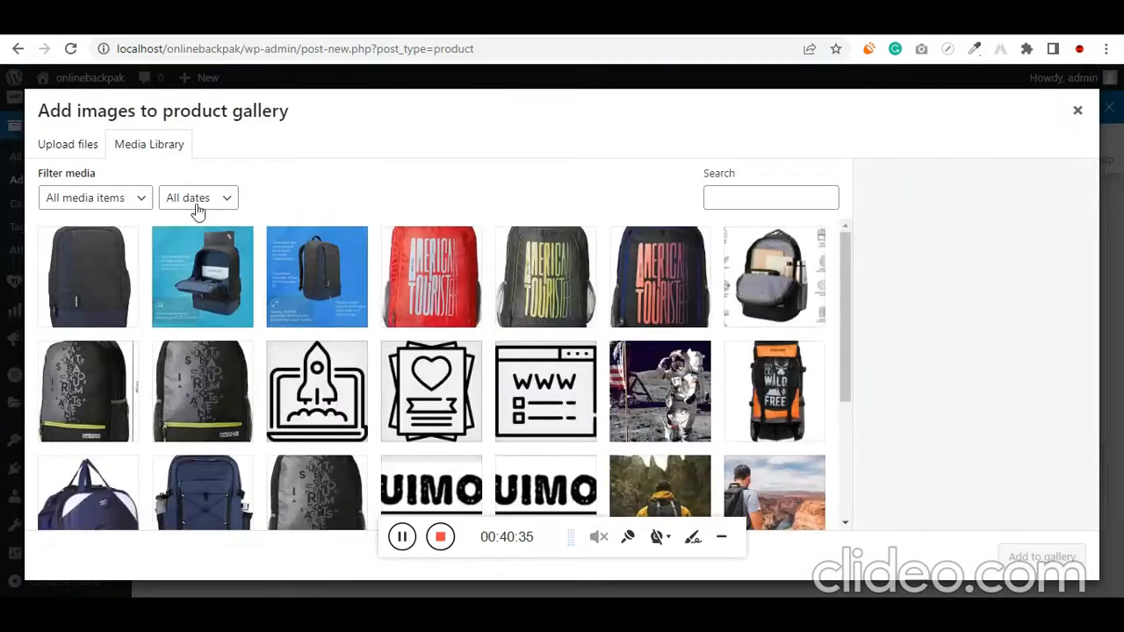
{"action": "left_click", "coordinate": [210, 273]}
{"action": "left_click", "coordinate": [317, 286]}
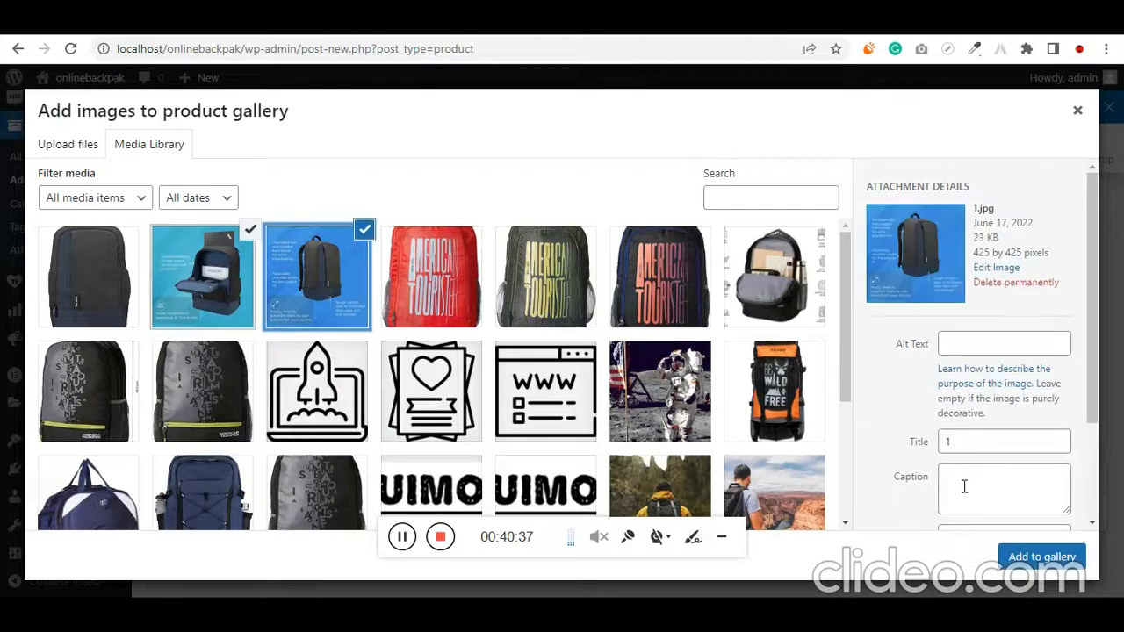
{"action": "left_click", "coordinate": [1041, 557]}
Copy the feature list starting "Adjustable brown 20 millimeter genuine leather strap" from the bag store Notepad file into the product description and publish the product
{"action": "scroll", "coordinate": [781, 470], "scroll_direction": "up", "scroll_amount": 5}
{"action": "scroll", "coordinate": [791, 469], "scroll_direction": "up", "scroll_amount": 3}
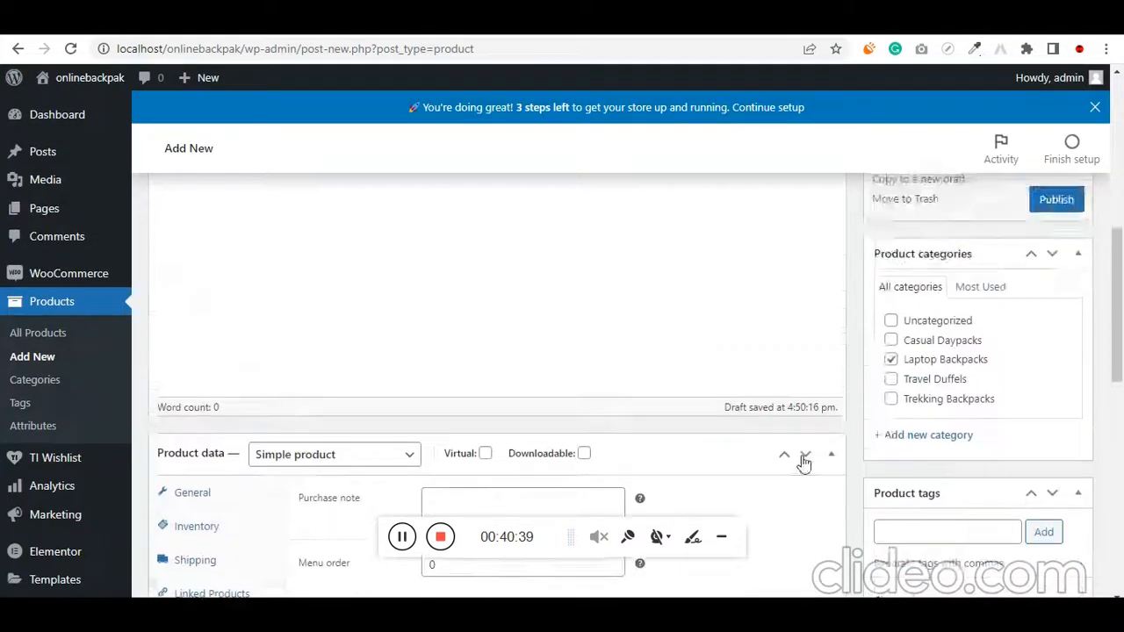
{"action": "scroll", "coordinate": [878, 457], "scroll_direction": "down", "scroll_amount": 2}
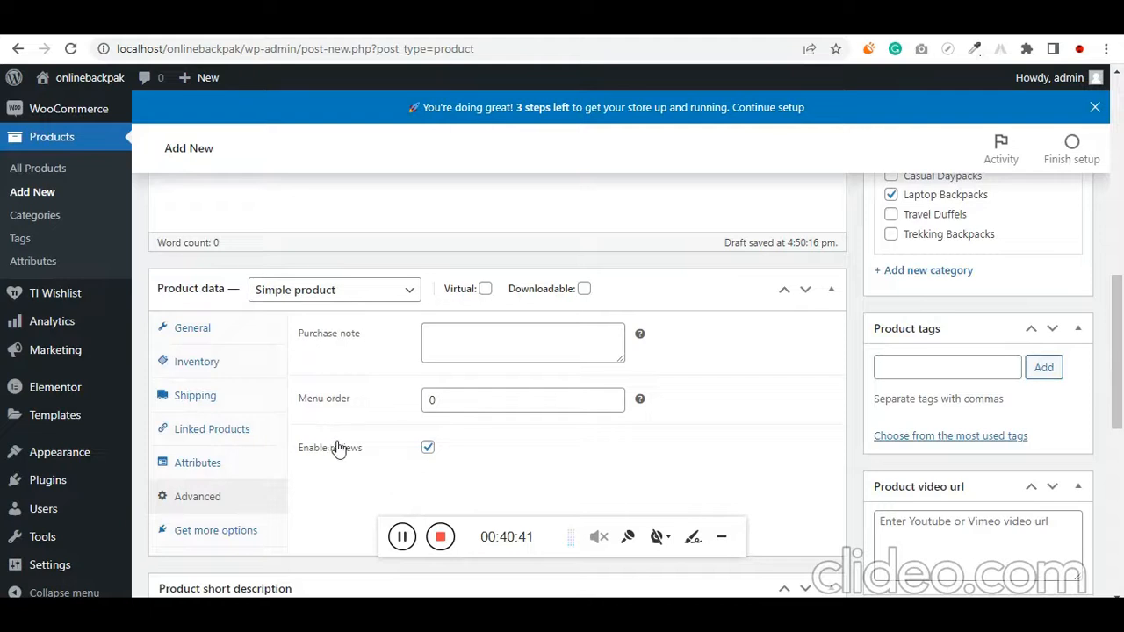
{"action": "scroll", "coordinate": [328, 521], "scroll_direction": "up", "scroll_amount": 3}
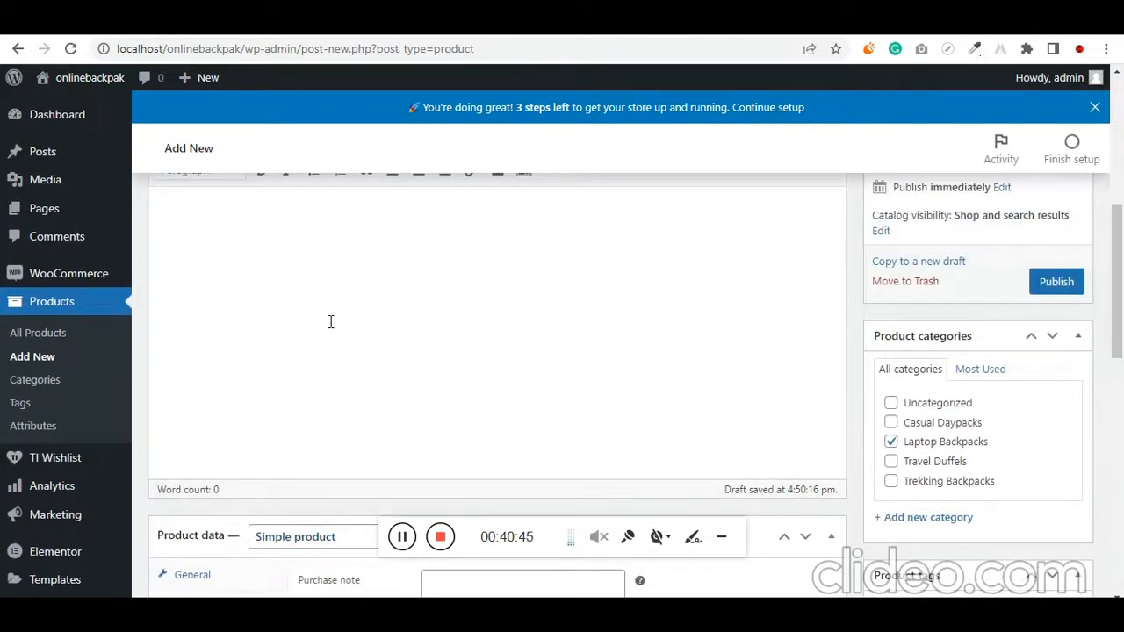
{"action": "scroll", "coordinate": [331, 322], "scroll_direction": "up", "scroll_amount": 1}
{"action": "key", "text": "alt+Tab"}
{"action": "scroll", "coordinate": [602, 418], "scroll_direction": "down", "scroll_amount": 11}
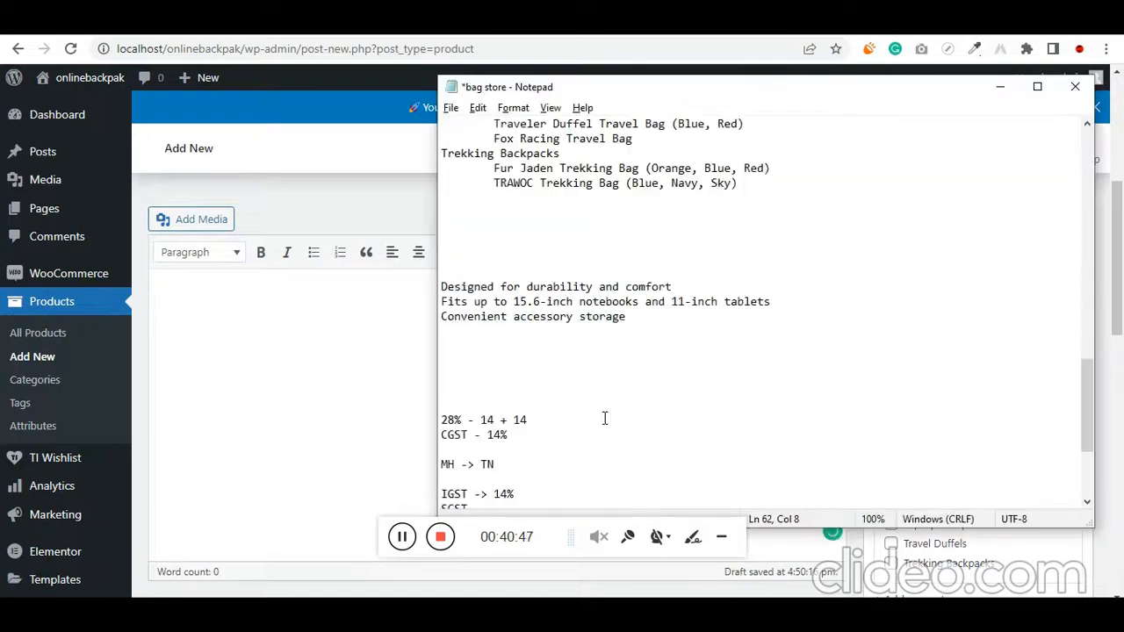
{"action": "left_click_drag", "start_coordinate": [778, 479], "coordinate": [462, 394]}
{"action": "key", "text": "ctrl+c"}
{"action": "scroll", "coordinate": [616, 368], "scroll_direction": "up", "scroll_amount": 1}
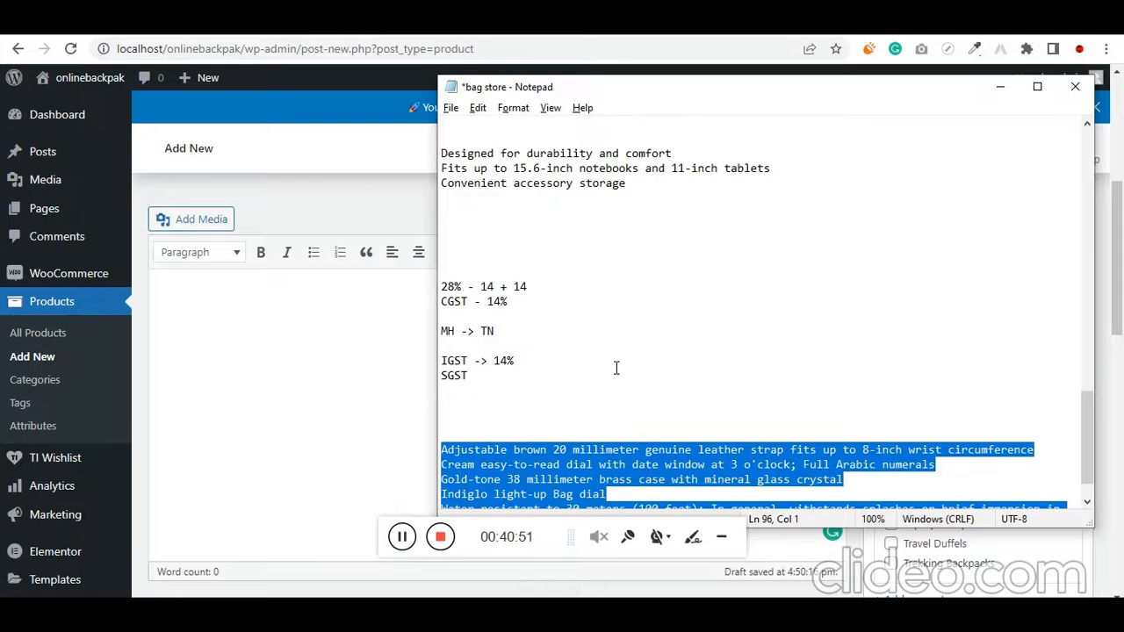
{"action": "left_click", "coordinate": [353, 364]}
{"action": "key", "text": "ctrl+v"}
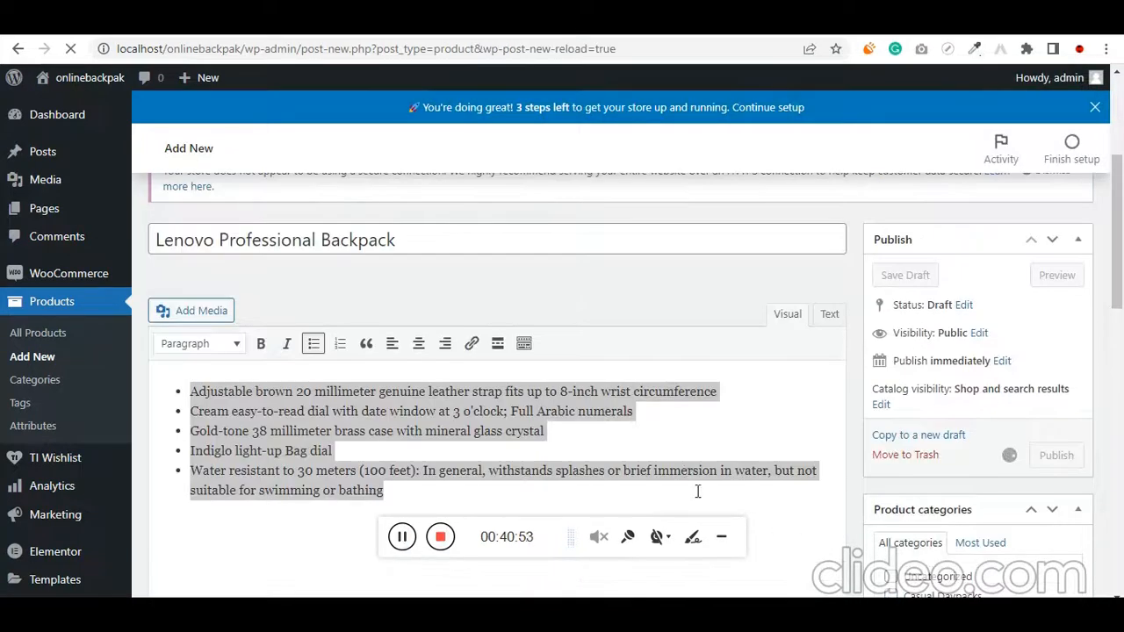
Reload the storefront's Shop page and examine the listed products, their images and prices
{"action": "left_click", "coordinate": [504, 22]}
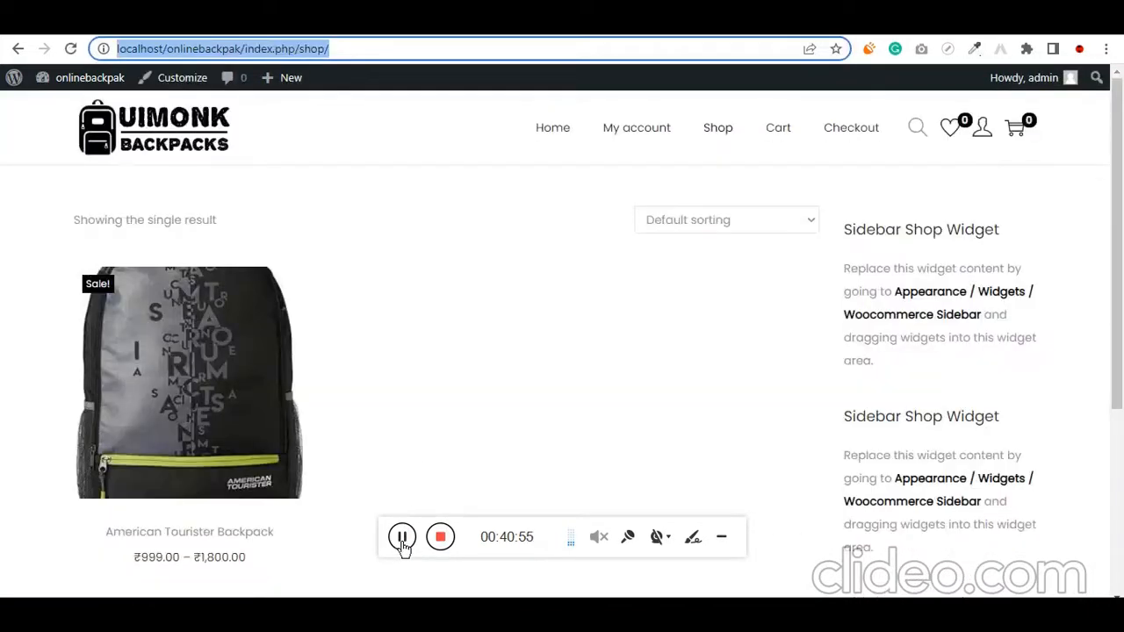
{"action": "key", "text": "F5"}
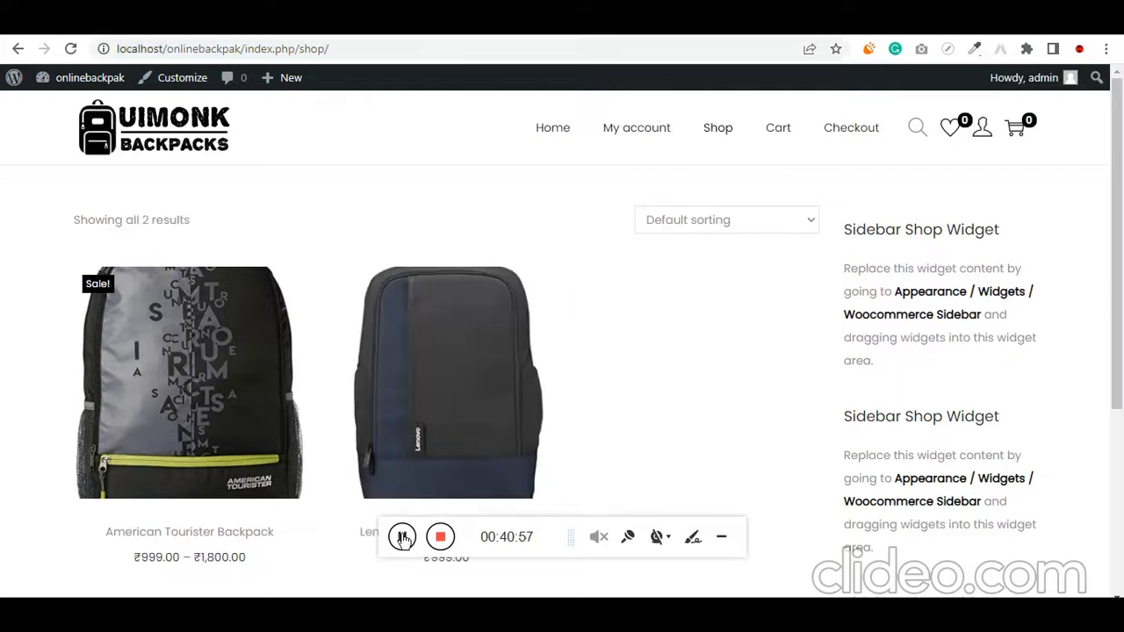
{"action": "scroll", "coordinate": [795, 371], "scroll_direction": "down", "scroll_amount": 2}
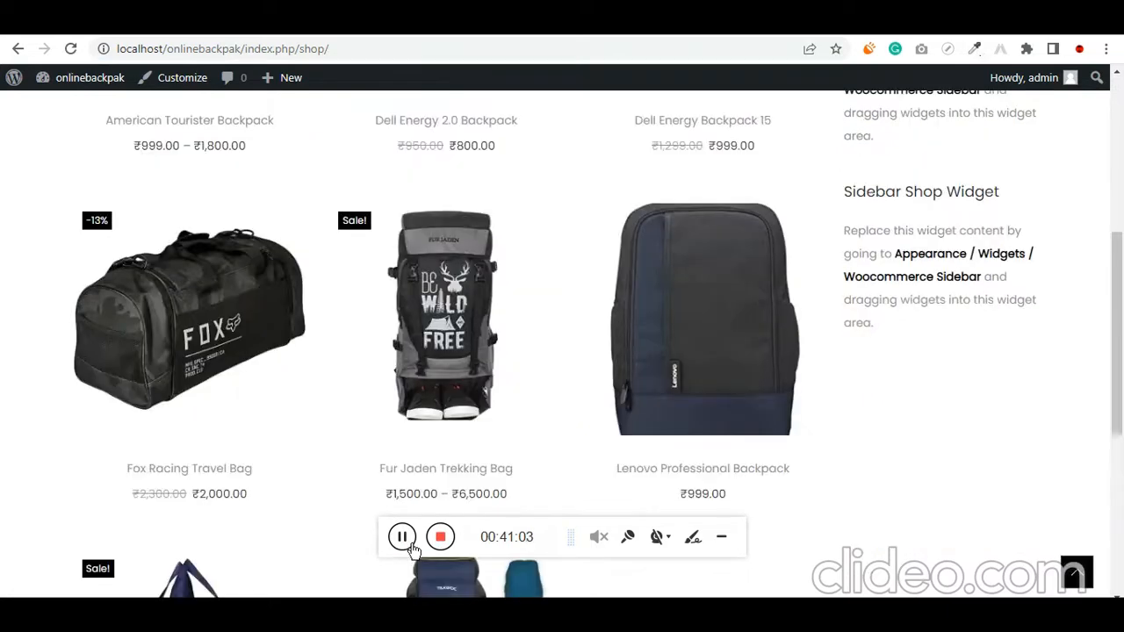
{"action": "scroll", "coordinate": [199, 439], "scroll_direction": "up", "scroll_amount": 5}
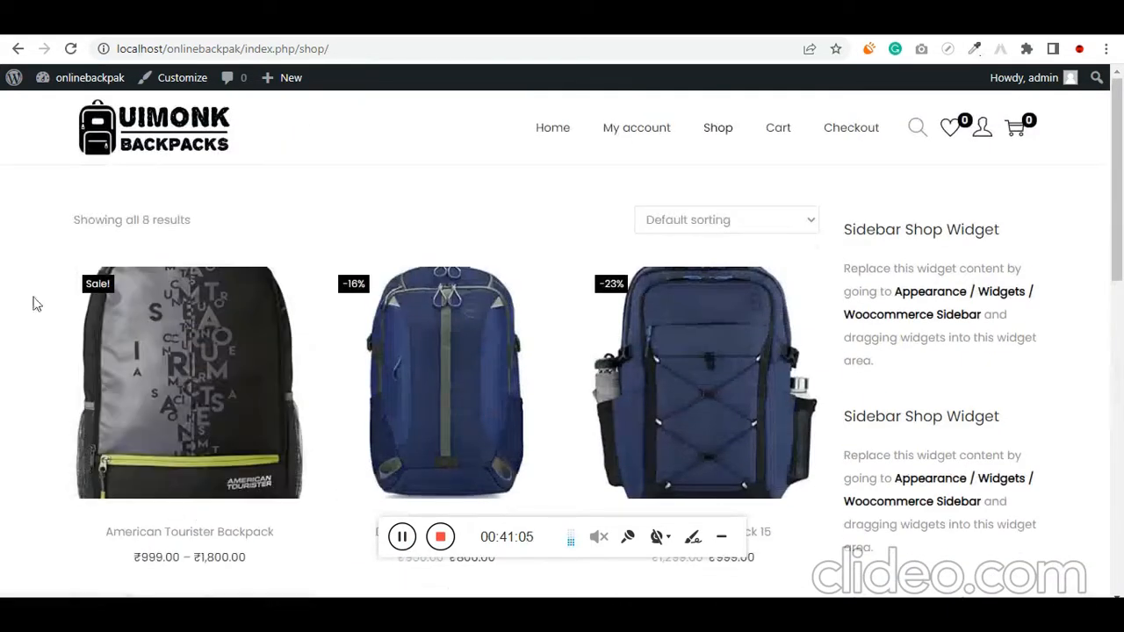
{"action": "scroll", "coordinate": [299, 366], "scroll_direction": "down", "scroll_amount": 3}
{"action": "scroll", "coordinate": [299, 367], "scroll_direction": "down", "scroll_amount": 5}
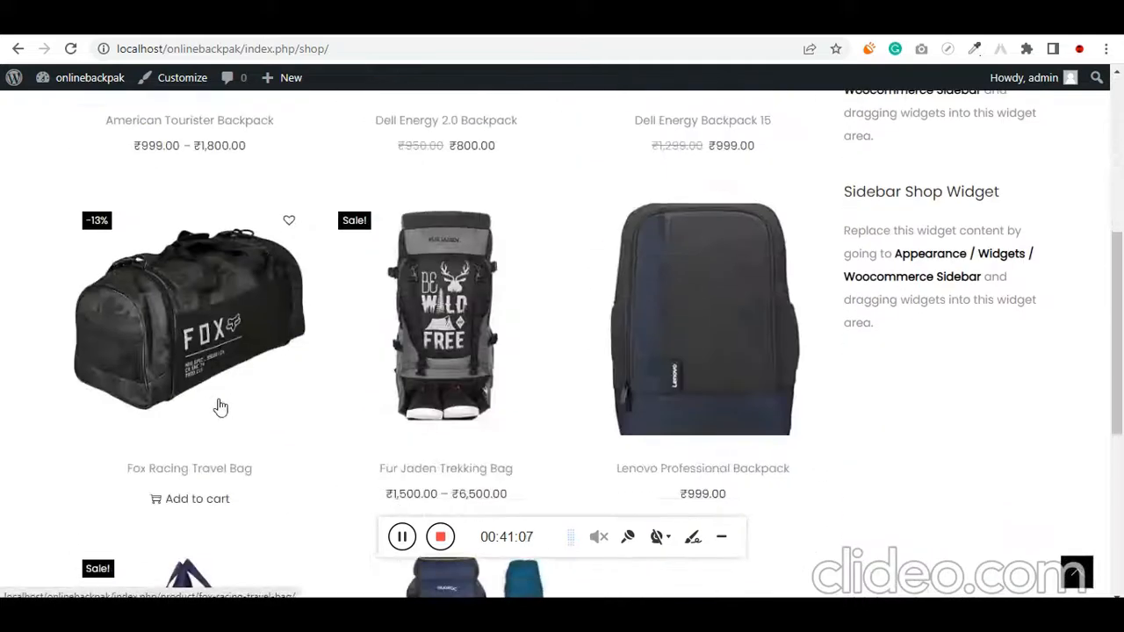
{"action": "scroll", "coordinate": [289, 430], "scroll_direction": "up", "scroll_amount": 4}
{"action": "scroll", "coordinate": [268, 430], "scroll_direction": "up", "scroll_amount": 4}
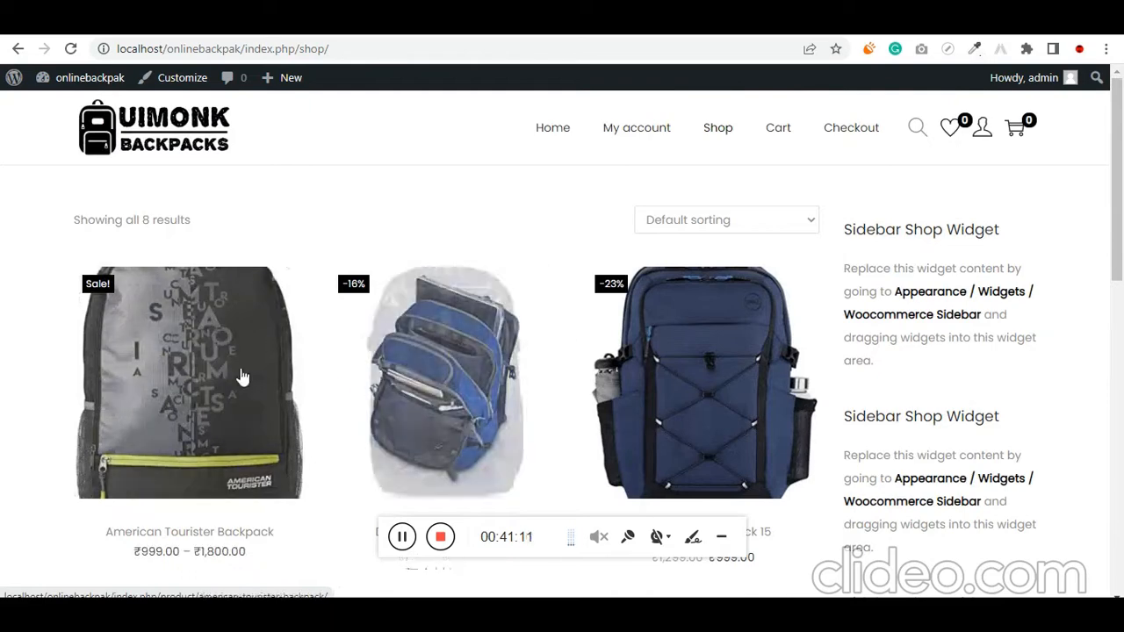
{"action": "scroll", "coordinate": [326, 401], "scroll_direction": "down", "scroll_amount": 8}
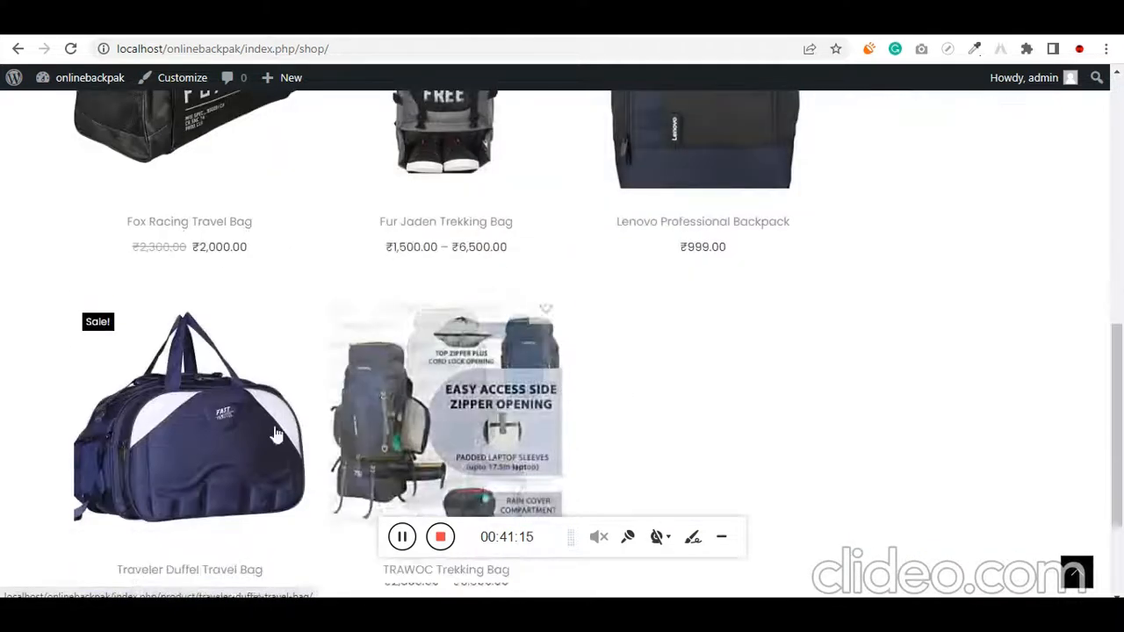
{"action": "scroll", "coordinate": [359, 381], "scroll_direction": "up", "scroll_amount": 8}
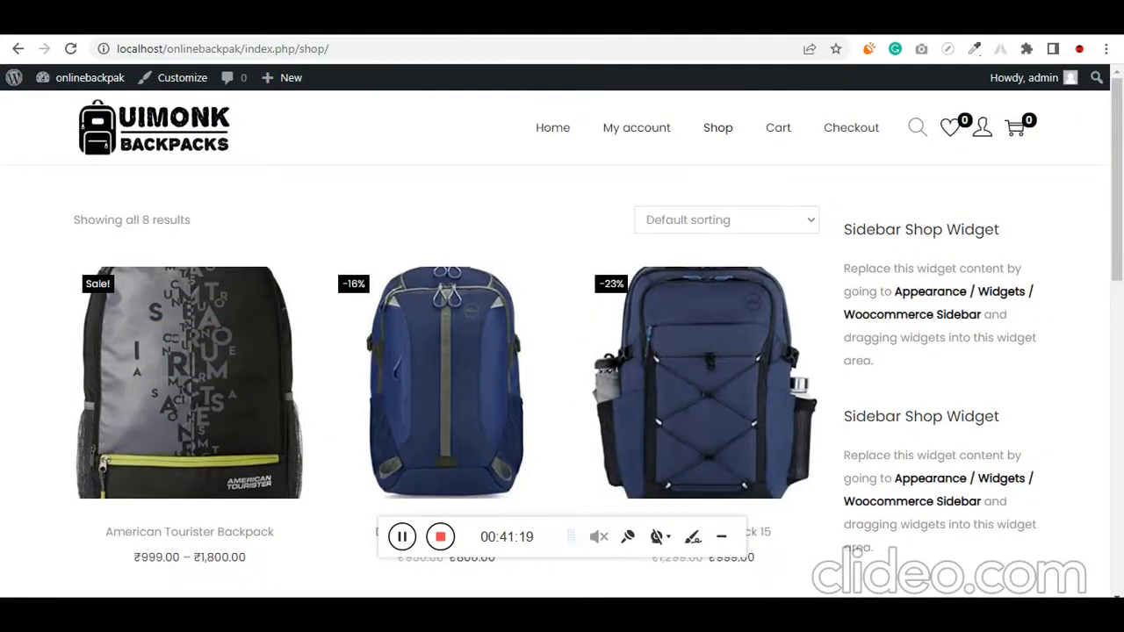
Open the theme customizer's WooCommerce settings, look at the Product Single options and open the Product Images settings
{"action": "left_click", "coordinate": [182, 77]}
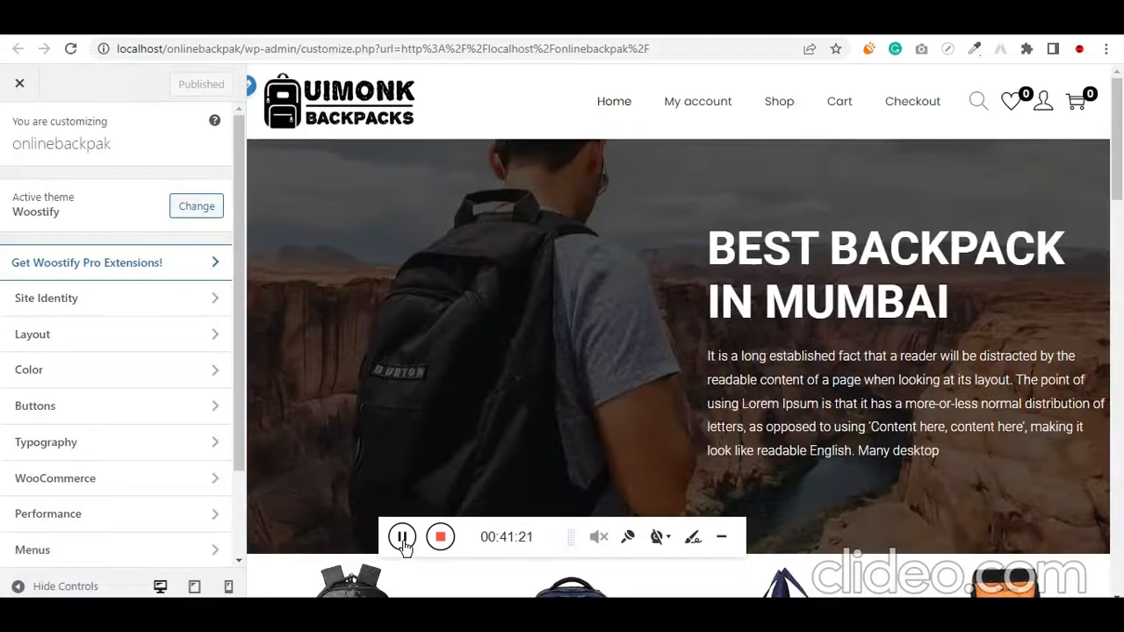
{"action": "scroll", "coordinate": [140, 386], "scroll_direction": "down", "scroll_amount": 2}
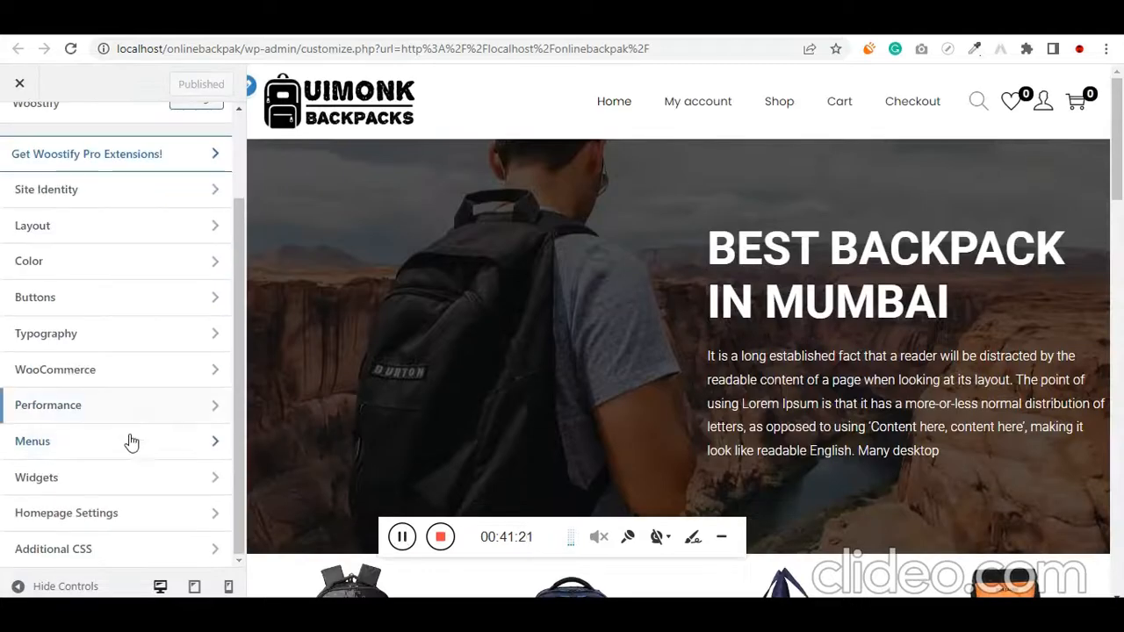
{"action": "left_click", "coordinate": [184, 381]}
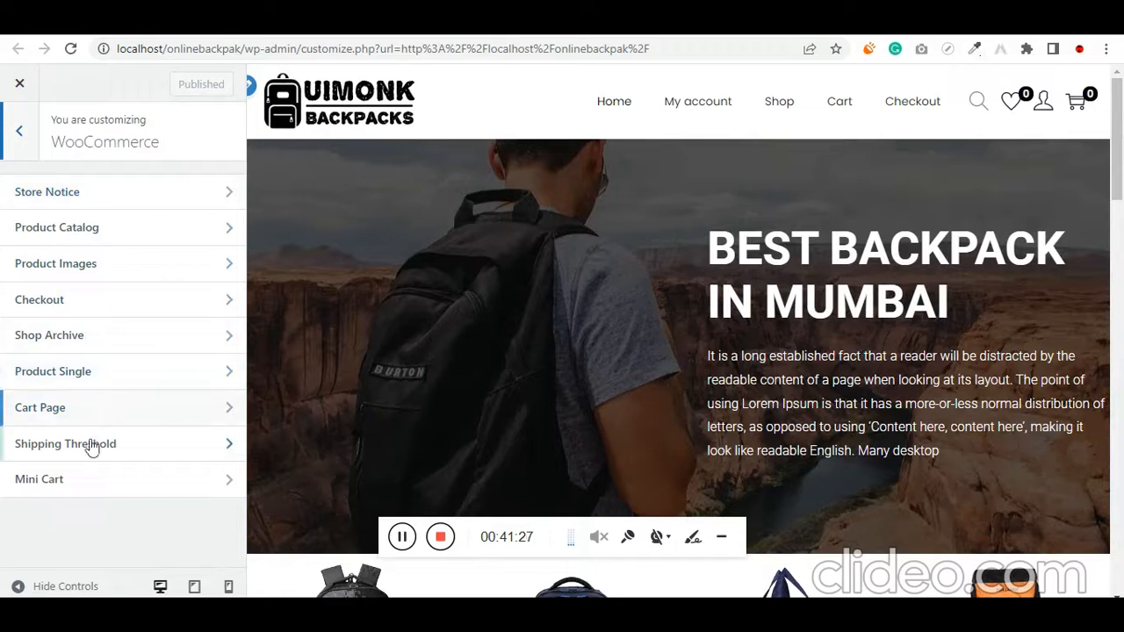
{"action": "left_click", "coordinate": [120, 388]}
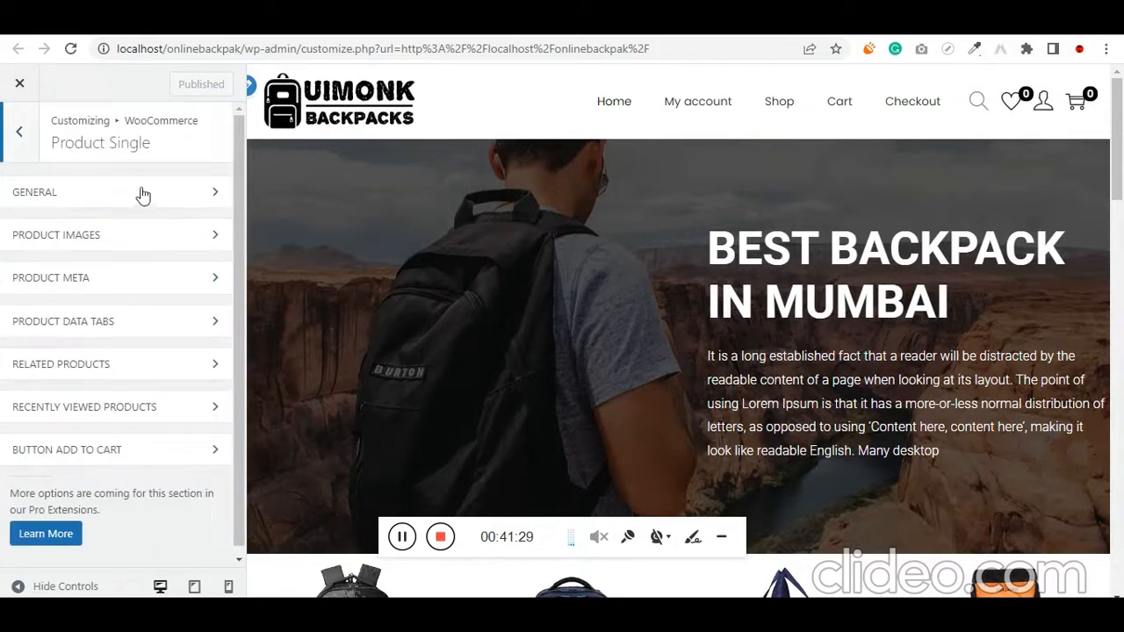
{"action": "left_click", "coordinate": [19, 131]}
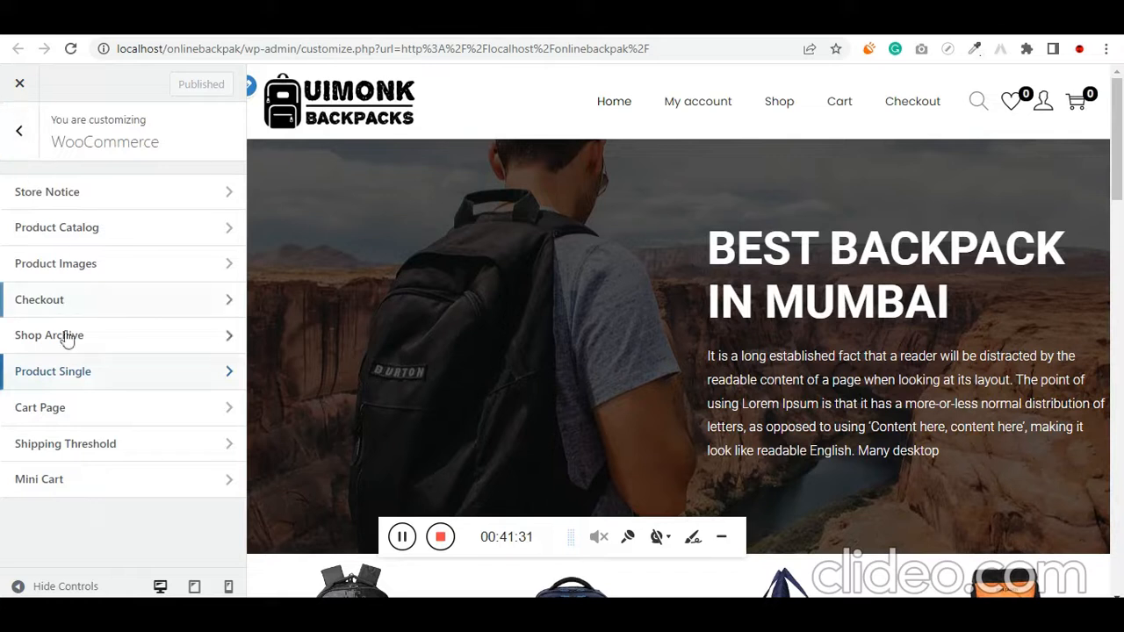
{"action": "left_click", "coordinate": [88, 267]}
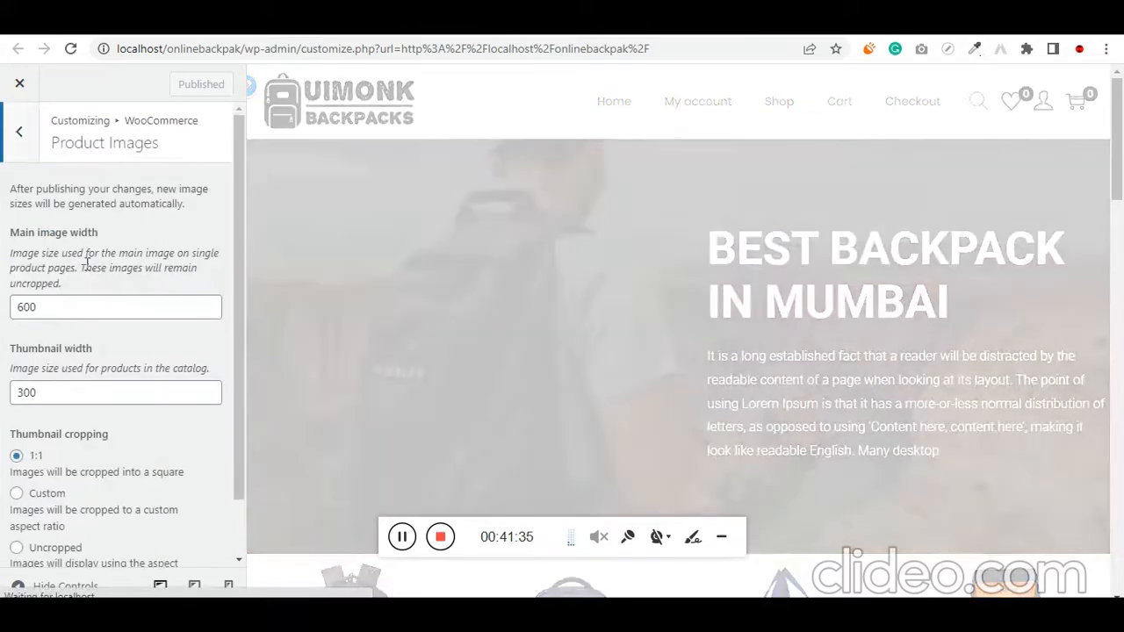
Show the Shop page in the customizer preview and look at the product thumbnails
{"action": "scroll", "coordinate": [432, 330], "scroll_direction": "down", "scroll_amount": 4}
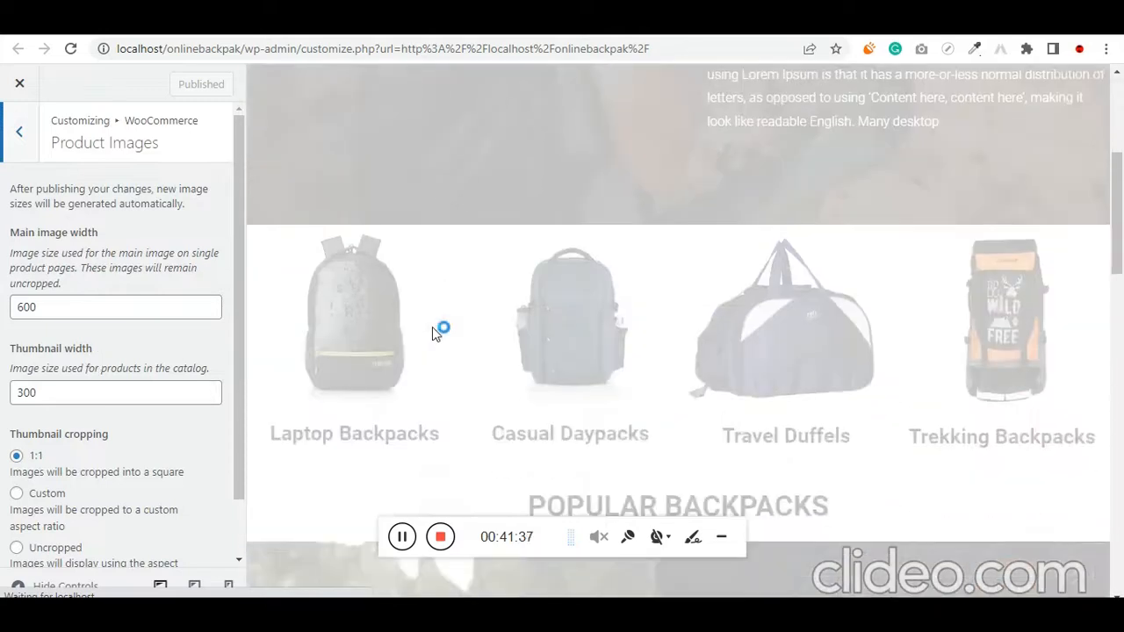
{"action": "scroll", "coordinate": [432, 327], "scroll_direction": "up", "scroll_amount": 5}
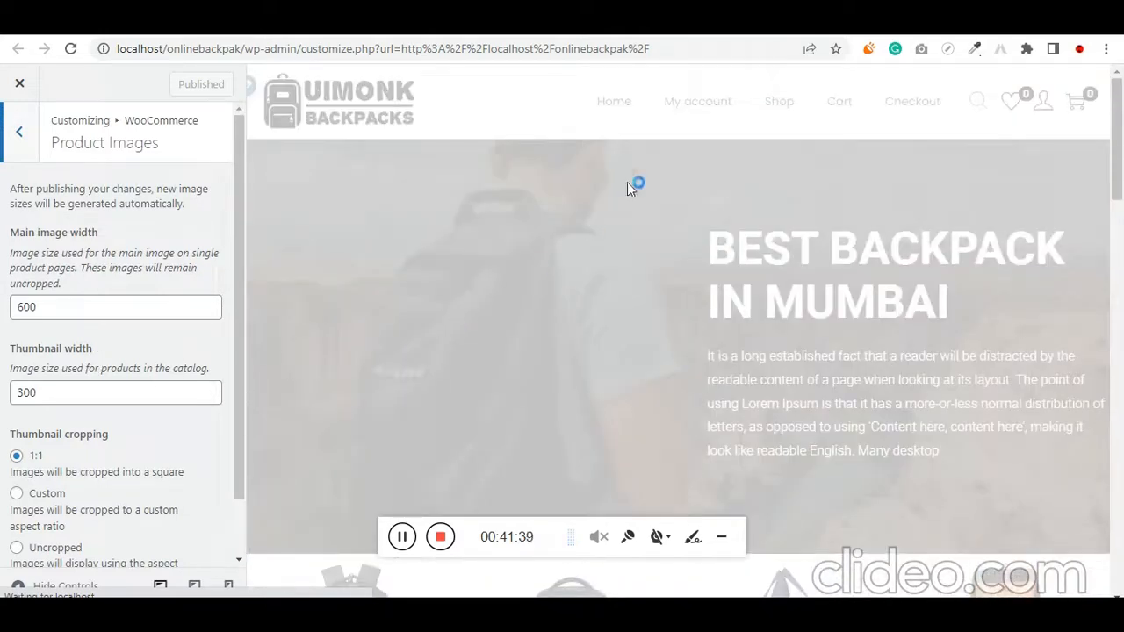
{"action": "left_click", "coordinate": [768, 105]}
{"action": "scroll", "coordinate": [360, 351], "scroll_direction": "down", "scroll_amount": 1}
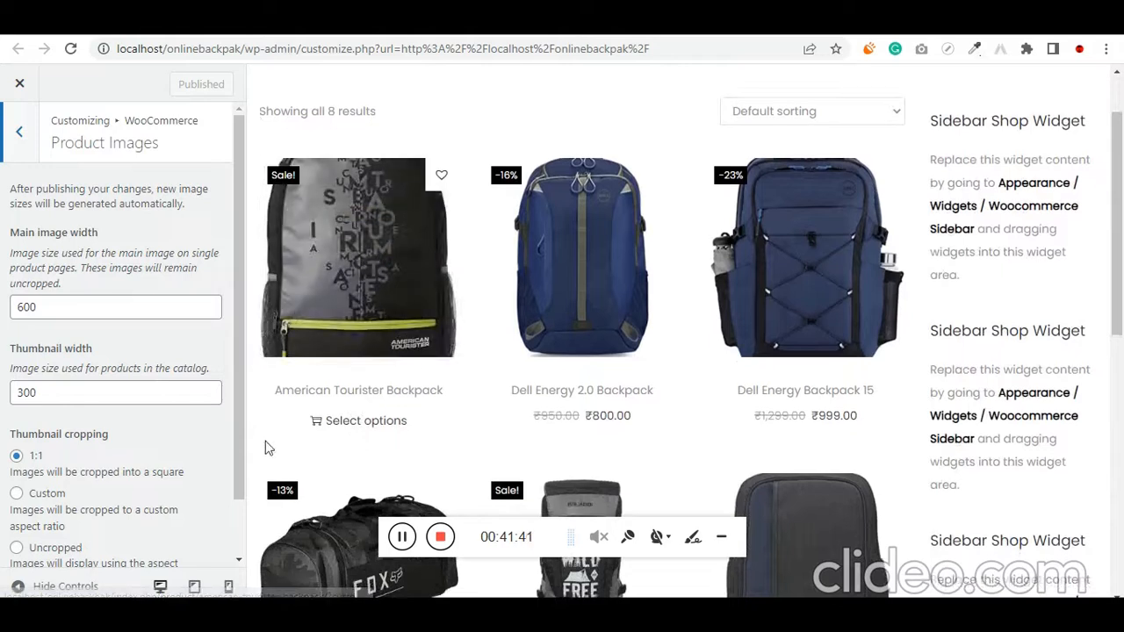
Switch the product thumbnail cropping to Custom with an aspect ratio of 3:4
{"action": "scroll", "coordinate": [129, 470], "scroll_direction": "down", "scroll_amount": 1}
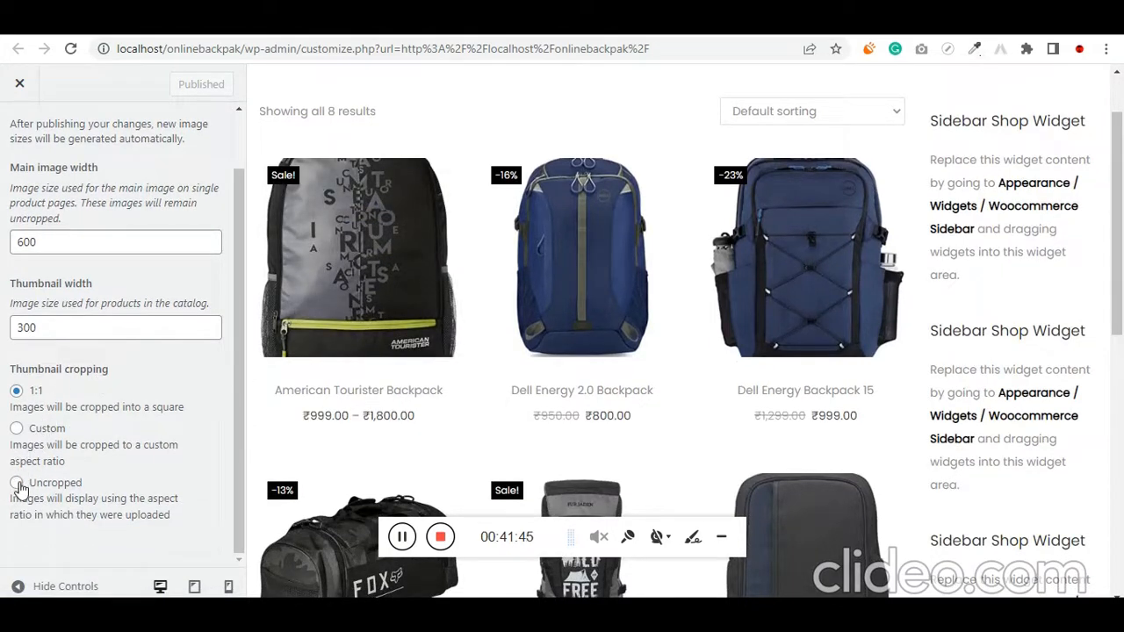
{"action": "left_click", "coordinate": [17, 428]}
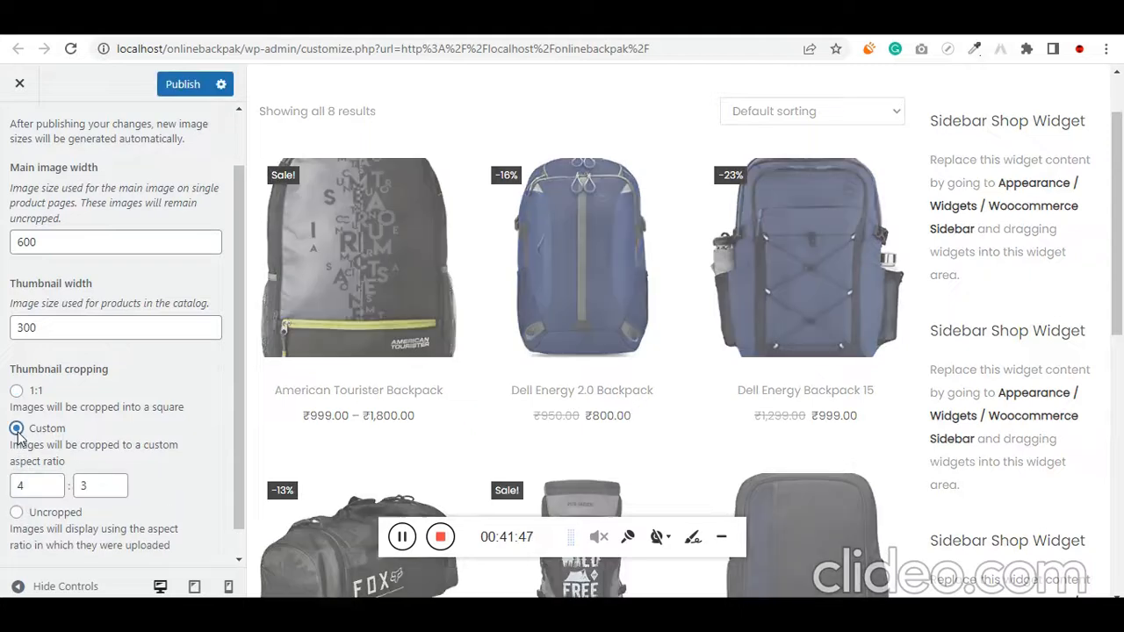
{"action": "double_click", "coordinate": [42, 483]}
{"action": "left_click", "coordinate": [87, 487]}
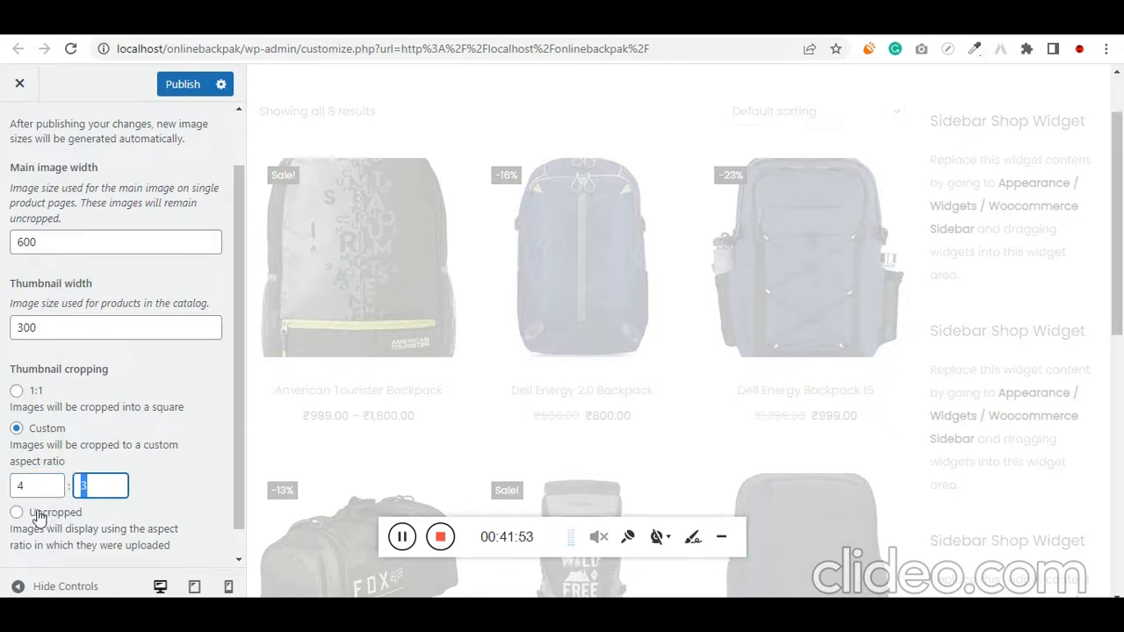
{"action": "left_click", "coordinate": [53, 488]}
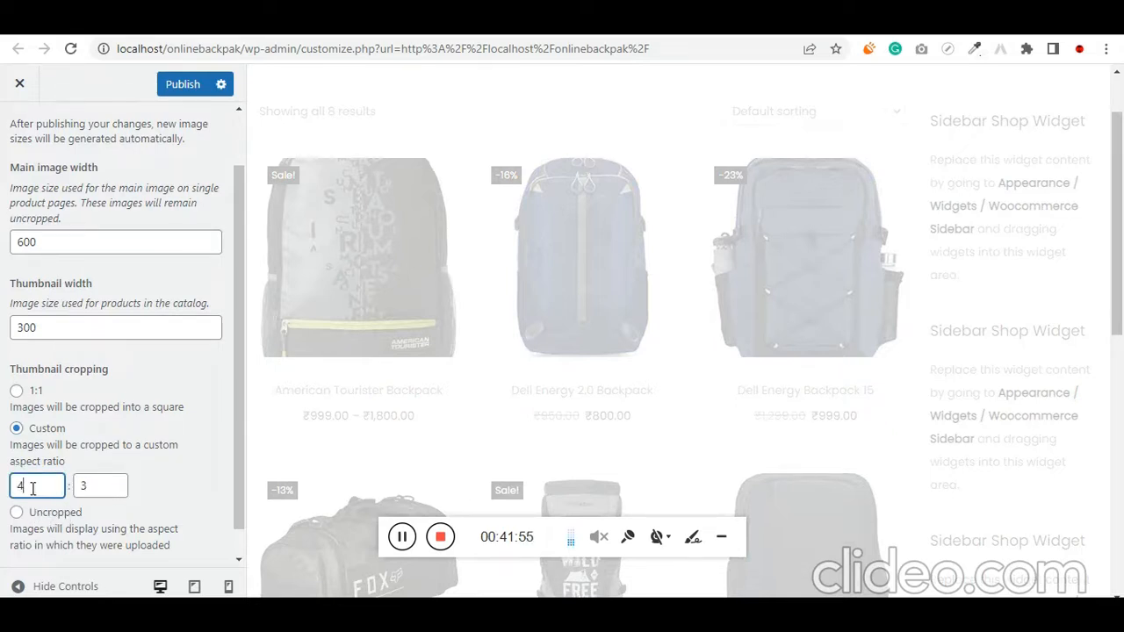
{"action": "left_click", "coordinate": [83, 486]}
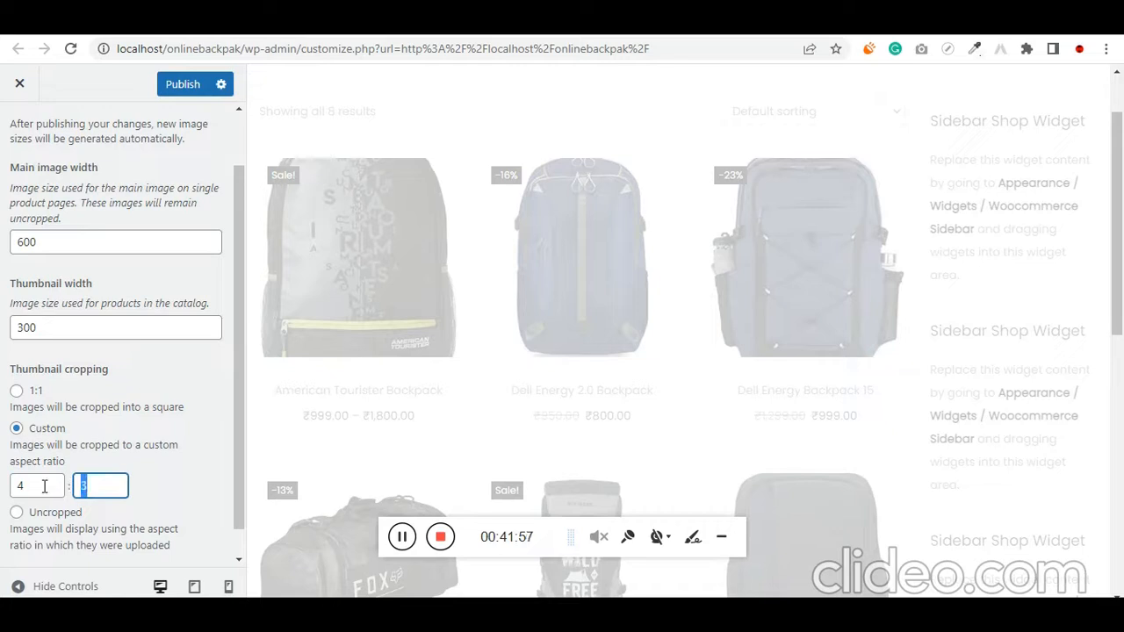
{"action": "left_click_drag", "start_coordinate": [44, 487], "coordinate": [16, 486]}
{"action": "type", "text": "3"}
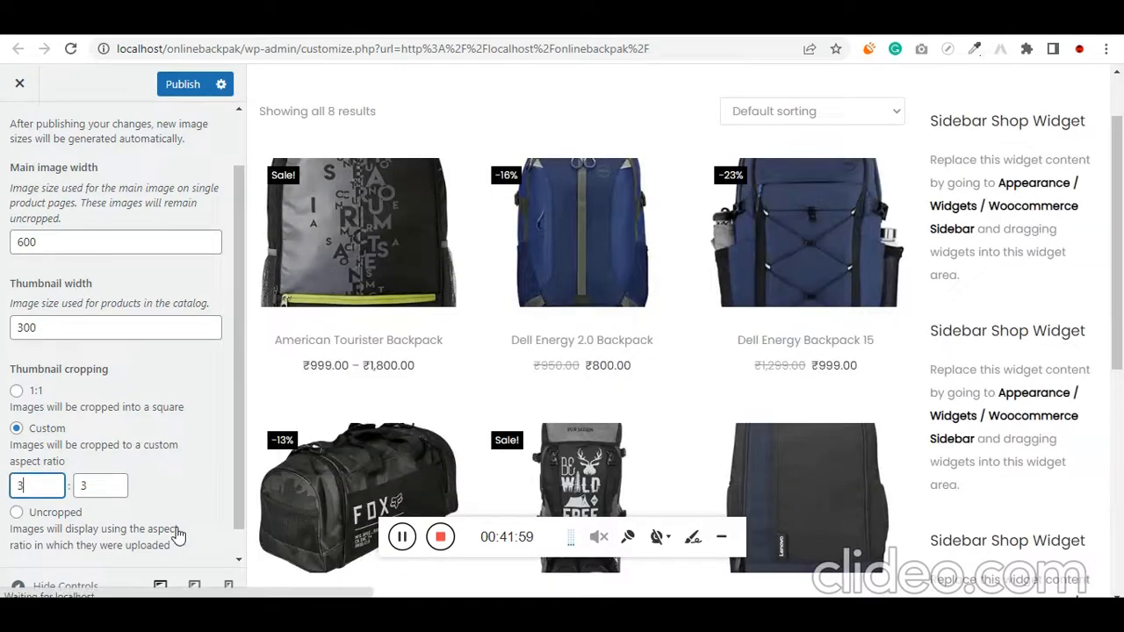
{"action": "key", "text": "Tab"}
{"action": "type", "text": "4"}
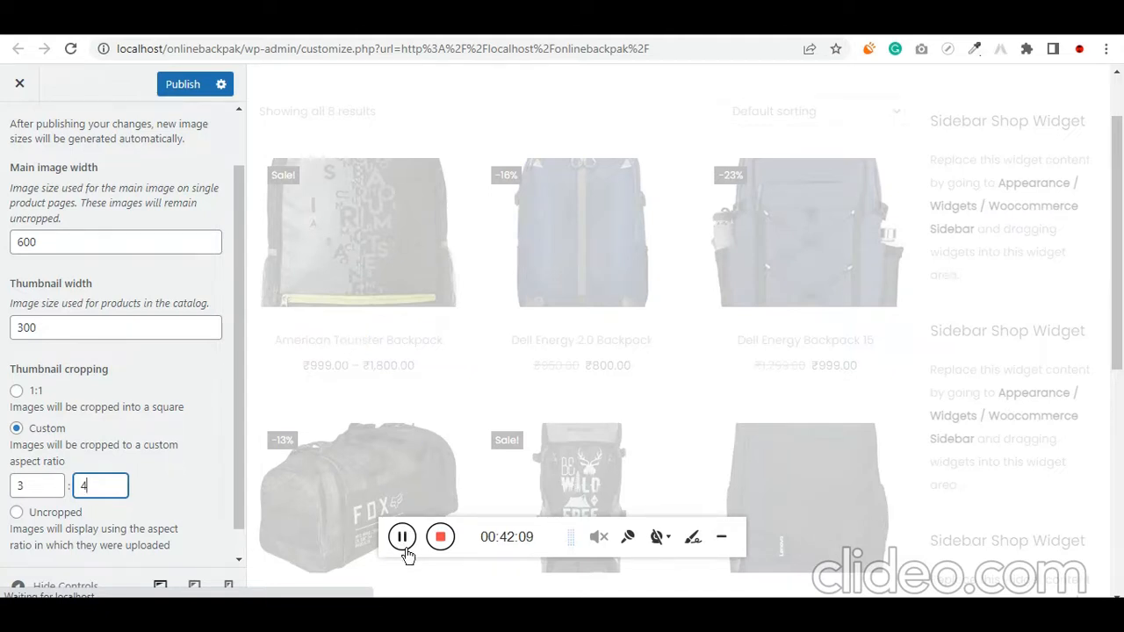
Set the custom thumbnail cropping aspect ratio for the product images to 4:4
{"action": "scroll", "coordinate": [835, 478], "scroll_direction": "up", "scroll_amount": 5}
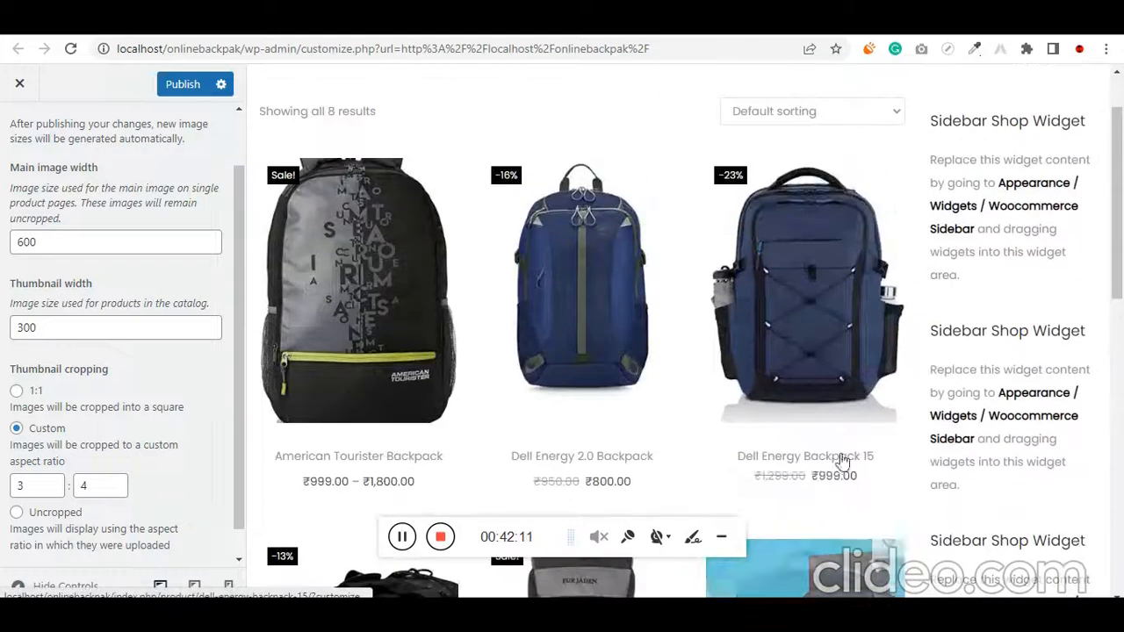
{"action": "scroll", "coordinate": [513, 301], "scroll_direction": "down", "scroll_amount": 5}
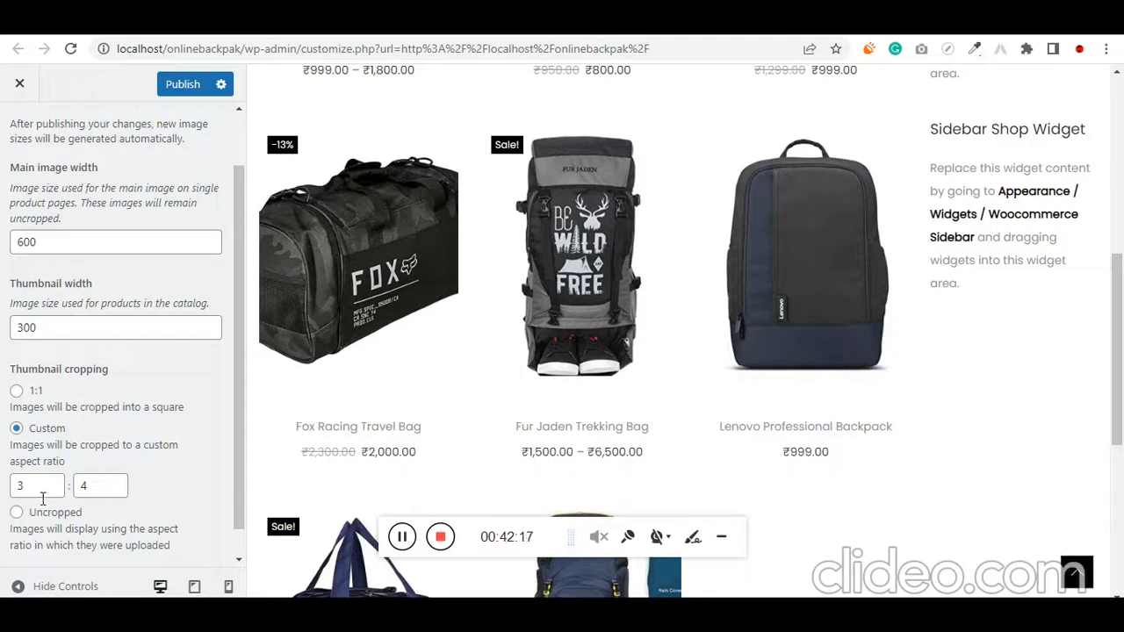
{"action": "double_click", "coordinate": [14, 486]}
{"action": "type", "text": "4"}
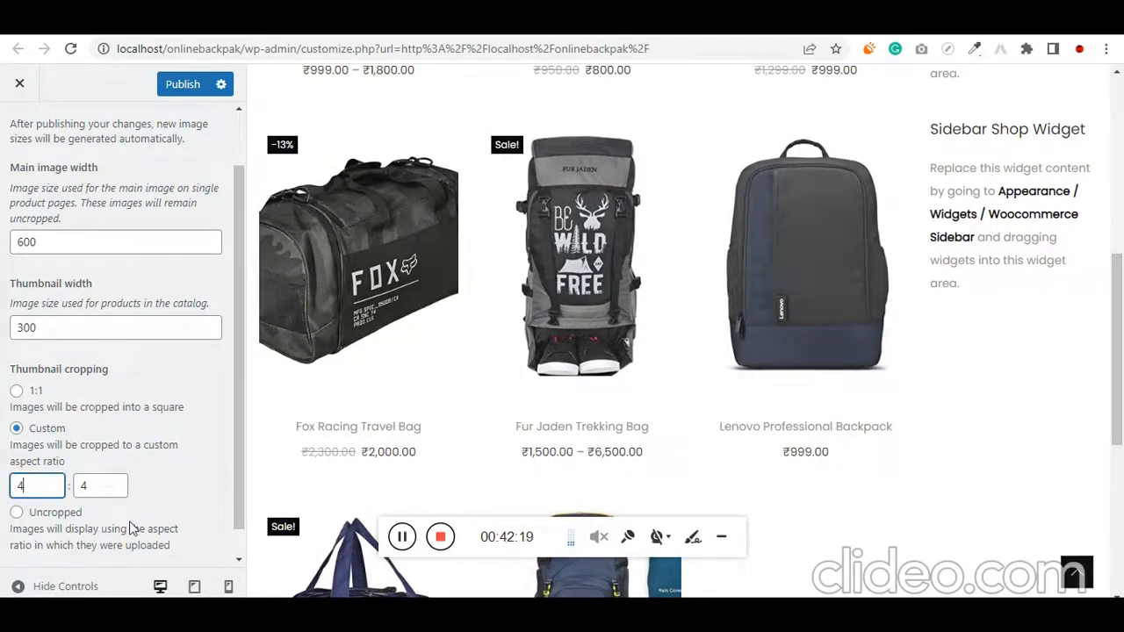
{"action": "left_click", "coordinate": [401, 550]}
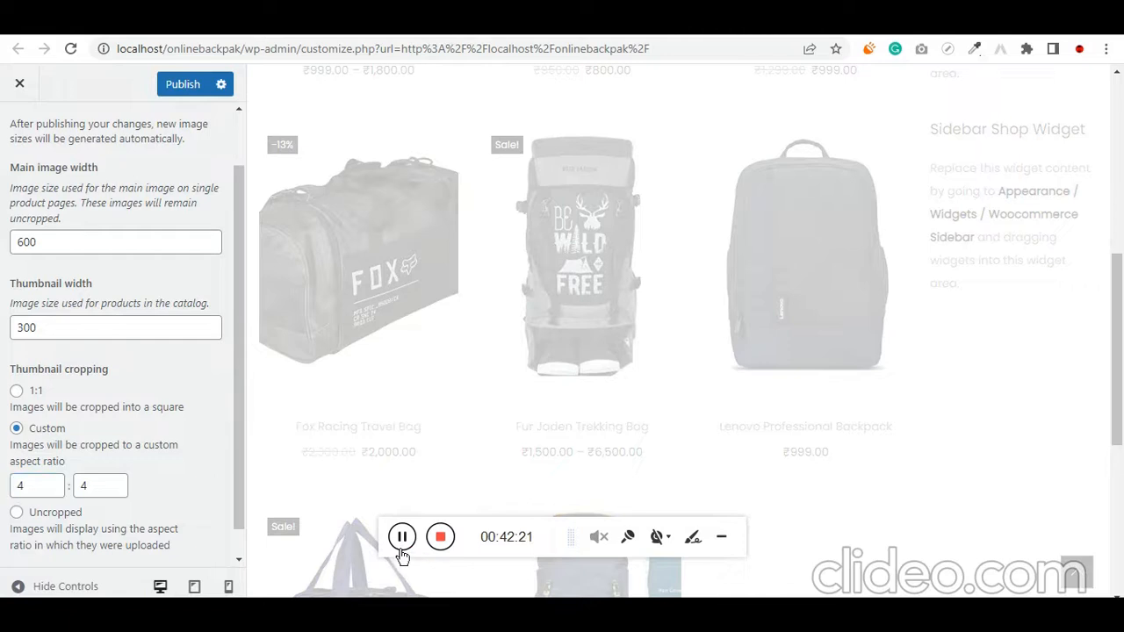
Check the product thumbnails across the shop preview and publish the Customizer changes
{"action": "scroll", "coordinate": [724, 411], "scroll_direction": "down", "scroll_amount": 2}
{"action": "scroll", "coordinate": [724, 413], "scroll_direction": "up", "scroll_amount": 4}
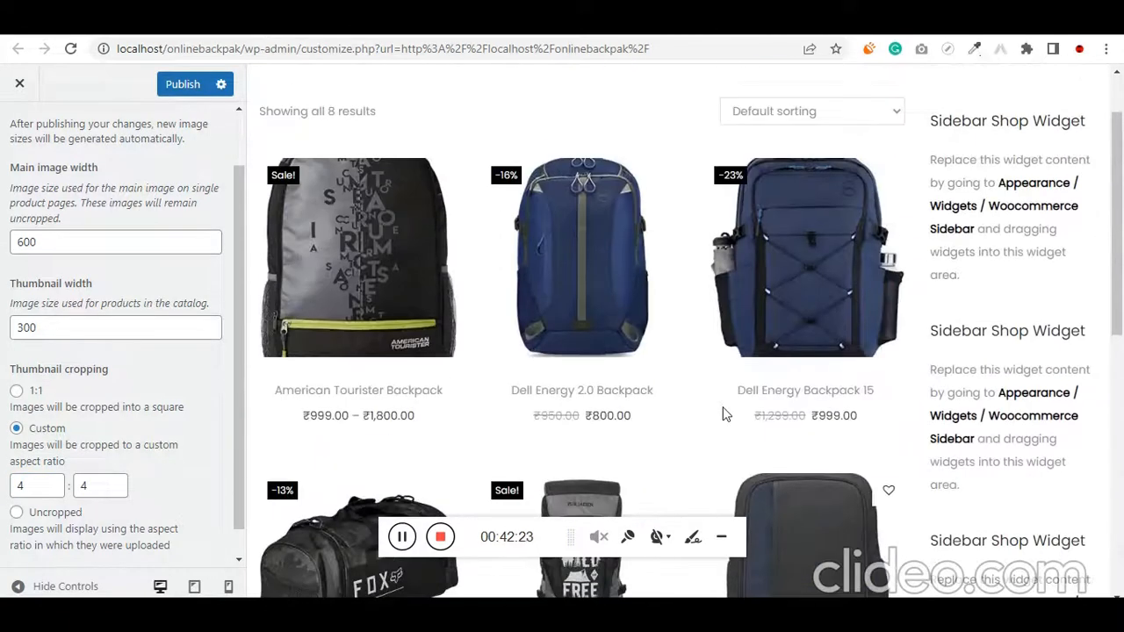
{"action": "scroll", "coordinate": [685, 416], "scroll_direction": "down", "scroll_amount": 3}
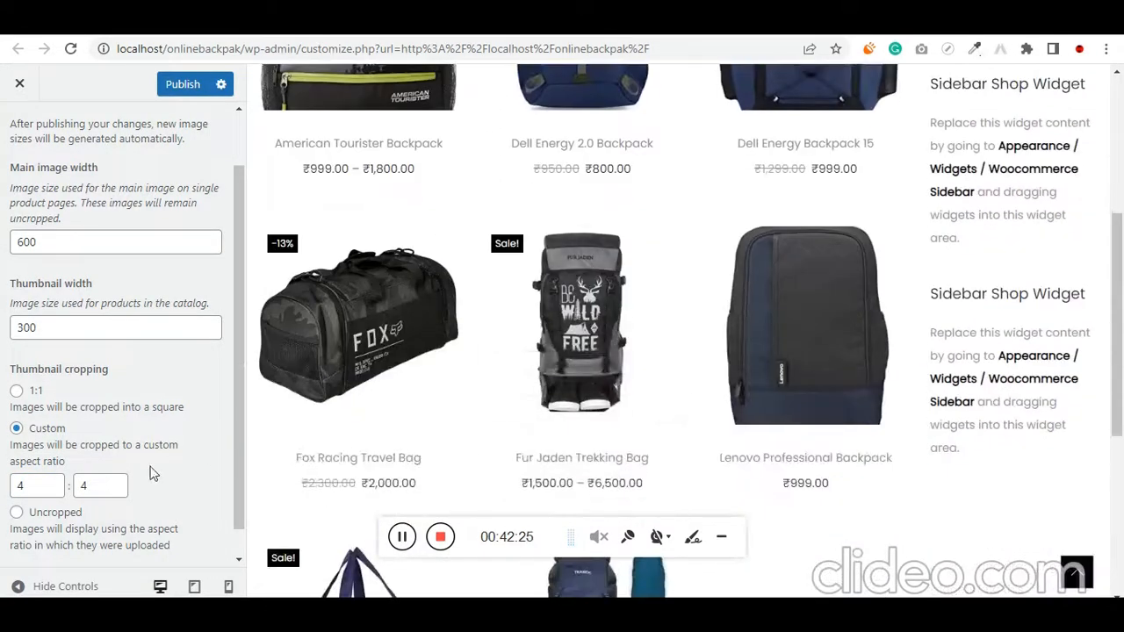
{"action": "scroll", "coordinate": [514, 386], "scroll_direction": "down", "scroll_amount": 2}
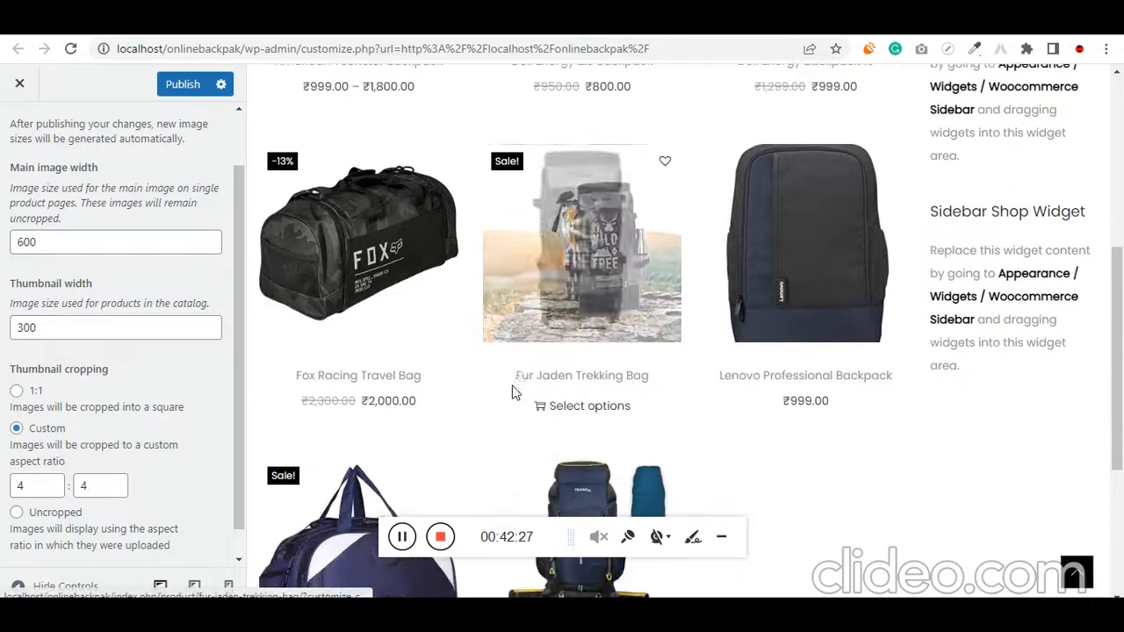
{"action": "scroll", "coordinate": [362, 526], "scroll_direction": "up", "scroll_amount": 4}
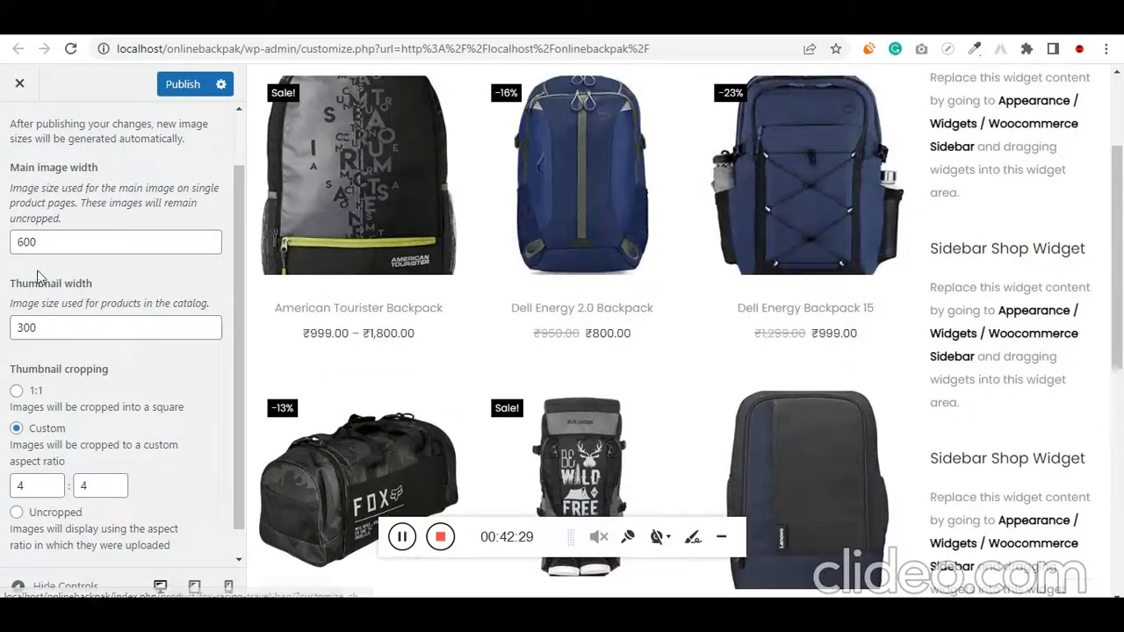
{"action": "scroll", "coordinate": [57, 296], "scroll_direction": "up", "scroll_amount": 1}
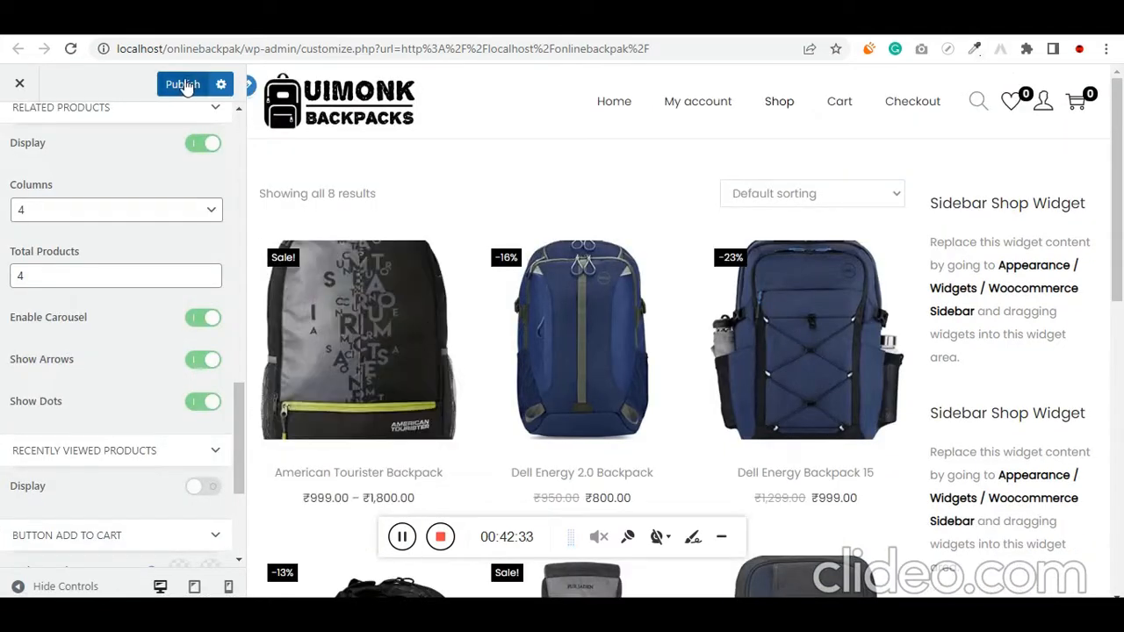
{"action": "left_click", "coordinate": [183, 85]}
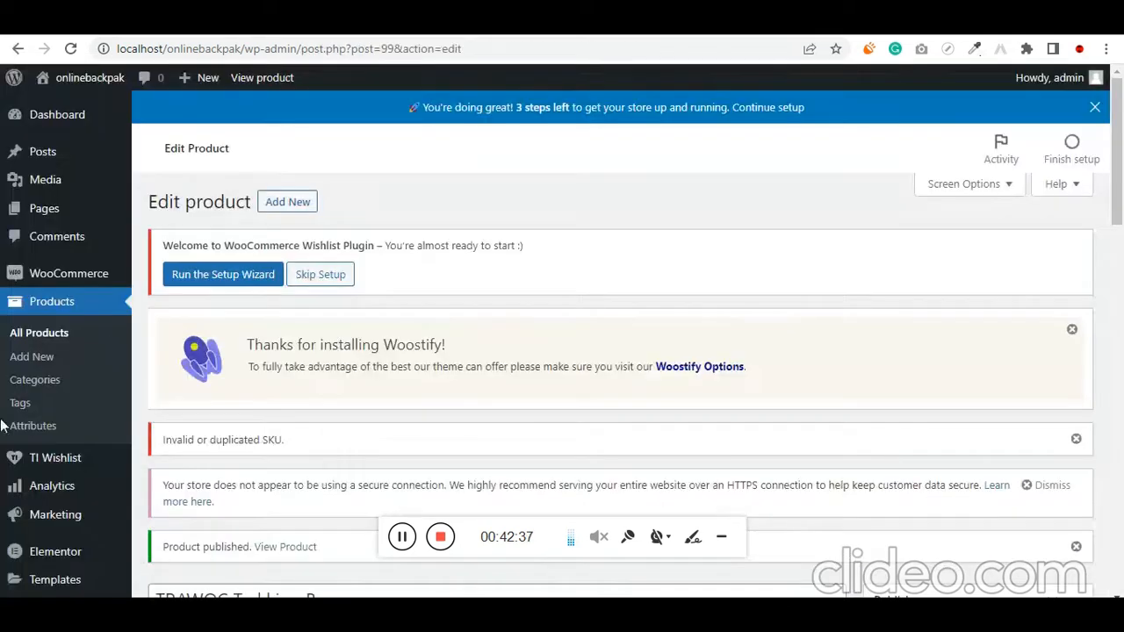
Switch to the WordPress admin and open the Widgets management page for the site's appearance
{"action": "scroll", "coordinate": [10, 474], "scroll_direction": "down", "scroll_amount": 5}
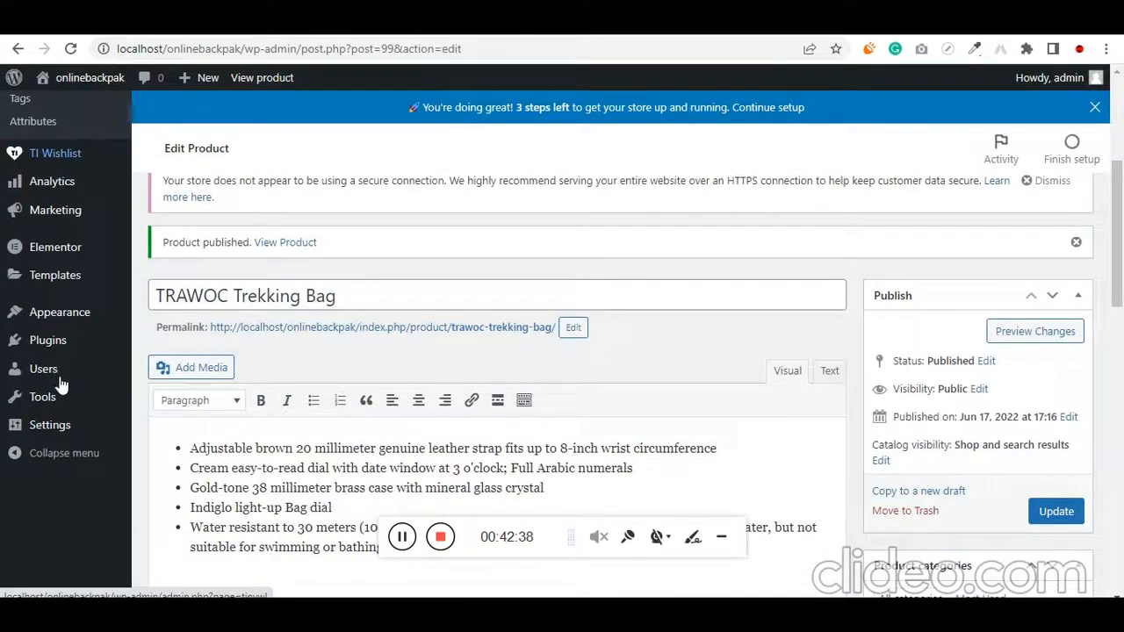
{"action": "mouse_move", "coordinate": [74, 456]}
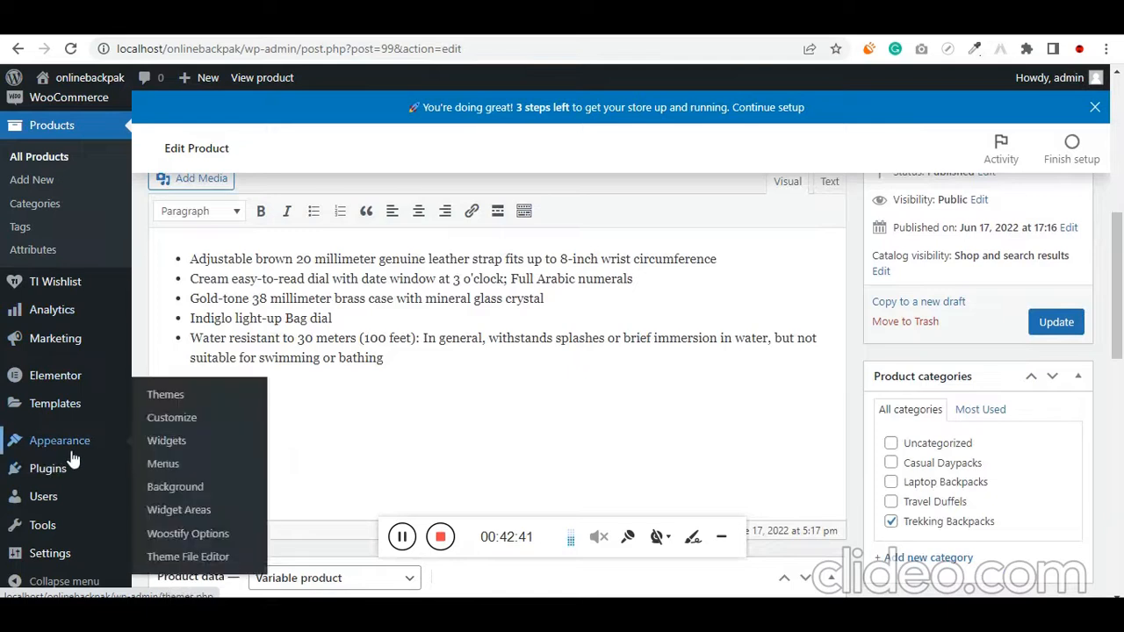
{"action": "left_click", "coordinate": [175, 448]}
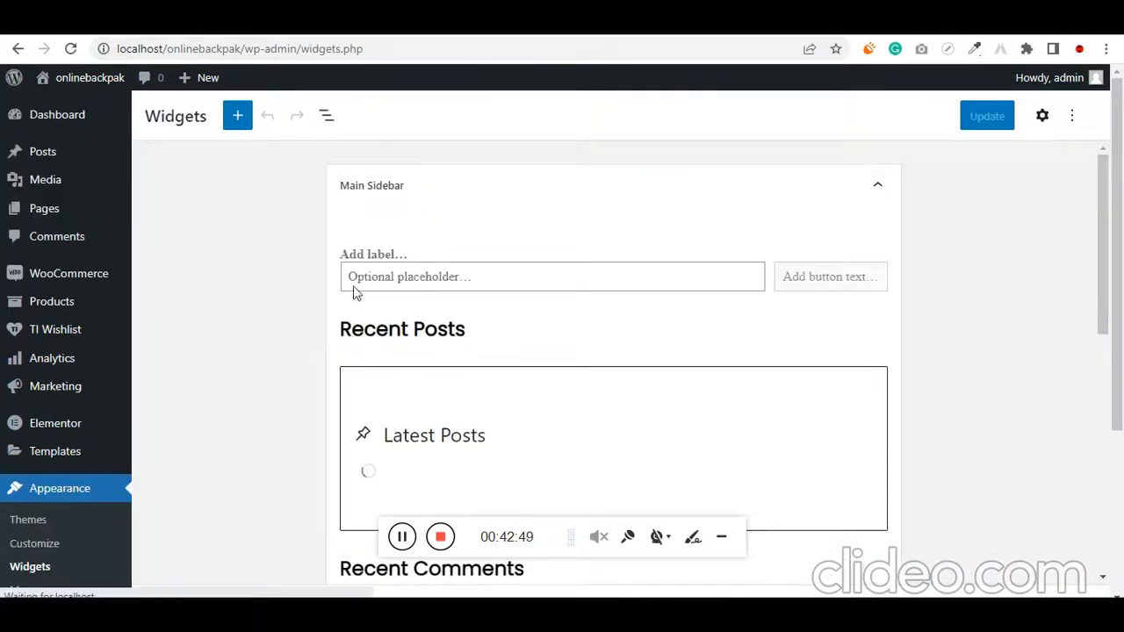
Remove the Recent Posts heading and the Latest Posts block beneath it from the Main Sidebar
{"action": "scroll", "coordinate": [346, 351], "scroll_direction": "down", "scroll_amount": 7}
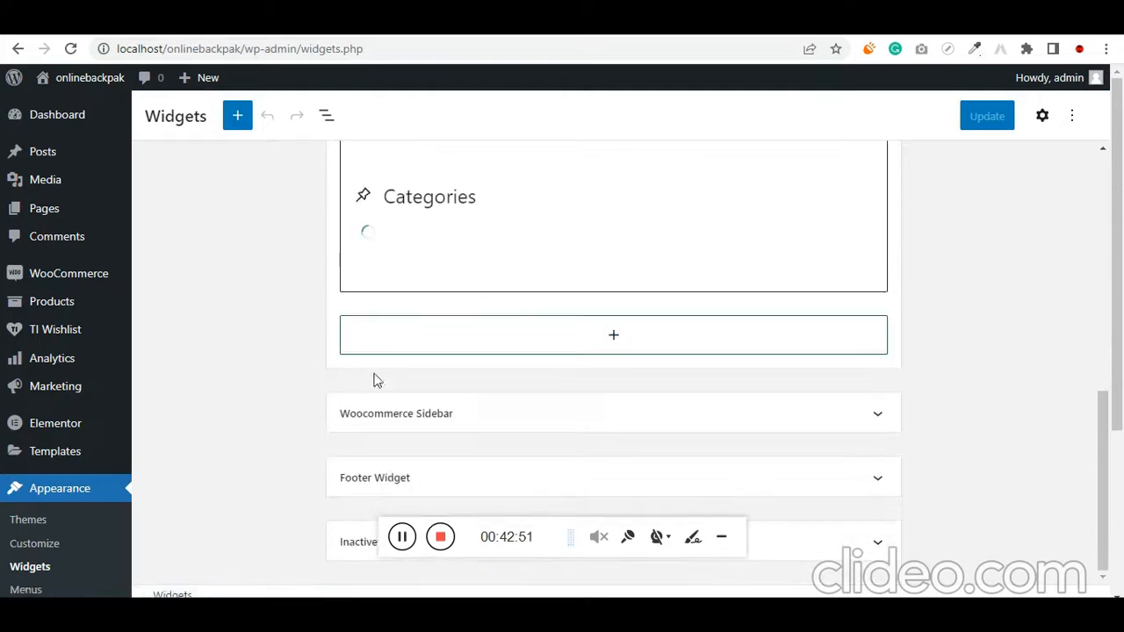
{"action": "scroll", "coordinate": [354, 412], "scroll_direction": "up", "scroll_amount": 5}
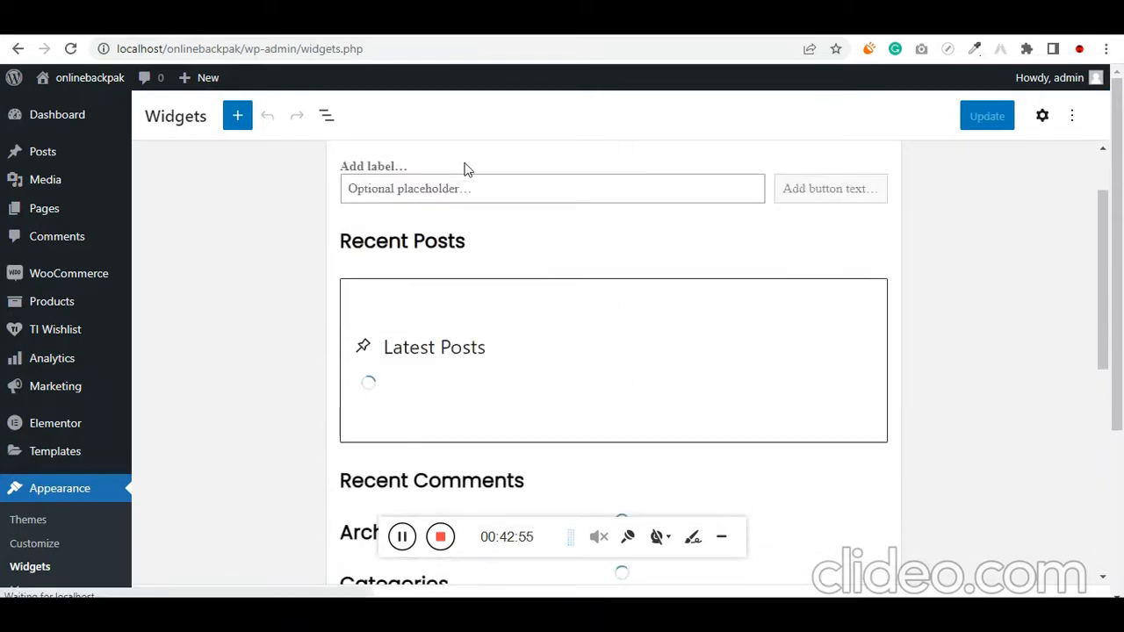
{"action": "left_click", "coordinate": [414, 247]}
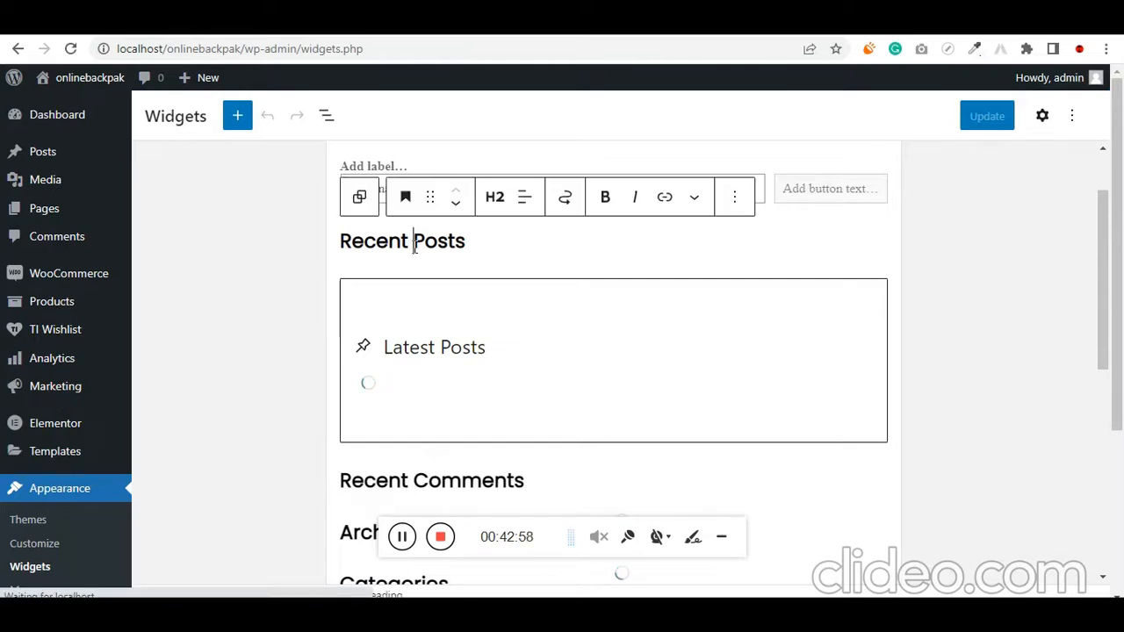
{"action": "left_click", "coordinate": [733, 198]}
{"action": "left_click", "coordinate": [804, 522]}
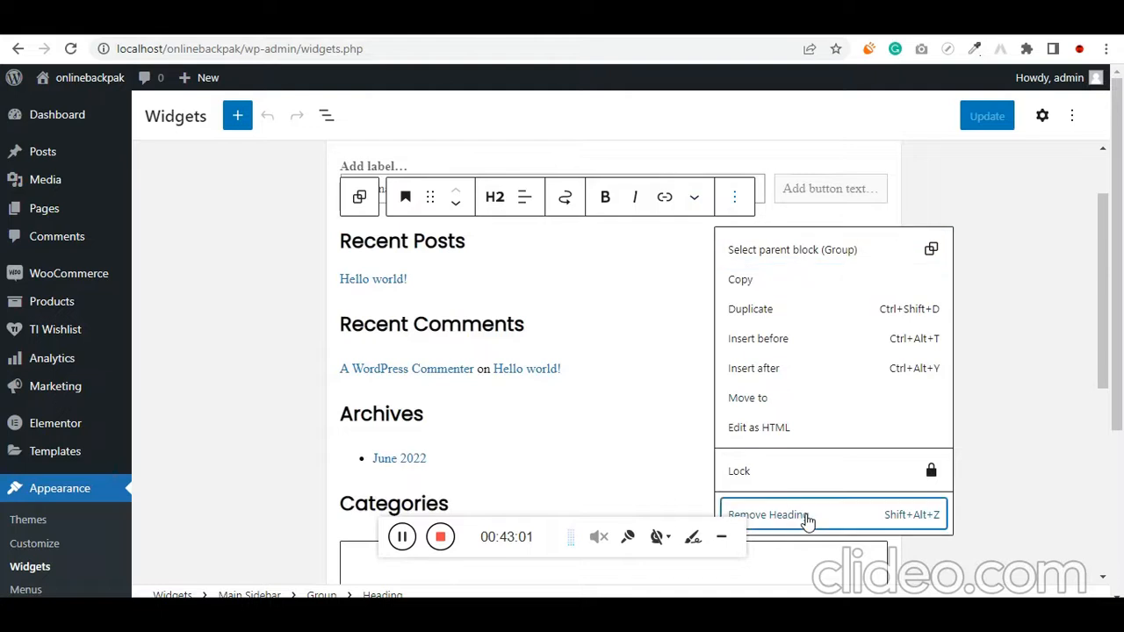
{"action": "left_click", "coordinate": [443, 236]}
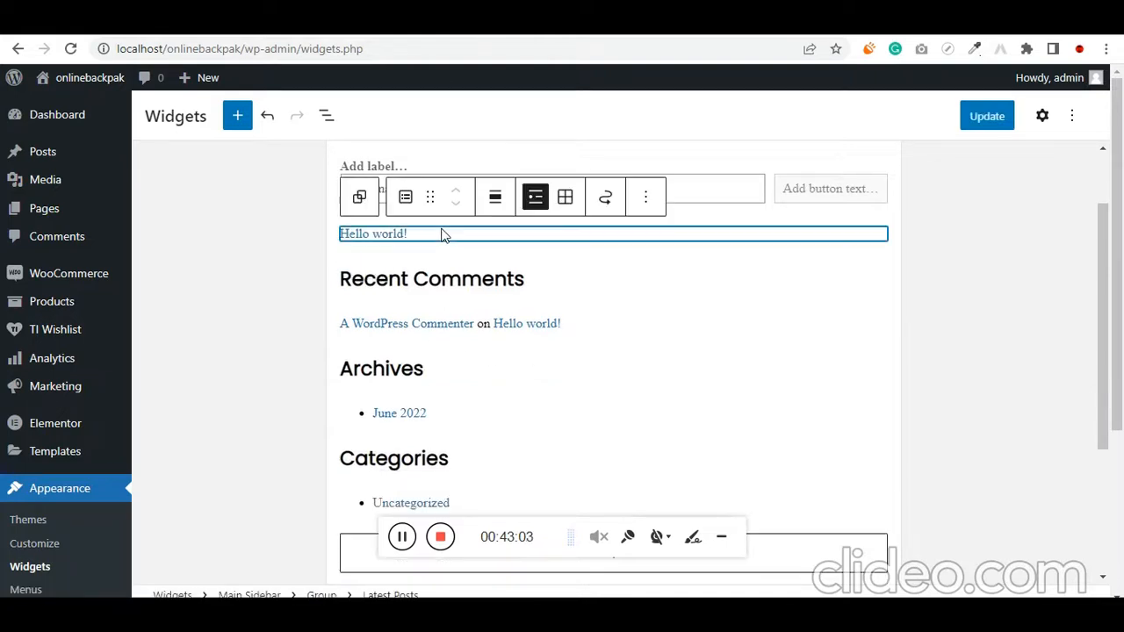
{"action": "left_click", "coordinate": [646, 198]}
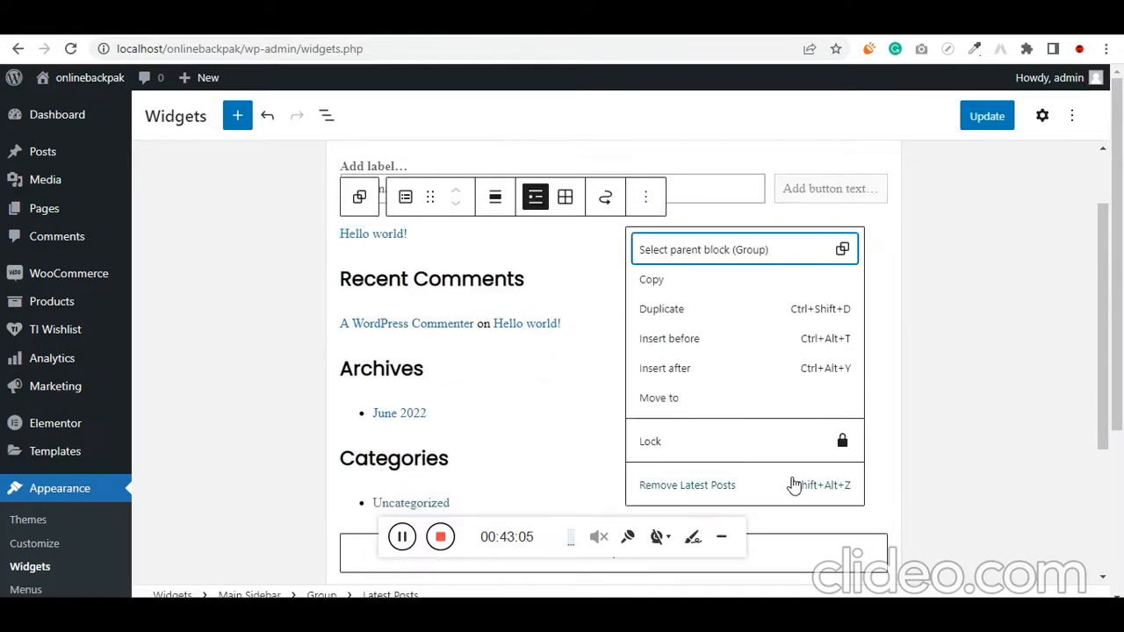
{"action": "left_click", "coordinate": [793, 485]}
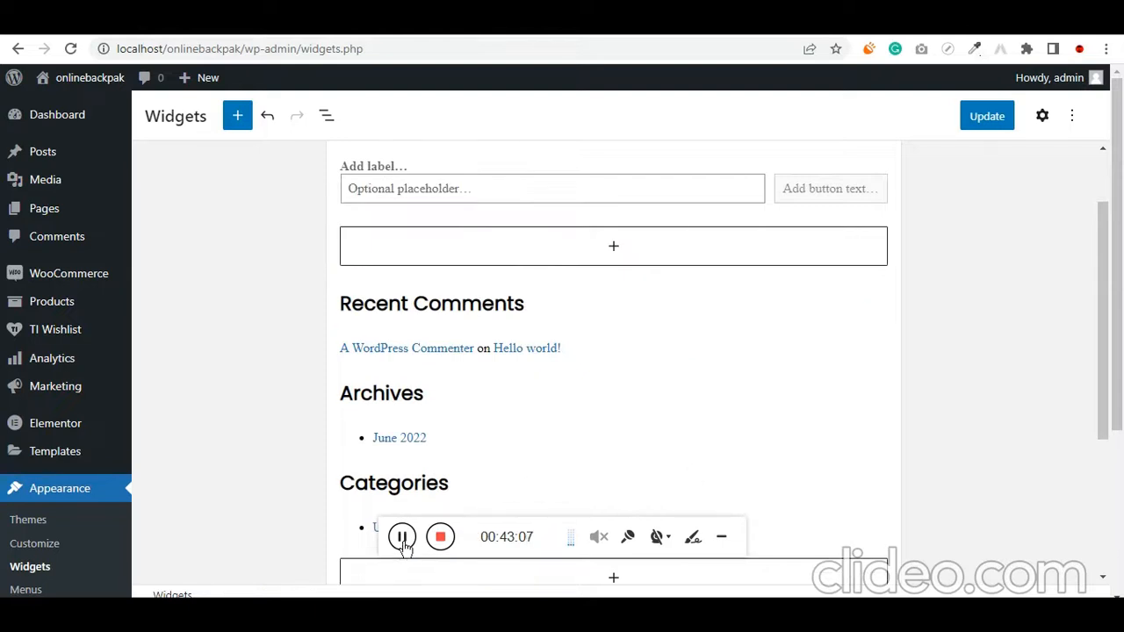
Expand the Woocommerce Sidebar widget area and add a Product Search block to it
{"action": "scroll", "coordinate": [238, 409], "scroll_direction": "down", "scroll_amount": 3}
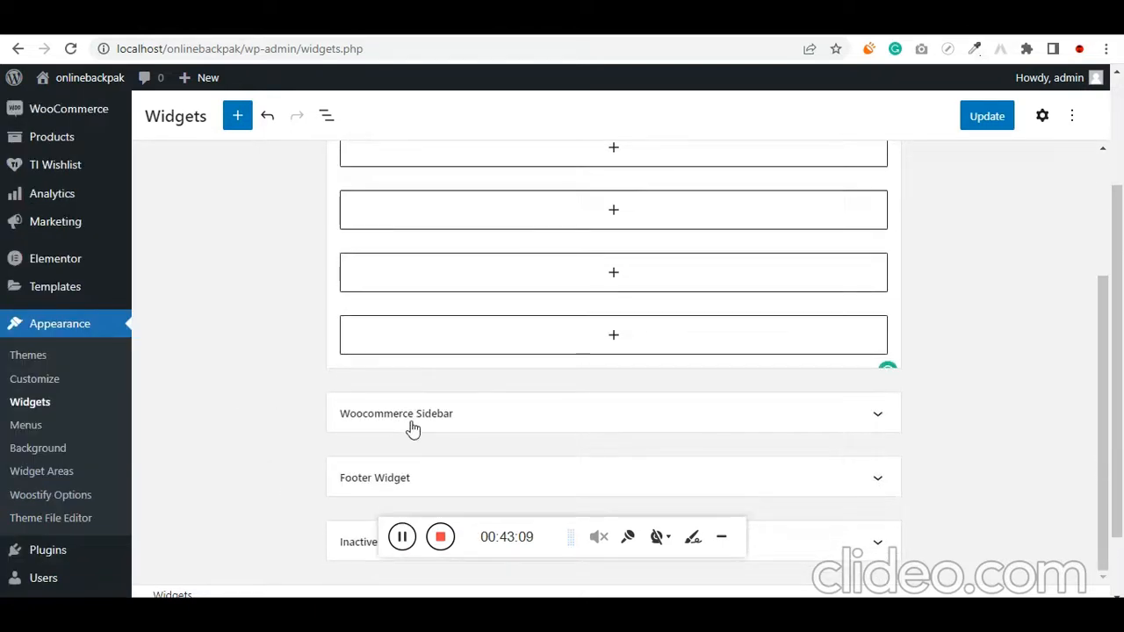
{"action": "left_click", "coordinate": [411, 427]}
{"action": "left_click", "coordinate": [612, 400]}
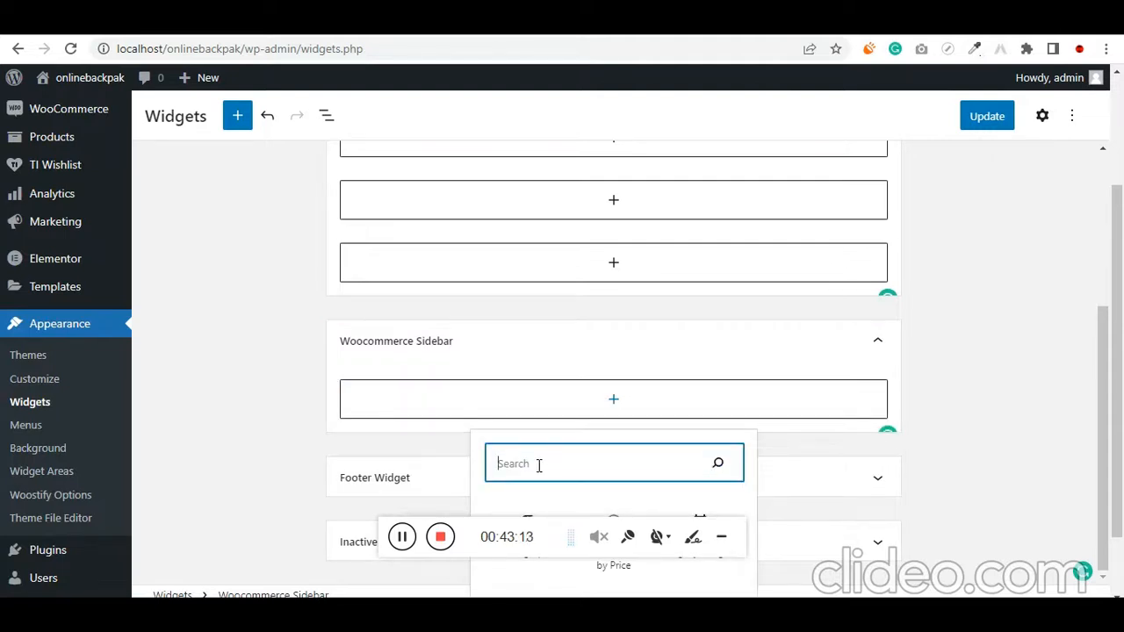
{"action": "type", "text": "sear"}
{"action": "left_click", "coordinate": [708, 270]}
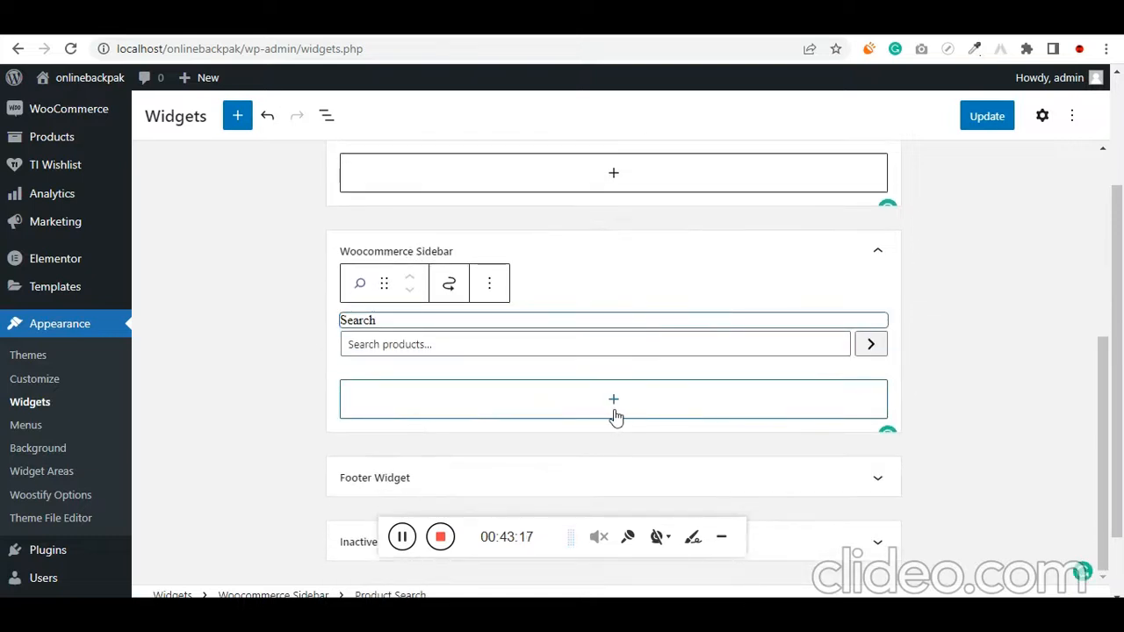
Add a Filter Products by Price block below the product search in the Woocommerce Sidebar
{"action": "left_click", "coordinate": [612, 402]}
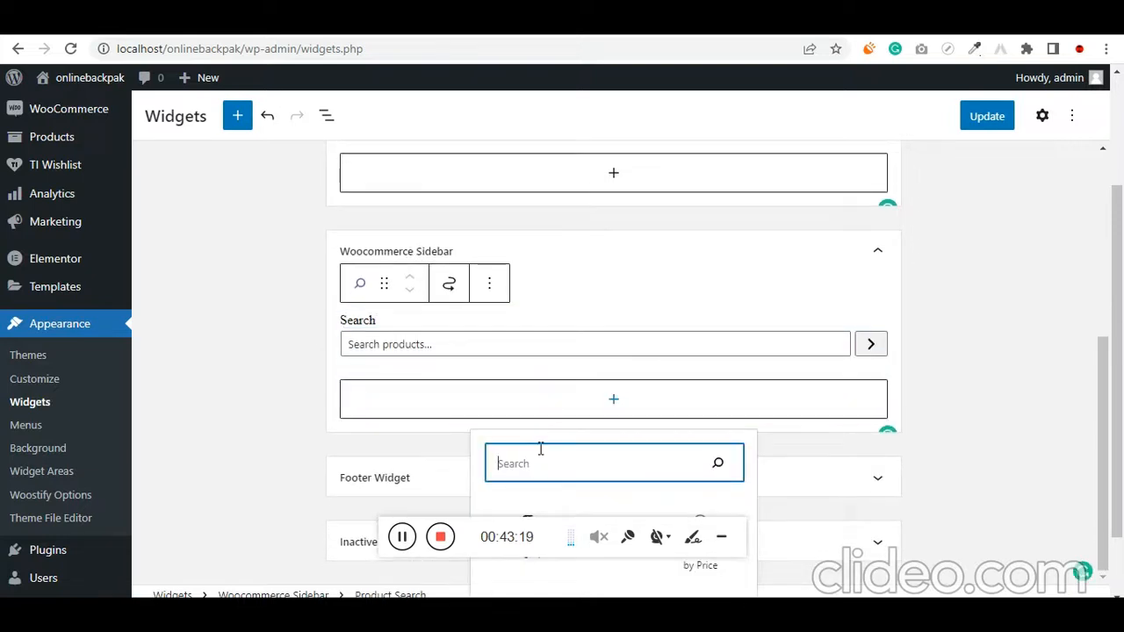
{"action": "type", "text": "filter"}
{"action": "scroll", "coordinate": [863, 422], "scroll_direction": "down", "scroll_amount": 2}
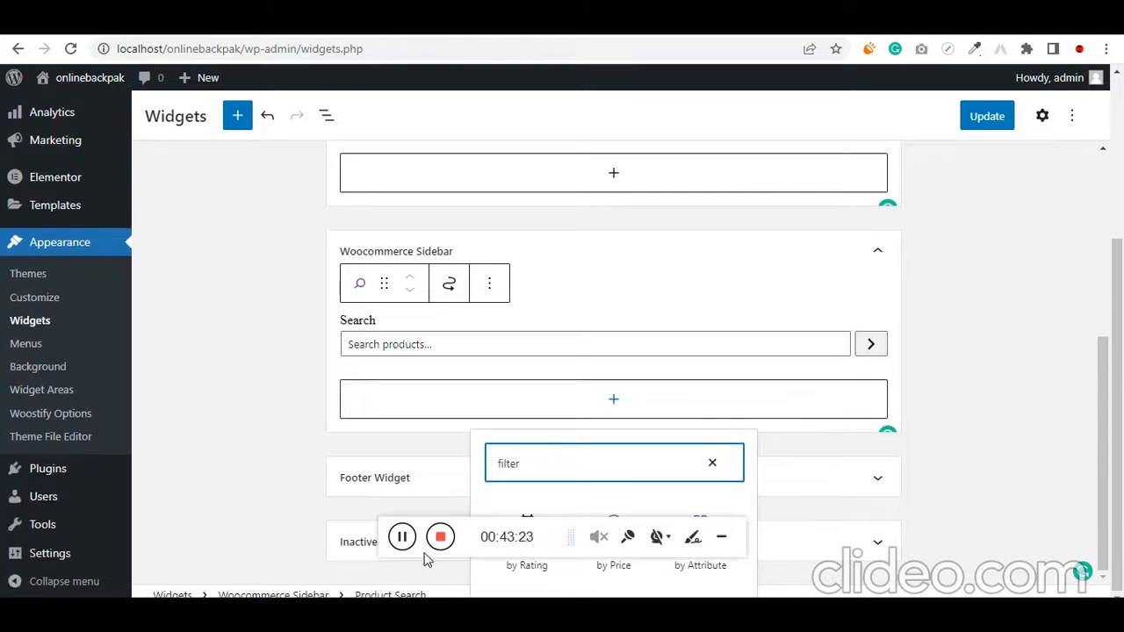
{"action": "left_click_drag", "start_coordinate": [426, 559], "coordinate": [112, 569]}
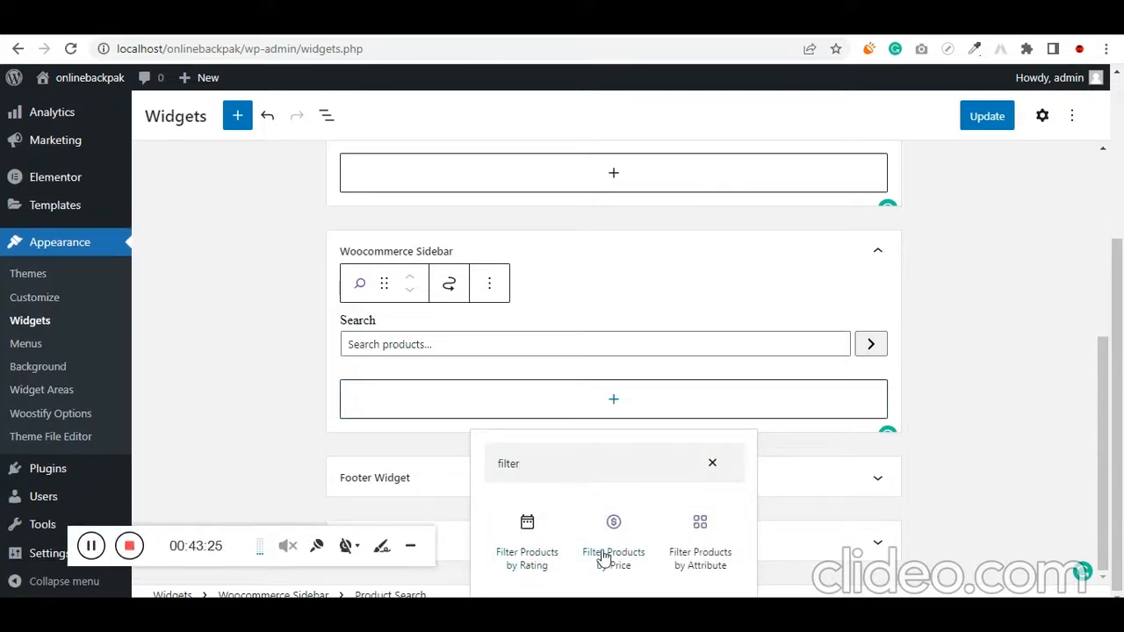
{"action": "left_click", "coordinate": [617, 525]}
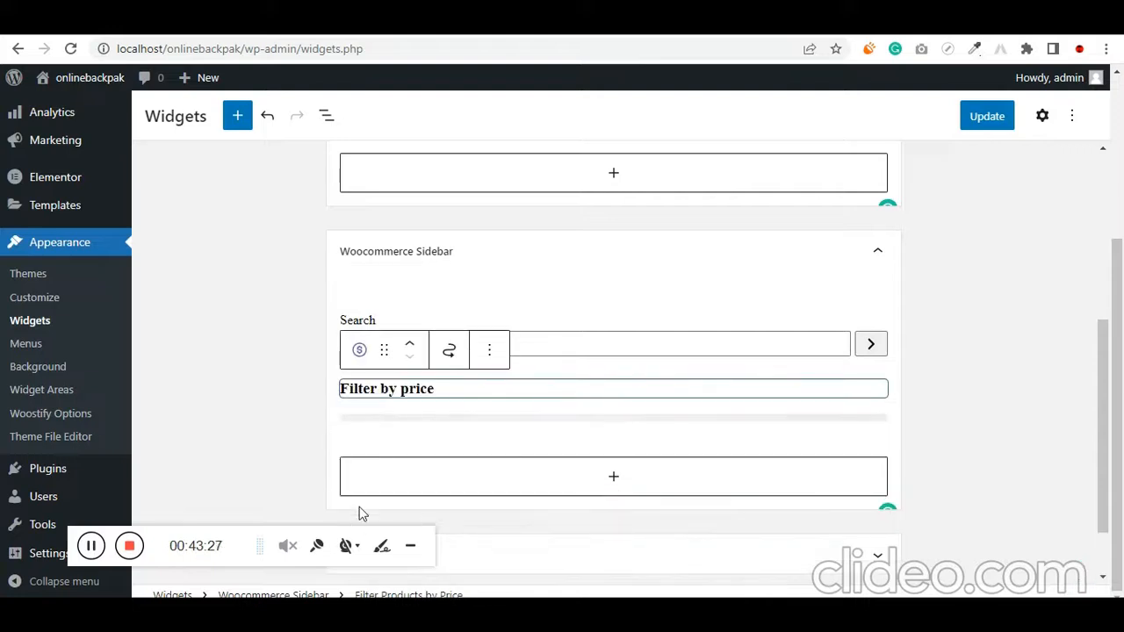
Save the updated widget areas
{"action": "scroll", "coordinate": [517, 411], "scroll_direction": "up", "scroll_amount": 2}
{"action": "scroll", "coordinate": [517, 412], "scroll_direction": "down", "scroll_amount": 3}
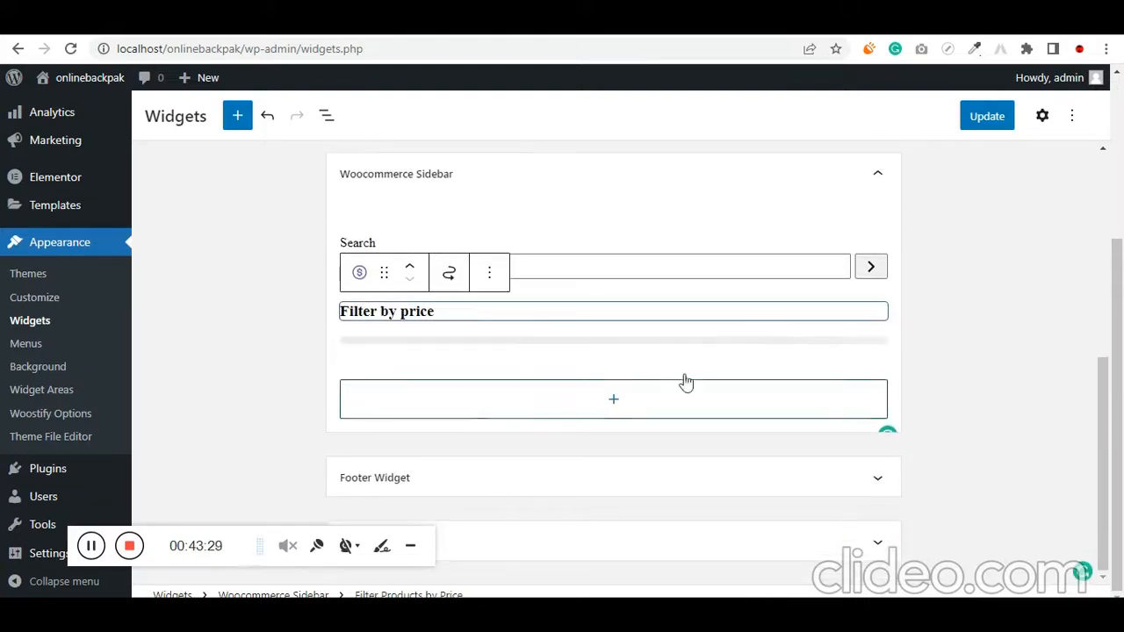
{"action": "left_click", "coordinate": [986, 116]}
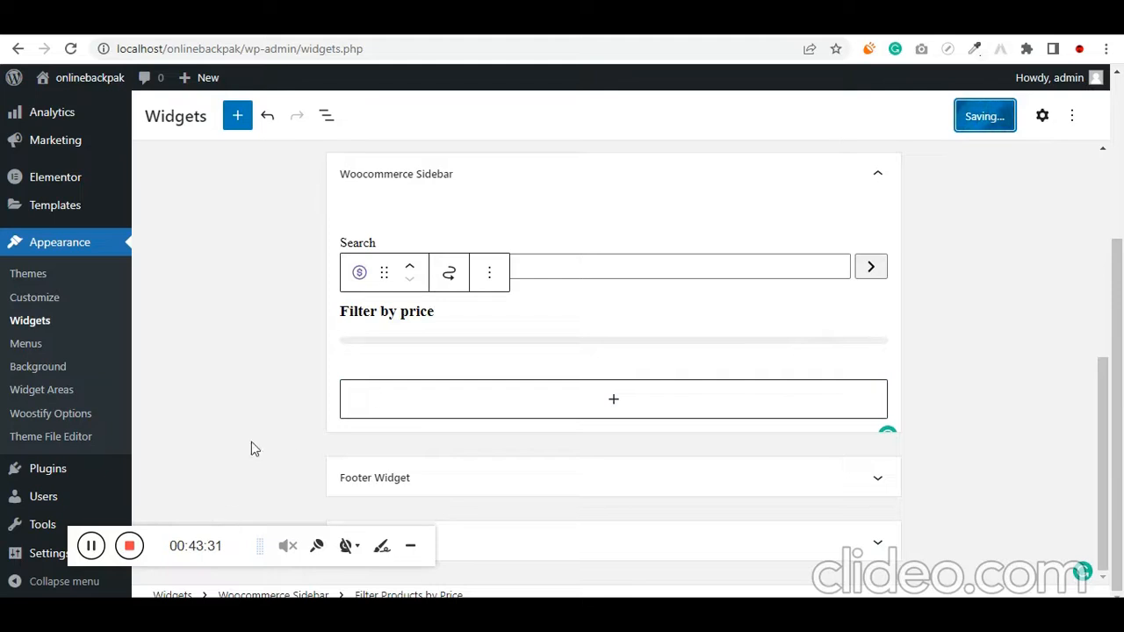
{"action": "left_click", "coordinate": [91, 545]}
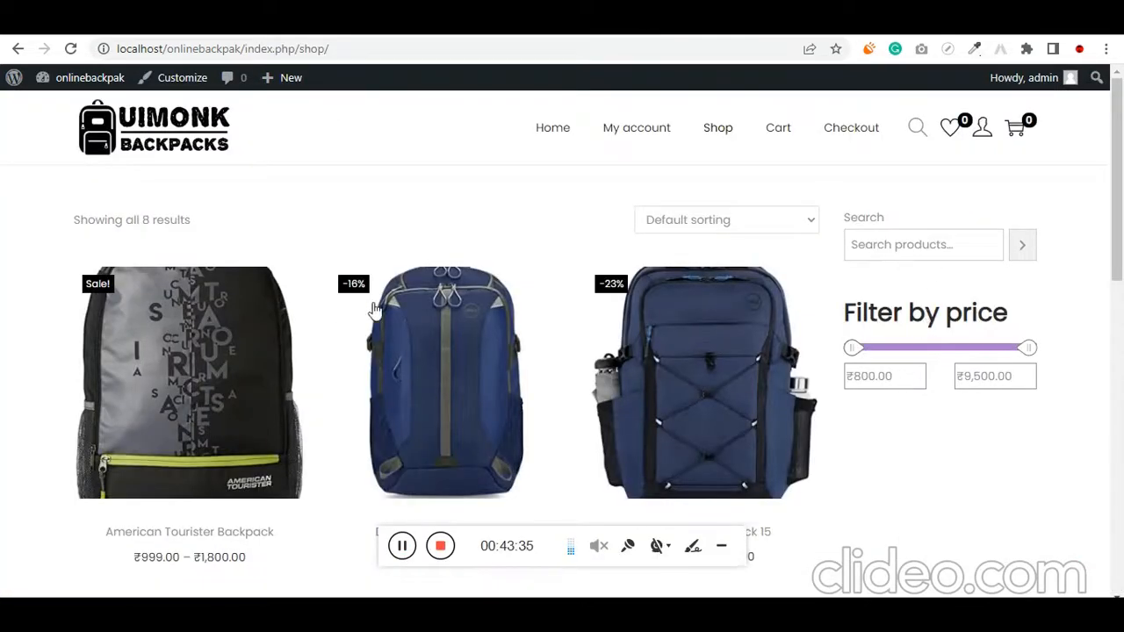
Set the theme's default sidebar layout to Left sidebar, publish the change and check the search and price filter on the shop page
{"action": "left_click", "coordinate": [524, 20]}
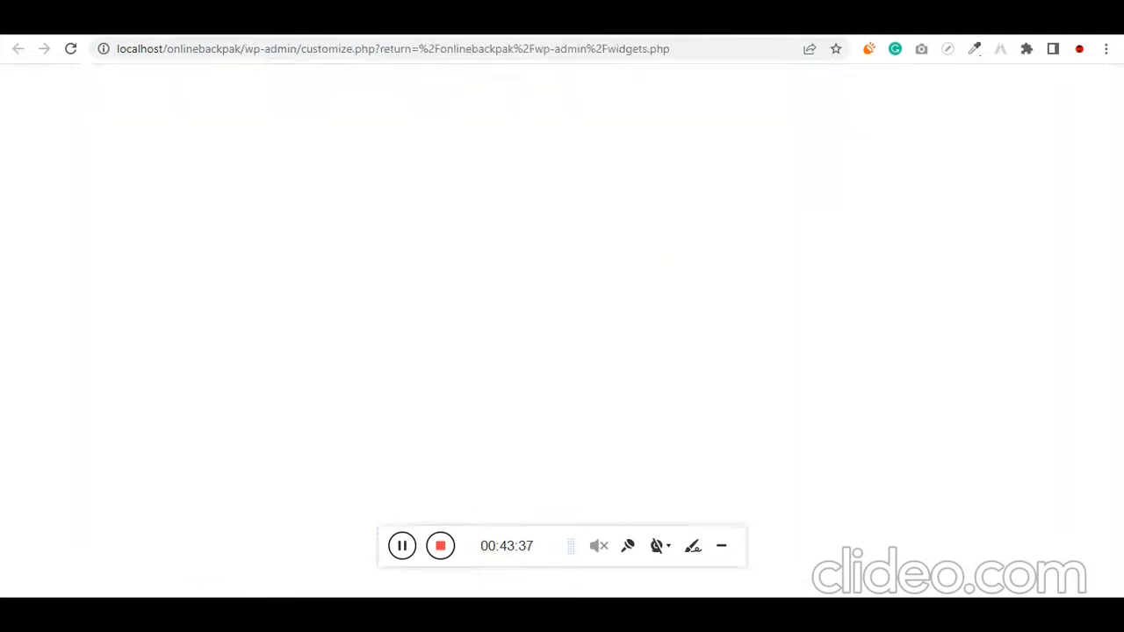
{"action": "scroll", "coordinate": [85, 428], "scroll_direction": "down", "scroll_amount": 2}
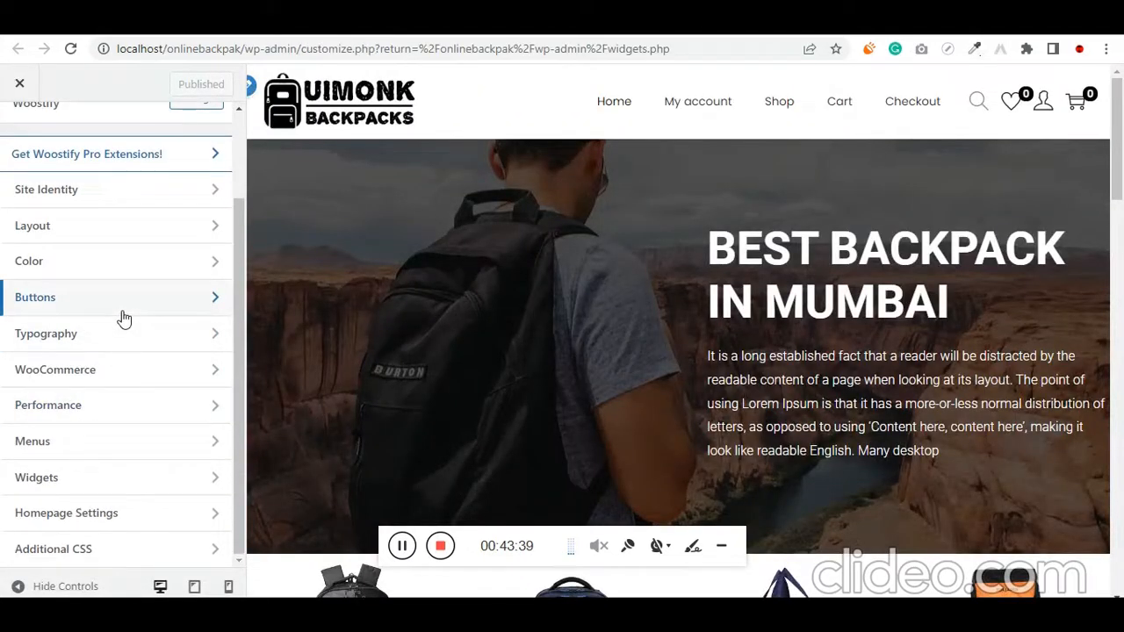
{"action": "scroll", "coordinate": [92, 419], "scroll_direction": "up", "scroll_amount": 3}
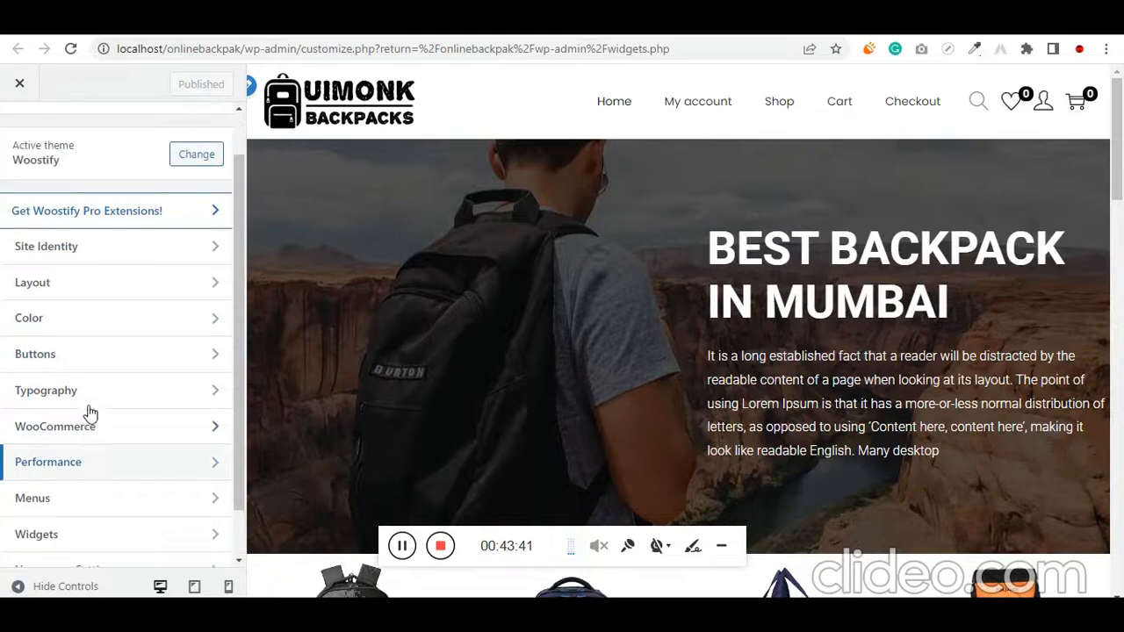
{"action": "left_click", "coordinate": [68, 309]}
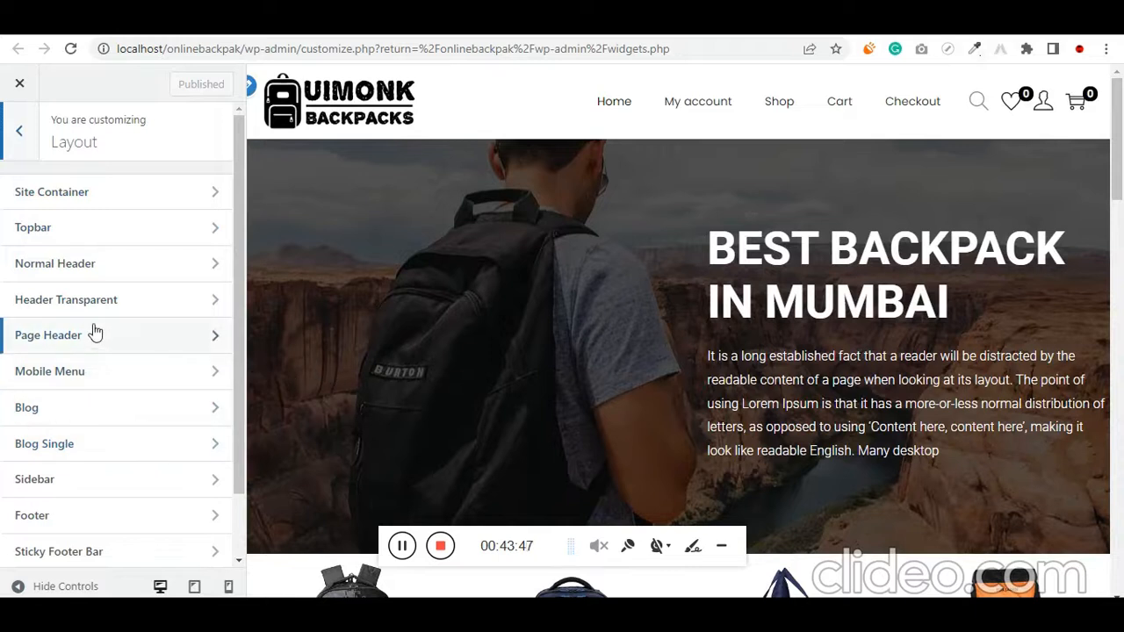
{"action": "left_click", "coordinate": [76, 486]}
{"action": "left_click", "coordinate": [104, 210]}
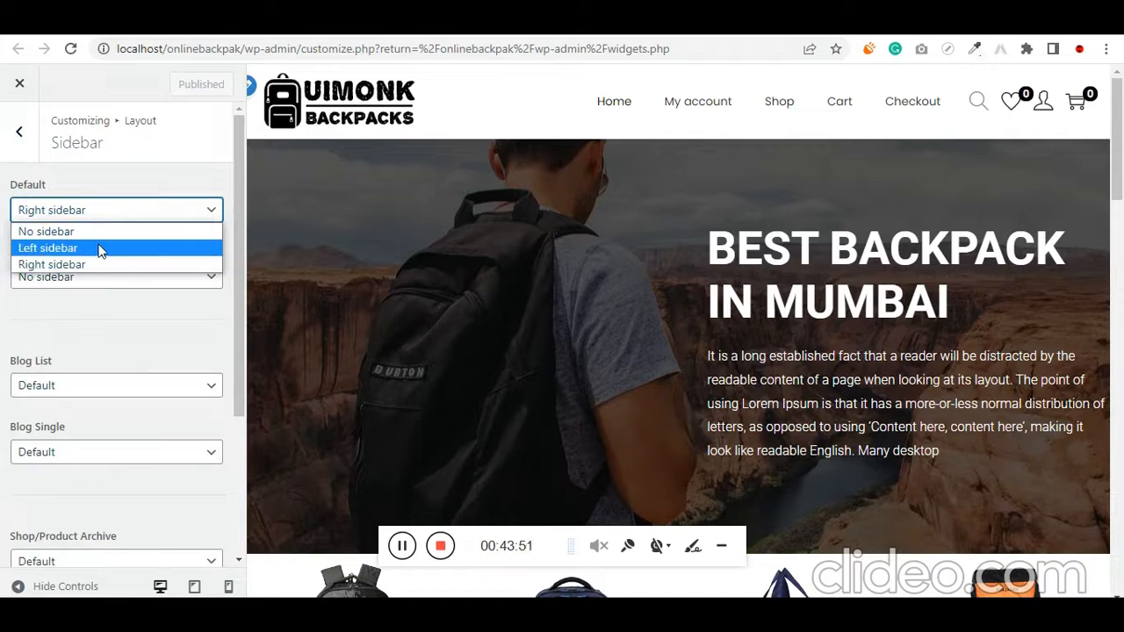
{"action": "left_click", "coordinate": [95, 248]}
{"action": "left_click", "coordinate": [182, 85]}
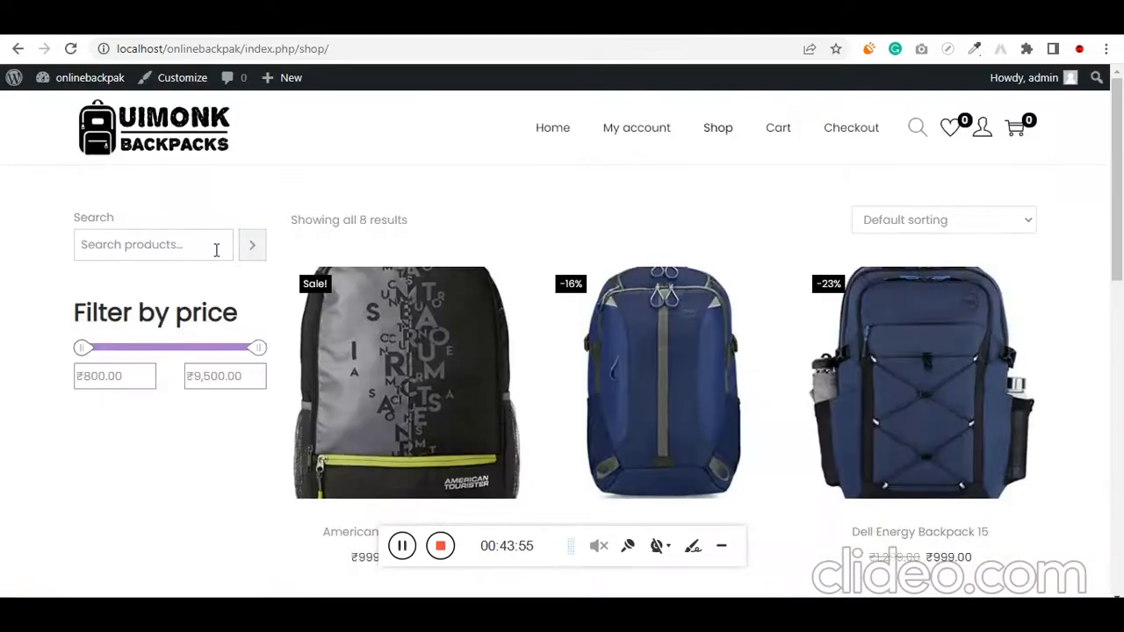
{"action": "left_click", "coordinate": [138, 251]}
{"action": "left_click", "coordinate": [73, 435]}
{"action": "scroll", "coordinate": [170, 371], "scroll_direction": "down", "scroll_amount": 10}
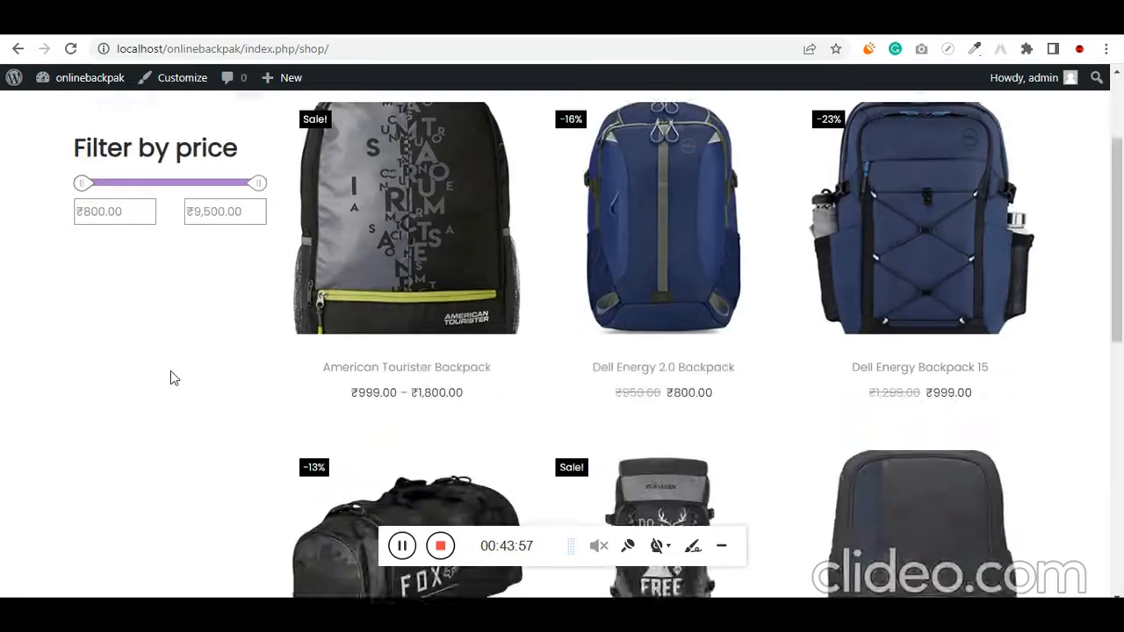
{"action": "scroll", "coordinate": [173, 380], "scroll_direction": "up", "scroll_amount": 10}
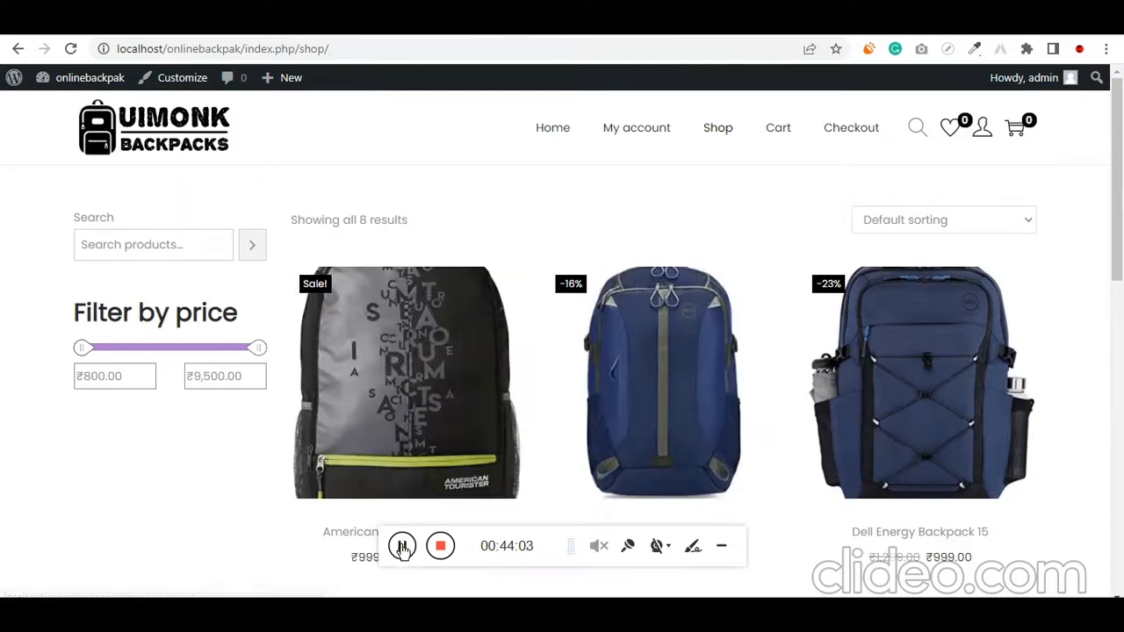
Mark the TRAWOC Trekking Bag, Fur Jaden Trekking Bag, Traveler Duffel Travel Bag and Fox Racing Travel Bag as featured products
{"action": "left_click", "coordinate": [551, 132]}
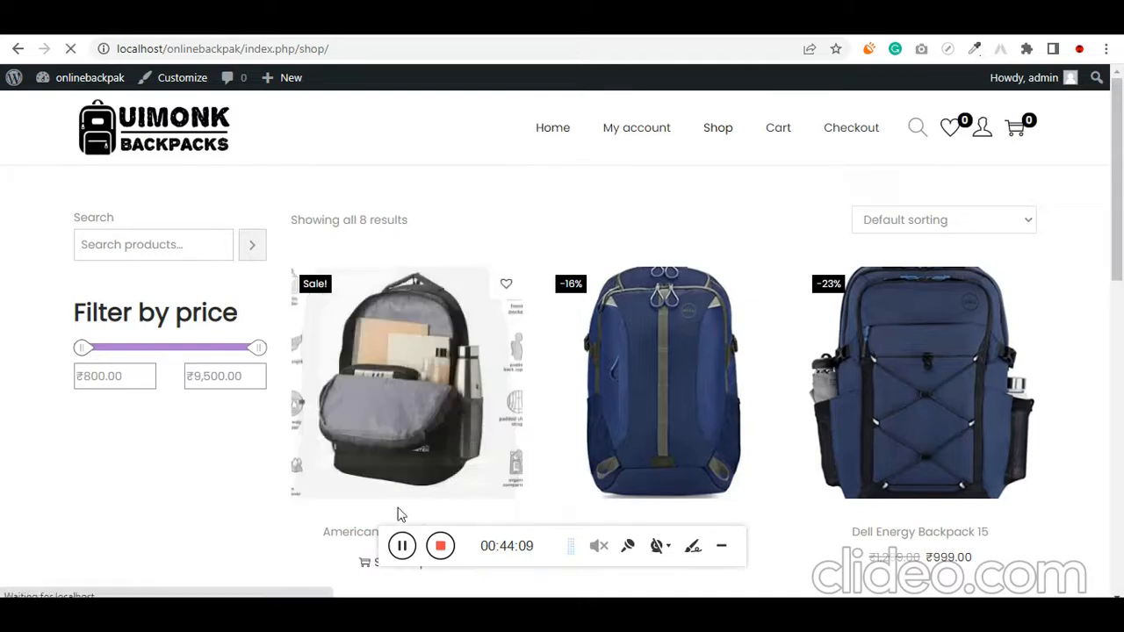
{"action": "left_click", "coordinate": [405, 546]}
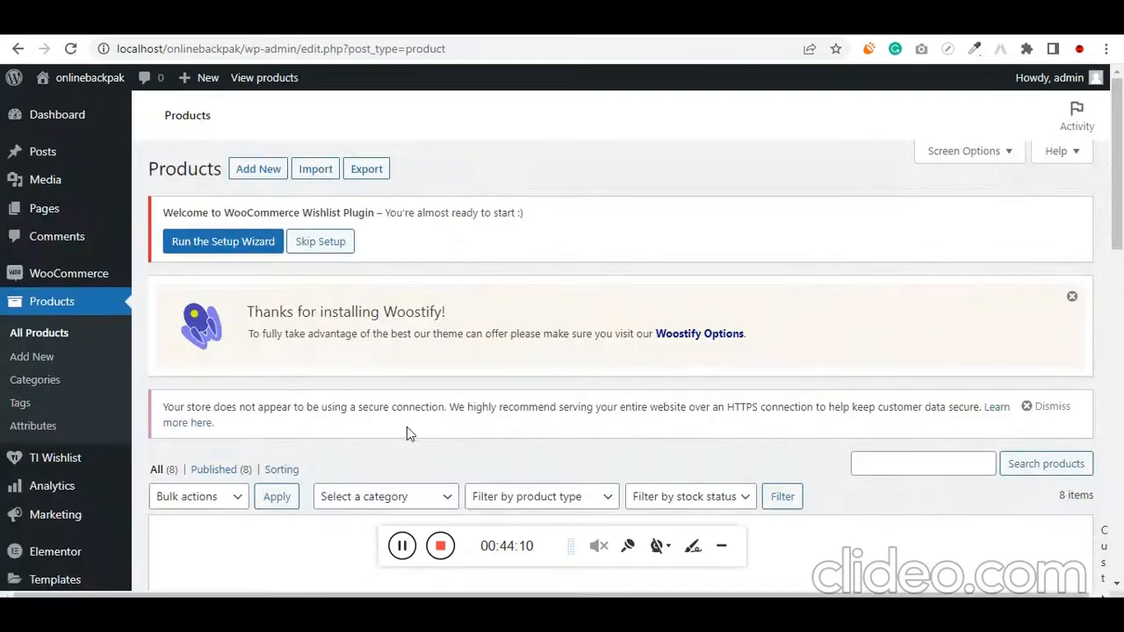
{"action": "scroll", "coordinate": [407, 424], "scroll_direction": "down", "scroll_amount": 5}
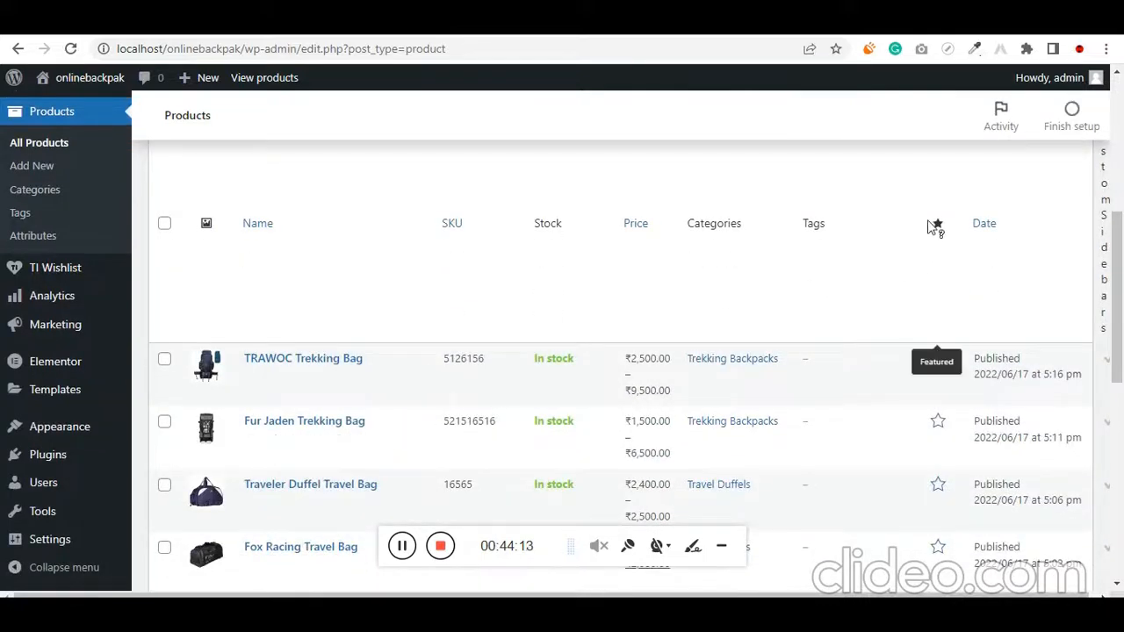
{"action": "scroll", "coordinate": [925, 368], "scroll_direction": "down", "scroll_amount": 5}
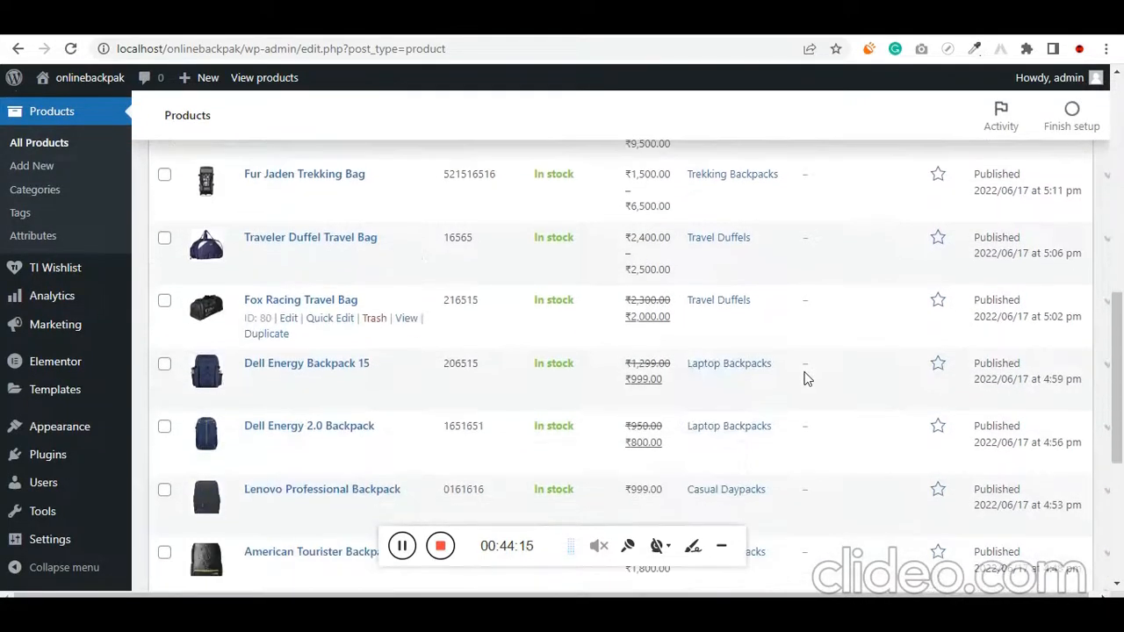
{"action": "scroll", "coordinate": [529, 409], "scroll_direction": "up", "scroll_amount": 2}
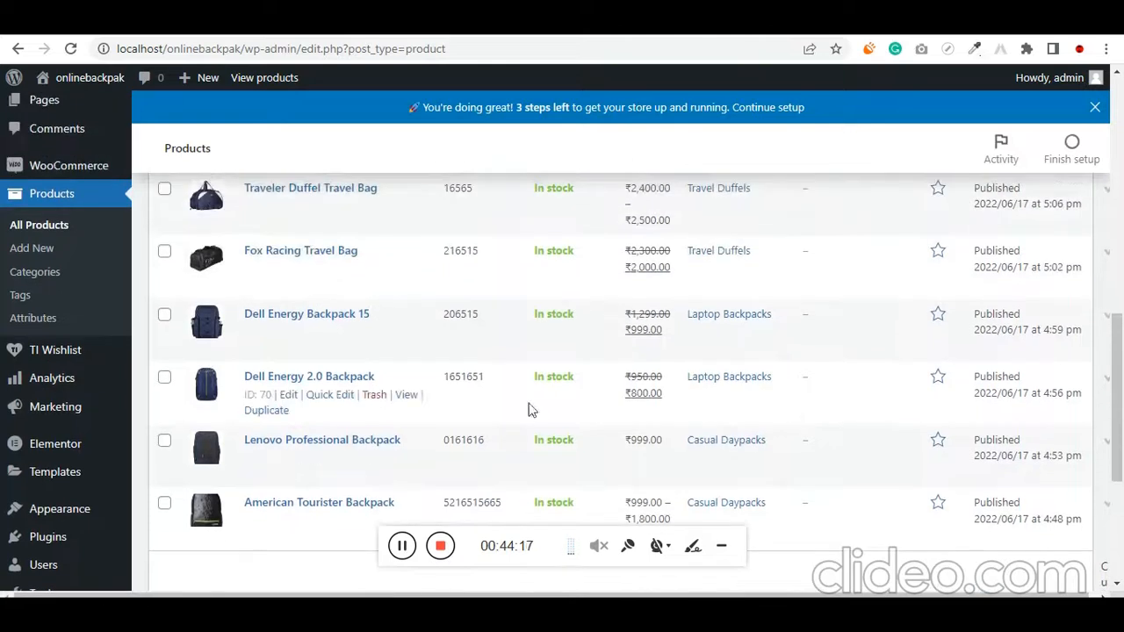
{"action": "left_click", "coordinate": [938, 335]}
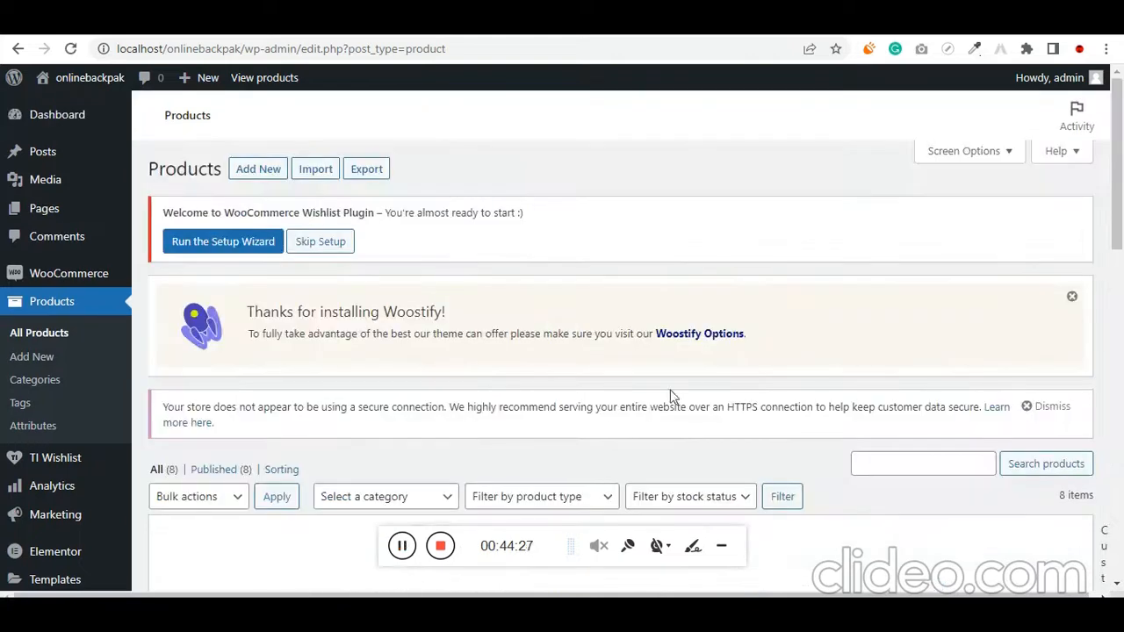
{"action": "scroll", "coordinate": [674, 397], "scroll_direction": "down", "scroll_amount": 5}
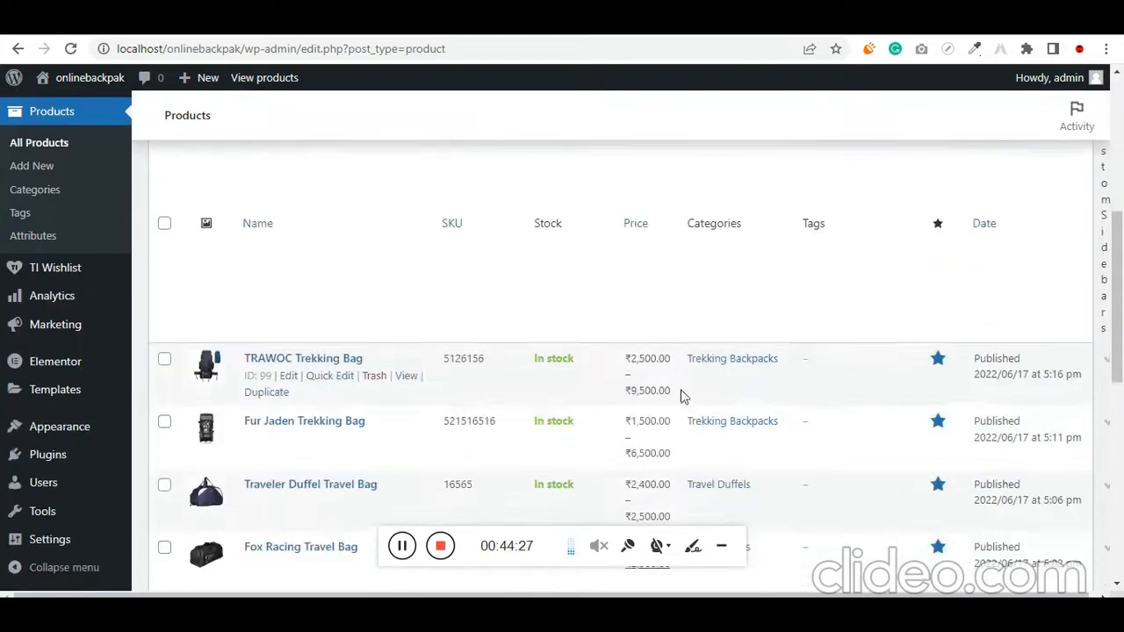
{"action": "scroll", "coordinate": [942, 477], "scroll_direction": "down", "scroll_amount": 1}
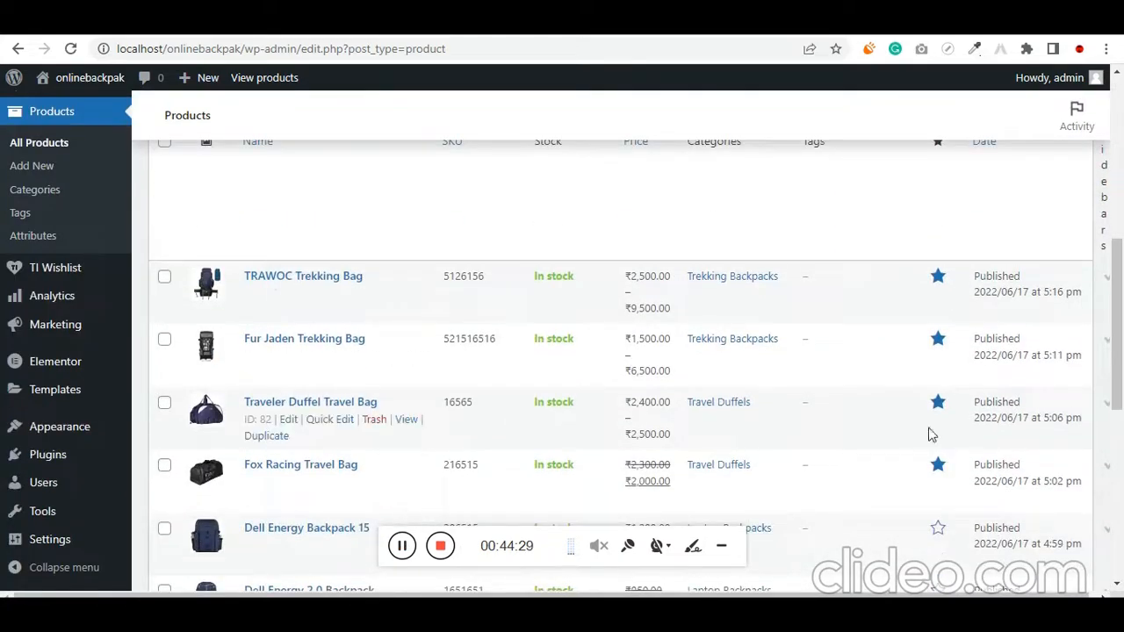
{"action": "scroll", "coordinate": [867, 419], "scroll_direction": "up", "scroll_amount": 1}
Open the store's home page for editing in Elementor
{"action": "left_click", "coordinate": [355, 22]}
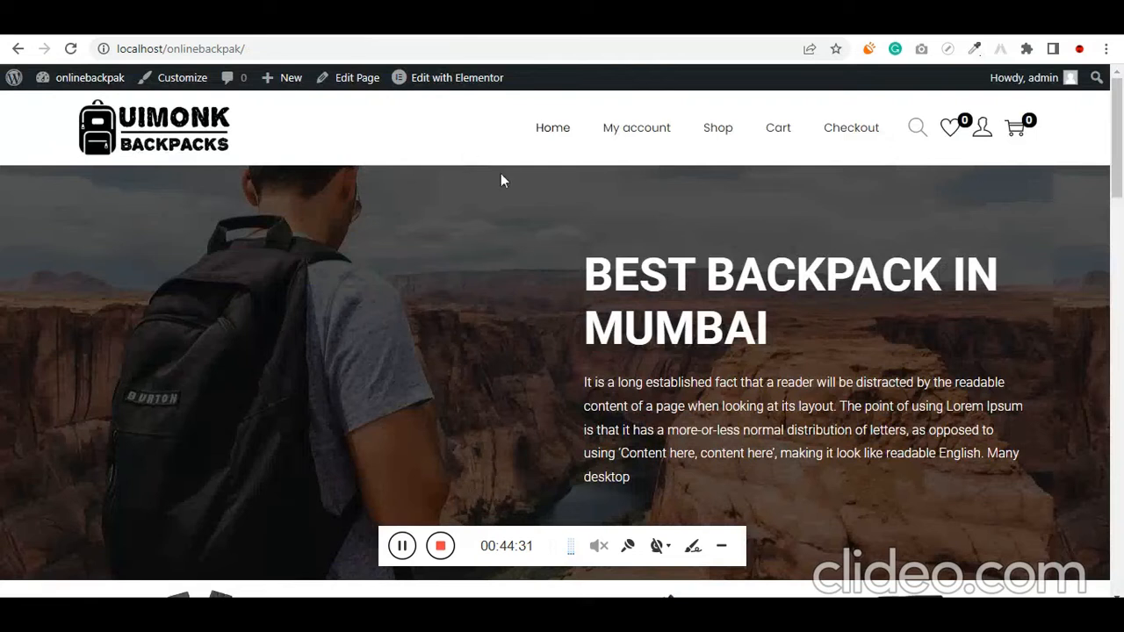
{"action": "mouse_move", "coordinate": [424, 88]}
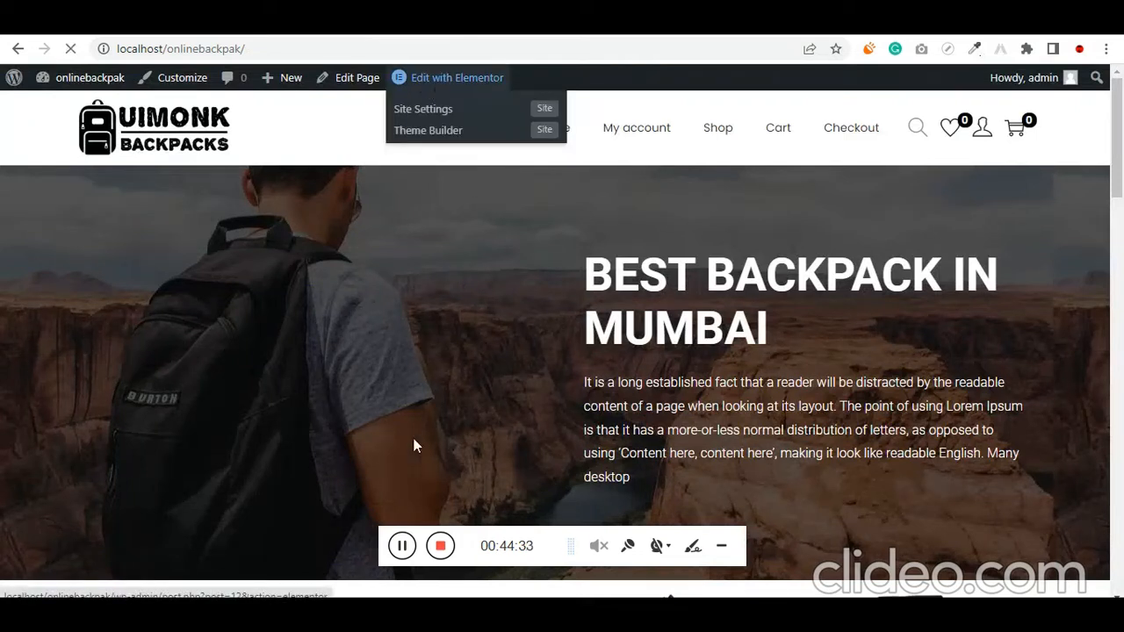
{"action": "left_click", "coordinate": [401, 546]}
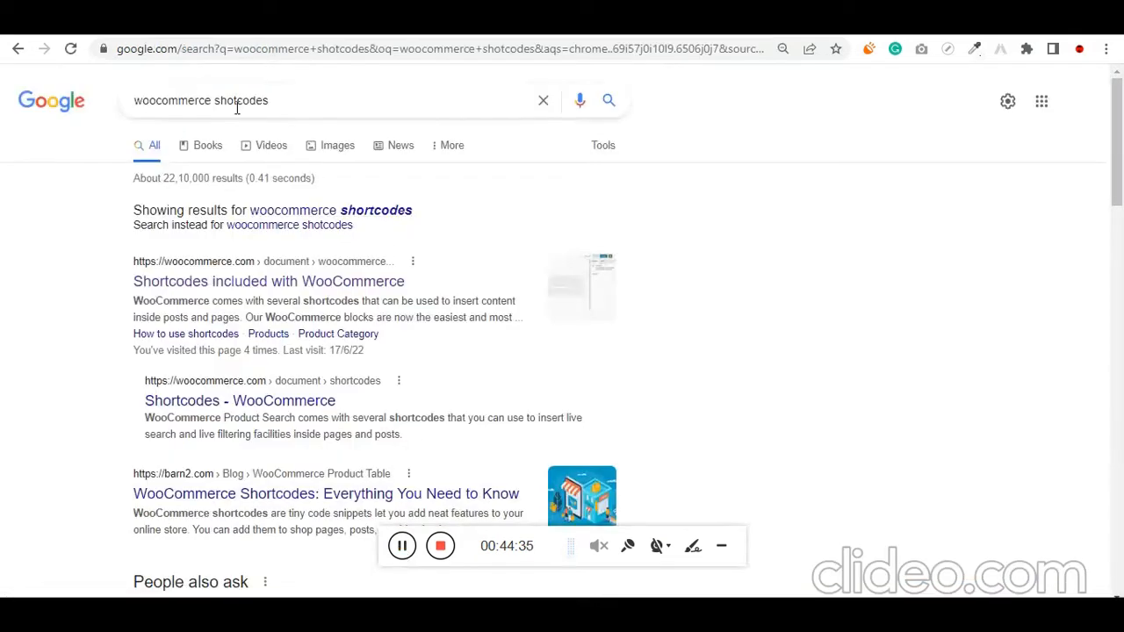
Open the Shortcodes included with WooCommerce documentation from the Google results and look through its usage and page shortcode sections
{"action": "left_click", "coordinate": [267, 283]}
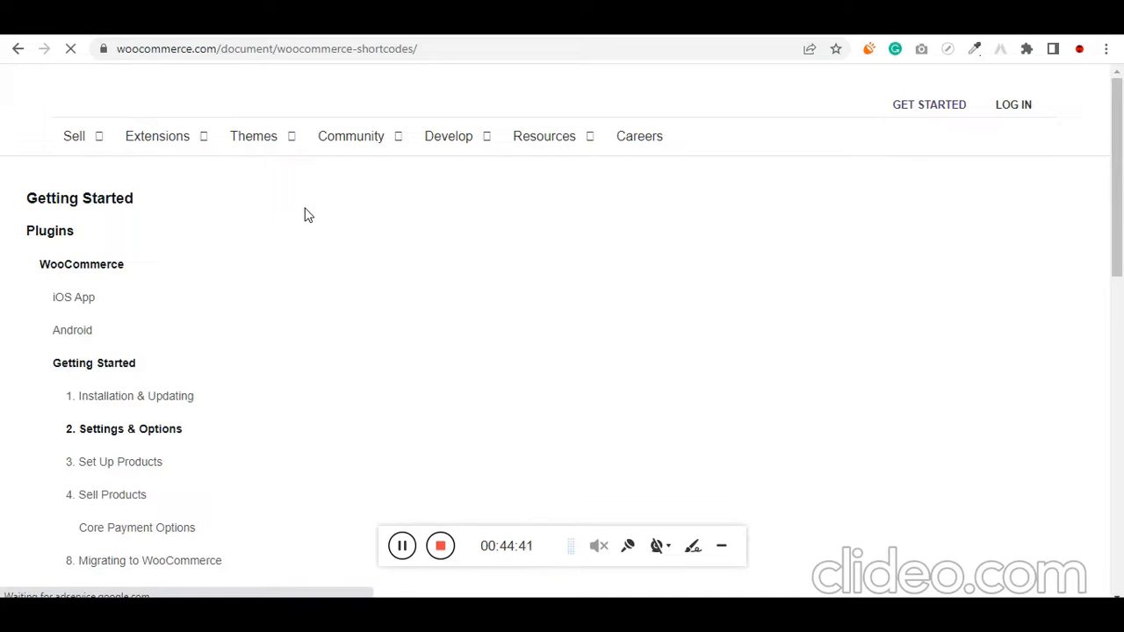
{"action": "scroll", "coordinate": [420, 307], "scroll_direction": "down", "scroll_amount": 3}
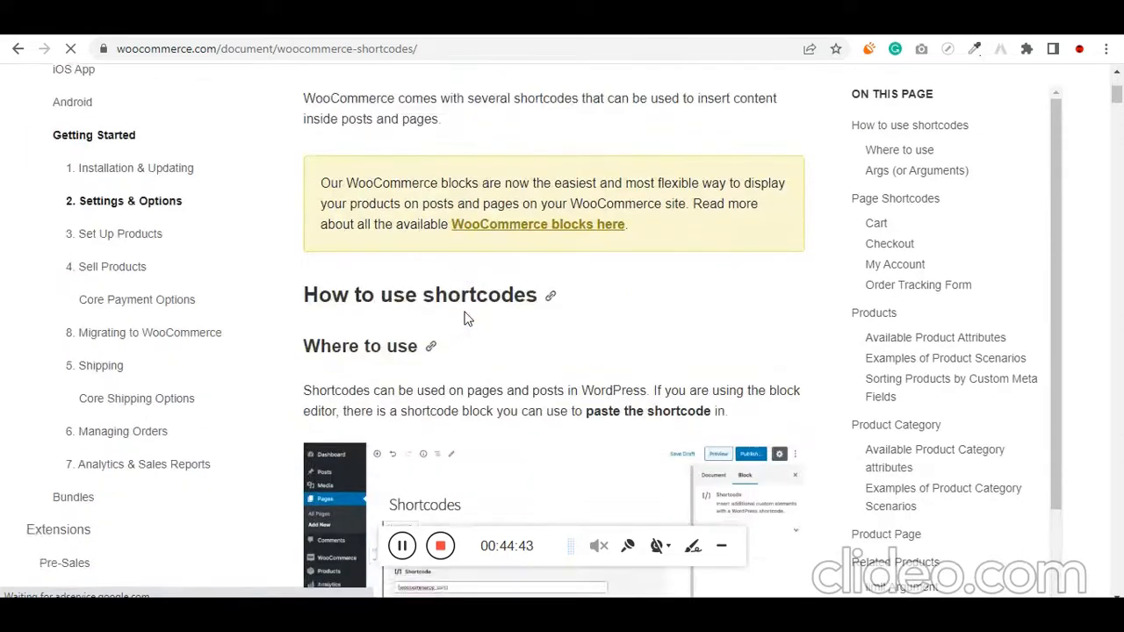
{"action": "scroll", "coordinate": [465, 316], "scroll_direction": "down", "scroll_amount": 10}
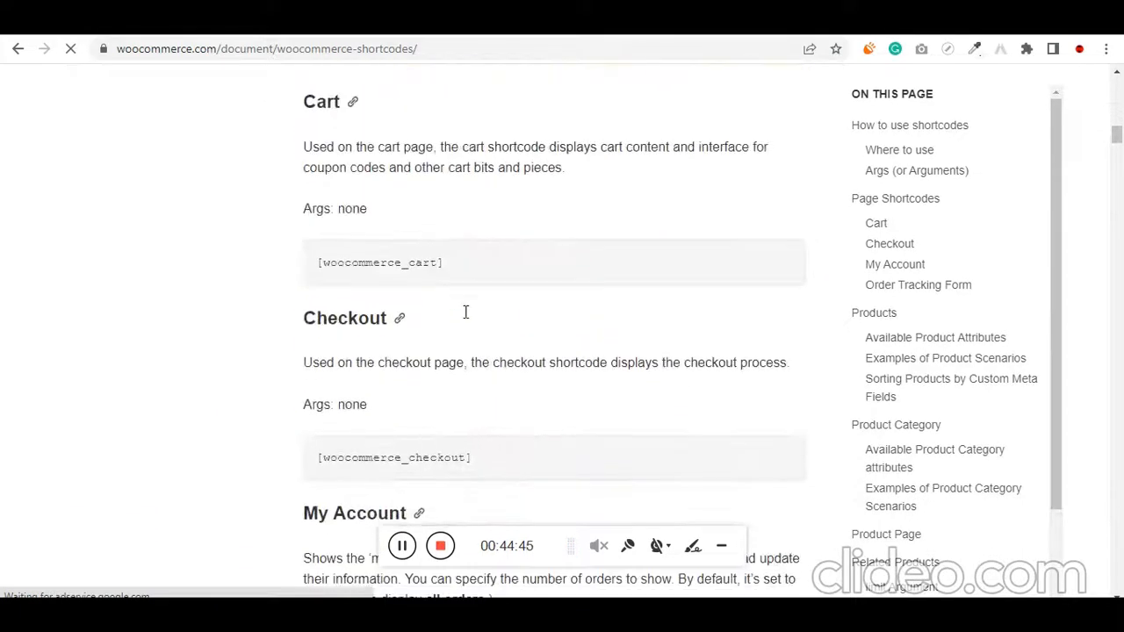
{"action": "scroll", "coordinate": [465, 313], "scroll_direction": "down", "scroll_amount": 1}
{"action": "scroll", "coordinate": [466, 314], "scroll_direction": "up", "scroll_amount": 8}
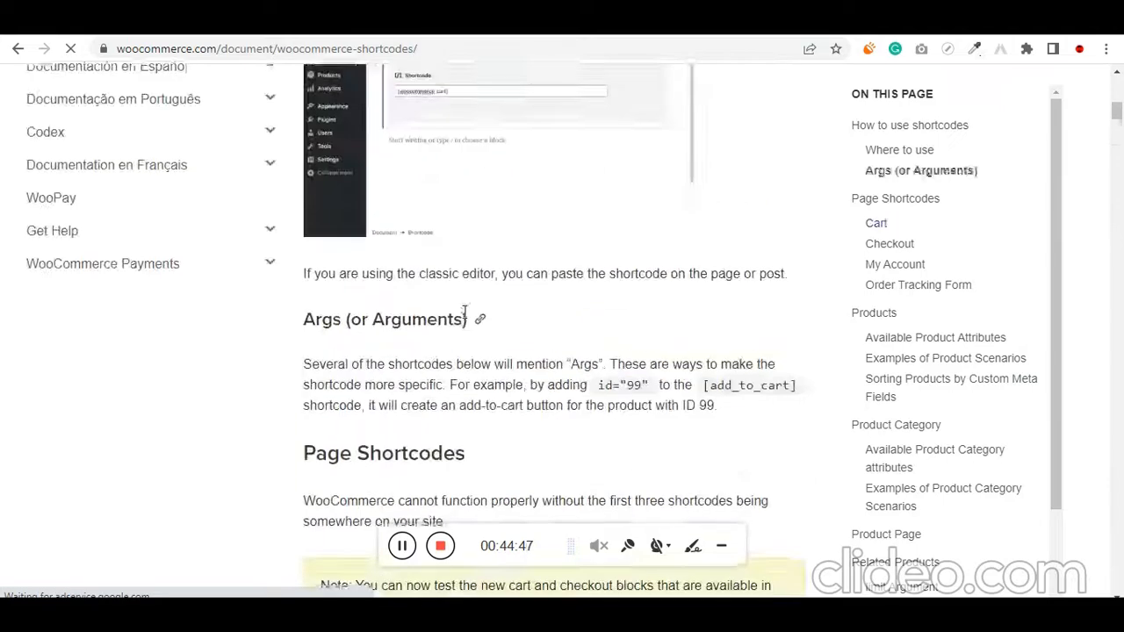
{"action": "scroll", "coordinate": [465, 313], "scroll_direction": "up", "scroll_amount": 4}
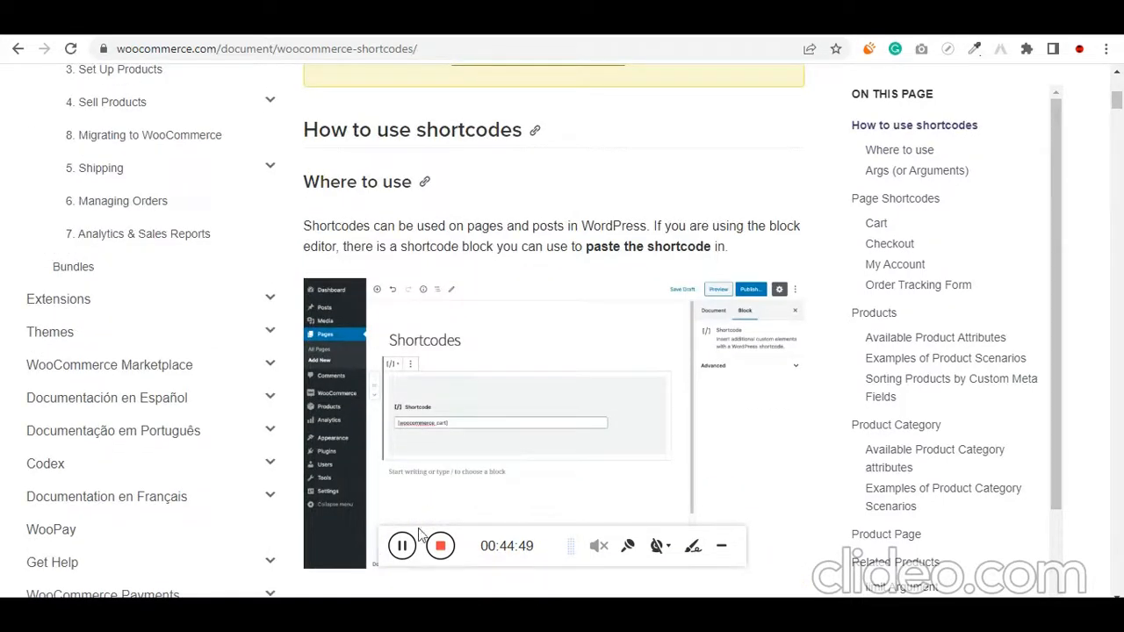
Return to the home page in Elementor, close the Navigator and insert a single-column section beneath the POPULAR BACKPACKS heading
{"action": "left_click", "coordinate": [288, 35]}
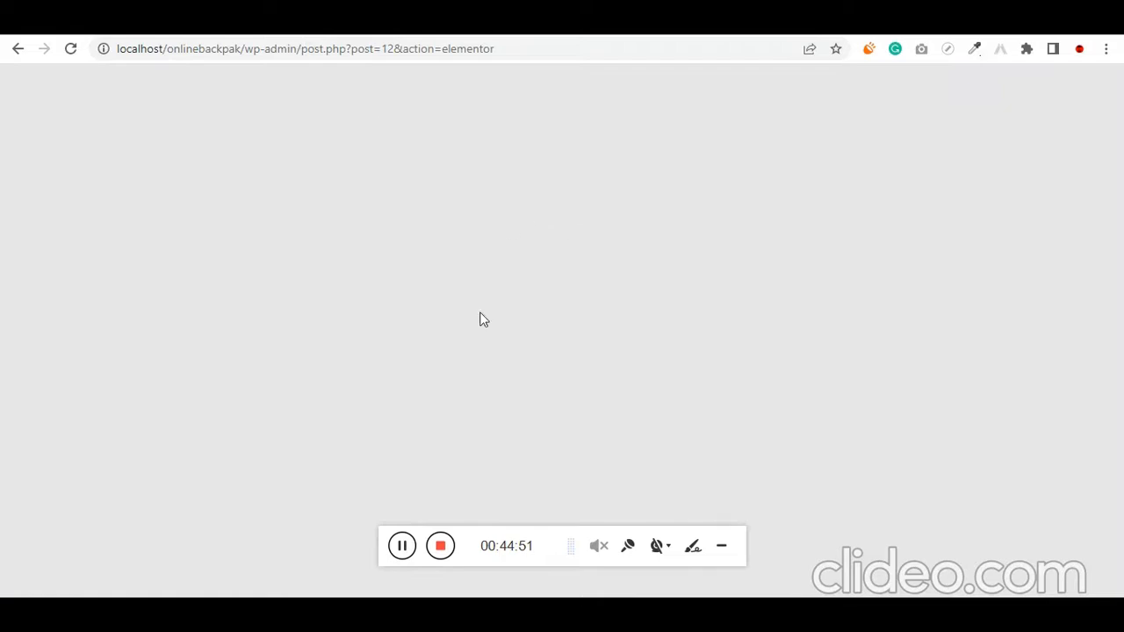
{"action": "left_click", "coordinate": [400, 545]}
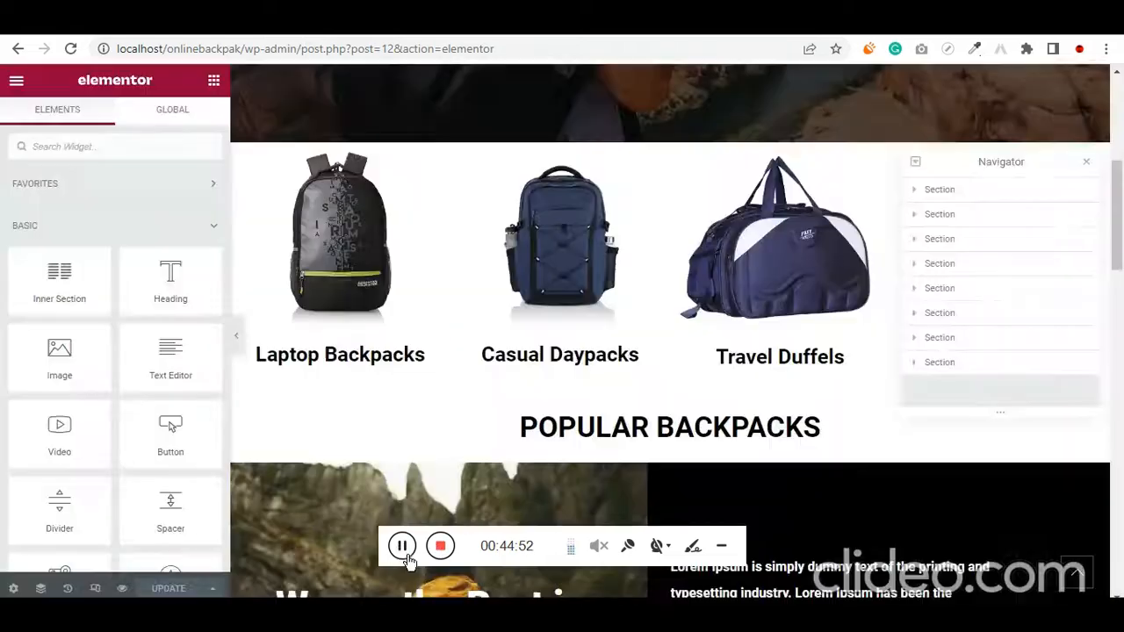
{"action": "left_click", "coordinate": [1086, 166]}
{"action": "scroll", "coordinate": [728, 452], "scroll_direction": "down", "scroll_amount": 3}
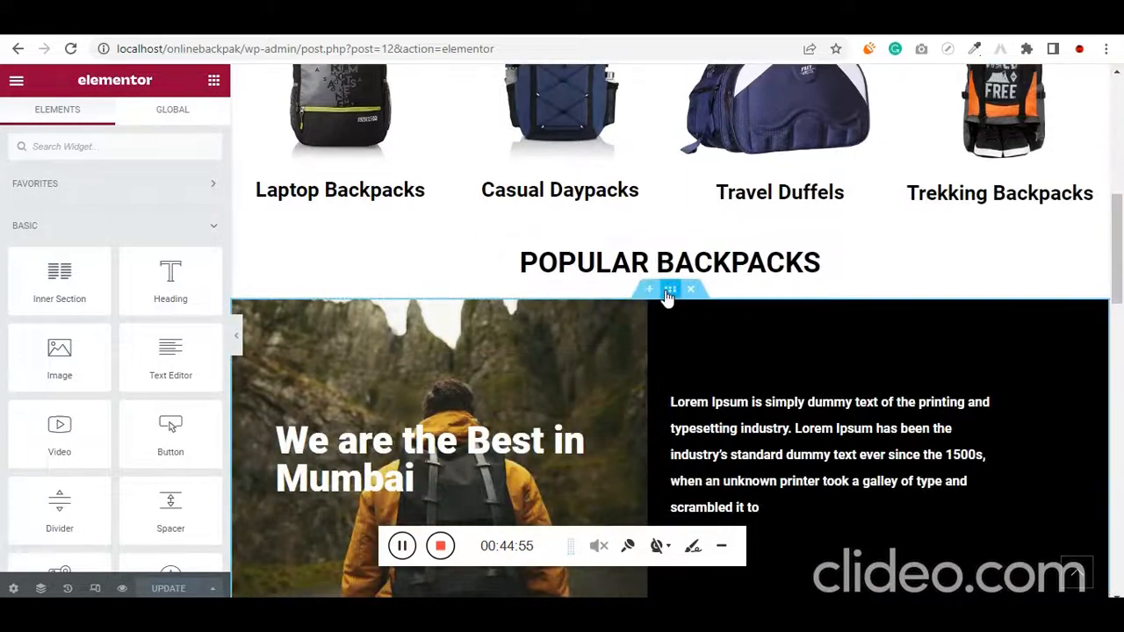
{"action": "left_click", "coordinate": [651, 293]}
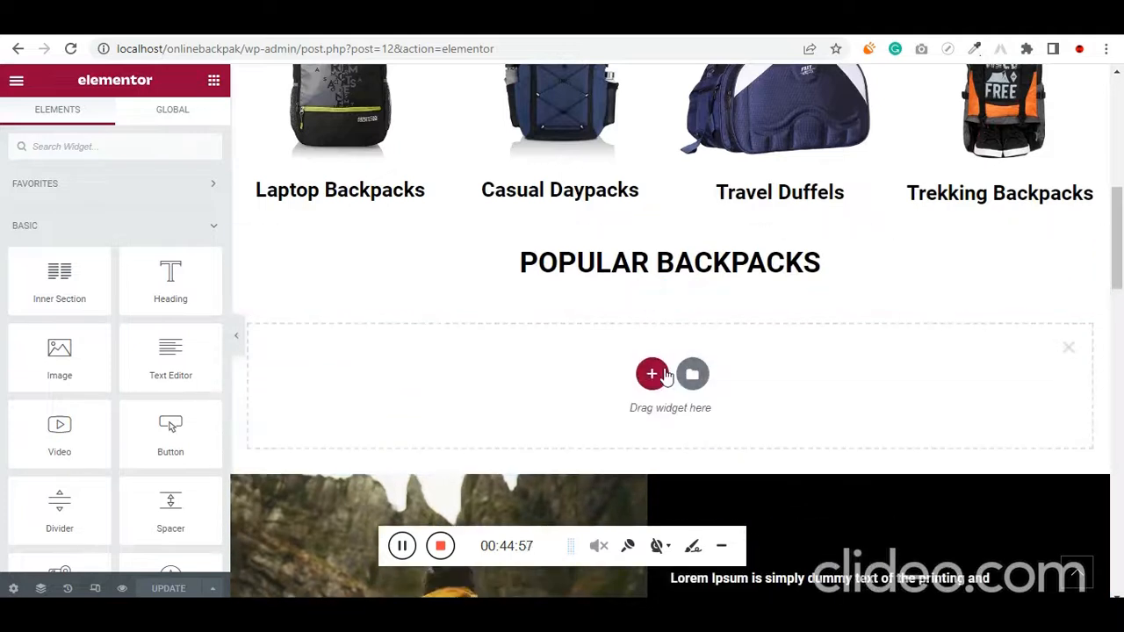
{"action": "left_click", "coordinate": [650, 373]}
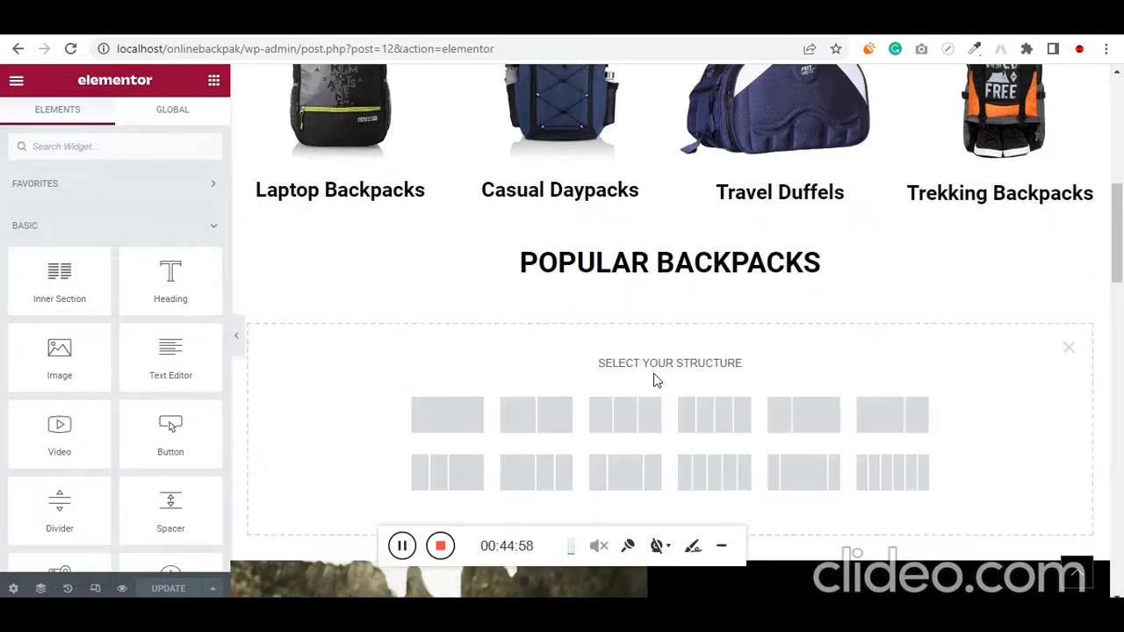
{"action": "left_click", "coordinate": [468, 429]}
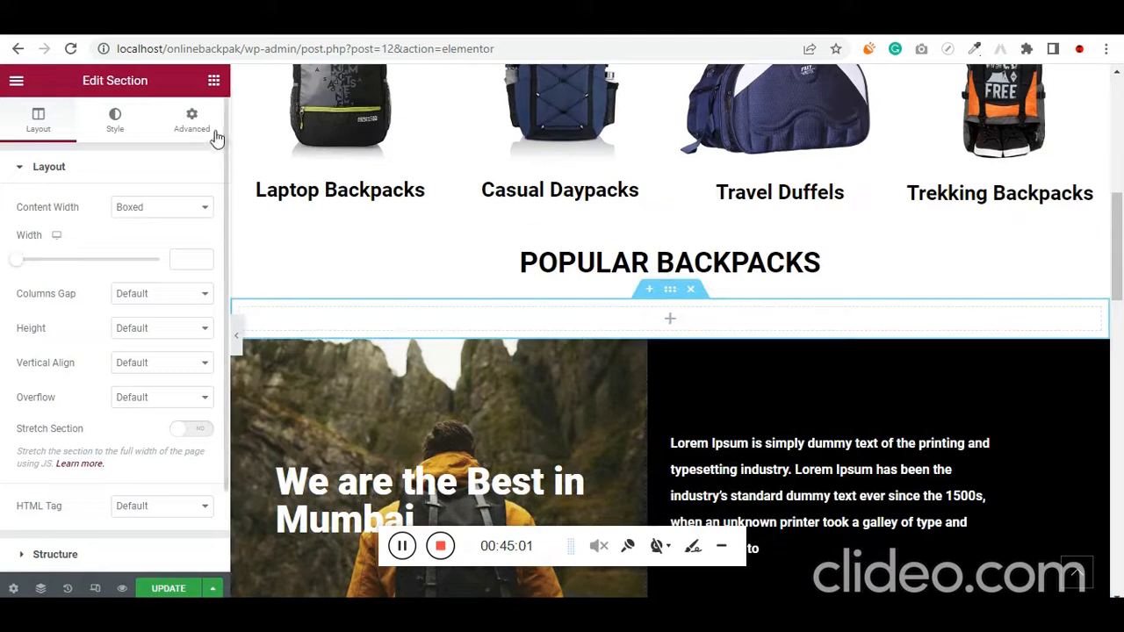
Find the Shortcode widget and place it in the empty section below the POPULAR BACKPACKS heading
{"action": "left_click", "coordinate": [214, 84]}
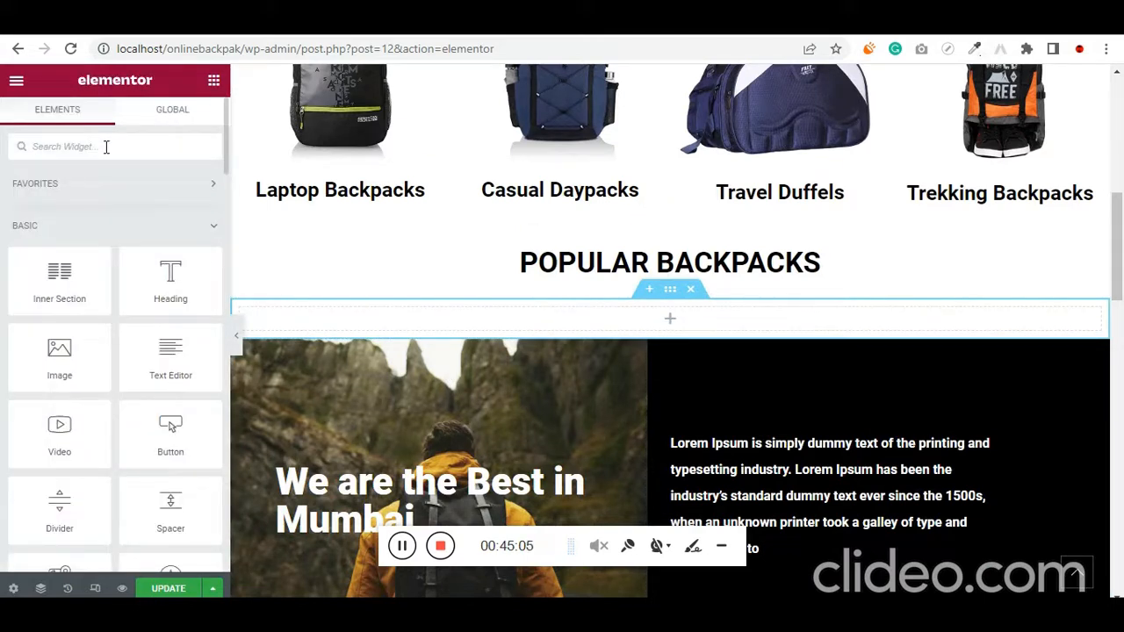
{"action": "left_click", "coordinate": [106, 147]}
{"action": "type", "text": "short"}
{"action": "left_click_drag", "start_coordinate": [62, 196], "coordinate": [640, 319]}
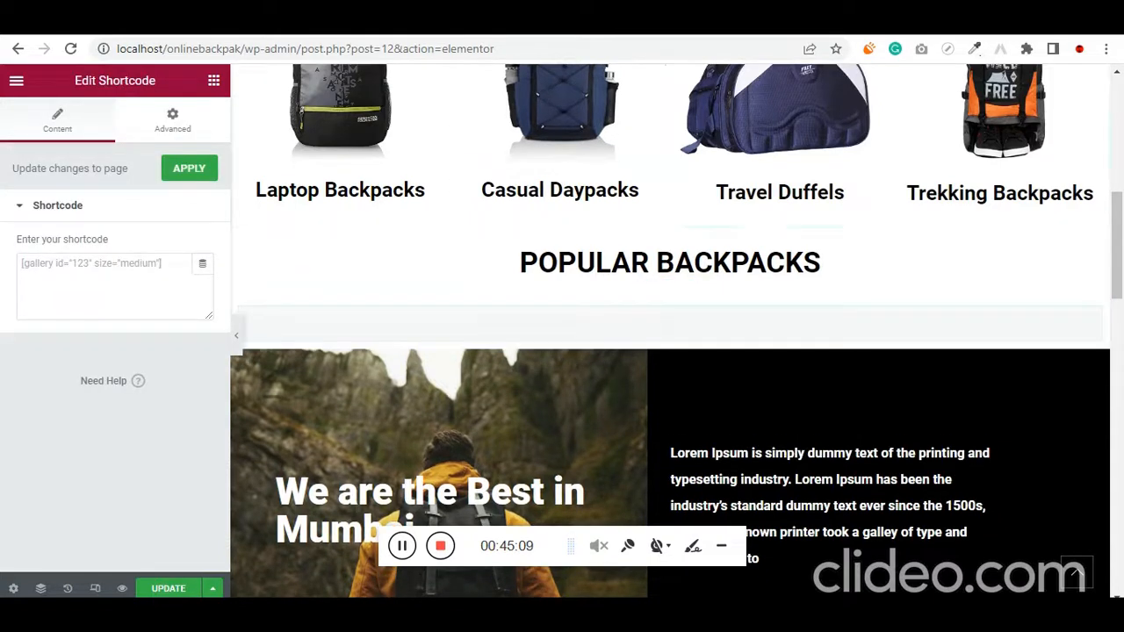
Copy the featured products shortcode from the WooCommerce documentation into the widget, apply it as [products limit="4" columns="4" visibility="featured" ]
{"action": "key", "text": "alt+Tab"}
{"action": "triple_click", "coordinate": [462, 428]}
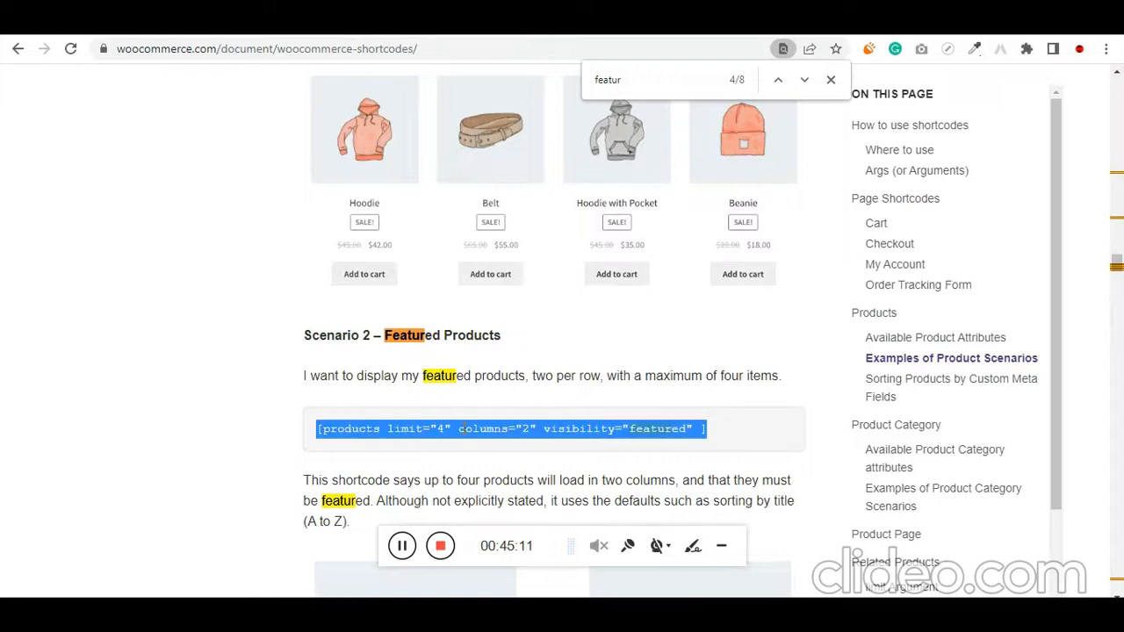
{"action": "key", "text": "ctrl+c"}
{"action": "key", "text": "alt+Tab"}
{"action": "left_click", "coordinate": [138, 274]}
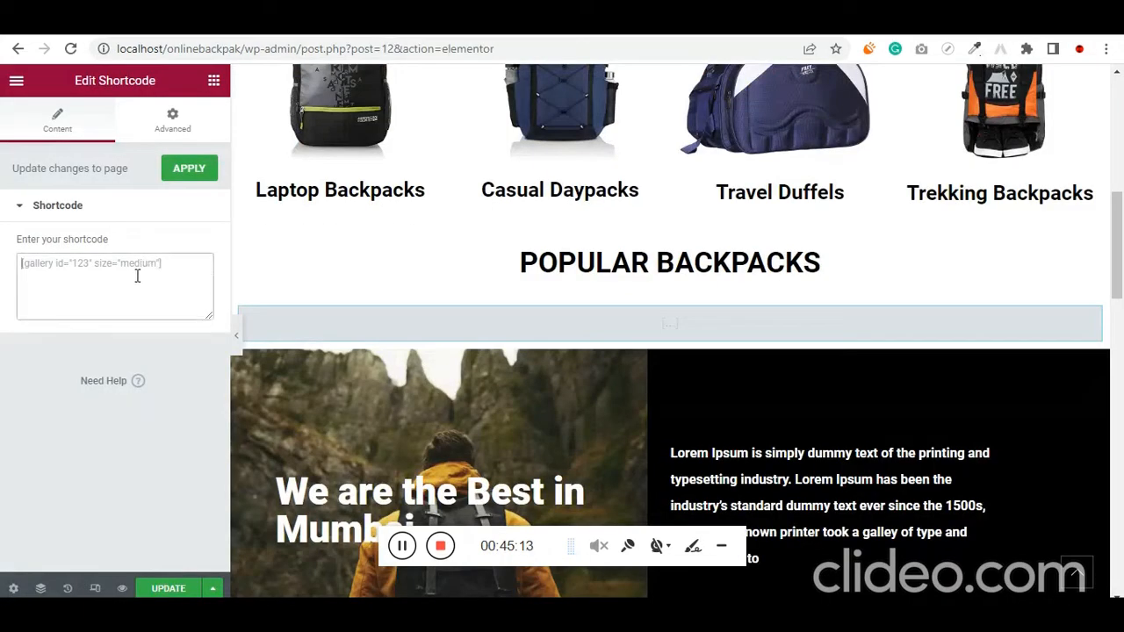
{"action": "key", "text": "ctrl+v"}
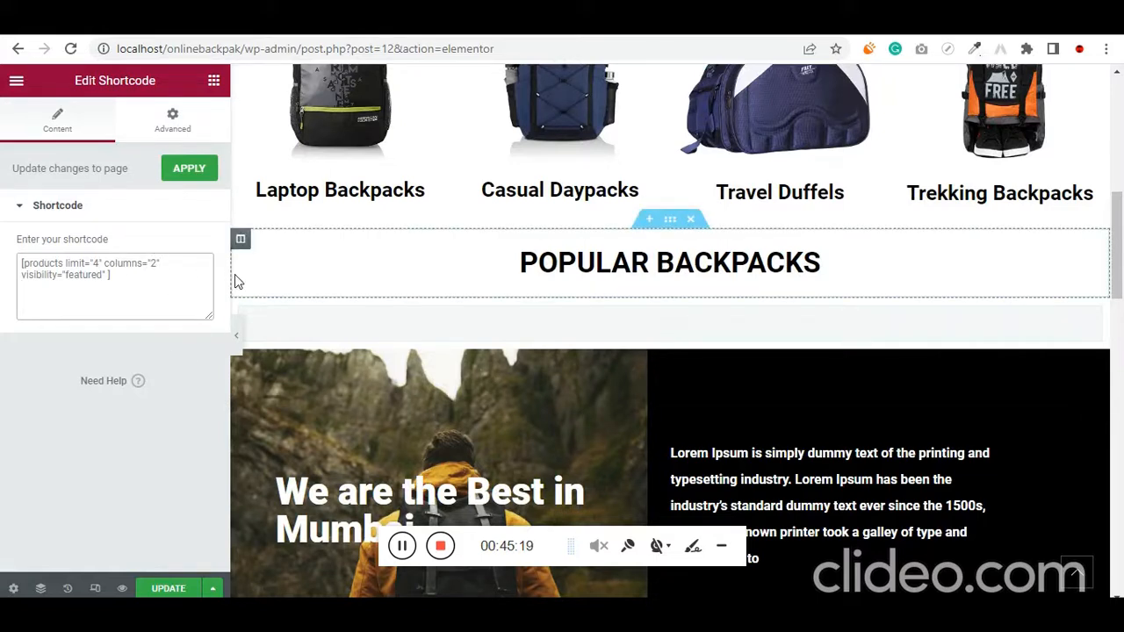
{"action": "left_click", "coordinate": [182, 171]}
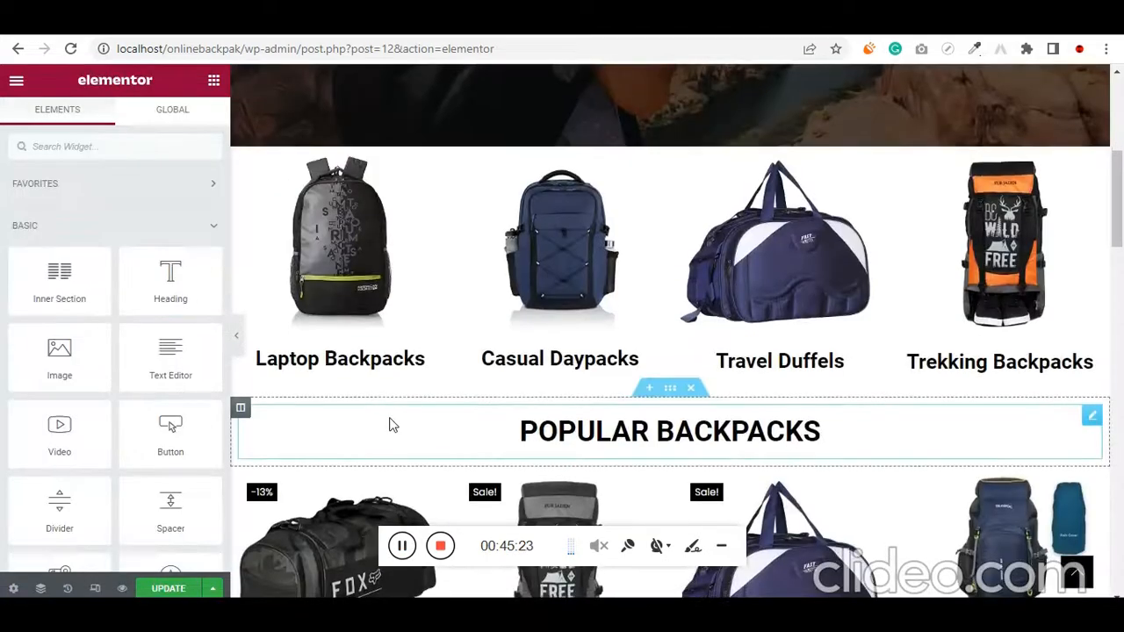
Review the featured products beneath POPULAR BACKPACKS and copy the Shortcode widget that displays them
{"action": "scroll", "coordinate": [389, 425], "scroll_direction": "down", "scroll_amount": 2}
{"action": "scroll", "coordinate": [395, 404], "scroll_direction": "down", "scroll_amount": 2}
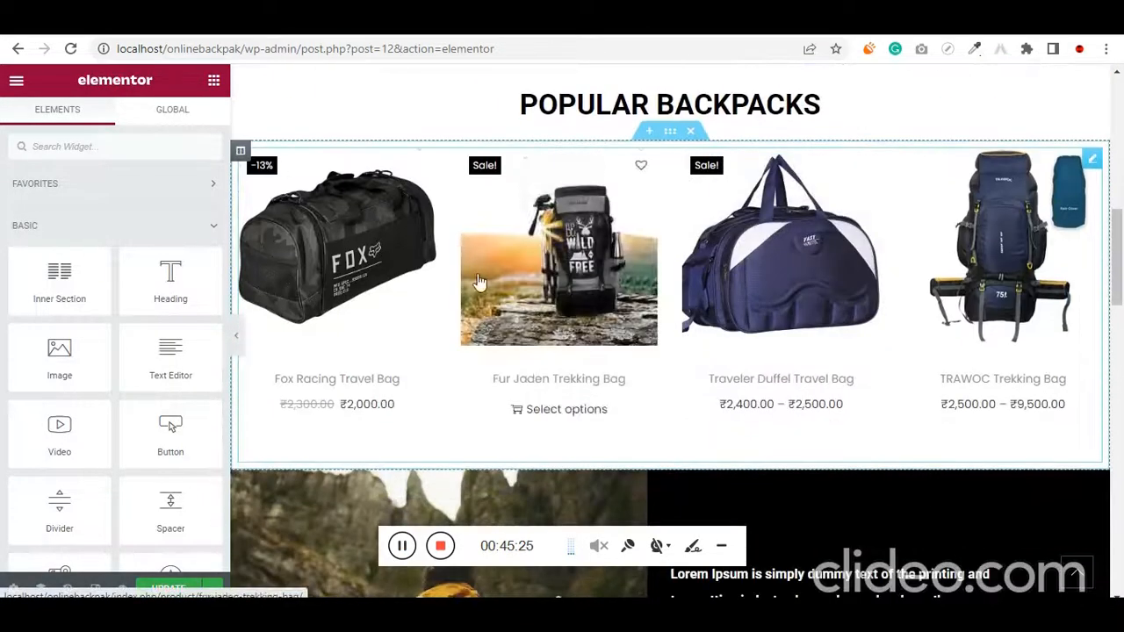
{"action": "scroll", "coordinate": [644, 276], "scroll_direction": "up", "scroll_amount": 2}
{"action": "scroll", "coordinate": [606, 316], "scroll_direction": "down", "scroll_amount": 5}
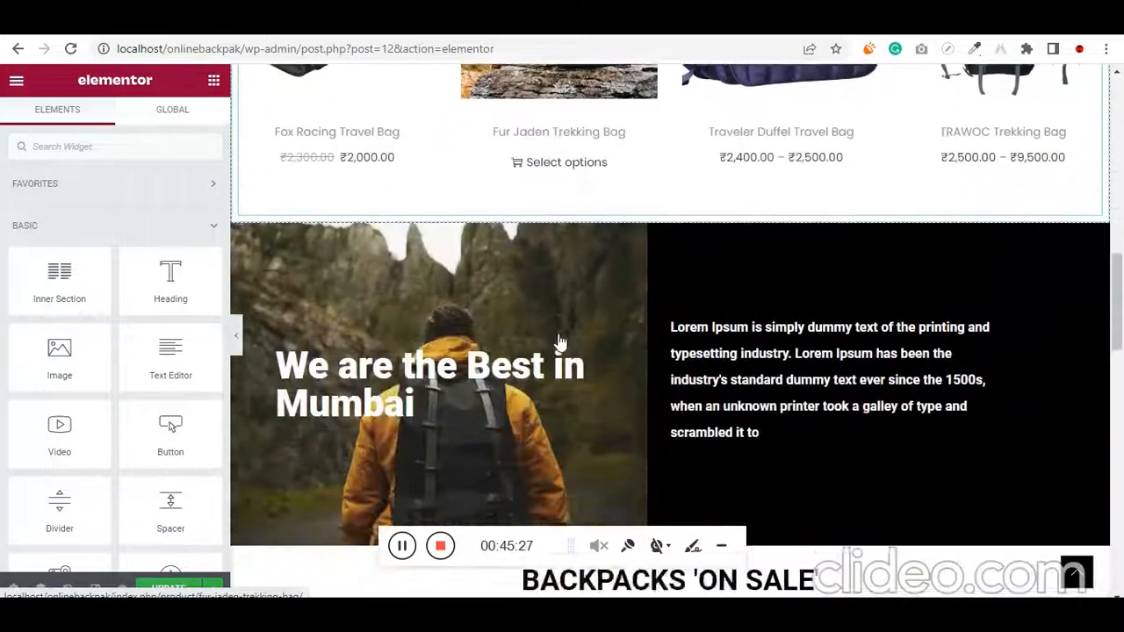
{"action": "scroll", "coordinate": [559, 341], "scroll_direction": "up", "scroll_amount": 3}
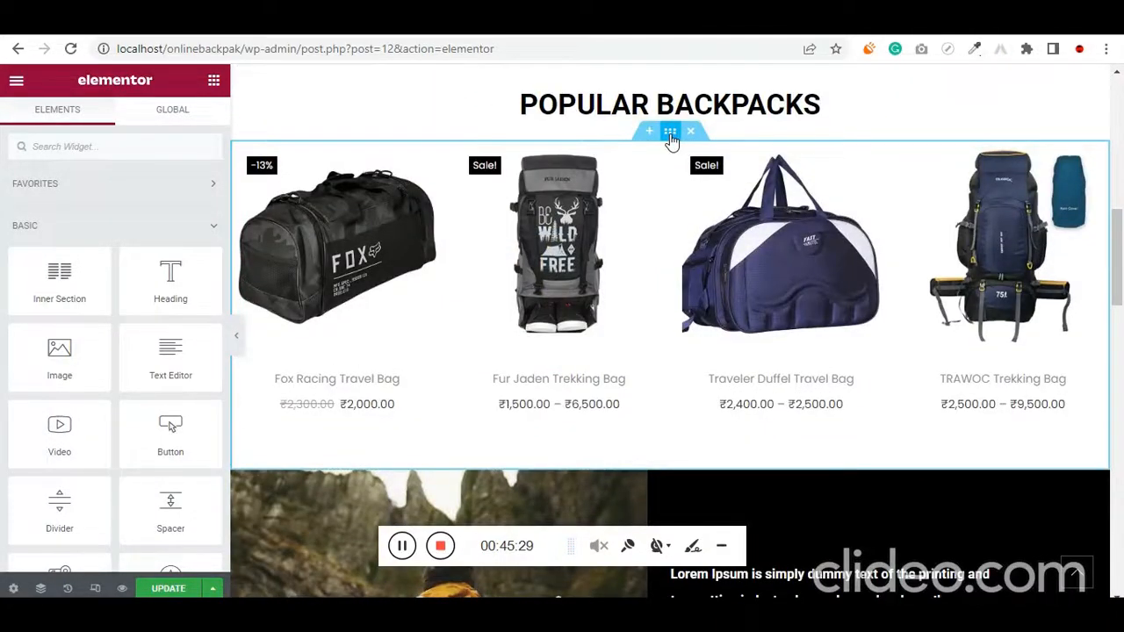
{"action": "right_click", "coordinate": [669, 133]}
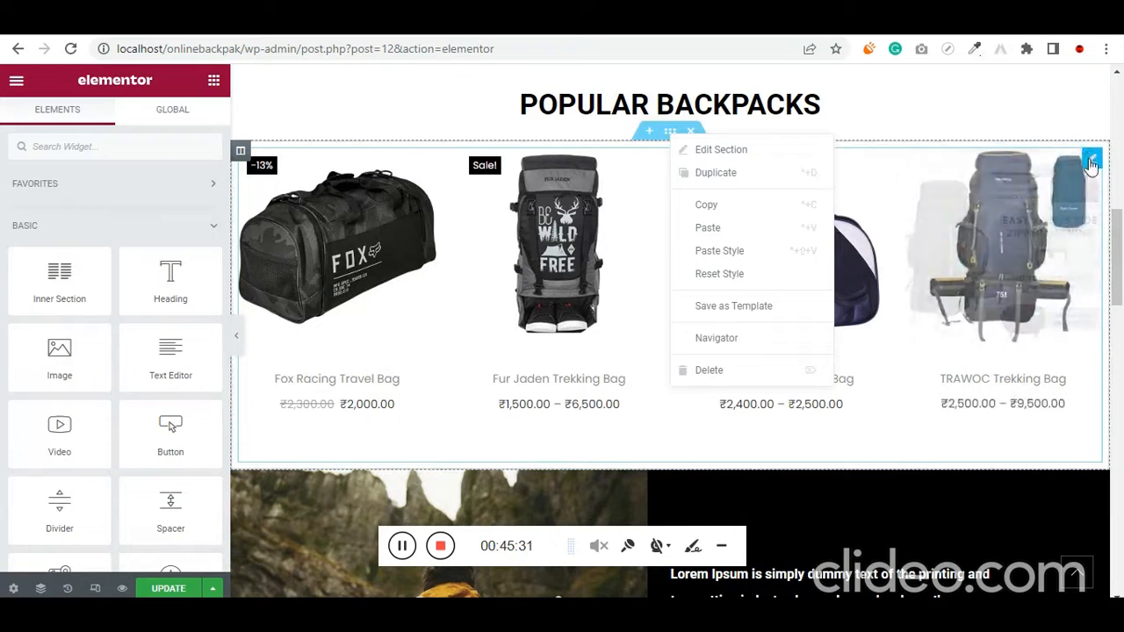
{"action": "right_click", "coordinate": [1089, 165]}
{"action": "left_click", "coordinate": [1025, 232]}
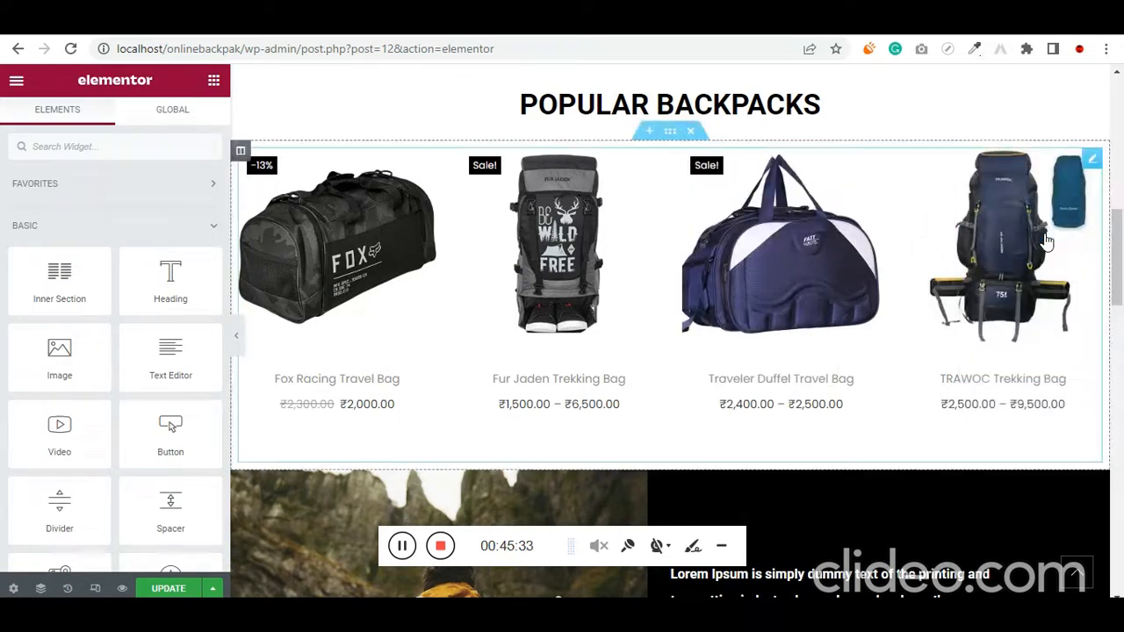
Insert a single-column section beneath the BACKPACKS 'ON SALE' heading and paste the copied Shortcode widget into it
{"action": "scroll", "coordinate": [875, 304], "scroll_direction": "down", "scroll_amount": 1}
{"action": "scroll", "coordinate": [873, 304], "scroll_direction": "down", "scroll_amount": 5}
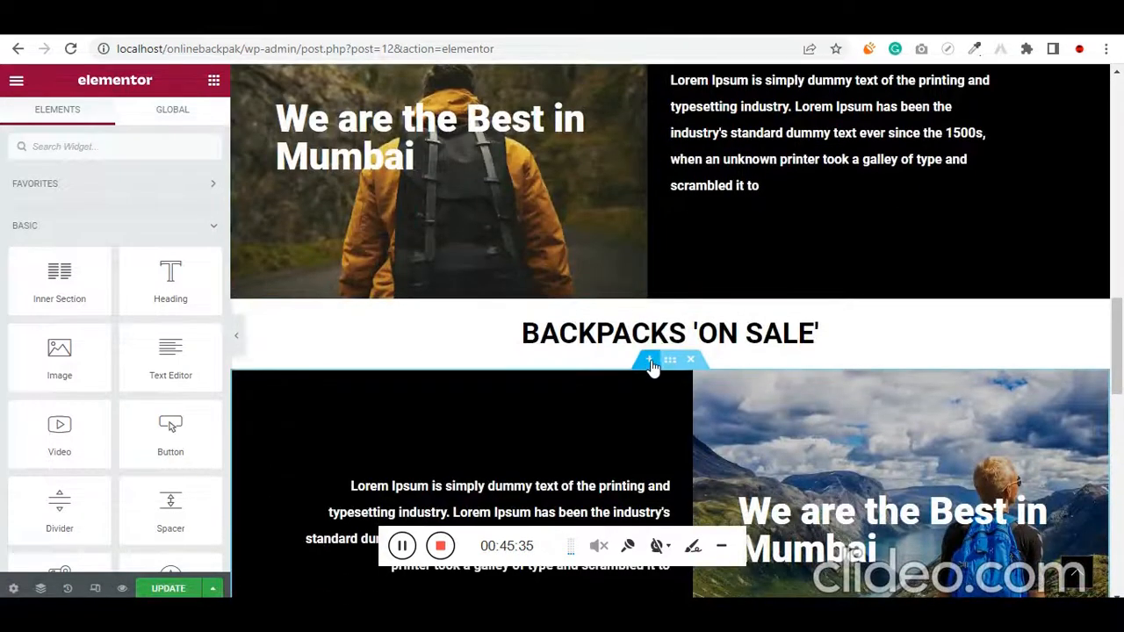
{"action": "left_click", "coordinate": [650, 365]}
{"action": "left_click", "coordinate": [649, 443]}
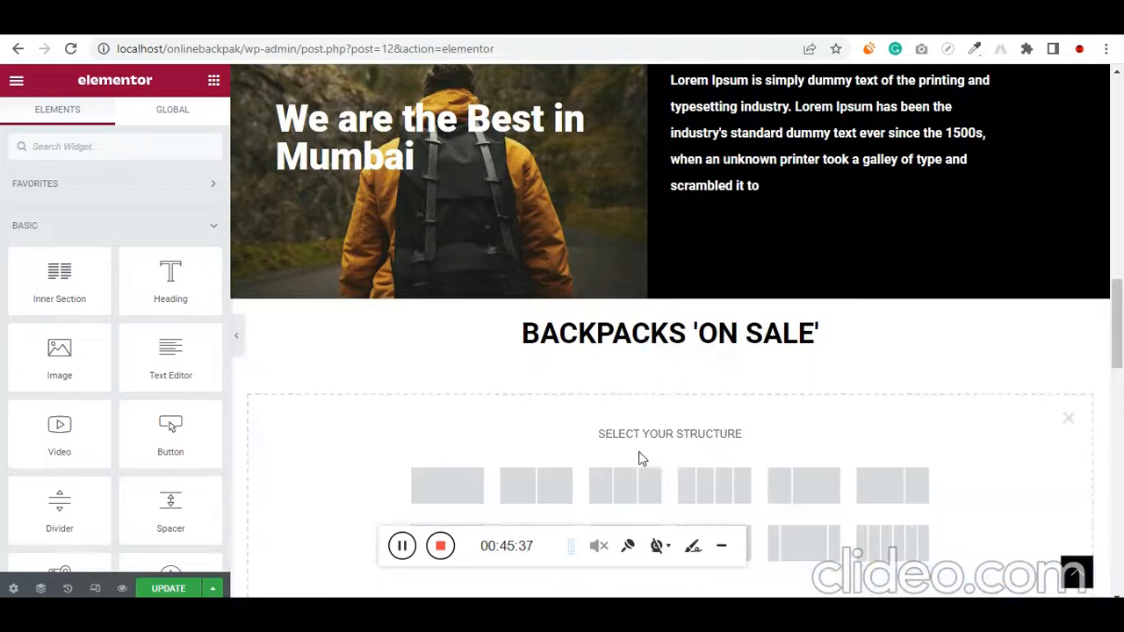
{"action": "left_click", "coordinate": [446, 488]}
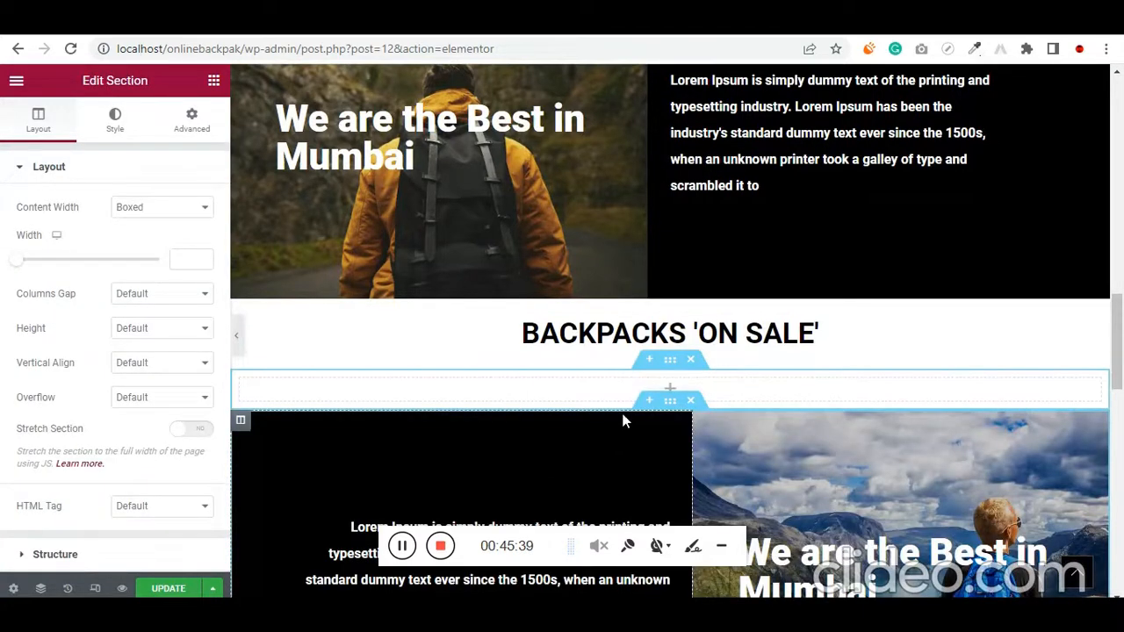
{"action": "right_click", "coordinate": [751, 393]}
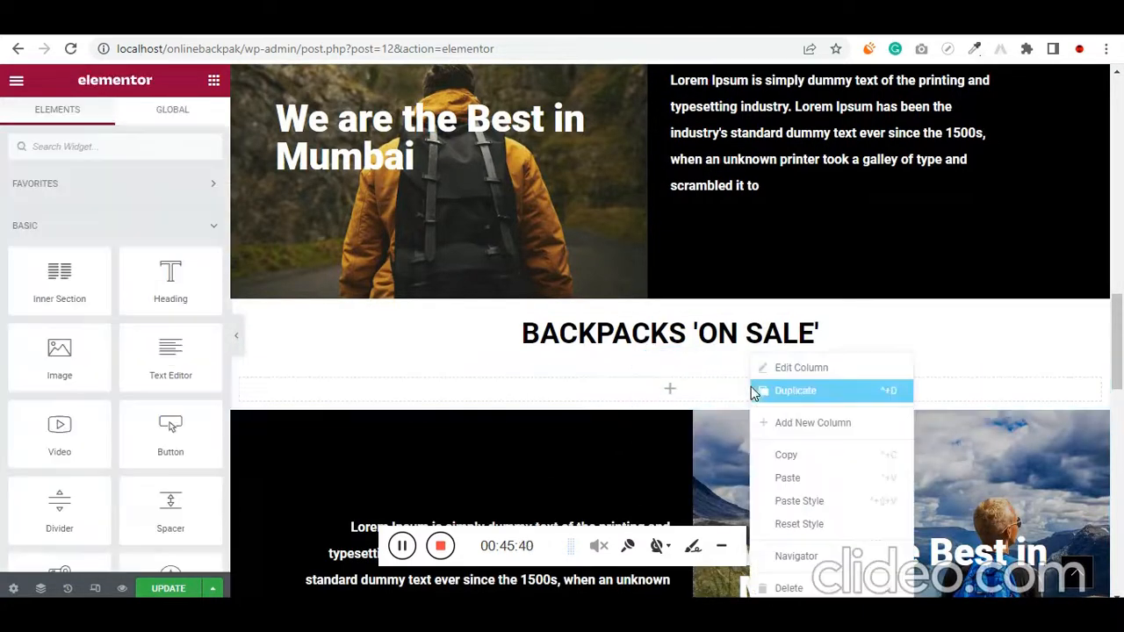
{"action": "left_click", "coordinate": [807, 478]}
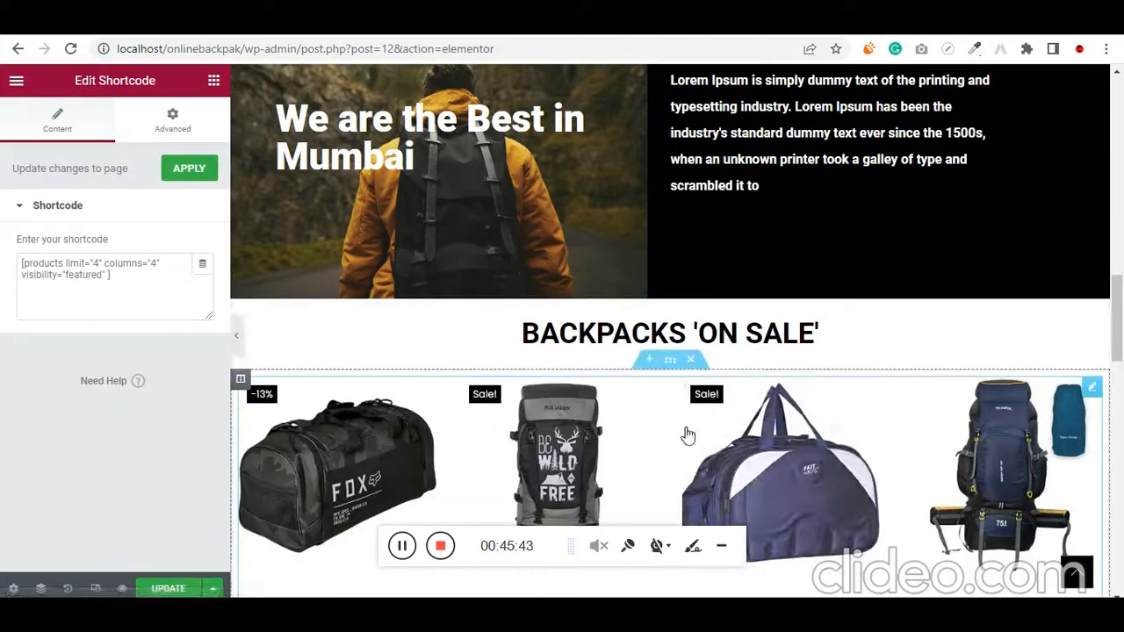
Search the WooCommerce shortcodes documentation for "sale" and find the Scenario 1 – Random Sale Items example
{"action": "scroll", "coordinate": [685, 430], "scroll_direction": "down", "scroll_amount": 1}
{"action": "key", "text": "alt+Tab"}
{"action": "key", "text": "ctrl+f"}
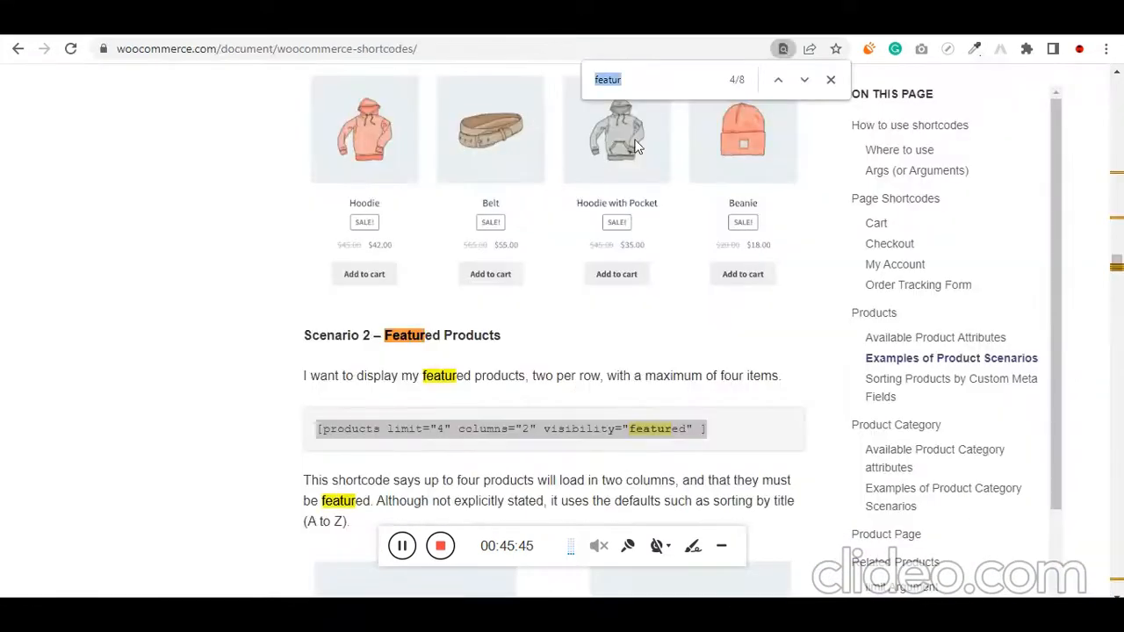
{"action": "type", "text": "sale"}
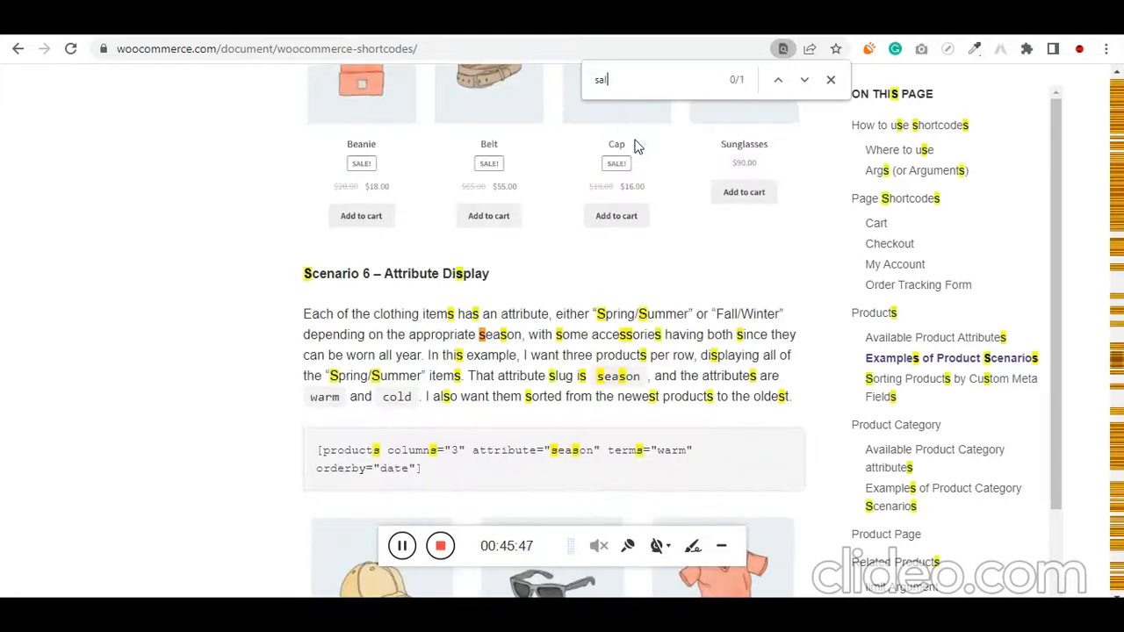
{"action": "key", "text": "Return"}
{"action": "key", "text": "Return"}
{"action": "key", "text": "Return"}
{"action": "key", "text": "Return"}
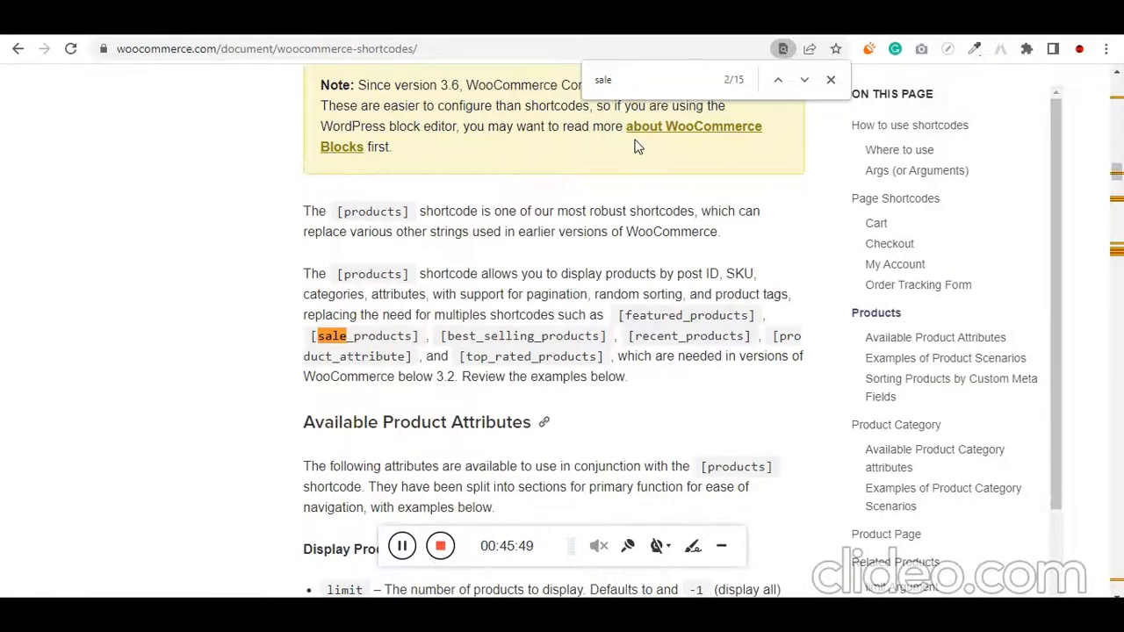
{"action": "key", "text": "Return"}
{"action": "key", "text": "Return"}
{"action": "key", "text": "Return"}
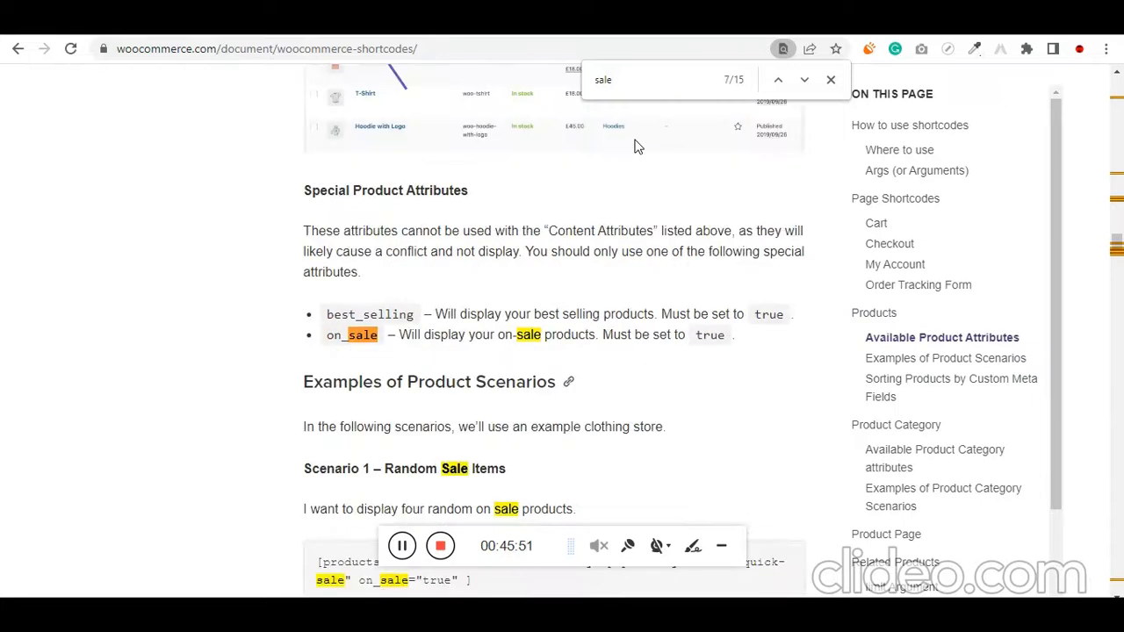
{"action": "key", "text": "Return"}
{"action": "key", "text": "Return"}
{"action": "key", "text": "Return"}
{"action": "key", "text": "Return"}
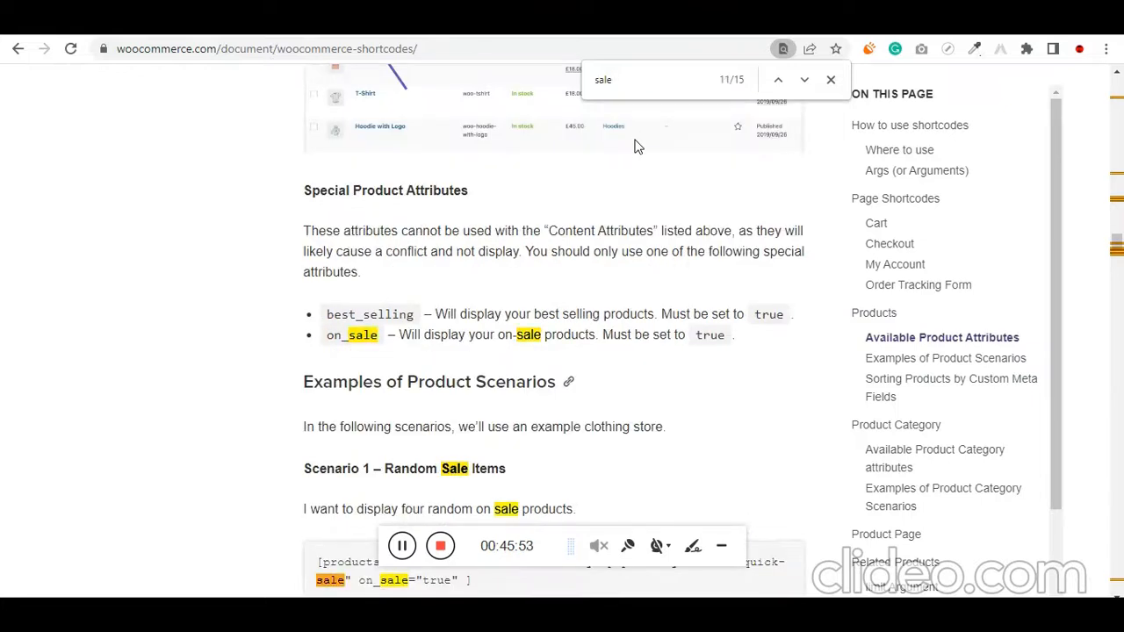
{"action": "scroll", "coordinate": [638, 147], "scroll_direction": "down", "scroll_amount": 2}
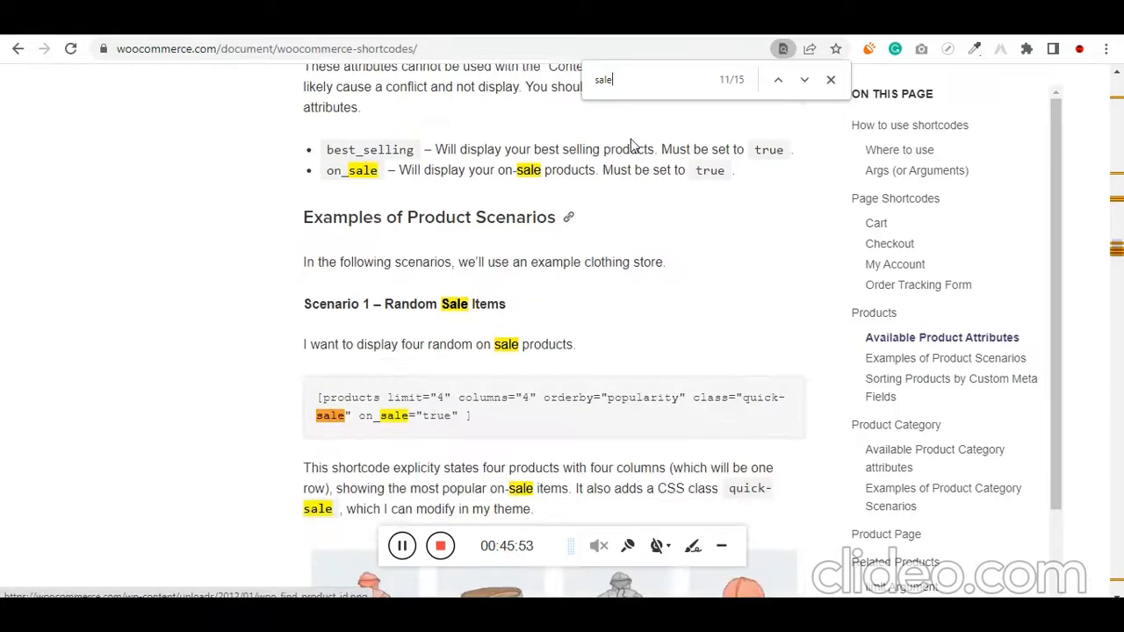
Replace the pasted widget's shortcode with the documentation's [products limit="4" columns="4" orderby="popularity" class="quick-sale" on_sale="true" ] and check the products
{"action": "triple_click", "coordinate": [408, 433]}
{"action": "key", "text": "ctrl+Tab"}
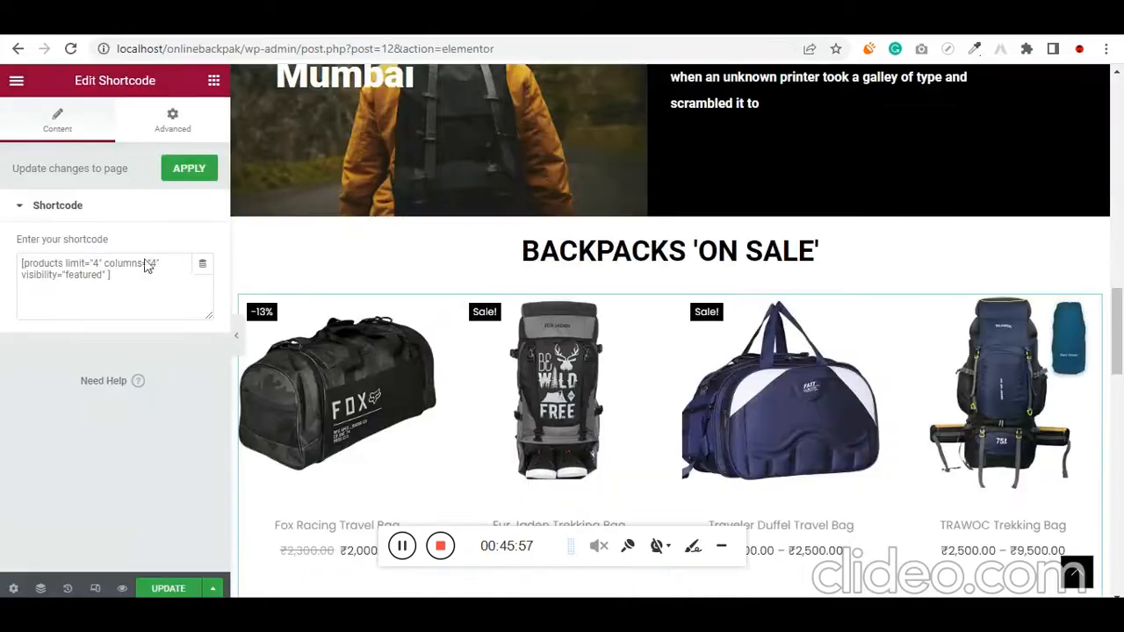
{"action": "left_click", "coordinate": [198, 291]}
{"action": "key", "text": "ctrl+a"}
{"action": "key", "text": "ctrl+v"}
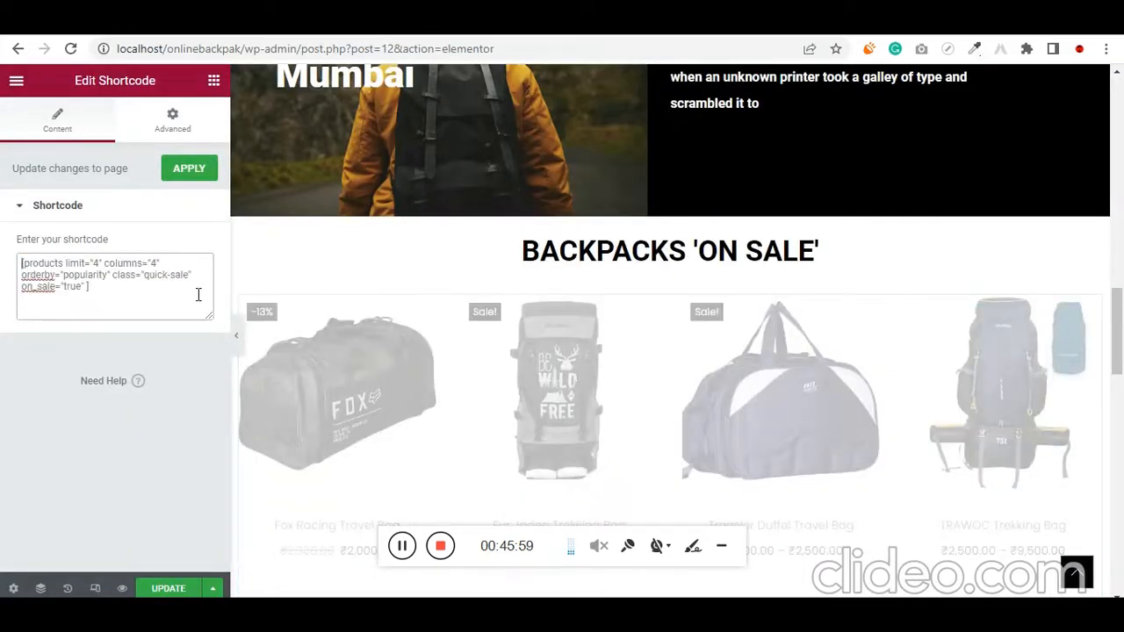
{"action": "scroll", "coordinate": [628, 306], "scroll_direction": "down", "scroll_amount": 3}
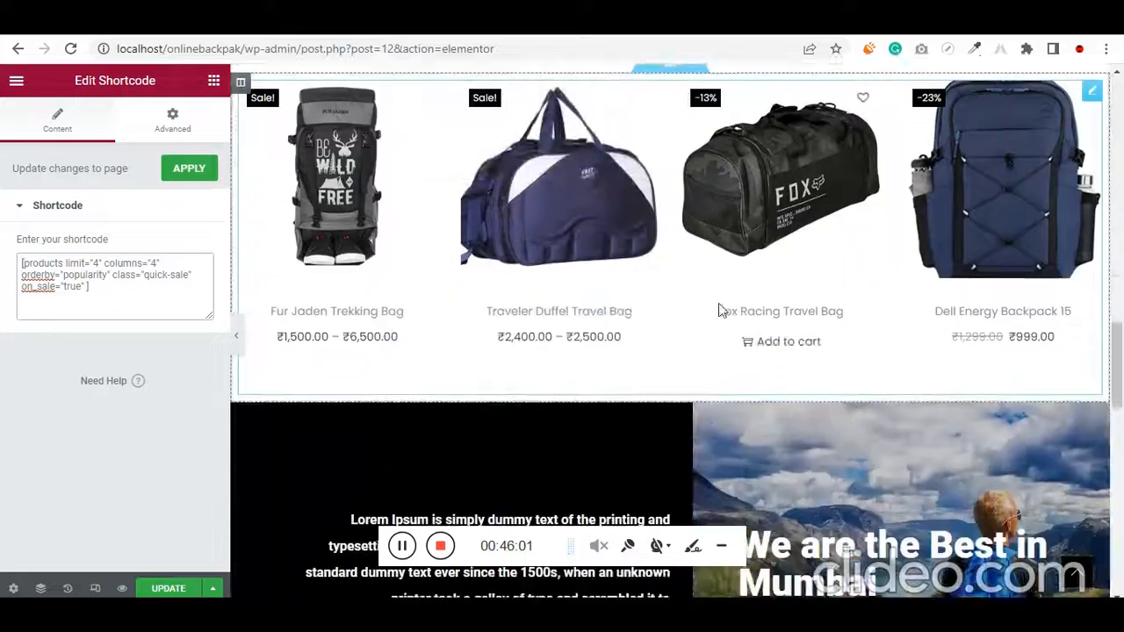
{"action": "scroll", "coordinate": [782, 302], "scroll_direction": "up", "scroll_amount": 6}
{"action": "scroll", "coordinate": [709, 333], "scroll_direction": "down", "scroll_amount": 3}
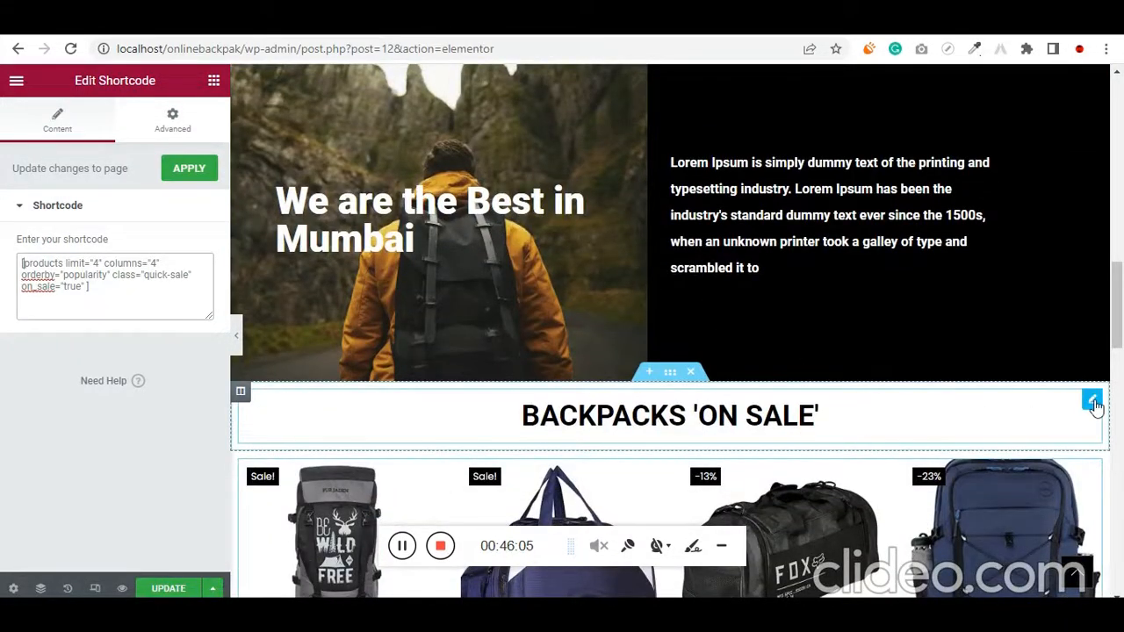
Unlink the BACKPACKS 'ON SALE' heading's padding values and set its top padding to 20 px
{"action": "left_click", "coordinate": [1093, 402]}
{"action": "left_click", "coordinate": [188, 114]}
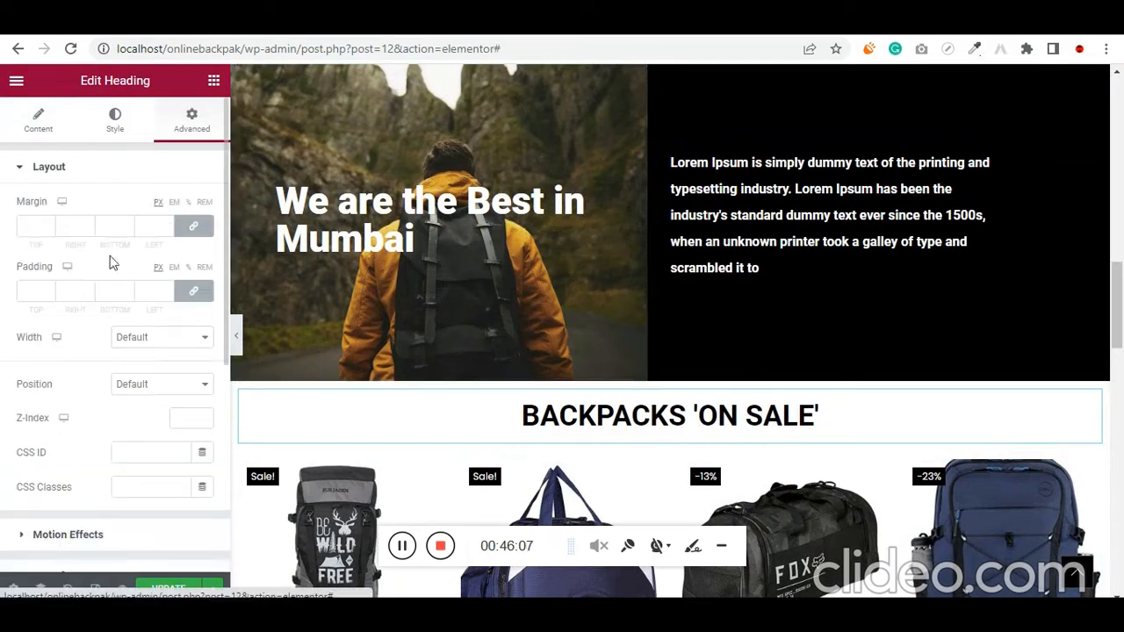
{"action": "left_click", "coordinate": [207, 292]}
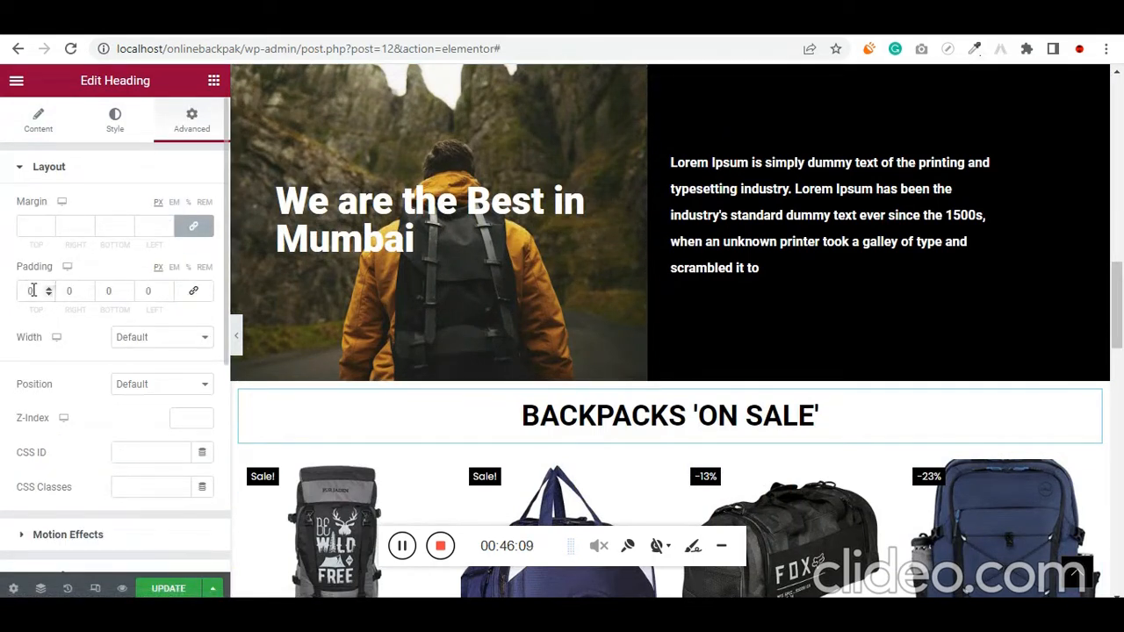
{"action": "type", "text": "30"}
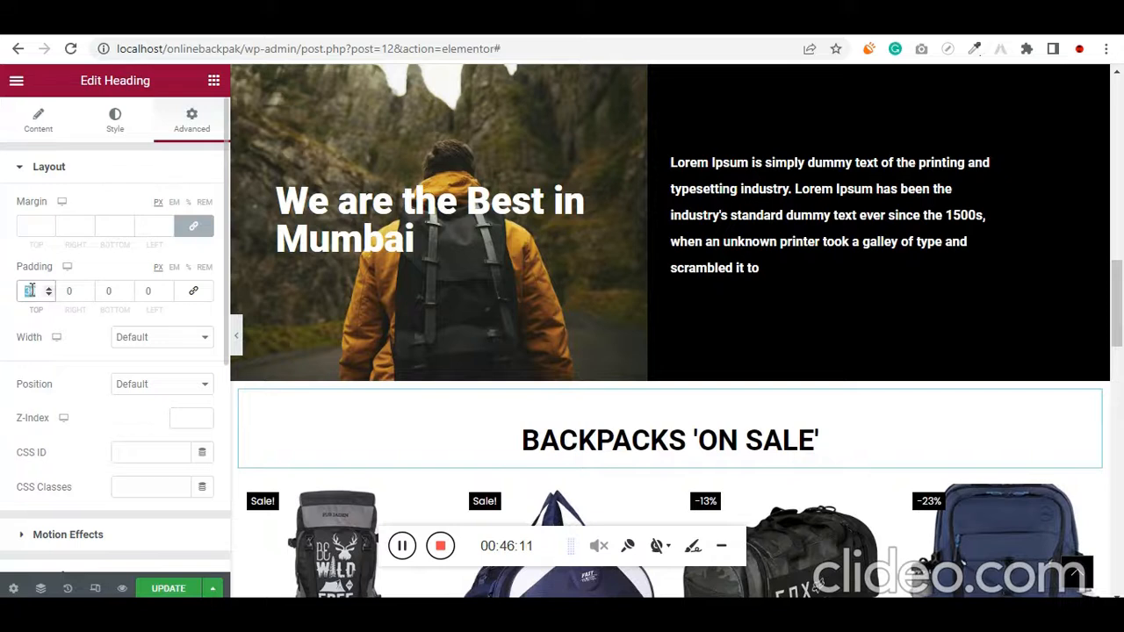
{"action": "type", "text": "20"}
Copy the BACKPACKS 'ON SALE' heading, go back to the POPULAR BACKPACKS heading and update the page
{"action": "scroll", "coordinate": [667, 316], "scroll_direction": "up", "scroll_amount": 1}
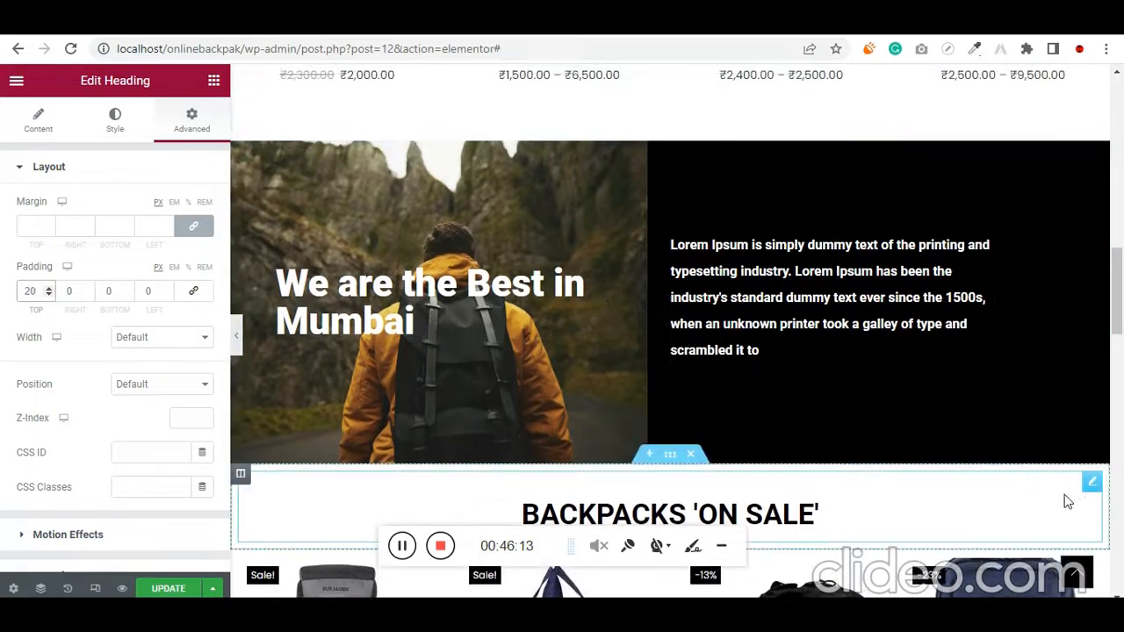
{"action": "right_click", "coordinate": [1092, 491]}
{"action": "left_click", "coordinate": [1025, 421]}
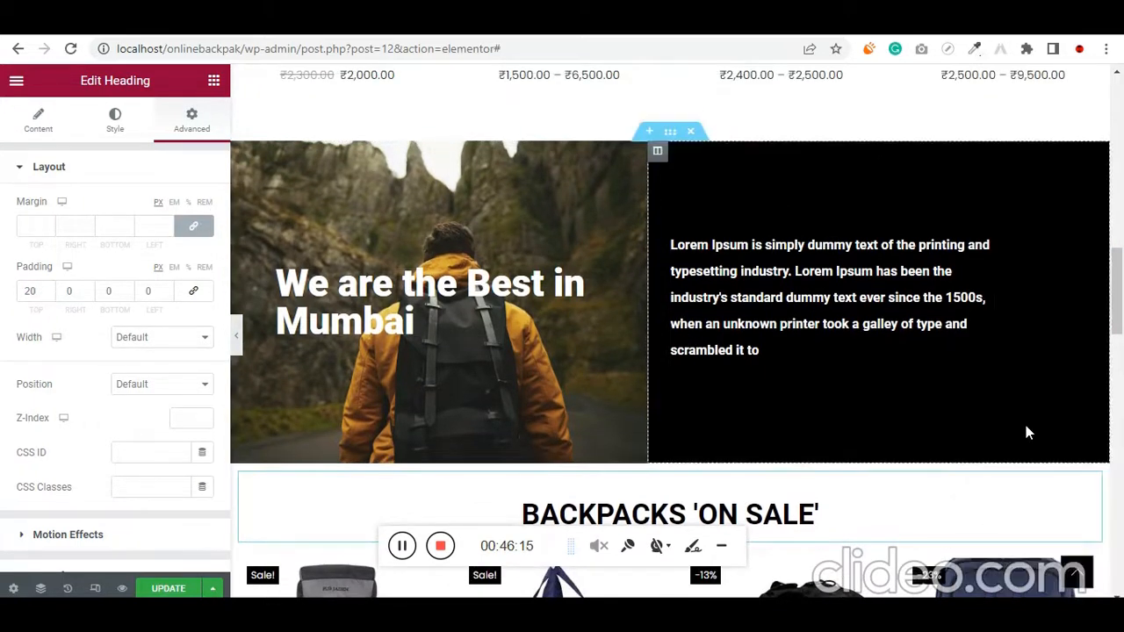
{"action": "scroll", "coordinate": [959, 428], "scroll_direction": "up", "scroll_amount": 3}
{"action": "scroll", "coordinate": [959, 426], "scroll_direction": "up", "scroll_amount": 2}
{"action": "scroll", "coordinate": [702, 351], "scroll_direction": "up", "scroll_amount": 2}
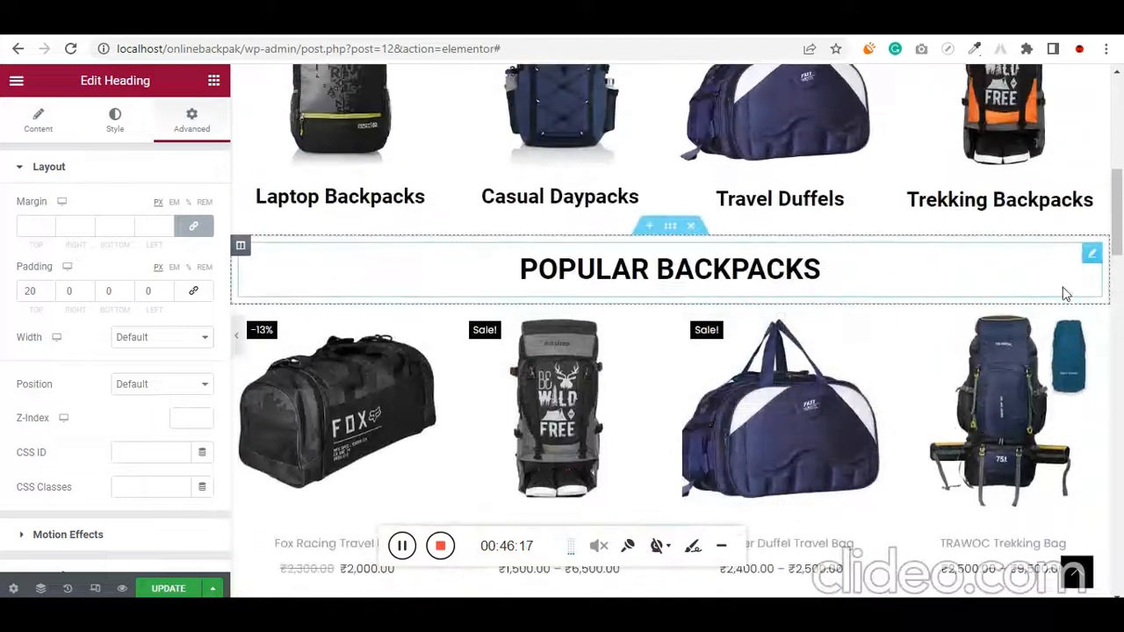
{"action": "scroll", "coordinate": [472, 319], "scroll_direction": "up", "scroll_amount": 2}
{"action": "scroll", "coordinate": [471, 319], "scroll_direction": "down", "scroll_amount": 2}
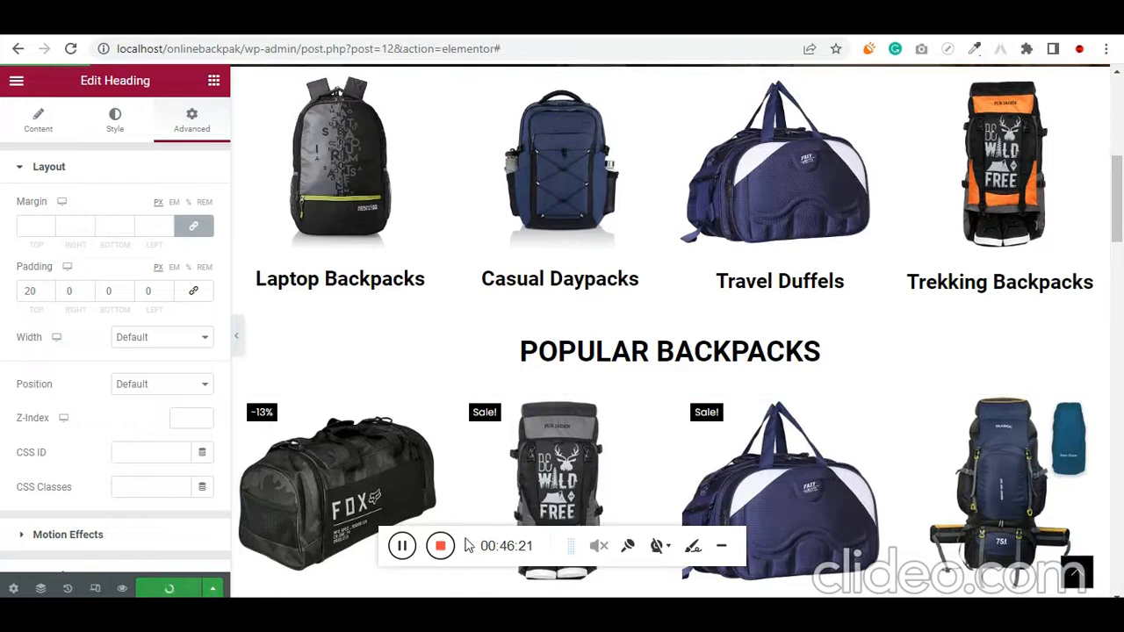
{"action": "left_click", "coordinate": [401, 546]}
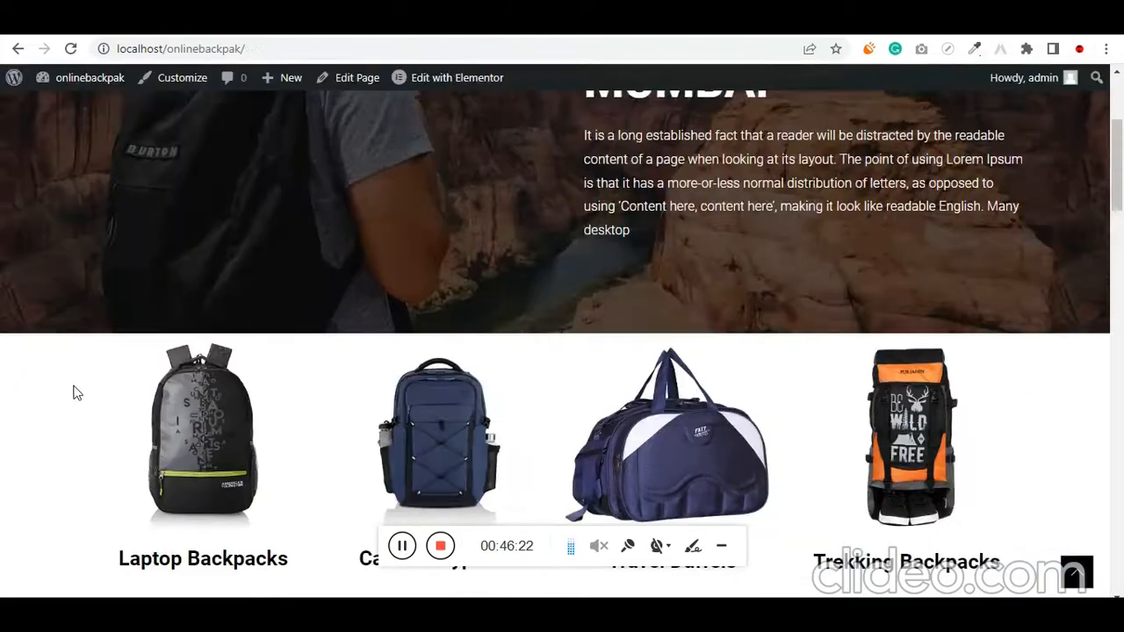
Check the live home page down to POPULAR BACKPACKS and look through the products on the shop page
{"action": "scroll", "coordinate": [70, 391], "scroll_direction": "down", "scroll_amount": 2}
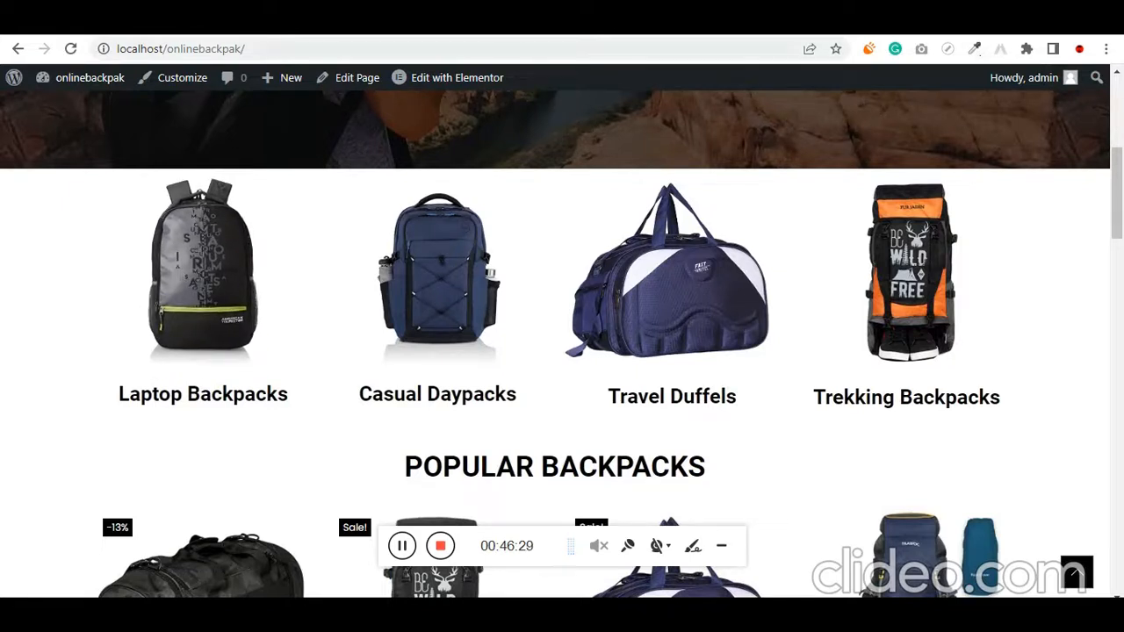
{"action": "left_click", "coordinate": [526, 22]}
{"action": "scroll", "coordinate": [595, 203], "scroll_direction": "down", "scroll_amount": 1}
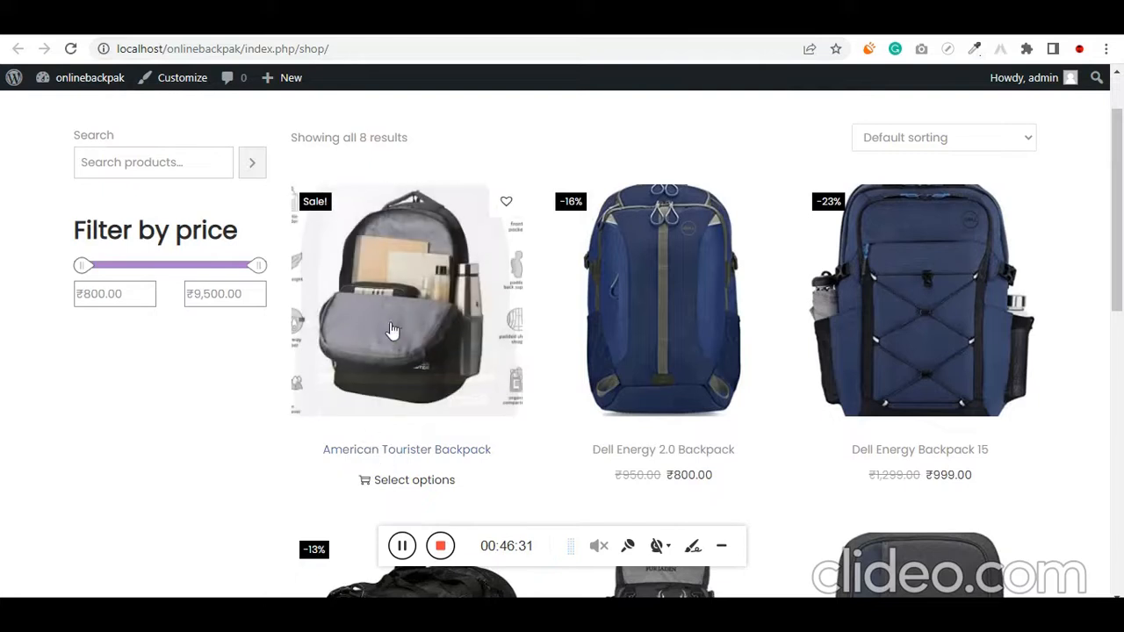
{"action": "scroll", "coordinate": [395, 324], "scroll_direction": "down", "scroll_amount": 4}
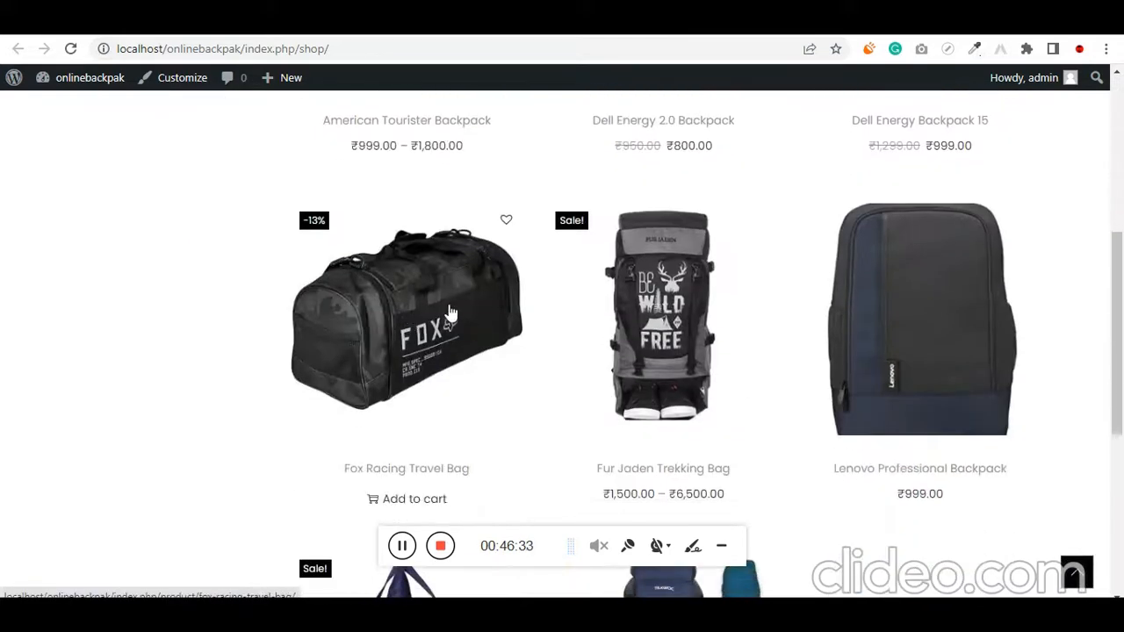
{"action": "scroll", "coordinate": [447, 302], "scroll_direction": "down", "scroll_amount": 1}
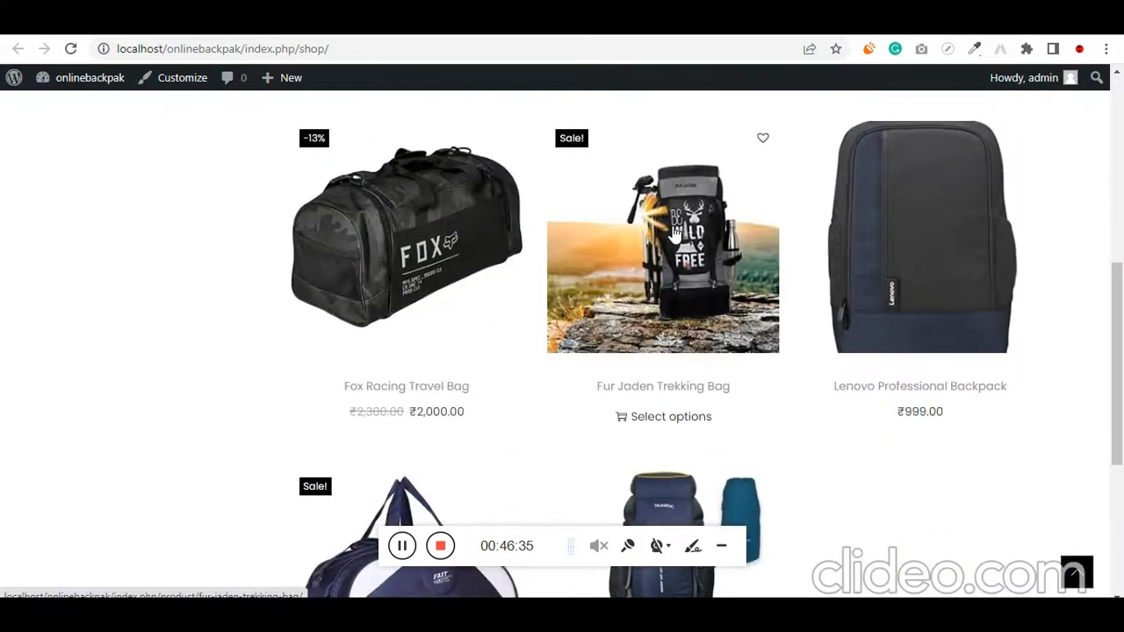
{"action": "scroll", "coordinate": [667, 243], "scroll_direction": "down", "scroll_amount": 3}
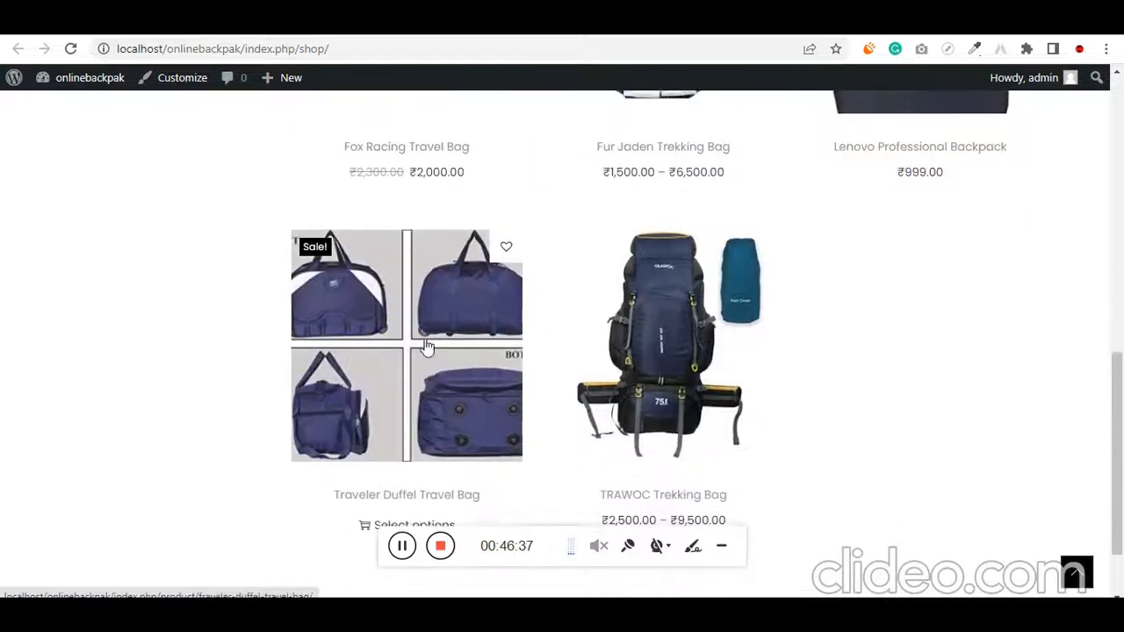
{"action": "scroll", "coordinate": [426, 352], "scroll_direction": "up", "scroll_amount": 9}
Open the Casual Daypacks category page from the American Tourister Backpack product page, copy its URL and return to the Elementor editor
{"action": "left_click", "coordinate": [526, 26]}
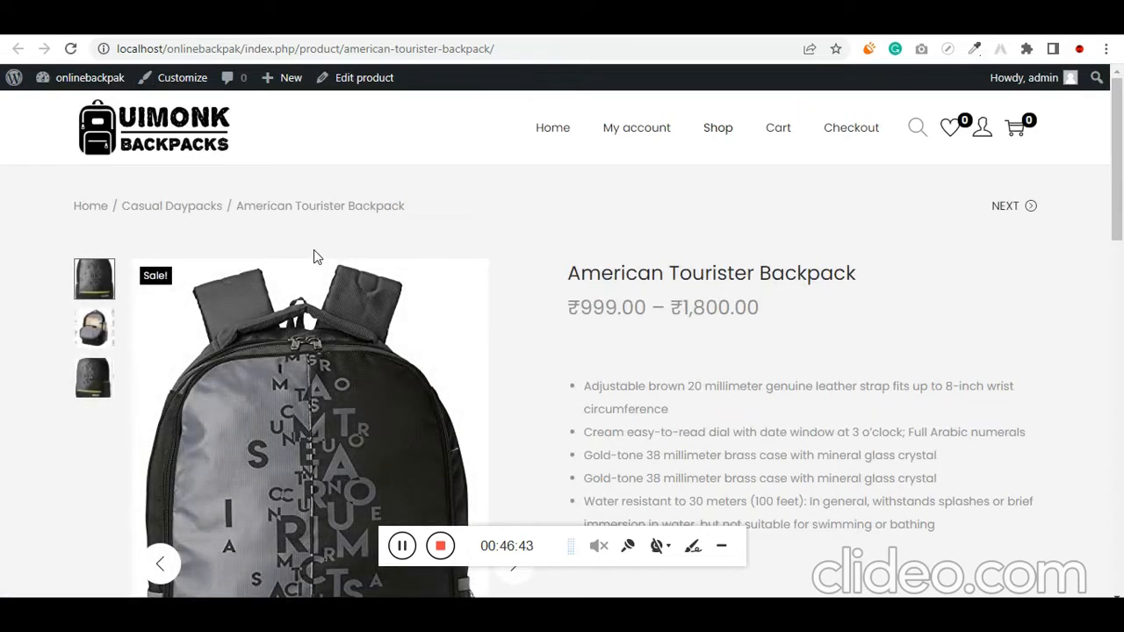
{"action": "left_click", "coordinate": [175, 215]}
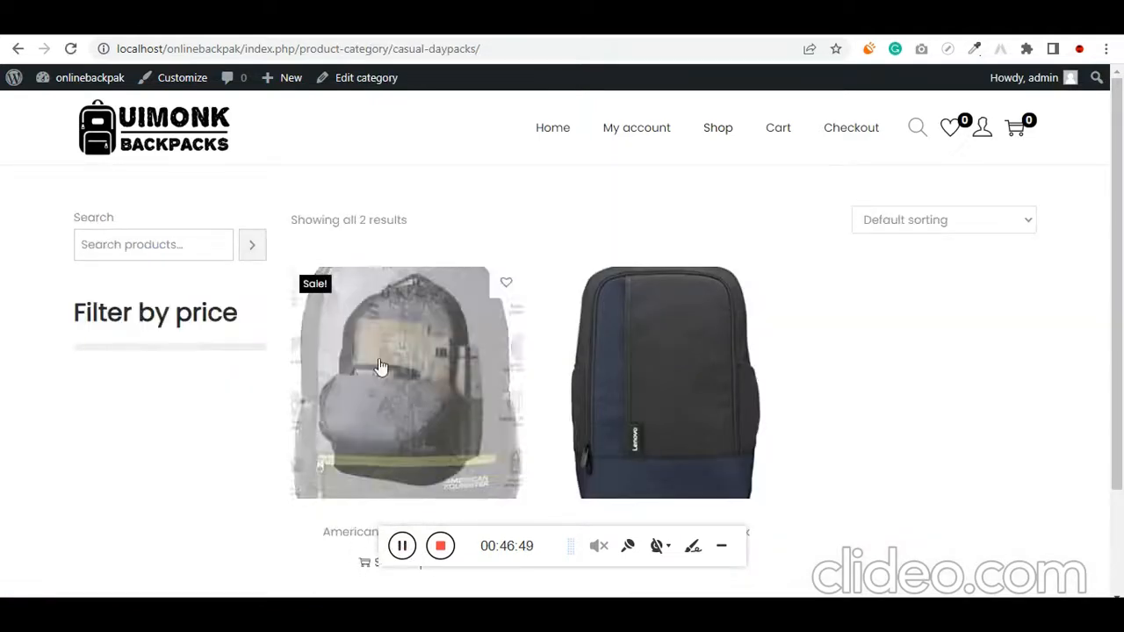
{"action": "left_click", "coordinate": [456, 51]}
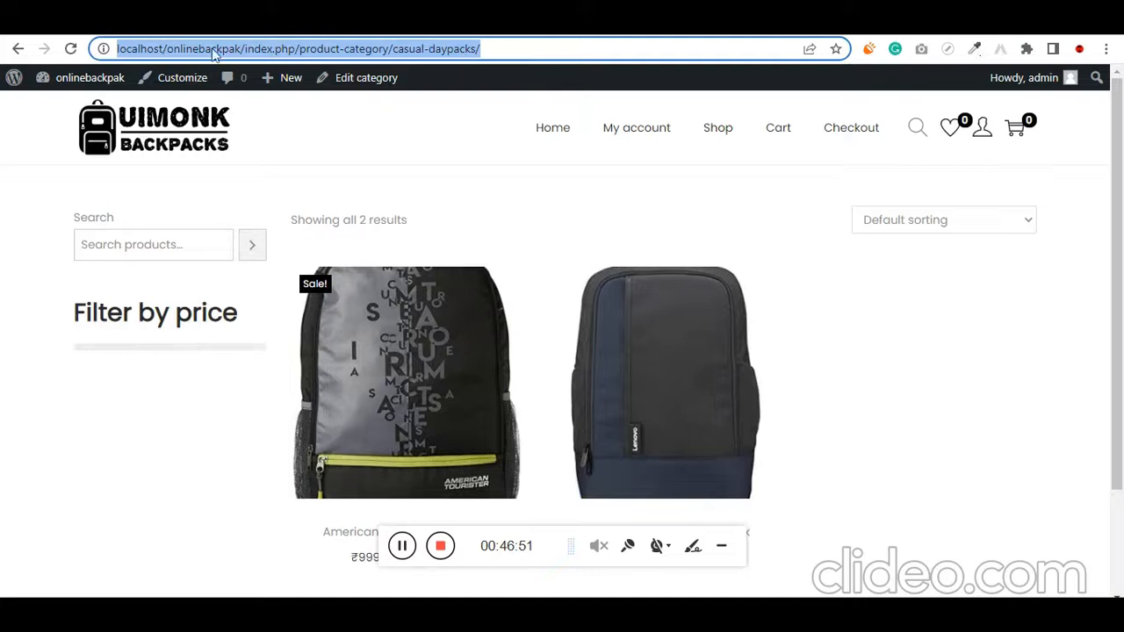
{"action": "left_click", "coordinate": [219, 21]}
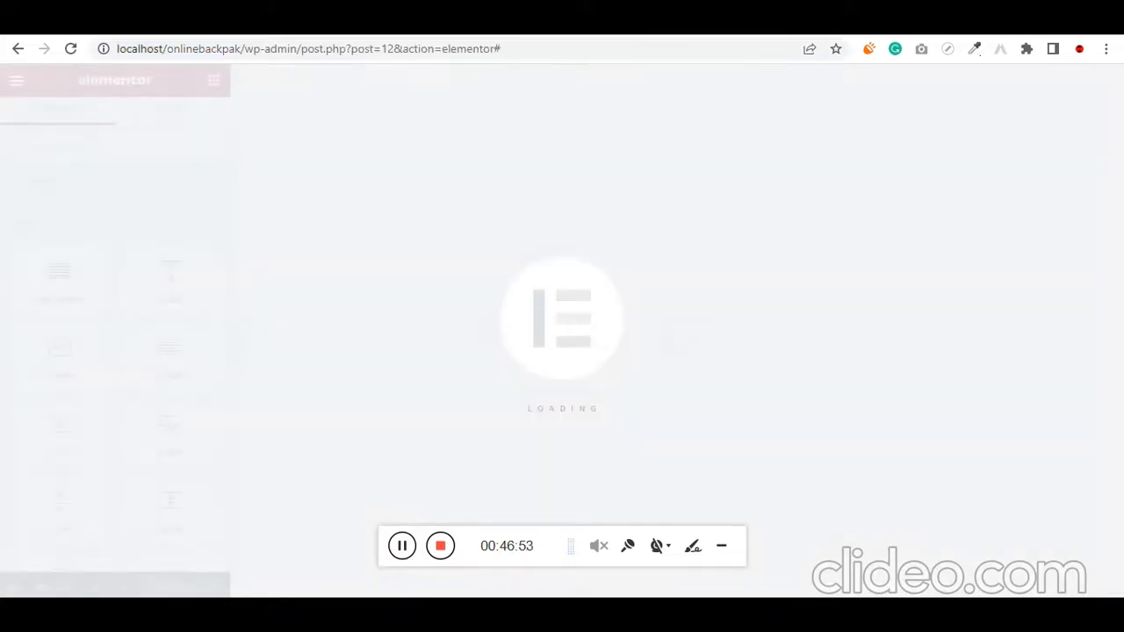
{"action": "left_click", "coordinate": [401, 548]}
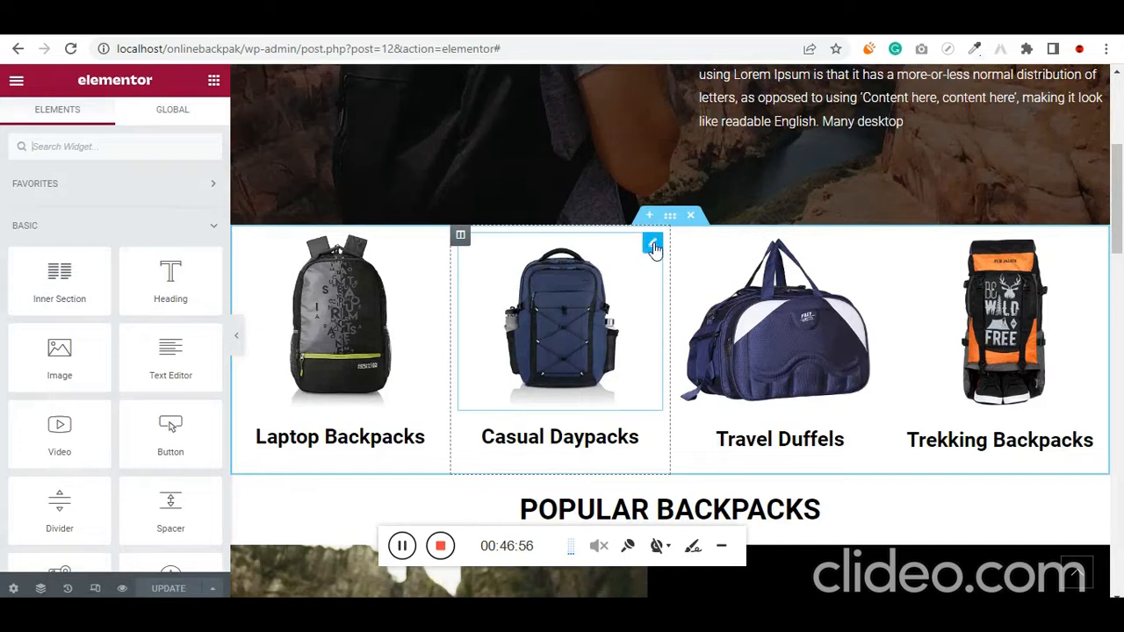
Link the Casual Daypacks image to a custom URL using the copied casual-daypacks category address, and update the page
{"action": "left_click", "coordinate": [652, 245]}
{"action": "left_click", "coordinate": [161, 426]}
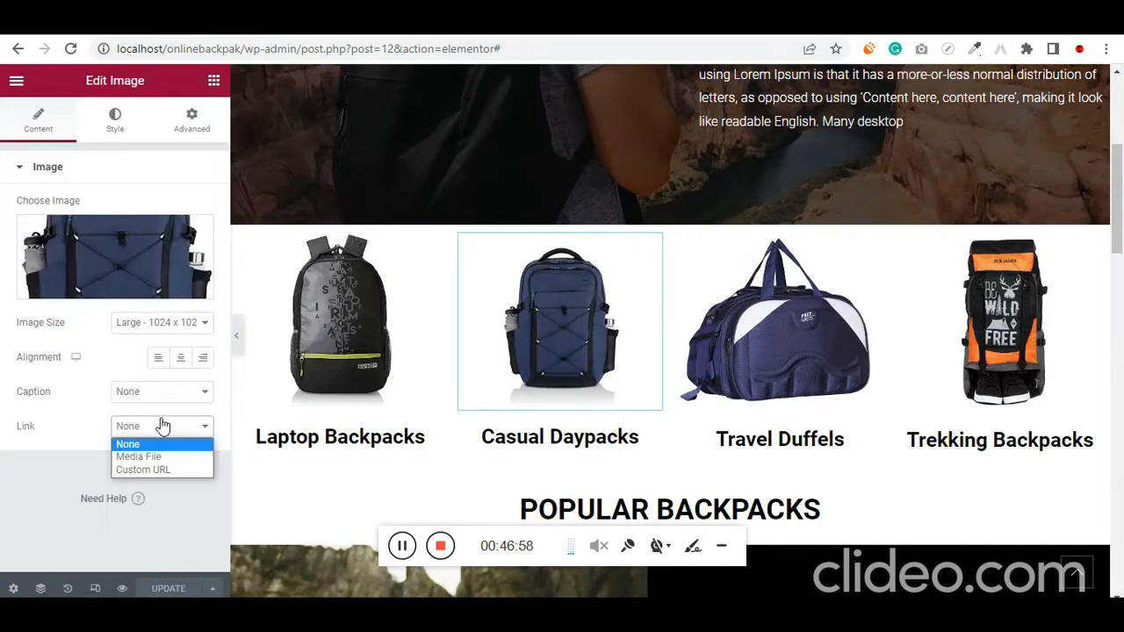
{"action": "left_click", "coordinate": [155, 470]}
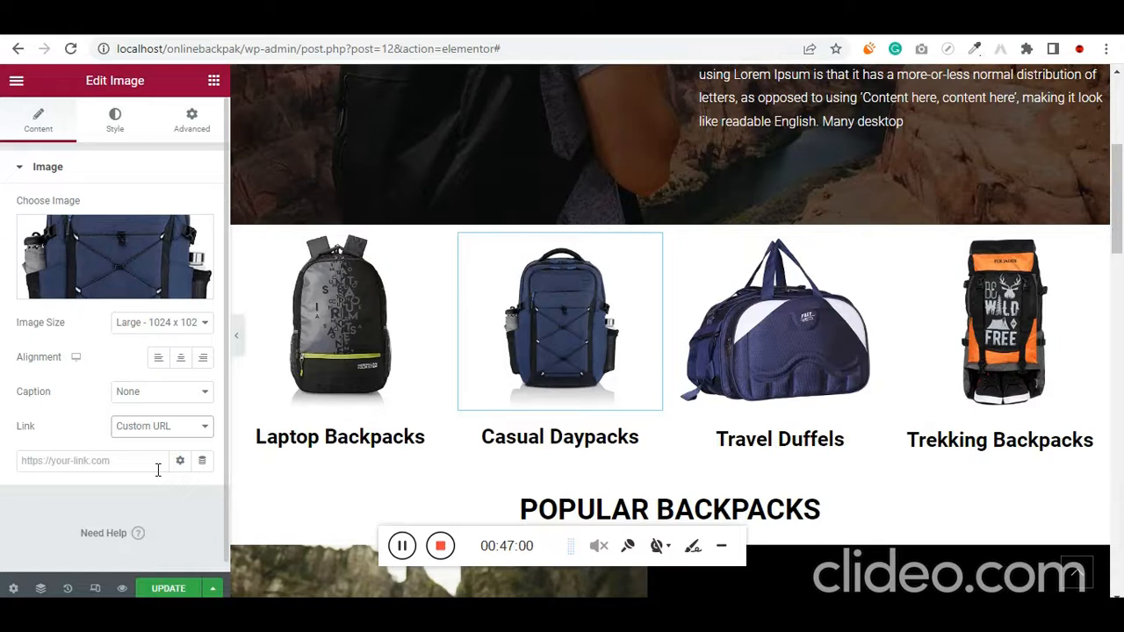
{"action": "left_click", "coordinate": [126, 468]}
{"action": "key", "text": "ctrl+v"}
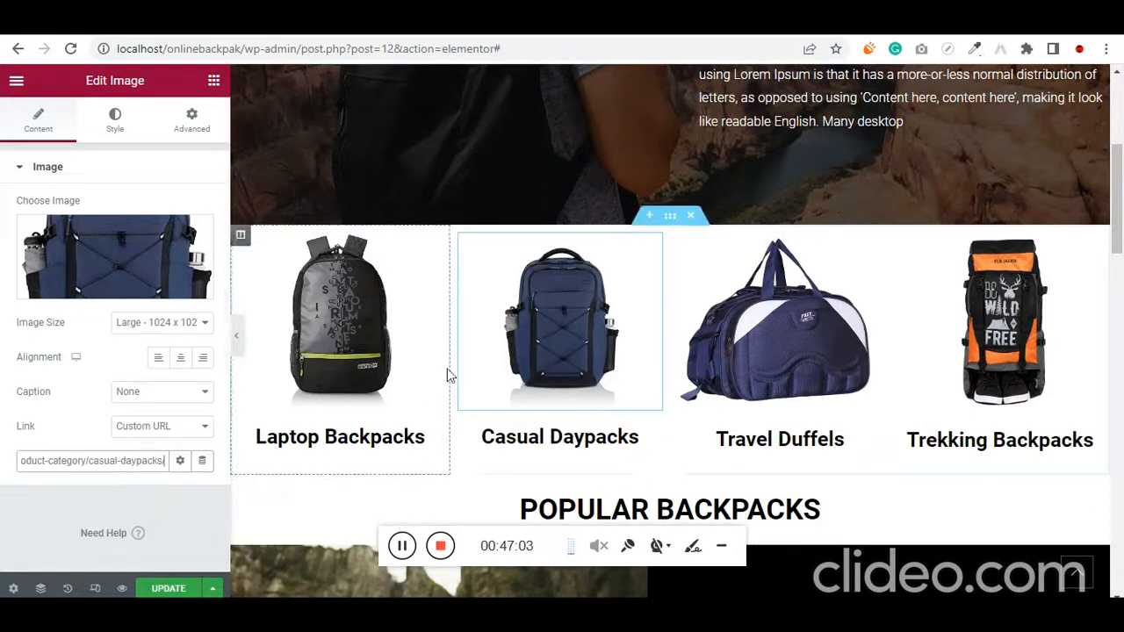
{"action": "left_click", "coordinate": [173, 593]}
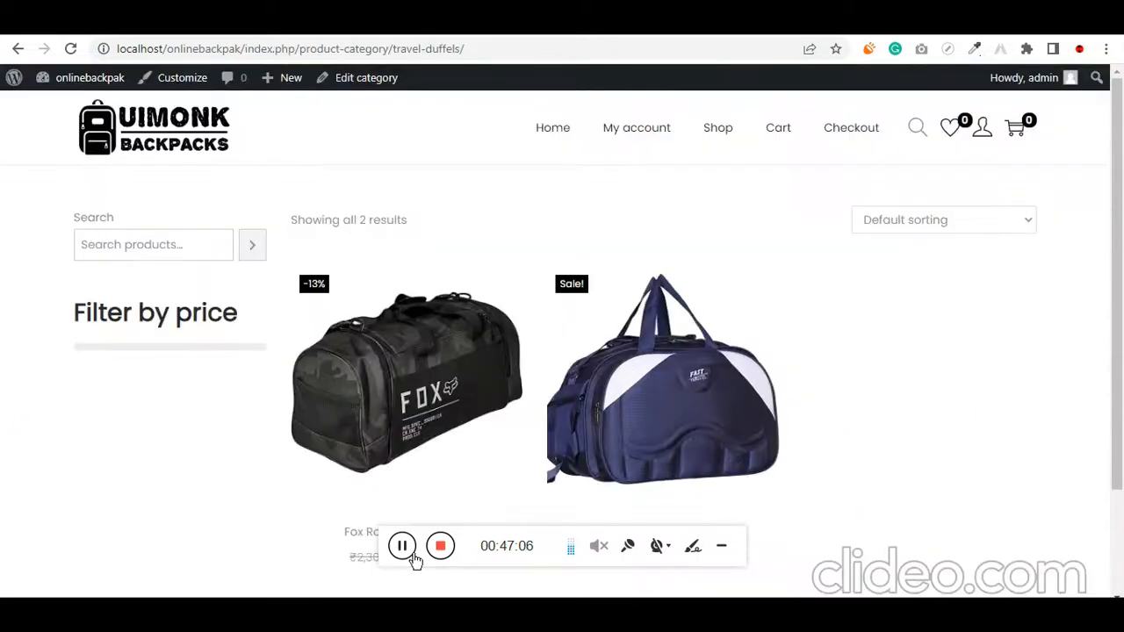
Change the WordPress permalink structure to Post name and save the settings
{"action": "left_click", "coordinate": [263, 49]}
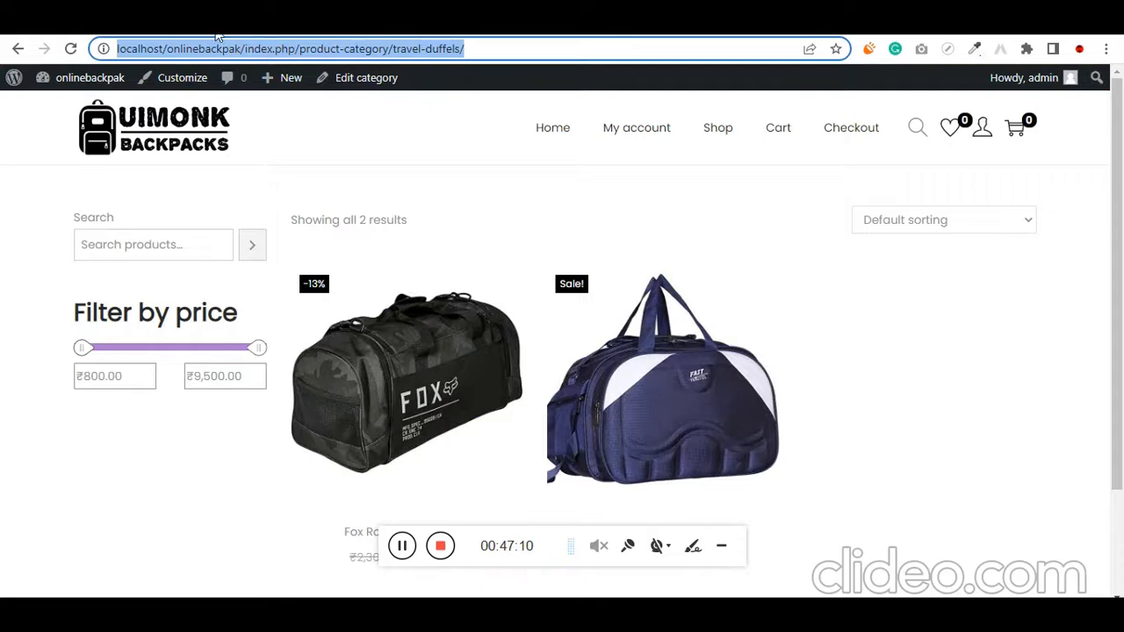
{"action": "left_click", "coordinate": [169, 33]}
{"action": "left_click", "coordinate": [75, 32]}
{"action": "scroll", "coordinate": [76, 342], "scroll_direction": "down", "scroll_amount": 6}
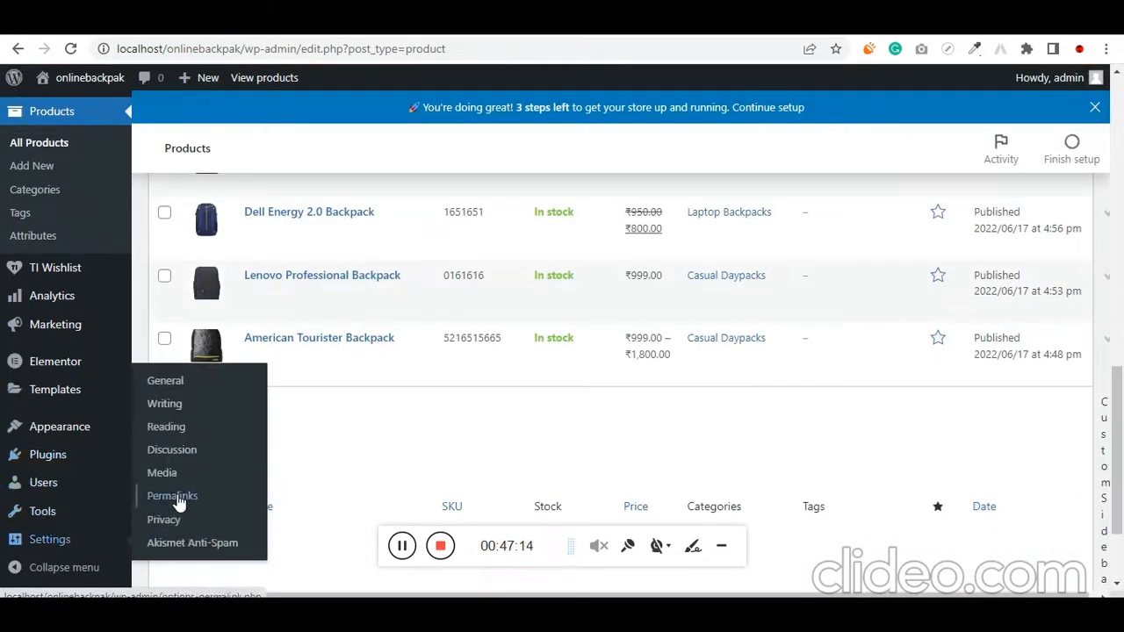
{"action": "left_click", "coordinate": [155, 496]}
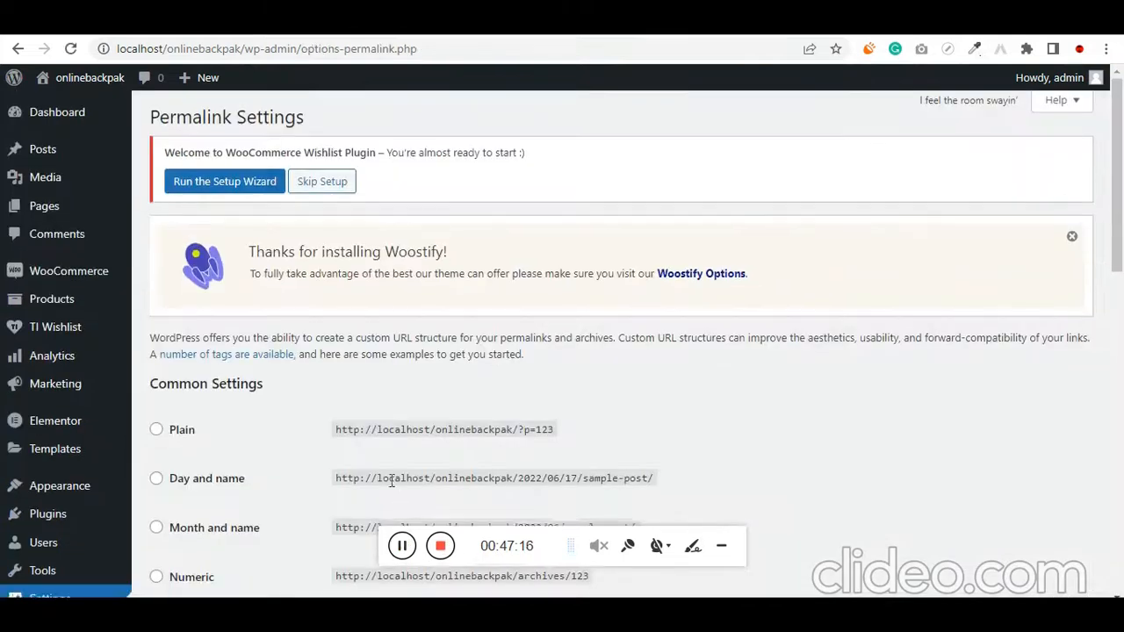
{"action": "scroll", "coordinate": [263, 447], "scroll_direction": "down", "scroll_amount": 4}
{"action": "left_click", "coordinate": [157, 301]}
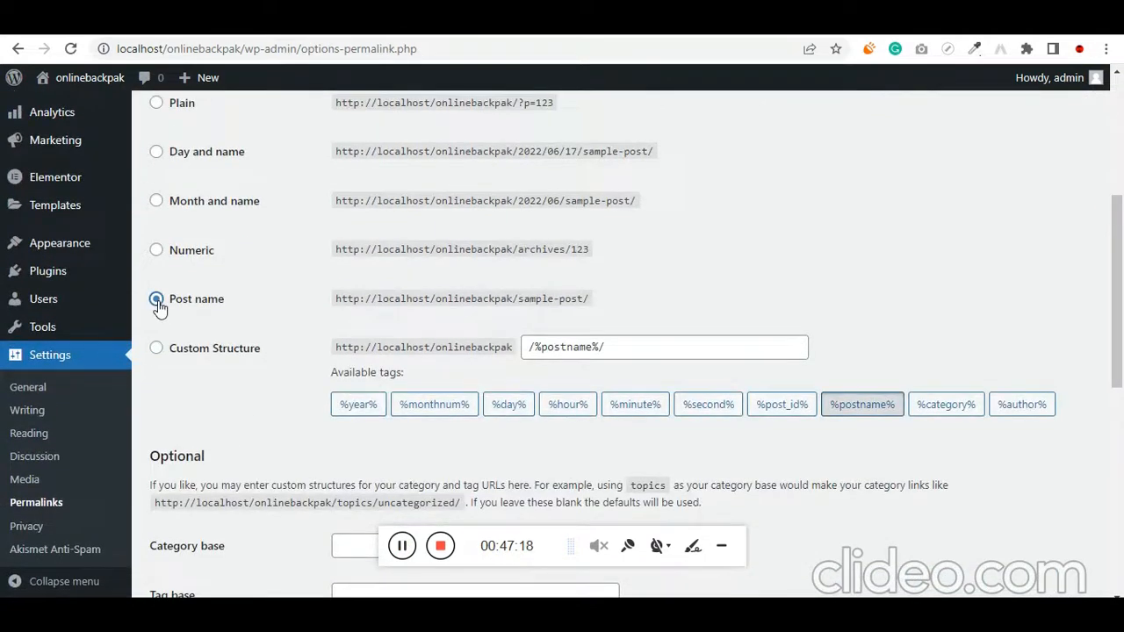
{"action": "scroll", "coordinate": [184, 366], "scroll_direction": "down", "scroll_amount": 7}
{"action": "left_click", "coordinate": [191, 518]}
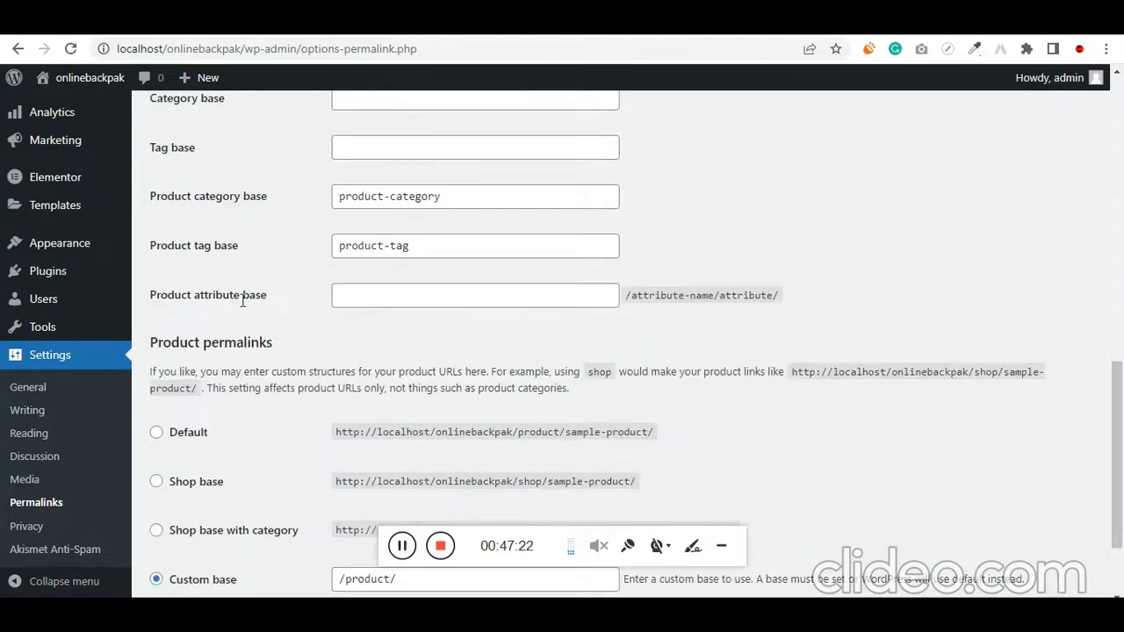
{"action": "scroll", "coordinate": [243, 301], "scroll_direction": "down", "scroll_amount": 2}
Reload the Travel Duffels and Trekking Backpacks category pages to check their addresses under the new permalink structure
{"action": "left_click", "coordinate": [562, 24]}
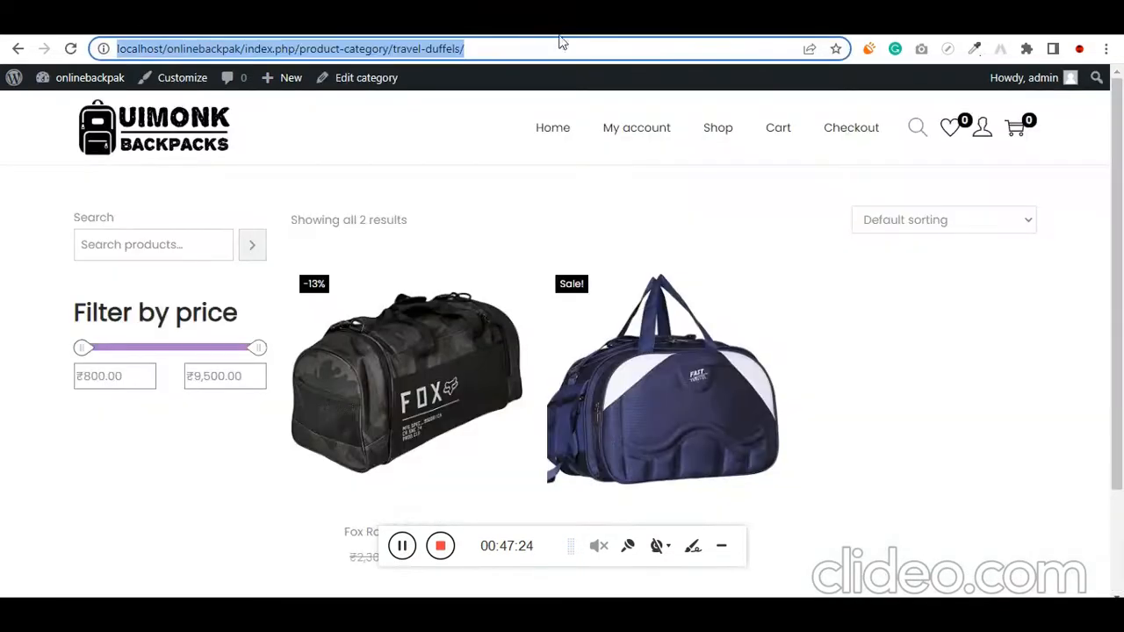
{"action": "key", "text": "Return"}
{"action": "left_click", "coordinate": [413, 24]}
{"action": "left_click", "coordinate": [566, 48]}
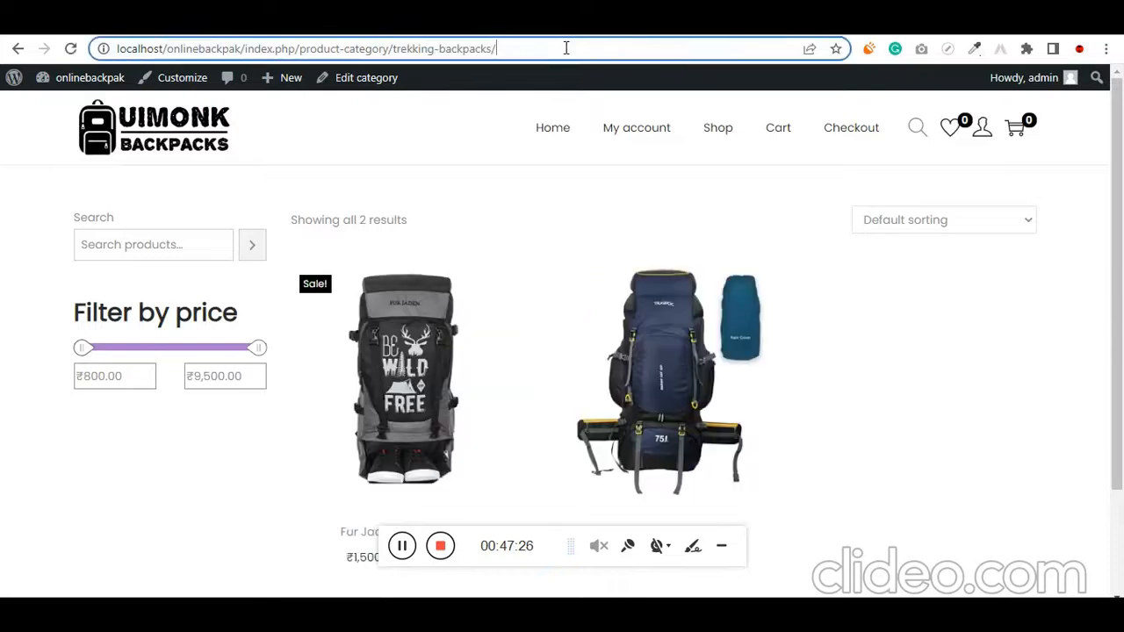
{"action": "key", "text": "Return"}
{"action": "left_click", "coordinate": [719, 26]}
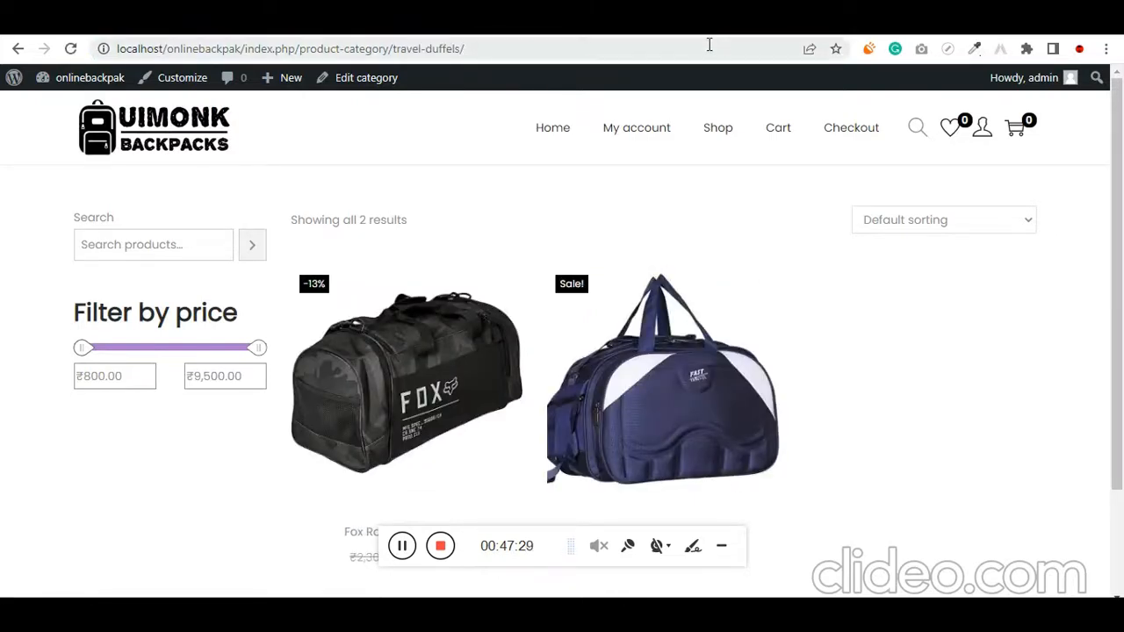
{"action": "left_click", "coordinate": [725, 141]}
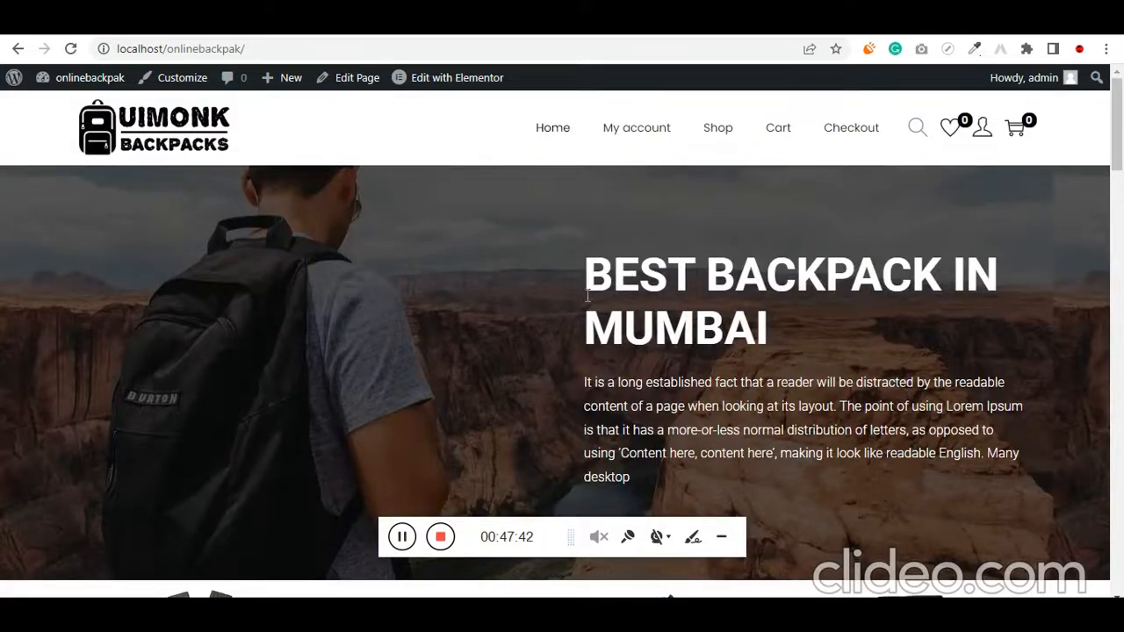
From the live home page, open the Trekking Backpacks and Travel Duffels image links in new tabs and go to the Trekking Backpacks one
{"action": "scroll", "coordinate": [654, 281], "scroll_direction": "down", "scroll_amount": 4}
{"action": "scroll", "coordinate": [702, 301], "scroll_direction": "up", "scroll_amount": 3}
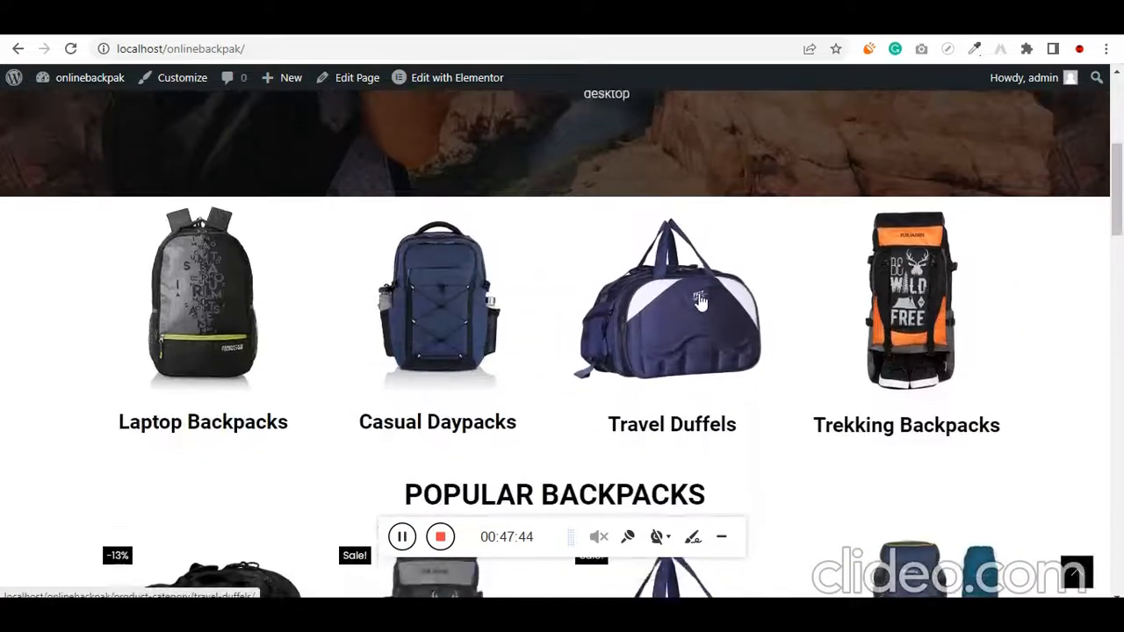
{"action": "scroll", "coordinate": [702, 301], "scroll_direction": "up", "scroll_amount": 1}
{"action": "scroll", "coordinate": [701, 316], "scroll_direction": "down", "scroll_amount": 5}
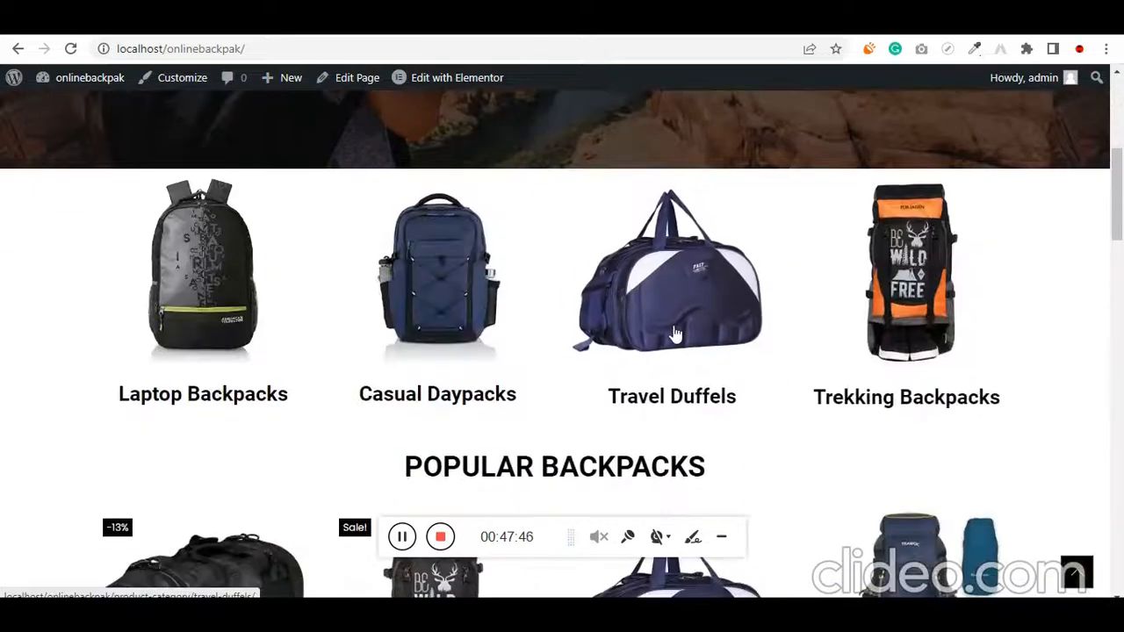
{"action": "right_click", "coordinate": [897, 282]}
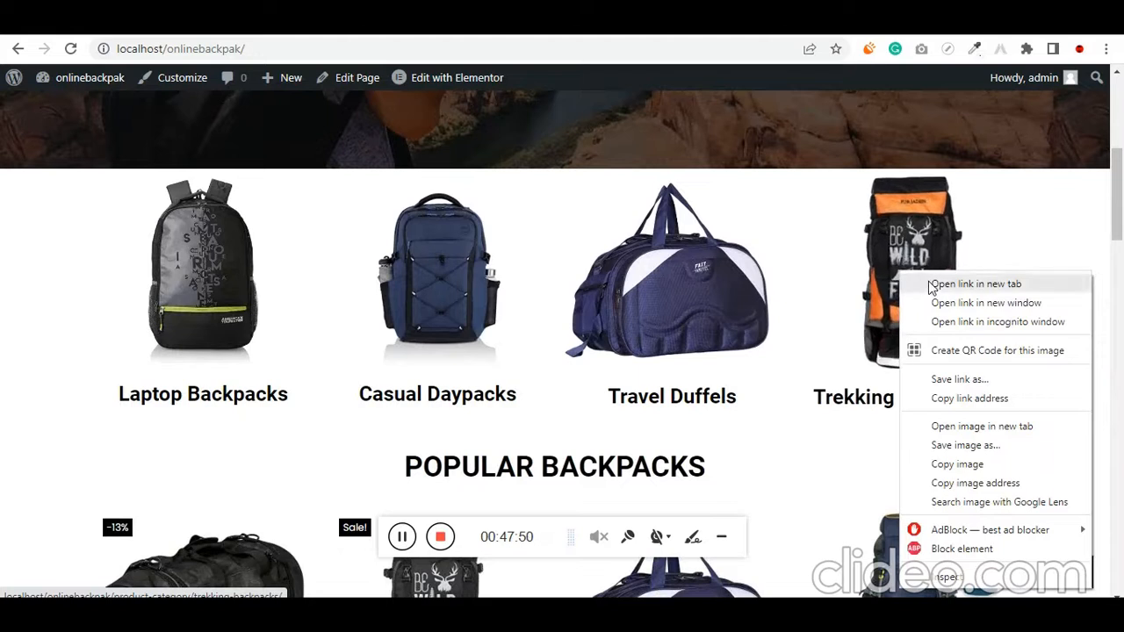
{"action": "left_click", "coordinate": [929, 286]}
{"action": "right_click", "coordinate": [699, 288]}
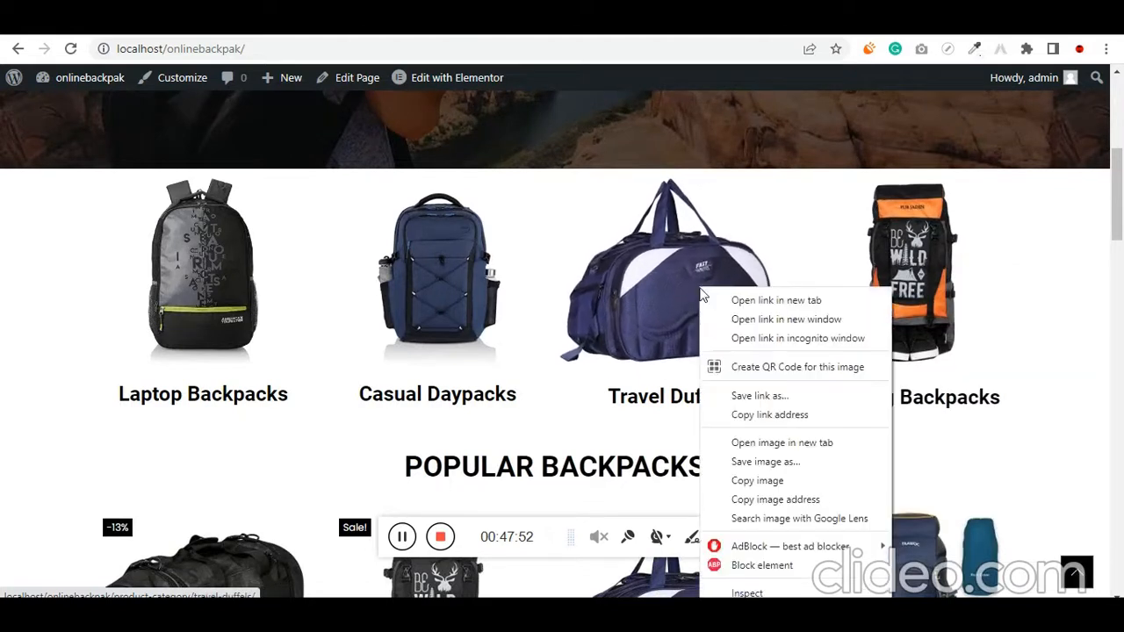
{"action": "left_click", "coordinate": [755, 301]}
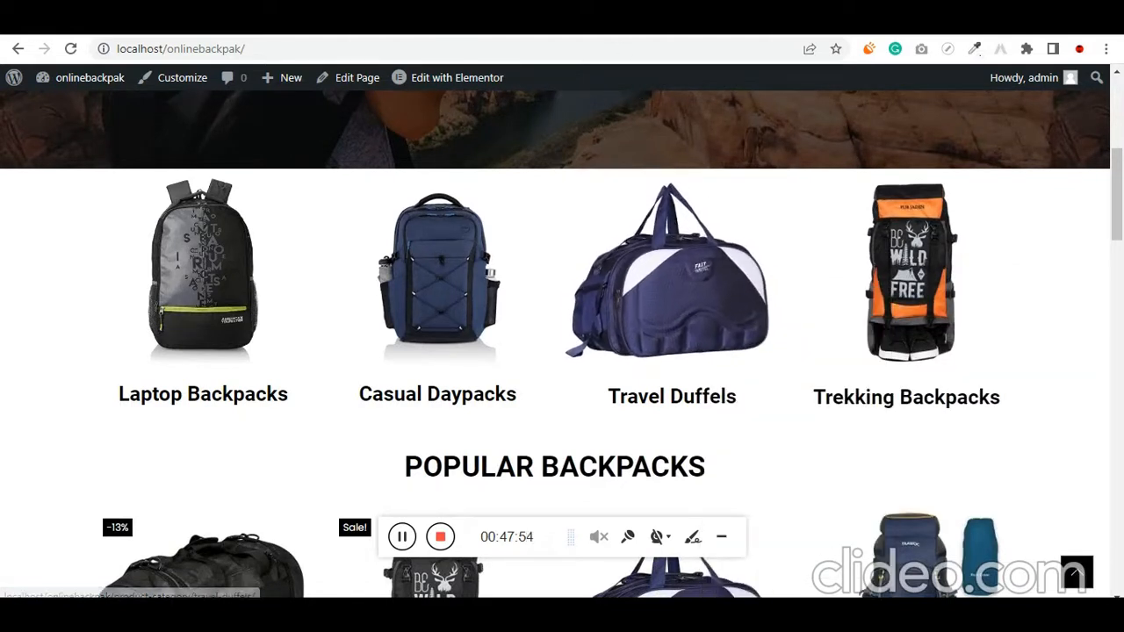
{"action": "left_click", "coordinate": [608, 23]}
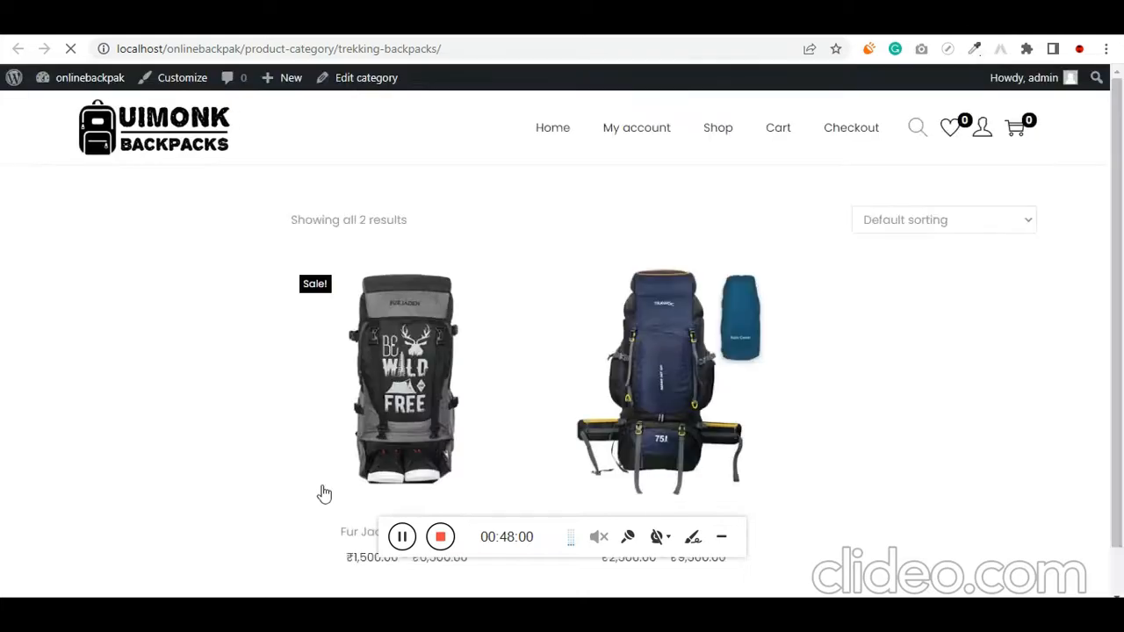
Open the Fur Jaden Trekking Bag from the Trekking Backpacks category and look over its images, description and purchase options
{"action": "scroll", "coordinate": [913, 486], "scroll_direction": "down", "scroll_amount": 1}
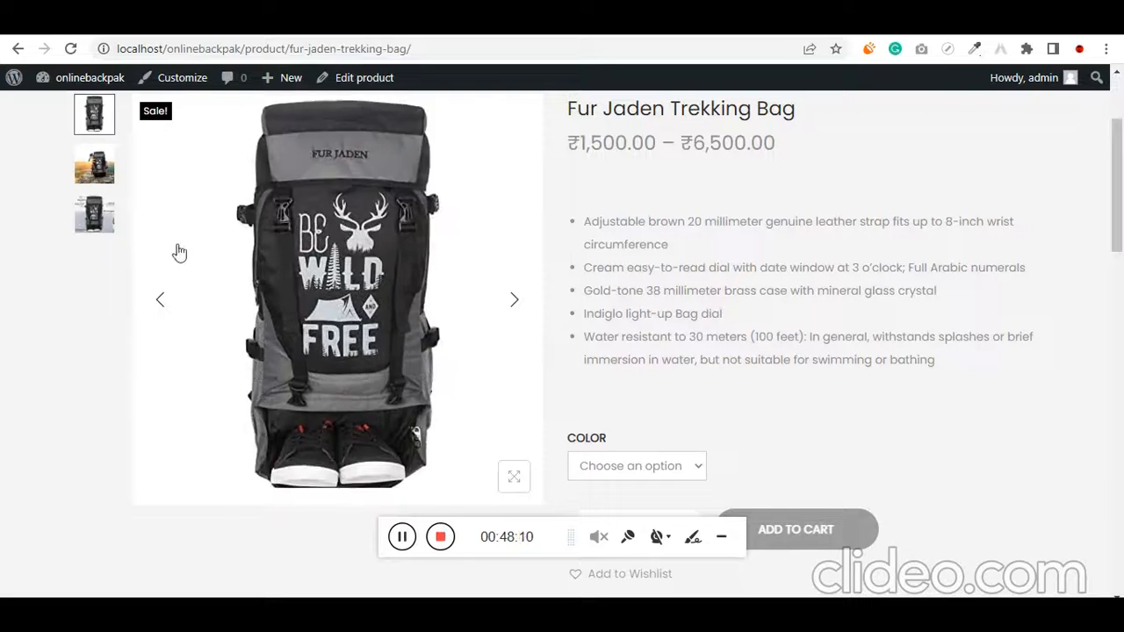
{"action": "scroll", "coordinate": [802, 258], "scroll_direction": "down", "scroll_amount": 1}
{"action": "scroll", "coordinate": [628, 389], "scroll_direction": "up", "scroll_amount": 2}
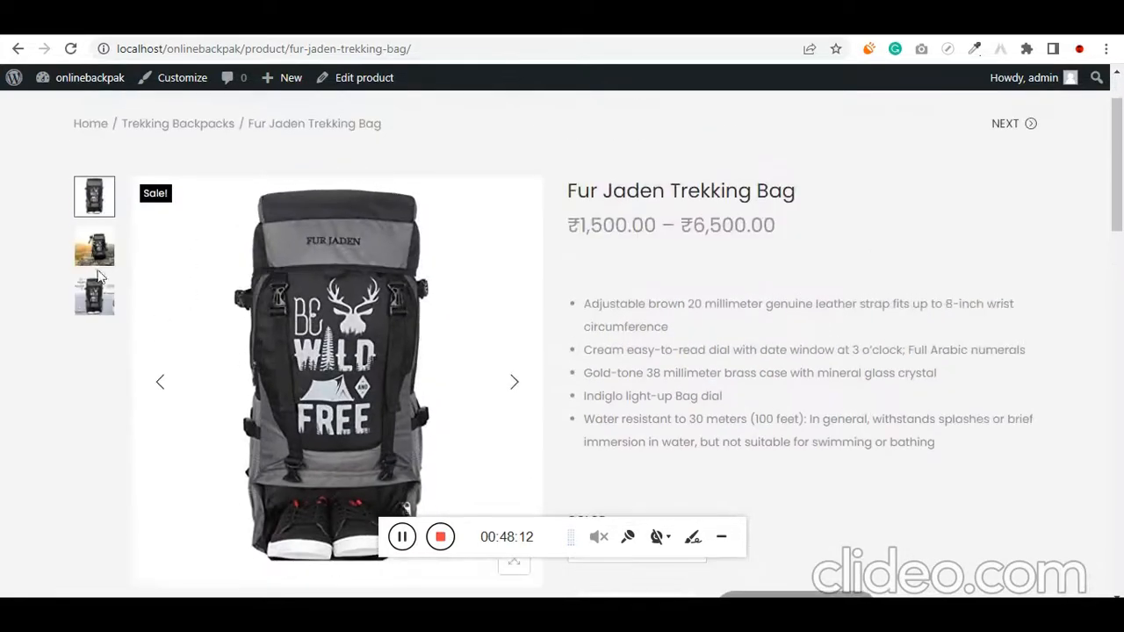
{"action": "scroll", "coordinate": [441, 326], "scroll_direction": "down", "scroll_amount": 4}
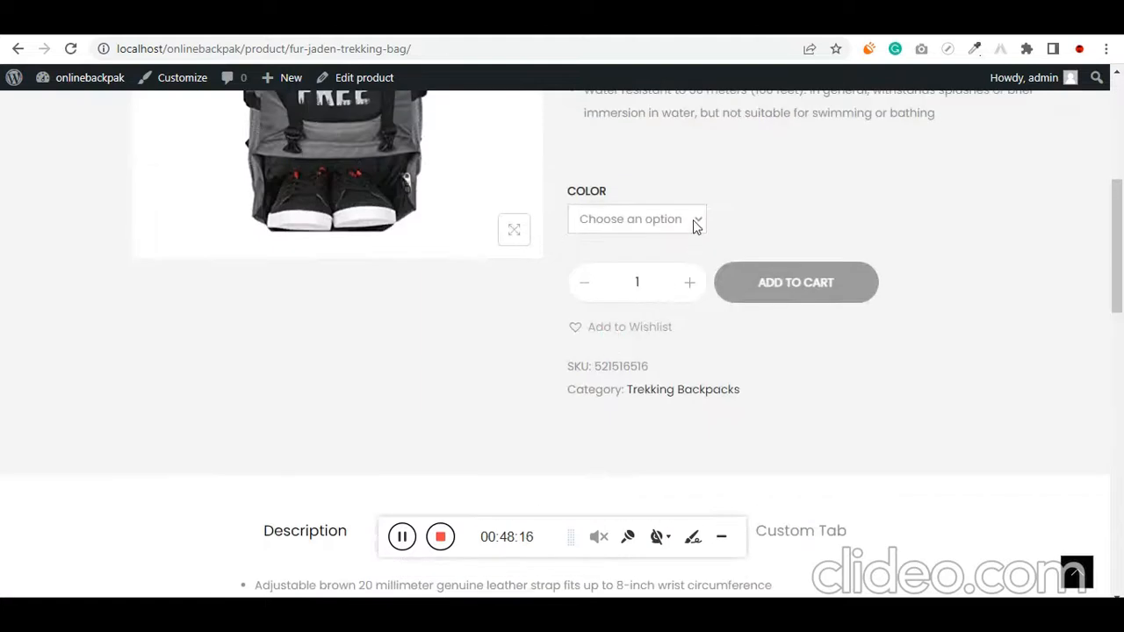
Preview the Fur Jaden Trekking Bag in Blue, then select Orange as its color
{"action": "left_click", "coordinate": [695, 226]}
{"action": "left_click", "coordinate": [639, 279]}
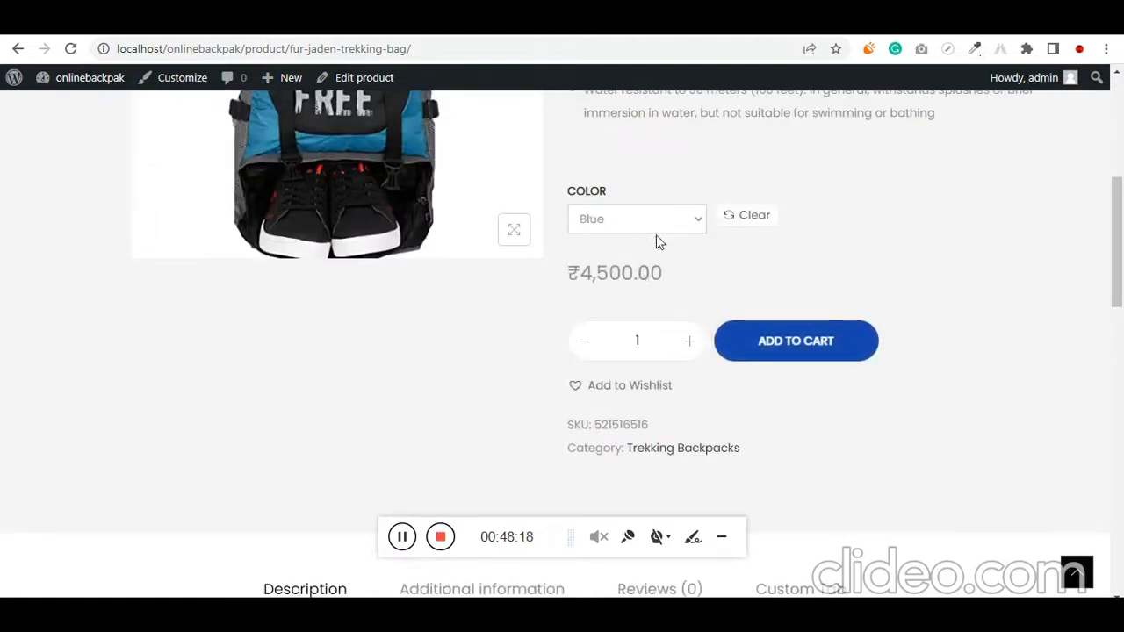
{"action": "left_click", "coordinate": [657, 230]}
{"action": "left_click", "coordinate": [649, 260]}
{"action": "scroll", "coordinate": [377, 351], "scroll_direction": "up", "scroll_amount": 5}
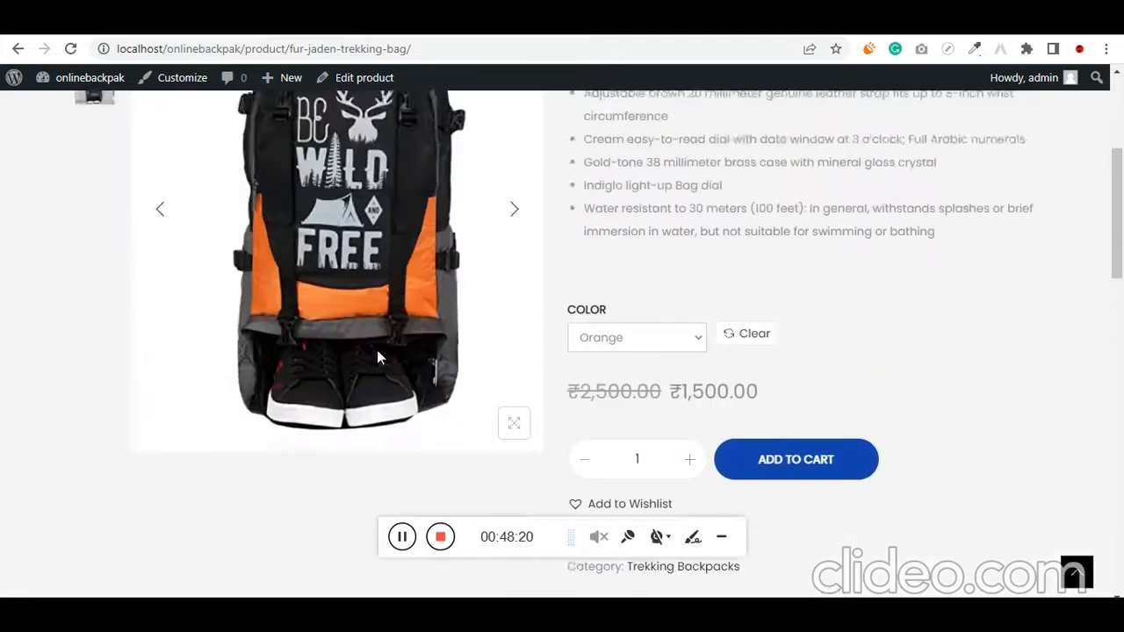
{"action": "scroll", "coordinate": [637, 330], "scroll_direction": "down", "scroll_amount": 4}
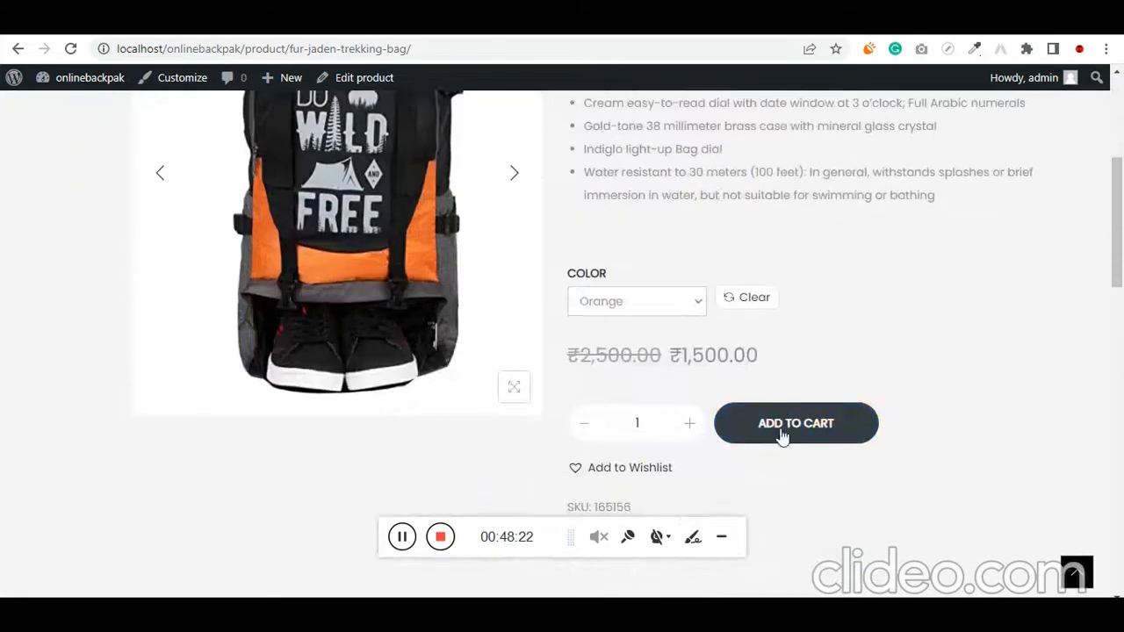
Add the orange Fur Jaden Trekking Bag to the wishlist and dismiss the wishlist dialog
{"action": "left_click", "coordinate": [632, 472]}
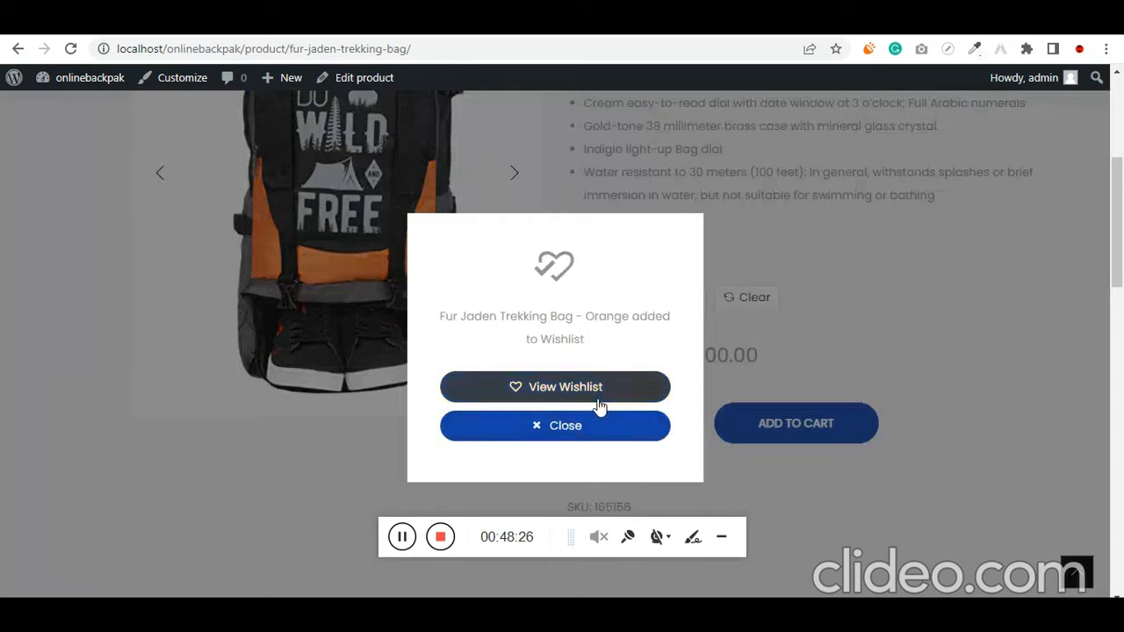
{"action": "left_click", "coordinate": [620, 434]}
{"action": "scroll", "coordinate": [609, 431], "scroll_direction": "up", "scroll_amount": 4}
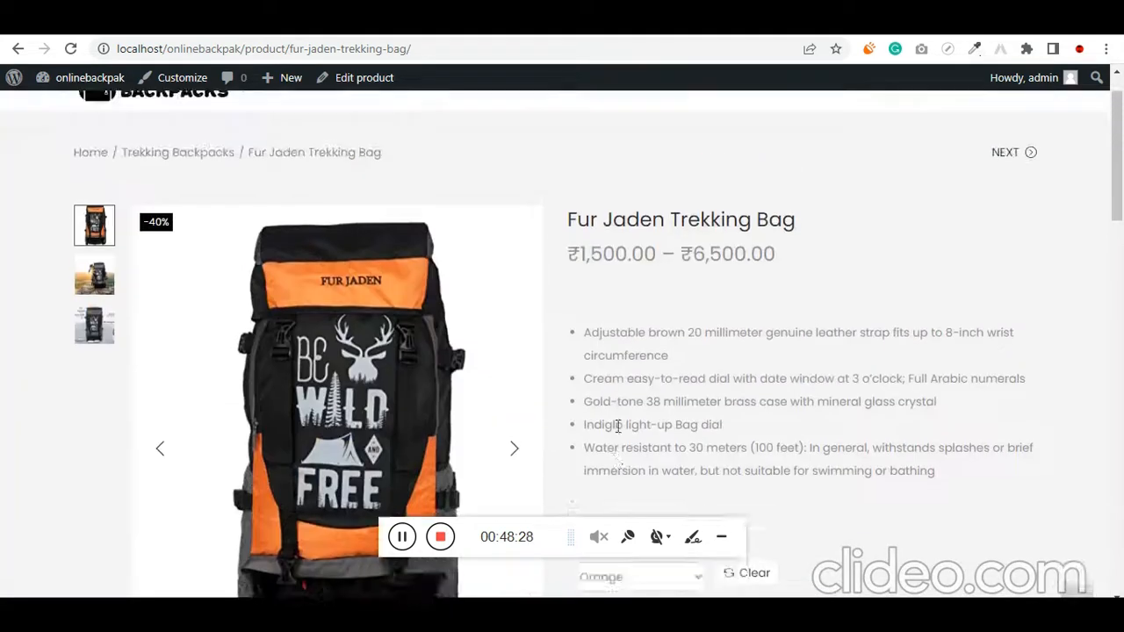
Switch to the Traveler Duffel Travel Bag product page and select Red as its color
{"action": "key", "text": "ctrl+Tab"}
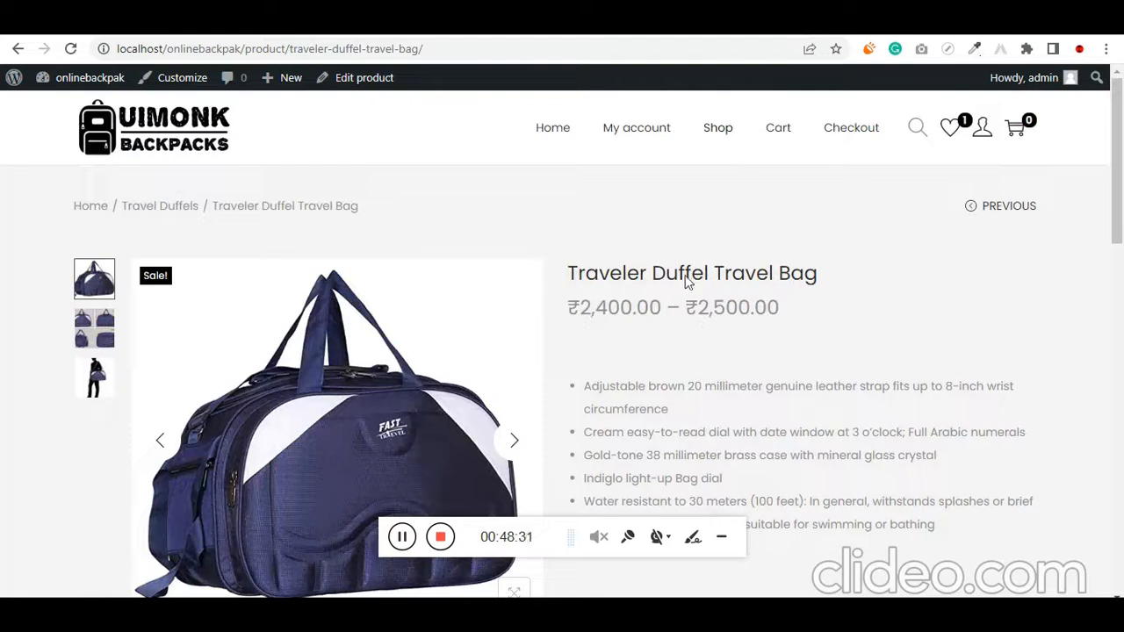
{"action": "scroll", "coordinate": [689, 281], "scroll_direction": "down", "scroll_amount": 4}
{"action": "left_click", "coordinate": [672, 303]}
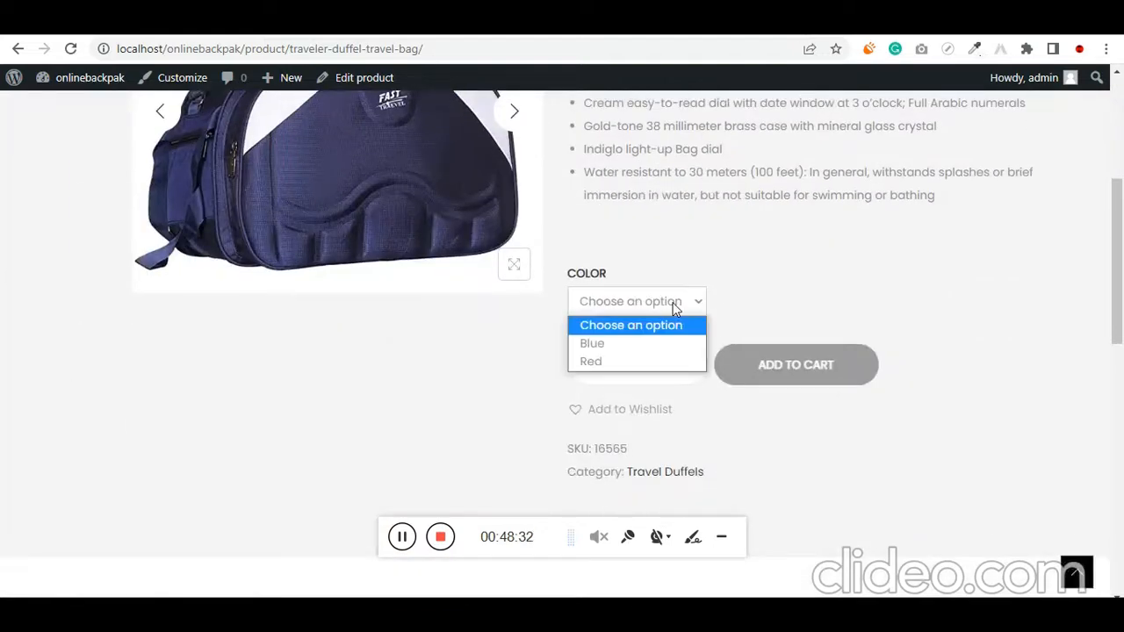
{"action": "left_click", "coordinate": [655, 366]}
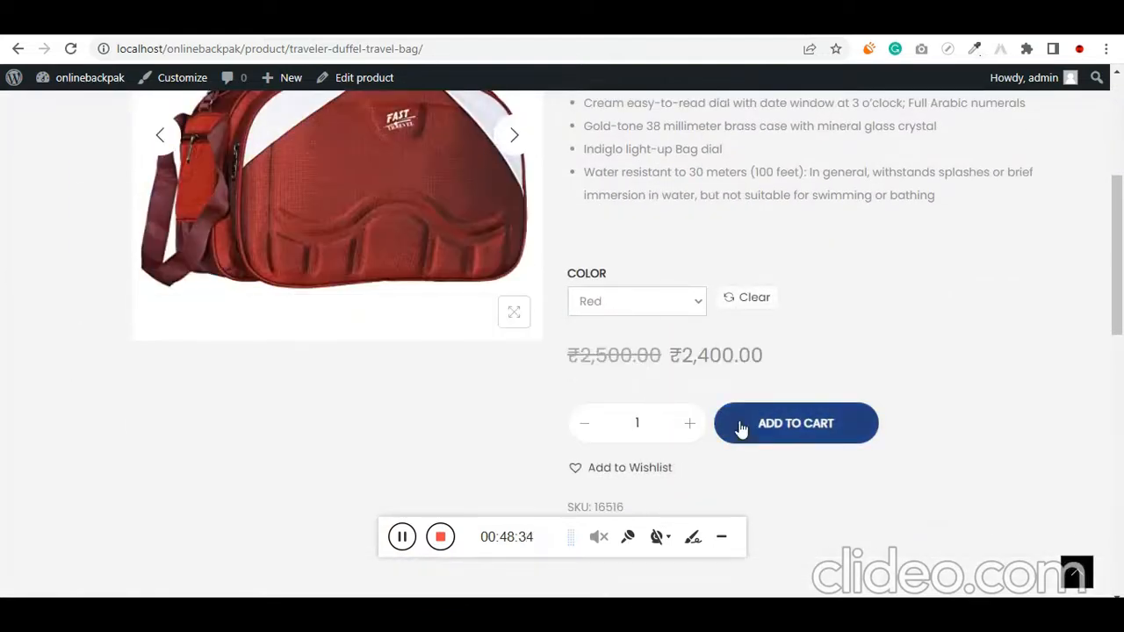
Add the red Traveler Duffel Travel Bag to the wishlist and try to open the wishlist from the site header
{"action": "left_click", "coordinate": [643, 472]}
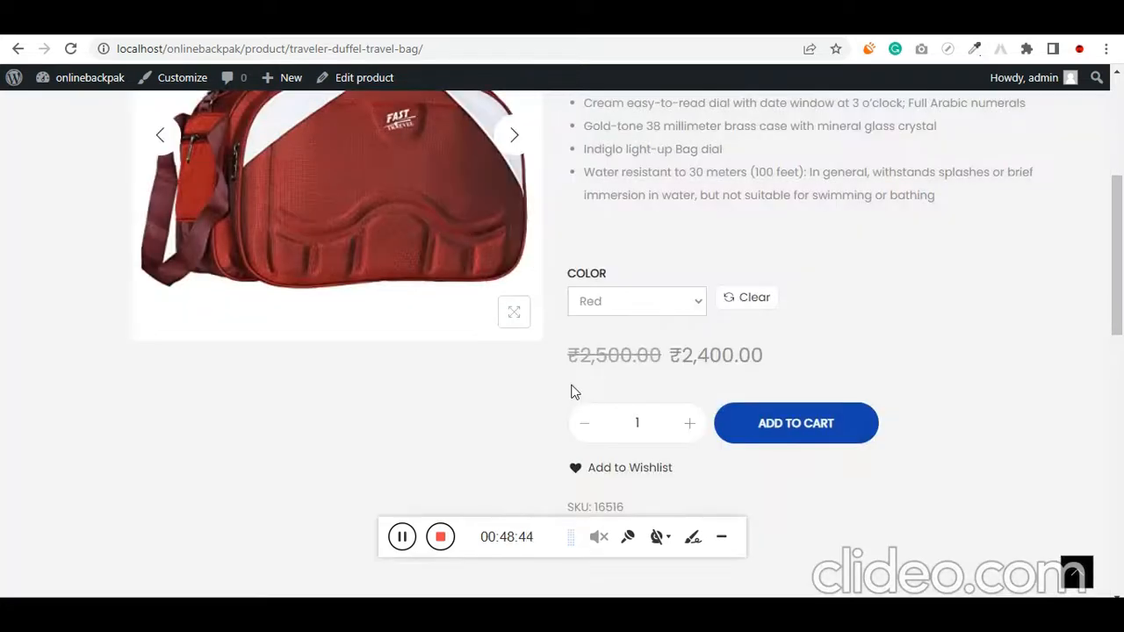
{"action": "scroll", "coordinate": [575, 389], "scroll_direction": "up", "scroll_amount": 4}
{"action": "left_click", "coordinate": [954, 131]}
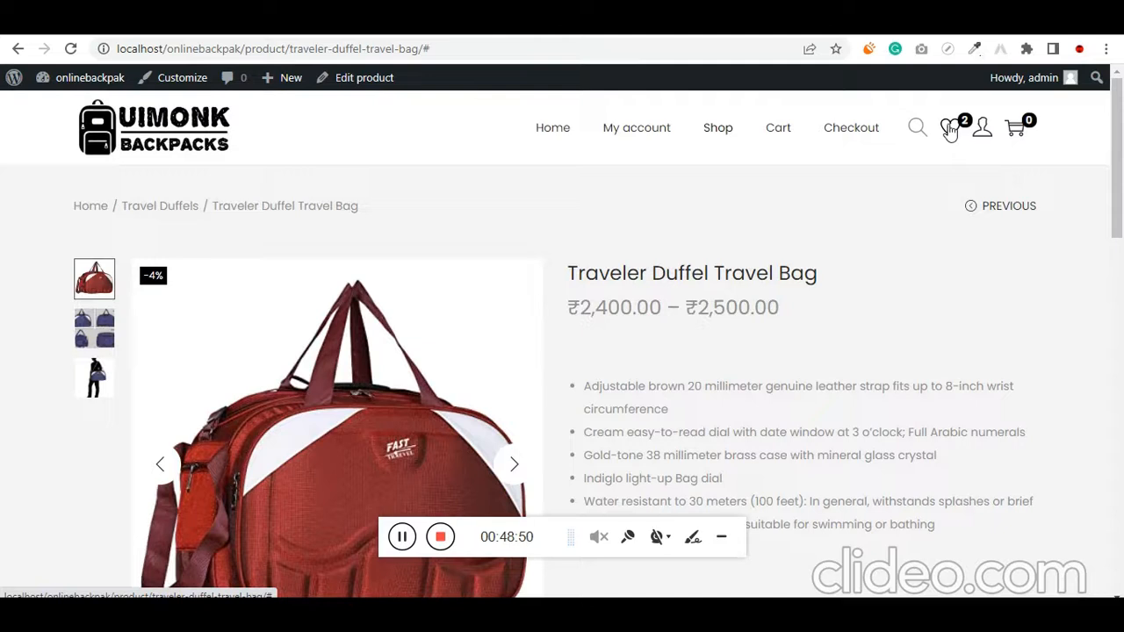
Create a new WordPress page in a separate browser tab and title it Wishlist
{"action": "mouse_move", "coordinate": [290, 83]}
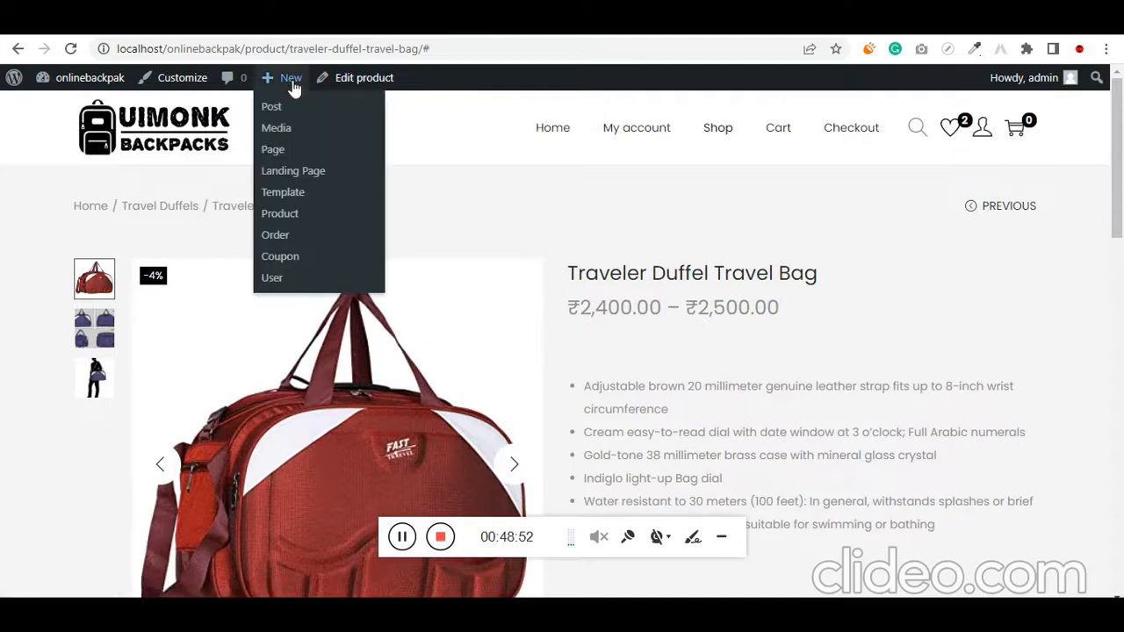
{"action": "right_click", "coordinate": [299, 151]}
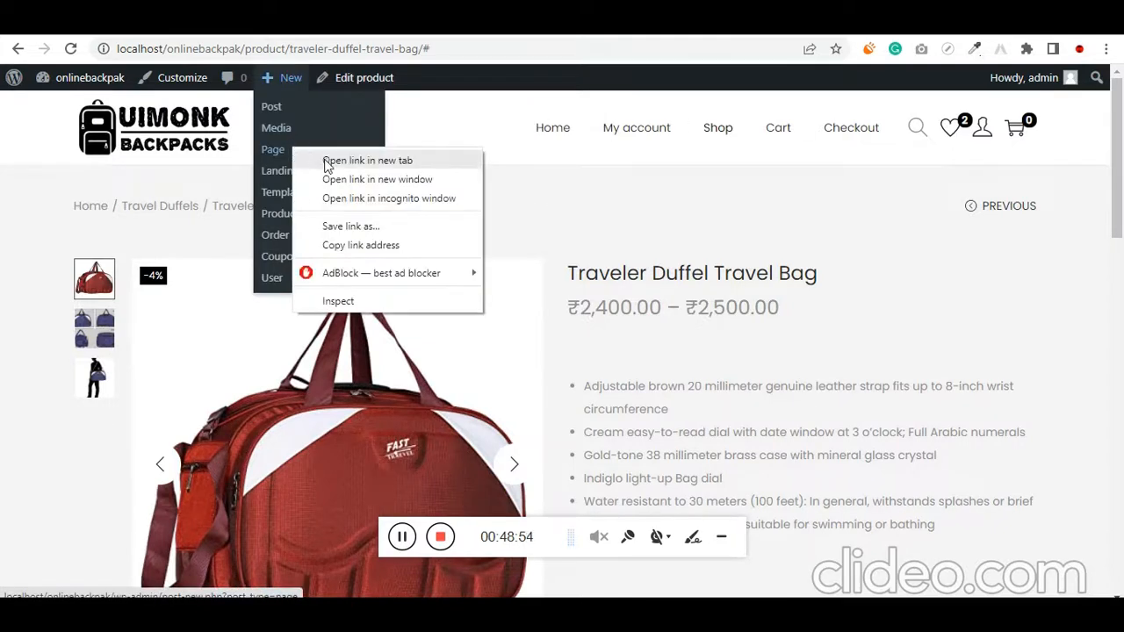
{"action": "key", "text": "Escape"}
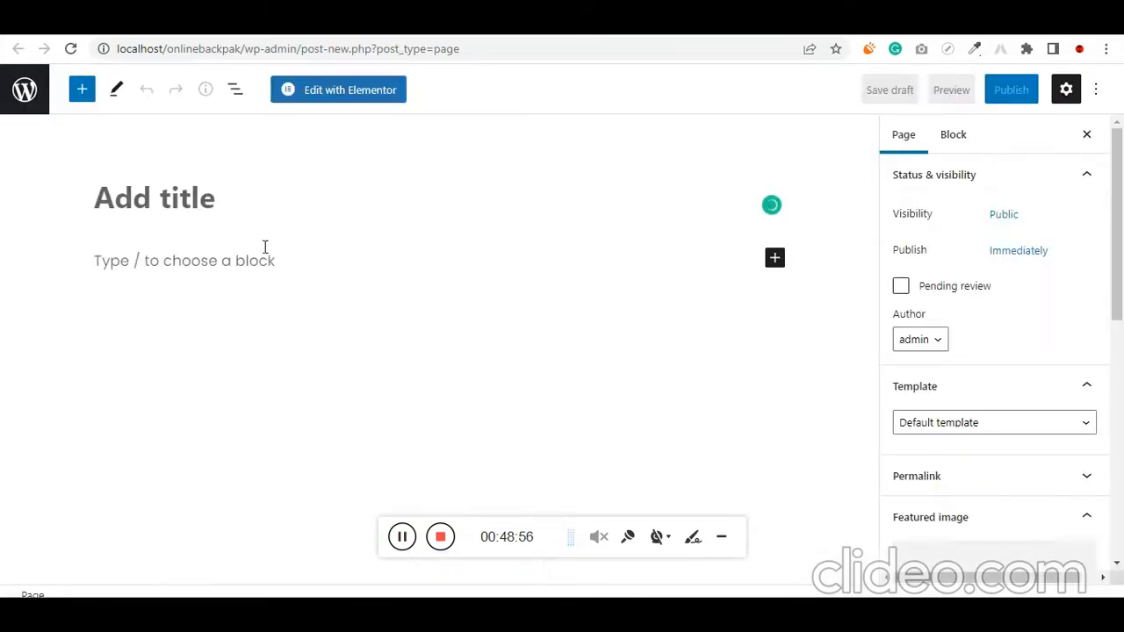
{"action": "type", "text": "Wishlios"}
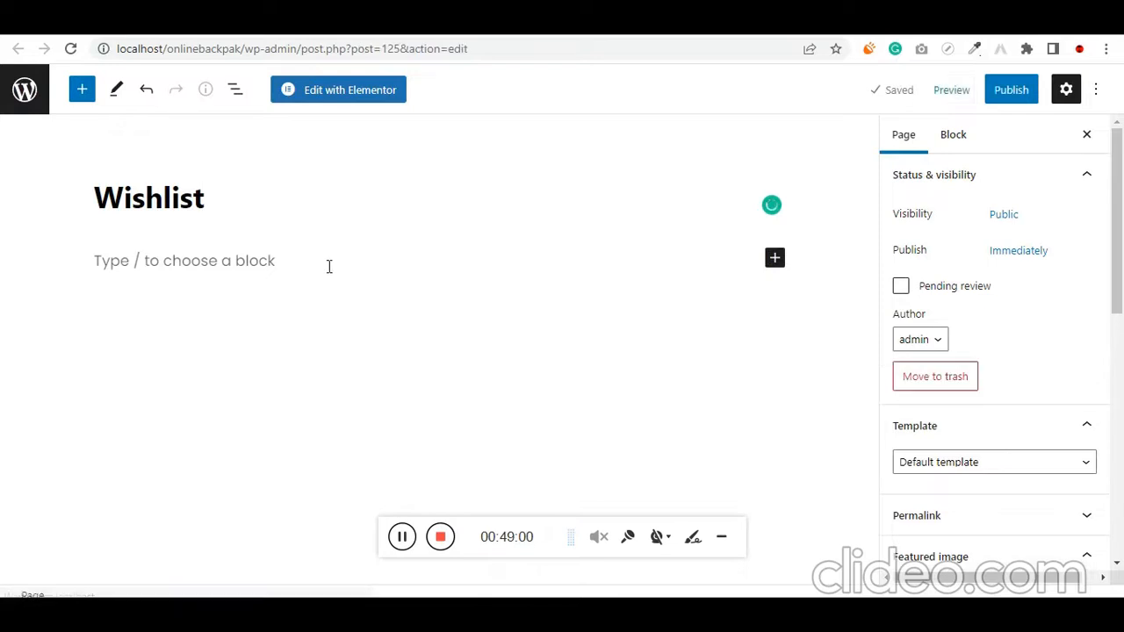
Insert a Shortcode block below the page title containing [ti_wishlistsview]
{"action": "left_click", "coordinate": [360, 261]}
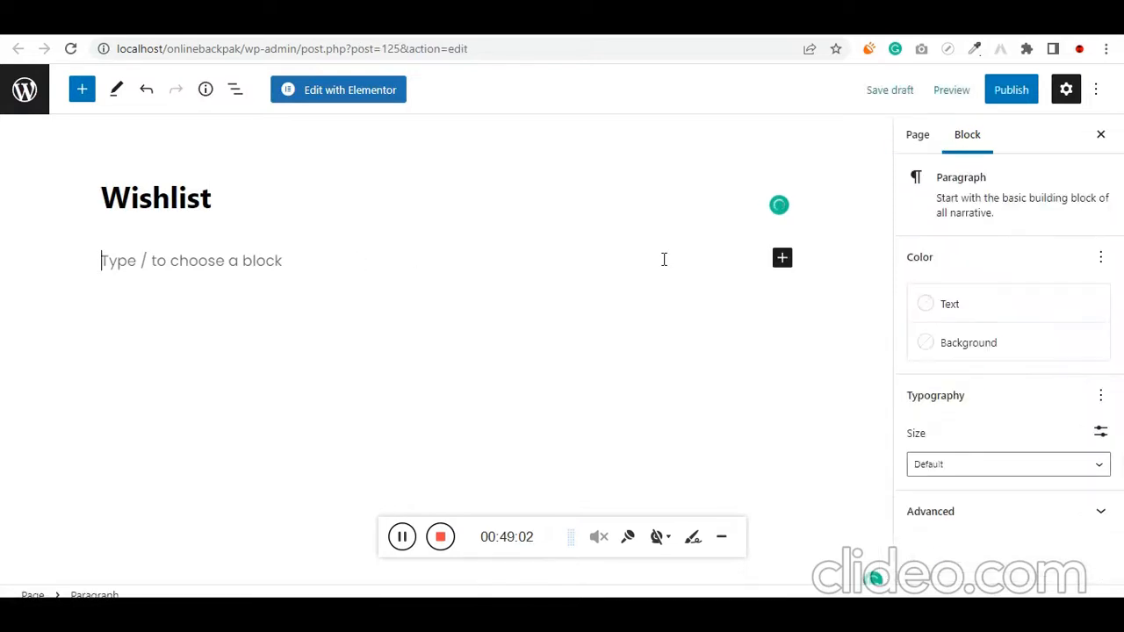
{"action": "left_click", "coordinate": [782, 258]}
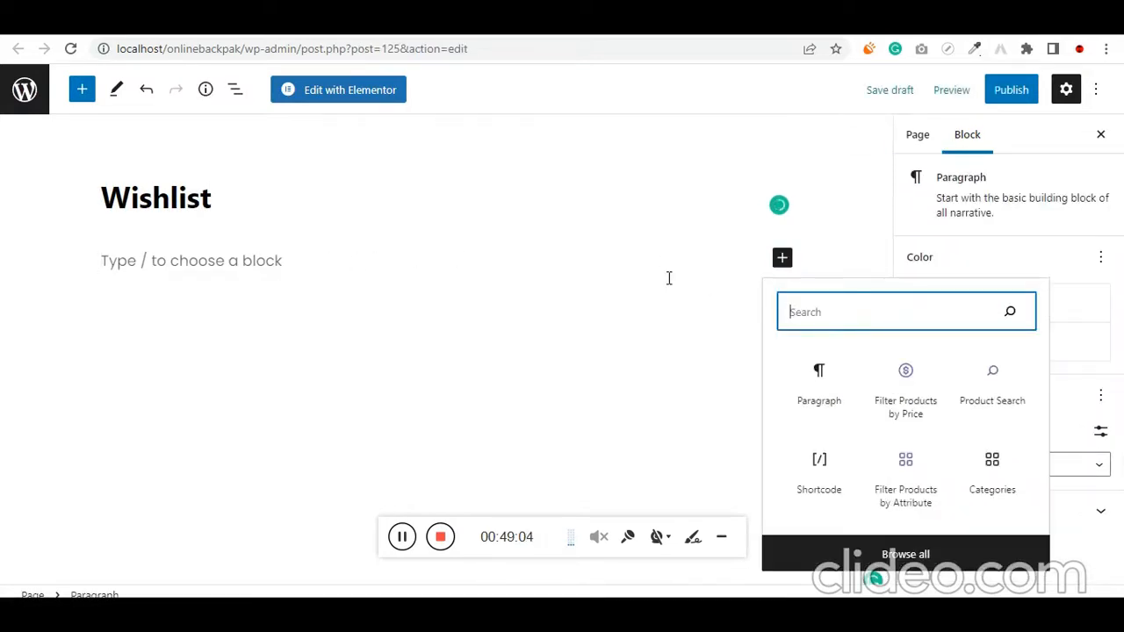
{"action": "type", "text": "co"}
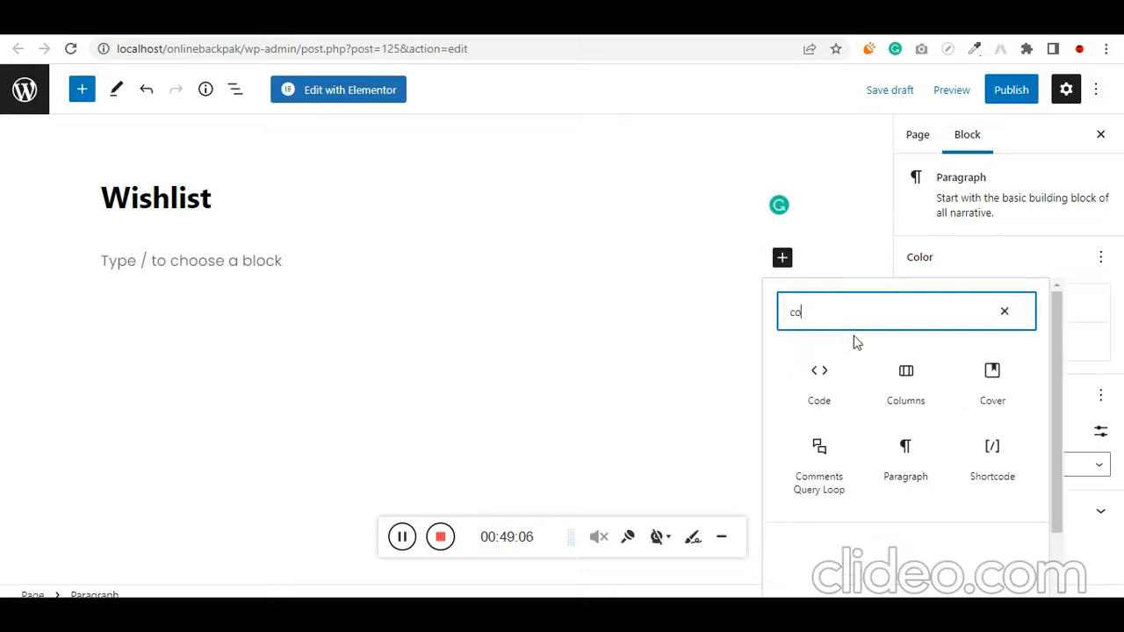
{"action": "type", "text": "de"}
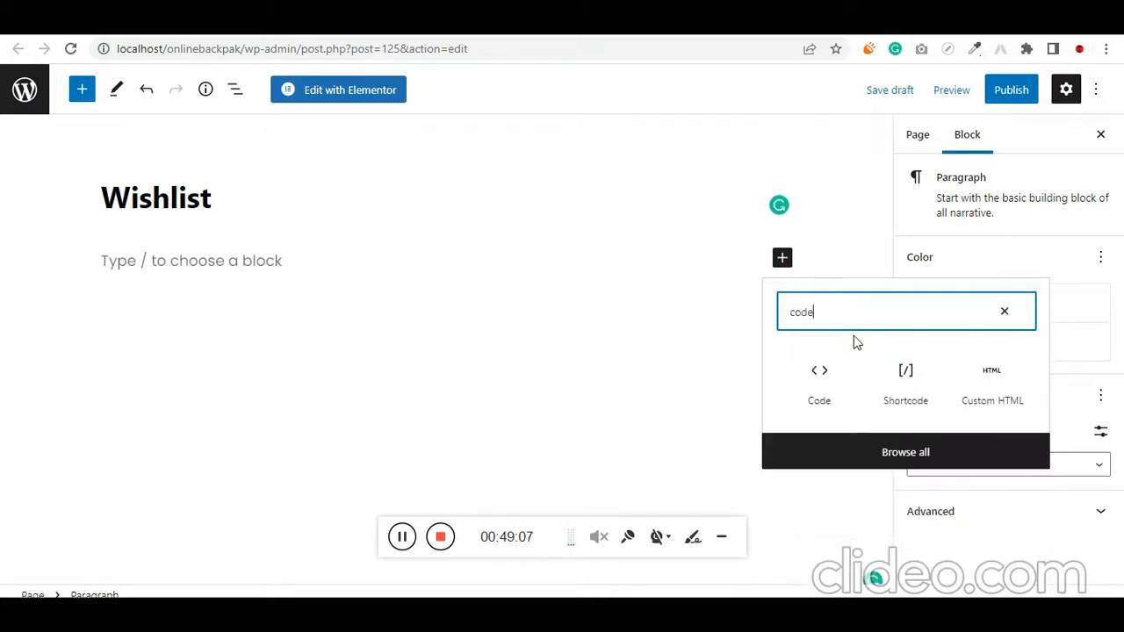
{"action": "left_click", "coordinate": [897, 371]}
{"action": "type", "text": "[ti_wishlistsview]"}
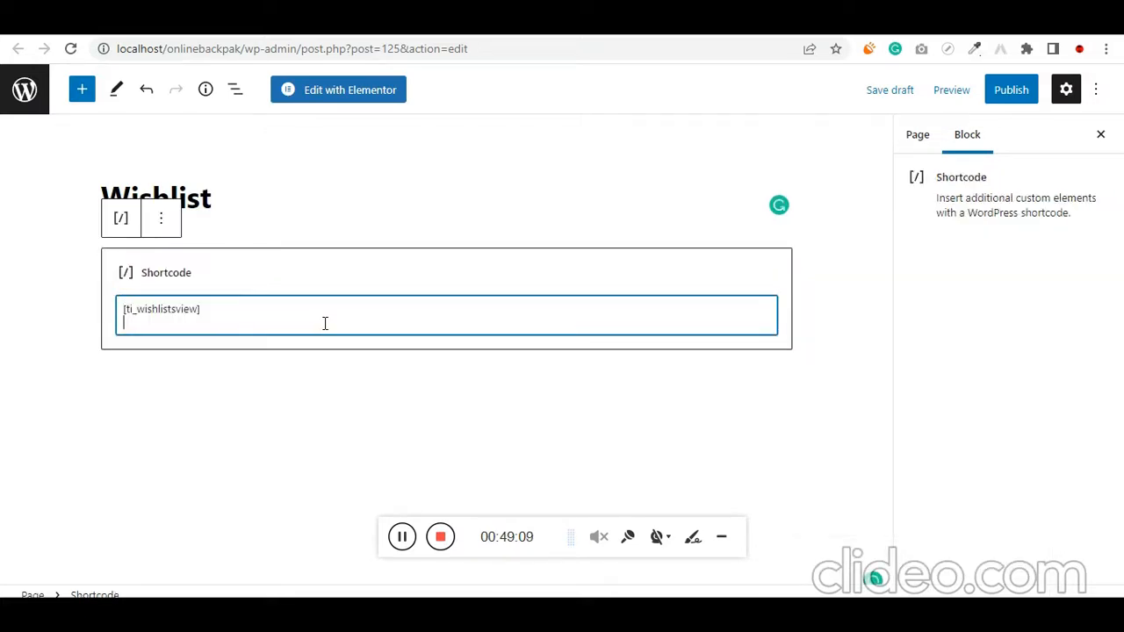
Set the Wishlist page's sidebar to No Sidebar and its container to Full Width / Stretched
{"action": "left_click", "coordinate": [74, 439]}
{"action": "scroll", "coordinate": [1066, 414], "scroll_direction": "down", "scroll_amount": 7}
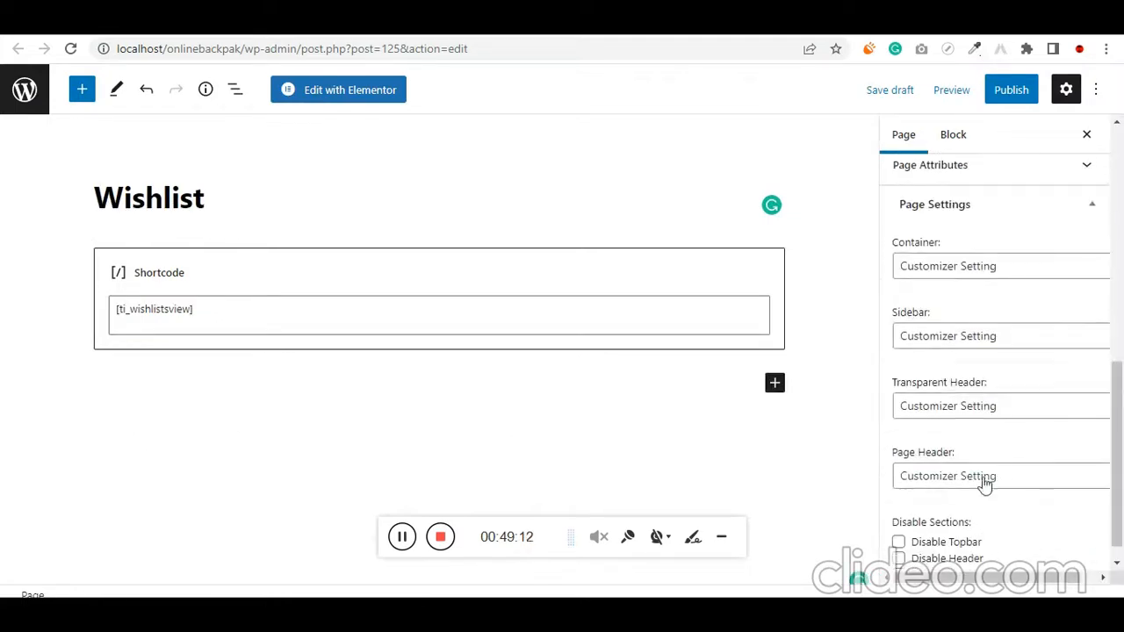
{"action": "scroll", "coordinate": [966, 485], "scroll_direction": "down", "scroll_amount": 1}
{"action": "left_click", "coordinate": [959, 321]}
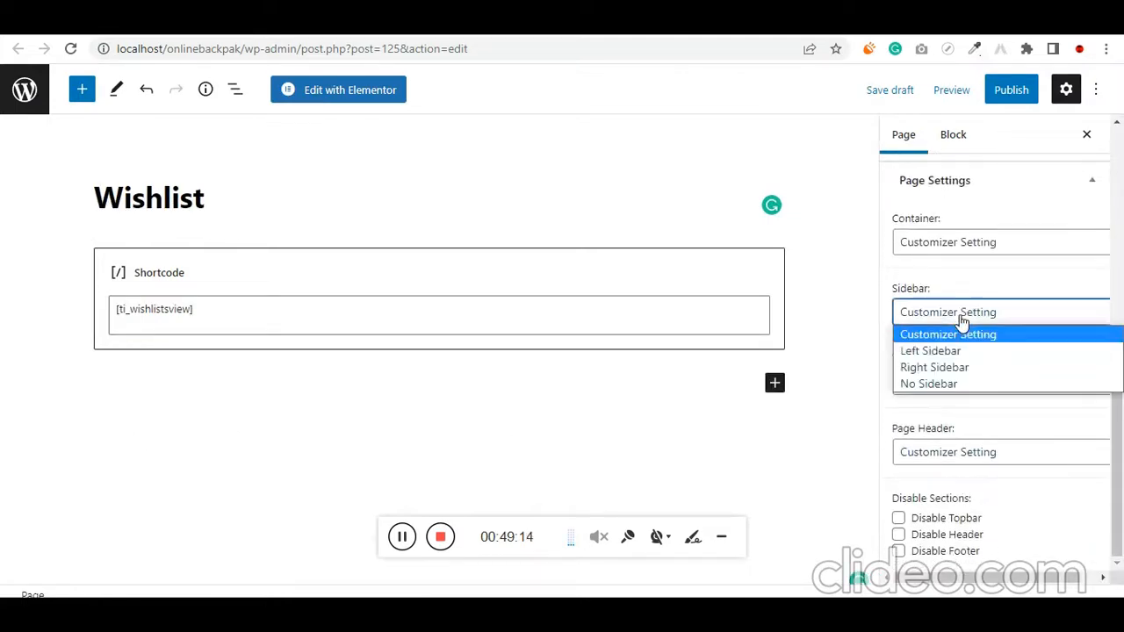
{"action": "left_click", "coordinate": [951, 384]}
{"action": "left_click", "coordinate": [988, 254]}
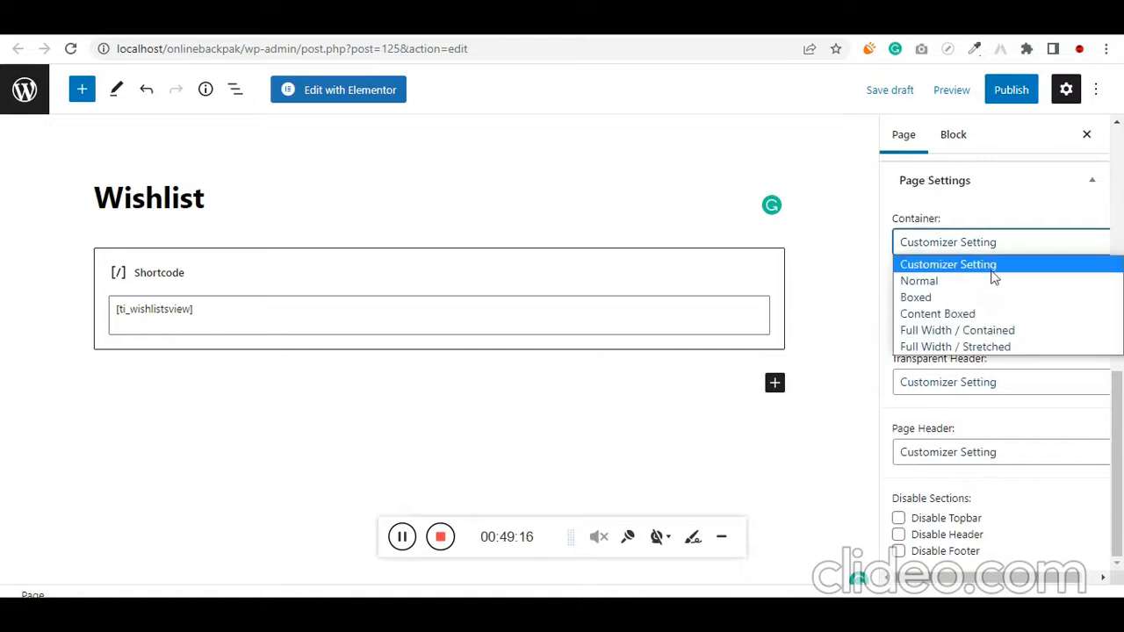
{"action": "left_click", "coordinate": [991, 344]}
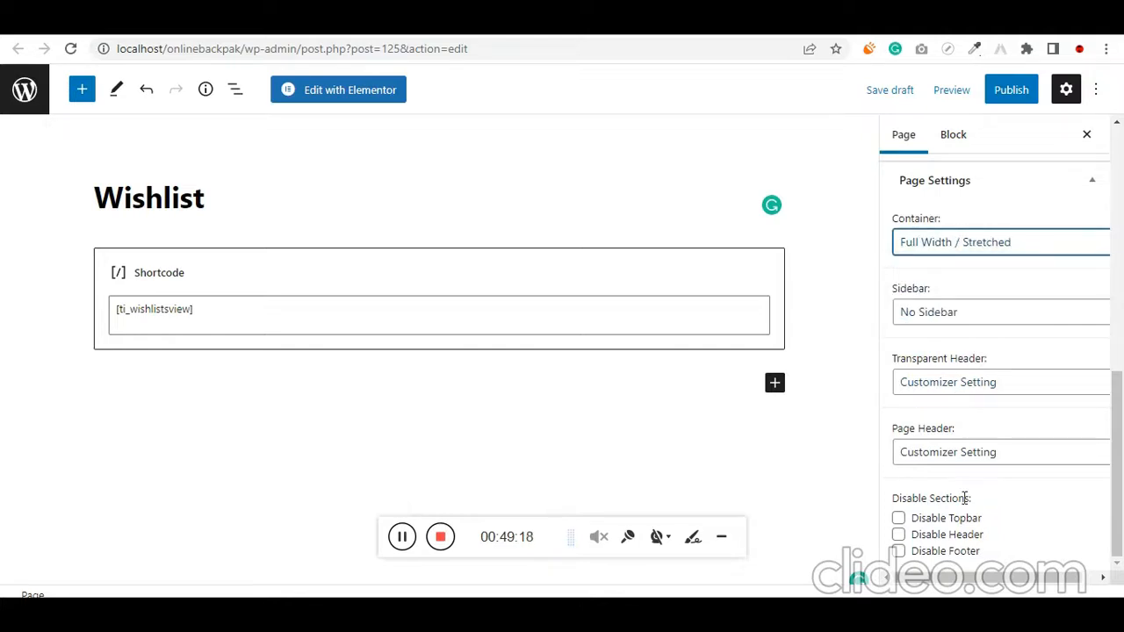
Publish the Wishlist page, confirming the pre-publish check
{"action": "left_click", "coordinate": [1016, 99]}
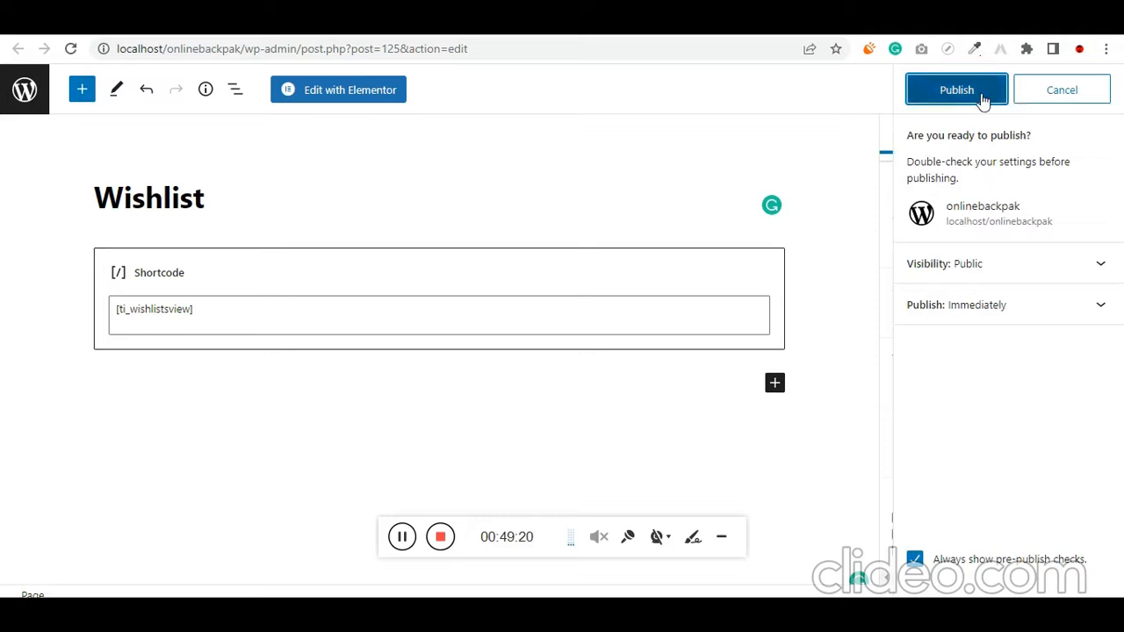
{"action": "left_click", "coordinate": [984, 99]}
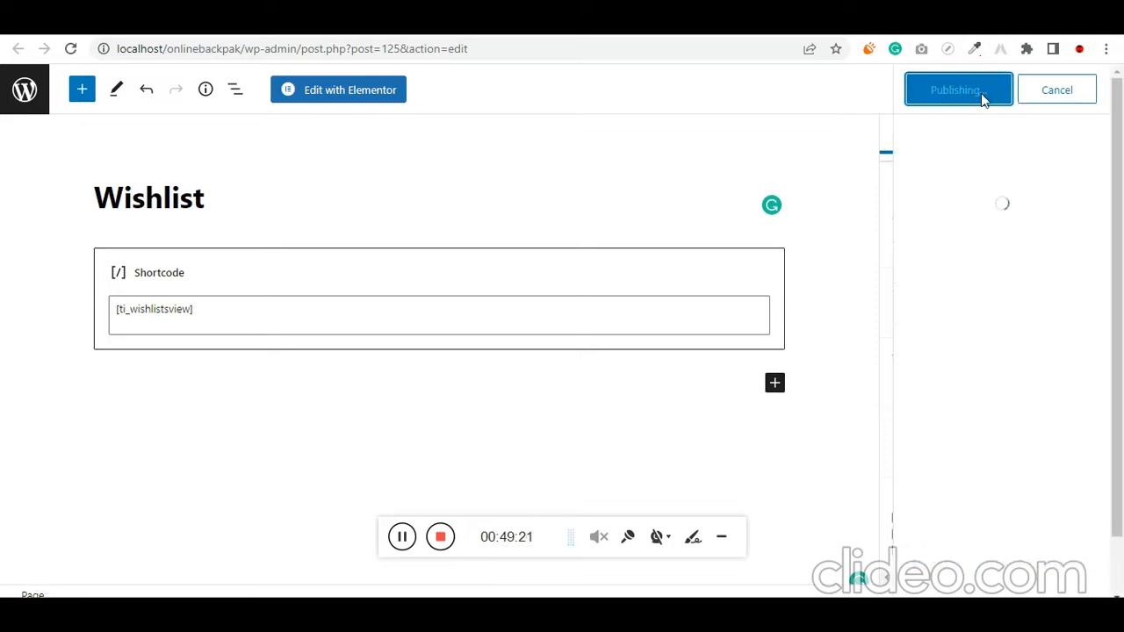
{"action": "left_click", "coordinate": [401, 536]}
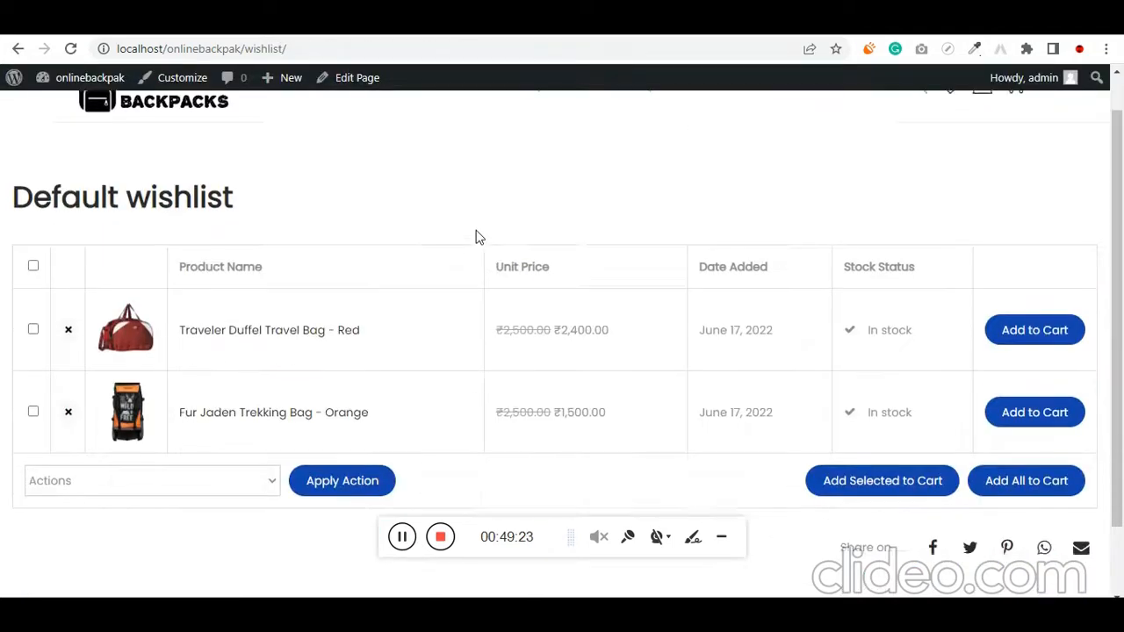
Review the products on the live Wishlist page and add all of them to the cart
{"action": "scroll", "coordinate": [478, 235], "scroll_direction": "down", "scroll_amount": 1}
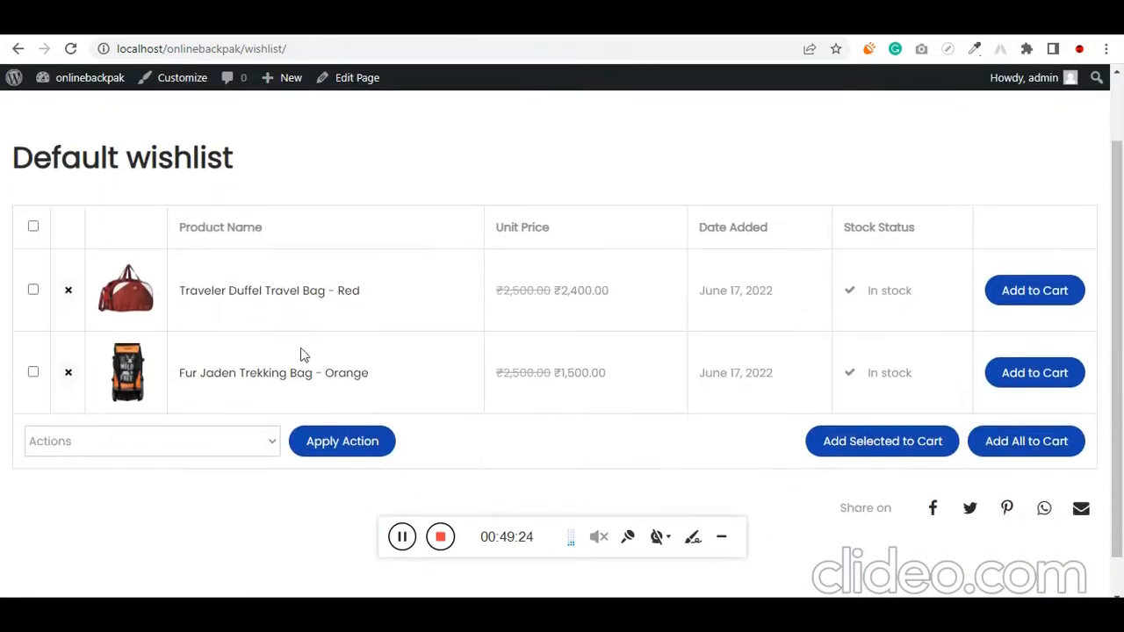
{"action": "scroll", "coordinate": [282, 357], "scroll_direction": "up", "scroll_amount": 2}
{"action": "left_click_drag", "start_coordinate": [224, 267], "coordinate": [9, 246]}
{"action": "scroll", "coordinate": [271, 269], "scroll_direction": "down", "scroll_amount": 2}
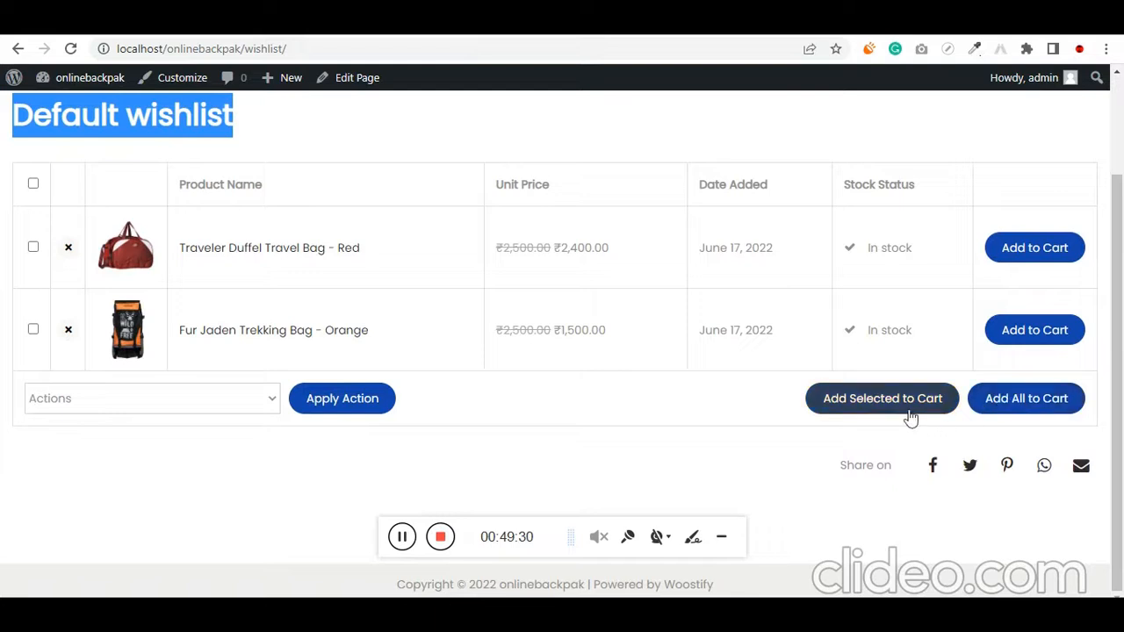
{"action": "left_click", "coordinate": [1012, 413]}
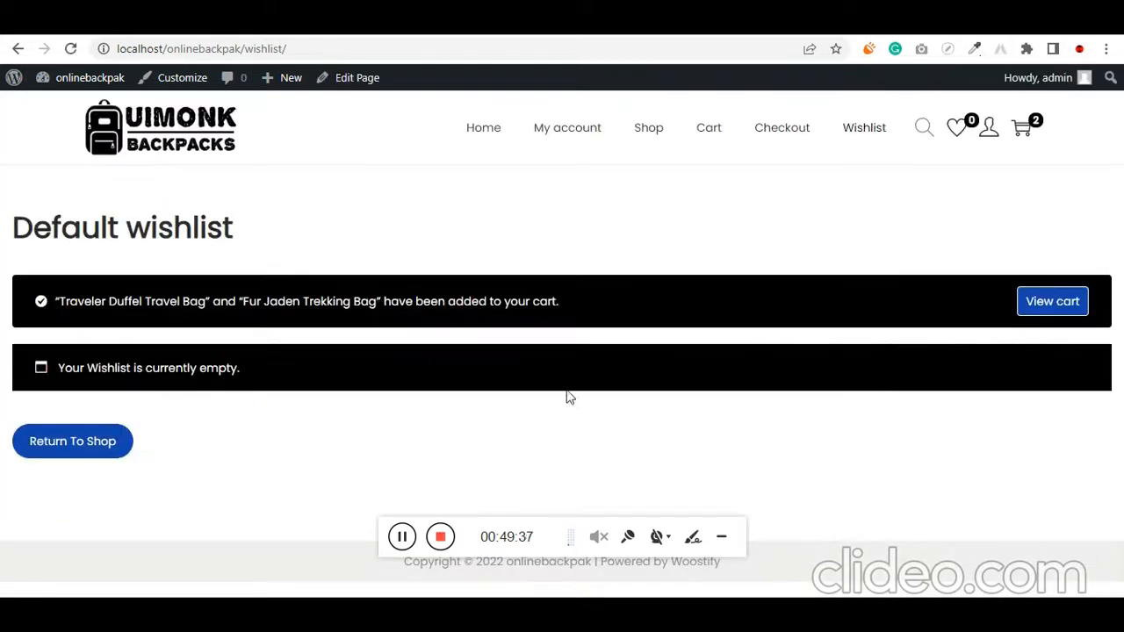
View the cart with the two bags and proceed to checkout
{"action": "left_click", "coordinate": [1061, 314]}
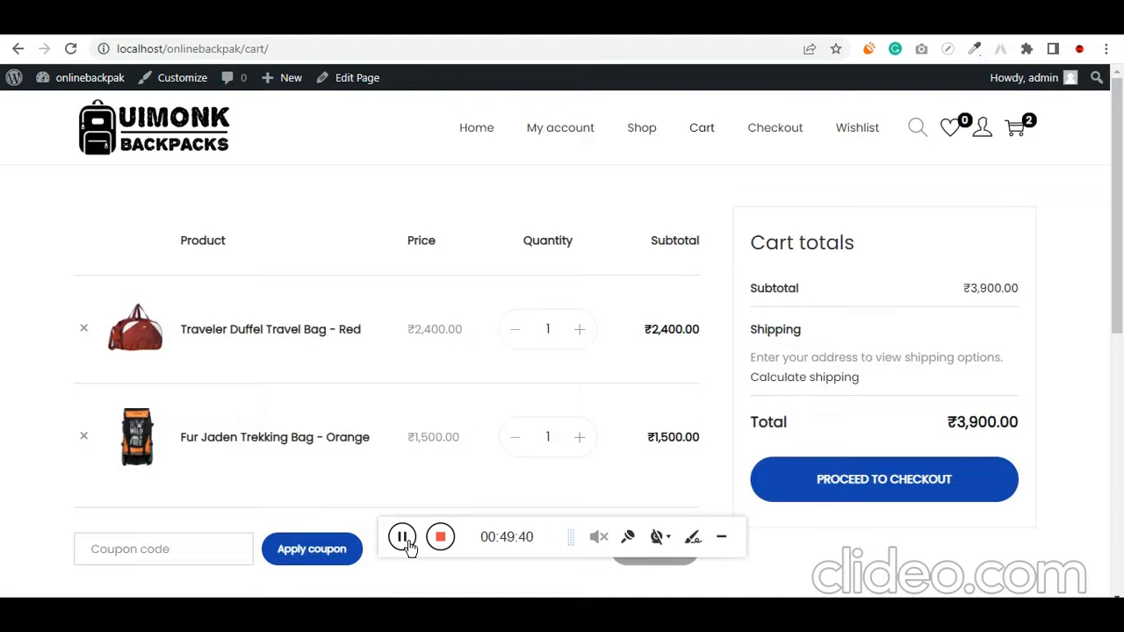
{"action": "scroll", "coordinate": [640, 301], "scroll_direction": "down", "scroll_amount": 2}
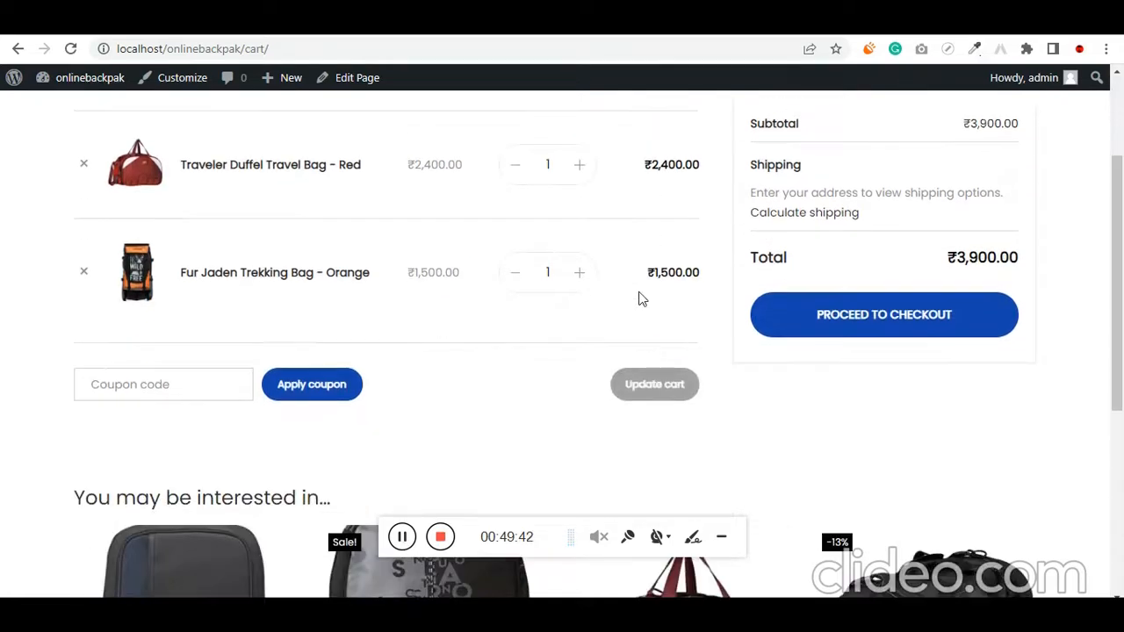
{"action": "left_click", "coordinate": [919, 313]}
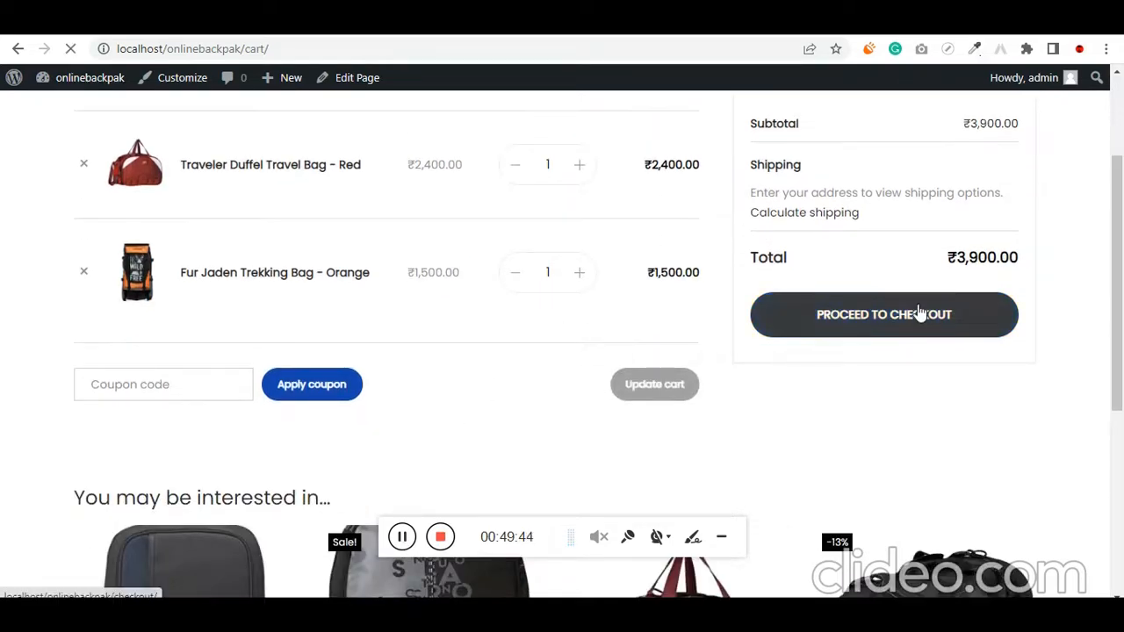
{"action": "scroll", "coordinate": [788, 331], "scroll_direction": "up", "scroll_amount": 1}
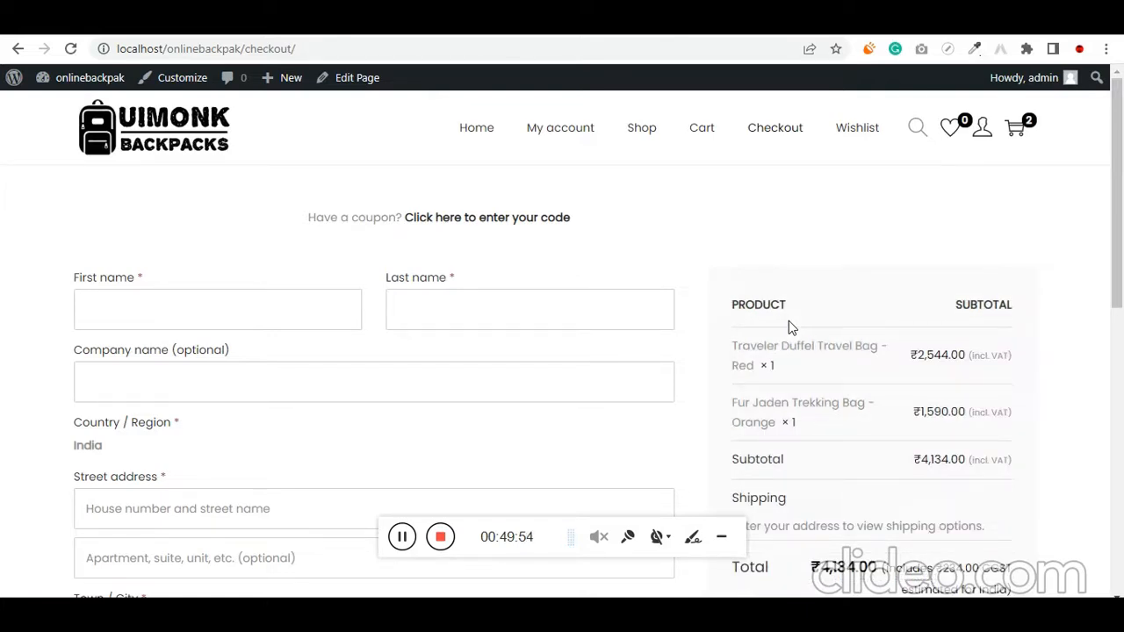
Fill in the customer's first and last name and set the company name to UIMonk in the billing details
{"action": "left_click", "coordinate": [226, 312]}
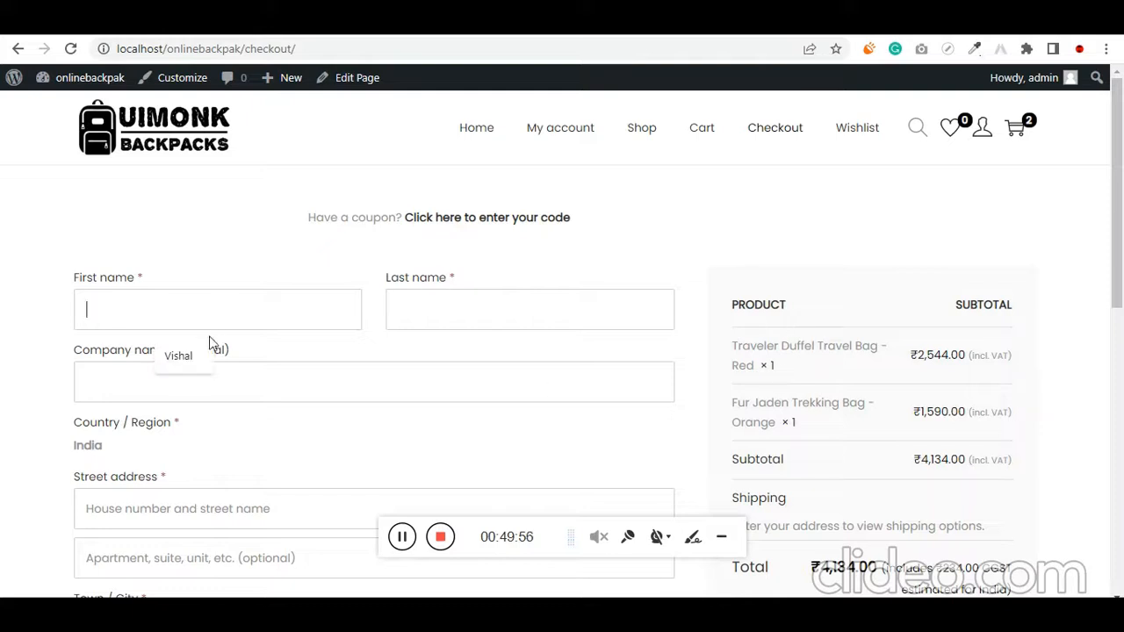
{"action": "left_click", "coordinate": [199, 355]}
{"action": "left_click", "coordinate": [451, 304]}
{"action": "left_click", "coordinate": [500, 359]}
{"action": "left_click", "coordinate": [256, 378]}
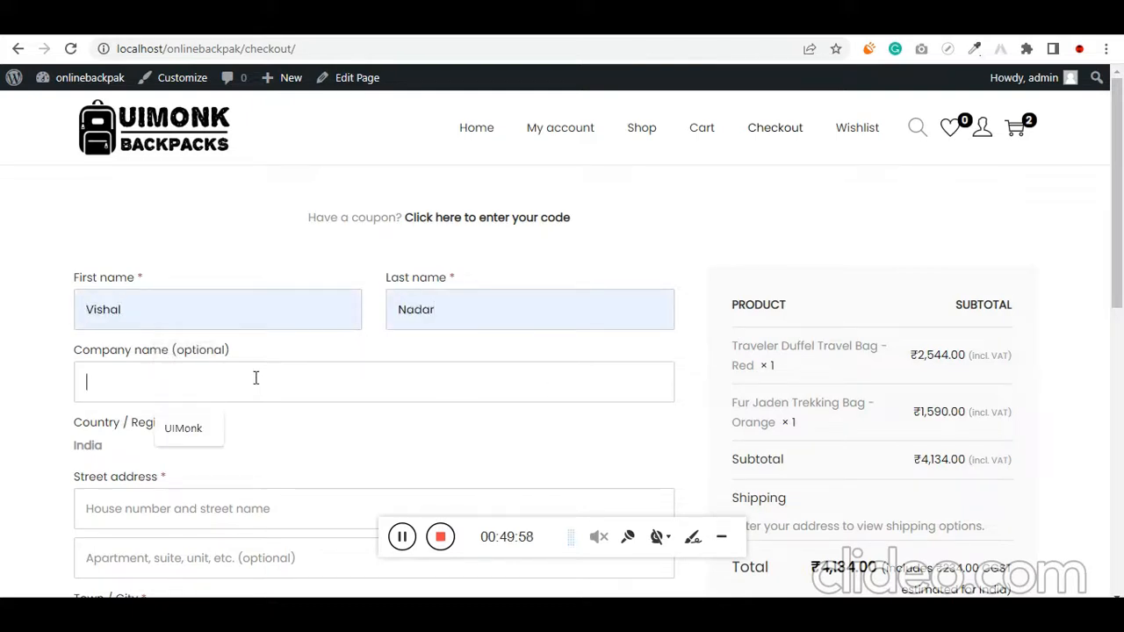
{"action": "left_click", "coordinate": [170, 433]}
Fill in the billing street address and town, leave the apartment line empty, and choose the customer's state
{"action": "scroll", "coordinate": [224, 460], "scroll_direction": "down", "scroll_amount": 1}
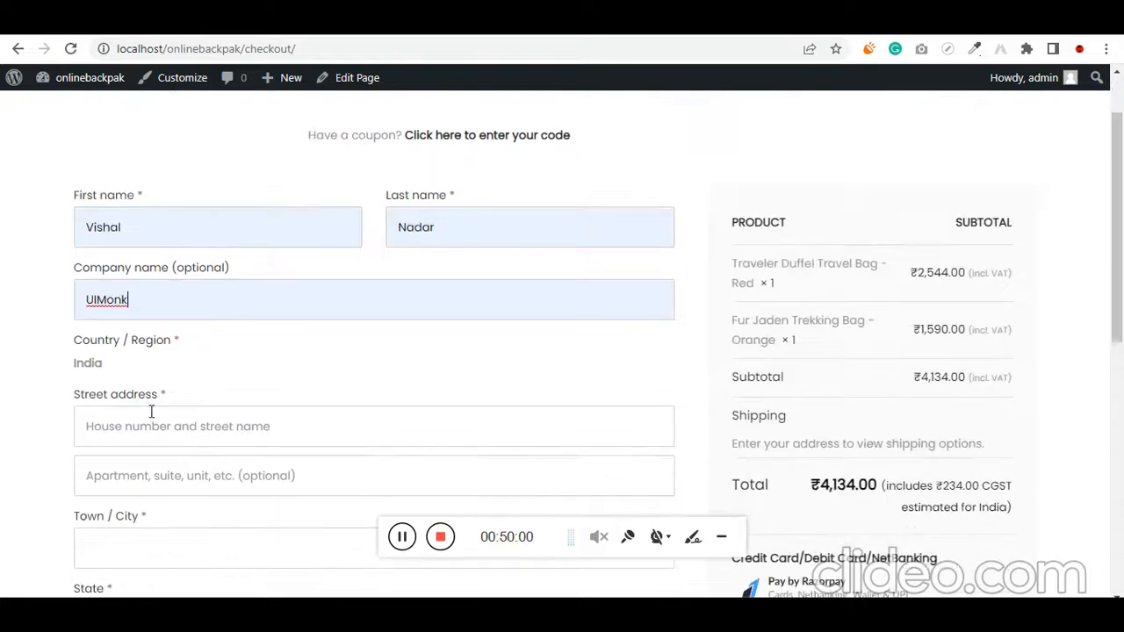
{"action": "left_click", "coordinate": [151, 426]}
{"action": "left_click", "coordinate": [202, 467]}
{"action": "left_click", "coordinate": [188, 485]}
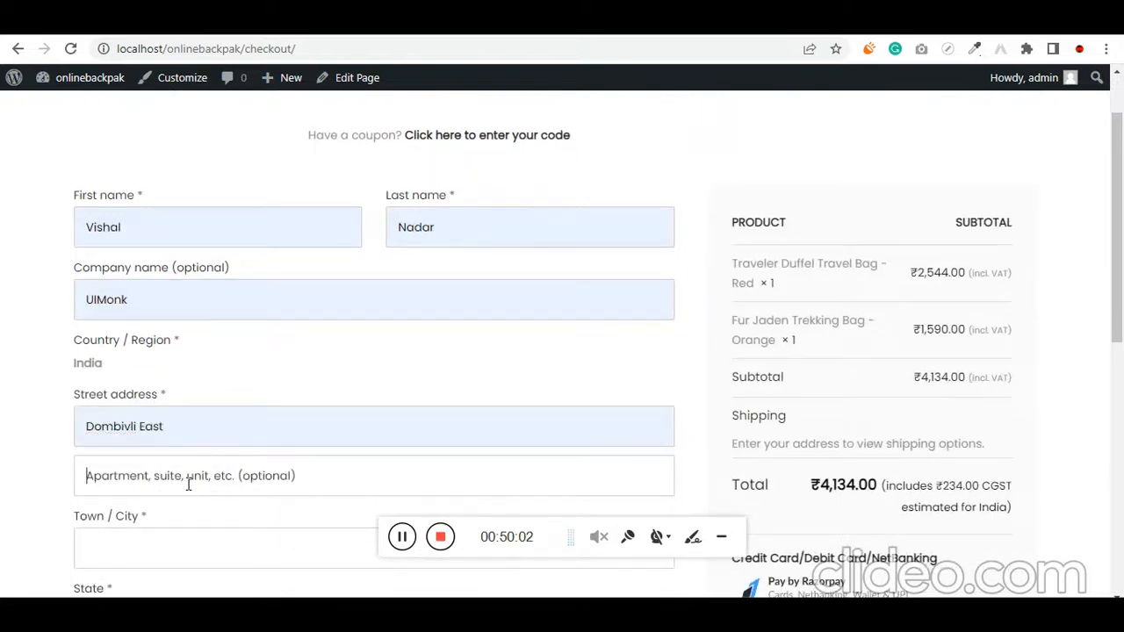
{"action": "scroll", "coordinate": [208, 502], "scroll_direction": "down", "scroll_amount": 2}
{"action": "left_click", "coordinate": [166, 368]}
{"action": "left_click", "coordinate": [190, 432]}
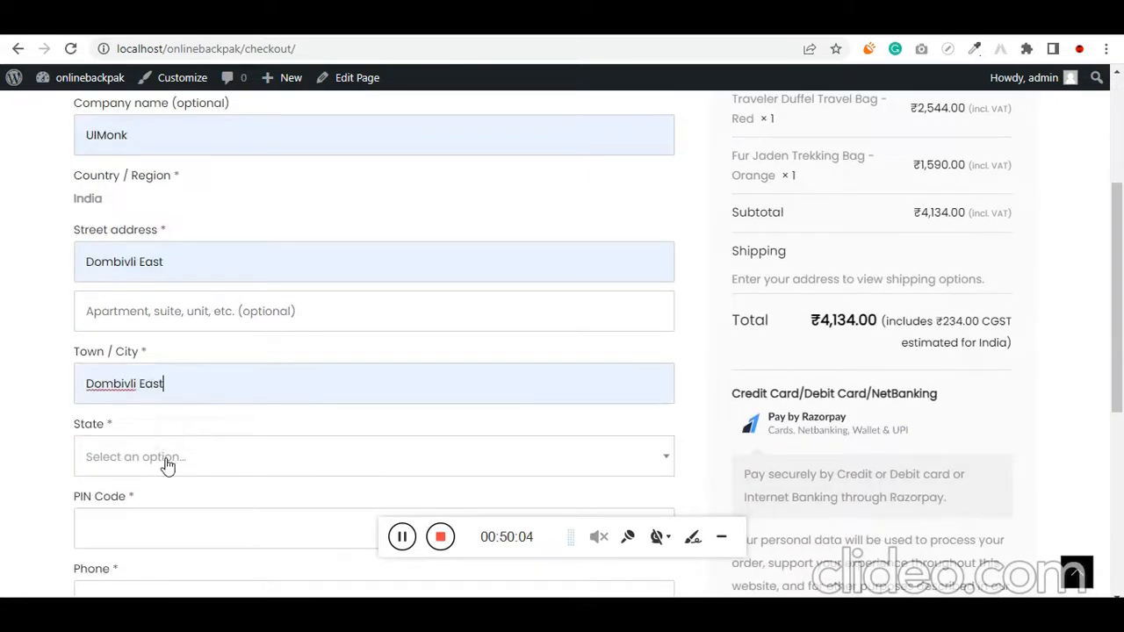
{"action": "left_click", "coordinate": [166, 457]}
{"action": "type", "text": "m"}
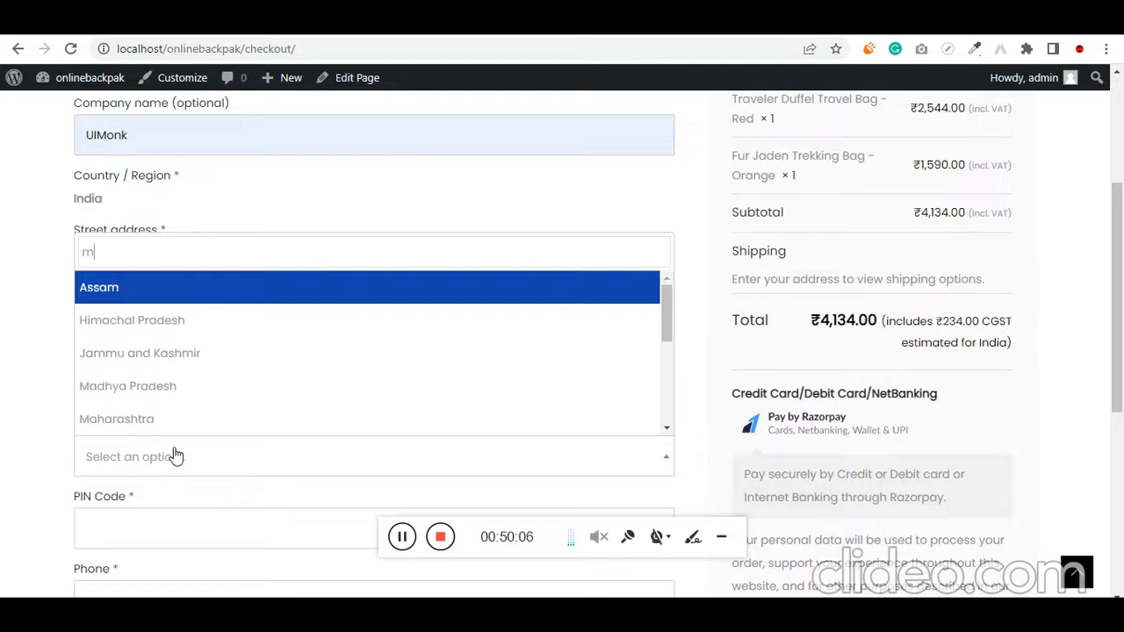
{"action": "type", "text": "aha"}
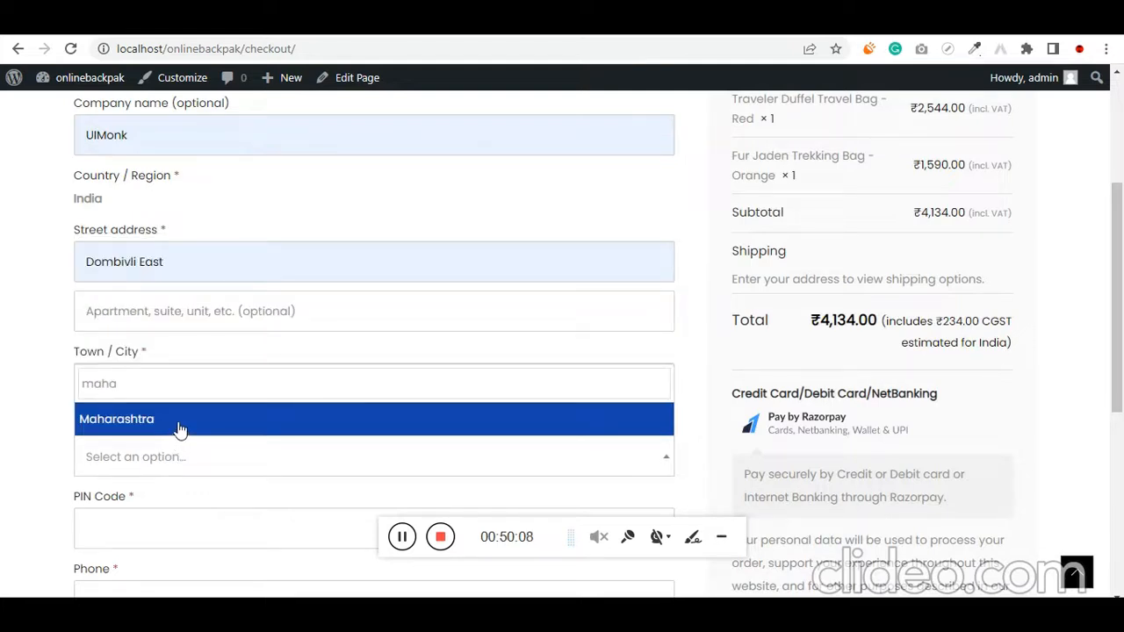
{"action": "left_click", "coordinate": [178, 427]}
Fill in the customer's postal code and phone number in the billing details
{"action": "scroll", "coordinate": [179, 426], "scroll_direction": "down", "scroll_amount": 2}
{"action": "left_click", "coordinate": [140, 376]}
{"action": "left_click", "coordinate": [163, 410]}
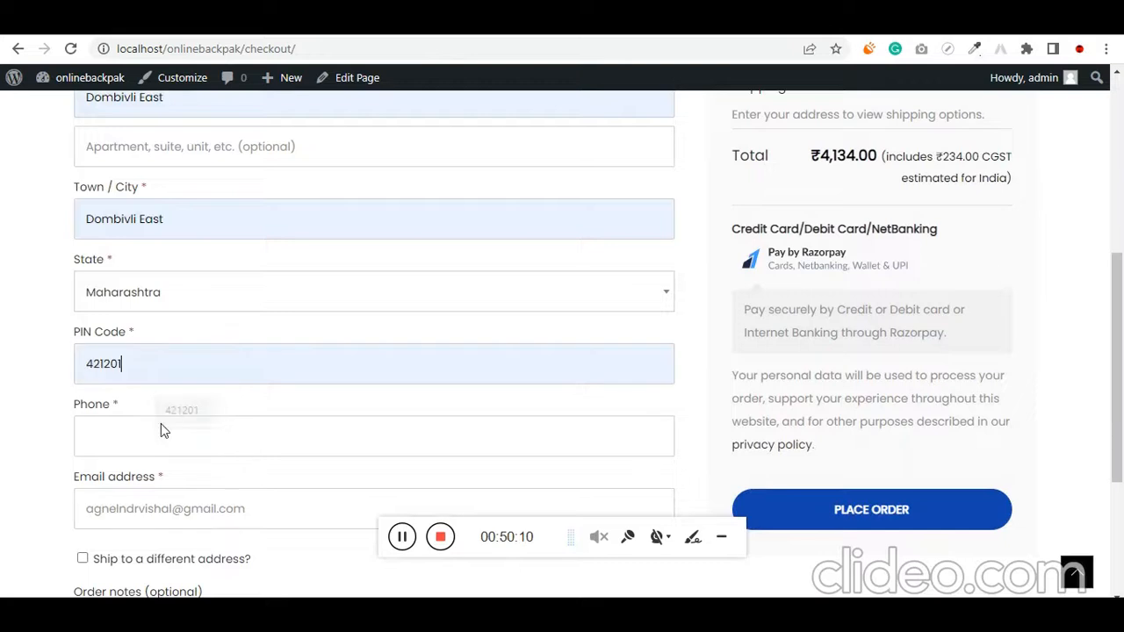
{"action": "left_click", "coordinate": [143, 436]}
{"action": "left_click", "coordinate": [174, 482]}
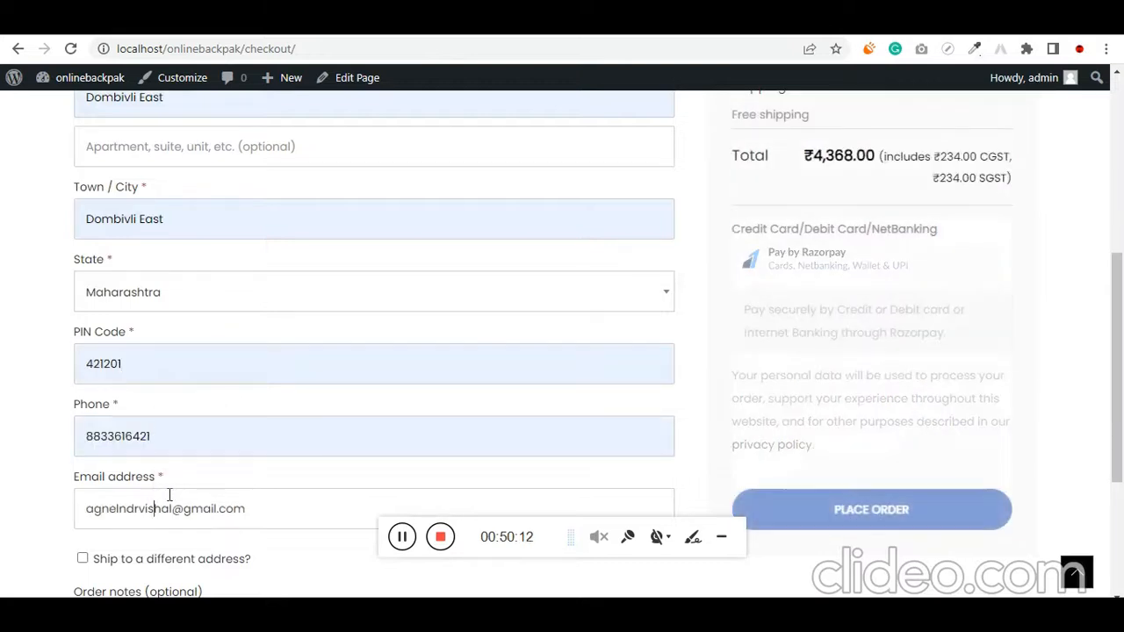
Check the completed billing details against the order summary's products, taxes and shipping option
{"action": "scroll", "coordinate": [12, 482], "scroll_direction": "down", "scroll_amount": 2}
{"action": "scroll", "coordinate": [13, 477], "scroll_direction": "up", "scroll_amount": 2}
{"action": "scroll", "coordinate": [110, 423], "scroll_direction": "up", "scroll_amount": 2}
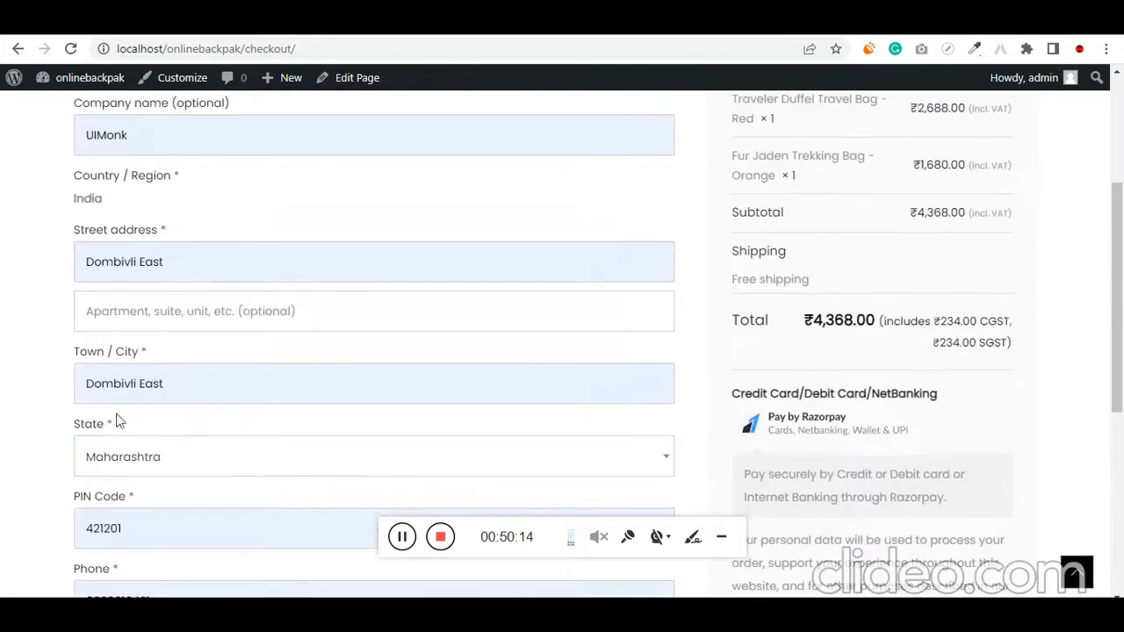
{"action": "scroll", "coordinate": [78, 444], "scroll_direction": "up", "scroll_amount": 1}
{"action": "scroll", "coordinate": [78, 446], "scroll_direction": "up", "scroll_amount": 2}
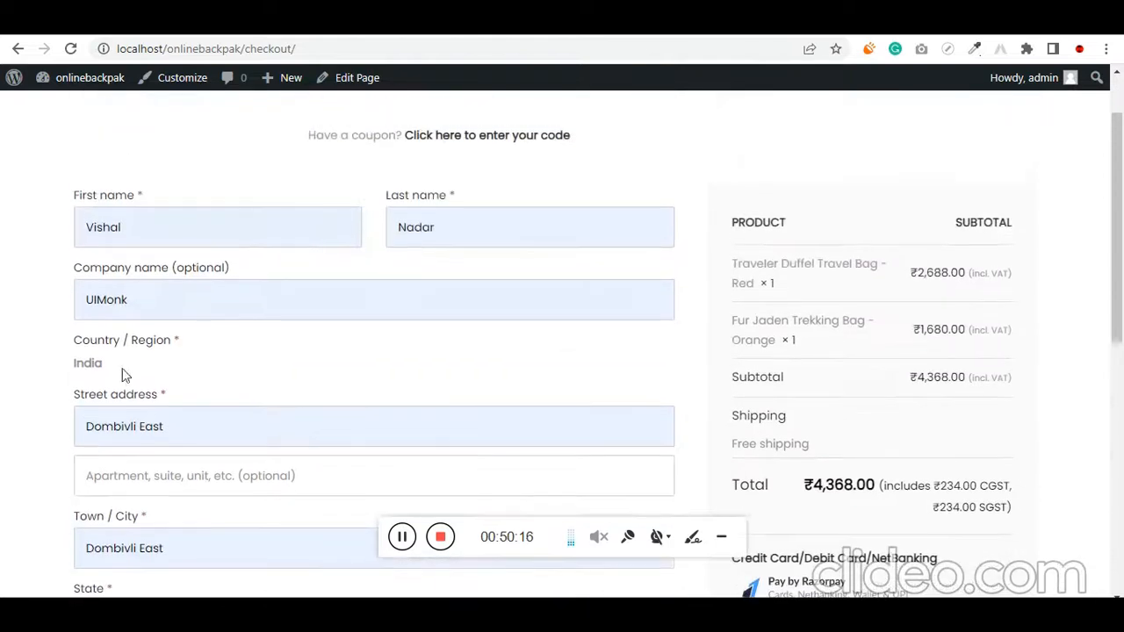
{"action": "left_click_drag", "start_coordinate": [841, 451], "coordinate": [697, 447]}
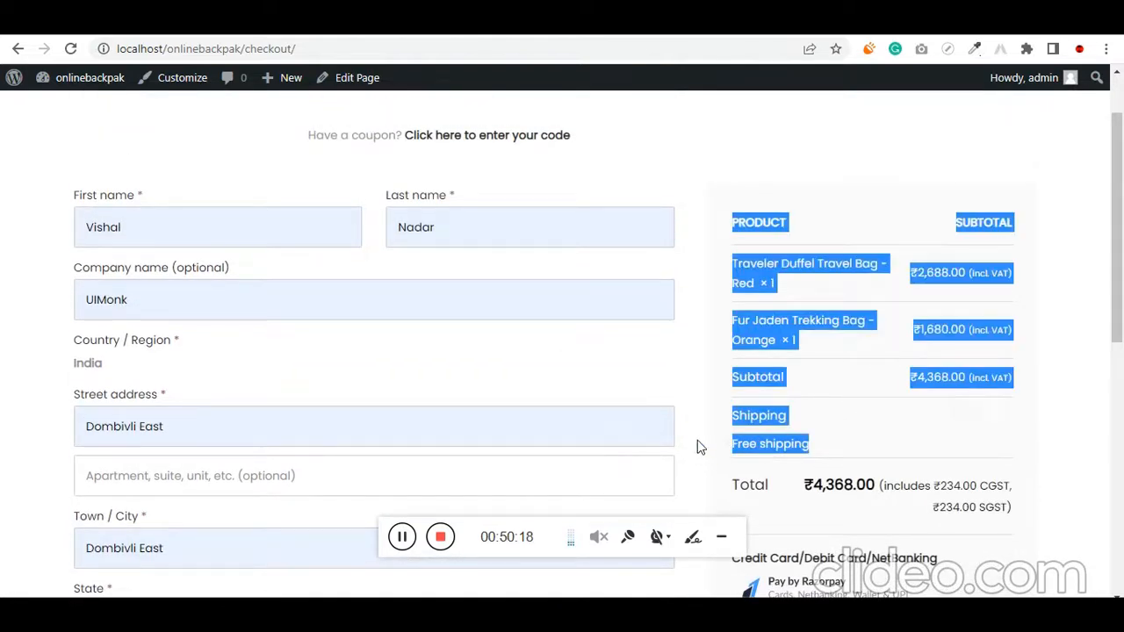
Set the billing state to Tamil Nadu and check the shipping rate in the order summary
{"action": "scroll", "coordinate": [813, 437], "scroll_direction": "down", "scroll_amount": 3}
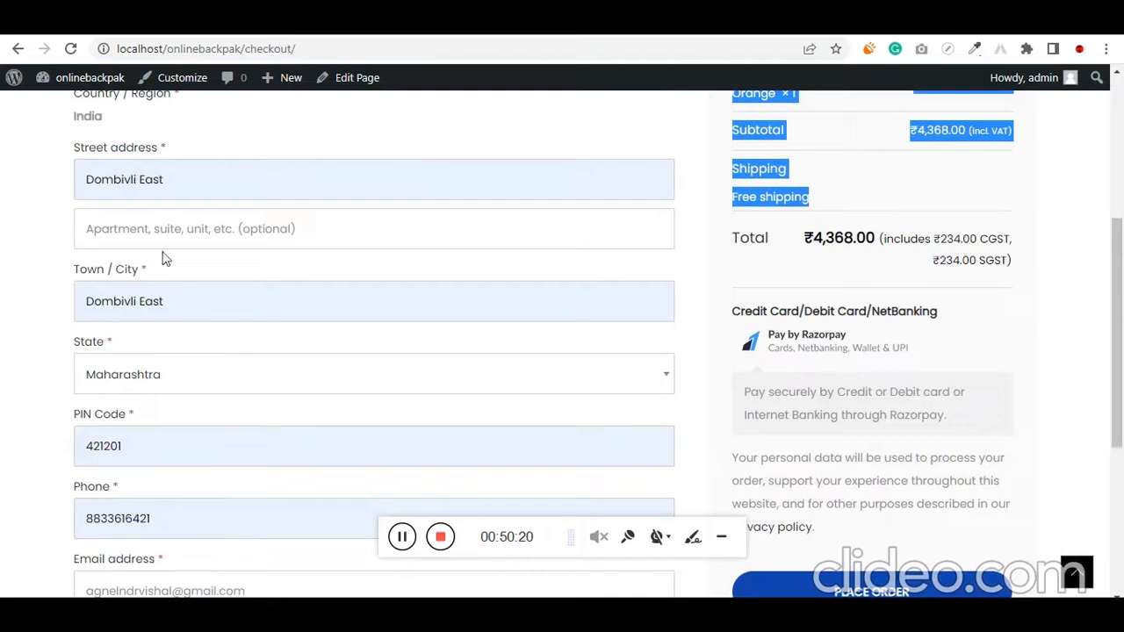
{"action": "left_click", "coordinate": [186, 376]}
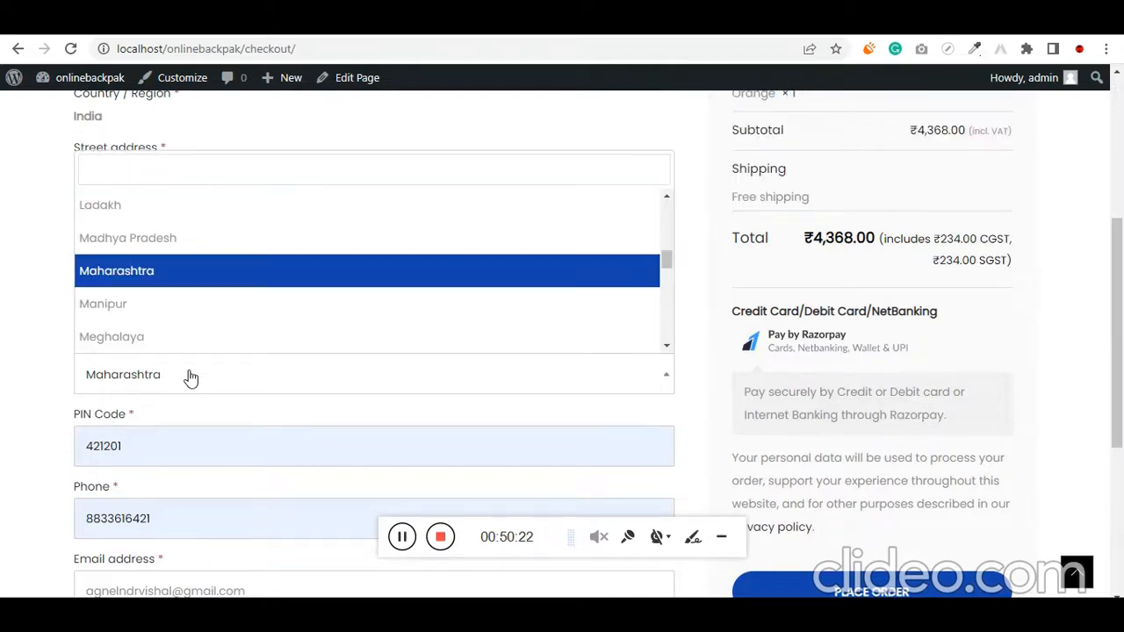
{"action": "type", "text": "tamil"}
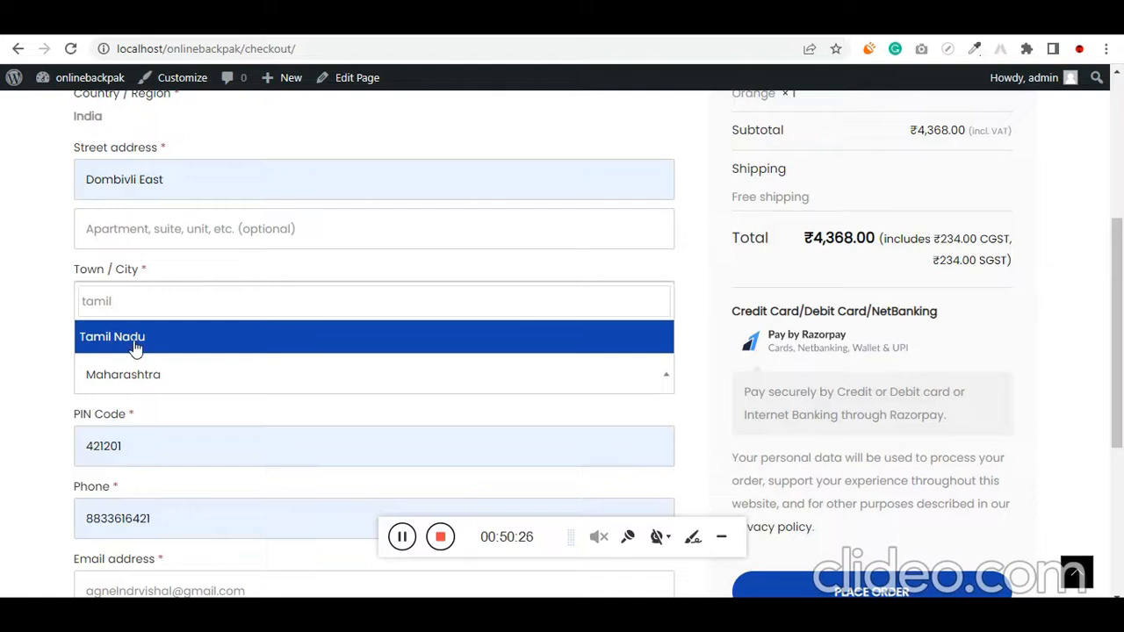
{"action": "left_click", "coordinate": [134, 337]}
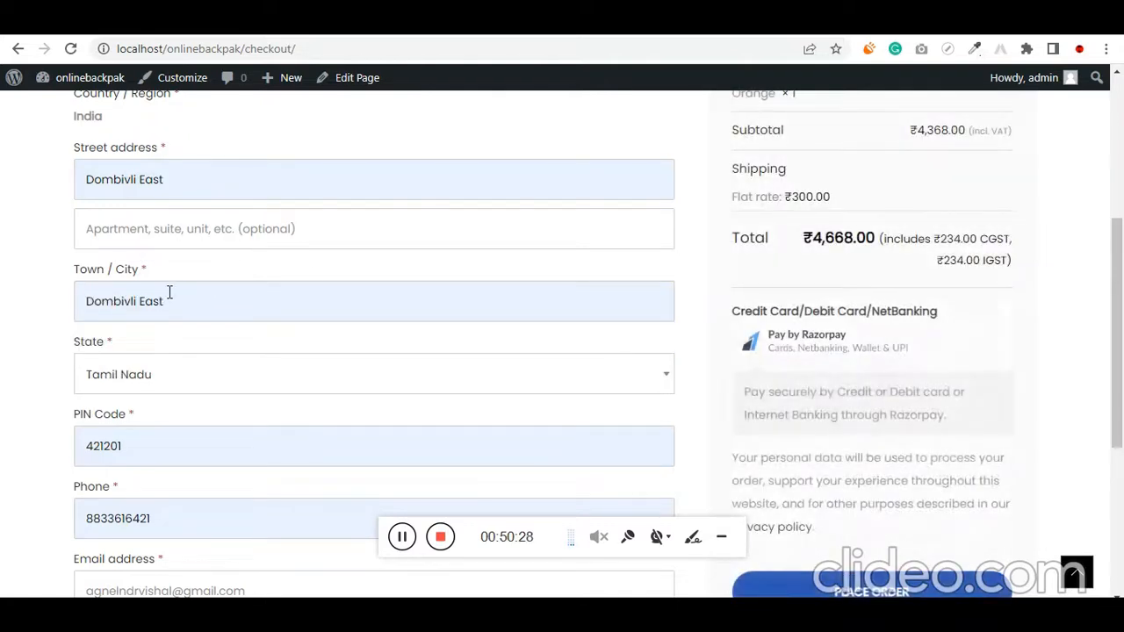
{"action": "left_click_drag", "start_coordinate": [734, 198], "coordinate": [830, 203]}
{"action": "scroll", "coordinate": [826, 223], "scroll_direction": "up", "scroll_amount": 1}
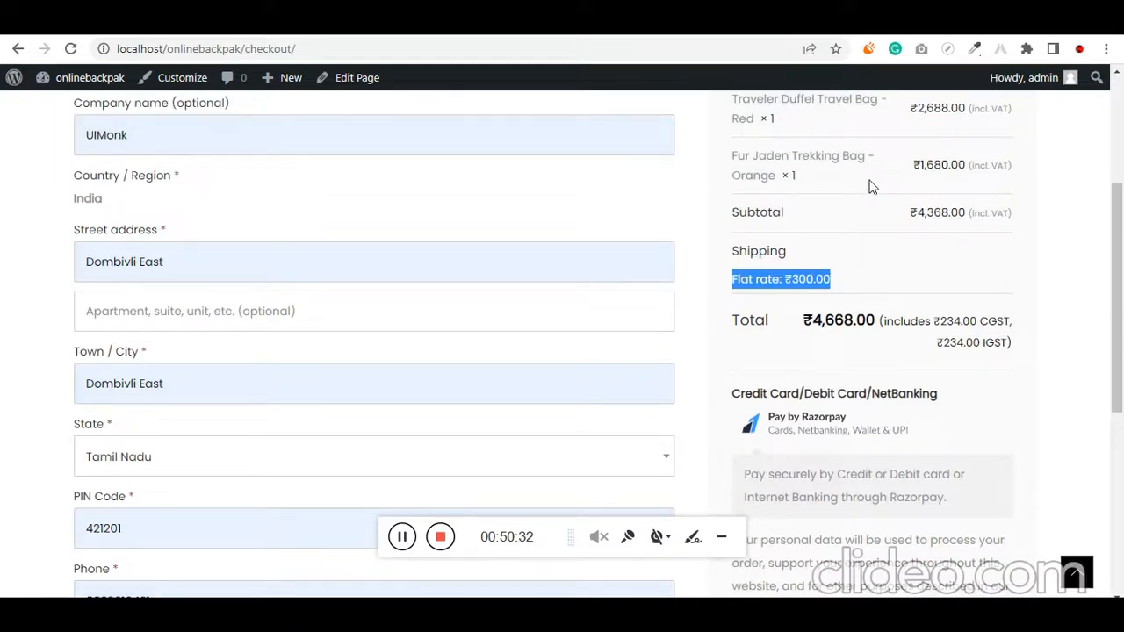
{"action": "scroll", "coordinate": [239, 241], "scroll_direction": "down", "scroll_amount": 1}
Set the billing state to Goa and check the shipping rate and total in the order summary
{"action": "left_click", "coordinate": [169, 390]}
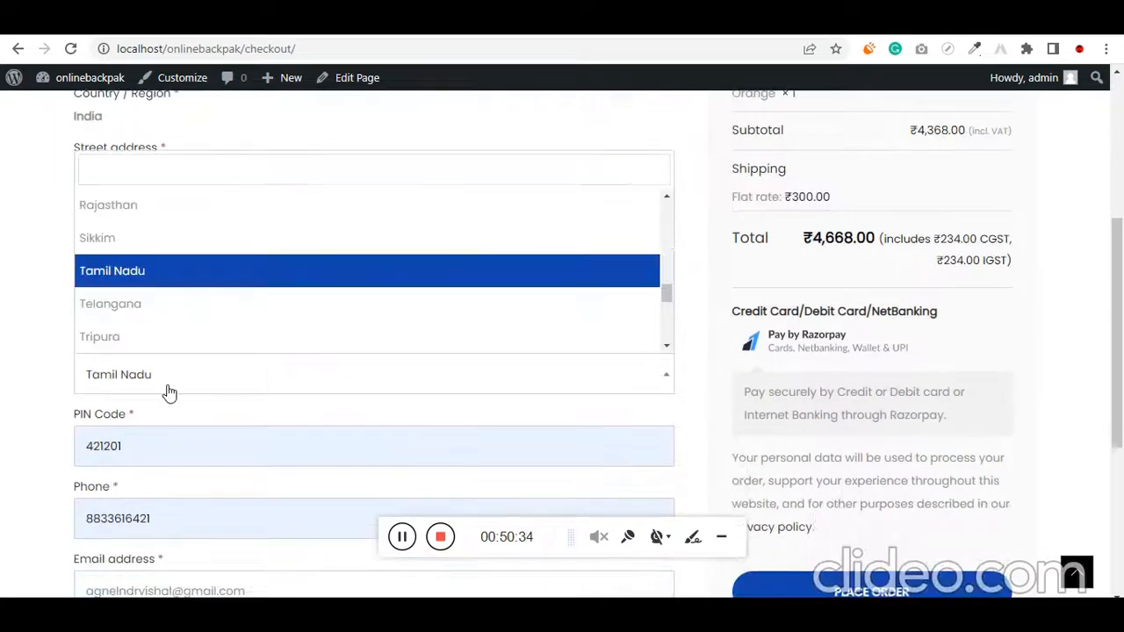
{"action": "type", "text": "foa"}
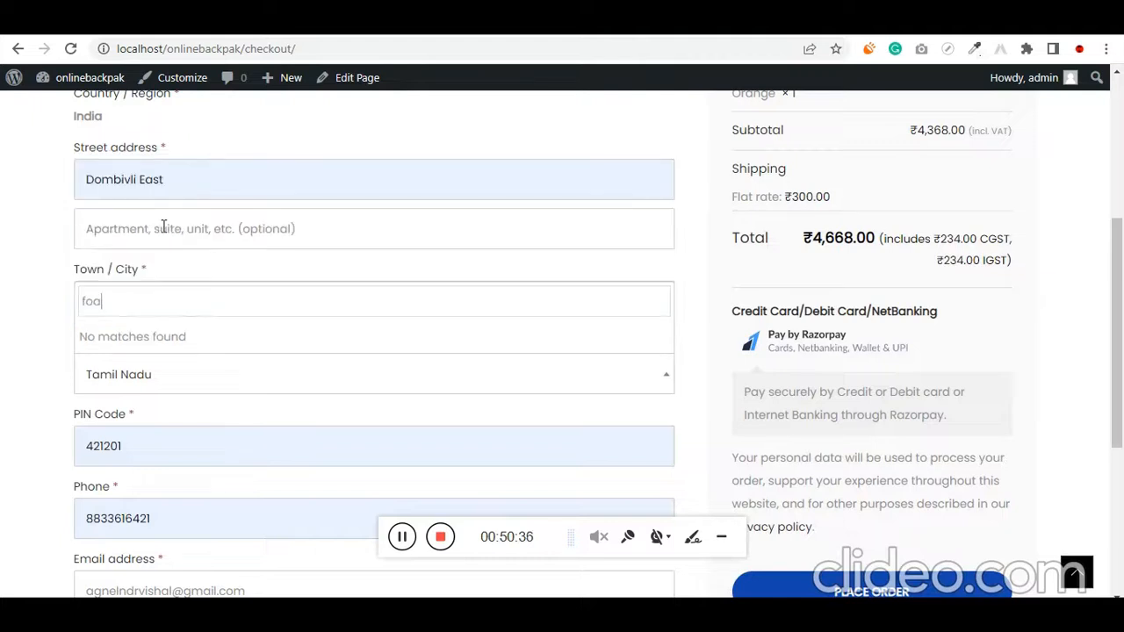
{"action": "key", "text": "BackSpace"}
{"action": "key", "text": "BackSpace"}
{"action": "key", "text": "BackSpace"}
{"action": "type", "text": "goa"}
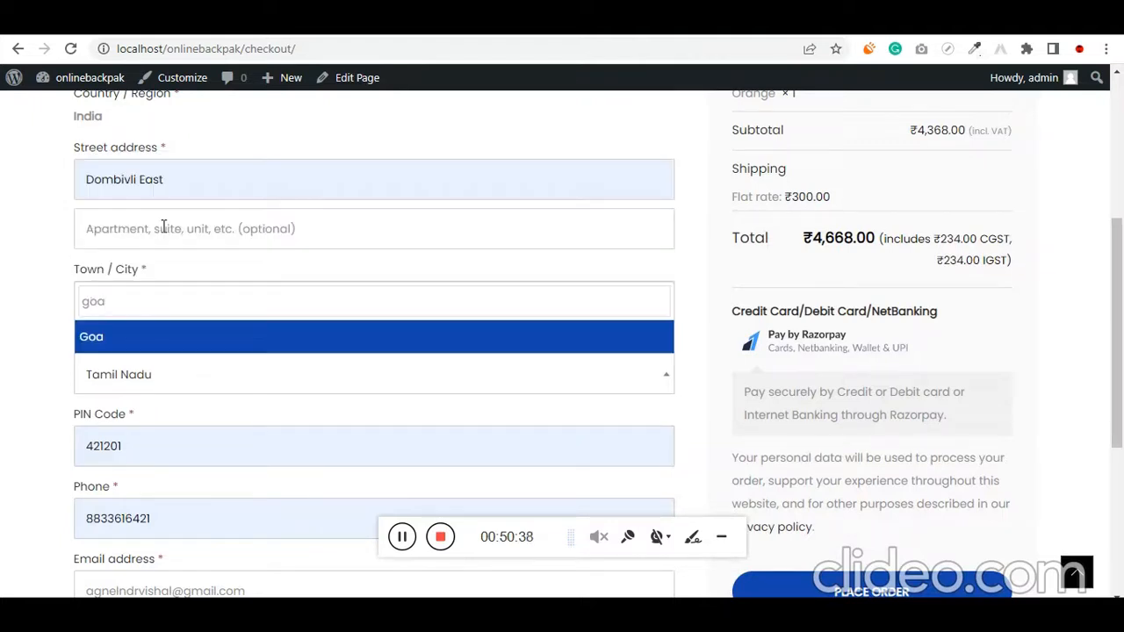
{"action": "left_click", "coordinate": [139, 336]}
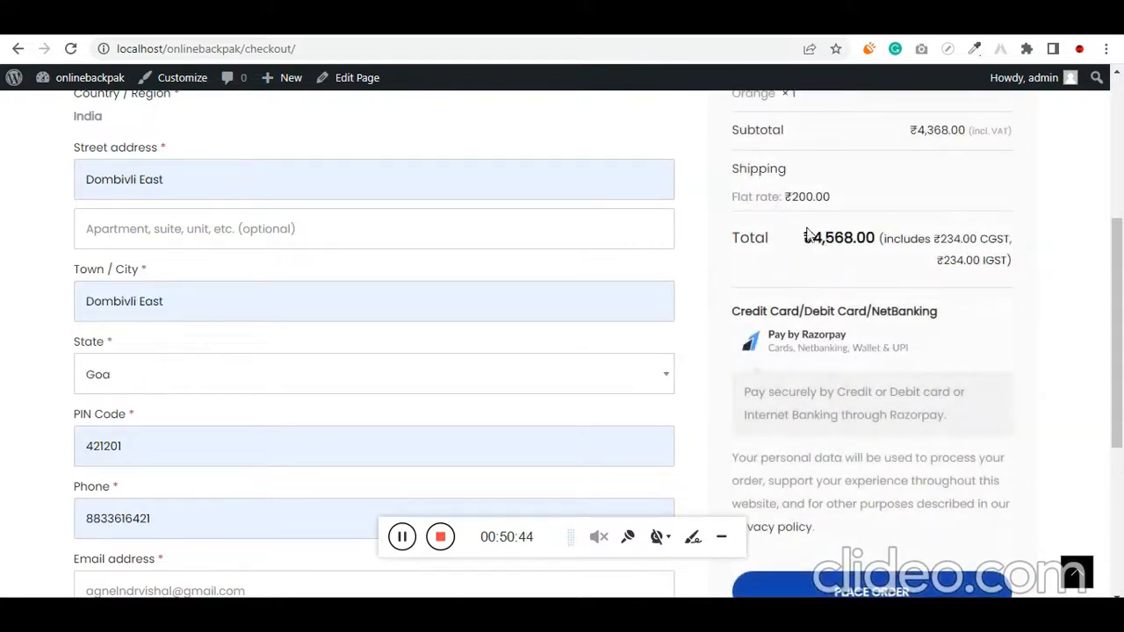
{"action": "left_click_drag", "start_coordinate": [839, 200], "coordinate": [735, 202]}
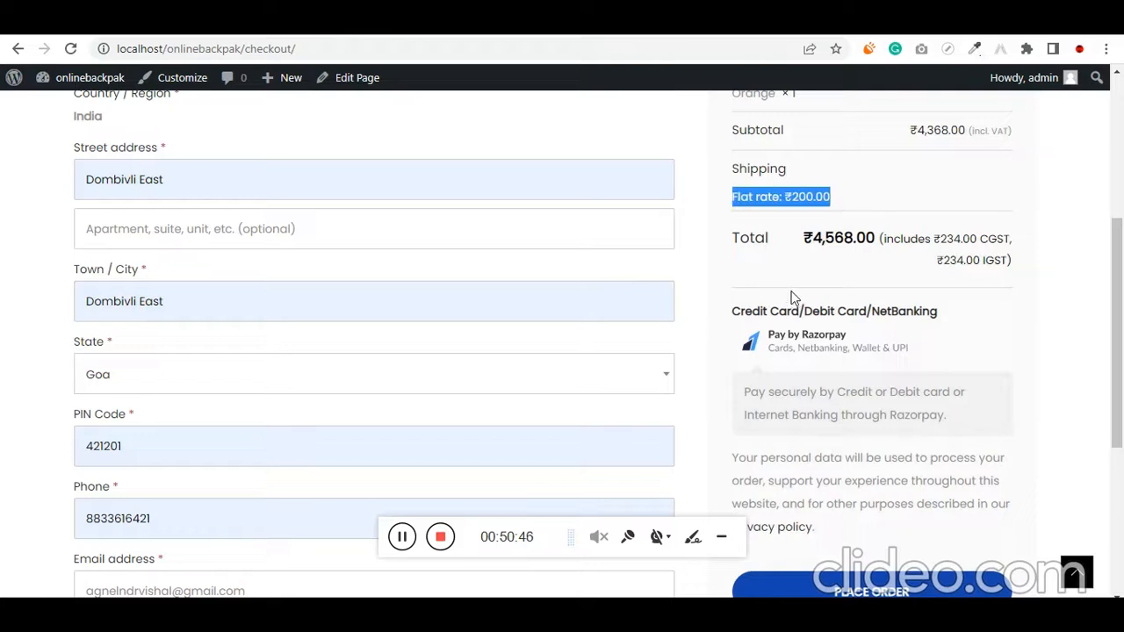
{"action": "scroll", "coordinate": [799, 316], "scroll_direction": "up", "scroll_amount": 2}
{"action": "scroll", "coordinate": [812, 316], "scroll_direction": "down", "scroll_amount": 1}
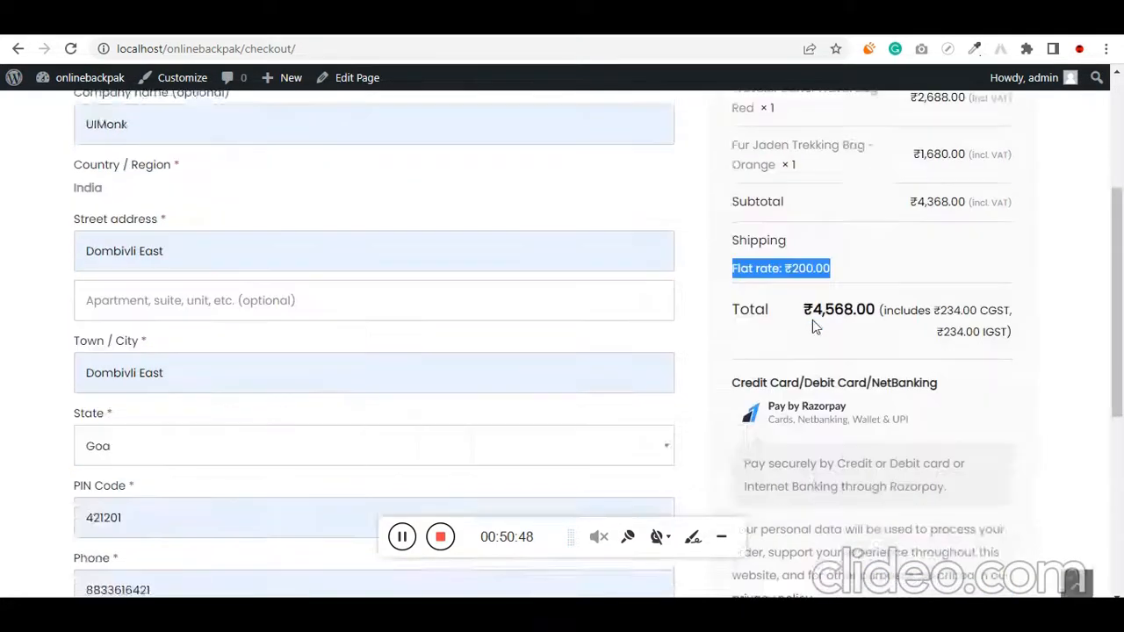
{"action": "scroll", "coordinate": [812, 322], "scroll_direction": "down", "scroll_amount": 2}
Set the billing state back to Maharashtra and check the shipping option in the order summary
{"action": "left_click", "coordinate": [258, 288]}
{"action": "left_click", "coordinate": [214, 321]}
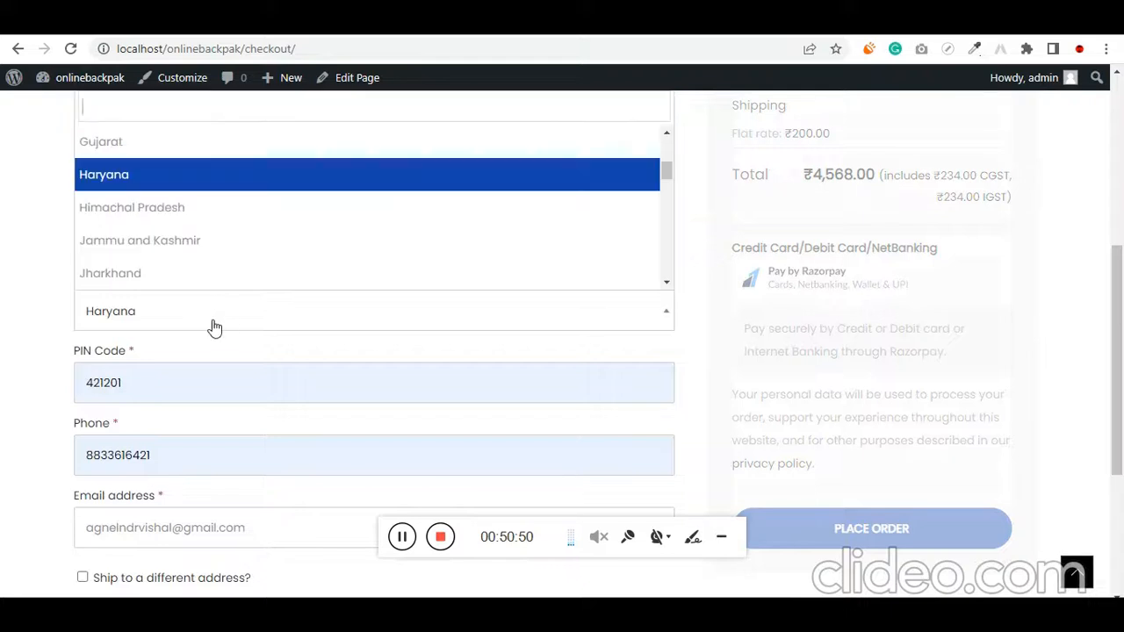
{"action": "type", "text": "mahara"}
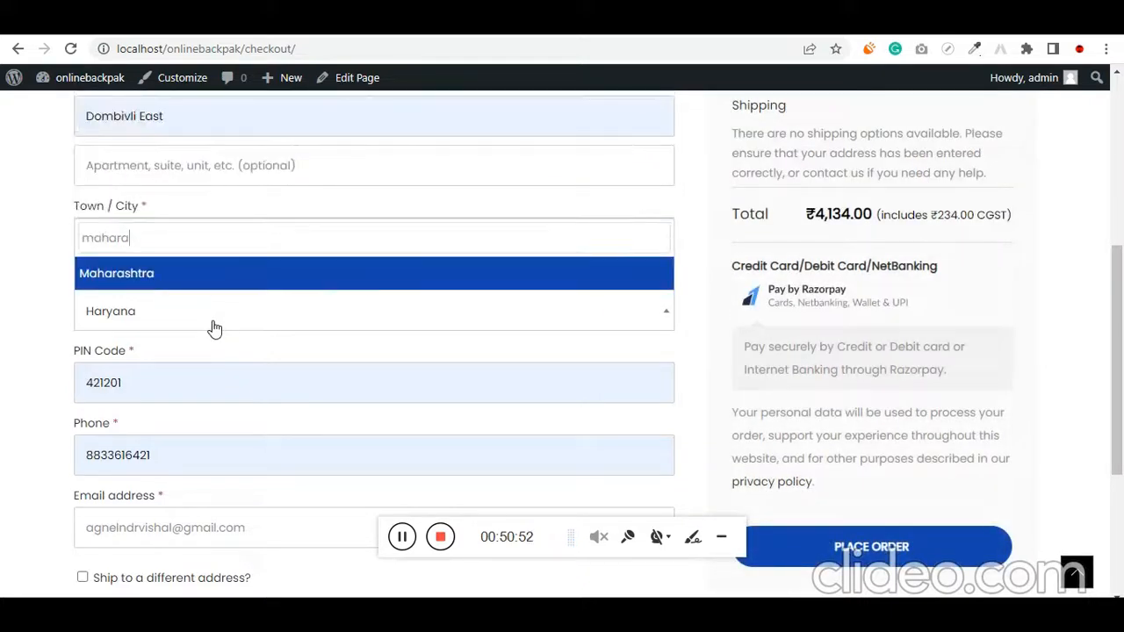
{"action": "key", "text": "Return"}
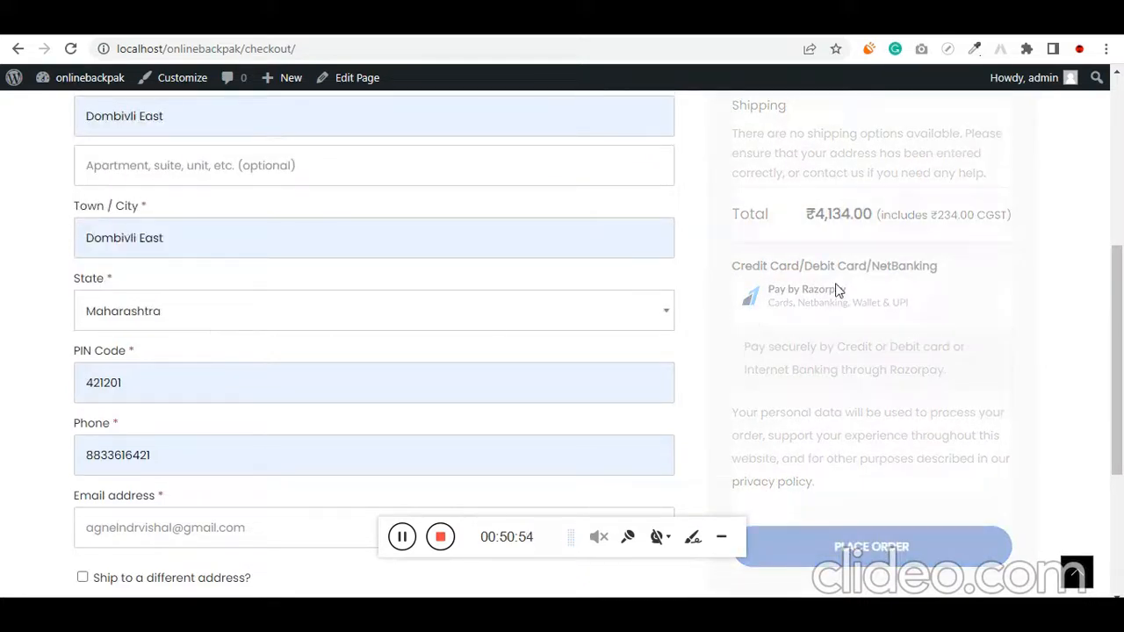
{"action": "scroll", "coordinate": [797, 294], "scroll_direction": "up", "scroll_amount": 3}
{"action": "left_click_drag", "start_coordinate": [728, 383], "coordinate": [814, 386]}
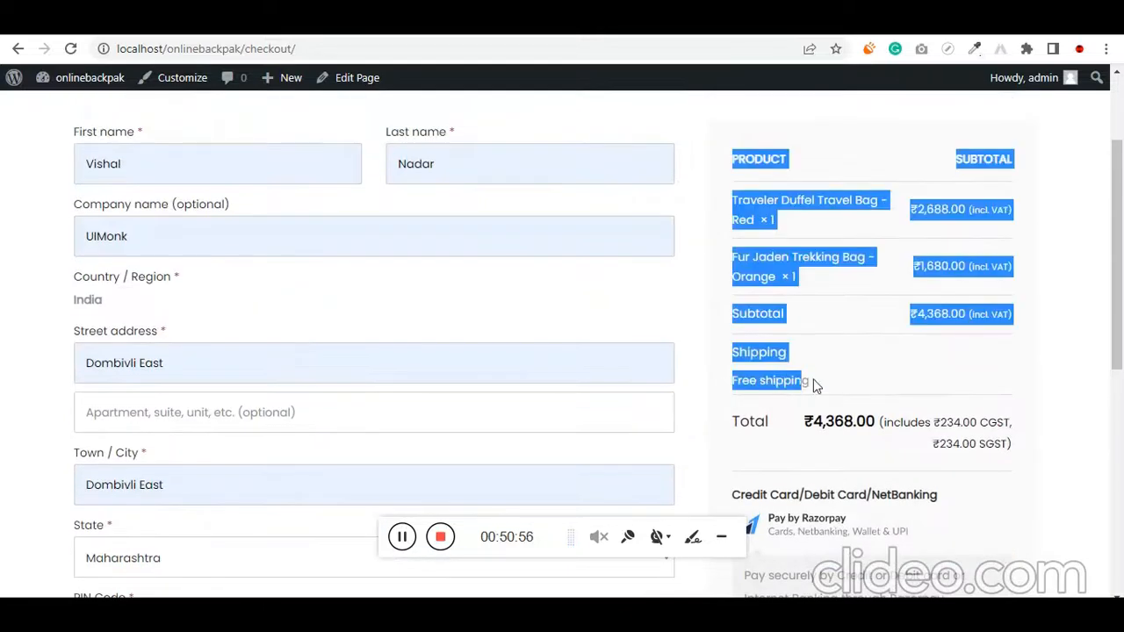
{"action": "left_click", "coordinate": [838, 383]}
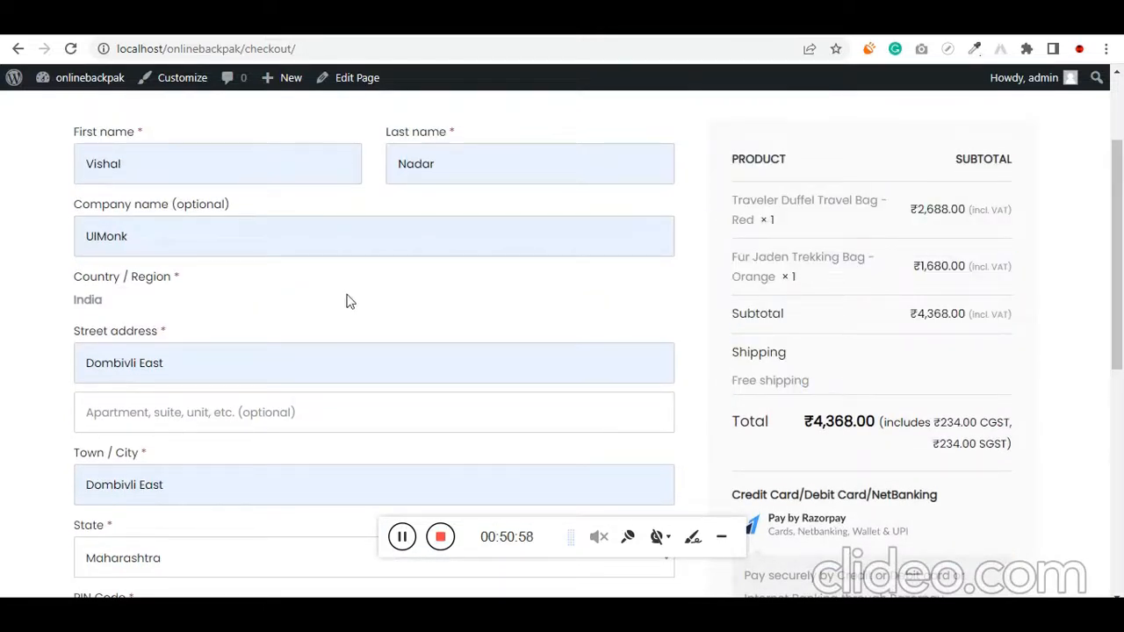
Try to apply the coupon code #uimonk28 to the checkout order, copying the code
{"action": "scroll", "coordinate": [379, 257], "scroll_direction": "up", "scroll_amount": 2}
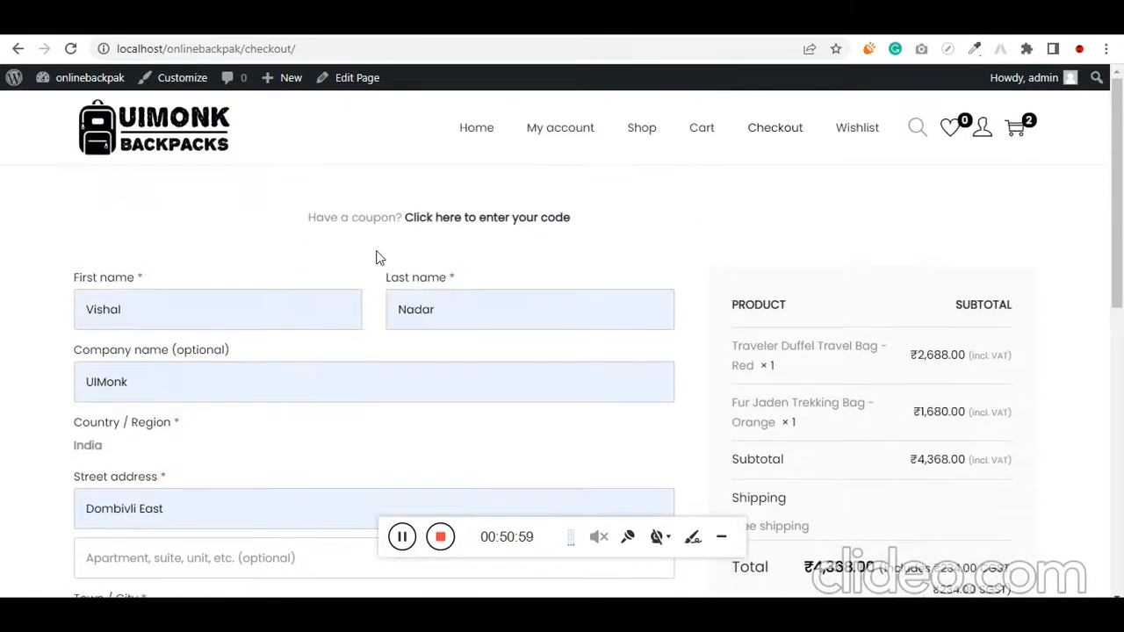
{"action": "left_click", "coordinate": [493, 221]}
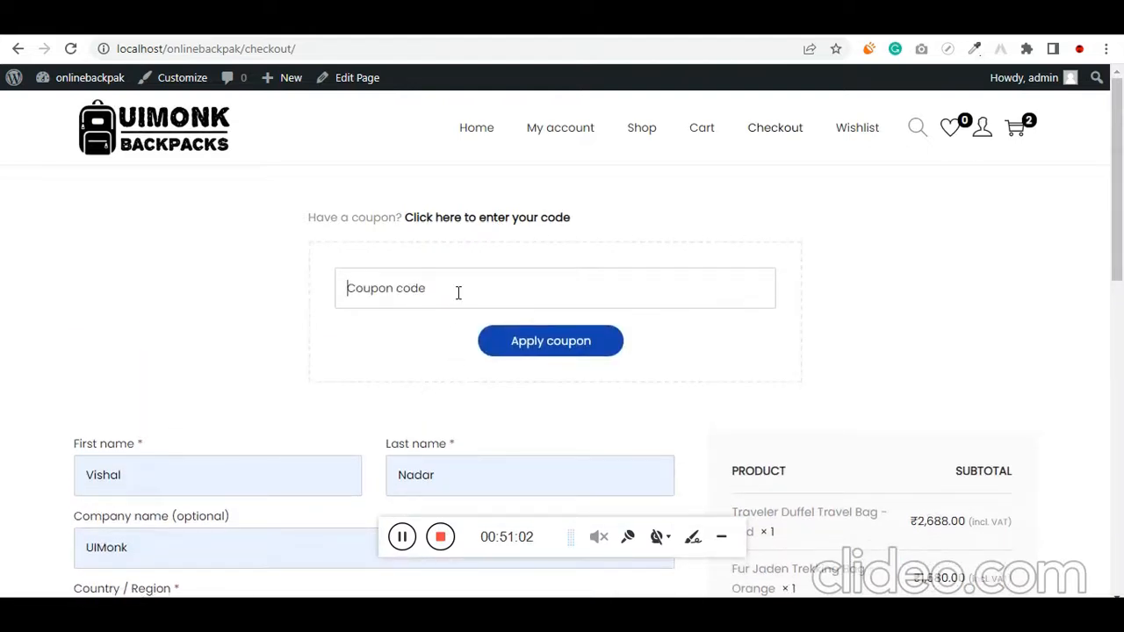
{"action": "type", "text": "#"}
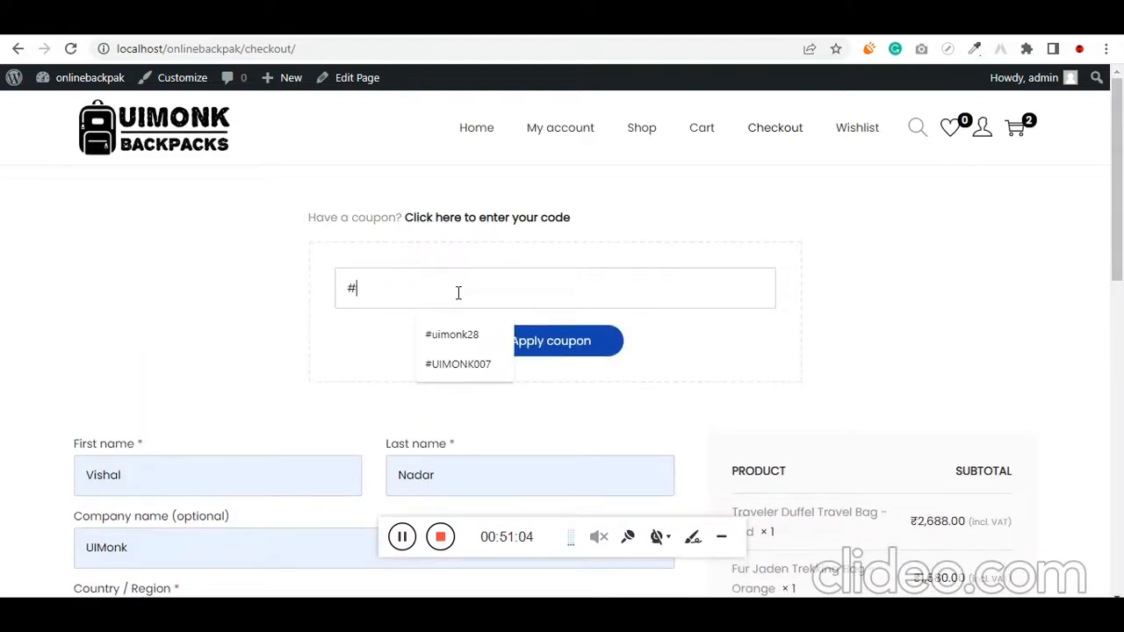
{"action": "type", "text": "uimonk28"}
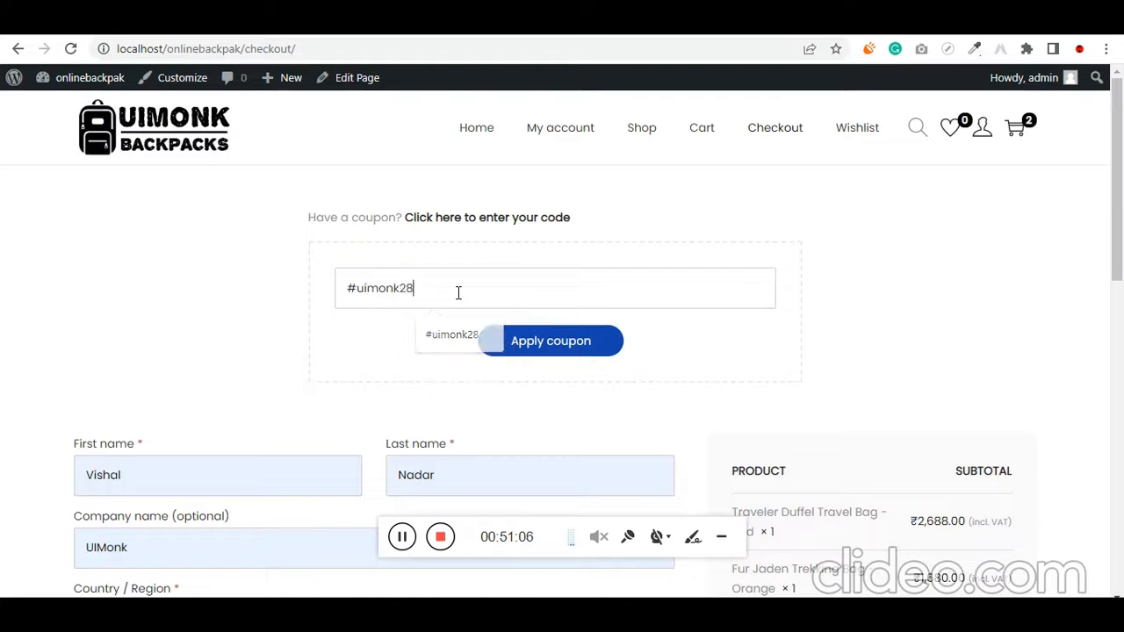
{"action": "key", "text": "ctrl+a"}
{"action": "key", "text": "ctrl+c"}
{"action": "left_click", "coordinate": [551, 343]}
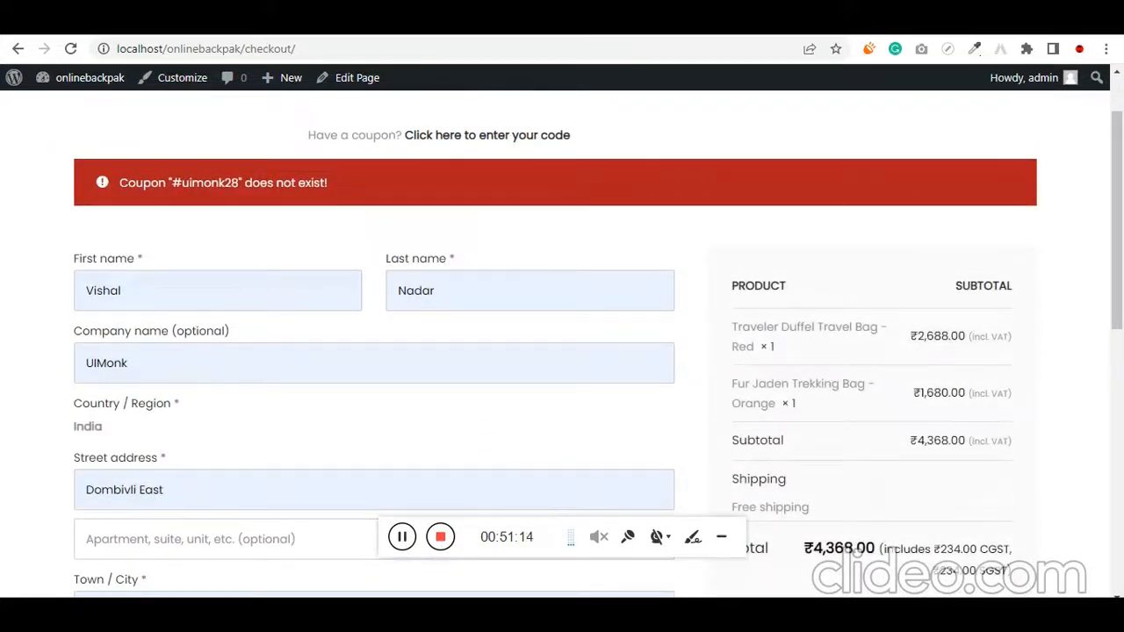
Open the store's coupon management in the WordPress admin and start creating the first coupon
{"action": "left_click", "coordinate": [99, 19]}
{"action": "scroll", "coordinate": [101, 313], "scroll_direction": "up", "scroll_amount": 6}
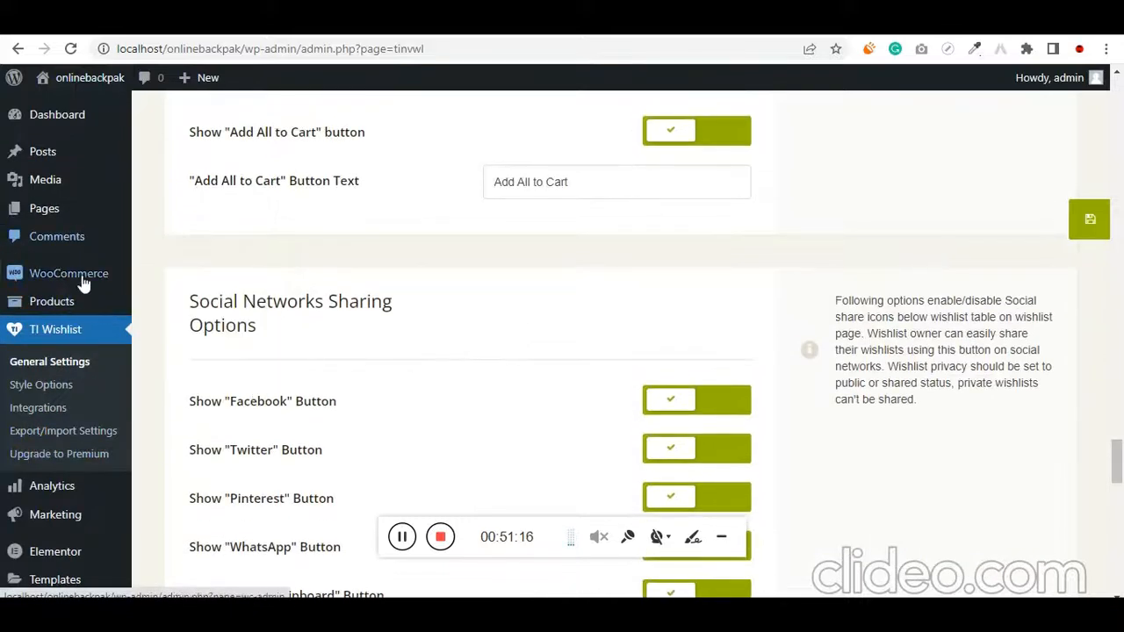
{"action": "scroll", "coordinate": [80, 452], "scroll_direction": "down", "scroll_amount": 1}
{"action": "mouse_move", "coordinate": [99, 437]}
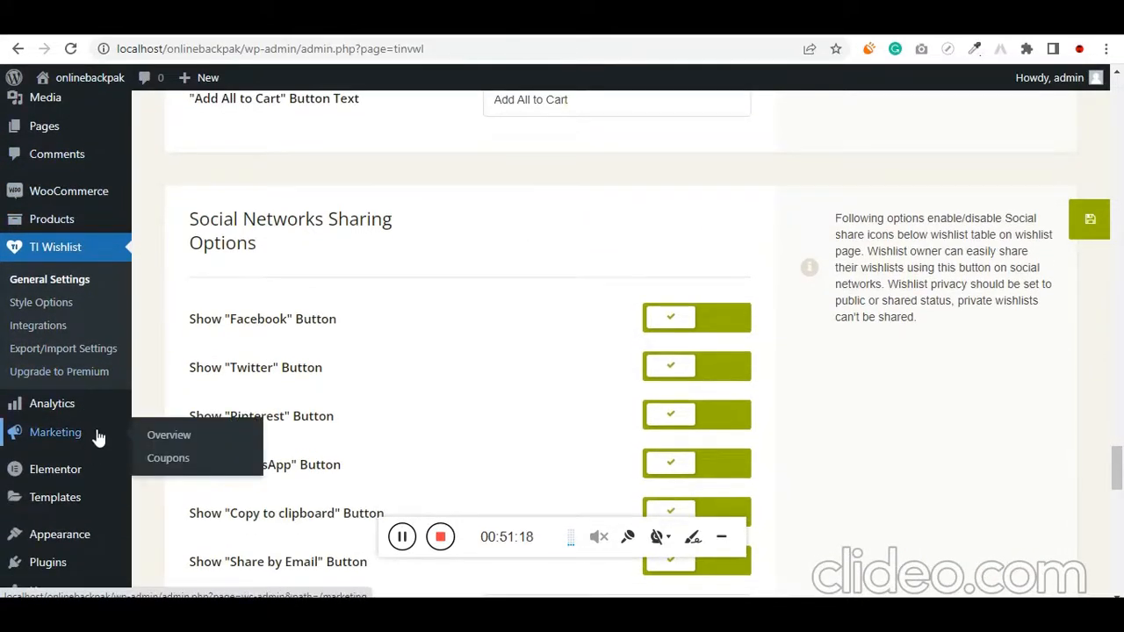
{"action": "scroll", "coordinate": [92, 297], "scroll_direction": "up", "scroll_amount": 1}
{"action": "mouse_move", "coordinate": [91, 280]}
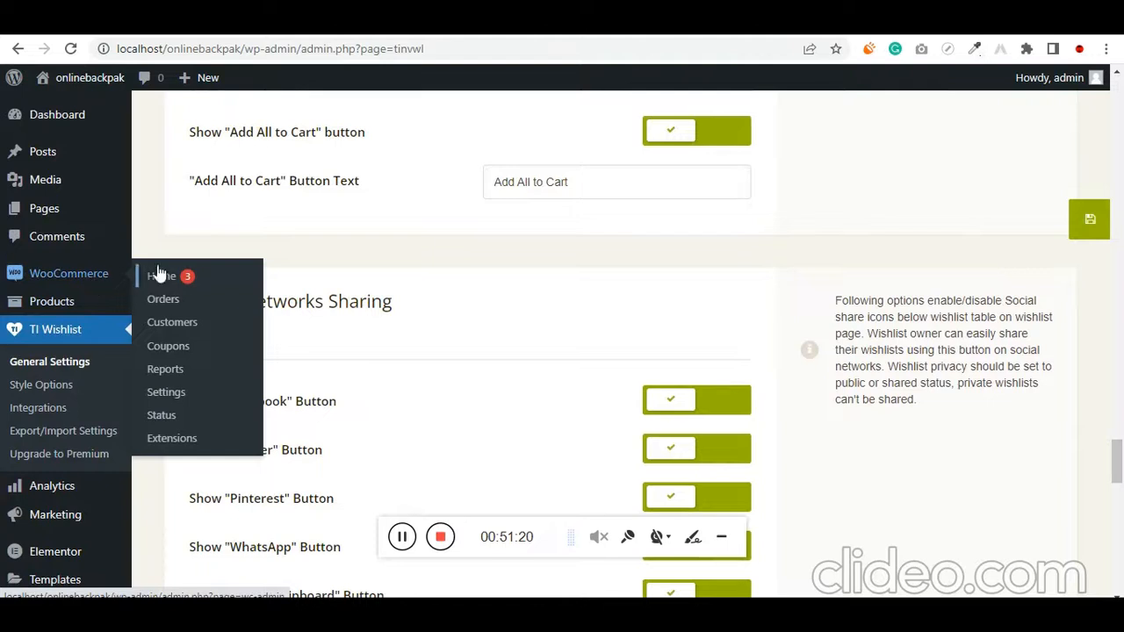
{"action": "left_click", "coordinate": [203, 362]}
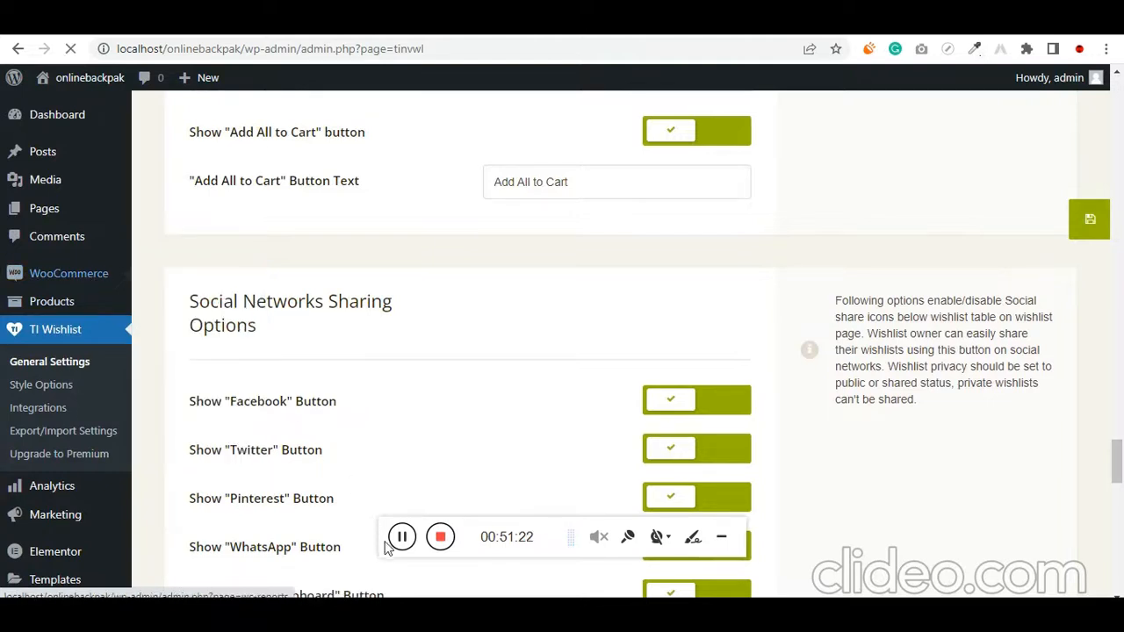
{"action": "scroll", "coordinate": [416, 428], "scroll_direction": "down", "scroll_amount": 3}
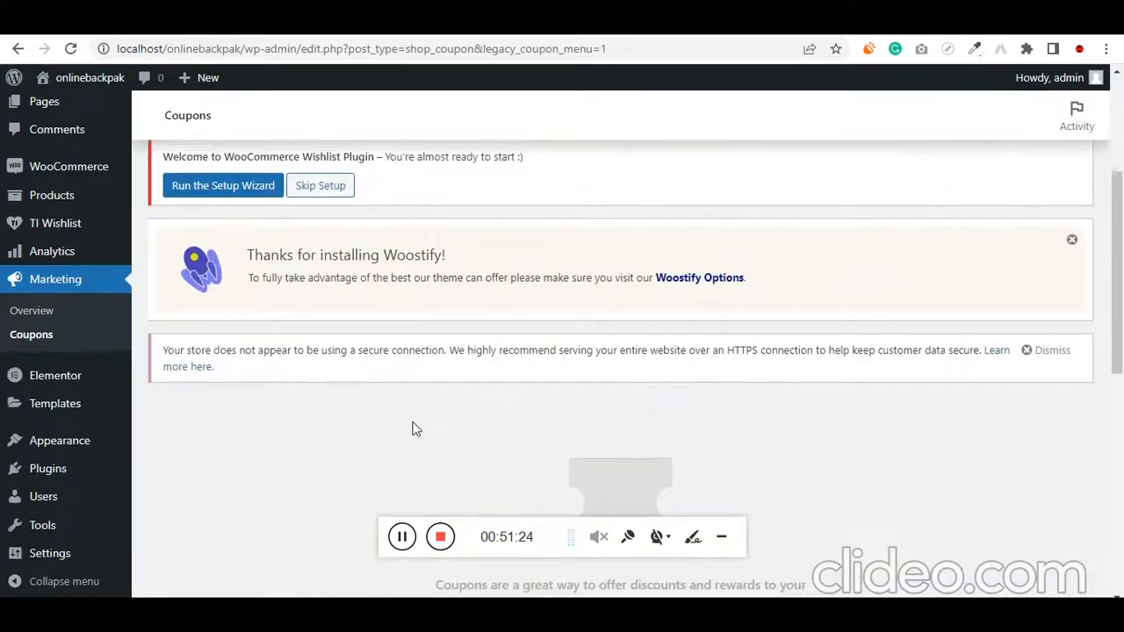
{"action": "scroll", "coordinate": [418, 429], "scroll_direction": "down", "scroll_amount": 4}
{"action": "scroll", "coordinate": [538, 234], "scroll_direction": "down", "scroll_amount": 2}
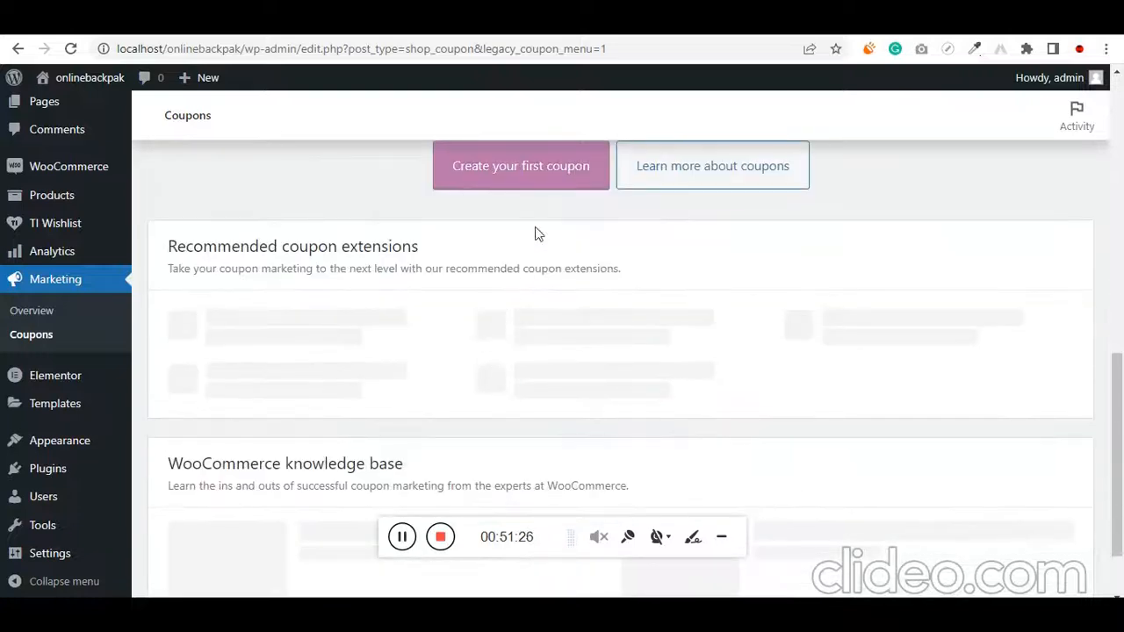
{"action": "left_click", "coordinate": [540, 180]}
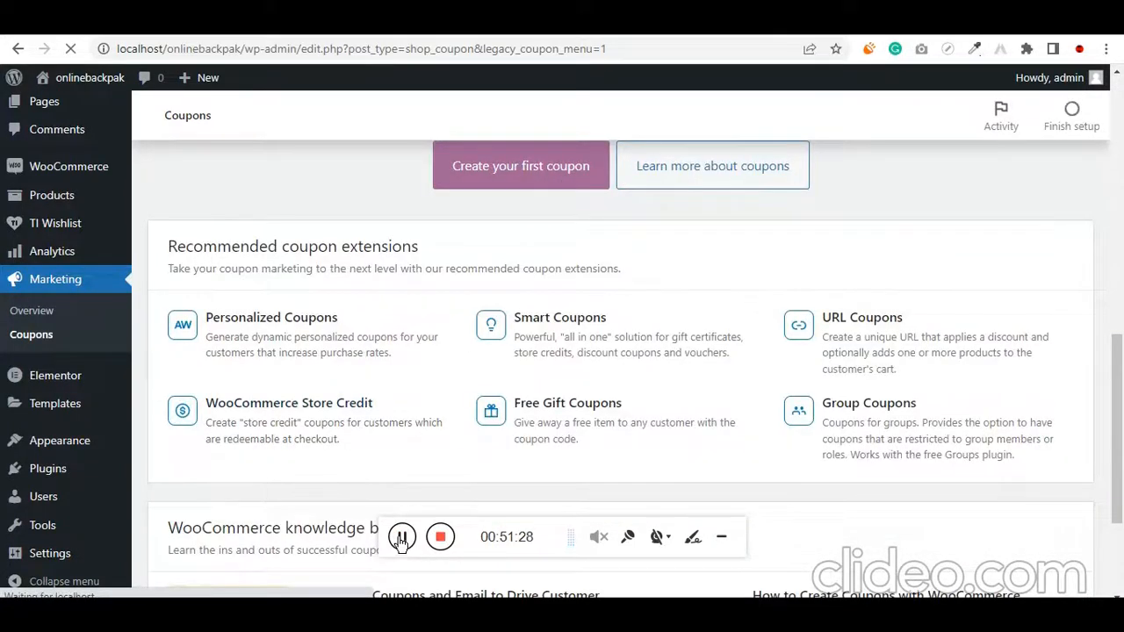
Enter #uimonk28 as the new coupon's code and leave its description empty
{"action": "scroll", "coordinate": [351, 489], "scroll_direction": "down", "scroll_amount": 4}
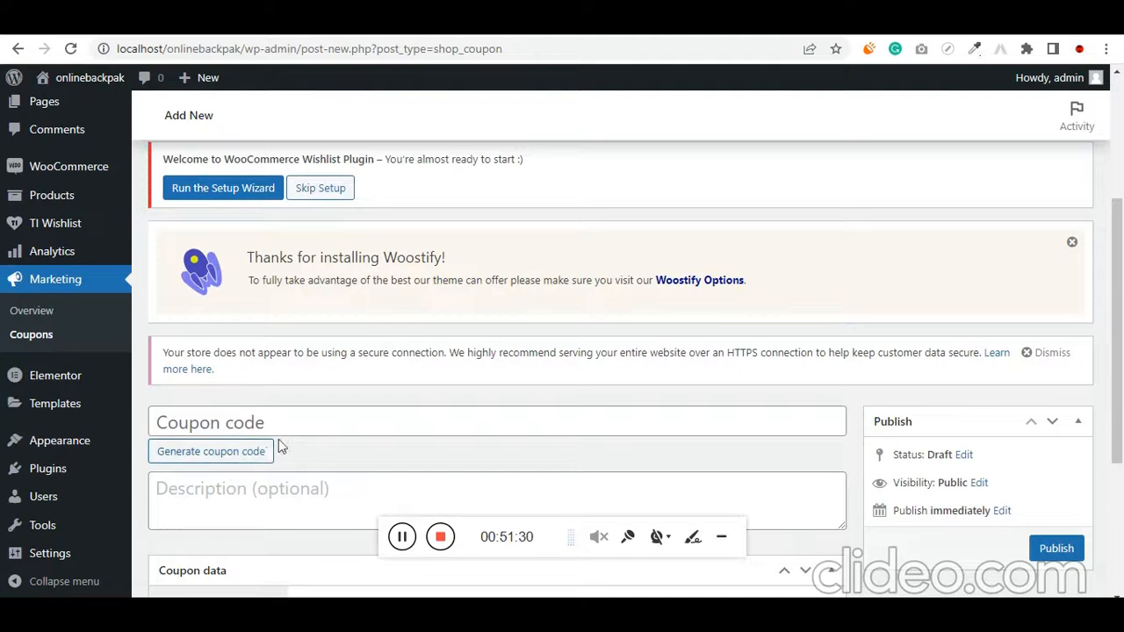
{"action": "left_click", "coordinate": [293, 426]}
{"action": "key", "text": "ctrl+v"}
{"action": "scroll", "coordinate": [343, 430], "scroll_direction": "down", "scroll_amount": 3}
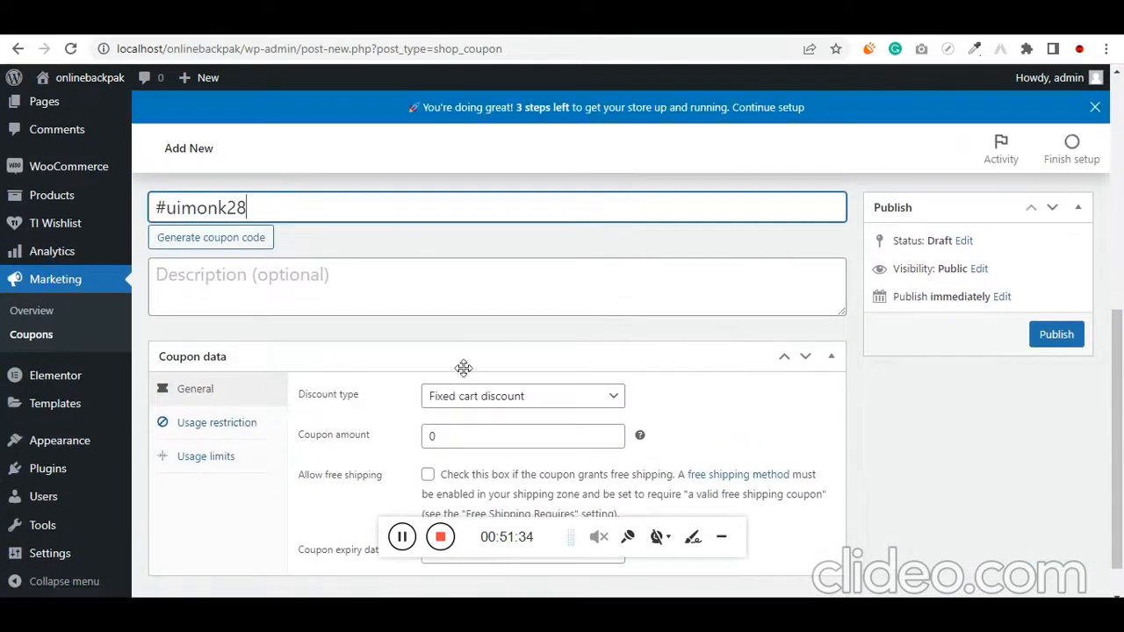
{"action": "scroll", "coordinate": [491, 390], "scroll_direction": "up", "scroll_amount": 2}
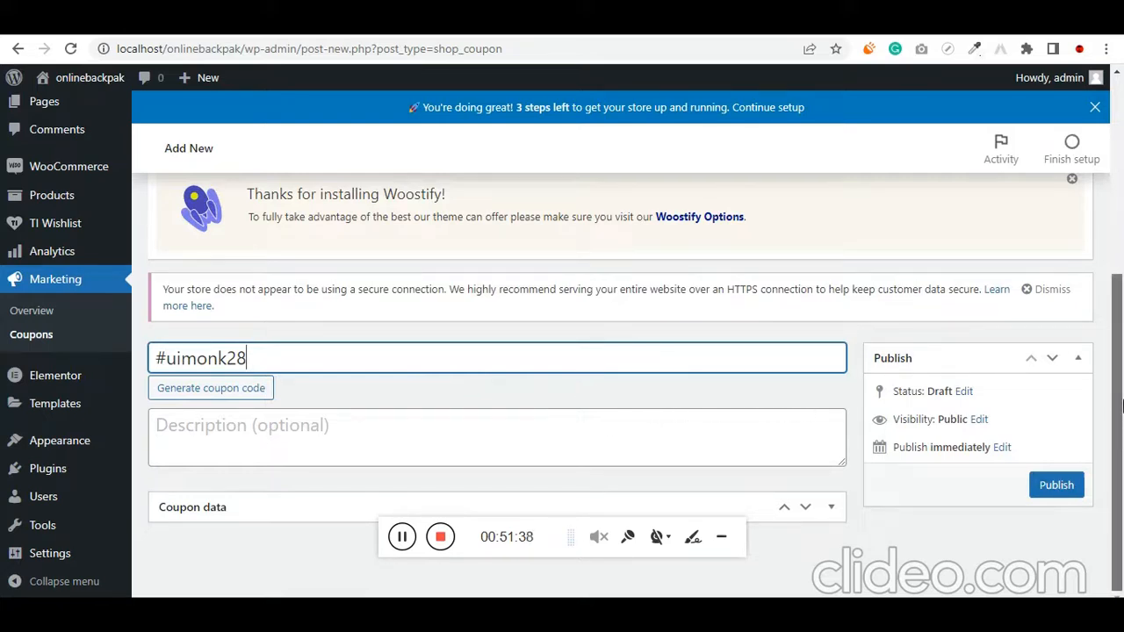
{"action": "left_click", "coordinate": [402, 546]}
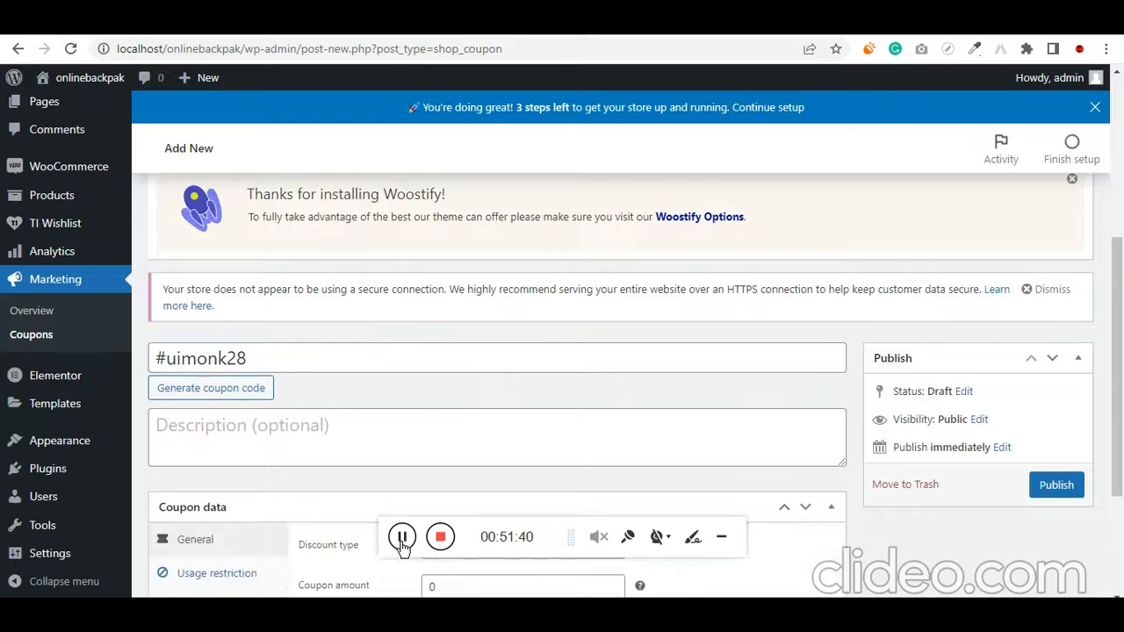
Set the coupon amount to 15 in the coupon's general data
{"action": "scroll", "coordinate": [847, 457], "scroll_direction": "down", "scroll_amount": 3}
{"action": "left_click", "coordinate": [474, 393]}
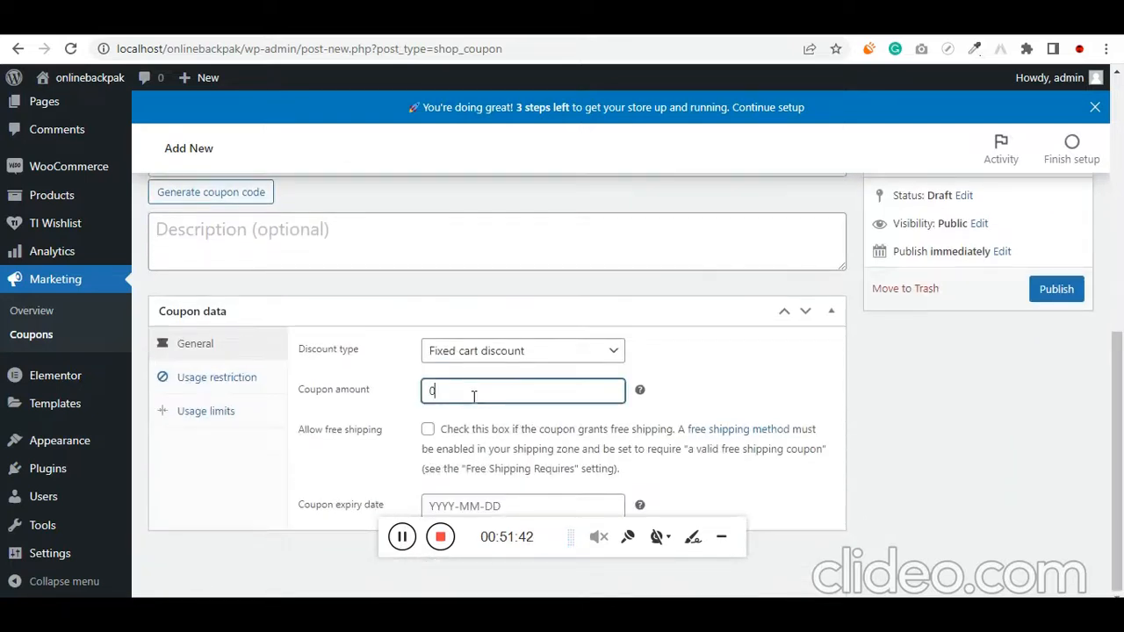
{"action": "left_click_drag", "start_coordinate": [474, 397], "coordinate": [413, 397]}
{"action": "type", "text": "15"}
{"action": "scroll", "coordinate": [902, 407], "scroll_direction": "up", "scroll_amount": 1}
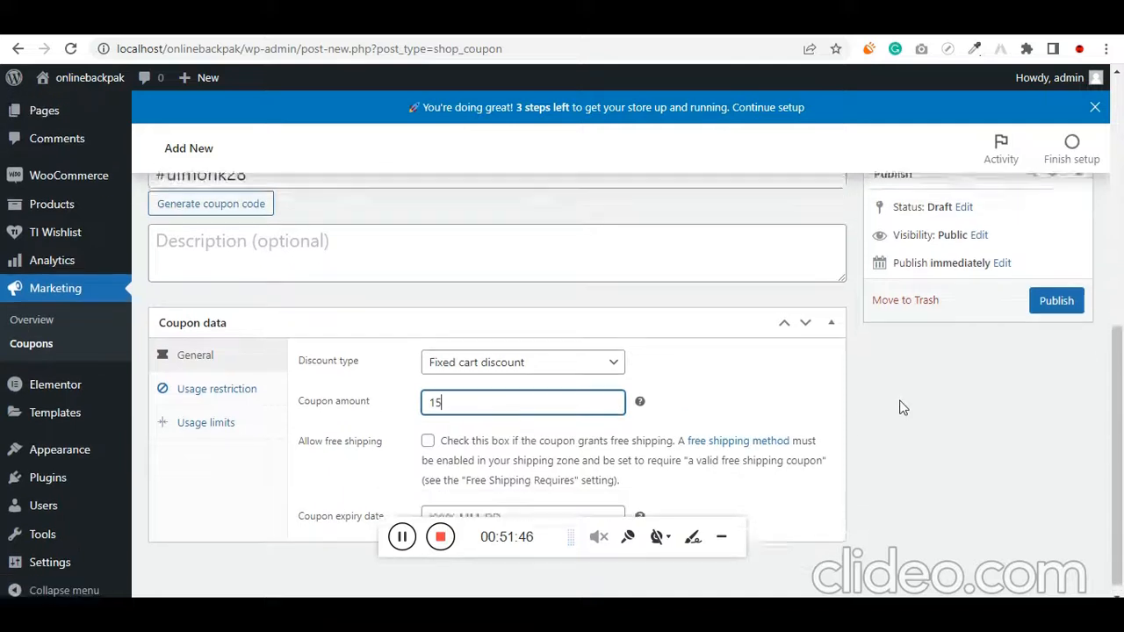
{"action": "scroll", "coordinate": [902, 407], "scroll_direction": "down", "scroll_amount": 1}
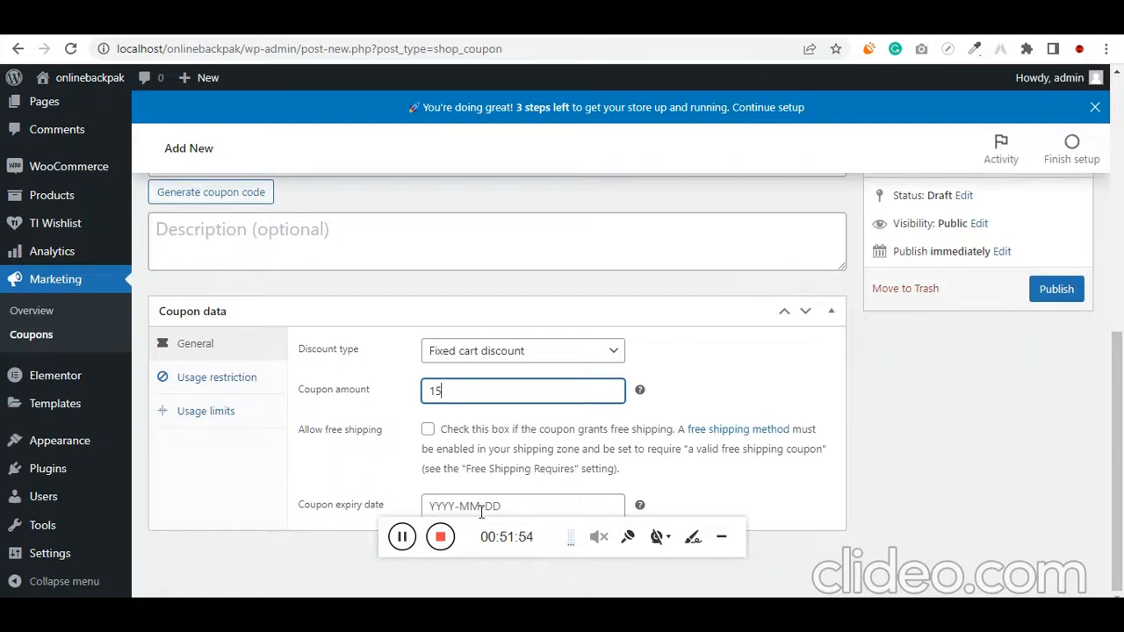
Review the coupon's usage restrictions and usage limits, leave them unset, and publish the coupon
{"action": "left_click", "coordinate": [225, 382]}
{"action": "scroll", "coordinate": [226, 395], "scroll_direction": "down", "scroll_amount": 1}
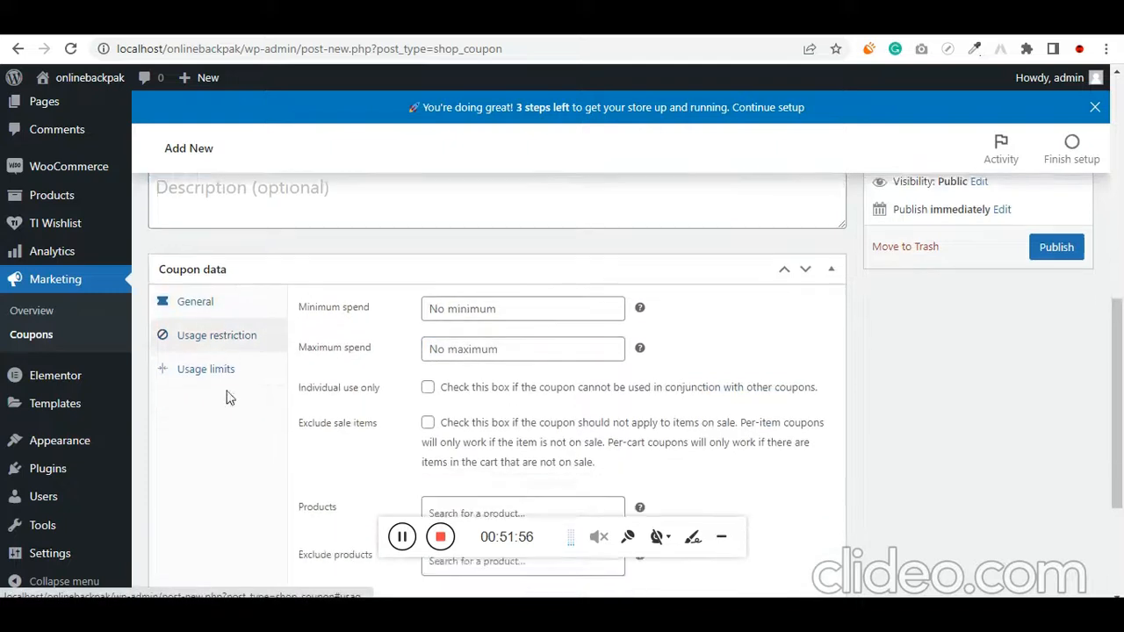
{"action": "scroll", "coordinate": [226, 398], "scroll_direction": "down", "scroll_amount": 1}
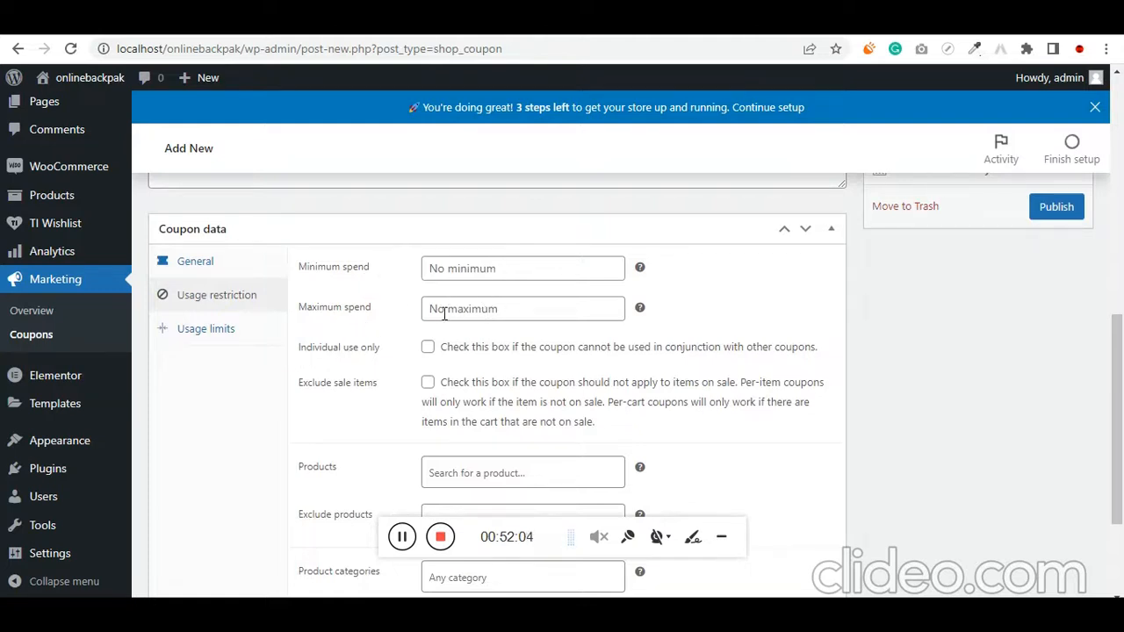
{"action": "scroll", "coordinate": [430, 325], "scroll_direction": "down", "scroll_amount": 4}
{"action": "scroll", "coordinate": [342, 329], "scroll_direction": "up", "scroll_amount": 2}
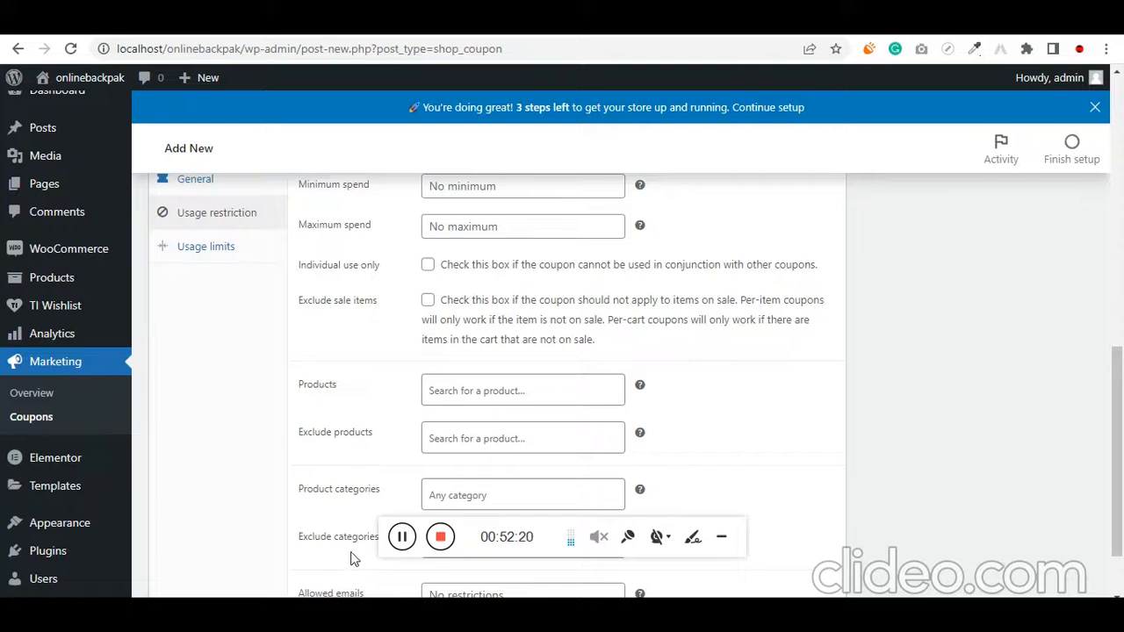
{"action": "scroll", "coordinate": [351, 553], "scroll_direction": "down", "scroll_amount": 1}
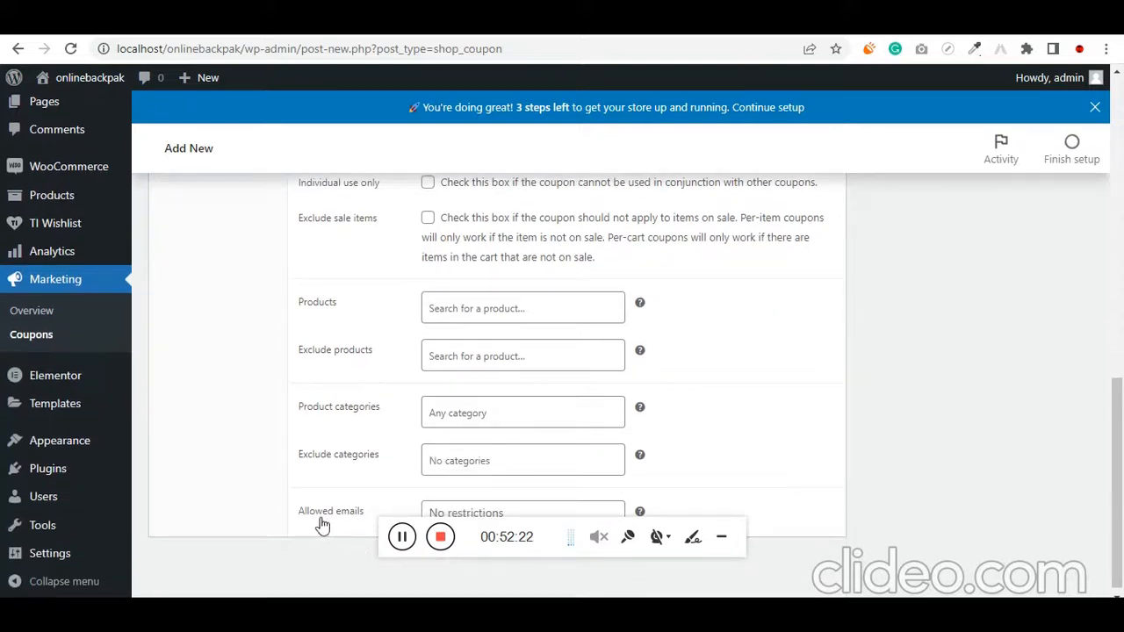
{"action": "scroll", "coordinate": [281, 482], "scroll_direction": "up", "scroll_amount": 2}
{"action": "left_click", "coordinate": [224, 327]}
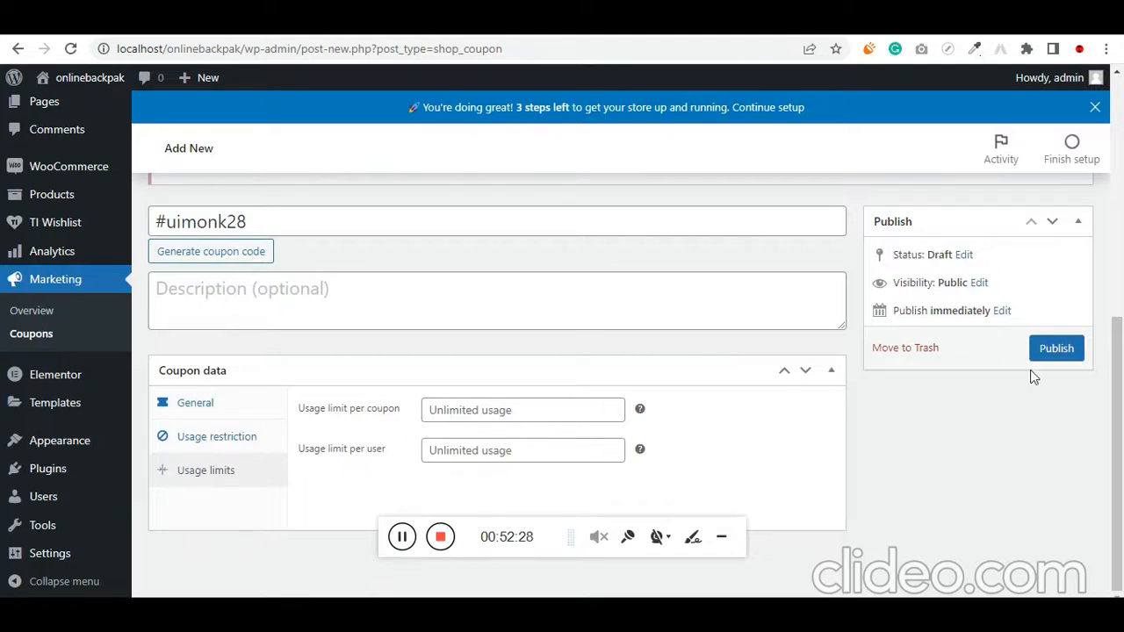
{"action": "left_click", "coordinate": [1056, 348]}
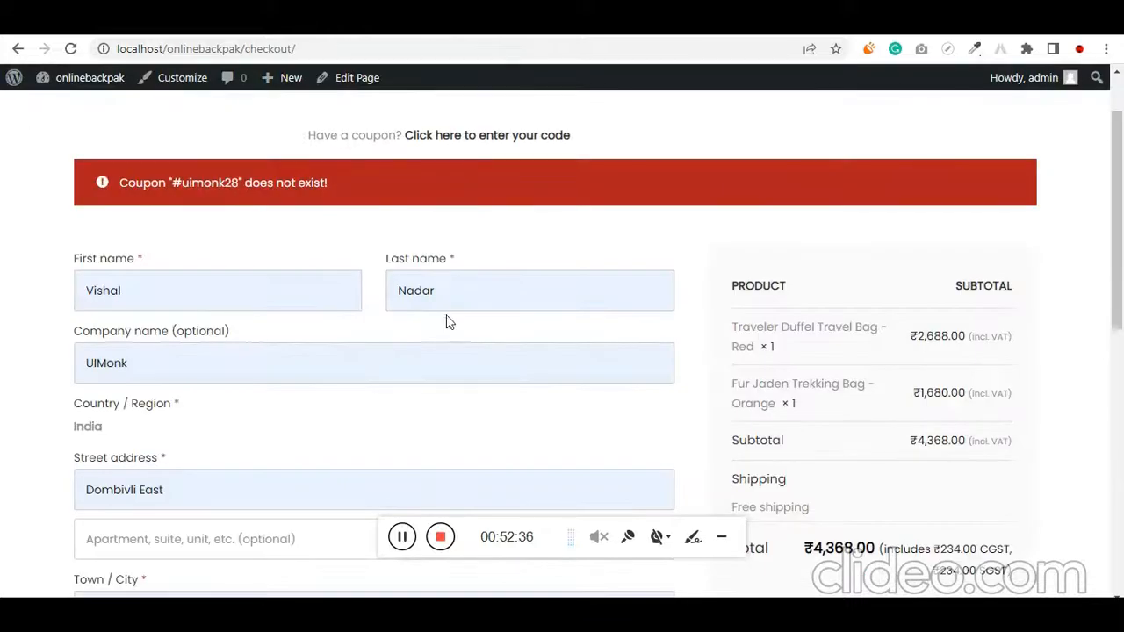
Return to the store's checkout page and apply the coupon code #uimonk28 to the order
{"action": "scroll", "coordinate": [446, 322], "scroll_direction": "up", "scroll_amount": 2}
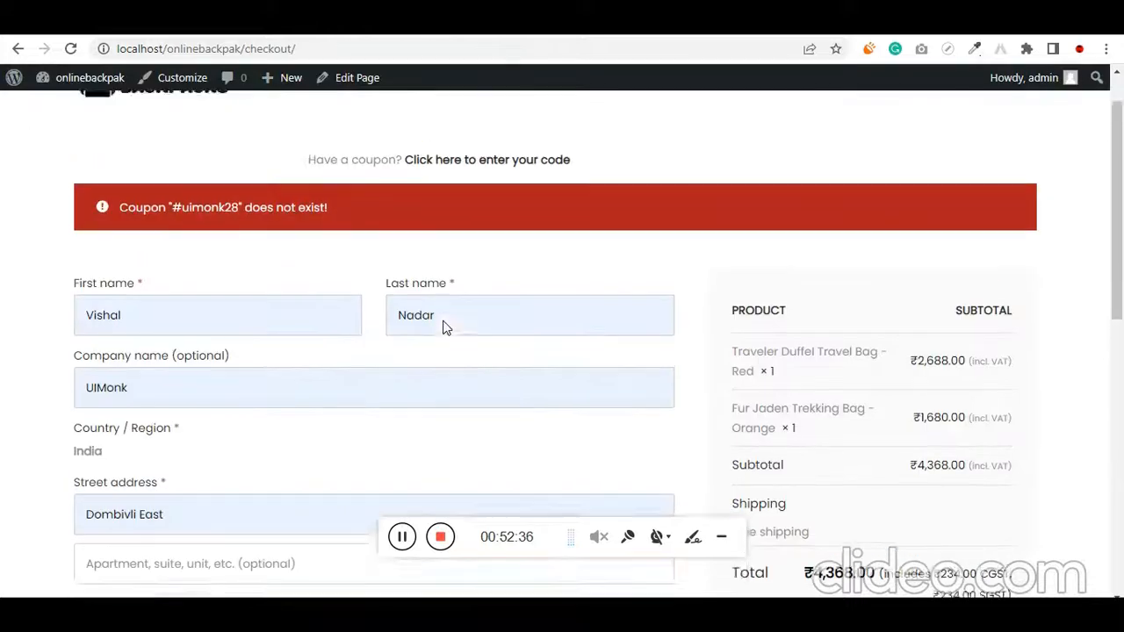
{"action": "left_click", "coordinate": [496, 220]}
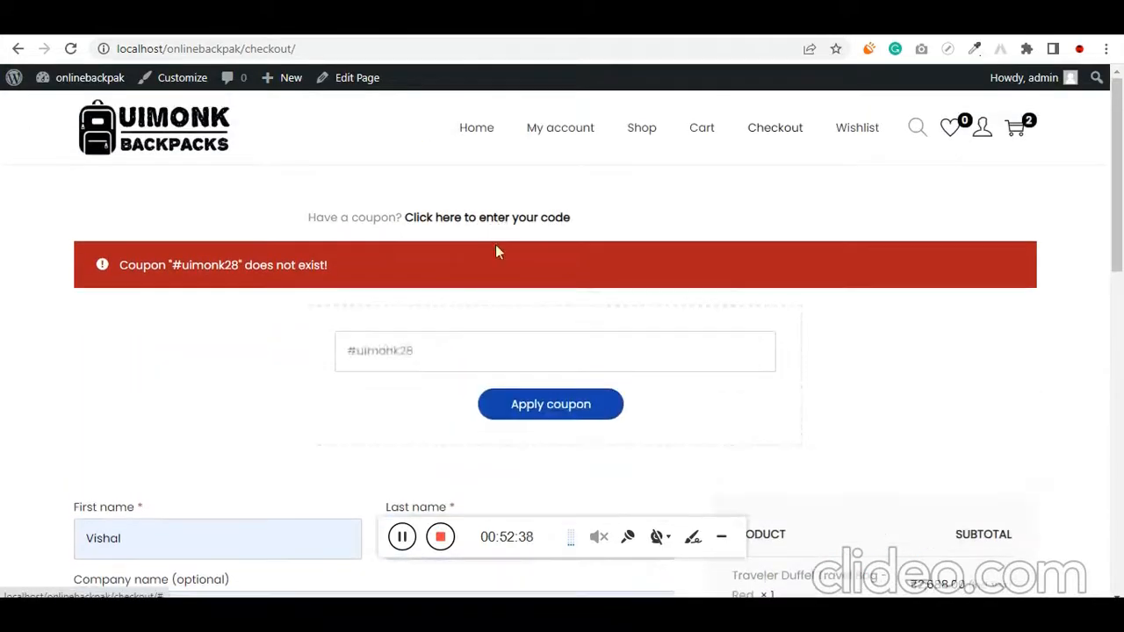
{"action": "left_click", "coordinate": [450, 341]}
{"action": "left_click", "coordinate": [540, 418]}
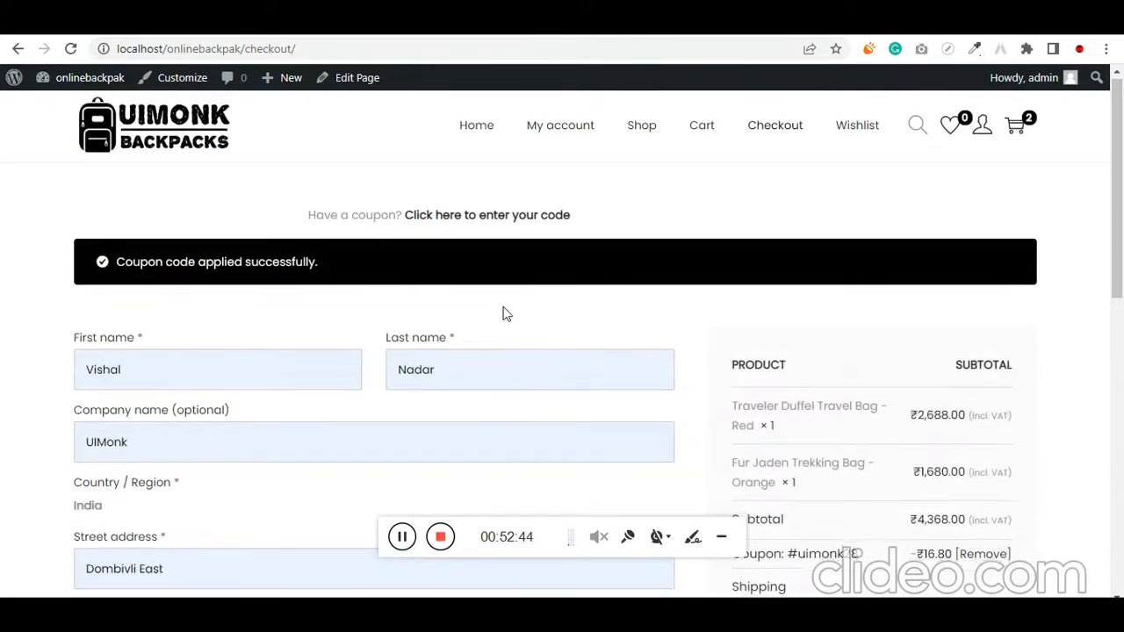
Examine the coupon discount, shipping method, total and included taxes in the checkout order summary
{"action": "scroll", "coordinate": [505, 313], "scroll_direction": "down", "scroll_amount": 2}
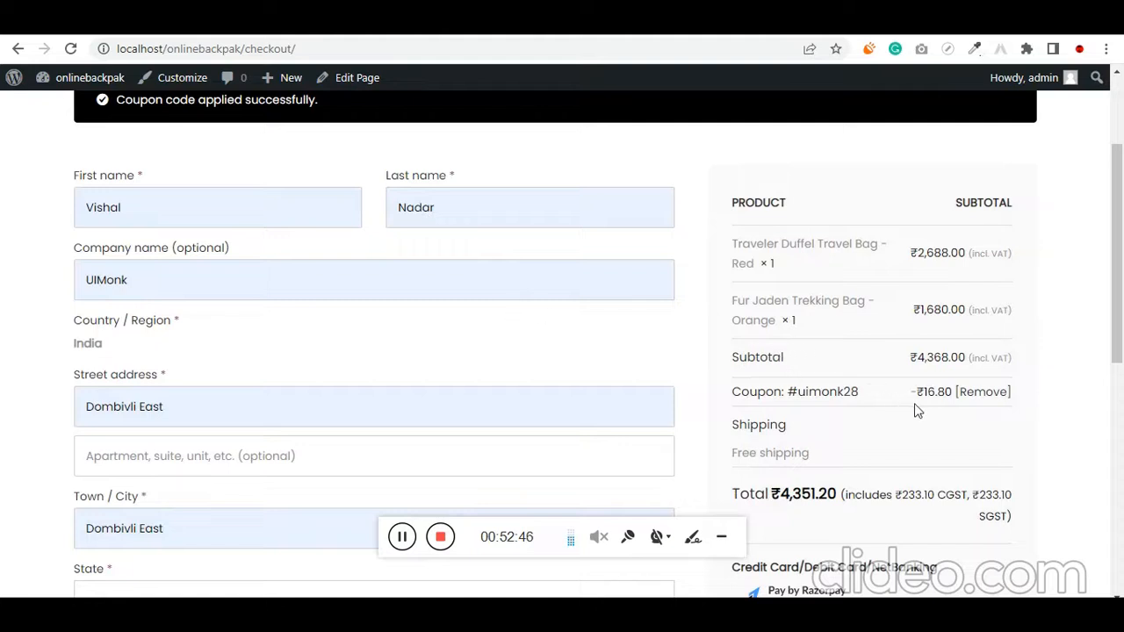
{"action": "left_click_drag", "start_coordinate": [913, 391], "coordinate": [957, 392]}
{"action": "scroll", "coordinate": [811, 397], "scroll_direction": "down", "scroll_amount": 1}
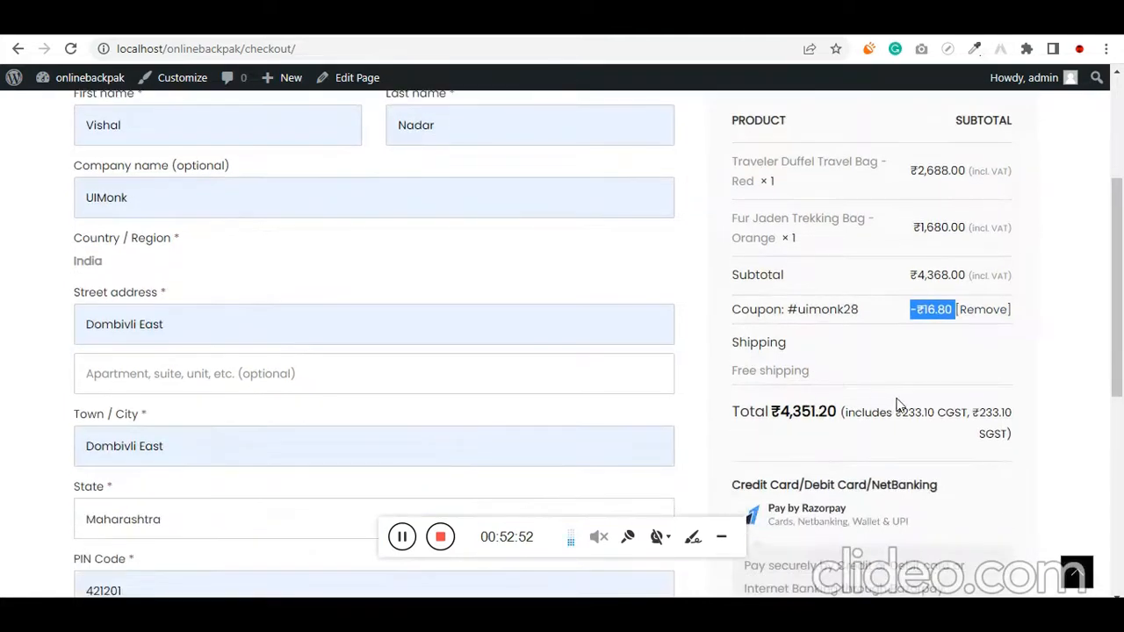
{"action": "left_click_drag", "start_coordinate": [846, 411], "coordinate": [1008, 433]}
{"action": "left_click_drag", "start_coordinate": [850, 384], "coordinate": [963, 360]}
Place the order with Razorpay as the payment method and decline saving the address in the browser
{"action": "scroll", "coordinate": [853, 410], "scroll_direction": "down", "scroll_amount": 3}
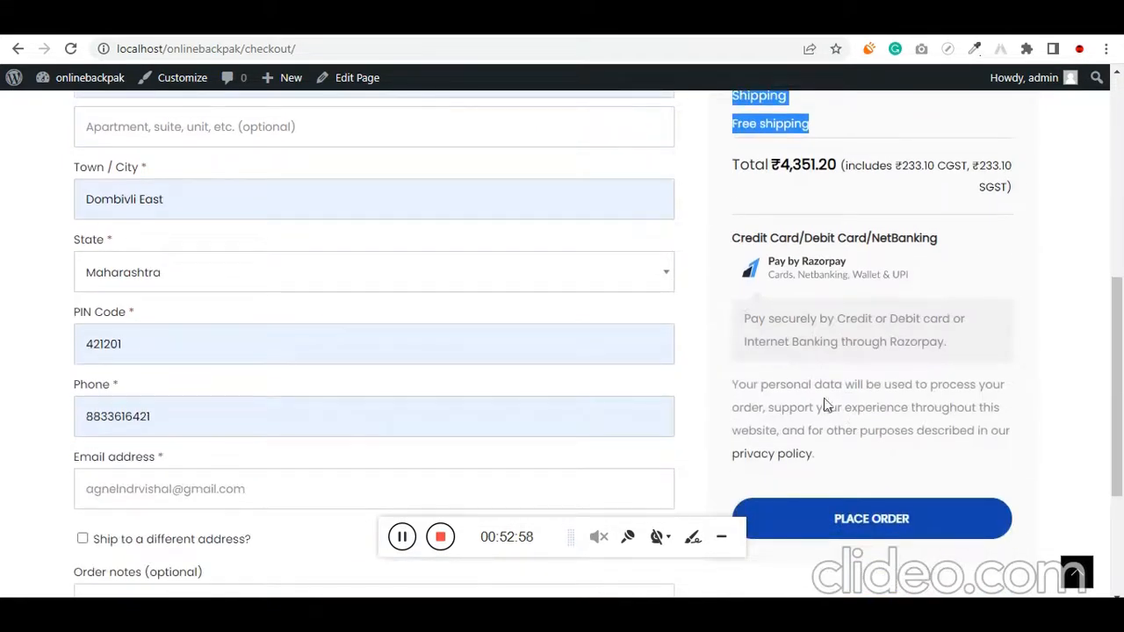
{"action": "left_click", "coordinate": [870, 533]}
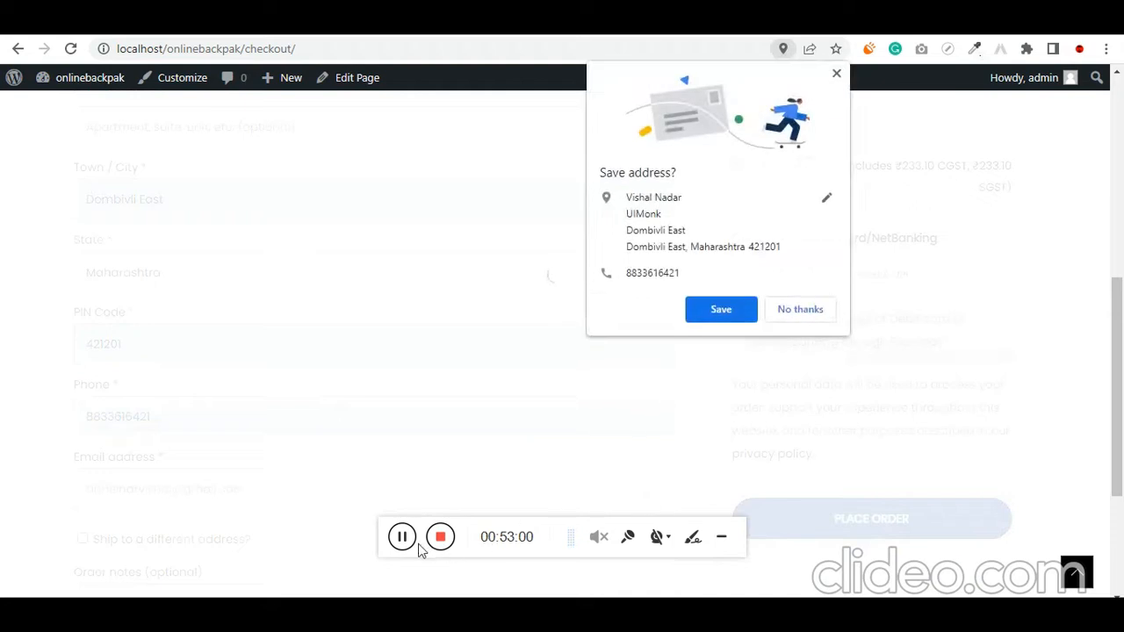
{"action": "left_click", "coordinate": [798, 311]}
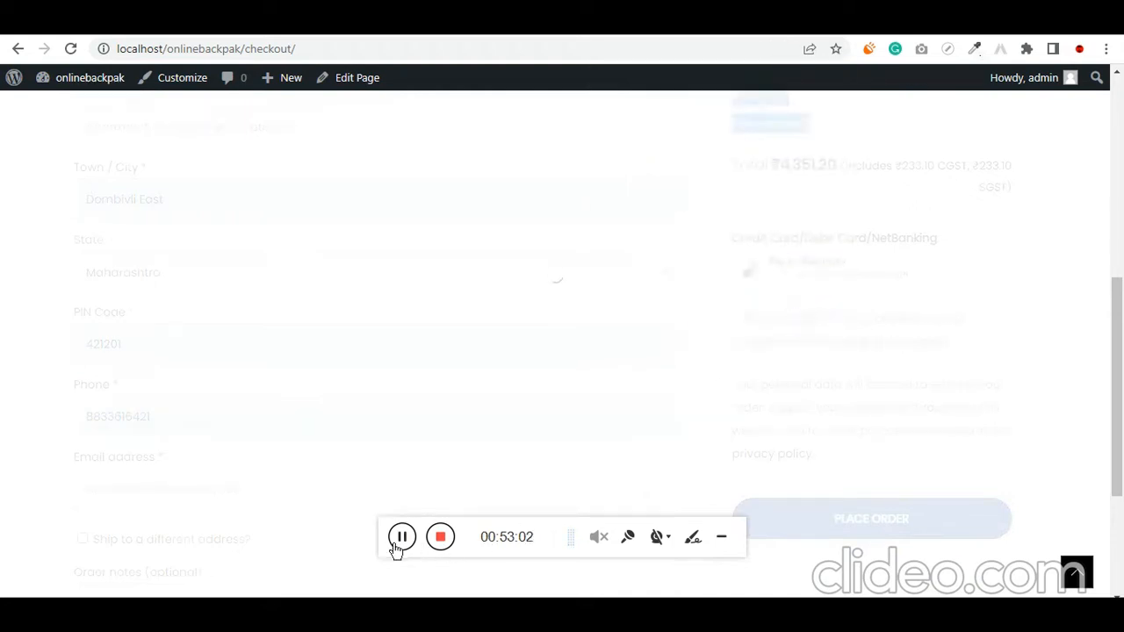
Choose UPI / QR in the Razorpay payment window, enter the test UPI ID success@razorpay and submit the payment
{"action": "scroll", "coordinate": [451, 444], "scroll_direction": "down", "scroll_amount": 1}
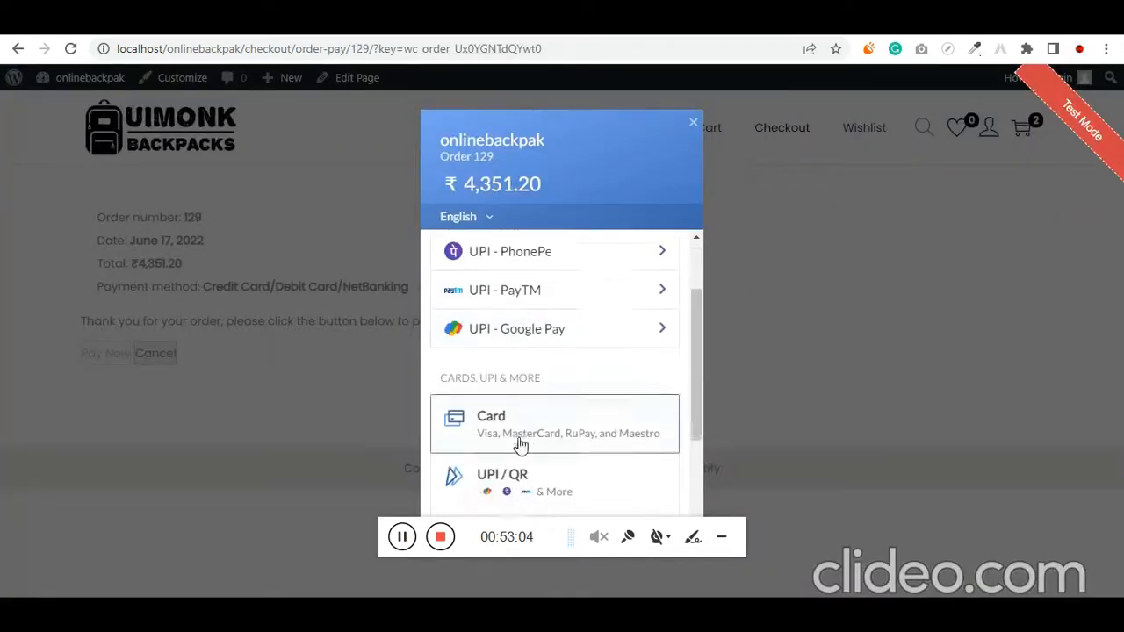
{"action": "scroll", "coordinate": [483, 386], "scroll_direction": "up", "scroll_amount": 2}
{"action": "scroll", "coordinate": [562, 395], "scroll_direction": "down", "scroll_amount": 3}
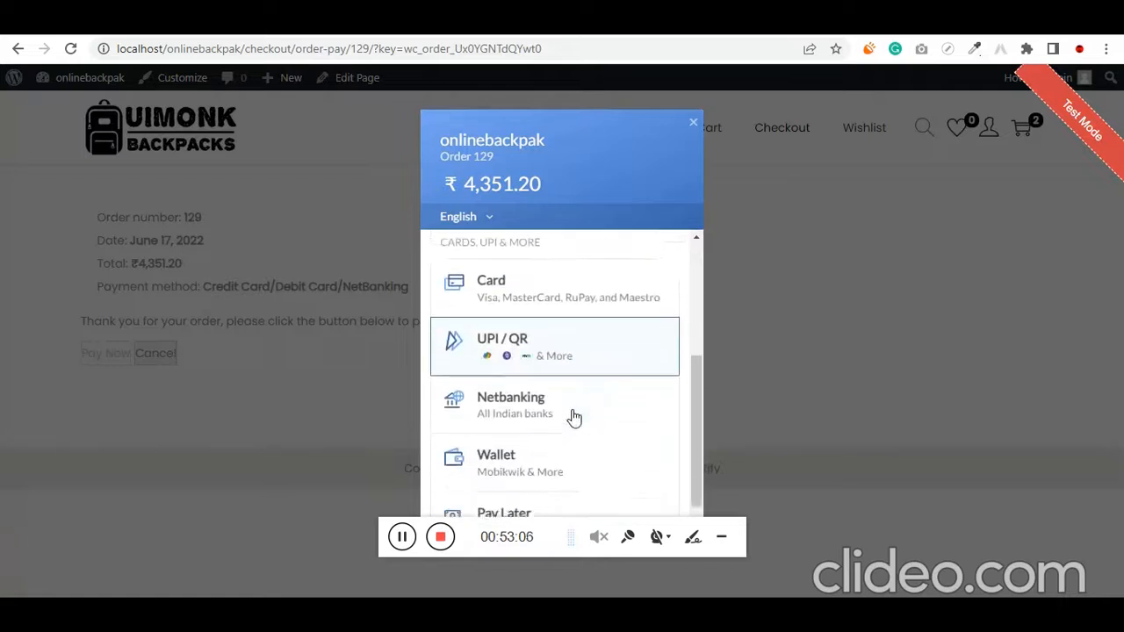
{"action": "left_click", "coordinate": [560, 338]}
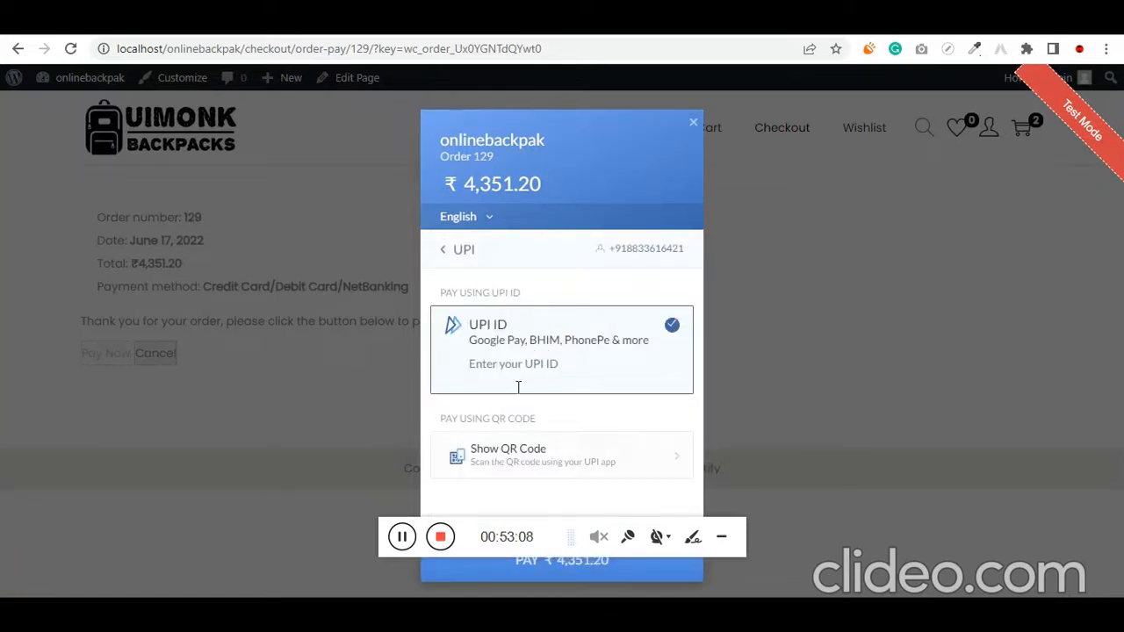
{"action": "left_click", "coordinate": [554, 367]}
{"action": "type", "text": "success@razorpay"}
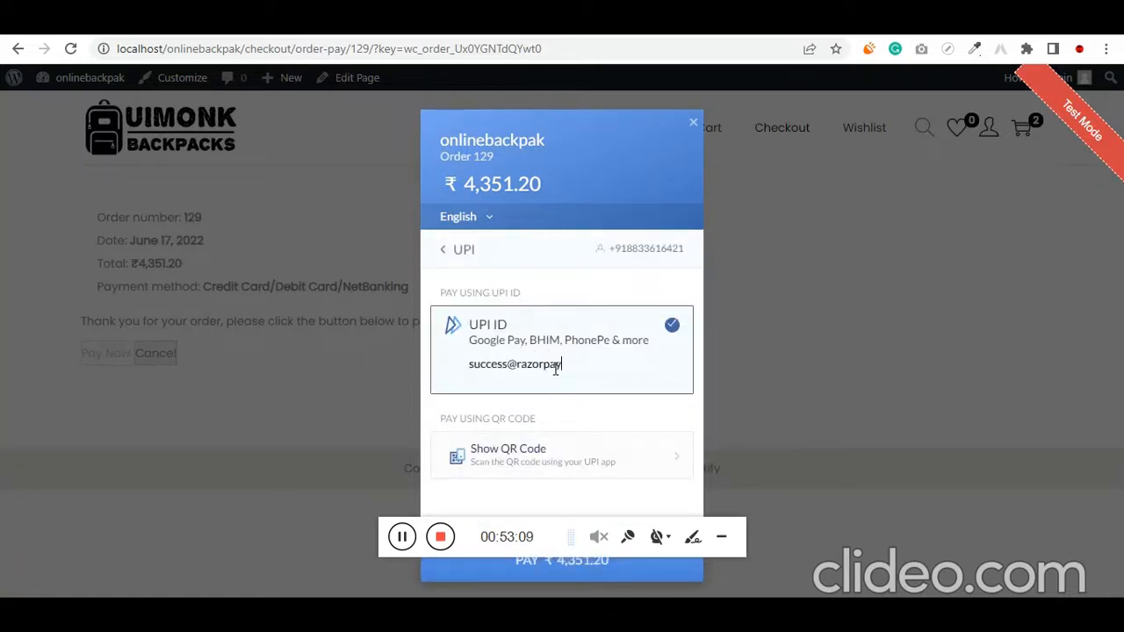
{"action": "left_click", "coordinate": [565, 572]}
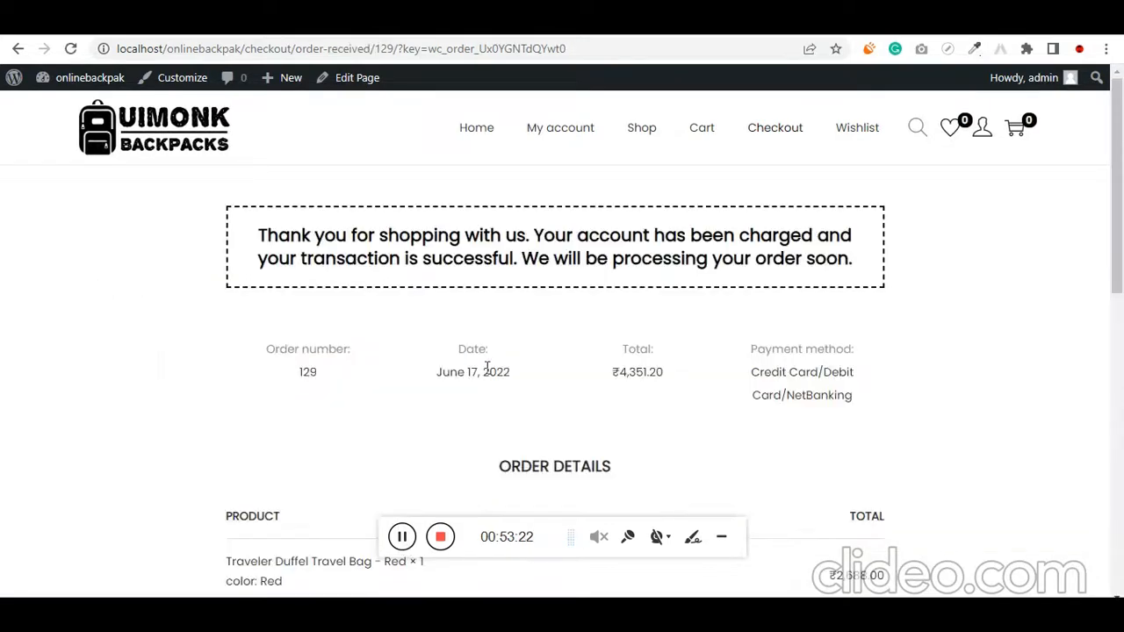
Examine the order confirmation message and the item prices, subtotal, discount and shipping in the order details
{"action": "left_click_drag", "start_coordinate": [259, 236], "coordinate": [879, 267]}
{"action": "left_click", "coordinate": [902, 278]}
{"action": "scroll", "coordinate": [797, 376], "scroll_direction": "down", "scroll_amount": 3}
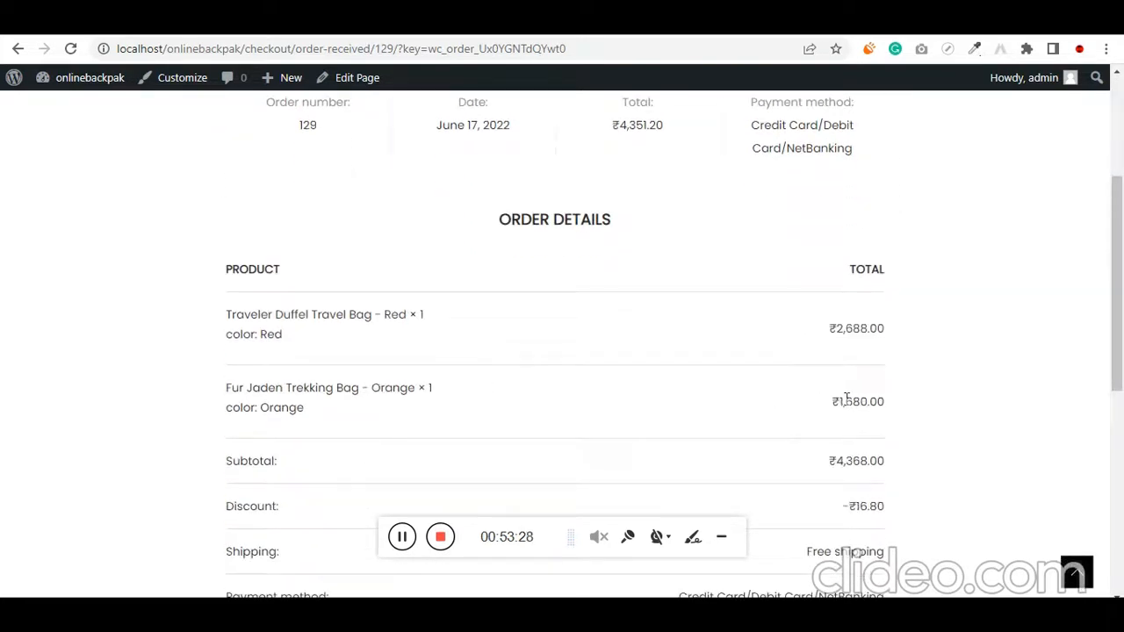
{"action": "scroll", "coordinate": [845, 399], "scroll_direction": "down", "scroll_amount": 1}
{"action": "double_click", "coordinate": [856, 245]}
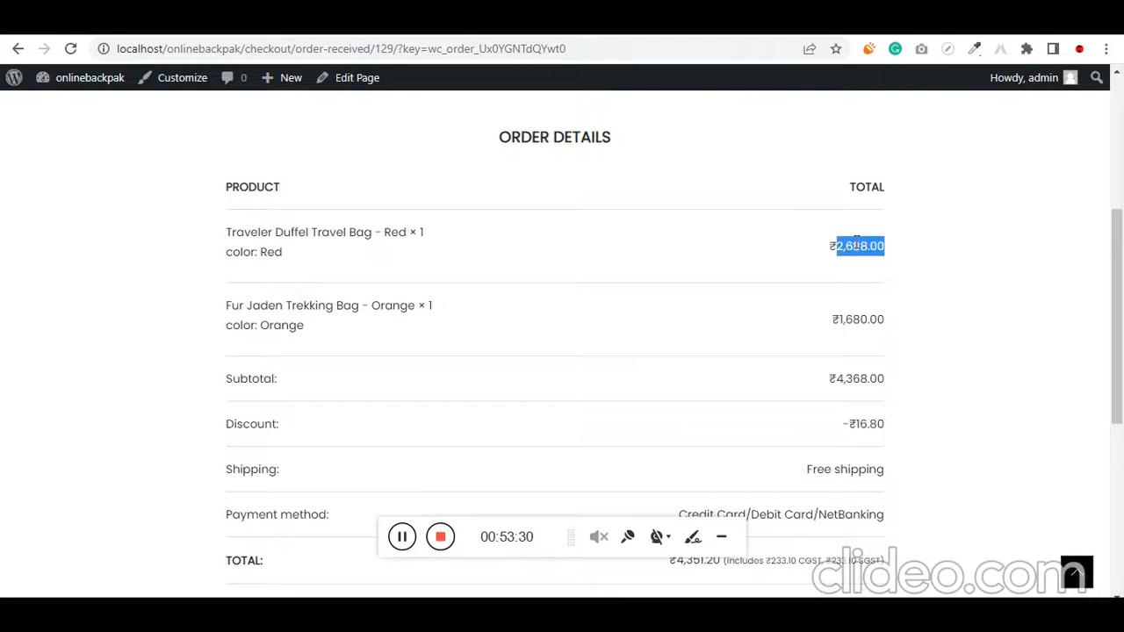
{"action": "double_click", "coordinate": [869, 320]}
{"action": "scroll", "coordinate": [869, 326], "scroll_direction": "down", "scroll_amount": 1}
{"action": "double_click", "coordinate": [869, 296]}
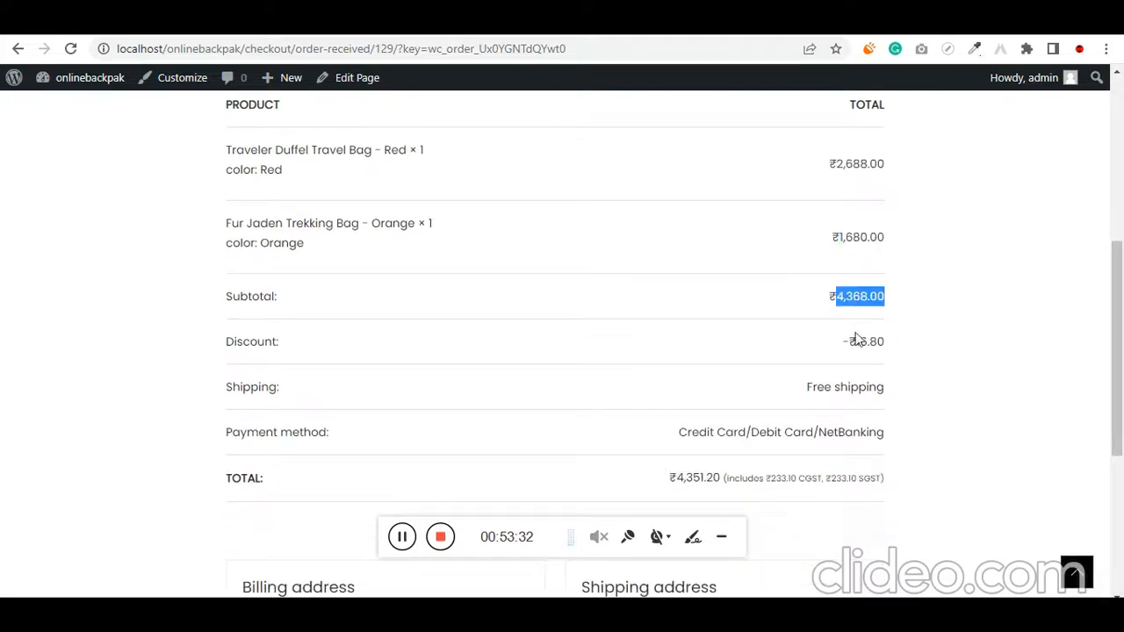
{"action": "triple_click", "coordinate": [865, 346]}
{"action": "double_click", "coordinate": [825, 387]}
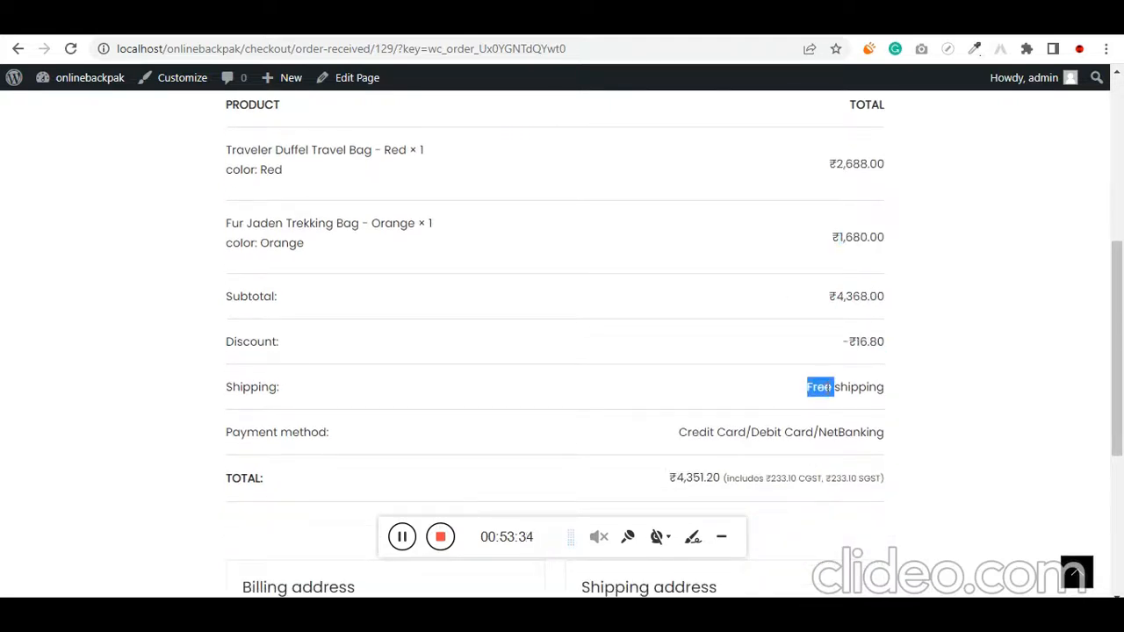
Examine the taxes included in the order total and the billing and shipping addresses
{"action": "scroll", "coordinate": [820, 396], "scroll_direction": "down", "scroll_amount": 2}
{"action": "left_click_drag", "start_coordinate": [725, 335], "coordinate": [906, 343]}
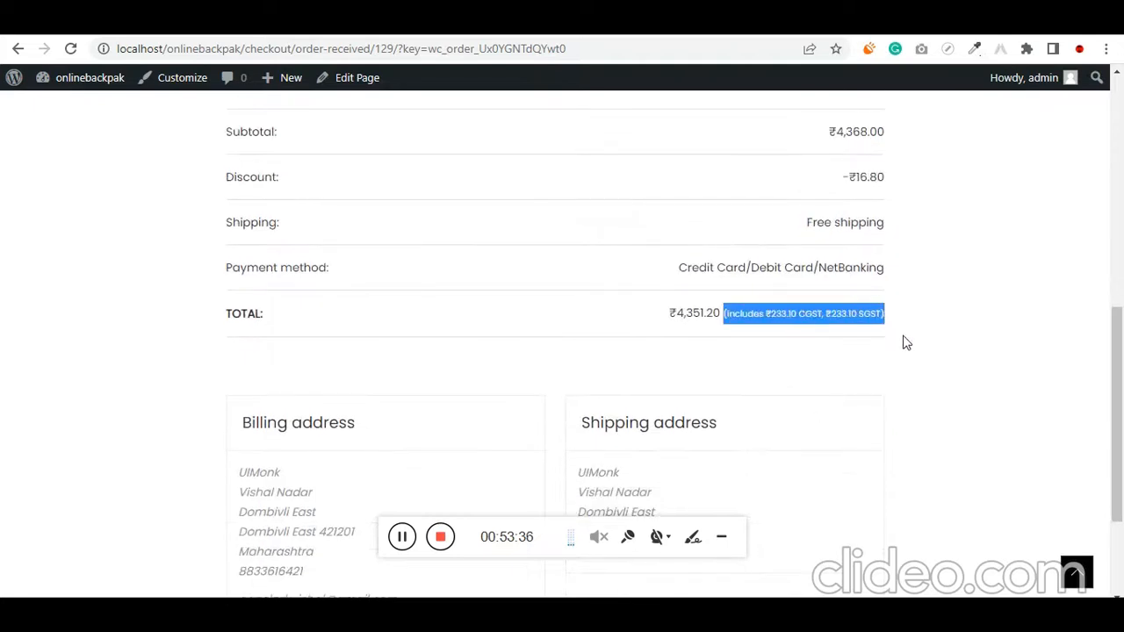
{"action": "scroll", "coordinate": [835, 383], "scroll_direction": "down", "scroll_amount": 1}
{"action": "double_click", "coordinate": [344, 341]}
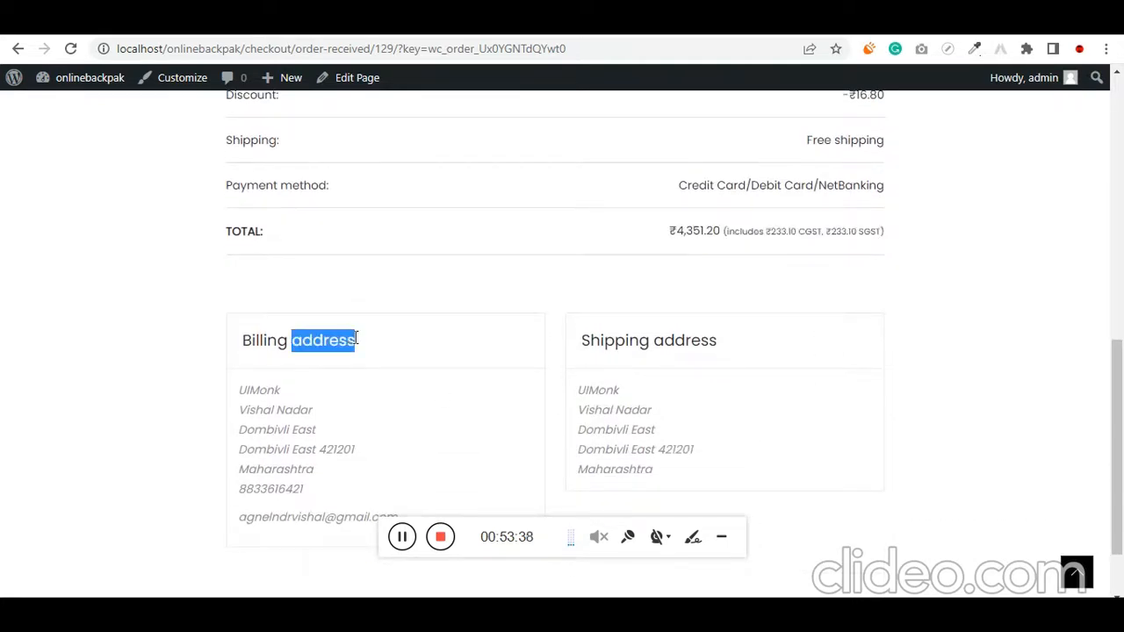
{"action": "triple_click", "coordinate": [598, 341]}
Open the orders list in the customer's My account page and check the new order's status
{"action": "scroll", "coordinate": [604, 396], "scroll_direction": "up", "scroll_amount": 8}
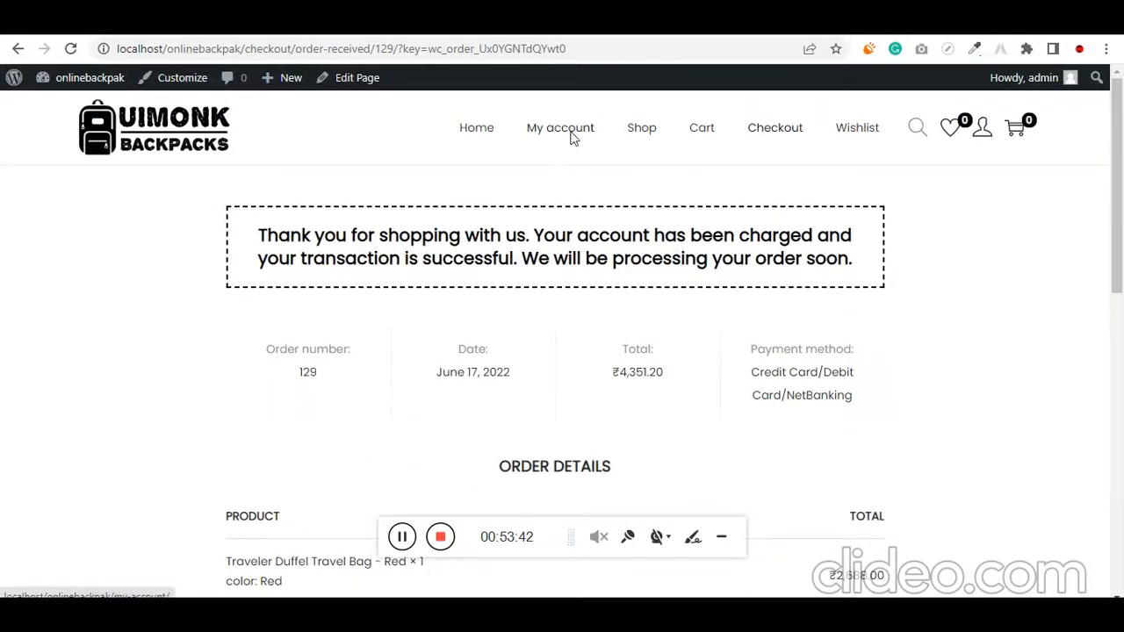
{"action": "left_click", "coordinate": [572, 138]}
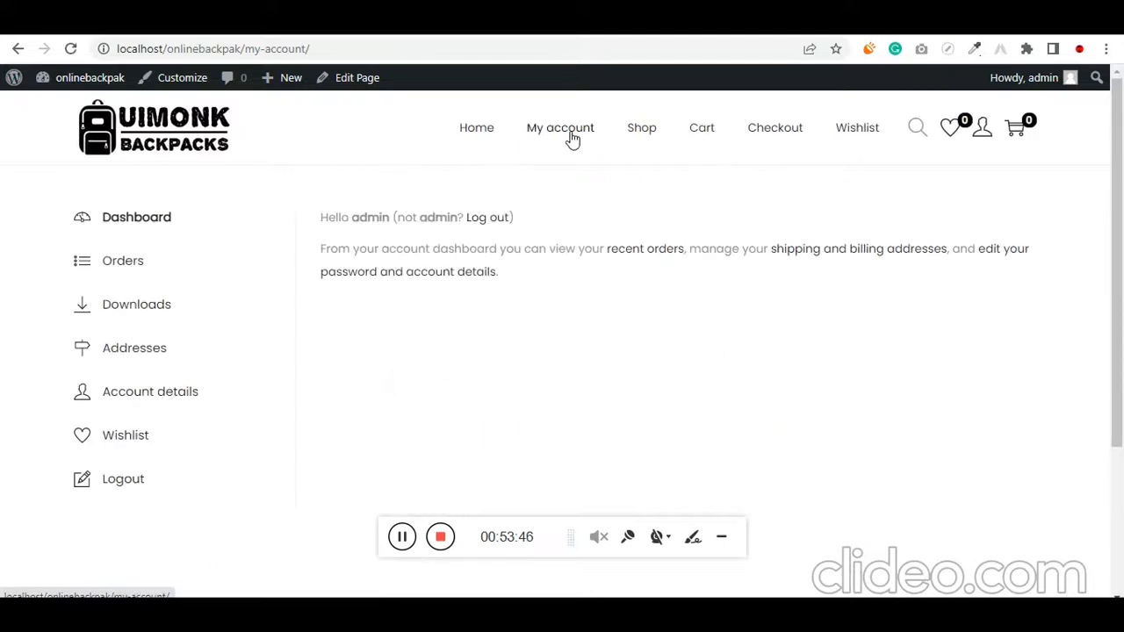
{"action": "left_click", "coordinate": [136, 268]}
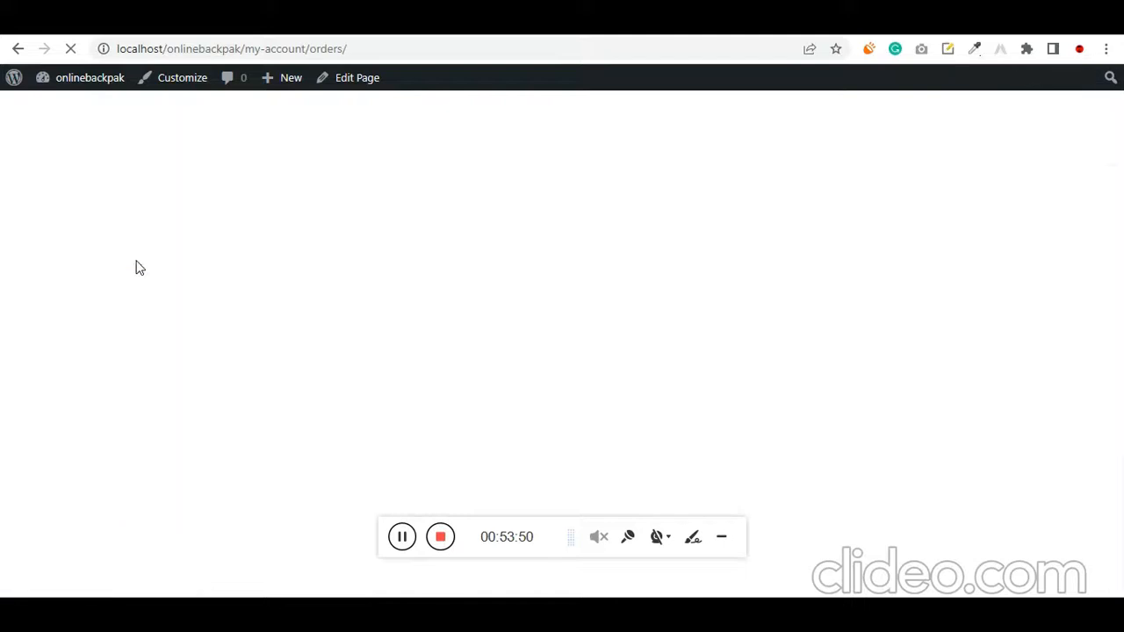
{"action": "double_click", "coordinate": [576, 267]}
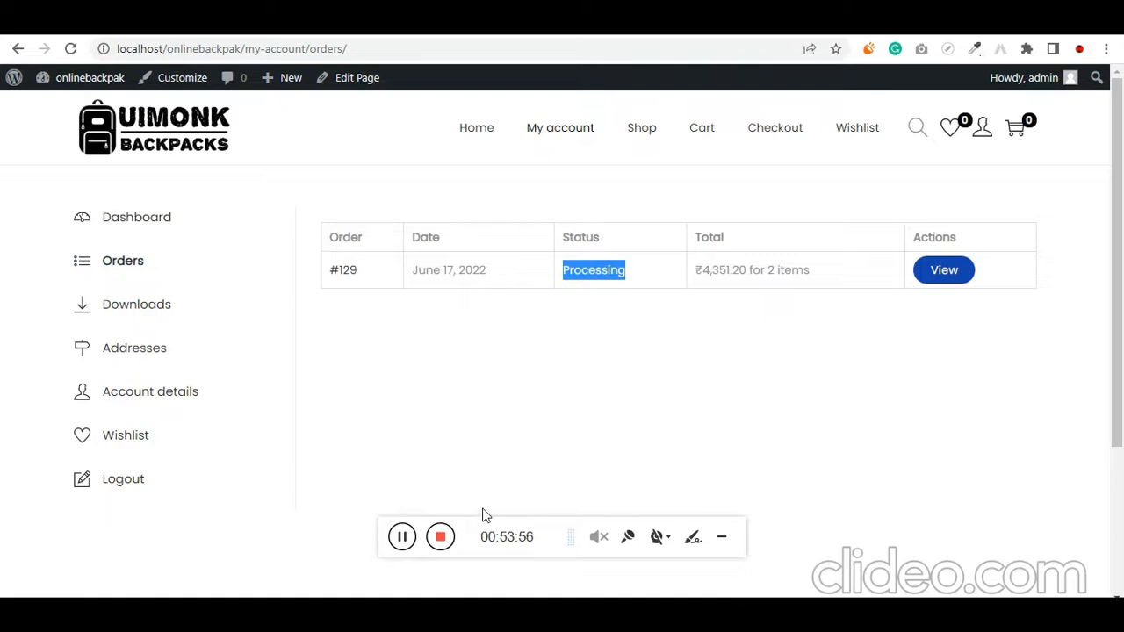
Open the processing order from WooCommerce's orders list in the WordPress admin and review its details and order notes
{"action": "left_click", "coordinate": [114, 21]}
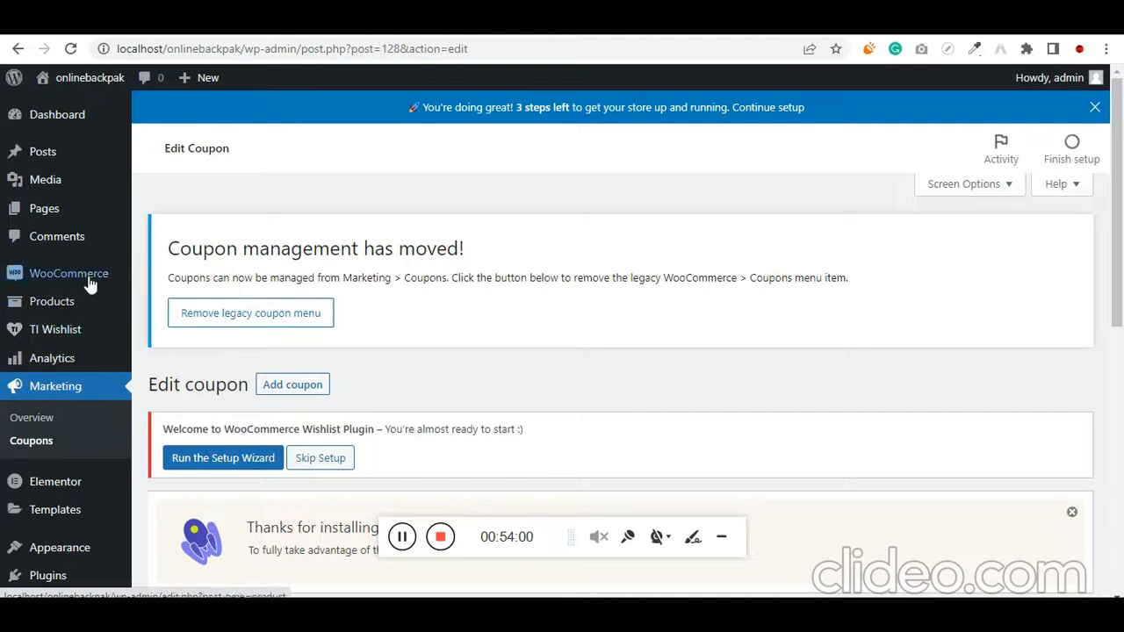
{"action": "mouse_move", "coordinate": [91, 283]}
{"action": "left_click", "coordinate": [165, 300]}
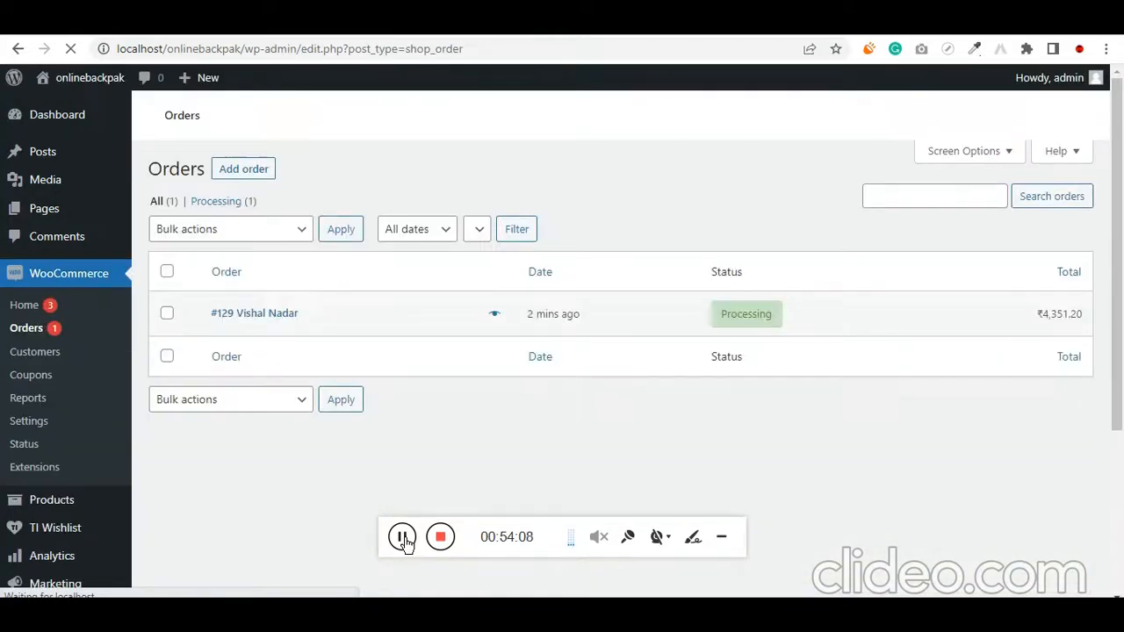
{"action": "scroll", "coordinate": [676, 435], "scroll_direction": "down", "scroll_amount": 4}
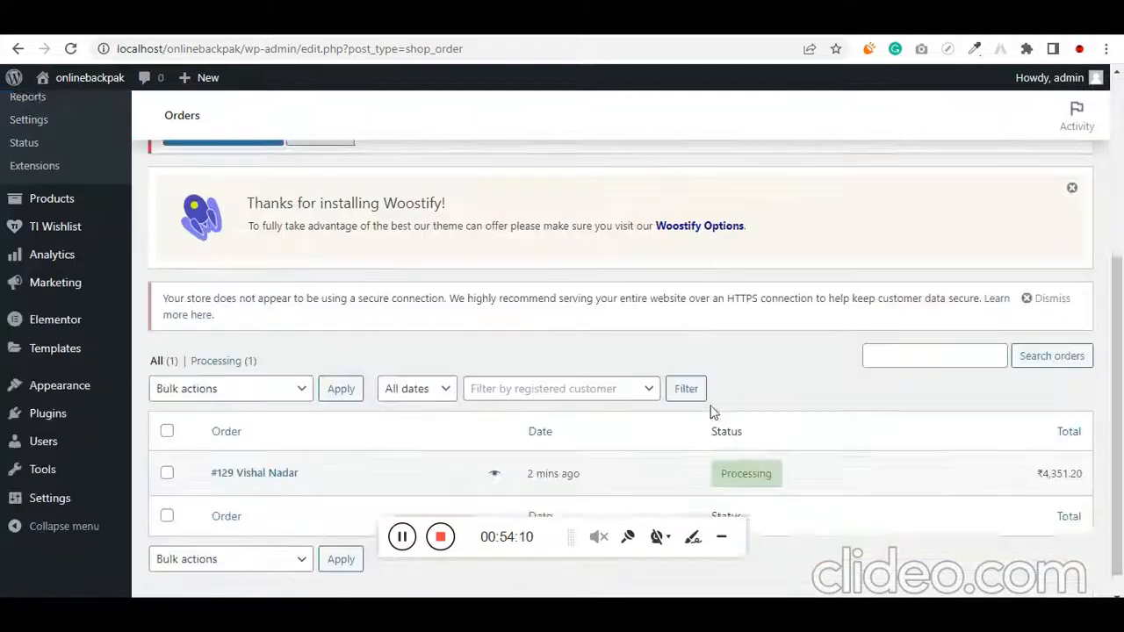
{"action": "left_click", "coordinate": [742, 455]}
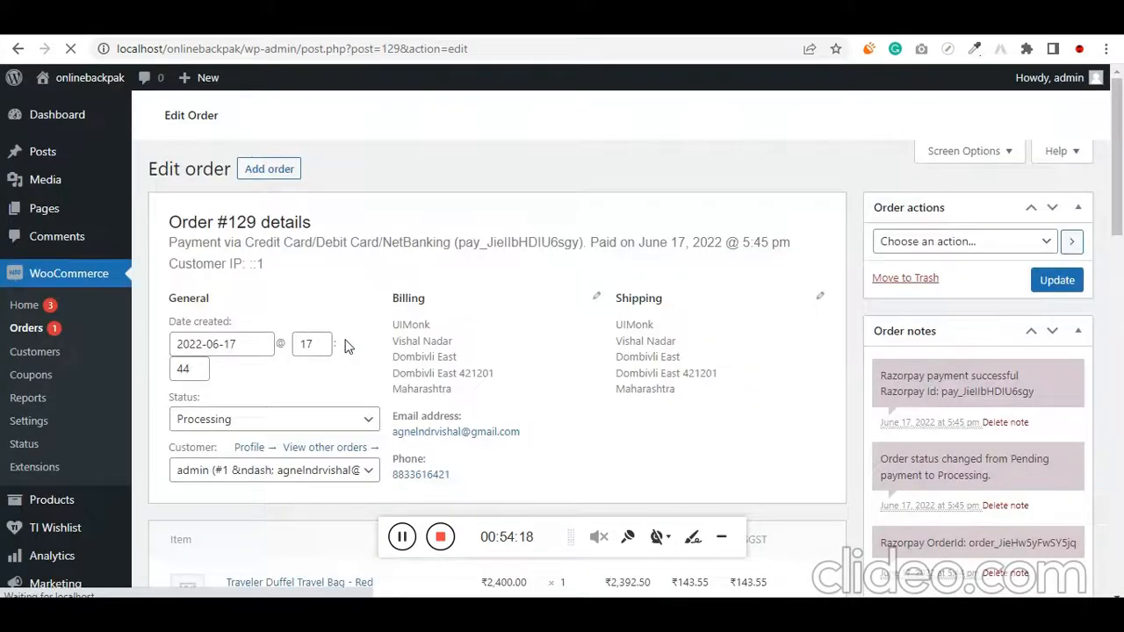
{"action": "scroll", "coordinate": [350, 341], "scroll_direction": "down", "scroll_amount": 1}
{"action": "scroll", "coordinate": [421, 381], "scroll_direction": "down", "scroll_amount": 4}
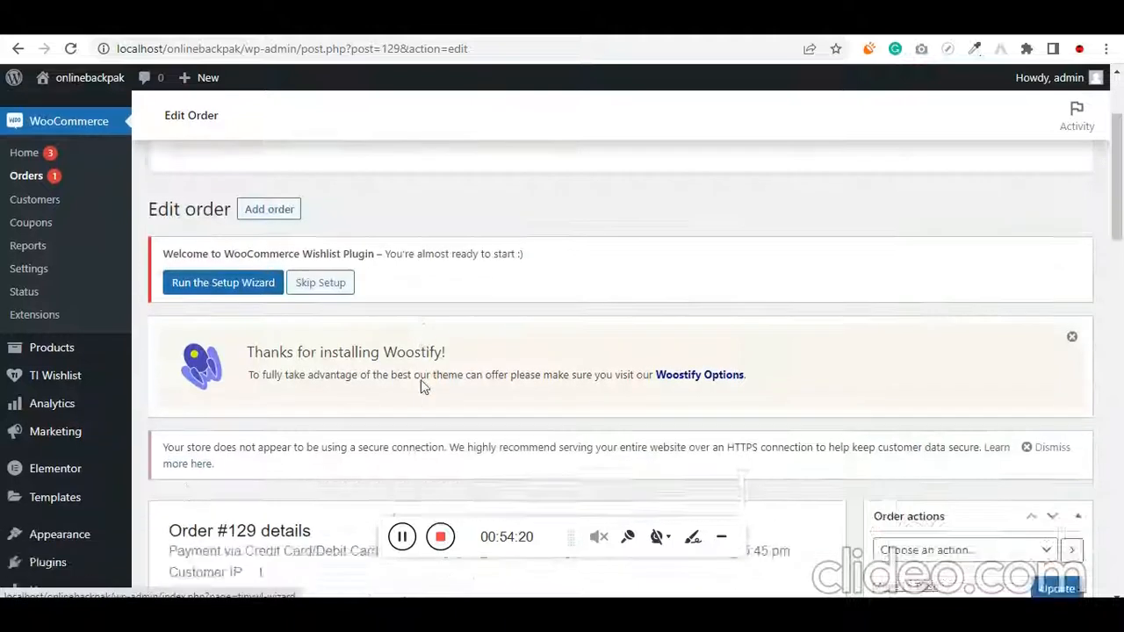
{"action": "scroll", "coordinate": [968, 443], "scroll_direction": "down", "scroll_amount": 1}
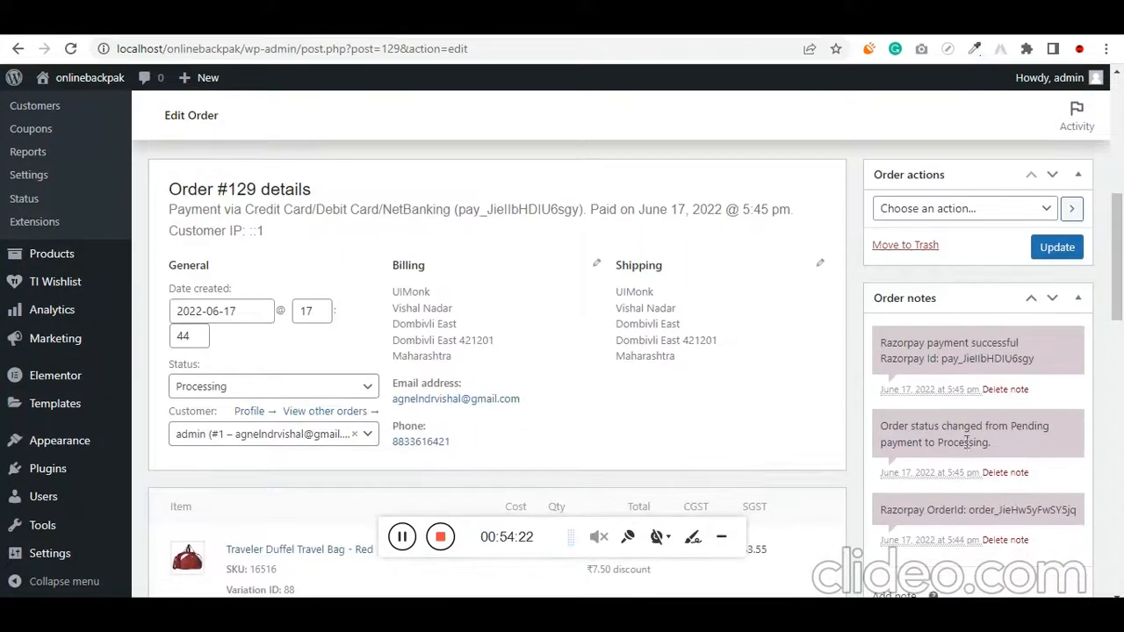
Review the Razorpay payment ID in the order notes and the purchased items in the order details
{"action": "double_click", "coordinate": [984, 360]}
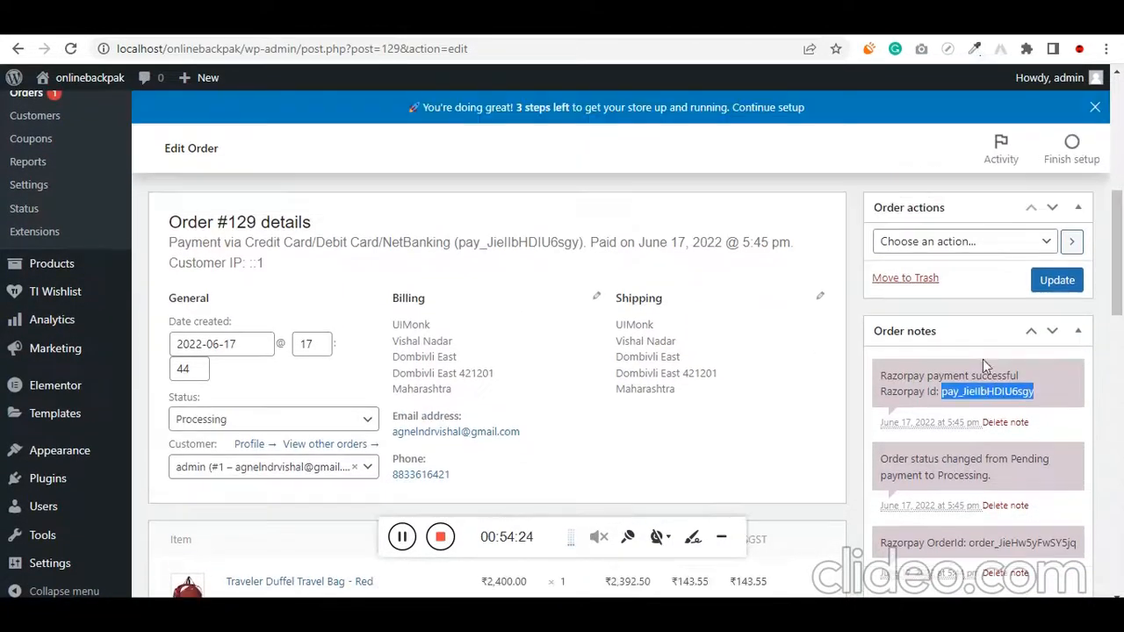
{"action": "scroll", "coordinate": [286, 439], "scroll_direction": "down", "scroll_amount": 5}
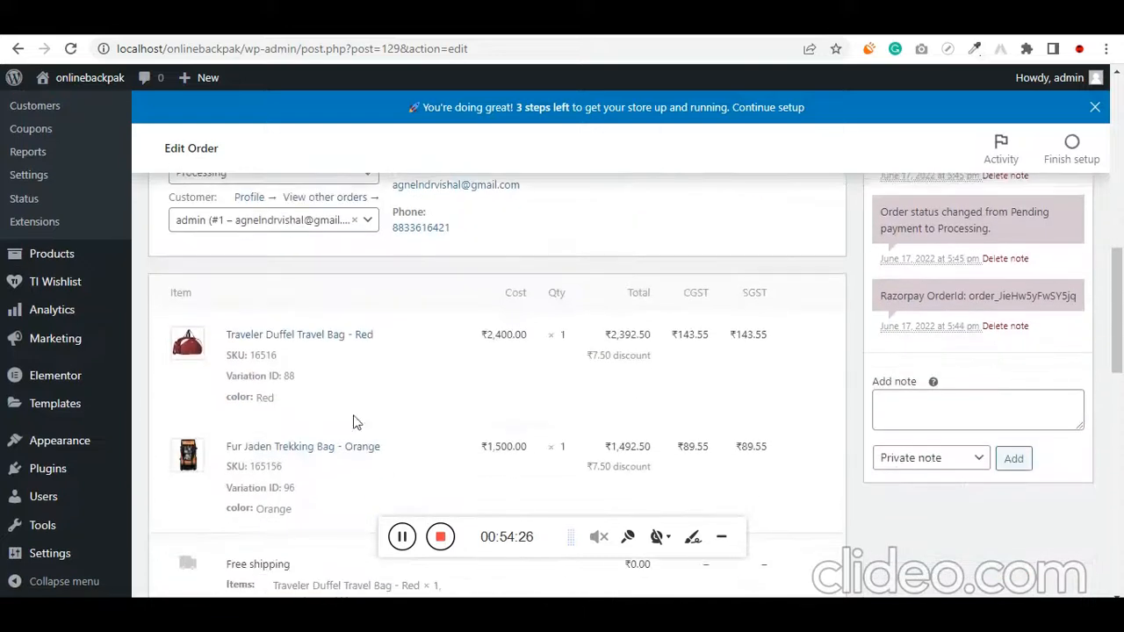
{"action": "scroll", "coordinate": [577, 353], "scroll_direction": "up", "scroll_amount": 5}
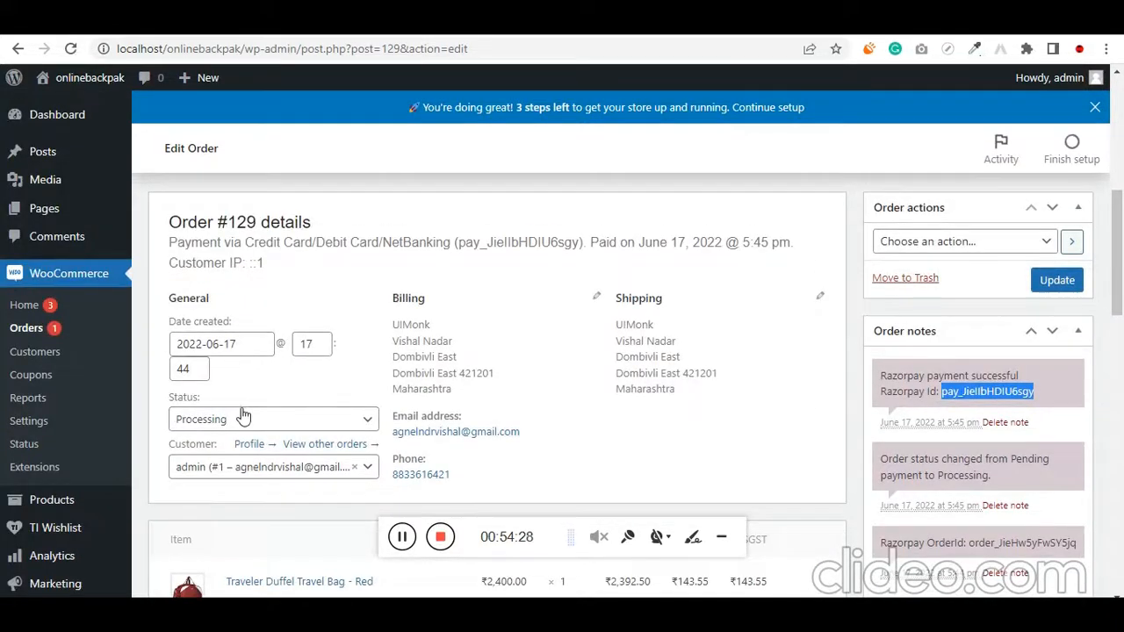
Set the order's status to Completed, update the order, and look over its totals
{"action": "left_click", "coordinate": [243, 421]}
{"action": "scroll", "coordinate": [272, 465], "scroll_direction": "down", "scroll_amount": 2}
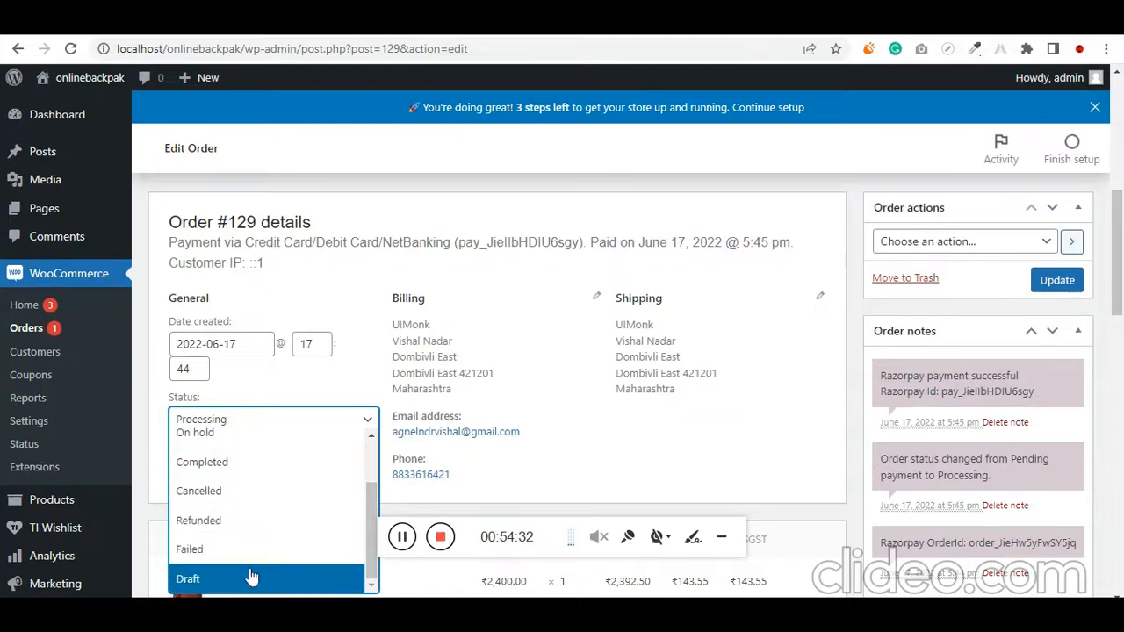
{"action": "scroll", "coordinate": [301, 549], "scroll_direction": "up", "scroll_amount": 3}
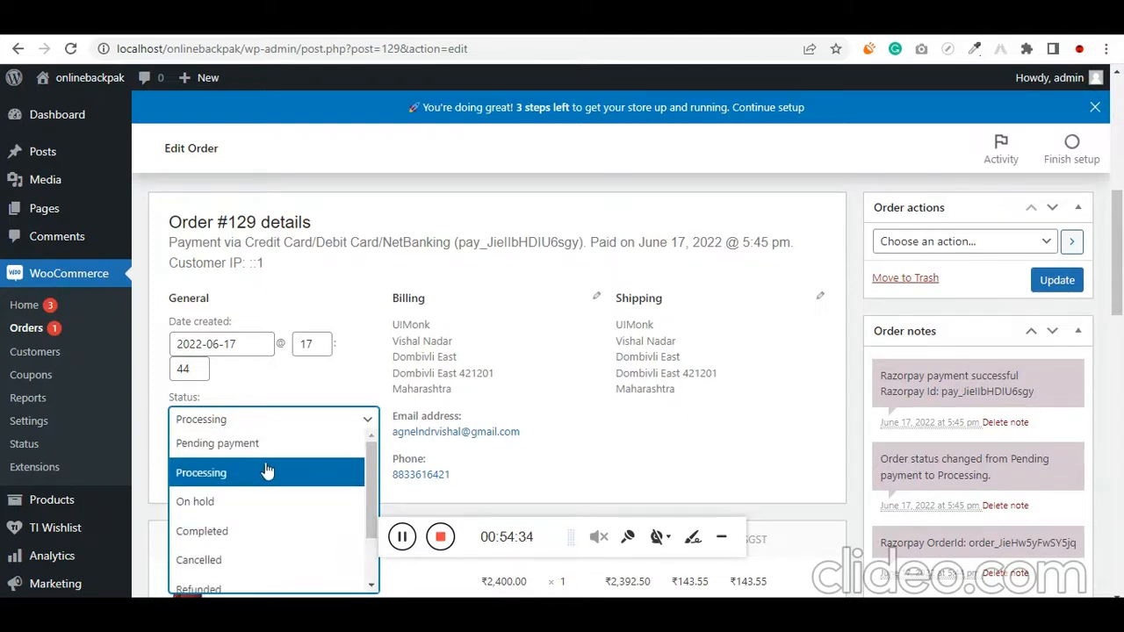
{"action": "left_click", "coordinate": [246, 529]}
{"action": "scroll", "coordinate": [614, 430], "scroll_direction": "down", "scroll_amount": 1}
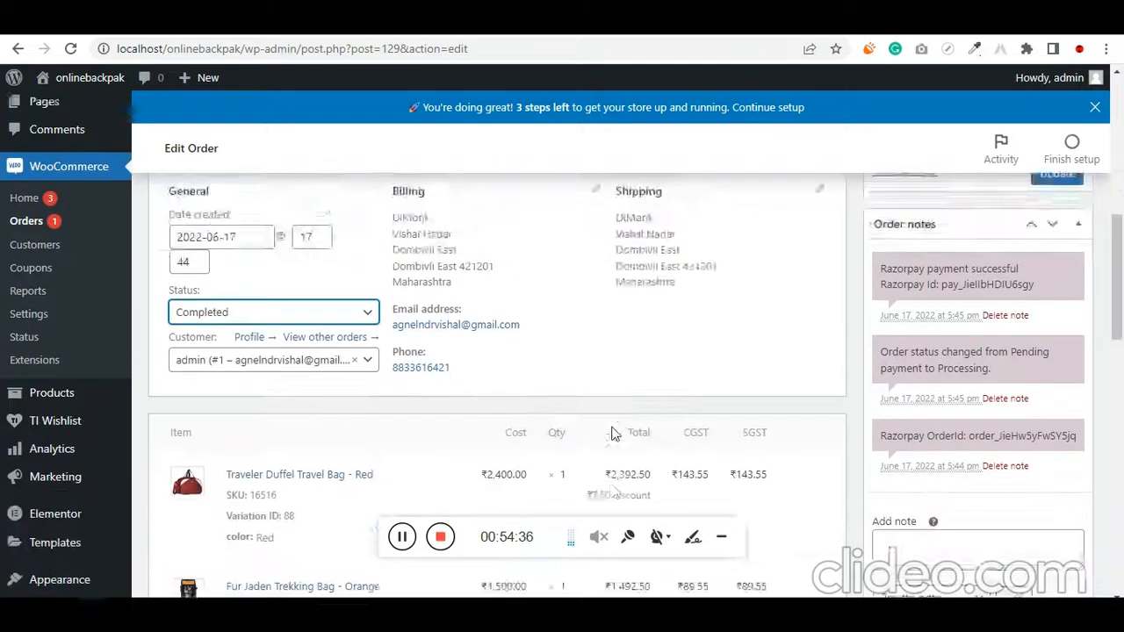
{"action": "scroll", "coordinate": [859, 351], "scroll_direction": "up", "scroll_amount": 2}
{"action": "left_click", "coordinate": [1051, 367]}
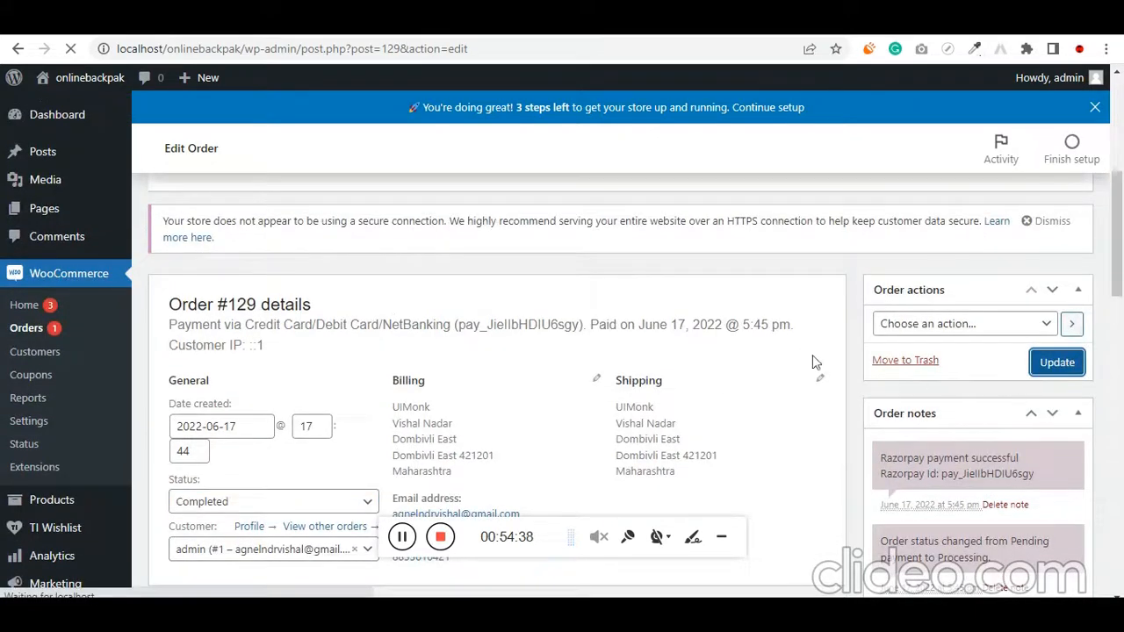
{"action": "scroll", "coordinate": [461, 351], "scroll_direction": "down", "scroll_amount": 10}
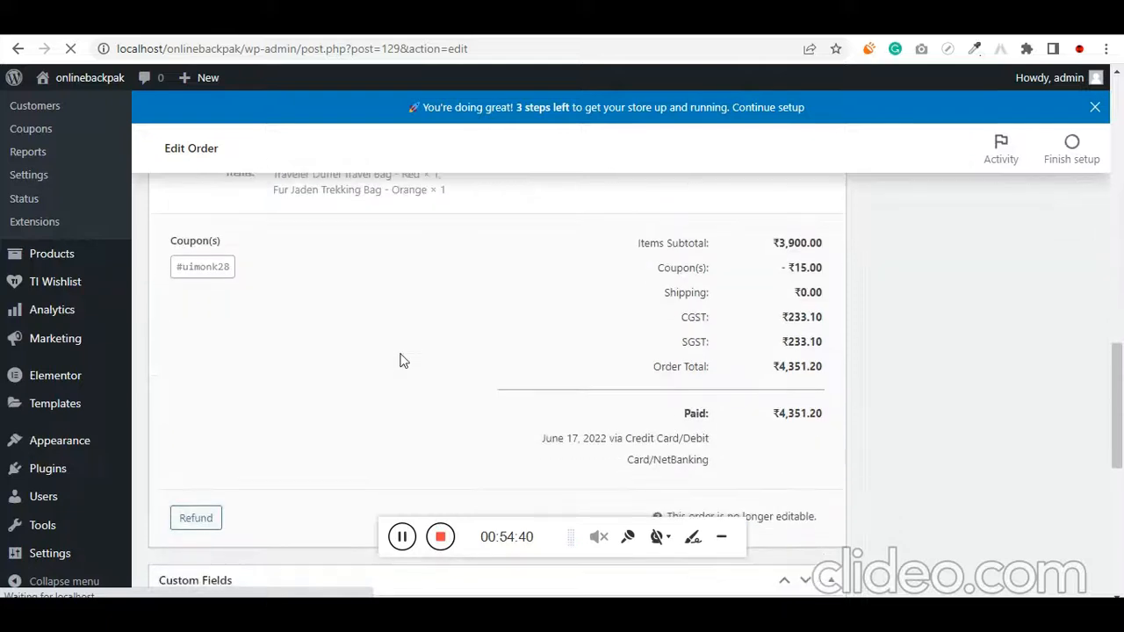
{"action": "scroll", "coordinate": [401, 362], "scroll_direction": "down", "scroll_amount": 4}
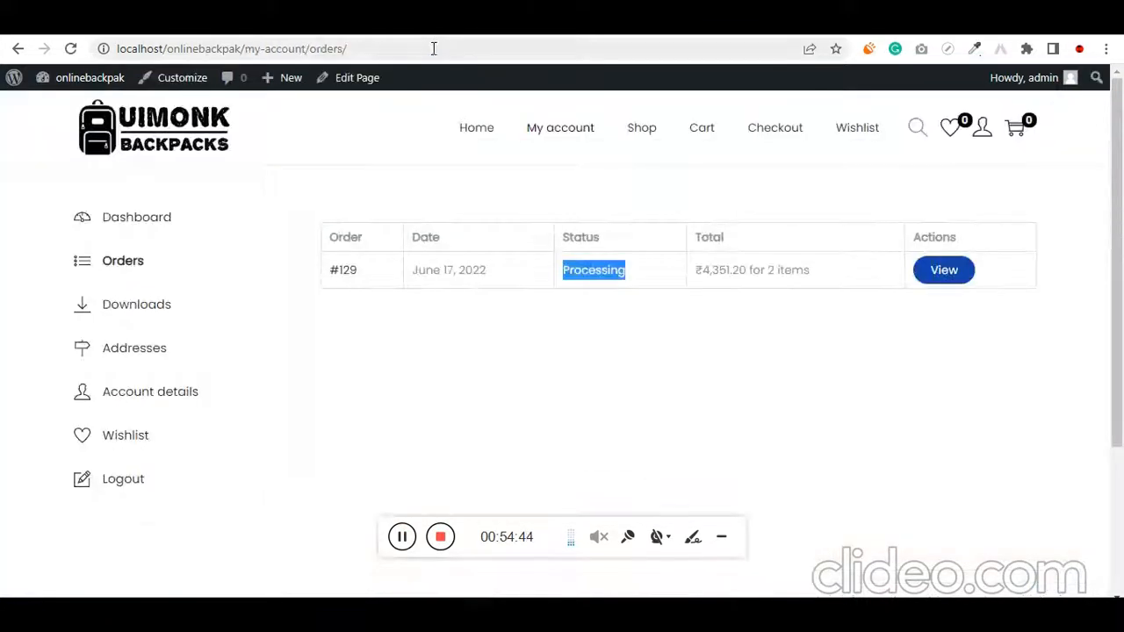
Reload the orders list on the customer's My account page and check the order's status
{"action": "left_click", "coordinate": [434, 49]}
{"action": "key", "text": "Return"}
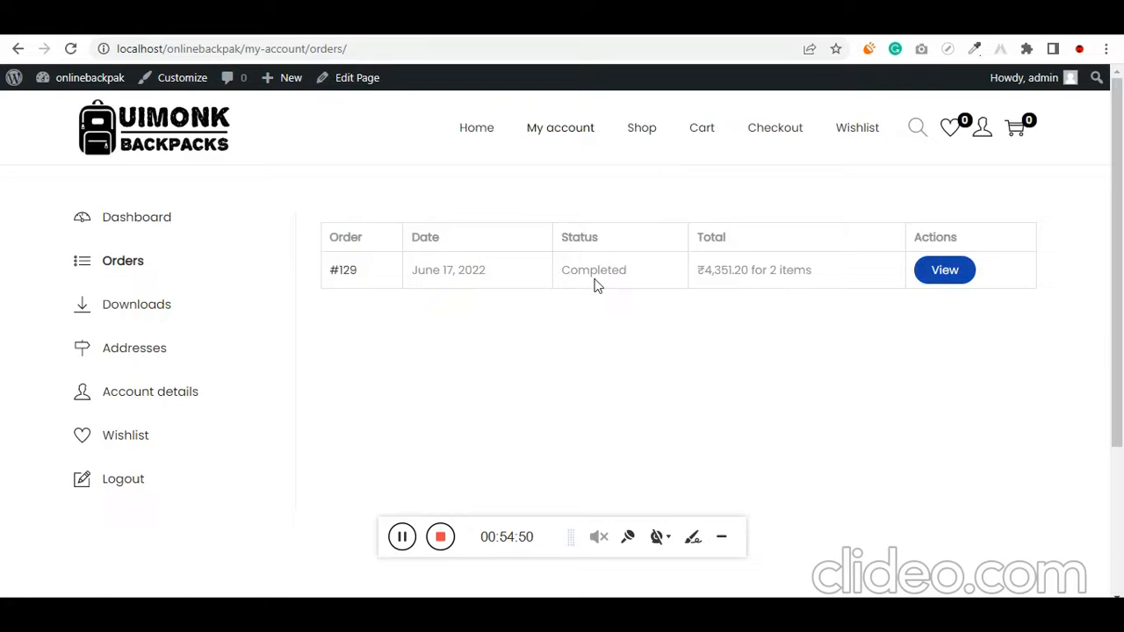
{"action": "double_click", "coordinate": [595, 279]}
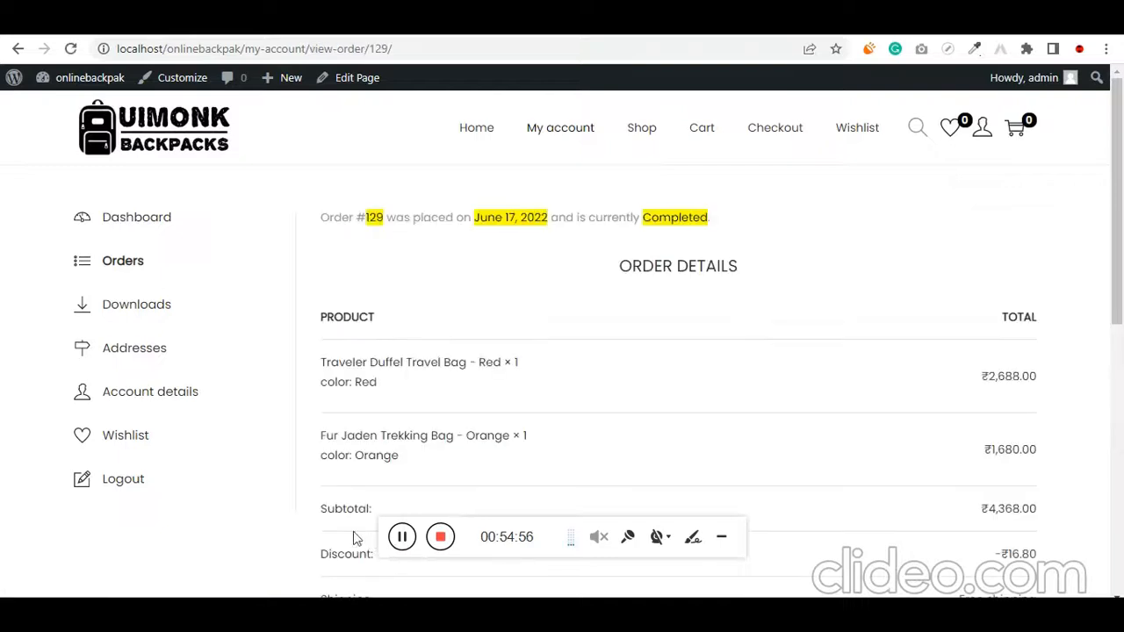
View the order's details in My account and review its items, totals, payment method, and billing and shipping addresses
{"action": "scroll", "coordinate": [309, 385], "scroll_direction": "down", "scroll_amount": 4}
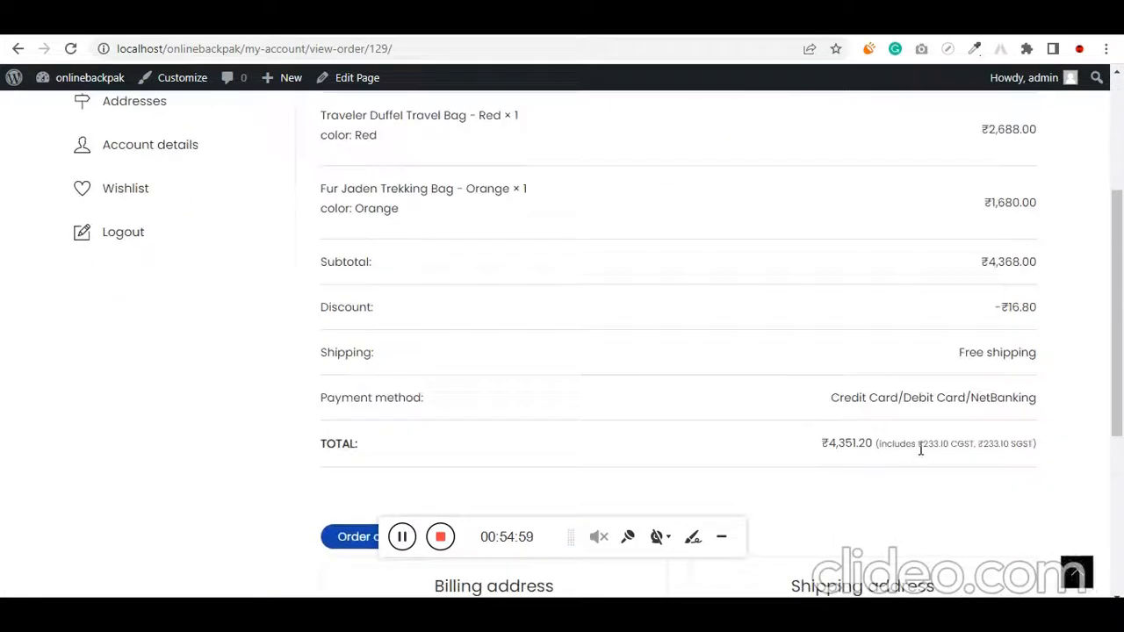
{"action": "scroll", "coordinate": [358, 474], "scroll_direction": "down", "scroll_amount": 3}
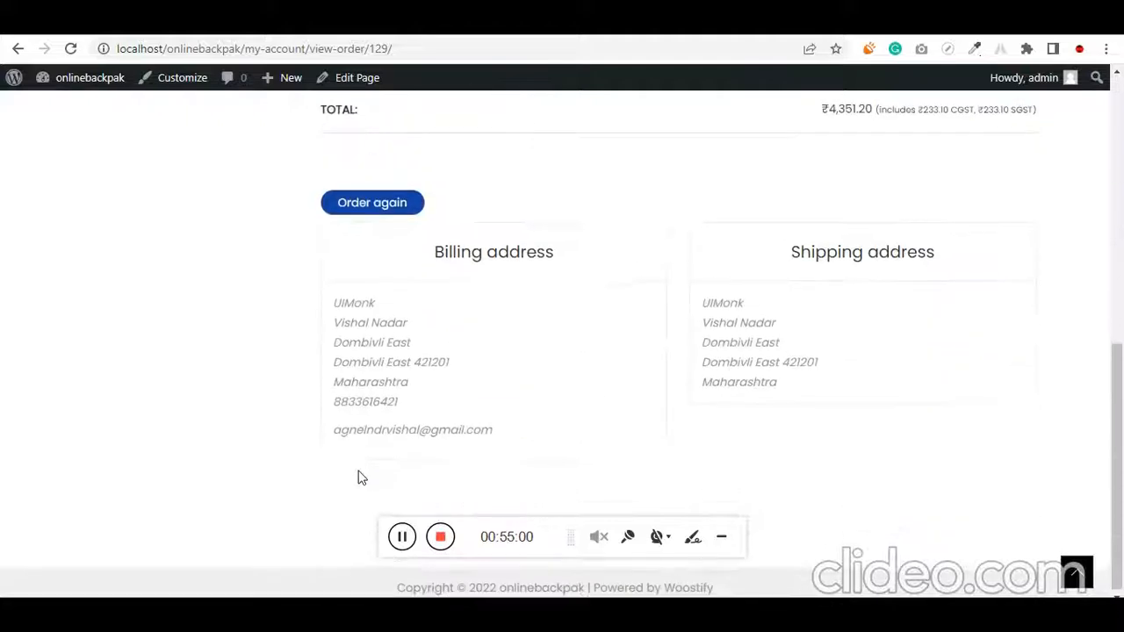
{"action": "scroll", "coordinate": [304, 491], "scroll_direction": "up", "scroll_amount": 7}
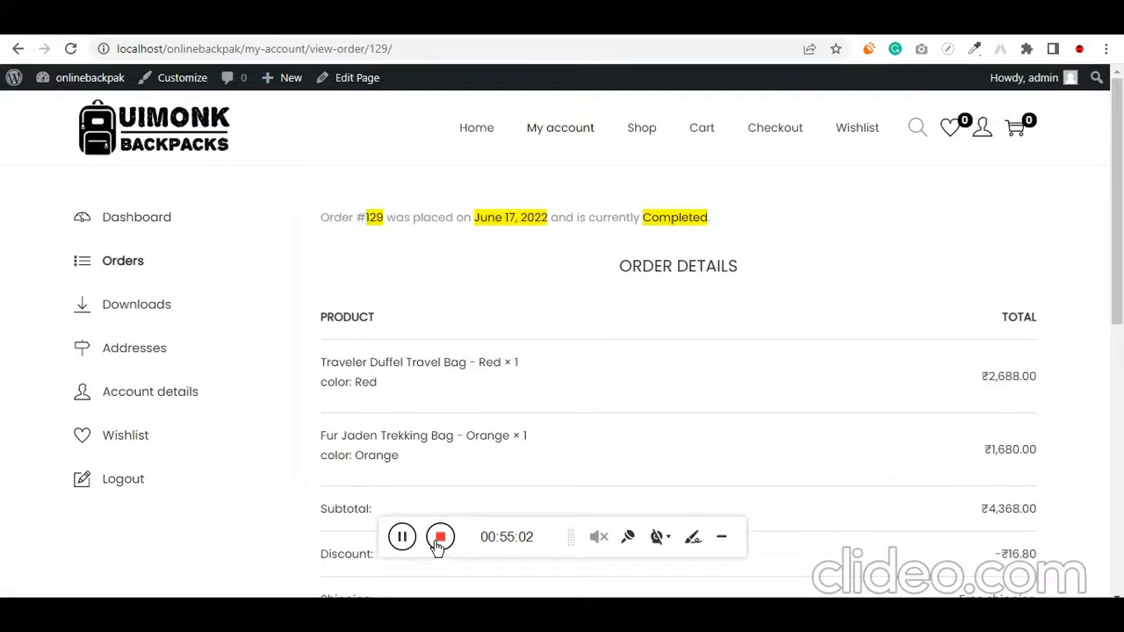